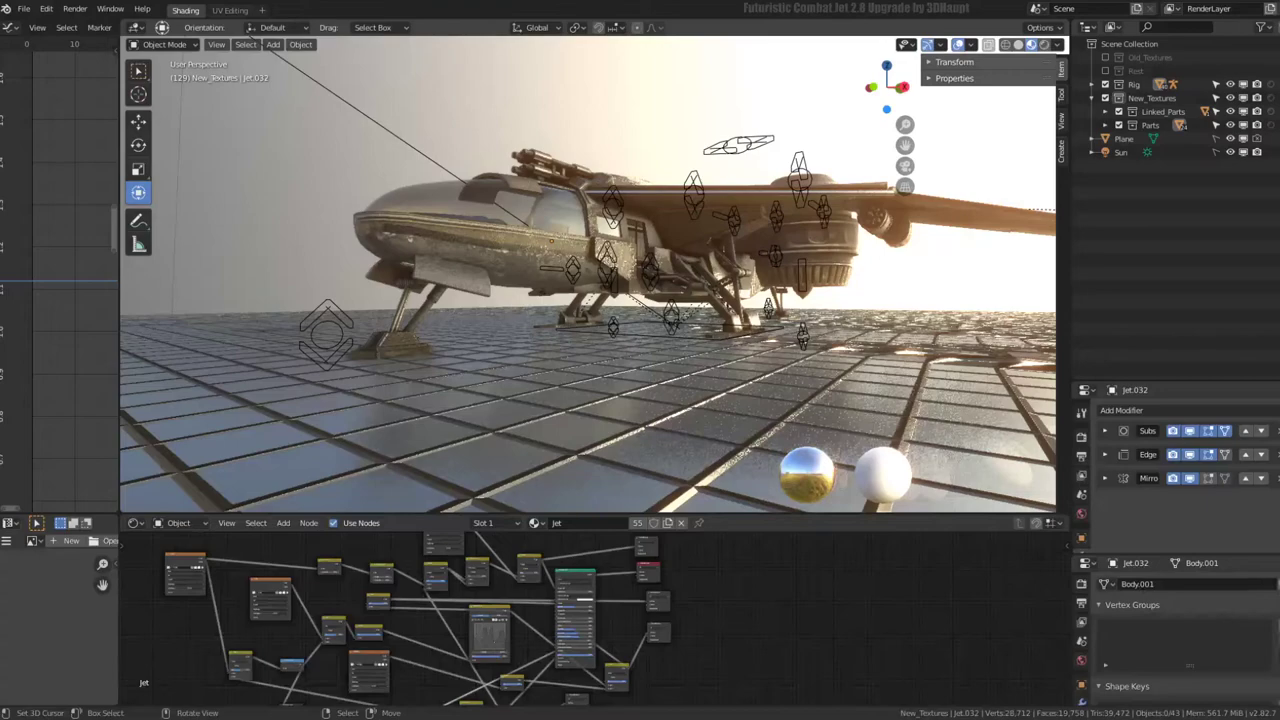
- Select the jet body in the viewport
{"action": "middle_click_drag", "start_coordinate": [560, 160], "coordinate": [726, 212]}
{"action": "left_click", "coordinate": [726, 212]}
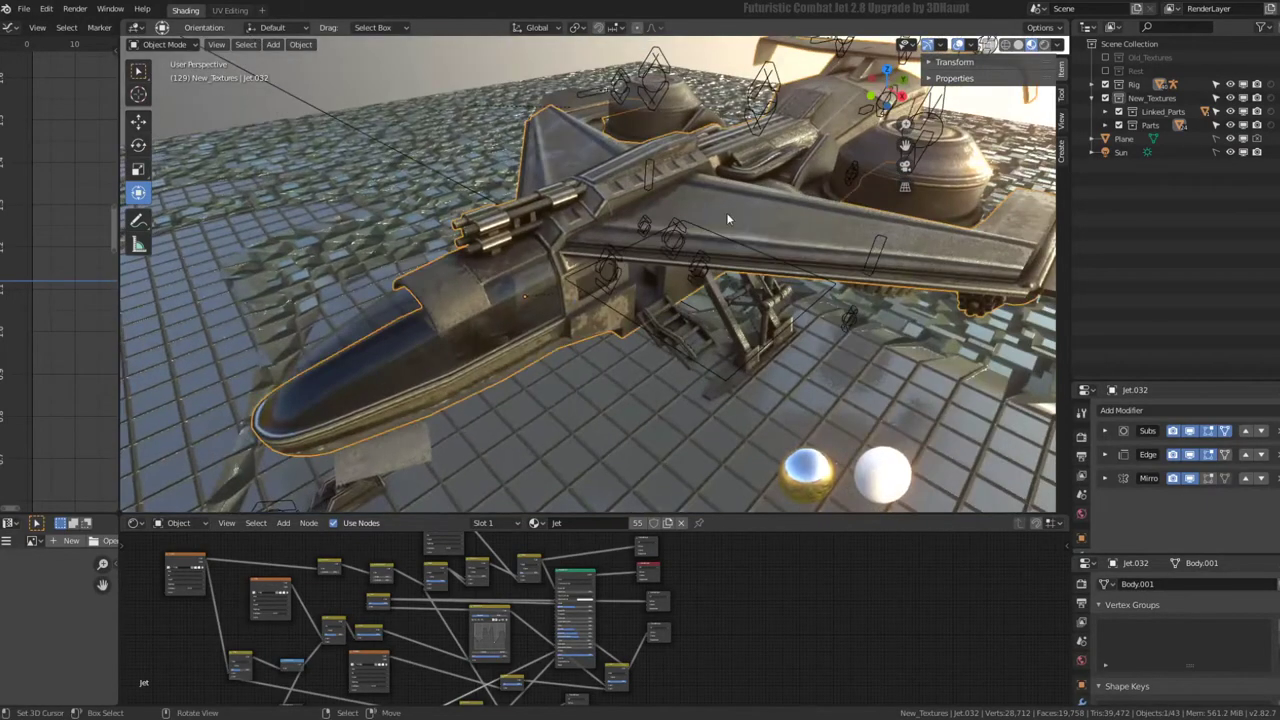
{"action": "scroll", "coordinate": [726, 602], "scroll_direction": "down", "scroll_amount": 2}
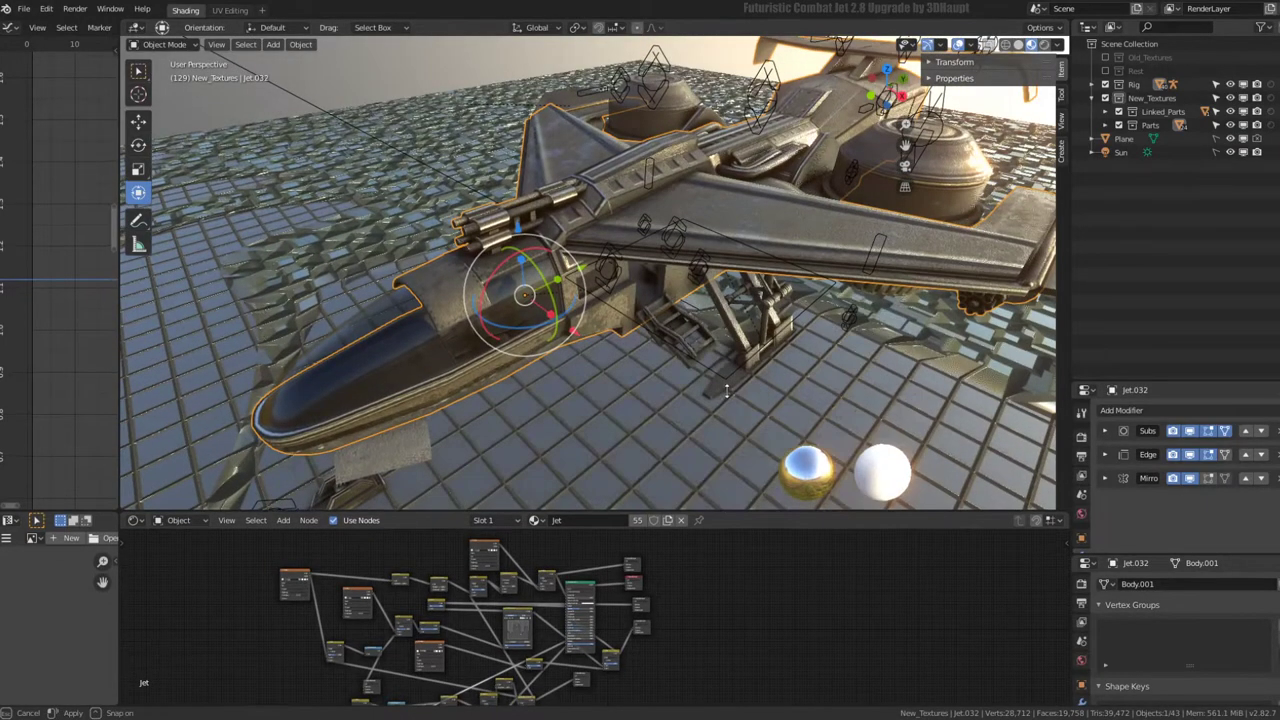
- Enlarge the material node editor and bring up the Add menu's Texture list
{"action": "left_click_drag", "start_coordinate": [740, 522], "coordinate": [740, 398]}
{"action": "mouse_move", "coordinate": [745, 300]}
{"action": "middle_mouse_down"}
{"action": "mouse_move", "coordinate": [750, 237]}
{"action": "mouse_move", "coordinate": [700, 300]}
{"action": "middle_mouse_up"}
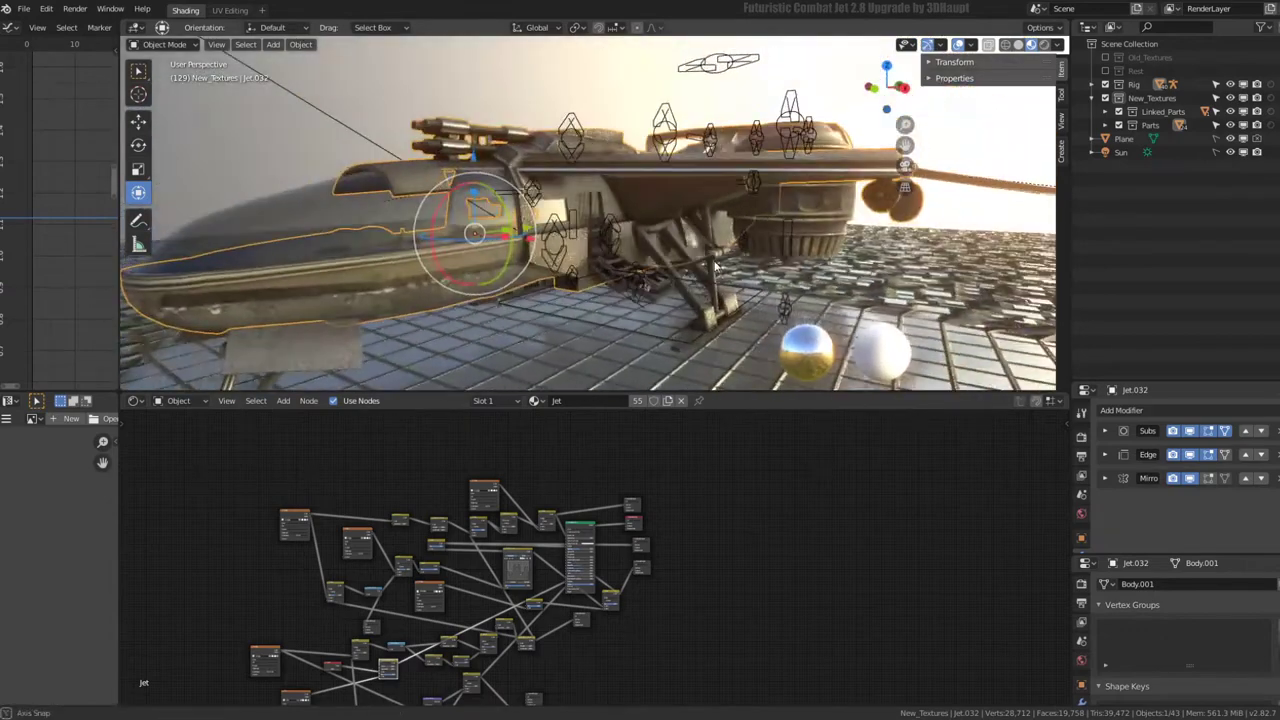
{"action": "mouse_move", "coordinate": [785, 540]}
{"action": "middle_mouse_down"}
{"action": "mouse_move", "coordinate": [763, 514]}
{"action": "mouse_move", "coordinate": [548, 523]}
{"action": "middle_mouse_up"}
{"action": "scroll", "coordinate": [548, 517], "scroll_direction": "up", "scroll_amount": 1}
{"action": "key", "text": "shift+a"}
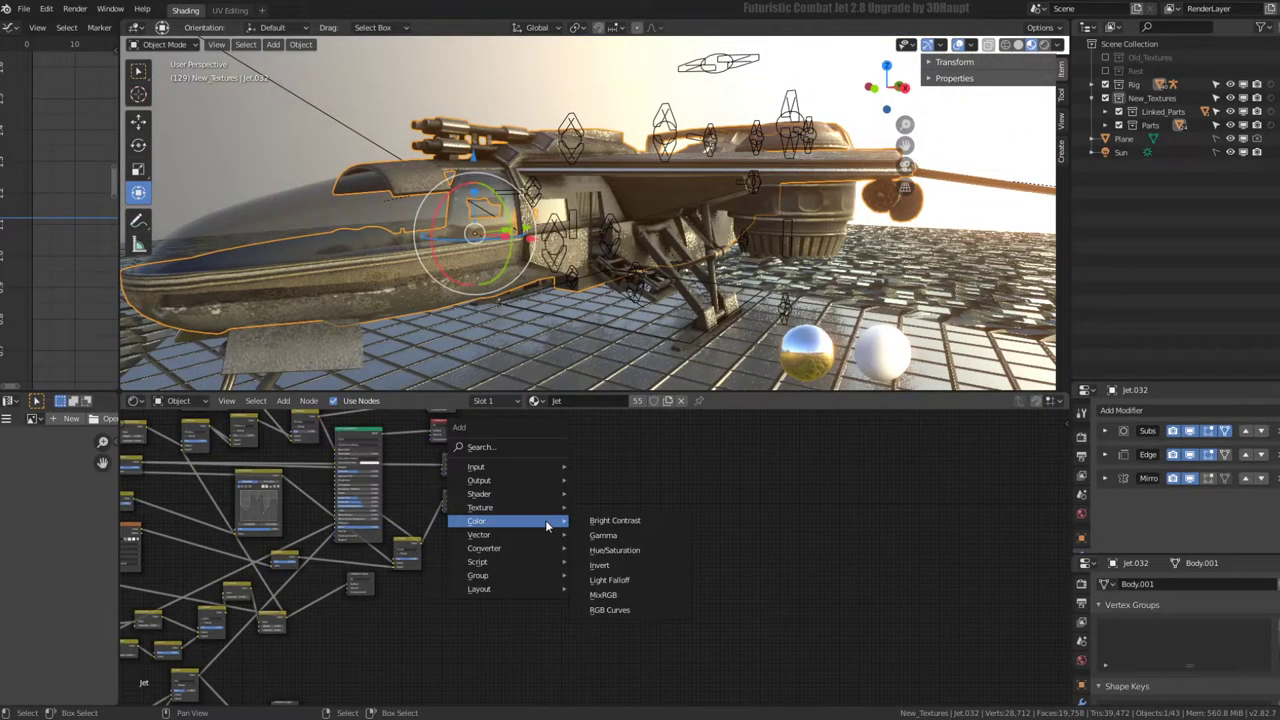
{"action": "mouse_move", "coordinate": [508, 507]}
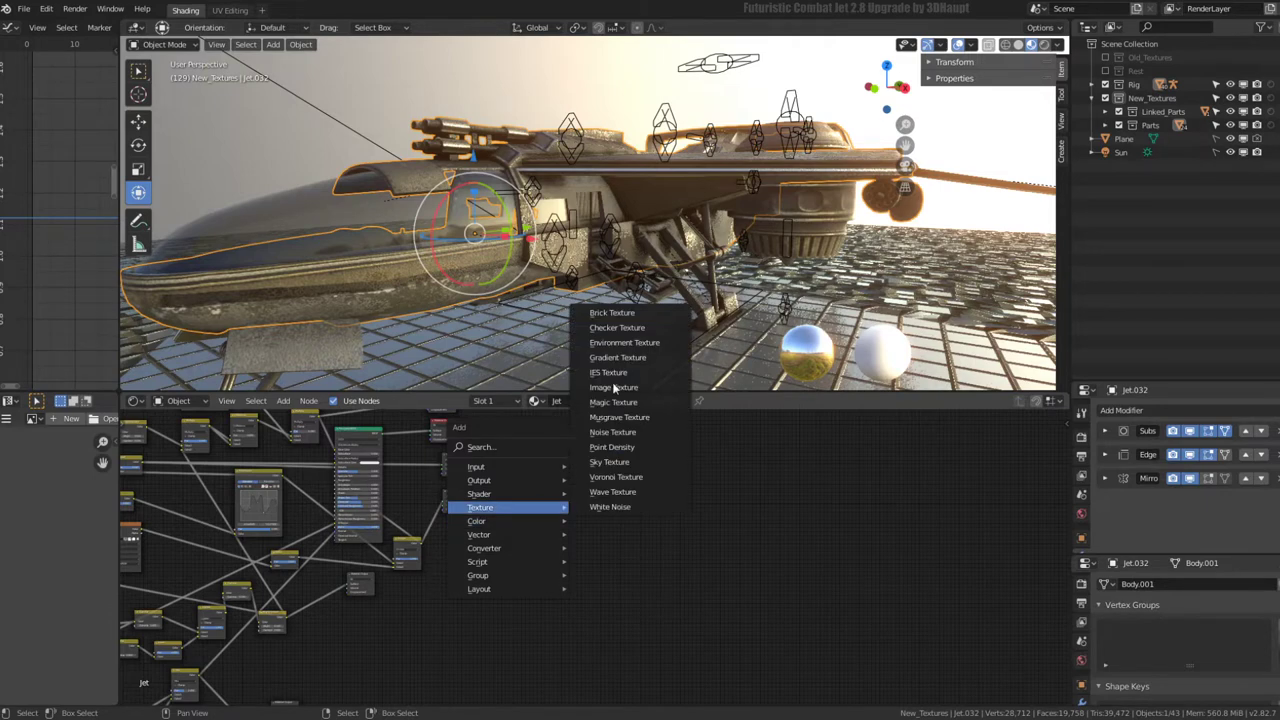
- Add an Image Texture node with a new 2048×2048 generated UV Grid image
{"action": "left_click", "coordinate": [613, 387]}
{"action": "left_click", "coordinate": [590, 570]}
{"action": "key", "text": "KP_Decimal"}
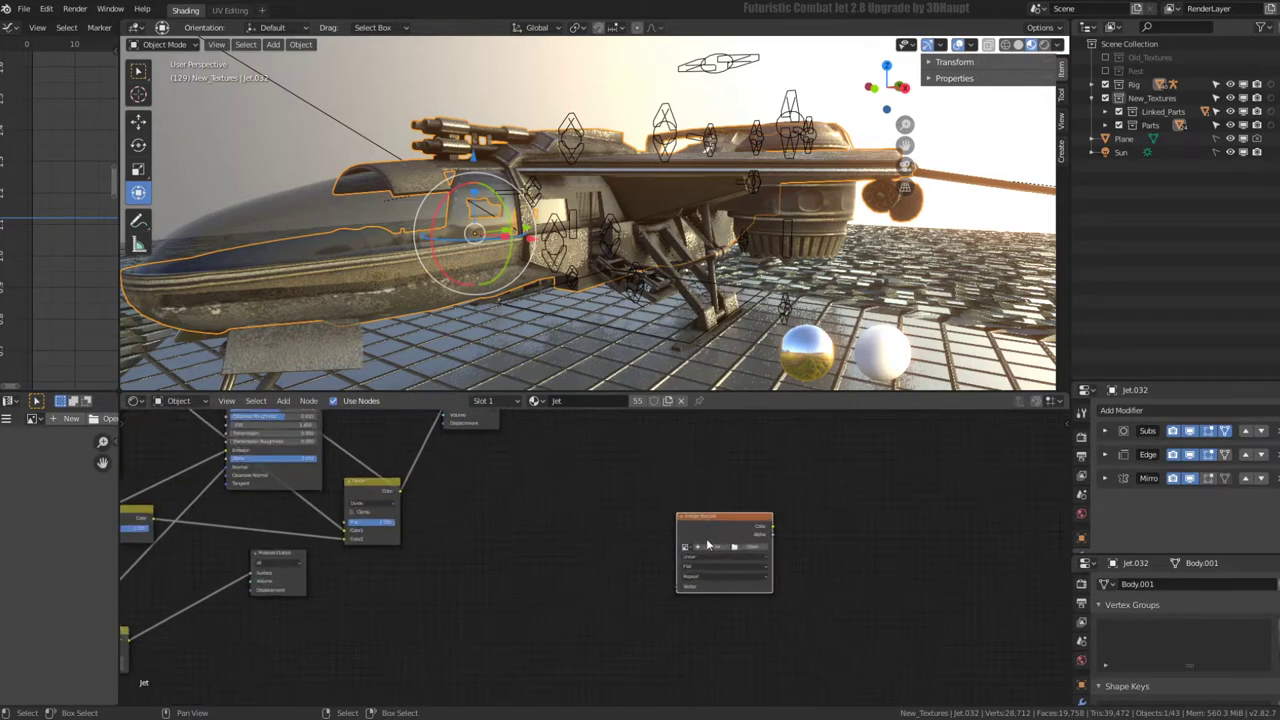
{"action": "left_click", "coordinate": [516, 524]}
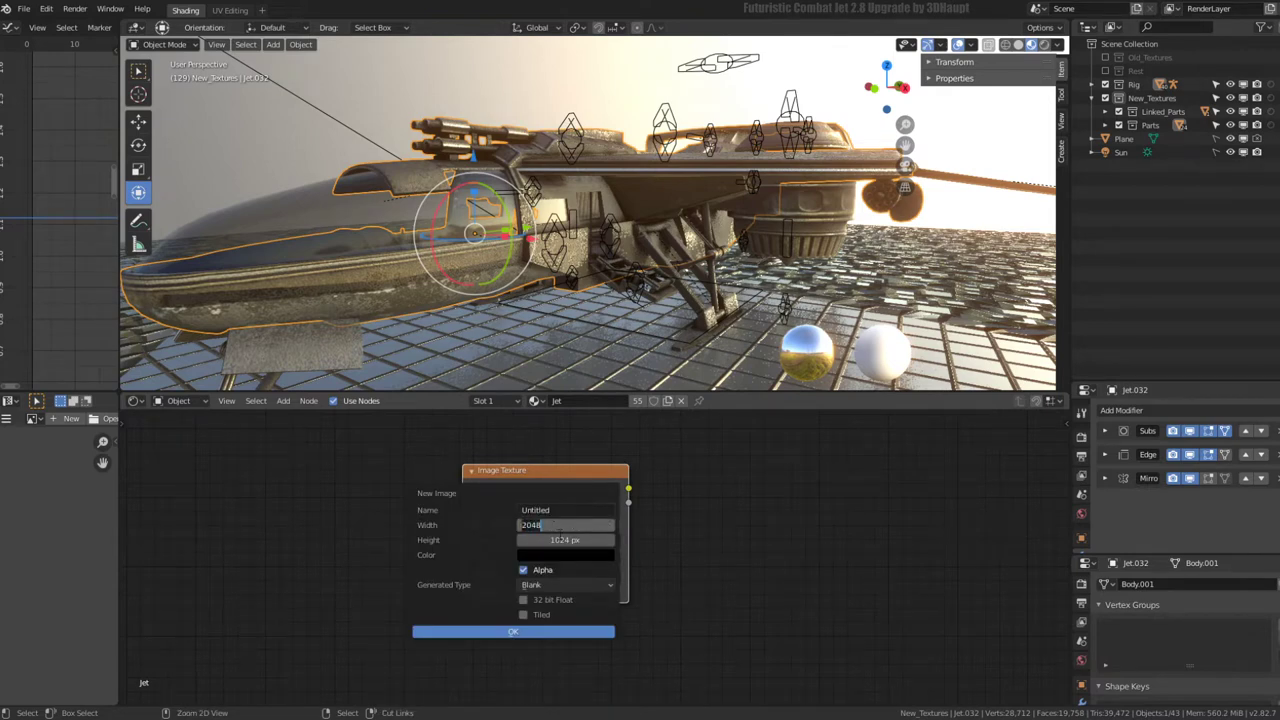
{"action": "key", "text": "Return"}
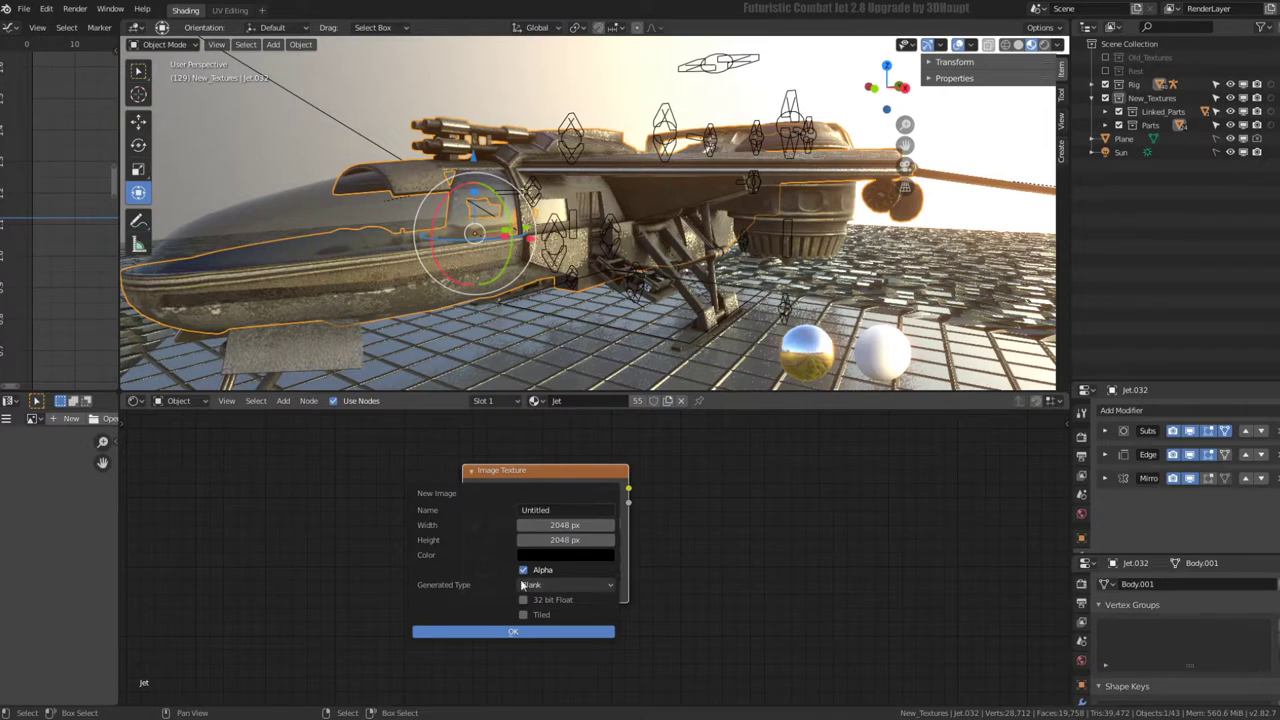
{"action": "left_click", "coordinate": [537, 584]}
{"action": "left_click", "coordinate": [512, 632]}
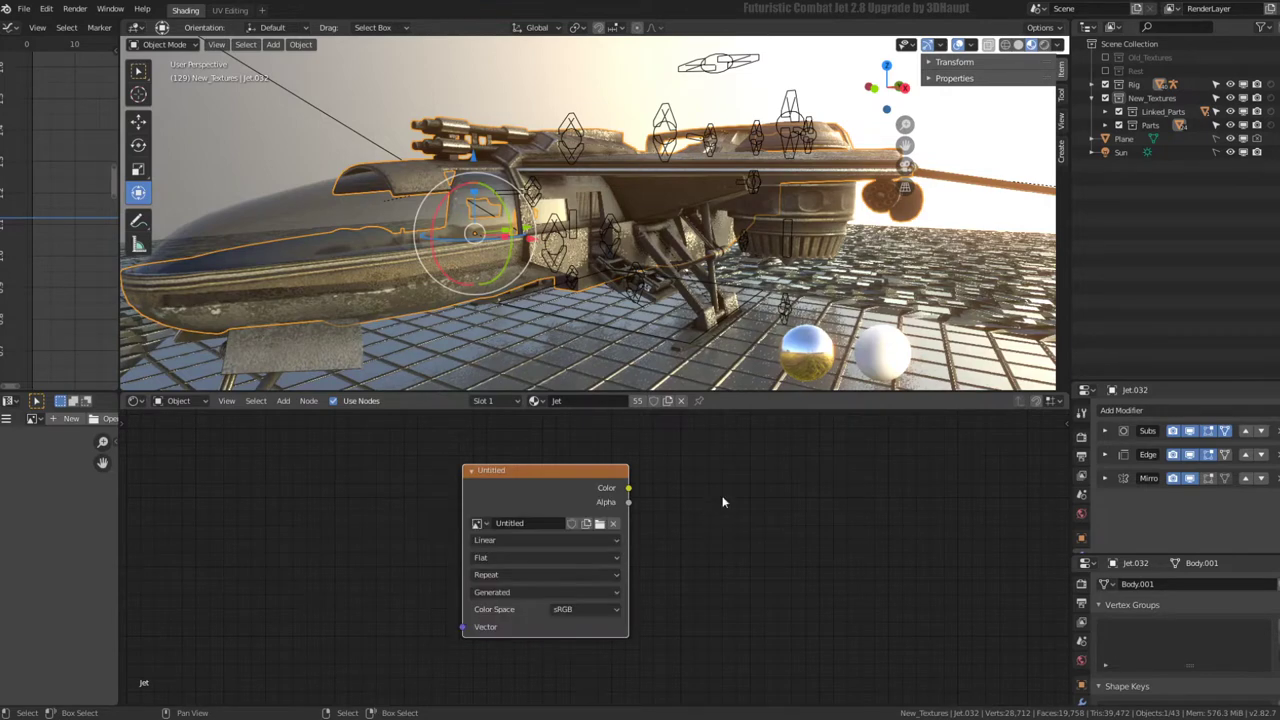
- Add a Material Output node and link the image's Color to its Surface
{"action": "key", "text": "shift+a"}
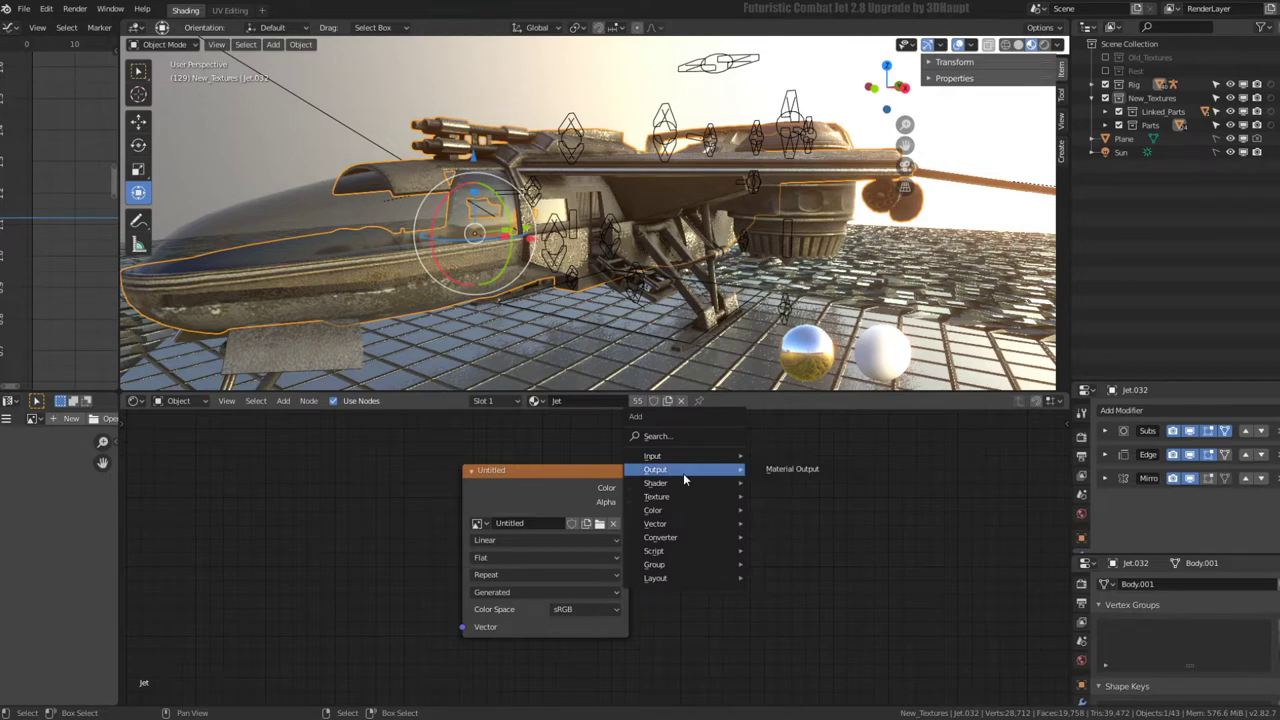
{"action": "left_click", "coordinate": [792, 468]}
{"action": "left_click", "coordinate": [706, 494]}
{"action": "left_click_drag", "start_coordinate": [628, 487], "coordinate": [714, 547]}
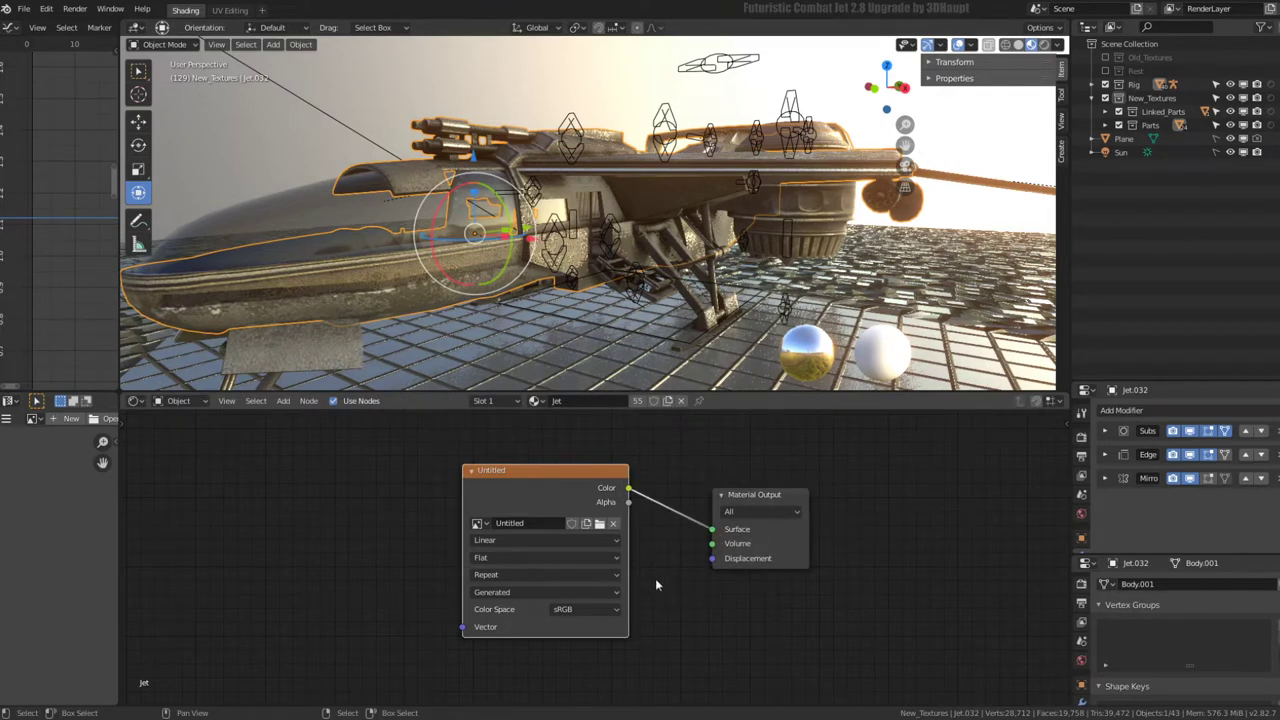
- Activate the new Material Output, inspect the UV grid checker up close, then return to the original nodes
{"action": "left_click", "coordinate": [756, 504]}
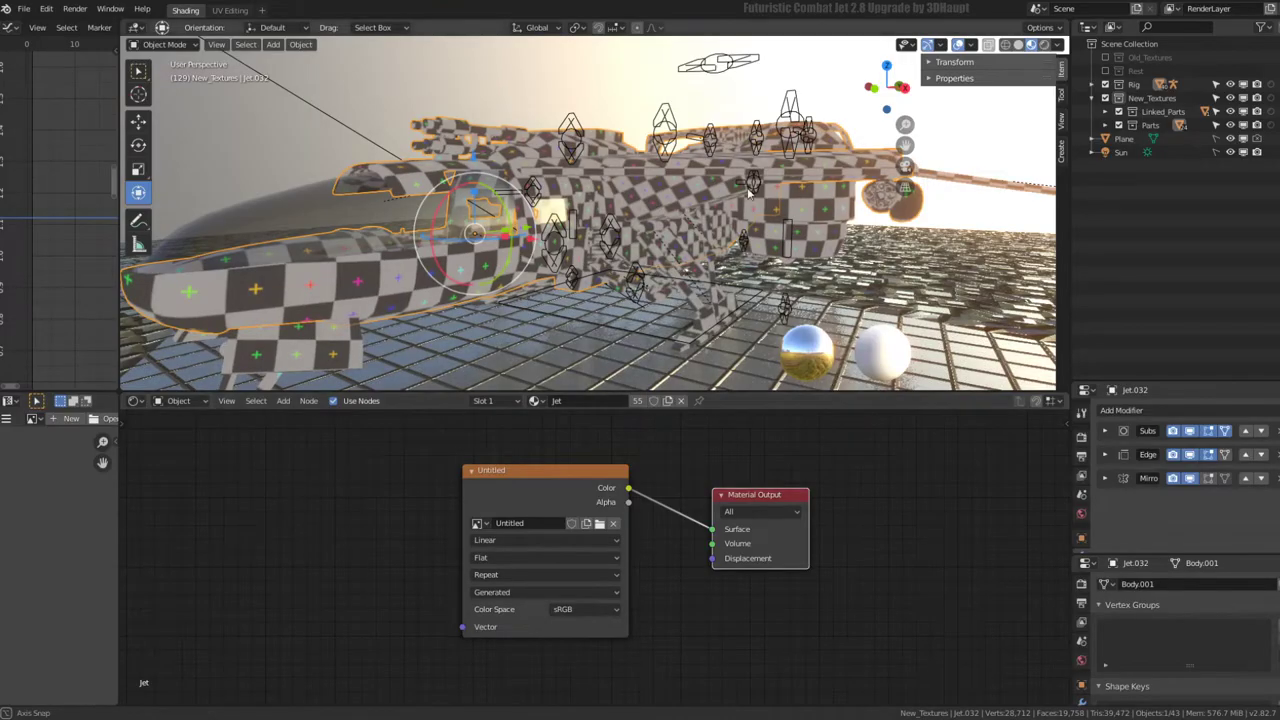
{"action": "middle_click_drag", "start_coordinate": [690, 183], "coordinate": [678, 180]}
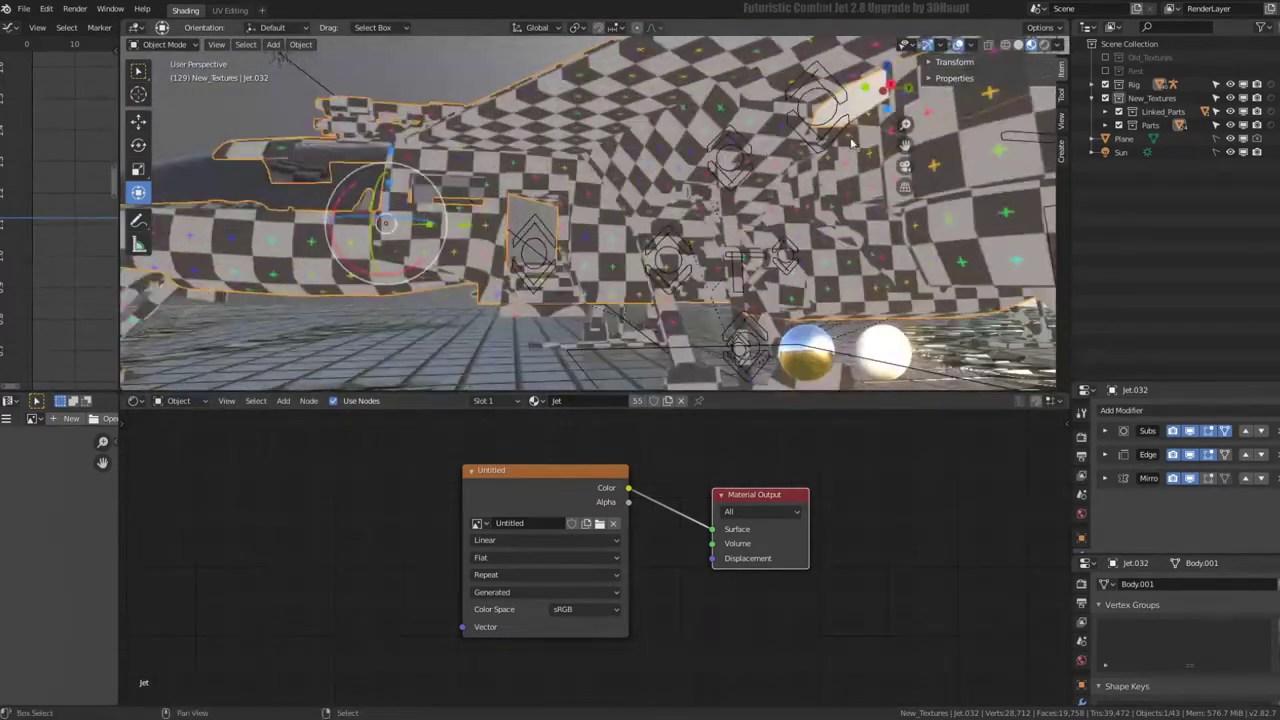
{"action": "mouse_move", "coordinate": [851, 143]}
{"action": "middle_mouse_down", "text": "shift"}
{"action": "mouse_move", "coordinate": [716, 183]}
{"action": "mouse_move", "coordinate": [726, 152]}
{"action": "mouse_move", "coordinate": [632, 234]}
{"action": "middle_mouse_up", "text": "shift"}
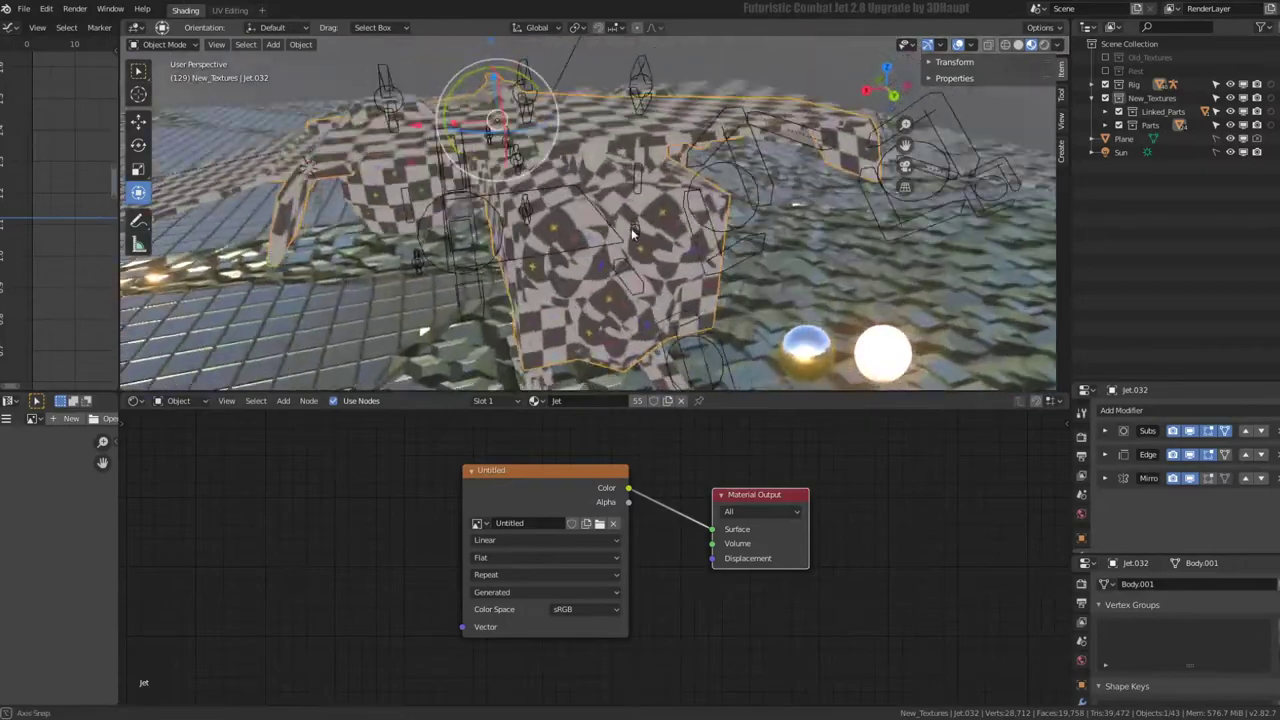
{"action": "mouse_move", "coordinate": [632, 234]}
{"action": "middle_mouse_down"}
{"action": "mouse_move", "coordinate": [743, 183]}
{"action": "mouse_move", "coordinate": [620, 380]}
{"action": "middle_mouse_up"}
{"action": "scroll", "coordinate": [585, 510], "scroll_direction": "down", "scroll_amount": 3}
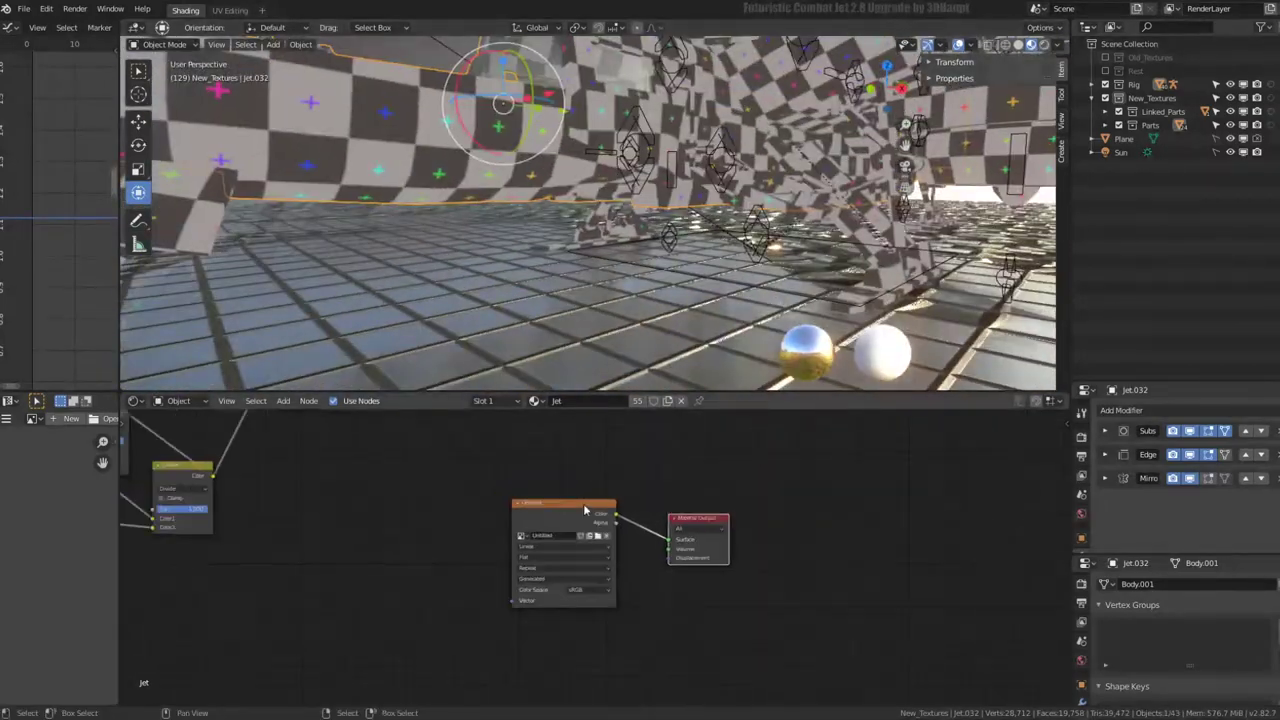
{"action": "scroll", "coordinate": [585, 510], "scroll_direction": "down", "scroll_amount": 2}
{"action": "scroll", "coordinate": [718, 193], "scroll_direction": "down", "scroll_amount": 5}
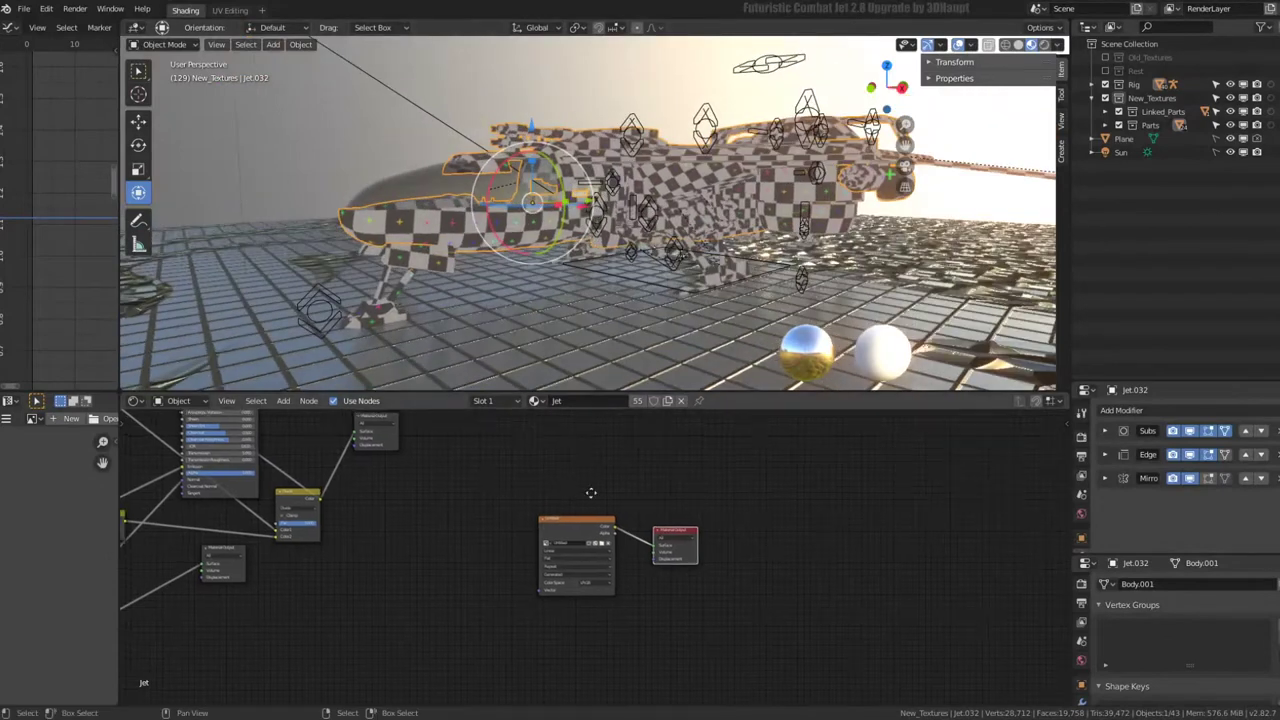
{"action": "middle_click_drag", "start_coordinate": [591, 492], "coordinate": [681, 523]}
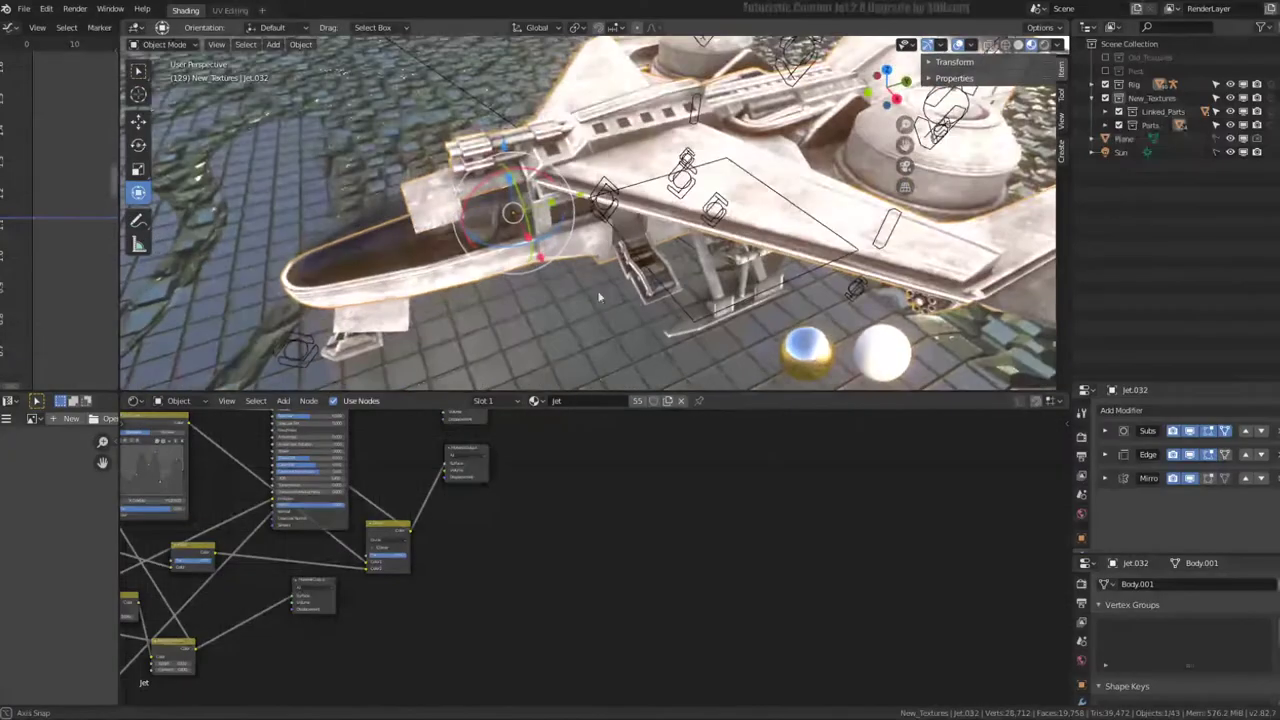
{"action": "middle_click_drag", "start_coordinate": [633, 669], "coordinate": [654, 600]}
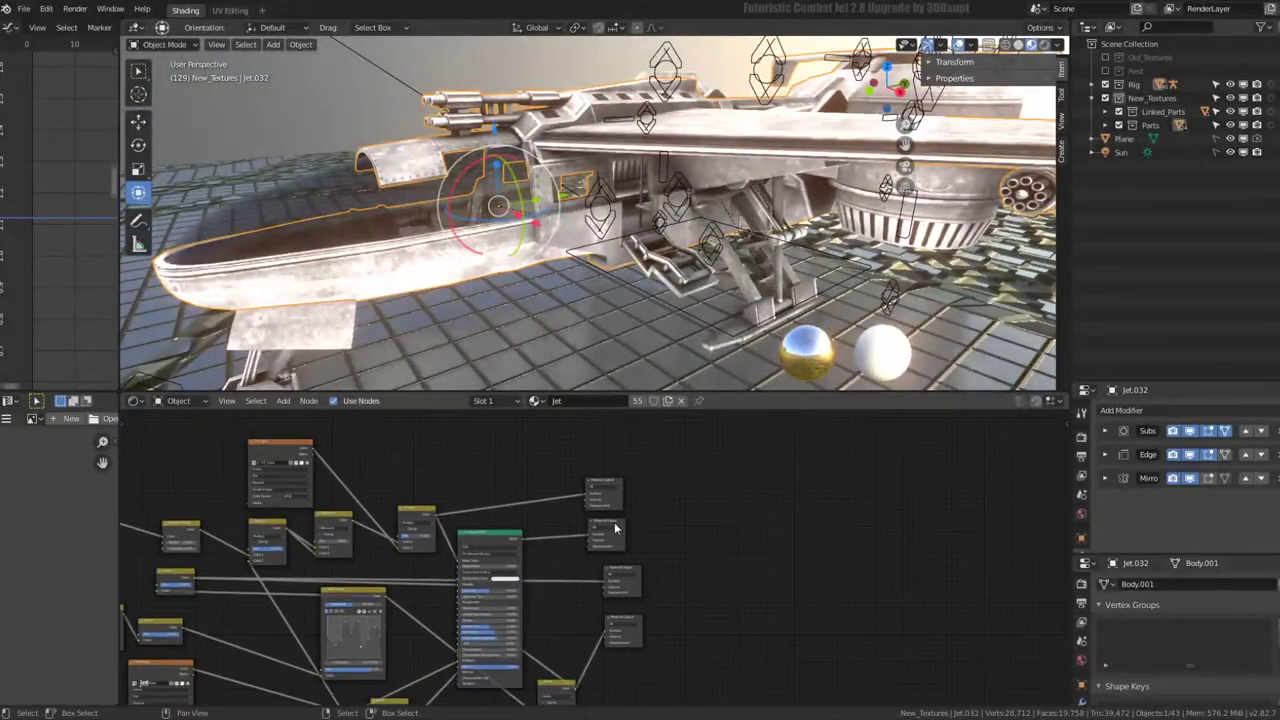
- Reactivate the original Material Output so the jet's metal textures return
{"action": "left_click", "coordinate": [614, 529]}
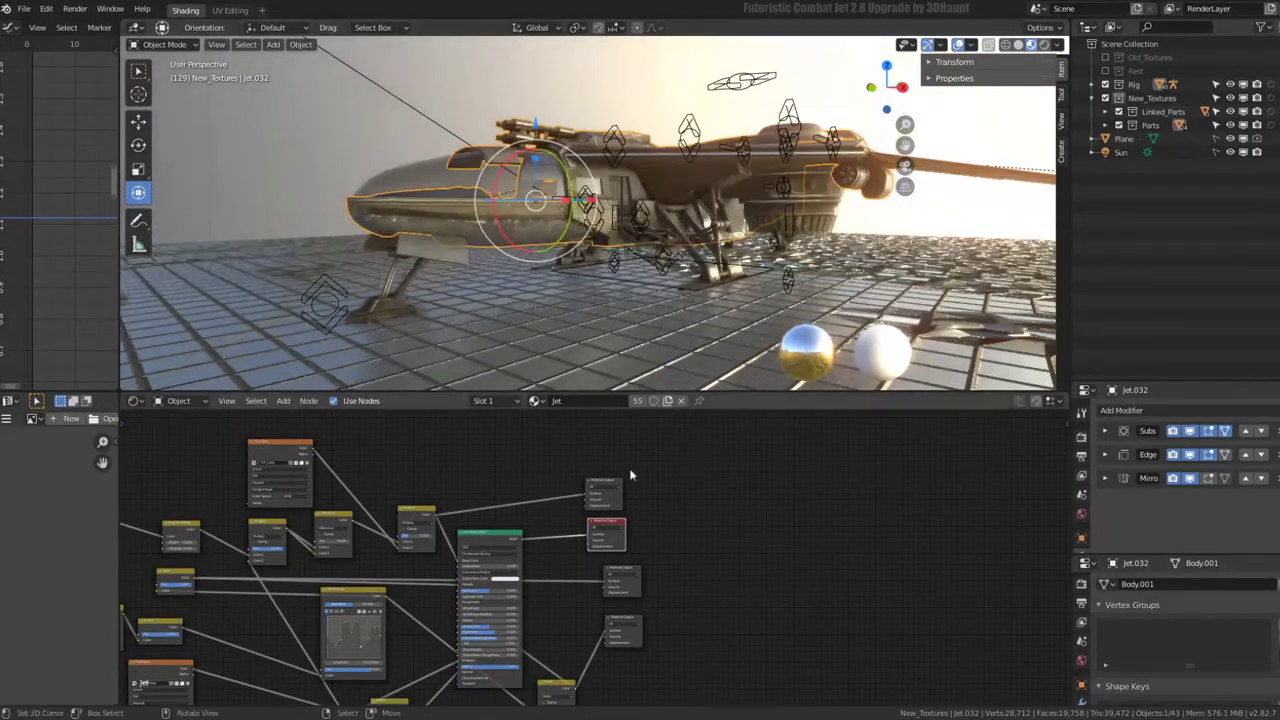
{"action": "middle_click_drag", "start_coordinate": [530, 217], "coordinate": [600, 210]}
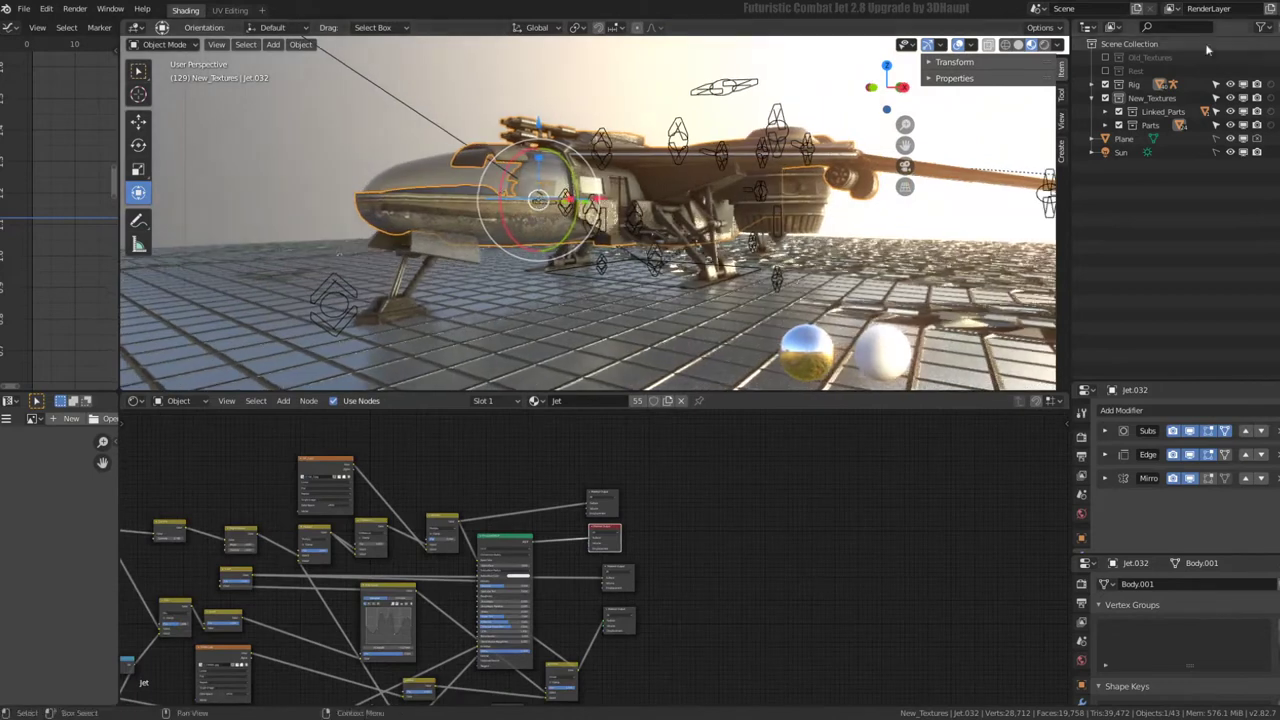
{"action": "left_click", "coordinate": [1091, 98]}
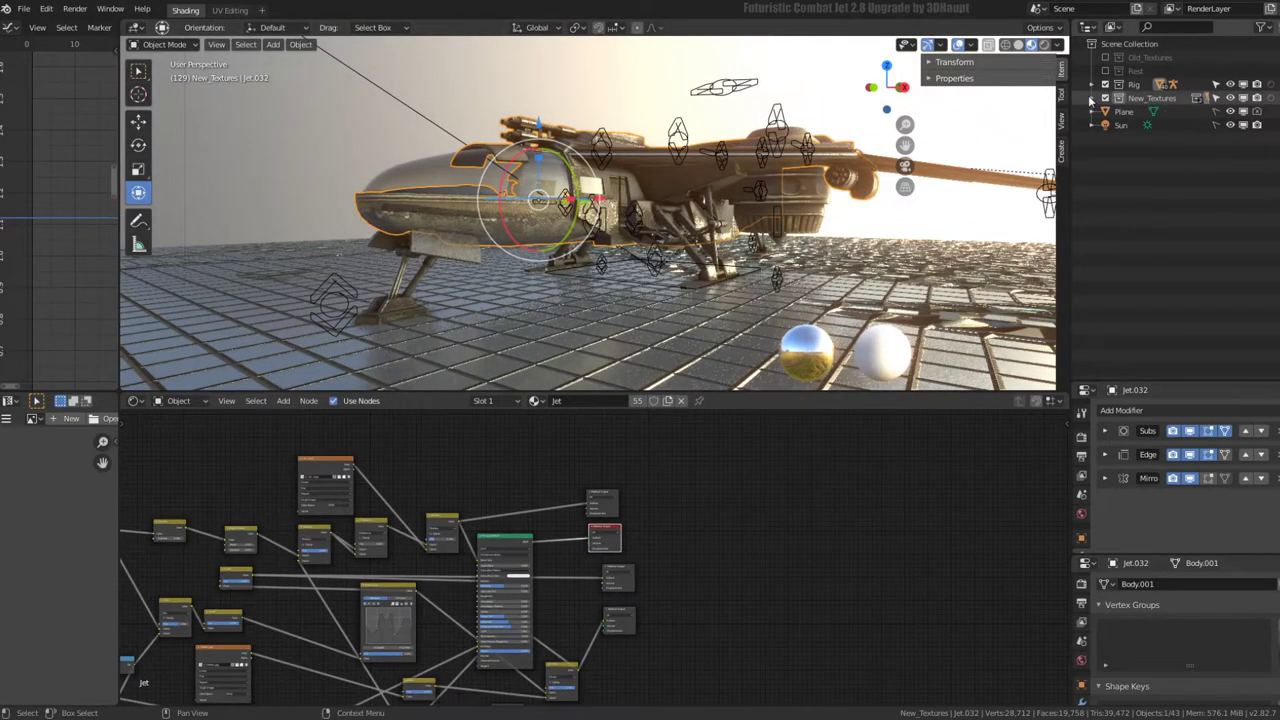
{"action": "left_click", "coordinate": [1091, 98]}
{"action": "left_click", "coordinate": [1180, 100]}
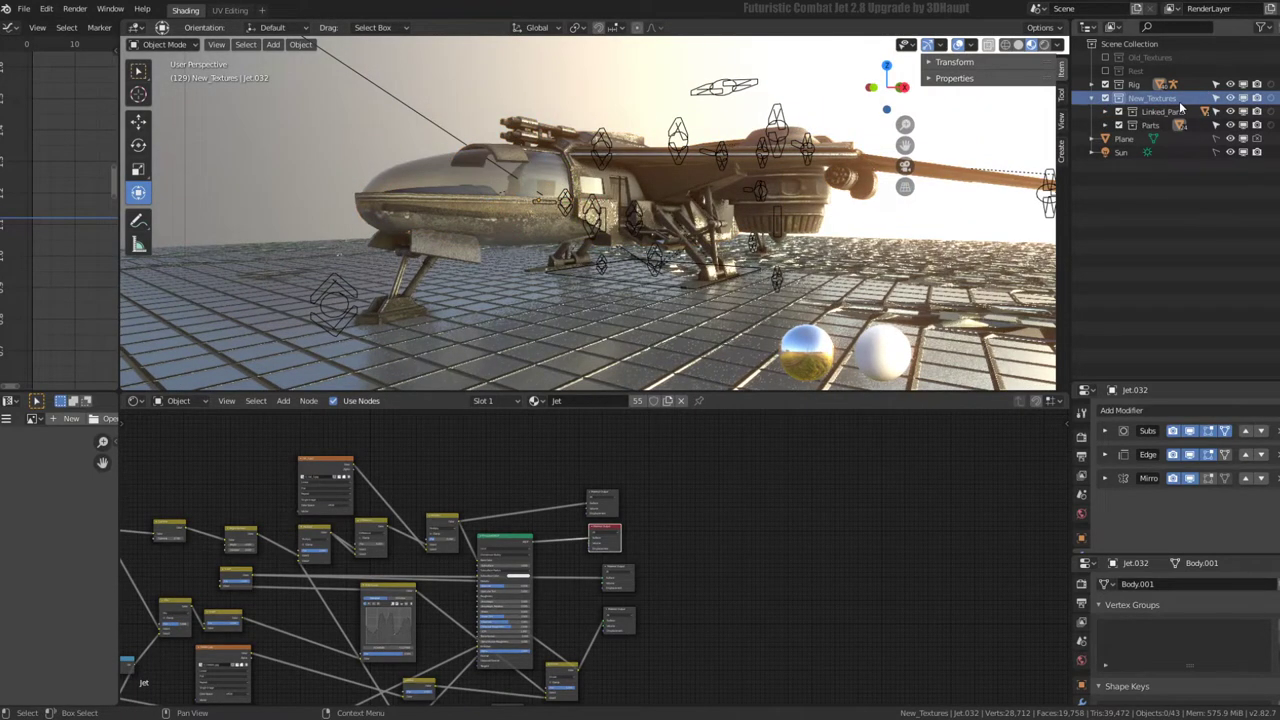
- Hide the floor Plane and the Sun light, and open the Viewport Shading settings
{"action": "left_click", "coordinate": [1231, 139]}
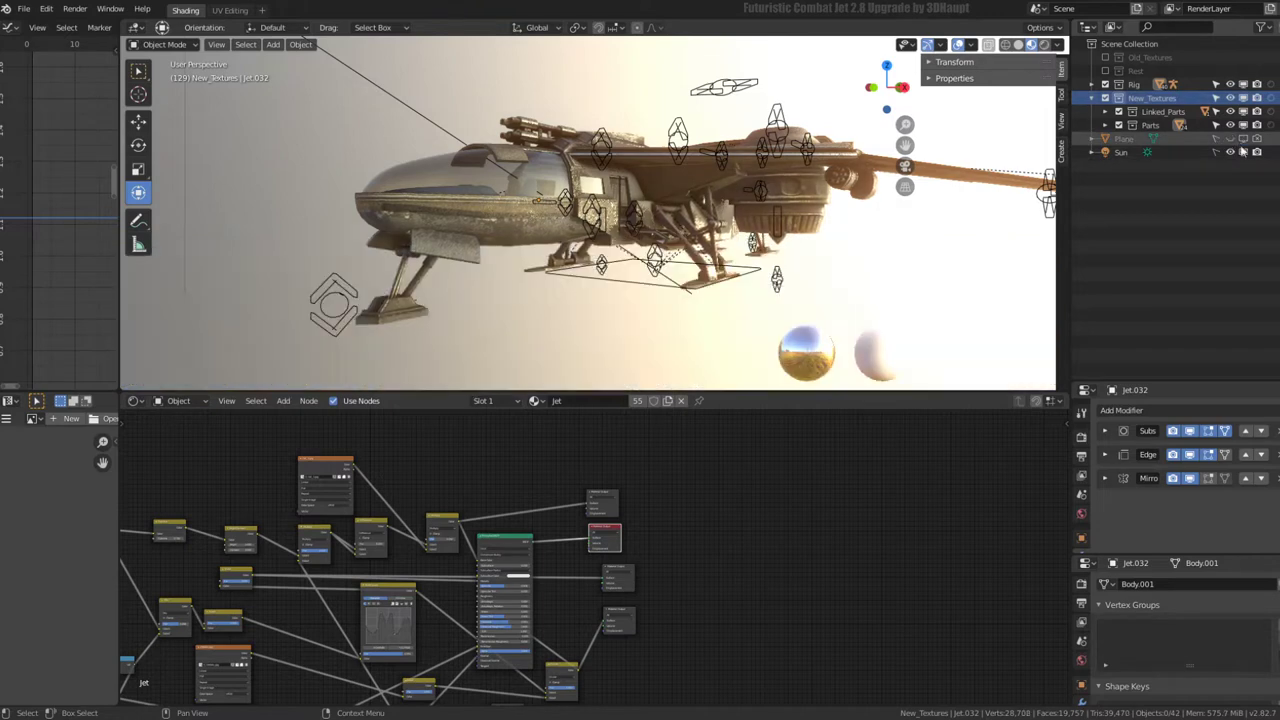
{"action": "left_click", "coordinate": [1230, 152]}
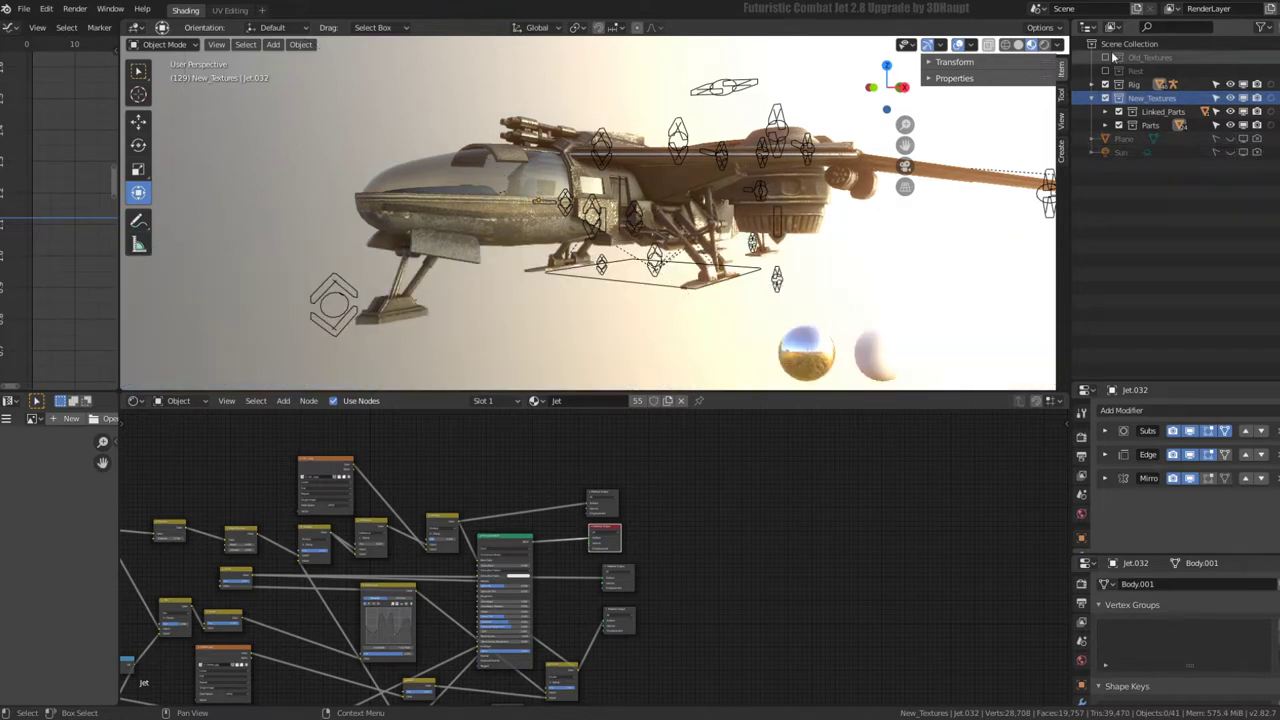
{"action": "left_click", "coordinate": [1059, 46]}
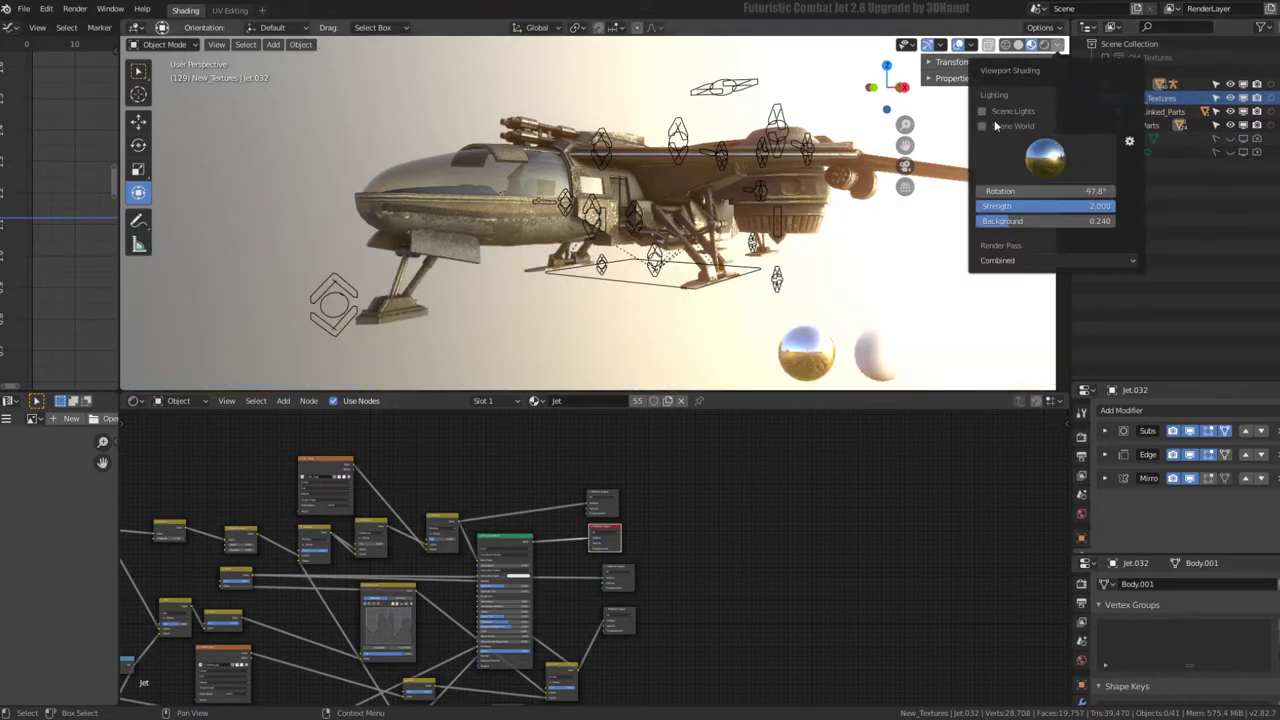
- Set the viewport background to 0.000 and exclude the Rig collection
{"action": "left_click_drag", "start_coordinate": [1058, 221], "coordinate": [1000, 221]}
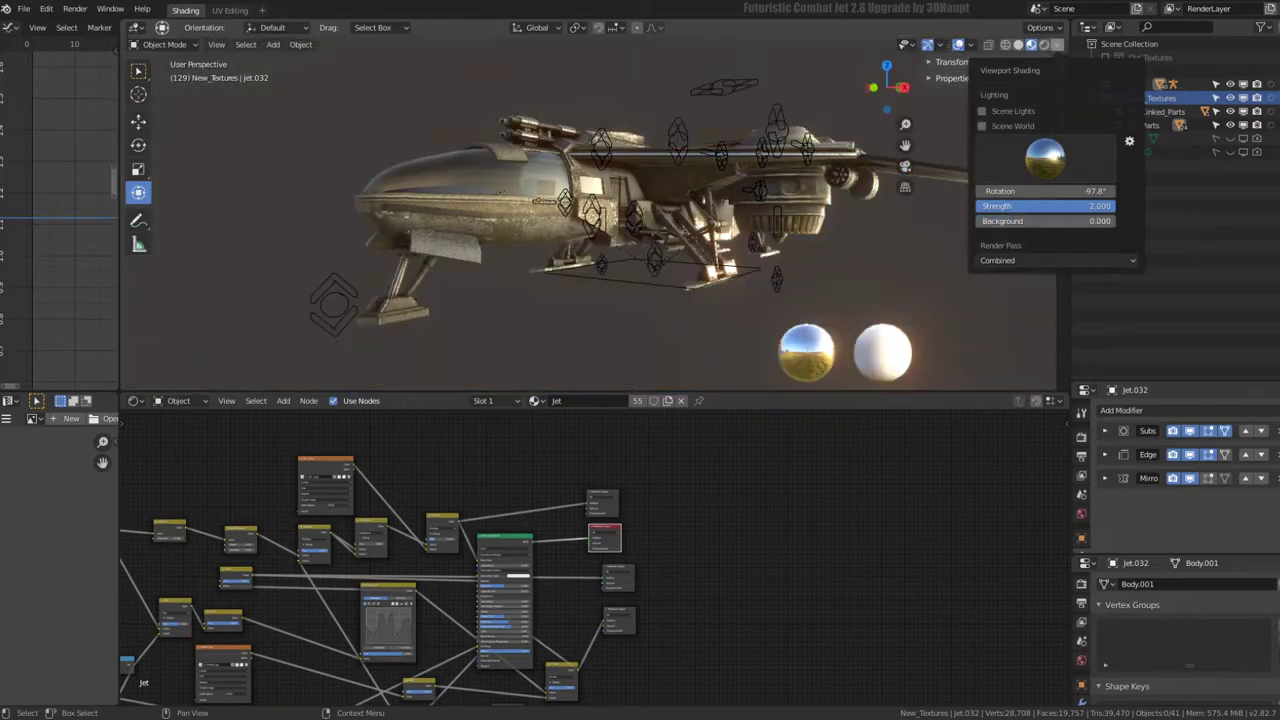
{"action": "mouse_move", "coordinate": [654, 164]}
{"action": "middle_mouse_down"}
{"action": "mouse_move", "coordinate": [604, 172]}
{"action": "mouse_move", "coordinate": [715, 170]}
{"action": "middle_mouse_up"}
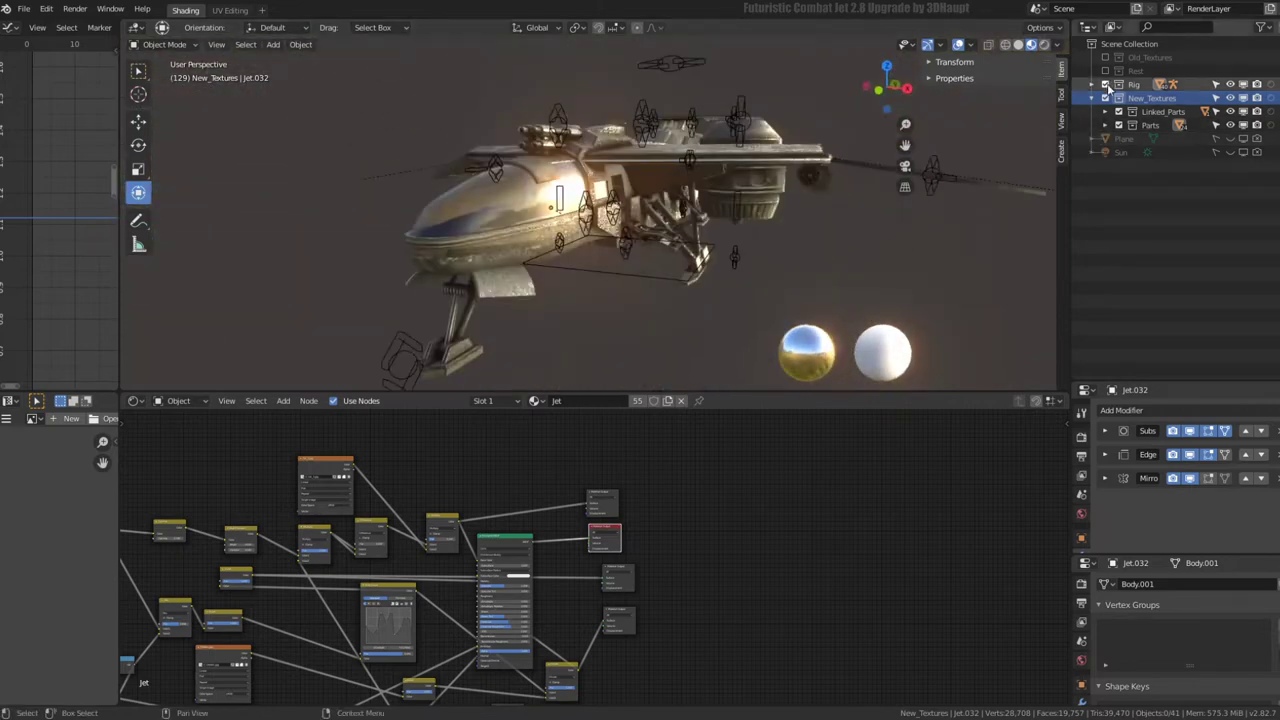
{"action": "left_click", "coordinate": [1106, 84]}
- Select the wing part, then the Parts collection in the Outliner
{"action": "mouse_move", "coordinate": [631, 180]}
{"action": "middle_mouse_down"}
{"action": "mouse_move", "coordinate": [626, 141]}
{"action": "mouse_move", "coordinate": [670, 279]}
{"action": "middle_mouse_up"}
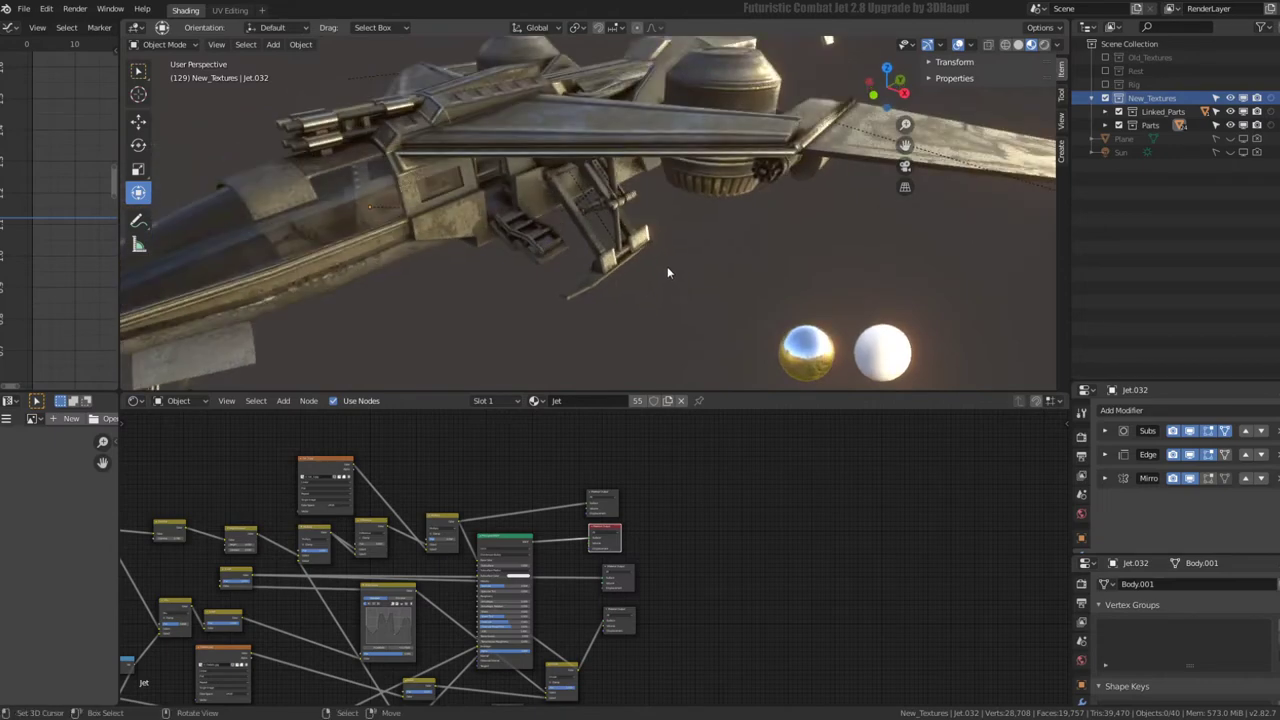
{"action": "mouse_move", "coordinate": [665, 262]}
{"action": "middle_mouse_down"}
{"action": "mouse_move", "coordinate": [801, 192]}
{"action": "mouse_move", "coordinate": [718, 245]}
{"action": "mouse_move", "coordinate": [900, 180]}
{"action": "middle_mouse_up"}
{"action": "left_click", "coordinate": [718, 245]}
{"action": "left_click", "coordinate": [1152, 125]}
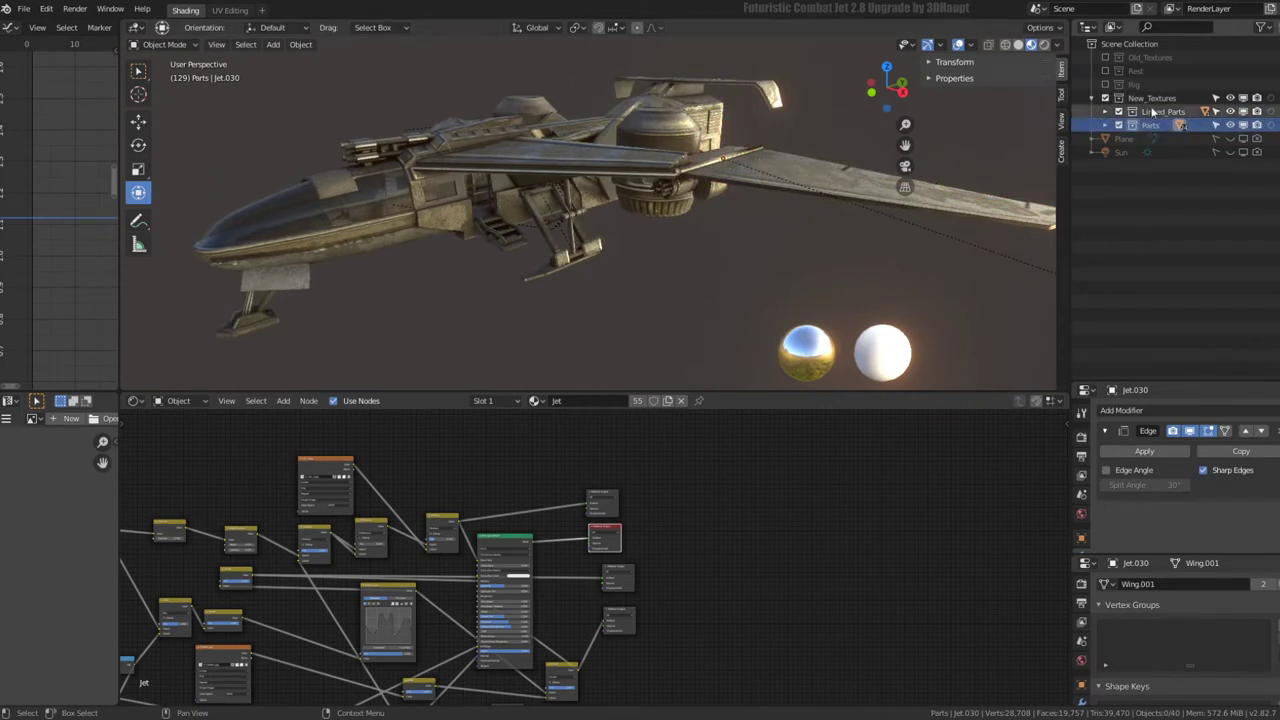
- Select and start renaming the New_Textures collection, exclude Linked_Parts, and make Jet.032 active
{"action": "left_click", "coordinate": [1154, 100]}
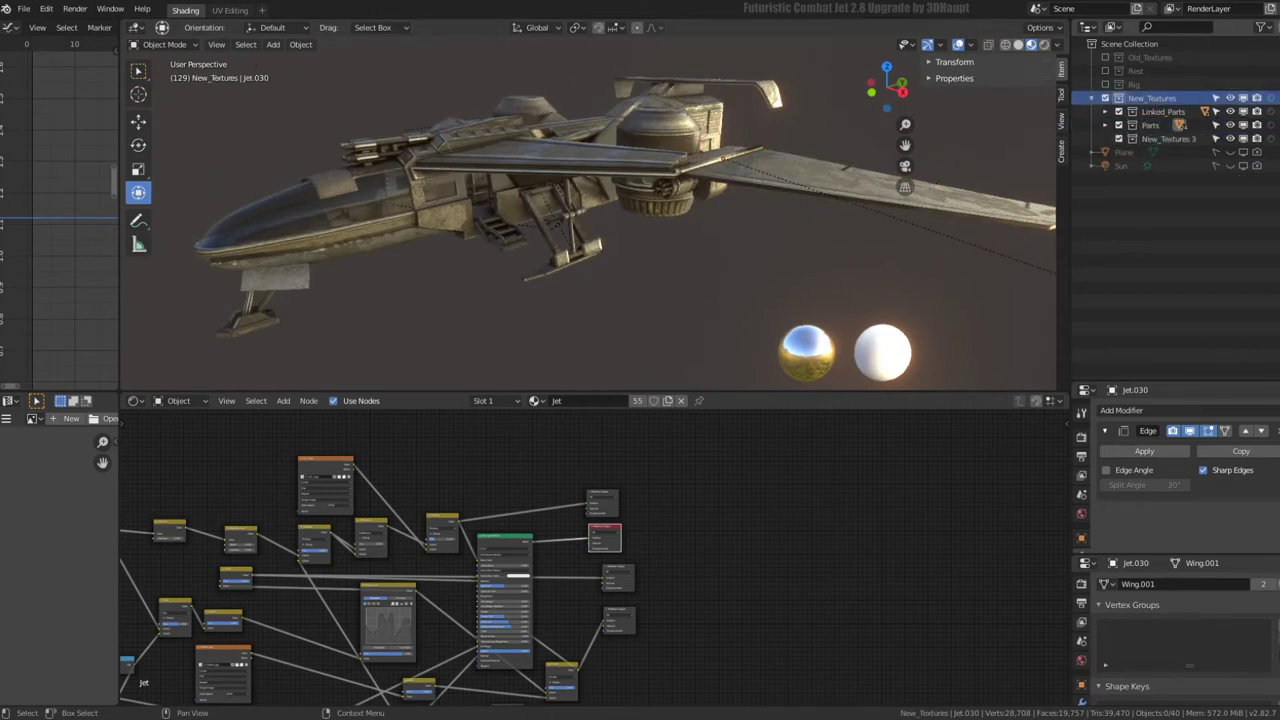
{"action": "double_click", "coordinate": [1168, 138]}
{"action": "type", "text": "High-Poly-Parts"}
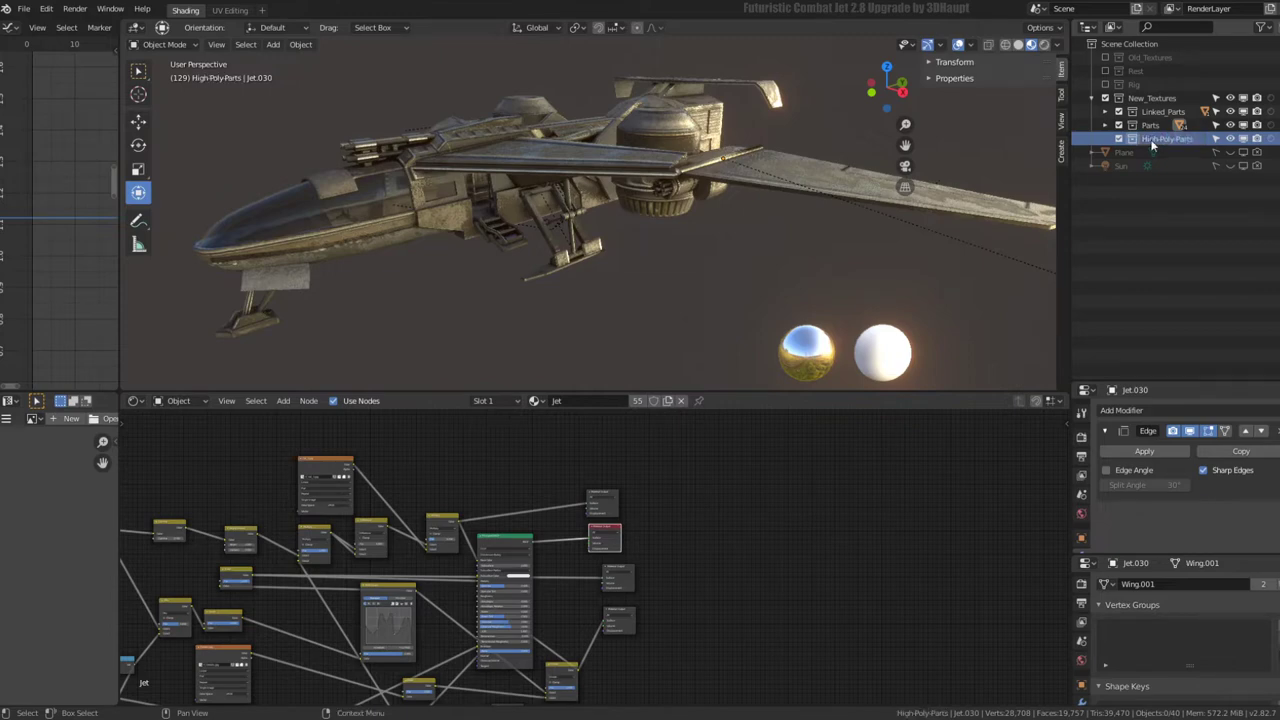
{"action": "mouse_move", "coordinate": [800, 242]}
{"action": "middle_mouse_down"}
{"action": "mouse_move", "coordinate": [739, 190]}
{"action": "mouse_move", "coordinate": [600, 195]}
{"action": "middle_mouse_up"}
{"action": "left_click", "coordinate": [736, 222]}
{"action": "left_click", "coordinate": [1118, 111]}
{"action": "left_click", "coordinate": [470, 205]}
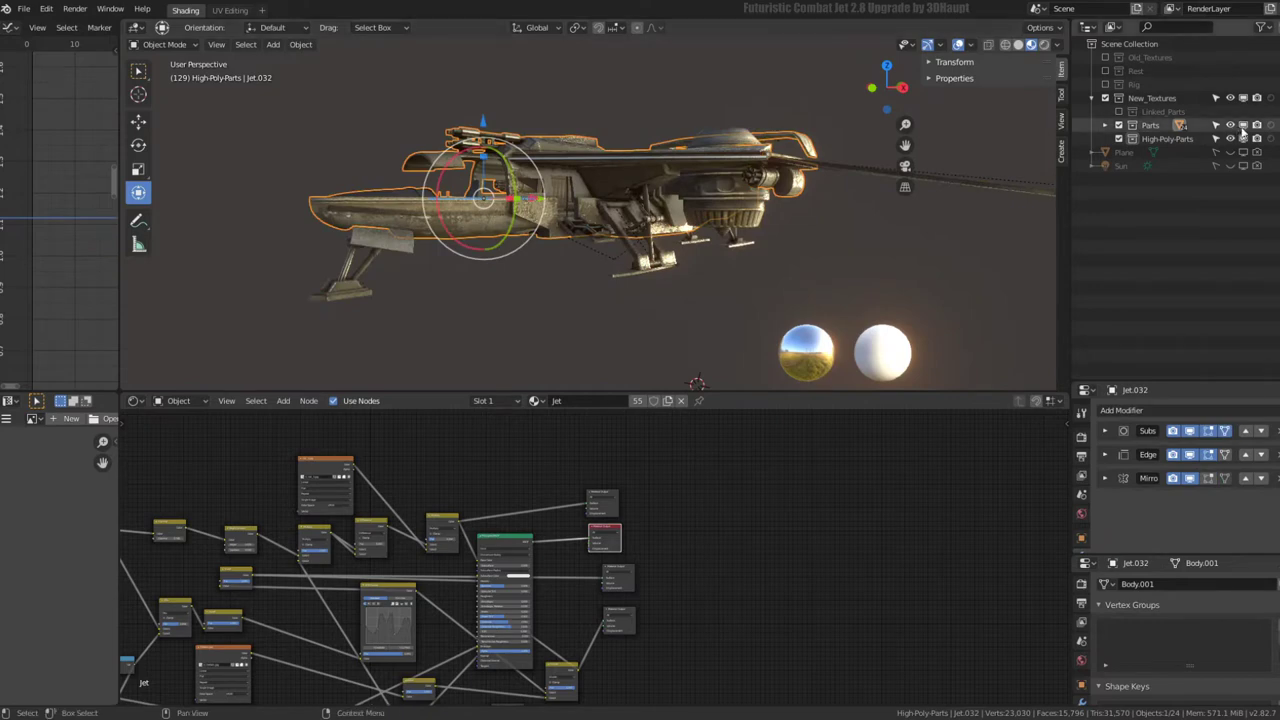
{"action": "middle_click_drag", "start_coordinate": [590, 143], "coordinate": [653, 145]}
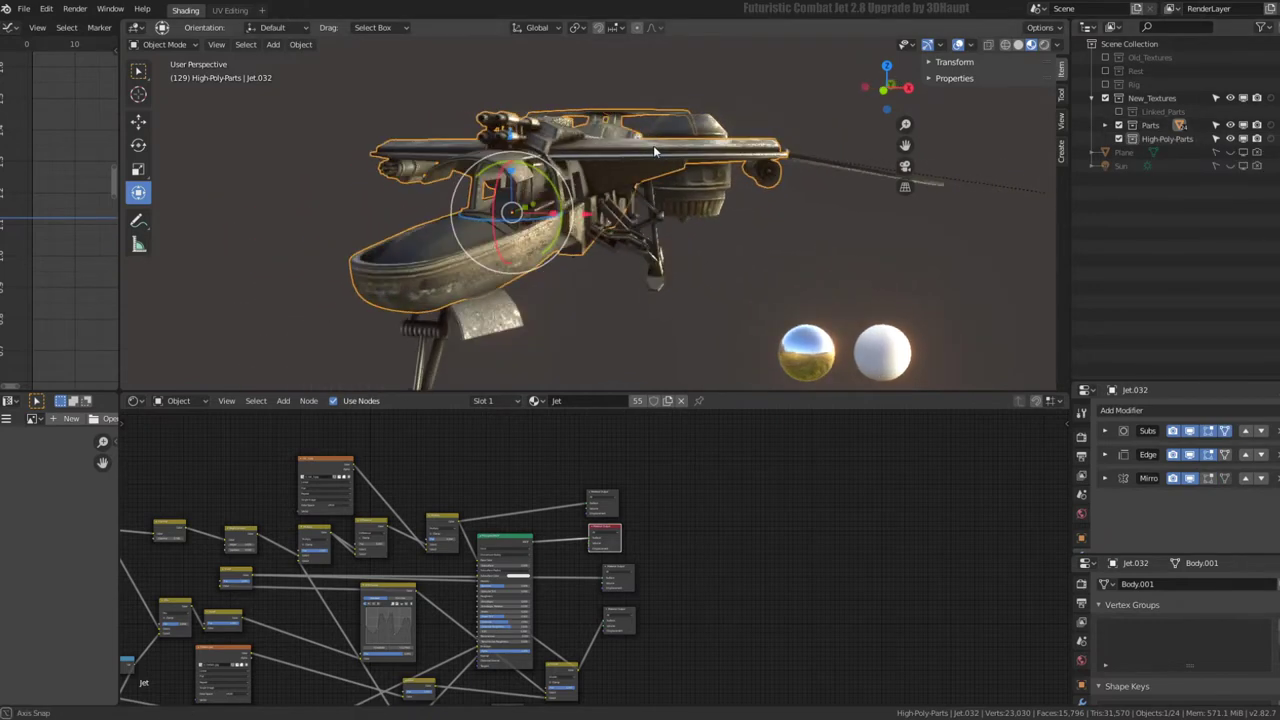
- Re-enable Linked_Parts and inspect the glass canopy and window object Jet.046
{"action": "left_click", "coordinate": [1119, 112]}
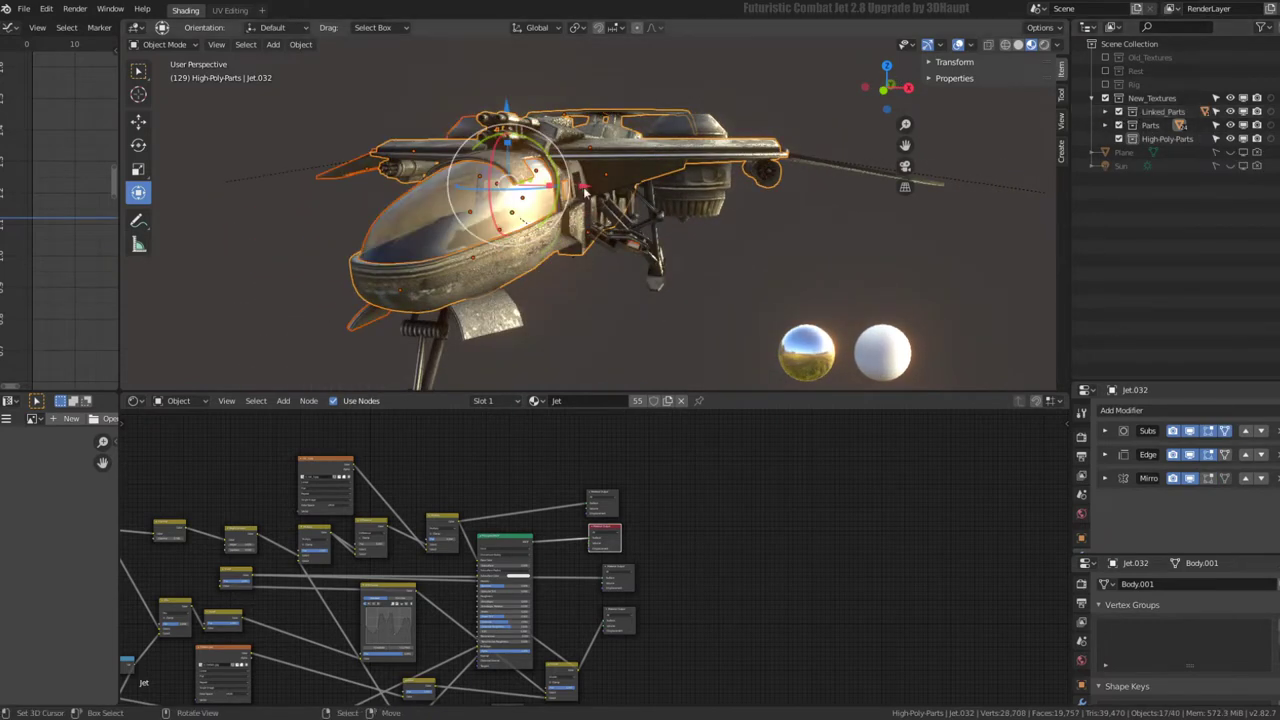
{"action": "left_click", "coordinate": [418, 188]}
{"action": "mouse_move", "coordinate": [598, 184]}
{"action": "middle_mouse_down"}
{"action": "mouse_move", "coordinate": [531, 176]}
{"action": "mouse_move", "coordinate": [564, 135]}
{"action": "mouse_move", "coordinate": [689, 165]}
{"action": "mouse_move", "coordinate": [675, 94]}
{"action": "mouse_move", "coordinate": [766, 90]}
{"action": "middle_mouse_up"}
{"action": "left_click", "coordinate": [531, 176]}
{"action": "left_click", "coordinate": [531, 176]}
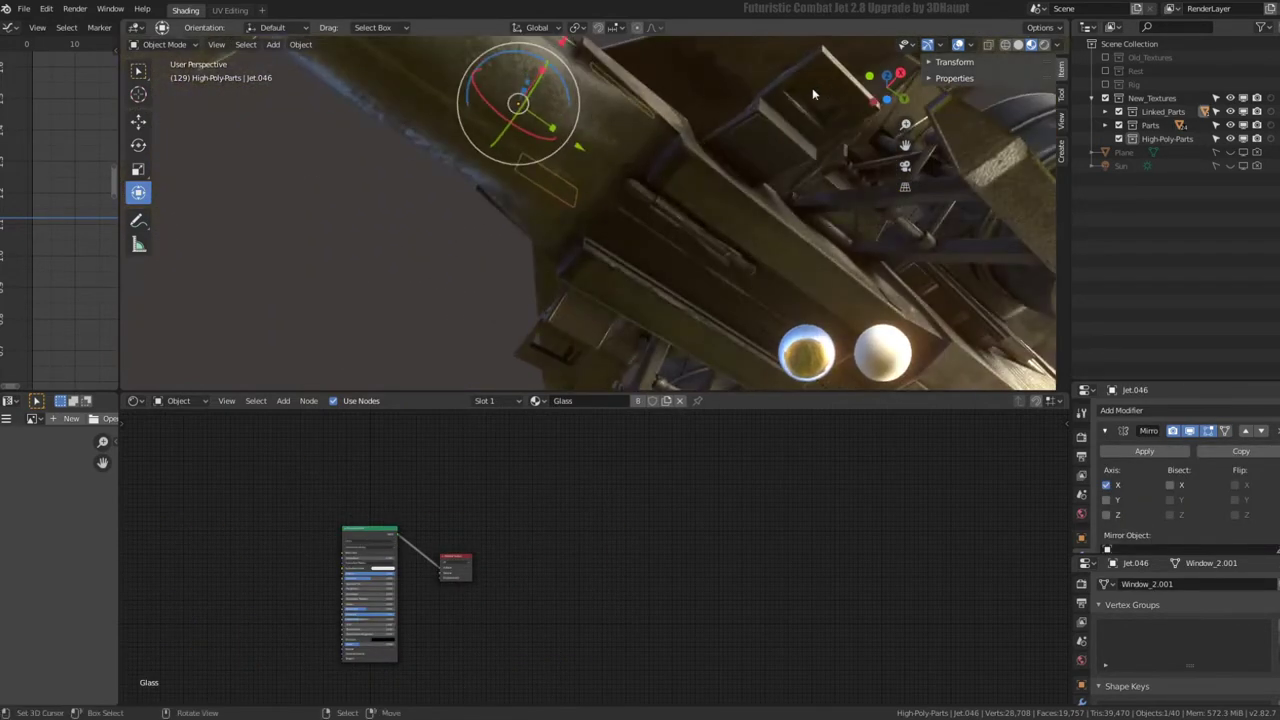
- Move the canopy Jet.042 into the Parts collection, then select all jet objects
{"action": "left_click", "coordinate": [800, 100]}
{"action": "mouse_move", "coordinate": [551, 225]}
{"action": "middle_mouse_down"}
{"action": "mouse_move", "coordinate": [689, 223]}
{"action": "mouse_move", "coordinate": [534, 289]}
{"action": "mouse_move", "coordinate": [600, 230]}
{"action": "mouse_move", "coordinate": [643, 162]}
{"action": "middle_mouse_up"}
{"action": "left_click", "coordinate": [636, 152]}
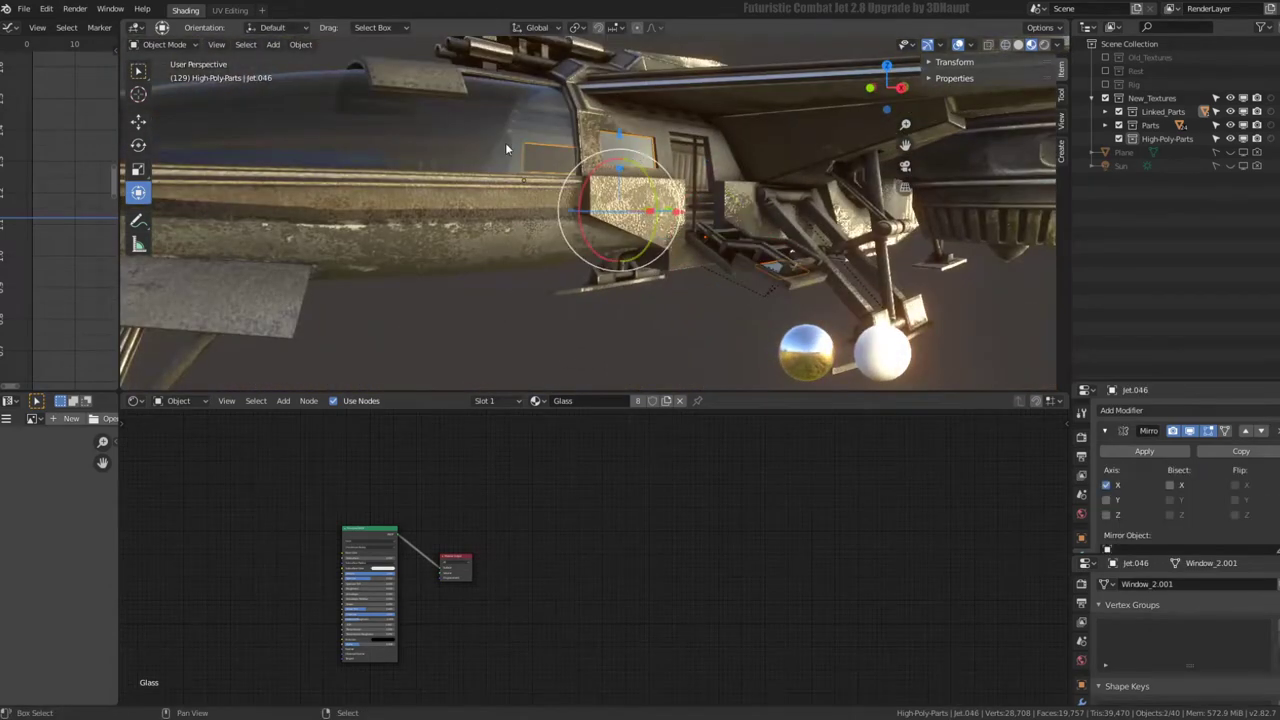
{"action": "key", "text": "m"}
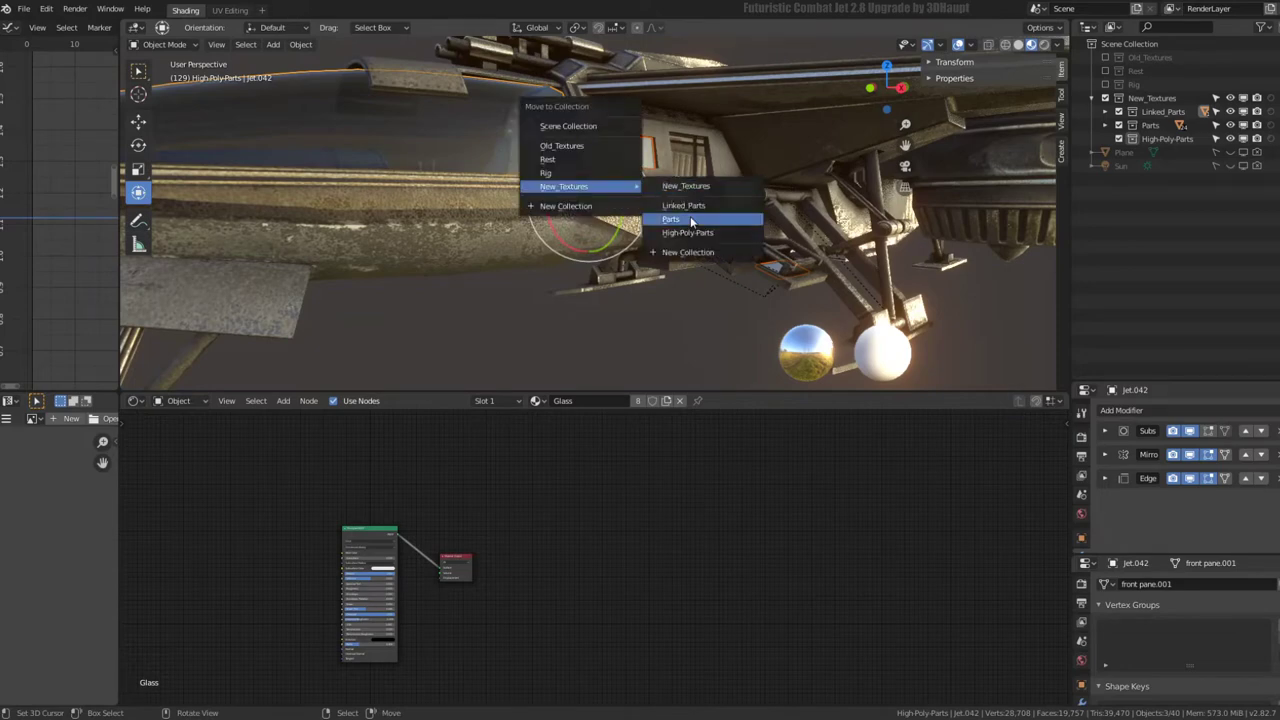
{"action": "left_click", "coordinate": [691, 221]}
{"action": "mouse_move", "coordinate": [601, 109]}
{"action": "middle_mouse_down"}
{"action": "mouse_move", "coordinate": [819, 129]}
{"action": "mouse_move", "coordinate": [641, 114]}
{"action": "mouse_move", "coordinate": [654, 150]}
{"action": "mouse_move", "coordinate": [565, 233]}
{"action": "middle_mouse_up"}
{"action": "key", "text": "a"}
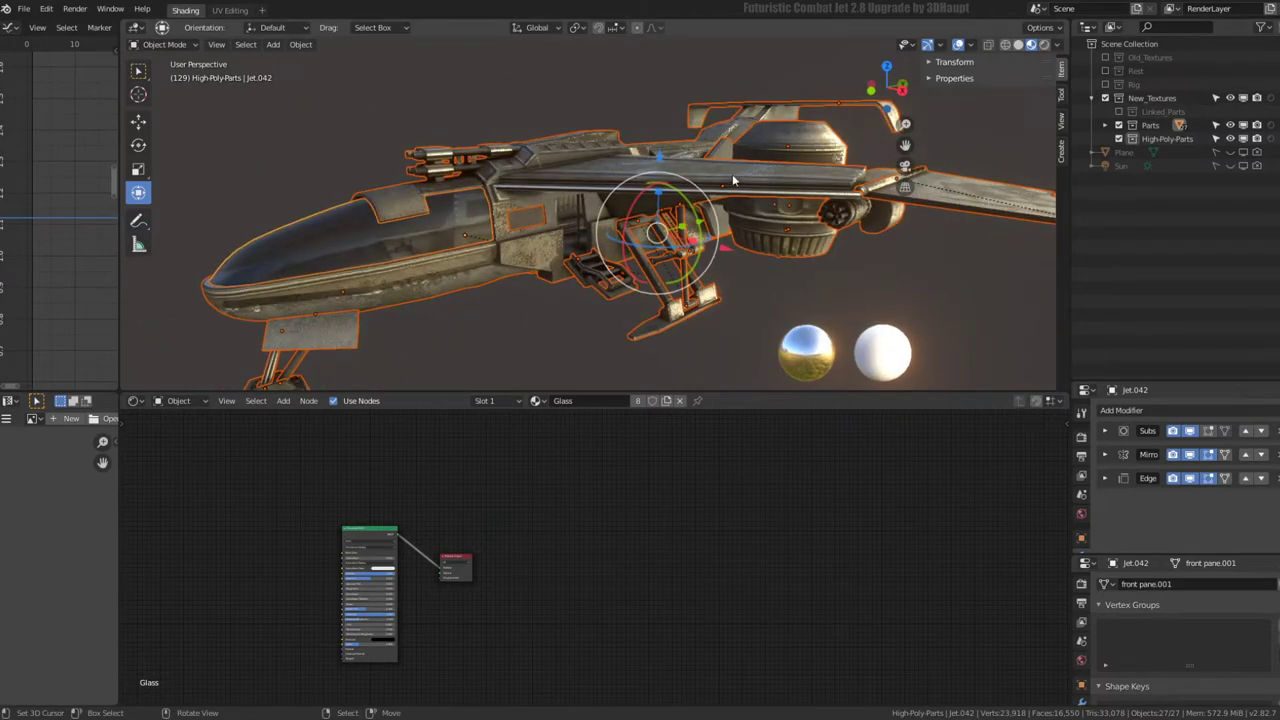
- Duplicate all jet parts in place and move the copies into High-Poly-Parts
{"action": "key", "text": "shift+d"}
{"action": "right_click", "coordinate": [731, 115]}
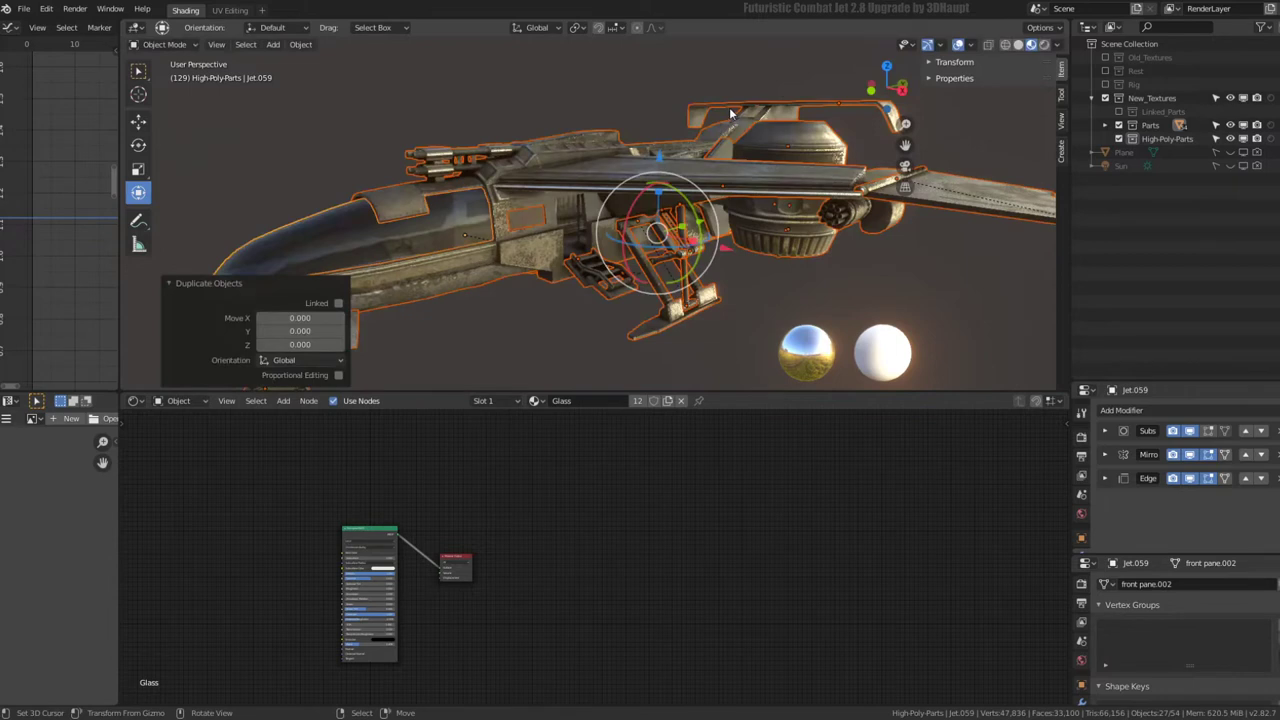
{"action": "key", "text": "m"}
{"action": "left_click", "coordinate": [800, 156]}
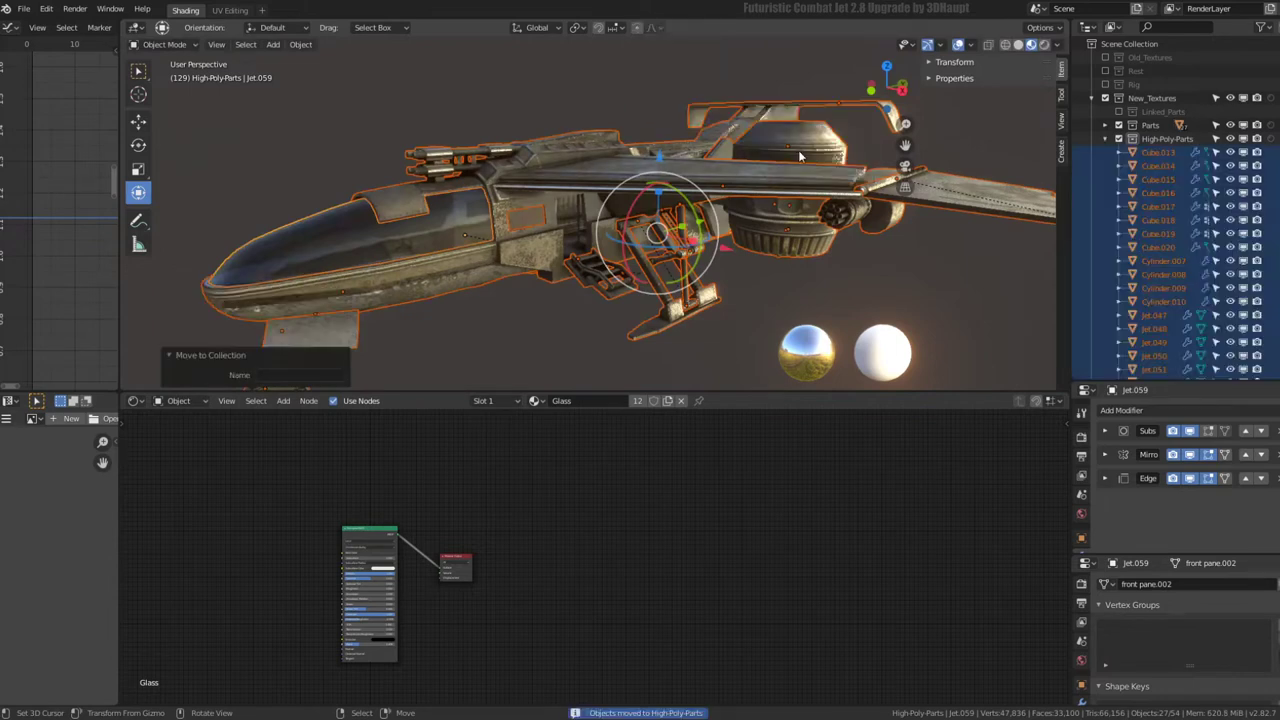
- Check and expand the High-Poly-Parts collection, then make turbine Jet.055 active
{"action": "left_click", "coordinate": [1118, 138]}
{"action": "left_click", "coordinate": [1118, 139]}
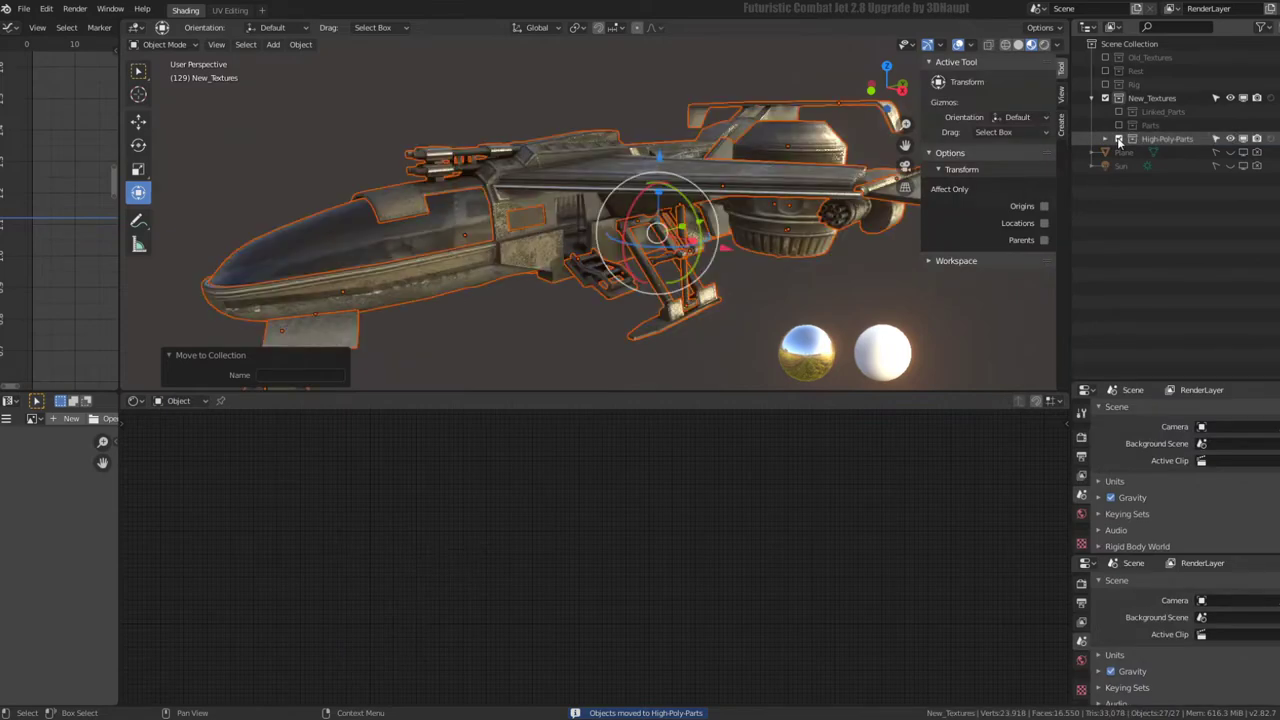
{"action": "left_click", "coordinate": [1108, 139]}
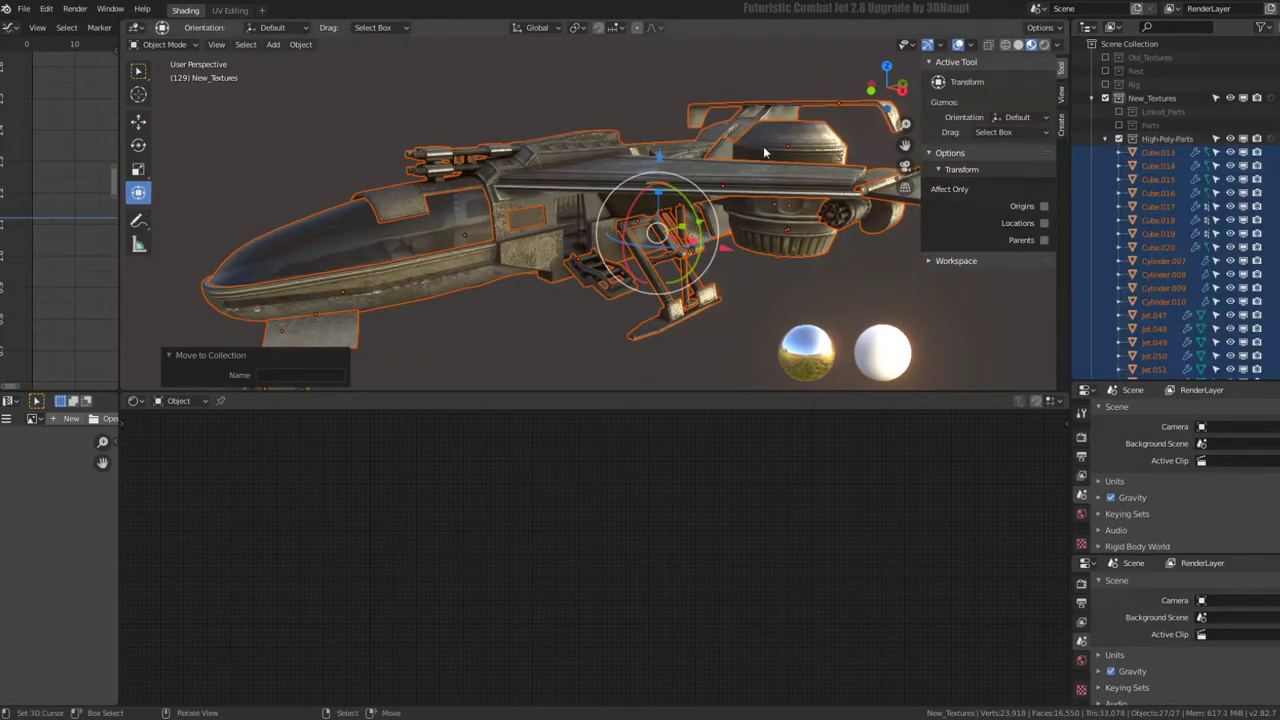
{"action": "mouse_move", "coordinate": [670, 200]}
{"action": "middle_mouse_down"}
{"action": "mouse_move", "coordinate": [678, 245]}
{"action": "mouse_move", "coordinate": [580, 193]}
{"action": "middle_mouse_up"}
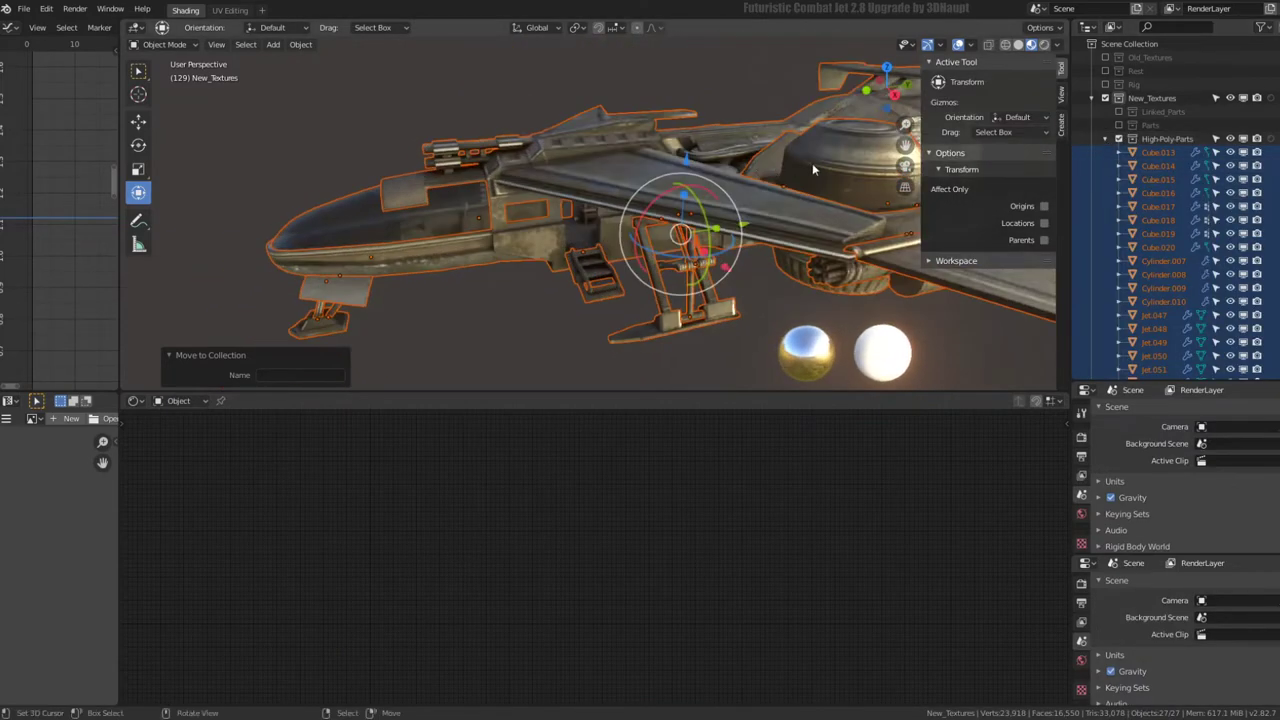
{"action": "left_click", "coordinate": [583, 193], "text": "shift"}
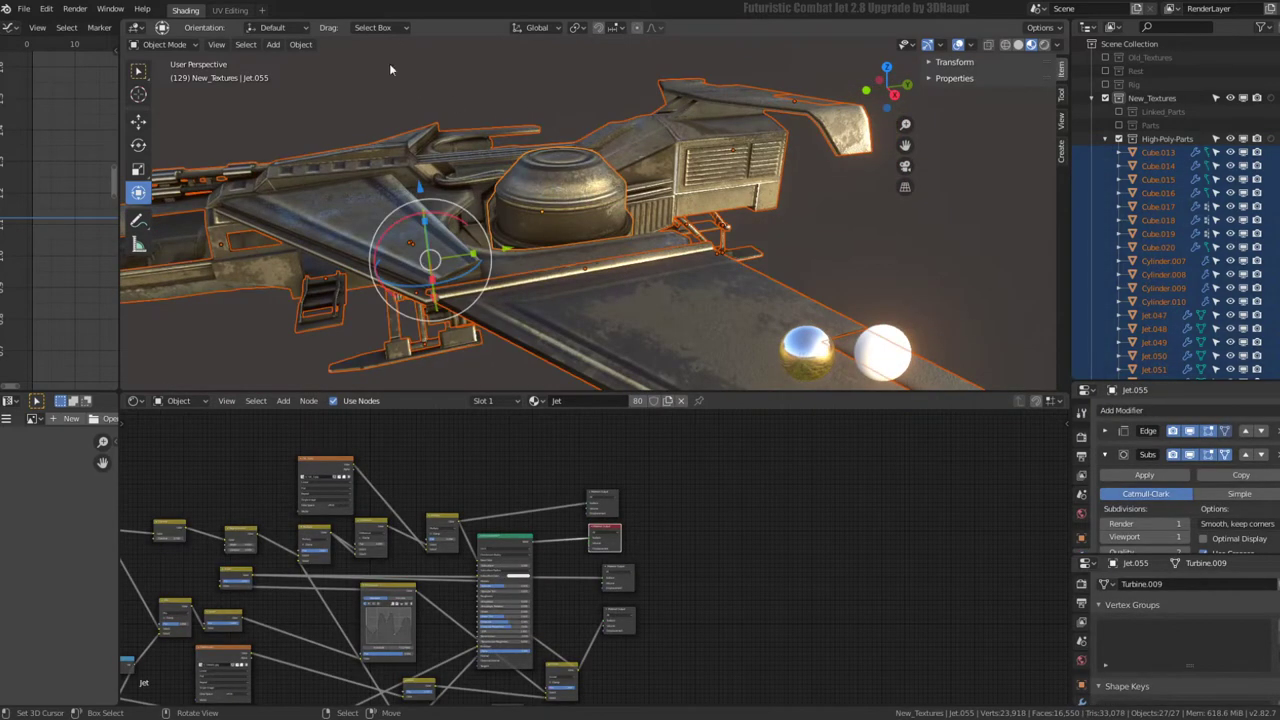
- Make the high-poly copies single-user for Object & Data, then select just the turbine
{"action": "left_click", "coordinate": [311, 50]}
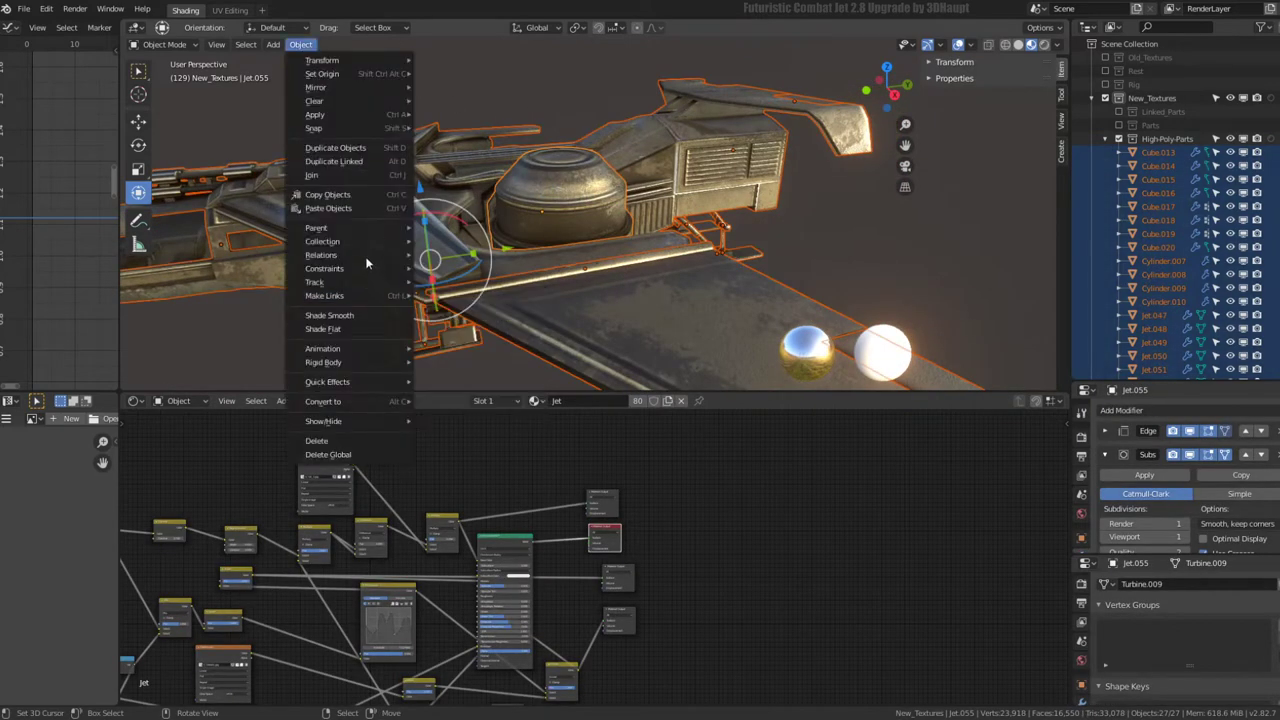
{"action": "mouse_move", "coordinate": [322, 255]}
{"action": "left_click", "coordinate": [597, 329]}
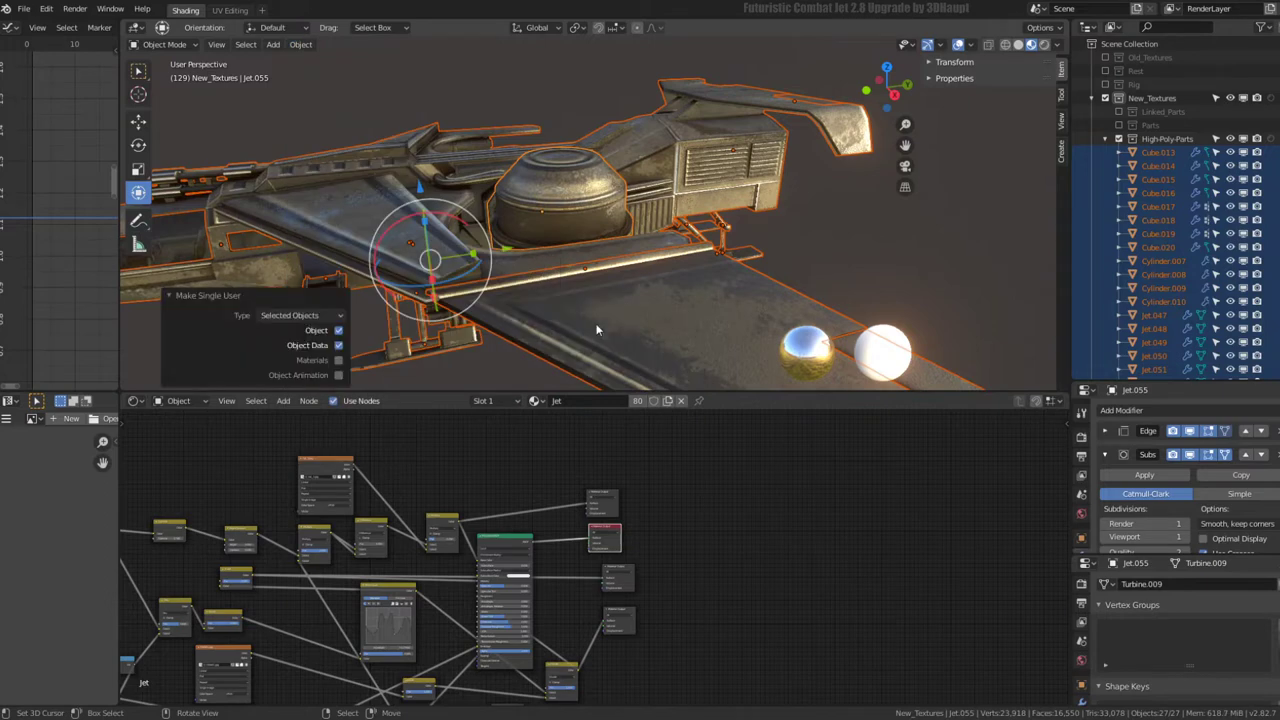
{"action": "middle_click_drag", "start_coordinate": [659, 204], "coordinate": [672, 186]}
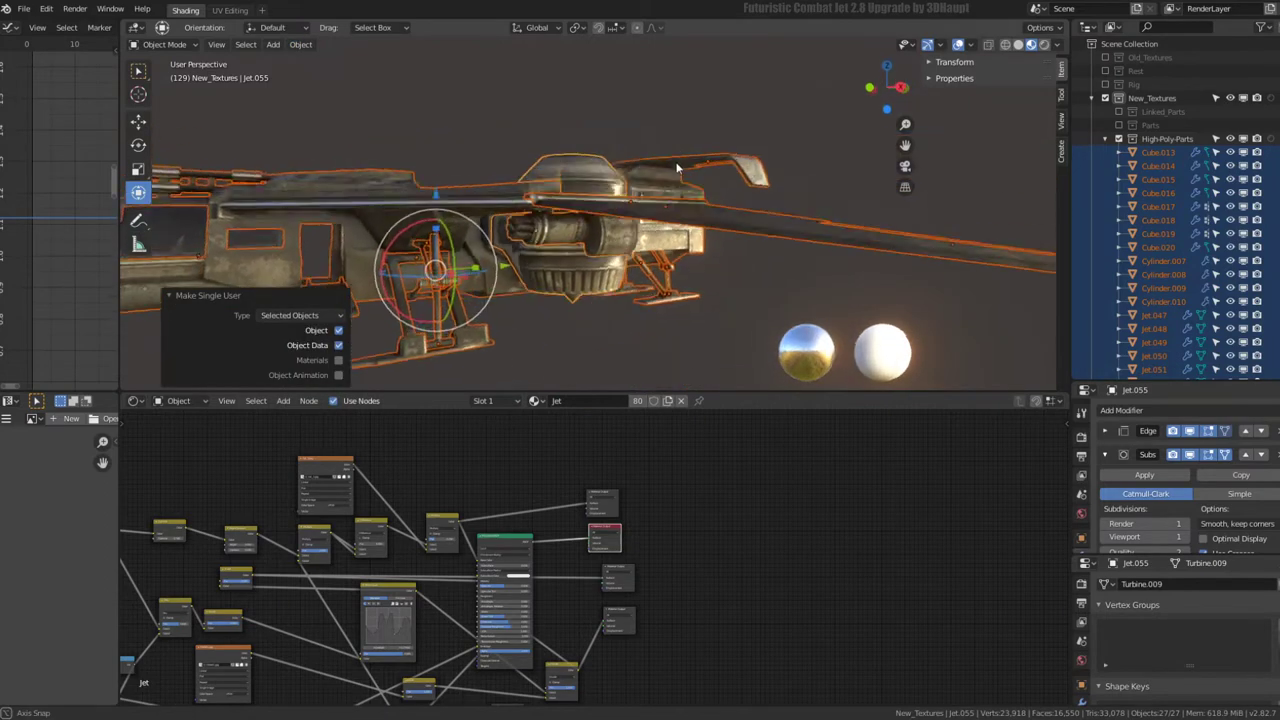
{"action": "left_click", "coordinate": [559, 186]}
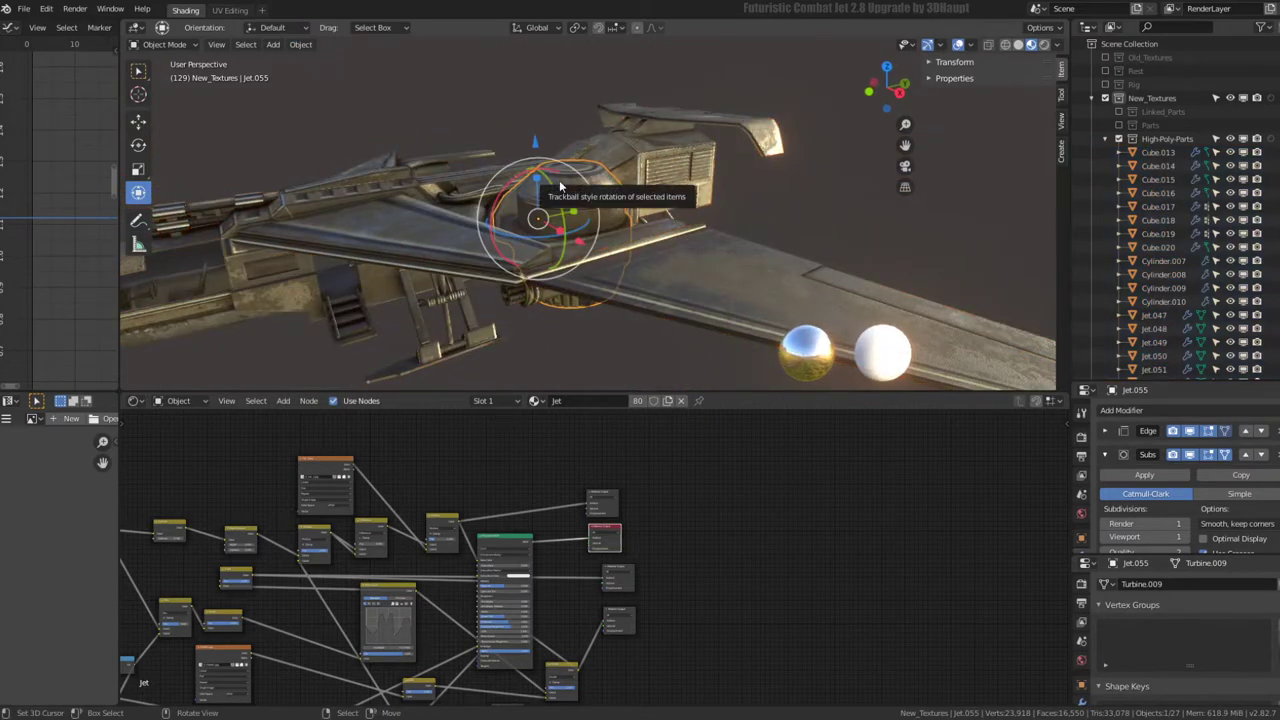
- Isolate the turbine Jet.055 in local view and look at it from below
{"action": "key", "text": "KP_Divide"}
{"action": "mouse_move", "coordinate": [562, 188]}
{"action": "middle_mouse_down"}
{"action": "mouse_move", "coordinate": [600, 200]}
{"action": "mouse_move", "coordinate": [549, 168]}
{"action": "mouse_move", "coordinate": [1080, 330]}
{"action": "middle_mouse_up"}
{"action": "scroll", "coordinate": [600, 190], "scroll_direction": "up", "scroll_amount": 4}
{"action": "scroll", "coordinate": [549, 168], "scroll_direction": "down", "scroll_amount": 5}
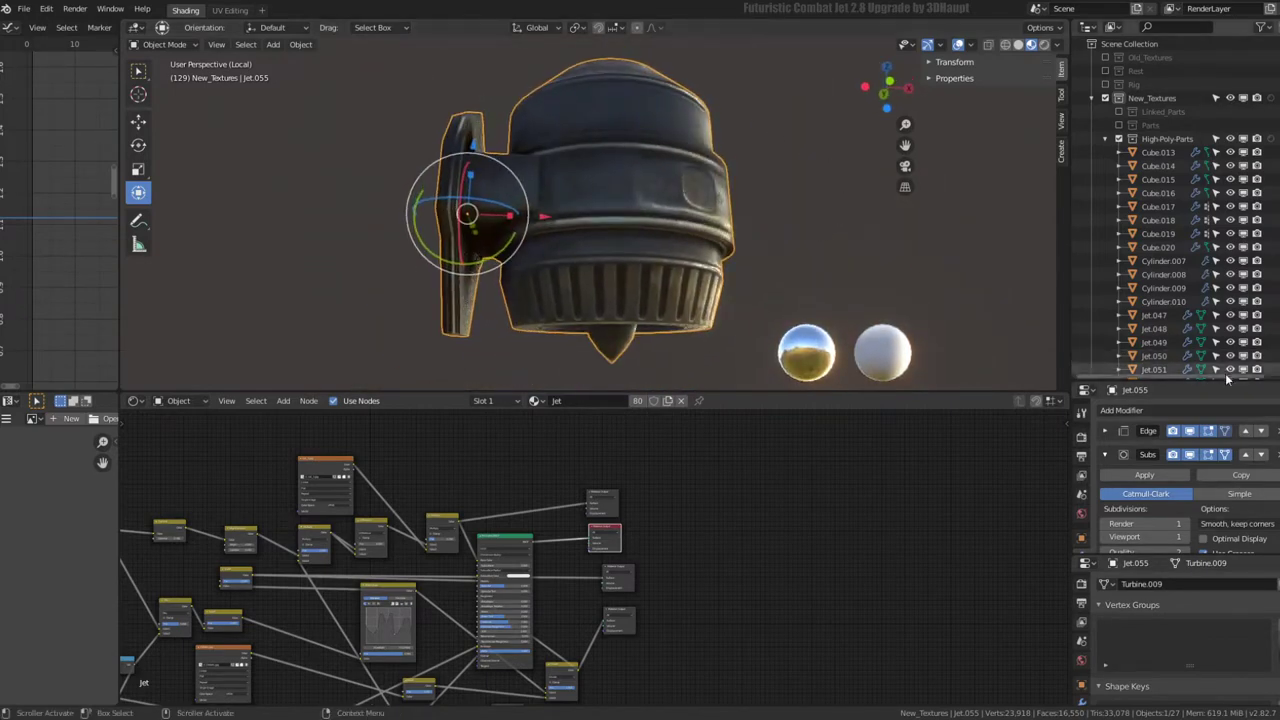
- Set the turbine's Subdivision Surface modifier to 2 levels for viewport and render
{"action": "left_click_drag", "start_coordinate": [1217, 384], "coordinate": [1217, 230]}
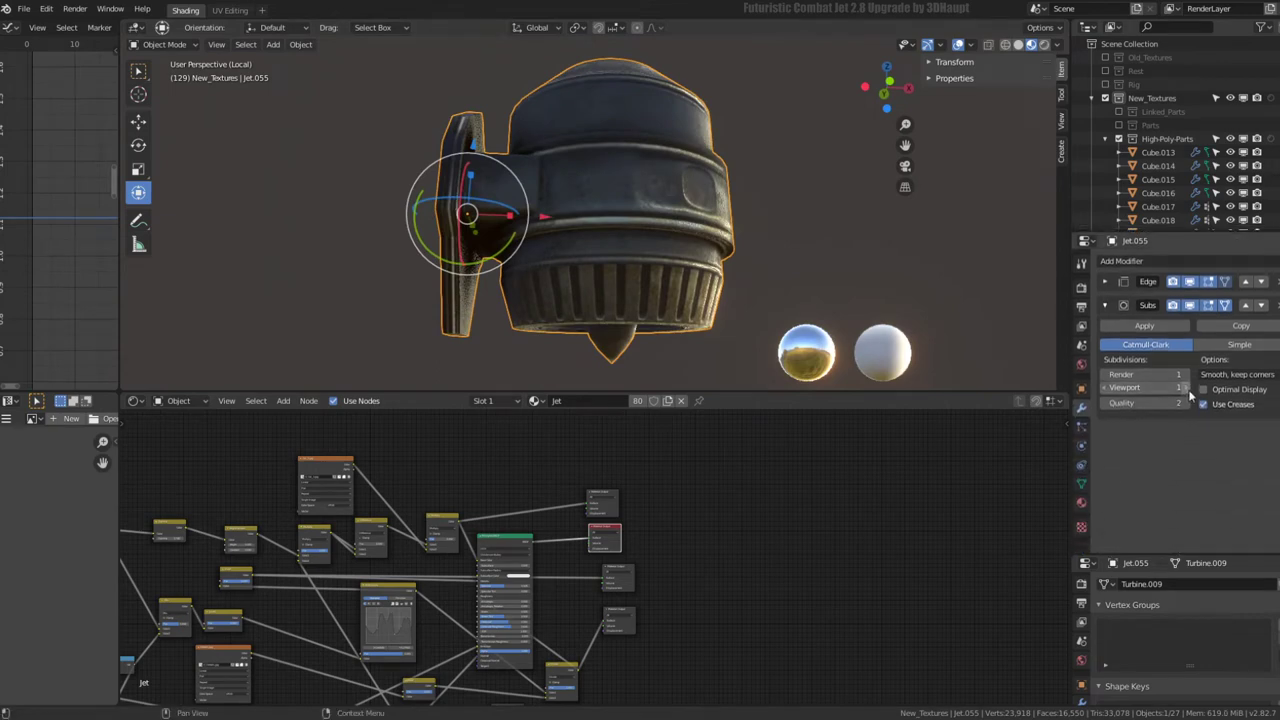
{"action": "scroll", "coordinate": [645, 146], "scroll_direction": "up", "scroll_amount": 4}
{"action": "mouse_move", "coordinate": [645, 146]}
{"action": "middle_mouse_down"}
{"action": "mouse_move", "coordinate": [503, 117]}
{"action": "mouse_move", "coordinate": [581, 110]}
{"action": "mouse_move", "coordinate": [666, 218]}
{"action": "middle_mouse_up"}
{"action": "scroll", "coordinate": [581, 110], "scroll_direction": "down", "scroll_amount": 3}
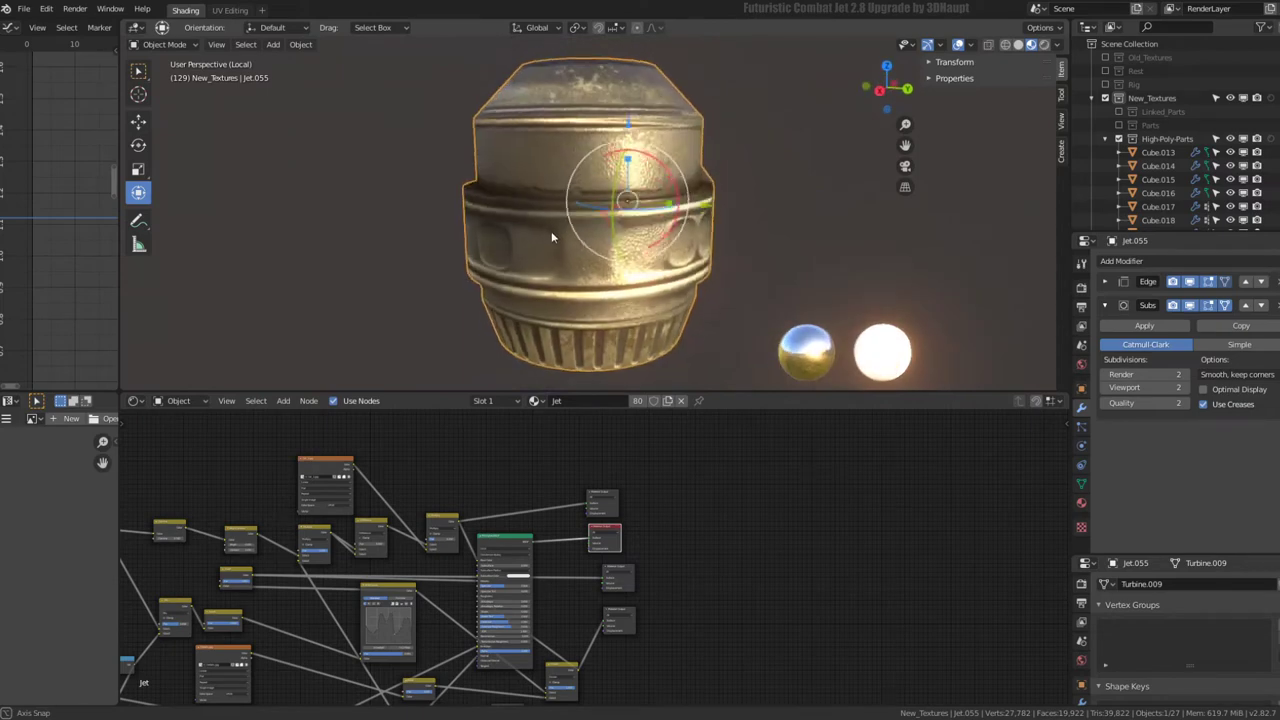
- In Edit Mode, subdivide the edge loop near the turbine's top and slide the new loop into place
{"action": "key", "text": "Tab"}
{"action": "scroll", "coordinate": [666, 212], "scroll_direction": "up", "scroll_amount": 2}
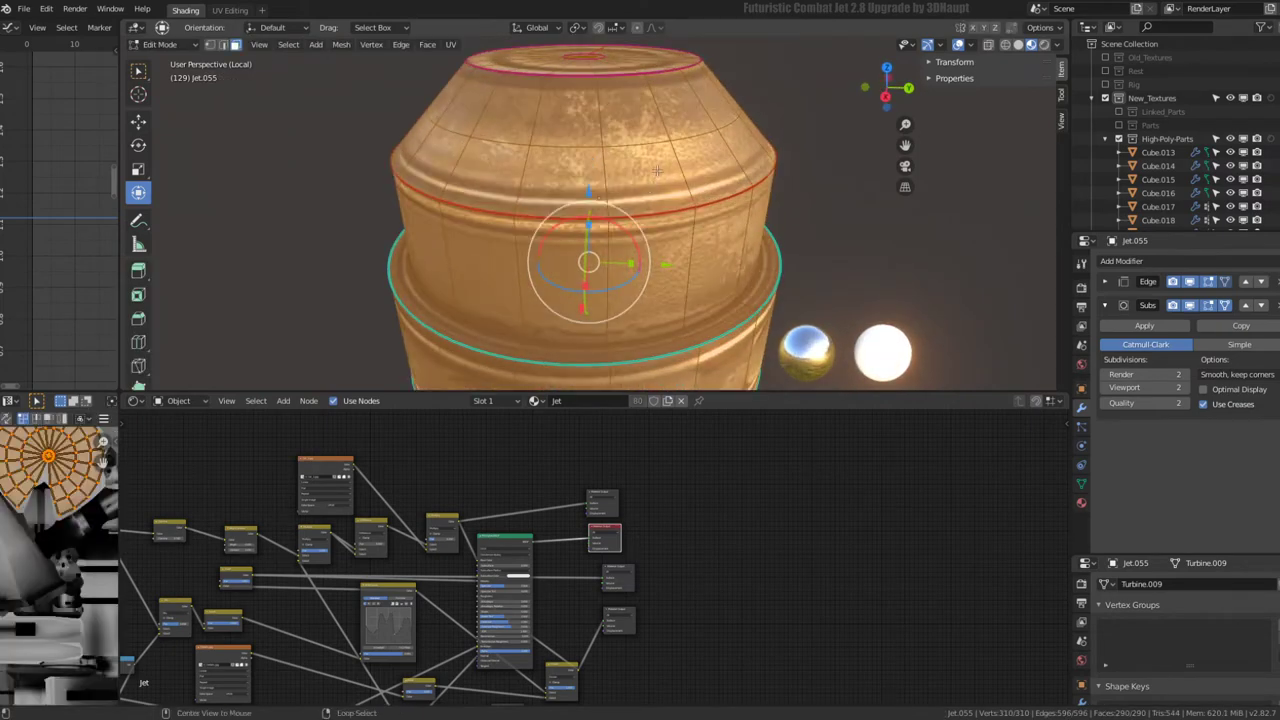
{"action": "left_click", "coordinate": [715, 160], "text": "alt"}
{"action": "mouse_move", "coordinate": [715, 160]}
{"action": "middle_mouse_down"}
{"action": "mouse_move", "coordinate": [688, 143]}
{"action": "mouse_move", "coordinate": [716, 236]}
{"action": "middle_mouse_up"}
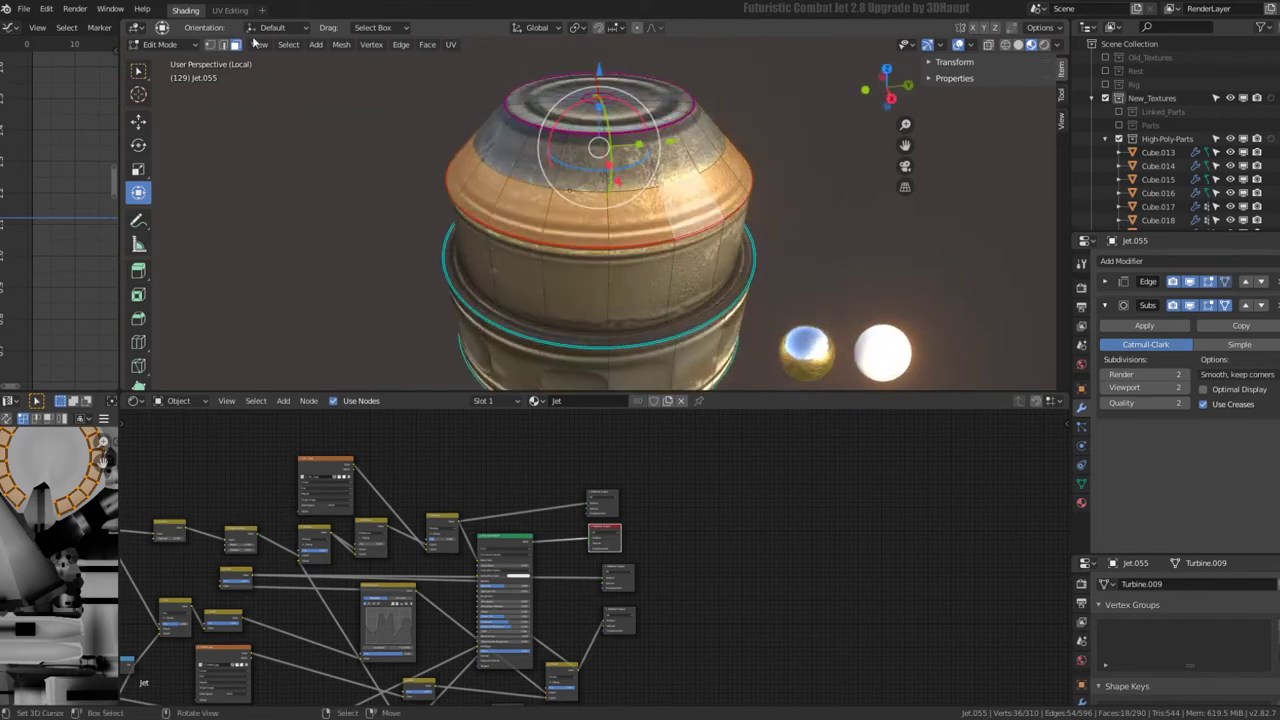
{"action": "scroll", "coordinate": [860, 220], "scroll_direction": "up", "scroll_amount": 1}
{"action": "scroll", "coordinate": [860, 220], "scroll_direction": "up", "scroll_amount": 1}
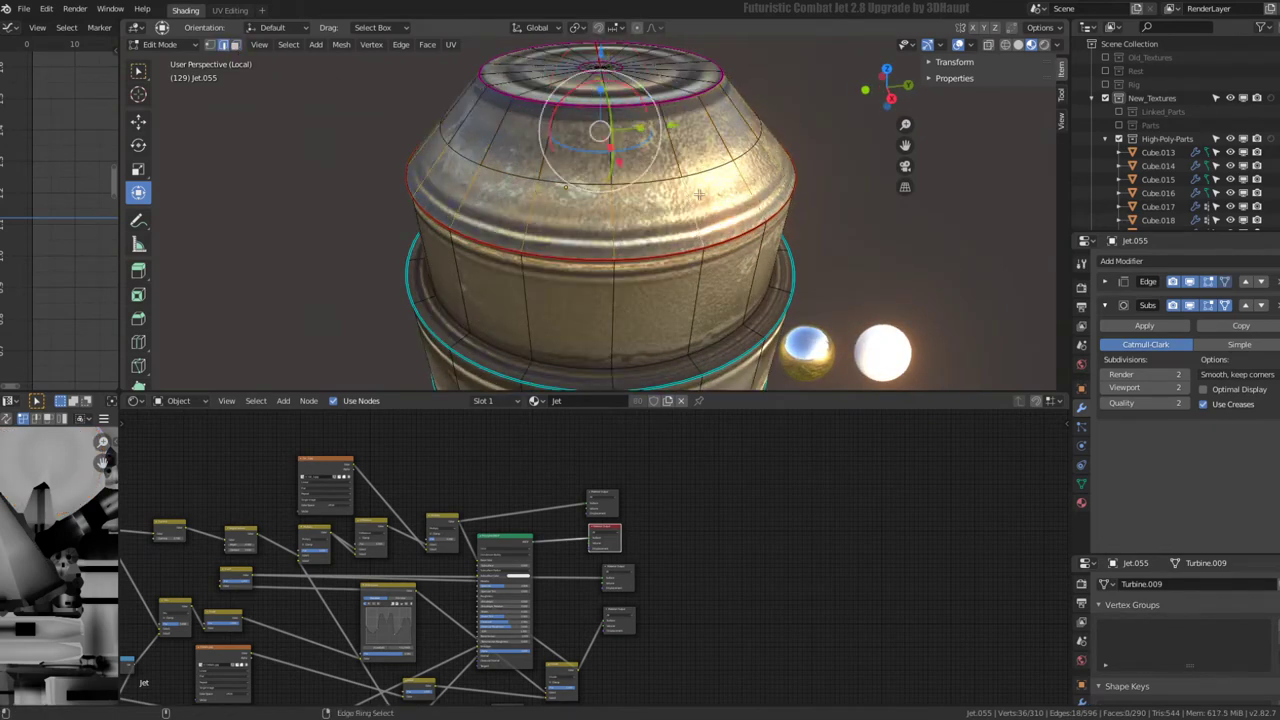
{"action": "key", "text": "q"}
{"action": "left_click", "coordinate": [834, 268]}
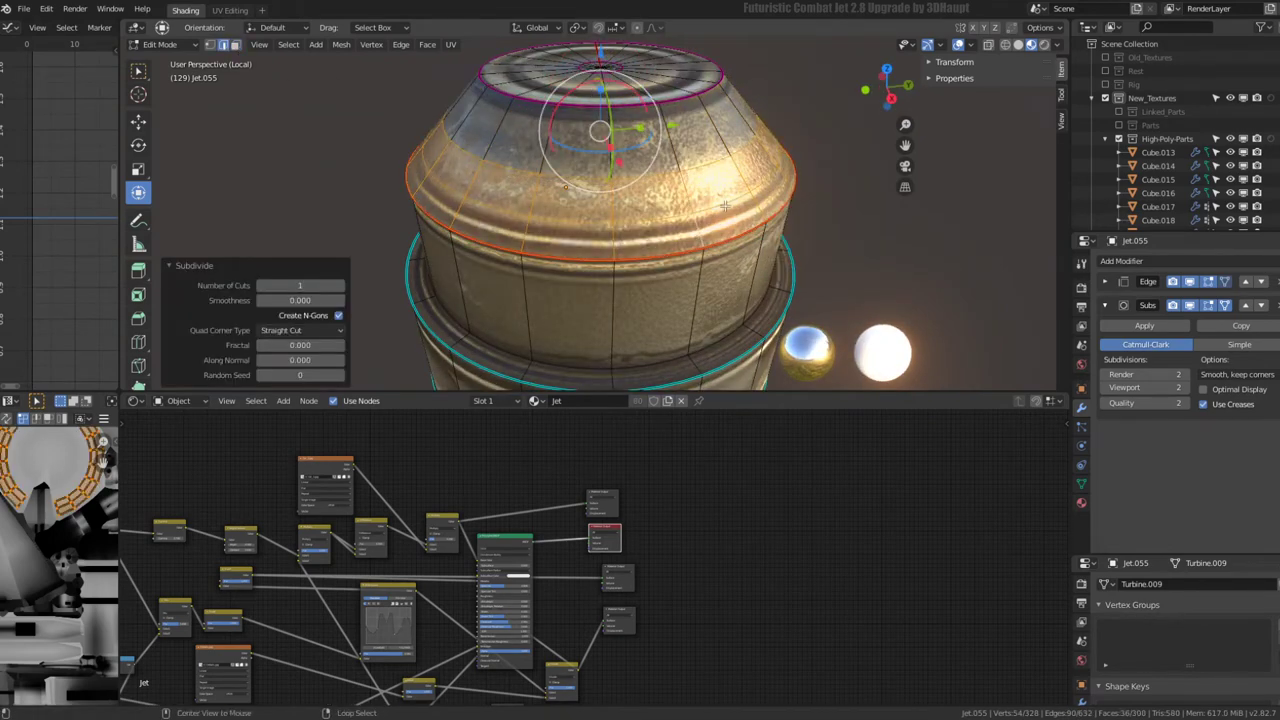
{"action": "scroll", "coordinate": [820, 250], "scroll_direction": "up", "scroll_amount": 3}
{"action": "key", "text": "g"}
{"action": "key", "text": "g"}
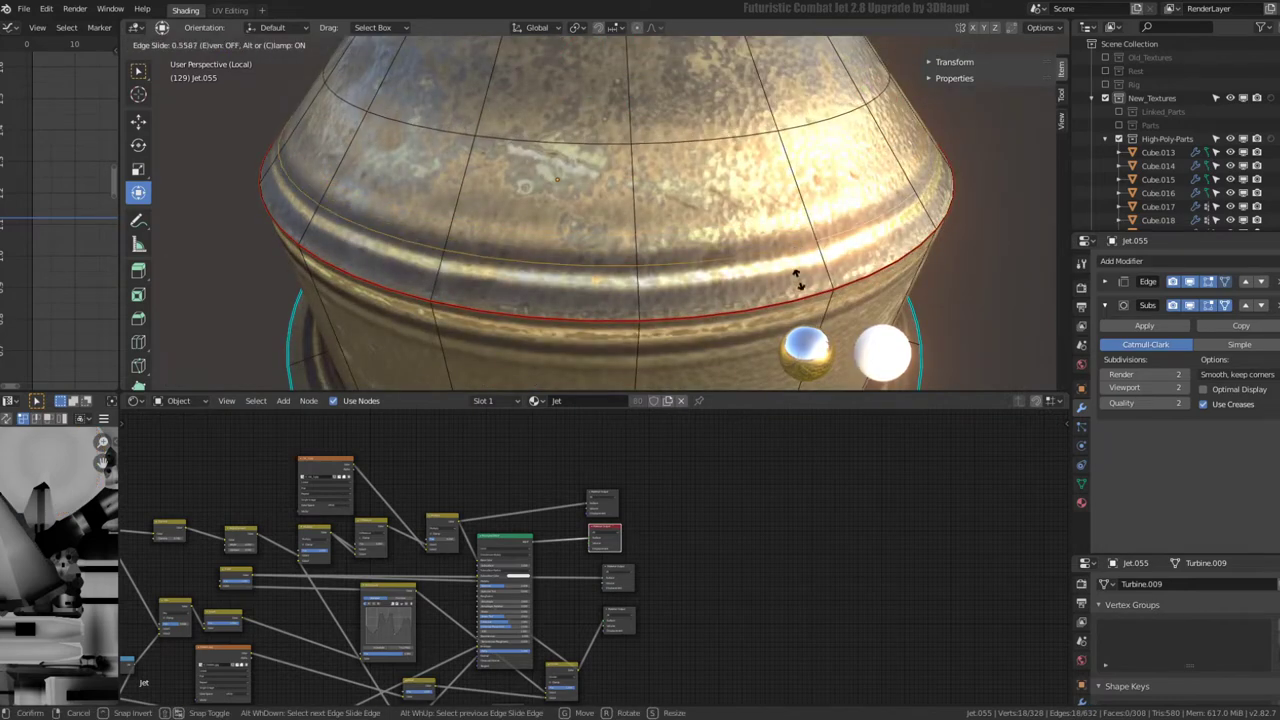
{"action": "left_click", "coordinate": [788, 290]}
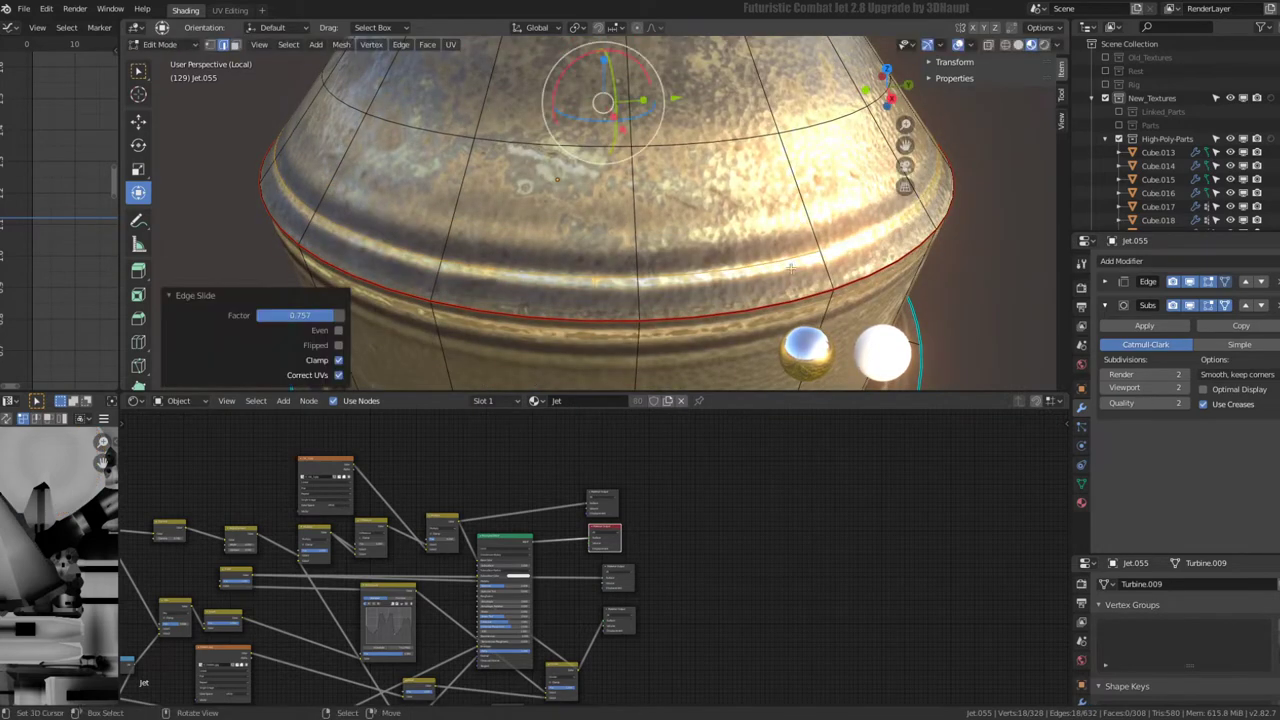
- Subdivide the neighbouring loop, slide the new loop, and push it outward into a ridge at 0.085
{"action": "left_click", "coordinate": [885, 215], "text": "alt+shift"}
{"action": "key", "text": "q"}
{"action": "left_click", "coordinate": [888, 211]}
{"action": "key", "text": "g"}
{"action": "key", "text": "g"}
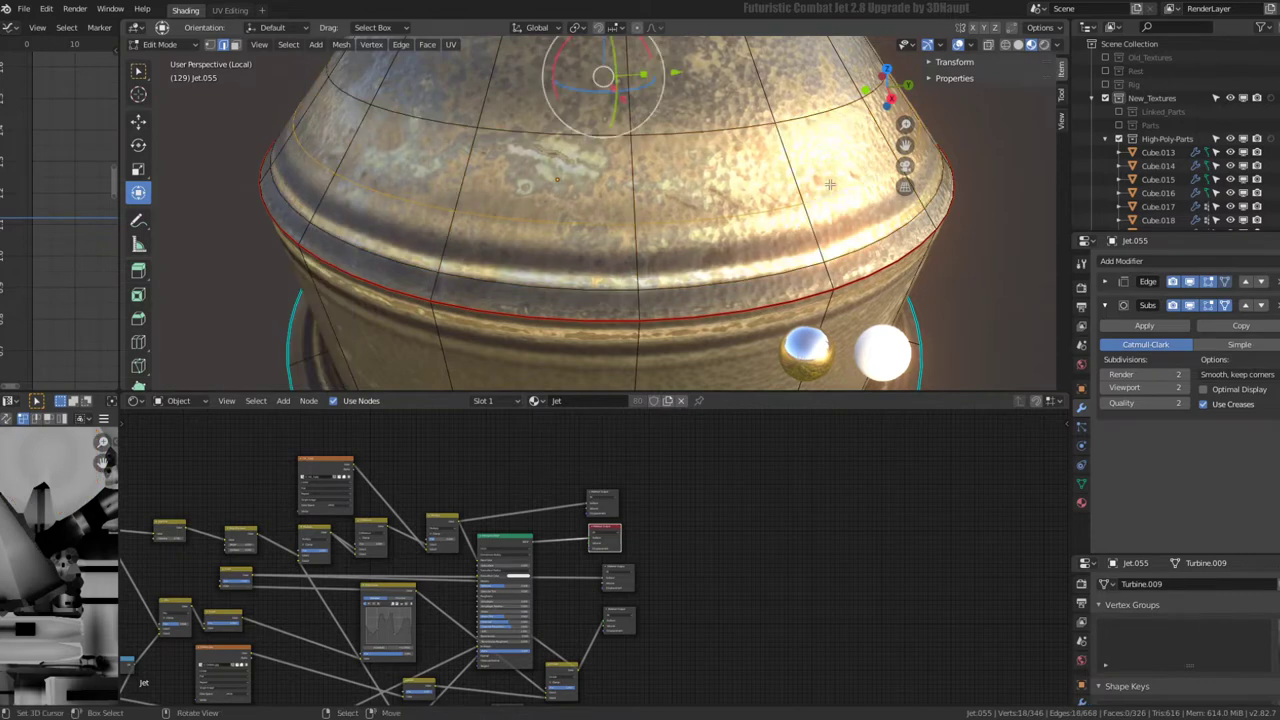
{"action": "left_click", "coordinate": [831, 207]}
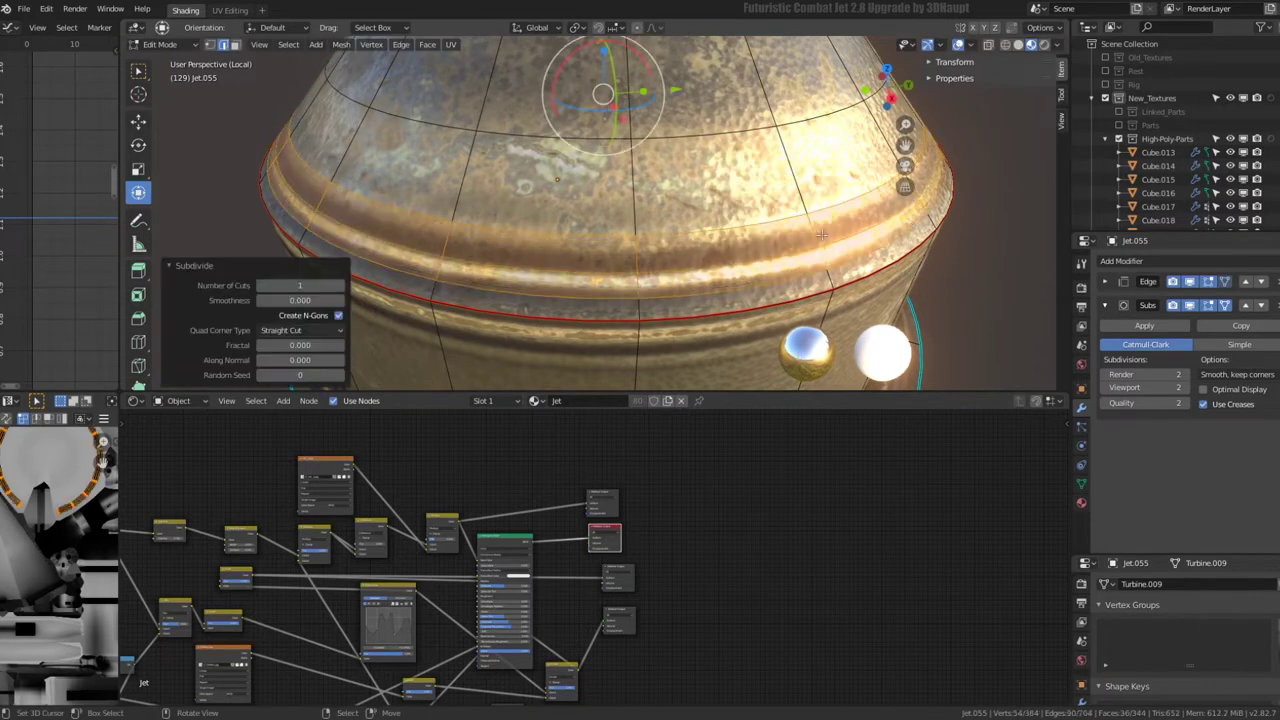
{"action": "key", "text": "alt+s"}
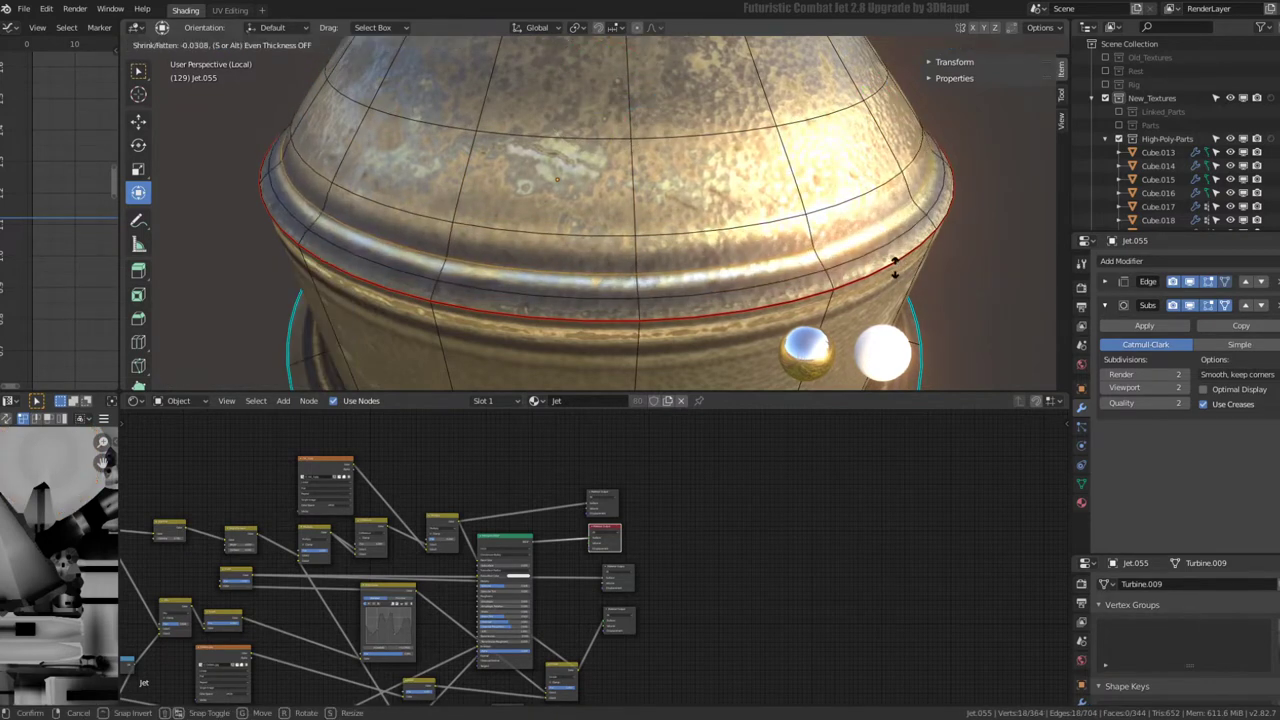
{"action": "left_click", "coordinate": [896, 273]}
- Bevel the new edge loop with two segments
{"action": "scroll", "coordinate": [896, 273], "scroll_direction": "down", "scroll_amount": 3}
{"action": "middle_click_drag", "start_coordinate": [896, 273], "coordinate": [789, 237]}
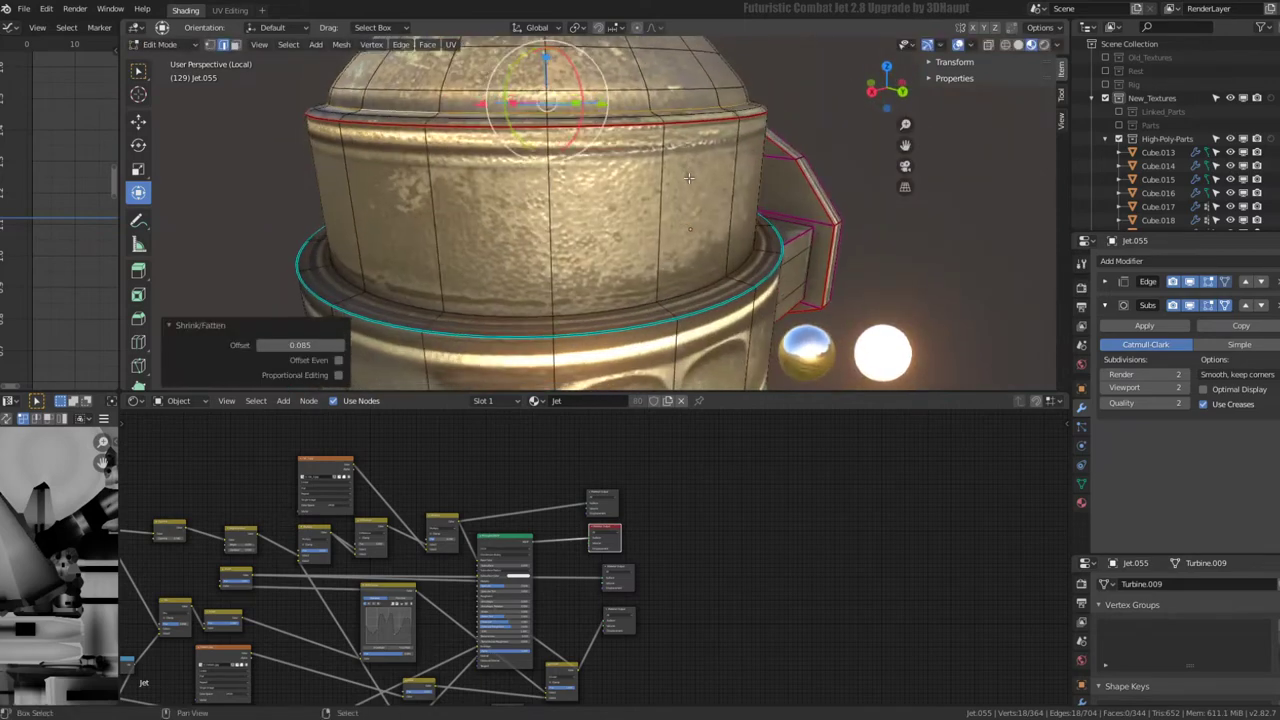
{"action": "scroll", "coordinate": [789, 237], "scroll_direction": "up", "scroll_amount": 5}
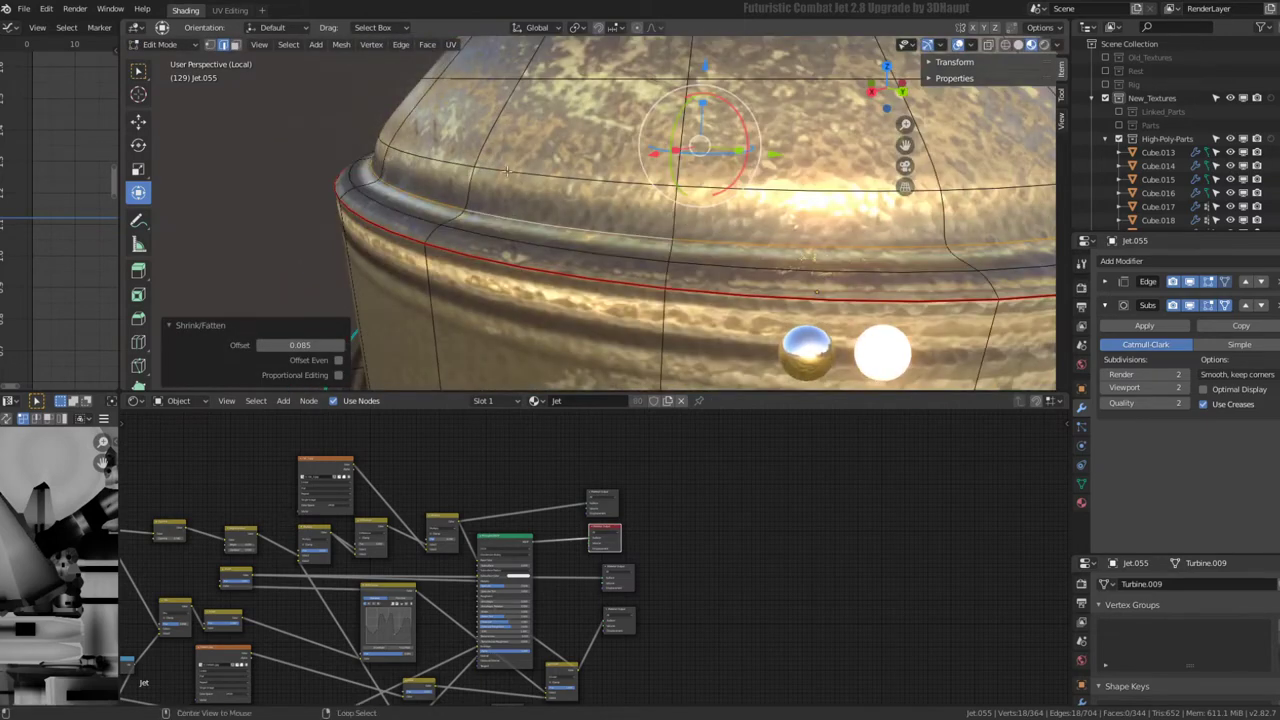
{"action": "left_click", "coordinate": [490, 195], "text": "alt"}
{"action": "key", "text": "ctrl+e"}
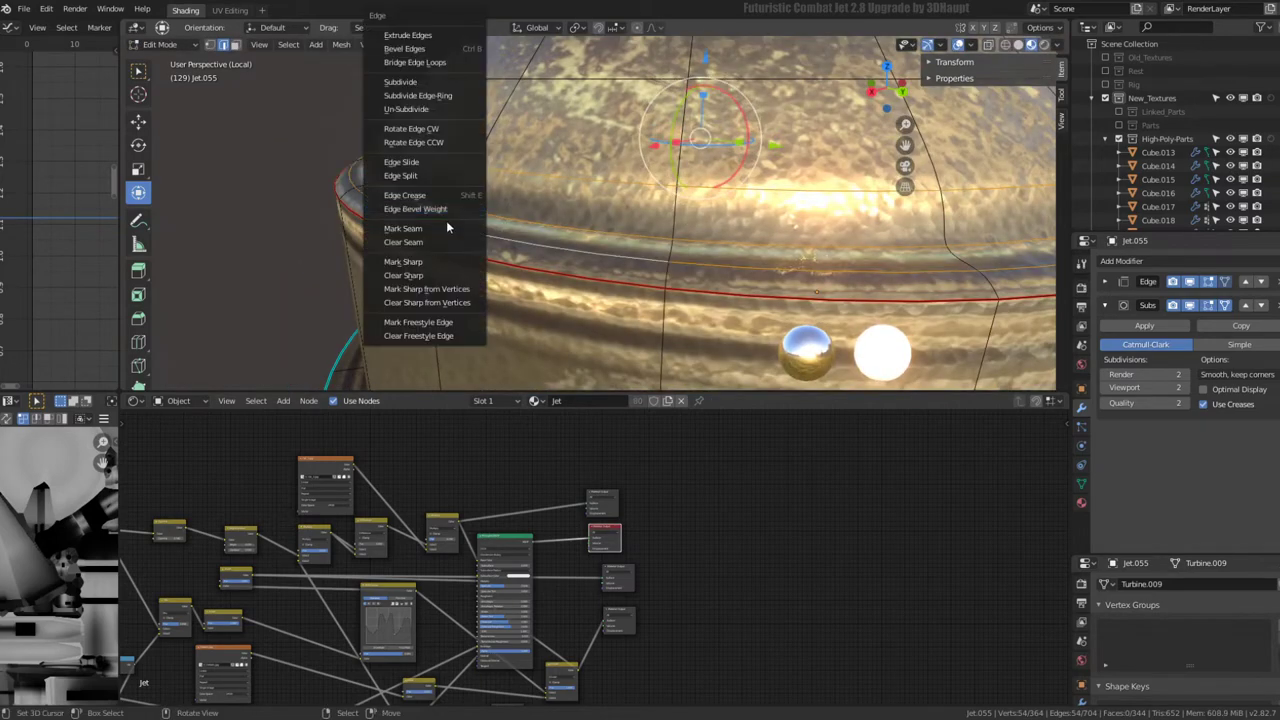
{"action": "left_click", "coordinate": [425, 48]}
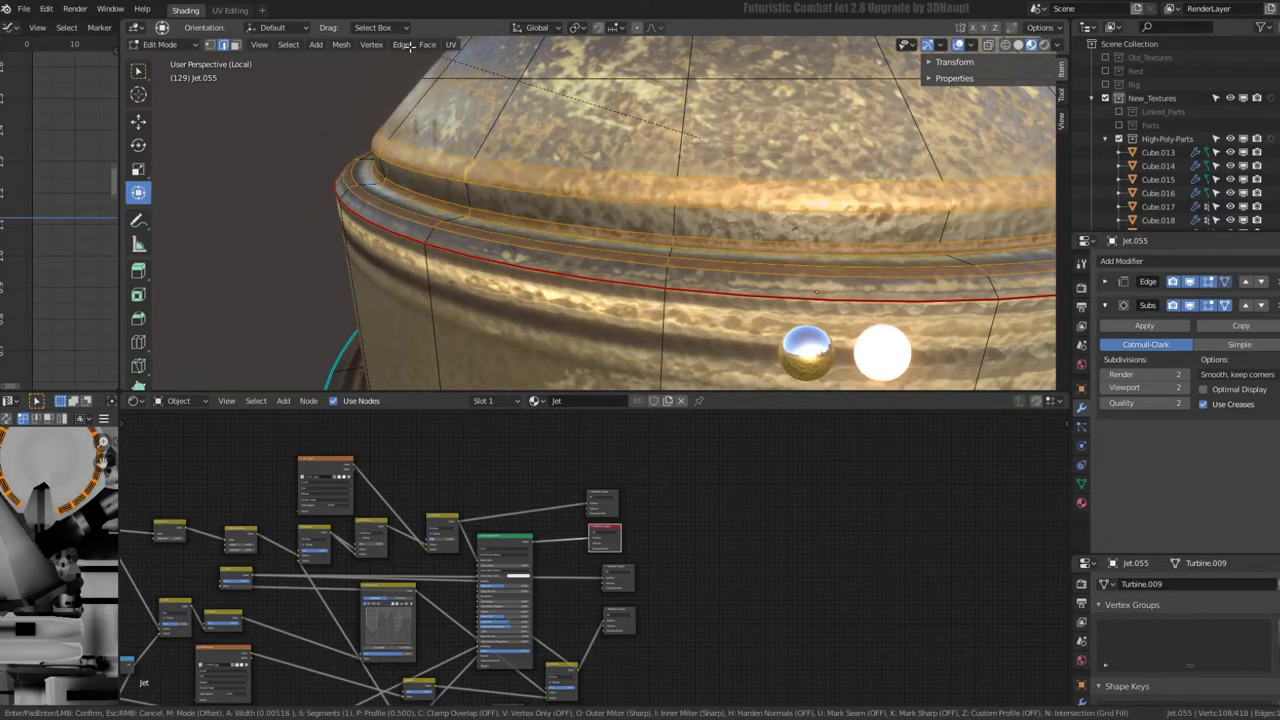
{"action": "left_click", "coordinate": [415, 55]}
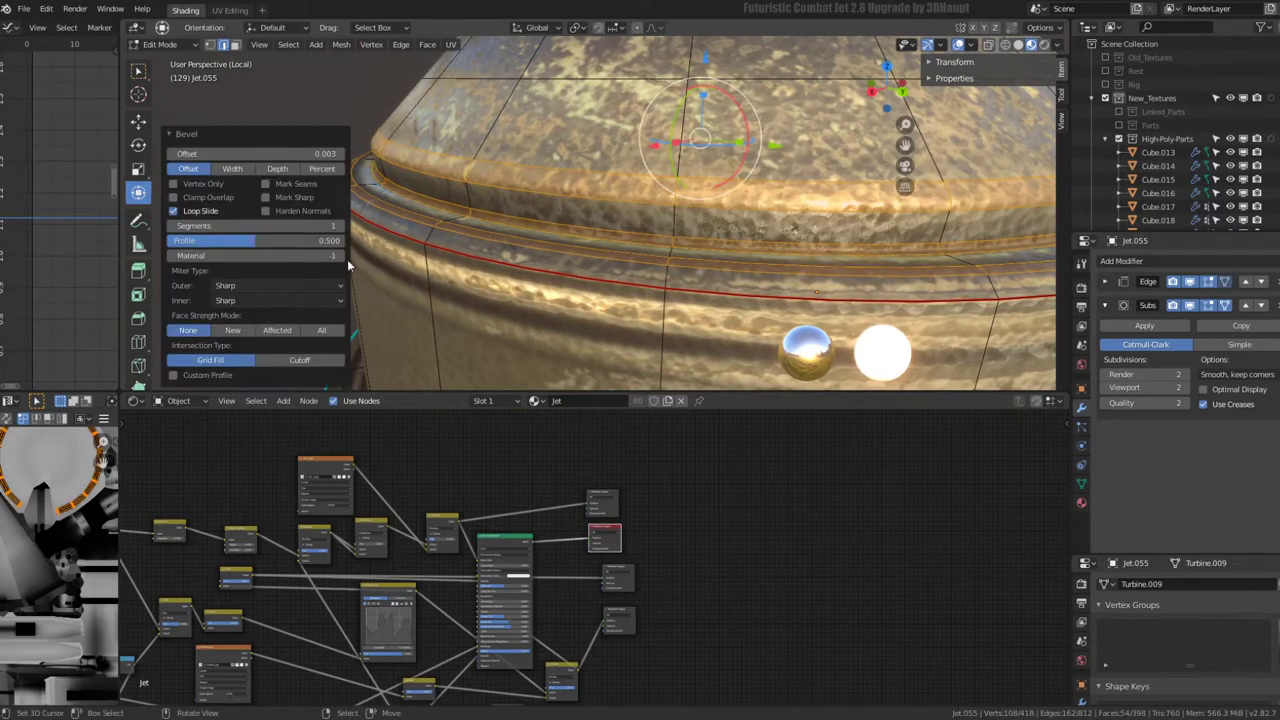
{"action": "left_click", "coordinate": [339, 226]}
- Check the whole part in Object Mode, then undo the bevel back in Edit Mode
{"action": "key", "text": "Tab"}
{"action": "scroll", "coordinate": [600, 220], "scroll_direction": "down", "scroll_amount": 3}
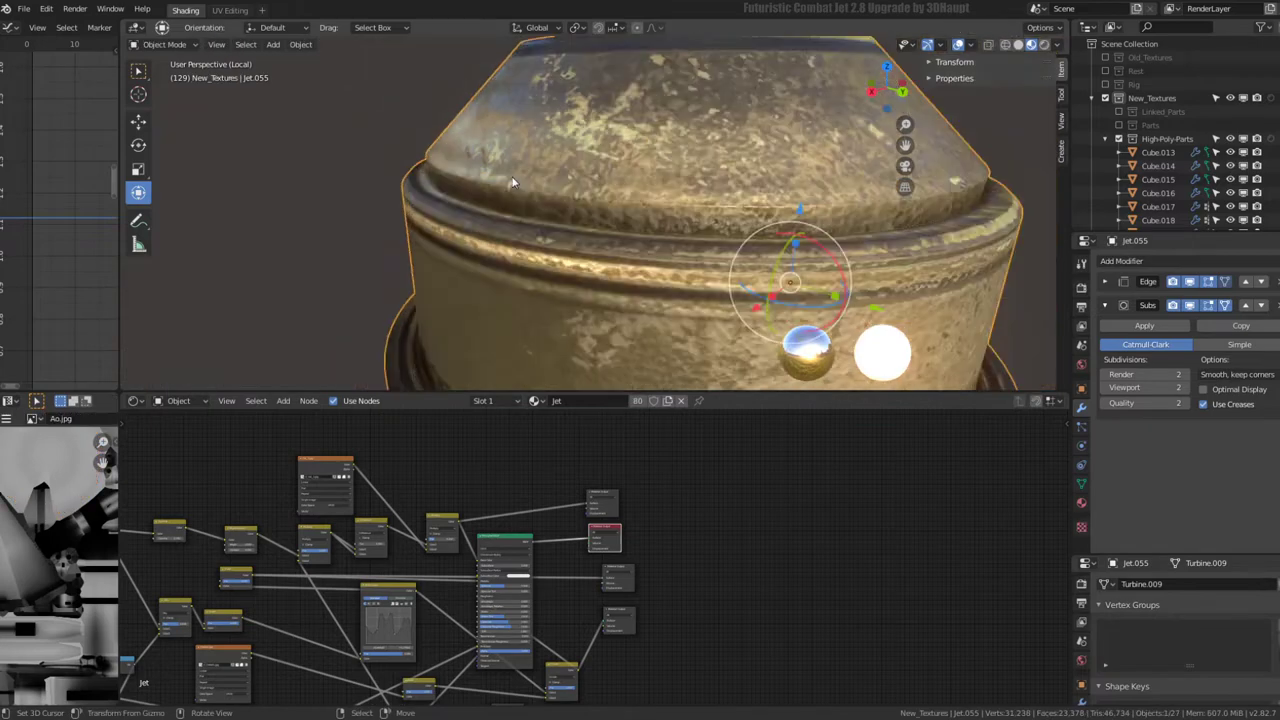
{"action": "mouse_move", "coordinate": [610, 215]}
{"action": "middle_mouse_down"}
{"action": "mouse_move", "coordinate": [681, 237]}
{"action": "mouse_move", "coordinate": [646, 188]}
{"action": "middle_mouse_up"}
{"action": "scroll", "coordinate": [650, 194], "scroll_direction": "up", "scroll_amount": 2}
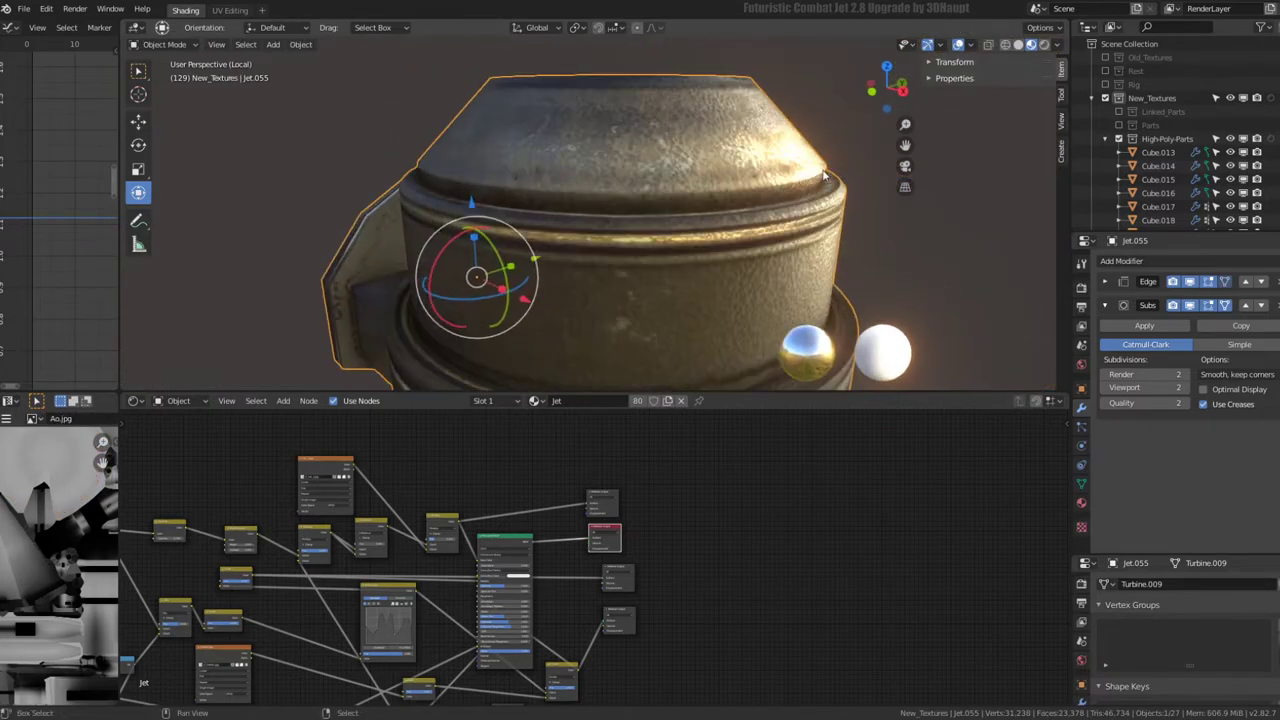
{"action": "key", "text": "Tab"}
{"action": "scroll", "coordinate": [700, 193], "scroll_direction": "up", "scroll_amount": 3}
{"action": "key", "text": "ctrl+z"}
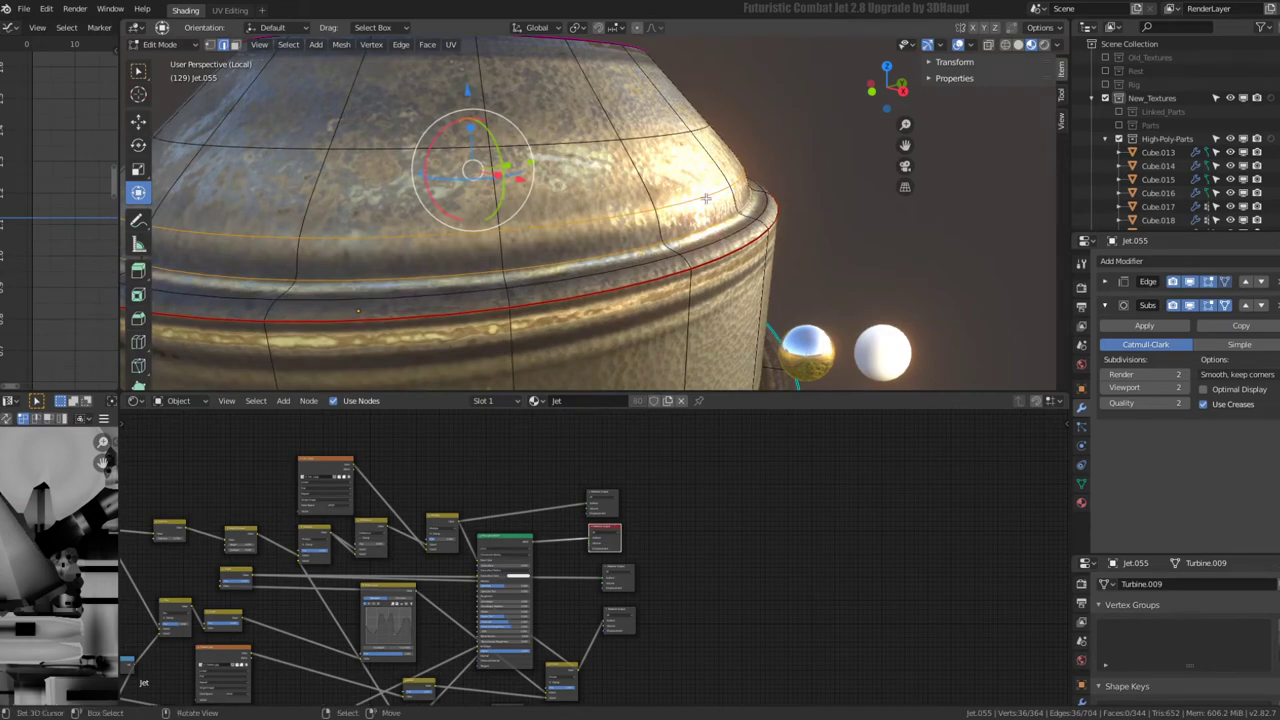
- Subdivide an edge ring near the cap rim and slide the new loop into place
{"action": "mouse_move", "coordinate": [706, 198]}
{"action": "middle_mouse_down"}
{"action": "mouse_move", "coordinate": [660, 230]}
{"action": "mouse_move", "coordinate": [690, 198]}
{"action": "middle_mouse_up"}
{"action": "left_click", "coordinate": [700, 196], "text": "ctrl+alt"}
{"action": "right_click", "coordinate": [745, 184]}
{"action": "left_click", "coordinate": [749, 188]}
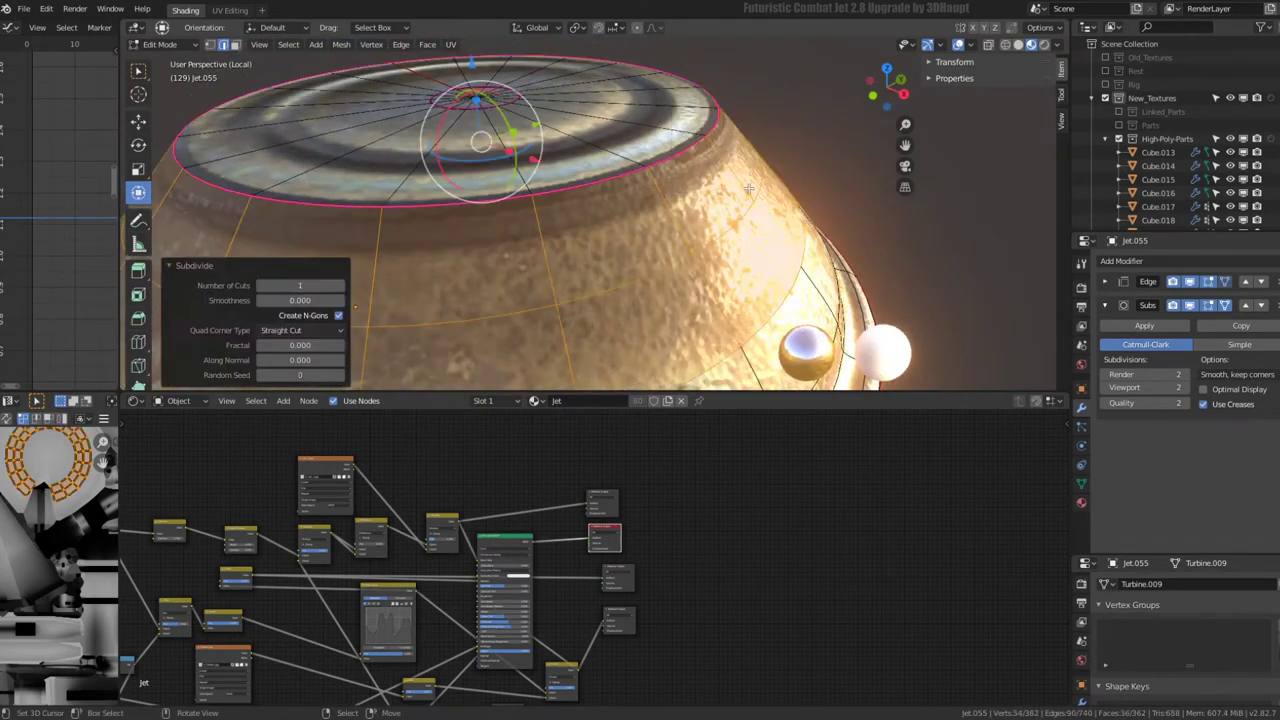
{"action": "left_click", "coordinate": [736, 228], "text": "alt"}
{"action": "key", "text": "g"}
{"action": "key", "text": "g"}
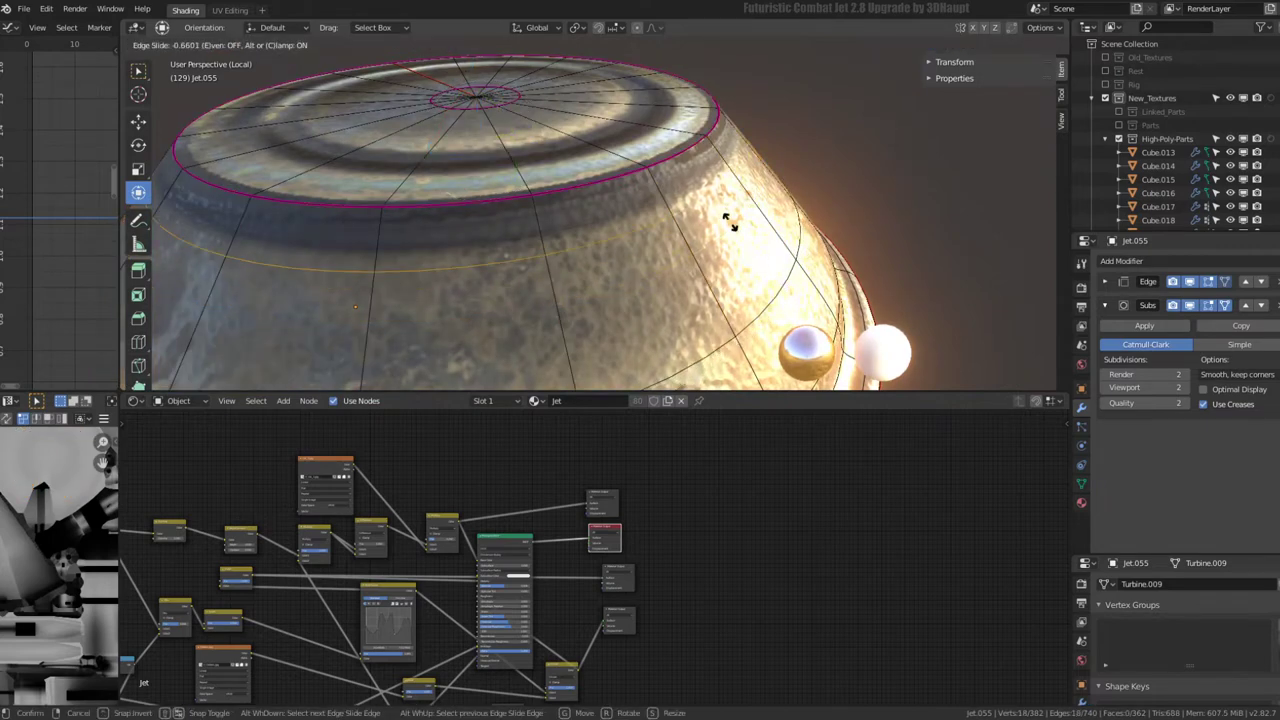
{"action": "left_click", "coordinate": [720, 210]}
- Subdivide two more edge rings across the rim to add further loops
{"action": "left_click", "coordinate": [706, 168], "text": "ctrl+alt"}
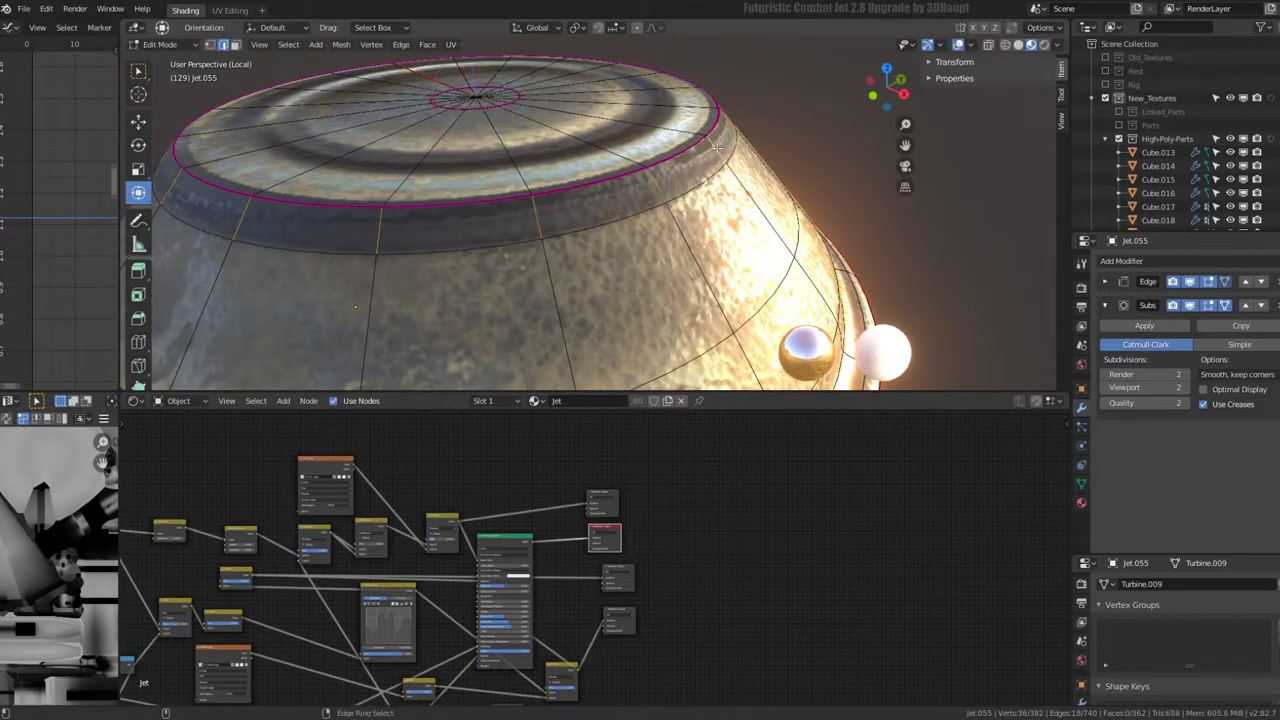
{"action": "right_click", "coordinate": [718, 148]}
{"action": "left_click", "coordinate": [722, 146]}
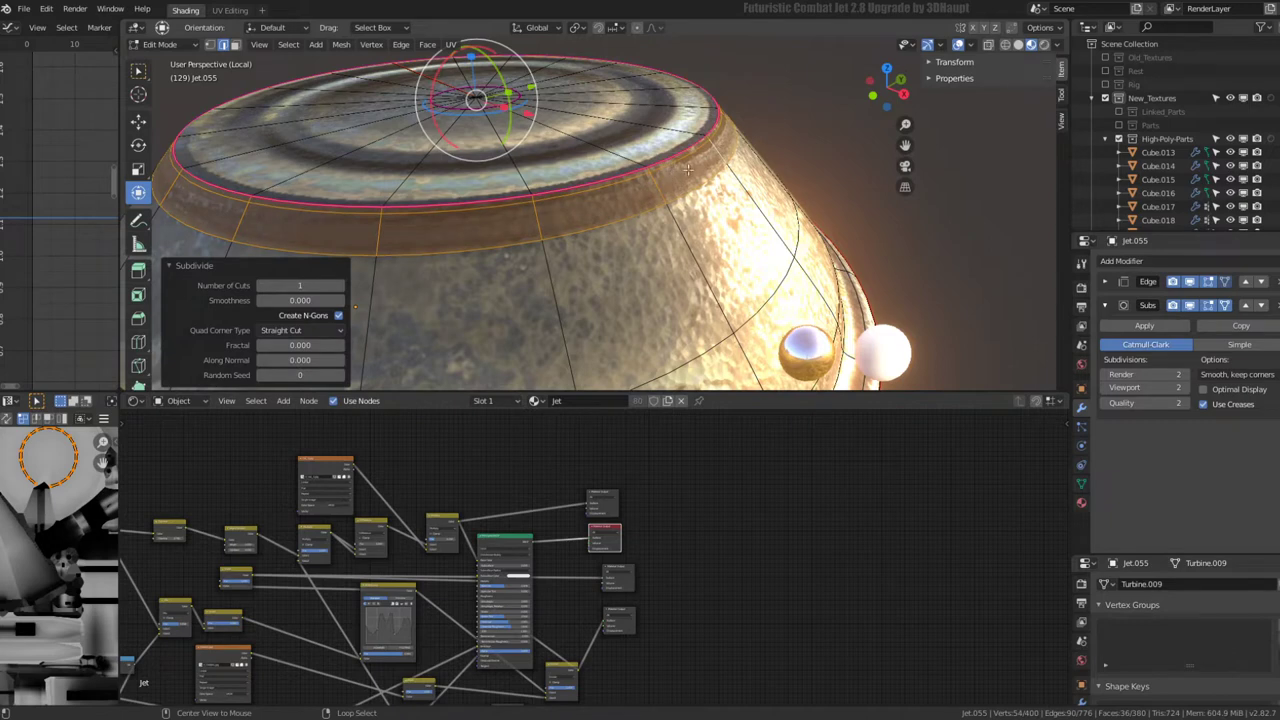
{"action": "left_click", "coordinate": [690, 176], "text": "alt"}
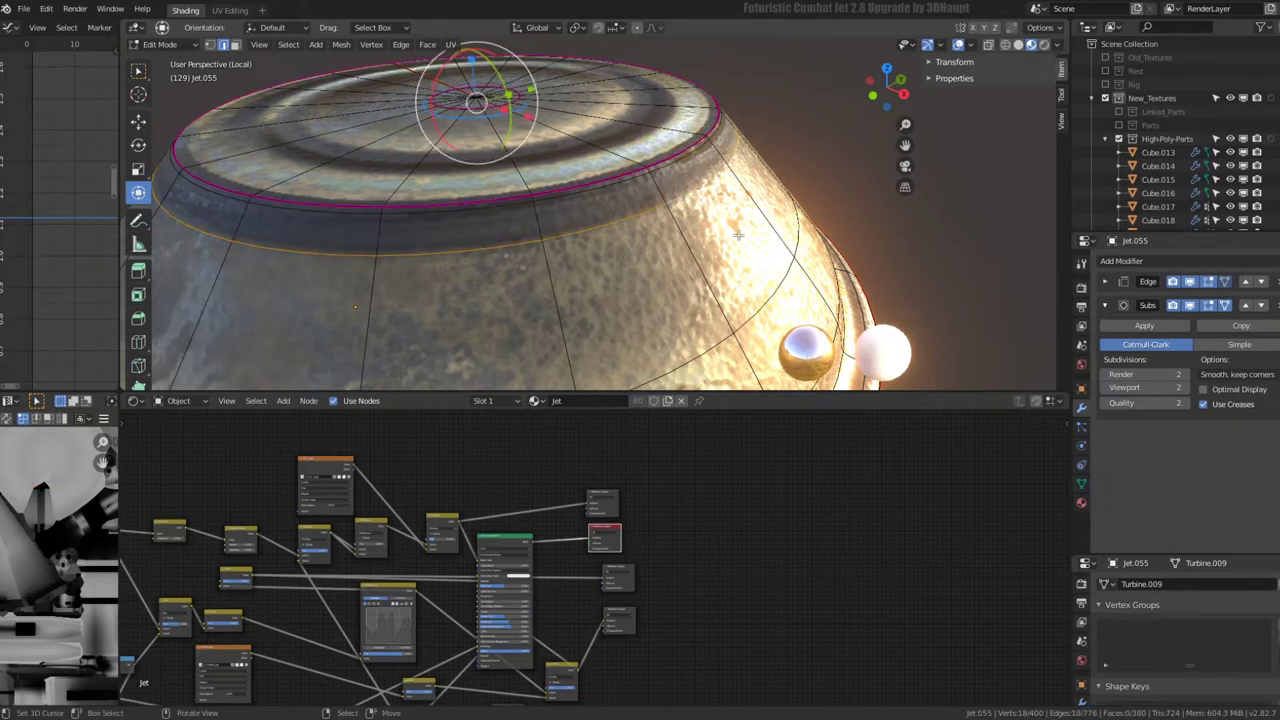
{"action": "right_click", "coordinate": [755, 205]}
{"action": "left_click", "coordinate": [750, 194]}
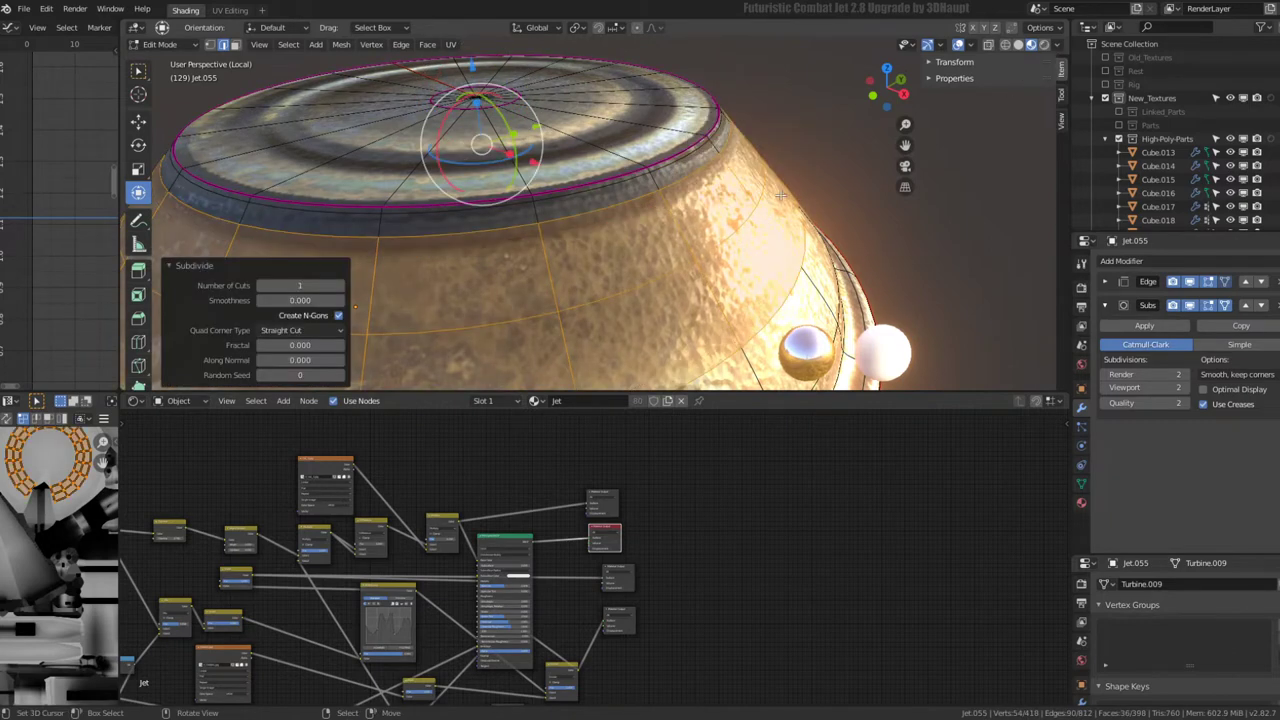
{"action": "left_click", "coordinate": [740, 236], "text": "alt"}
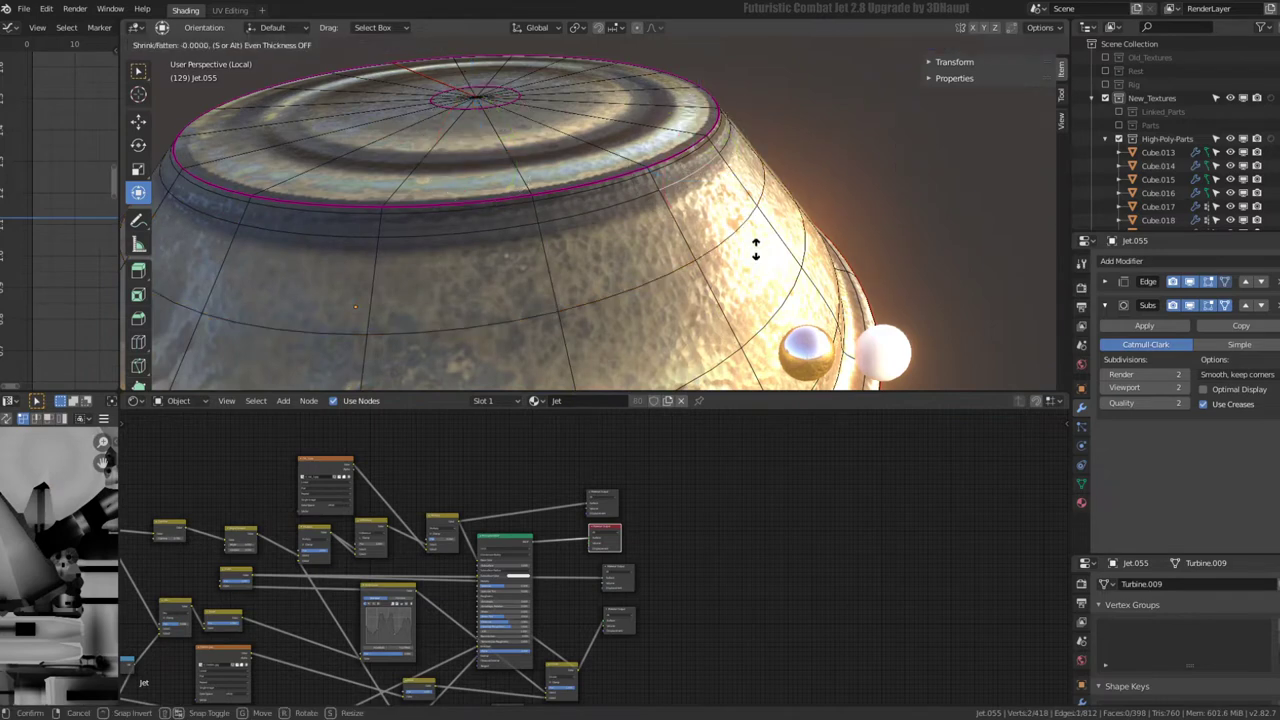
- Push the body loop down with Shrink/Fatten, then slide it upward to factor 0.489
{"action": "left_click", "coordinate": [760, 228], "text": "alt"}
{"action": "key", "text": "alt+s"}
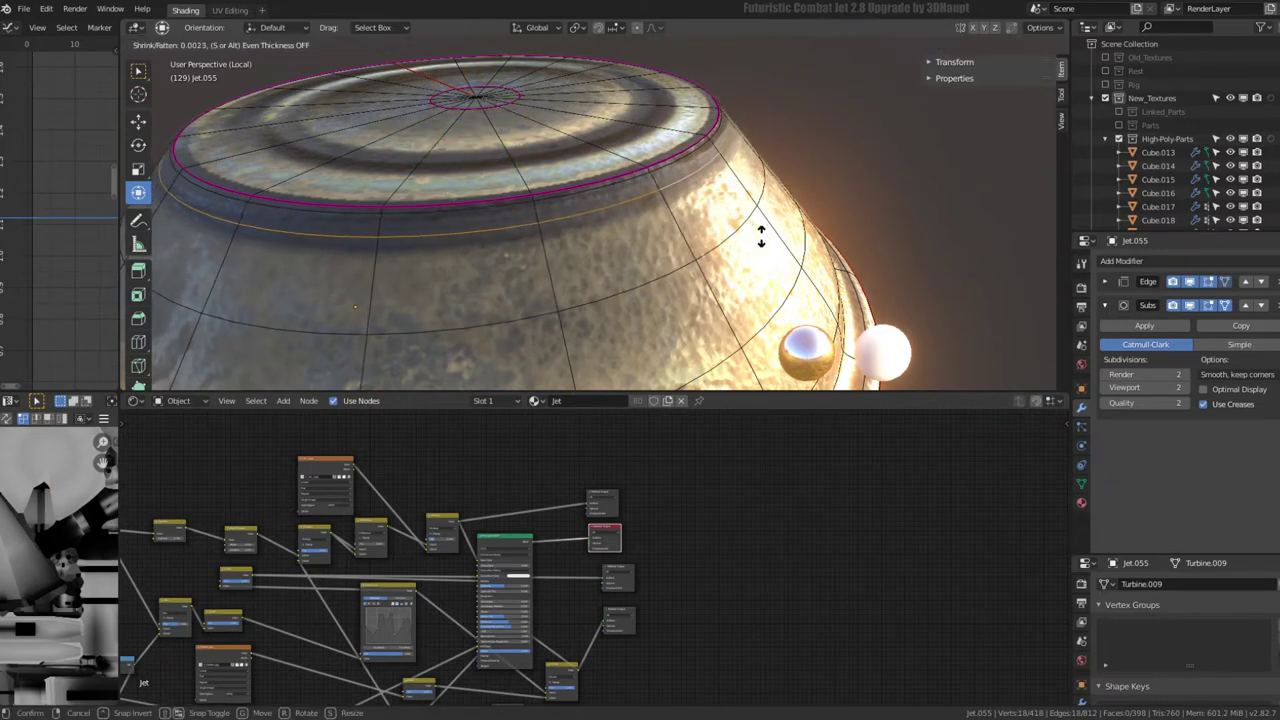
{"action": "left_click", "coordinate": [736, 225]}
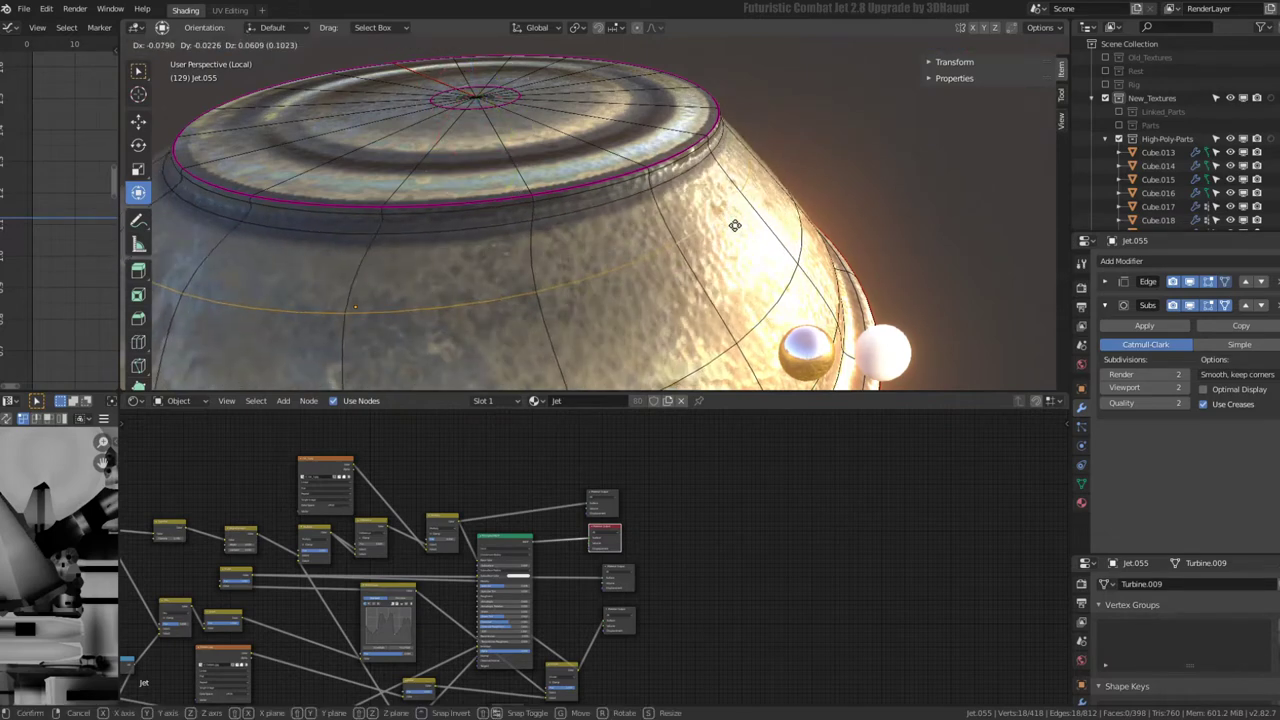
{"action": "key", "text": "g"}
{"action": "key", "text": "g"}
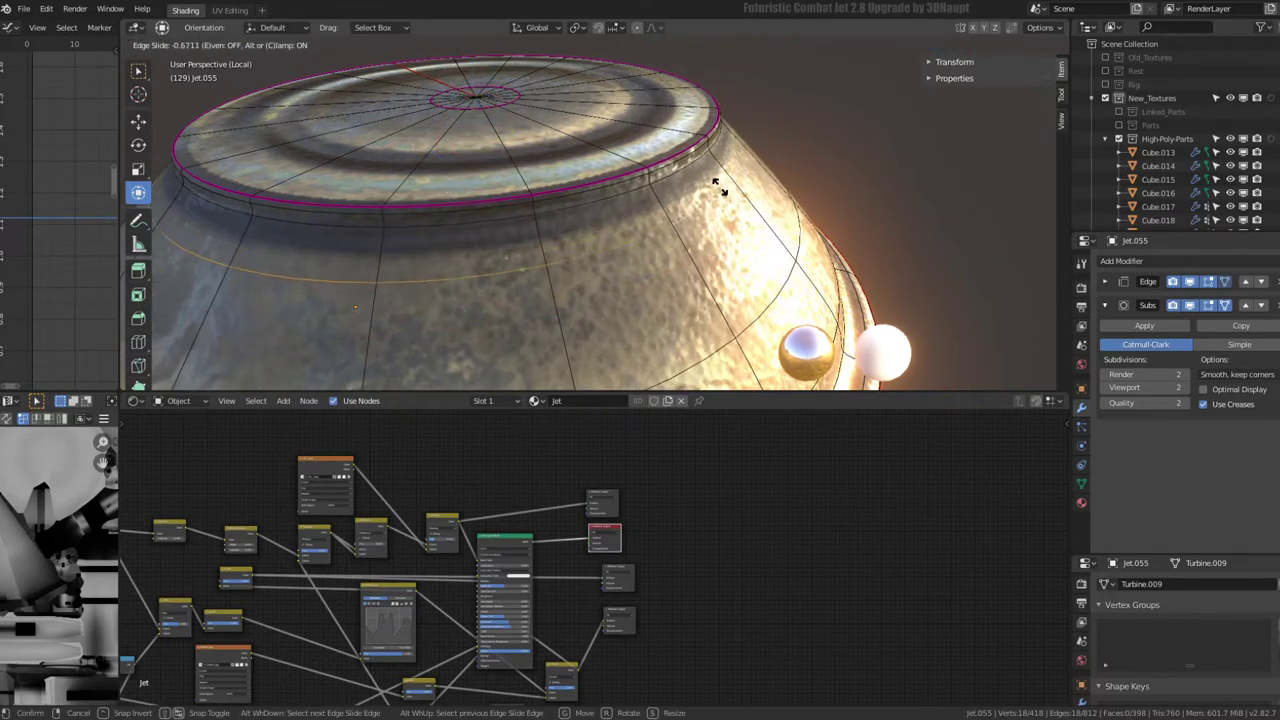
{"action": "left_click", "coordinate": [712, 180]}
{"action": "key", "text": "g"}
{"action": "key", "text": "g"}
{"action": "left_click", "coordinate": [697, 172]}
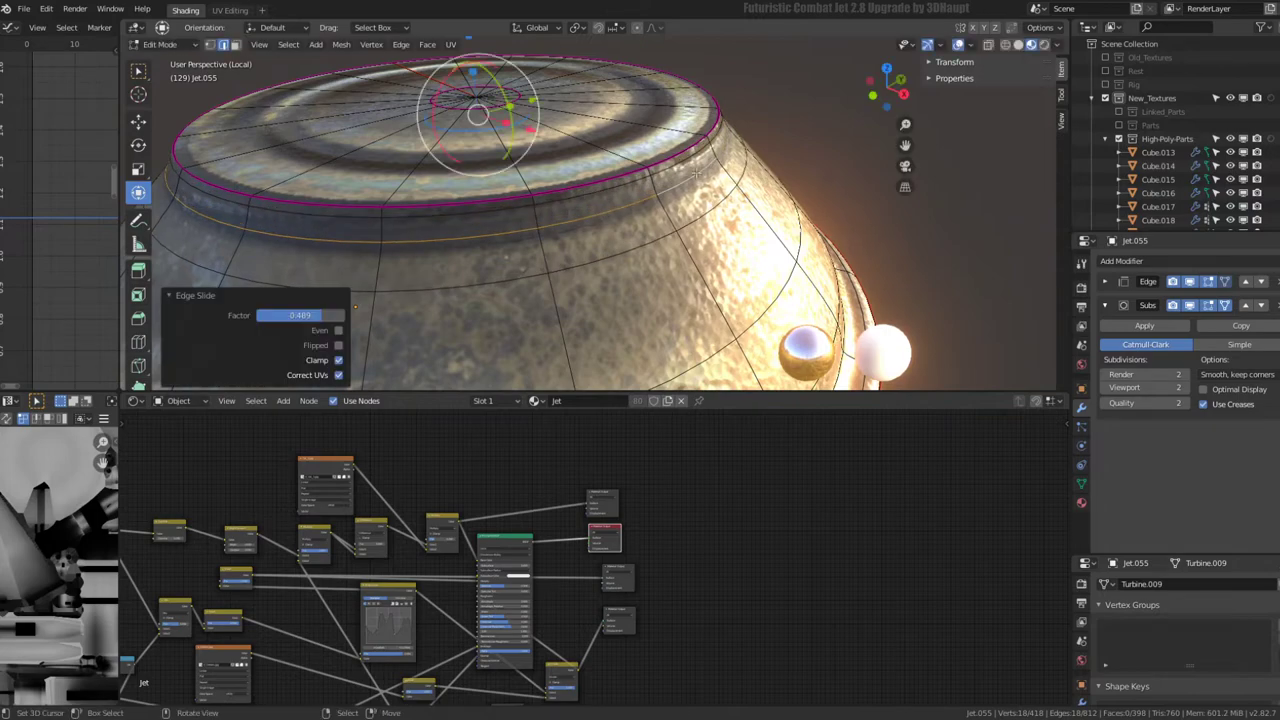
- Check the smoothed part in Object Mode from the side and above the rim
{"action": "middle_click_drag", "start_coordinate": [697, 172], "coordinate": [490, 143]}
{"action": "scroll", "coordinate": [490, 143], "scroll_direction": "up", "scroll_amount": 2}
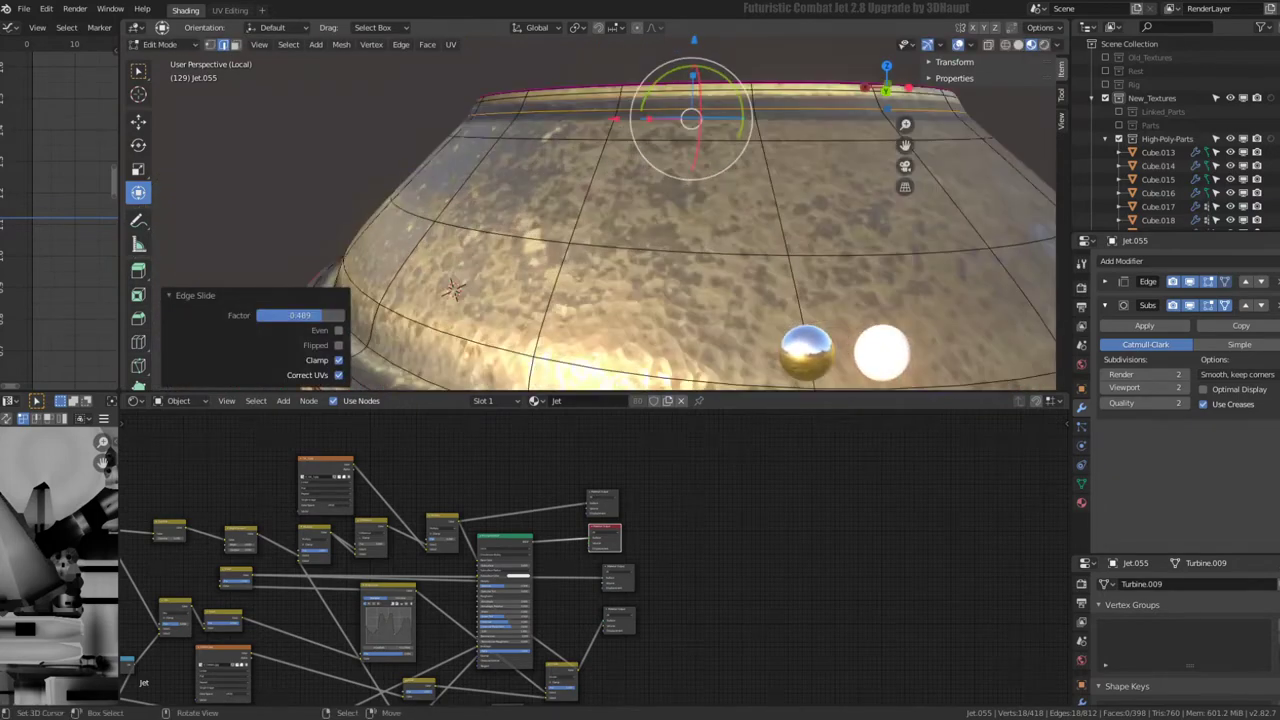
{"action": "key", "text": "Tab"}
{"action": "key", "text": "Tab"}
{"action": "mouse_move", "coordinate": [468, 152]}
{"action": "middle_mouse_down"}
{"action": "mouse_move", "coordinate": [501, 221]}
{"action": "mouse_move", "coordinate": [680, 232]}
{"action": "middle_mouse_up"}
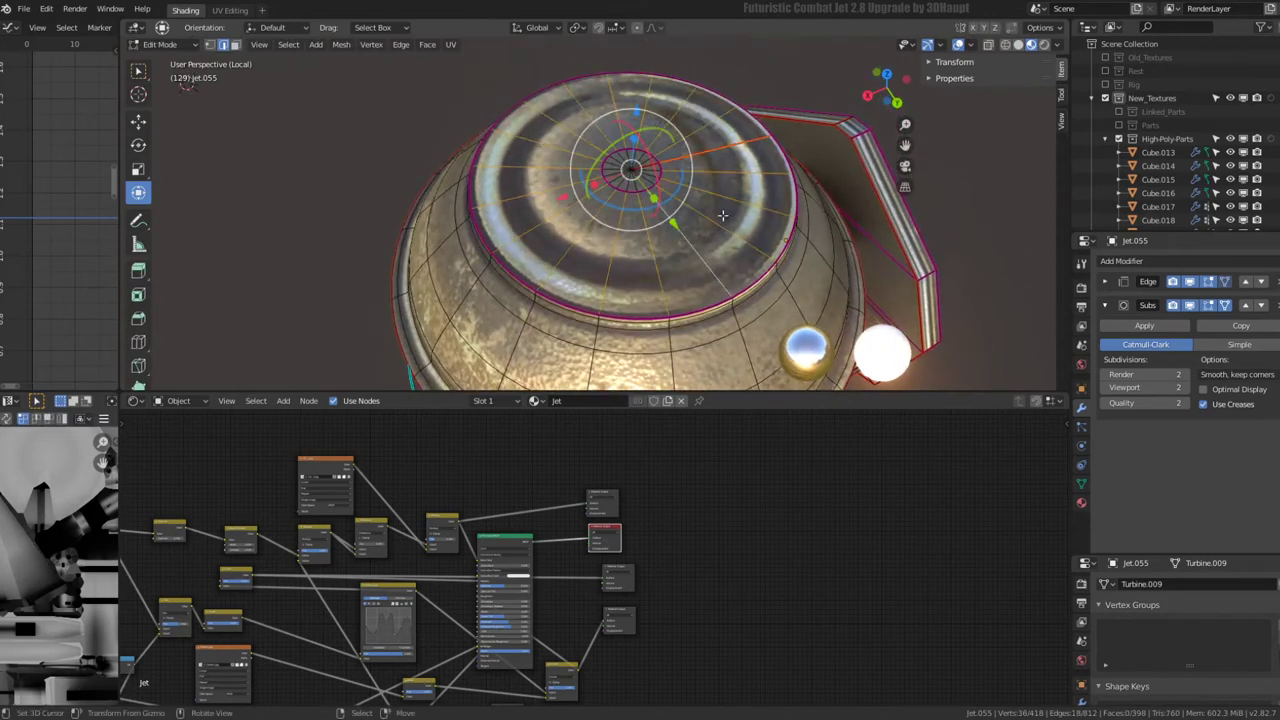
- Subdivide the cap's inner-ring faces, redoing the subdivision several times until it fits
{"action": "right_click", "coordinate": [722, 215]}
{"action": "left_click", "coordinate": [746, 212]}
{"action": "key", "text": "ctrl+z"}
{"action": "key", "text": "q"}
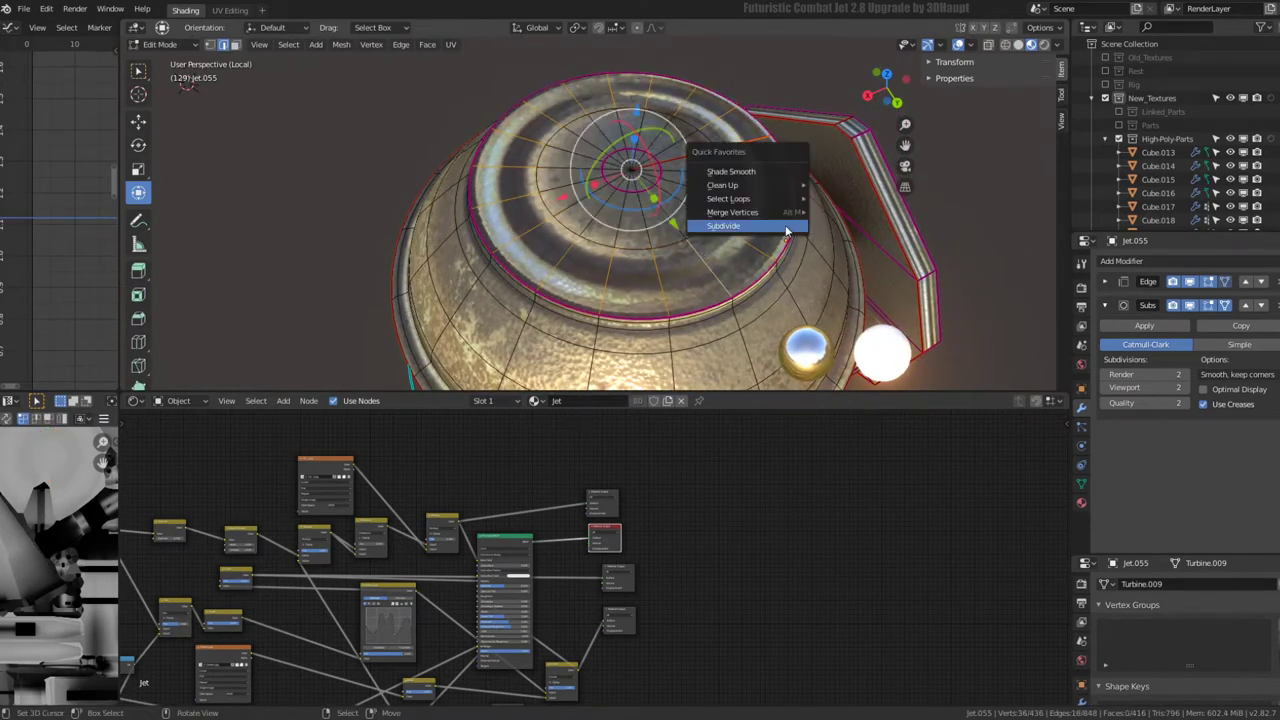
{"action": "left_click", "coordinate": [775, 242]}
{"action": "key", "text": "ctrl+z"}
{"action": "key", "text": "q"}
{"action": "left_click", "coordinate": [775, 242]}
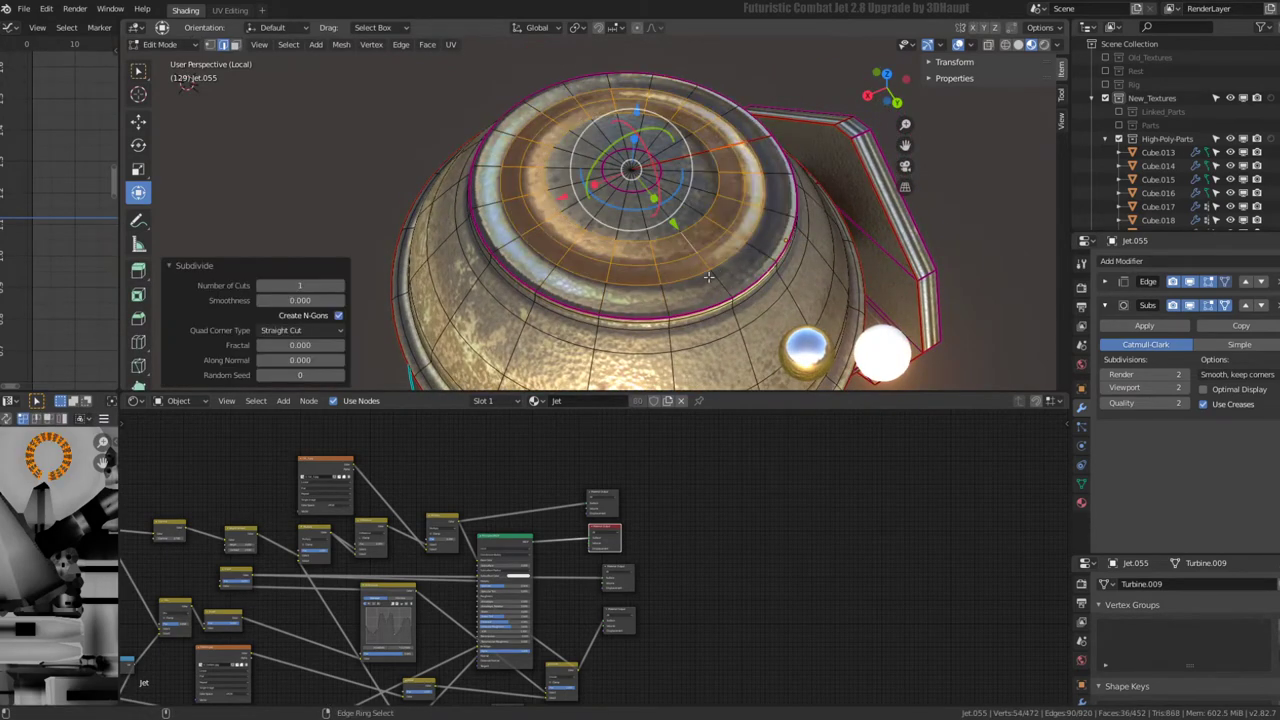
{"action": "key", "text": "ctrl+z"}
{"action": "key", "text": "q"}
{"action": "left_click", "coordinate": [836, 231]}
- Shrink one cap loop inward by -0.0428, then view the part in Solid shading
{"action": "left_click", "coordinate": [722, 259], "text": "alt"}
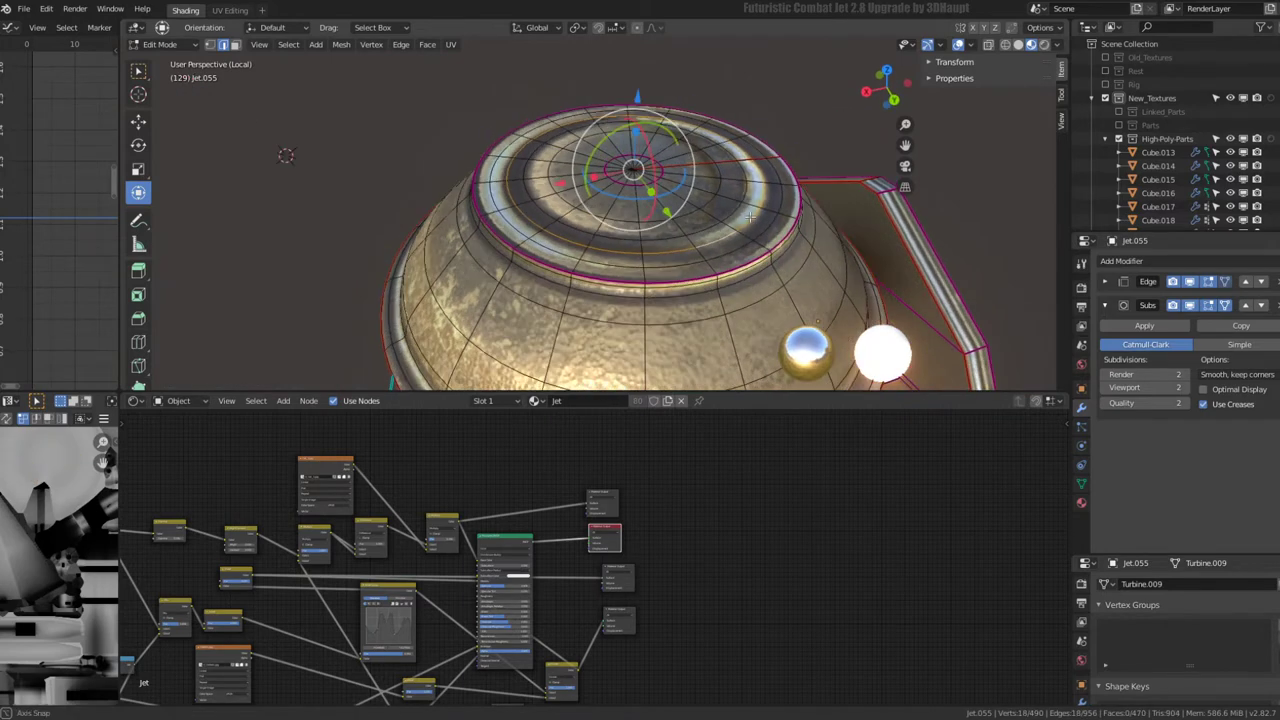
{"action": "middle_click_drag", "start_coordinate": [722, 259], "coordinate": [728, 235]}
{"action": "key", "text": "alt+s"}
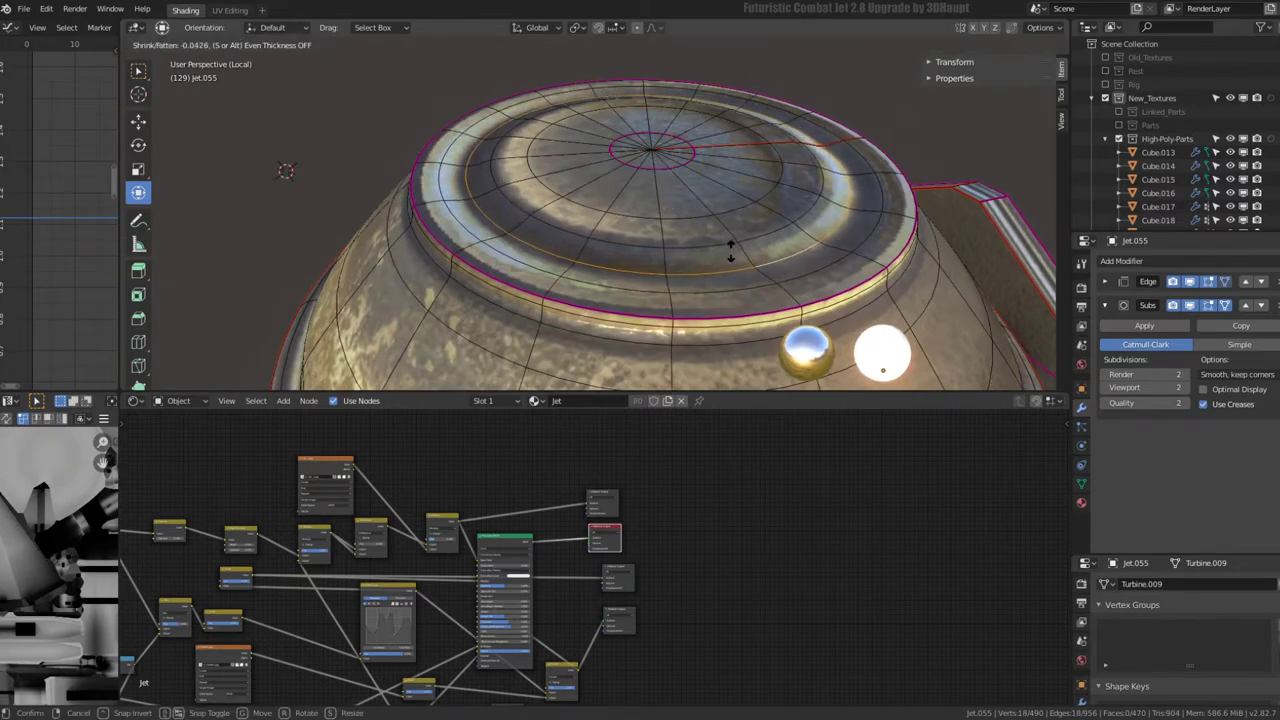
{"action": "left_click", "coordinate": [731, 277]}
{"action": "key", "text": "Tab"}
{"action": "mouse_move", "coordinate": [731, 277]}
{"action": "middle_mouse_down"}
{"action": "mouse_move", "coordinate": [595, 185]}
{"action": "mouse_move", "coordinate": [708, 160]}
{"action": "middle_mouse_up"}
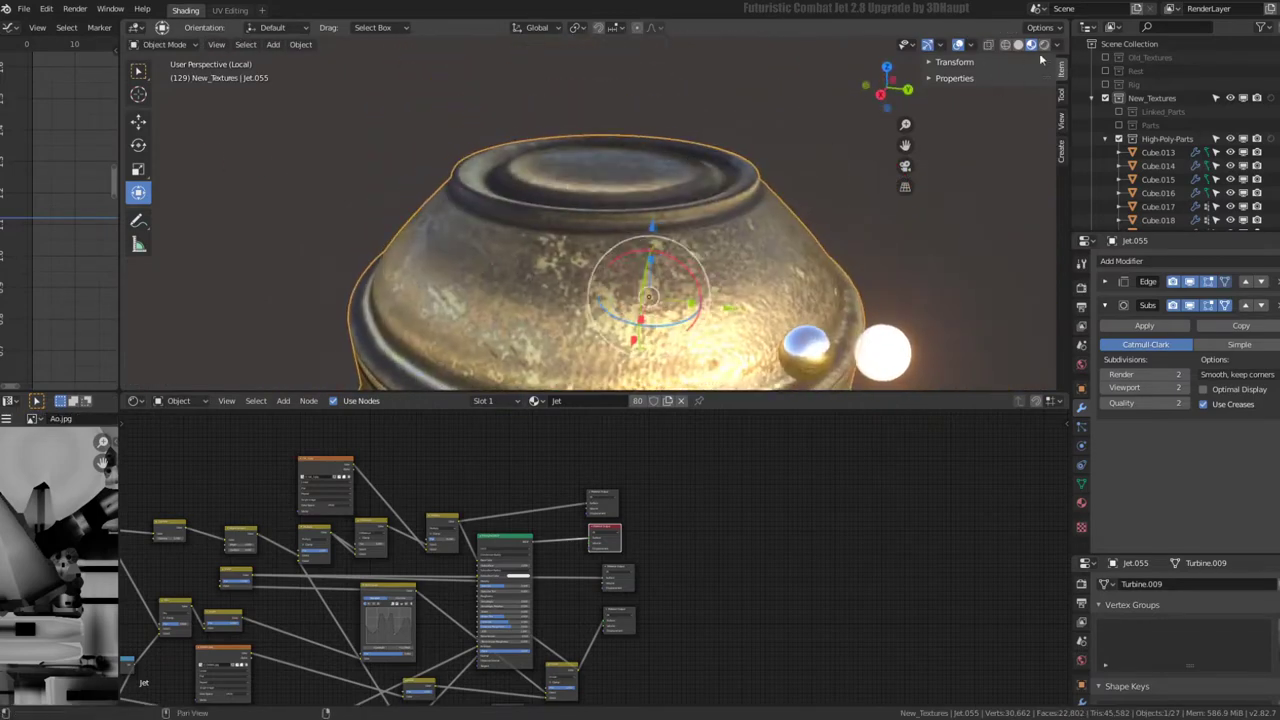
{"action": "left_click", "coordinate": [1019, 45]}
{"action": "mouse_move", "coordinate": [749, 127]}
{"action": "middle_mouse_down"}
{"action": "mouse_move", "coordinate": [726, 238]}
{"action": "mouse_move", "coordinate": [1013, 58]}
{"action": "middle_mouse_up"}
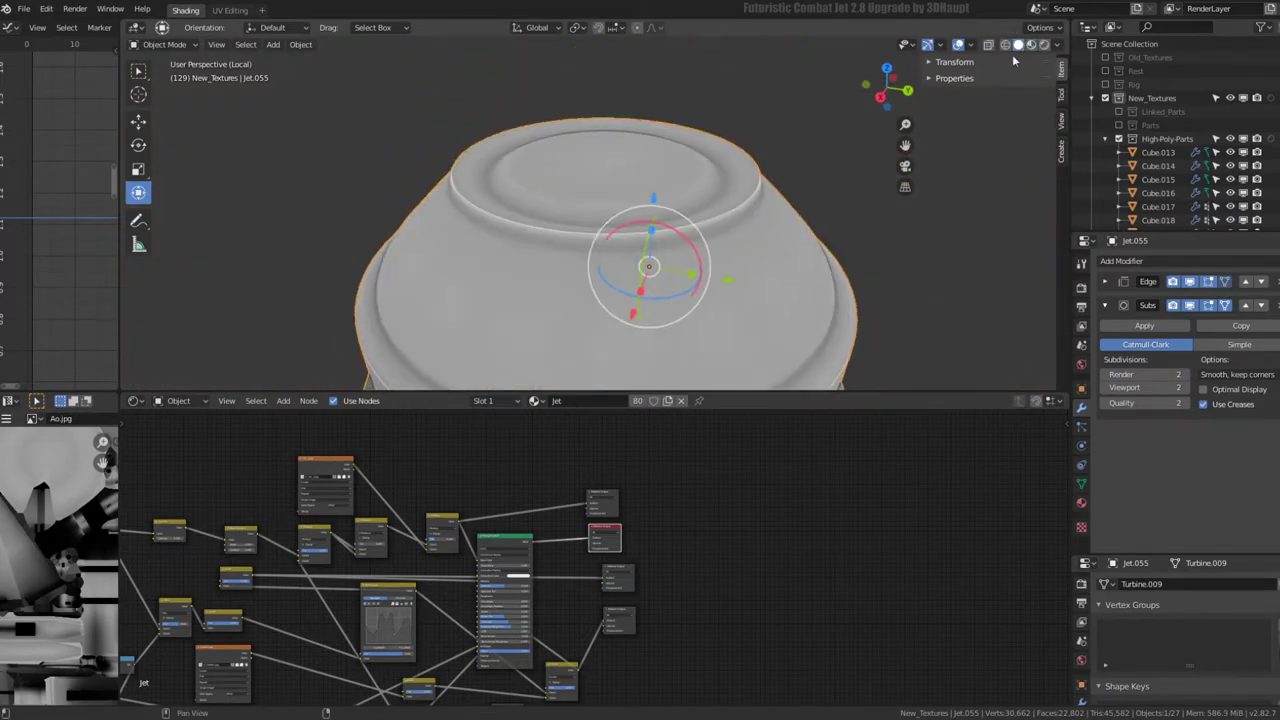
- In Material Preview, select two cap loops, bevel them, then undo that bevel
{"action": "left_click", "coordinate": [1031, 45]}
{"action": "middle_click_drag", "start_coordinate": [700, 200], "coordinate": [696, 226]}
{"action": "key", "text": "Tab"}
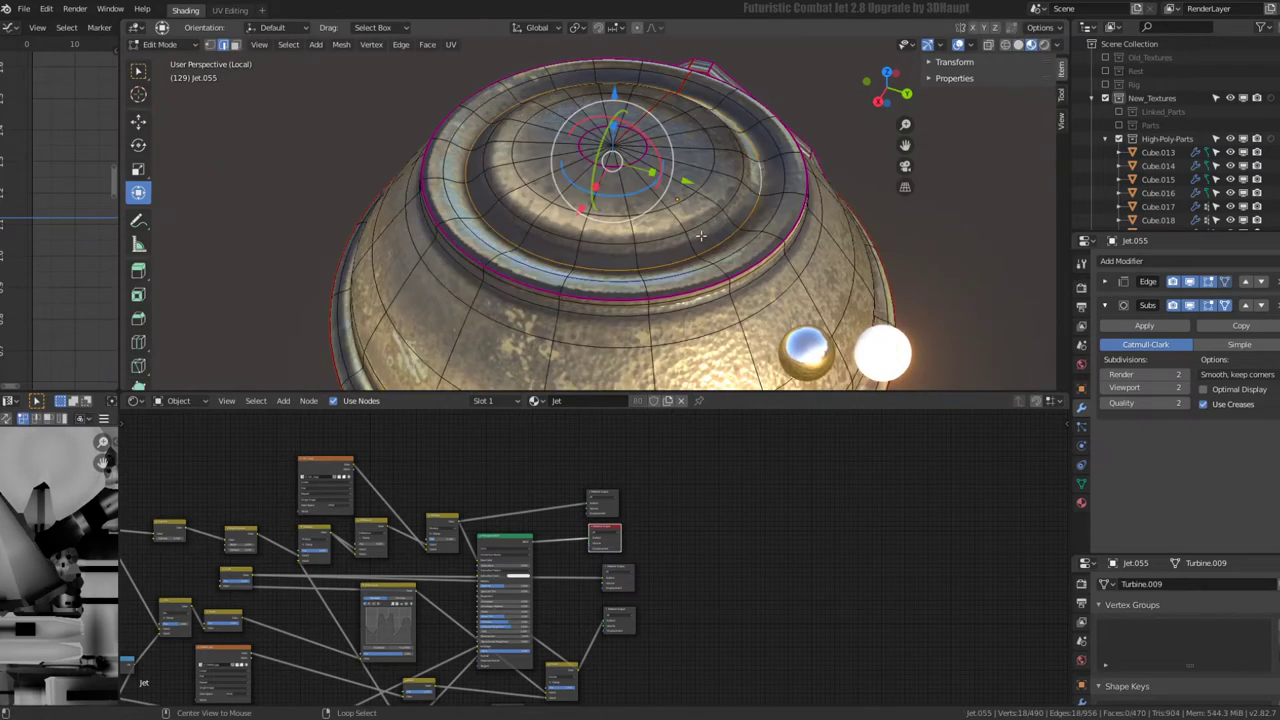
{"action": "left_click", "coordinate": [696, 226], "text": "alt"}
{"action": "left_click", "coordinate": [728, 238], "text": "alt+shift"}
{"action": "key", "text": "ctrl+e"}
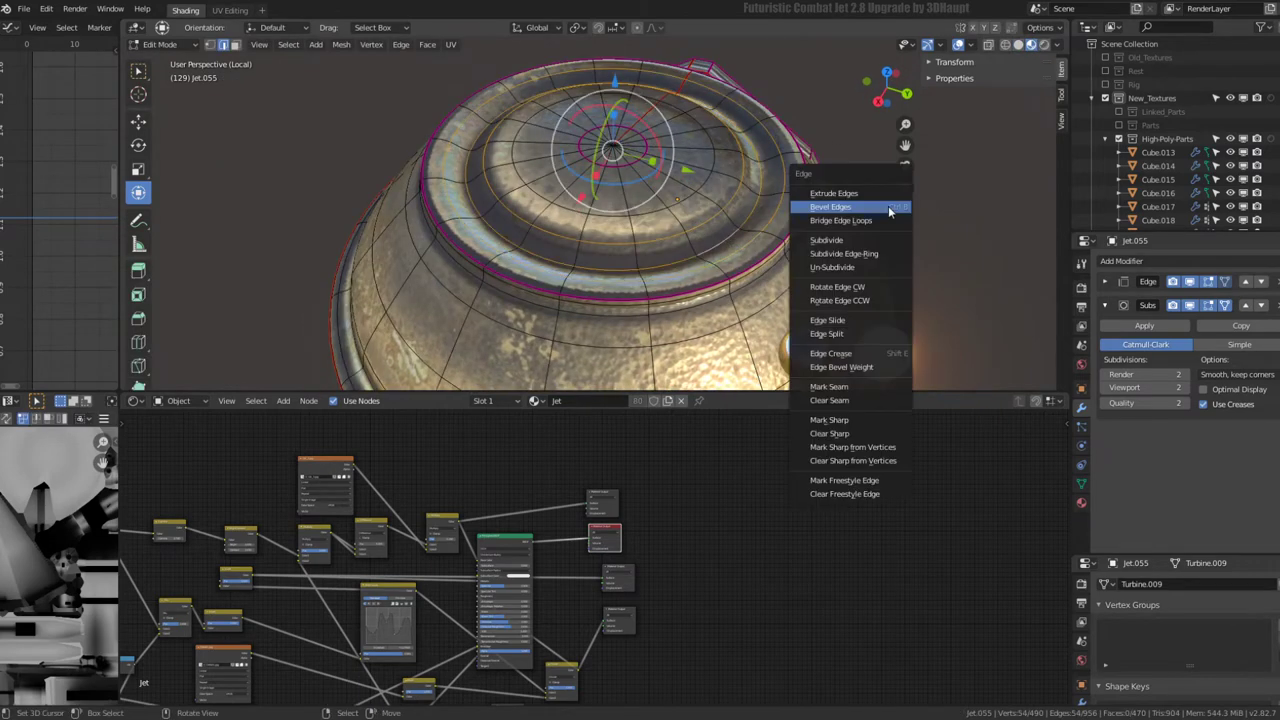
{"action": "left_click", "coordinate": [889, 208]}
{"action": "left_click", "coordinate": [904, 206]}
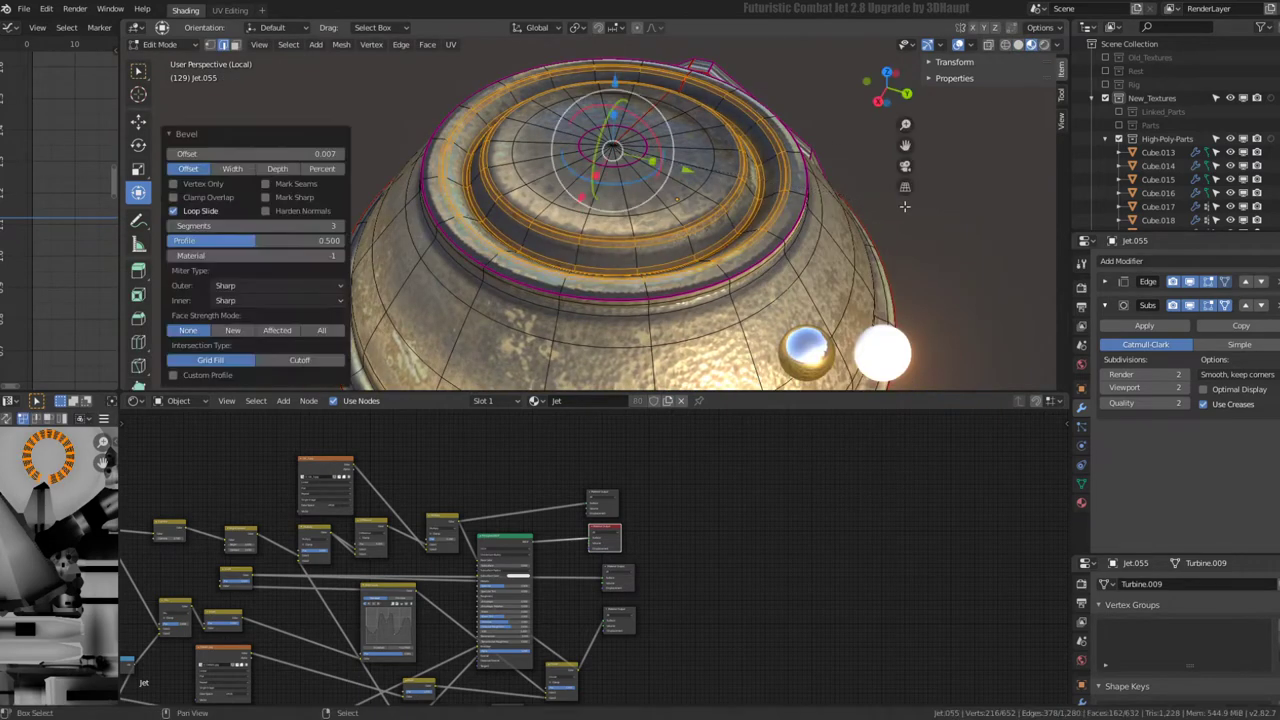
{"action": "key", "text": "ctrl+e"}
{"action": "key", "text": "Escape"}
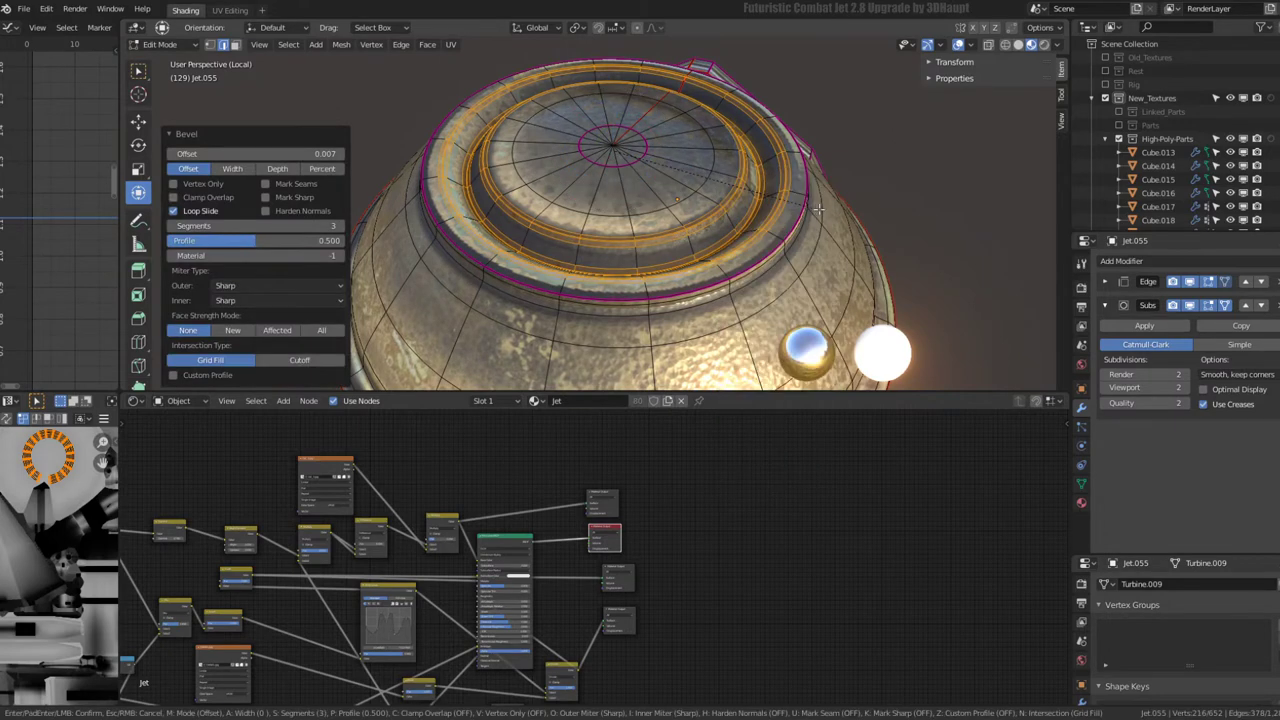
{"action": "key", "text": "ctrl+z"}
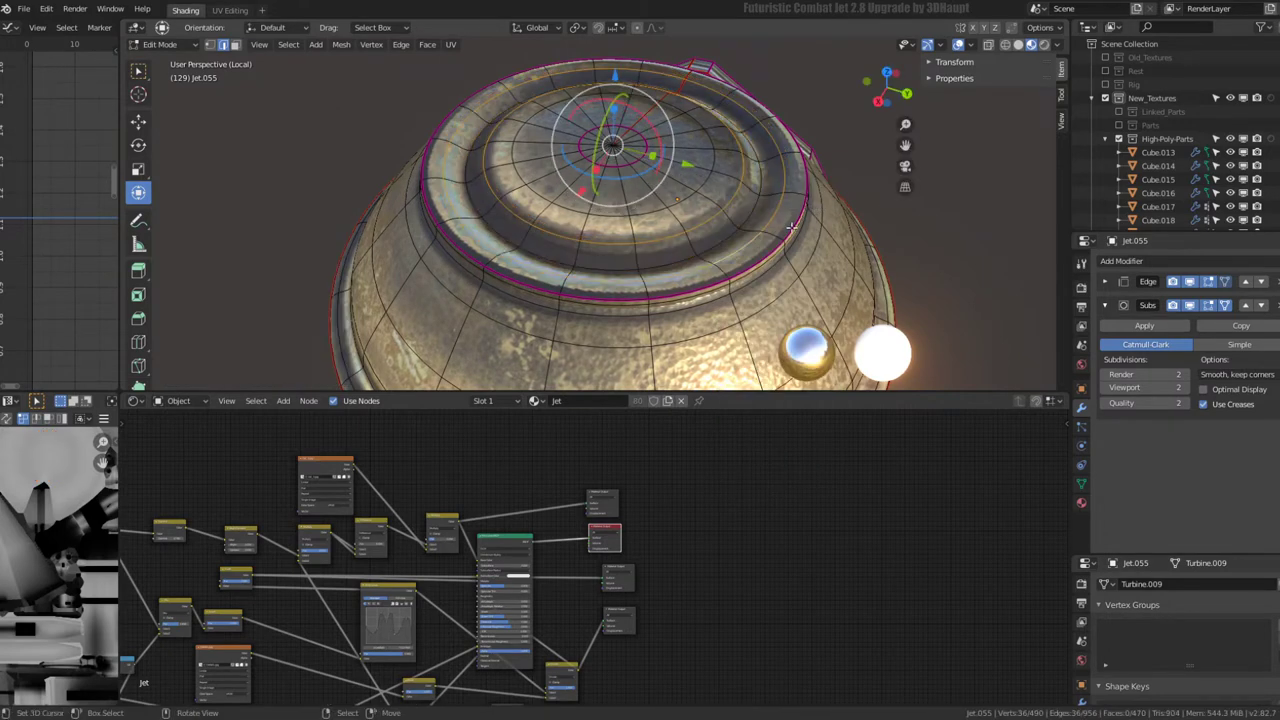
- Add a third cap loop and bevel all three at offset 0.021 with one segment
{"action": "left_click", "coordinate": [754, 210], "text": "alt+shift"}
{"action": "key", "text": "ctrl+e"}
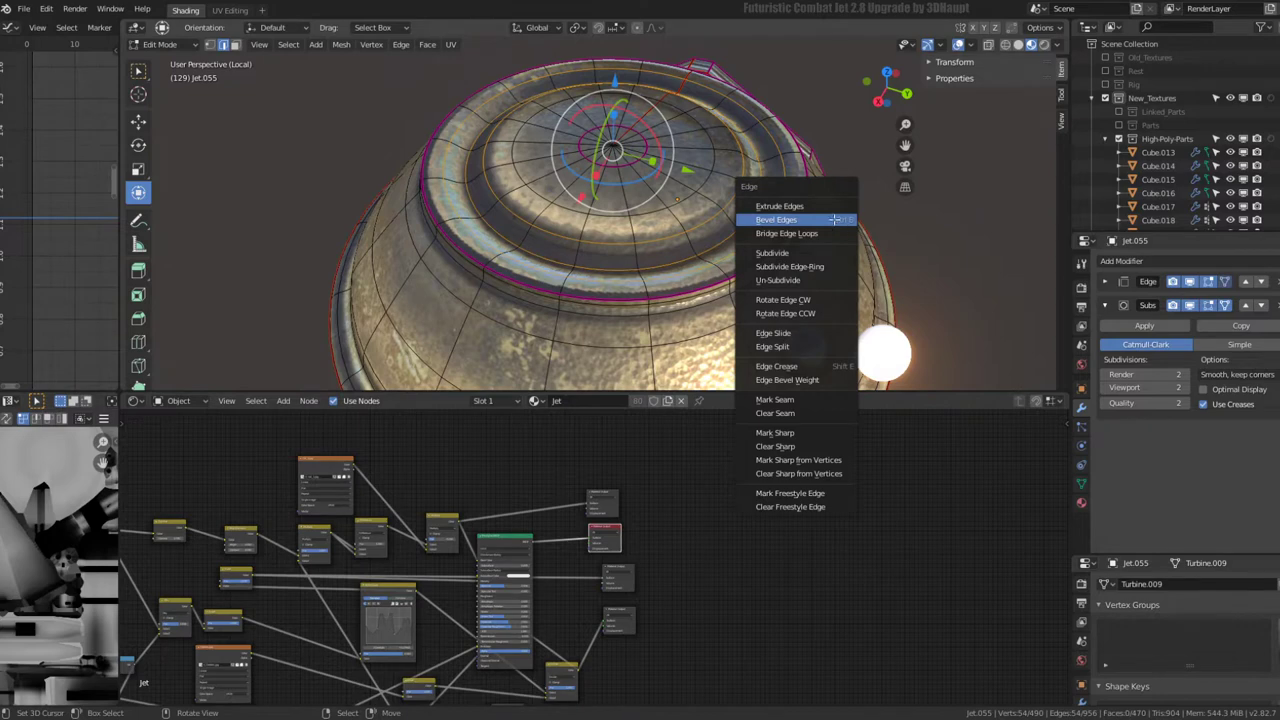
{"action": "left_click", "coordinate": [834, 219]}
{"action": "left_click", "coordinate": [871, 229]}
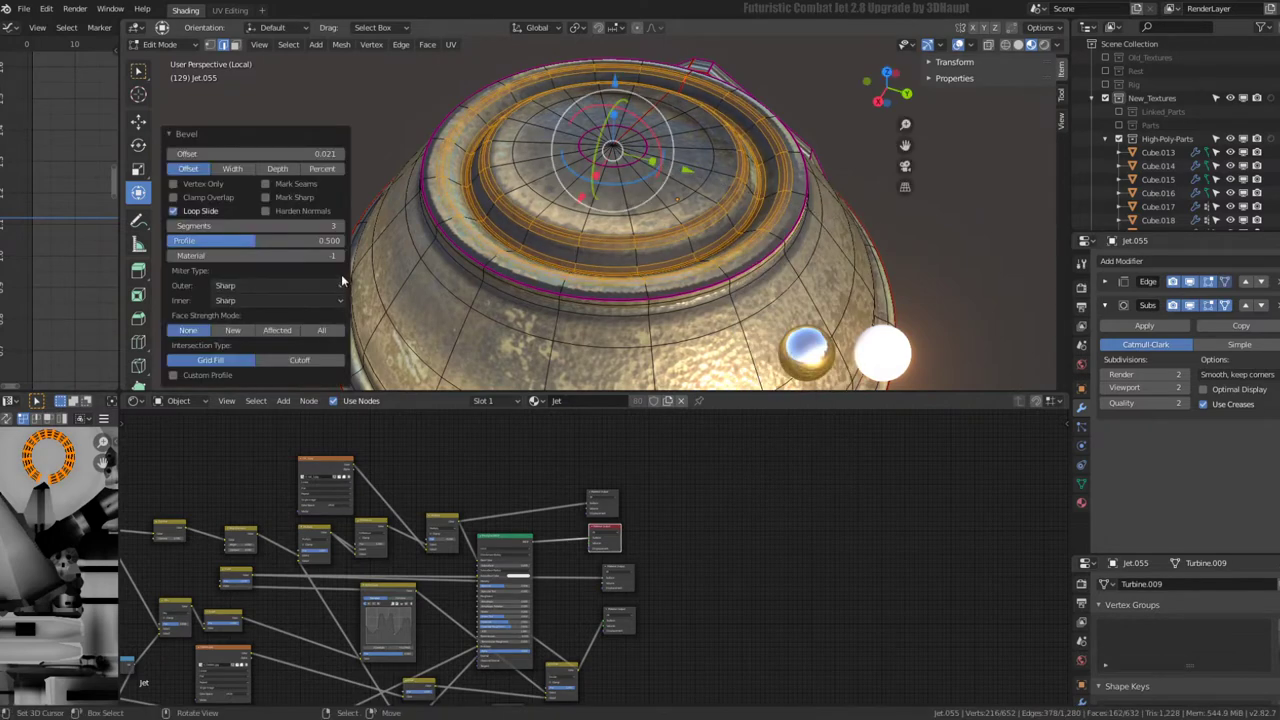
{"action": "scroll", "coordinate": [345, 230], "scroll_direction": "down", "scroll_amount": 2, "text": "ctrl"}
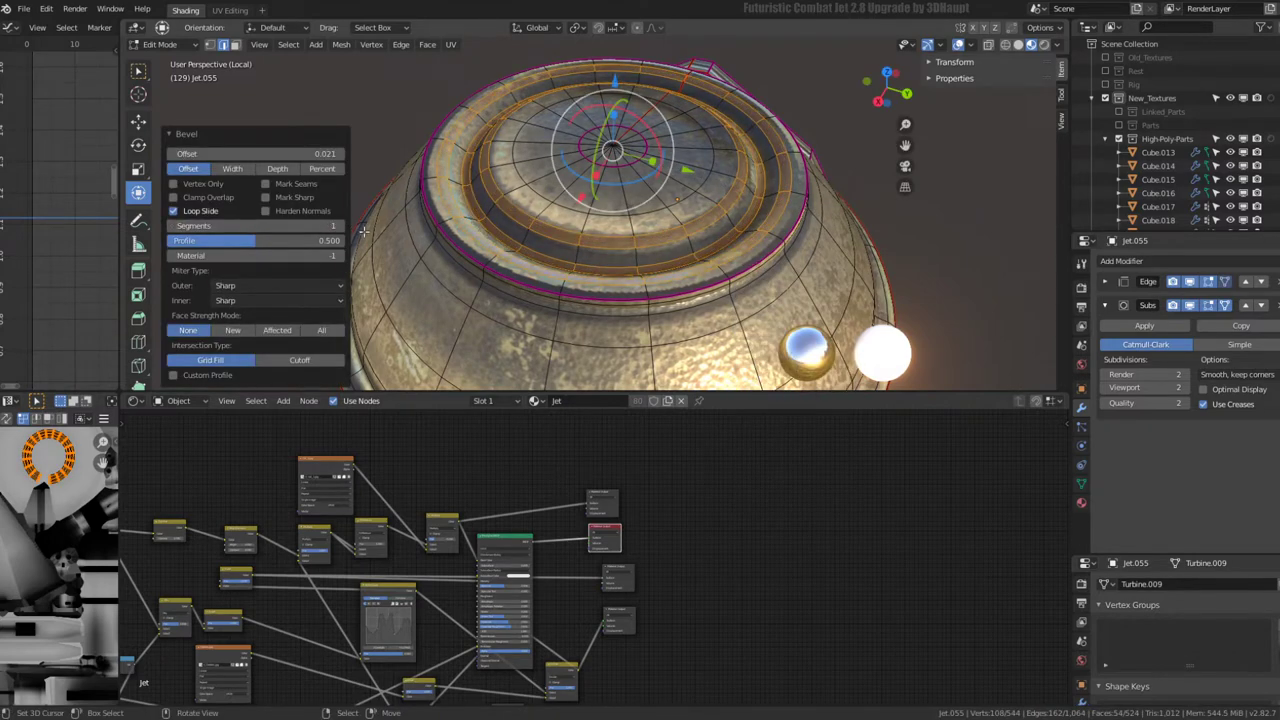
{"action": "mouse_move", "coordinate": [664, 236]}
{"action": "middle_mouse_down"}
{"action": "mouse_move", "coordinate": [836, 185]}
{"action": "mouse_move", "coordinate": [741, 208]}
{"action": "mouse_move", "coordinate": [782, 252]}
{"action": "middle_mouse_up"}
{"action": "key", "text": "Tab"}
{"action": "key", "text": "Tab"}
- Select a different rim edge loop and scale it slightly down
{"action": "left_click", "coordinate": [782, 252], "text": "alt"}
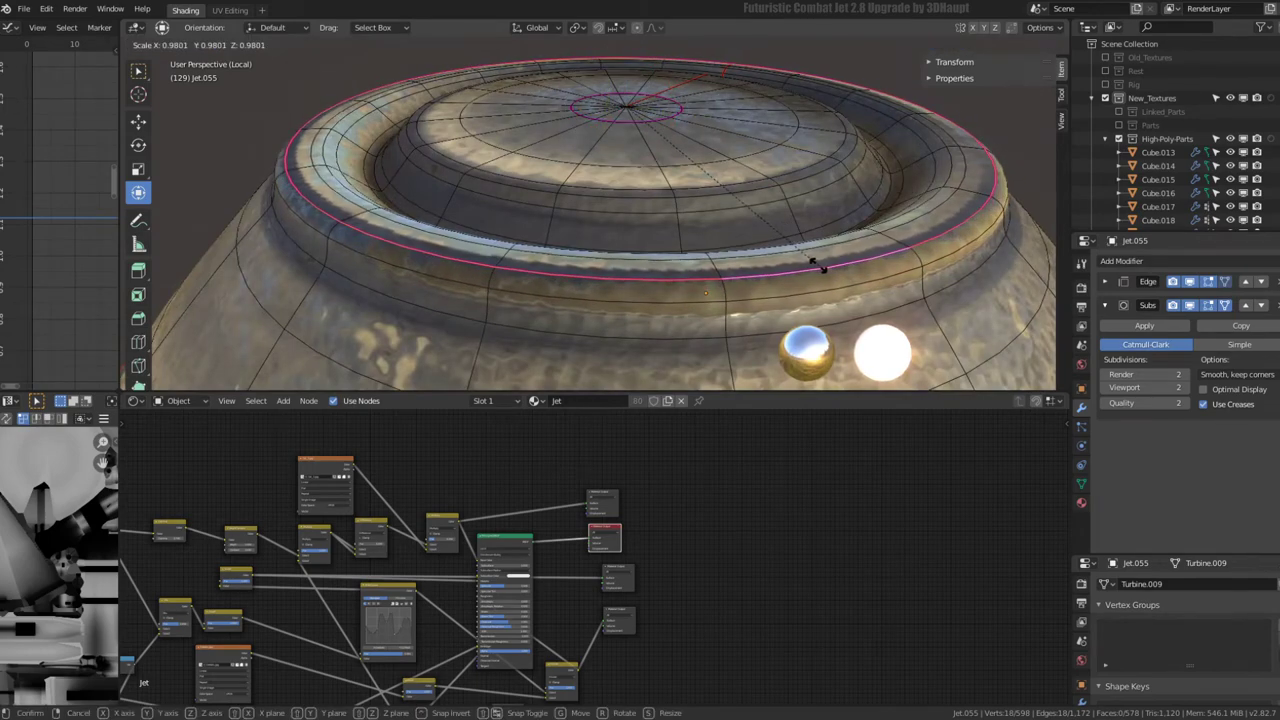
{"action": "left_click", "coordinate": [817, 264], "text": "alt"}
{"action": "key", "text": "Tab"}
{"action": "mouse_move", "coordinate": [817, 264]}
{"action": "middle_mouse_down"}
{"action": "mouse_move", "coordinate": [778, 218]}
{"action": "mouse_move", "coordinate": [757, 136]}
{"action": "mouse_move", "coordinate": [684, 143]}
{"action": "mouse_move", "coordinate": [592, 200]}
{"action": "mouse_move", "coordinate": [719, 238]}
{"action": "middle_mouse_up"}
{"action": "key", "text": "Tab"}
- Bevel the rim edge loops with a 2-segment bevel at offset 0.052
{"action": "key", "text": "ctrl+e"}
{"action": "left_click", "coordinate": [719, 239]}
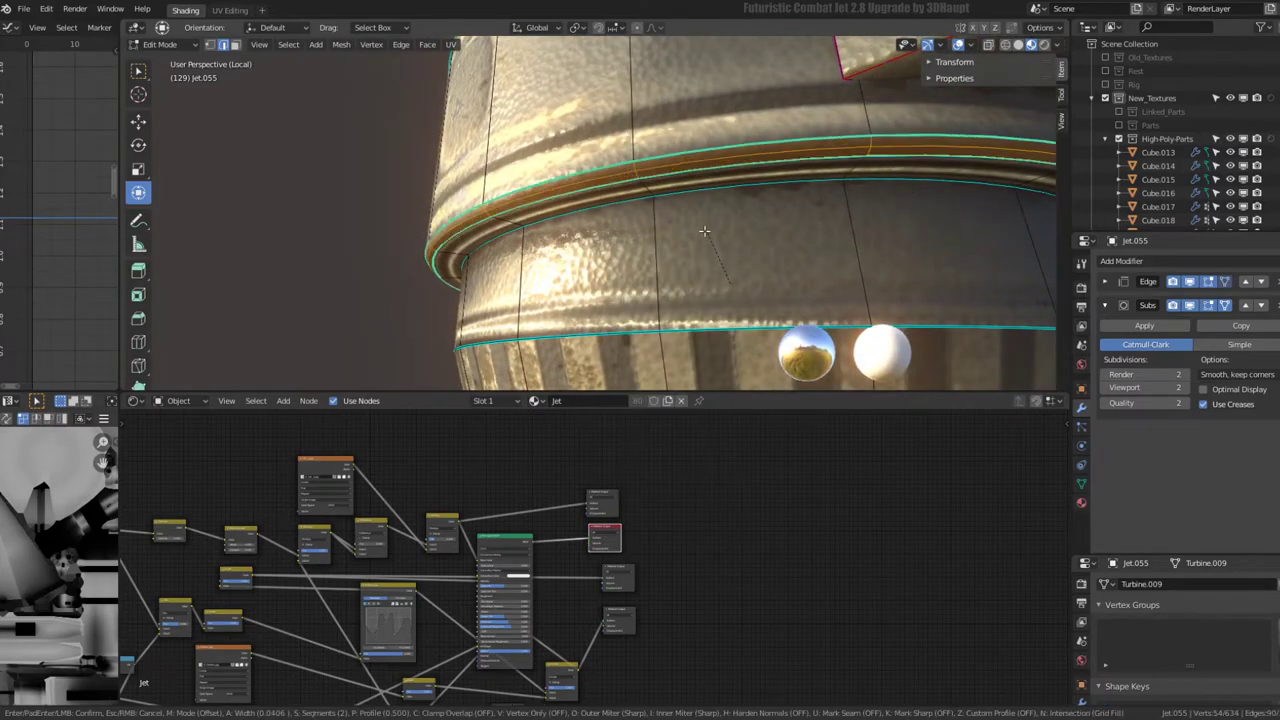
{"action": "left_click", "coordinate": [705, 231]}
{"action": "scroll", "coordinate": [705, 231], "scroll_direction": "down", "scroll_amount": 5}
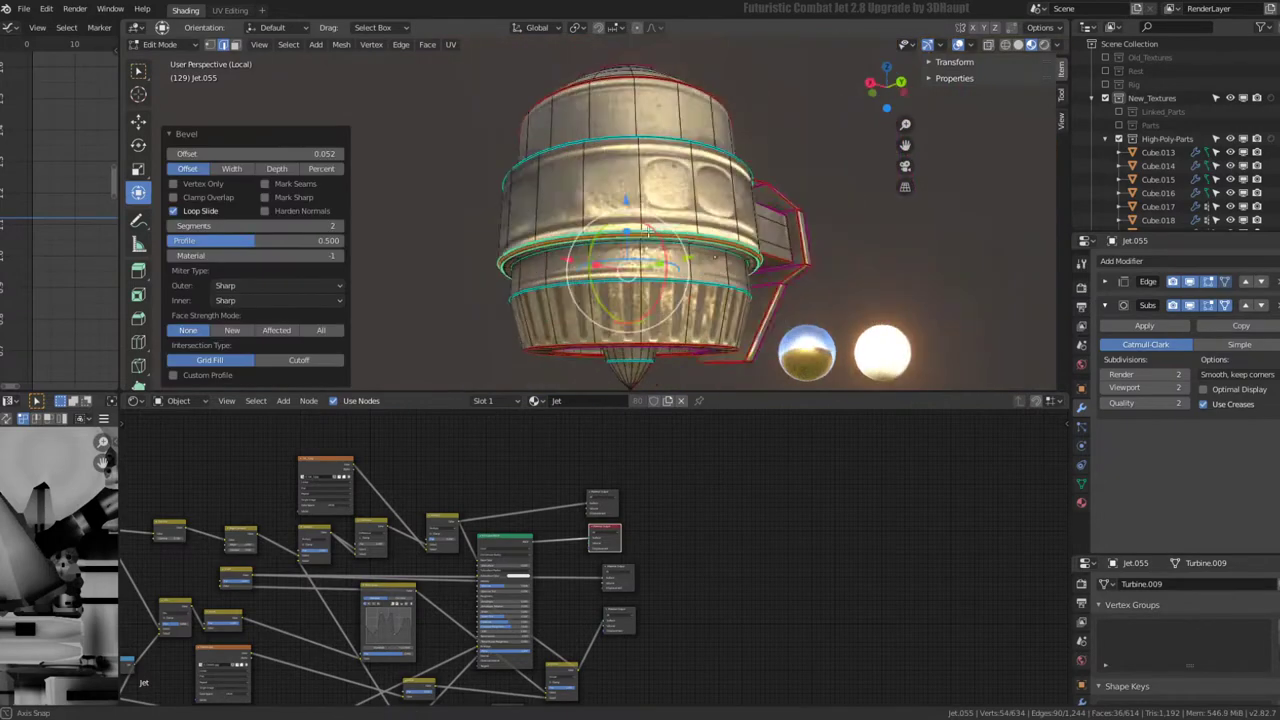
{"action": "key", "text": "Tab"}
{"action": "middle_click_drag", "start_coordinate": [705, 231], "coordinate": [679, 235]}
{"action": "scroll", "coordinate": [789, 232], "scroll_direction": "up", "scroll_amount": 3}
{"action": "mouse_move", "coordinate": [789, 232]}
{"action": "middle_mouse_down"}
{"action": "mouse_move", "coordinate": [851, 243]}
{"action": "mouse_move", "coordinate": [780, 151]}
{"action": "mouse_move", "coordinate": [809, 86]}
{"action": "mouse_move", "coordinate": [700, 250]}
{"action": "middle_mouse_up"}
- Bevel the edge loop around the engine intake's inner lip
{"action": "scroll", "coordinate": [700, 250], "scroll_direction": "up", "scroll_amount": 3}
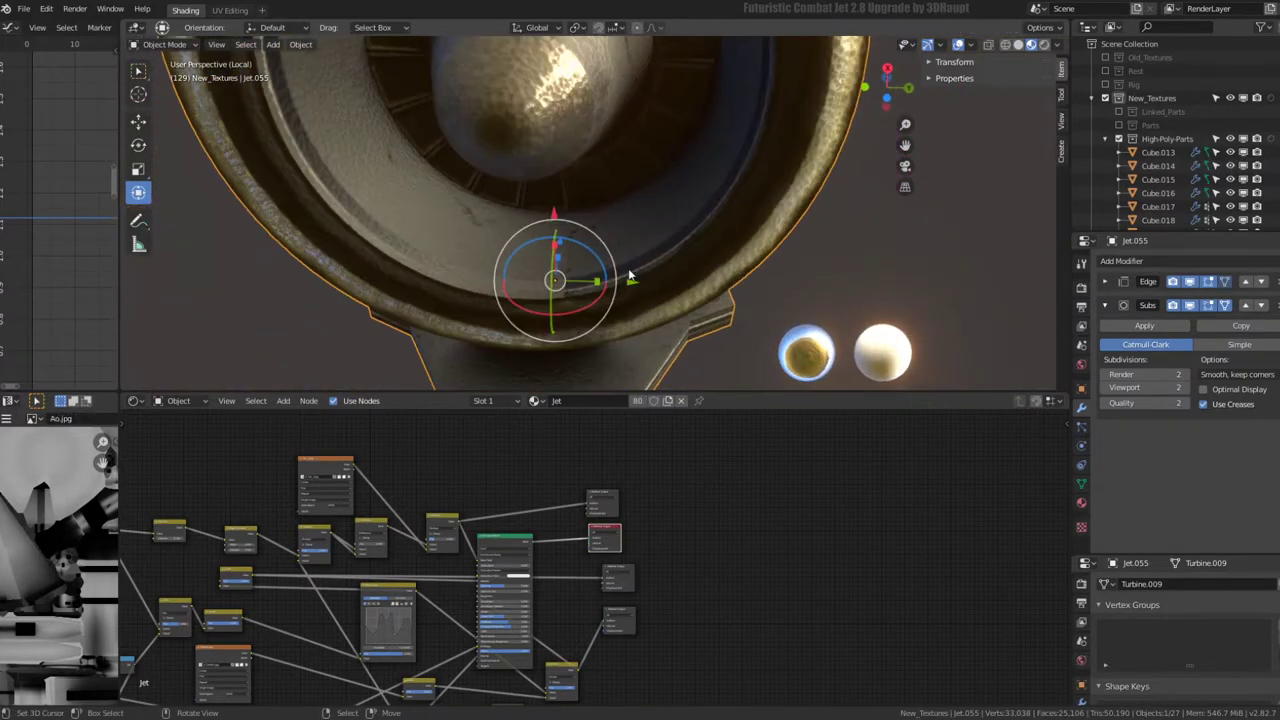
{"action": "key", "text": "Tab"}
{"action": "left_click", "coordinate": [605, 290], "text": "alt"}
{"action": "key", "text": "ctrl+e"}
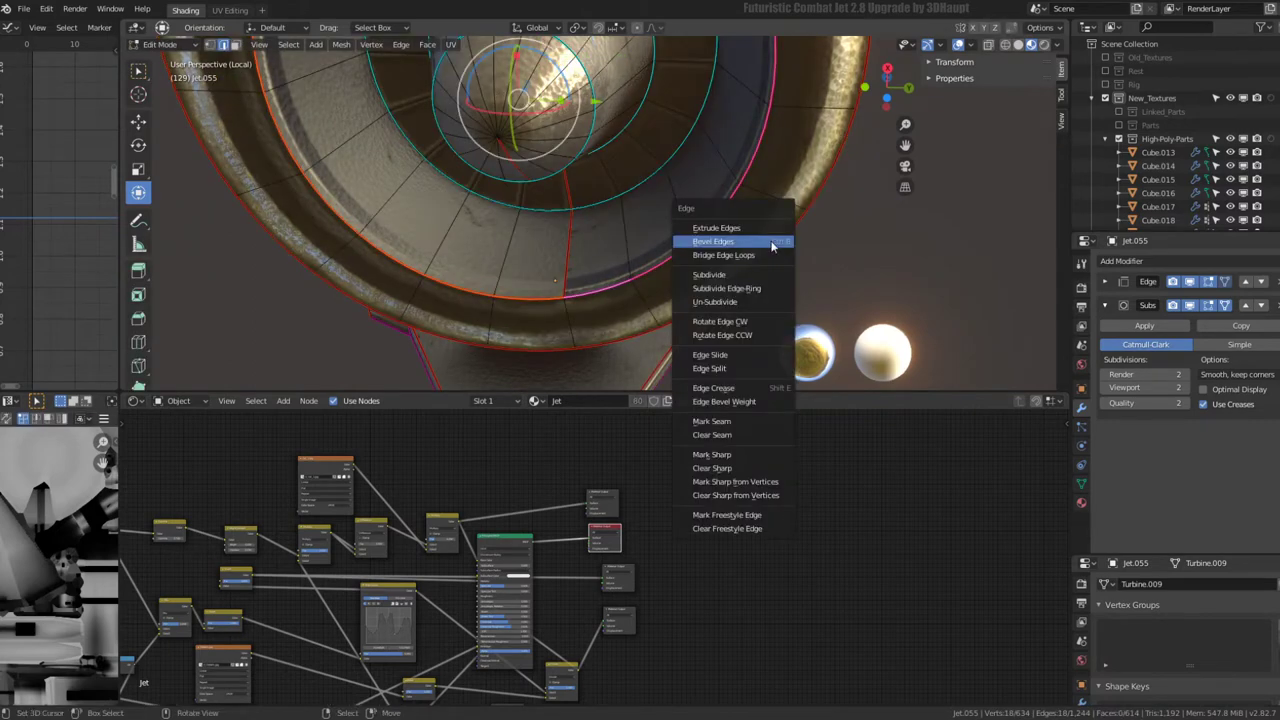
{"action": "left_click", "coordinate": [772, 245]}
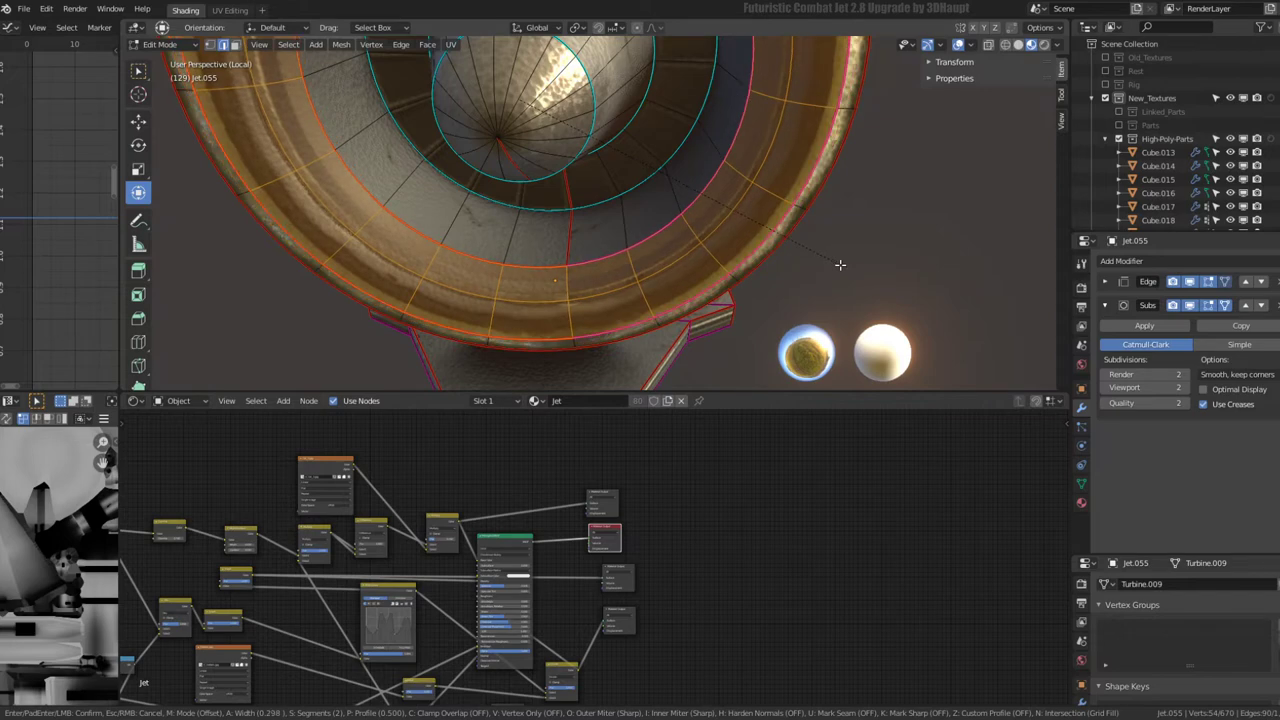
{"action": "left_click", "coordinate": [840, 265]}
{"action": "key", "text": "Tab"}
{"action": "scroll", "coordinate": [651, 196], "scroll_direction": "down", "scroll_amount": 3}
{"action": "mouse_move", "coordinate": [651, 196]}
{"action": "middle_mouse_down"}
{"action": "mouse_move", "coordinate": [651, 151]}
{"action": "mouse_move", "coordinate": [590, 47]}
{"action": "mouse_move", "coordinate": [684, 189]}
{"action": "mouse_move", "coordinate": [758, 136]}
{"action": "mouse_move", "coordinate": [743, 280]}
{"action": "mouse_move", "coordinate": [637, 286]}
{"action": "mouse_move", "coordinate": [644, 117]}
{"action": "mouse_move", "coordinate": [700, 200]}
{"action": "mouse_move", "coordinate": [790, 245]}
{"action": "mouse_move", "coordinate": [682, 294]}
{"action": "mouse_move", "coordinate": [744, 188]}
{"action": "mouse_move", "coordinate": [737, 120]}
{"action": "mouse_move", "coordinate": [684, 204]}
{"action": "middle_mouse_up"}
- Inspect the engine's mesh close up in Edit Mode, then return to Object Mode
{"action": "key", "text": "Tab"}
{"action": "scroll", "coordinate": [640, 250], "scroll_direction": "down", "scroll_amount": 3}
{"action": "scroll", "coordinate": [682, 294], "scroll_direction": "up", "scroll_amount": 3}
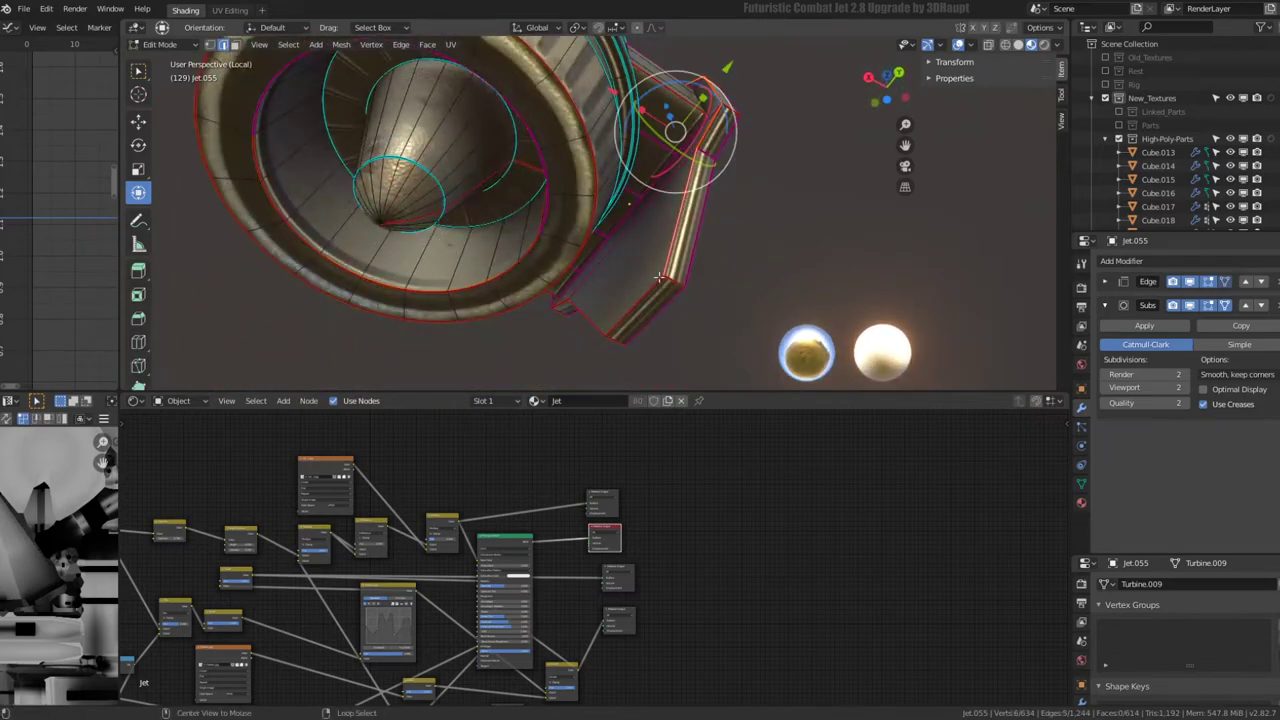
{"action": "mouse_move", "coordinate": [659, 277]}
{"action": "middle_mouse_down"}
{"action": "mouse_move", "coordinate": [651, 183]}
{"action": "mouse_move", "coordinate": [772, 118]}
{"action": "mouse_move", "coordinate": [717, 234]}
{"action": "mouse_move", "coordinate": [717, 294]}
{"action": "mouse_move", "coordinate": [765, 159]}
{"action": "middle_mouse_up"}
{"action": "scroll", "coordinate": [660, 230], "scroll_direction": "up", "scroll_amount": 3}
{"action": "key", "text": "Tab"}
{"action": "scroll", "coordinate": [640, 160], "scroll_direction": "down", "scroll_amount": 4}
{"action": "scroll", "coordinate": [772, 118], "scroll_direction": "down", "scroll_amount": 3}
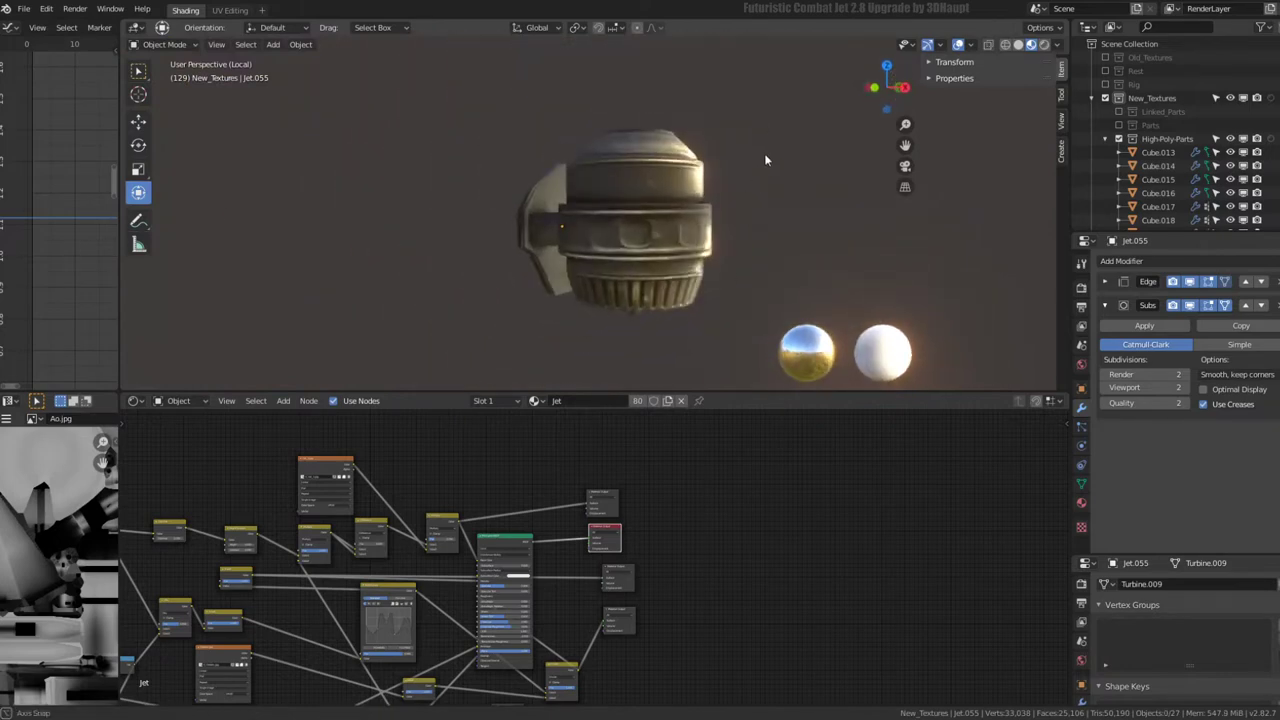
- Switch the viewport to Solid shading and view the engine nacelle
{"action": "scroll", "coordinate": [764, 153], "scroll_direction": "up", "scroll_amount": 1}
{"action": "left_click", "coordinate": [1018, 45]}
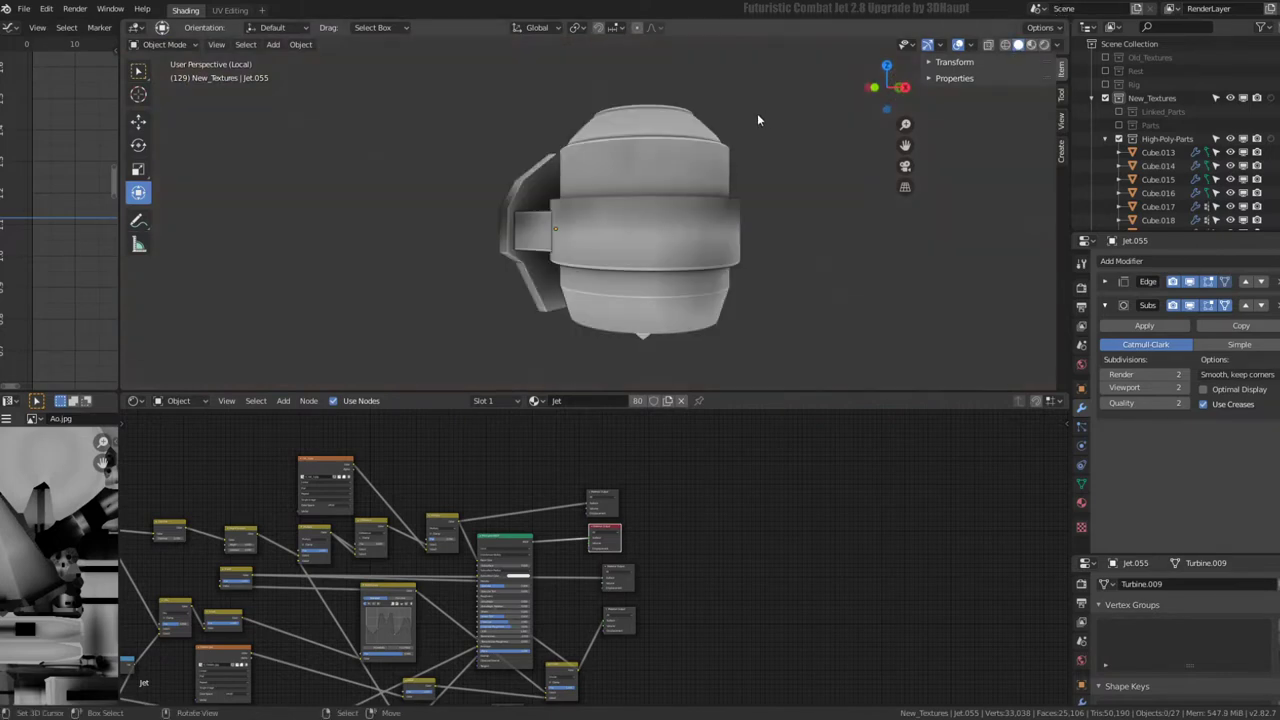
{"action": "mouse_move", "coordinate": [757, 113]}
{"action": "middle_mouse_down"}
{"action": "mouse_move", "coordinate": [623, 159]}
{"action": "mouse_move", "coordinate": [678, 135]}
{"action": "mouse_move", "coordinate": [712, 140]}
{"action": "middle_mouse_up"}
{"action": "scroll", "coordinate": [623, 159], "scroll_direction": "up", "scroll_amount": 5}
{"action": "scroll", "coordinate": [590, 136], "scroll_direction": "down", "scroll_amount": 3}
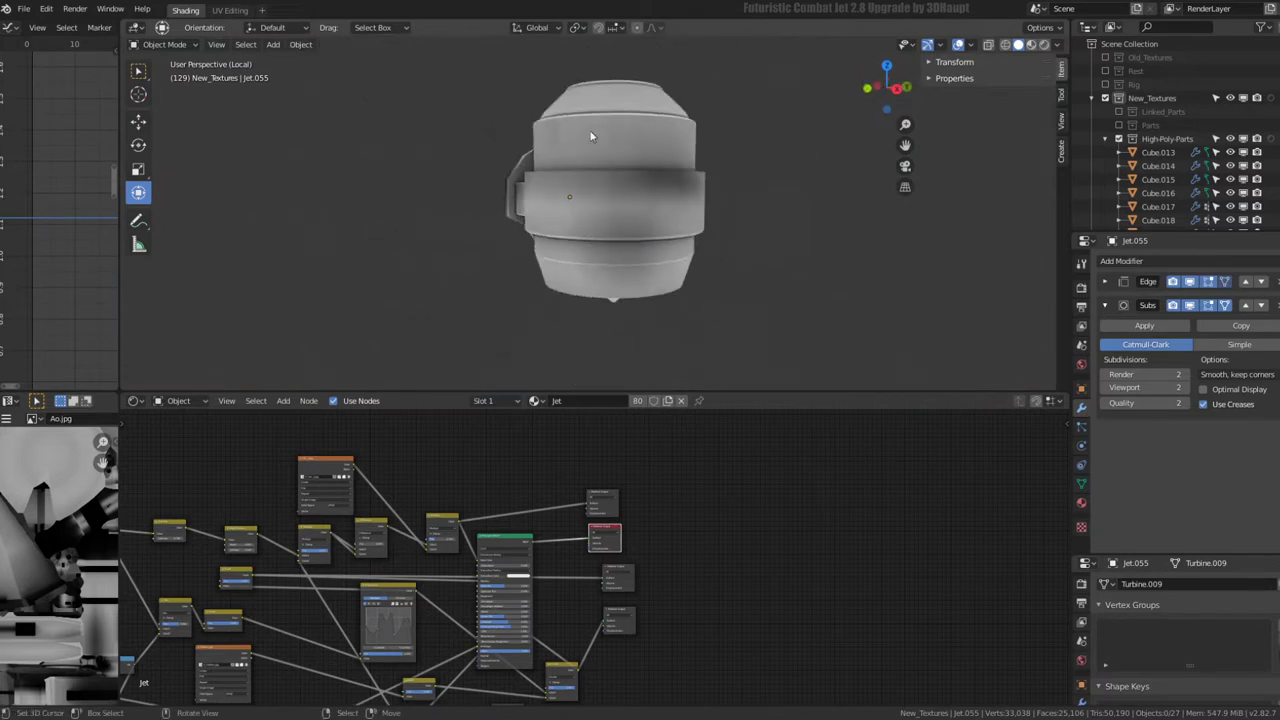
- Show the Jet material settings, then the Turbine.009 mesh data with vertex colours expanded
{"action": "left_click", "coordinate": [1081, 503]}
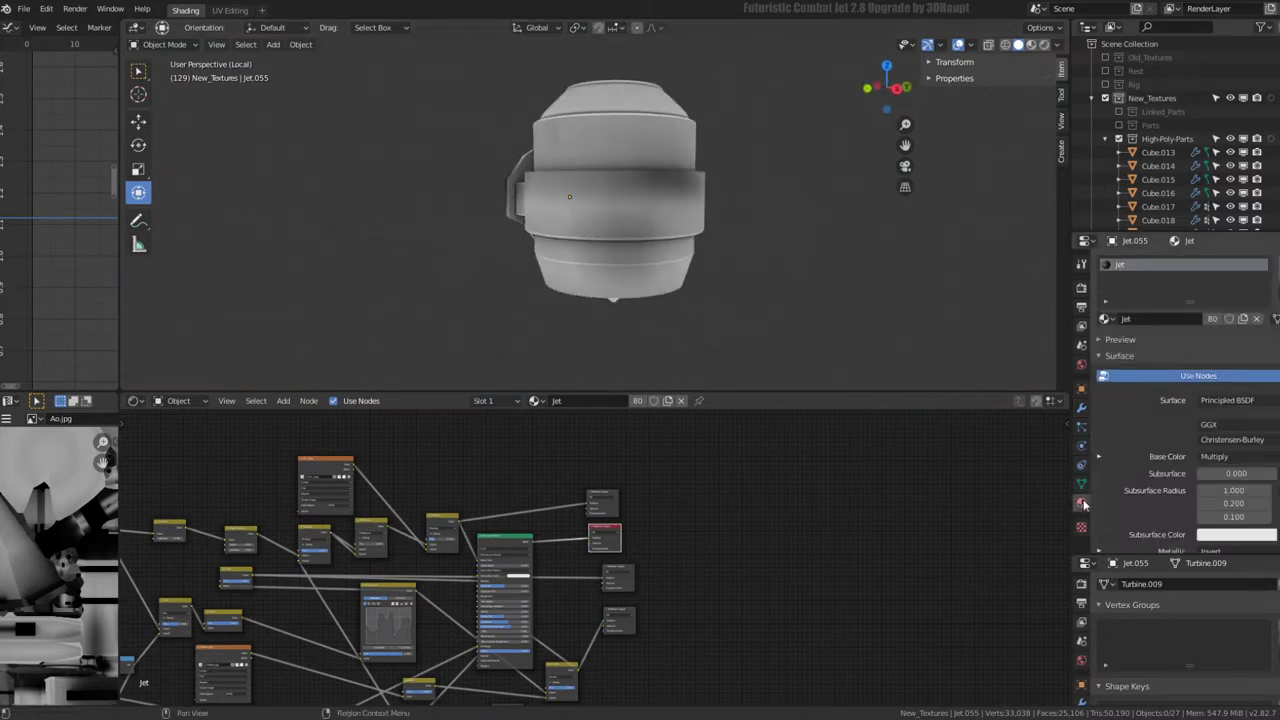
{"action": "left_click", "coordinate": [1081, 485]}
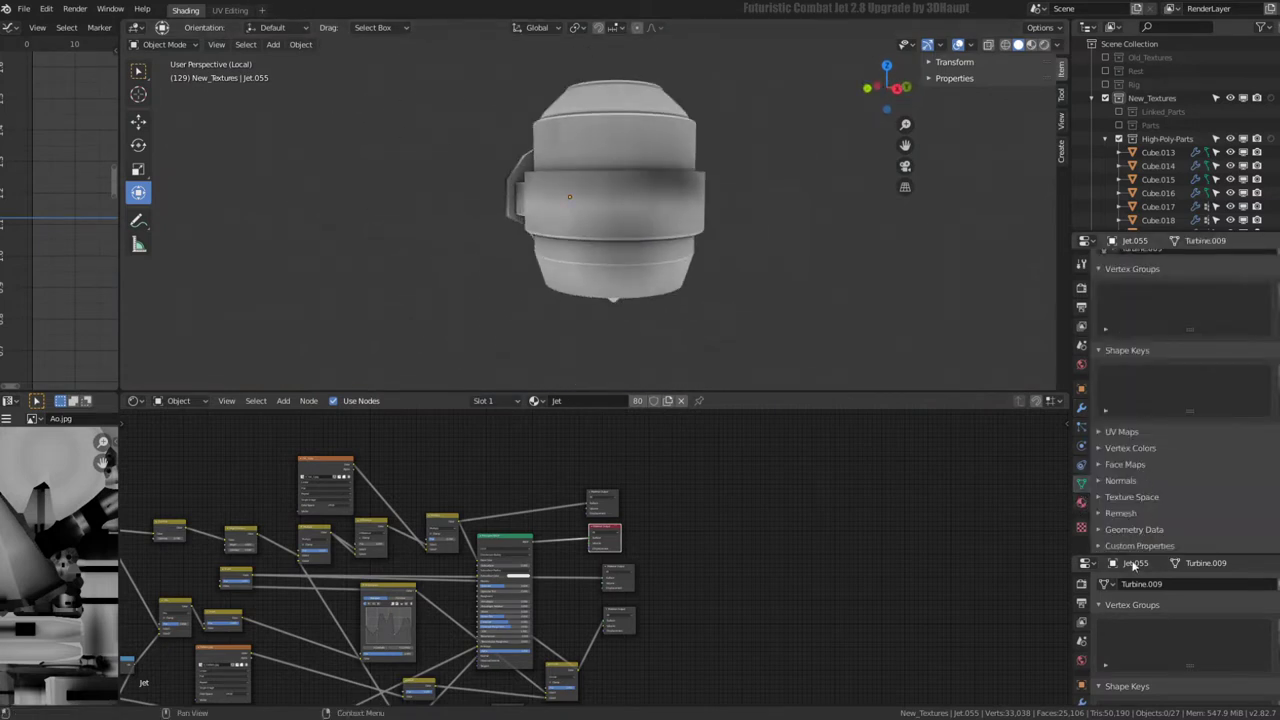
{"action": "left_click", "coordinate": [1103, 449]}
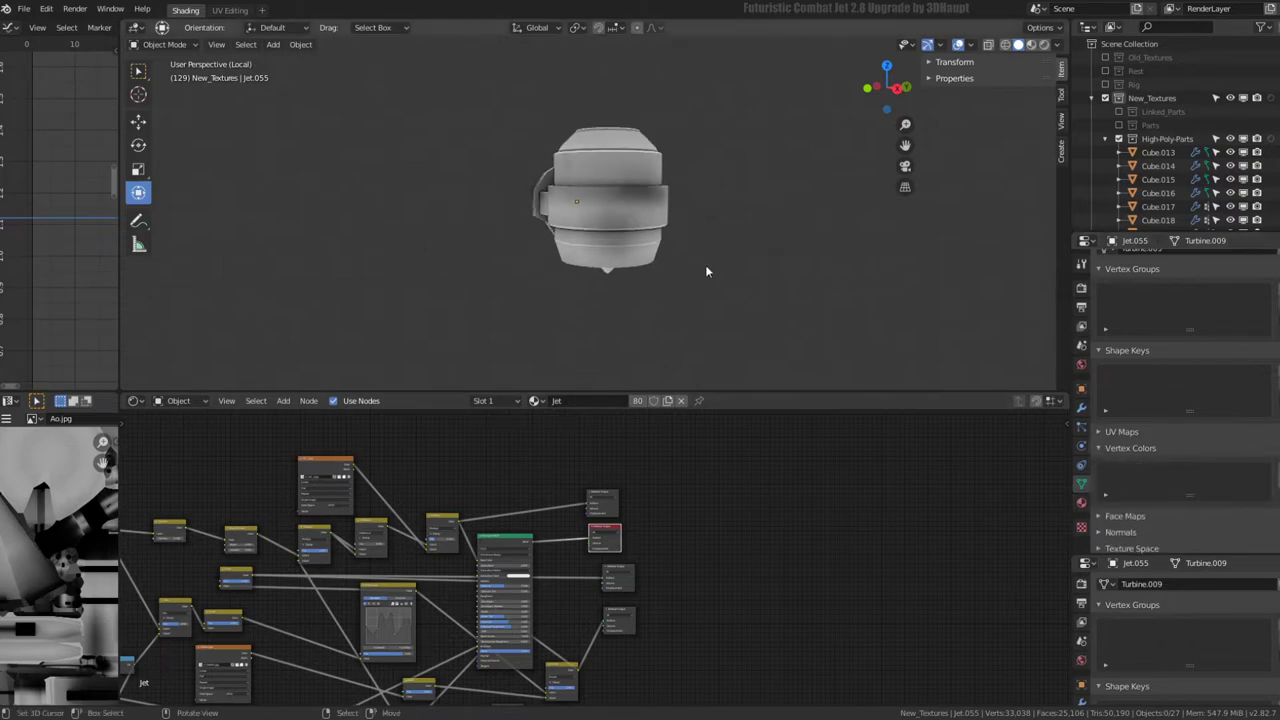
{"action": "middle_click_drag", "start_coordinate": [705, 271], "coordinate": [600, 337]}
{"action": "scroll", "coordinate": [1202, 513], "scroll_direction": "down", "scroll_amount": 2}
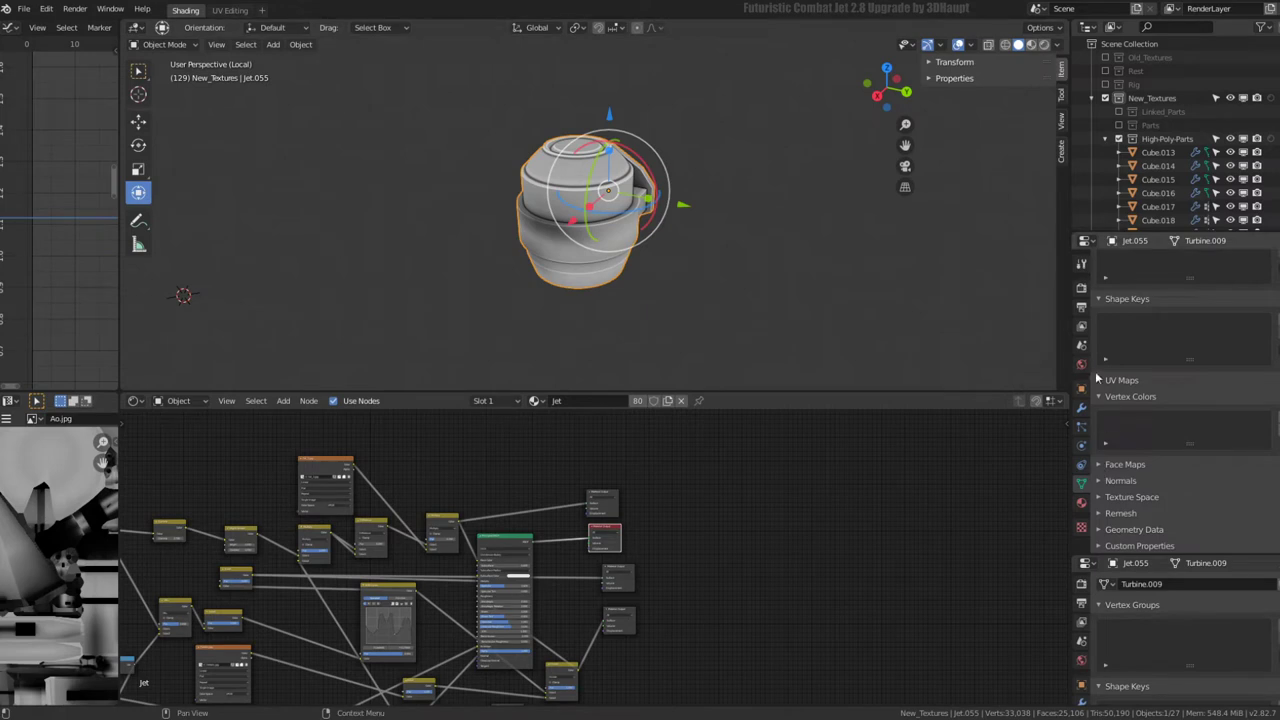
{"action": "scroll", "coordinate": [726, 292], "scroll_direction": "up", "scroll_amount": 2}
{"action": "scroll", "coordinate": [677, 250], "scroll_direction": "up", "scroll_amount": 2}
- Adjust the selected edge loop on the engine part in edit mode, then return to object mode
{"action": "scroll", "coordinate": [677, 250], "scroll_direction": "up", "scroll_amount": 1}
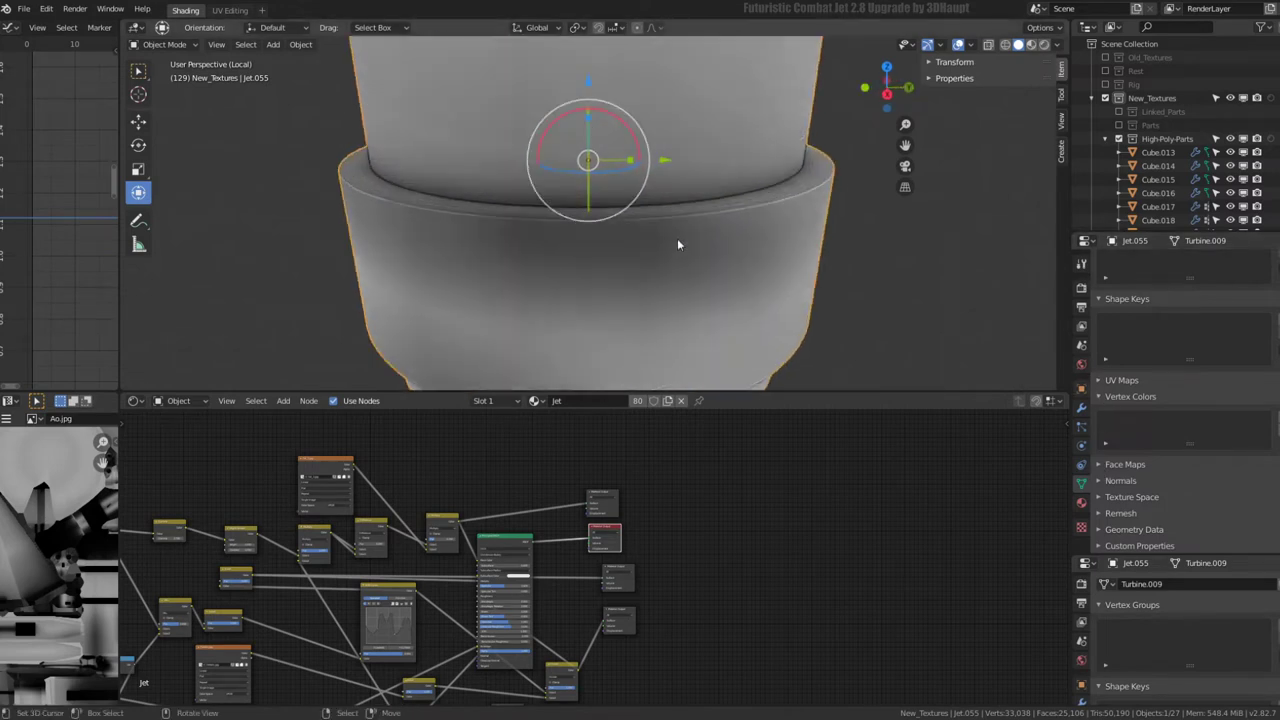
{"action": "key", "text": "Tab"}
{"action": "key", "text": "ctrl+b"}
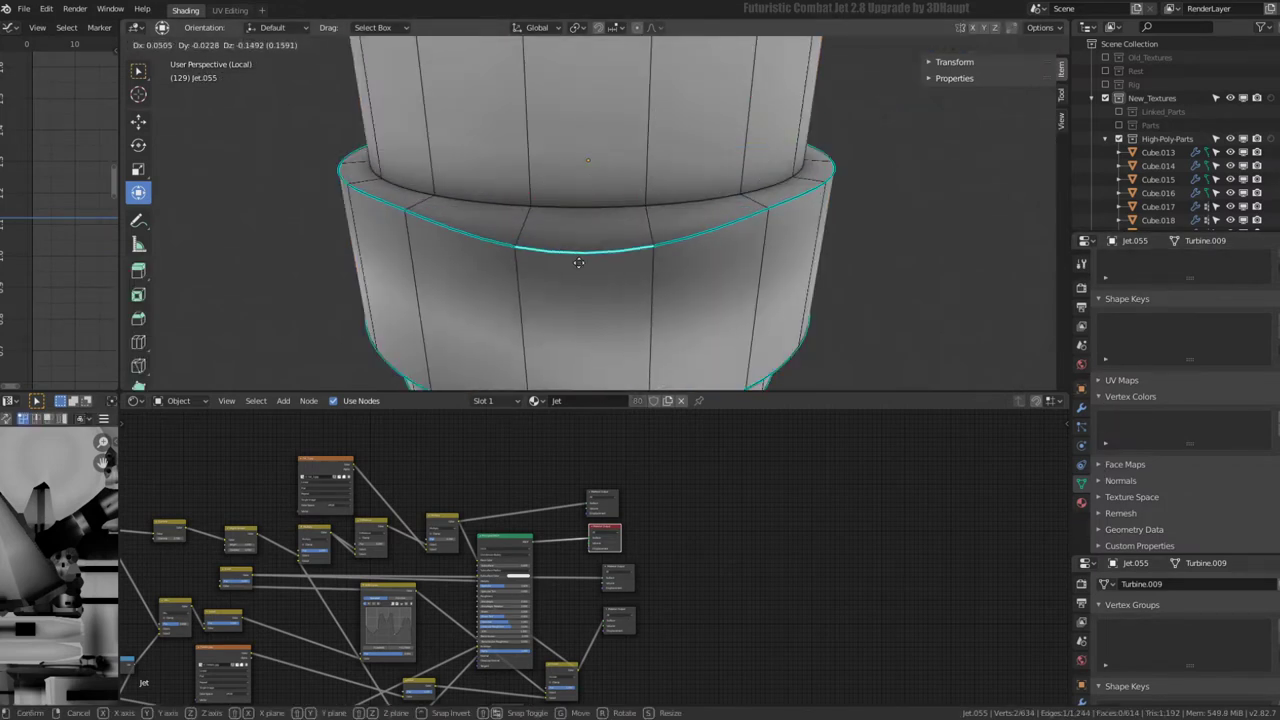
{"action": "left_click", "coordinate": [580, 221]}
{"action": "key", "text": "Tab"}
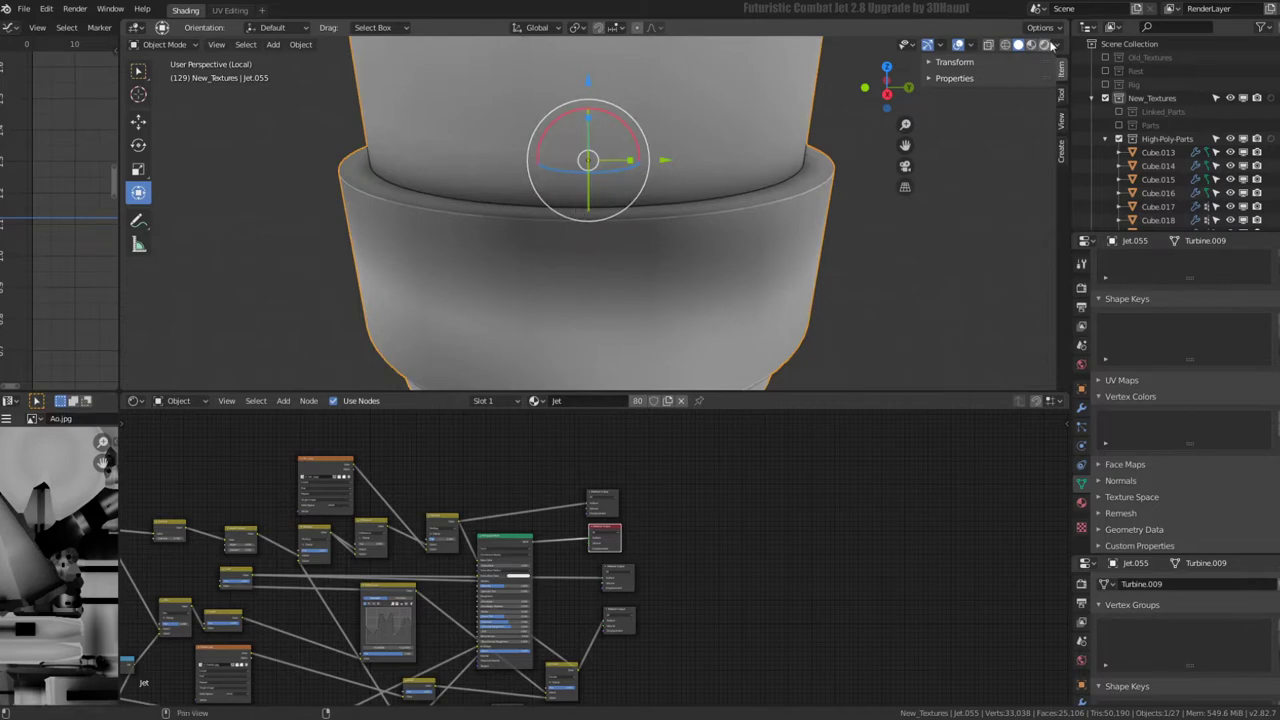
- Set solid shading to Material colour with MatCap lighting, then return to material preview
{"action": "left_click", "coordinate": [1055, 46]}
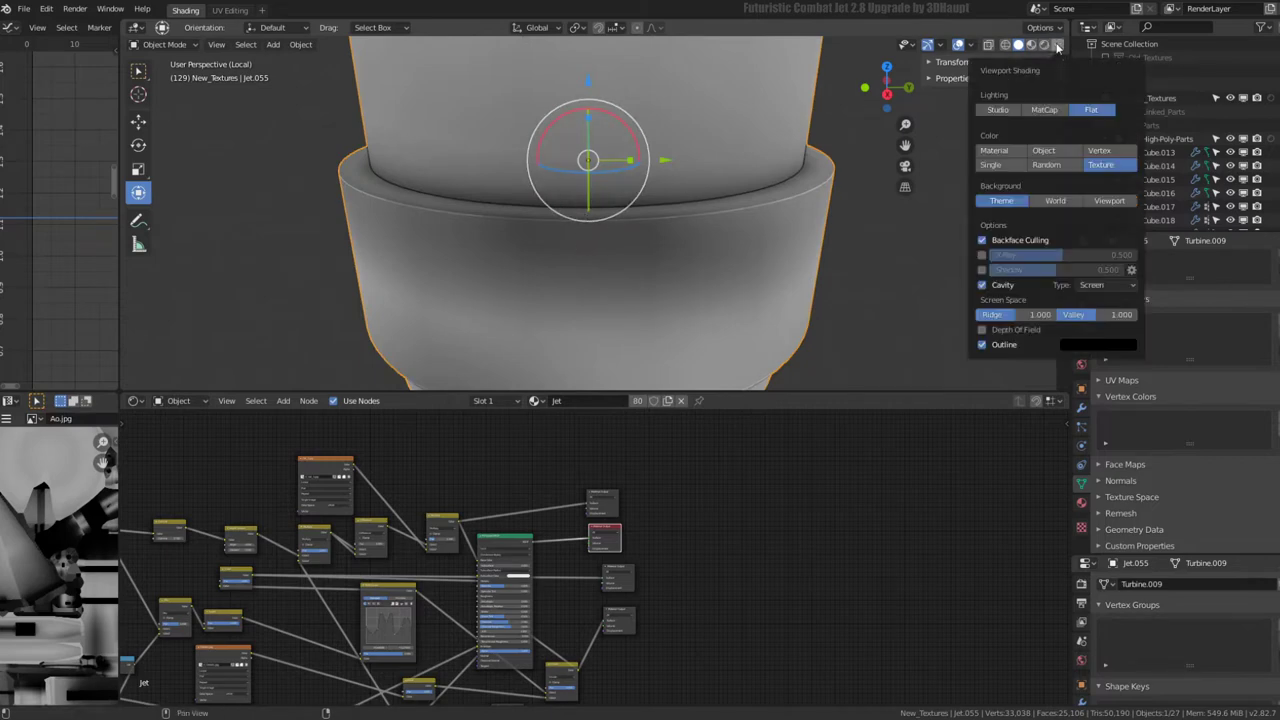
{"action": "left_click", "coordinate": [1110, 152]}
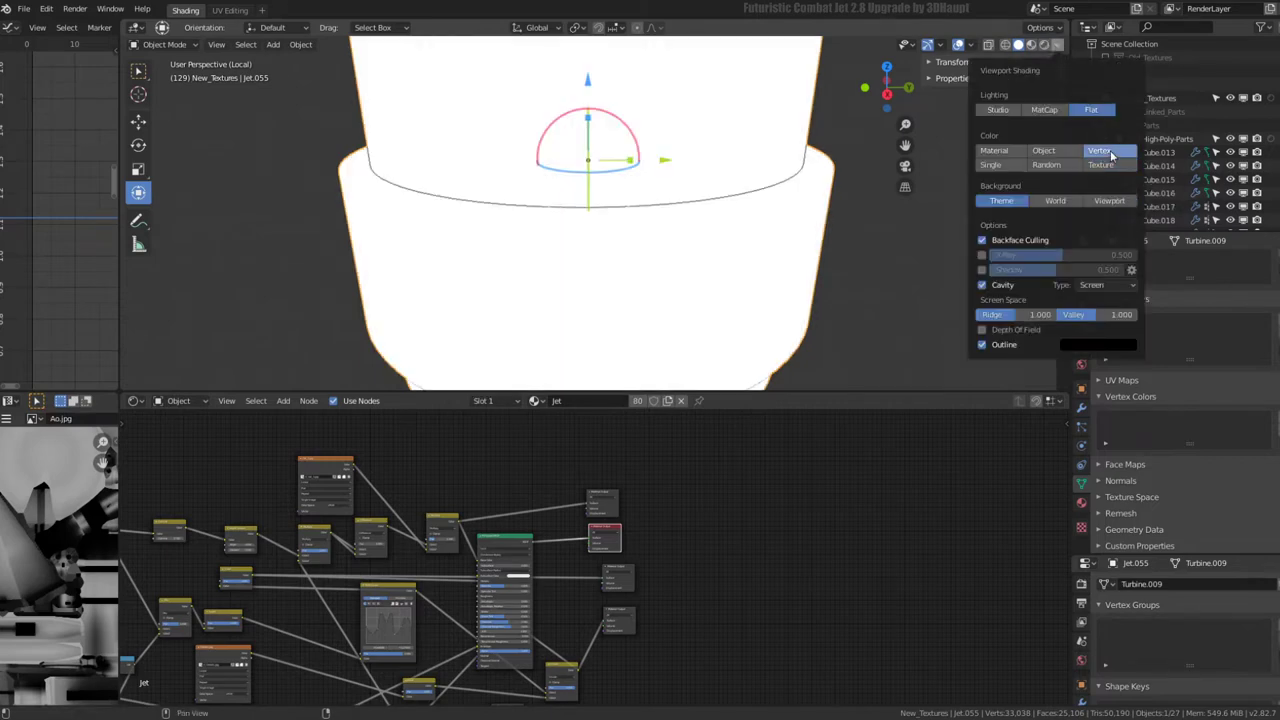
{"action": "left_click", "coordinate": [1007, 152]}
{"action": "left_click", "coordinate": [1044, 110]}
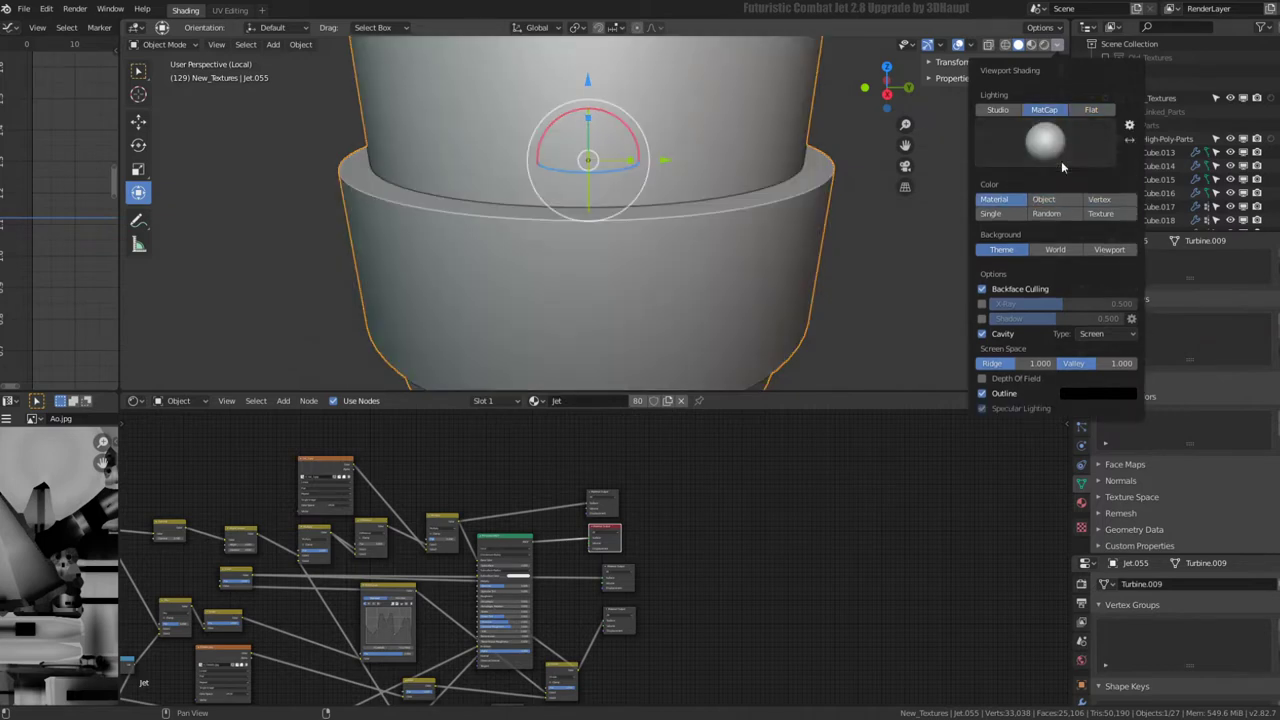
{"action": "mouse_move", "coordinate": [777, 114]}
{"action": "middle_mouse_down"}
{"action": "mouse_move", "coordinate": [487, 100]}
{"action": "mouse_move", "coordinate": [483, 39]}
{"action": "mouse_move", "coordinate": [552, 43]}
{"action": "mouse_move", "coordinate": [582, 374]}
{"action": "mouse_move", "coordinate": [668, 51]}
{"action": "mouse_move", "coordinate": [704, 189]}
{"action": "middle_mouse_up"}
{"action": "scroll", "coordinate": [704, 189], "scroll_direction": "up", "scroll_amount": 1}
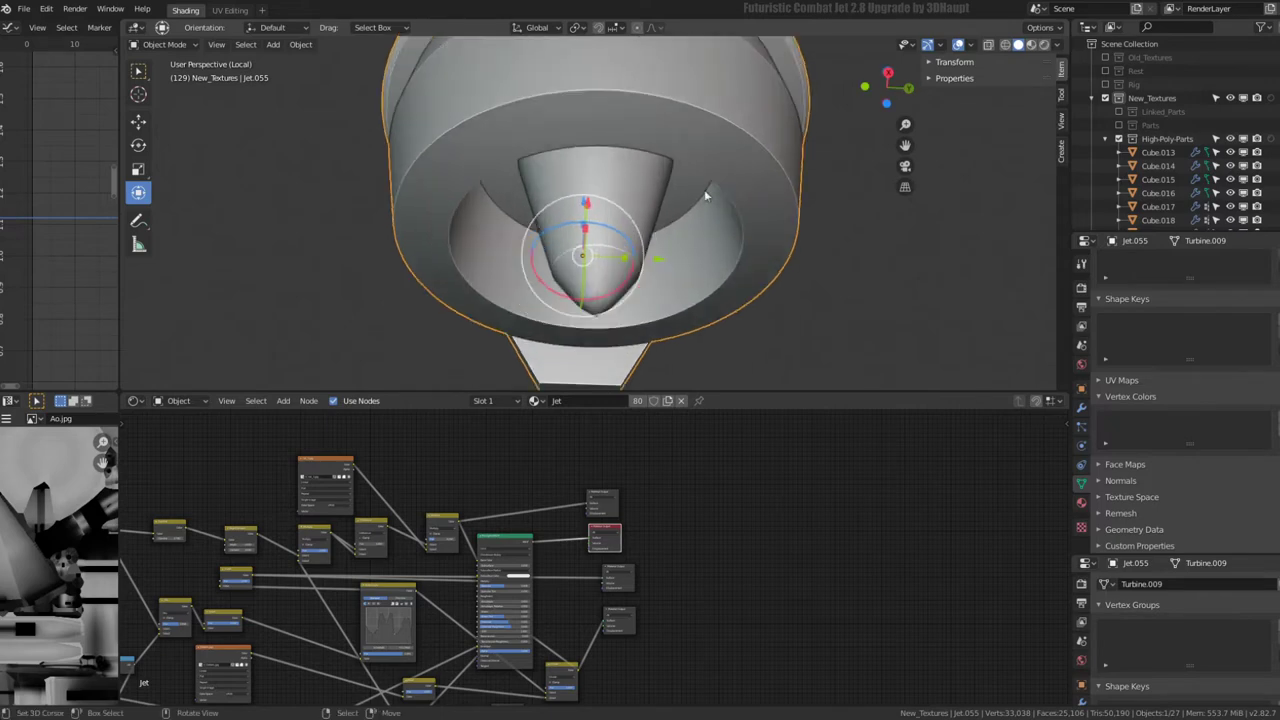
{"action": "left_click", "coordinate": [1030, 46]}
{"action": "mouse_move", "coordinate": [780, 130]}
{"action": "middle_mouse_down"}
{"action": "mouse_move", "coordinate": [765, 146]}
{"action": "mouse_move", "coordinate": [808, 182]}
{"action": "middle_mouse_up"}
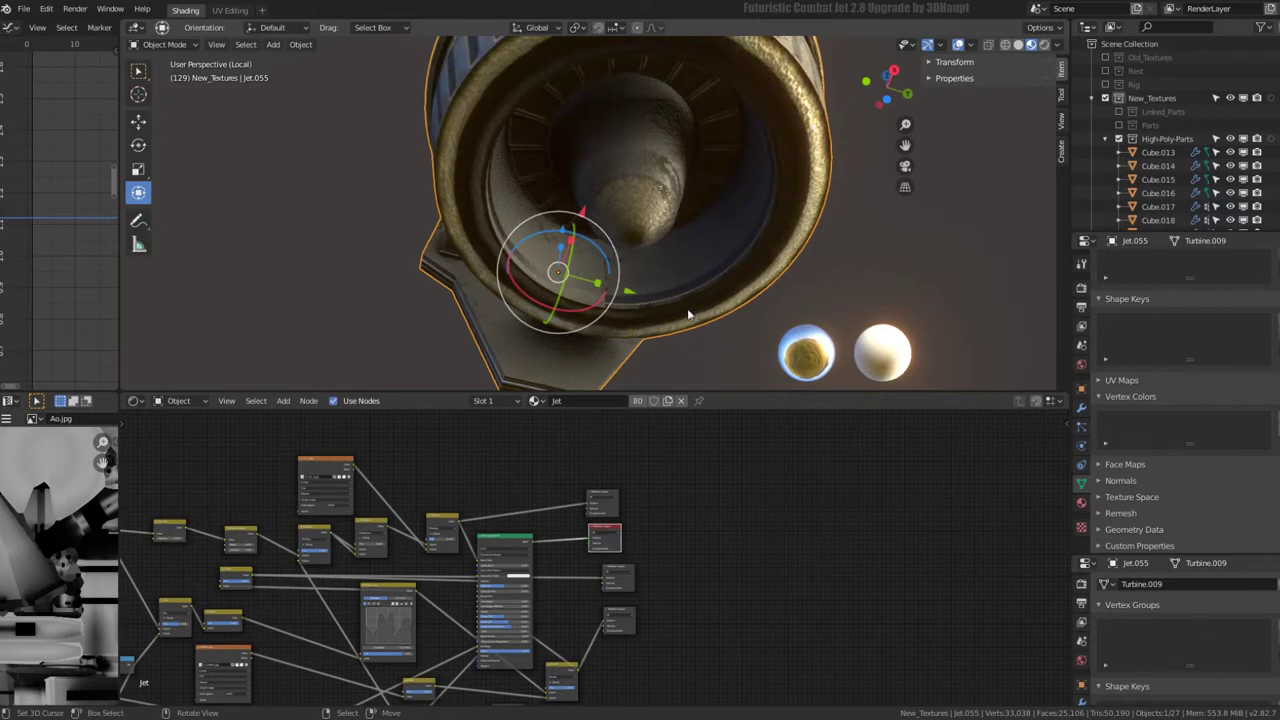
- Subdivide the lower band's edge ring and slide the new loop upward
{"action": "mouse_move", "coordinate": [677, 141]}
{"action": "middle_mouse_down"}
{"action": "mouse_move", "coordinate": [643, 174]}
{"action": "mouse_move", "coordinate": [623, 240]}
{"action": "mouse_move", "coordinate": [545, 254]}
{"action": "mouse_move", "coordinate": [843, 210]}
{"action": "mouse_move", "coordinate": [777, 232]}
{"action": "mouse_move", "coordinate": [713, 225]}
{"action": "middle_mouse_up"}
{"action": "key", "text": "Tab"}
{"action": "left_click", "coordinate": [643, 228], "text": "ctrl+alt"}
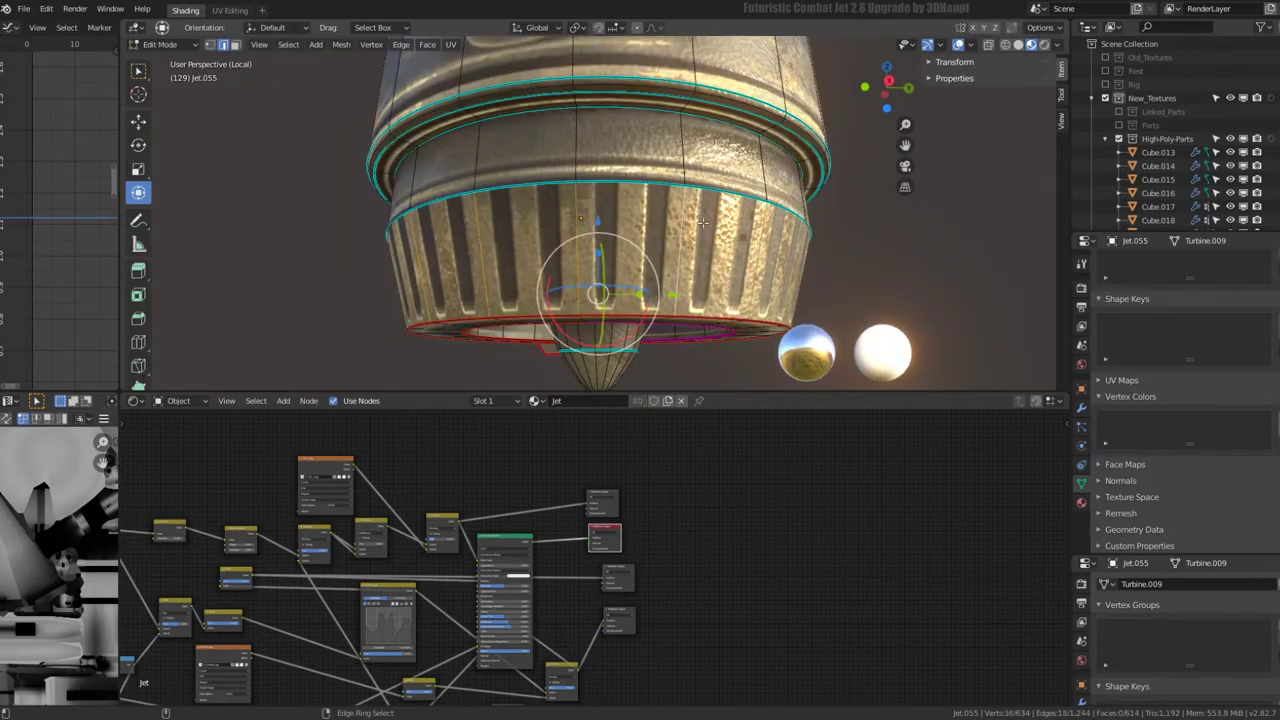
{"action": "key", "text": "q"}
{"action": "left_click", "coordinate": [833, 192]}
{"action": "left_click", "coordinate": [796, 218], "text": "alt"}
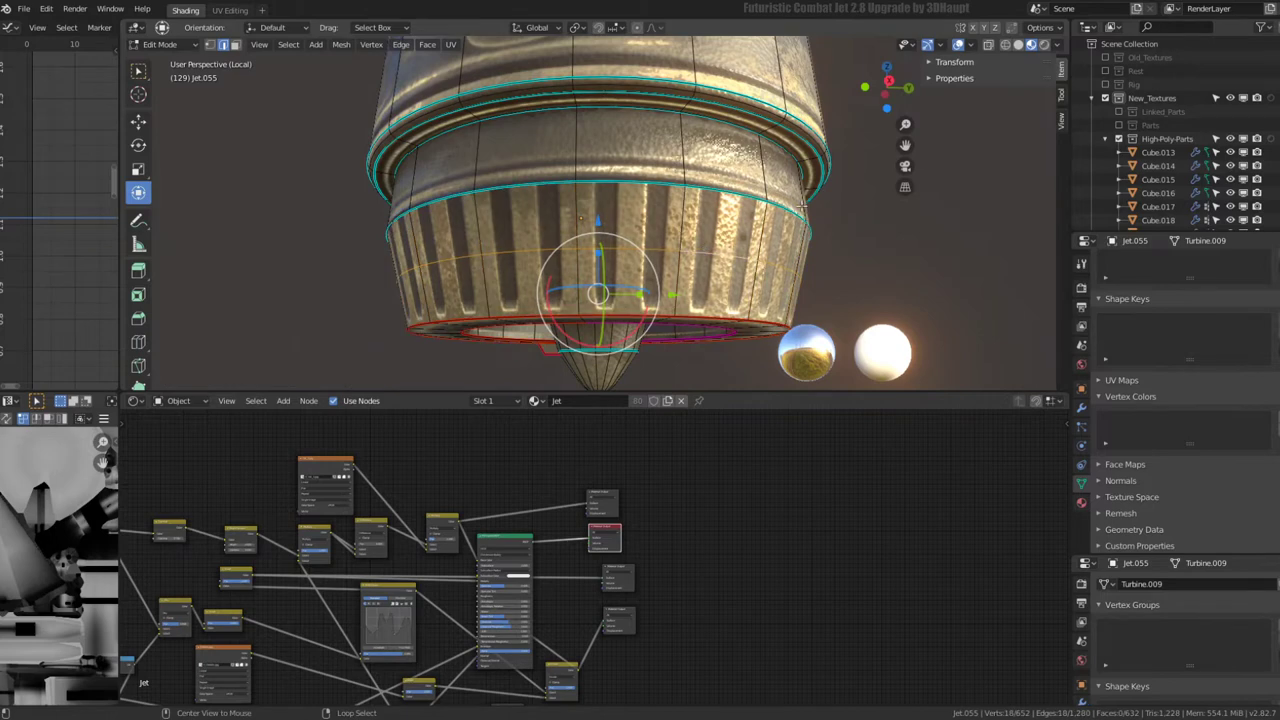
{"action": "key", "text": "g"}
{"action": "key", "text": "g"}
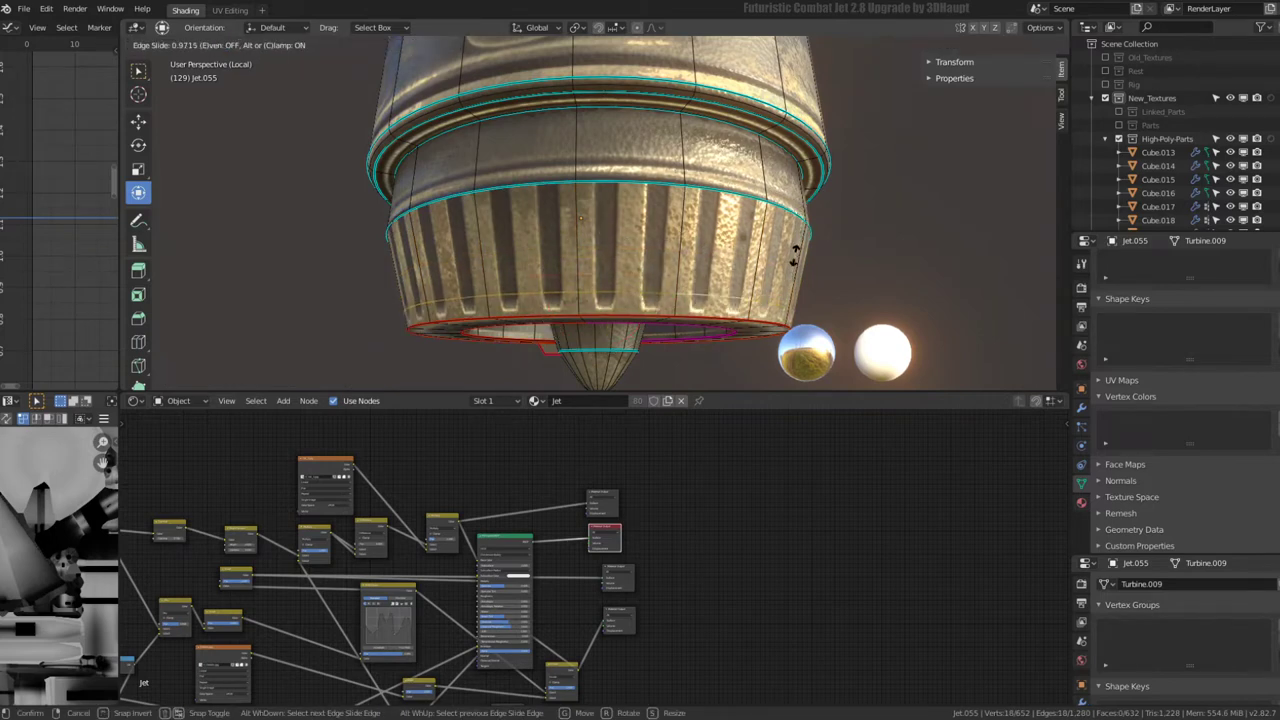
{"action": "left_click", "coordinate": [795, 250]}
{"action": "key", "text": "ctrl+z"}
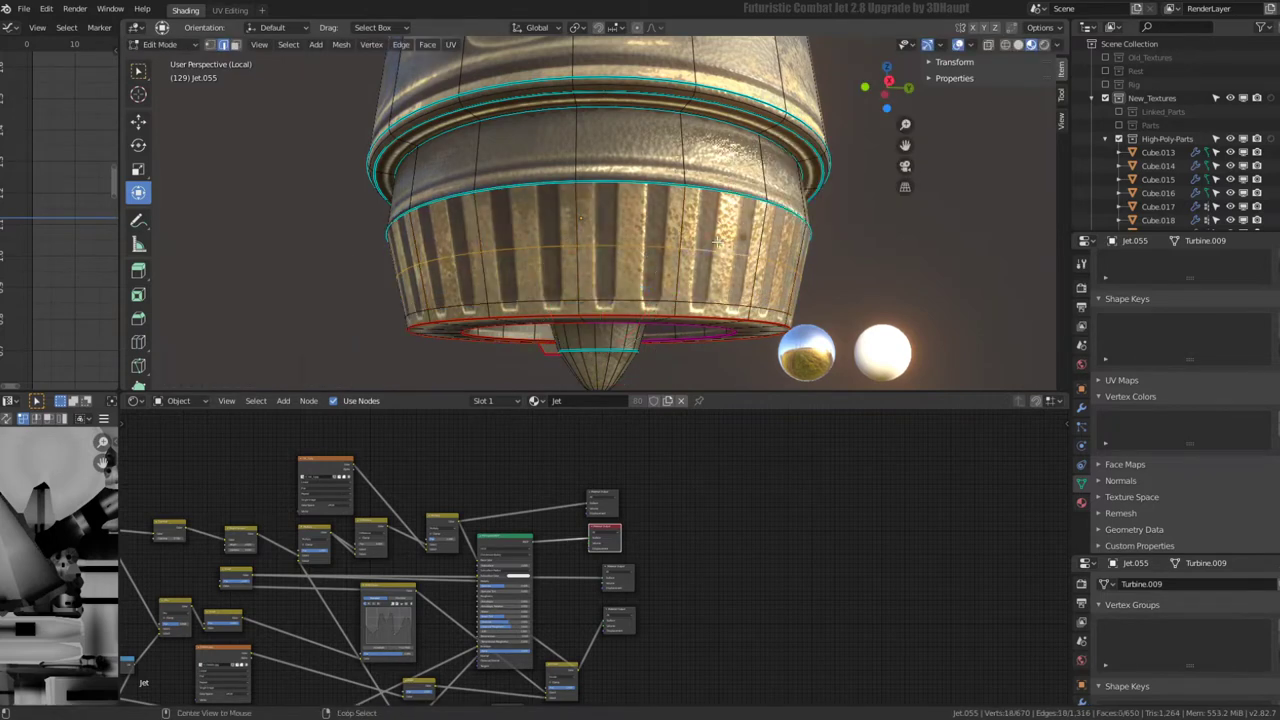
{"action": "key", "text": "g"}
{"action": "key", "text": "g"}
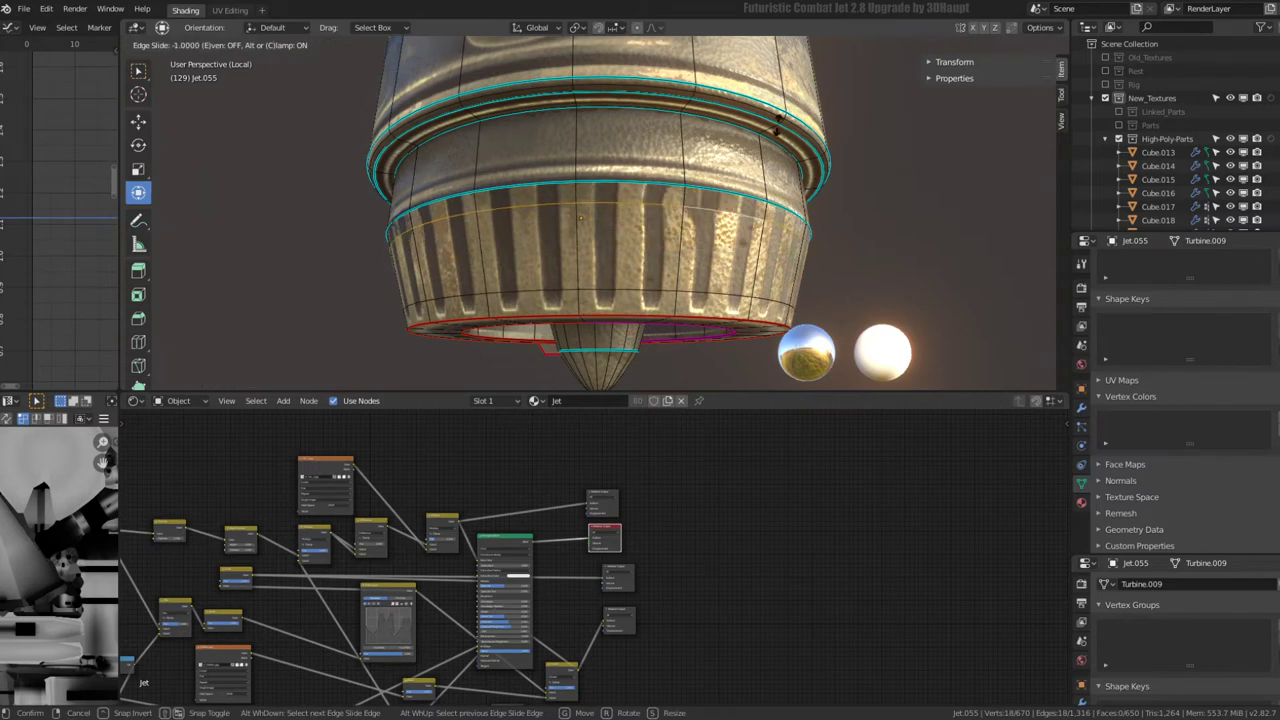
{"action": "left_click", "coordinate": [685, 225]}
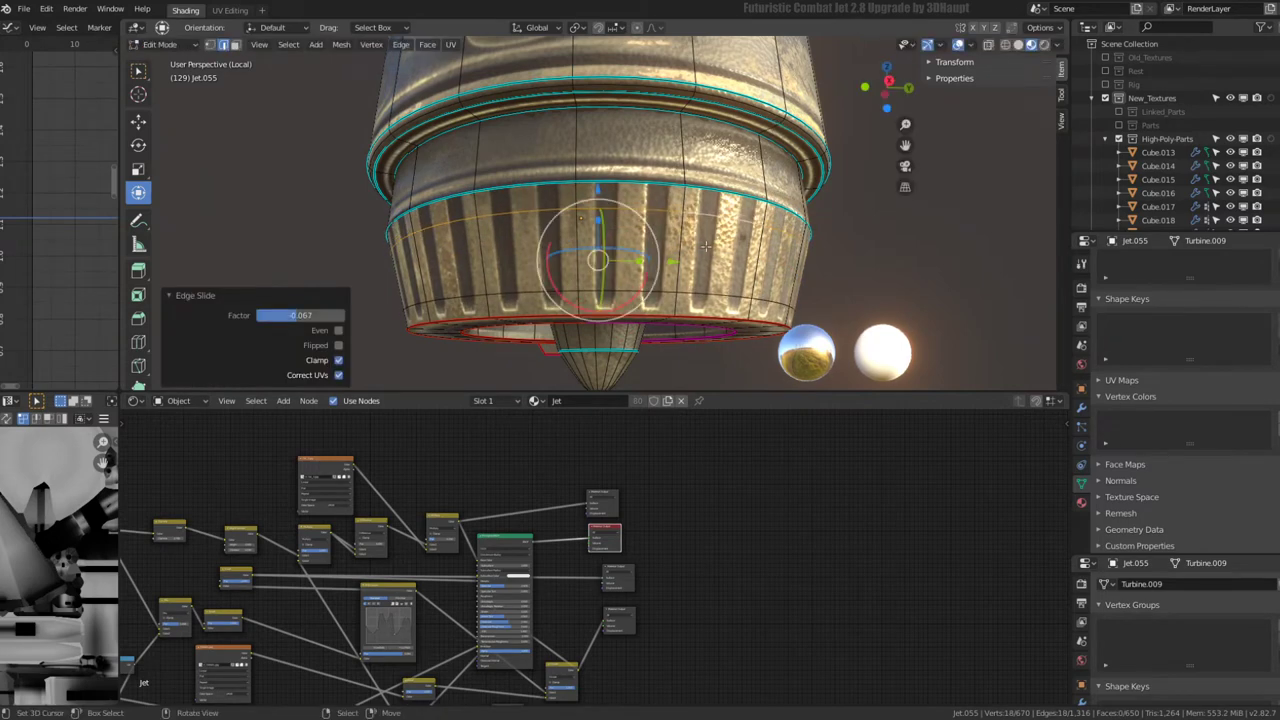
- Try subdividing the upper band's edge ring, then undo it
{"action": "left_click", "coordinate": [692, 157], "text": "ctrl+alt"}
{"action": "right_click", "coordinate": [787, 157]}
{"action": "left_click", "coordinate": [787, 157]}
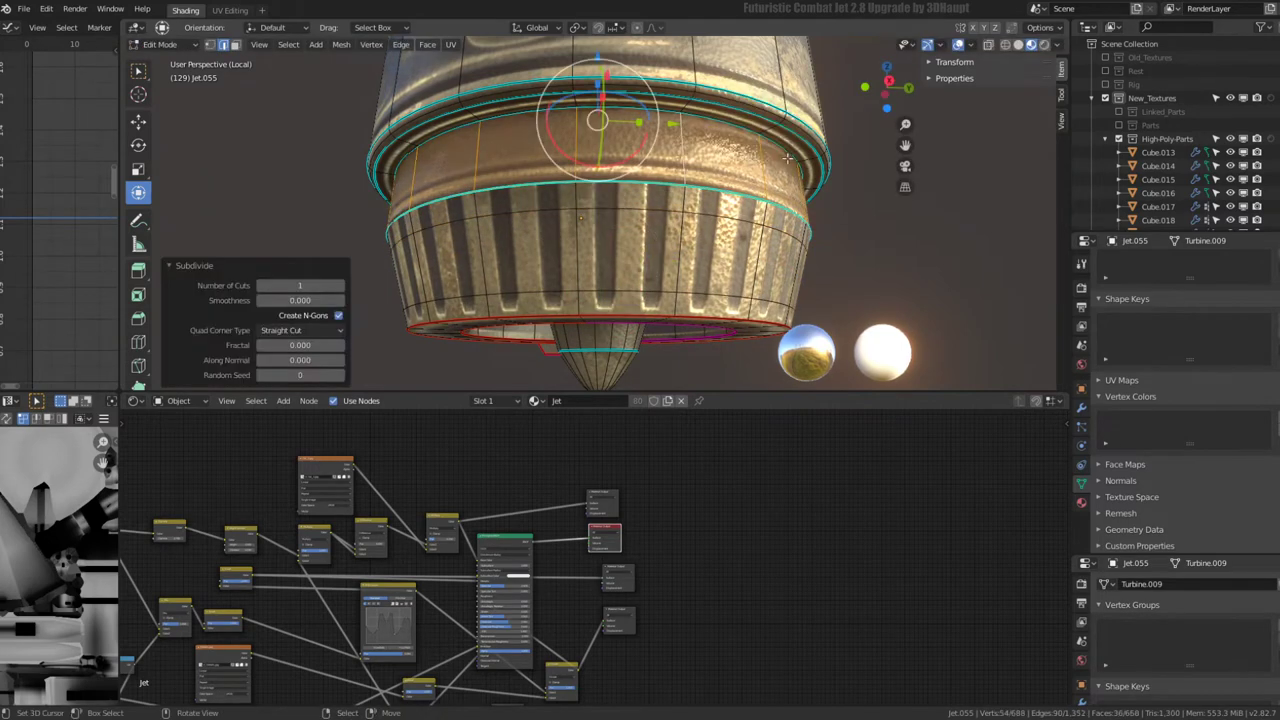
{"action": "middle_click", "coordinate": [686, 165], "text": "alt"}
{"action": "scroll", "coordinate": [690, 165], "scroll_direction": "up", "scroll_amount": 3}
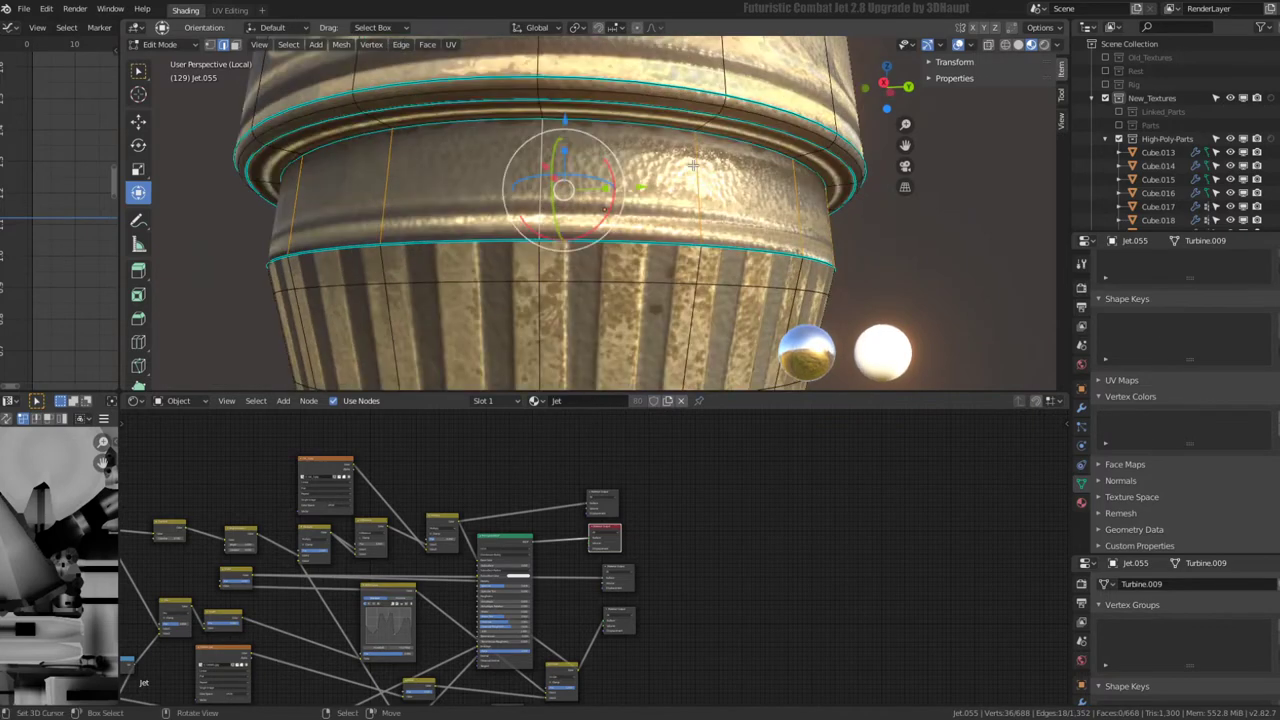
{"action": "key", "text": "ctrl+z"}
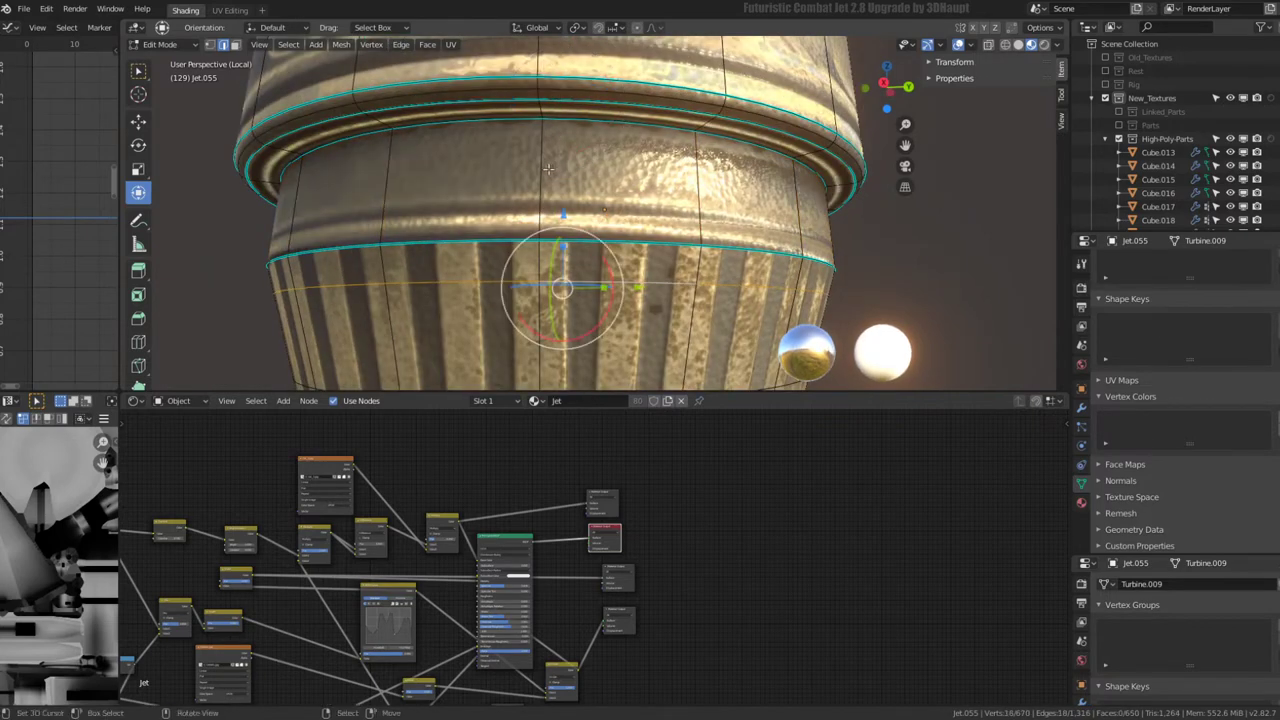
{"action": "scroll", "coordinate": [551, 169], "scroll_direction": "down", "scroll_amount": 5}
{"action": "middle_click_drag", "start_coordinate": [551, 169], "coordinate": [660, 172]}
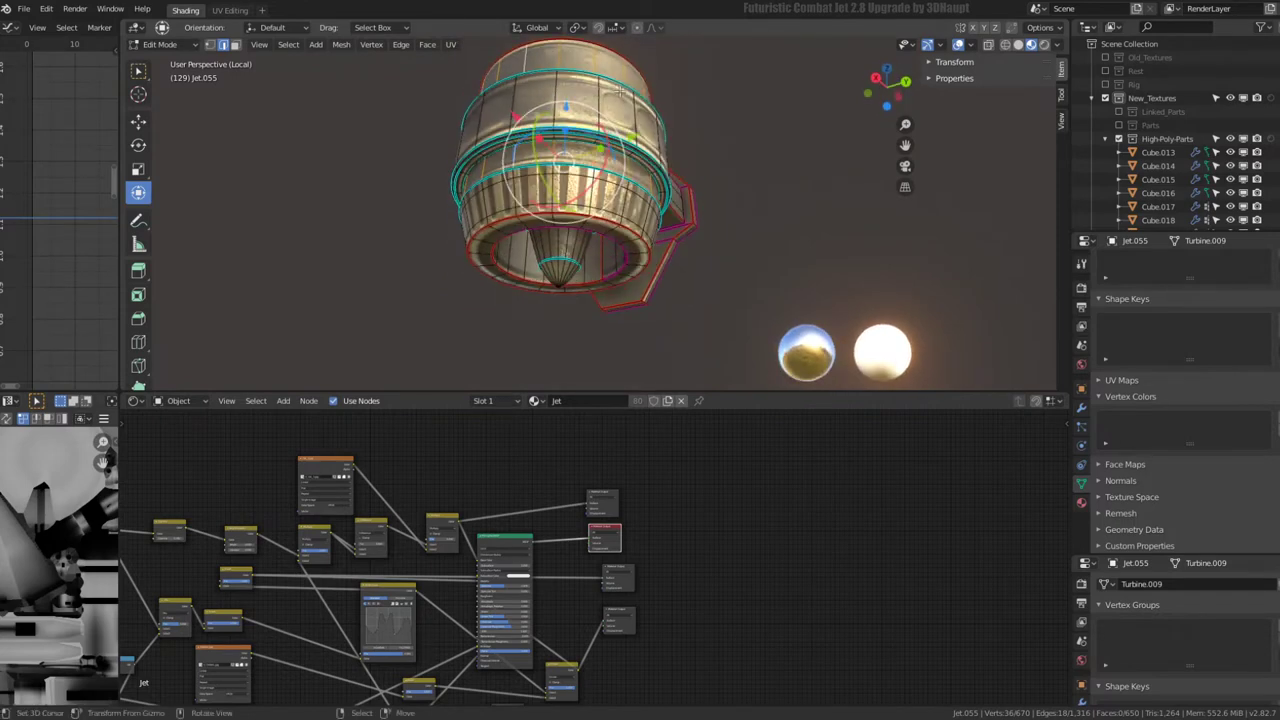
{"action": "scroll", "coordinate": [660, 172], "scroll_direction": "up", "scroll_amount": 3}
- Subdivide the selected band from Quick Favorites, retrying and undoing until one new loop remains
{"action": "key", "text": "q"}
{"action": "left_click", "coordinate": [675, 188]}
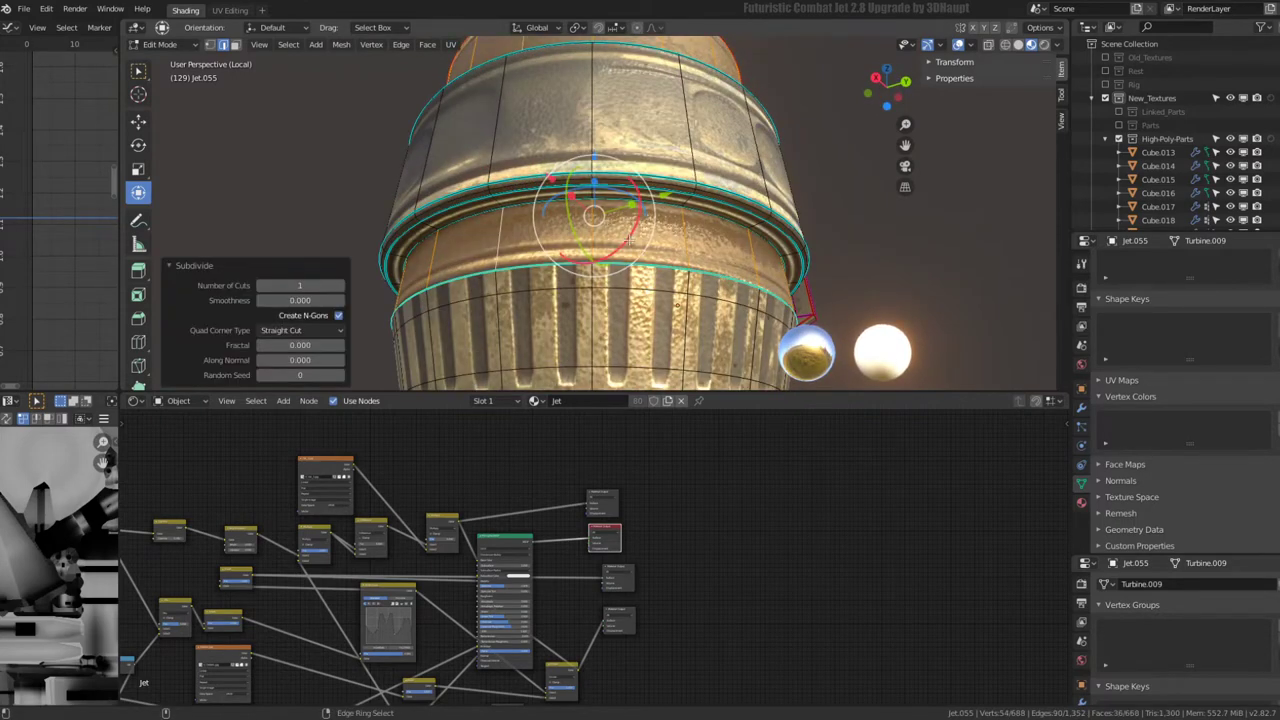
{"action": "key", "text": "ctrl+z"}
{"action": "key", "text": "q"}
{"action": "left_click", "coordinate": [749, 188]}
{"action": "key", "text": "ctrl+z"}
{"action": "key", "text": "q"}
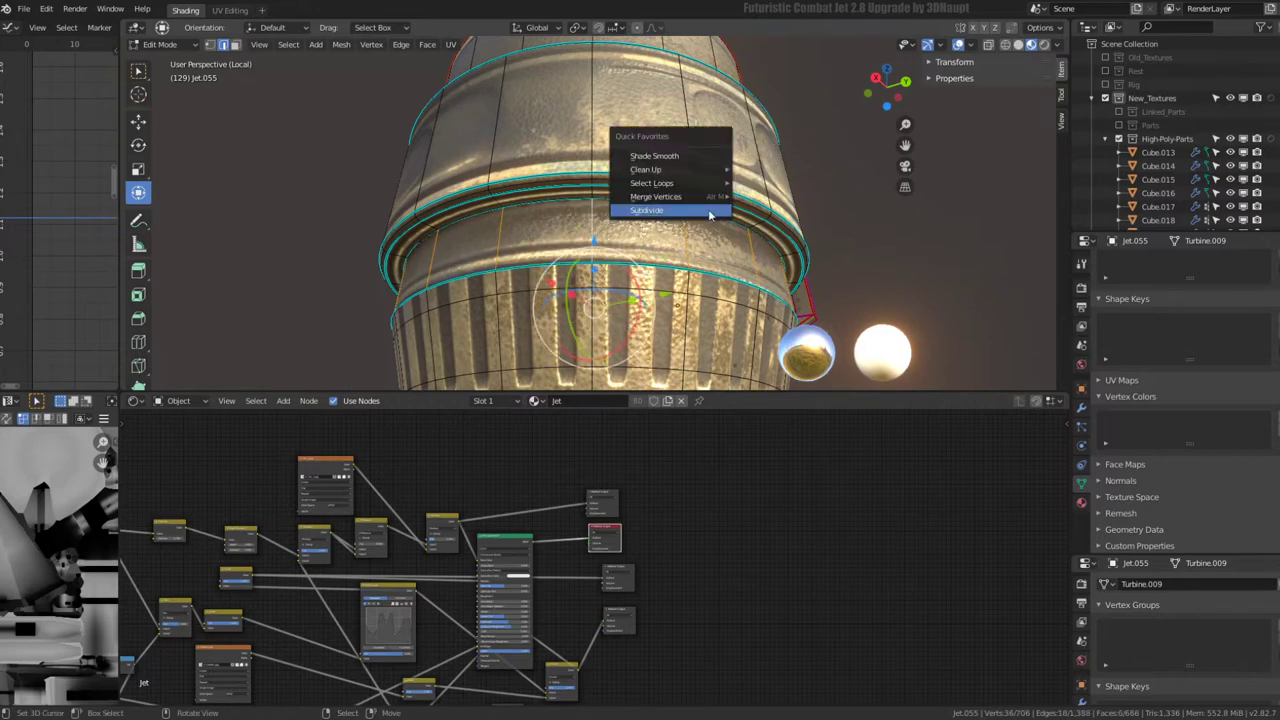
{"action": "left_click", "coordinate": [712, 214]}
{"action": "key", "text": "ctrl+z"}
{"action": "key", "text": "g"}
{"action": "key", "text": "g"}
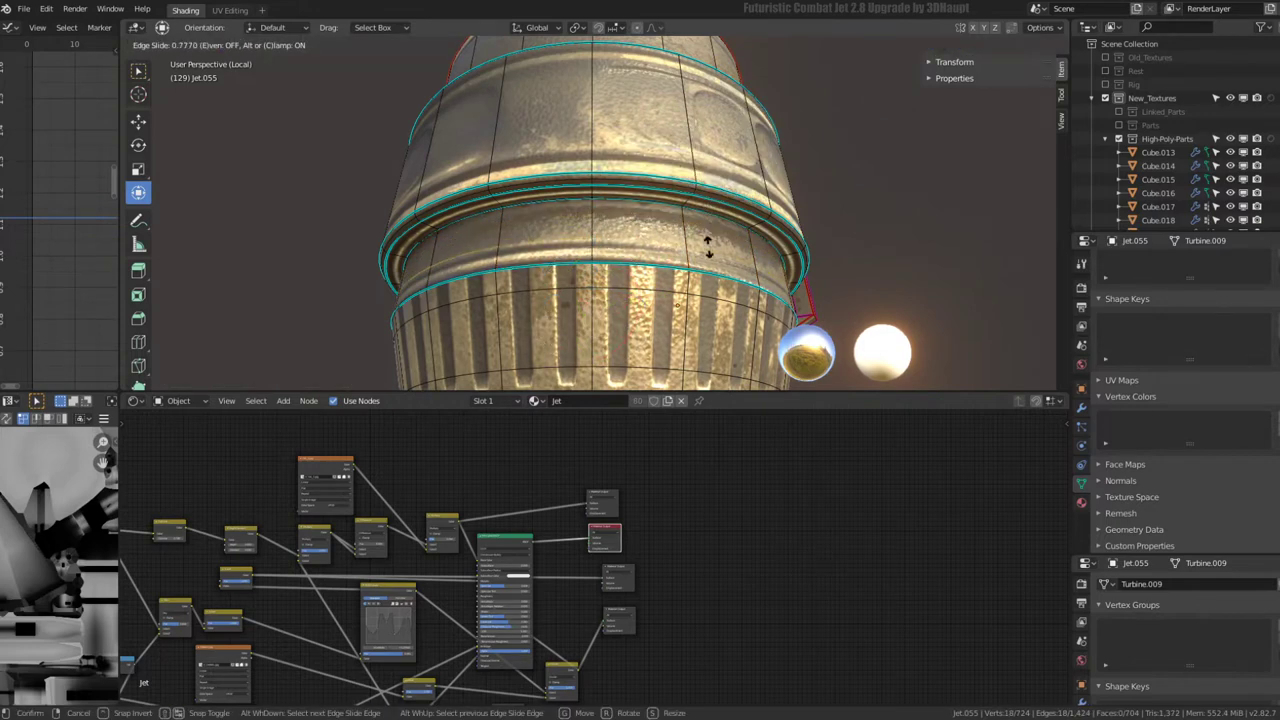
{"action": "left_click", "coordinate": [708, 230]}
{"action": "key", "text": "ctrl+z"}
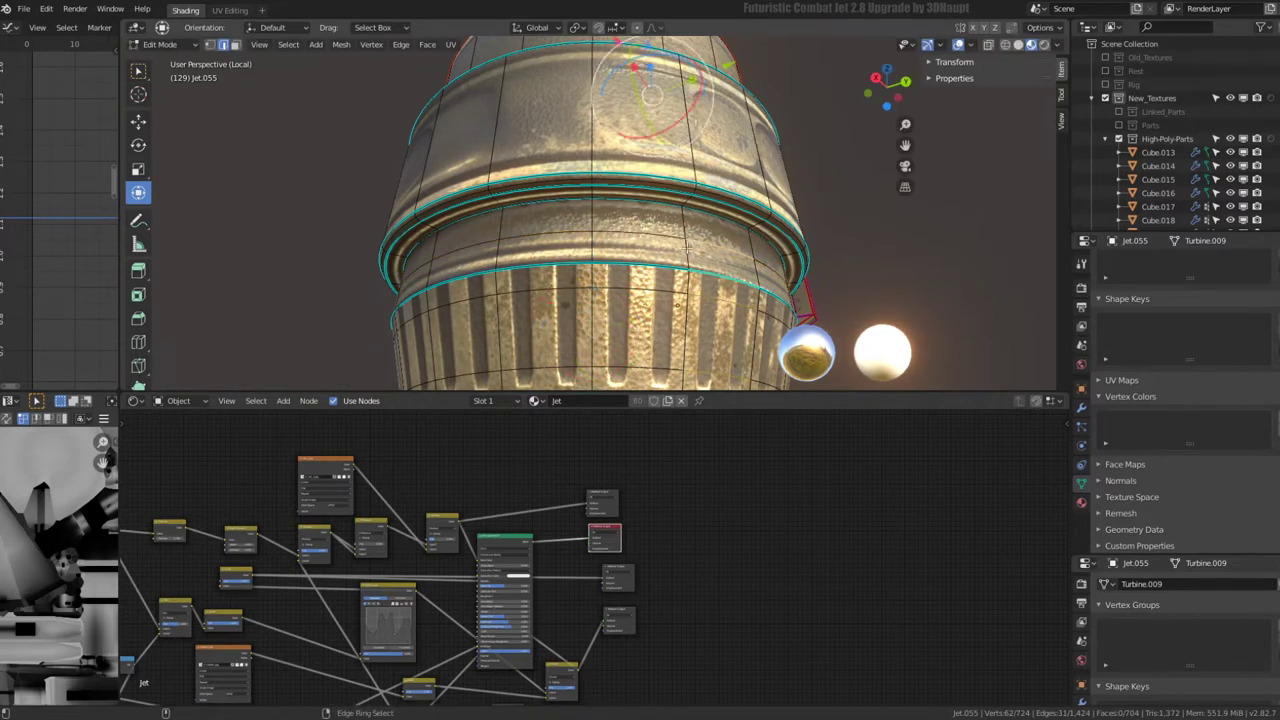
{"action": "key", "text": "q"}
{"action": "left_click", "coordinate": [745, 208]}
- Subdivide the ribbed ring band and shrink the new loop slightly inward with Alt+S
{"action": "middle_click_drag", "start_coordinate": [745, 208], "coordinate": [707, 240]}
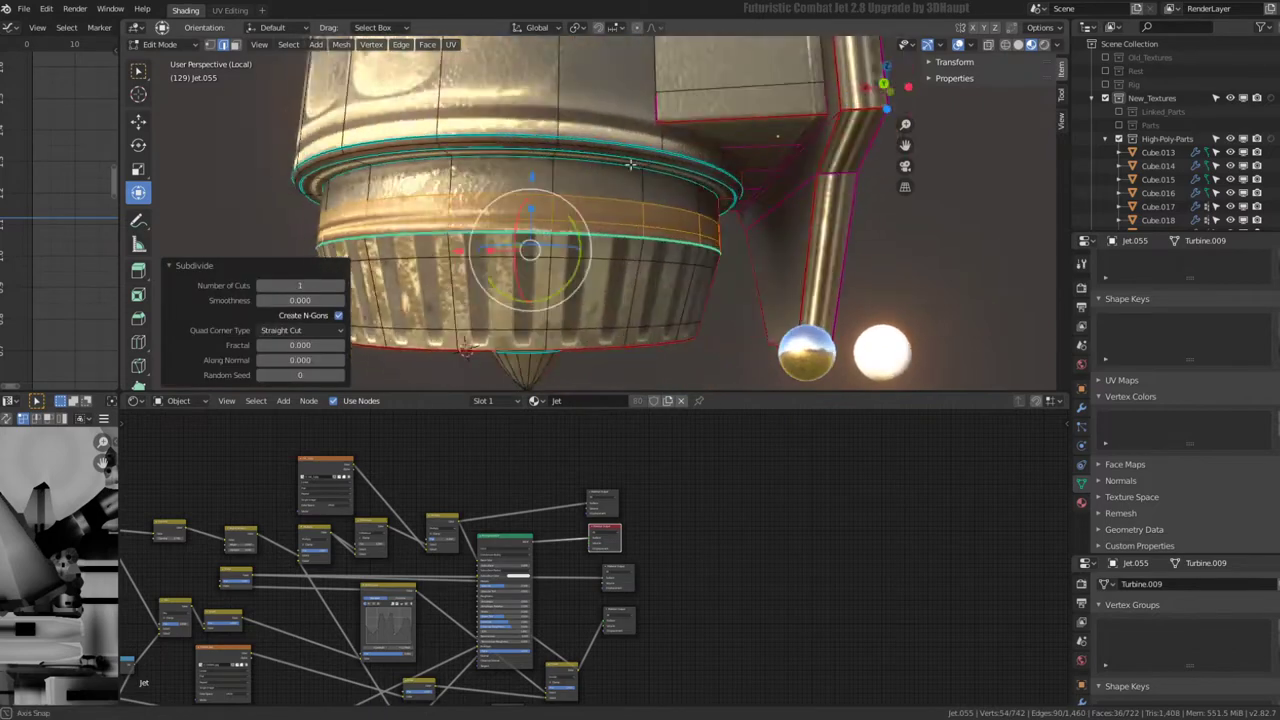
{"action": "scroll", "coordinate": [707, 240], "scroll_direction": "up", "scroll_amount": 3}
{"action": "left_click", "coordinate": [707, 240], "text": "ctrl+alt"}
{"action": "key", "text": "q"}
{"action": "left_click", "coordinate": [709, 234]}
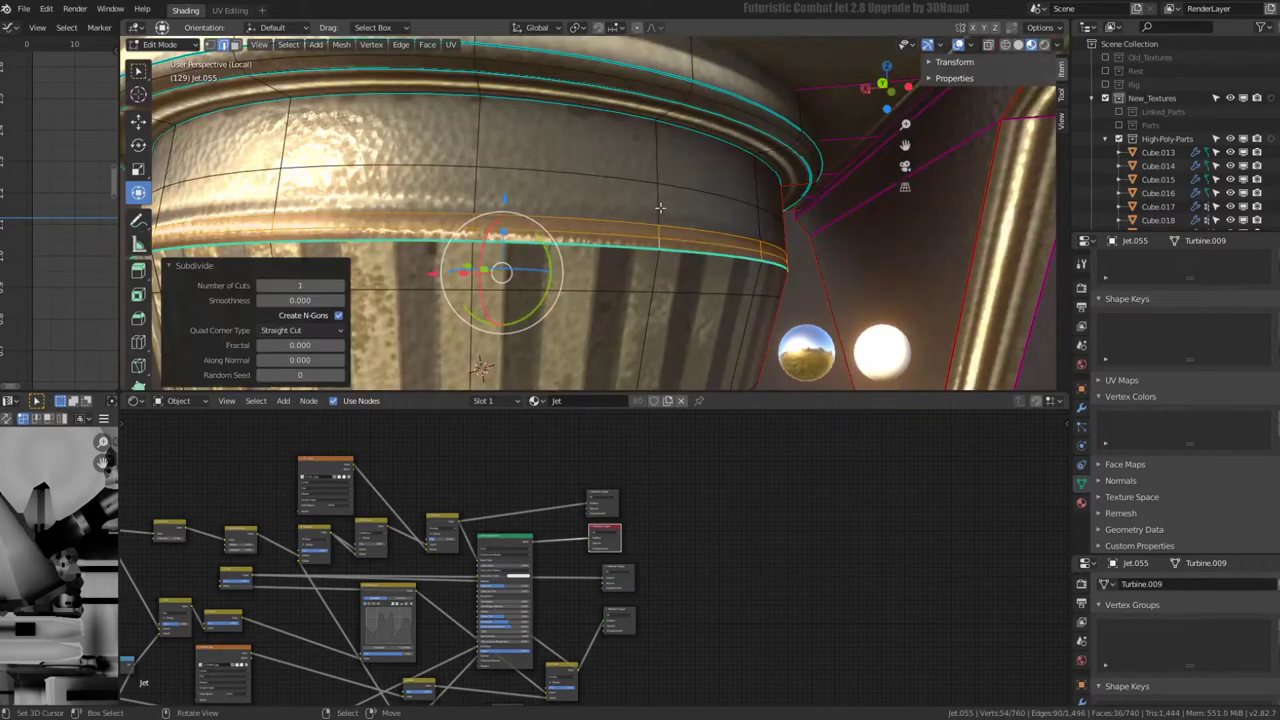
{"action": "key", "text": "ctrl+z"}
{"action": "key", "text": "q"}
{"action": "left_click", "coordinate": [704, 226]}
{"action": "left_click", "coordinate": [694, 229], "text": "alt"}
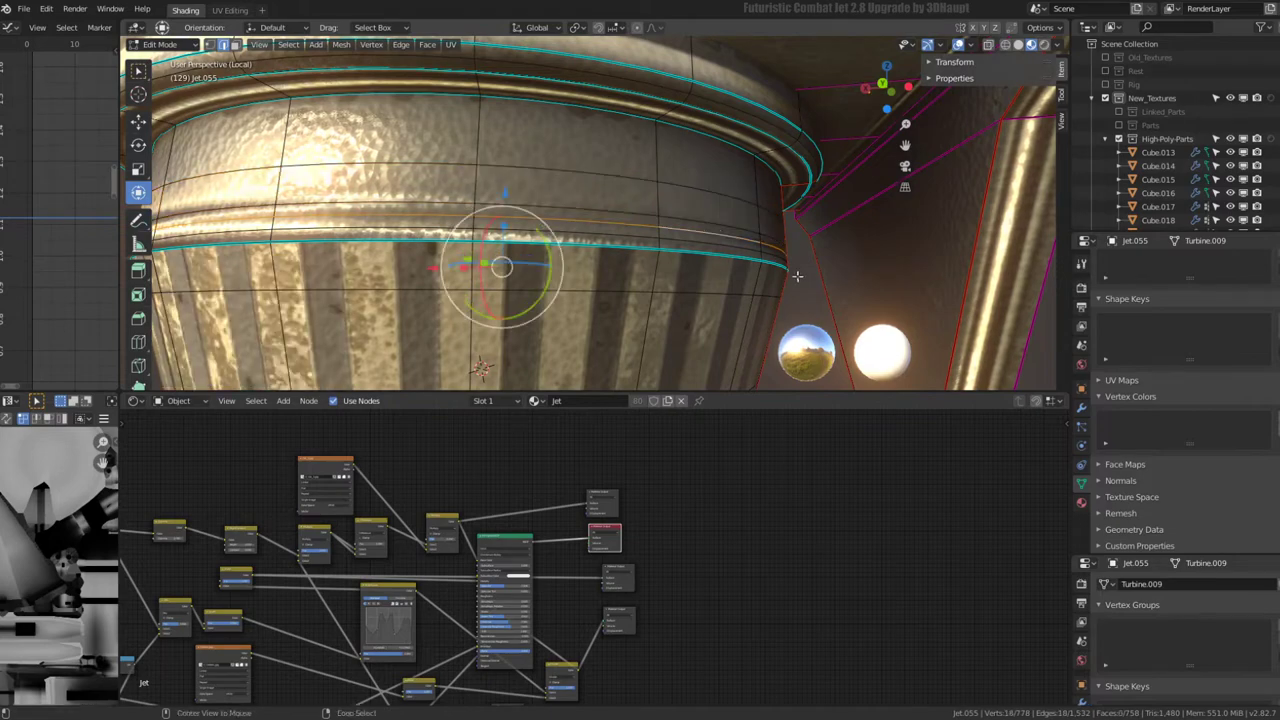
{"action": "key", "text": "alt+s"}
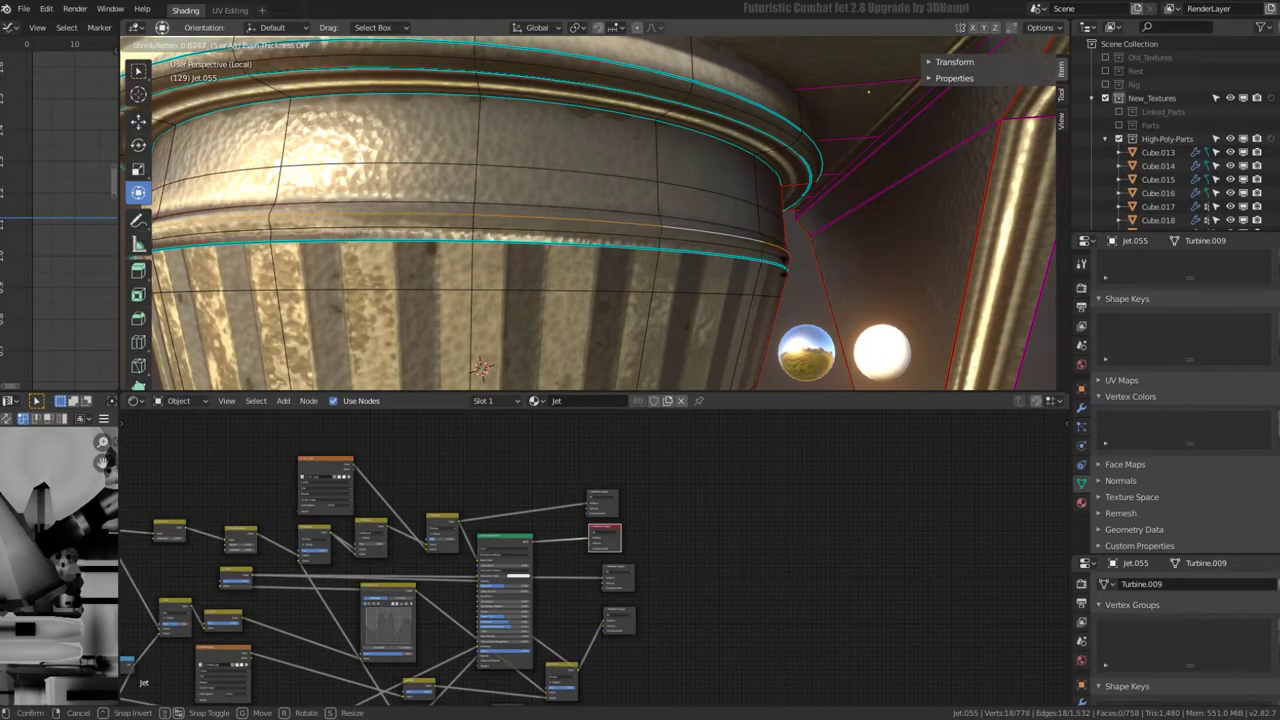
{"action": "left_click", "coordinate": [815, 303]}
{"action": "key", "text": "Tab"}
- Subdivide the selected band below the dome in edit mode
{"action": "scroll", "coordinate": [640, 216], "scroll_direction": "down", "scroll_amount": 5}
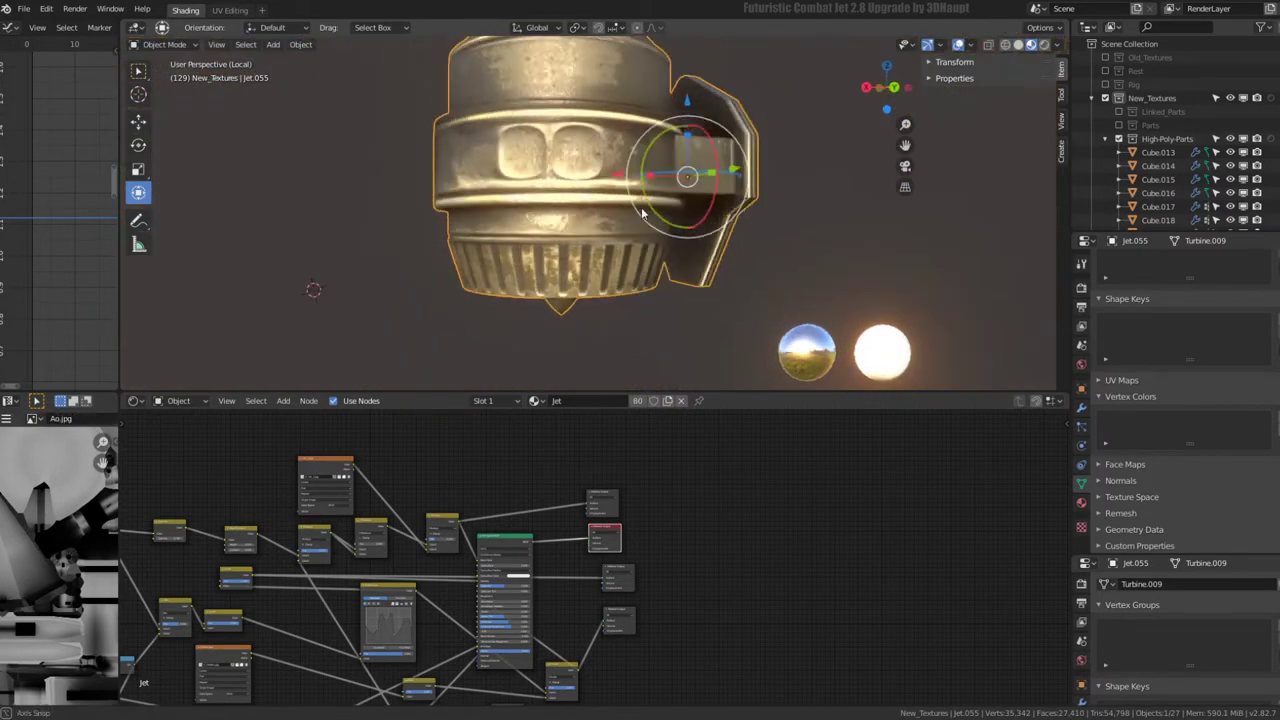
{"action": "mouse_move", "coordinate": [640, 216]}
{"action": "middle_mouse_down"}
{"action": "mouse_move", "coordinate": [655, 225]}
{"action": "mouse_move", "coordinate": [668, 190]}
{"action": "middle_mouse_up"}
{"action": "key", "text": "Tab"}
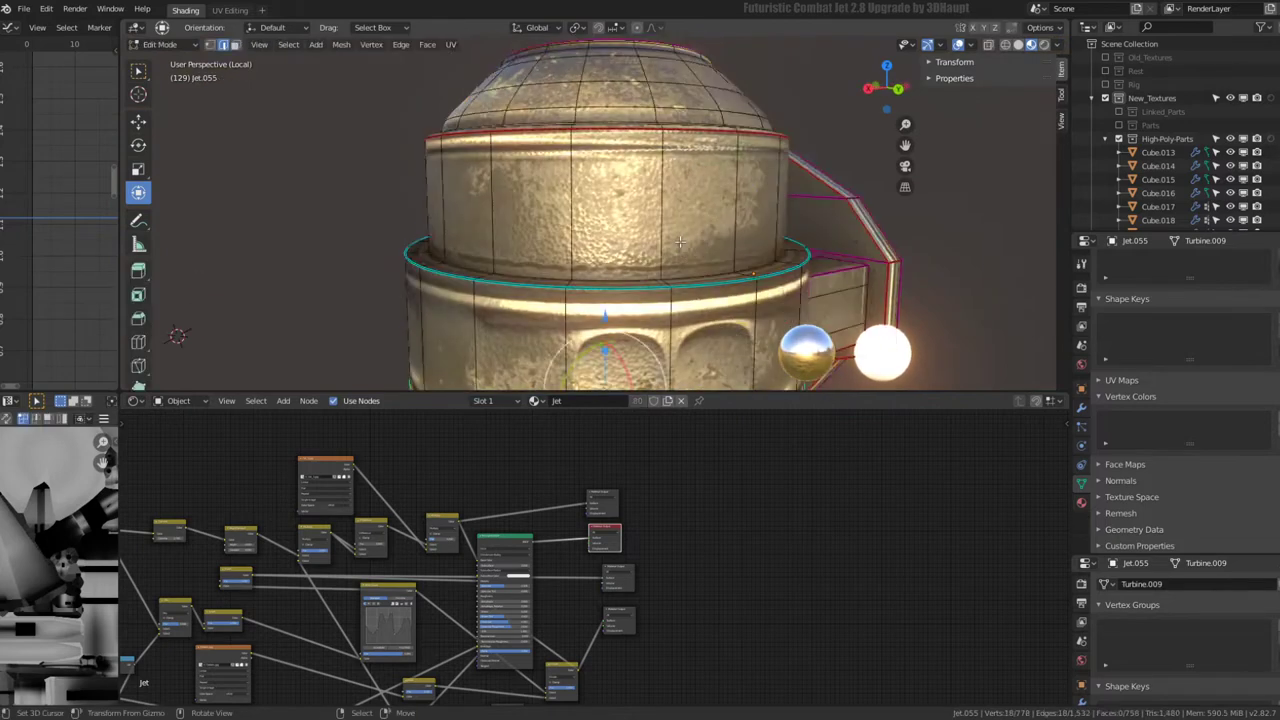
{"action": "scroll", "coordinate": [670, 181], "scroll_direction": "up", "scroll_amount": 3}
{"action": "right_click", "coordinate": [743, 161]}
{"action": "left_click", "coordinate": [800, 148]}
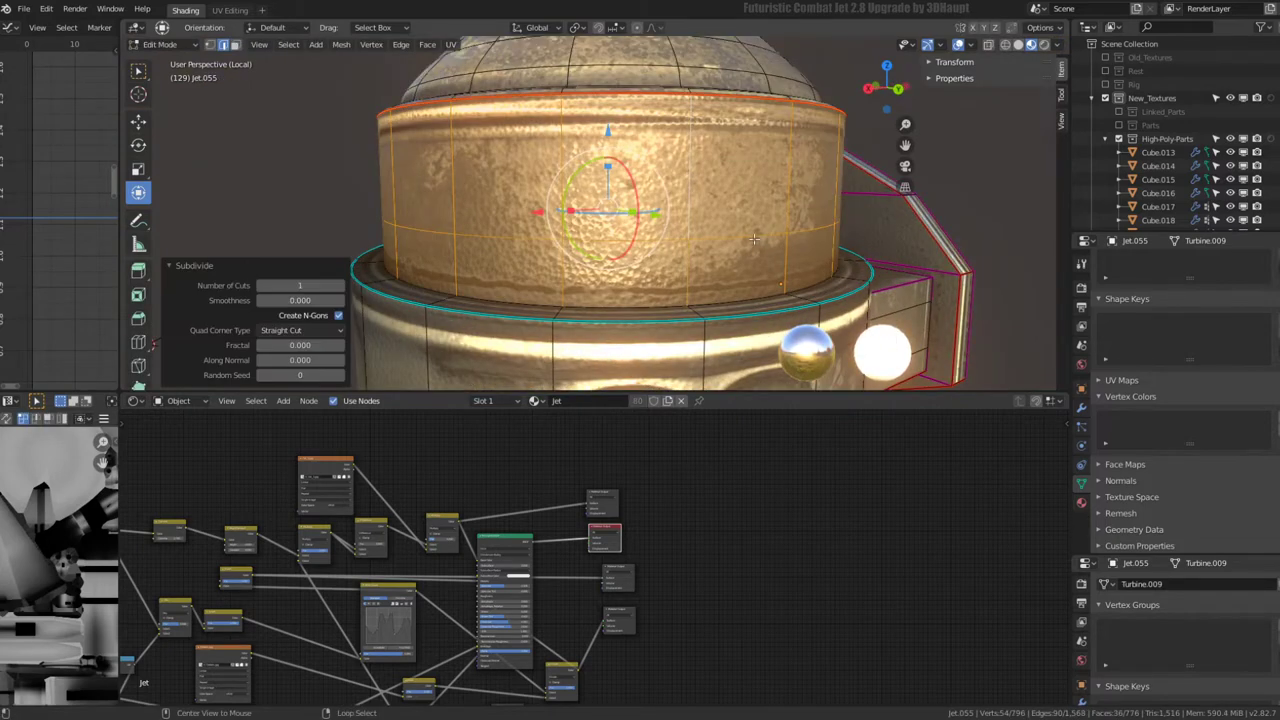
- Subdivide the top cylinder band three more times to add extra loops
{"action": "right_click", "coordinate": [773, 141]}
{"action": "left_click", "coordinate": [763, 137]}
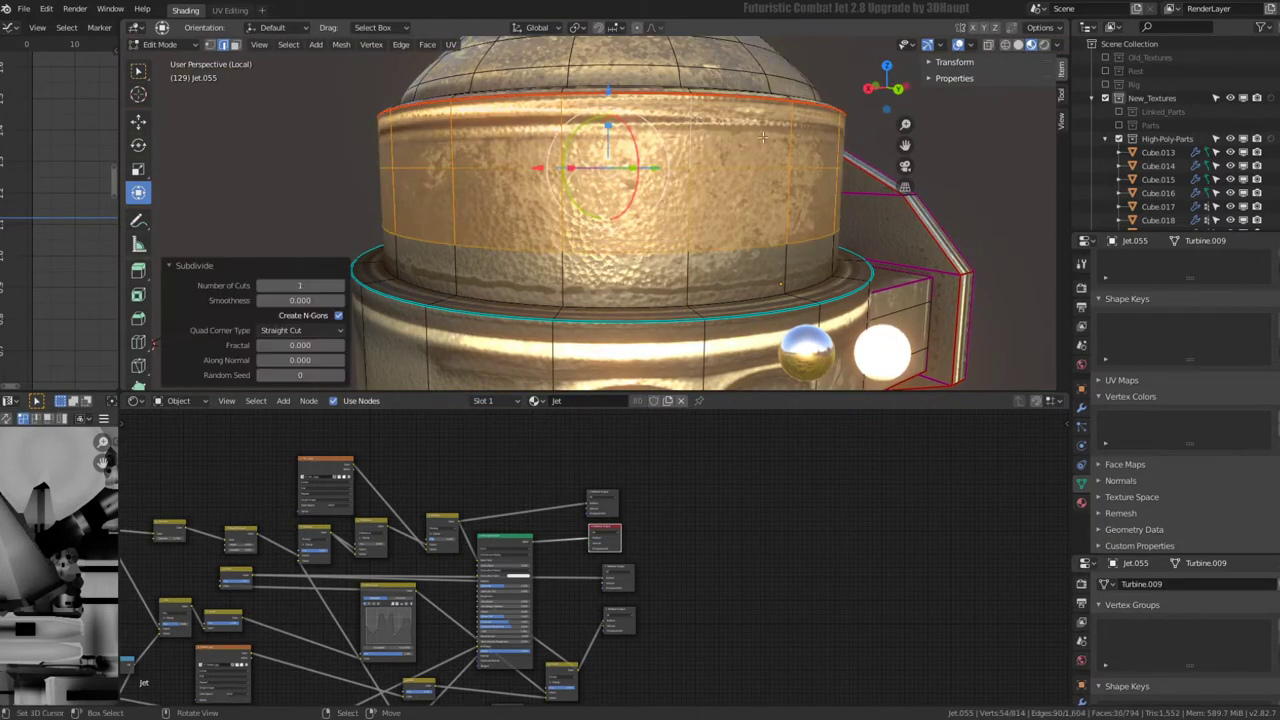
{"action": "right_click", "coordinate": [700, 135]}
{"action": "left_click", "coordinate": [702, 132]}
{"action": "right_click", "coordinate": [693, 119]}
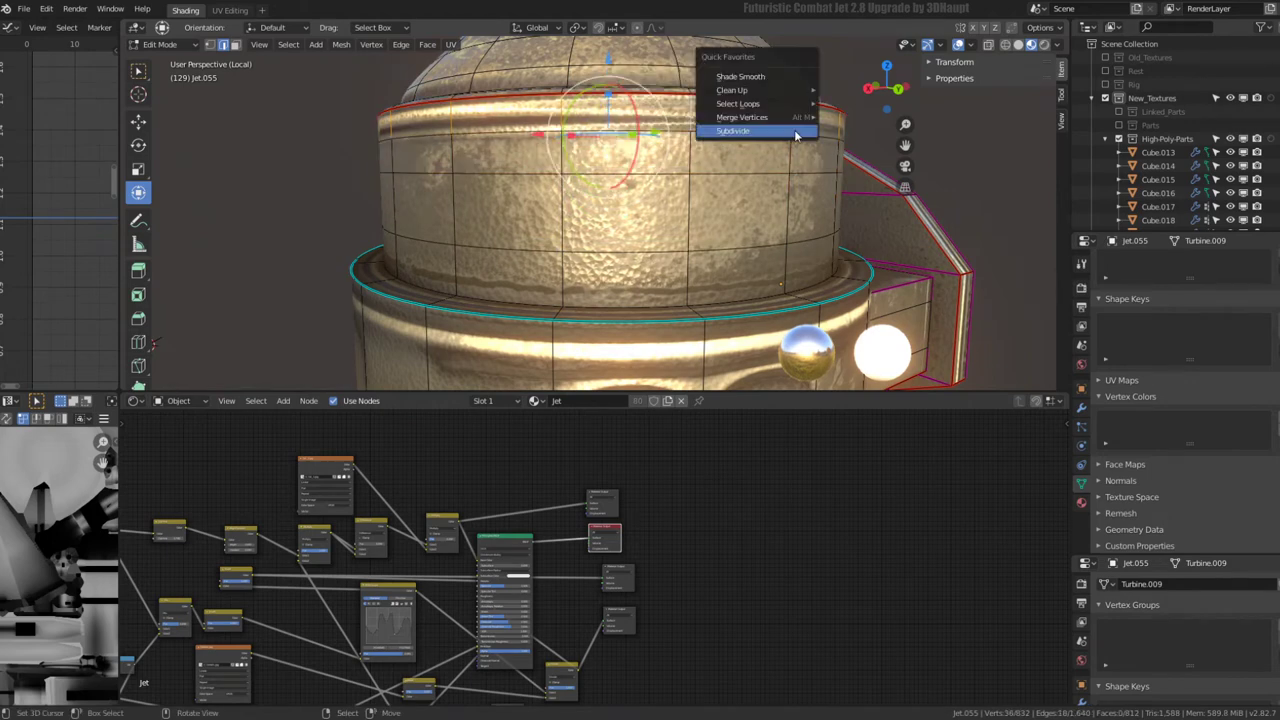
{"action": "left_click", "coordinate": [741, 136]}
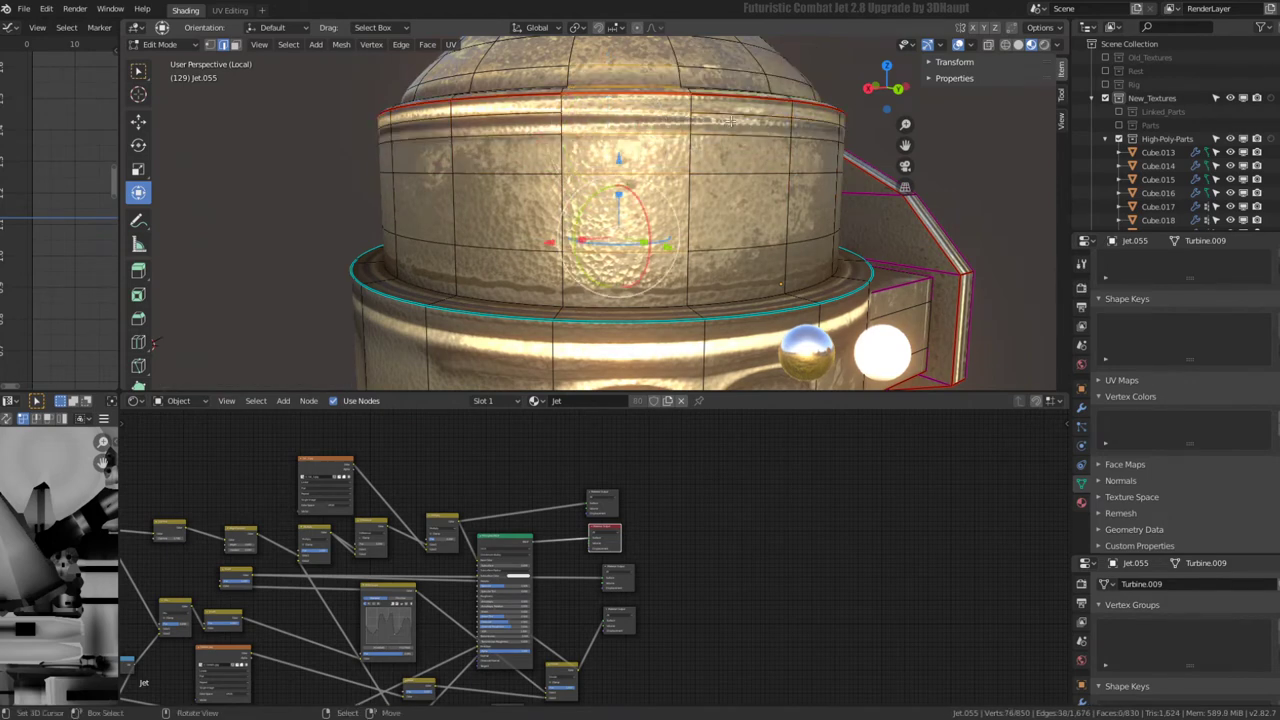
{"action": "right_click", "coordinate": [738, 122]}
{"action": "left_click", "coordinate": [738, 124]}
- Shrink one new edge loop slightly inward with Alt+S and return to object mode
{"action": "left_click", "coordinate": [738, 124], "text": "alt"}
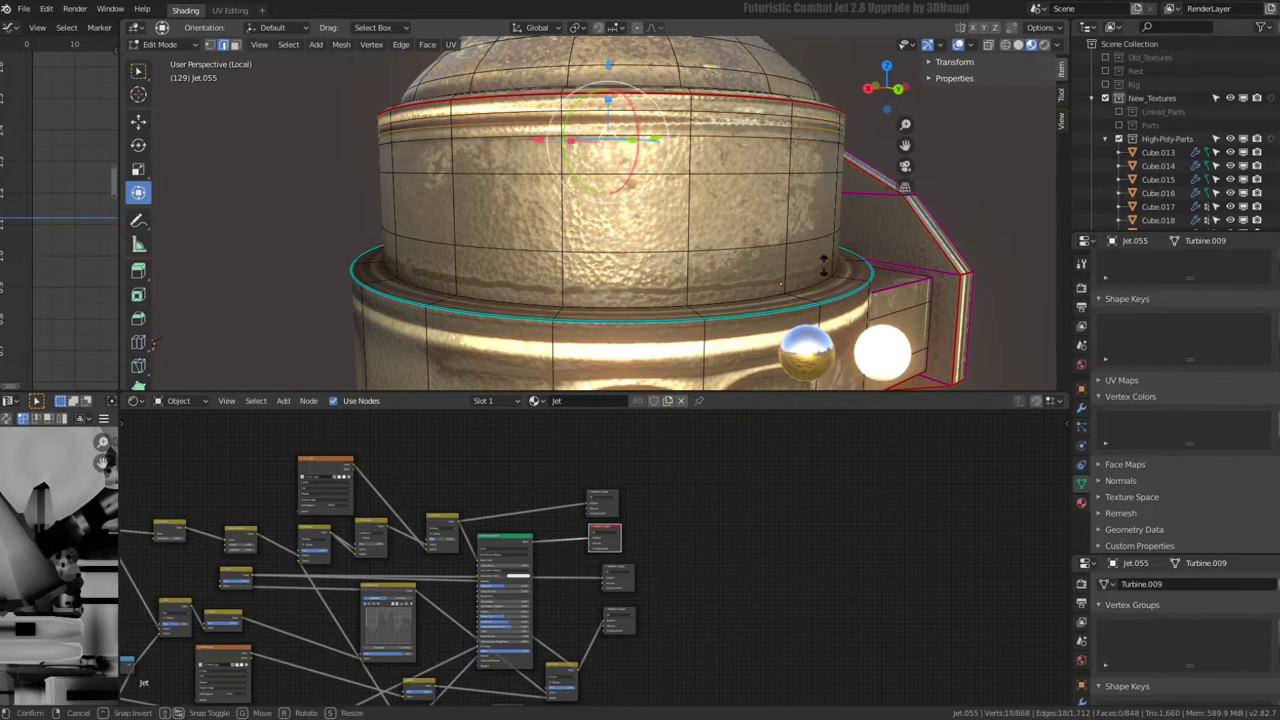
{"action": "key", "text": "g"}
{"action": "key", "text": "g"}
{"action": "left_click", "coordinate": [804, 231]}
{"action": "key", "text": "alt+s"}
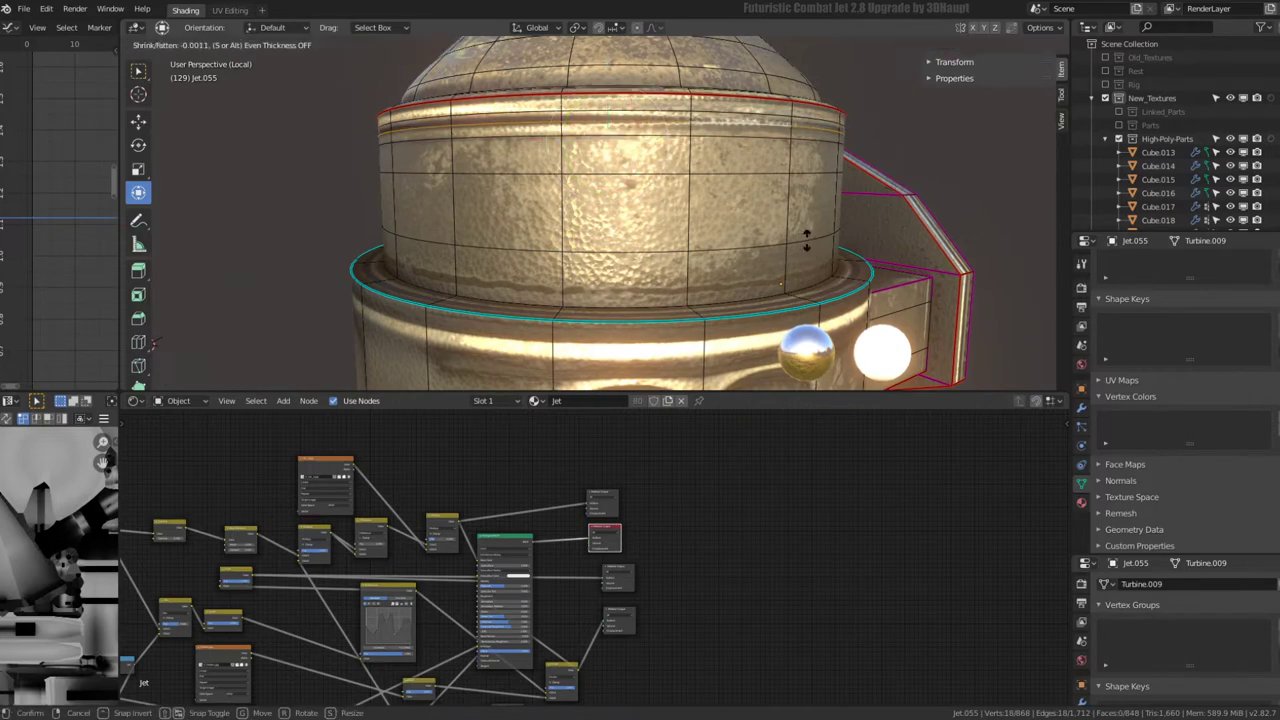
{"action": "left_click", "coordinate": [811, 261]}
{"action": "key", "text": "Tab"}
- Subdivide the band with round recesses and an edge ring on it
{"action": "scroll", "coordinate": [800, 285], "scroll_direction": "down", "scroll_amount": 4}
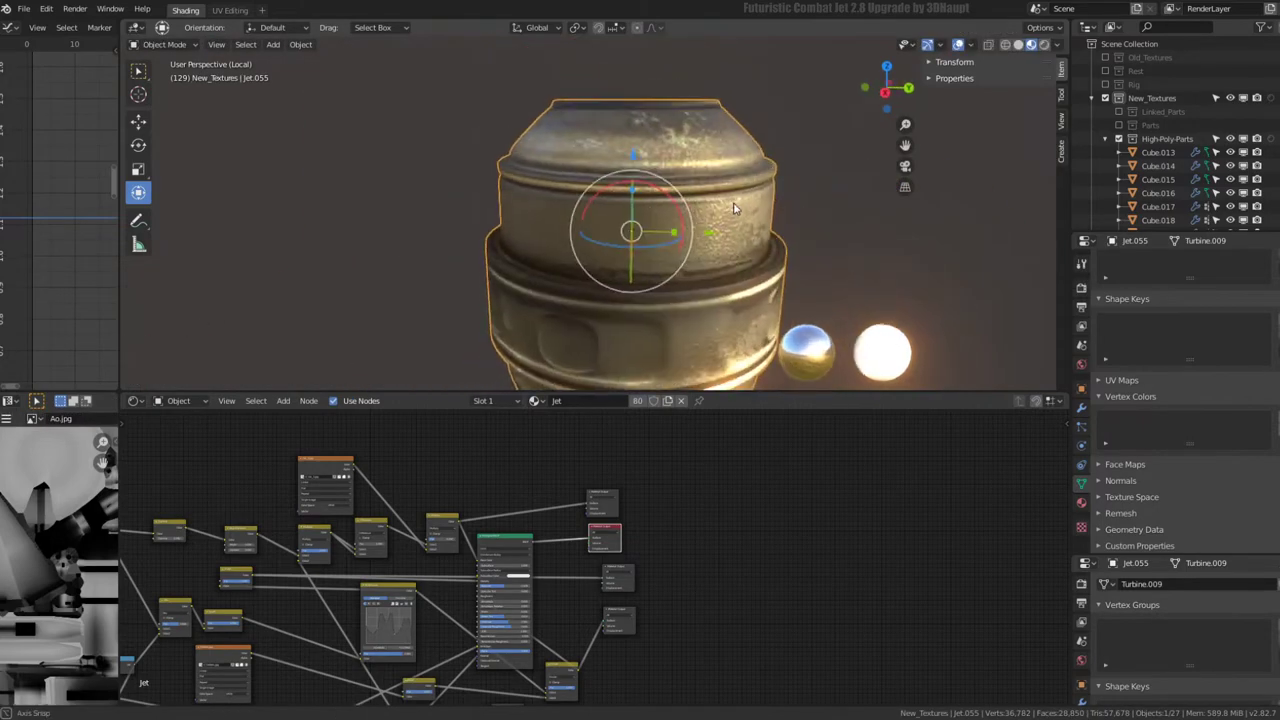
{"action": "mouse_move", "coordinate": [781, 251]}
{"action": "middle_mouse_down"}
{"action": "mouse_move", "coordinate": [701, 180]}
{"action": "mouse_move", "coordinate": [555, 189]}
{"action": "mouse_move", "coordinate": [645, 167]}
{"action": "mouse_move", "coordinate": [640, 220]}
{"action": "middle_mouse_up"}
{"action": "scroll", "coordinate": [555, 189], "scroll_direction": "up", "scroll_amount": 4}
{"action": "key", "text": "Tab"}
{"action": "left_click", "coordinate": [640, 220], "text": "alt"}
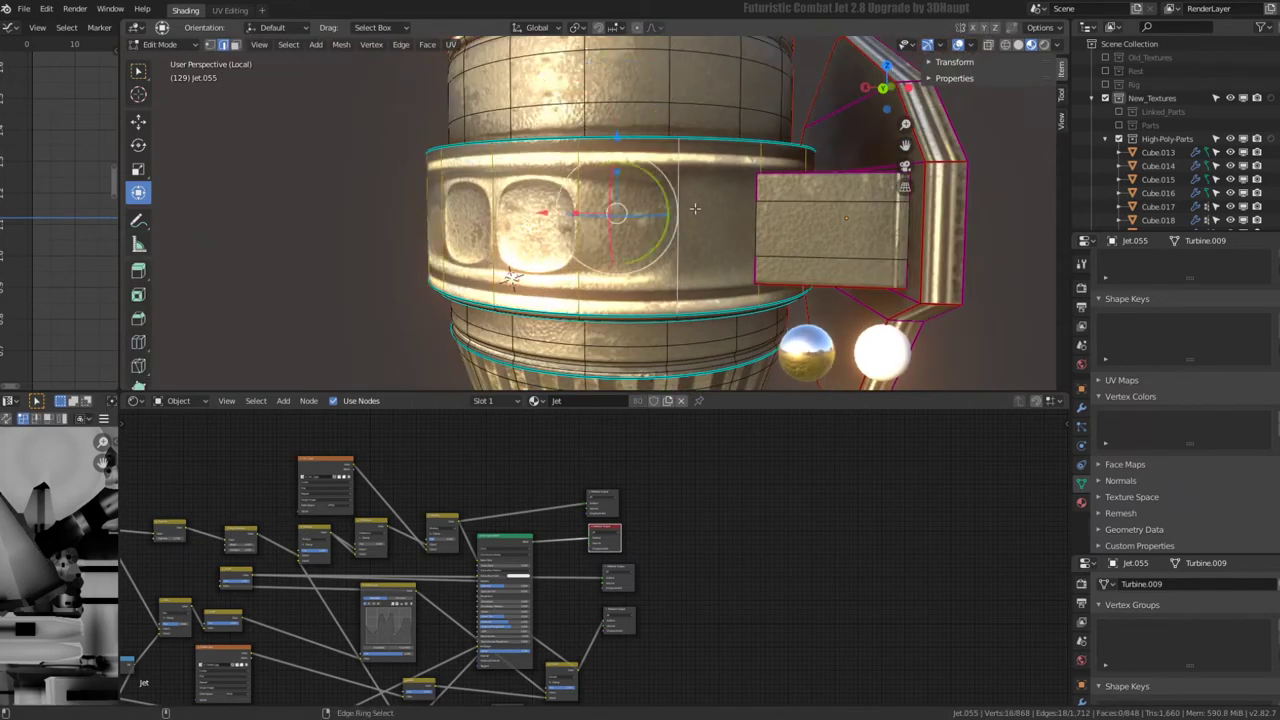
{"action": "right_click", "coordinate": [728, 194]}
{"action": "left_click", "coordinate": [728, 194]}
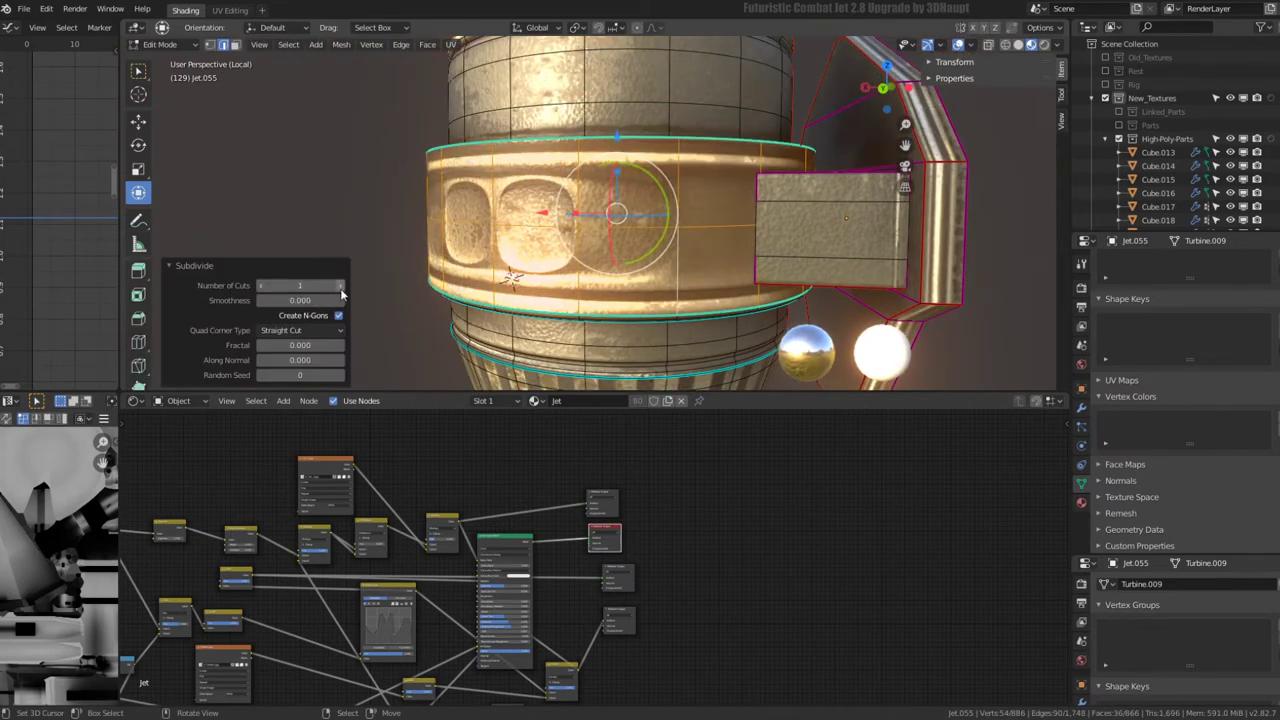
{"action": "left_click", "coordinate": [603, 280], "text": "ctrl+alt"}
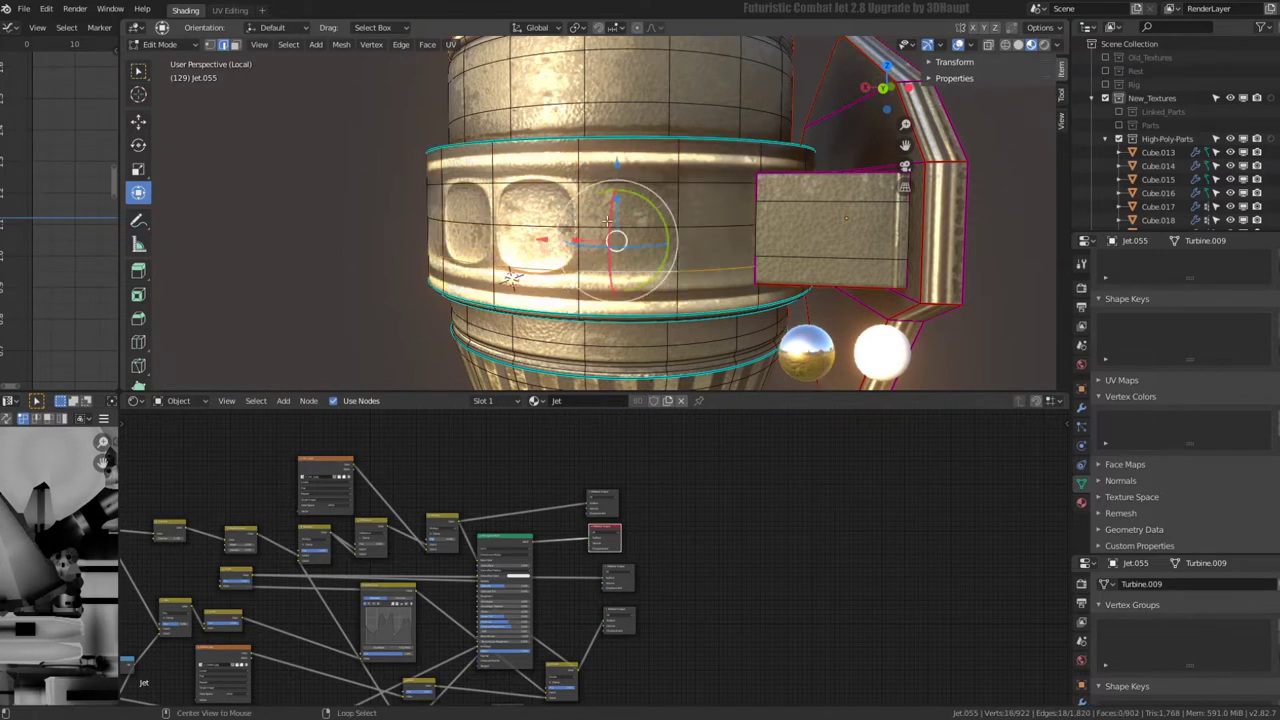
{"action": "right_click", "coordinate": [665, 242]}
{"action": "left_click", "coordinate": [665, 242]}
- Subdivide the upper band and the next edge rings across the cylinder
{"action": "left_click", "coordinate": [620, 165], "text": "ctrl+alt"}
{"action": "right_click", "coordinate": [620, 165]}
{"action": "left_click", "coordinate": [620, 165]}
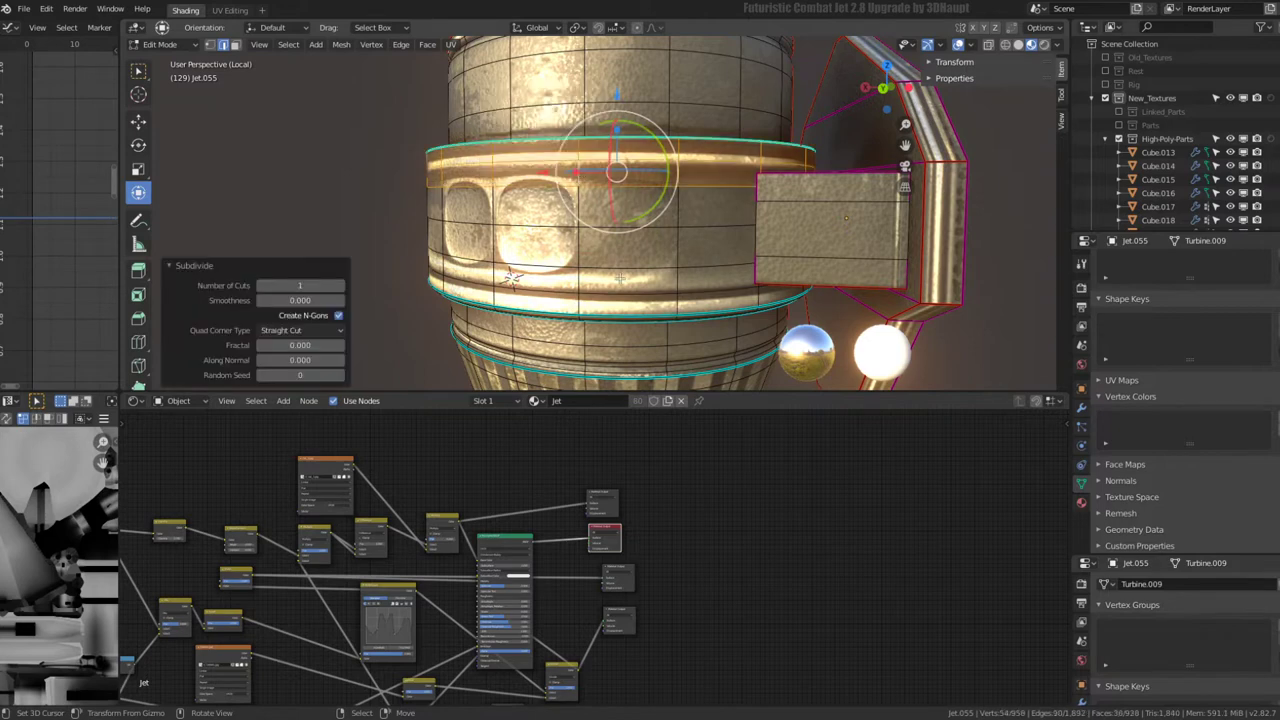
{"action": "scroll", "coordinate": [620, 277], "scroll_direction": "up", "scroll_amount": 2}
{"action": "left_click", "coordinate": [572, 300], "text": "ctrl+alt"}
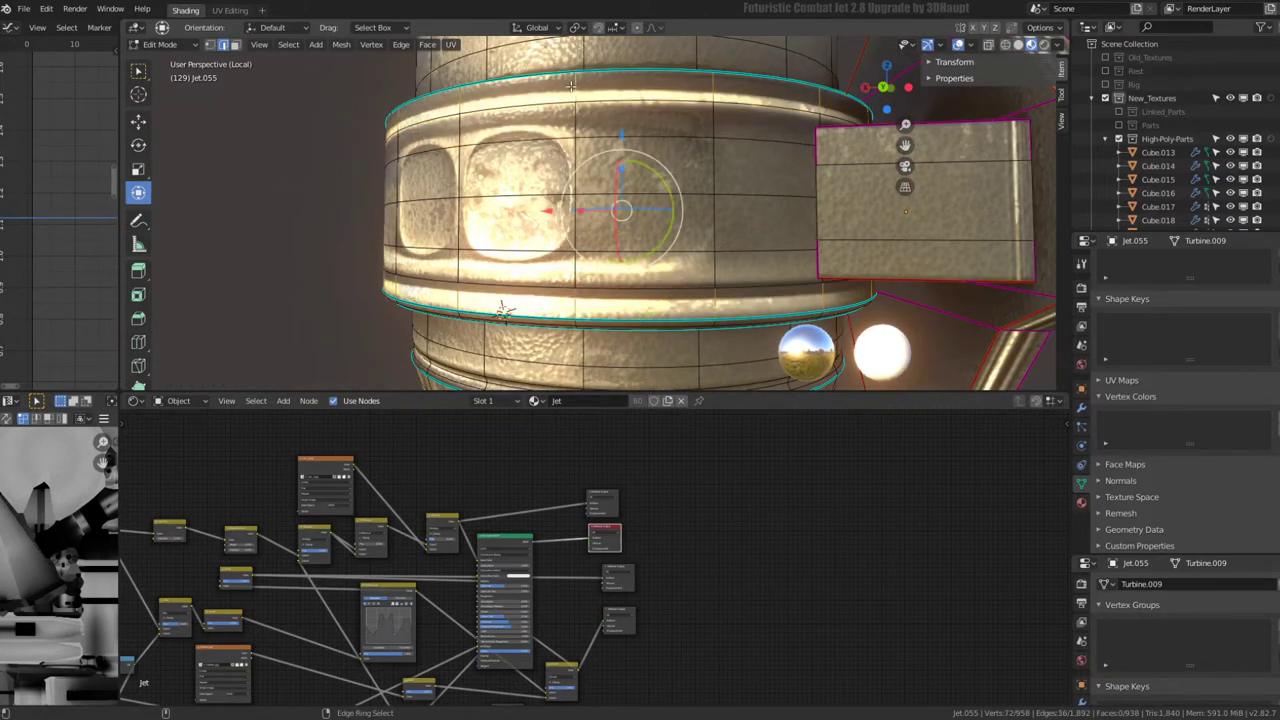
{"action": "right_click", "coordinate": [655, 125]}
{"action": "left_click", "coordinate": [655, 125]}
{"action": "left_click", "coordinate": [626, 232], "text": "ctrl+alt"}
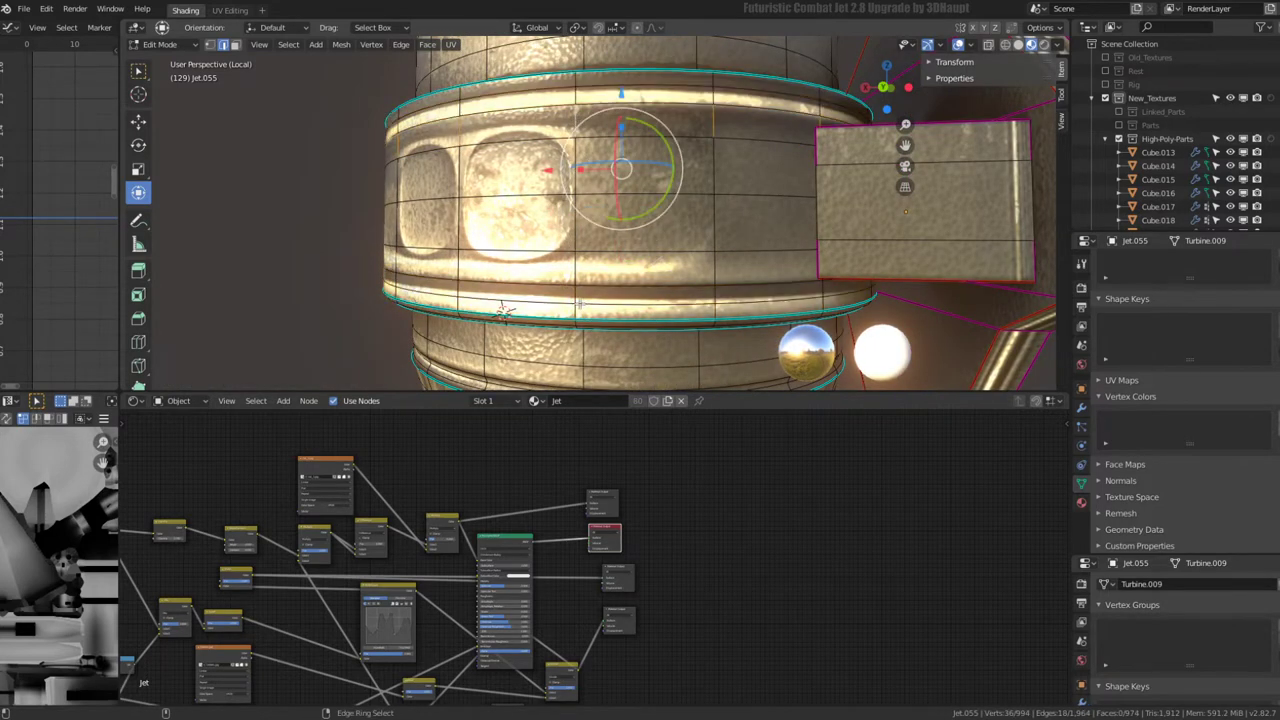
{"action": "right_click", "coordinate": [668, 240]}
{"action": "left_click", "coordinate": [668, 240]}
- Shrink another edge ring slightly inward with Alt+S and return to object mode
{"action": "left_click", "coordinate": [612, 292], "text": "ctrl+alt"}
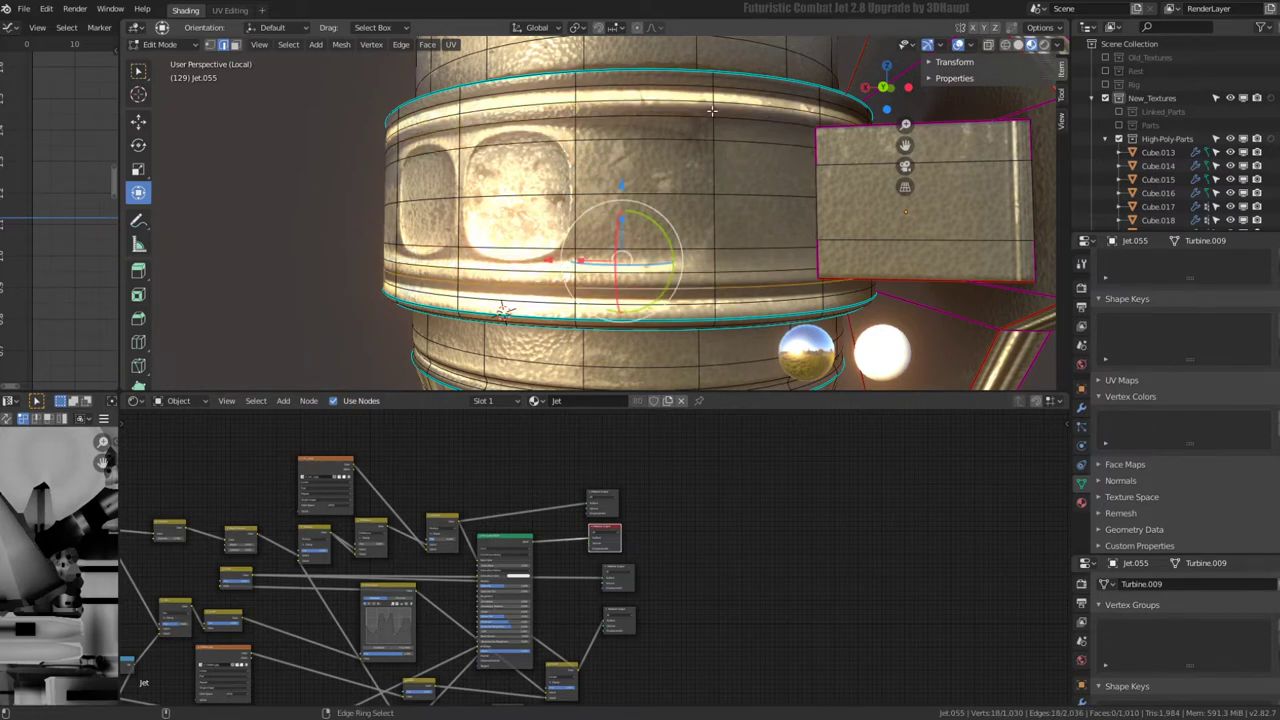
{"action": "middle_click_drag", "start_coordinate": [773, 286], "coordinate": [729, 229]}
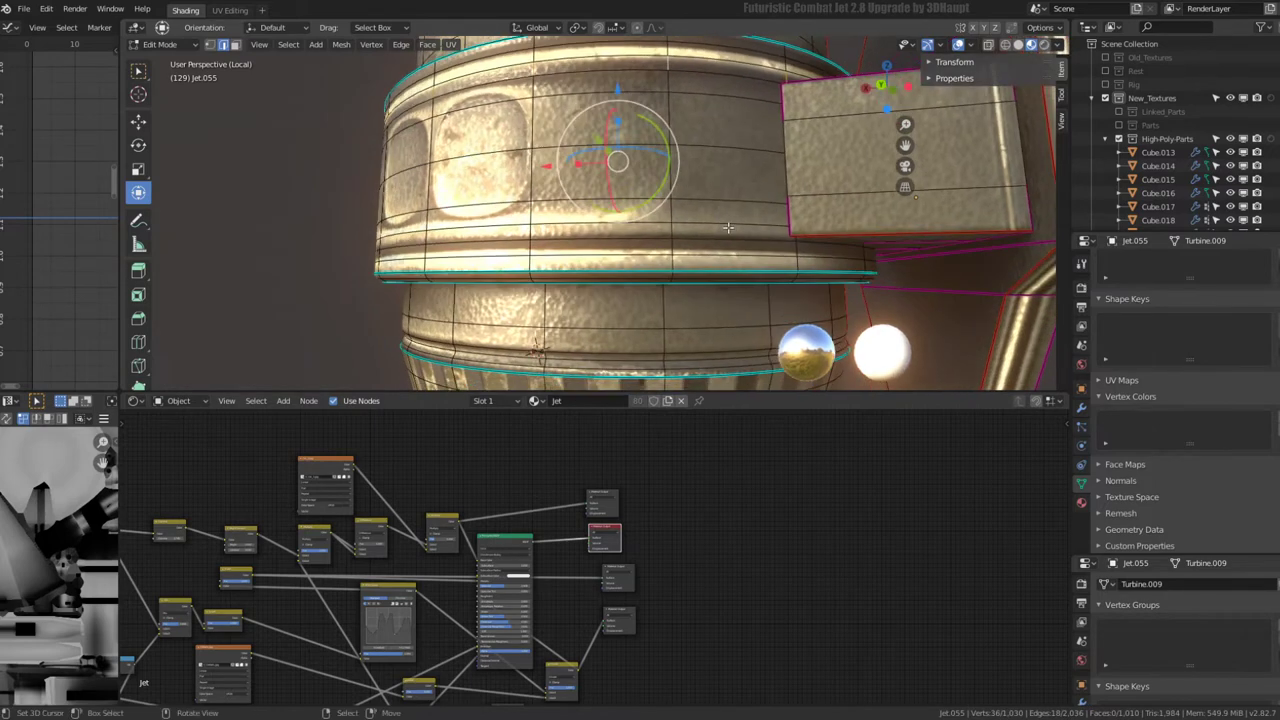
{"action": "middle_click_drag", "start_coordinate": [676, 245], "coordinate": [764, 290]}
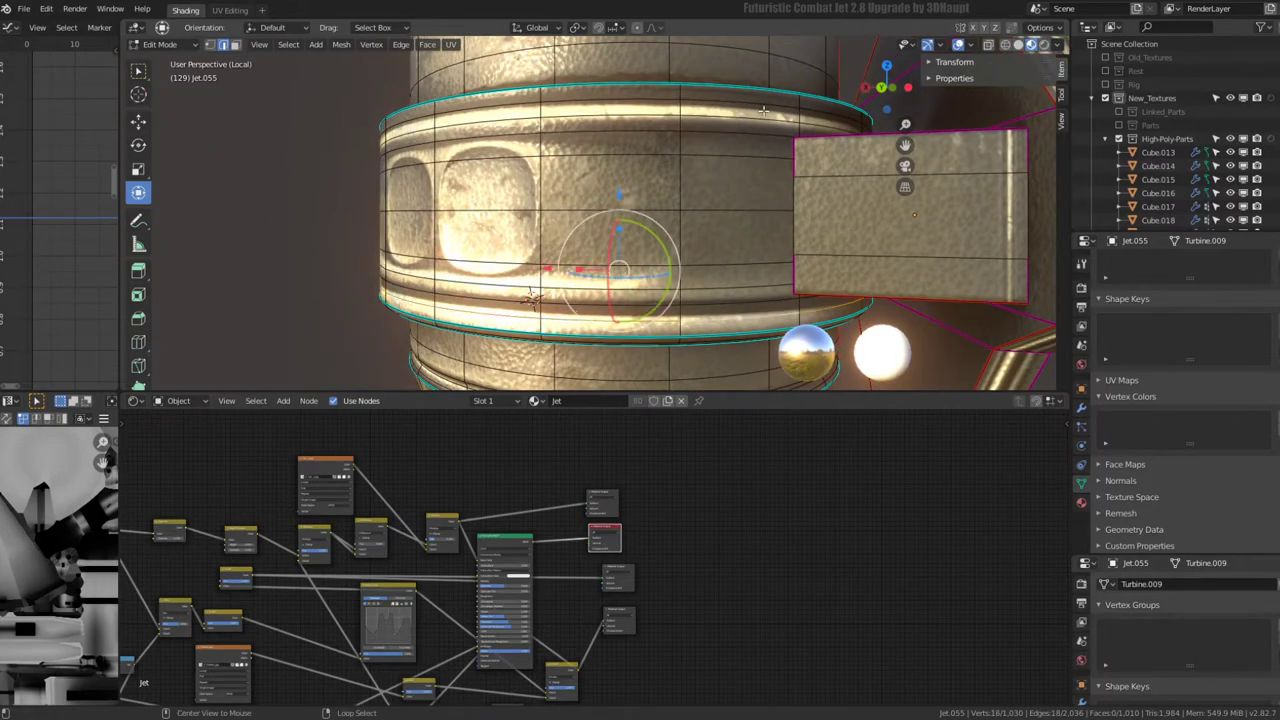
{"action": "middle_click_drag", "start_coordinate": [768, 142], "coordinate": [812, 244]}
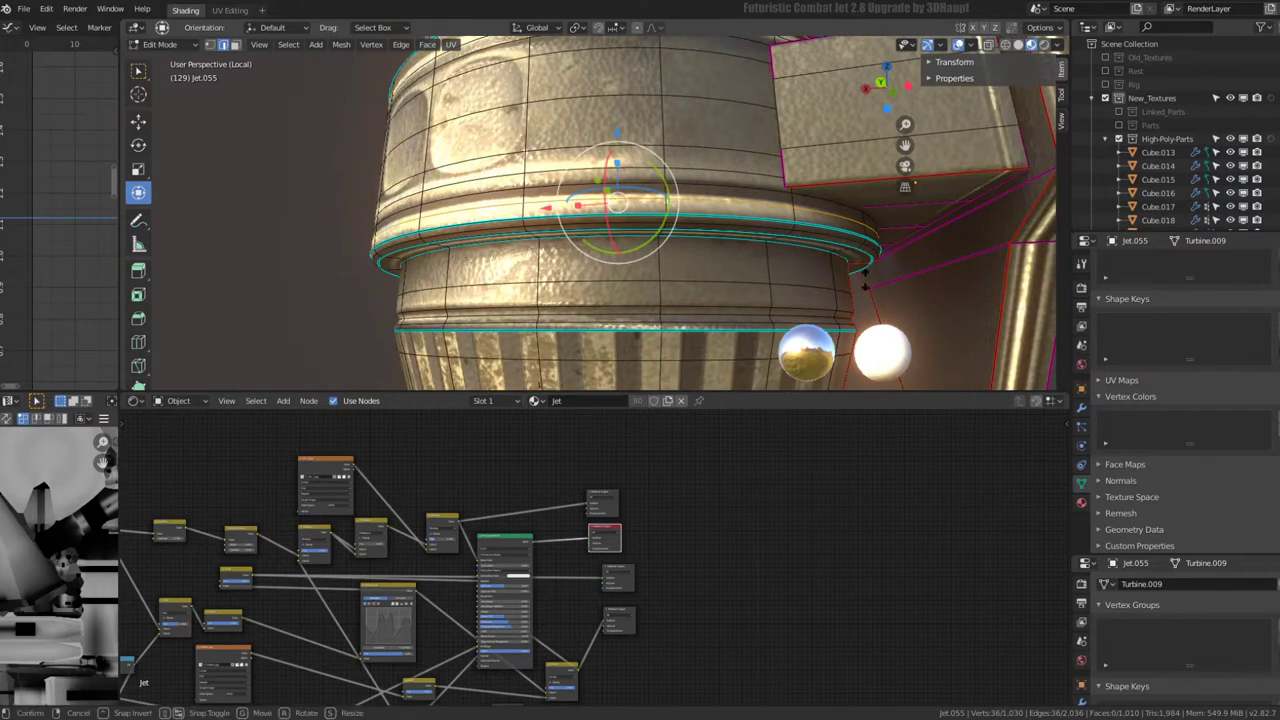
{"action": "key", "text": "alt+s"}
{"action": "key", "text": "Escape"}
{"action": "key", "text": "alt+s"}
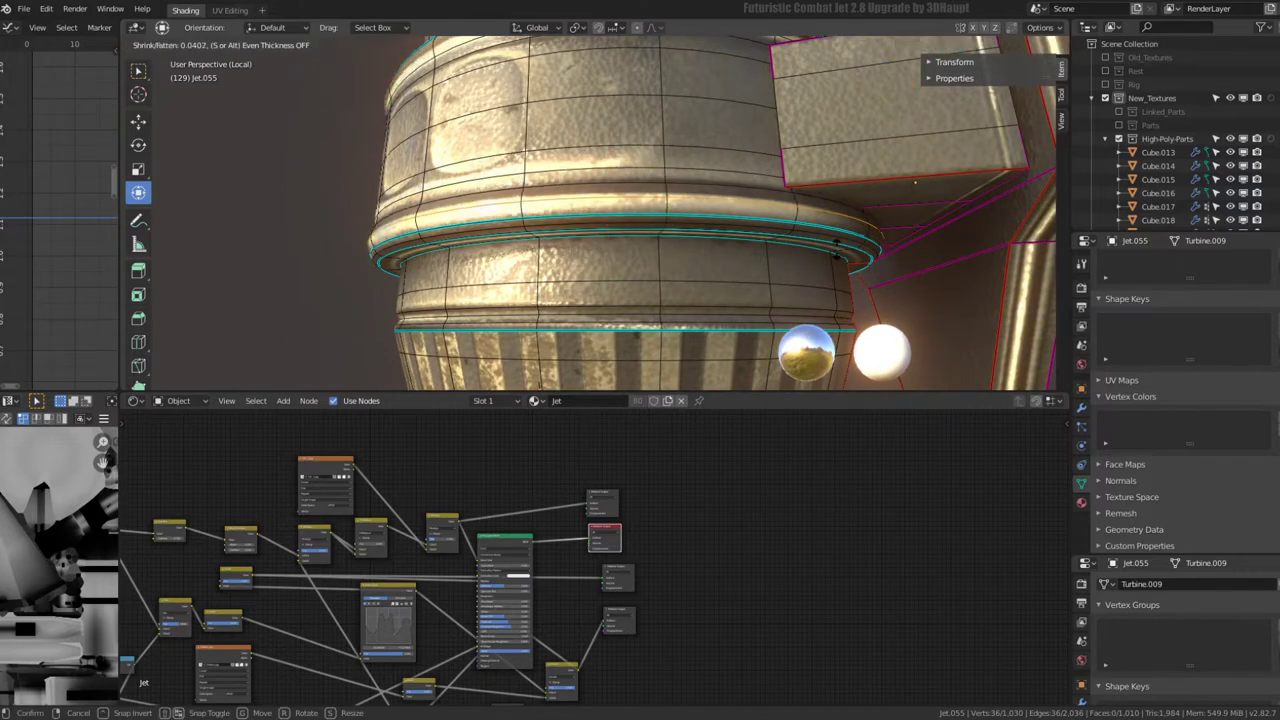
{"action": "key", "text": "Escape"}
{"action": "middle_click_drag", "start_coordinate": [836, 248], "coordinate": [802, 285]}
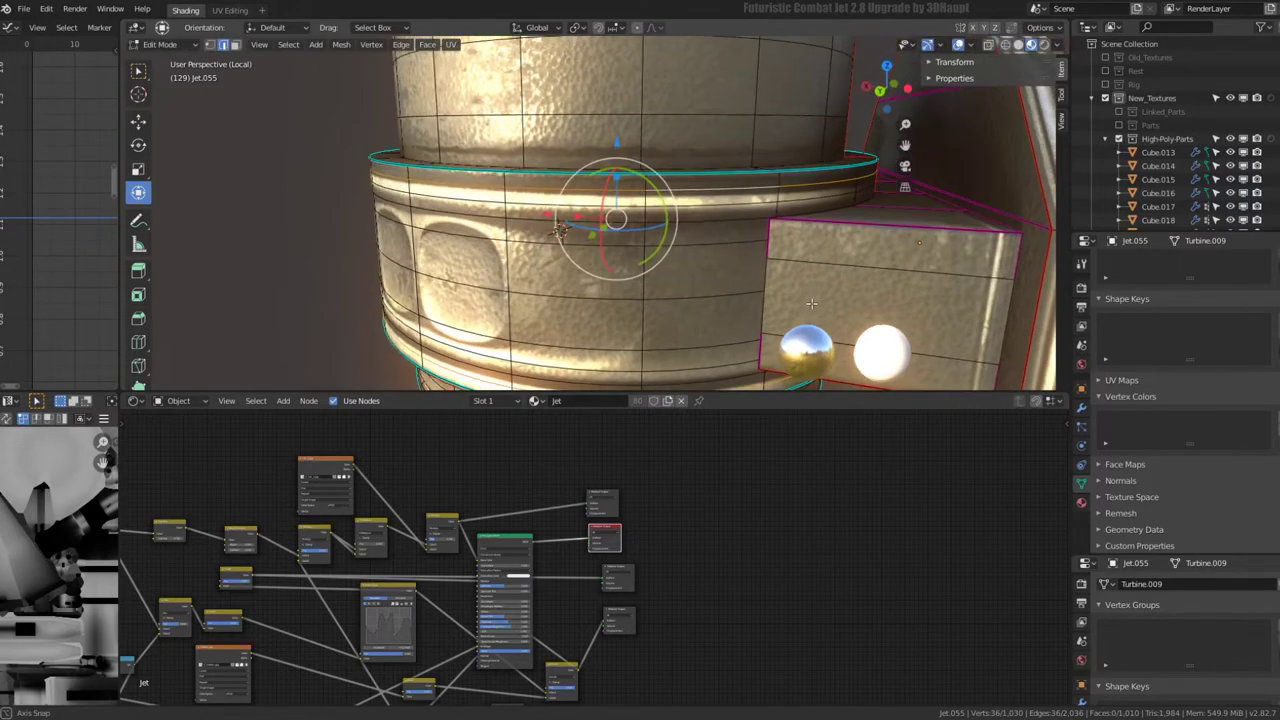
{"action": "key", "text": "alt+s"}
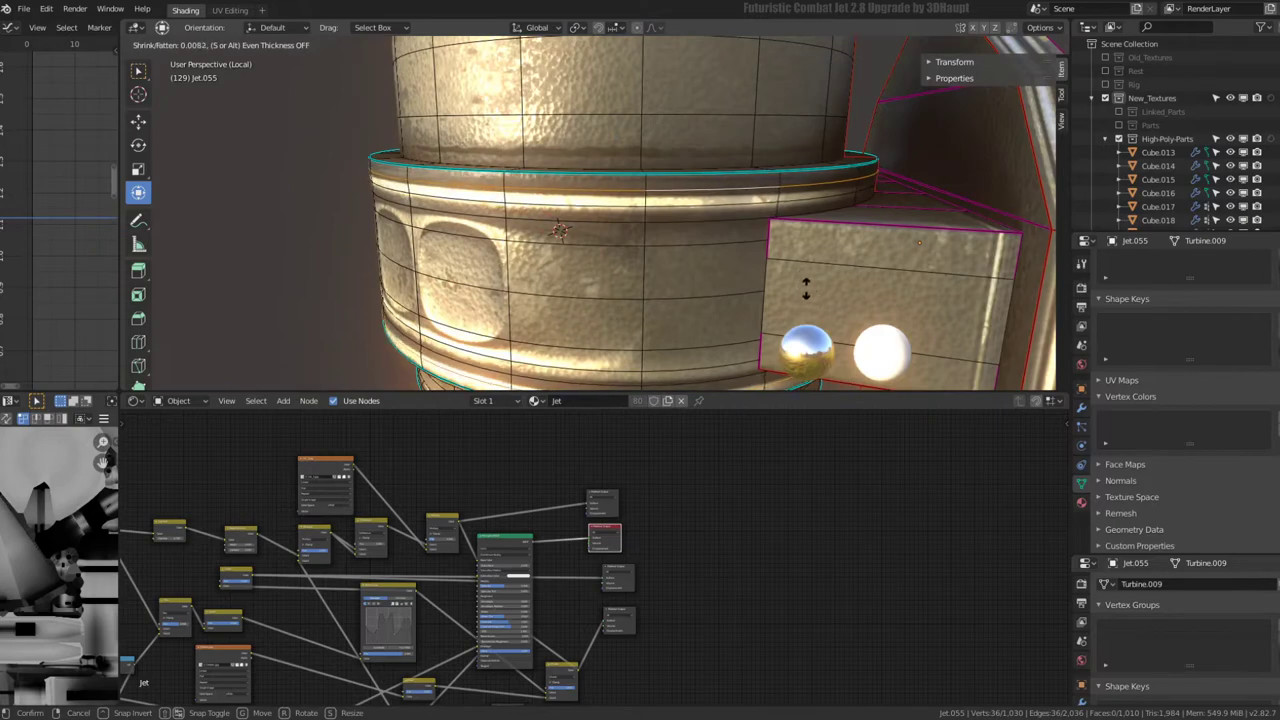
{"action": "left_click", "coordinate": [806, 288]}
{"action": "key", "text": "Tab"}
{"action": "scroll", "coordinate": [734, 215], "scroll_direction": "down", "scroll_amount": 5}
{"action": "scroll", "coordinate": [734, 215], "scroll_direction": "down", "scroll_amount": 2}
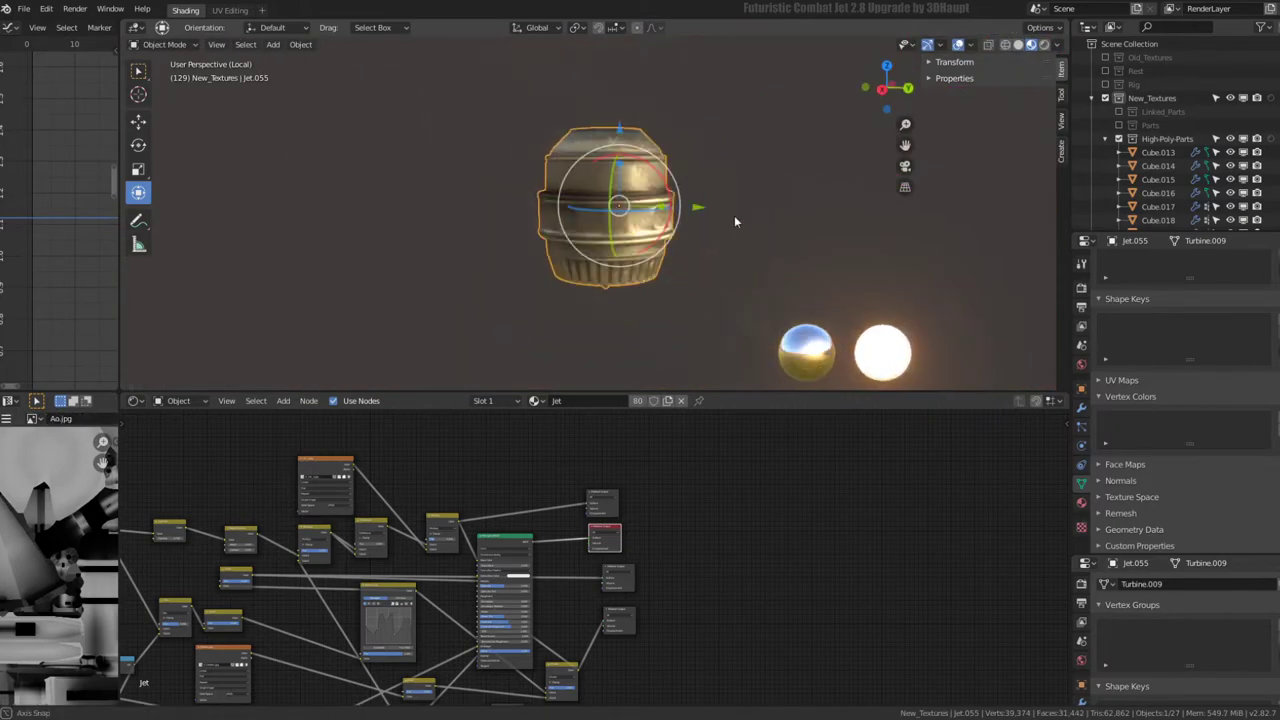
{"action": "scroll", "coordinate": [734, 215], "scroll_direction": "up", "scroll_amount": 4}
{"action": "mouse_move", "coordinate": [782, 212]}
{"action": "middle_mouse_down"}
{"action": "mouse_move", "coordinate": [769, 86]}
{"action": "mouse_move", "coordinate": [690, 274]}
{"action": "mouse_move", "coordinate": [701, 344]}
{"action": "mouse_move", "coordinate": [701, 230]}
{"action": "mouse_move", "coordinate": [607, 181]}
{"action": "mouse_move", "coordinate": [582, 193]}
{"action": "mouse_move", "coordinate": [678, 213]}
{"action": "mouse_move", "coordinate": [759, 184]}
{"action": "mouse_move", "coordinate": [581, 66]}
{"action": "mouse_move", "coordinate": [439, 98]}
{"action": "mouse_move", "coordinate": [790, 108]}
{"action": "mouse_move", "coordinate": [747, 93]}
{"action": "mouse_move", "coordinate": [776, 283]}
{"action": "middle_mouse_up"}
{"action": "scroll", "coordinate": [691, 220], "scroll_direction": "down", "scroll_amount": 4}
{"action": "scroll", "coordinate": [607, 181], "scroll_direction": "up", "scroll_amount": 4}
{"action": "scroll", "coordinate": [614, 183], "scroll_direction": "up", "scroll_amount": 2}
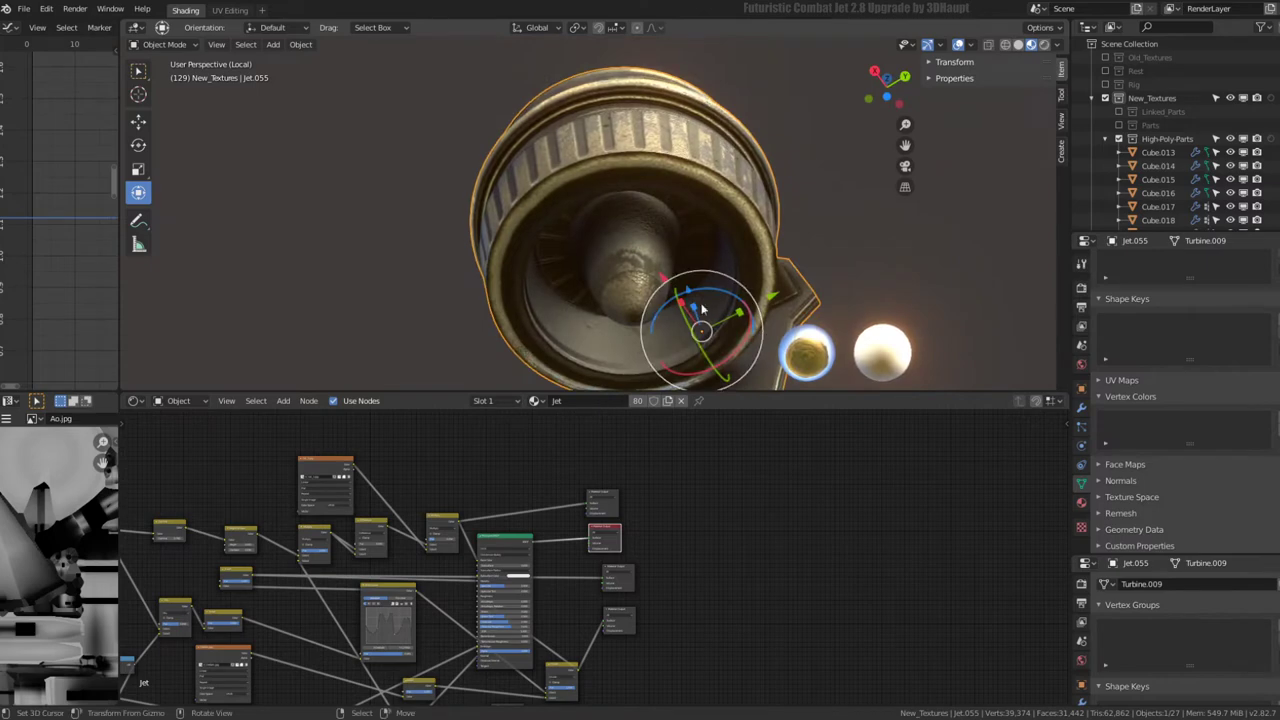
{"action": "mouse_move", "coordinate": [703, 309]}
{"action": "middle_mouse_down"}
{"action": "mouse_move", "coordinate": [522, 232]}
{"action": "mouse_move", "coordinate": [506, 246]}
{"action": "mouse_move", "coordinate": [520, 277]}
{"action": "mouse_move", "coordinate": [557, 216]}
{"action": "mouse_move", "coordinate": [534, 134]}
{"action": "mouse_move", "coordinate": [536, 235]}
{"action": "mouse_move", "coordinate": [622, 290]}
{"action": "mouse_move", "coordinate": [690, 299]}
{"action": "mouse_move", "coordinate": [653, 199]}
{"action": "mouse_move", "coordinate": [626, 222]}
{"action": "mouse_move", "coordinate": [726, 235]}
{"action": "mouse_move", "coordinate": [655, 160]}
{"action": "mouse_move", "coordinate": [628, 235]}
{"action": "mouse_move", "coordinate": [630, 320]}
{"action": "mouse_move", "coordinate": [640, 225]}
{"action": "middle_mouse_up"}
{"action": "key", "text": "Tab"}
{"action": "key", "text": "Tab"}
{"action": "scroll", "coordinate": [642, 207], "scroll_direction": "down", "scroll_amount": 3}
{"action": "left_click", "coordinate": [1018, 45]}
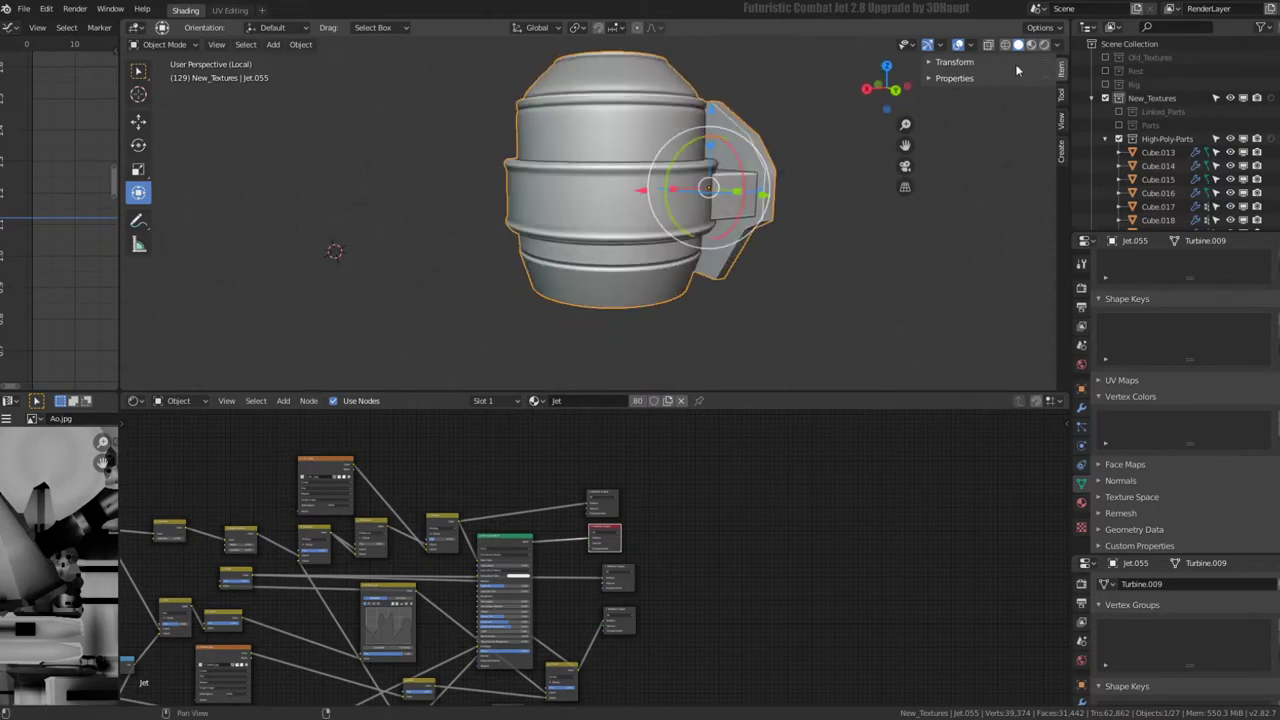
{"action": "left_click", "coordinate": [1032, 45]}
{"action": "mouse_move", "coordinate": [648, 170]}
{"action": "middle_mouse_down"}
{"action": "mouse_move", "coordinate": [648, 103]}
{"action": "mouse_move", "coordinate": [607, 149]}
{"action": "mouse_move", "coordinate": [539, 179]}
{"action": "mouse_move", "coordinate": [470, 175]}
{"action": "mouse_move", "coordinate": [926, 161]}
{"action": "mouse_move", "coordinate": [537, 123]}
{"action": "mouse_move", "coordinate": [714, 228]}
{"action": "mouse_move", "coordinate": [428, 237]}
{"action": "mouse_move", "coordinate": [432, 160]}
{"action": "middle_mouse_up"}
{"action": "scroll", "coordinate": [537, 123], "scroll_direction": "up", "scroll_amount": 5}
{"action": "key", "text": "KP_Divide"}
{"action": "key", "text": "Tab"}
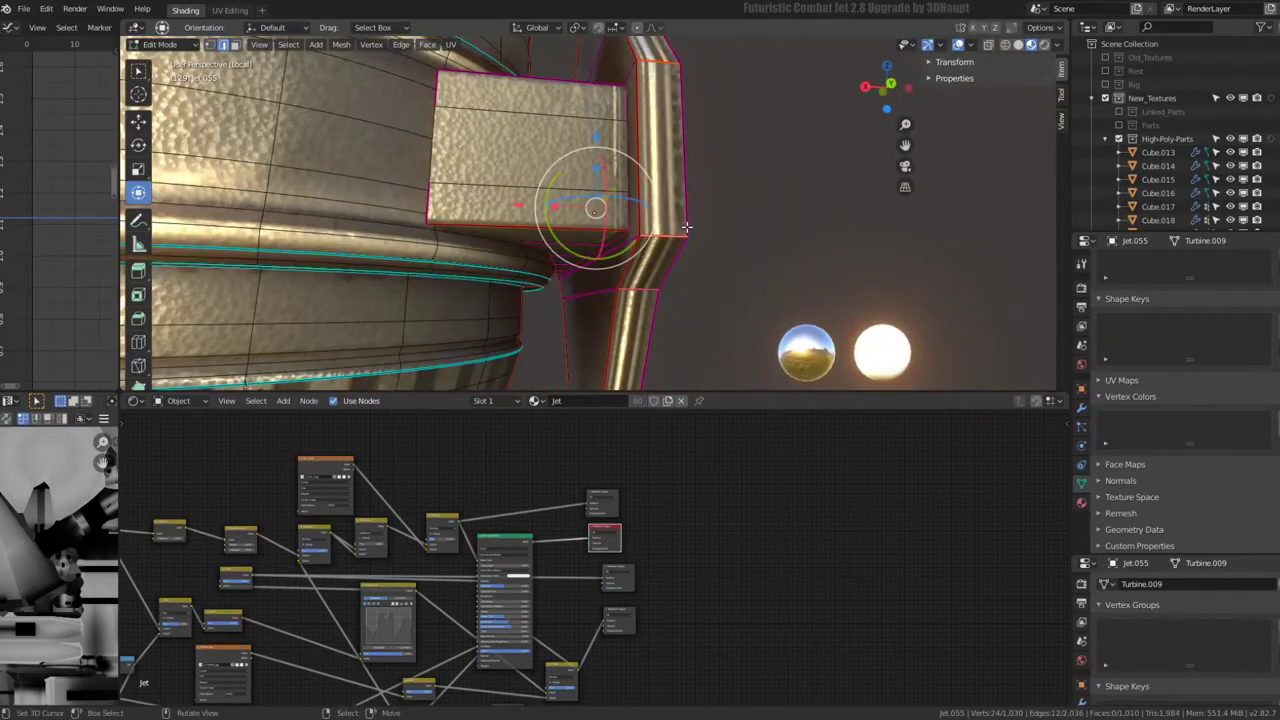
- Subdivide the turbine block's selected faces and the side pillar's edge ring
{"action": "mouse_move", "coordinate": [686, 228]}
{"action": "middle_mouse_down"}
{"action": "mouse_move", "coordinate": [694, 251]}
{"action": "mouse_move", "coordinate": [747, 194]}
{"action": "middle_mouse_up"}
{"action": "right_click", "coordinate": [824, 180]}
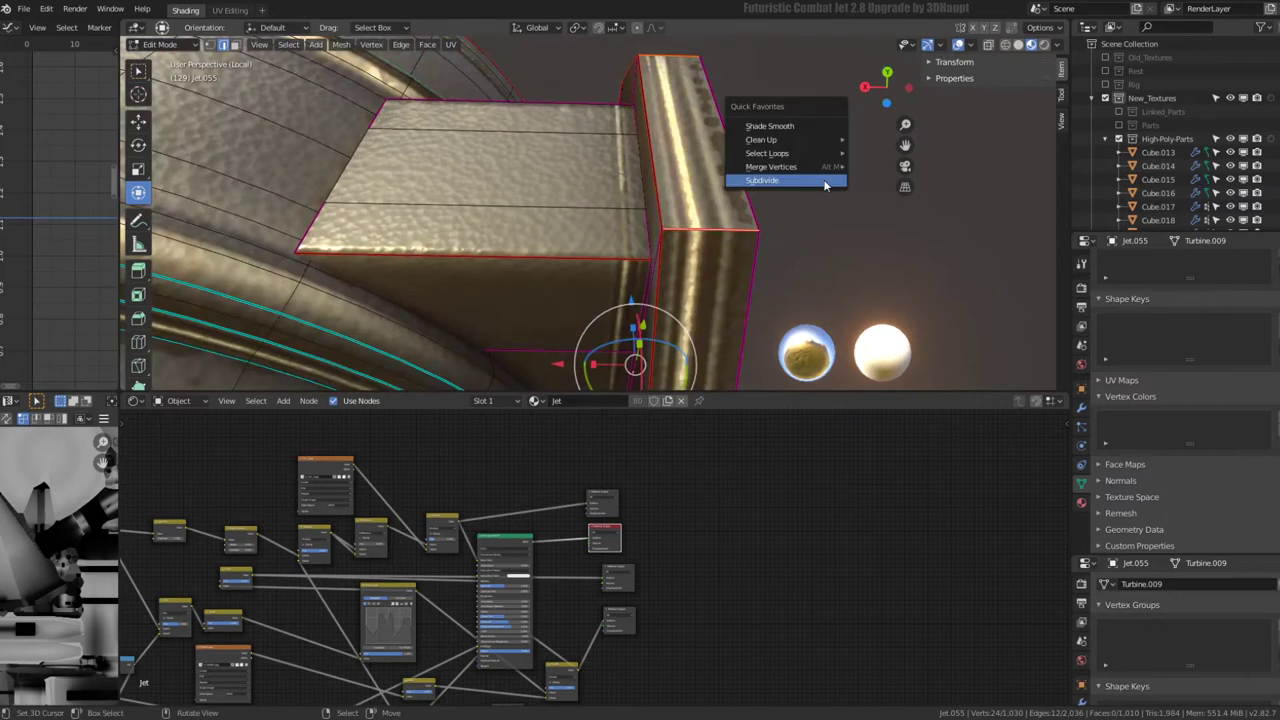
{"action": "left_click", "coordinate": [824, 180]}
{"action": "key", "text": "alt+a"}
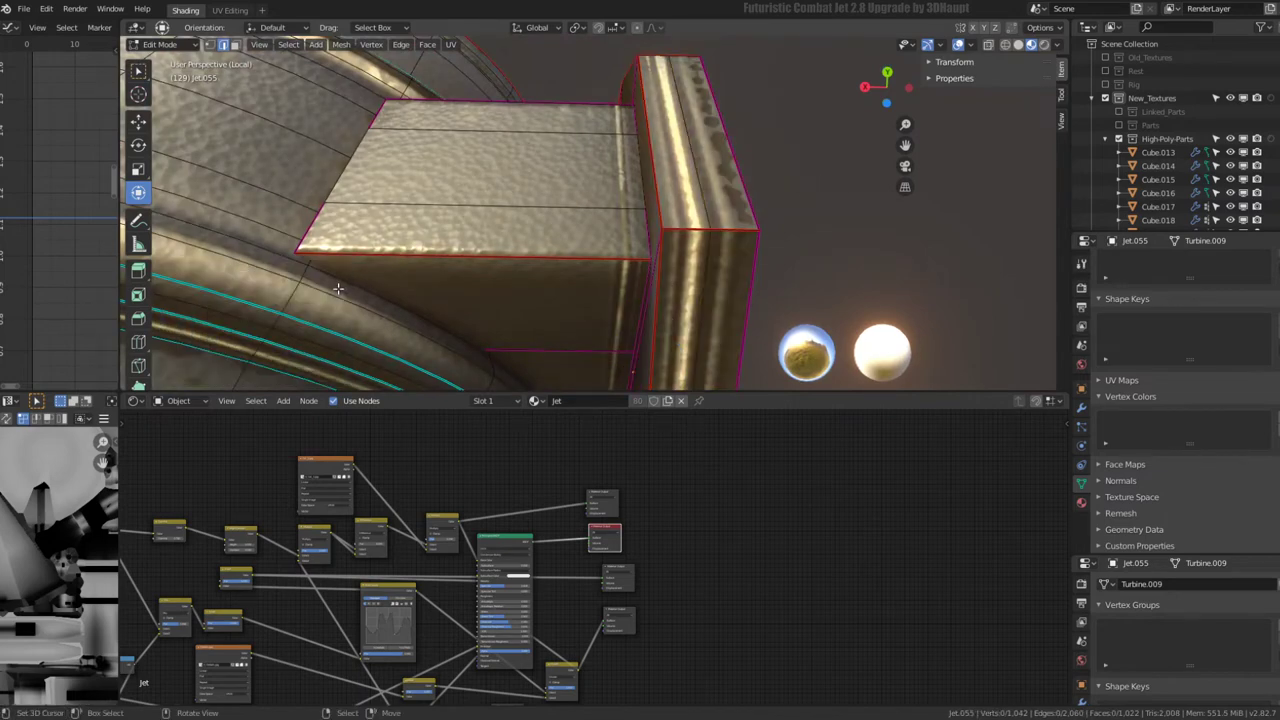
{"action": "key", "text": "l"}
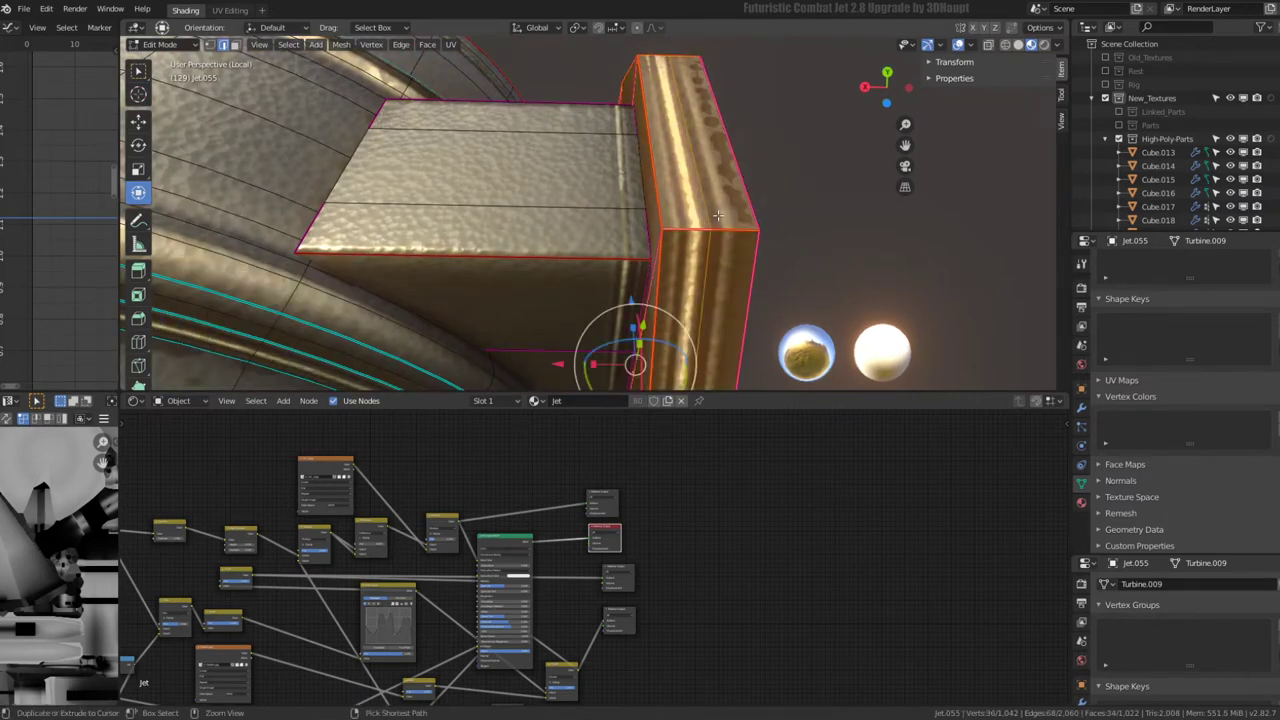
{"action": "left_click", "coordinate": [687, 222], "text": "ctrl+alt"}
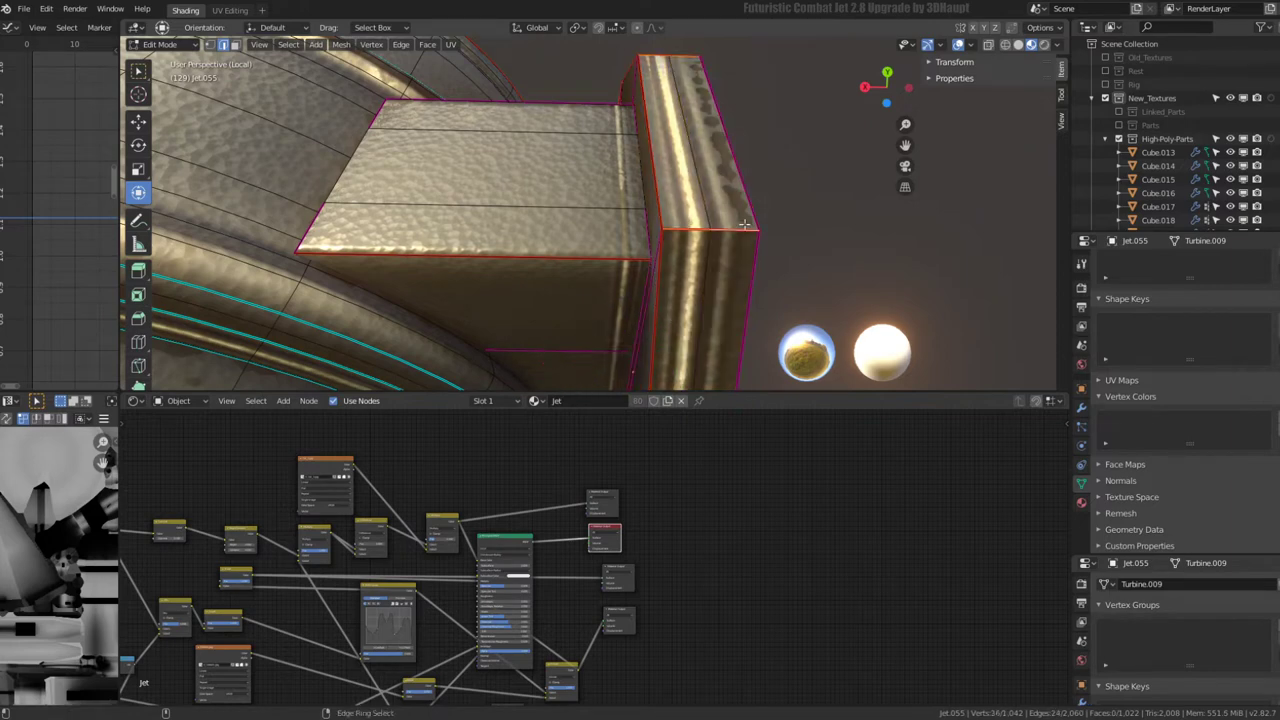
{"action": "key", "text": "q"}
{"action": "left_click", "coordinate": [816, 207]}
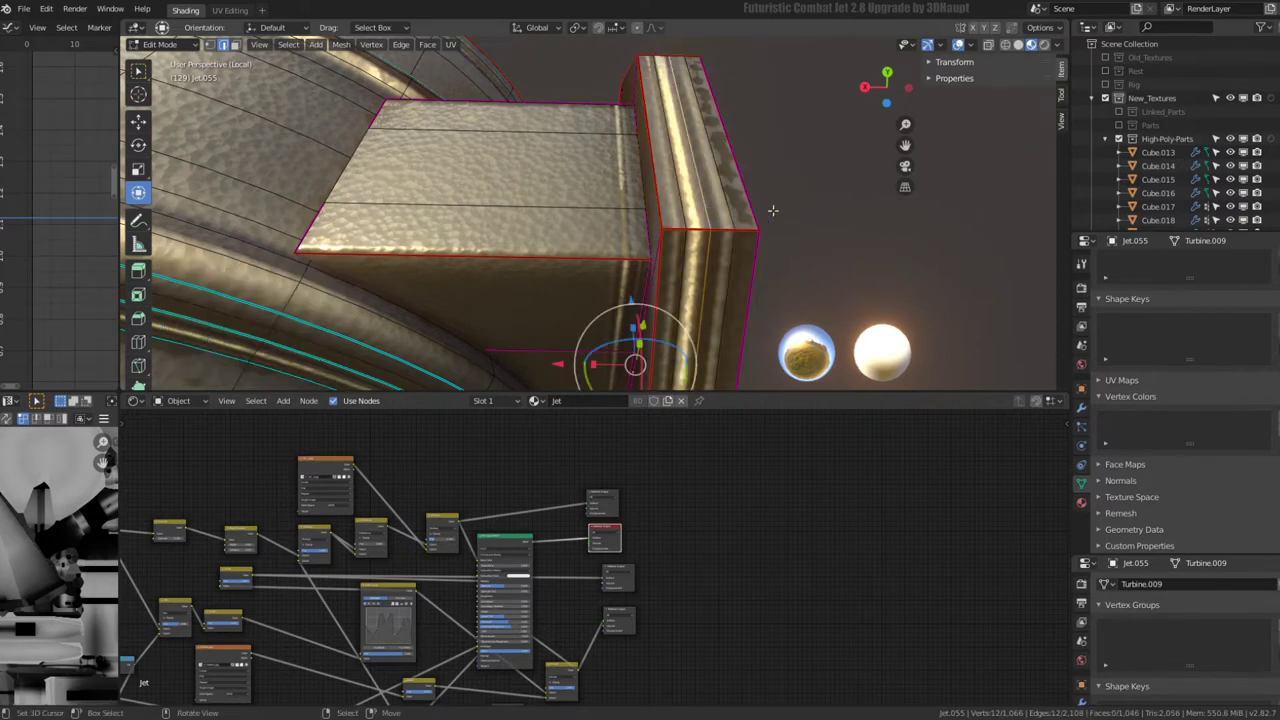
- Offset the new pillar edges with Shrink/Fatten, then bevel the strip edges at offset 0.042 with 2 segments
{"action": "key", "text": "alt+s"}
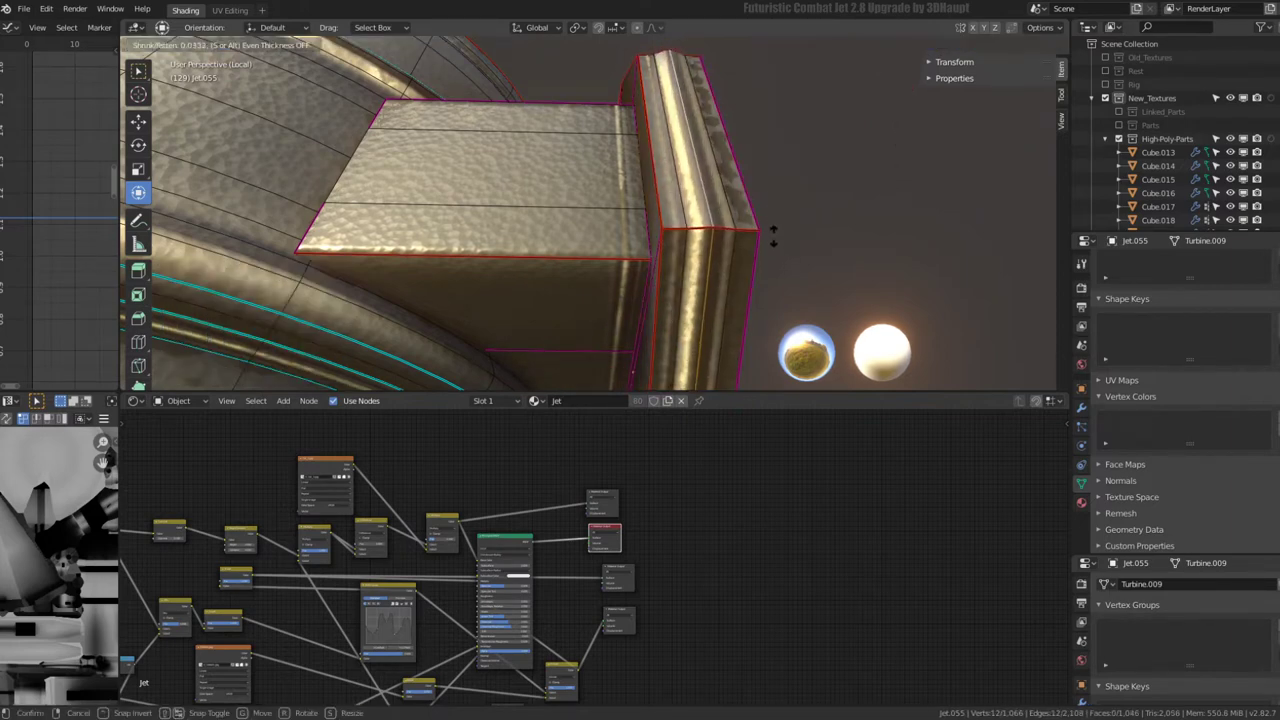
{"action": "left_click", "coordinate": [781, 296]}
{"action": "mouse_move", "coordinate": [781, 296]}
{"action": "middle_mouse_down"}
{"action": "mouse_move", "coordinate": [419, 183]}
{"action": "mouse_move", "coordinate": [600, 157]}
{"action": "middle_mouse_up"}
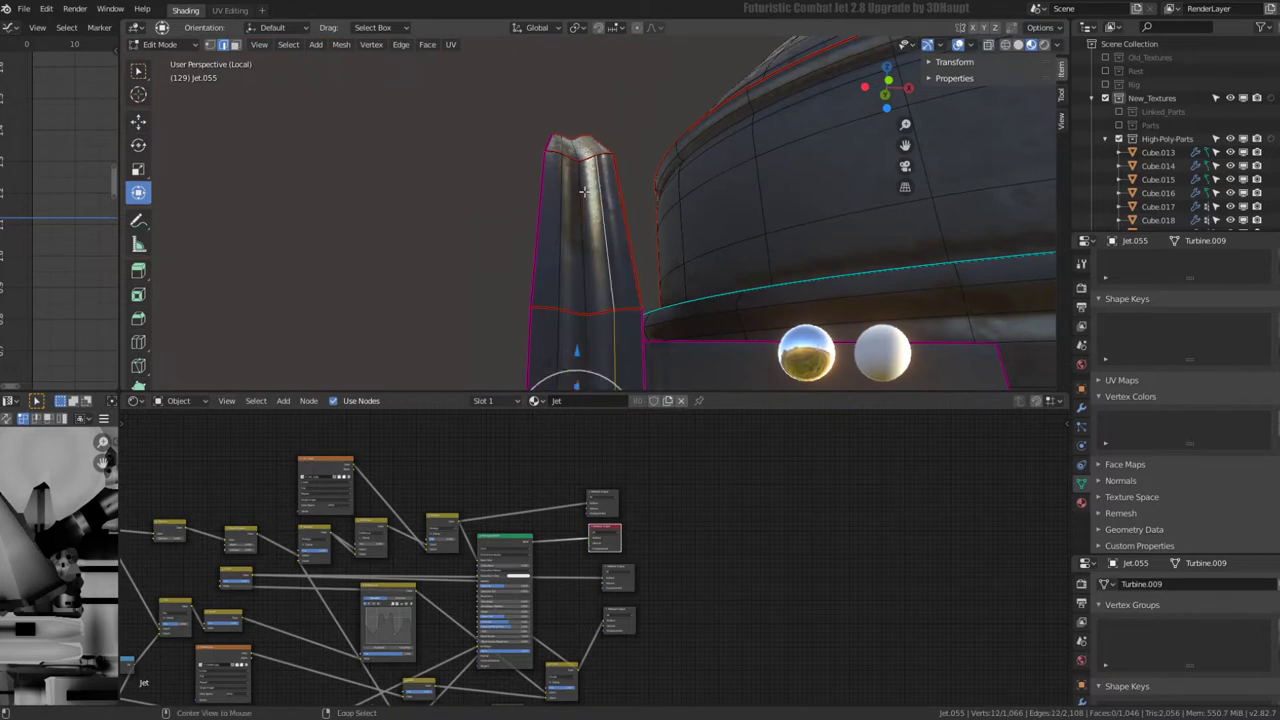
{"action": "key", "text": "ctrl+e"}
{"action": "left_click", "coordinate": [688, 175]}
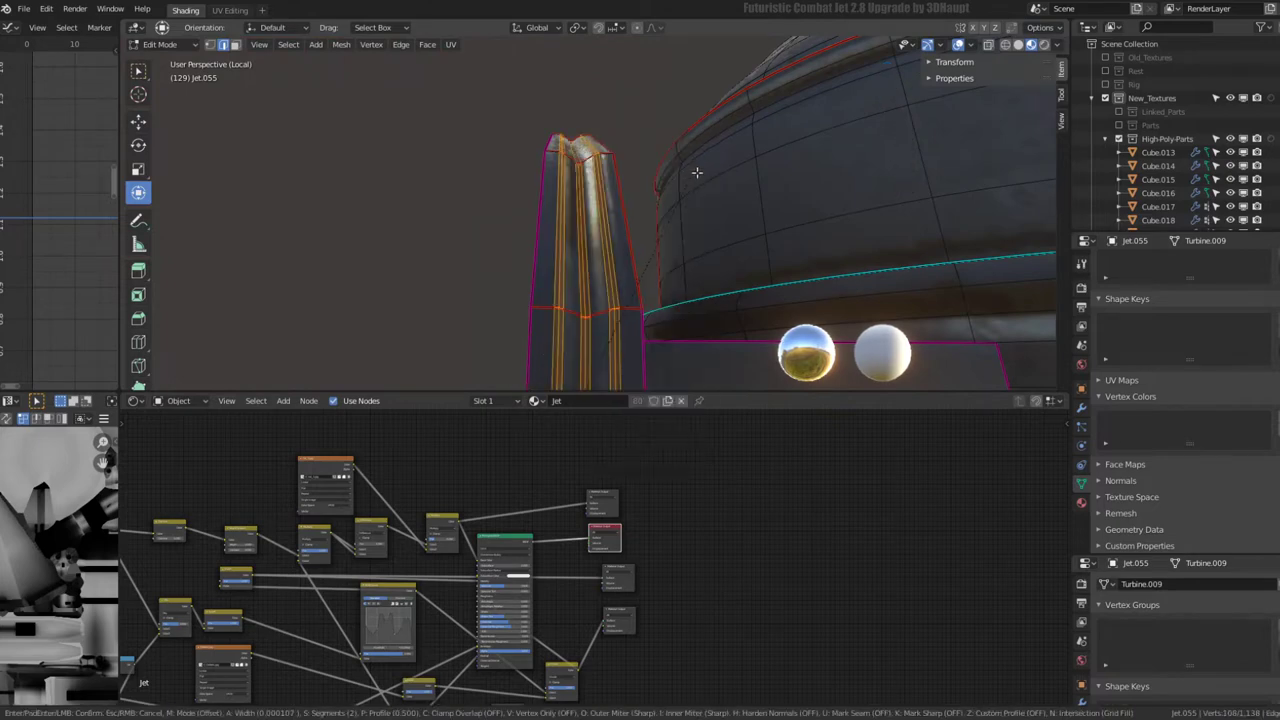
{"action": "left_click", "coordinate": [698, 172]}
{"action": "key", "text": "Tab"}
{"action": "scroll", "coordinate": [586, 186], "scroll_direction": "down", "scroll_amount": 5}
{"action": "mouse_move", "coordinate": [586, 186]}
{"action": "middle_mouse_down"}
{"action": "mouse_move", "coordinate": [798, 178]}
{"action": "mouse_move", "coordinate": [755, 181]}
{"action": "mouse_move", "coordinate": [780, 177]}
{"action": "mouse_move", "coordinate": [769, 220]}
{"action": "mouse_move", "coordinate": [763, 152]}
{"action": "mouse_move", "coordinate": [750, 148]}
{"action": "middle_mouse_up"}
- Back in Edit Mode, select edge loops on the vertical strip and expand them to their edge rings
{"action": "key", "text": "Tab"}
{"action": "scroll", "coordinate": [740, 150], "scroll_direction": "up", "scroll_amount": 3}
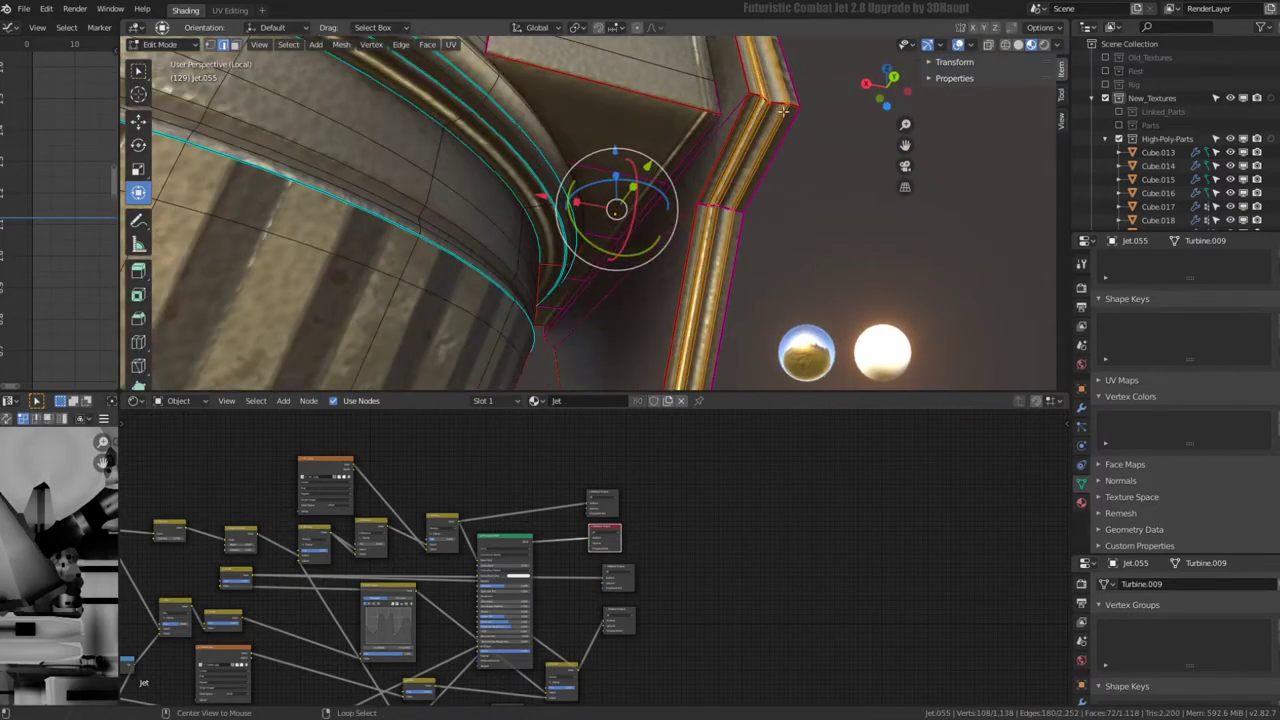
{"action": "left_click", "coordinate": [794, 106], "text": "alt"}
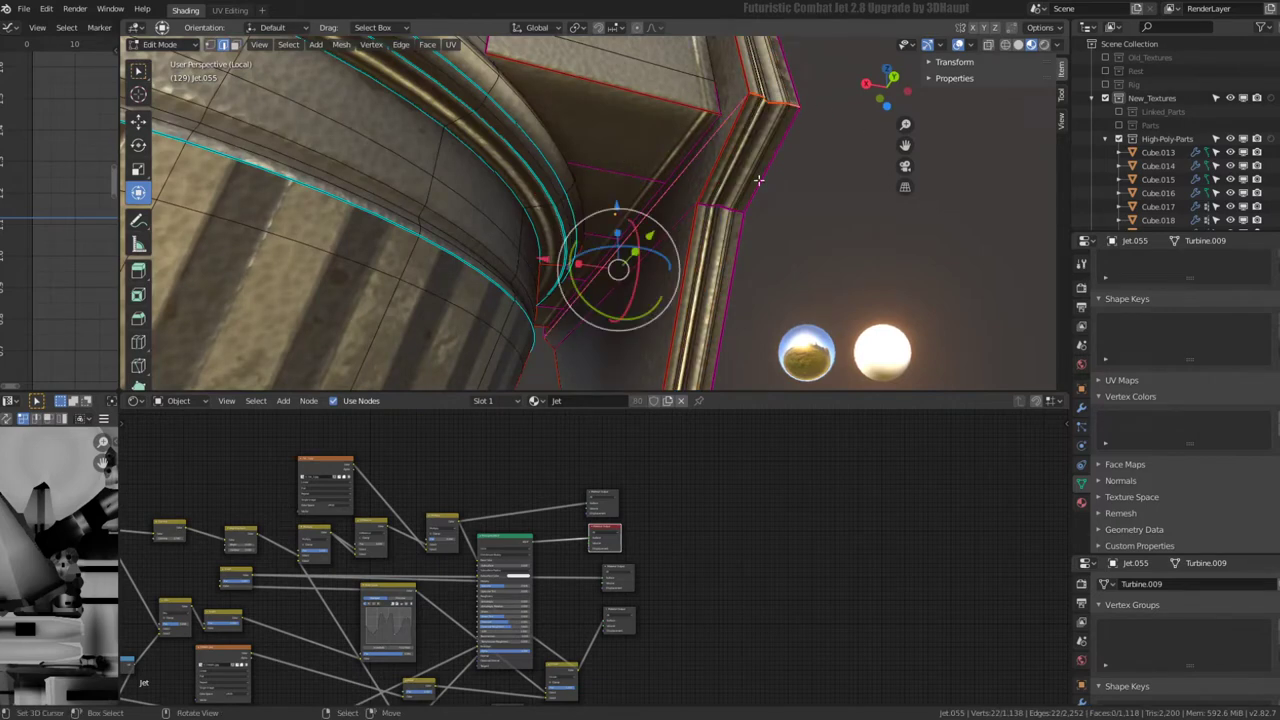
{"action": "middle_click_drag", "start_coordinate": [742, 208], "coordinate": [716, 212]}
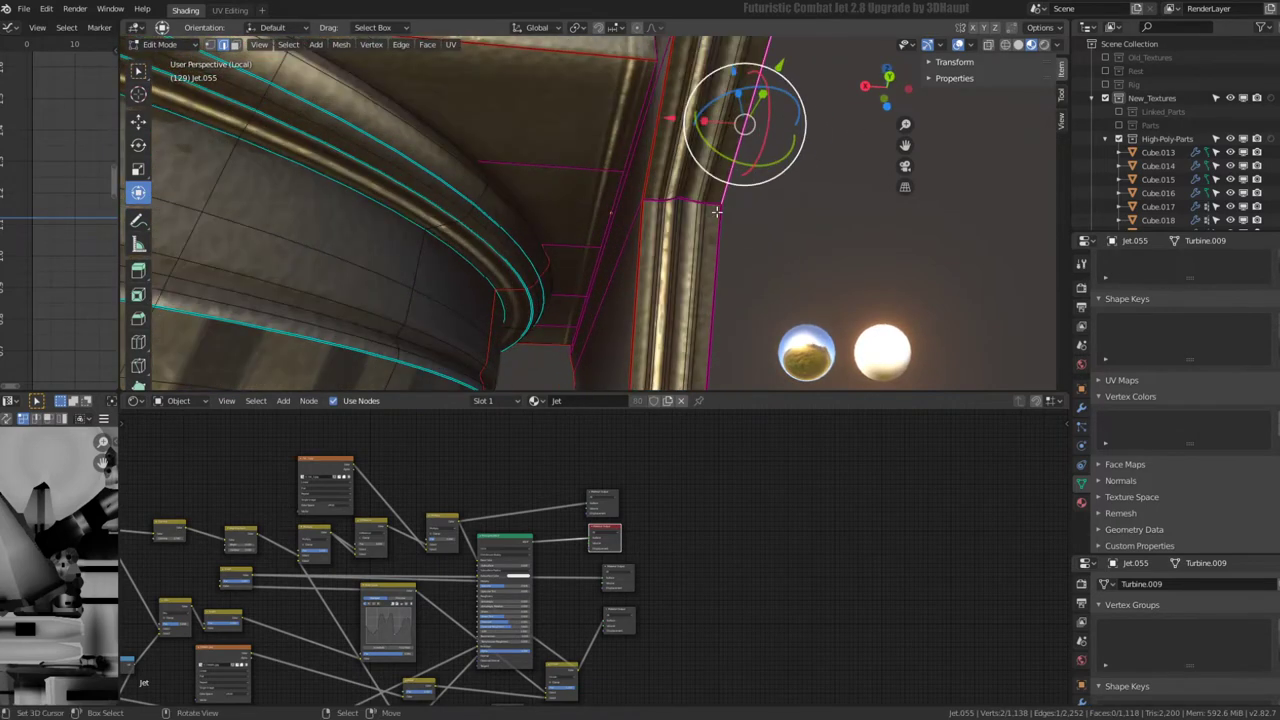
{"action": "left_click", "coordinate": [649, 188], "text": "alt"}
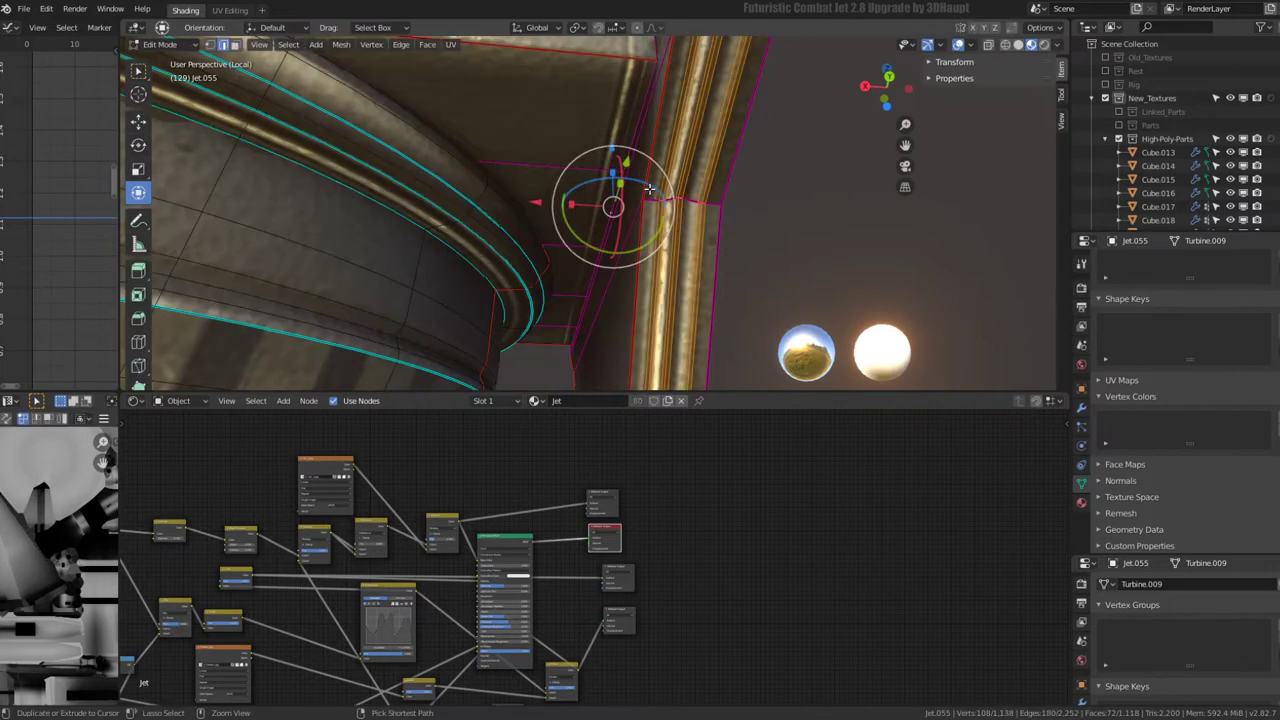
{"action": "left_click", "coordinate": [672, 185]}
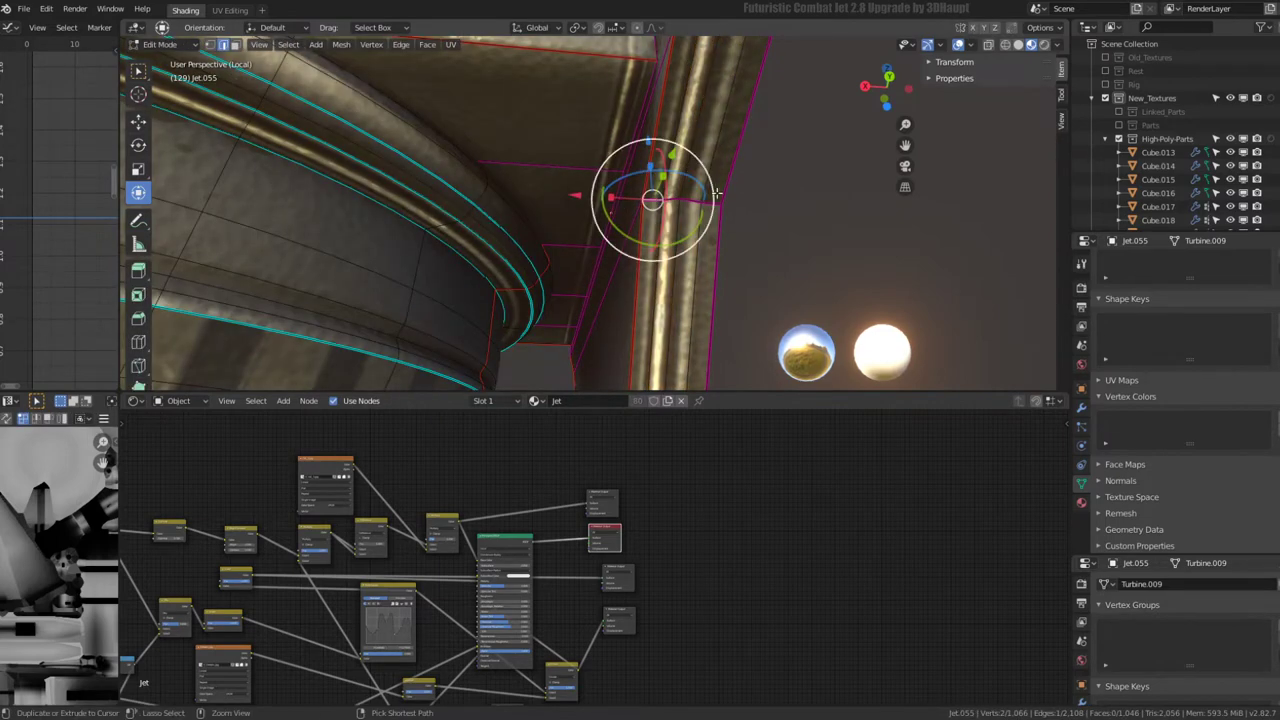
{"action": "left_click", "coordinate": [716, 197], "text": "ctrl"}
{"action": "key", "text": "q"}
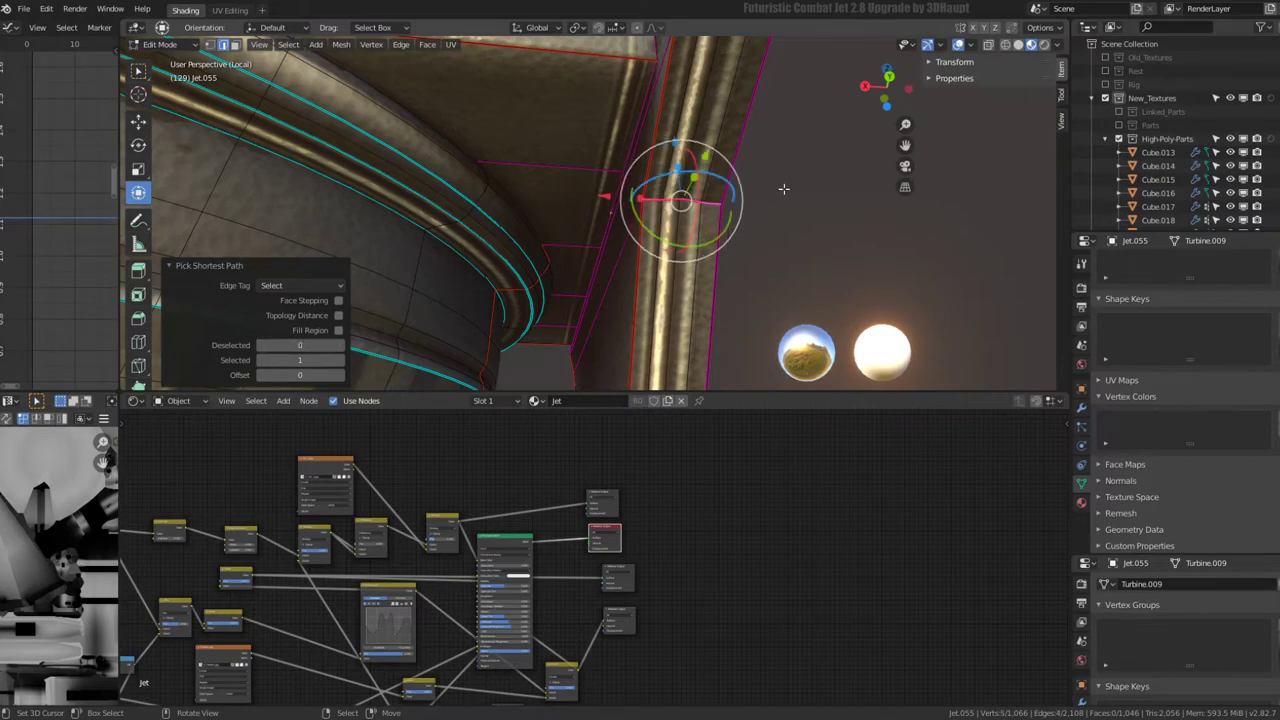
{"action": "key", "text": "q"}
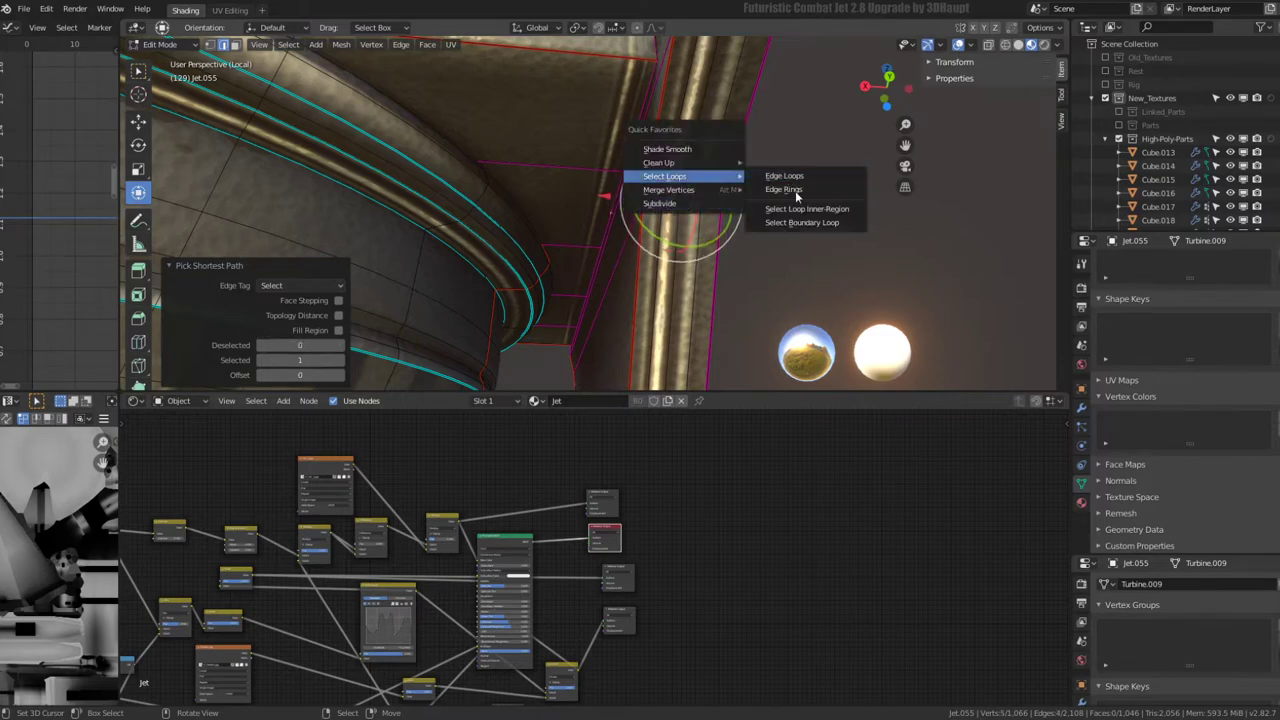
{"action": "left_click", "coordinate": [797, 194]}
- Try bevelling the wing's edge loop, undo it, and return to Object Mode
{"action": "middle_click_drag", "start_coordinate": [791, 189], "coordinate": [763, 263]}
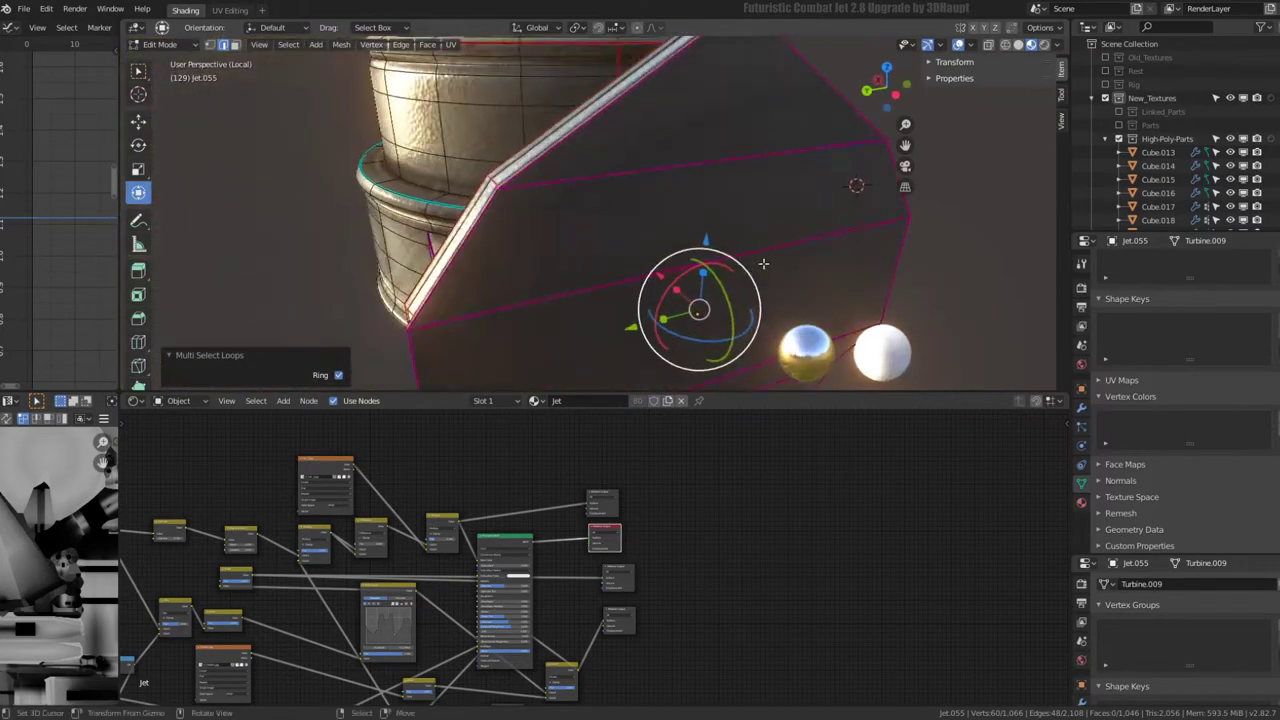
{"action": "scroll", "coordinate": [763, 263], "scroll_direction": "up", "scroll_amount": 3}
{"action": "middle_click_drag", "start_coordinate": [843, 234], "coordinate": [801, 212]}
{"action": "key", "text": "ctrl+e"}
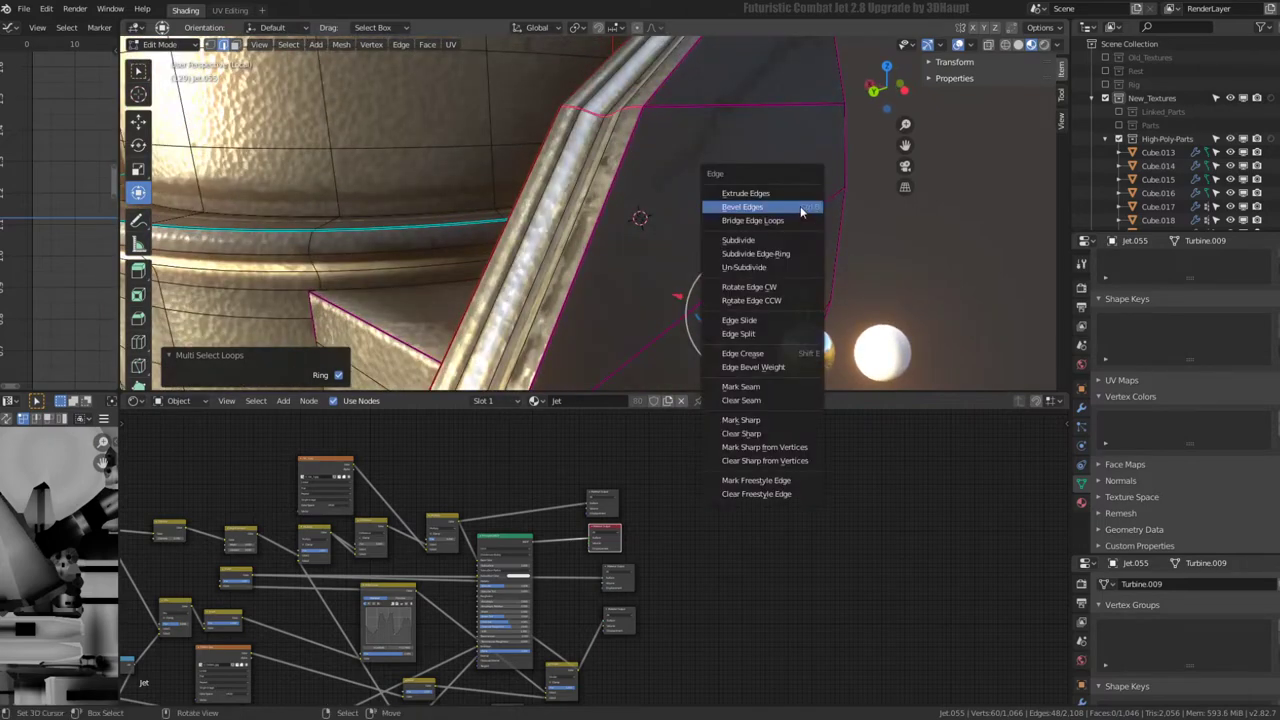
{"action": "left_click", "coordinate": [801, 207]}
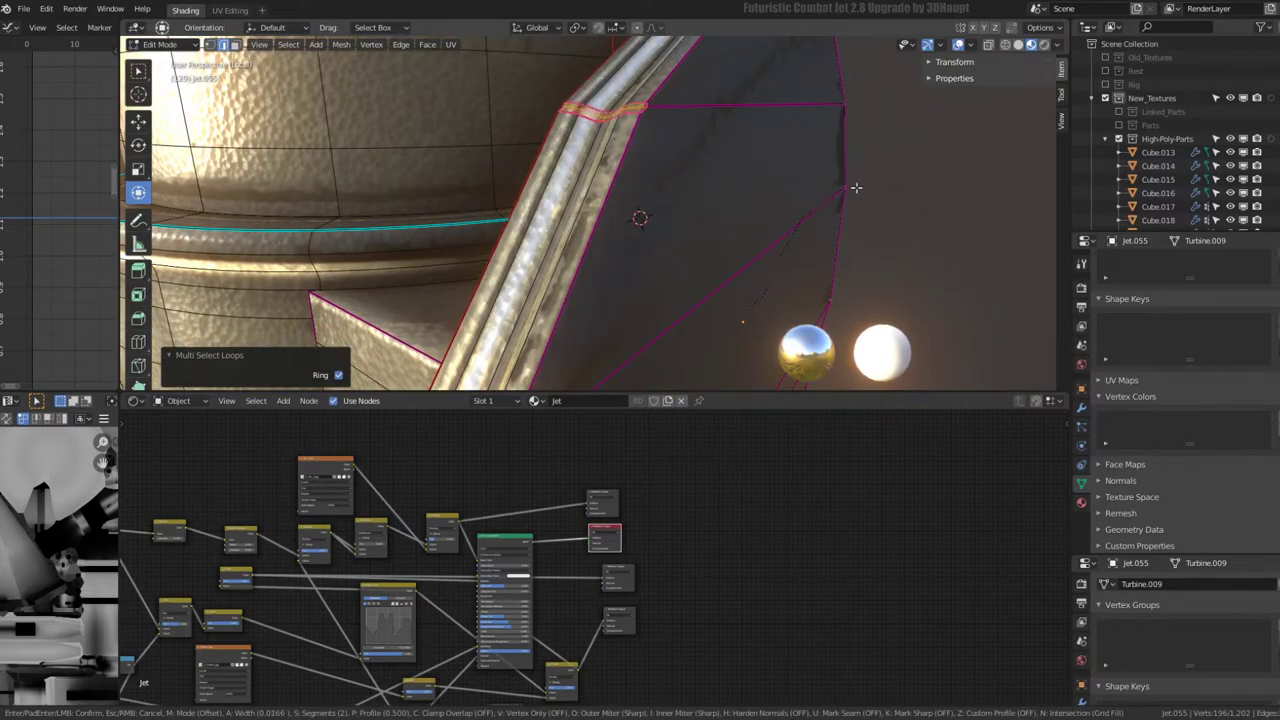
{"action": "left_click", "coordinate": [899, 170]}
{"action": "mouse_move", "coordinate": [899, 170]}
{"action": "middle_mouse_down"}
{"action": "mouse_move", "coordinate": [589, 171]}
{"action": "mouse_move", "coordinate": [612, 305]}
{"action": "mouse_move", "coordinate": [733, 167]}
{"action": "mouse_move", "coordinate": [722, 220]}
{"action": "mouse_move", "coordinate": [806, 228]}
{"action": "middle_mouse_up"}
{"action": "key", "text": "ctrl+z"}
{"action": "key", "text": "Tab"}
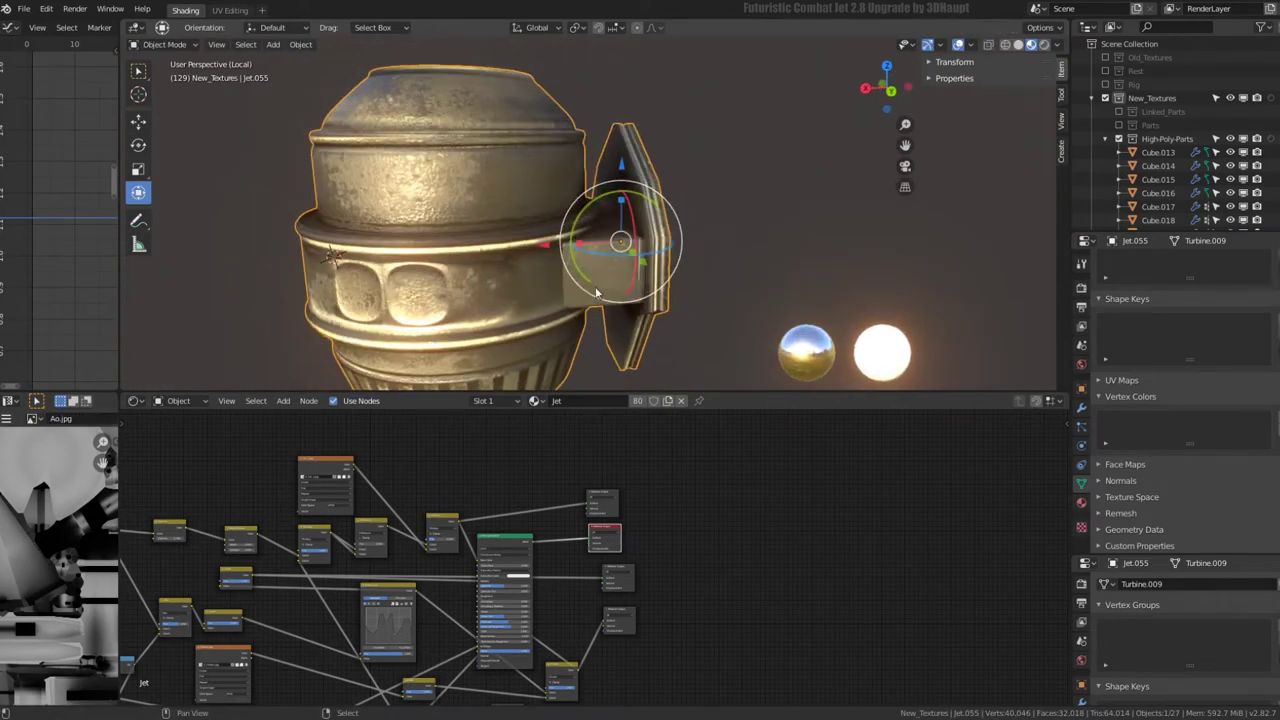
- Delete the turbine part Jet.055 from the jet
{"action": "scroll", "coordinate": [727, 218], "scroll_direction": "down", "scroll_amount": 2}
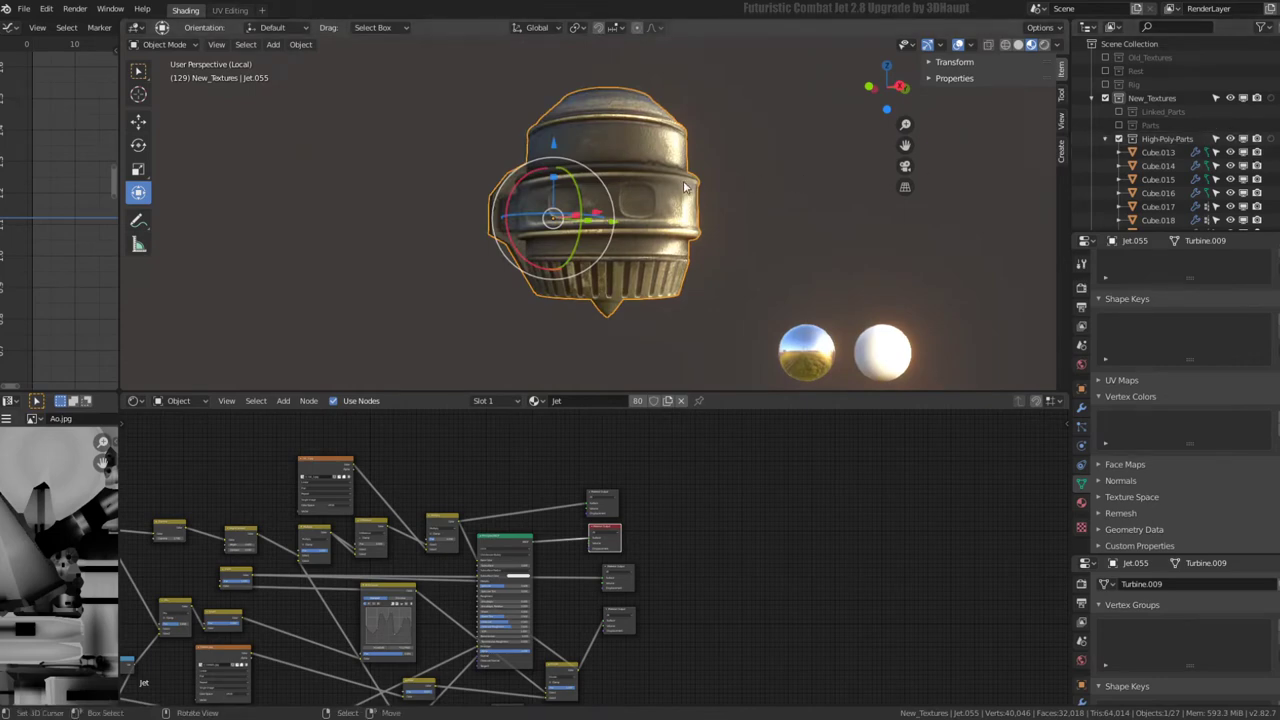
{"action": "scroll", "coordinate": [685, 186], "scroll_direction": "down", "scroll_amount": 2}
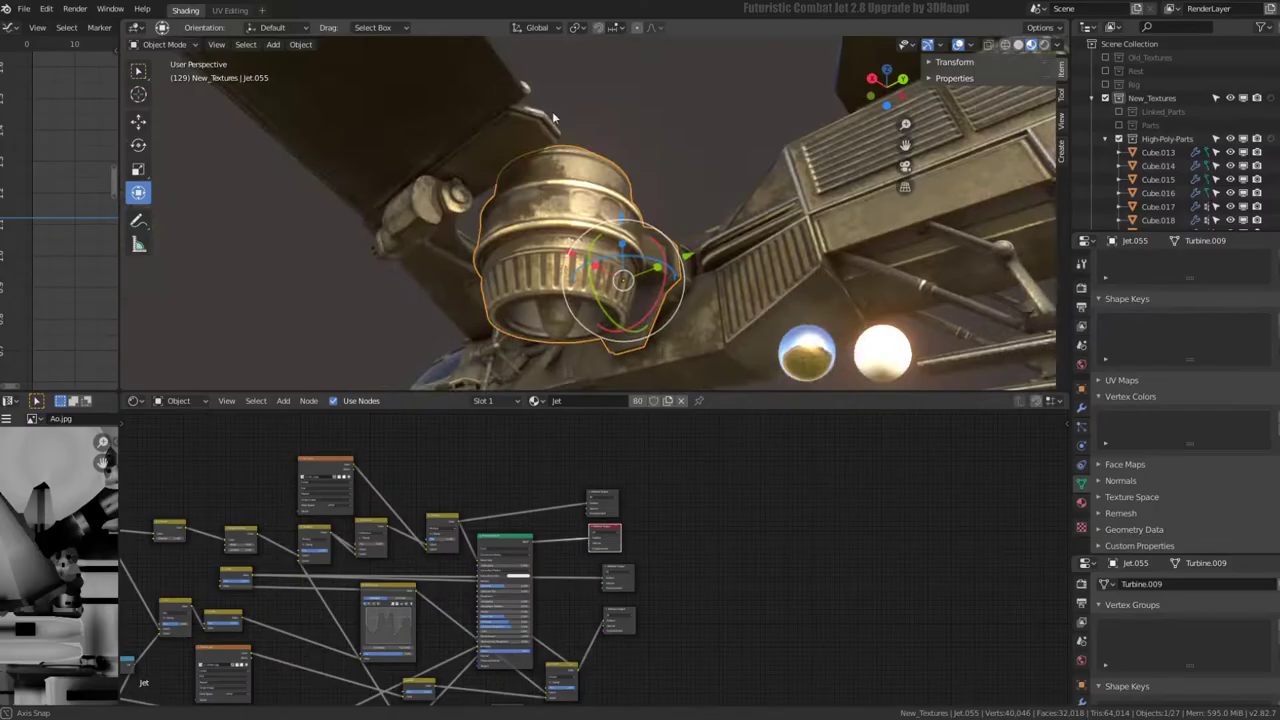
{"action": "mouse_move", "coordinate": [740, 120]}
{"action": "middle_mouse_down"}
{"action": "mouse_move", "coordinate": [694, 140]}
{"action": "mouse_move", "coordinate": [655, 240]}
{"action": "middle_mouse_up"}
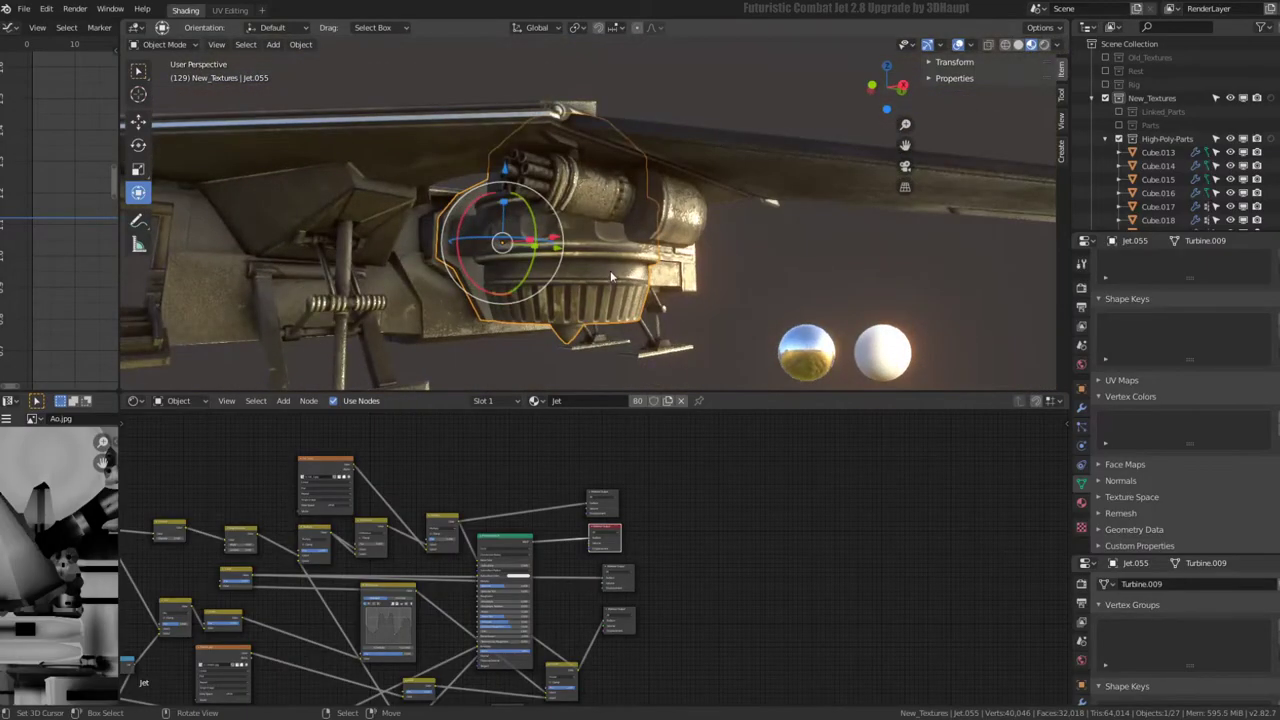
{"action": "key", "text": "Delete"}
- Select the jet body, enter its Edit Mode, and pick the wing Jet.048
{"action": "left_click", "coordinate": [655, 215]}
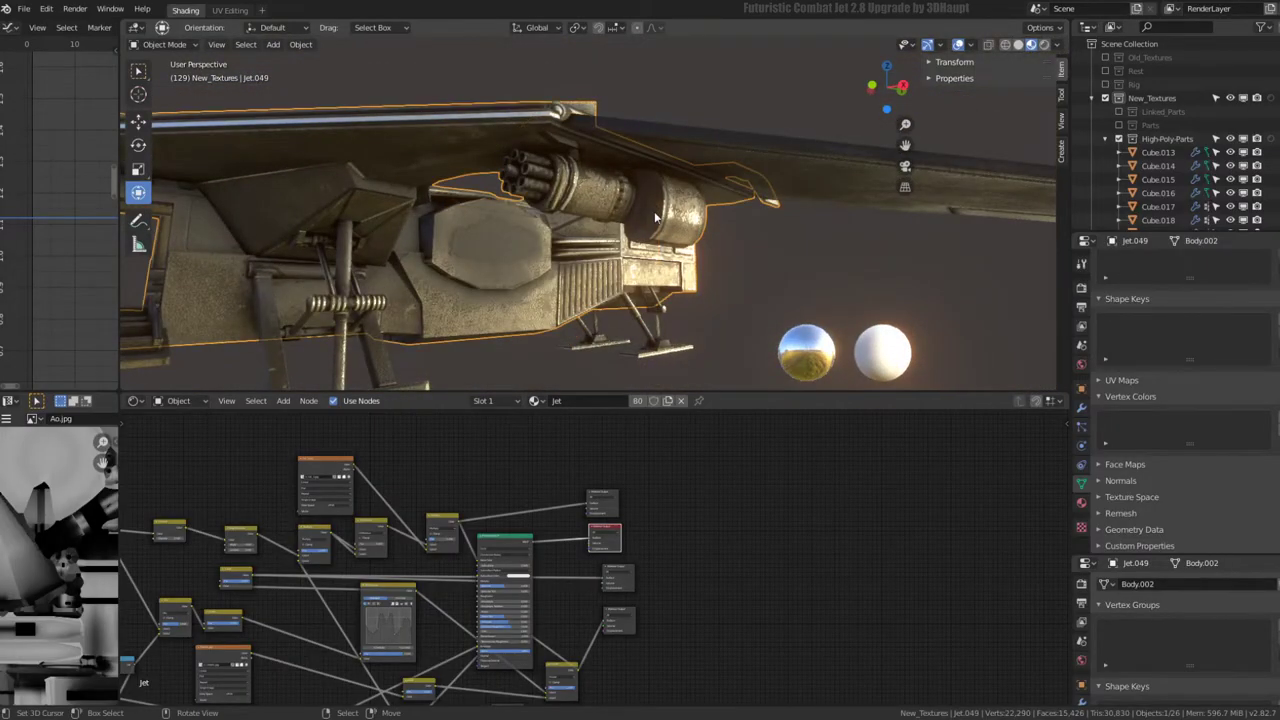
{"action": "middle_click_drag", "start_coordinate": [655, 215], "coordinate": [630, 190]}
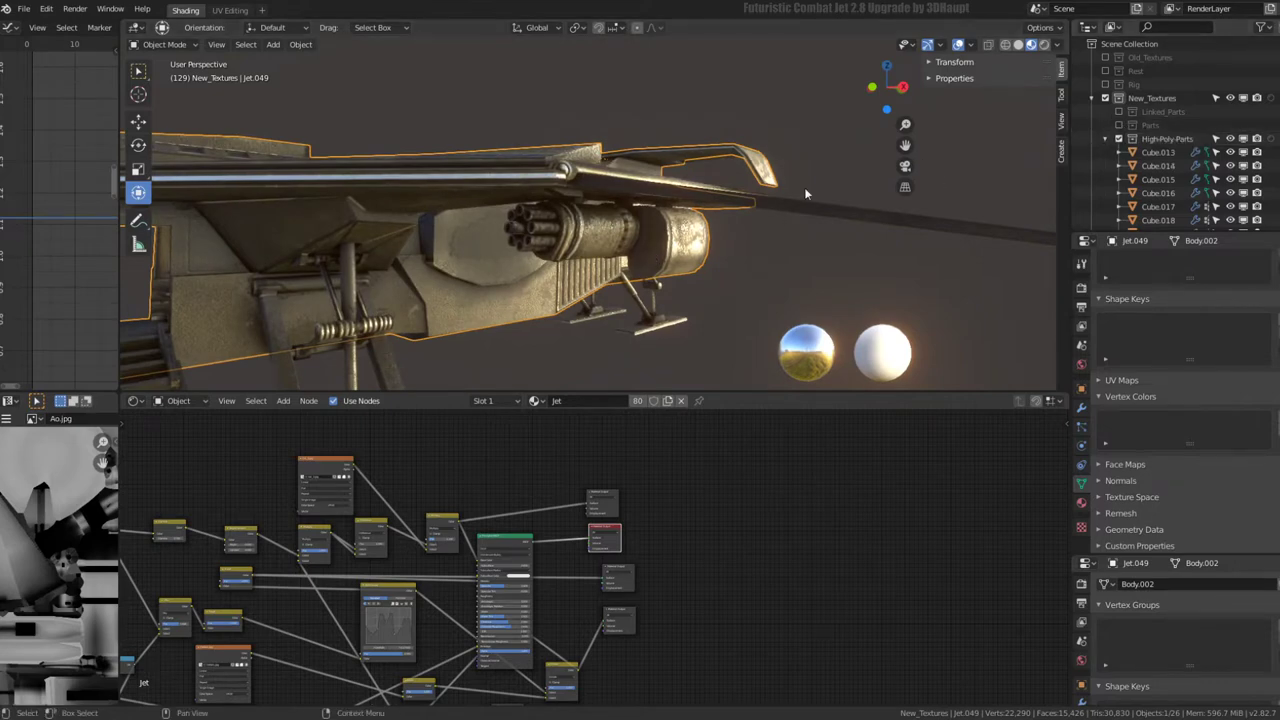
{"action": "scroll", "coordinate": [804, 187], "scroll_direction": "down", "scroll_amount": 5}
{"action": "mouse_move", "coordinate": [800, 206]}
{"action": "middle_mouse_down"}
{"action": "mouse_move", "coordinate": [823, 206]}
{"action": "mouse_move", "coordinate": [792, 193]}
{"action": "mouse_move", "coordinate": [723, 203]}
{"action": "middle_mouse_up"}
{"action": "scroll", "coordinate": [715, 250], "scroll_direction": "up", "scroll_amount": 5}
{"action": "mouse_move", "coordinate": [715, 250]}
{"action": "middle_mouse_down"}
{"action": "mouse_move", "coordinate": [672, 226]}
{"action": "mouse_move", "coordinate": [515, 220]}
{"action": "mouse_move", "coordinate": [567, 236]}
{"action": "mouse_move", "coordinate": [720, 217]}
{"action": "mouse_move", "coordinate": [689, 180]}
{"action": "mouse_move", "coordinate": [798, 277]}
{"action": "mouse_move", "coordinate": [841, 222]}
{"action": "mouse_move", "coordinate": [608, 206]}
{"action": "middle_mouse_up"}
{"action": "key", "text": "Tab"}
{"action": "key", "text": "Tab"}
{"action": "left_click", "coordinate": [798, 275]}
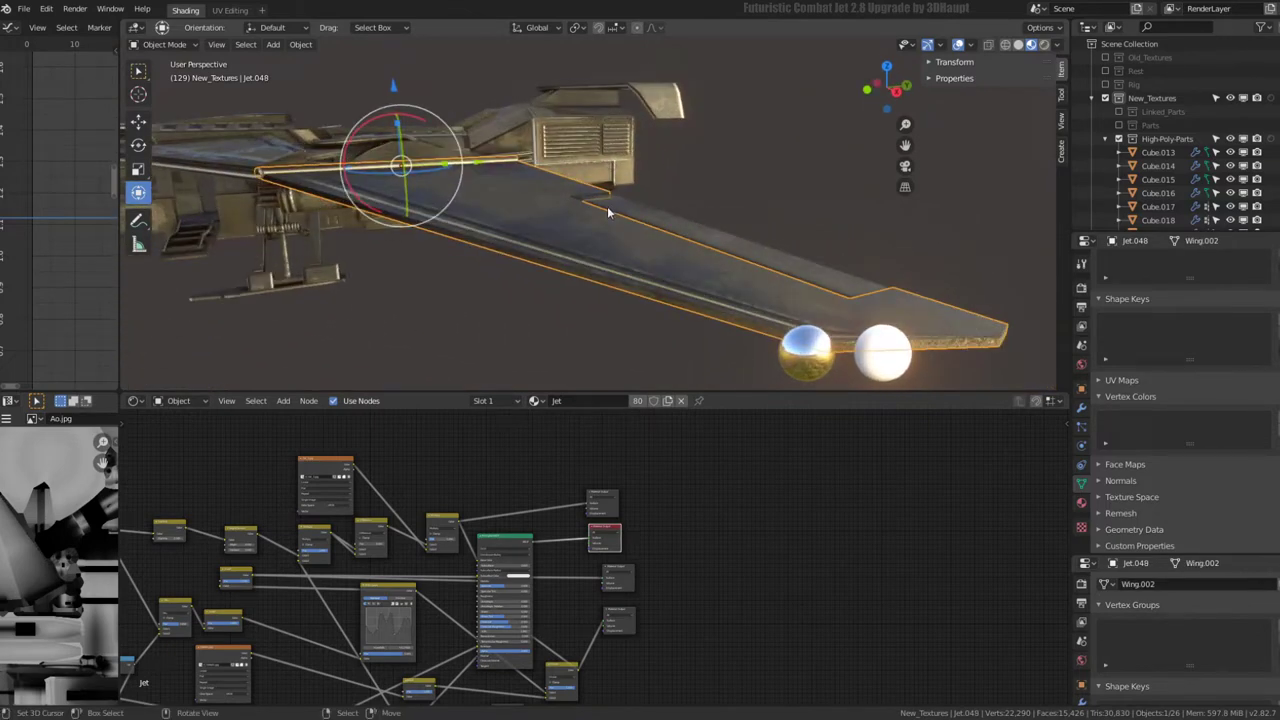
- Inspect the wing in plain Solid shading, then switch back to Material Preview
{"action": "left_click", "coordinate": [1019, 46]}
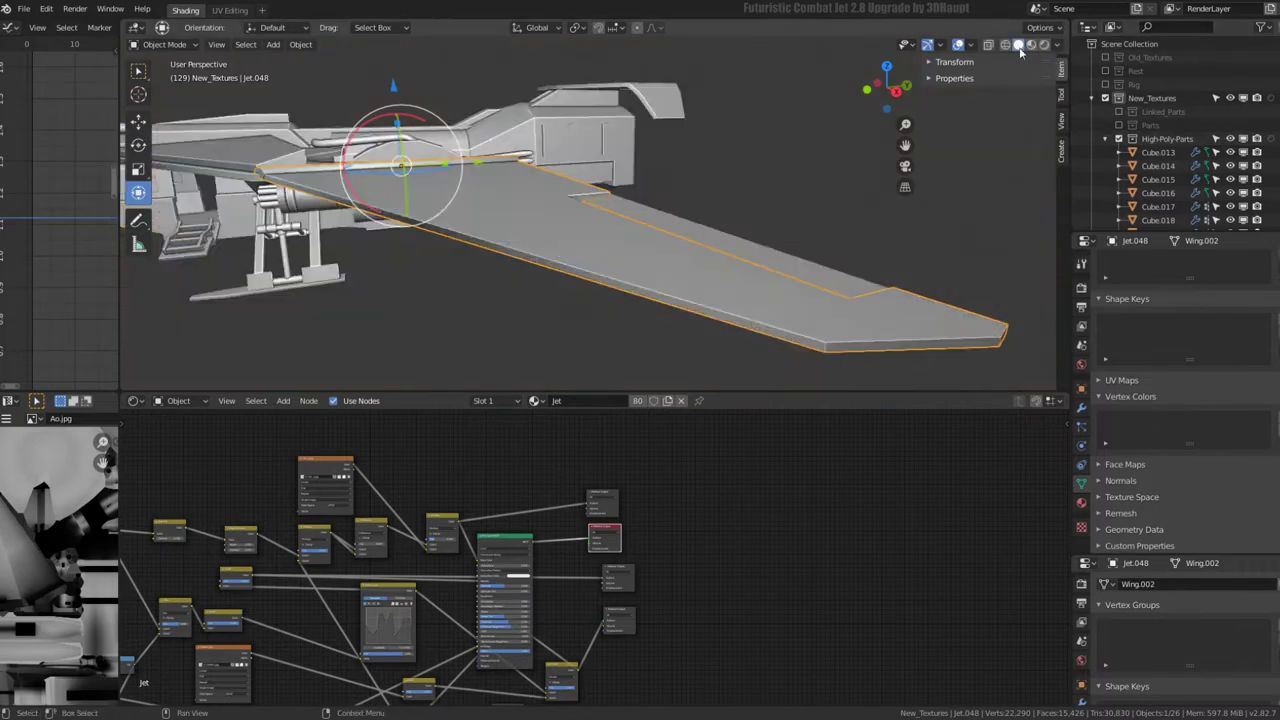
{"action": "mouse_move", "coordinate": [700, 120]}
{"action": "middle_mouse_down"}
{"action": "mouse_move", "coordinate": [660, 140]}
{"action": "mouse_move", "coordinate": [676, 132]}
{"action": "mouse_move", "coordinate": [597, 143]}
{"action": "mouse_move", "coordinate": [624, 179]}
{"action": "mouse_move", "coordinate": [530, 242]}
{"action": "mouse_move", "coordinate": [656, 238]}
{"action": "mouse_move", "coordinate": [586, 160]}
{"action": "mouse_move", "coordinate": [682, 279]}
{"action": "mouse_move", "coordinate": [550, 258]}
{"action": "middle_mouse_up"}
{"action": "middle_click_drag", "start_coordinate": [623, 249], "coordinate": [631, 243]}
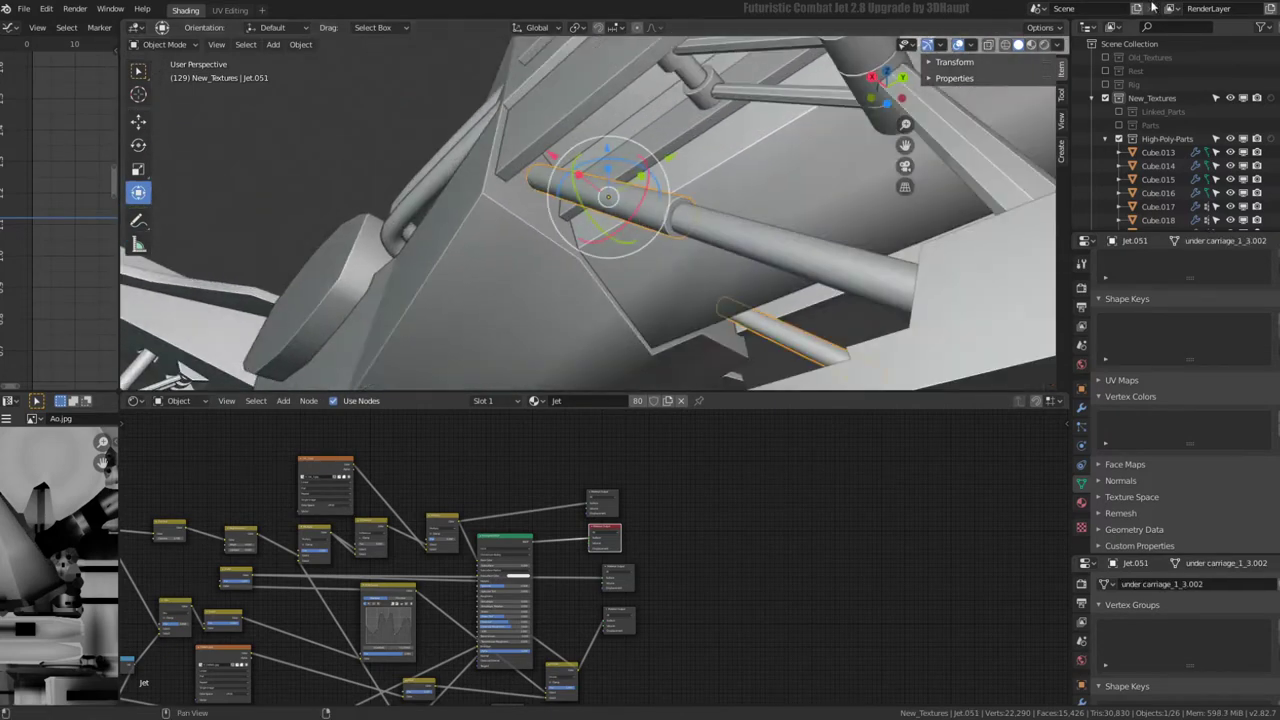
{"action": "left_click", "coordinate": [1031, 45]}
{"action": "middle_click_drag", "start_coordinate": [742, 179], "coordinate": [726, 222]}
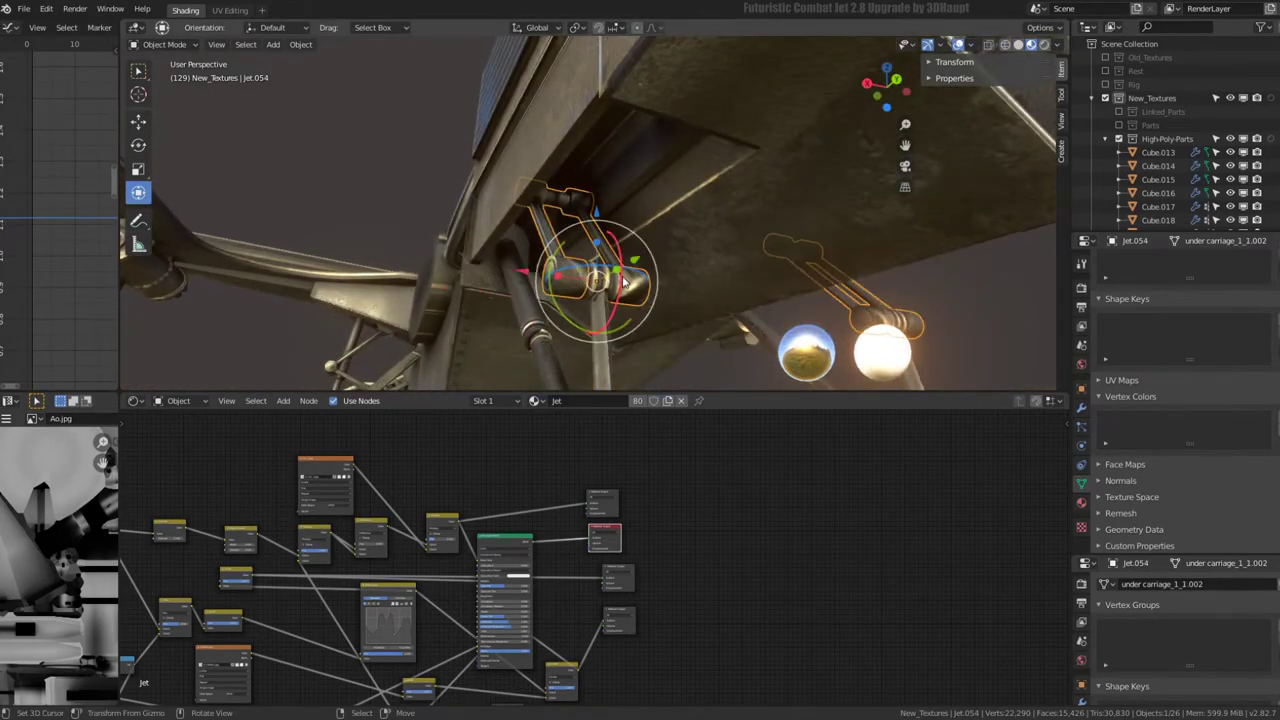
- Select the linked strut cylinder in Edit Mode and maximise the Ao.jpg image editor
{"action": "key", "text": "Tab"}
{"action": "scroll", "coordinate": [623, 283], "scroll_direction": "up", "scroll_amount": 3}
{"action": "mouse_move", "coordinate": [623, 283]}
{"action": "middle_mouse_down"}
{"action": "mouse_move", "coordinate": [562, 211]}
{"action": "mouse_move", "coordinate": [596, 207]}
{"action": "mouse_move", "coordinate": [512, 260]}
{"action": "middle_mouse_up"}
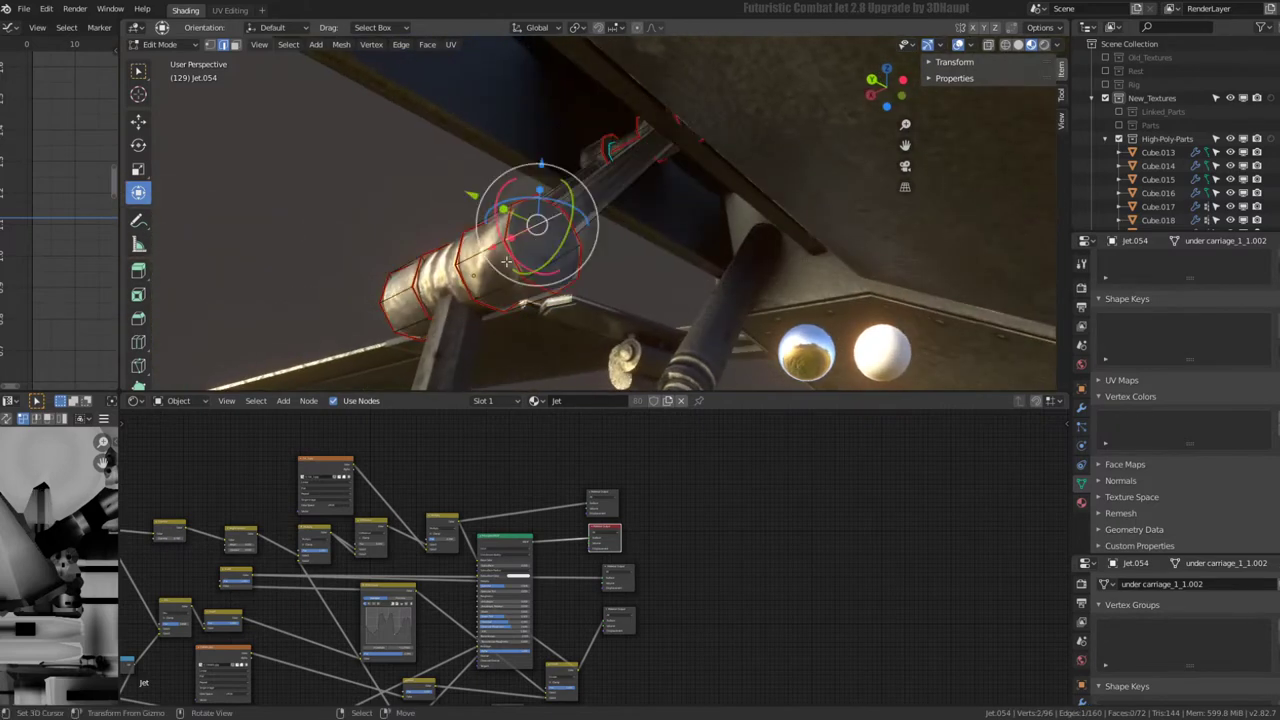
{"action": "key", "text": "l"}
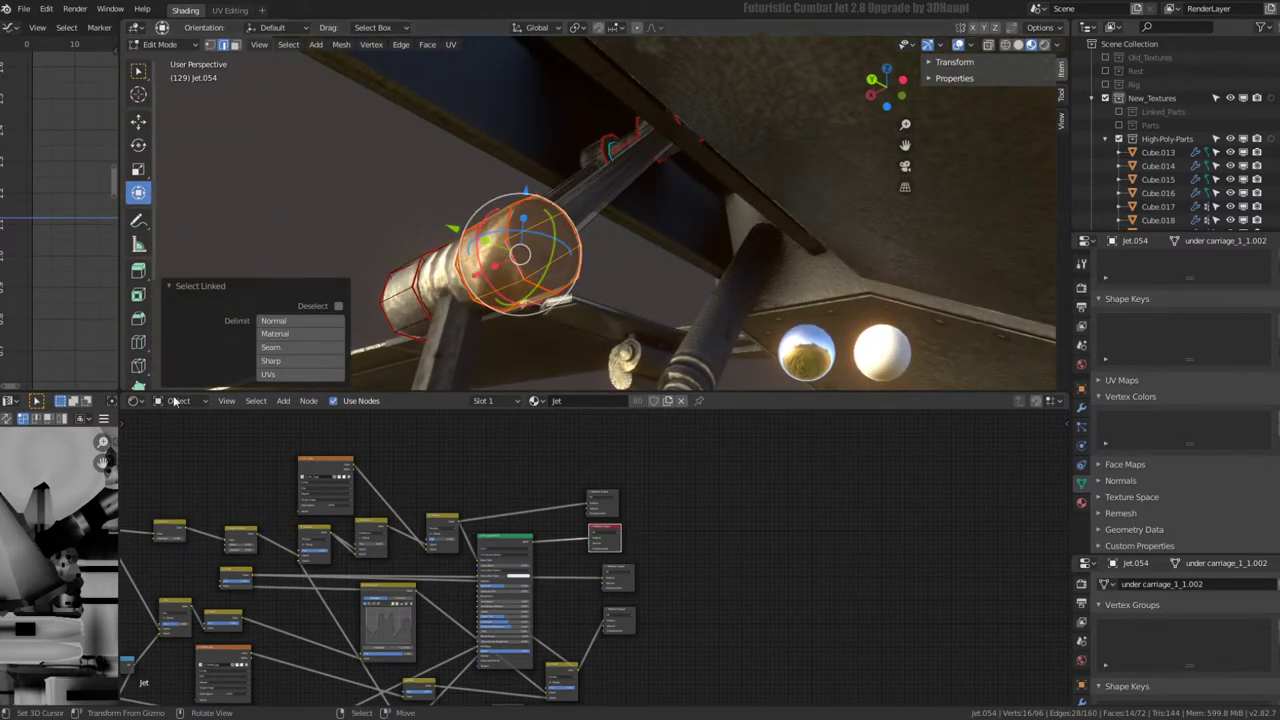
{"action": "key", "text": "Left"}
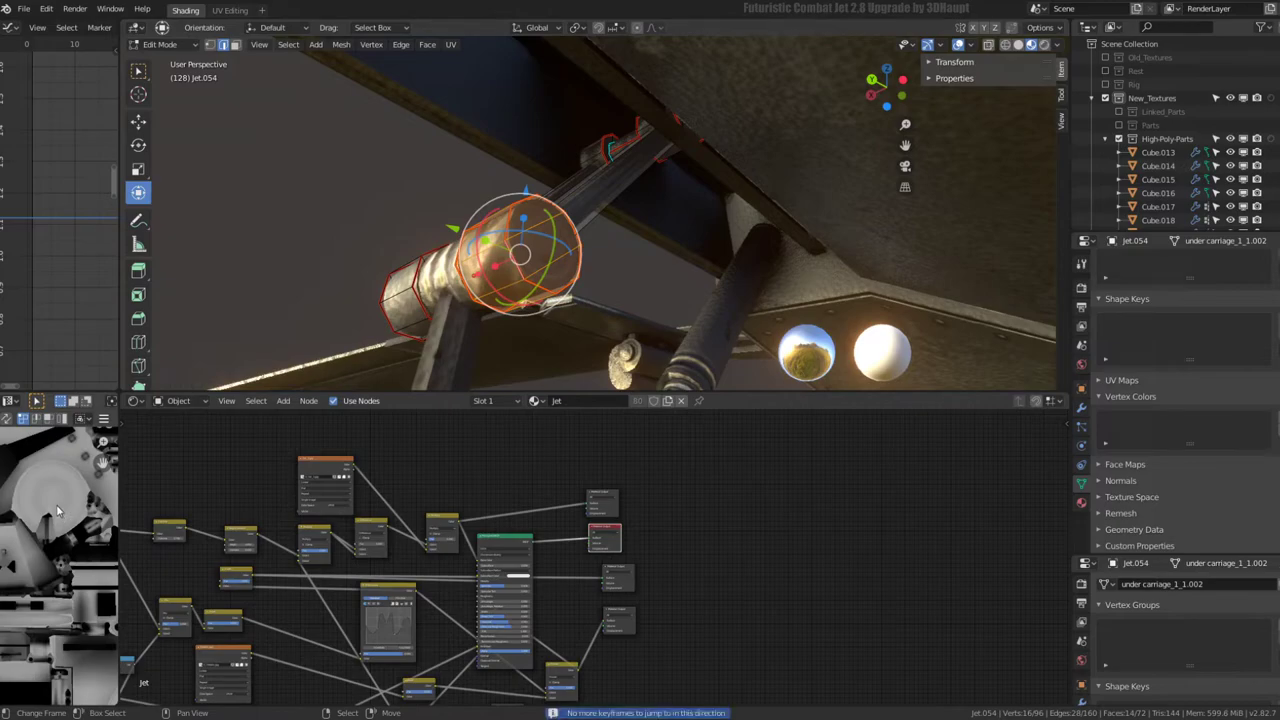
{"action": "key", "text": "ctrl+space"}
{"action": "scroll", "coordinate": [420, 363], "scroll_direction": "up", "scroll_amount": 1}
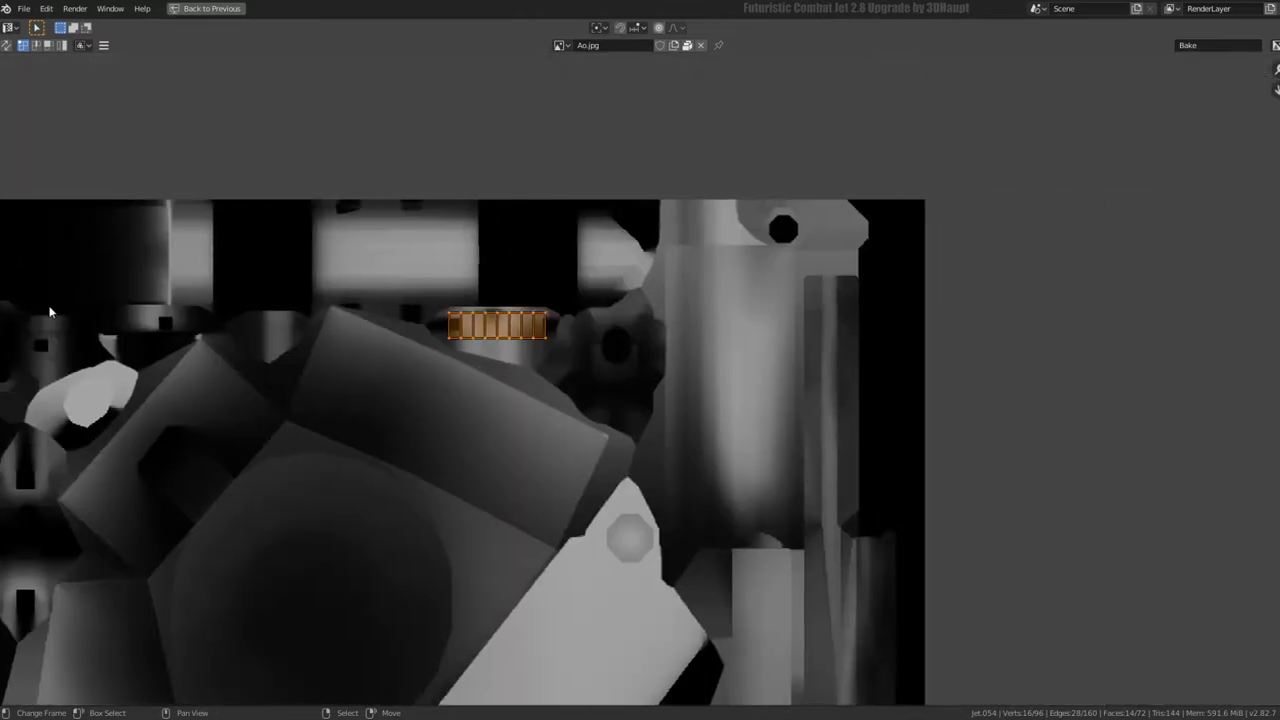
- Display the Nor.jpg normal map in the image editor instead of Ao.jpg
{"action": "scroll", "coordinate": [486, 372], "scroll_direction": "down", "scroll_amount": 5}
{"action": "scroll", "coordinate": [480, 341], "scroll_direction": "down", "scroll_amount": 4}
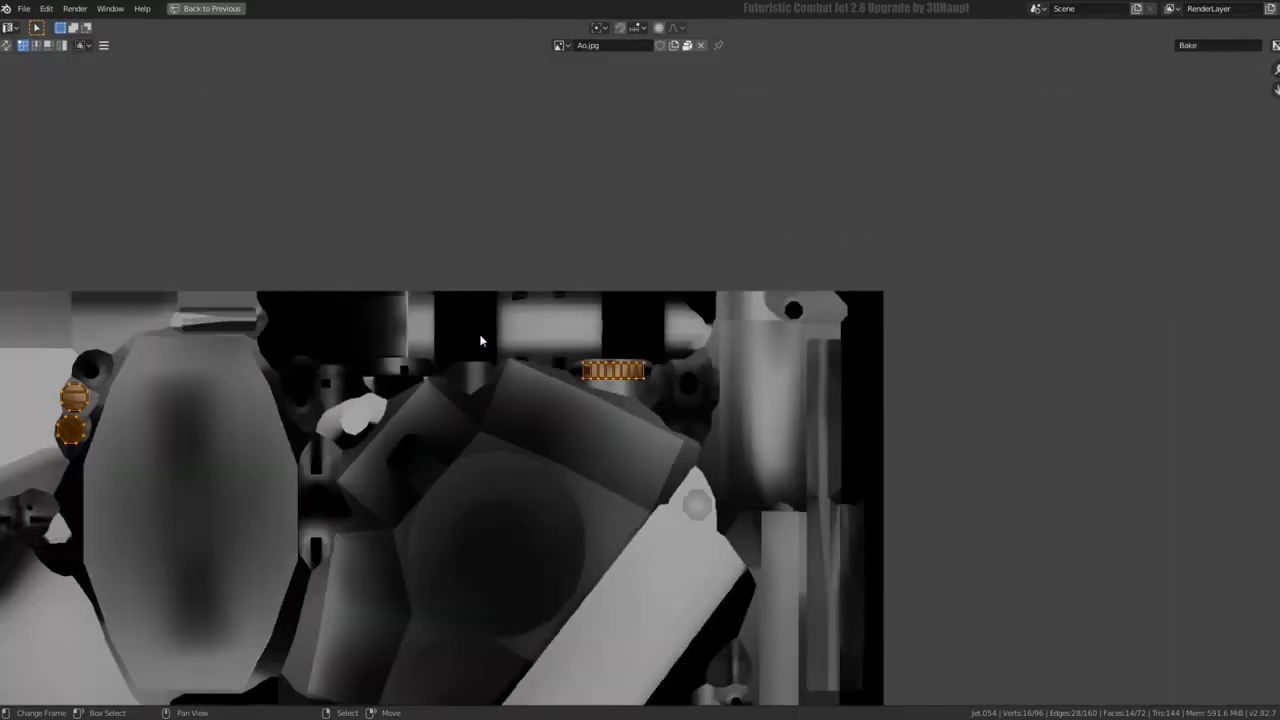
{"action": "left_click", "coordinate": [558, 46]}
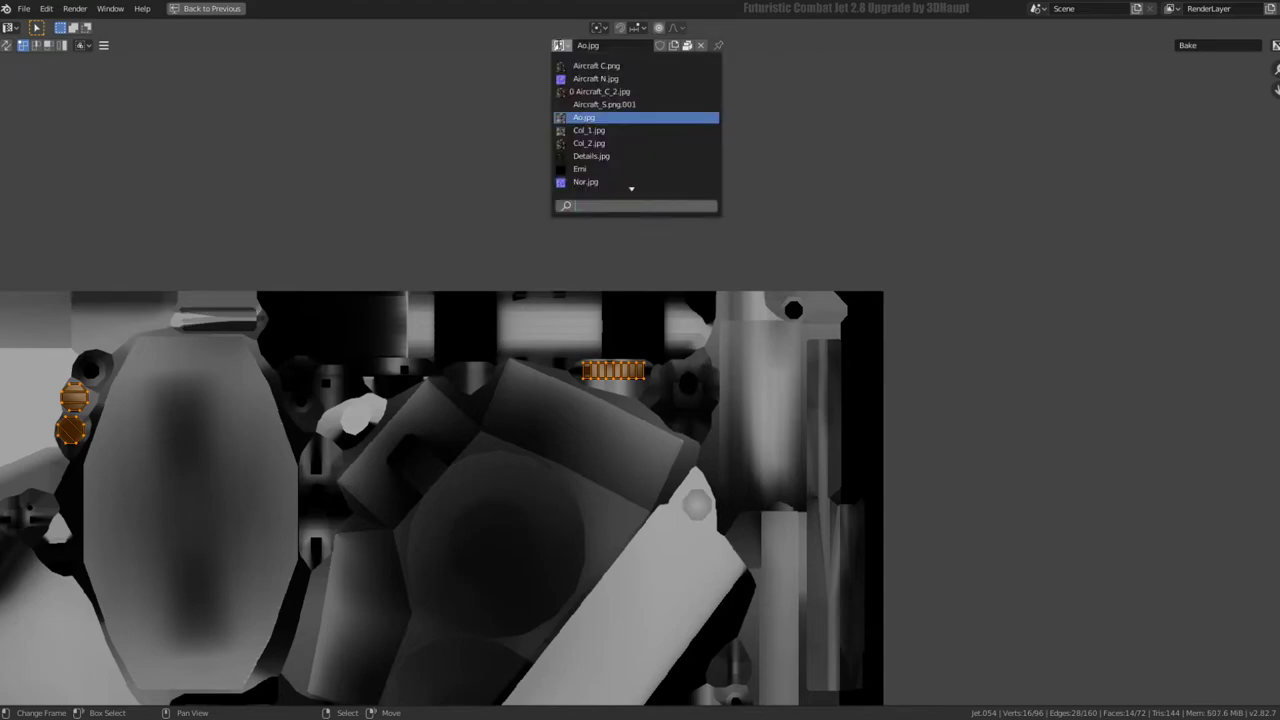
{"action": "left_click", "coordinate": [585, 182]}
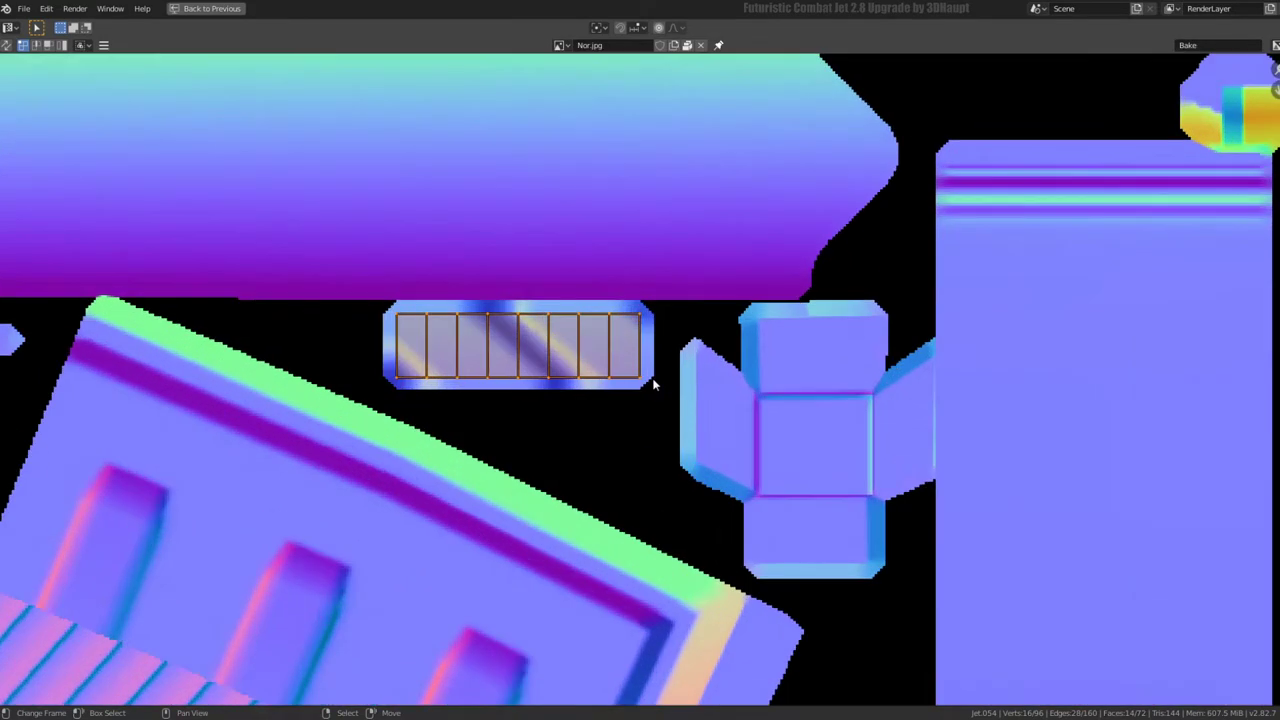
- Zoom and pan across the normal map to inspect the grill and other UV islands
{"action": "scroll", "coordinate": [768, 298], "scroll_direction": "up", "scroll_amount": 6}
{"action": "scroll", "coordinate": [768, 298], "scroll_direction": "down", "scroll_amount": 9}
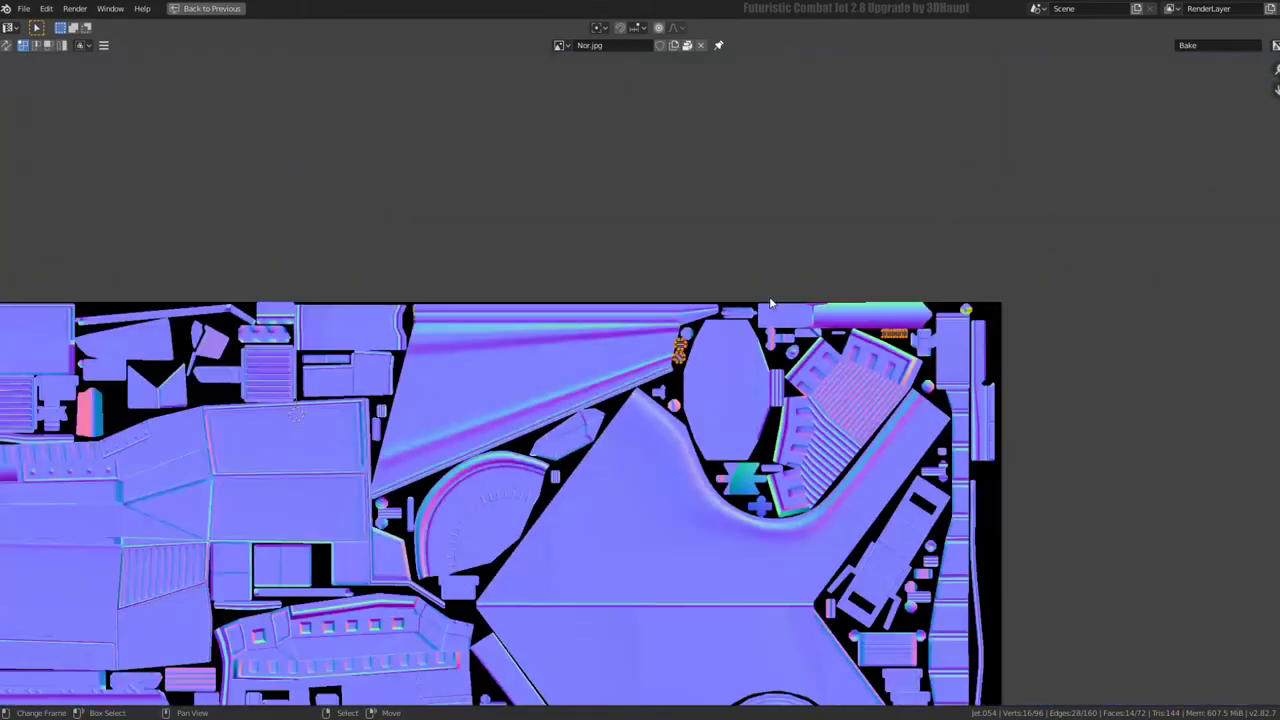
{"action": "middle_click_drag", "start_coordinate": [768, 298], "coordinate": [694, 318]}
{"action": "scroll", "coordinate": [516, 404], "scroll_direction": "up", "scroll_amount": 8}
{"action": "middle_click_drag", "start_coordinate": [516, 404], "coordinate": [741, 351]}
{"action": "scroll", "coordinate": [741, 351], "scroll_direction": "up", "scroll_amount": 2}
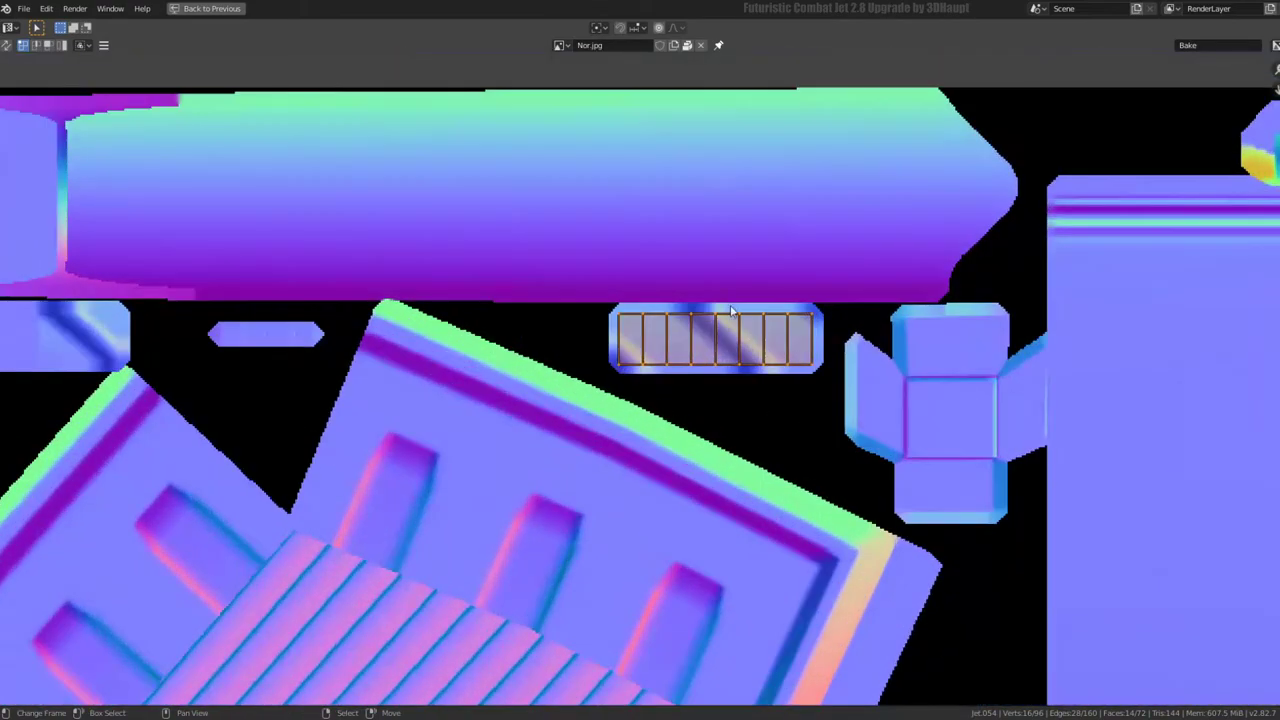
{"action": "scroll", "coordinate": [731, 312], "scroll_direction": "down", "scroll_amount": 6}
{"action": "middle_click_drag", "start_coordinate": [220, 450], "coordinate": [760, 290]}
{"action": "mouse_move", "coordinate": [794, 241]}
{"action": "middle_mouse_down"}
{"action": "mouse_move", "coordinate": [758, 290]}
{"action": "mouse_move", "coordinate": [1004, 241]}
{"action": "mouse_move", "coordinate": [228, 348]}
{"action": "middle_mouse_up"}
- Leave the fullscreen image editor and make the 3D viewport taller
{"action": "key", "text": "ctrl+alt+space"}
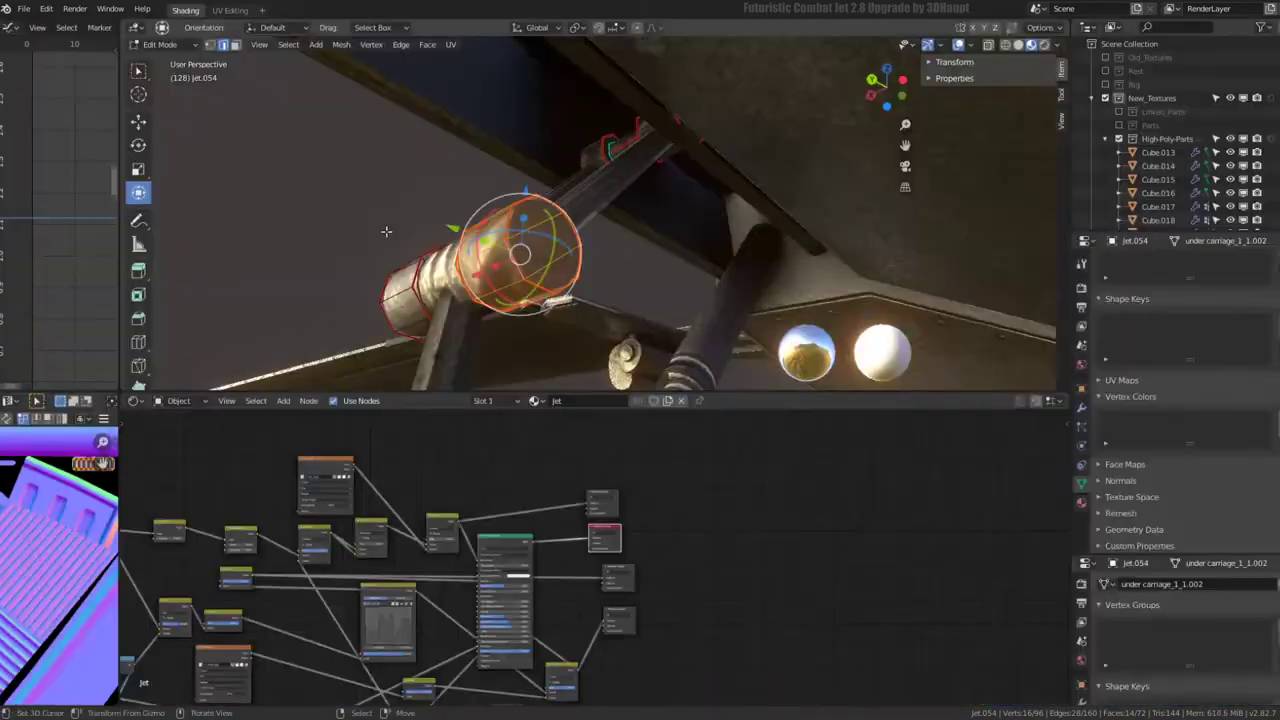
{"action": "mouse_move", "coordinate": [386, 229]}
{"action": "middle_mouse_down"}
{"action": "mouse_move", "coordinate": [675, 263]}
{"action": "mouse_move", "coordinate": [494, 251]}
{"action": "mouse_move", "coordinate": [633, 261]}
{"action": "middle_mouse_up"}
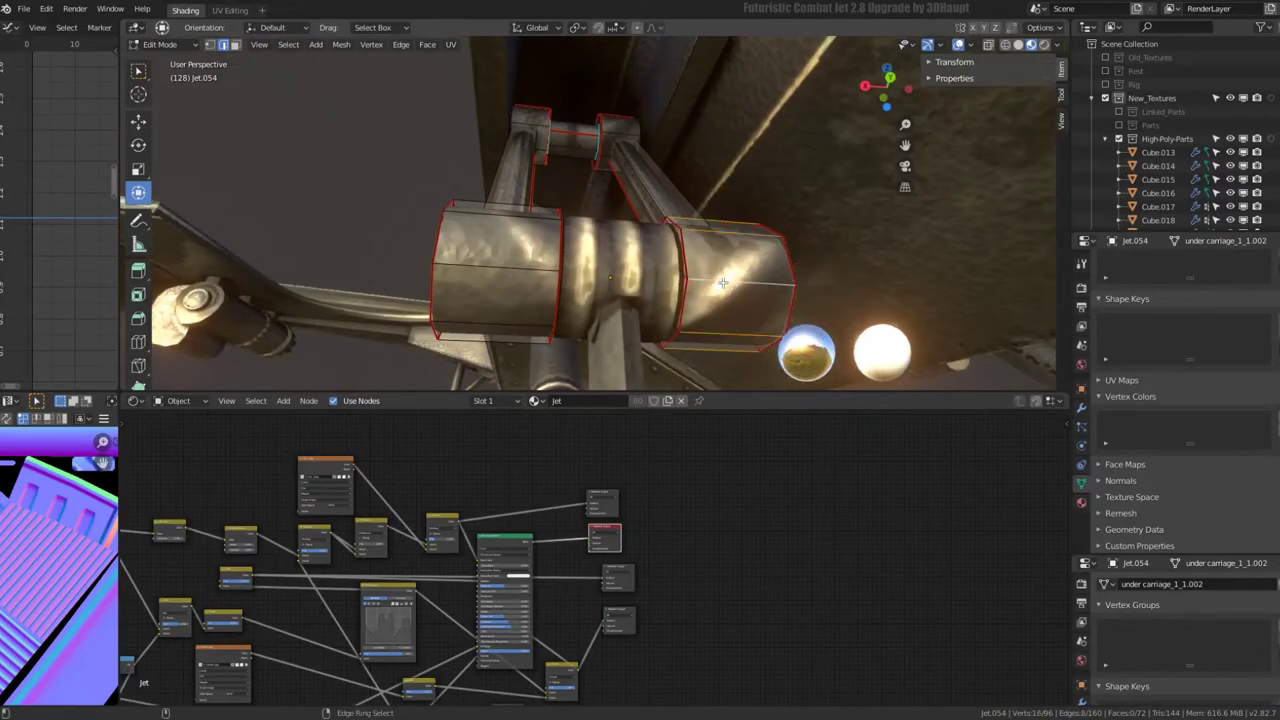
{"action": "scroll", "coordinate": [661, 147], "scroll_direction": "down", "scroll_amount": 4}
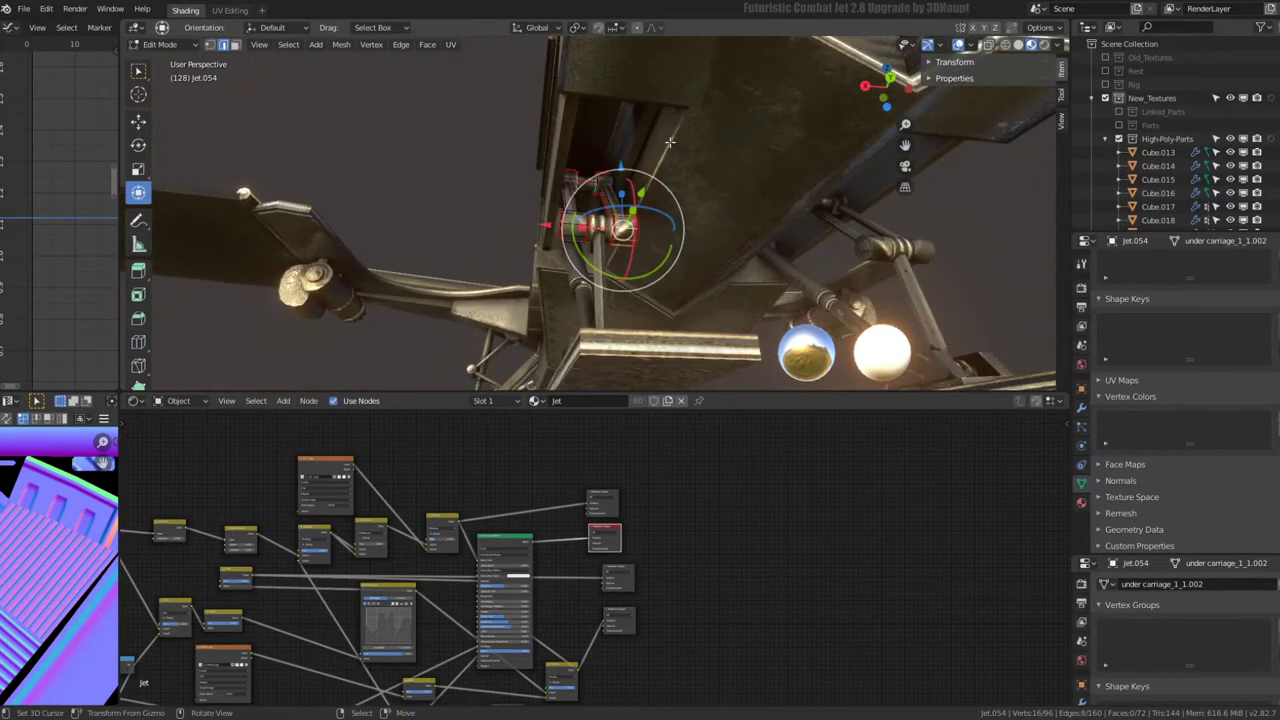
{"action": "middle_click_drag", "start_coordinate": [669, 142], "coordinate": [701, 191]}
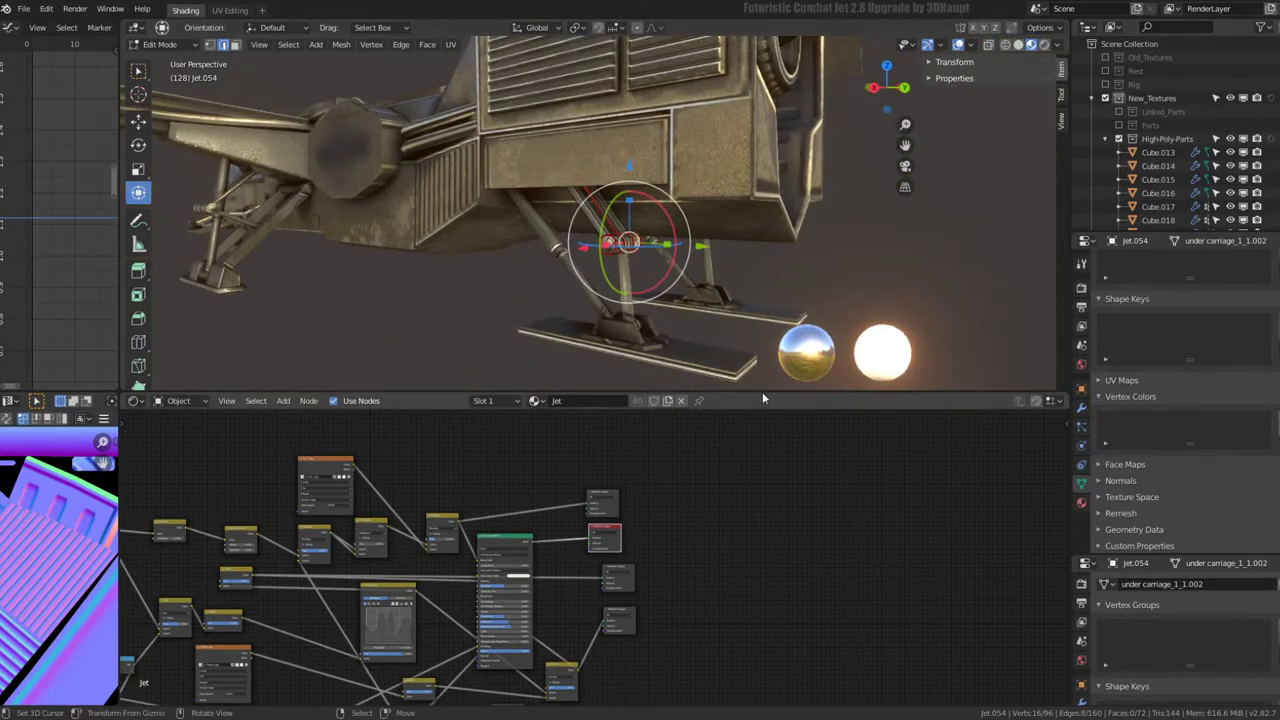
{"action": "left_click_drag", "start_coordinate": [762, 391], "coordinate": [760, 562]}
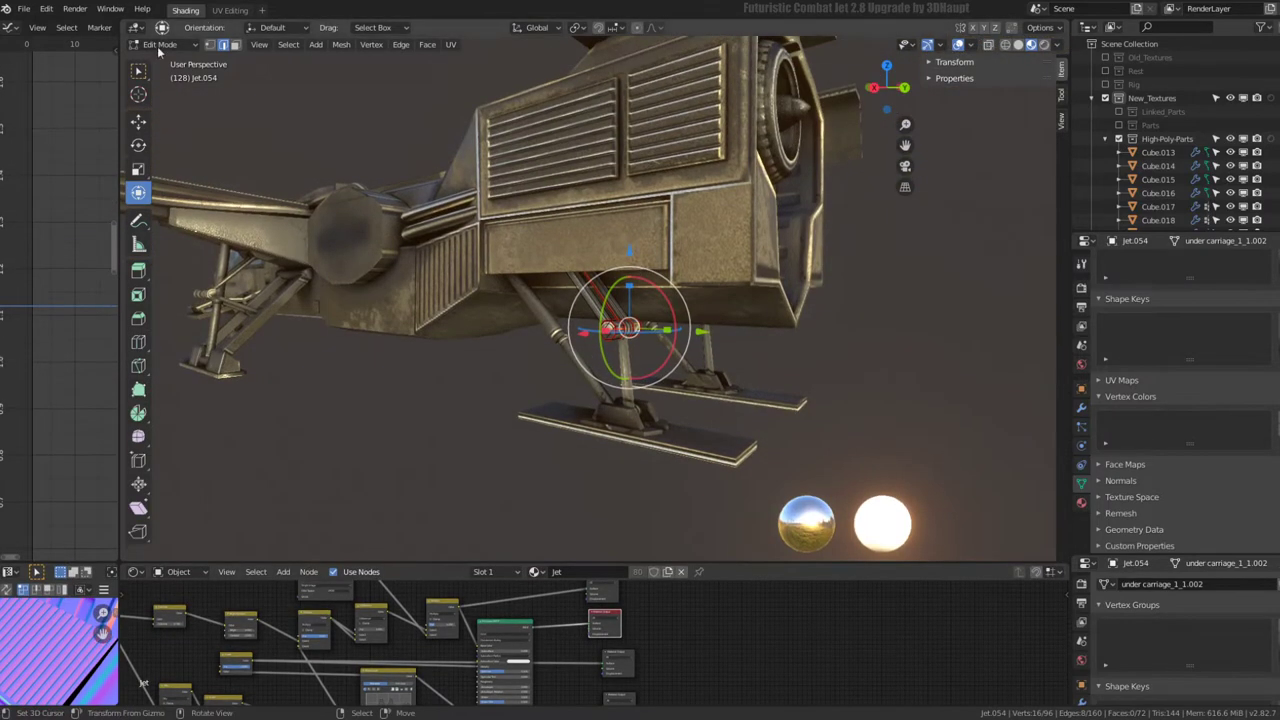
- Return the strut to Object Mode, collapse High-Poly-Parts in the Outliner, and select Jet.049
{"action": "left_click", "coordinate": [157, 48]}
{"action": "scroll", "coordinate": [767, 251], "scroll_direction": "up", "scroll_amount": 5}
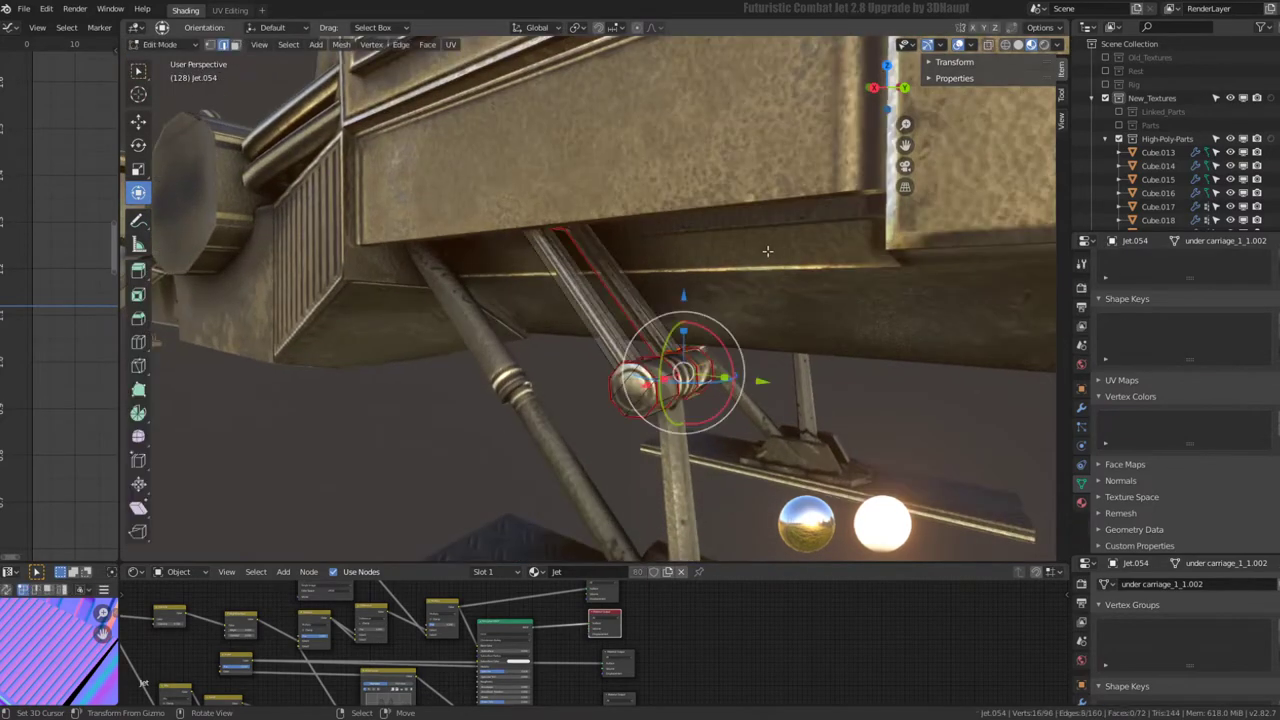
{"action": "middle_click_drag", "start_coordinate": [767, 251], "coordinate": [519, 212]}
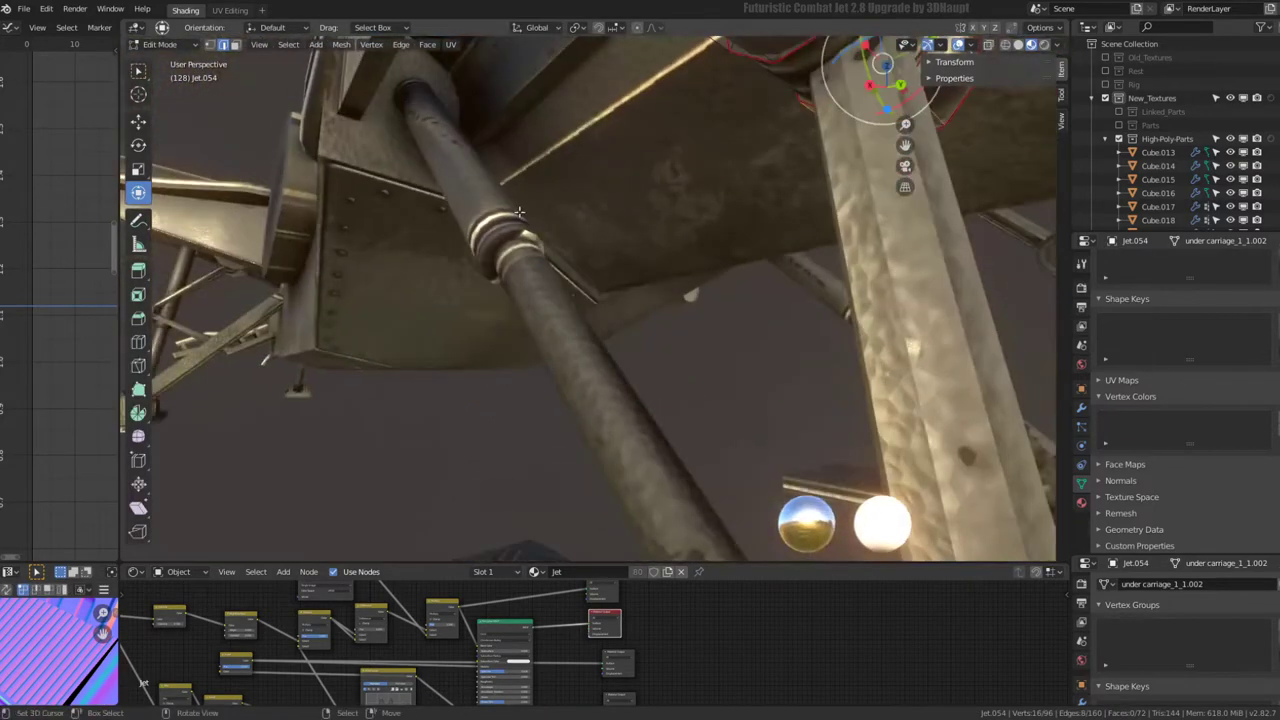
{"action": "key", "text": "Tab"}
{"action": "scroll", "coordinate": [505, 222], "scroll_direction": "down", "scroll_amount": 5}
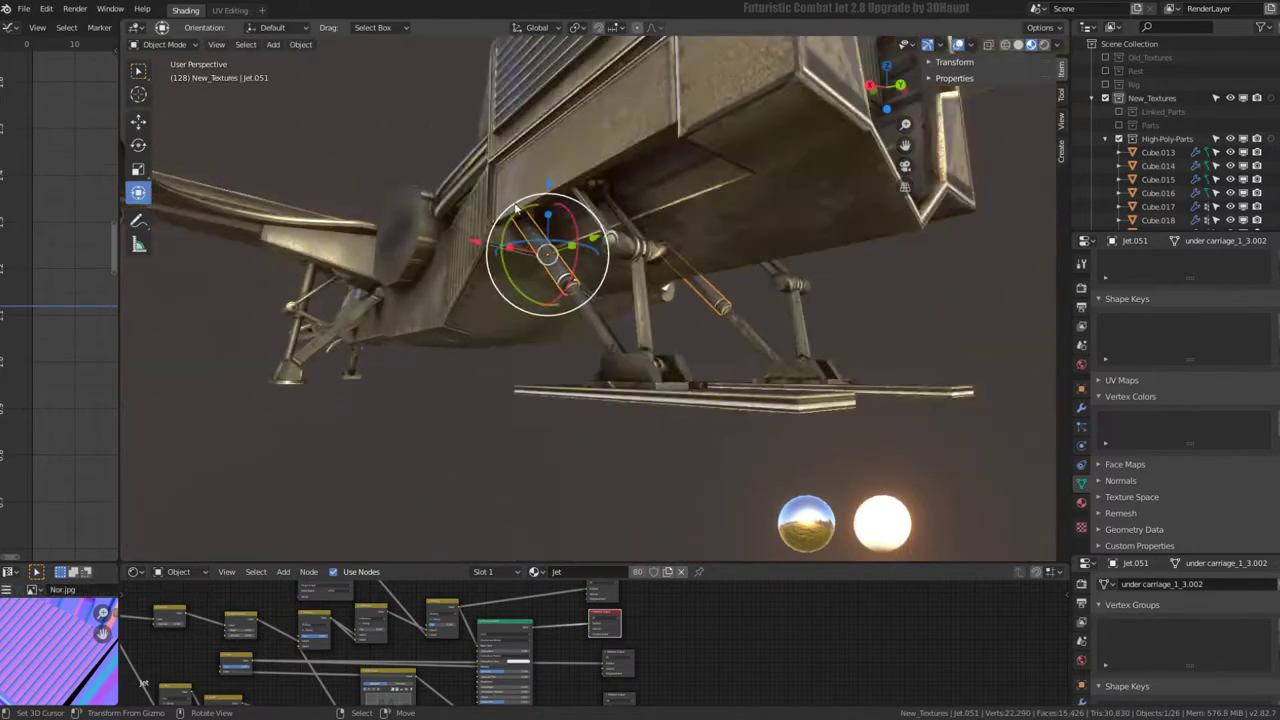
{"action": "mouse_move", "coordinate": [505, 222]}
{"action": "middle_mouse_down"}
{"action": "mouse_move", "coordinate": [706, 252]}
{"action": "mouse_move", "coordinate": [640, 340]}
{"action": "middle_mouse_up"}
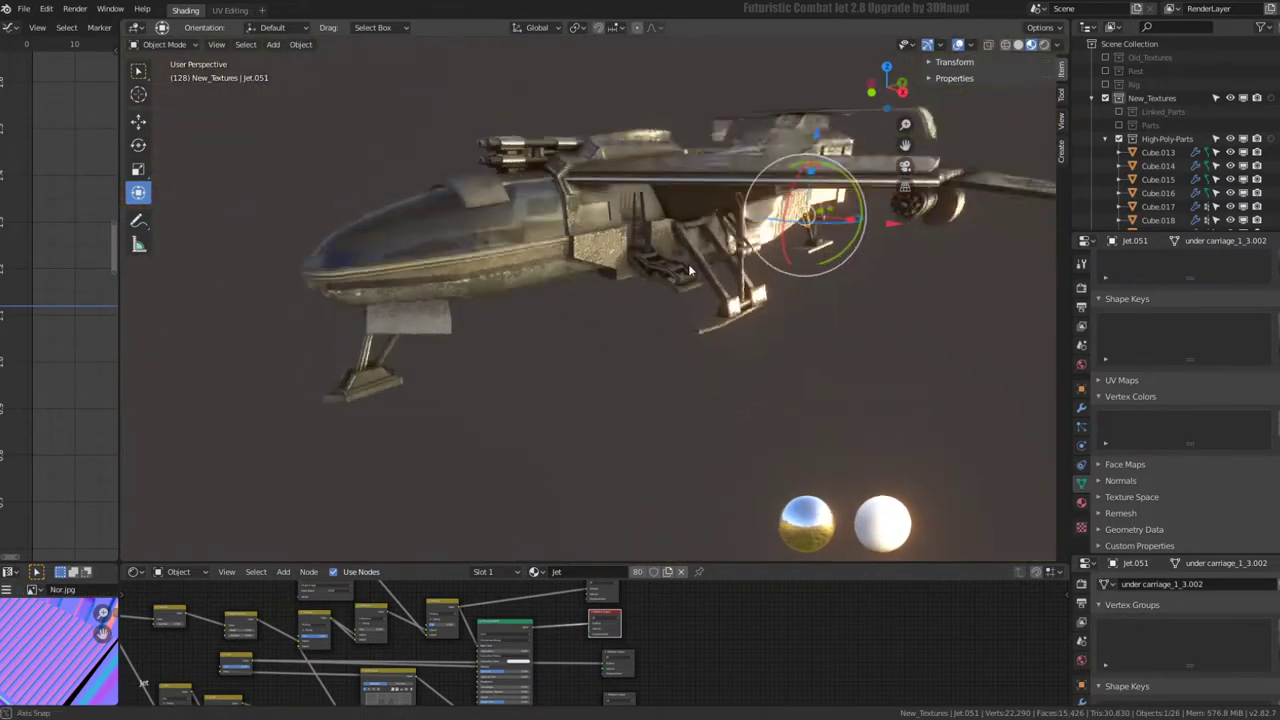
{"action": "left_click", "coordinate": [1106, 139]}
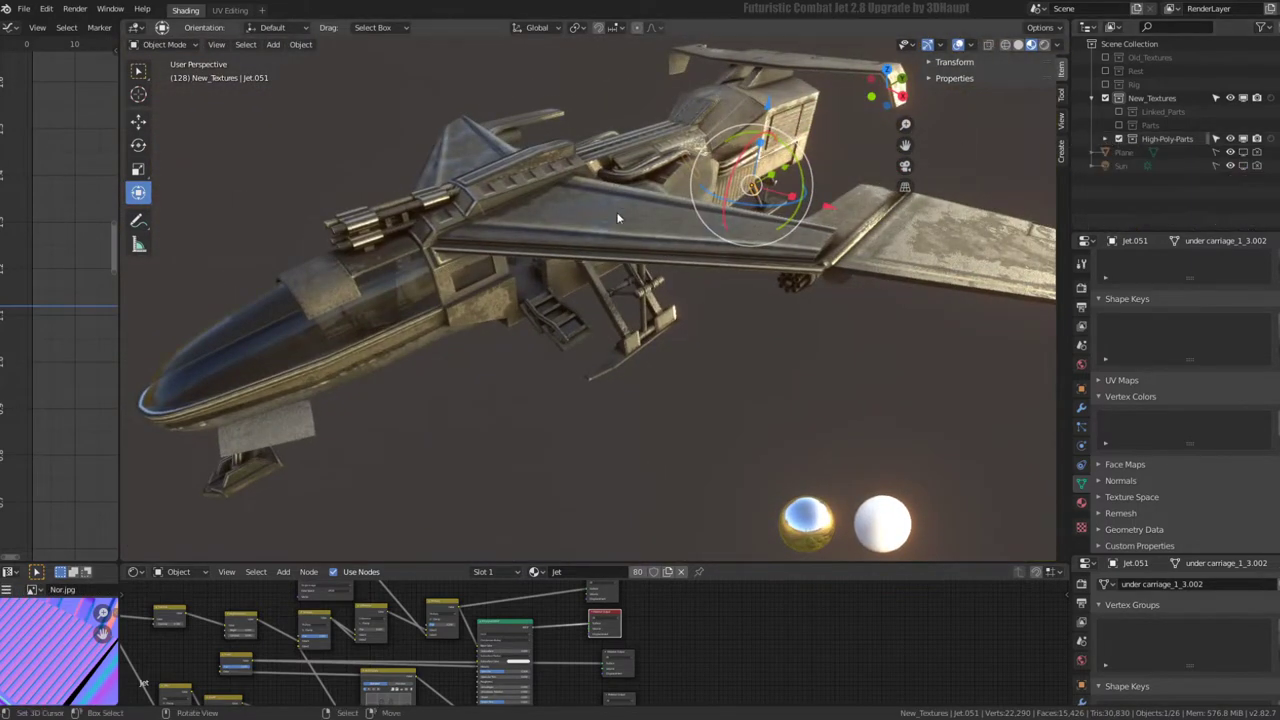
{"action": "left_click", "coordinate": [599, 222]}
{"action": "mouse_move", "coordinate": [599, 222]}
{"action": "middle_mouse_down"}
{"action": "mouse_move", "coordinate": [483, 138]}
{"action": "mouse_move", "coordinate": [678, 215]}
{"action": "middle_mouse_up"}
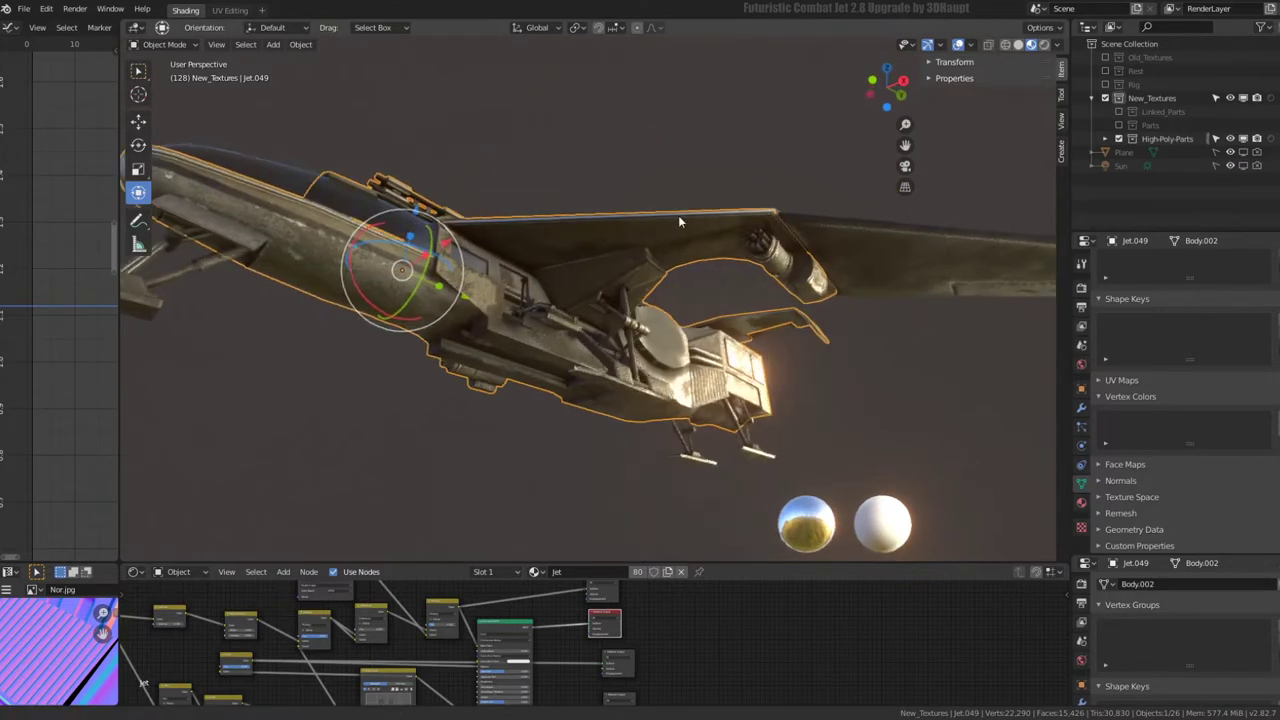
- In Jet.049's Edit Mode, select all linked gun cylinder pieces under the wing
{"action": "scroll", "coordinate": [580, 253], "scroll_direction": "up", "scroll_amount": 4}
{"action": "key", "text": "Tab"}
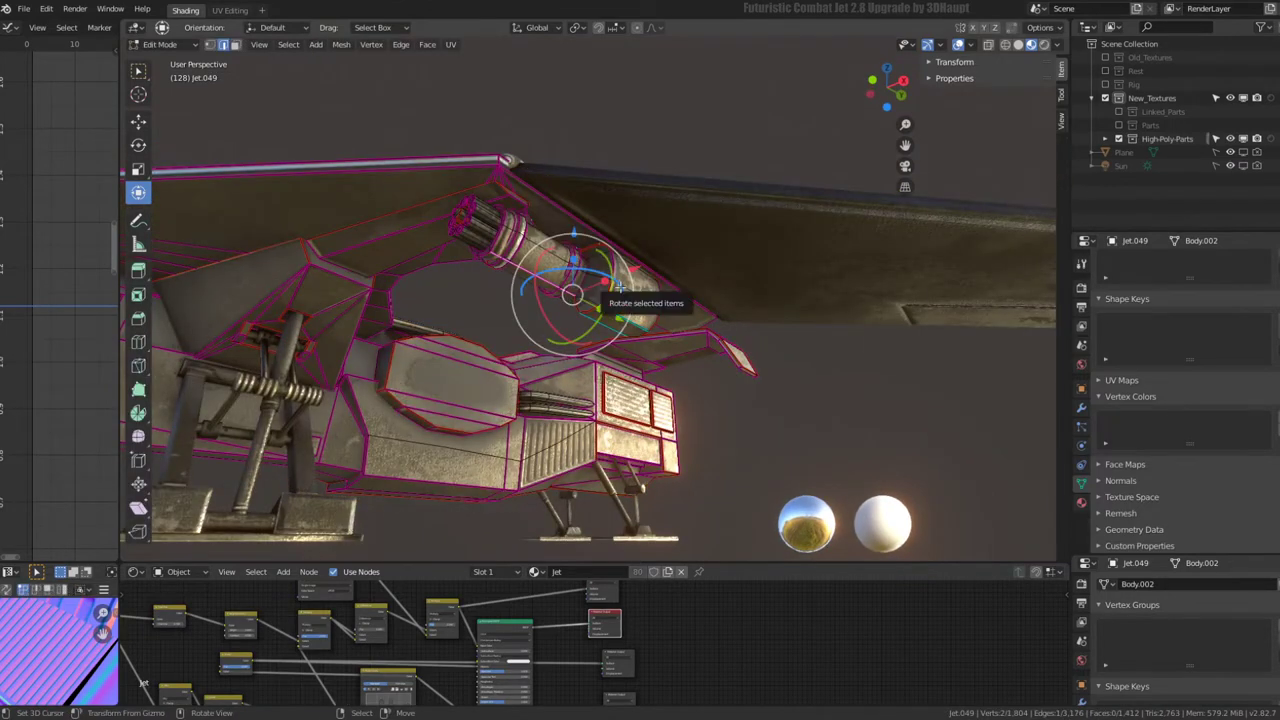
{"action": "mouse_move", "coordinate": [620, 287]}
{"action": "middle_mouse_down"}
{"action": "mouse_move", "coordinate": [790, 250]}
{"action": "mouse_move", "coordinate": [701, 269]}
{"action": "middle_mouse_up"}
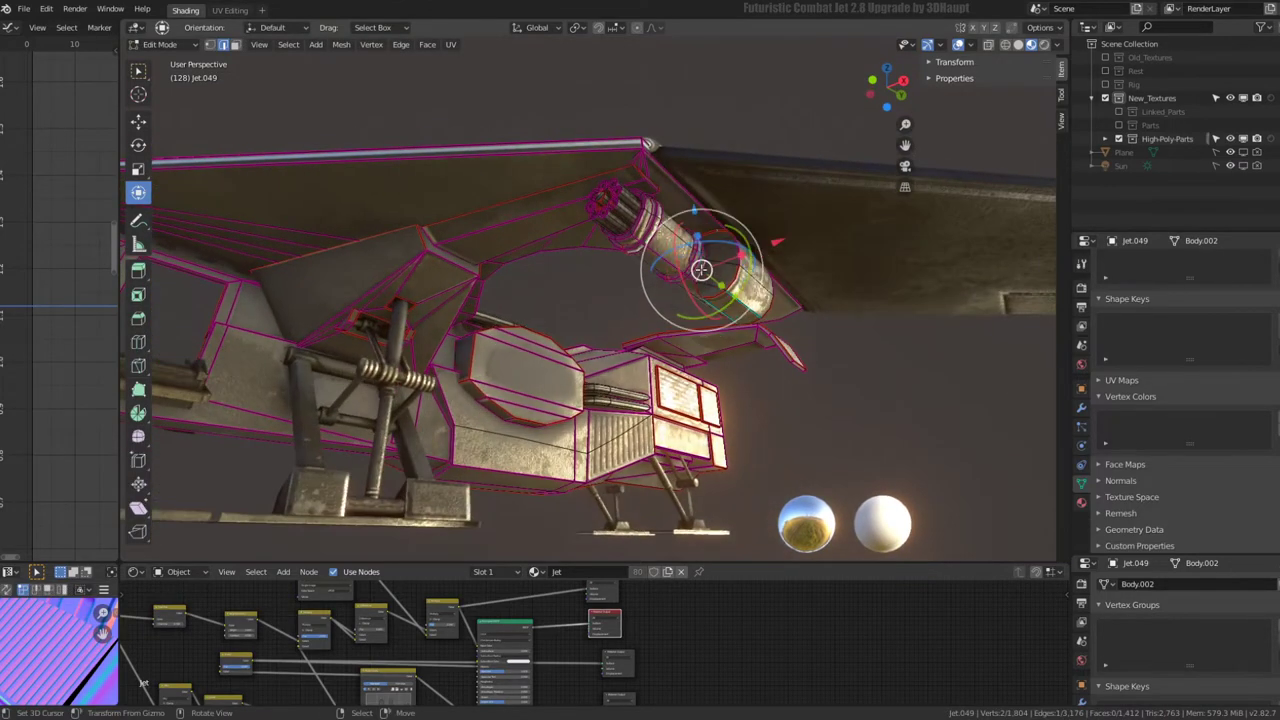
{"action": "key", "text": "l"}
{"action": "key", "text": "l"}
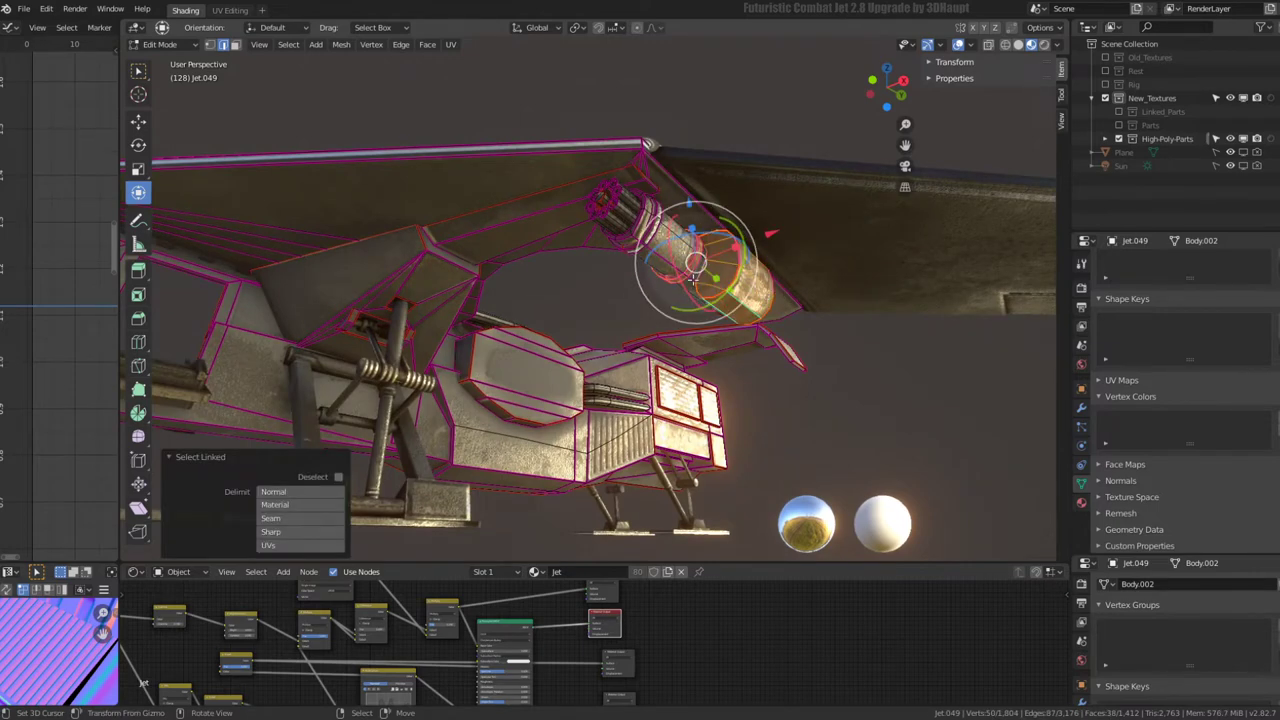
{"action": "key", "text": "l"}
{"action": "middle_click_drag", "start_coordinate": [606, 222], "coordinate": [634, 204]}
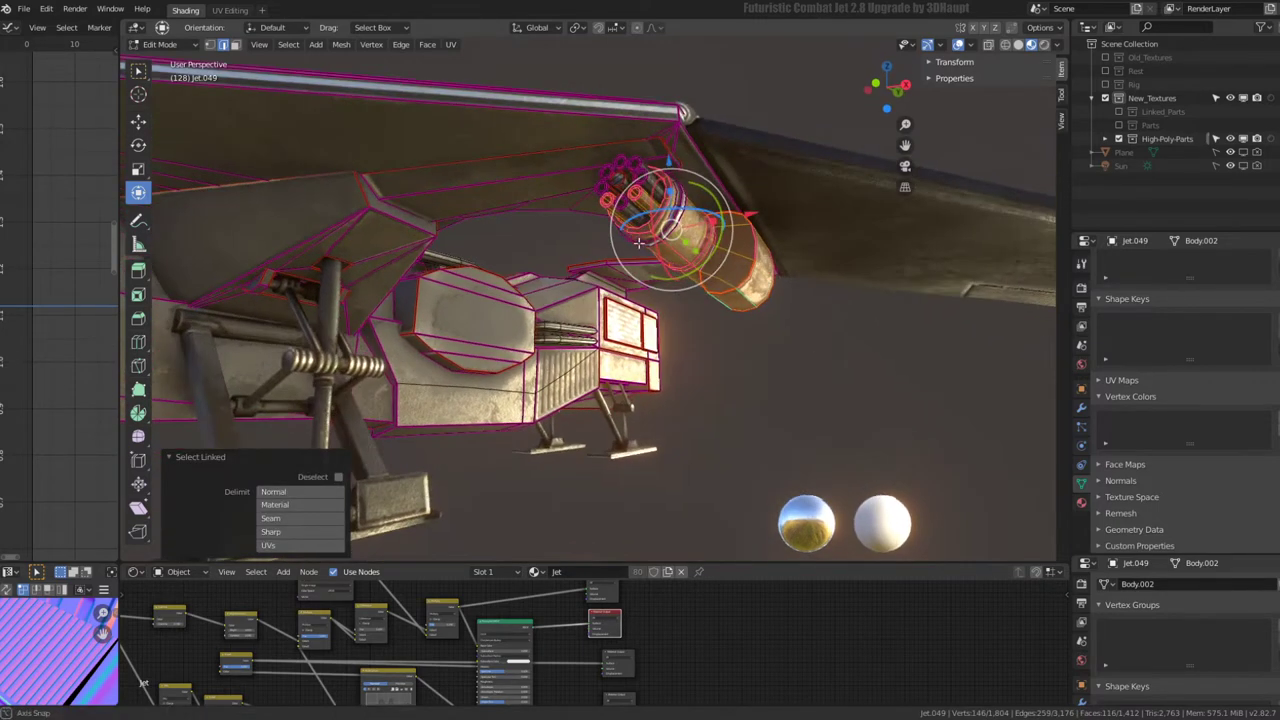
{"action": "key", "text": "l"}
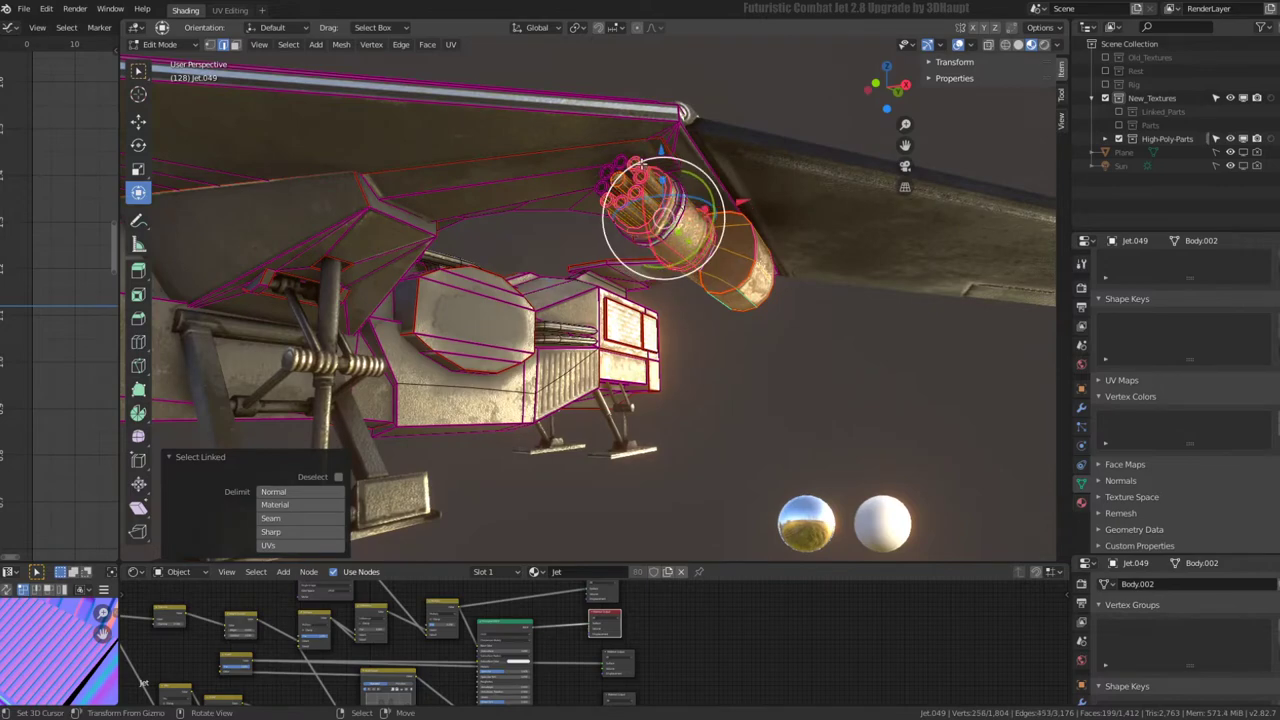
{"action": "key", "text": "l"}
{"action": "mouse_move", "coordinate": [604, 186]}
{"action": "middle_mouse_down"}
{"action": "mouse_move", "coordinate": [829, 229]}
{"action": "mouse_move", "coordinate": [766, 203]}
{"action": "mouse_move", "coordinate": [665, 248]}
{"action": "middle_mouse_up"}
{"action": "mouse_move", "coordinate": [759, 234]}
{"action": "middle_mouse_down"}
{"action": "mouse_move", "coordinate": [600, 250]}
{"action": "mouse_move", "coordinate": [440, 303]}
{"action": "mouse_move", "coordinate": [575, 241]}
{"action": "middle_mouse_up"}
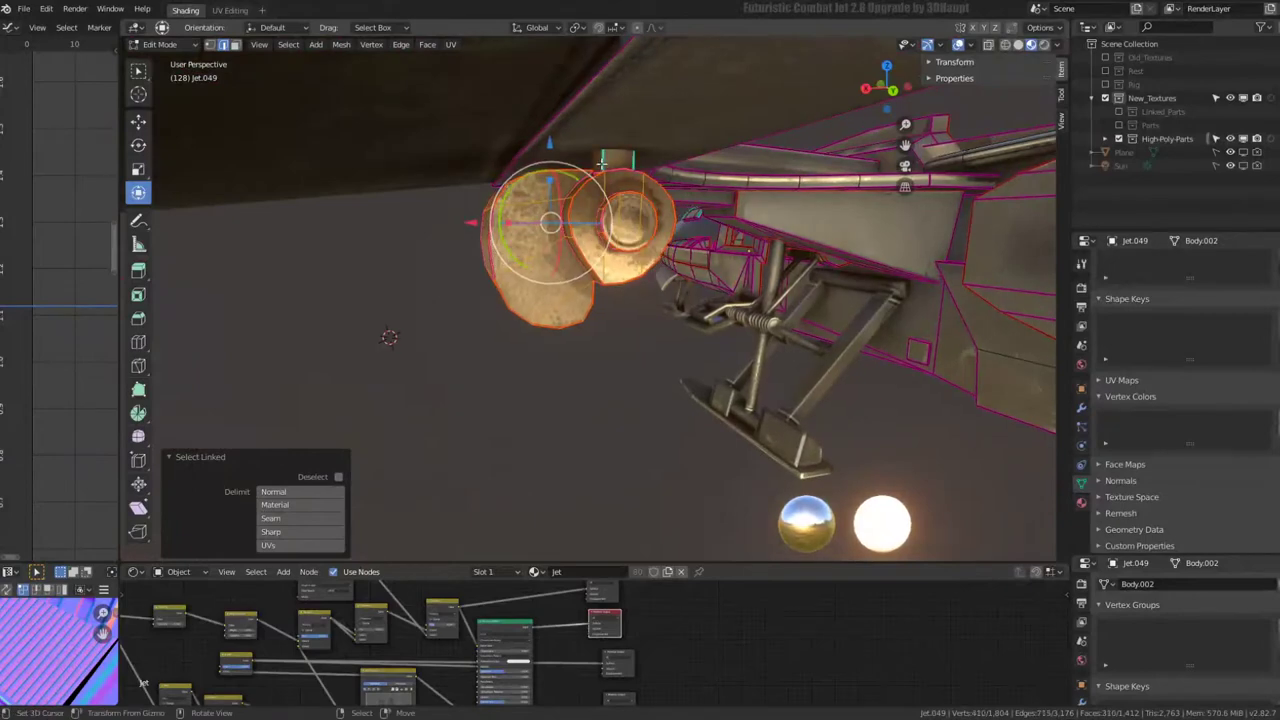
{"action": "middle_click_drag", "start_coordinate": [602, 160], "coordinate": [797, 139]}
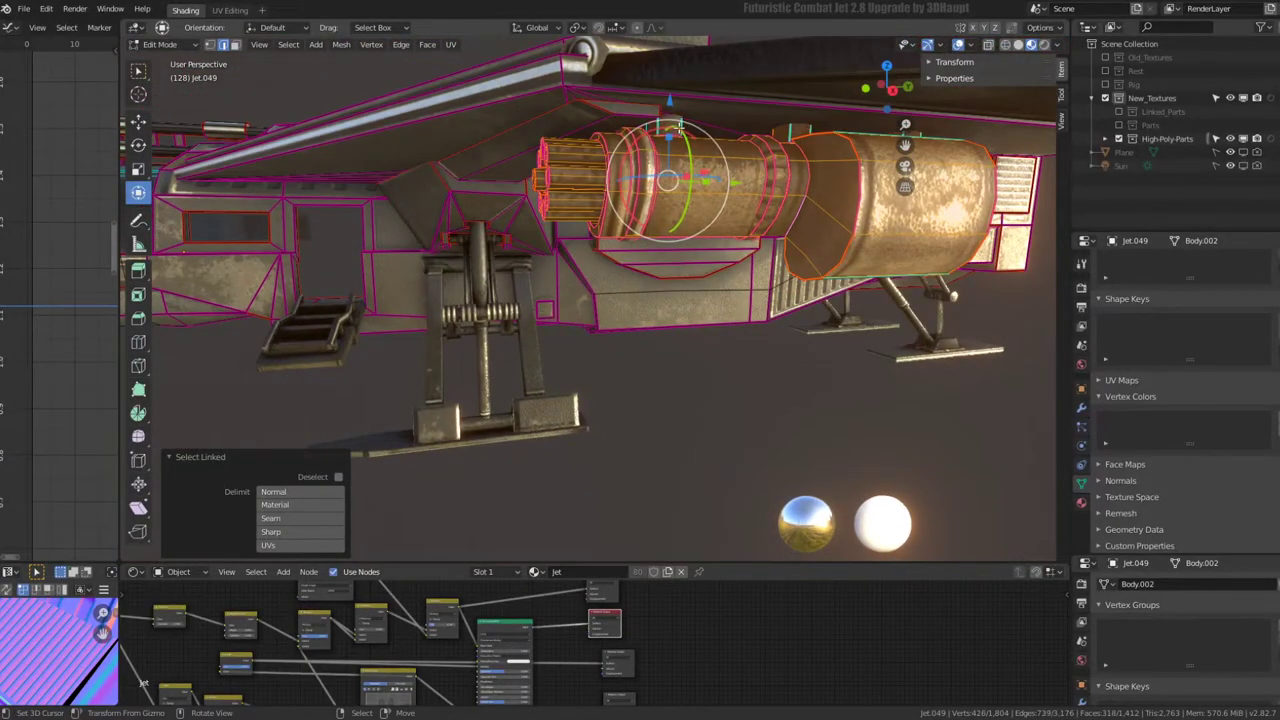
- Separate the selected gun parts into new object Jet.061 and return to Object Mode
{"action": "key", "text": "p"}
{"action": "left_click", "coordinate": [678, 128]}
{"action": "middle_click_drag", "start_coordinate": [678, 128], "coordinate": [716, 167]}
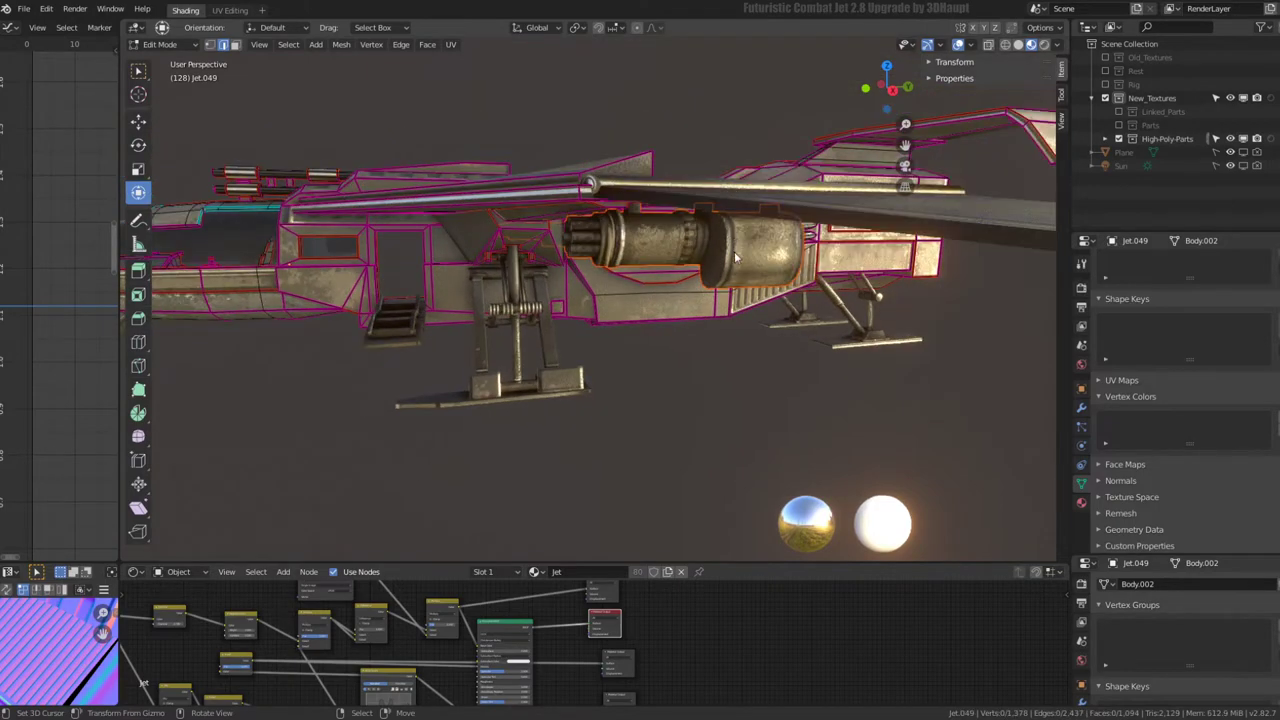
{"action": "key", "text": "Tab"}
{"action": "mouse_move", "coordinate": [735, 258]}
{"action": "middle_mouse_down"}
{"action": "mouse_move", "coordinate": [565, 205]}
{"action": "mouse_move", "coordinate": [790, 199]}
{"action": "mouse_move", "coordinate": [802, 221]}
{"action": "middle_mouse_up"}
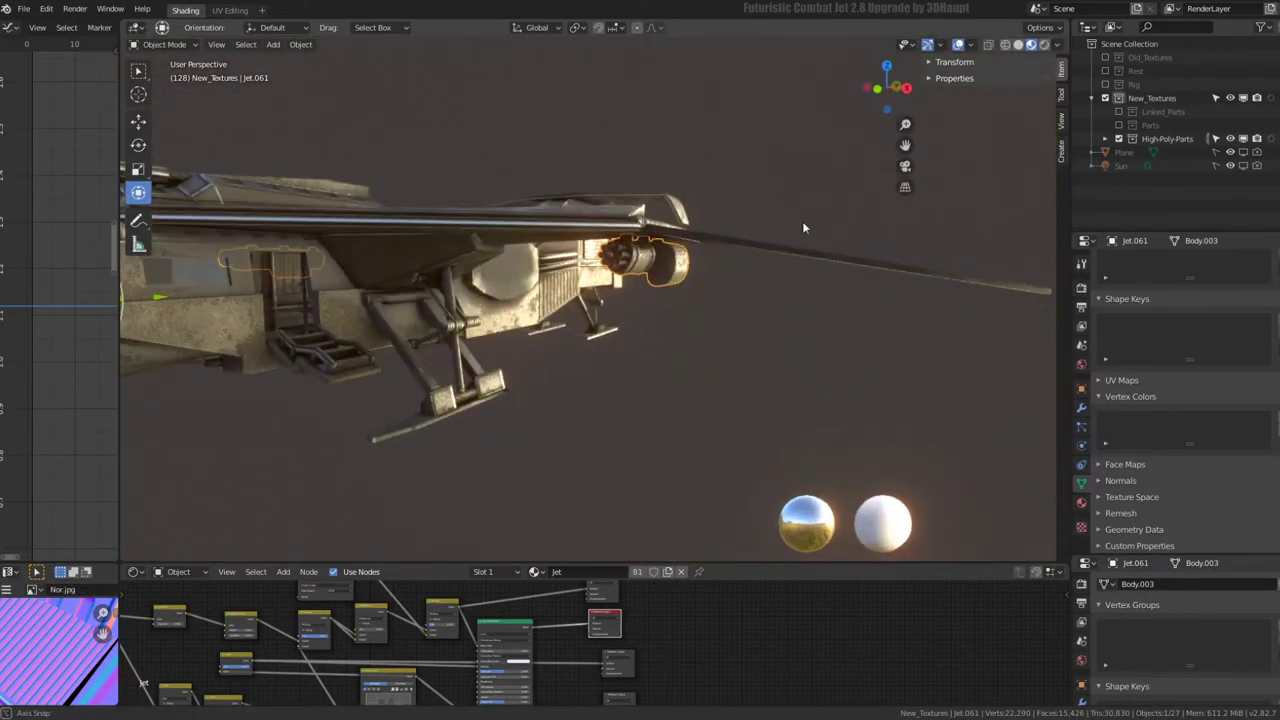
- Exclude High-Poly-Parts, include the Parts collection, and select the low-poly body Jet.032
{"action": "left_click", "coordinate": [1119, 139]}
{"action": "left_click", "coordinate": [1119, 111]}
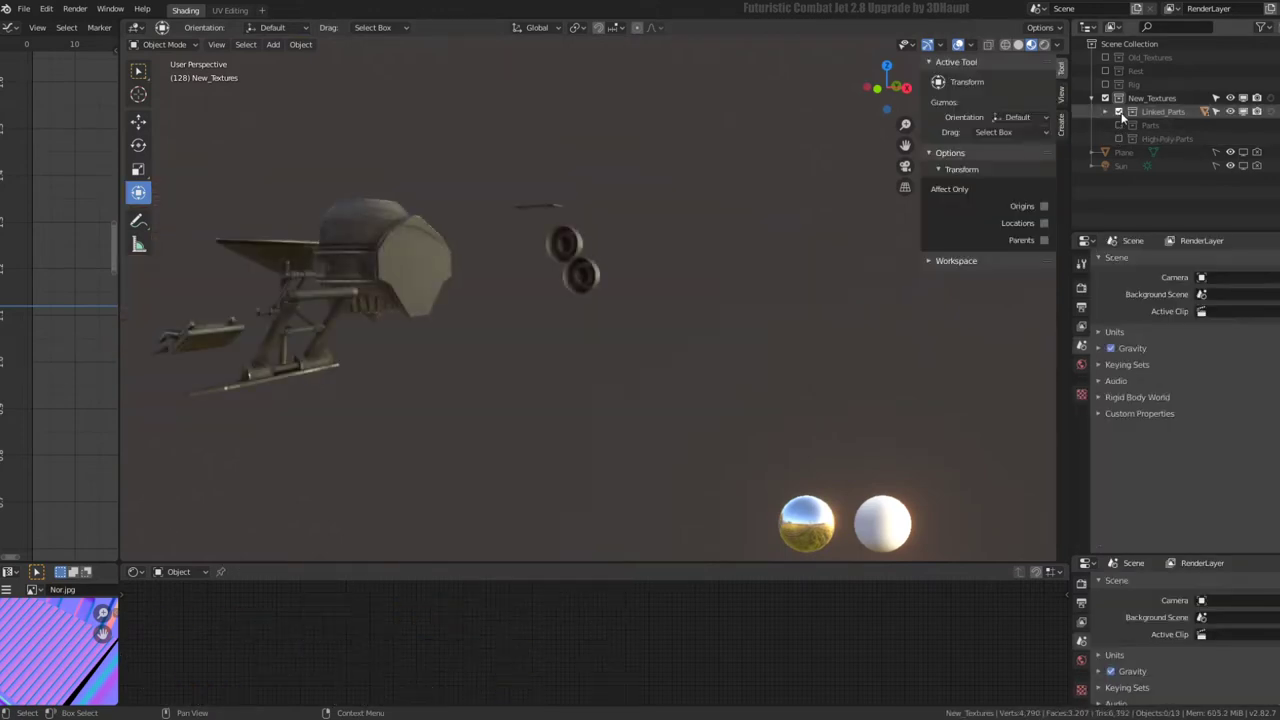
{"action": "left_click", "coordinate": [1119, 111]}
{"action": "left_click", "coordinate": [1120, 125]}
{"action": "left_click", "coordinate": [610, 279]}
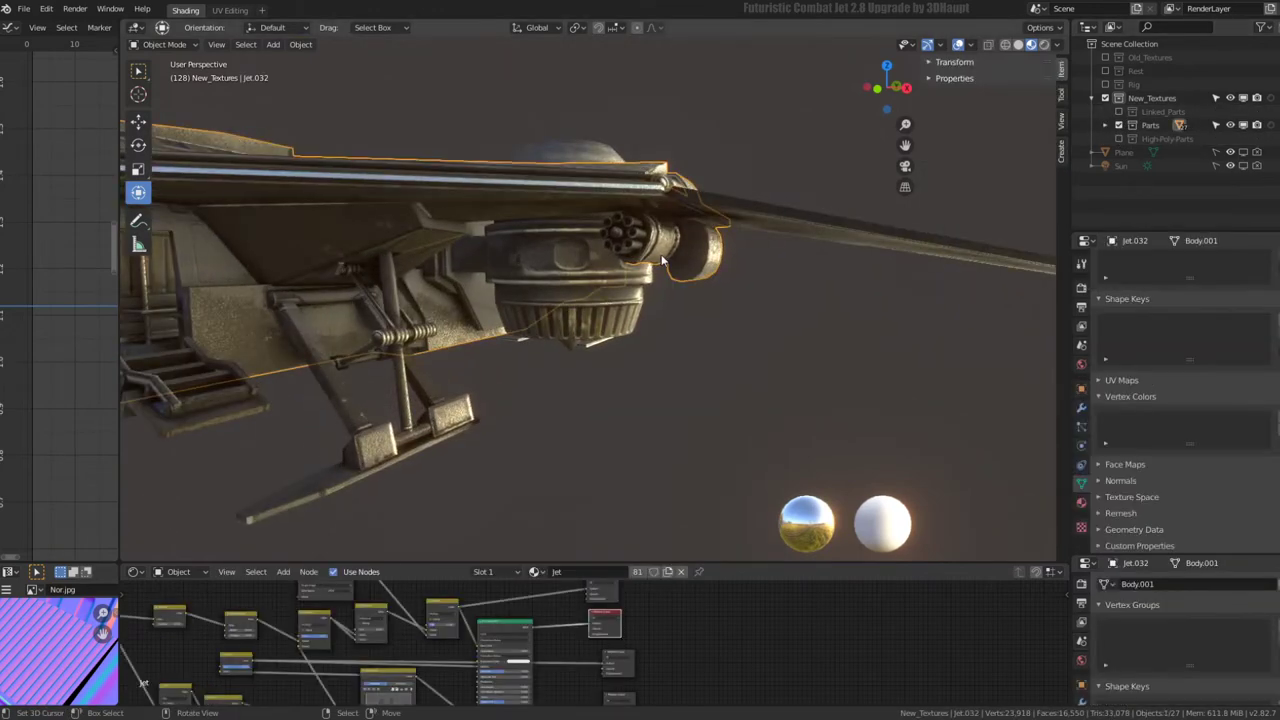
{"action": "middle_click_drag", "start_coordinate": [610, 279], "coordinate": [613, 183]}
- Select Jet.032's linked gun barrels and cylinder, then separate them into Jet.062
{"action": "key", "text": "Tab"}
{"action": "key", "text": "l"}
{"action": "scroll", "coordinate": [622, 205], "scroll_direction": "up", "scroll_amount": 2}
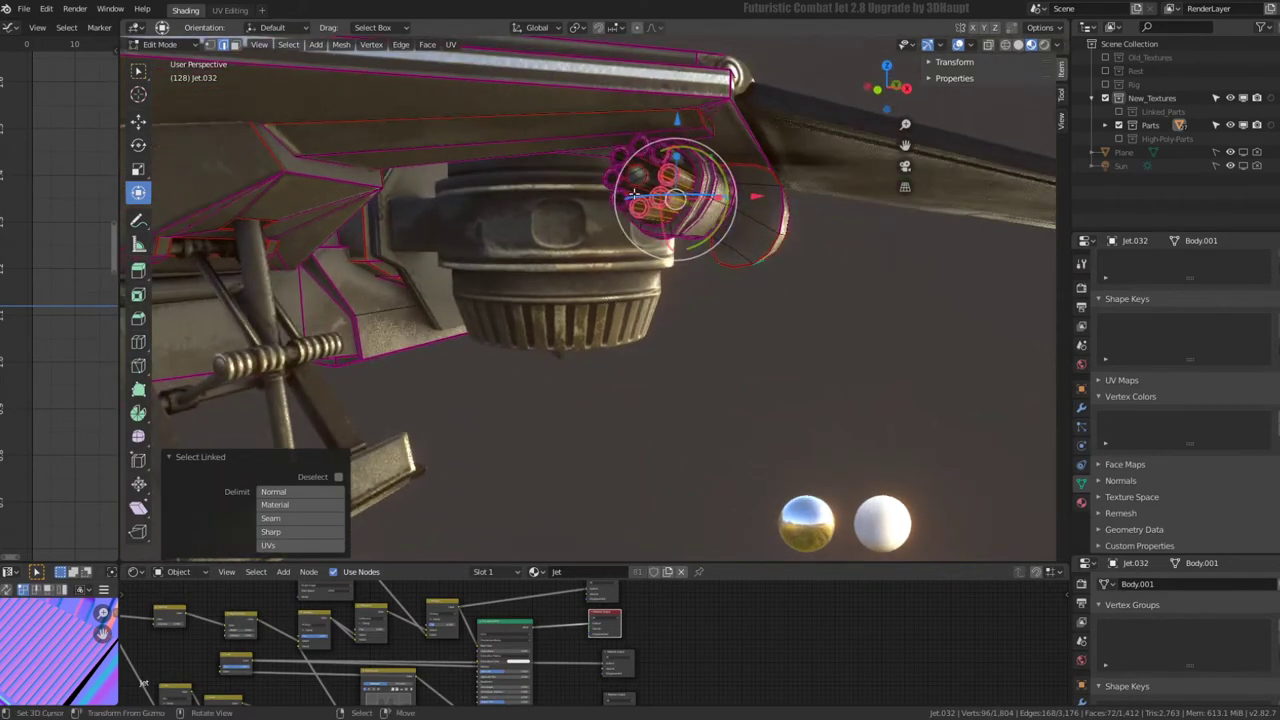
{"action": "key", "text": "l"}
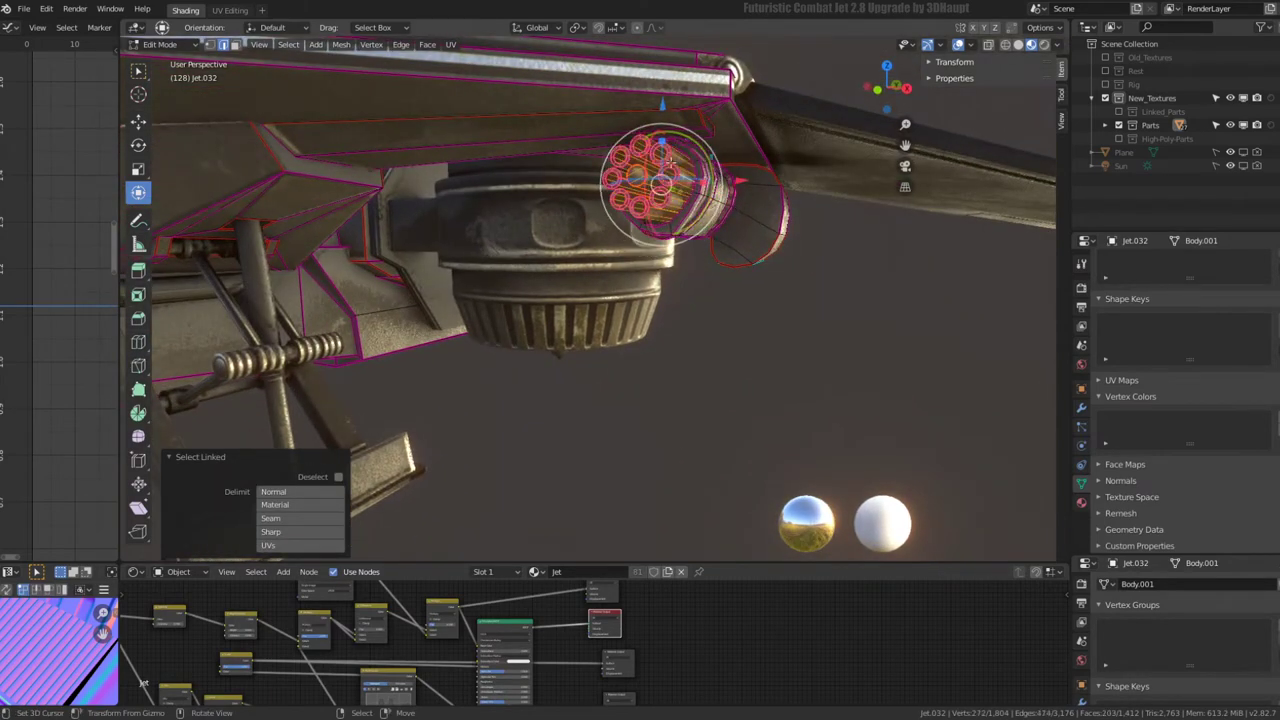
{"action": "key", "text": "l"}
{"action": "middle_click_drag", "start_coordinate": [698, 168], "coordinate": [686, 183]}
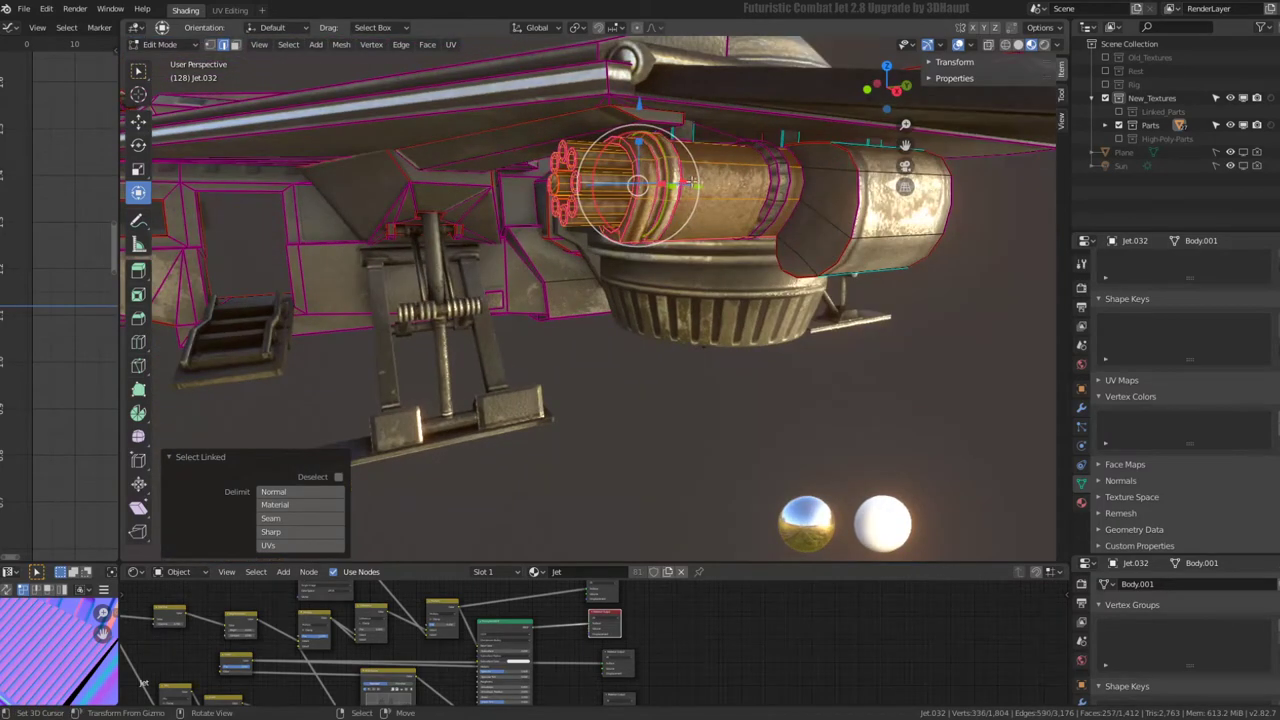
{"action": "key", "text": "l"}
{"action": "middle_click_drag", "start_coordinate": [890, 187], "coordinate": [787, 133]}
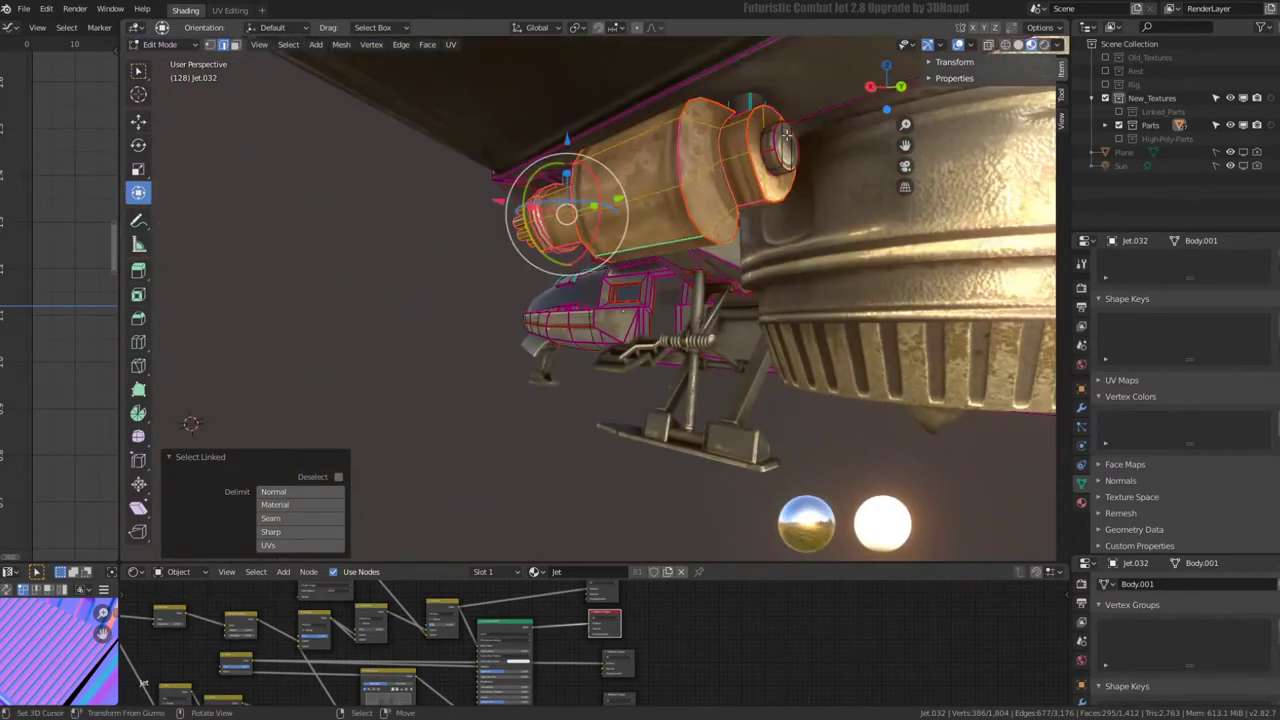
{"action": "mouse_move", "coordinate": [688, 113]}
{"action": "middle_mouse_down"}
{"action": "mouse_move", "coordinate": [706, 158]}
{"action": "mouse_move", "coordinate": [626, 193]}
{"action": "mouse_move", "coordinate": [808, 194]}
{"action": "mouse_move", "coordinate": [763, 193]}
{"action": "mouse_move", "coordinate": [640, 260]}
{"action": "middle_mouse_up"}
{"action": "key", "text": "p"}
{"action": "left_click", "coordinate": [763, 193]}
{"action": "key", "text": "Tab"}
- Swap back to the High-Poly-Parts collection and select the gun pod under the wing
{"action": "left_click", "coordinate": [1119, 125]}
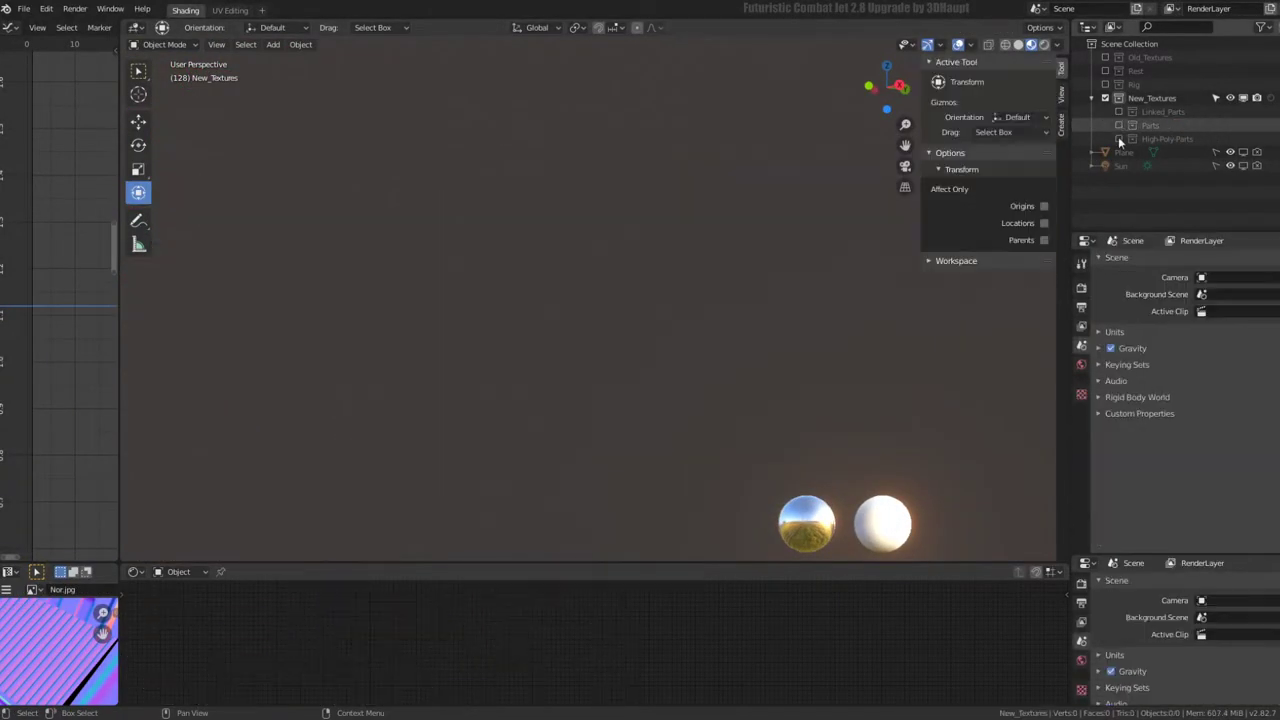
{"action": "left_click", "coordinate": [1120, 139]}
{"action": "scroll", "coordinate": [650, 232], "scroll_direction": "up", "scroll_amount": 2}
{"action": "left_click", "coordinate": [650, 232]}
{"action": "mouse_move", "coordinate": [650, 232]}
{"action": "middle_mouse_down"}
{"action": "mouse_move", "coordinate": [597, 191]}
{"action": "mouse_move", "coordinate": [650, 252]}
{"action": "mouse_move", "coordinate": [291, 443]}
{"action": "mouse_move", "coordinate": [680, 431]}
{"action": "mouse_move", "coordinate": [780, 288]}
{"action": "mouse_move", "coordinate": [752, 262]}
{"action": "middle_mouse_up"}
{"action": "key", "text": "Tab"}
{"action": "key", "text": "Tab"}
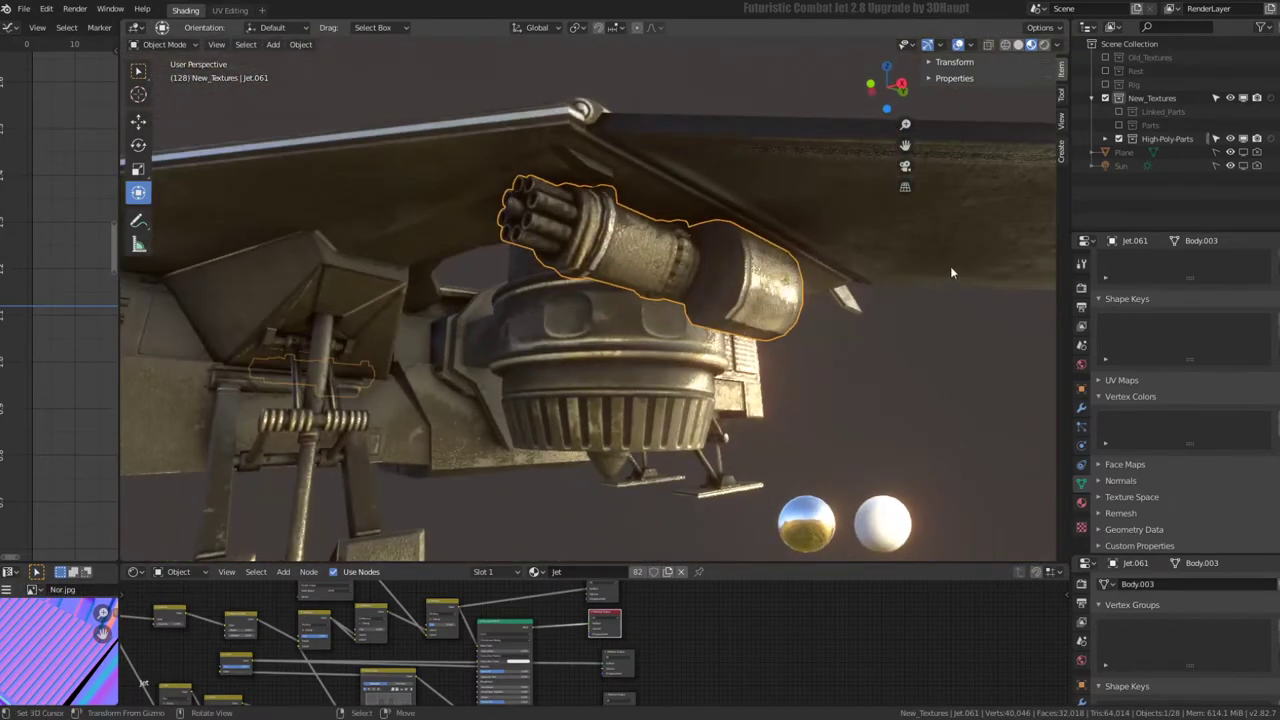
- Toggle the gun's Subdivision and Edge Split off and on, then expand Subdivision settings (2 levels)
{"action": "left_click", "coordinate": [1081, 407]}
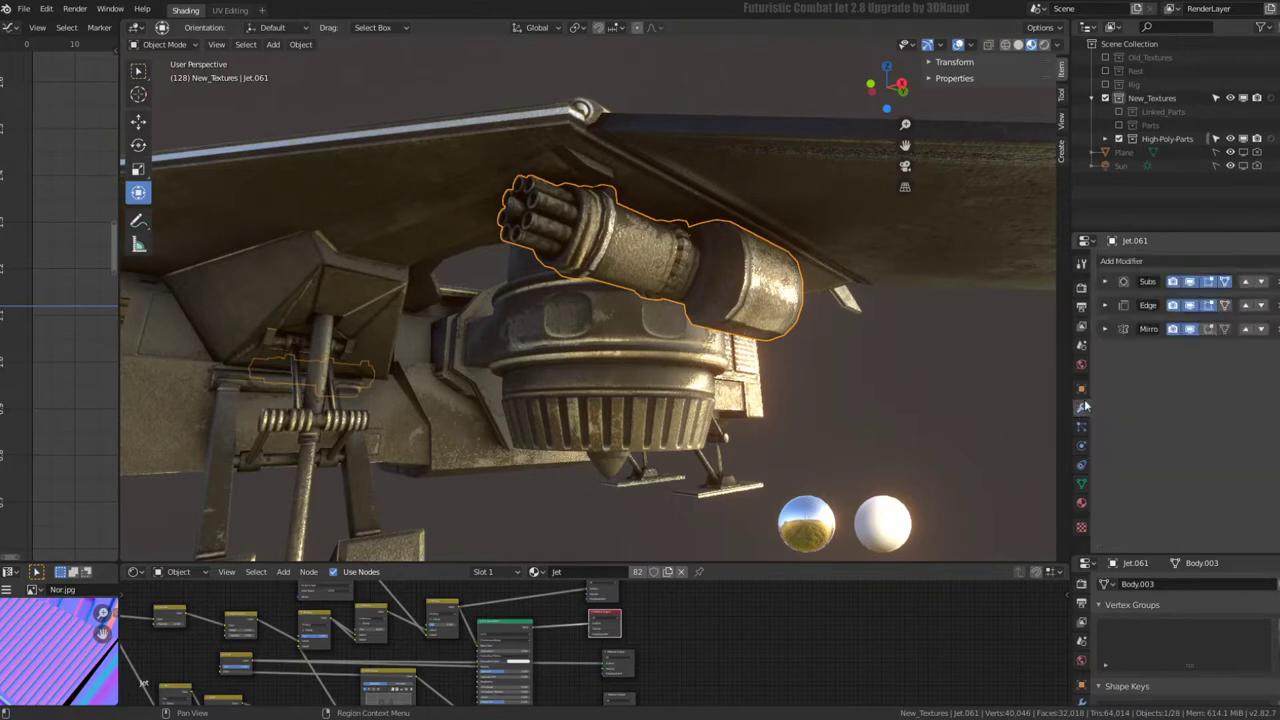
{"action": "left_click", "coordinate": [1189, 282]}
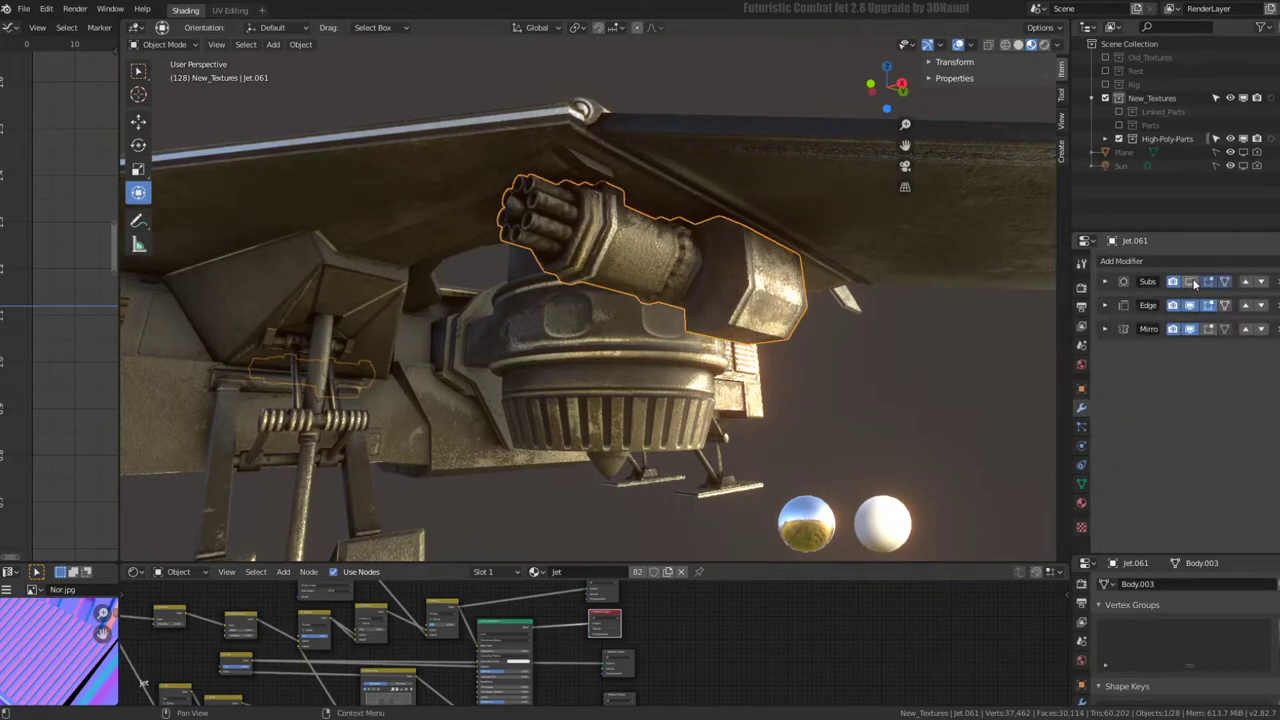
{"action": "left_click", "coordinate": [1189, 282]}
{"action": "left_click", "coordinate": [1189, 282]}
{"action": "left_click", "coordinate": [1189, 282]}
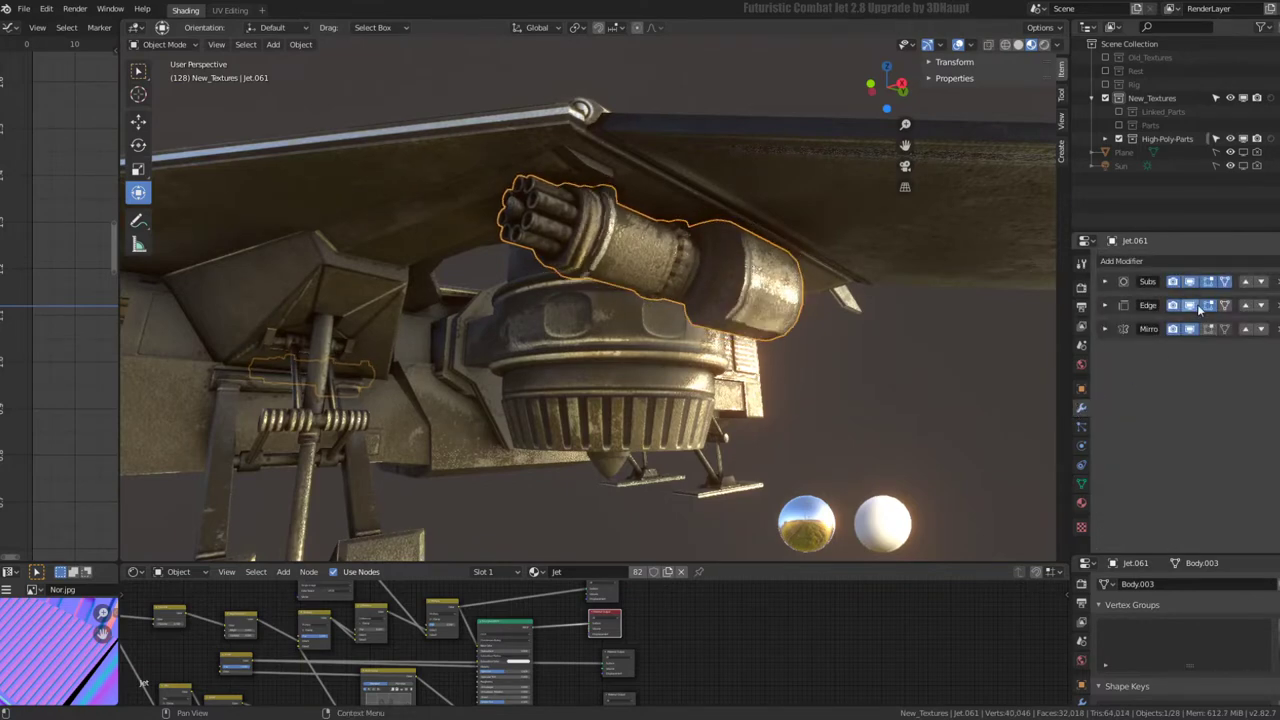
{"action": "left_click", "coordinate": [1190, 306]}
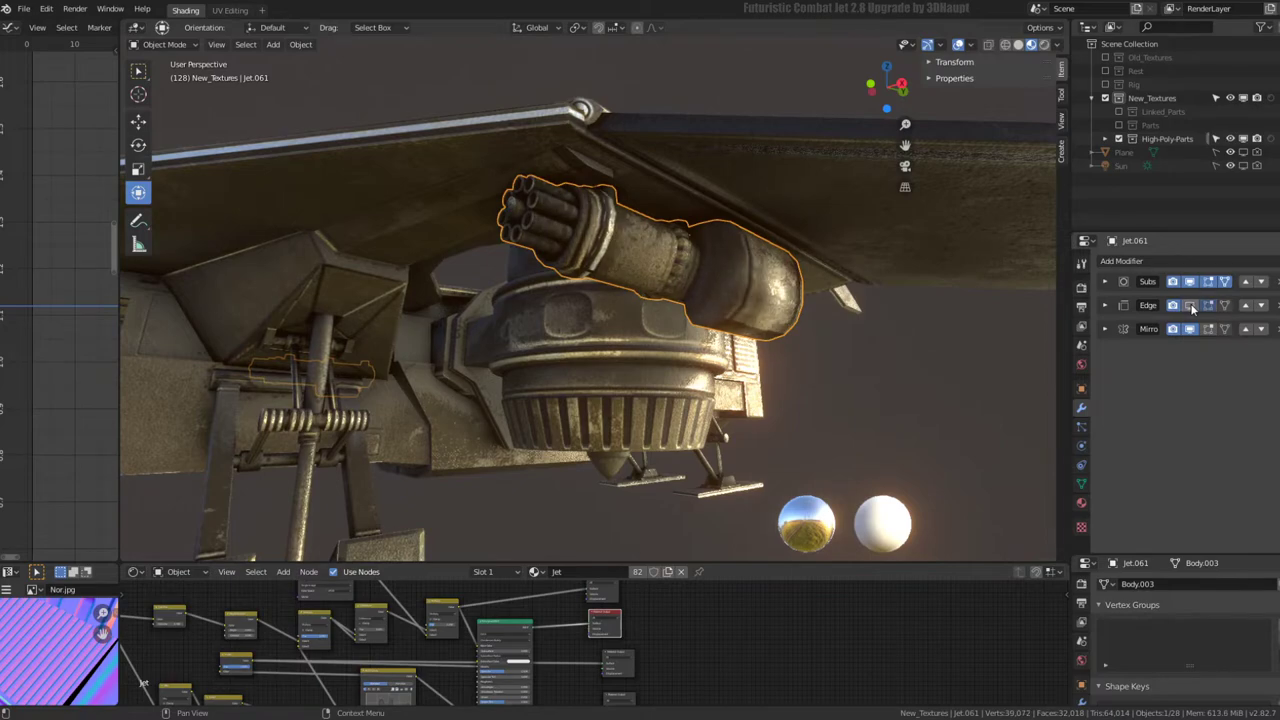
{"action": "left_click", "coordinate": [1190, 306]}
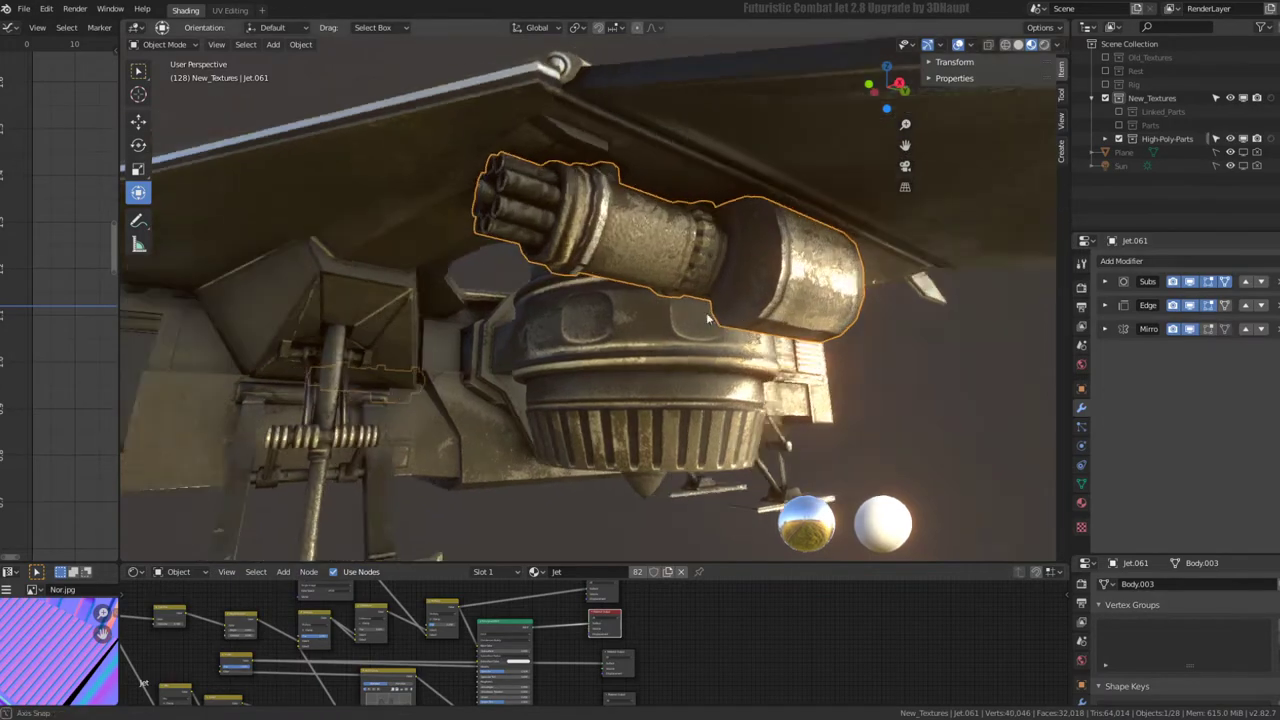
{"action": "scroll", "coordinate": [580, 332], "scroll_direction": "up", "scroll_amount": 5}
{"action": "mouse_move", "coordinate": [580, 332]}
{"action": "middle_mouse_down"}
{"action": "mouse_move", "coordinate": [745, 300]}
{"action": "mouse_move", "coordinate": [532, 284]}
{"action": "mouse_move", "coordinate": [752, 291]}
{"action": "mouse_move", "coordinate": [744, 315]}
{"action": "mouse_move", "coordinate": [740, 270]}
{"action": "mouse_move", "coordinate": [760, 268]}
{"action": "mouse_move", "coordinate": [697, 251]}
{"action": "middle_mouse_up"}
{"action": "left_click", "coordinate": [1104, 281]}
{"action": "scroll", "coordinate": [640, 300], "scroll_direction": "up", "scroll_amount": 4}
- Select a creased edge on the gun pod and nudge it slightly along Z
{"action": "key", "text": "Tab"}
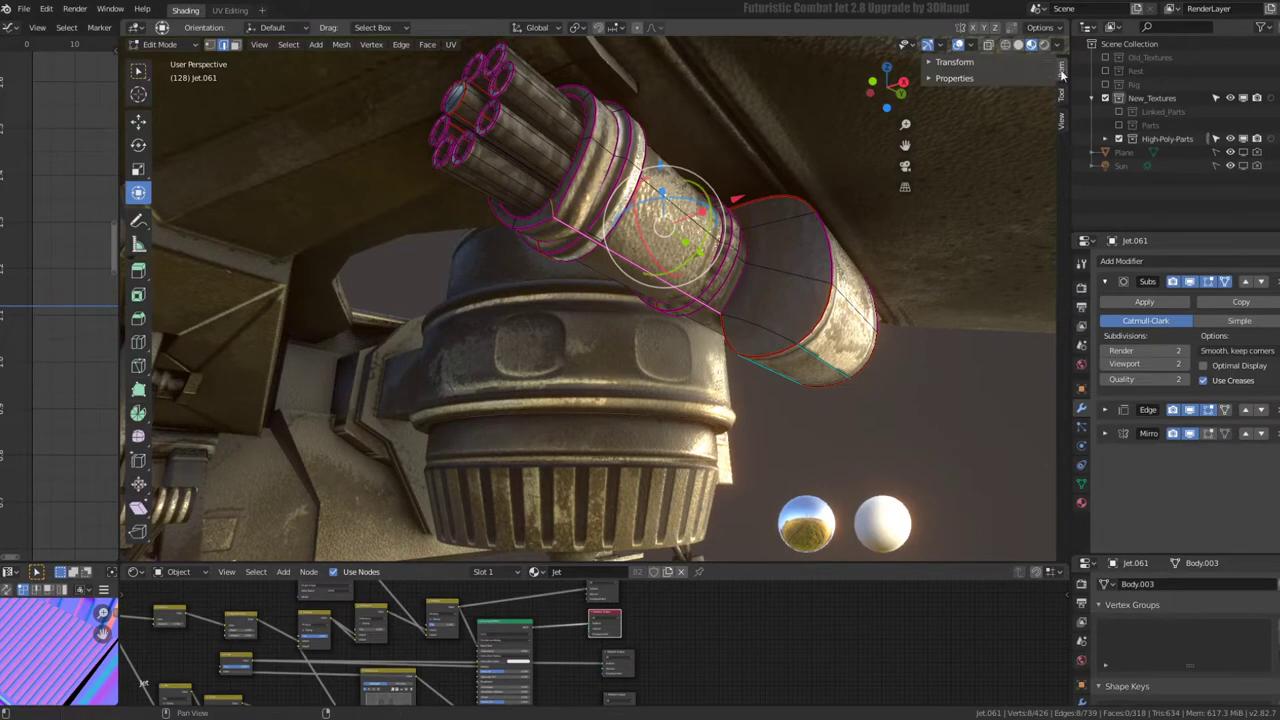
{"action": "left_click", "coordinate": [928, 62]}
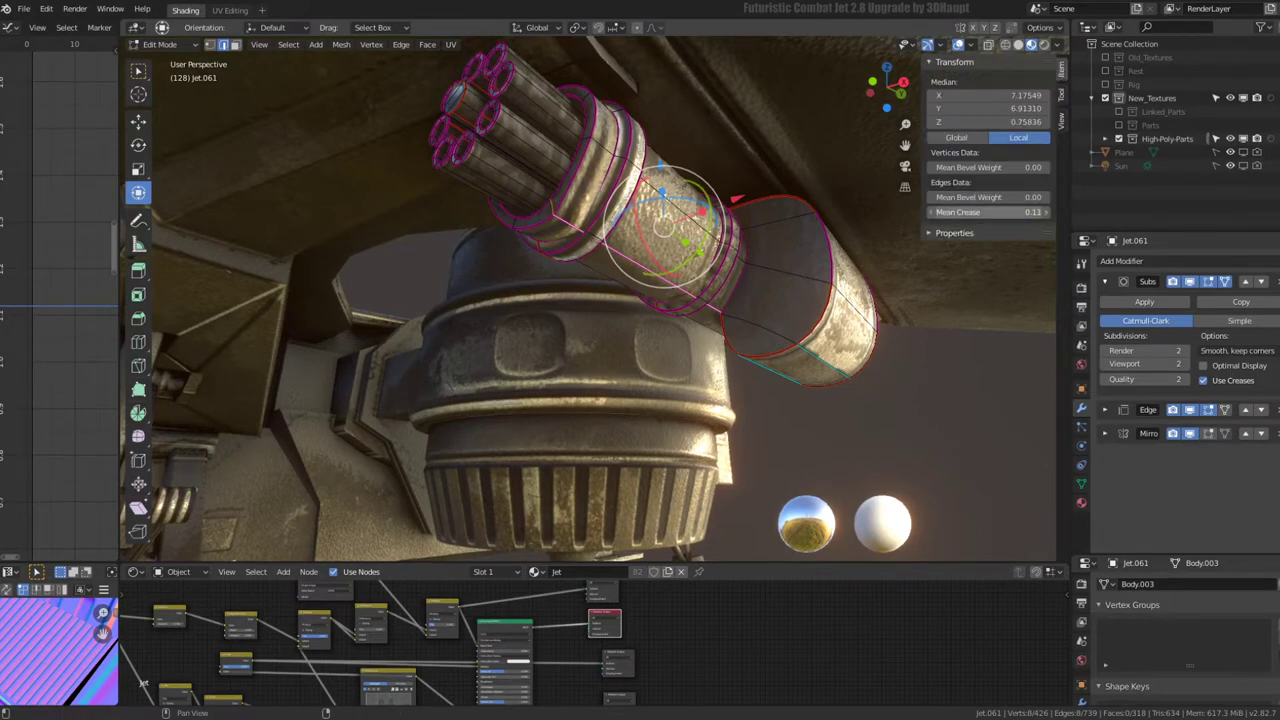
{"action": "key", "text": "Tab"}
{"action": "mouse_move", "coordinate": [882, 291]}
{"action": "middle_mouse_down"}
{"action": "mouse_move", "coordinate": [736, 275]}
{"action": "mouse_move", "coordinate": [768, 246]}
{"action": "mouse_move", "coordinate": [762, 262]}
{"action": "mouse_move", "coordinate": [832, 256]}
{"action": "mouse_move", "coordinate": [720, 257]}
{"action": "mouse_move", "coordinate": [586, 323]}
{"action": "mouse_move", "coordinate": [741, 297]}
{"action": "middle_mouse_up"}
{"action": "key", "text": "Tab"}
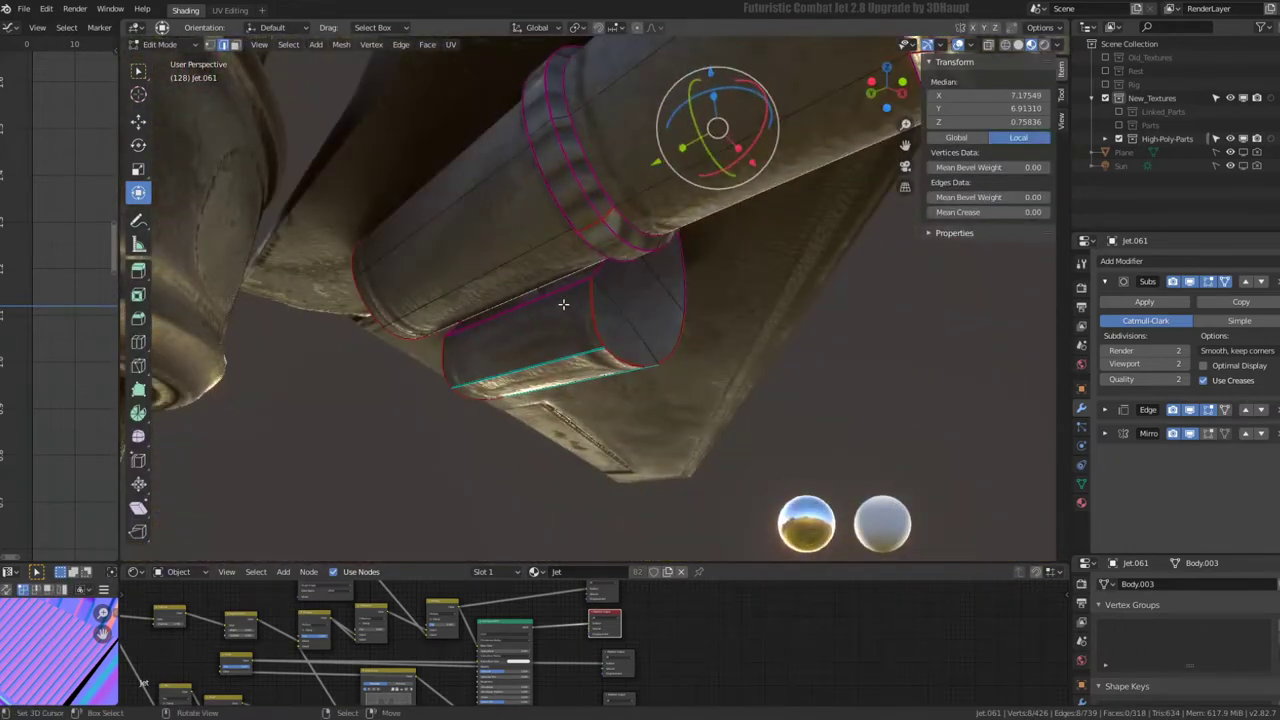
{"action": "left_click", "coordinate": [563, 303]}
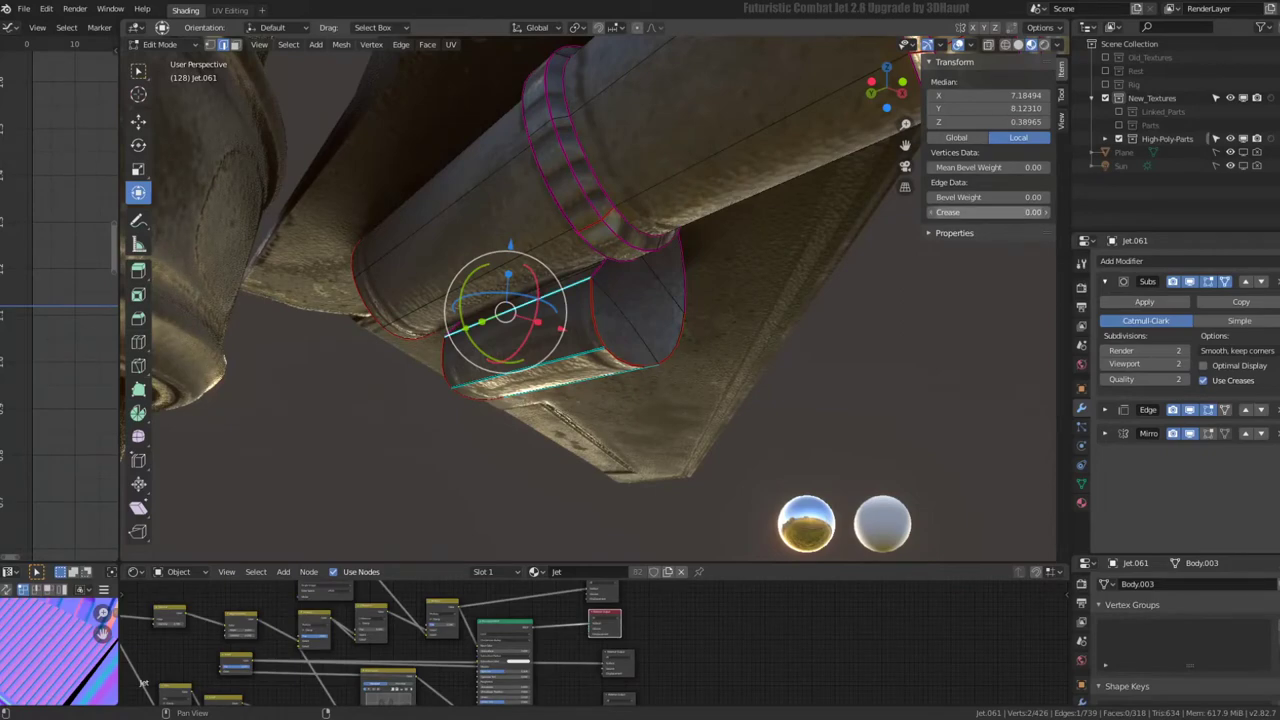
{"action": "middle_click_drag", "start_coordinate": [760, 240], "coordinate": [645, 228]}
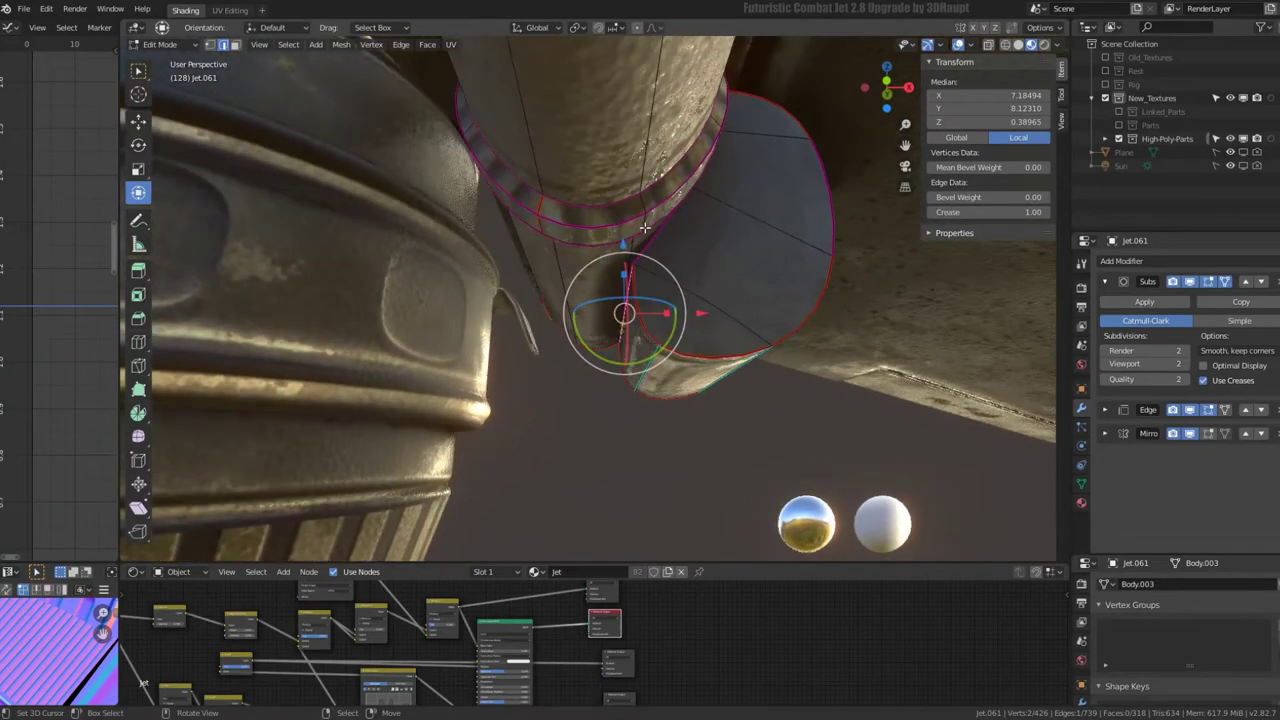
{"action": "left_click_drag", "start_coordinate": [622, 236], "coordinate": [616, 237]}
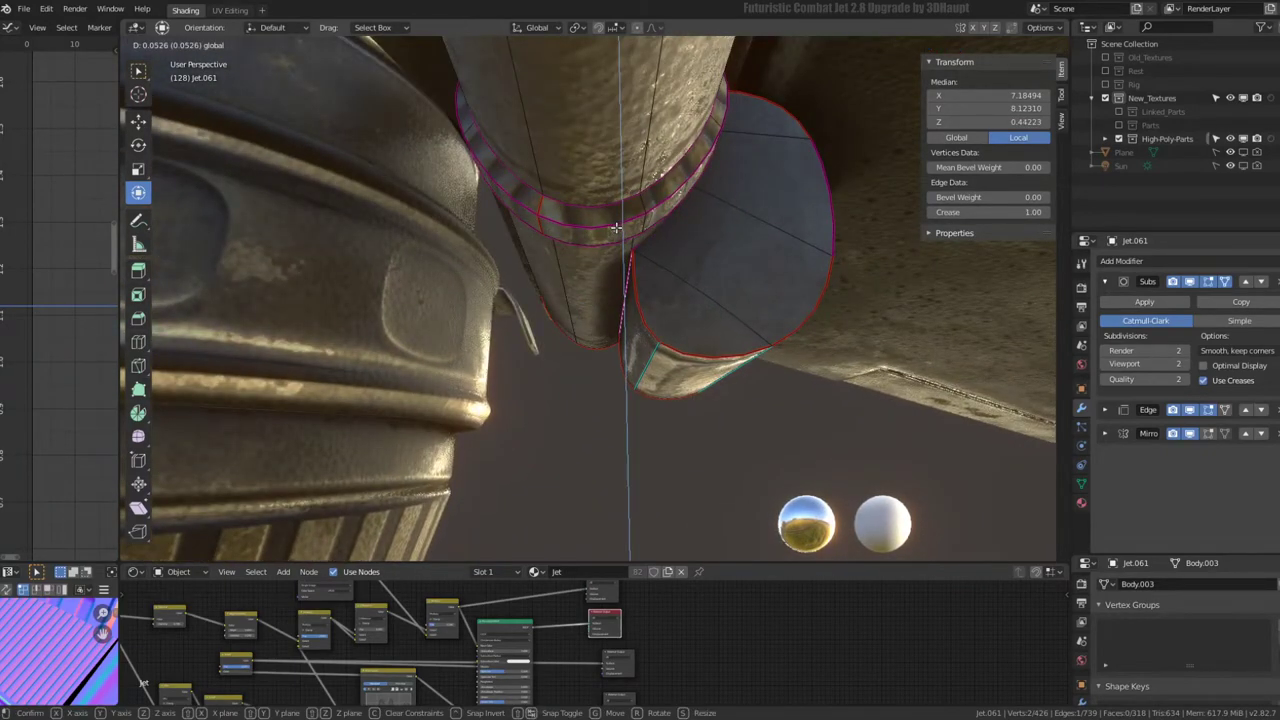
{"action": "left_click", "coordinate": [616, 228]}
- Inspect the gun pod and jet from several side angles, toggling Edit Mode on and off
{"action": "key", "text": "Tab"}
{"action": "mouse_move", "coordinate": [616, 228]}
{"action": "middle_mouse_down"}
{"action": "mouse_move", "coordinate": [733, 200]}
{"action": "mouse_move", "coordinate": [663, 228]}
{"action": "mouse_move", "coordinate": [699, 240]}
{"action": "mouse_move", "coordinate": [612, 228]}
{"action": "mouse_move", "coordinate": [736, 297]}
{"action": "middle_mouse_up"}
{"action": "scroll", "coordinate": [663, 228], "scroll_direction": "down", "scroll_amount": 3}
{"action": "scroll", "coordinate": [612, 228], "scroll_direction": "up", "scroll_amount": 3}
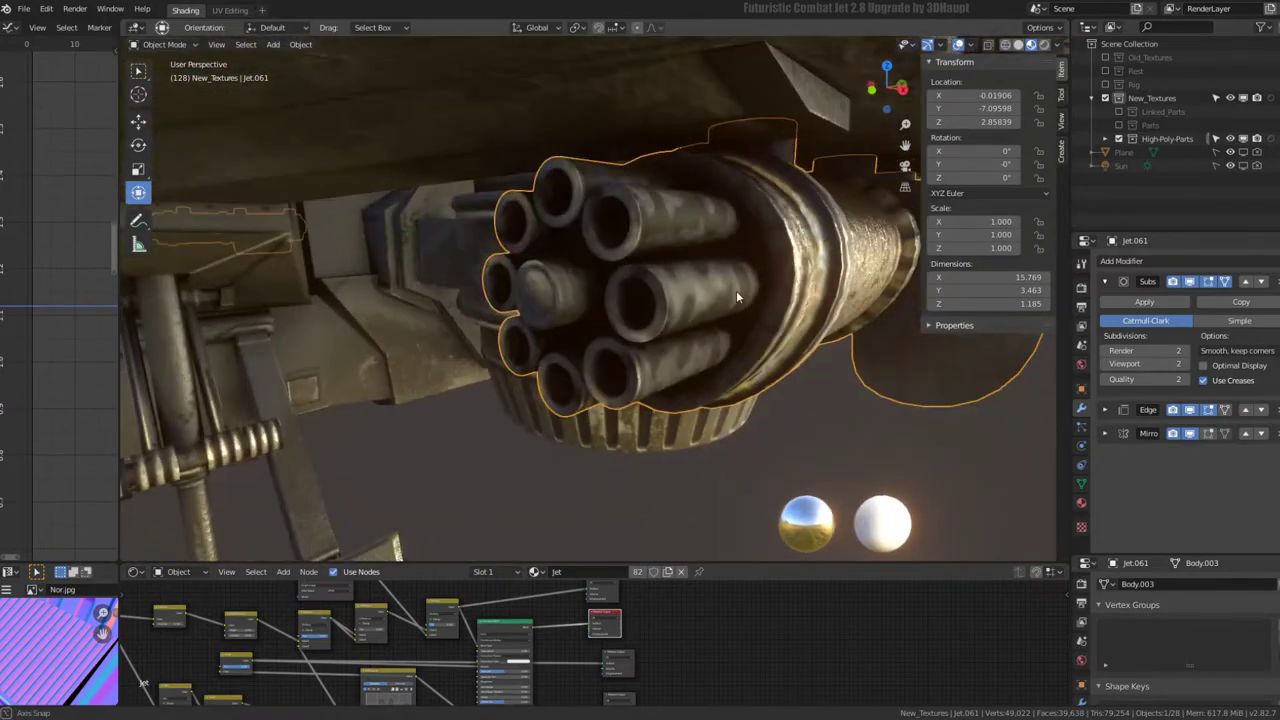
{"action": "key", "text": "Tab"}
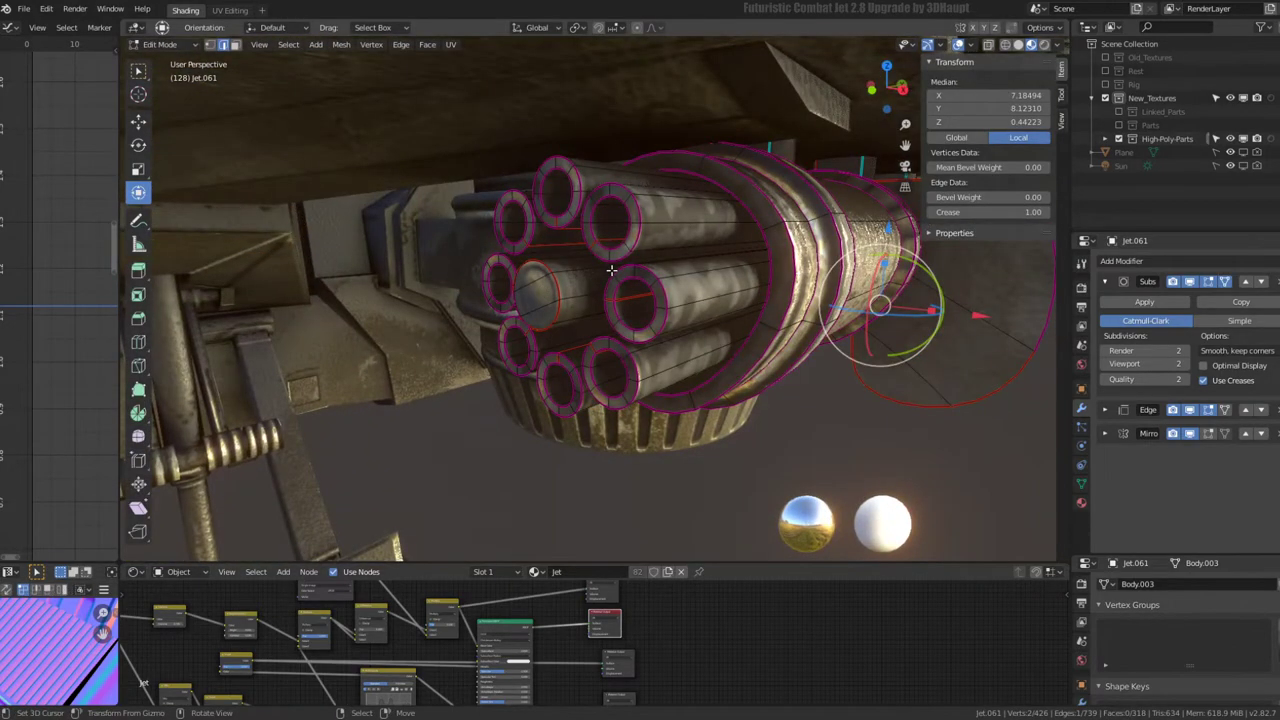
{"action": "scroll", "coordinate": [611, 270], "scroll_direction": "down", "scroll_amount": 4}
{"action": "mouse_move", "coordinate": [611, 270]}
{"action": "middle_mouse_down"}
{"action": "mouse_move", "coordinate": [748, 237]}
{"action": "mouse_move", "coordinate": [548, 250]}
{"action": "middle_mouse_up"}
{"action": "key", "text": "Tab"}
{"action": "scroll", "coordinate": [748, 237], "scroll_direction": "down", "scroll_amount": 3}
{"action": "scroll", "coordinate": [548, 250], "scroll_direction": "up", "scroll_amount": 5}
{"action": "scroll", "coordinate": [549, 251], "scroll_direction": "up", "scroll_amount": 3}
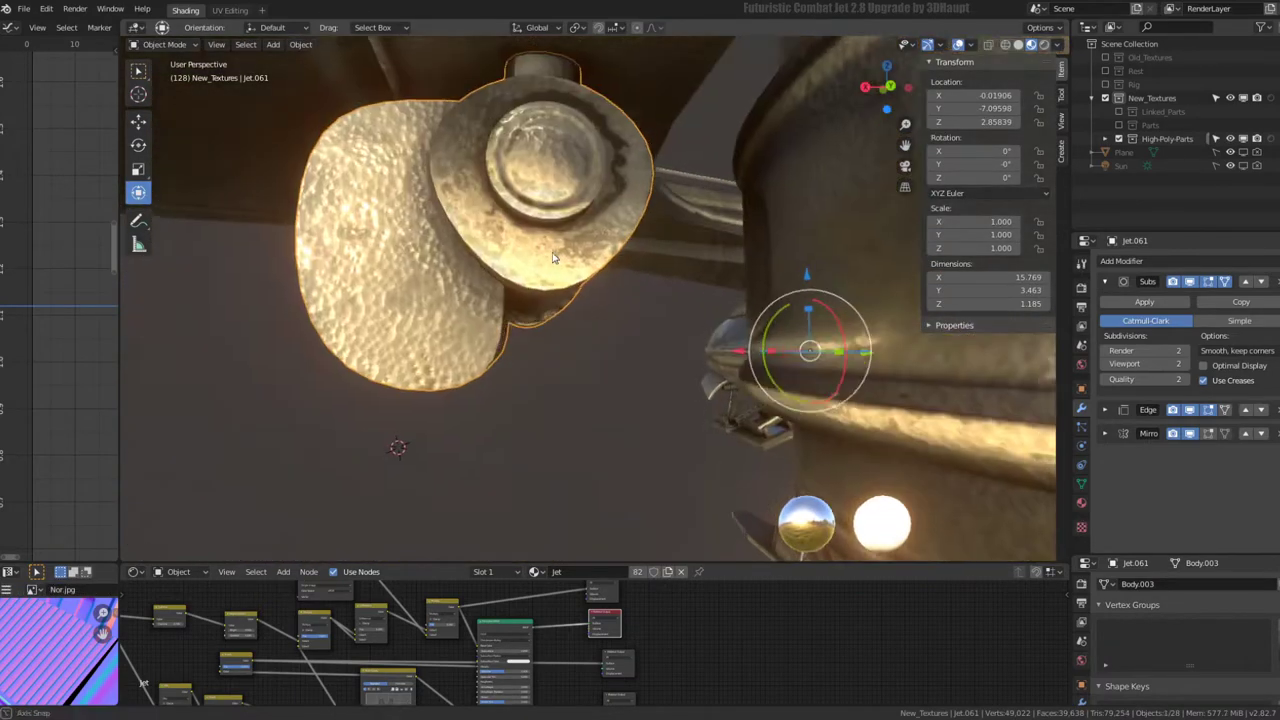
{"action": "key", "text": "Tab"}
{"action": "key", "text": "Tab"}
{"action": "scroll", "coordinate": [478, 269], "scroll_direction": "down", "scroll_amount": 3}
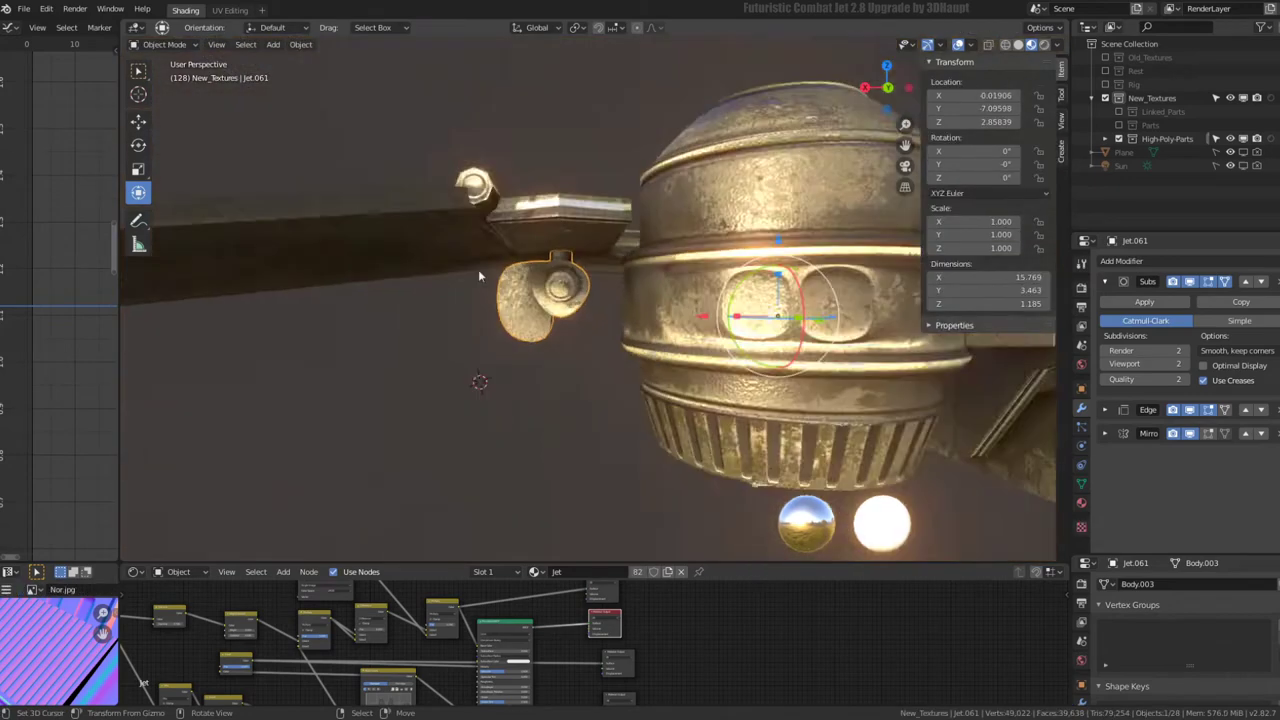
{"action": "scroll", "coordinate": [478, 269], "scroll_direction": "down", "scroll_amount": 3}
{"action": "mouse_move", "coordinate": [478, 269]}
{"action": "middle_mouse_down"}
{"action": "mouse_move", "coordinate": [725, 247]}
{"action": "mouse_move", "coordinate": [704, 250]}
{"action": "middle_mouse_up"}
{"action": "scroll", "coordinate": [650, 313], "scroll_direction": "up", "scroll_amount": 1}
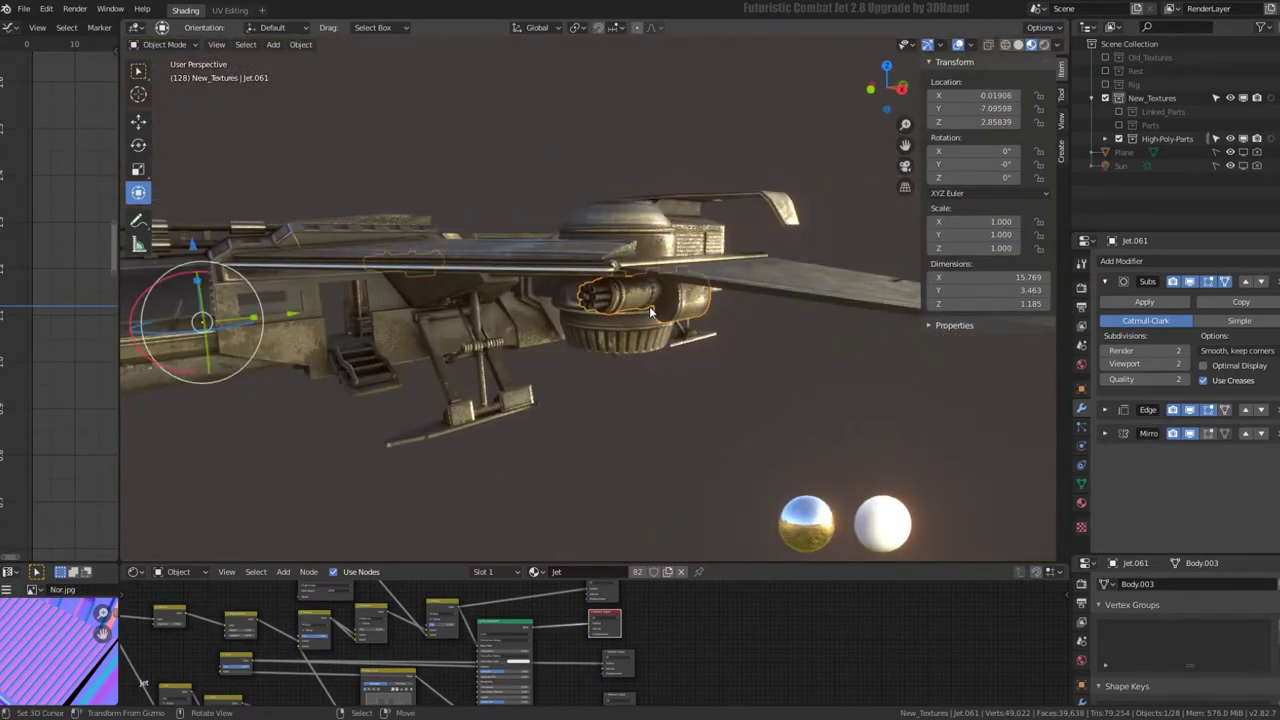
{"action": "mouse_move", "coordinate": [650, 312]}
{"action": "middle_mouse_down"}
{"action": "mouse_move", "coordinate": [640, 287]}
{"action": "mouse_move", "coordinate": [358, 362]}
{"action": "mouse_move", "coordinate": [549, 257]}
{"action": "middle_mouse_up"}
- Delete the gun pod from the jet and select the turbine part
{"action": "key", "text": "Delete"}
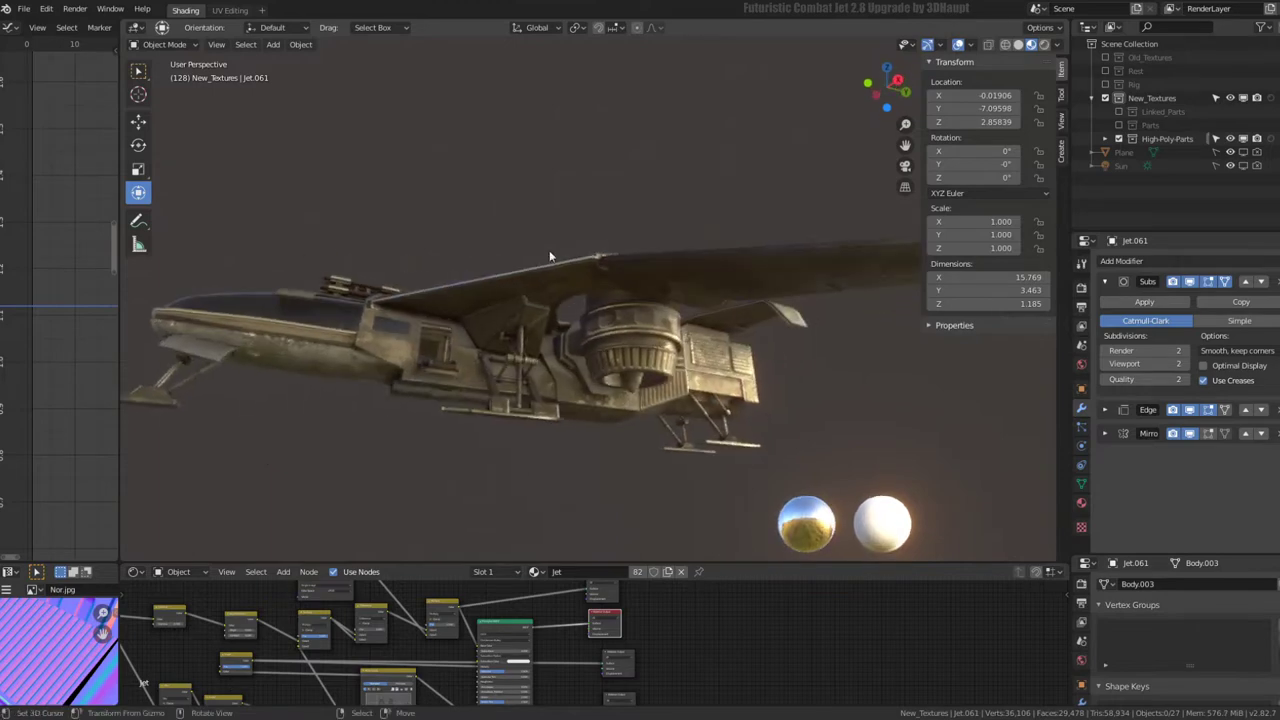
{"action": "left_click", "coordinate": [586, 357]}
{"action": "mouse_move", "coordinate": [586, 357]}
{"action": "middle_mouse_down"}
{"action": "mouse_move", "coordinate": [560, 330]}
{"action": "mouse_move", "coordinate": [541, 360]}
{"action": "mouse_move", "coordinate": [575, 340]}
{"action": "mouse_move", "coordinate": [566, 320]}
{"action": "middle_mouse_up"}
- Select the wing and isolate it in local view with numpad /
{"action": "scroll", "coordinate": [541, 360], "scroll_direction": "up", "scroll_amount": 4}
{"action": "scroll", "coordinate": [541, 360], "scroll_direction": "down", "scroll_amount": 4}
{"action": "left_click", "coordinate": [587, 364]}
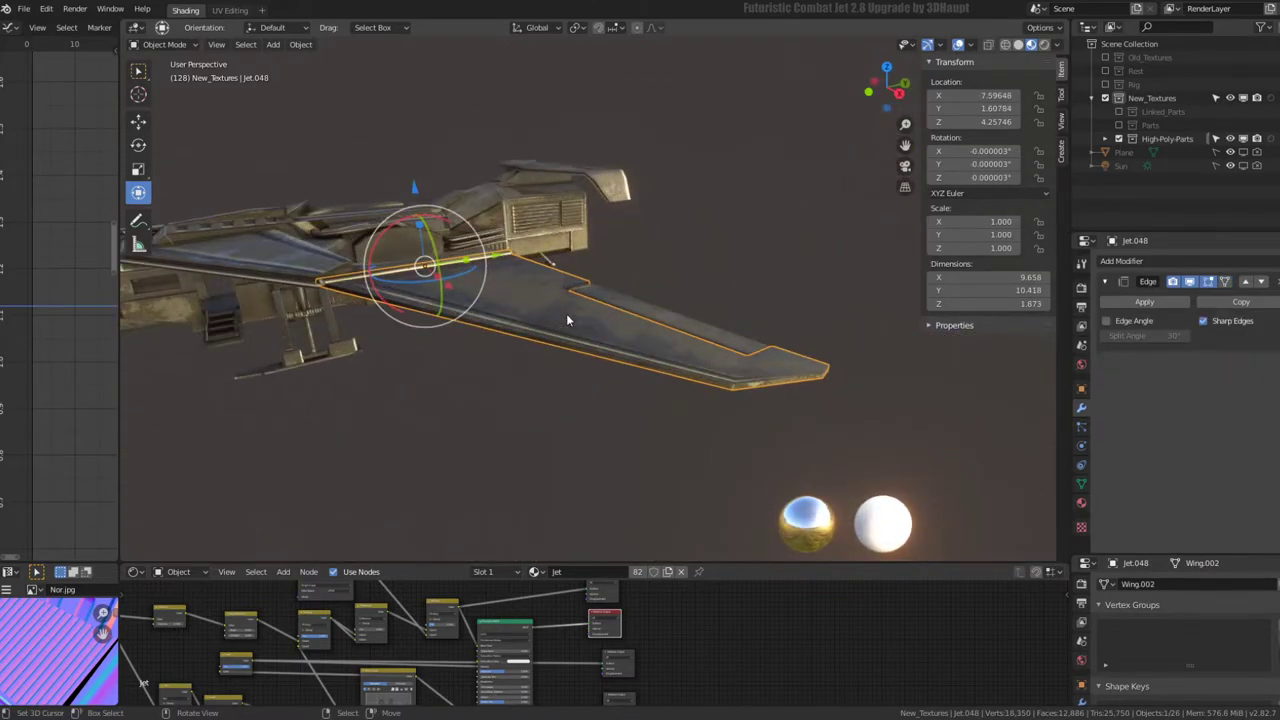
{"action": "scroll", "coordinate": [566, 320], "scroll_direction": "up", "scroll_amount": 1}
{"action": "key", "text": "KP_Divide"}
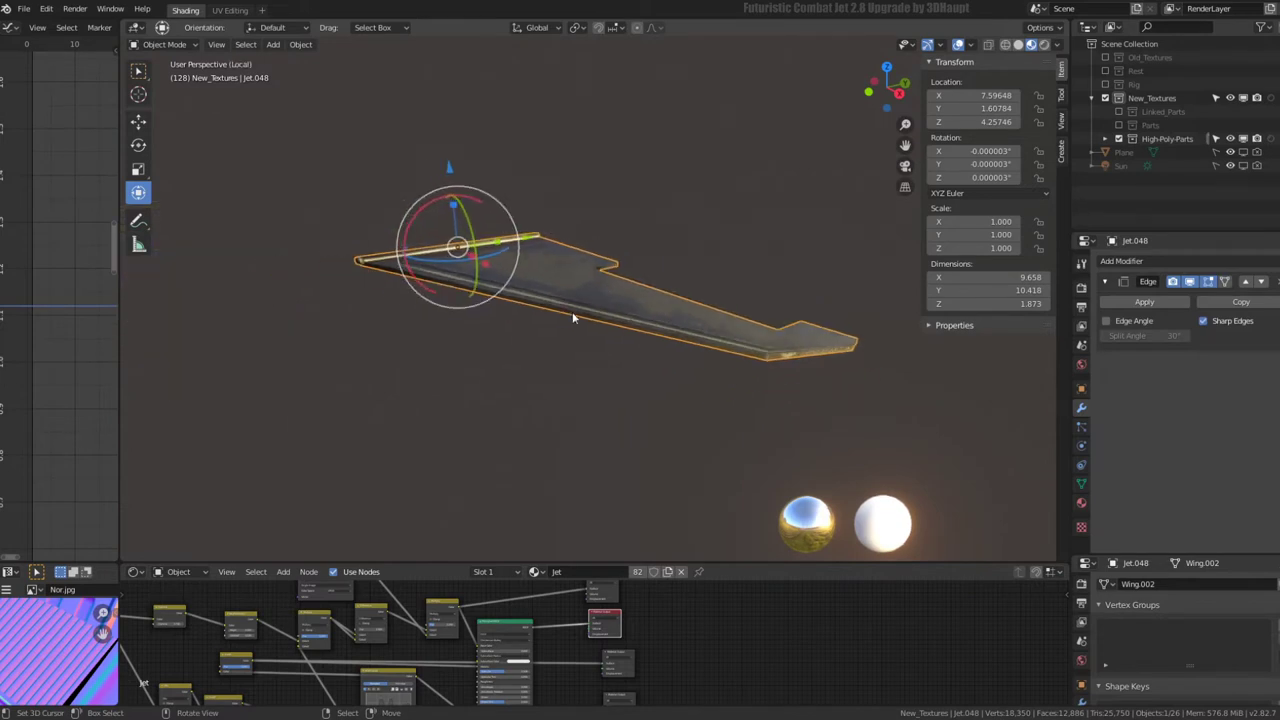
{"action": "mouse_move", "coordinate": [572, 311]}
{"action": "middle_mouse_down"}
{"action": "mouse_move", "coordinate": [768, 265]}
{"action": "mouse_move", "coordinate": [576, 284]}
{"action": "middle_mouse_up"}
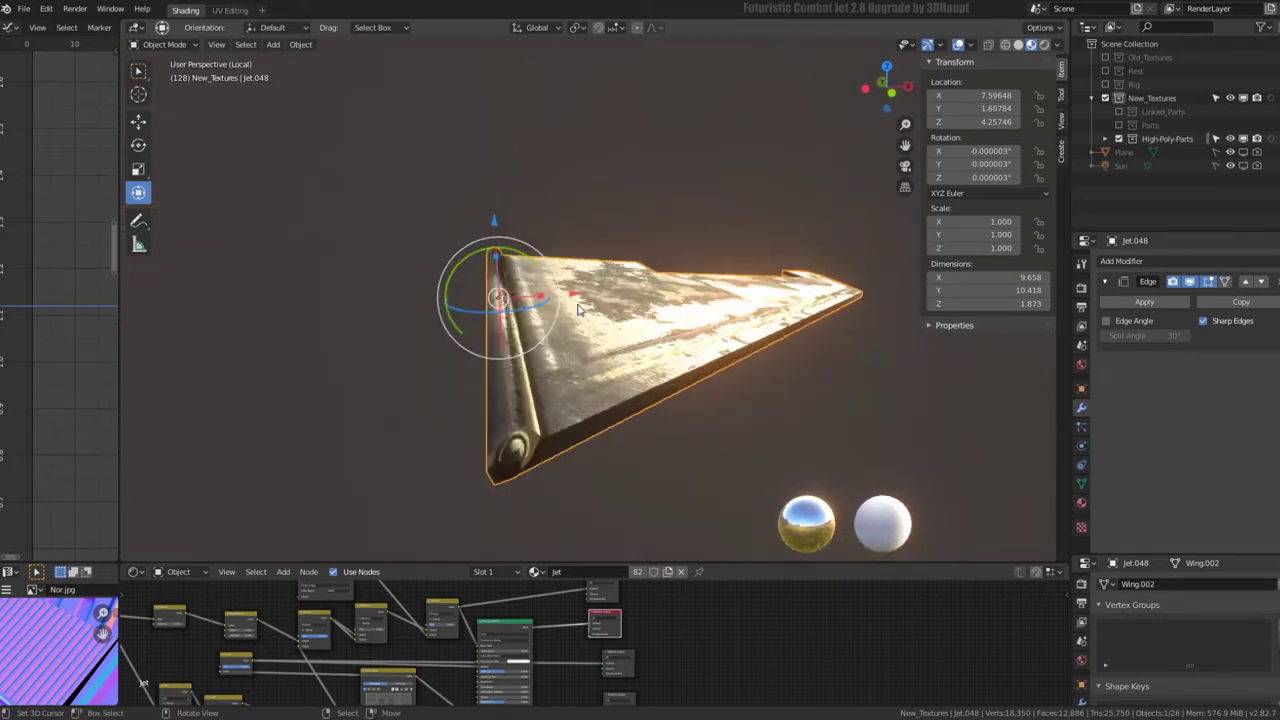
- Add a Subdivision Surface modifier to the wing and move it above Edge Split
{"action": "left_click", "coordinate": [1186, 262]}
{"action": "left_click", "coordinate": [1058, 485]}
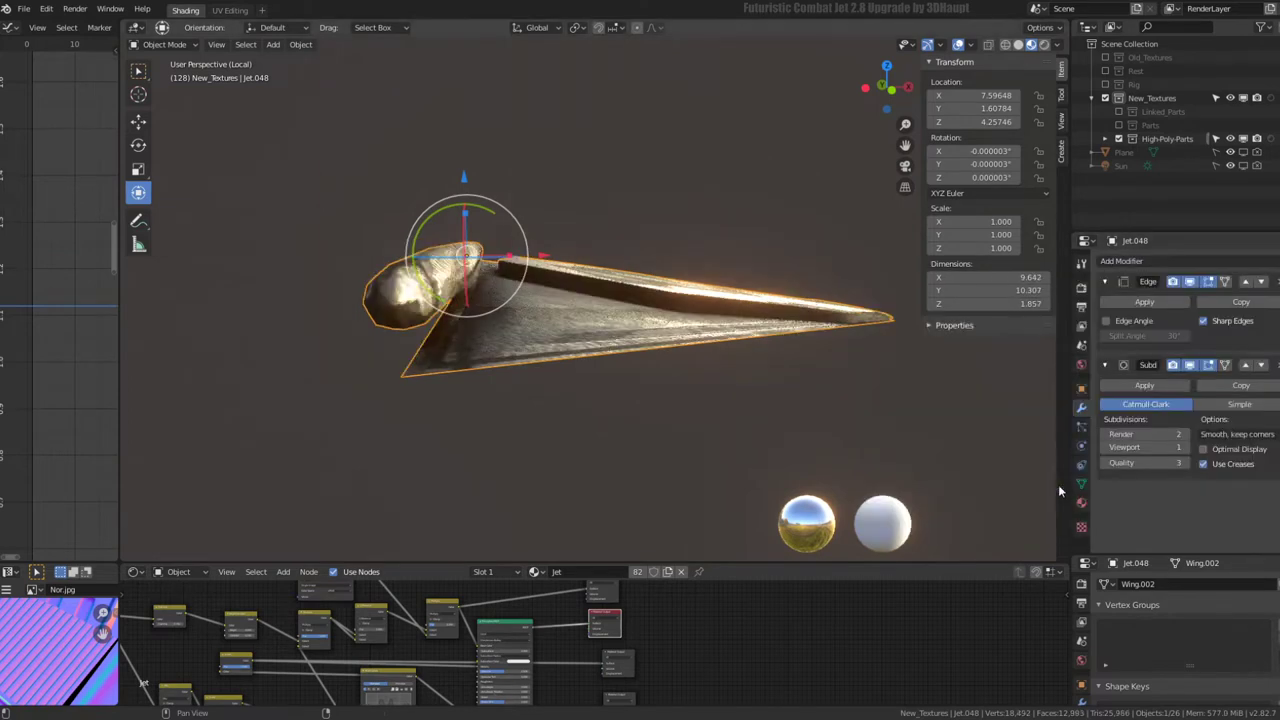
{"action": "left_click", "coordinate": [1106, 365]}
{"action": "mouse_move", "coordinate": [677, 255]}
{"action": "middle_mouse_down"}
{"action": "mouse_move", "coordinate": [658, 327]}
{"action": "mouse_move", "coordinate": [665, 280]}
{"action": "mouse_move", "coordinate": [615, 275]}
{"action": "mouse_move", "coordinate": [1268, 289]}
{"action": "middle_mouse_up"}
{"action": "left_click", "coordinate": [1245, 365]}
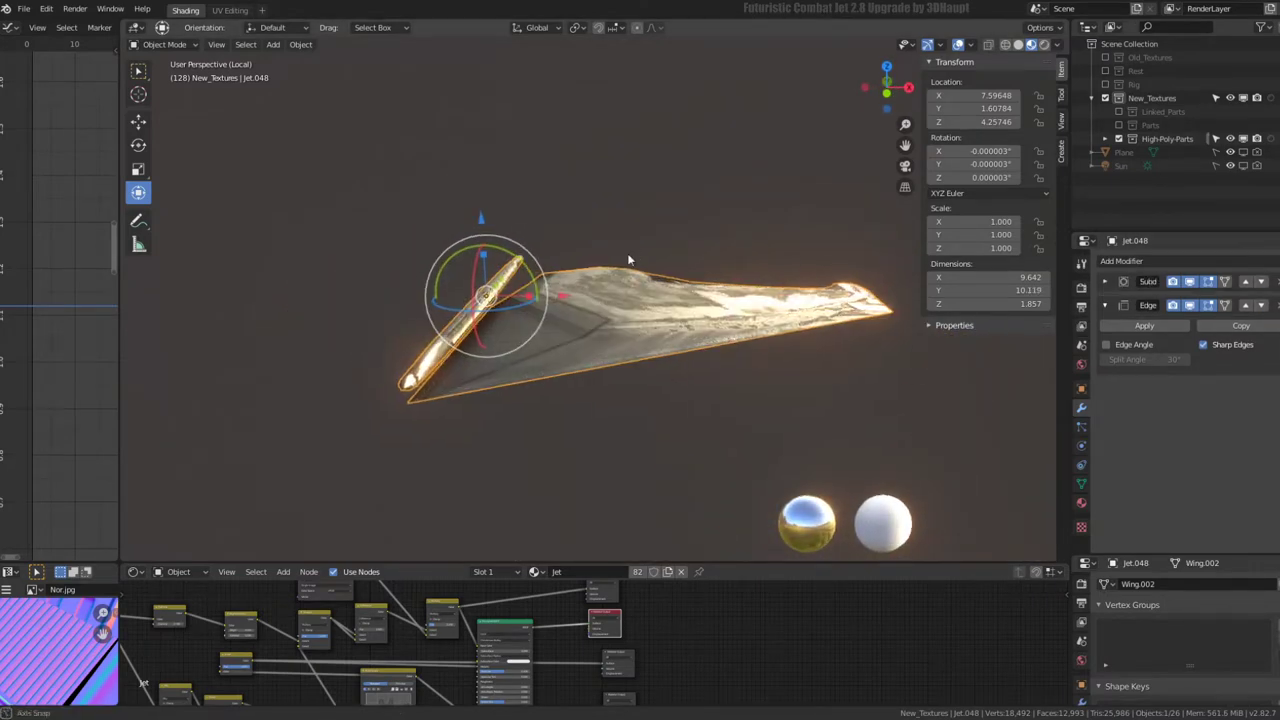
{"action": "mouse_move", "coordinate": [627, 253]}
{"action": "middle_mouse_down"}
{"action": "mouse_move", "coordinate": [618, 371]}
{"action": "mouse_move", "coordinate": [634, 289]}
{"action": "middle_mouse_up"}
- Select all the wing's edges and set their Mean Crease to 1.00
{"action": "key", "text": "Tab"}
{"action": "key", "text": "alt+a"}
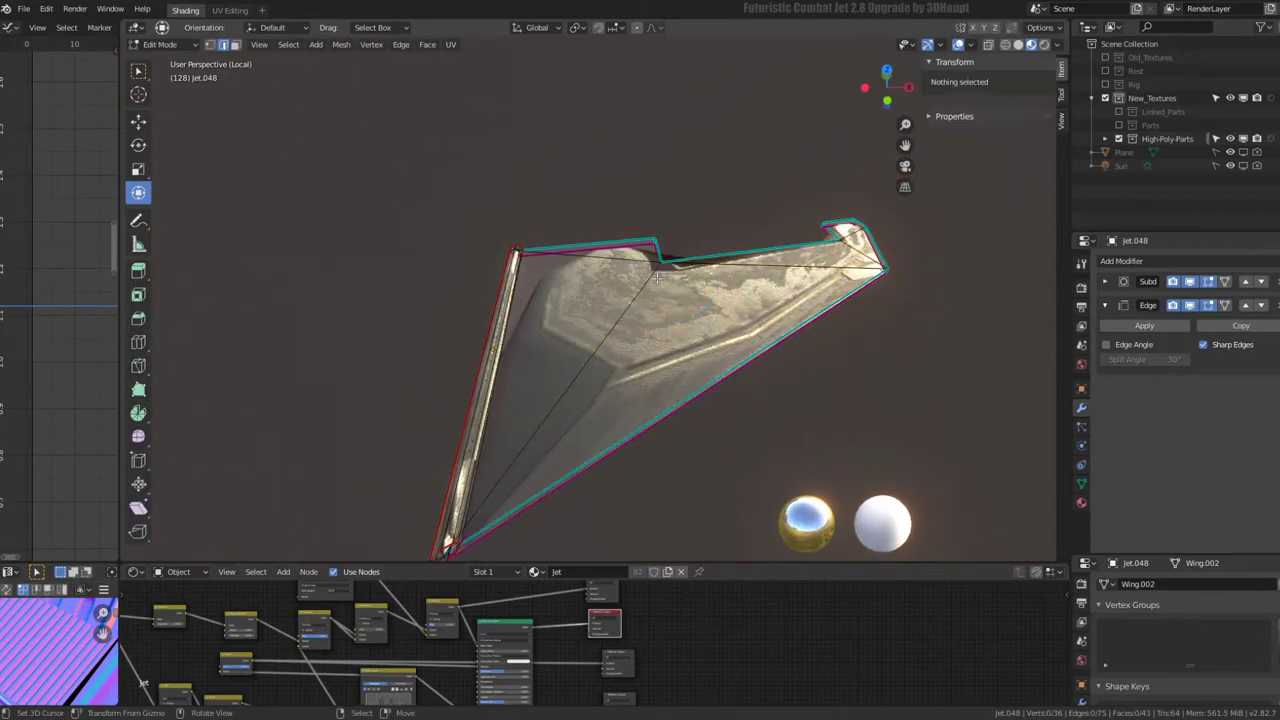
{"action": "key", "text": "a"}
{"action": "left_click_drag", "start_coordinate": [1015, 214], "coordinate": [1060, 214]}
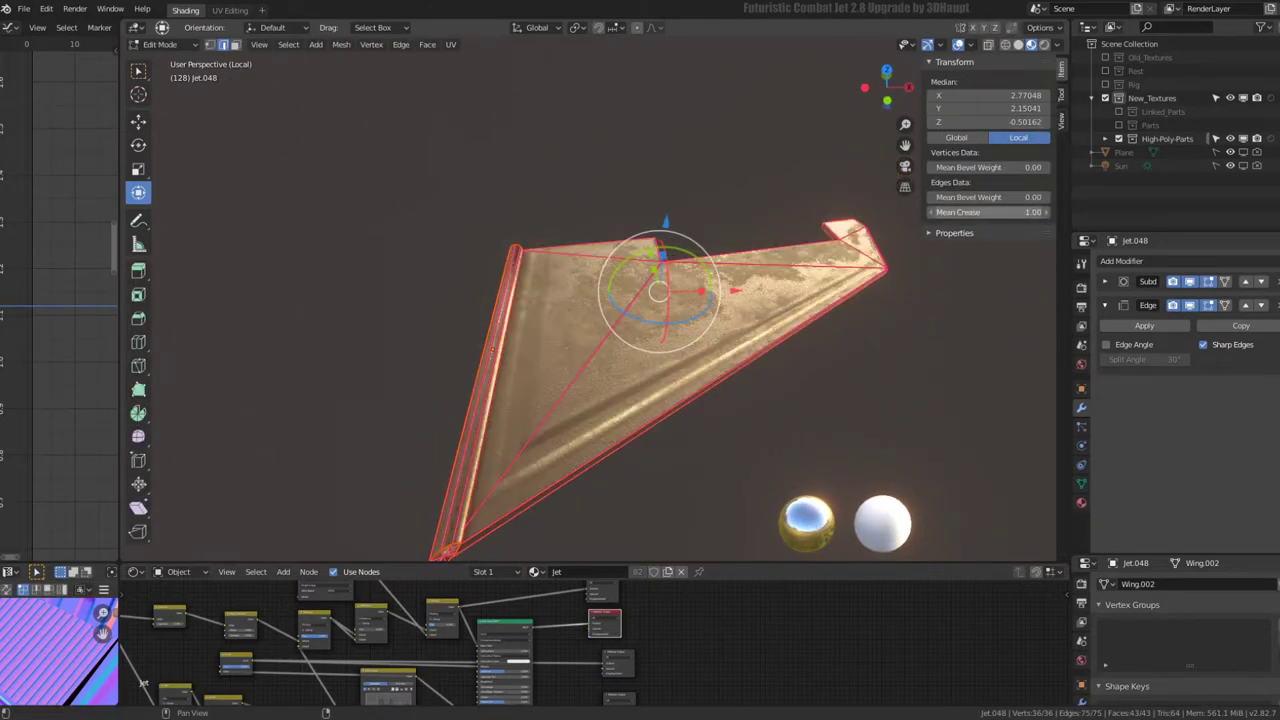
{"action": "middle_click_drag", "start_coordinate": [631, 284], "coordinate": [578, 203]}
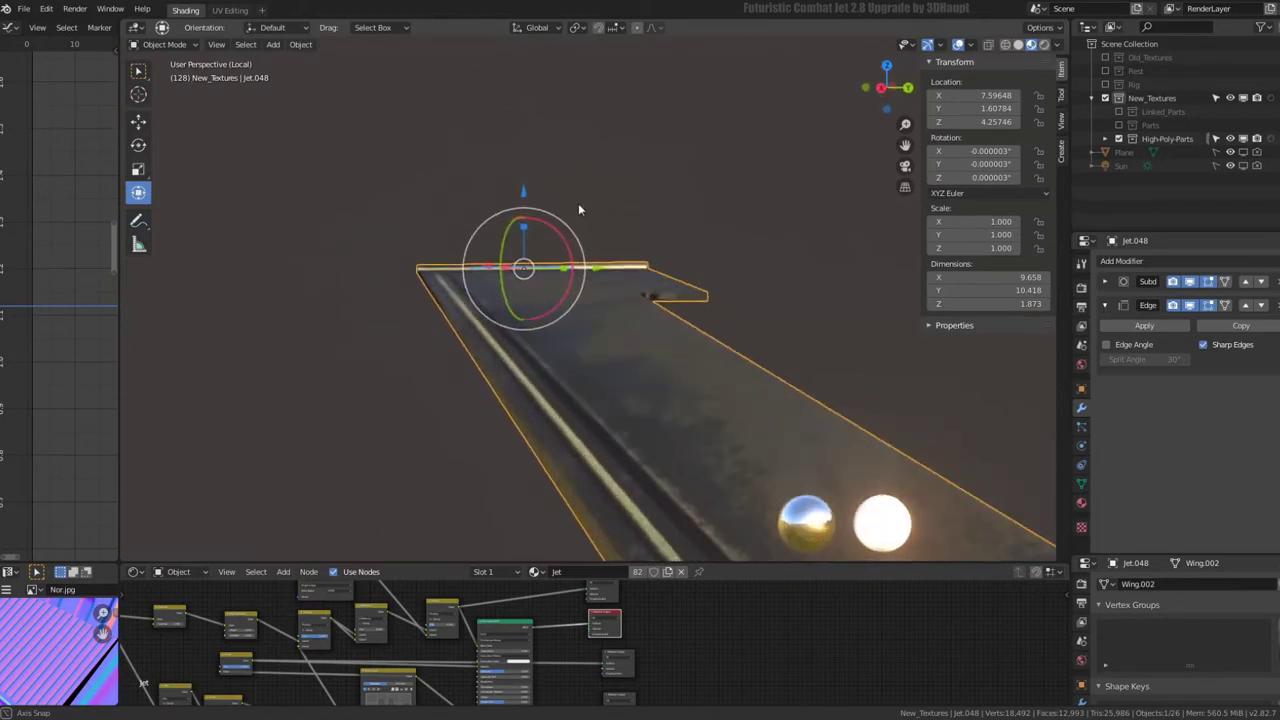
- In face select mode, select the face ring near the wing tip
{"action": "key", "text": "Tab"}
{"action": "middle_click_drag", "start_coordinate": [643, 295], "coordinate": [658, 292]}
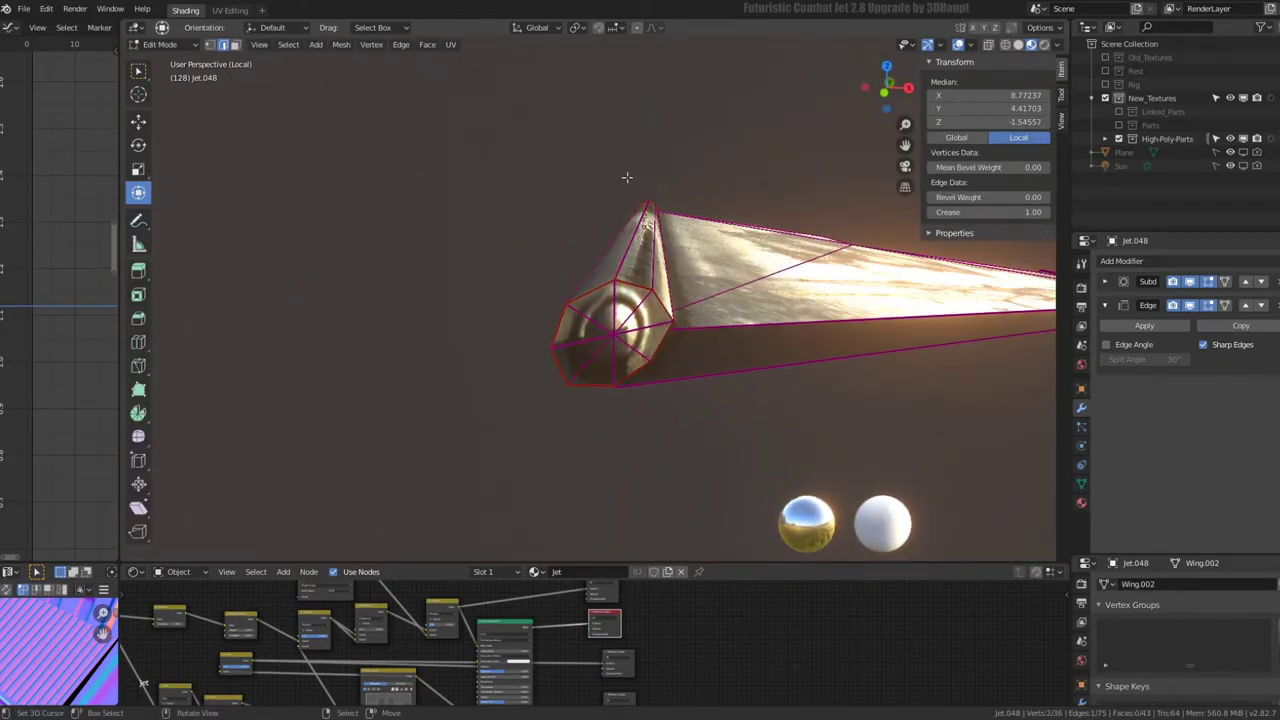
{"action": "left_click", "coordinate": [235, 44]}
{"action": "left_click", "coordinate": [609, 229], "text": "ctrl+alt"}
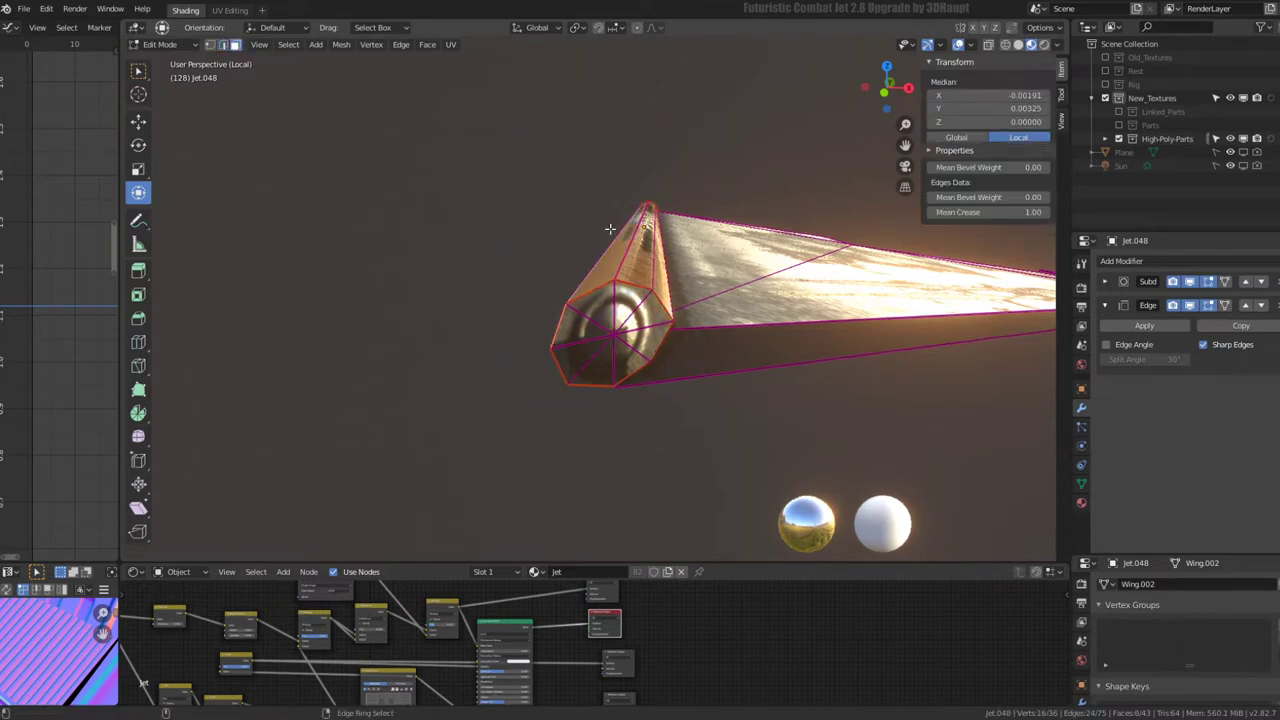
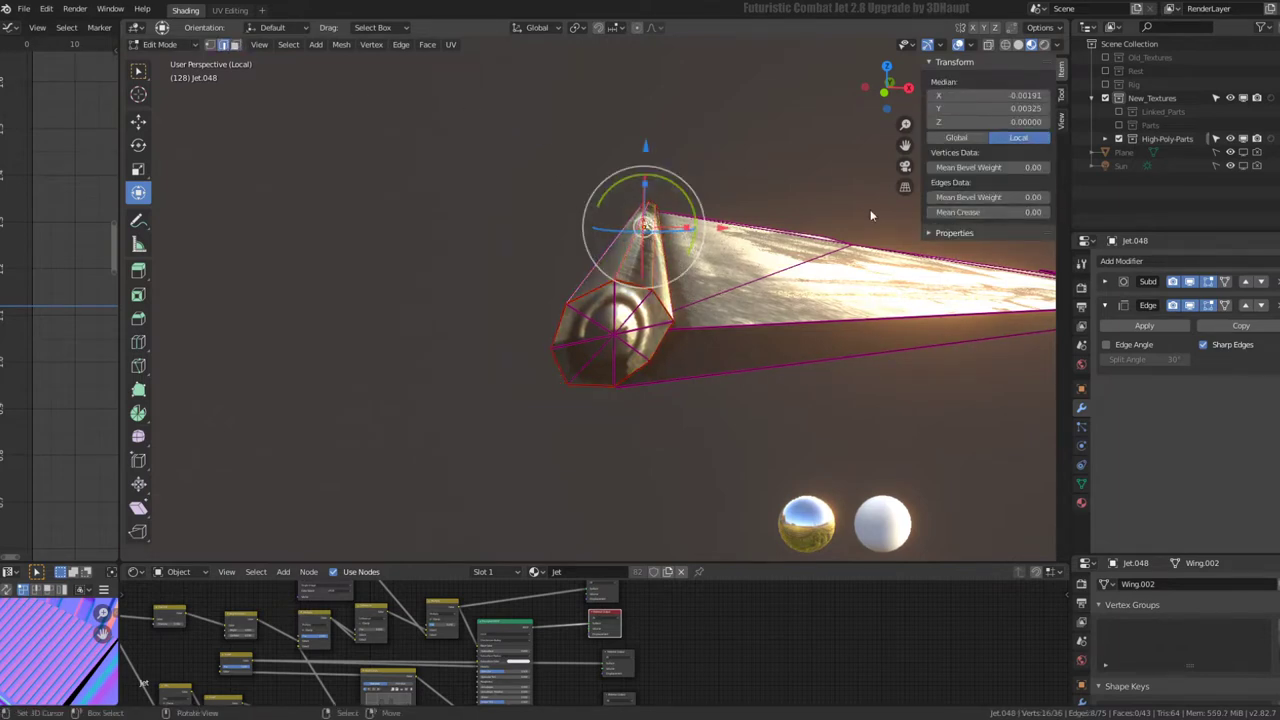
- Give the tube-shaped wing-tip edges of Jet.048 a full 1.00 crease
{"action": "mouse_move", "coordinate": [645, 226]}
{"action": "middle_mouse_down"}
{"action": "mouse_move", "coordinate": [581, 258]}
{"action": "mouse_move", "coordinate": [620, 233]}
{"action": "middle_mouse_up"}
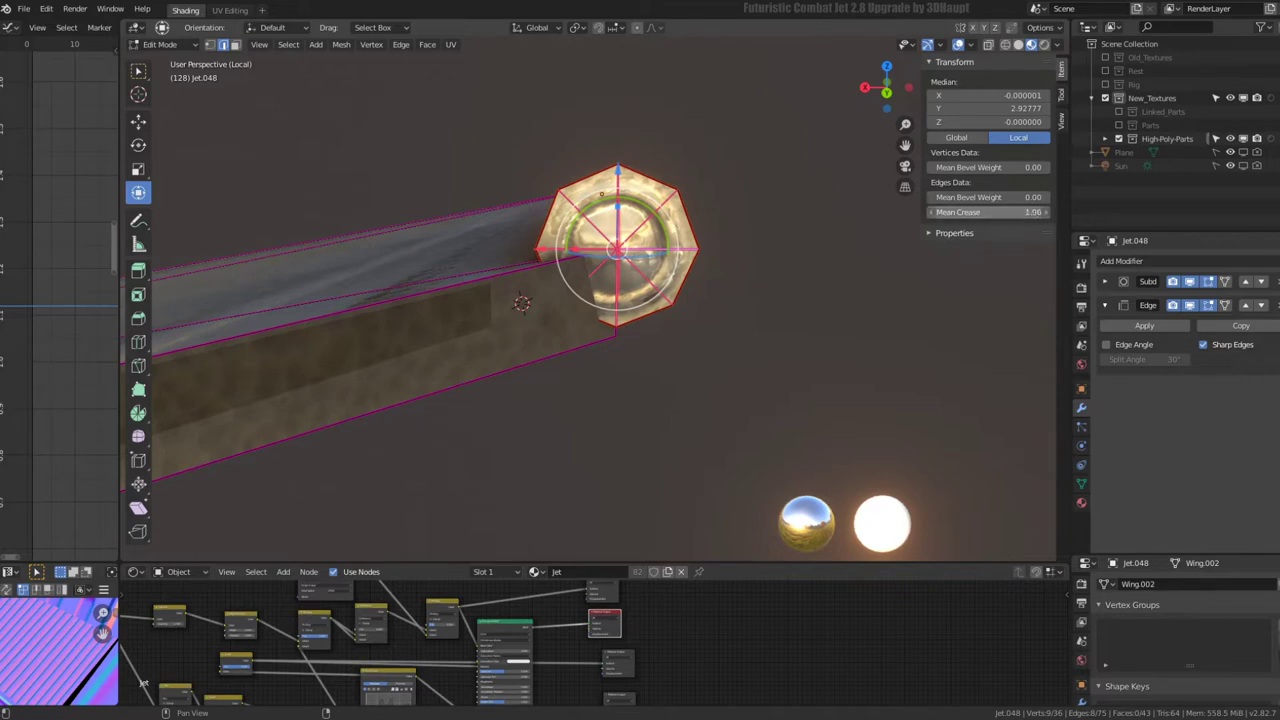
{"action": "middle_click_drag", "start_coordinate": [639, 216], "coordinate": [403, 413]}
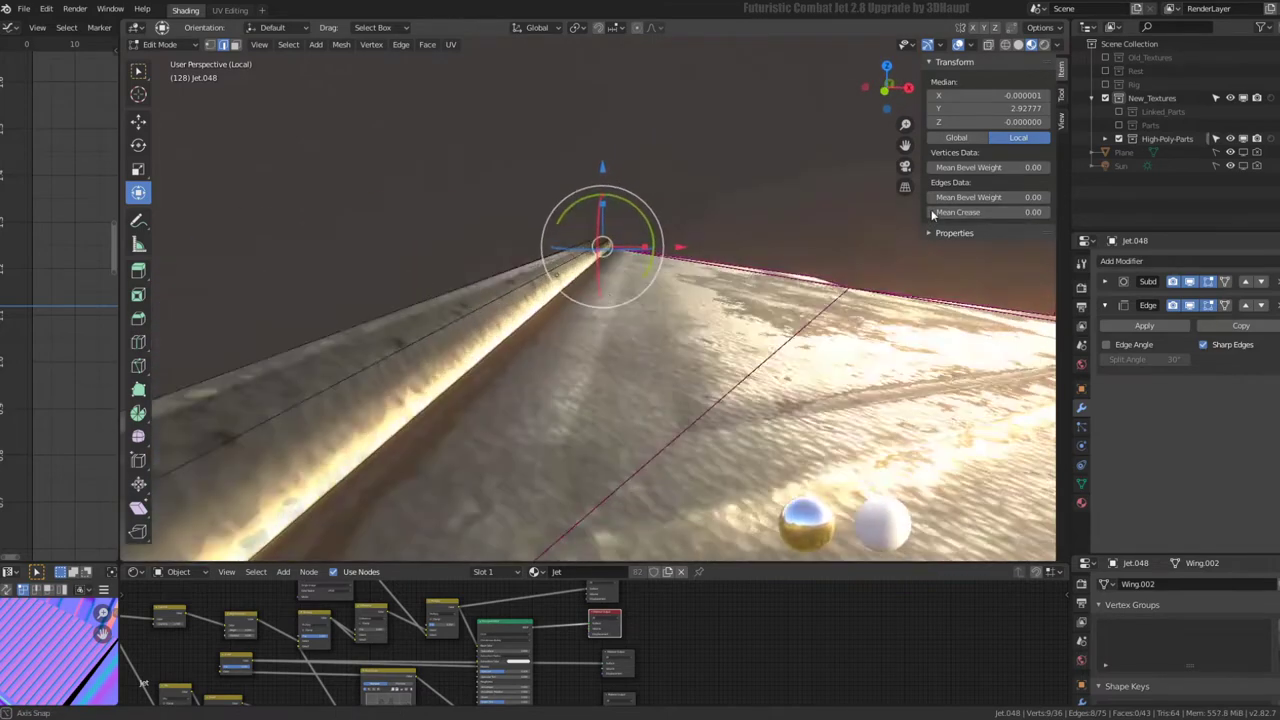
{"action": "scroll", "coordinate": [403, 413], "scroll_direction": "down", "scroll_amount": 5}
{"action": "left_click", "coordinate": [468, 405]}
{"action": "key", "text": "b"}
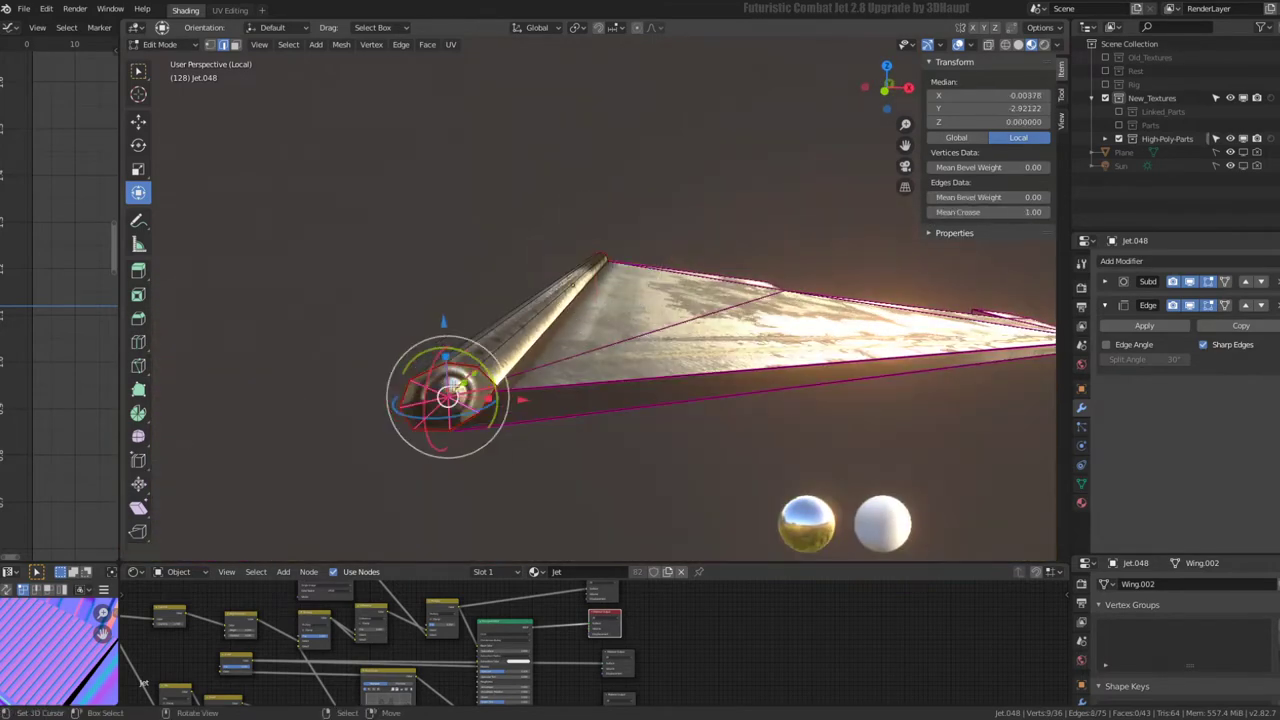
- Inspect the smoothed, creased Jet.048 tip in Object Mode, then zoom out to the whole jet
{"action": "key", "text": "Tab"}
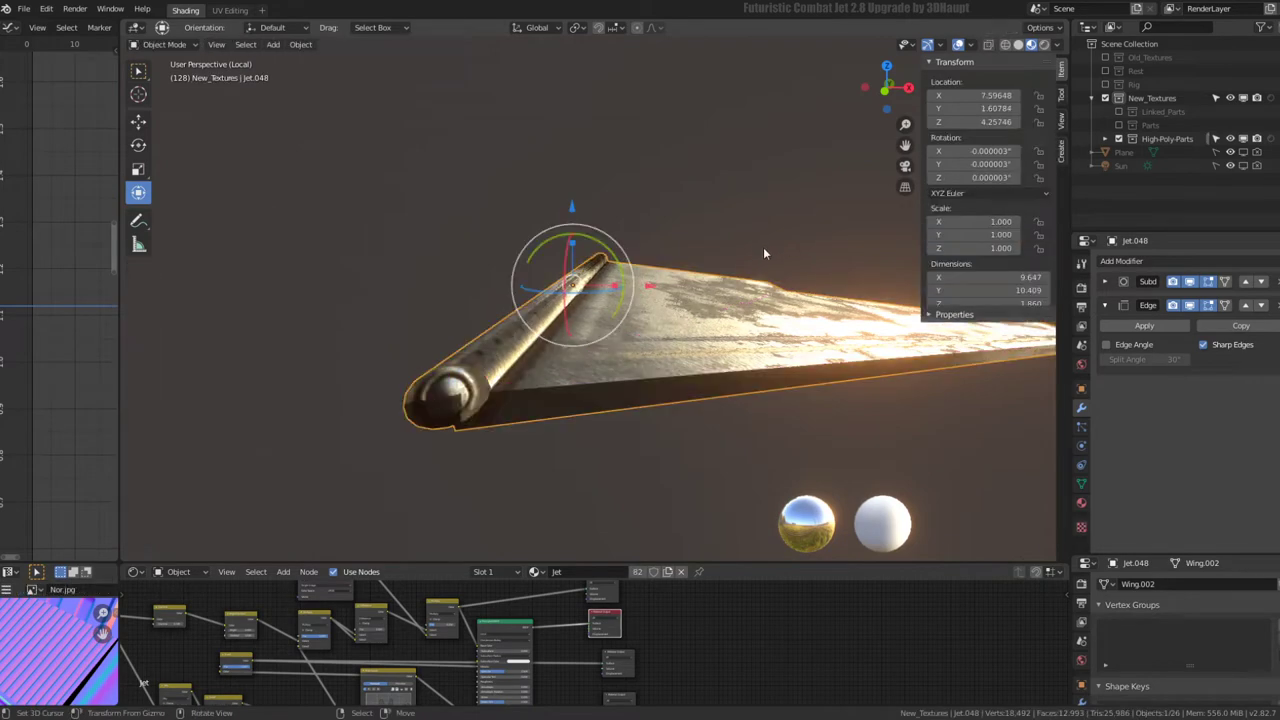
{"action": "mouse_move", "coordinate": [763, 247]}
{"action": "middle_mouse_down"}
{"action": "mouse_move", "coordinate": [533, 241]}
{"action": "mouse_move", "coordinate": [592, 262]}
{"action": "mouse_move", "coordinate": [508, 250]}
{"action": "mouse_move", "coordinate": [650, 330]}
{"action": "mouse_move", "coordinate": [606, 322]}
{"action": "mouse_move", "coordinate": [648, 288]}
{"action": "mouse_move", "coordinate": [836, 340]}
{"action": "mouse_move", "coordinate": [660, 295]}
{"action": "mouse_move", "coordinate": [636, 228]}
{"action": "mouse_move", "coordinate": [624, 251]}
{"action": "mouse_move", "coordinate": [751, 334]}
{"action": "mouse_move", "coordinate": [701, 336]}
{"action": "mouse_move", "coordinate": [606, 183]}
{"action": "mouse_move", "coordinate": [411, 219]}
{"action": "mouse_move", "coordinate": [559, 320]}
{"action": "mouse_move", "coordinate": [594, 313]}
{"action": "mouse_move", "coordinate": [819, 346]}
{"action": "mouse_move", "coordinate": [811, 334]}
{"action": "mouse_move", "coordinate": [786, 364]}
{"action": "mouse_move", "coordinate": [728, 380]}
{"action": "mouse_move", "coordinate": [727, 411]}
{"action": "mouse_move", "coordinate": [737, 366]}
{"action": "middle_mouse_up"}
{"action": "key", "text": "Tab"}
{"action": "key", "text": "Tab"}
{"action": "scroll", "coordinate": [723, 340], "scroll_direction": "down", "scroll_amount": 5}
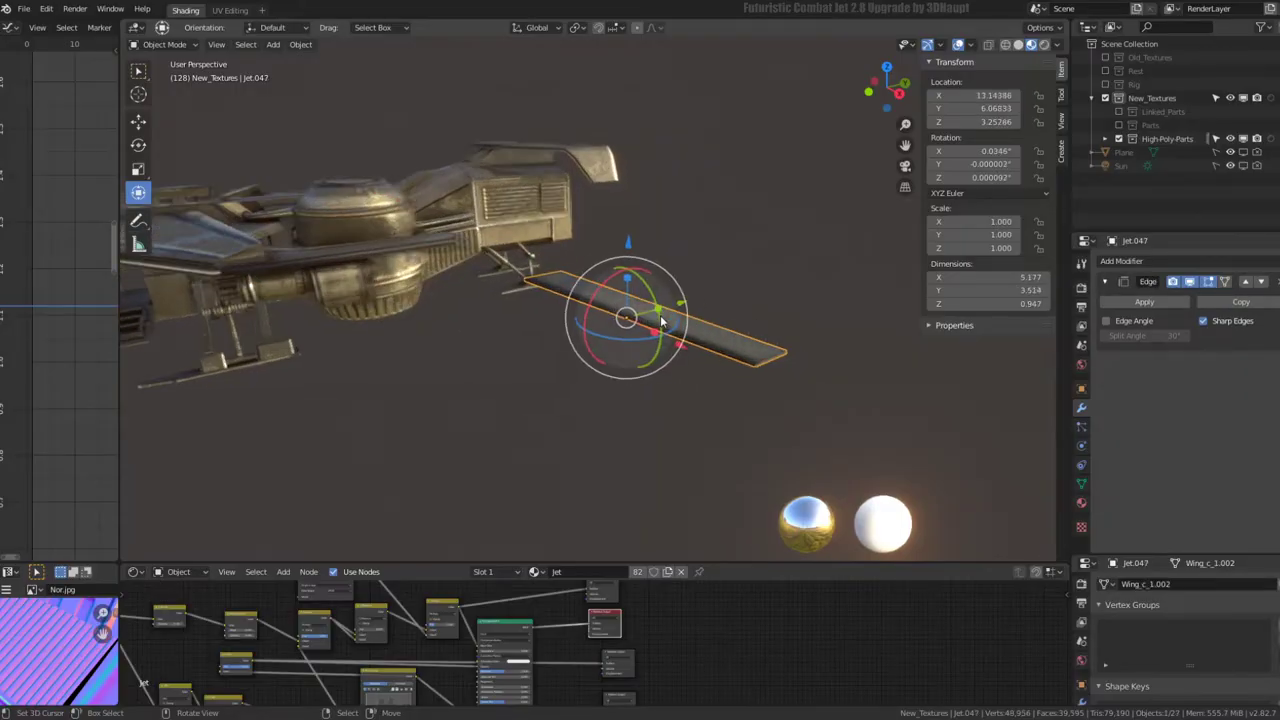
- Open Jet.047 in Edit Mode and enlarge the Image Editor to inspect its UV island on the normal map
{"action": "middle_click_drag", "start_coordinate": [660, 315], "coordinate": [627, 239]}
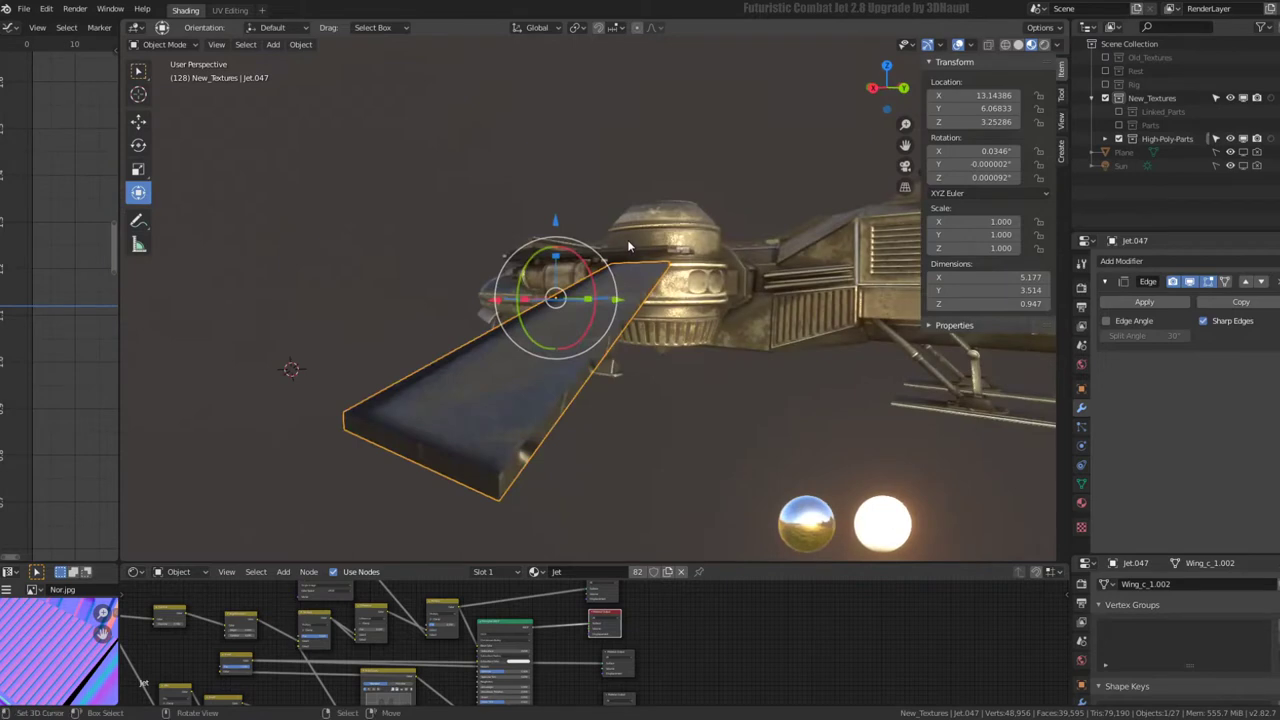
{"action": "key", "text": "Tab"}
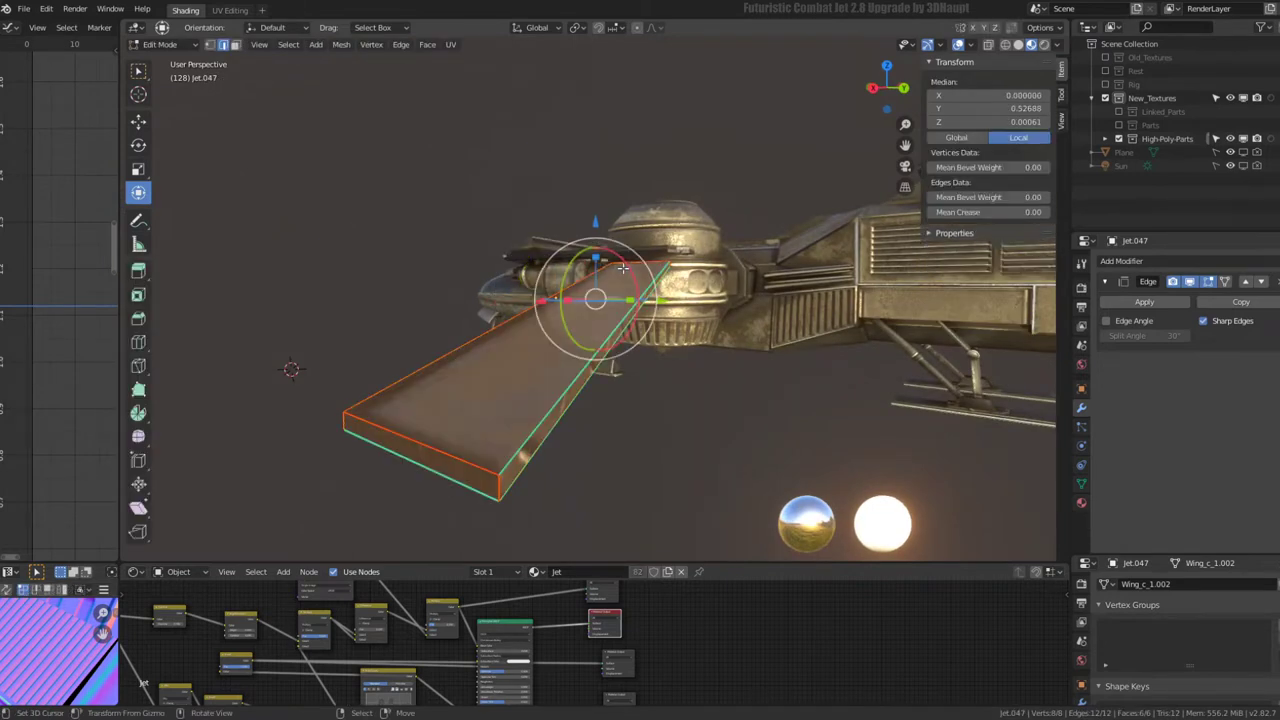
{"action": "key", "text": "ctrl+space"}
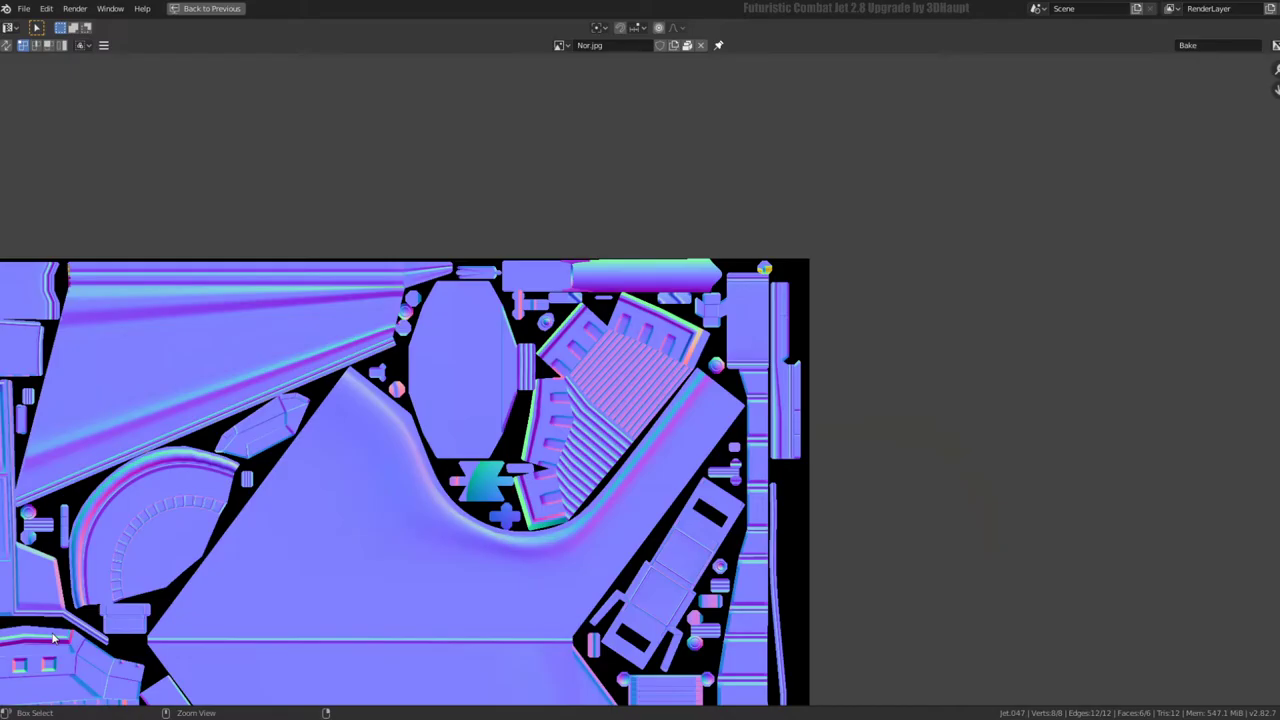
{"action": "scroll", "coordinate": [428, 497], "scroll_direction": "down", "scroll_amount": 3}
{"action": "middle_click_drag", "start_coordinate": [428, 497], "coordinate": [643, 439]}
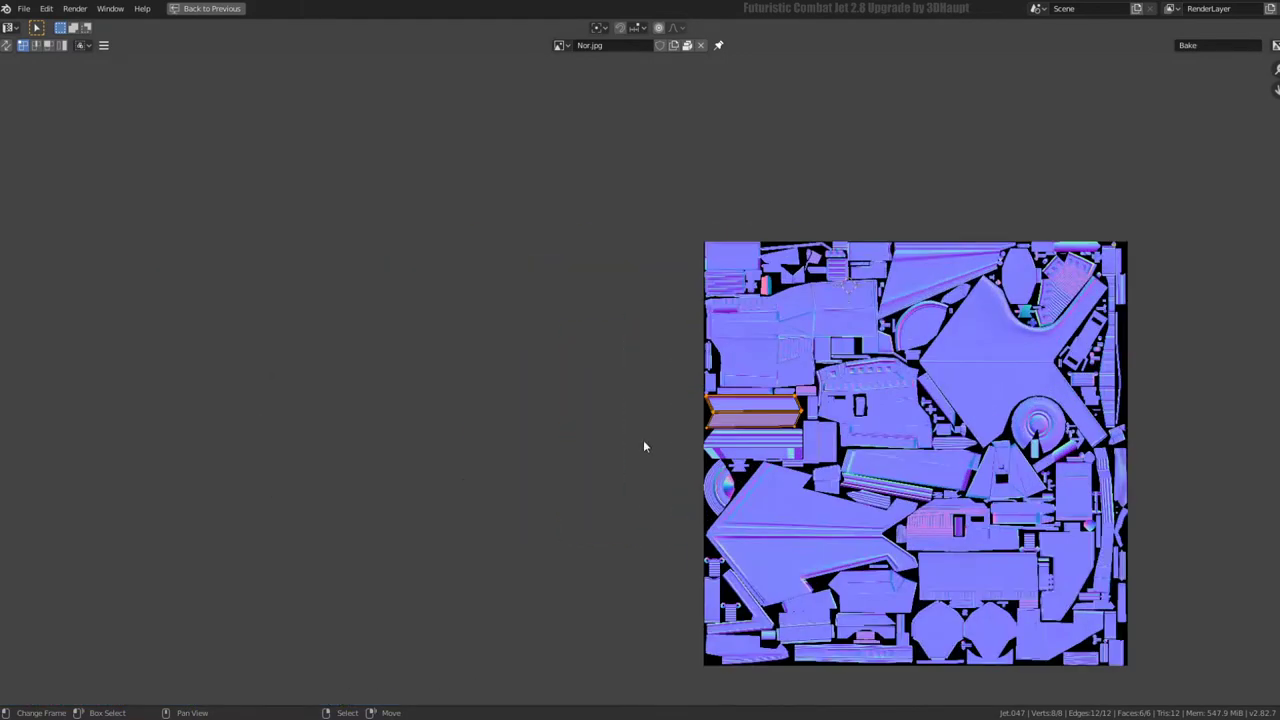
{"action": "scroll", "coordinate": [643, 439], "scroll_direction": "up", "scroll_amount": 2}
{"action": "scroll", "coordinate": [598, 352], "scroll_direction": "up", "scroll_amount": 3}
{"action": "scroll", "coordinate": [598, 352], "scroll_direction": "up", "scroll_amount": 2}
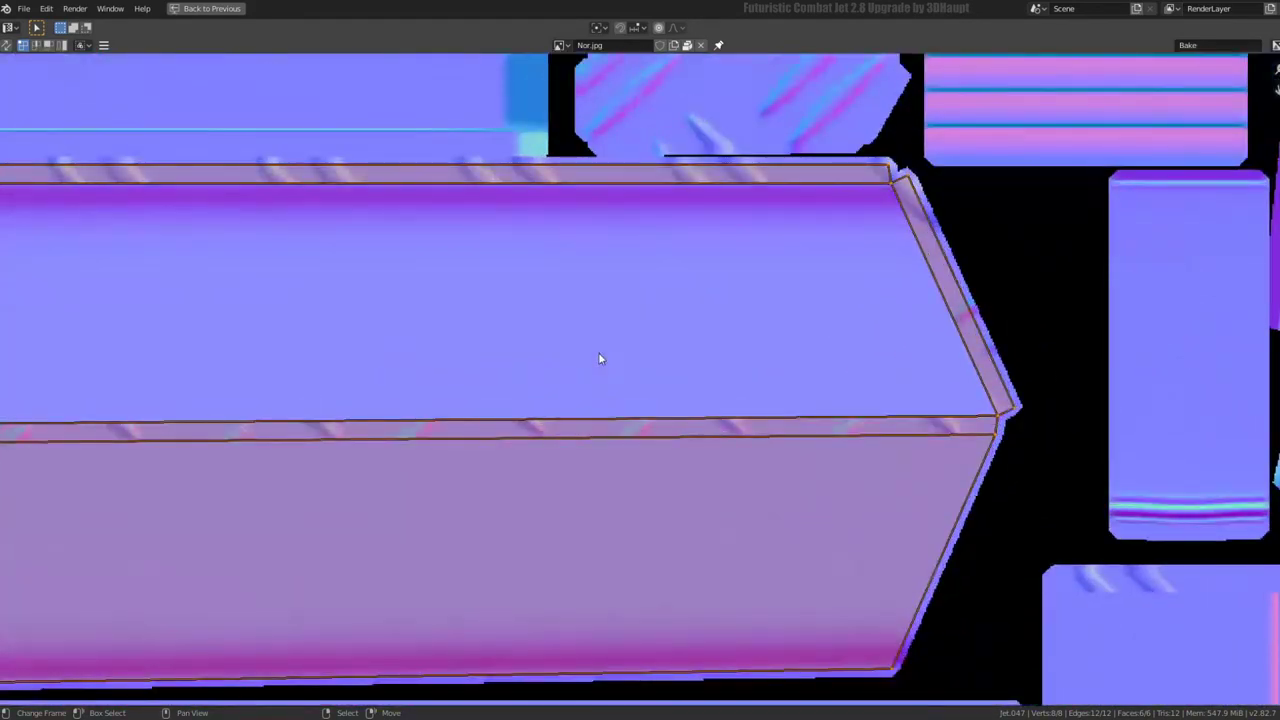
{"action": "scroll", "coordinate": [598, 352], "scroll_direction": "down", "scroll_amount": 5}
{"action": "scroll", "coordinate": [598, 352], "scroll_direction": "down", "scroll_amount": 1}
- Add a Subdivision Surface modifier to Jet.047 and move it above the Edge Split modifier
{"action": "key", "text": "ctrl+space"}
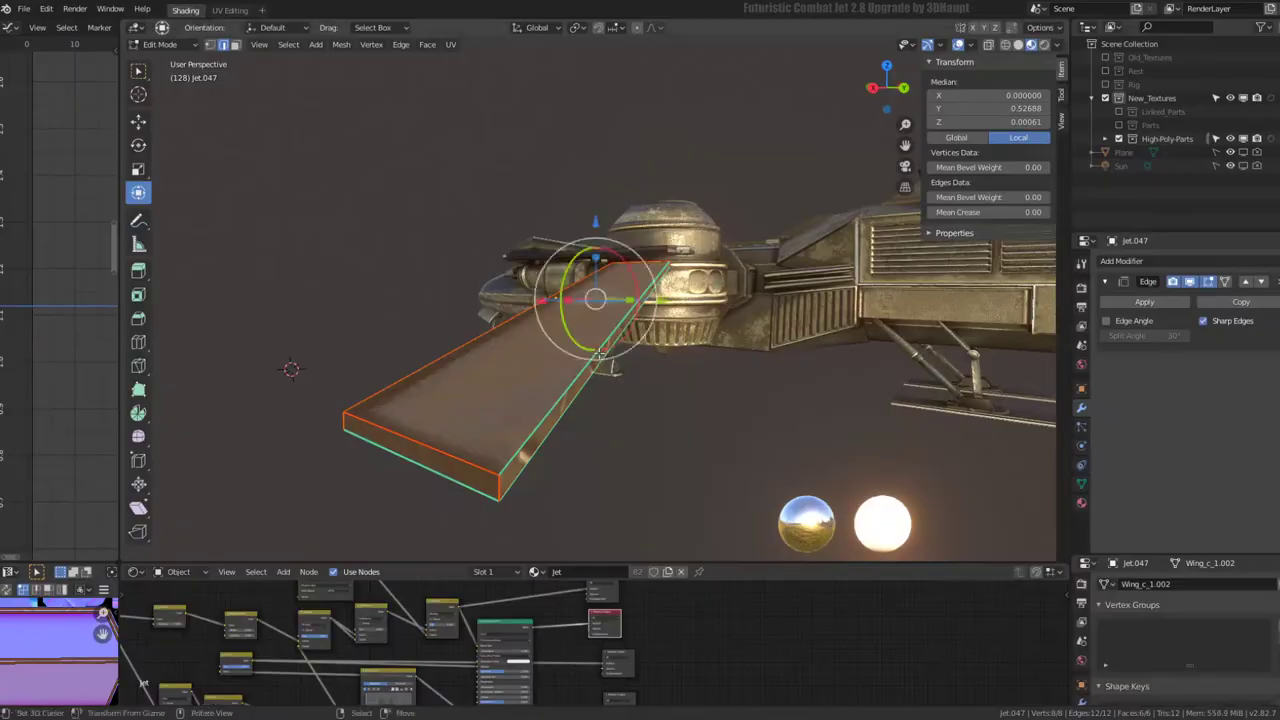
{"action": "mouse_move", "coordinate": [680, 326]}
{"action": "middle_mouse_down"}
{"action": "mouse_move", "coordinate": [671, 306]}
{"action": "mouse_move", "coordinate": [714, 366]}
{"action": "middle_mouse_up"}
{"action": "key", "text": "Tab"}
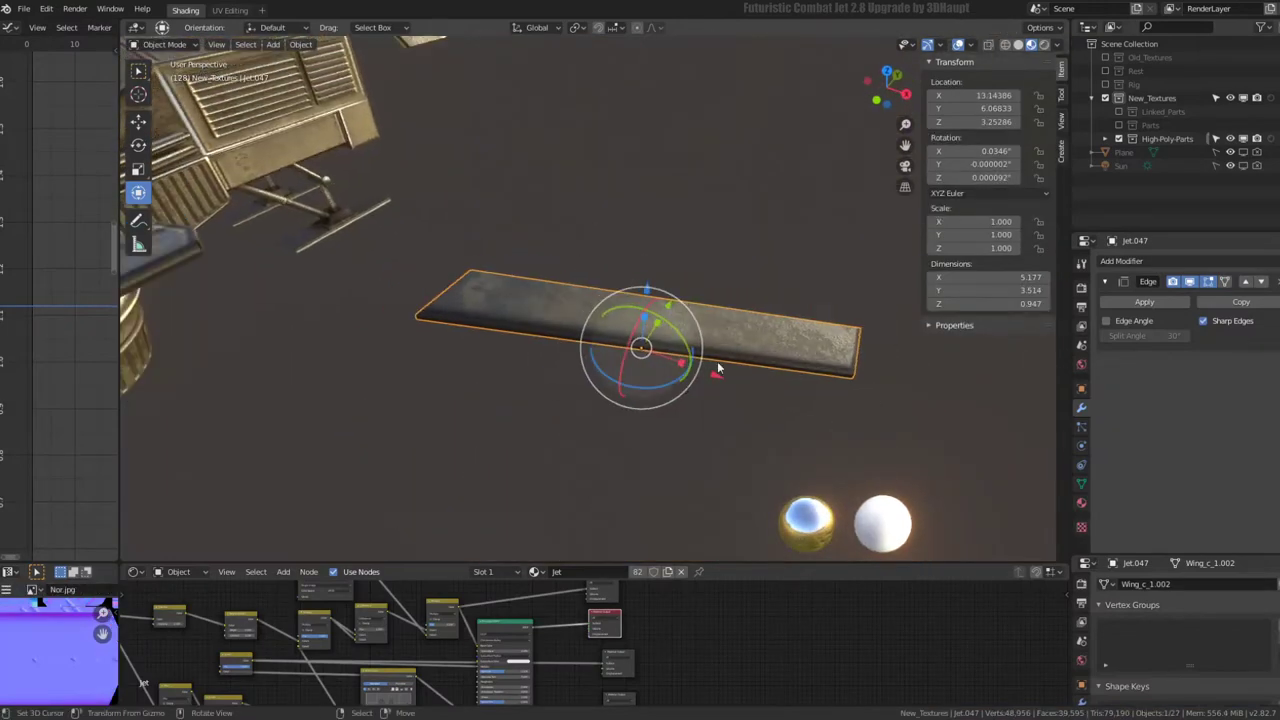
{"action": "left_click", "coordinate": [1222, 262]}
{"action": "left_click", "coordinate": [1084, 485]}
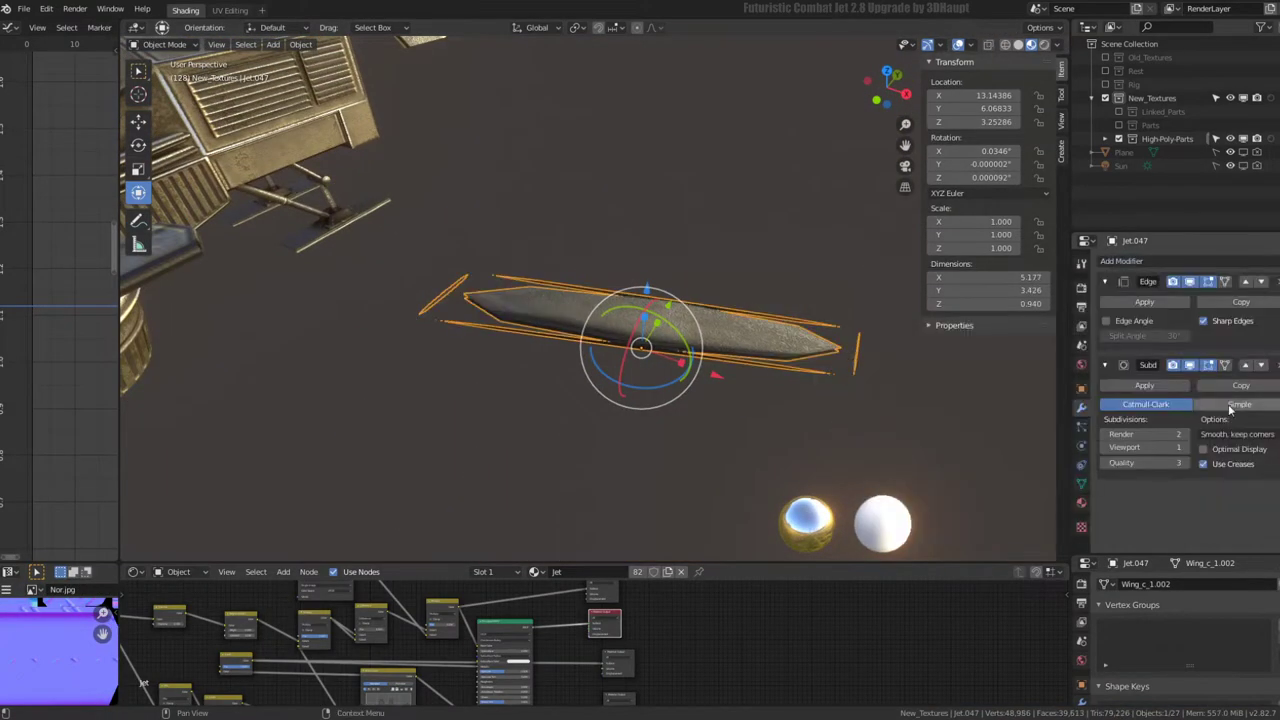
{"action": "left_click", "coordinate": [1245, 365]}
- Compare the smoothed plank wing in Object and Edit Mode, ending in Edit Mode
{"action": "middle_click_drag", "start_coordinate": [880, 300], "coordinate": [910, 285]}
{"action": "key", "text": "Tab"}
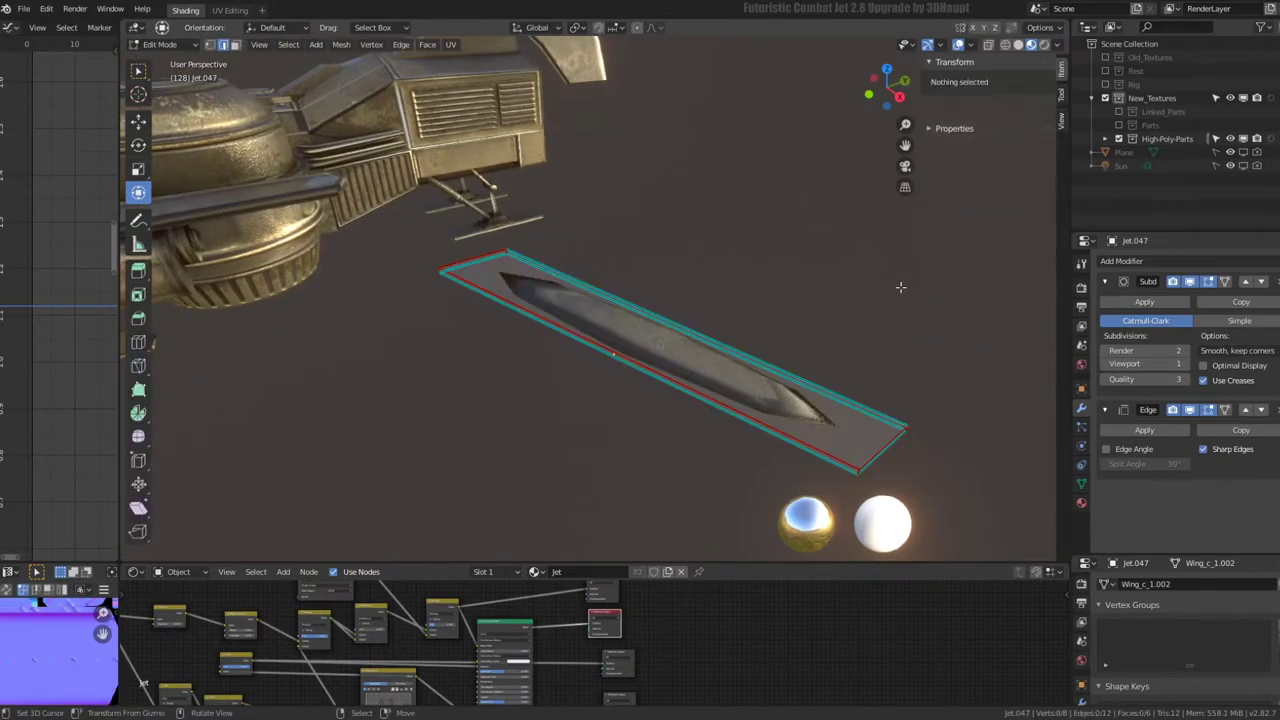
{"action": "key", "text": "Tab"}
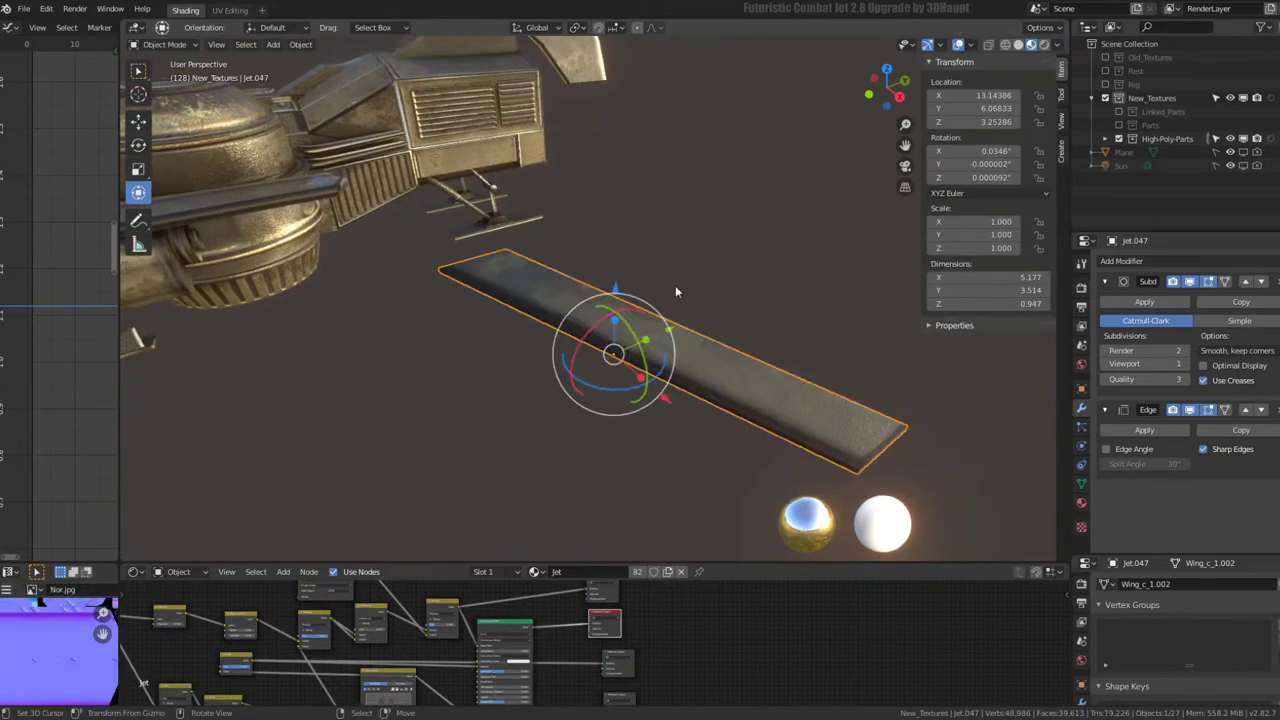
{"action": "mouse_move", "coordinate": [675, 285]}
{"action": "middle_mouse_down"}
{"action": "mouse_move", "coordinate": [558, 234]}
{"action": "mouse_move", "coordinate": [728, 336]}
{"action": "mouse_move", "coordinate": [725, 317]}
{"action": "middle_mouse_up"}
{"action": "key", "text": "Tab"}
{"action": "scroll", "coordinate": [728, 336], "scroll_direction": "up", "scroll_amount": 2}
{"action": "key", "text": "q"}
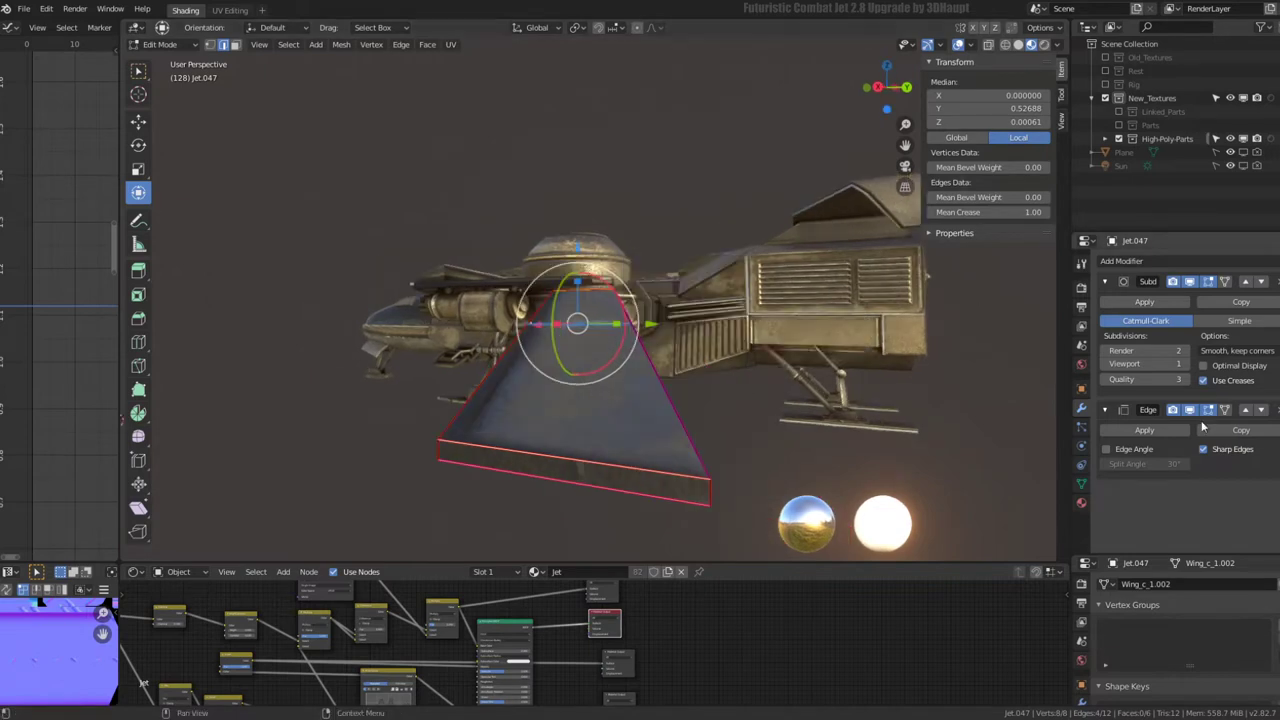
- Clear the plank wing's crease to 0 and subdivide its edge ring to add a new loop
{"action": "key", "text": "a"}
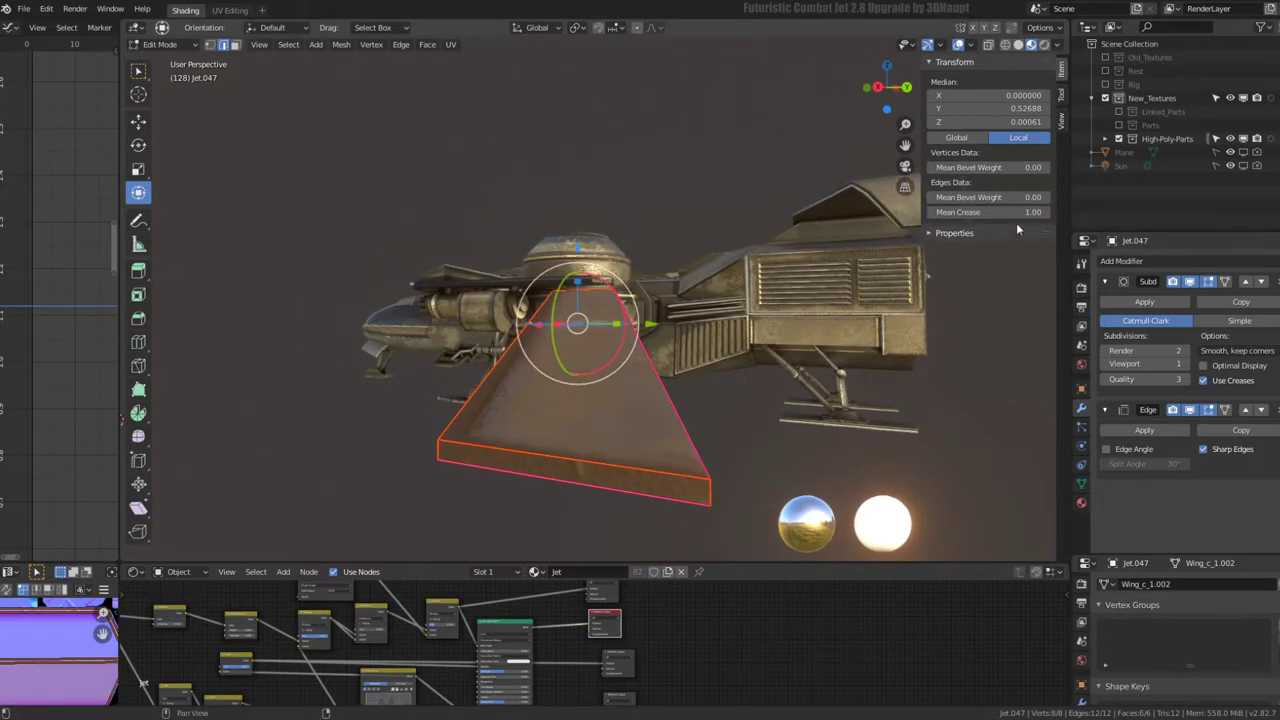
{"action": "left_click_drag", "start_coordinate": [960, 212], "coordinate": [900, 212]}
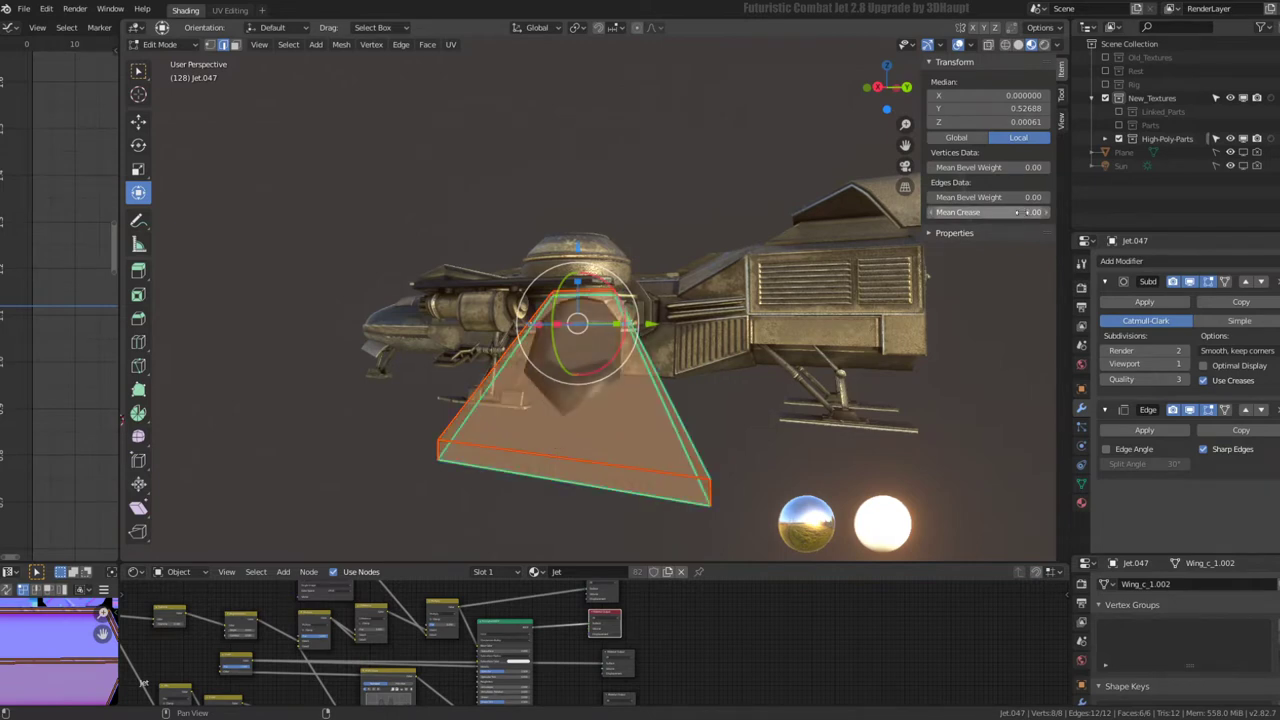
{"action": "left_click", "coordinate": [516, 460], "text": "ctrl+alt"}
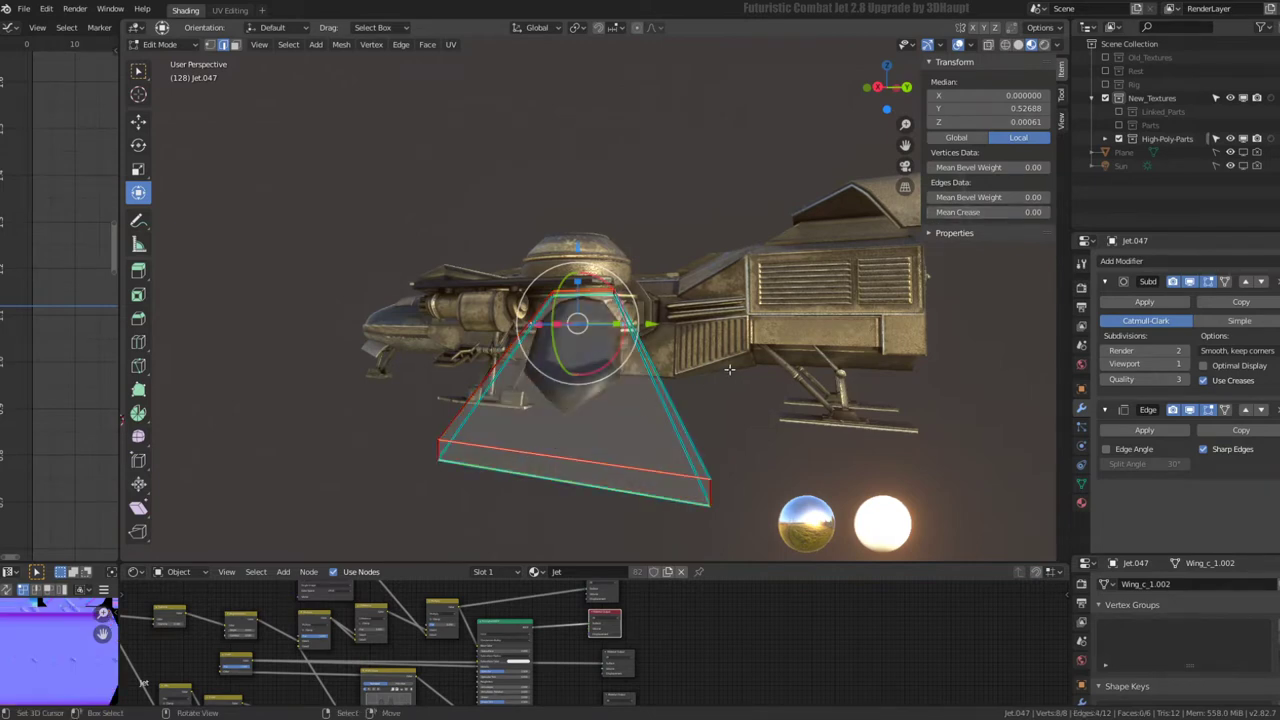
{"action": "key", "text": "q"}
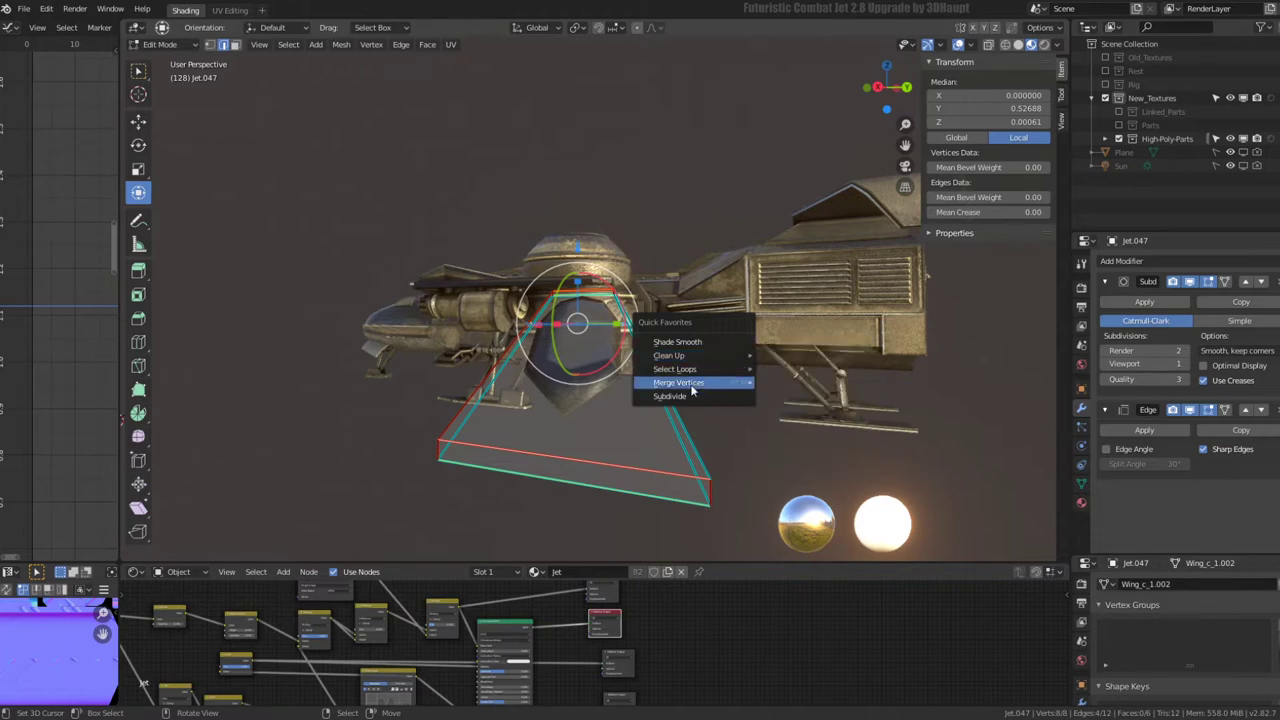
{"action": "left_click", "coordinate": [680, 396]}
- Edge-slide the new middle loop toward the wing's edge to factor -0.948
{"action": "left_click", "coordinate": [576, 404], "text": "alt"}
{"action": "key", "text": "g"}
{"action": "key", "text": "g"}
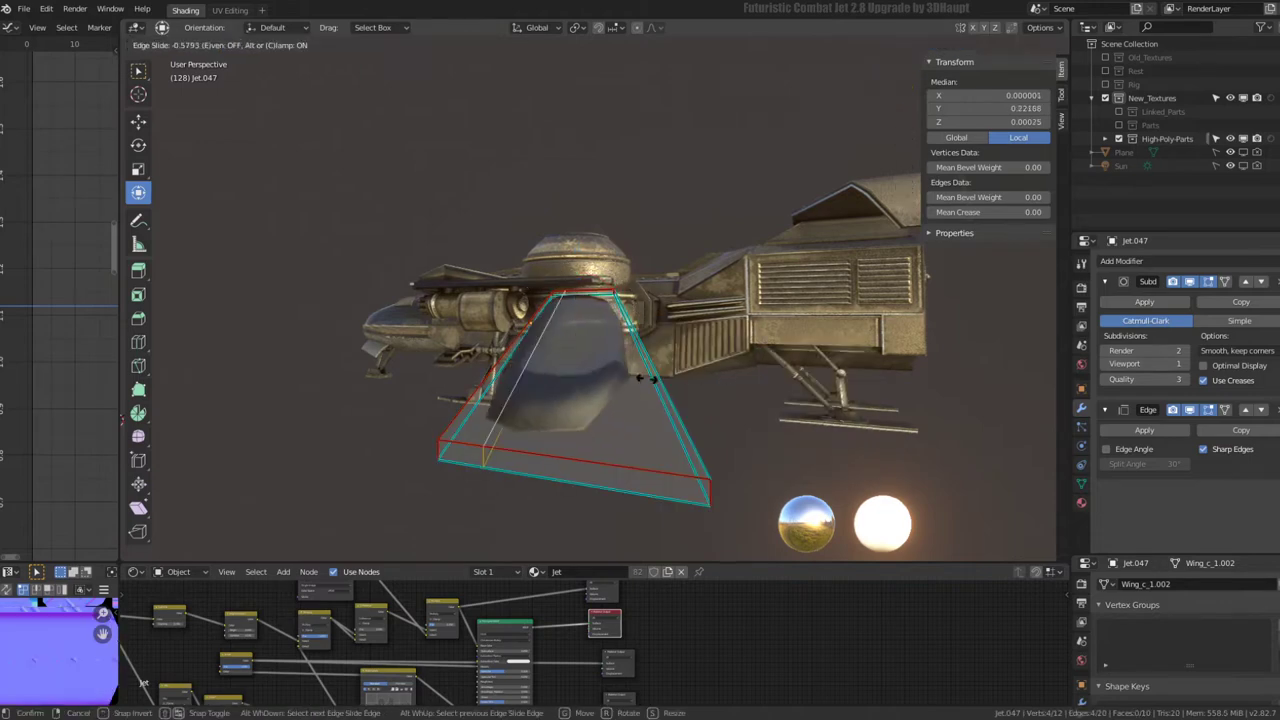
{"action": "right_click", "coordinate": [588, 381]}
{"action": "key", "text": "ctrl+z"}
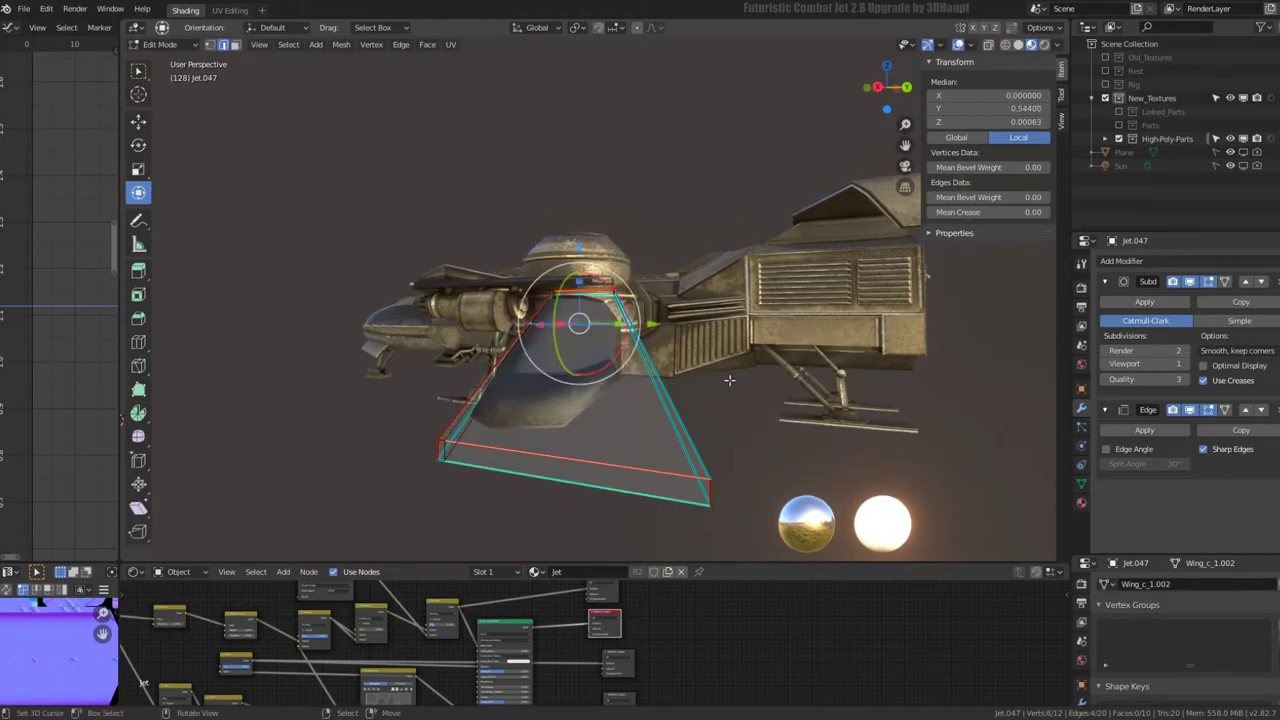
{"action": "left_click", "coordinate": [571, 404], "text": "alt"}
{"action": "key", "text": "g"}
{"action": "key", "text": "g"}
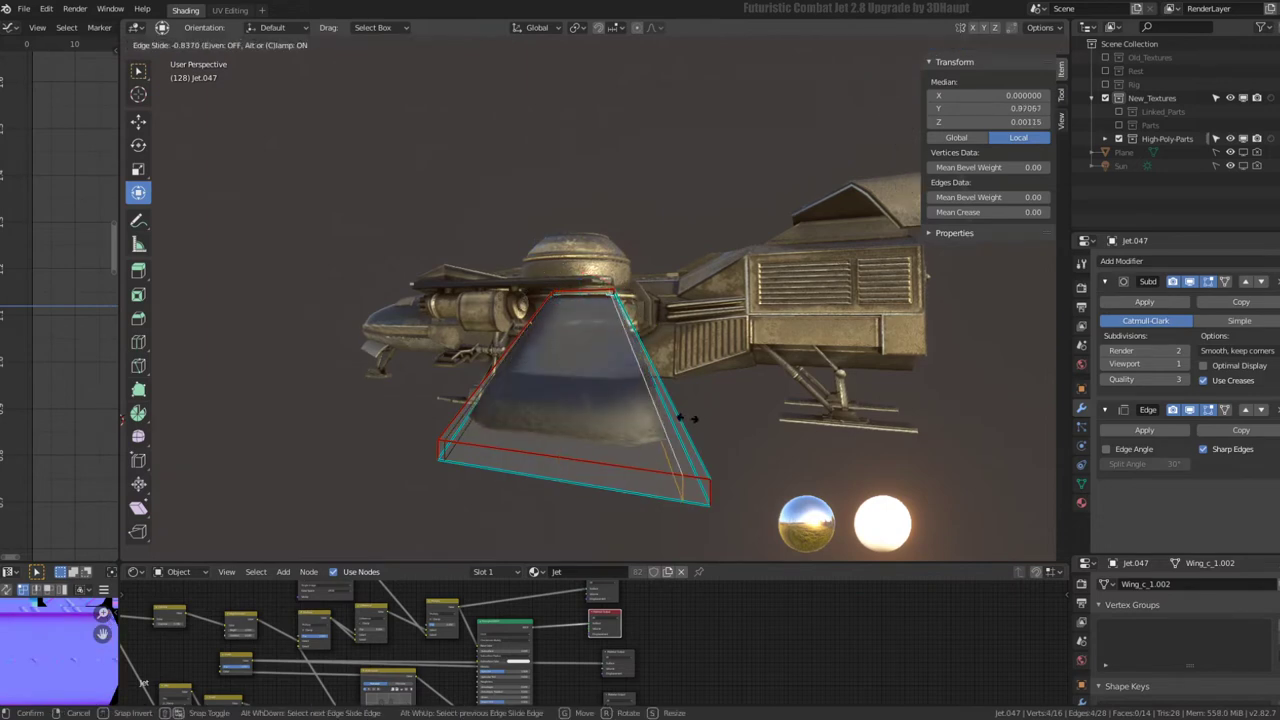
{"action": "left_click", "coordinate": [697, 423]}
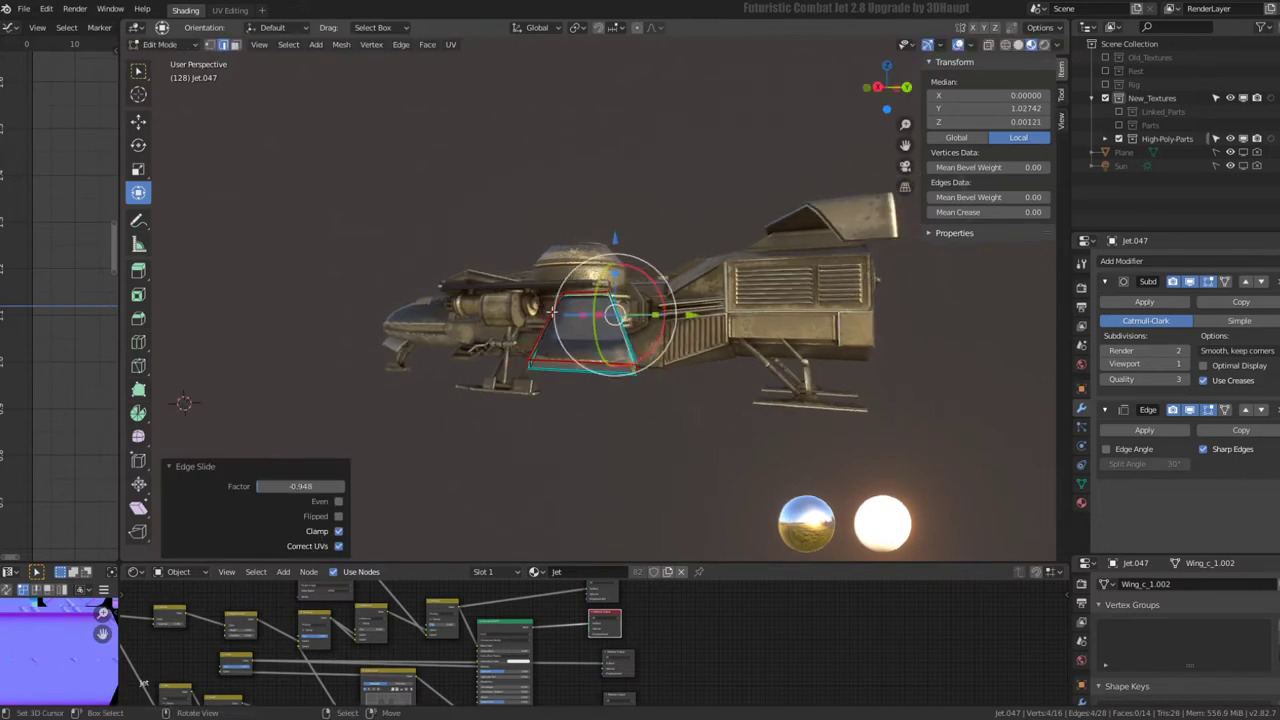
{"action": "middle_click_drag", "start_coordinate": [697, 423], "coordinate": [687, 320]}
- Subdivide the selected wing edges and bevel them
{"action": "right_click", "coordinate": [687, 320]}
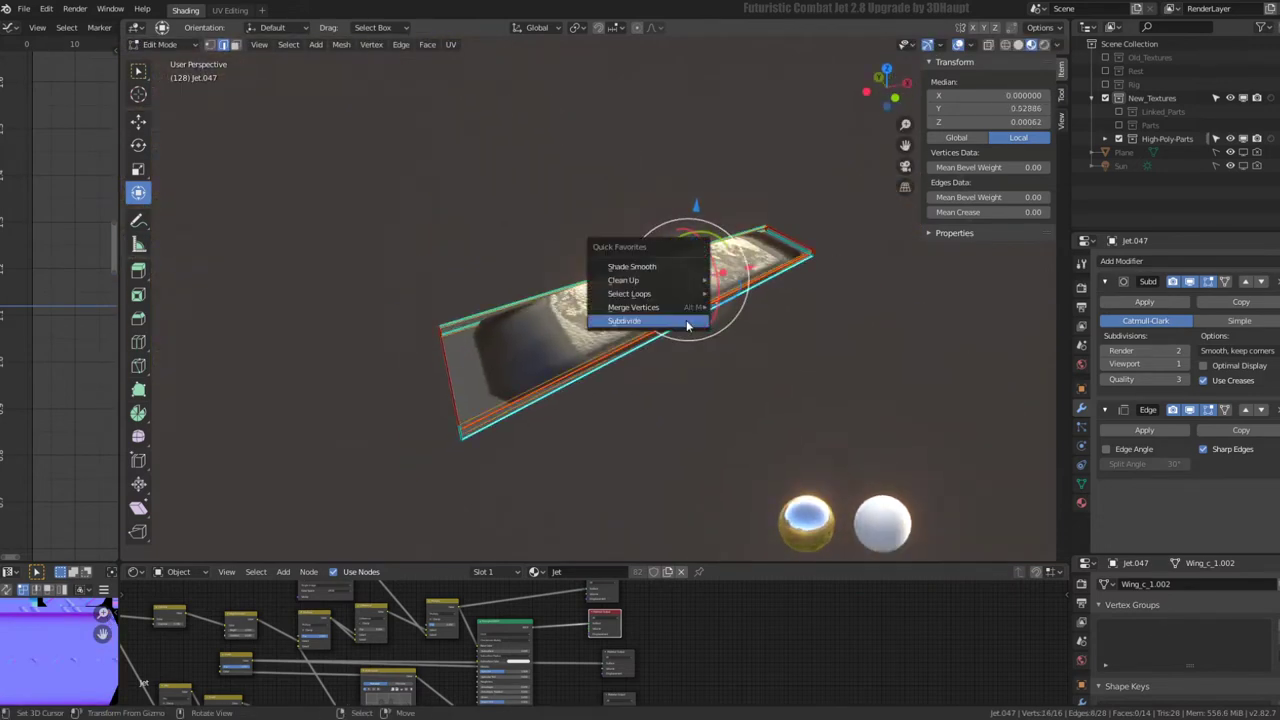
{"action": "left_click", "coordinate": [657, 316]}
{"action": "left_click", "coordinate": [545, 309], "text": "alt"}
{"action": "key", "text": "ctrl+e"}
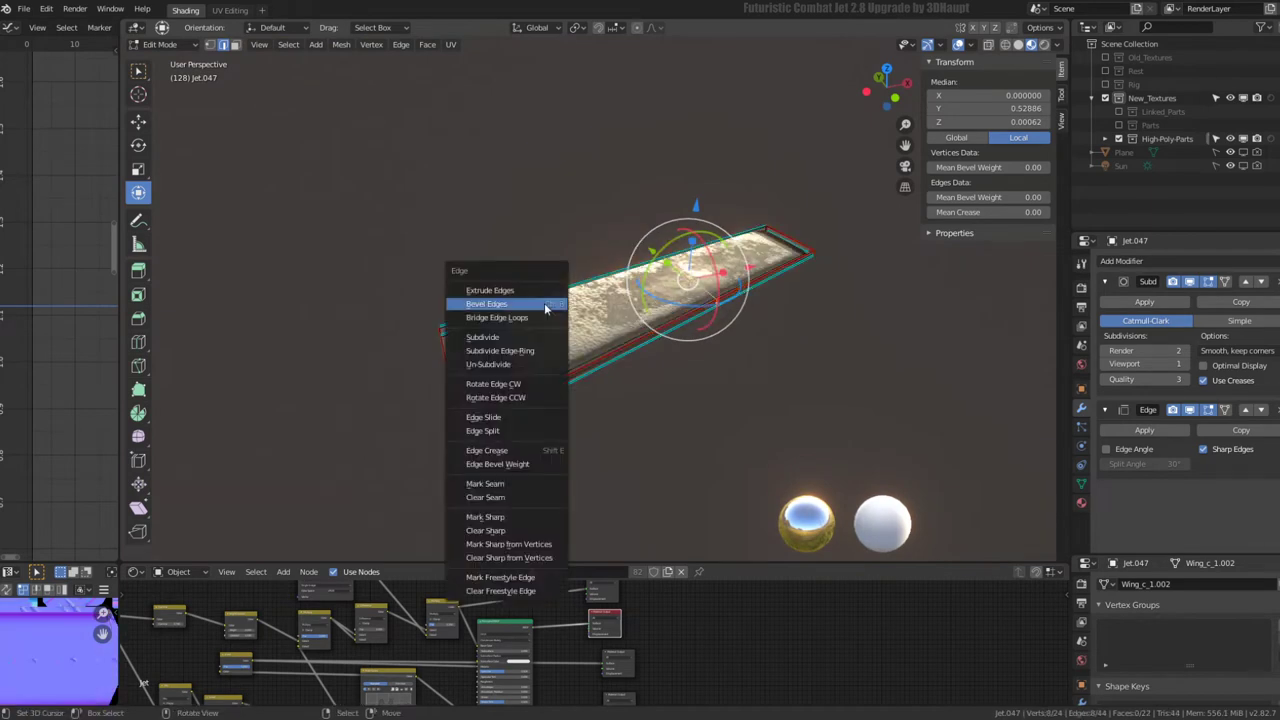
{"action": "left_click", "coordinate": [545, 309]}
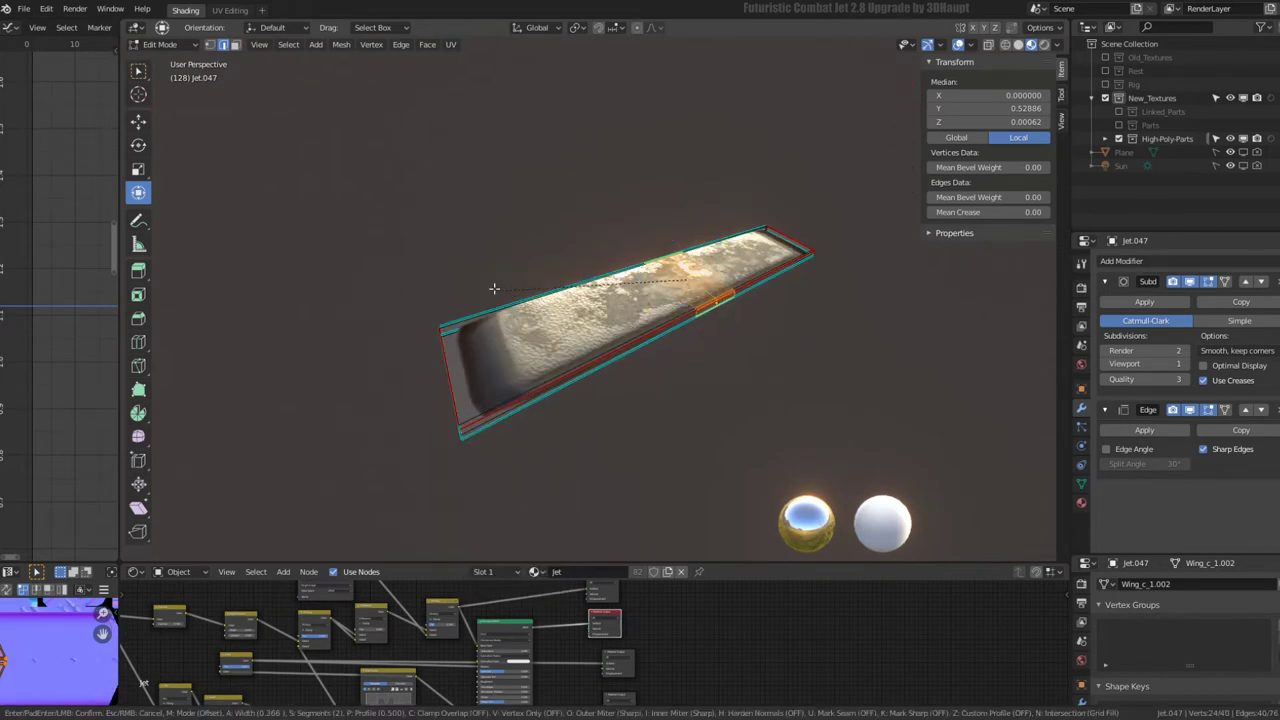
{"action": "left_click", "coordinate": [289, 293]}
{"action": "key", "text": "Tab"}
{"action": "mouse_move", "coordinate": [289, 293]}
{"action": "middle_mouse_down"}
{"action": "mouse_move", "coordinate": [186, 329]}
{"action": "mouse_move", "coordinate": [471, 208]}
{"action": "mouse_move", "coordinate": [518, 216]}
{"action": "middle_mouse_up"}
- Subdivide and bevel another edge loop on the plank wing
{"action": "key", "text": "Tab"}
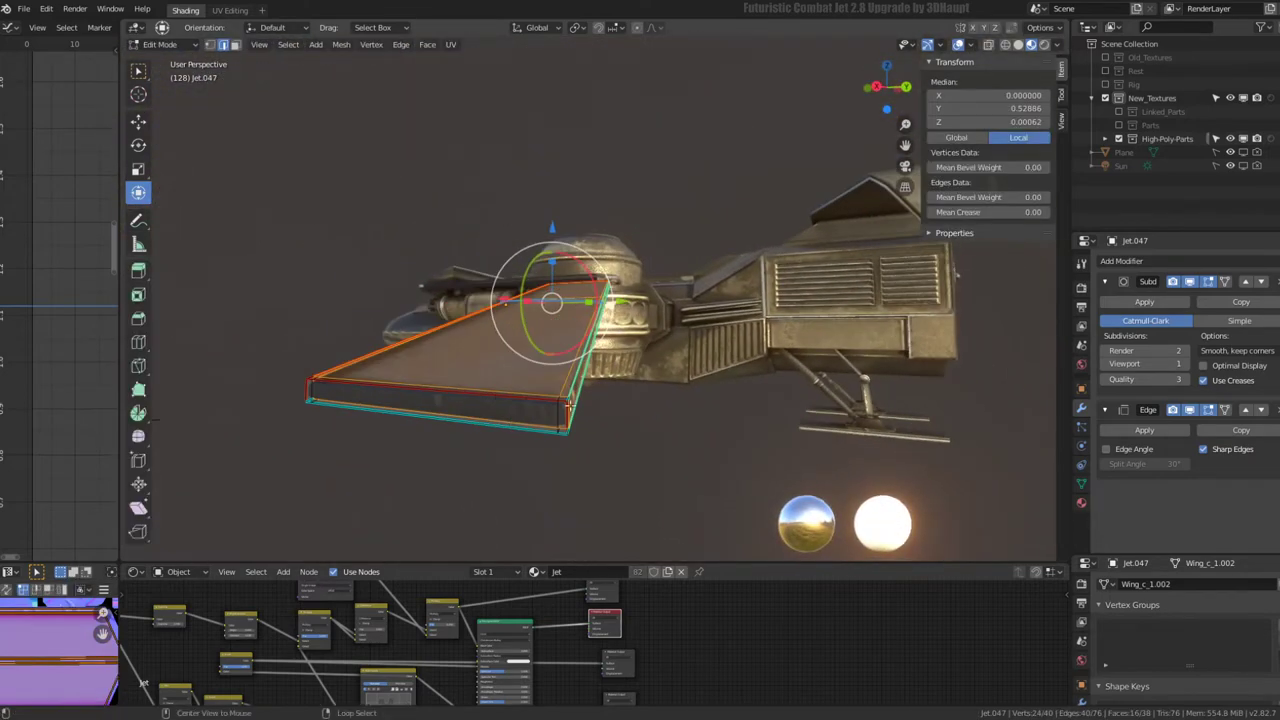
{"action": "left_click", "coordinate": [505, 303], "text": "alt"}
{"action": "left_click", "coordinate": [764, 321]}
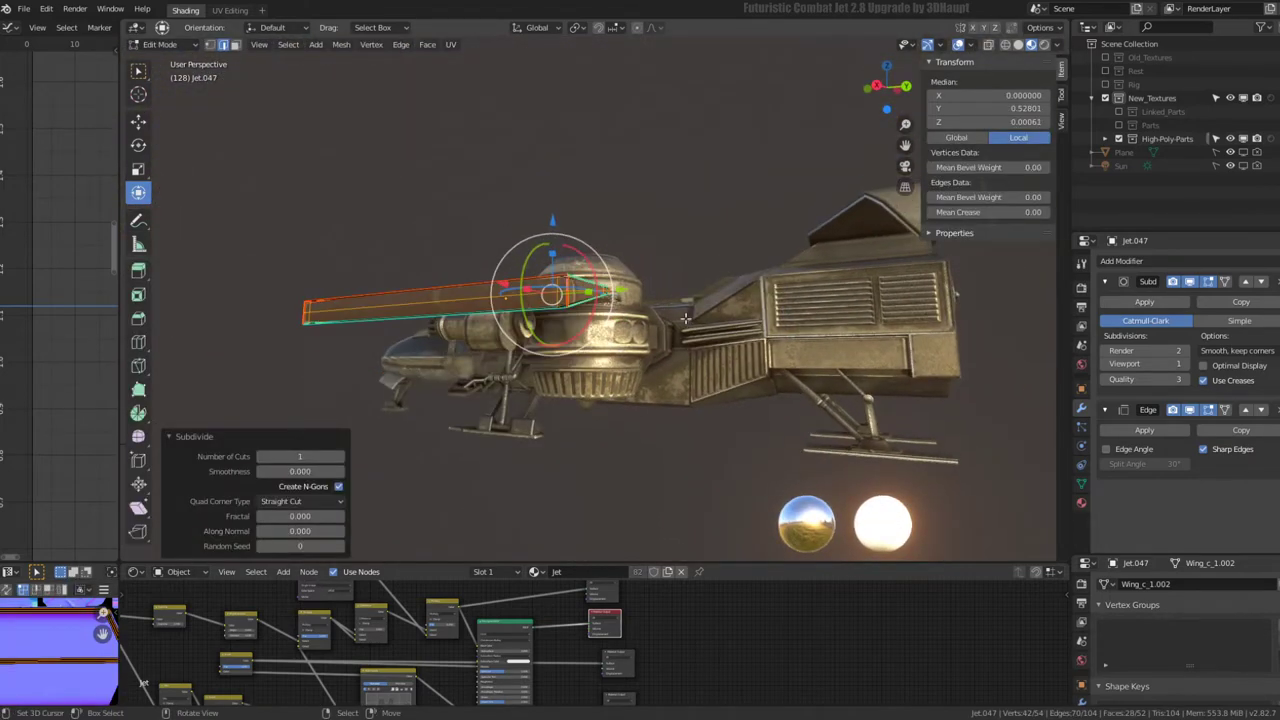
{"action": "middle_click_drag", "start_coordinate": [764, 321], "coordinate": [641, 276]}
{"action": "key", "text": "ctrl+e"}
{"action": "left_click", "coordinate": [645, 277]}
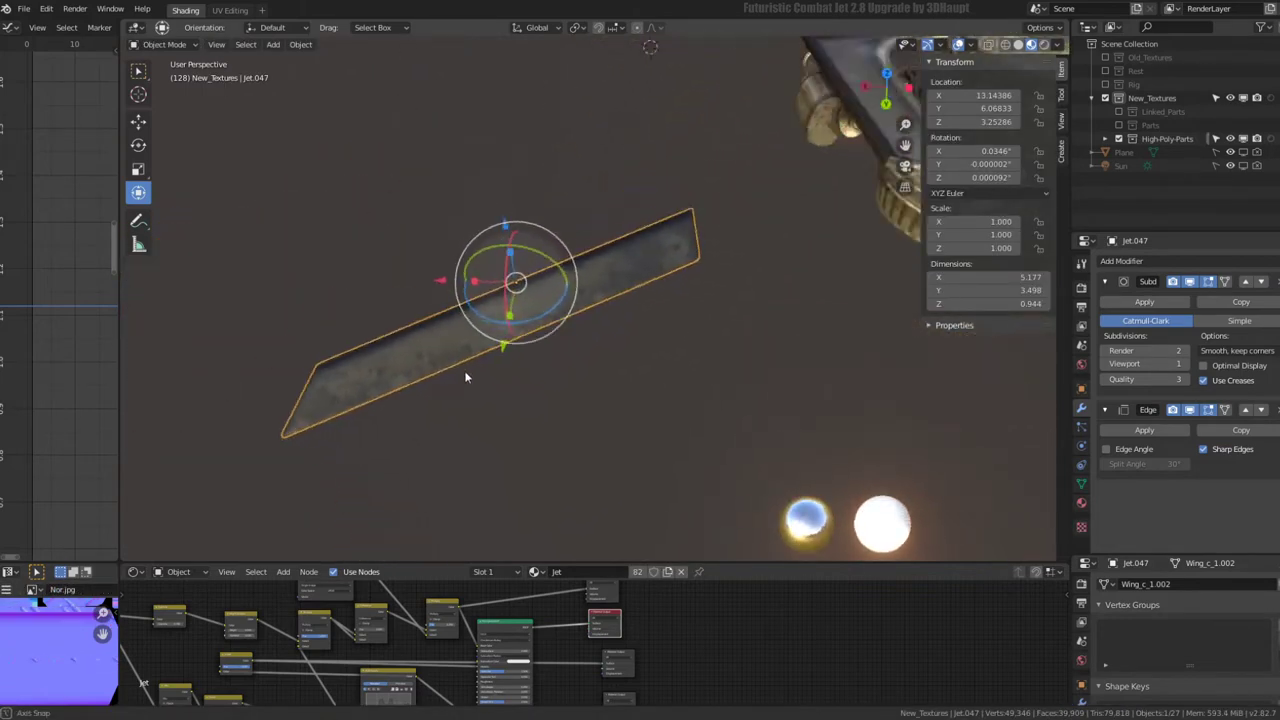
{"action": "middle_click_drag", "start_coordinate": [578, 287], "coordinate": [540, 320]}
- Select the edge loop along the wing's lower edge, then another loop on its rim
{"action": "key", "text": "Tab"}
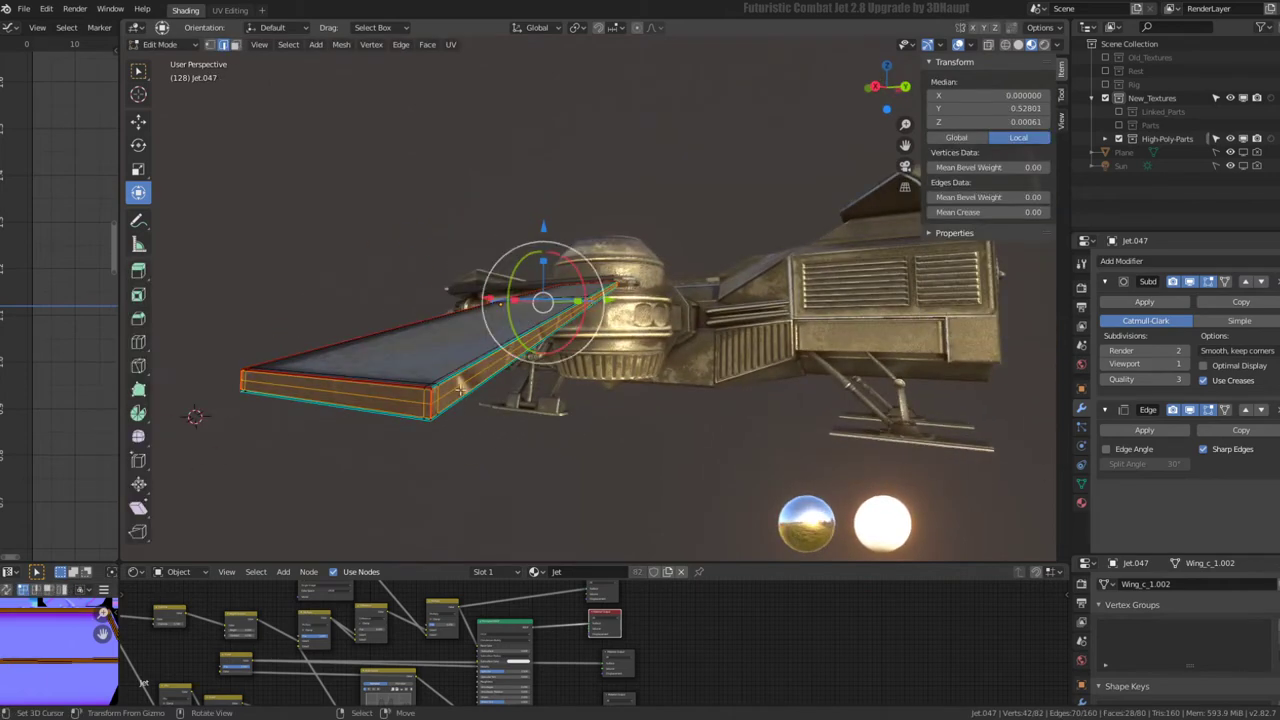
{"action": "left_click", "coordinate": [456, 390], "text": "alt"}
{"action": "mouse_move", "coordinate": [433, 401]}
{"action": "middle_mouse_down"}
{"action": "mouse_move", "coordinate": [663, 289]}
{"action": "mouse_move", "coordinate": [686, 306]}
{"action": "mouse_move", "coordinate": [712, 377]}
{"action": "mouse_move", "coordinate": [700, 340]}
{"action": "mouse_move", "coordinate": [741, 313]}
{"action": "mouse_move", "coordinate": [513, 405]}
{"action": "middle_mouse_up"}
{"action": "left_click", "coordinate": [663, 370], "text": "ctrl"}
{"action": "middle_click_drag", "start_coordinate": [550, 350], "coordinate": [591, 318]}
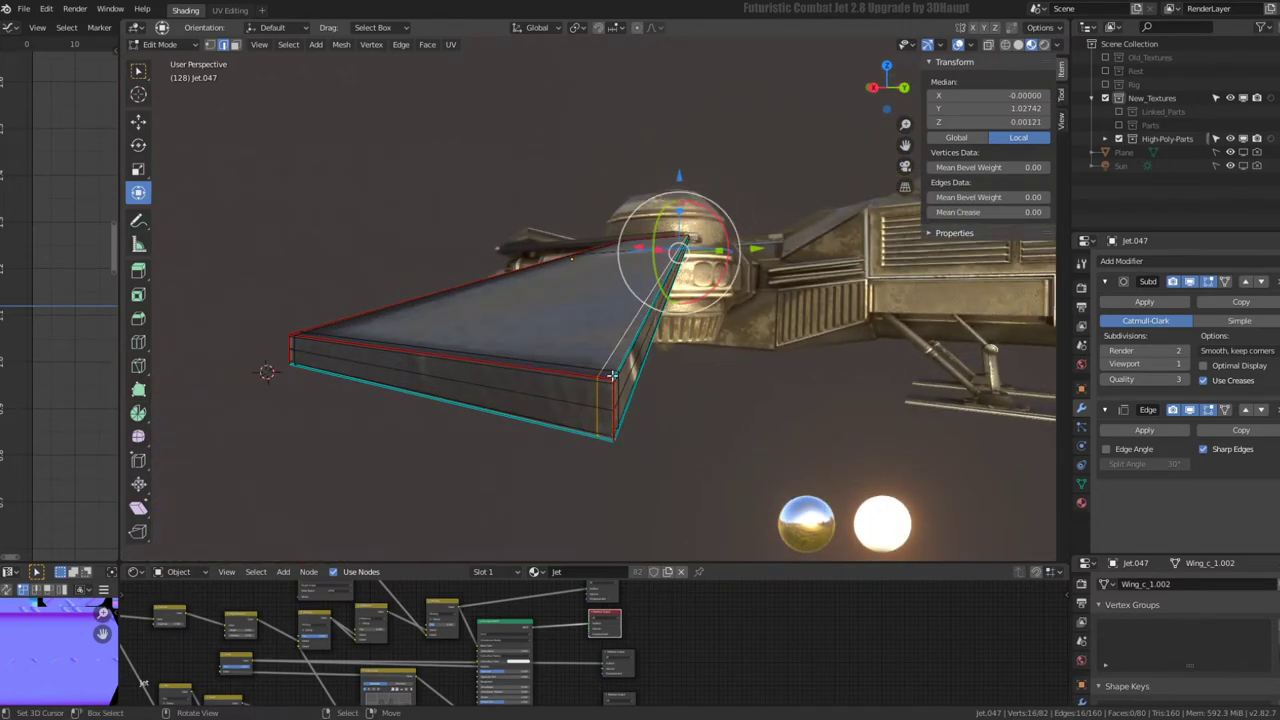
{"action": "middle_click_drag", "start_coordinate": [625, 362], "coordinate": [619, 355]}
- Edge-slide the first loop to factor 0.182, then slide the top edge loop toward the rim
{"action": "key", "text": "g"}
{"action": "key", "text": "g"}
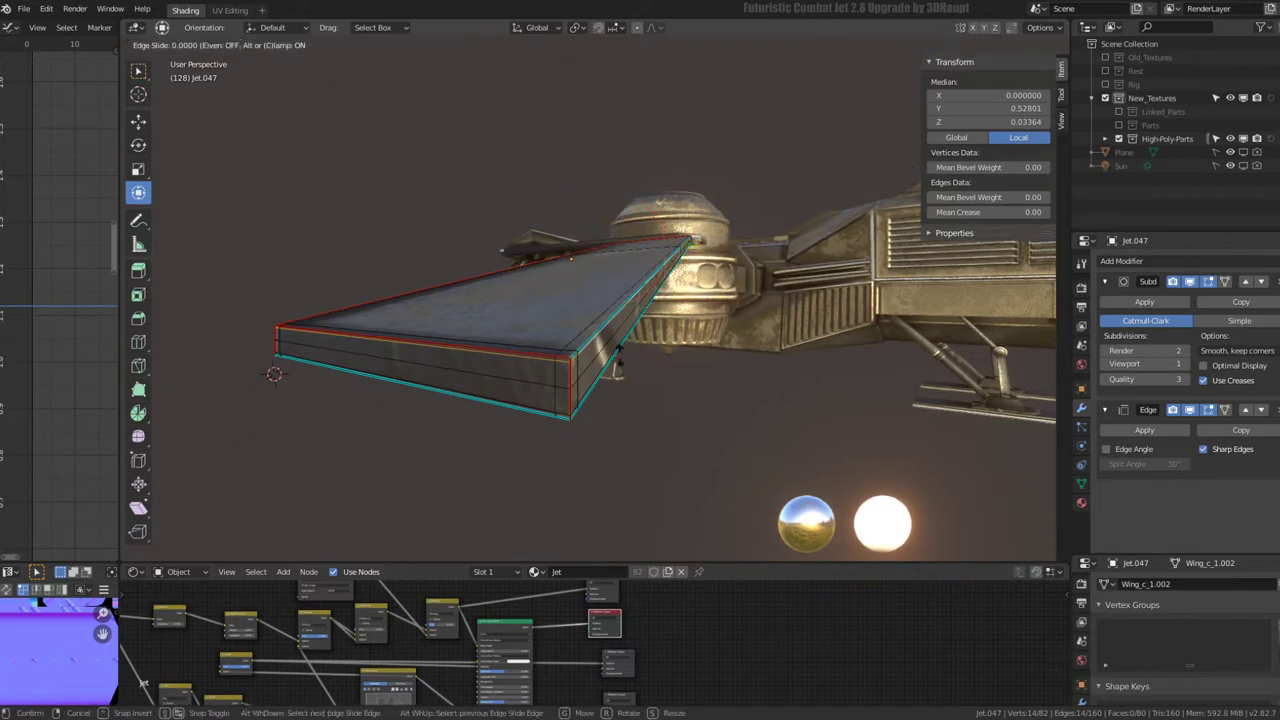
{"action": "left_click", "coordinate": [598, 373]}
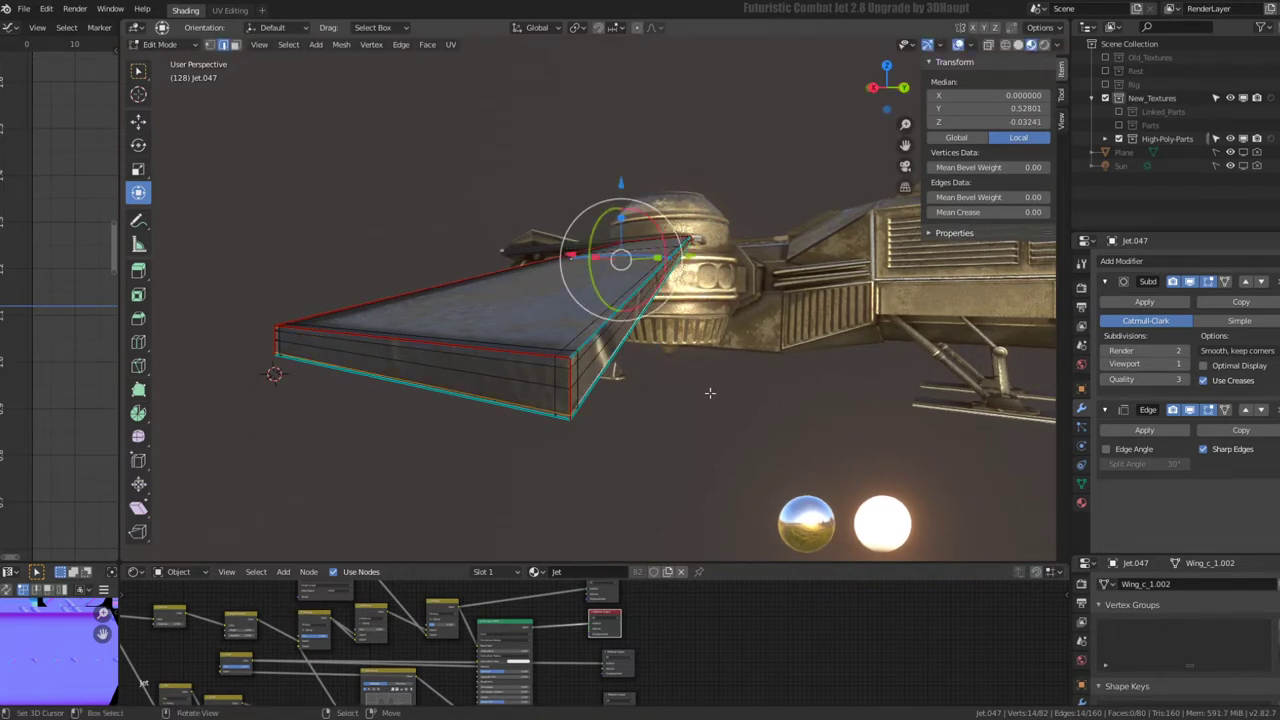
{"action": "key", "text": "g"}
{"action": "key", "text": "g"}
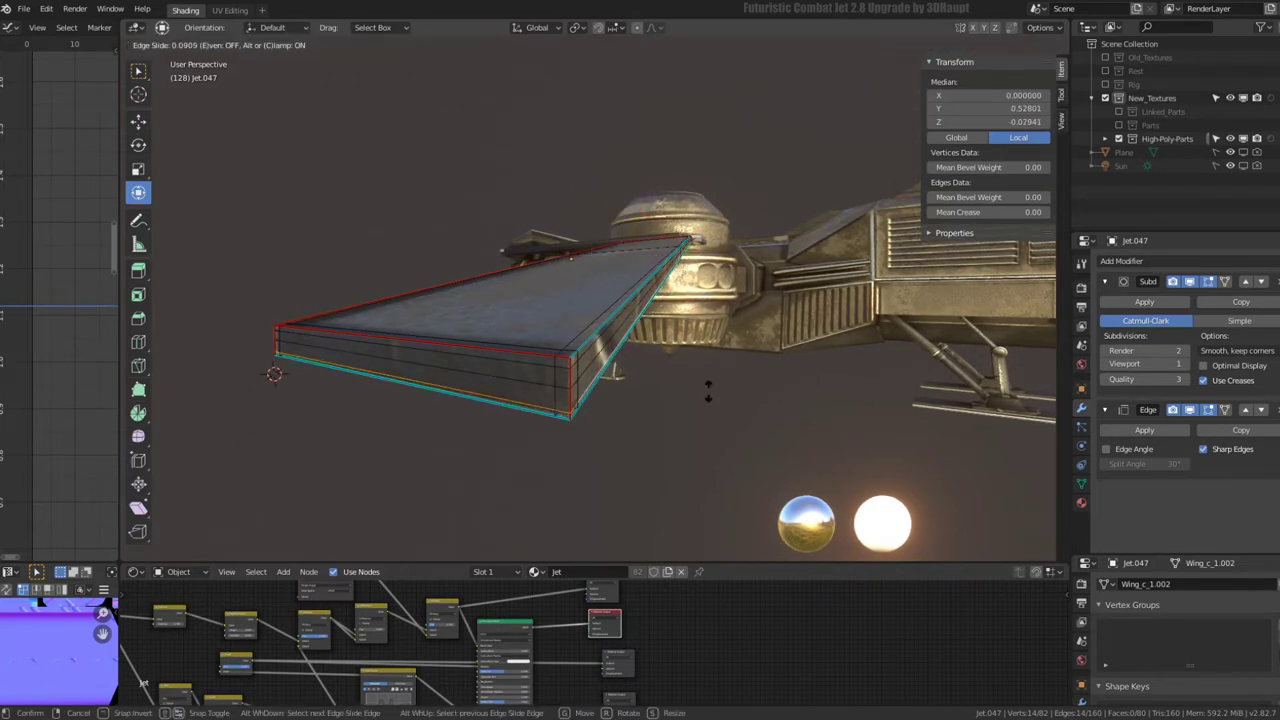
{"action": "left_click", "coordinate": [708, 390]}
{"action": "left_click", "coordinate": [586, 341], "text": "alt"}
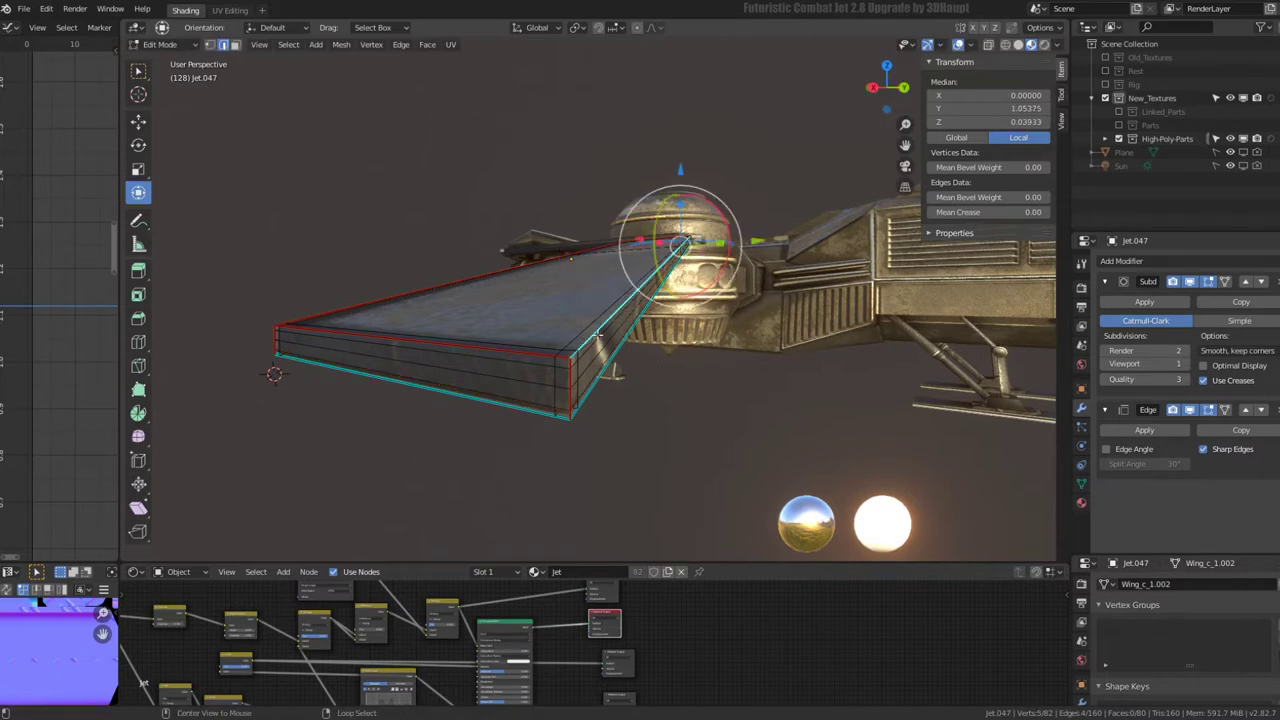
{"action": "key", "text": "g"}
{"action": "key", "text": "g"}
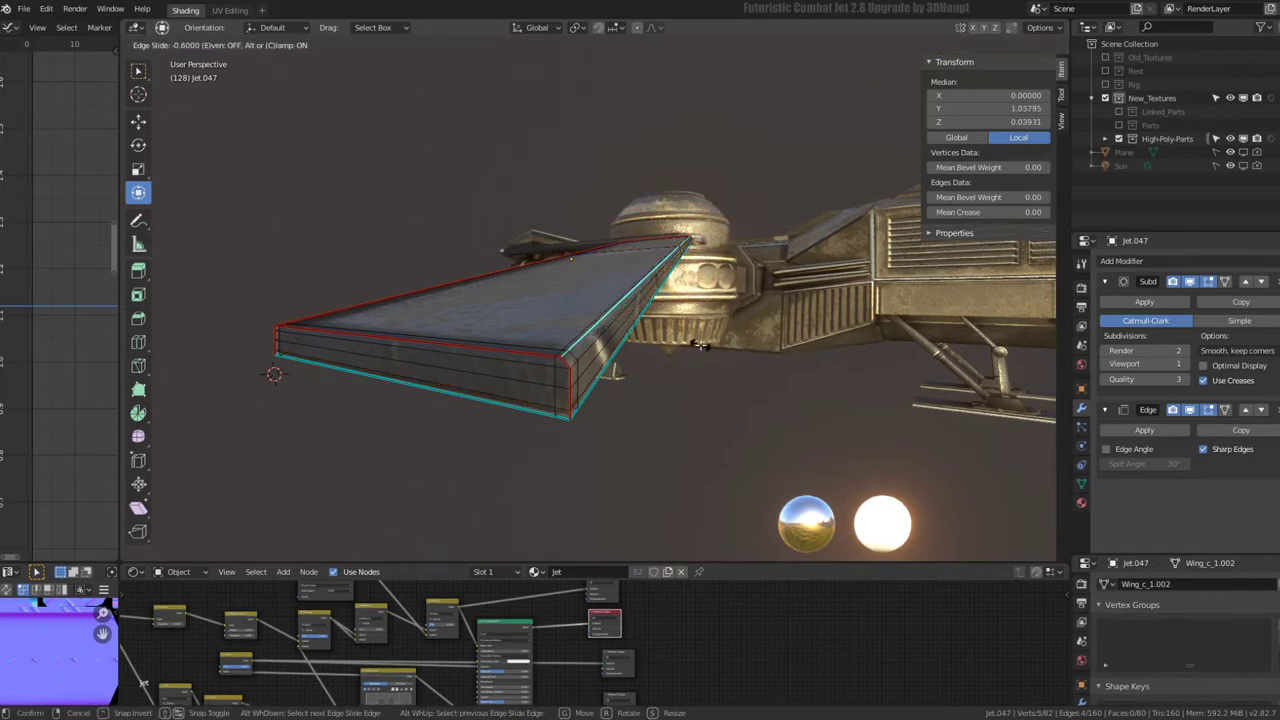
{"action": "left_click", "coordinate": [695, 344]}
- Slide the remaining loops toward the wing's edges, the last to factor 0.400
{"action": "key", "text": "g"}
{"action": "key", "text": "g"}
{"action": "key", "text": "Escape"}
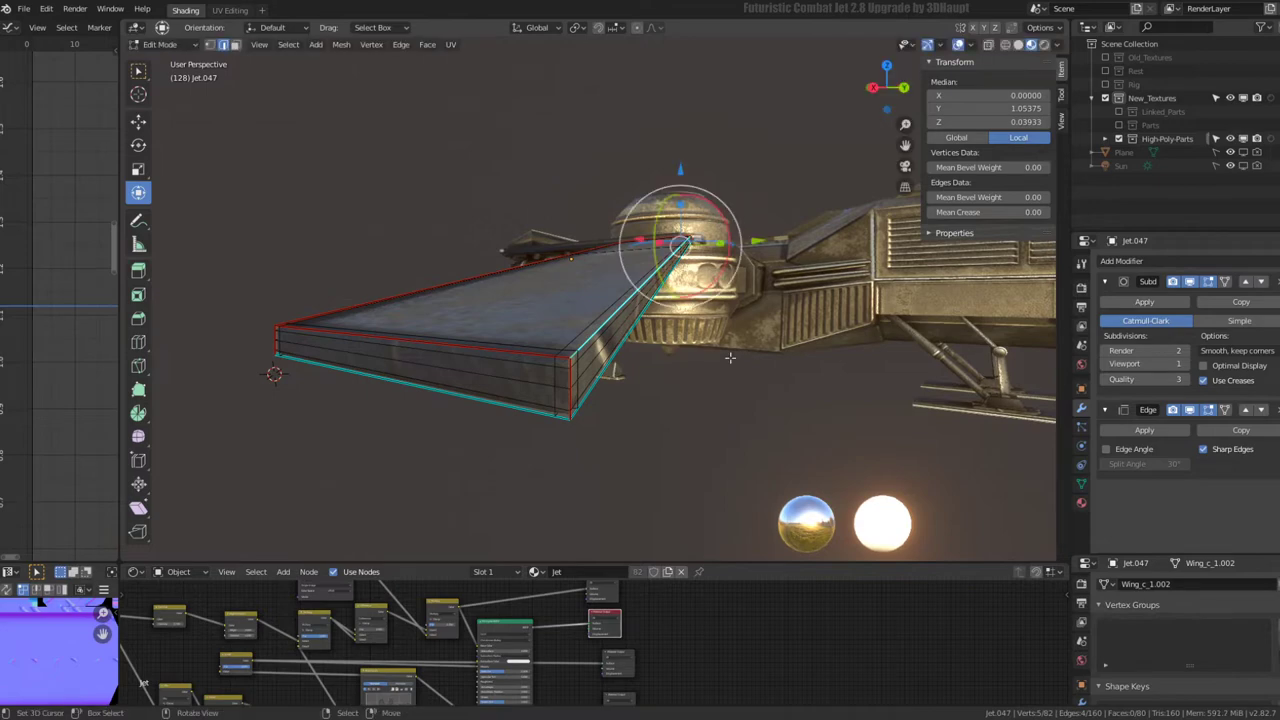
{"action": "key", "text": "g"}
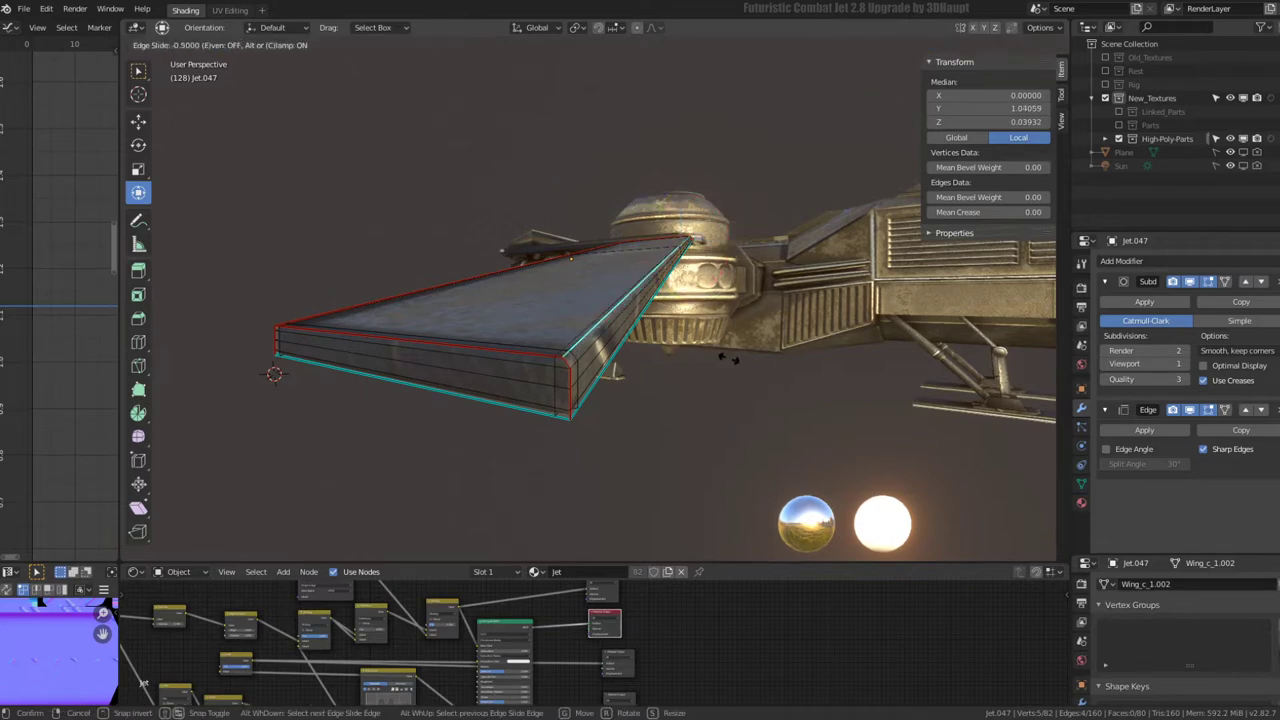
{"action": "left_click", "coordinate": [727, 358]}
{"action": "middle_click_drag", "start_coordinate": [727, 358], "coordinate": [568, 296]}
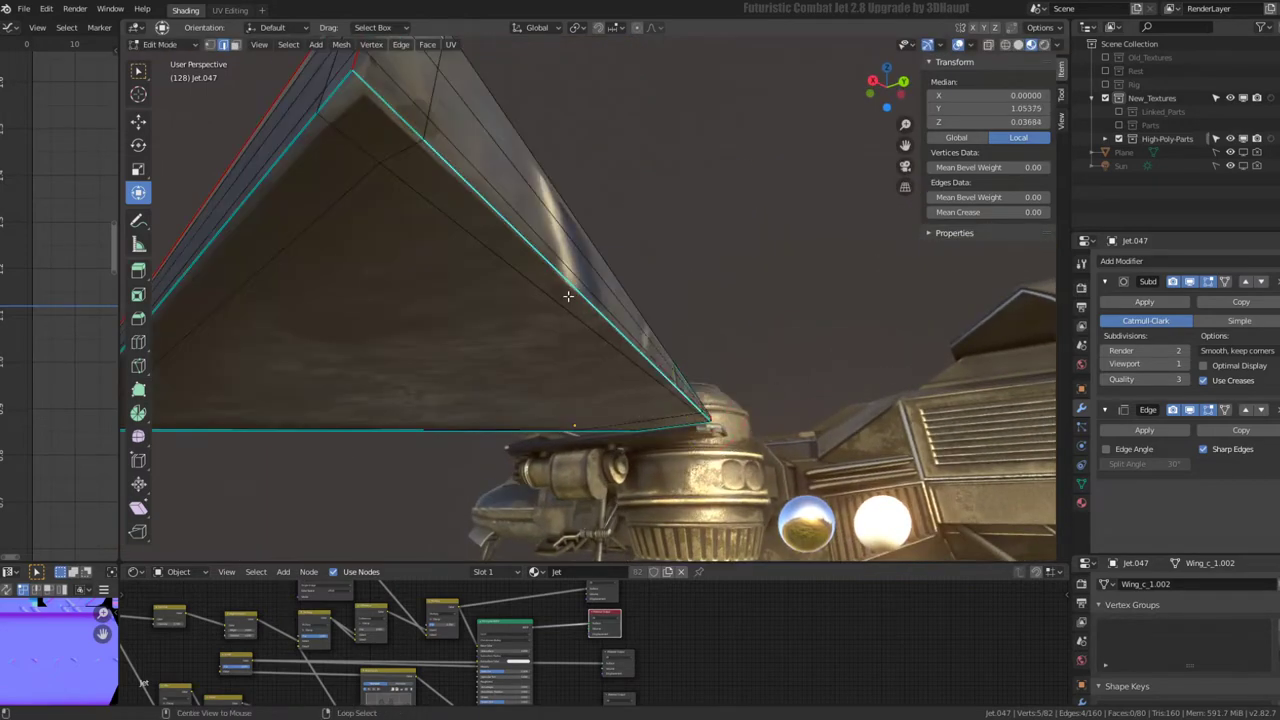
{"action": "key", "text": "g"}
{"action": "key", "text": "g"}
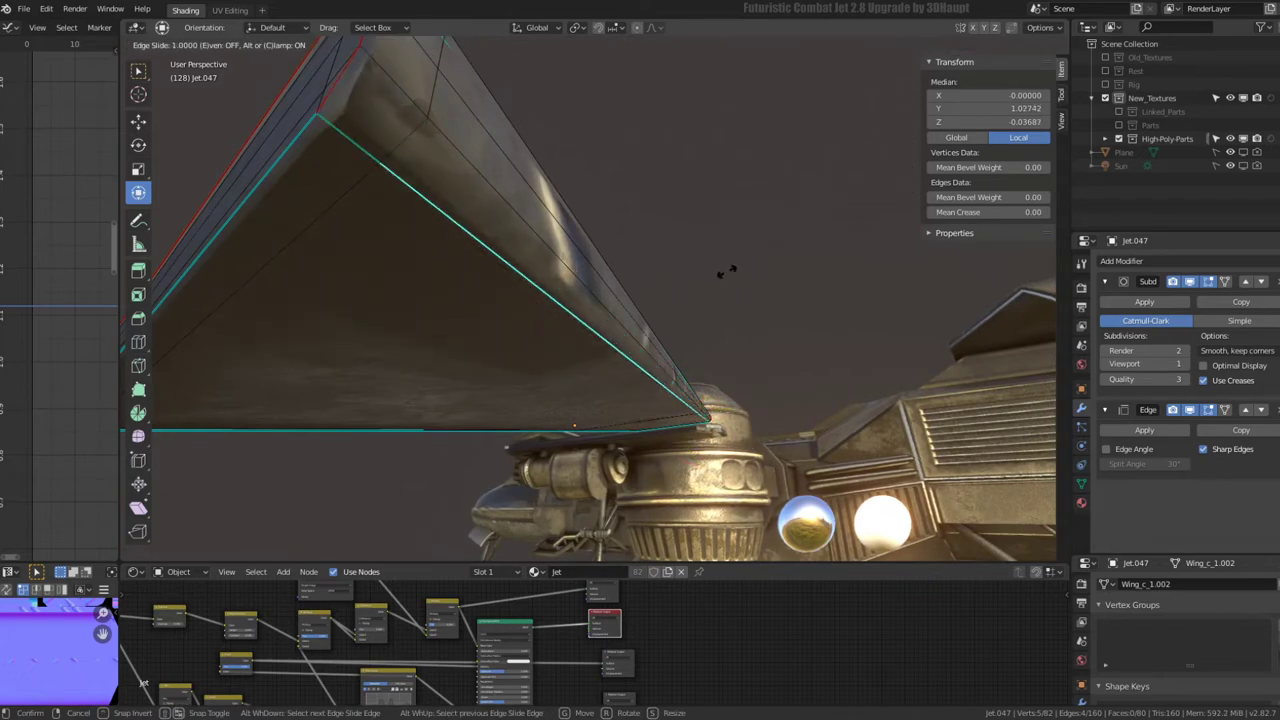
{"action": "left_click", "coordinate": [757, 271]}
{"action": "mouse_move", "coordinate": [757, 271]}
{"action": "middle_mouse_down"}
{"action": "mouse_move", "coordinate": [600, 349]}
{"action": "mouse_move", "coordinate": [477, 310]}
{"action": "mouse_move", "coordinate": [706, 366]}
{"action": "mouse_move", "coordinate": [716, 469]}
{"action": "mouse_move", "coordinate": [739, 389]}
{"action": "mouse_move", "coordinate": [660, 389]}
{"action": "mouse_move", "coordinate": [756, 426]}
{"action": "mouse_move", "coordinate": [657, 342]}
{"action": "mouse_move", "coordinate": [654, 310]}
{"action": "mouse_move", "coordinate": [600, 300]}
{"action": "mouse_move", "coordinate": [636, 275]}
{"action": "mouse_move", "coordinate": [620, 315]}
{"action": "mouse_move", "coordinate": [363, 297]}
{"action": "mouse_move", "coordinate": [457, 443]}
{"action": "mouse_move", "coordinate": [443, 457]}
{"action": "mouse_move", "coordinate": [635, 323]}
{"action": "mouse_move", "coordinate": [660, 330]}
{"action": "middle_mouse_up"}
- Review the smoothed wing in Object Mode, then reselect it and re-enter Edit Mode
{"action": "key", "text": "Tab"}
{"action": "key", "text": "alt+a"}
{"action": "scroll", "coordinate": [654, 310], "scroll_direction": "up", "scroll_amount": 4}
{"action": "left_click", "coordinate": [654, 309]}
{"action": "key", "text": "Tab"}
{"action": "key", "text": "Tab"}
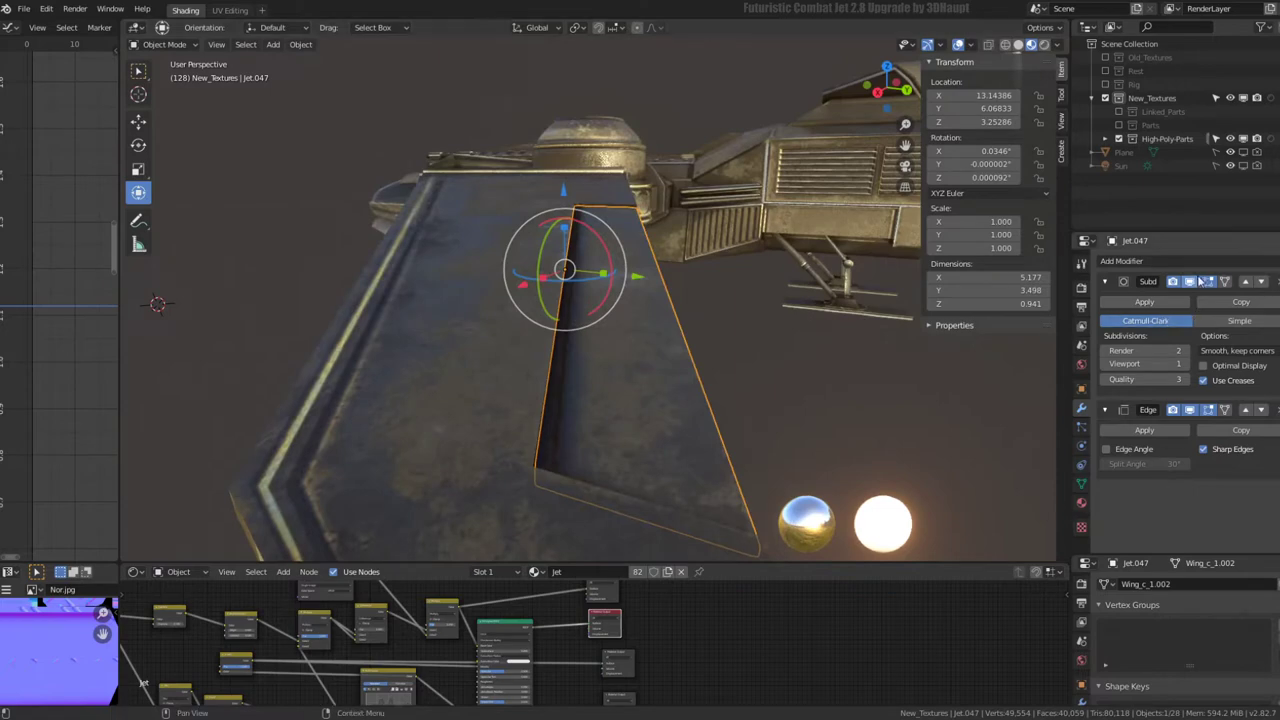
- Use the M menu on the plank wing in Edit Mode, then return to Object Mode
{"action": "key", "text": "Tab"}
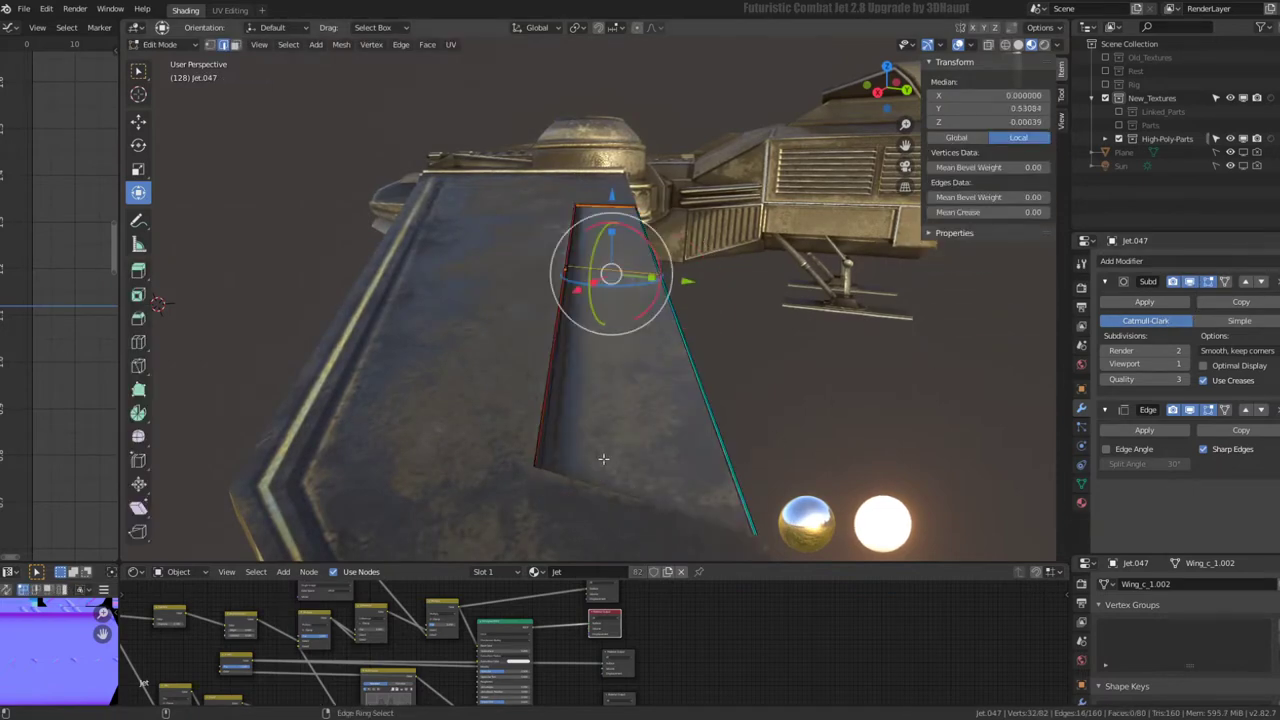
{"action": "key", "text": "m"}
{"action": "left_click", "coordinate": [785, 289]}
{"action": "key", "text": "Tab"}
{"action": "mouse_move", "coordinate": [657, 282]}
{"action": "middle_mouse_down"}
{"action": "mouse_move", "coordinate": [575, 300]}
{"action": "mouse_move", "coordinate": [600, 345]}
{"action": "mouse_move", "coordinate": [509, 320]}
{"action": "middle_mouse_up"}
- Select Jet.048's linked geometry, hide everything else, and isolate it in local view
{"action": "left_click", "coordinate": [600, 345]}
{"action": "key", "text": "Tab"}
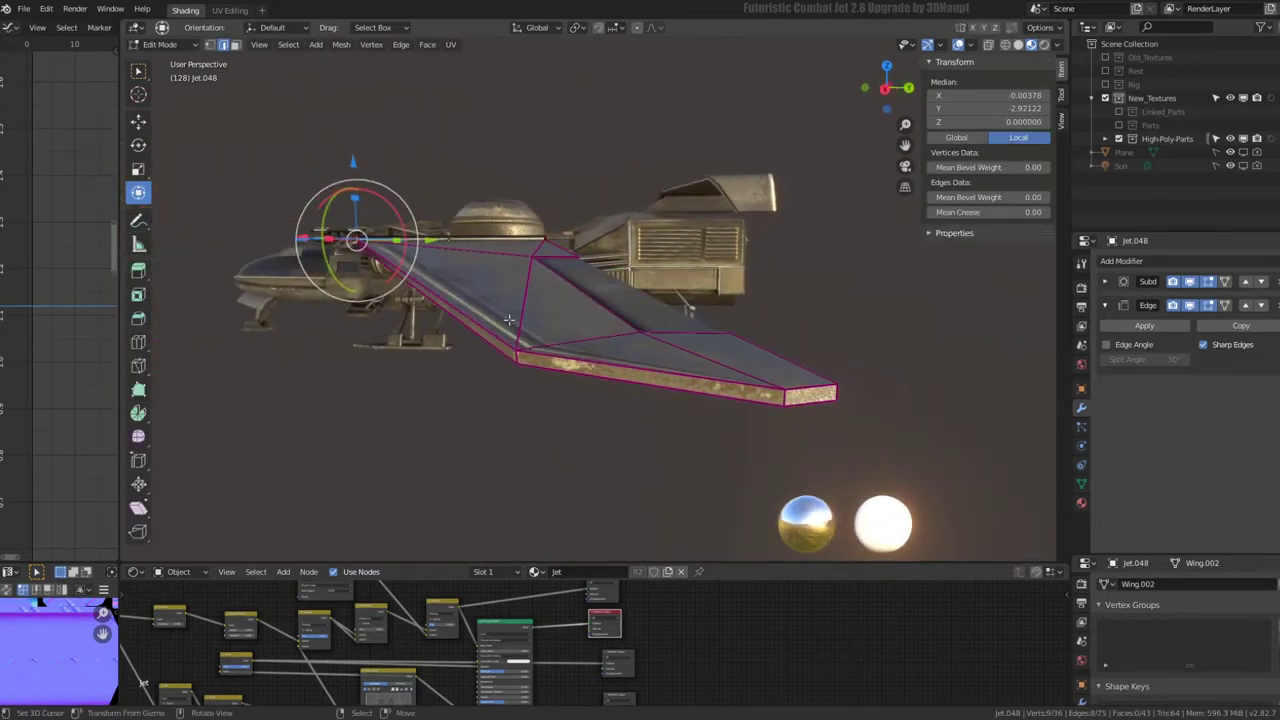
{"action": "scroll", "coordinate": [509, 320], "scroll_direction": "up", "scroll_amount": 3}
{"action": "middle_click_drag", "start_coordinate": [600, 350], "coordinate": [607, 333]}
{"action": "left_click", "coordinate": [607, 333]}
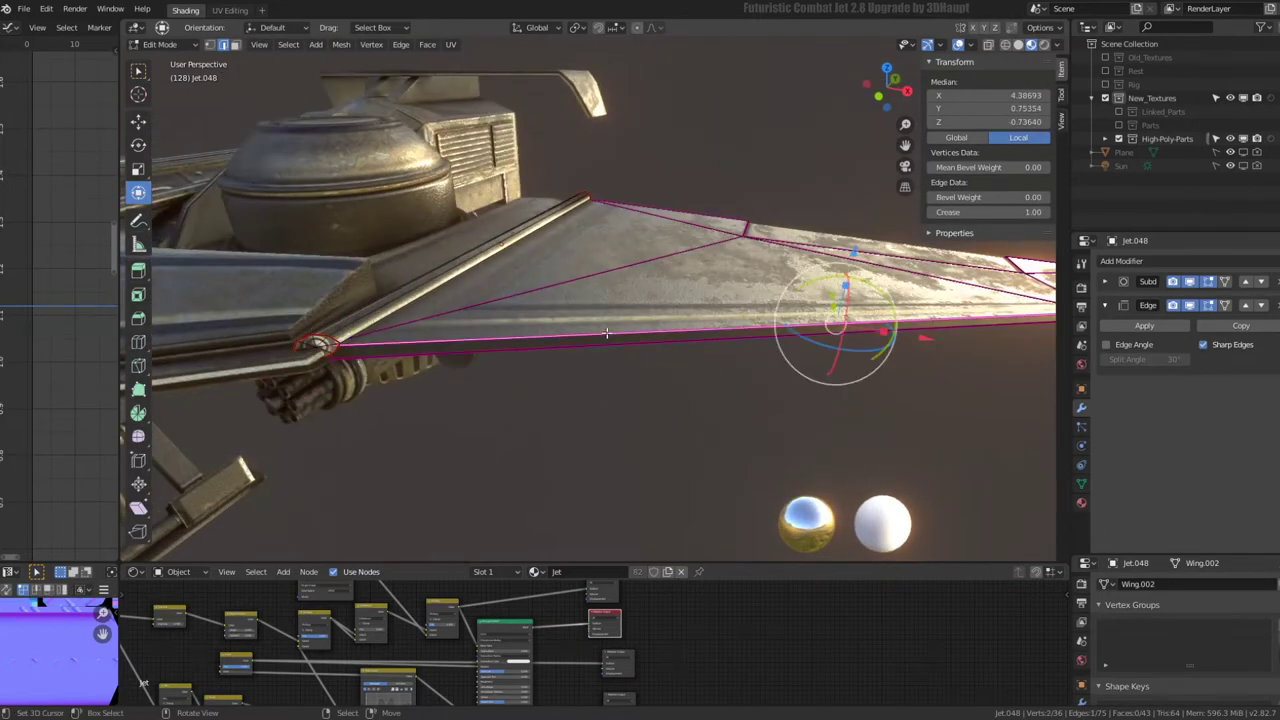
{"action": "key", "text": "ctrl+l"}
{"action": "key", "text": "shift+h"}
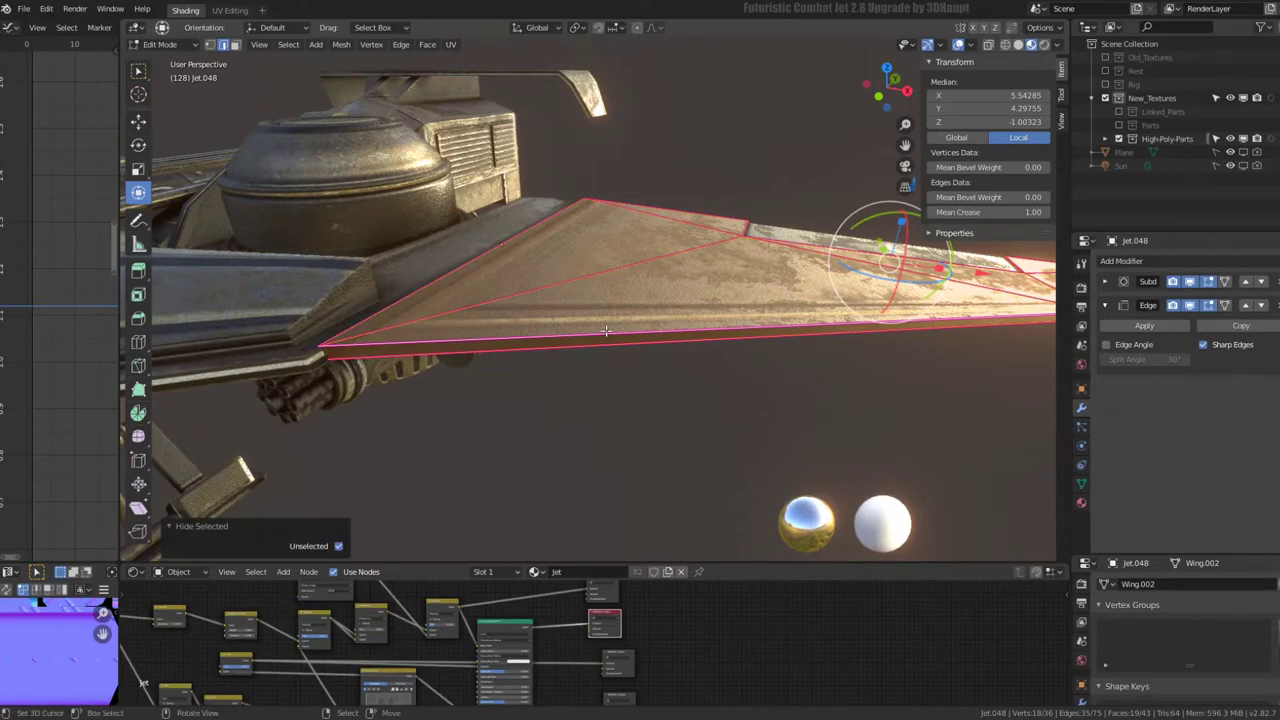
{"action": "key", "text": "KP_Divide"}
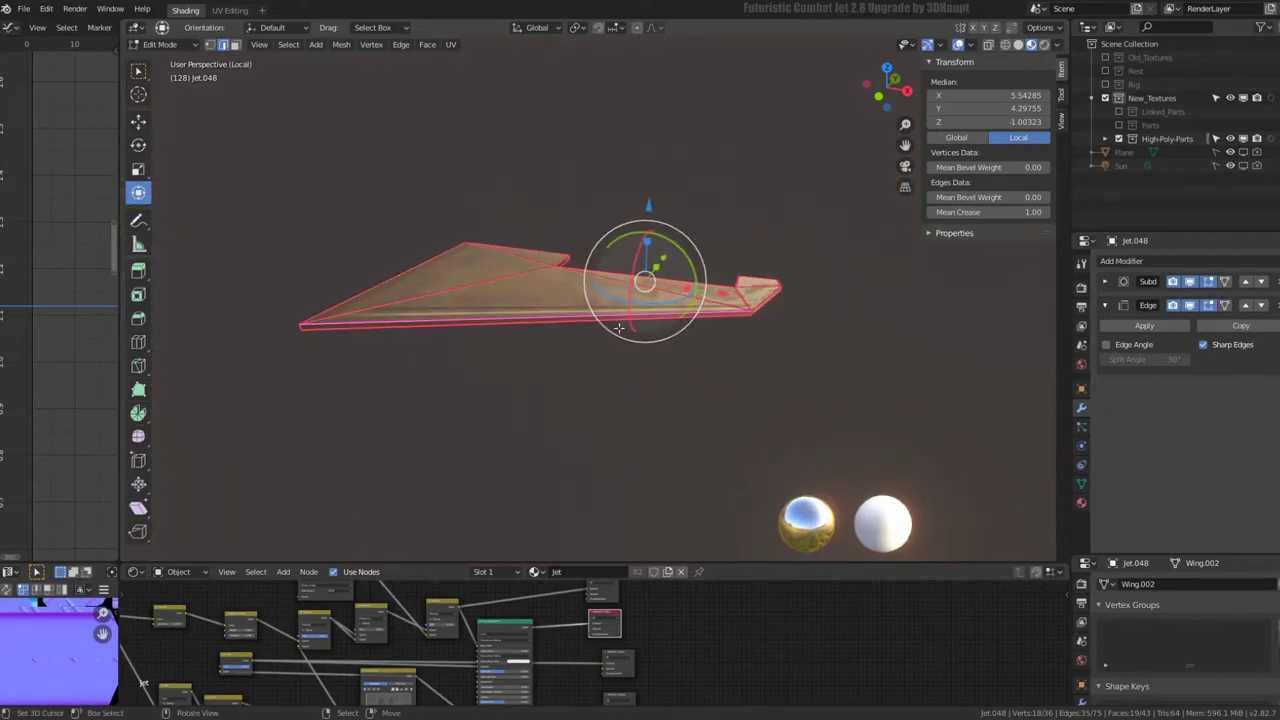
{"action": "mouse_move", "coordinate": [619, 328]}
{"action": "middle_mouse_down"}
{"action": "mouse_move", "coordinate": [620, 313]}
{"action": "mouse_move", "coordinate": [886, 340]}
{"action": "mouse_move", "coordinate": [658, 345]}
{"action": "middle_mouse_up"}
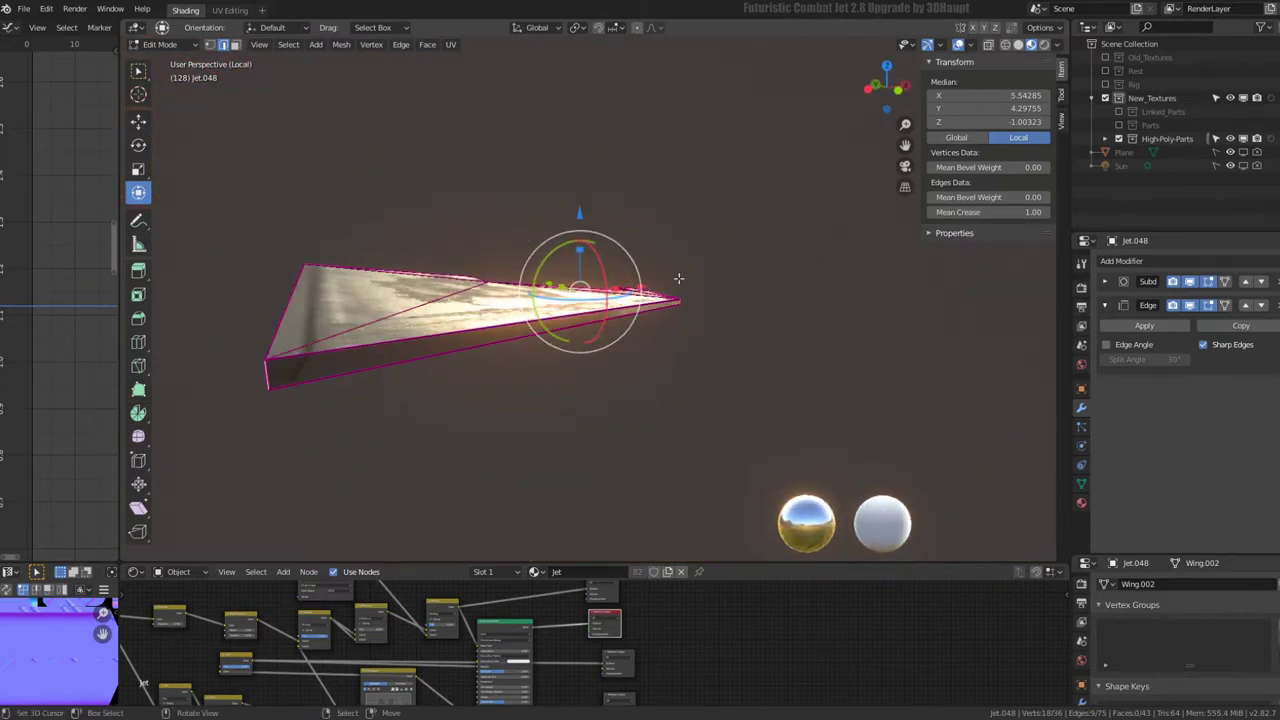
{"action": "middle_click_drag", "start_coordinate": [269, 378], "coordinate": [387, 253]}
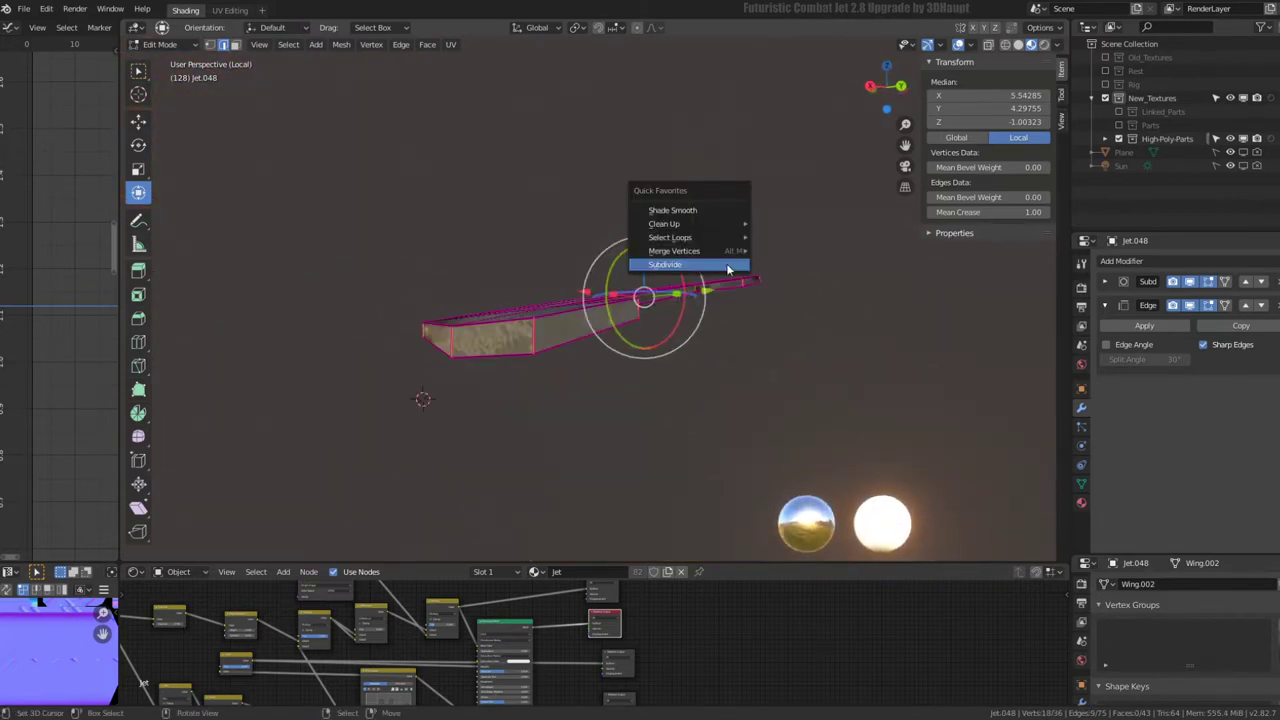
- Select the wing's outer edges along a shortest path
{"action": "left_click", "coordinate": [727, 264]}
{"action": "mouse_move", "coordinate": [727, 269]}
{"action": "middle_mouse_down"}
{"action": "mouse_move", "coordinate": [782, 367]}
{"action": "mouse_move", "coordinate": [690, 320]}
{"action": "middle_mouse_up"}
{"action": "left_click", "coordinate": [487, 241]}
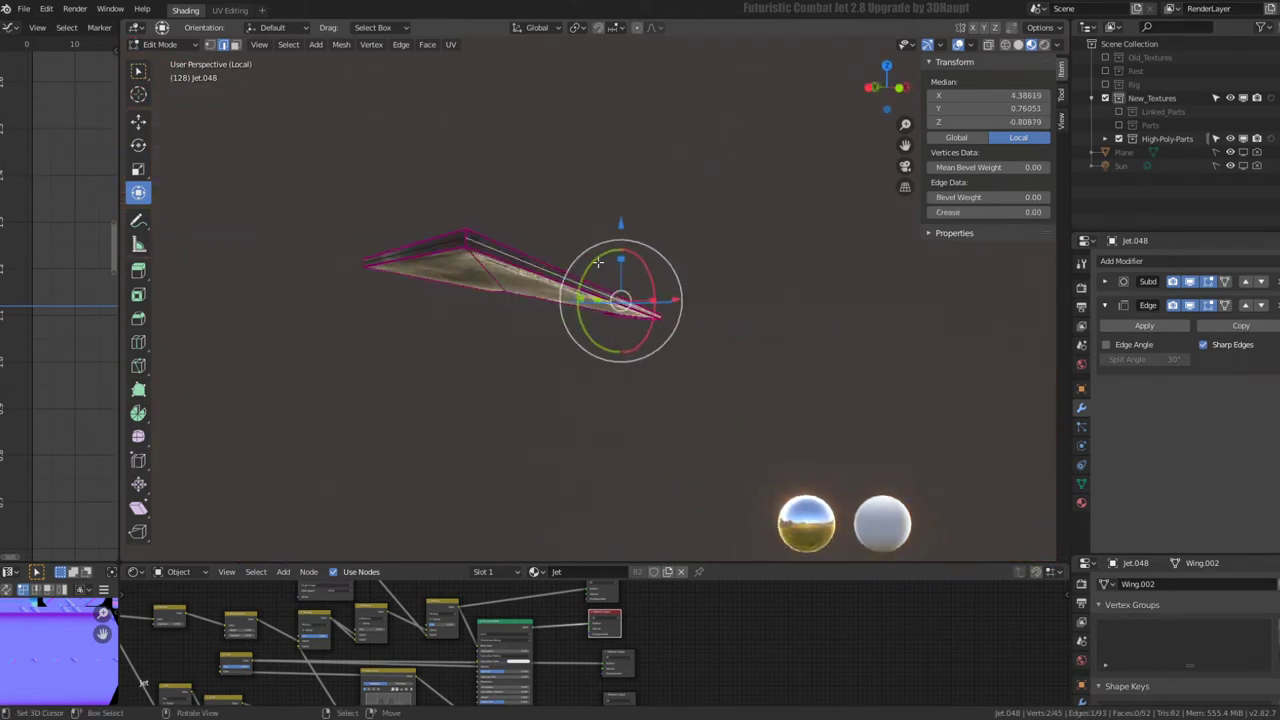
{"action": "middle_click_drag", "start_coordinate": [597, 262], "coordinate": [650, 296]}
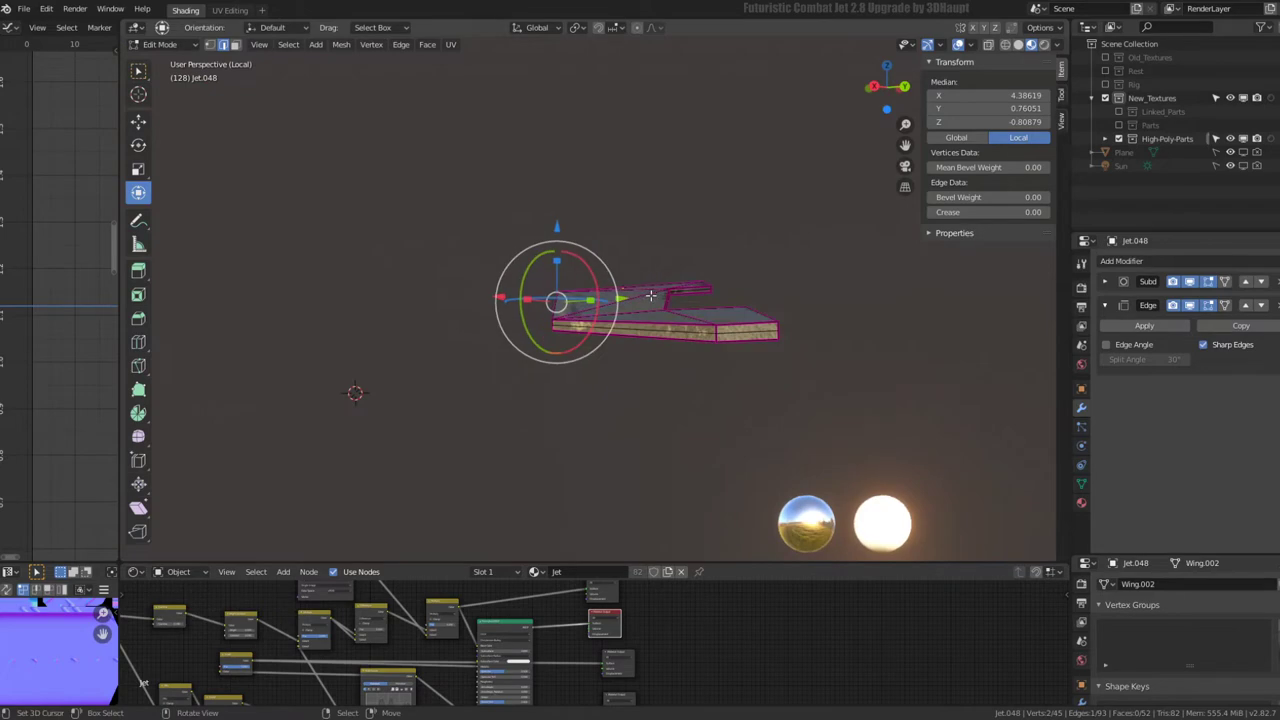
{"action": "left_click", "coordinate": [697, 333], "text": "ctrl"}
{"action": "mouse_move", "coordinate": [697, 333]}
{"action": "middle_mouse_down"}
{"action": "mouse_move", "coordinate": [789, 343]}
{"action": "mouse_move", "coordinate": [720, 312]}
{"action": "middle_mouse_up"}
- Leave local view and move the selected edges -0.112 along Y
{"action": "key", "text": "KP_Divide"}
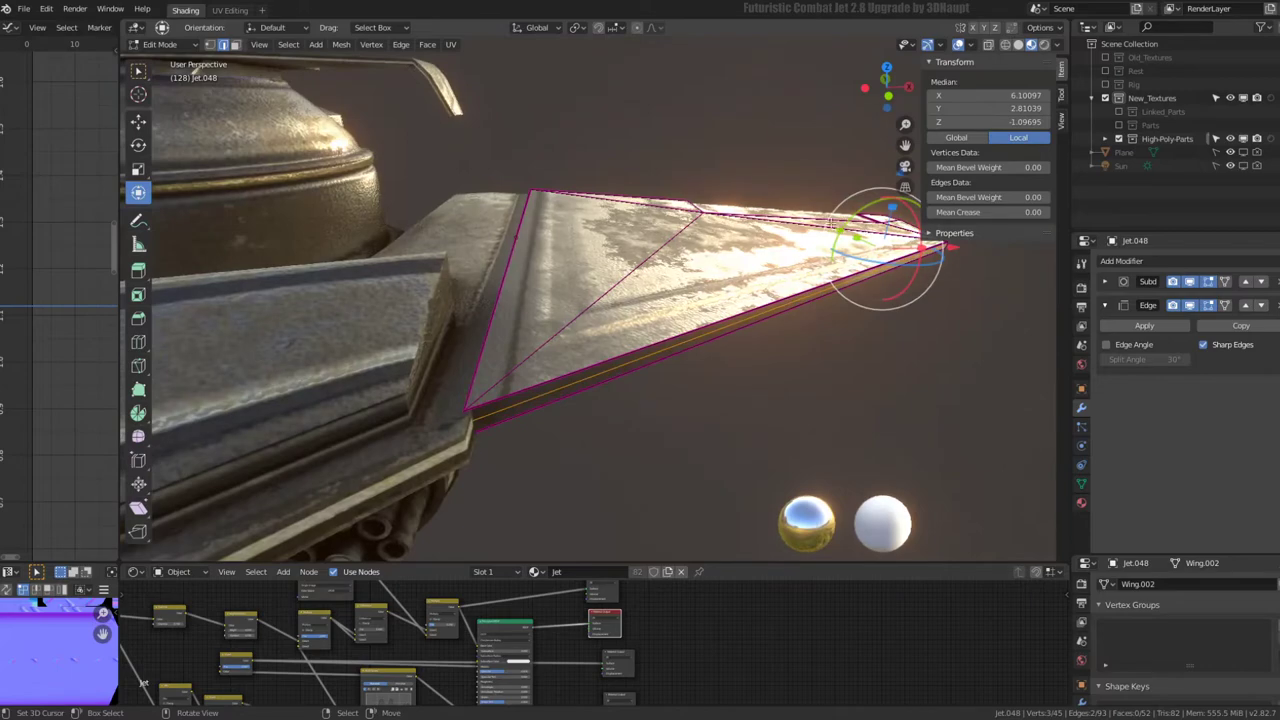
{"action": "mouse_move", "coordinate": [832, 220]}
{"action": "middle_mouse_down"}
{"action": "mouse_move", "coordinate": [790, 157]}
{"action": "mouse_move", "coordinate": [748, 197]}
{"action": "mouse_move", "coordinate": [548, 203]}
{"action": "mouse_move", "coordinate": [521, 191]}
{"action": "mouse_move", "coordinate": [542, 191]}
{"action": "middle_mouse_up"}
{"action": "key", "text": "g"}
{"action": "left_click", "coordinate": [814, 195]}
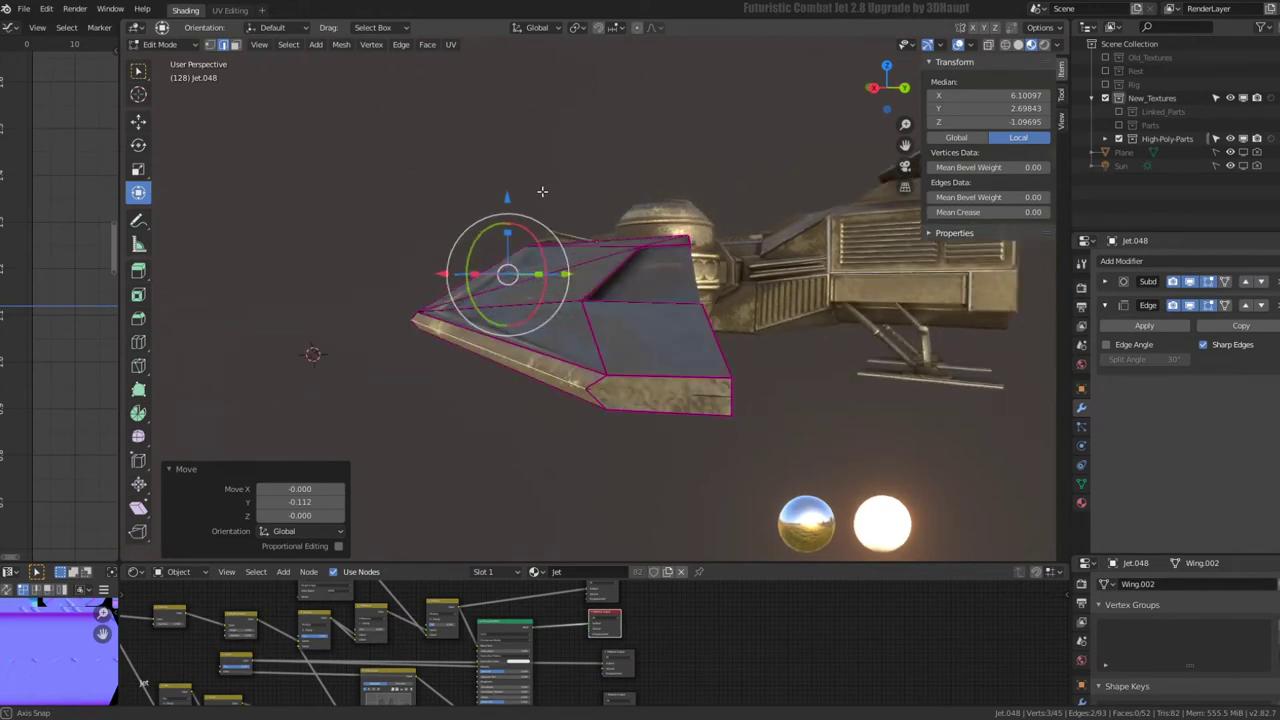
- In top view, zoom to the wing tip and move its tip vertex outward
{"action": "key", "text": "KP_7"}
{"action": "scroll", "coordinate": [807, 176], "scroll_direction": "up", "scroll_amount": 2}
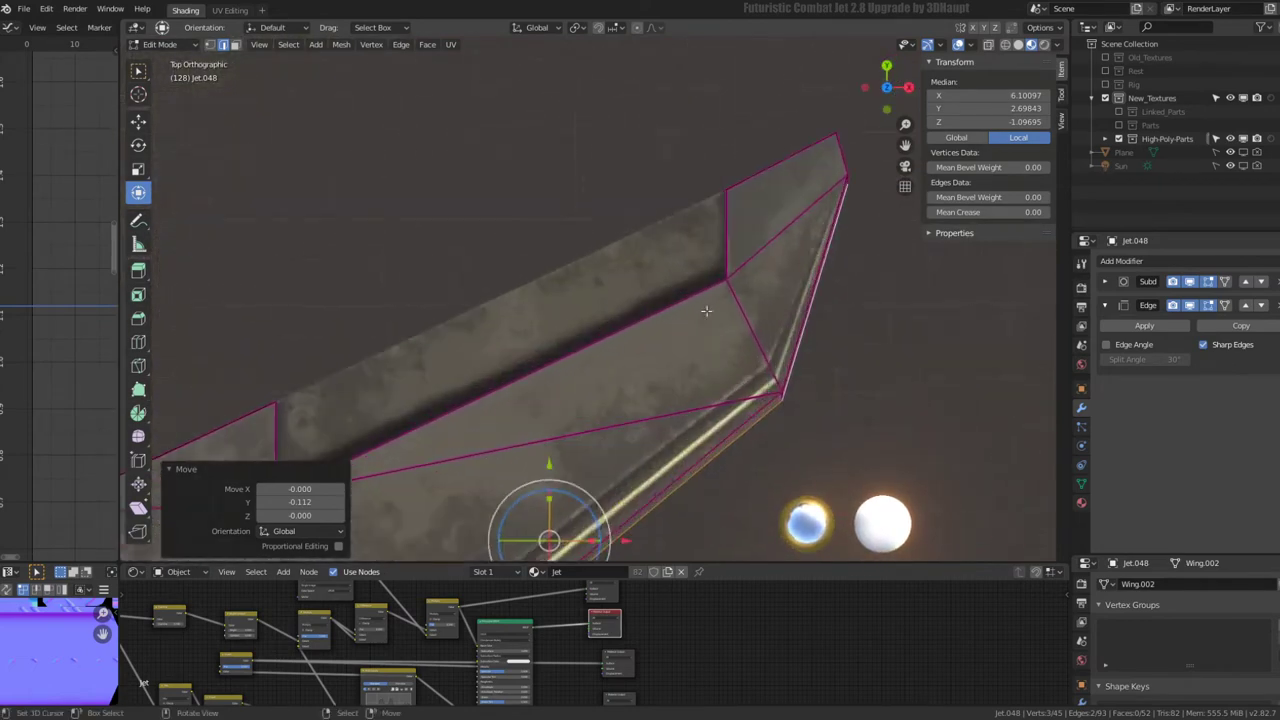
{"action": "scroll", "coordinate": [804, 205], "scroll_direction": "up", "scroll_amount": 2}
{"action": "scroll", "coordinate": [800, 240], "scroll_direction": "up", "scroll_amount": 2}
{"action": "scroll", "coordinate": [796, 289], "scroll_direction": "up", "scroll_amount": 2}
{"action": "middle_click_drag", "start_coordinate": [796, 289], "coordinate": [518, 392], "text": "shift"}
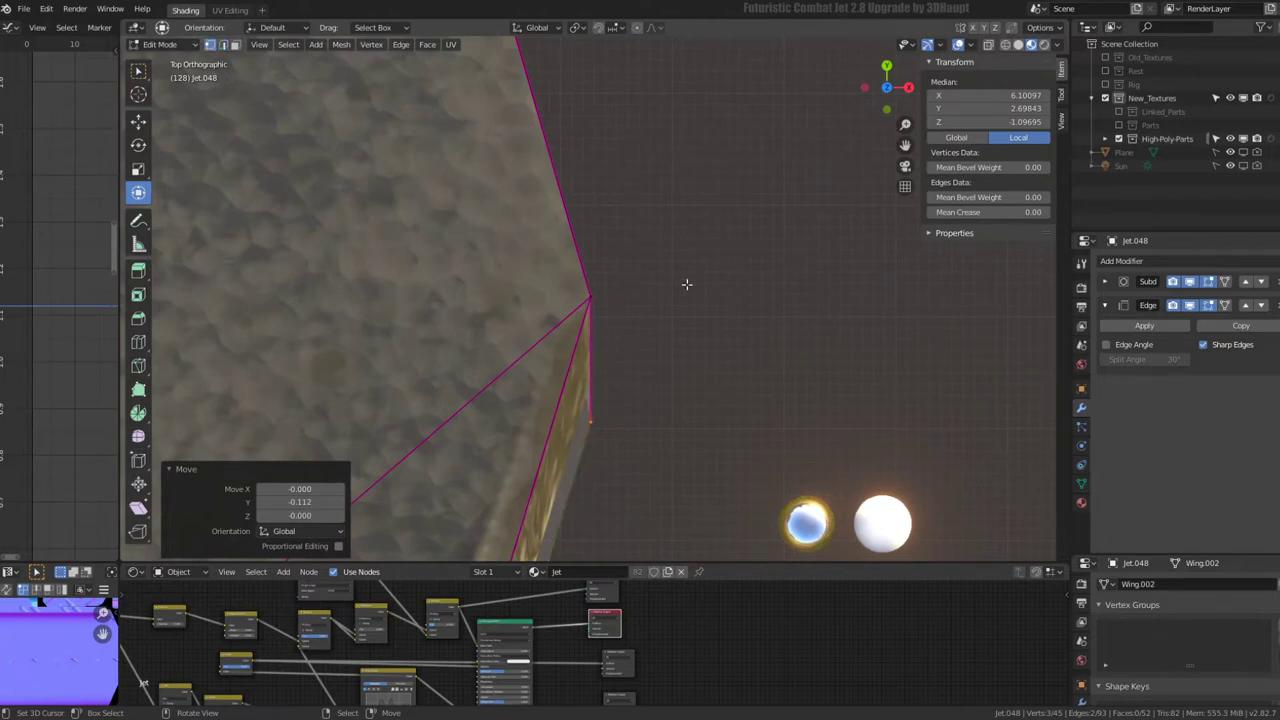
{"action": "left_click", "coordinate": [590, 422]}
{"action": "key", "text": "g"}
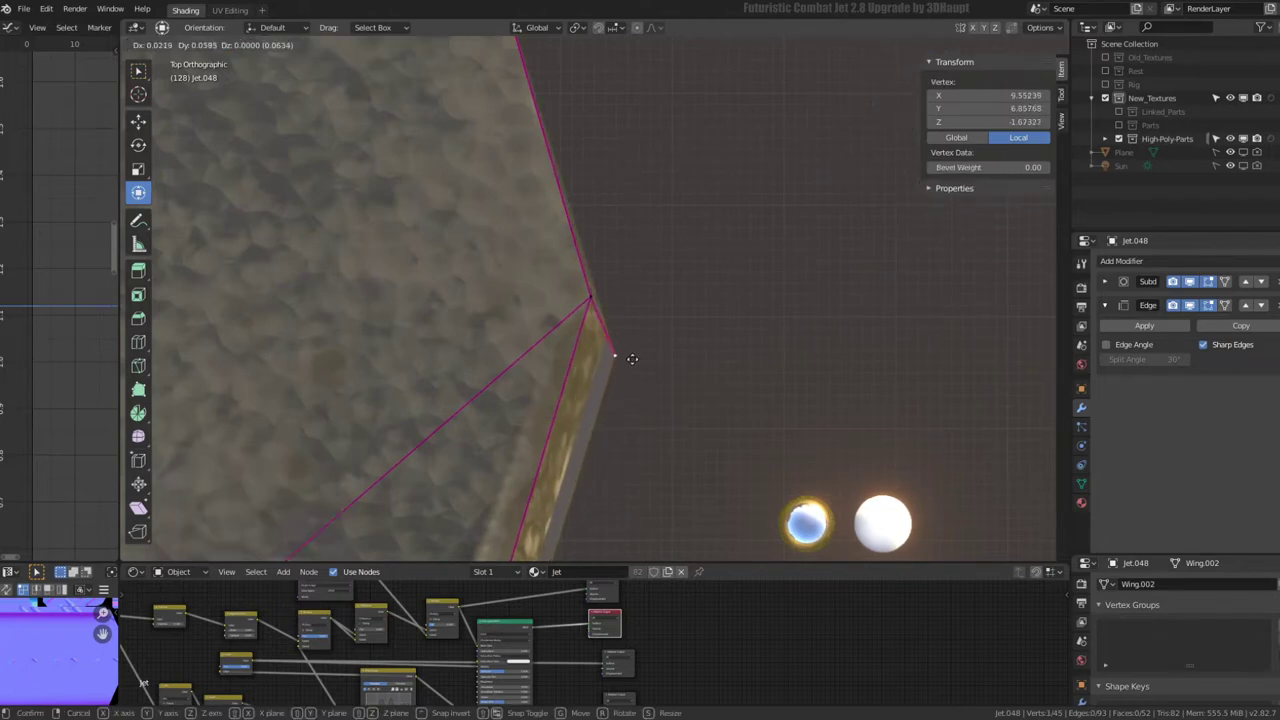
{"action": "left_click", "coordinate": [651, 311]}
- Move the wing's corner vertex 0.030 in X and 0.007 in Y
{"action": "mouse_move", "coordinate": [651, 311]}
{"action": "middle_mouse_down"}
{"action": "mouse_move", "coordinate": [586, 226]}
{"action": "mouse_move", "coordinate": [517, 231]}
{"action": "mouse_move", "coordinate": [625, 255]}
{"action": "middle_mouse_up"}
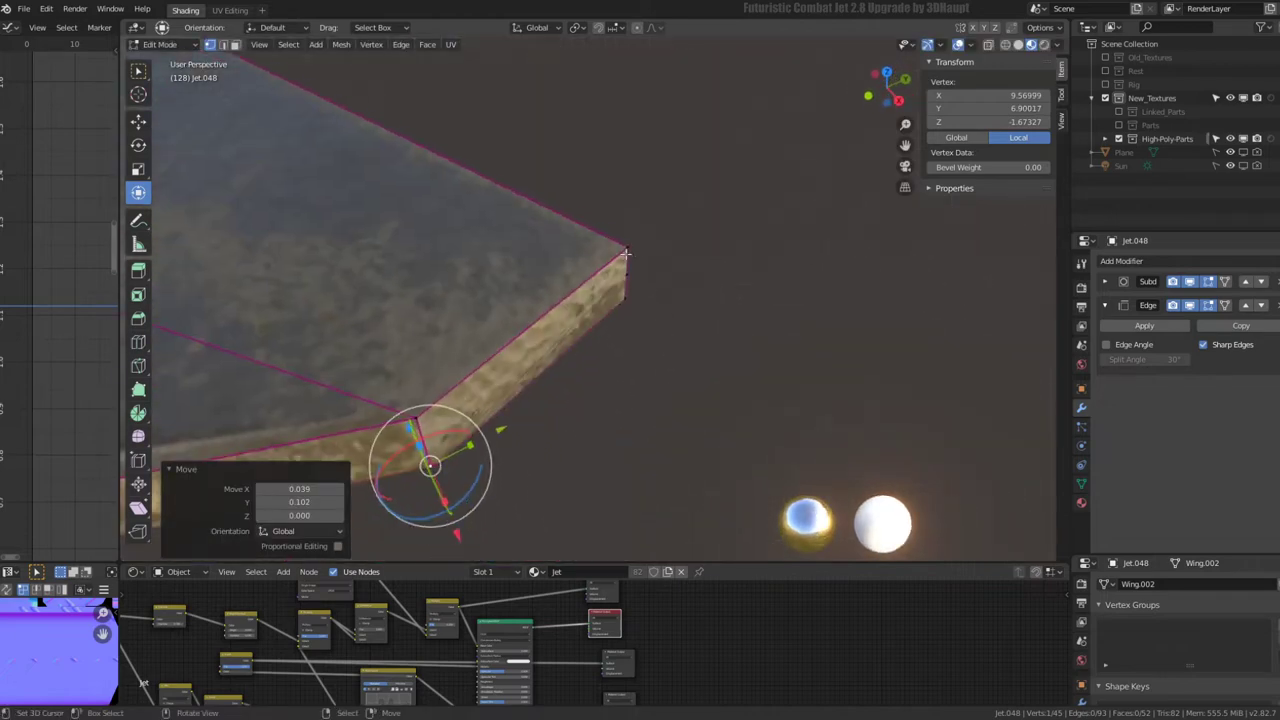
{"action": "left_click", "coordinate": [625, 257]}
{"action": "key", "text": "KP_7"}
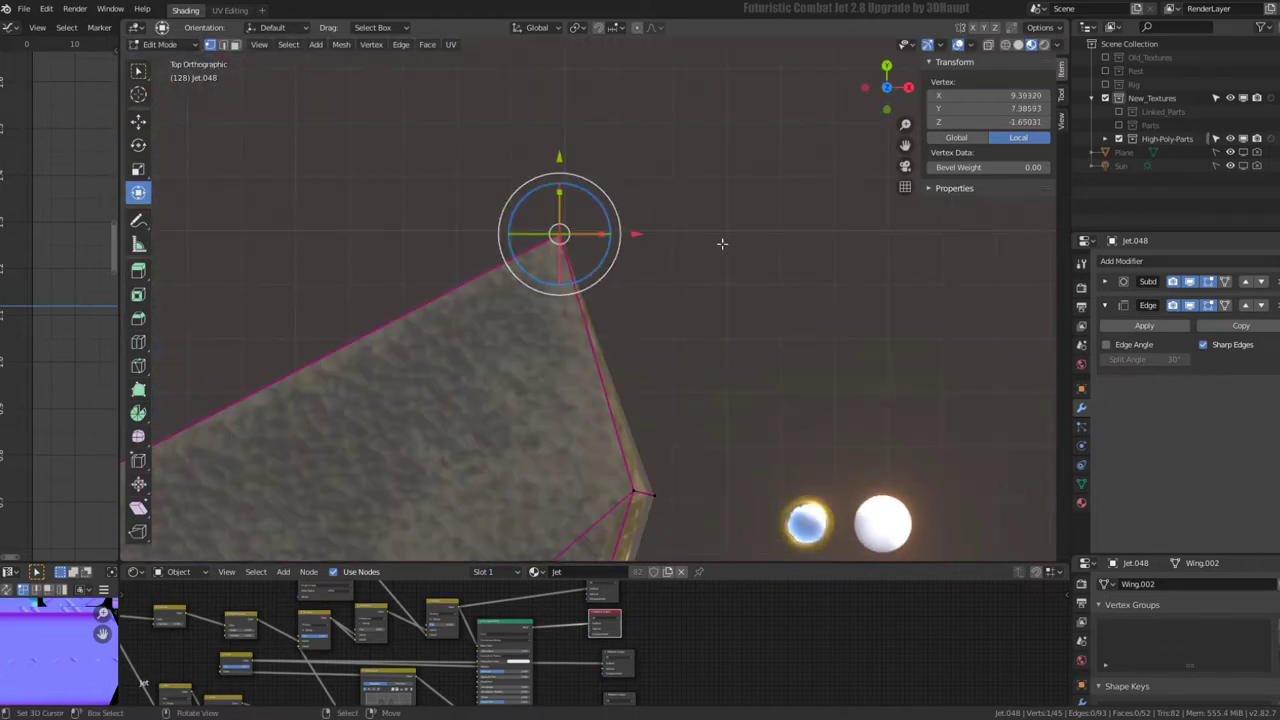
{"action": "key", "text": "g"}
{"action": "left_click", "coordinate": [670, 221]}
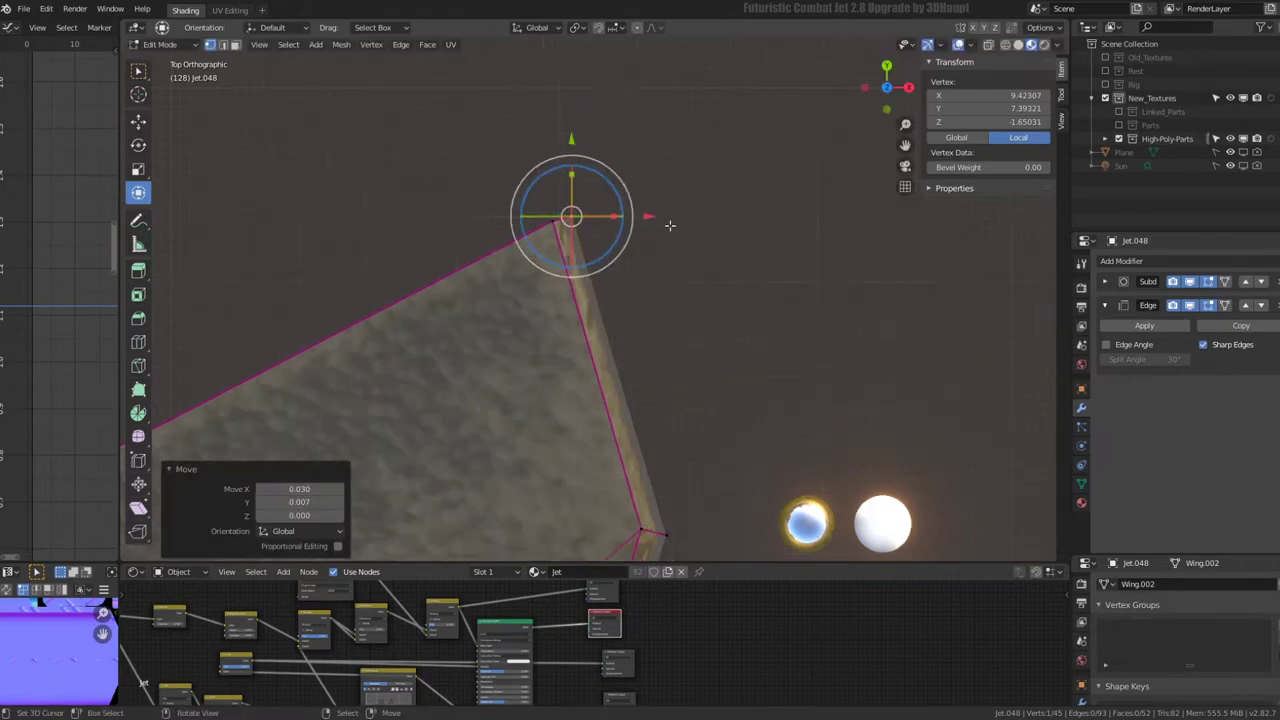
{"action": "mouse_move", "coordinate": [670, 221]}
{"action": "middle_mouse_down"}
{"action": "mouse_move", "coordinate": [487, 270]}
{"action": "mouse_move", "coordinate": [509, 330]}
{"action": "mouse_move", "coordinate": [806, 313]}
{"action": "mouse_move", "coordinate": [500, 323]}
{"action": "mouse_move", "coordinate": [423, 309]}
{"action": "mouse_move", "coordinate": [723, 355]}
{"action": "mouse_move", "coordinate": [606, 258]}
{"action": "mouse_move", "coordinate": [568, 256]}
{"action": "middle_mouse_up"}
- Preview the smoothed wing in Object Mode and check its Subdivision Surface modifier settings
{"action": "key", "text": "Tab"}
{"action": "left_click", "coordinate": [1106, 282]}
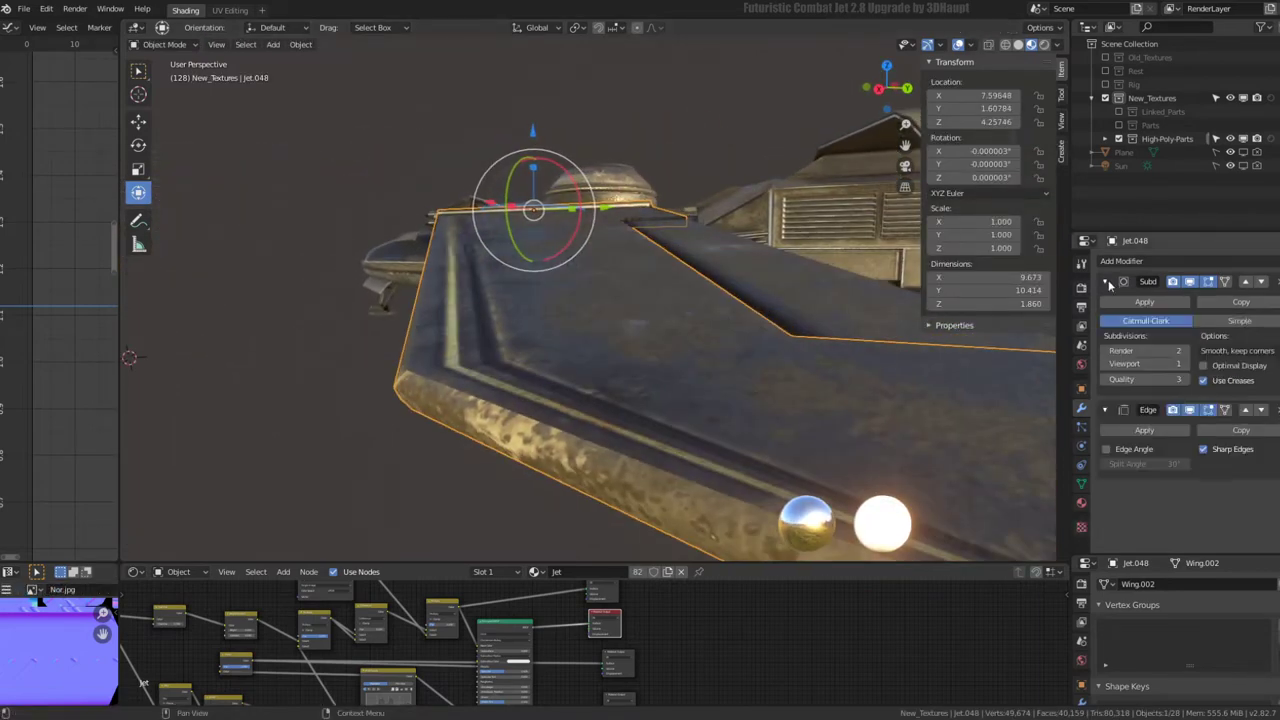
{"action": "mouse_move", "coordinate": [640, 320]}
{"action": "middle_mouse_down"}
{"action": "mouse_move", "coordinate": [599, 301]}
{"action": "mouse_move", "coordinate": [517, 323]}
{"action": "mouse_move", "coordinate": [590, 358]}
{"action": "mouse_move", "coordinate": [614, 336]}
{"action": "middle_mouse_up"}
- Move the wing-tip corner vertex in Edit Mode from the top view
{"action": "key", "text": "Tab"}
{"action": "scroll", "coordinate": [640, 383], "scroll_direction": "up", "scroll_amount": 2}
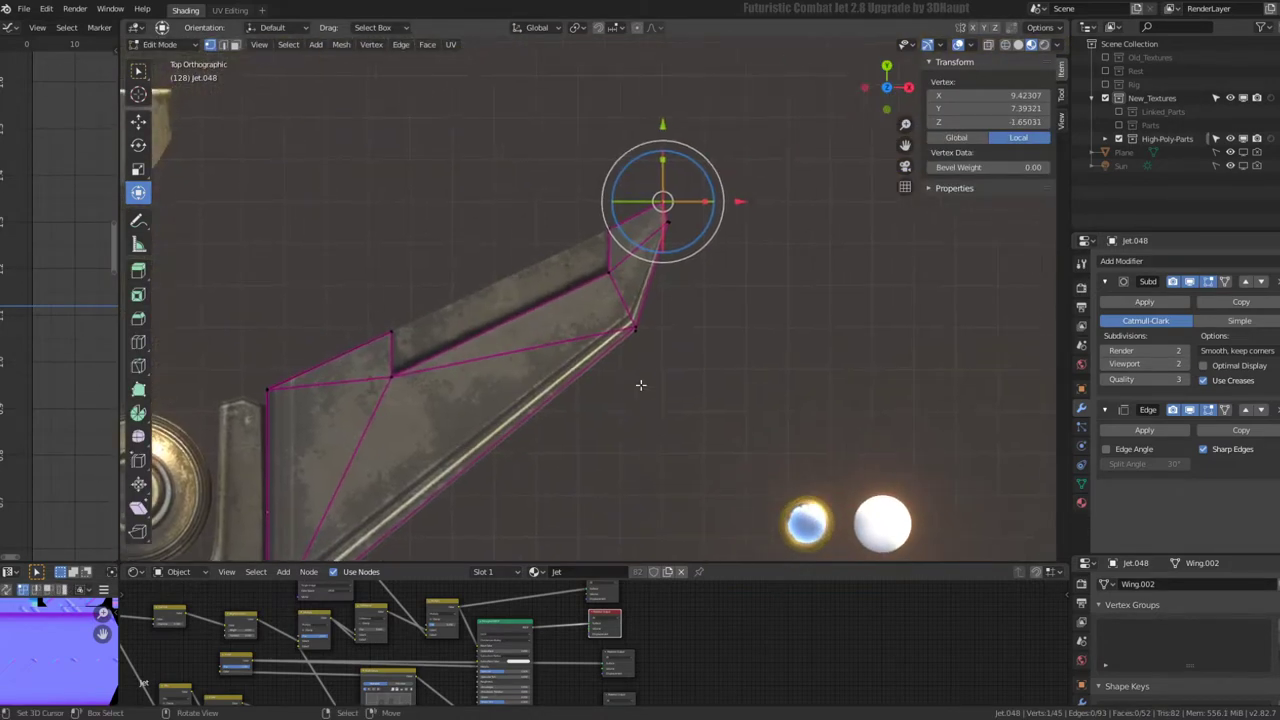
{"action": "middle_click_drag", "start_coordinate": [640, 383], "coordinate": [846, 355], "text": "shift"}
{"action": "scroll", "coordinate": [846, 355], "scroll_direction": "up", "scroll_amount": 2}
{"action": "left_click", "coordinate": [614, 477]}
{"action": "scroll", "coordinate": [614, 477], "scroll_direction": "up", "scroll_amount": 2}
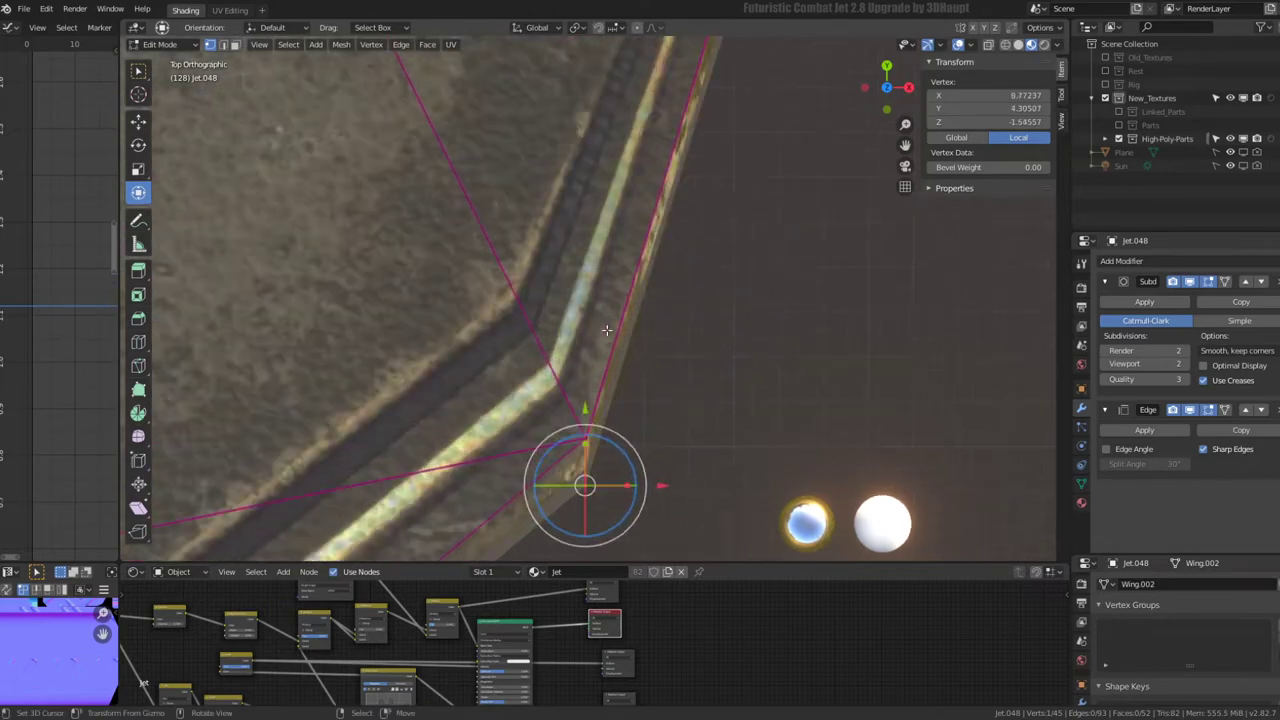
{"action": "key", "text": "g"}
{"action": "left_click", "coordinate": [690, 314]}
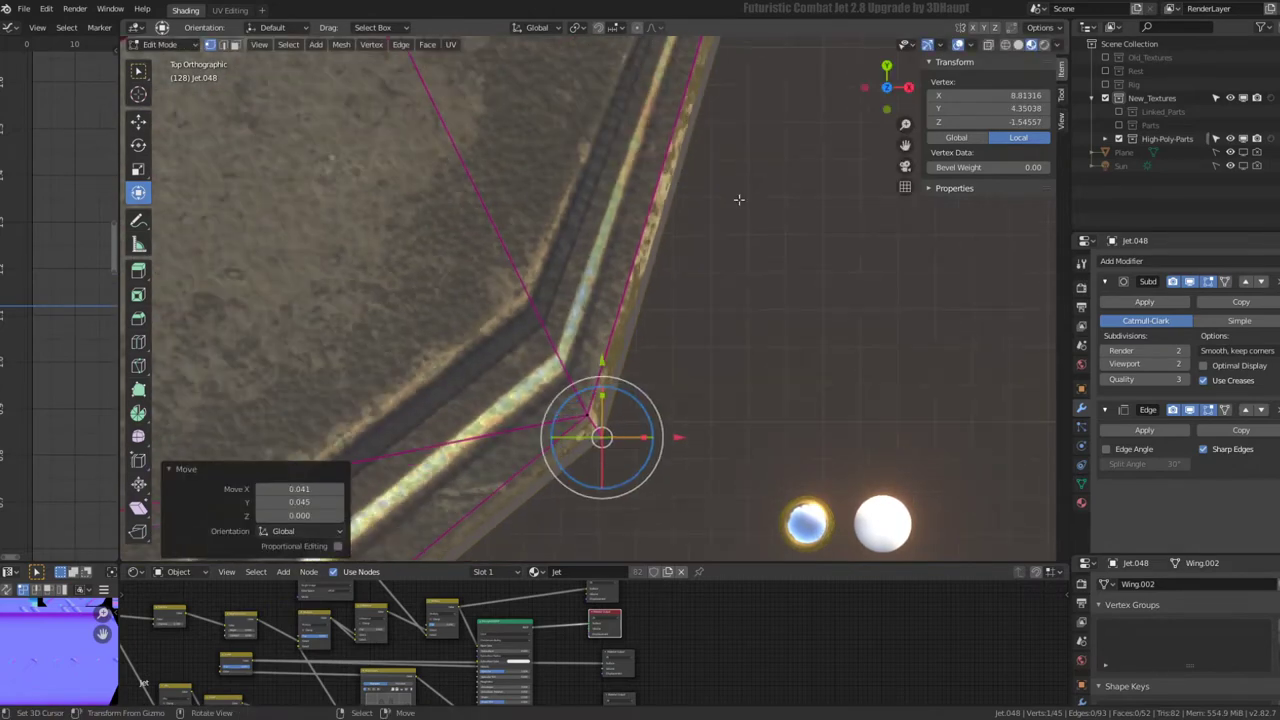
- Reposition the neighbouring wing-tip vertex to sharpen the wing's pointed tip
{"action": "scroll", "coordinate": [703, 306], "scroll_direction": "down", "scroll_amount": 3}
{"action": "scroll", "coordinate": [705, 339], "scroll_direction": "up", "scroll_amount": 2}
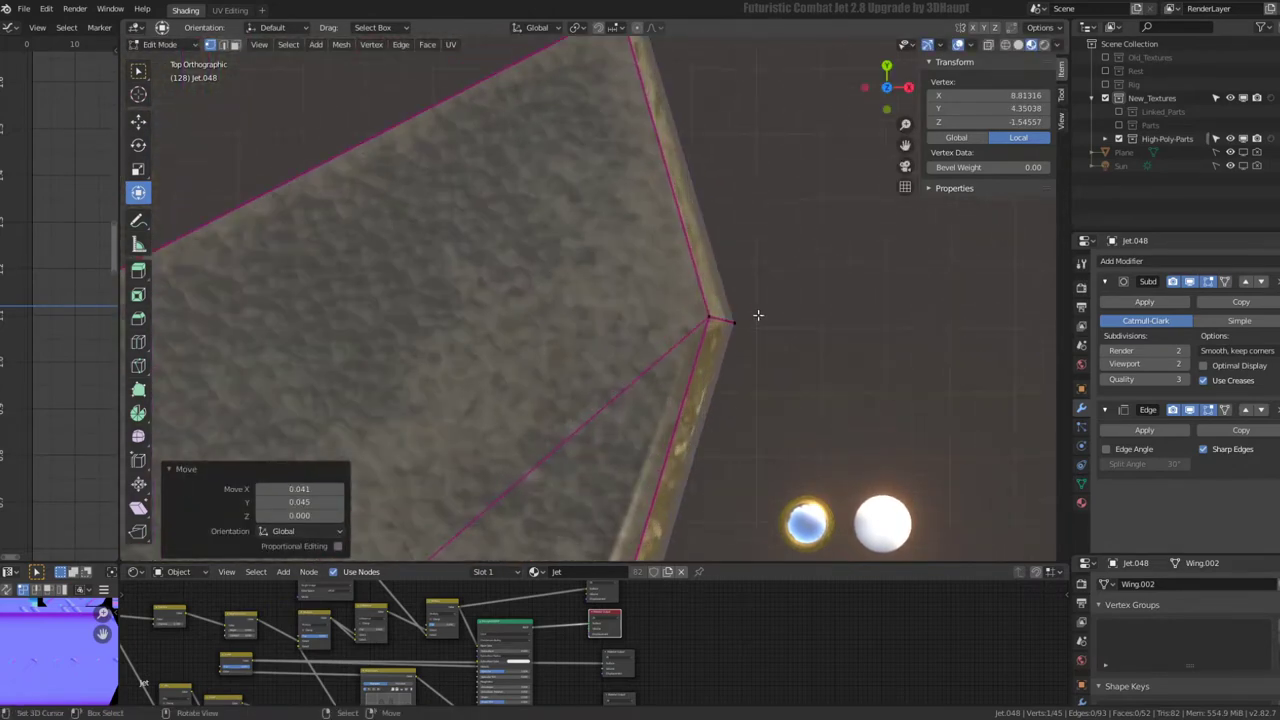
{"action": "left_click", "coordinate": [757, 314]}
{"action": "key", "text": "g"}
{"action": "left_click", "coordinate": [760, 311]}
{"action": "mouse_move", "coordinate": [729, 314]}
{"action": "middle_mouse_down"}
{"action": "mouse_move", "coordinate": [651, 306]}
{"action": "mouse_move", "coordinate": [629, 286]}
{"action": "mouse_move", "coordinate": [676, 146]}
{"action": "mouse_move", "coordinate": [626, 266]}
{"action": "mouse_move", "coordinate": [536, 284]}
{"action": "mouse_move", "coordinate": [683, 318]}
{"action": "mouse_move", "coordinate": [523, 323]}
{"action": "mouse_move", "coordinate": [529, 290]}
{"action": "mouse_move", "coordinate": [550, 397]}
{"action": "mouse_move", "coordinate": [566, 250]}
{"action": "mouse_move", "coordinate": [650, 258]}
{"action": "mouse_move", "coordinate": [818, 332]}
{"action": "middle_mouse_up"}
- Delete the spare wing object and select the engine pod Jet.061
{"action": "key", "text": "Tab"}
{"action": "key", "text": "Delete"}
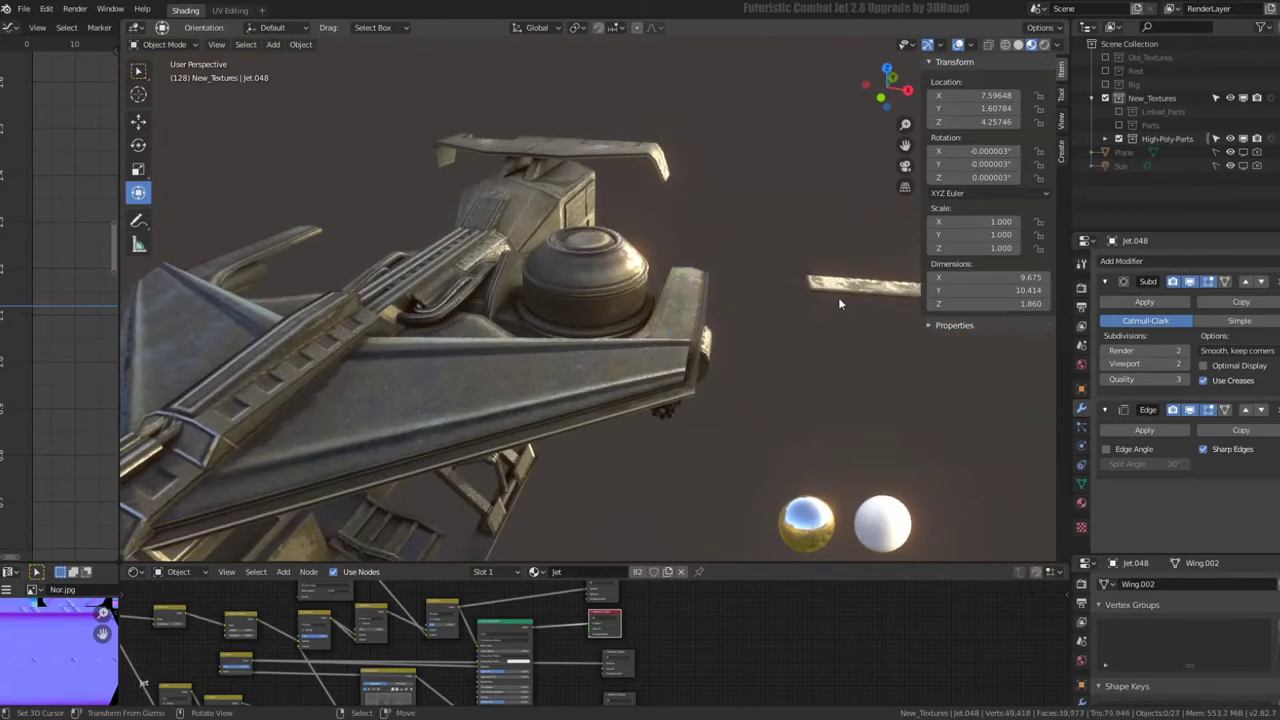
{"action": "left_click", "coordinate": [581, 273]}
{"action": "mouse_move", "coordinate": [581, 273]}
{"action": "middle_mouse_down"}
{"action": "mouse_move", "coordinate": [623, 218]}
{"action": "mouse_move", "coordinate": [576, 328]}
{"action": "mouse_move", "coordinate": [751, 349]}
{"action": "mouse_move", "coordinate": [688, 344]}
{"action": "mouse_move", "coordinate": [658, 323]}
{"action": "mouse_move", "coordinate": [688, 337]}
{"action": "middle_mouse_up"}
{"action": "left_click", "coordinate": [623, 218]}
- Enter Edit Mode on the Jet.061 cannon pod and centre the view on a rim vertex
{"action": "left_click", "coordinate": [658, 323]}
{"action": "scroll", "coordinate": [658, 323], "scroll_direction": "up", "scroll_amount": 3}
{"action": "scroll", "coordinate": [688, 337], "scroll_direction": "up", "scroll_amount": 3}
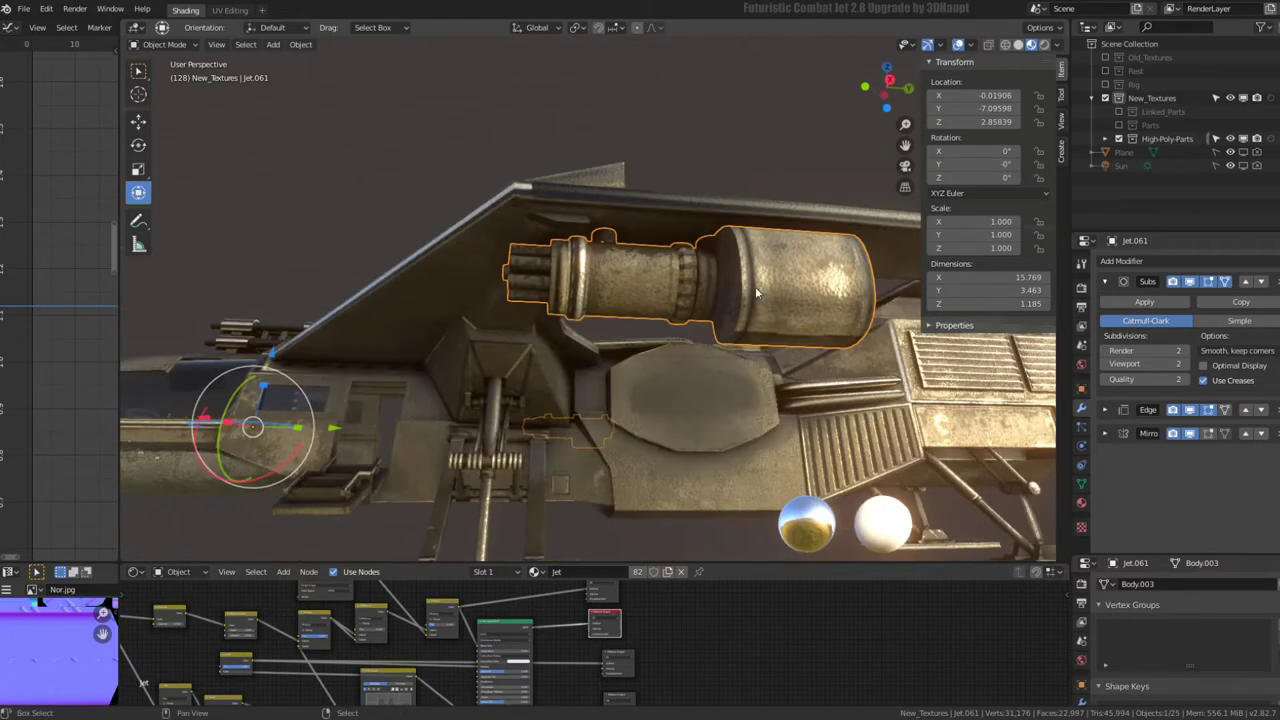
{"action": "mouse_move", "coordinate": [755, 286]}
{"action": "middle_mouse_down"}
{"action": "mouse_move", "coordinate": [668, 305]}
{"action": "mouse_move", "coordinate": [534, 289]}
{"action": "mouse_move", "coordinate": [574, 244]}
{"action": "middle_mouse_up"}
{"action": "key", "text": "Tab"}
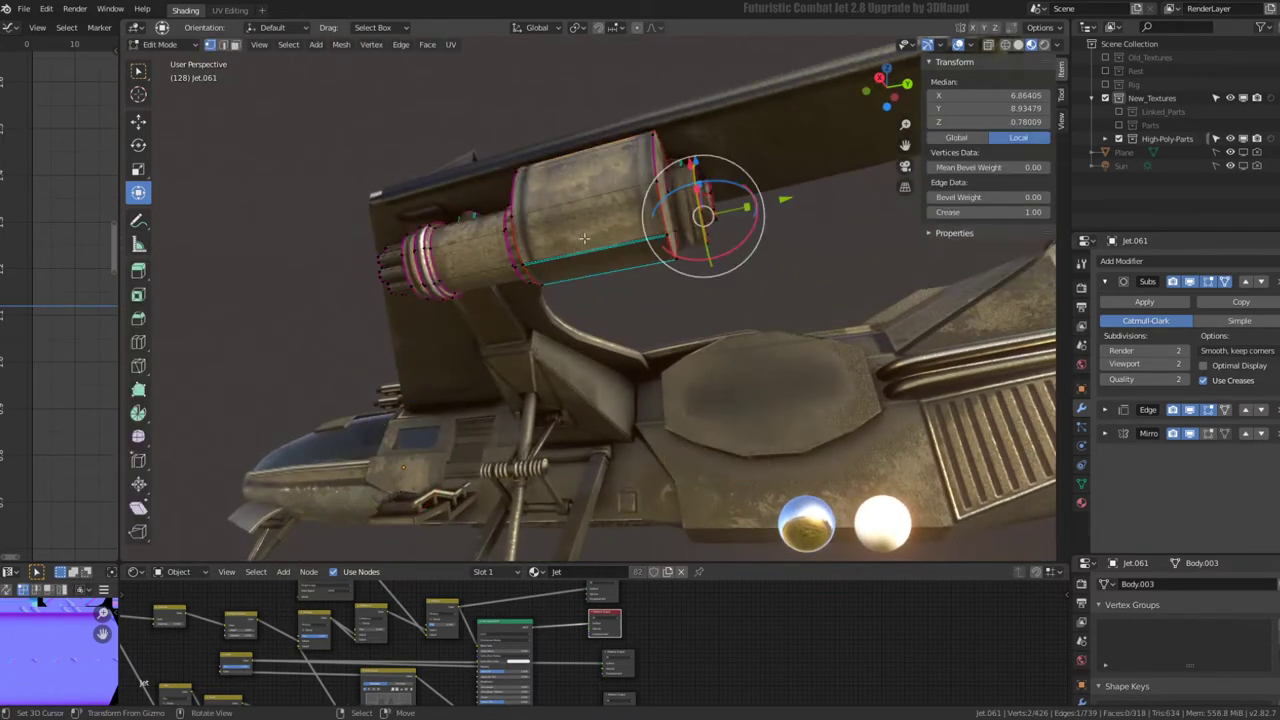
{"action": "left_click", "coordinate": [648, 234]}
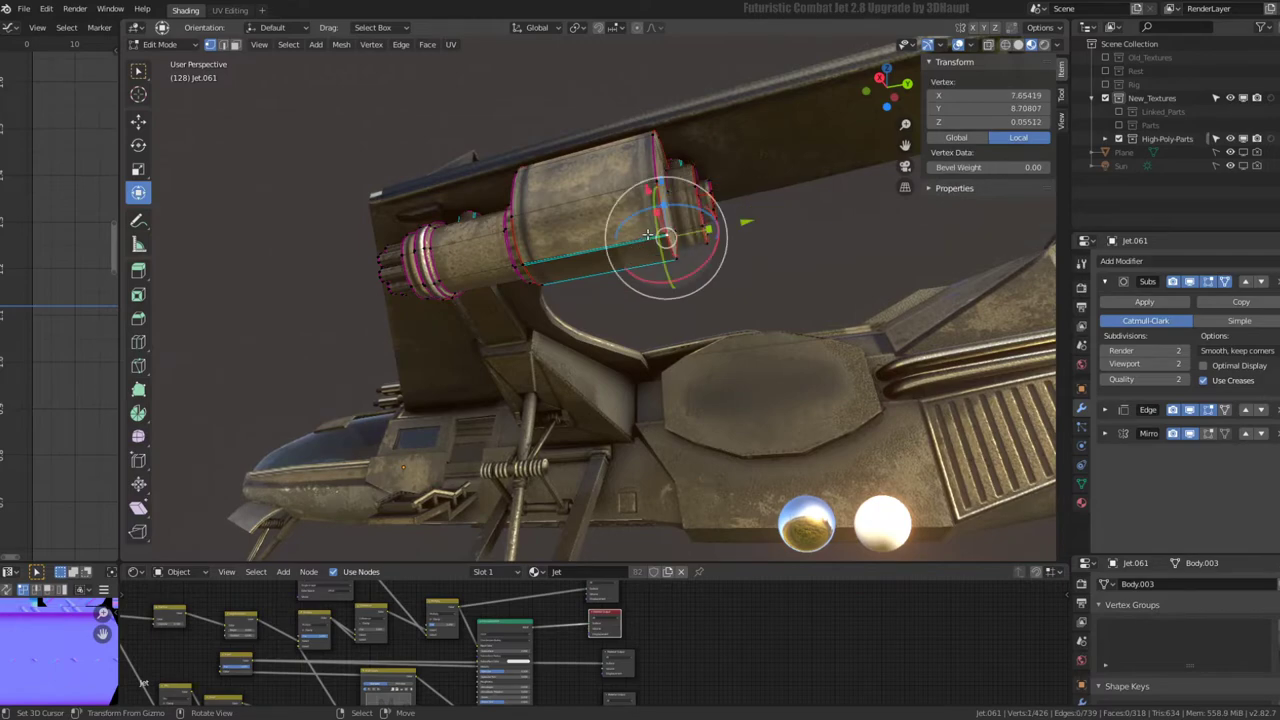
{"action": "key", "text": "KP_Decimal"}
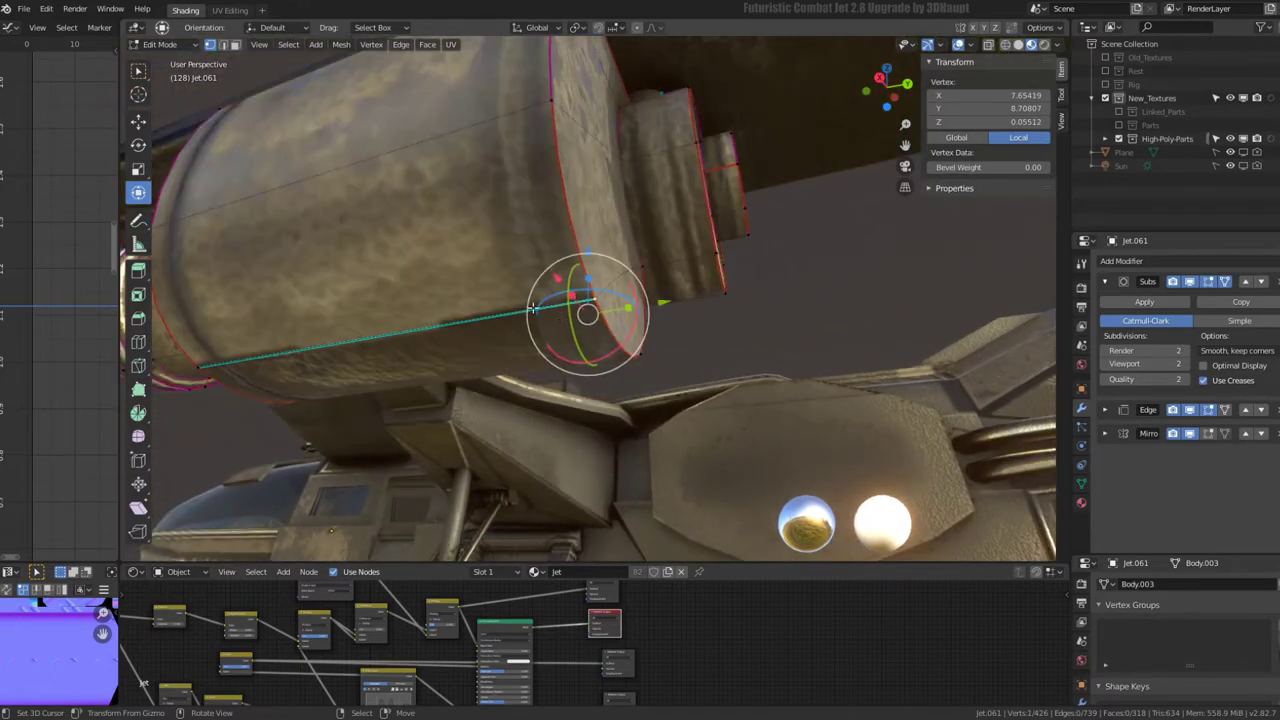
{"action": "mouse_move", "coordinate": [648, 234]}
{"action": "middle_mouse_down"}
{"action": "mouse_move", "coordinate": [645, 330]}
{"action": "mouse_move", "coordinate": [850, 184]}
{"action": "middle_mouse_up"}
- Extend the selection to the rim edge loop and mark it as seam and sharp
{"action": "key", "text": "ctrl+KP_Add"}
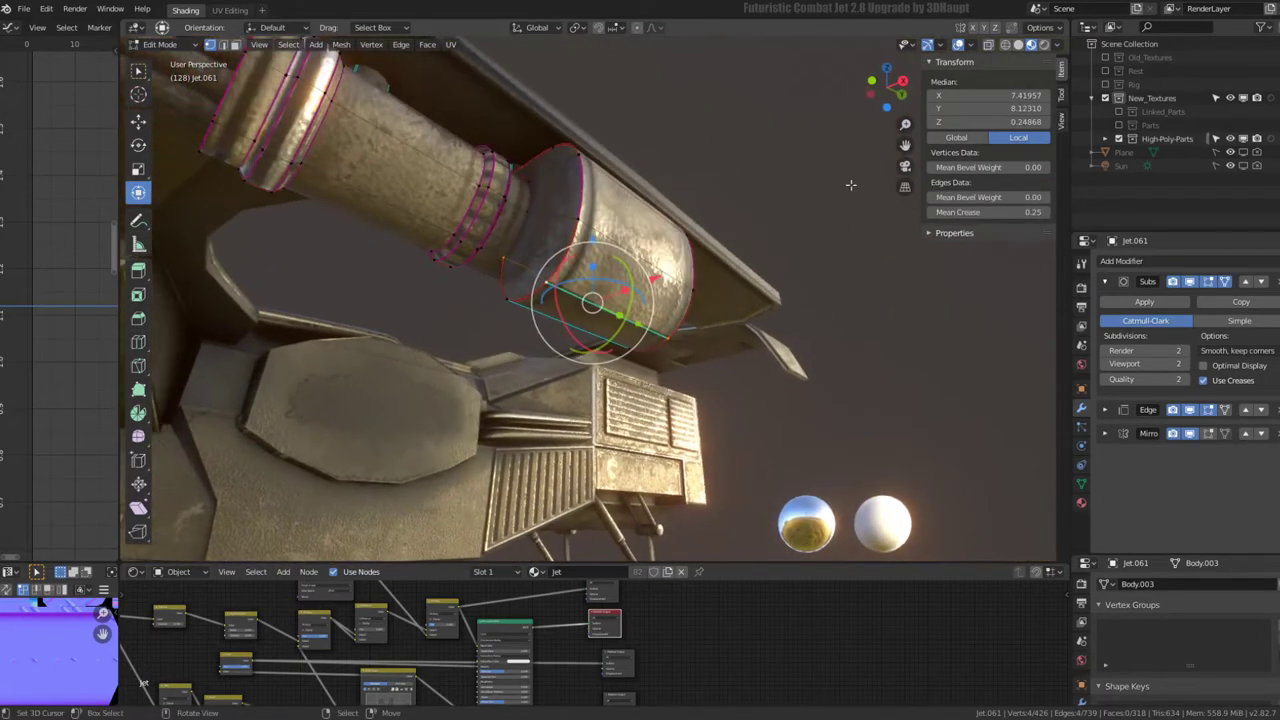
{"action": "key", "text": "ctrl+e"}
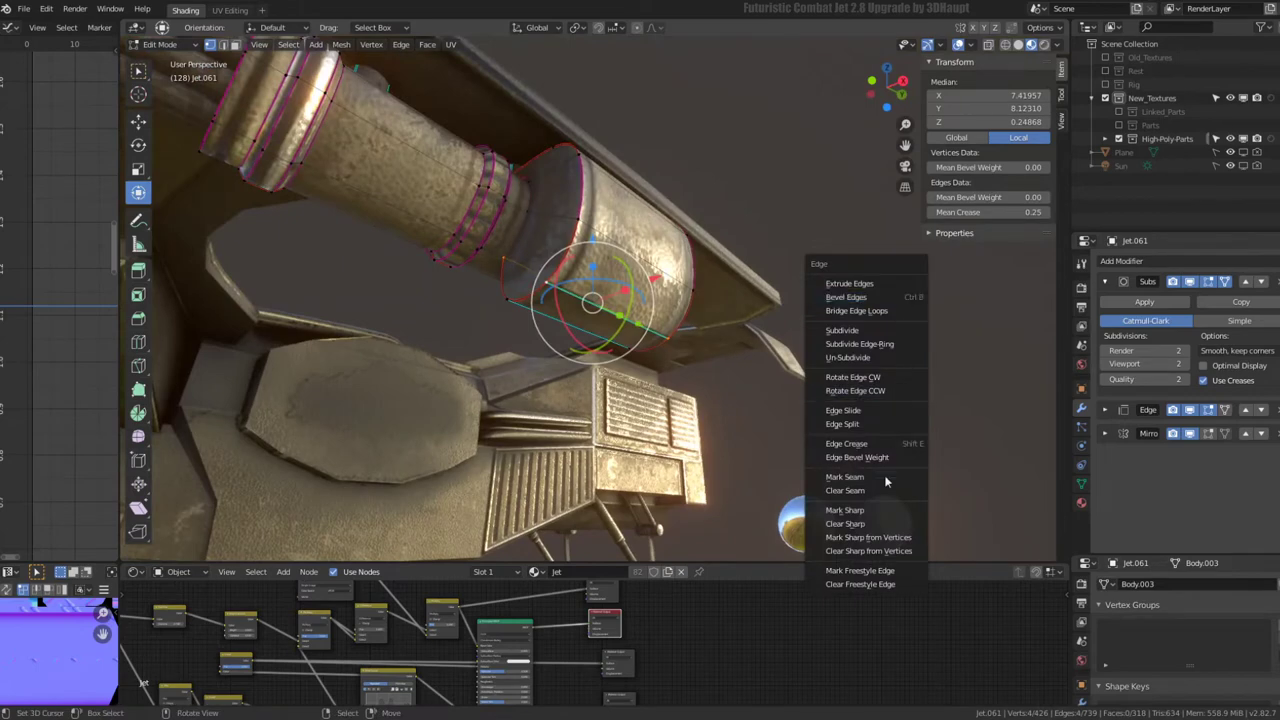
{"action": "left_click", "coordinate": [882, 477]}
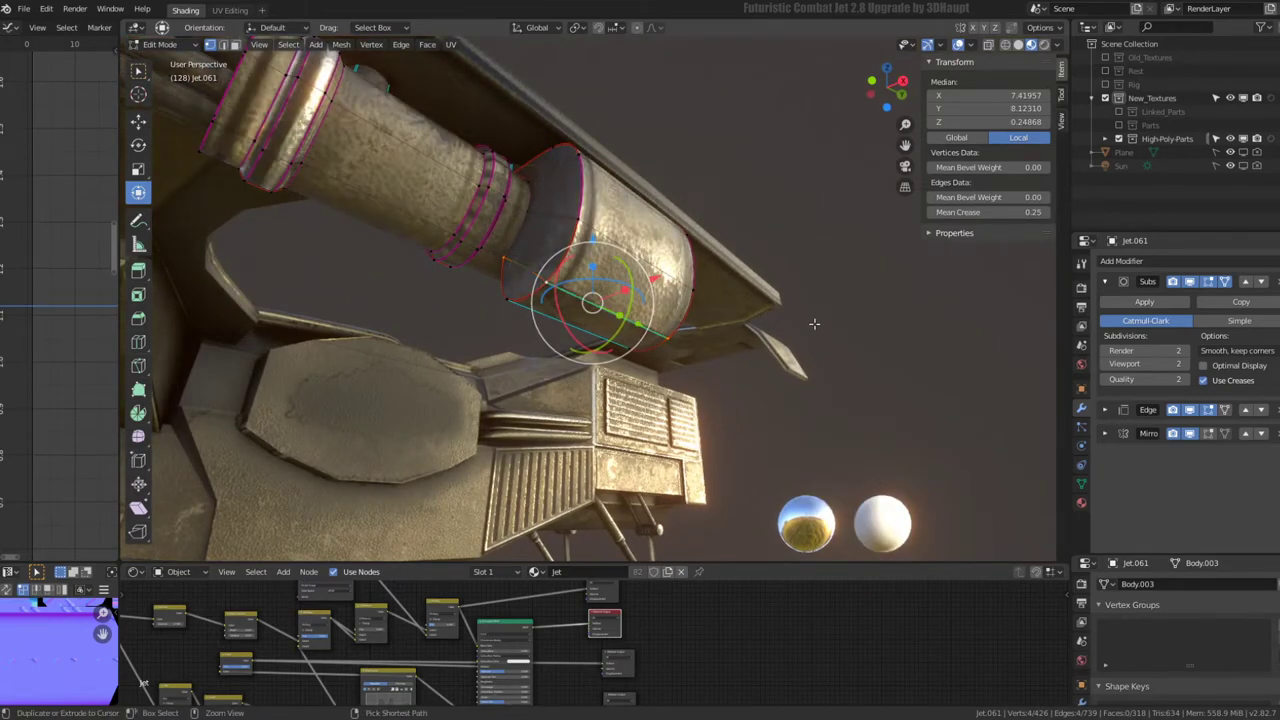
{"action": "key", "text": "ctrl+e"}
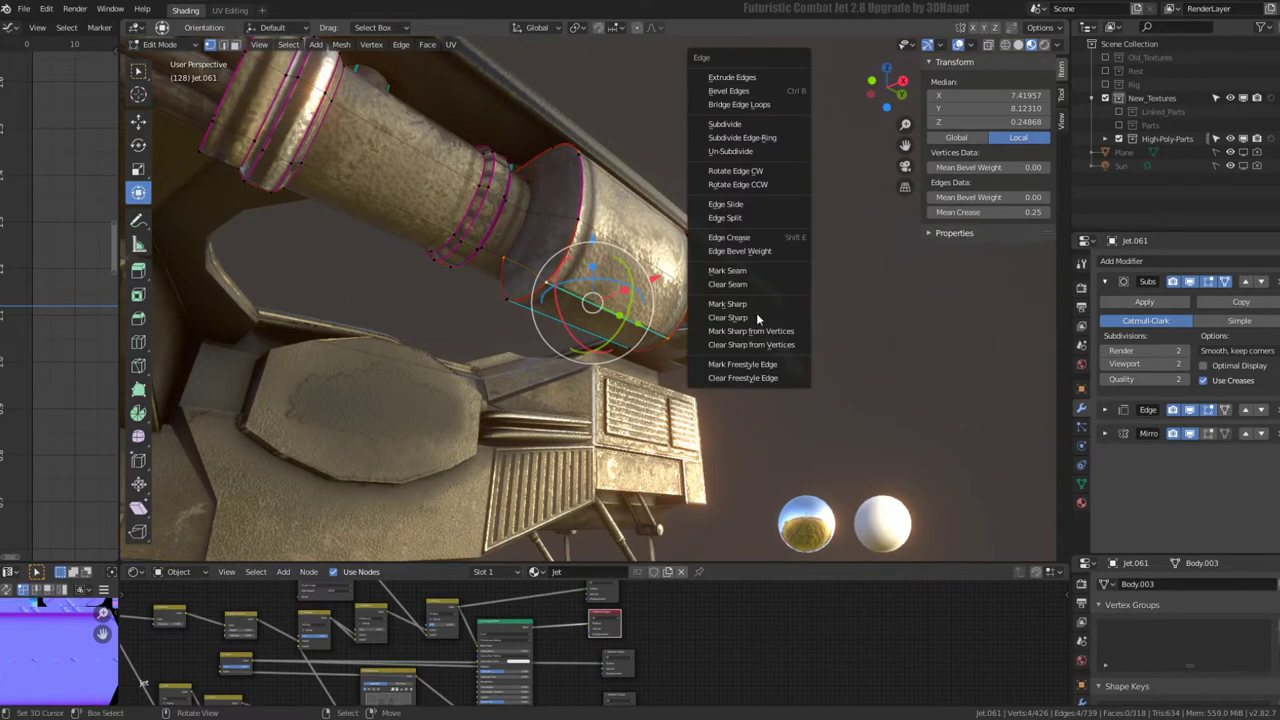
{"action": "left_click", "coordinate": [756, 313]}
- Crease the selected rim edges, setting their mean crease to 0.14
{"action": "middle_click_drag", "start_coordinate": [756, 313], "coordinate": [653, 236]}
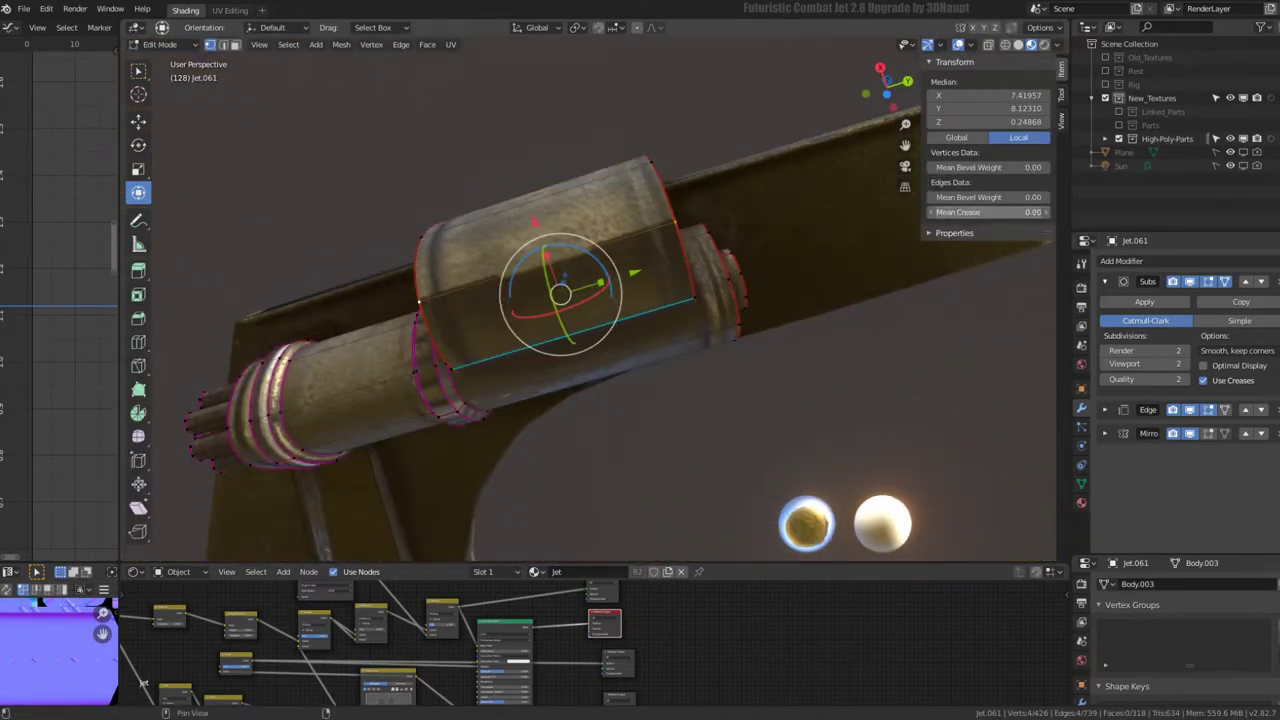
{"action": "mouse_move", "coordinate": [1012, 207]}
{"action": "middle_mouse_down"}
{"action": "mouse_move", "coordinate": [859, 343]}
{"action": "mouse_move", "coordinate": [739, 305]}
{"action": "middle_mouse_up"}
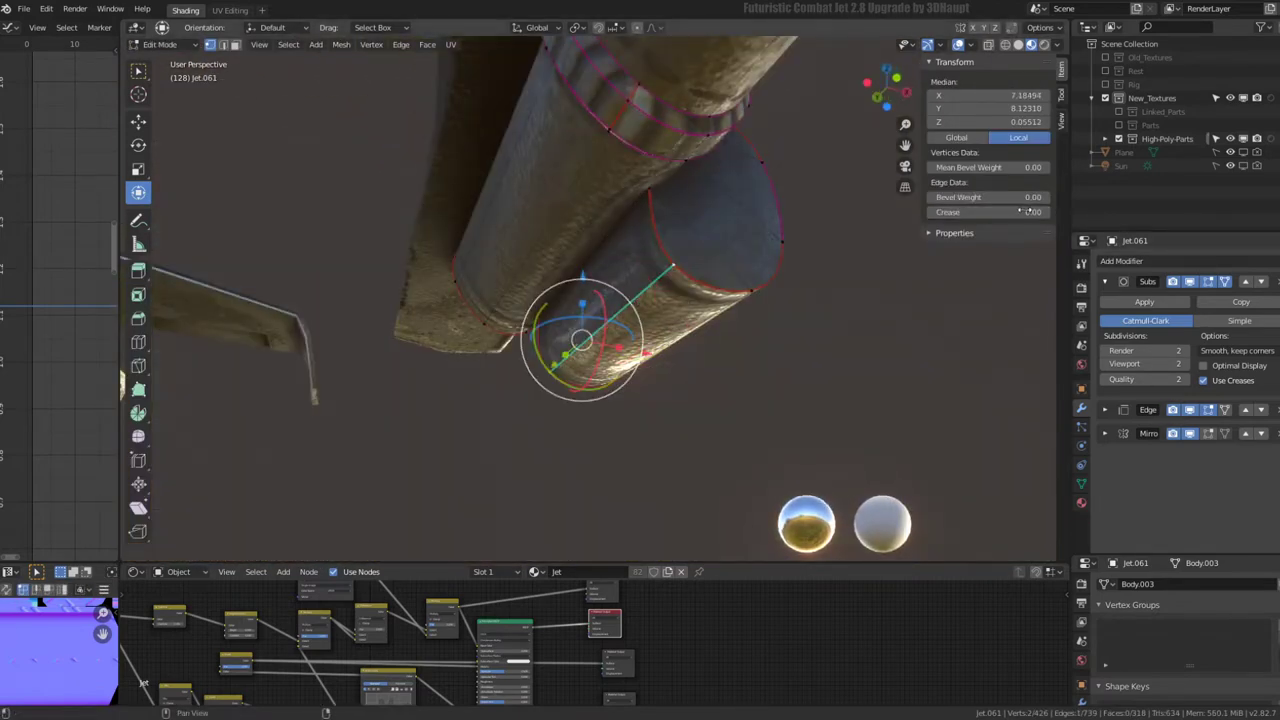
{"action": "key", "text": "ctrl+e"}
{"action": "left_click", "coordinate": [845, 276]}
- Preview the smoothed pod in Object Mode, then return and select the pod's edge ring
{"action": "key", "text": "Tab"}
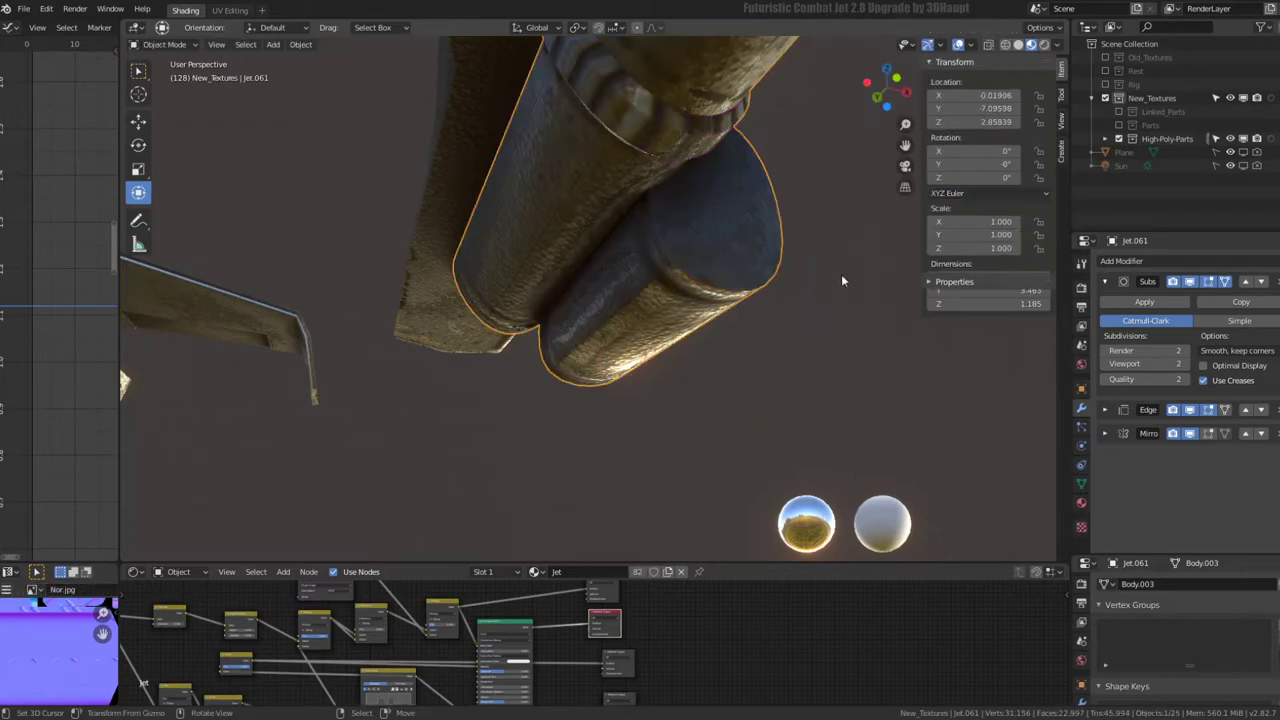
{"action": "mouse_move", "coordinate": [842, 277]}
{"action": "middle_mouse_down"}
{"action": "mouse_move", "coordinate": [814, 218]}
{"action": "mouse_move", "coordinate": [637, 311]}
{"action": "mouse_move", "coordinate": [654, 302]}
{"action": "mouse_move", "coordinate": [660, 390]}
{"action": "mouse_move", "coordinate": [434, 229]}
{"action": "mouse_move", "coordinate": [409, 237]}
{"action": "mouse_move", "coordinate": [493, 290]}
{"action": "middle_mouse_up"}
{"action": "key", "text": "Tab"}
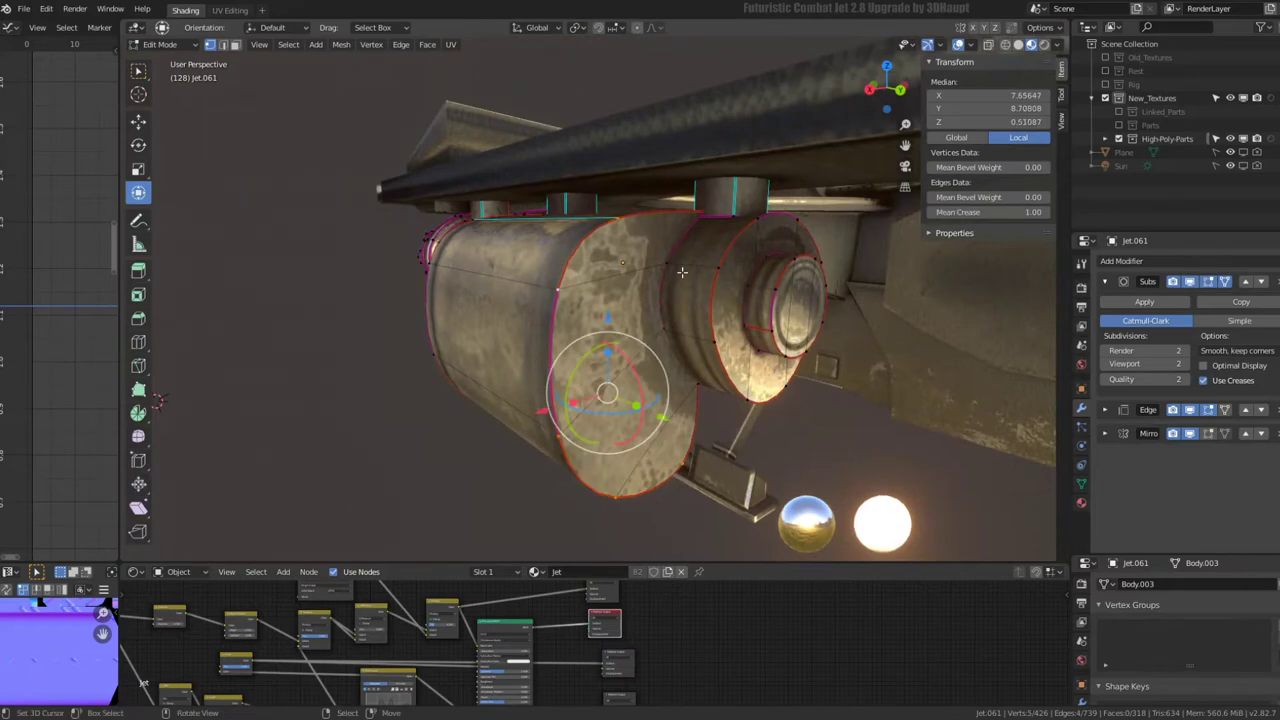
{"action": "middle_click_drag", "start_coordinate": [681, 271], "coordinate": [633, 186]}
{"action": "left_click", "coordinate": [633, 186], "text": "ctrl+alt"}
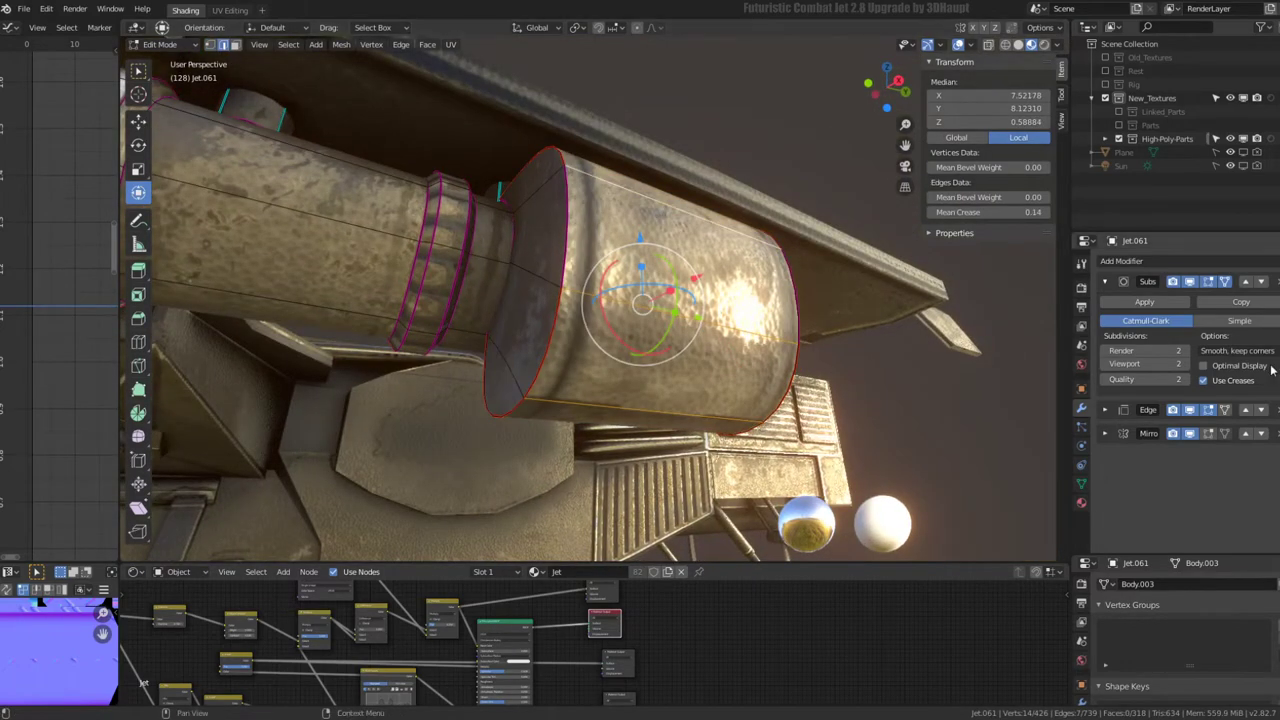
- Subdivide the selected edge ring and bevel another edge loop on the cylinder
{"action": "right_click", "coordinate": [852, 294]}
{"action": "left_click", "coordinate": [852, 294]}
{"action": "left_click", "coordinate": [749, 318], "text": "alt"}
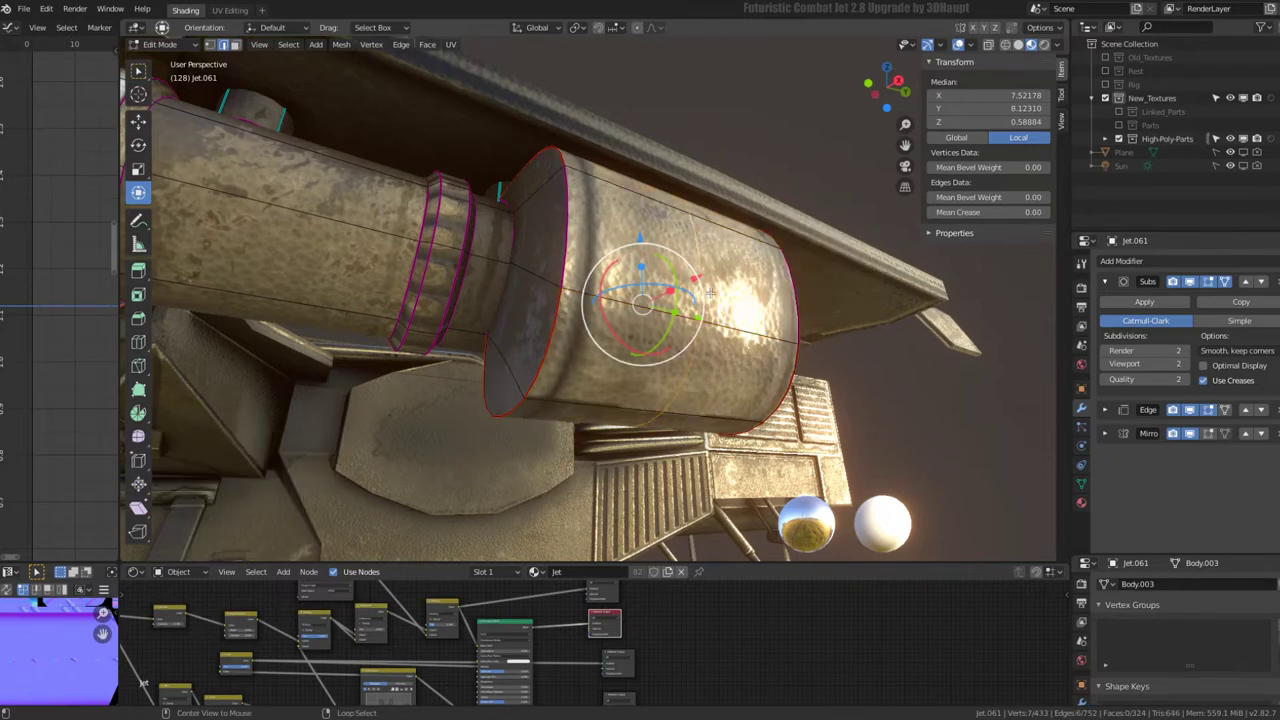
{"action": "key", "text": "ctrl+e"}
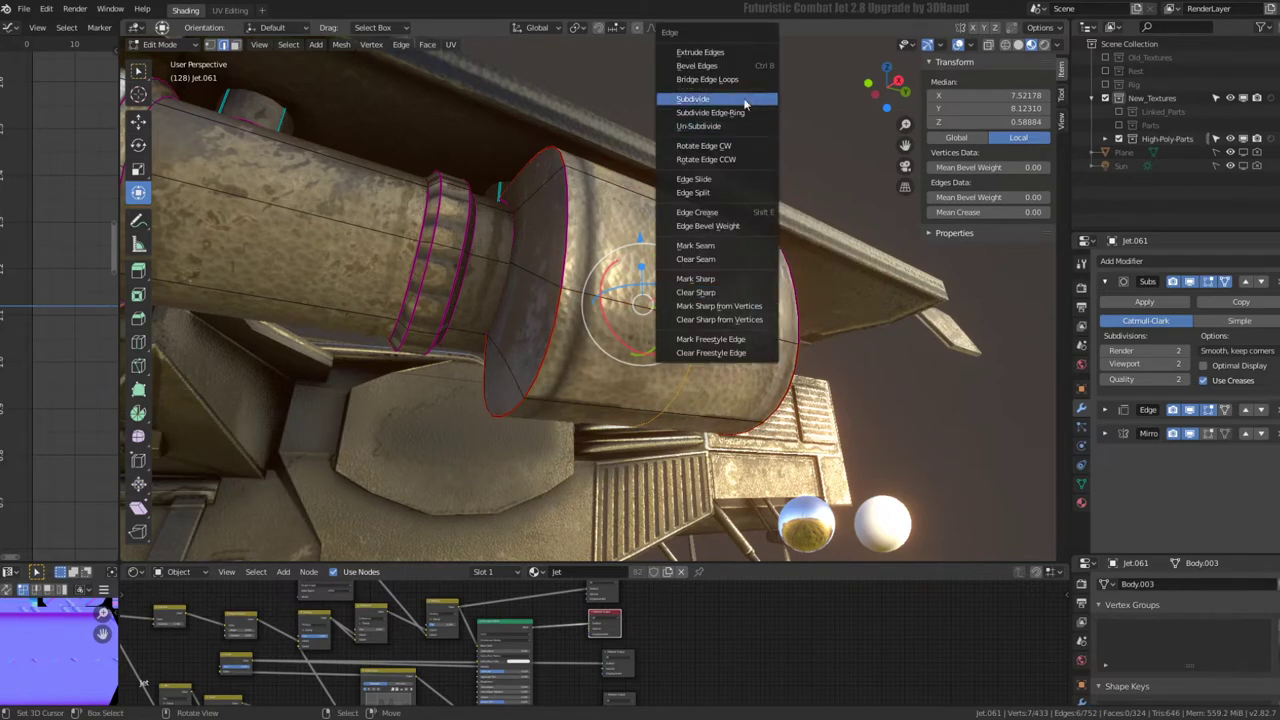
{"action": "left_click", "coordinate": [739, 67]}
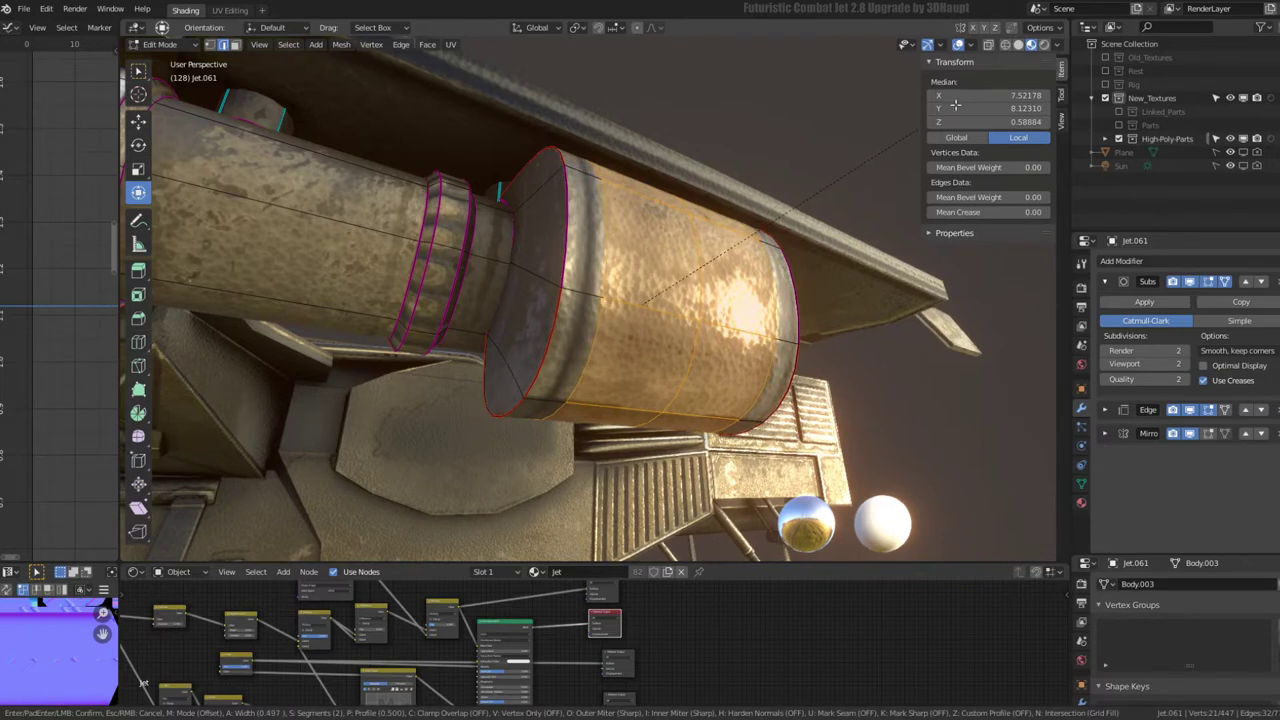
{"action": "left_click", "coordinate": [955, 104]}
- Subdivide two more edge rings around the large cylinder with Quick Favorites
{"action": "middle_click_drag", "start_coordinate": [590, 290], "coordinate": [570, 268]}
{"action": "left_click", "coordinate": [570, 268], "text": "ctrl+alt"}
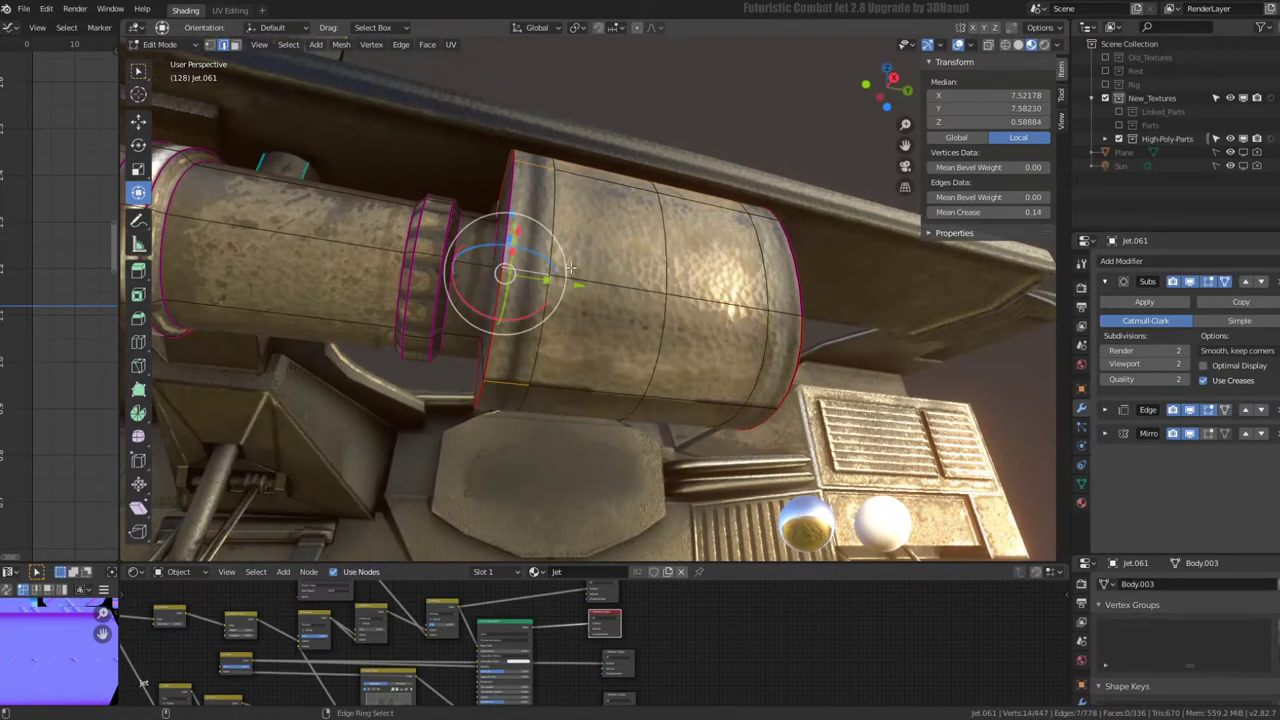
{"action": "key", "text": "q"}
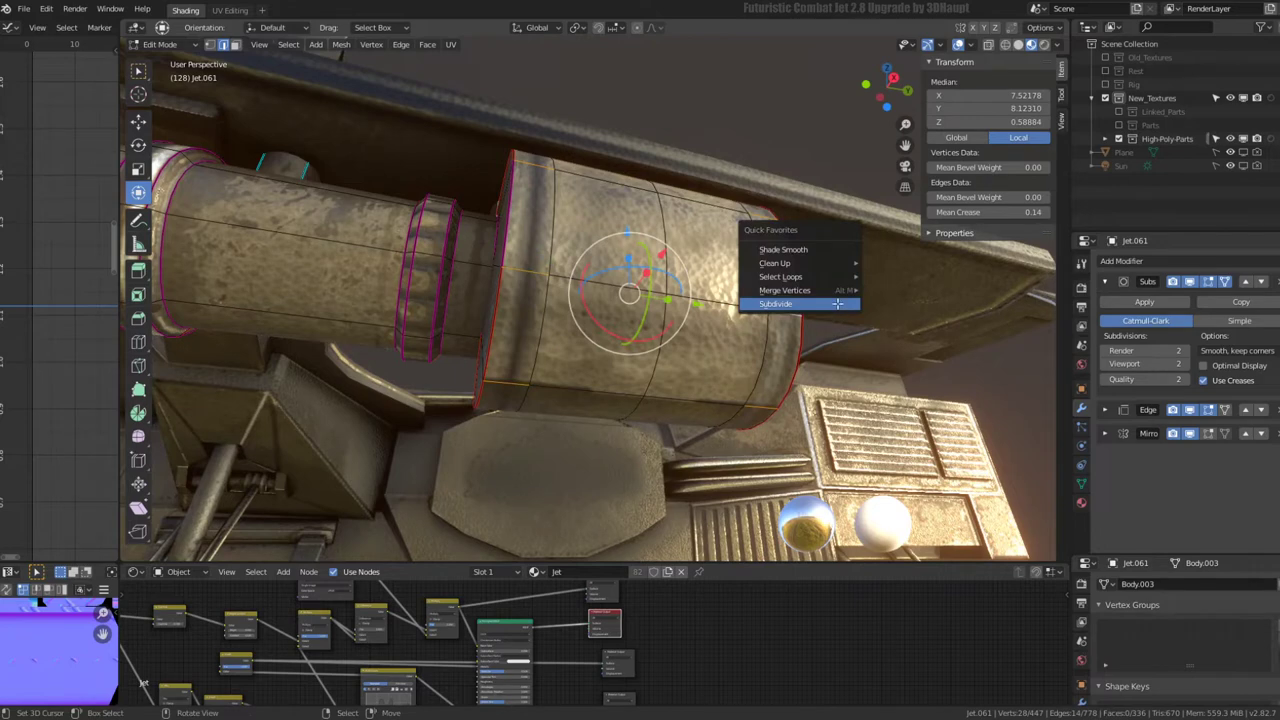
{"action": "left_click", "coordinate": [837, 304]}
{"action": "left_click", "coordinate": [528, 266], "text": "ctrl+alt"}
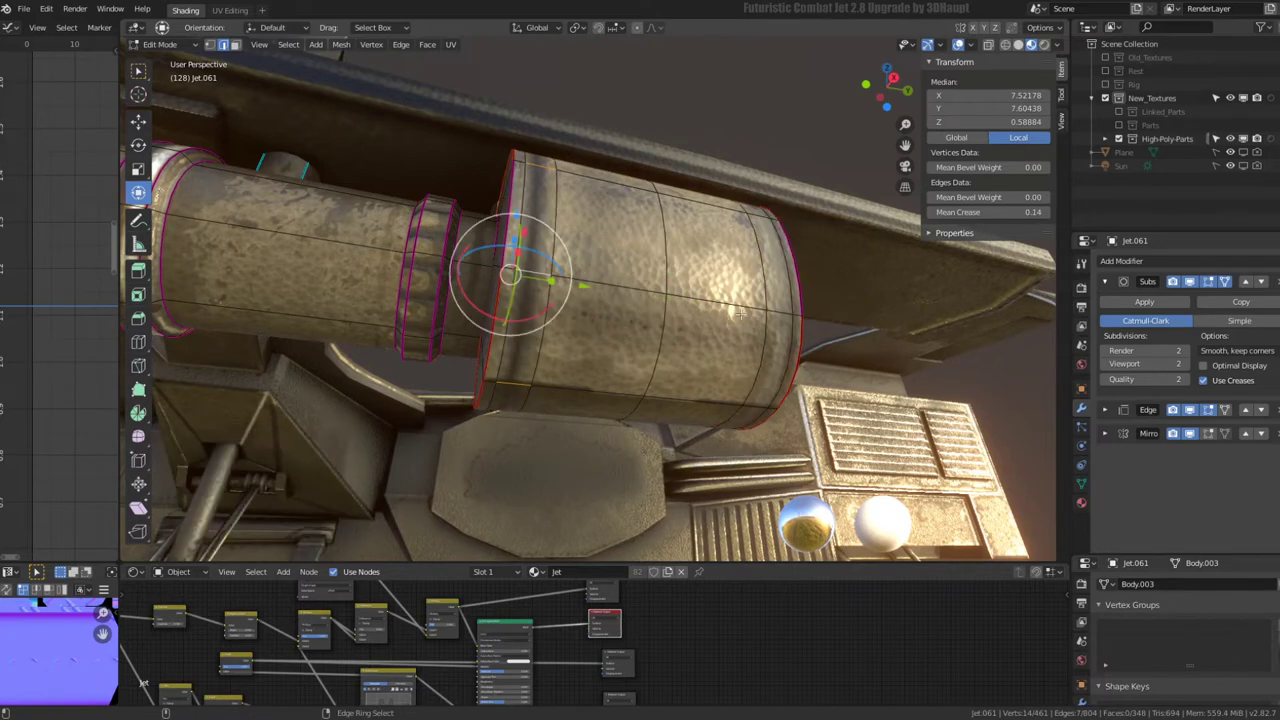
{"action": "key", "text": "q"}
{"action": "left_click", "coordinate": [787, 312]}
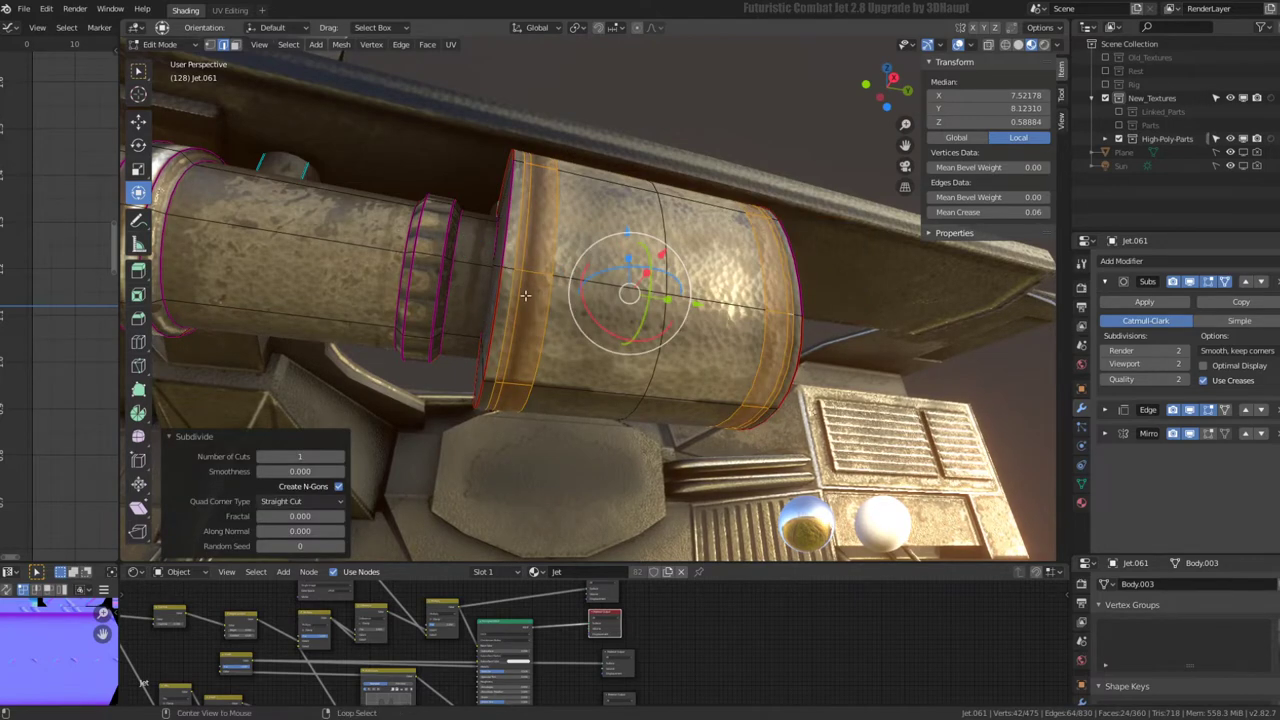
- Edge-slide the new loops toward the cylinder's front rim
{"action": "key", "text": "g"}
{"action": "key", "text": "g"}
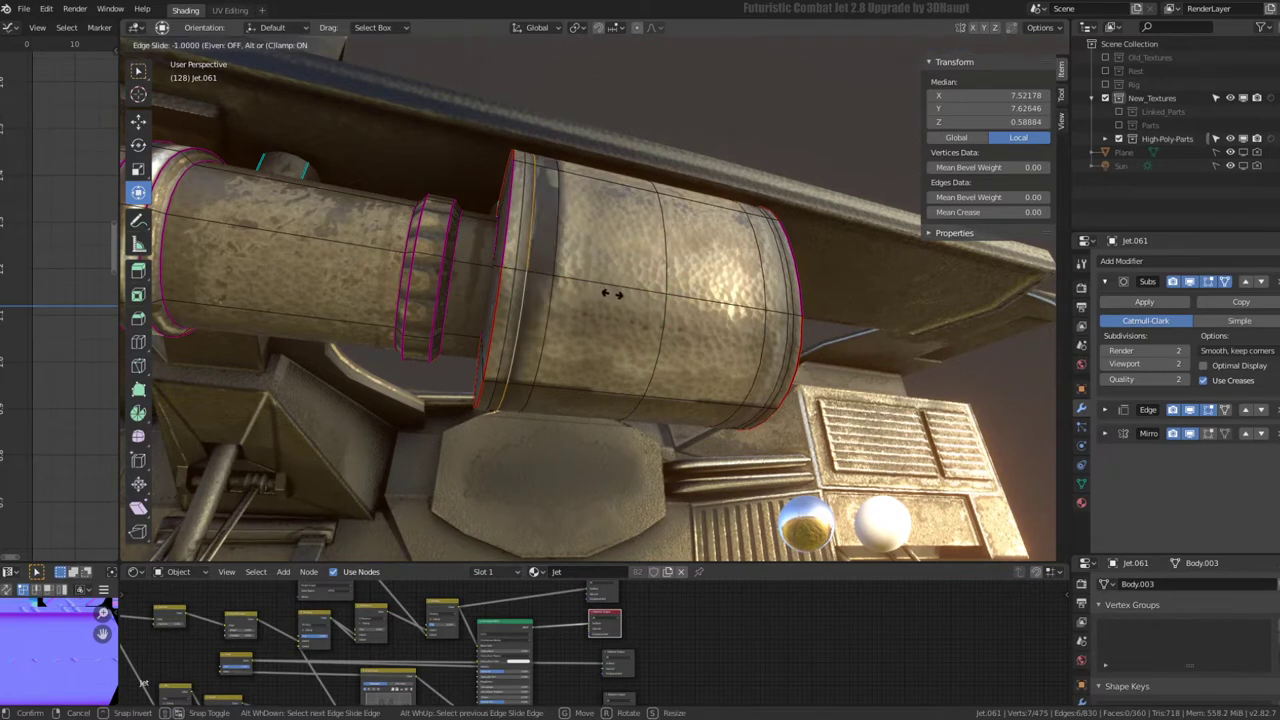
{"action": "left_click", "coordinate": [508, 280]}
{"action": "middle_click_drag", "start_coordinate": [508, 280], "coordinate": [500, 300]}
{"action": "key", "text": "g"}
{"action": "key", "text": "g"}
{"action": "left_click", "coordinate": [520, 321]}
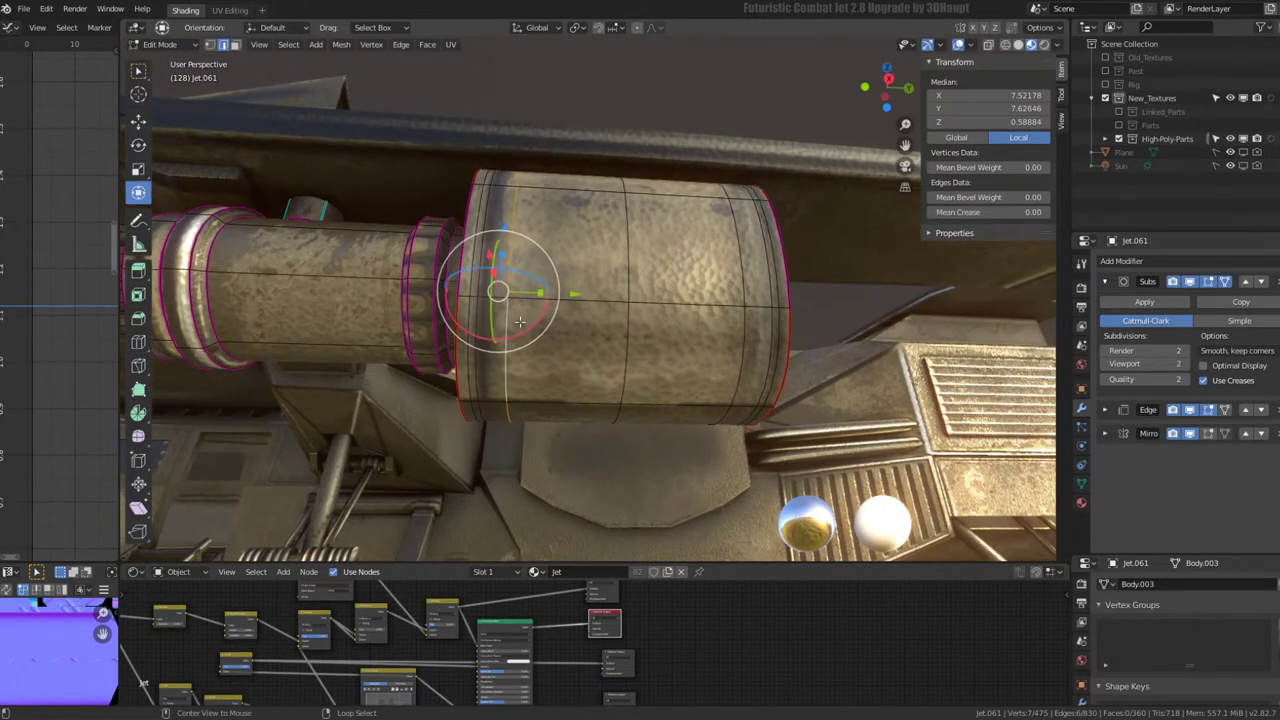
{"action": "key", "text": "g"}
{"action": "key", "text": "g"}
{"action": "left_click", "coordinate": [571, 317]}
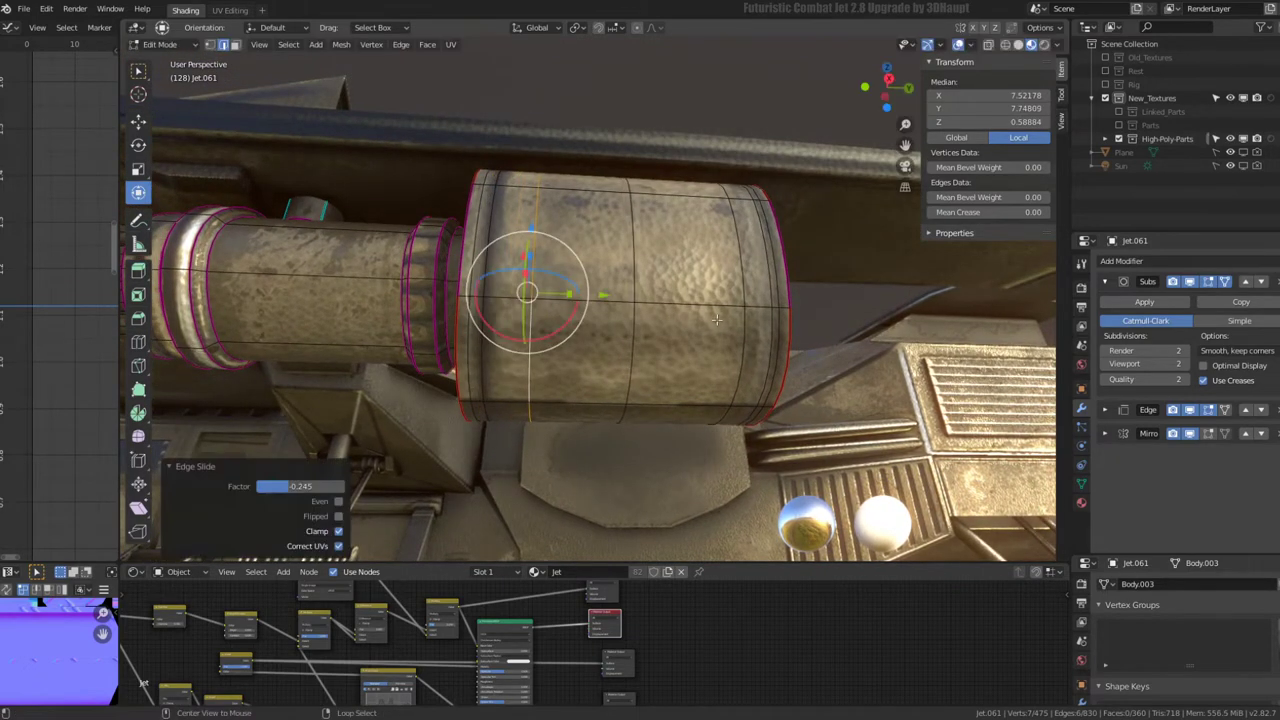
- Slide the loop near the rear rim to factor -0.300 and select the near-rim ring
{"action": "left_click", "coordinate": [718, 320], "text": "alt"}
{"action": "key", "text": "g"}
{"action": "key", "text": "g"}
{"action": "left_click", "coordinate": [727, 326]}
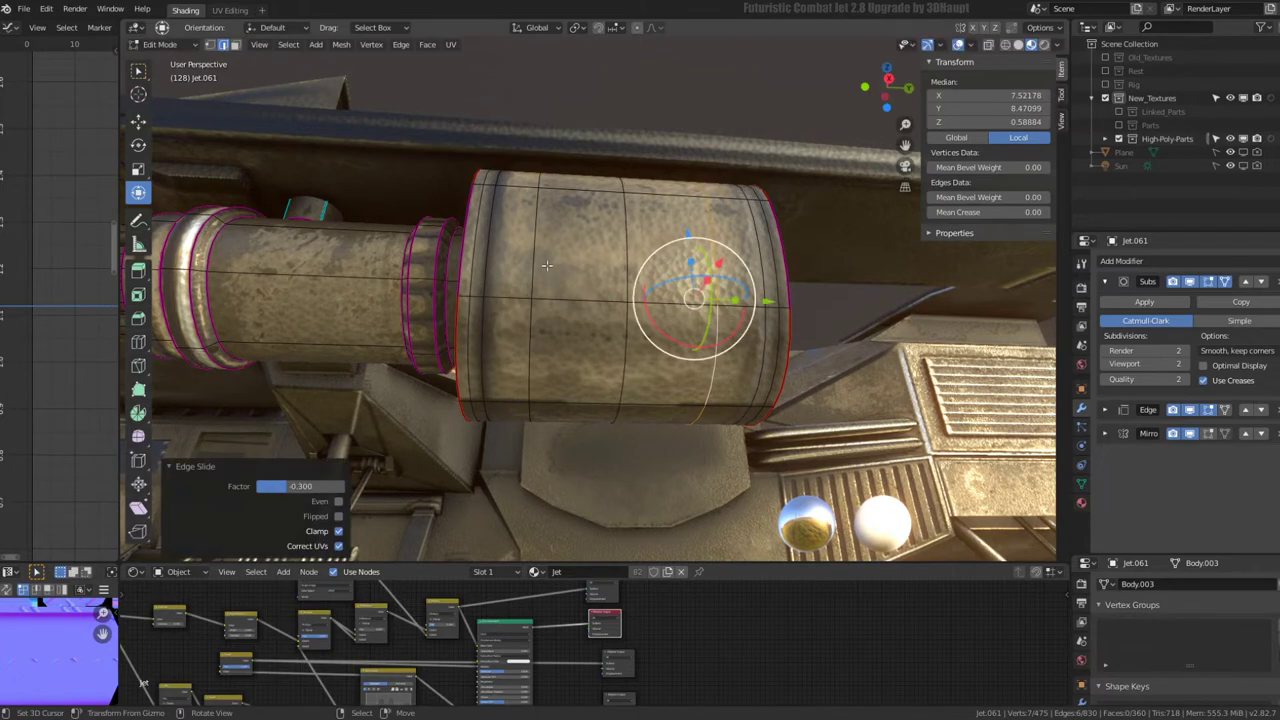
{"action": "mouse_move", "coordinate": [727, 326]}
{"action": "middle_mouse_down"}
{"action": "mouse_move", "coordinate": [585, 258]}
{"action": "mouse_move", "coordinate": [565, 280]}
{"action": "middle_mouse_up"}
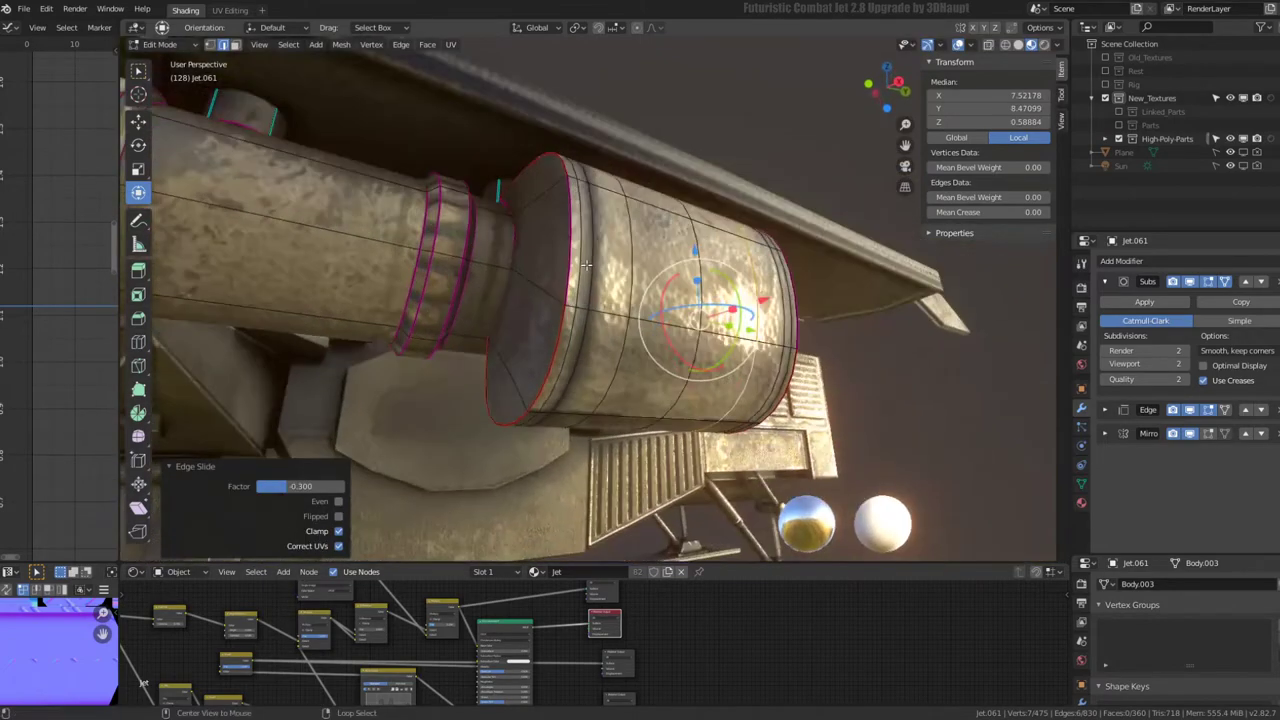
{"action": "left_click", "coordinate": [565, 285], "text": "alt"}
- Shrink the cylinder's near rim ring inward with Alt+S and preview the tapered pod
{"action": "scroll", "coordinate": [565, 285], "scroll_direction": "up", "scroll_amount": 3}
{"action": "key", "text": "alt+s"}
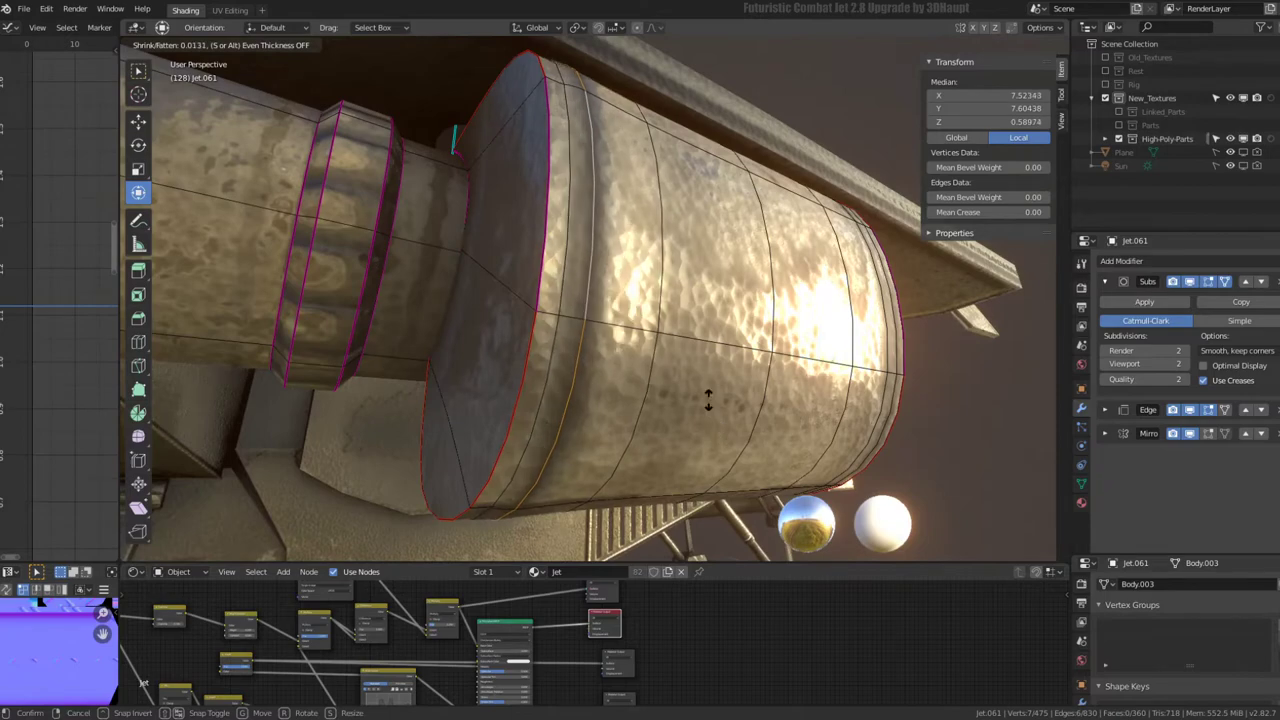
{"action": "left_click", "coordinate": [702, 480]}
{"action": "scroll", "coordinate": [702, 480], "scroll_direction": "down", "scroll_amount": 3}
{"action": "key", "text": "Tab"}
{"action": "mouse_move", "coordinate": [640, 300]}
{"action": "middle_mouse_down"}
{"action": "mouse_move", "coordinate": [658, 397]}
{"action": "mouse_move", "coordinate": [702, 388]}
{"action": "middle_mouse_up"}
{"action": "key", "text": "Tab"}
- Scale the front rim loop to 0.944 and select the adjoining edge loop
{"action": "middle_click_drag", "start_coordinate": [600, 330], "coordinate": [570, 283]}
{"action": "left_click", "coordinate": [570, 283], "text": "alt"}
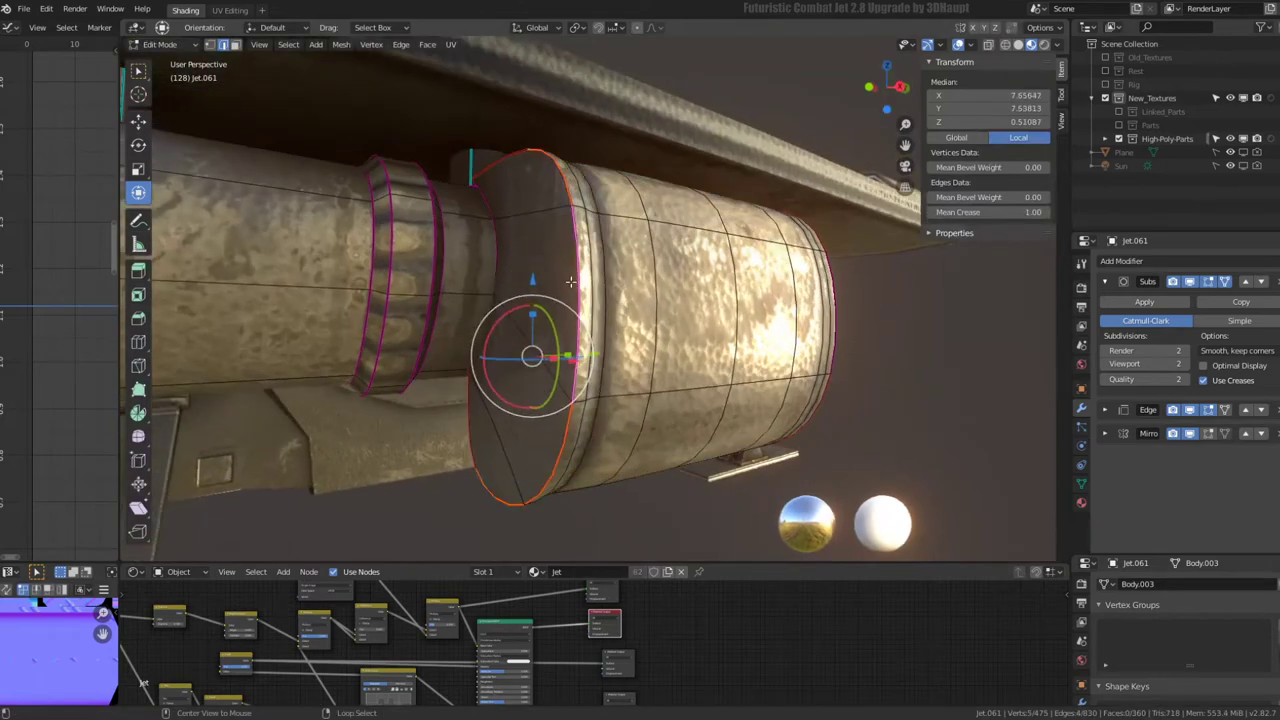
{"action": "key", "text": "s"}
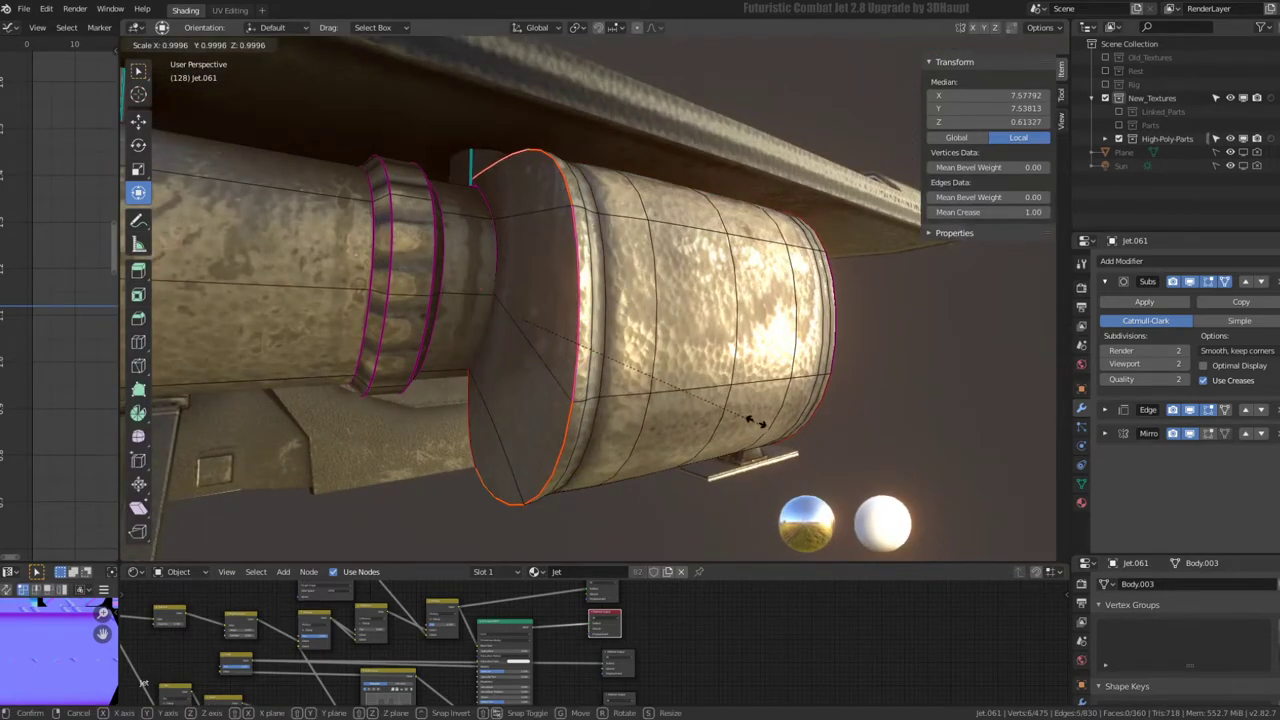
{"action": "left_click", "coordinate": [628, 362]}
{"action": "scroll", "coordinate": [628, 362], "scroll_direction": "up", "scroll_amount": 2}
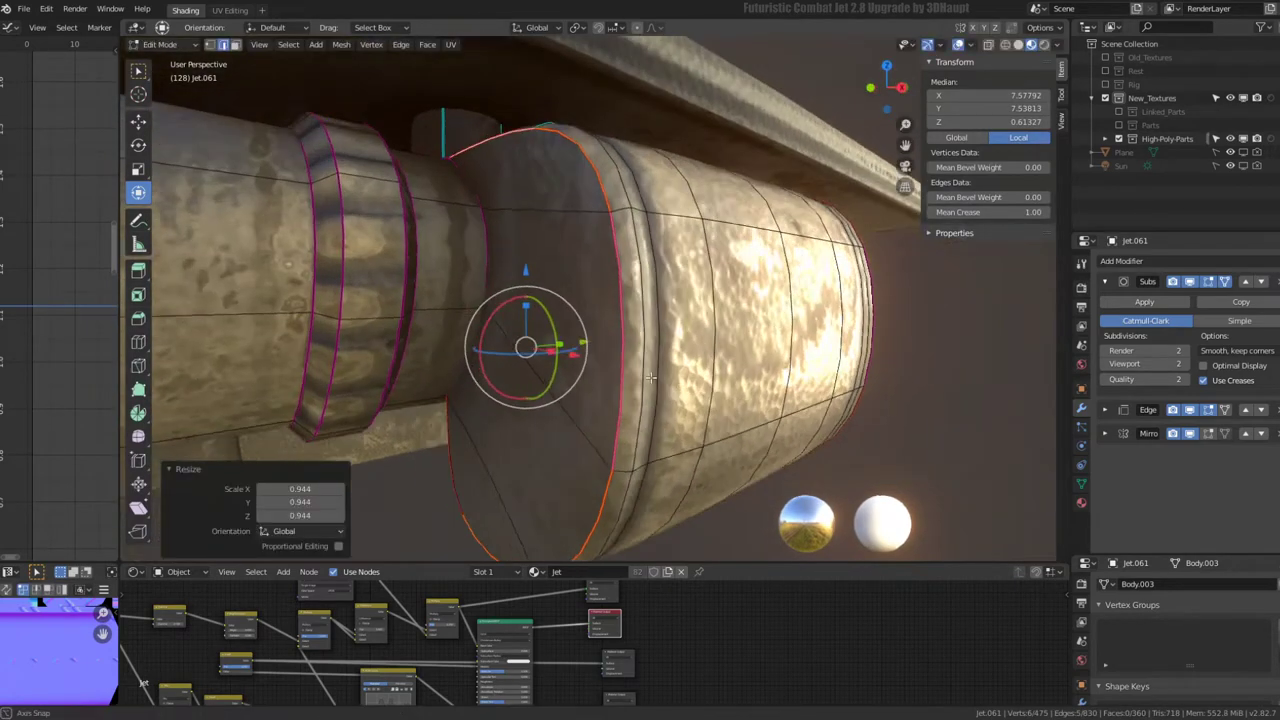
{"action": "middle_click_drag", "start_coordinate": [600, 320], "coordinate": [520, 220]}
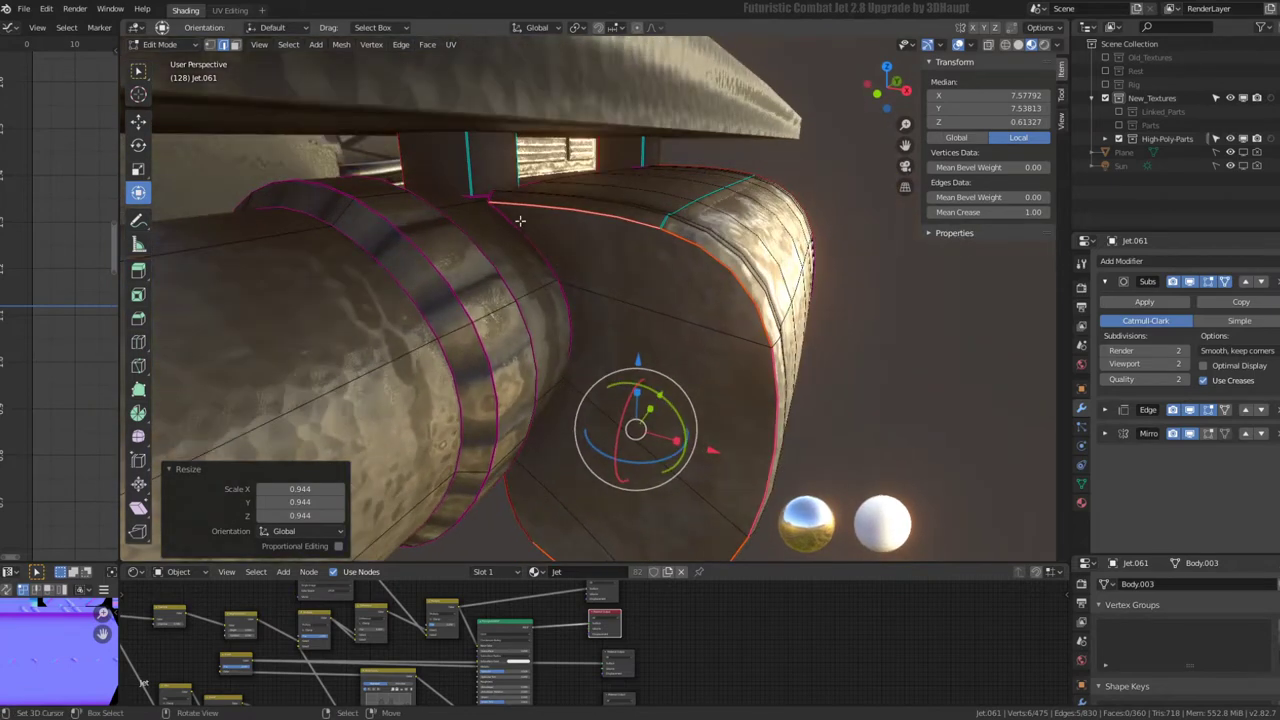
{"action": "left_click", "coordinate": [492, 197], "text": "alt"}
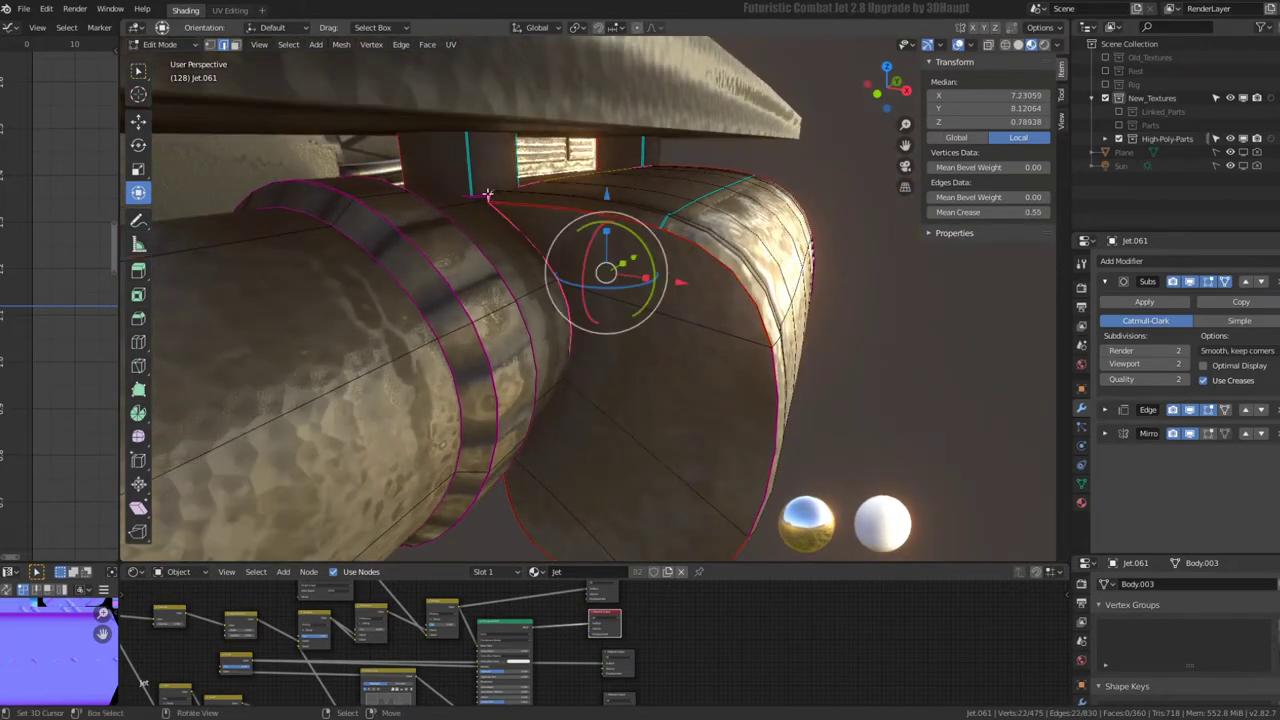
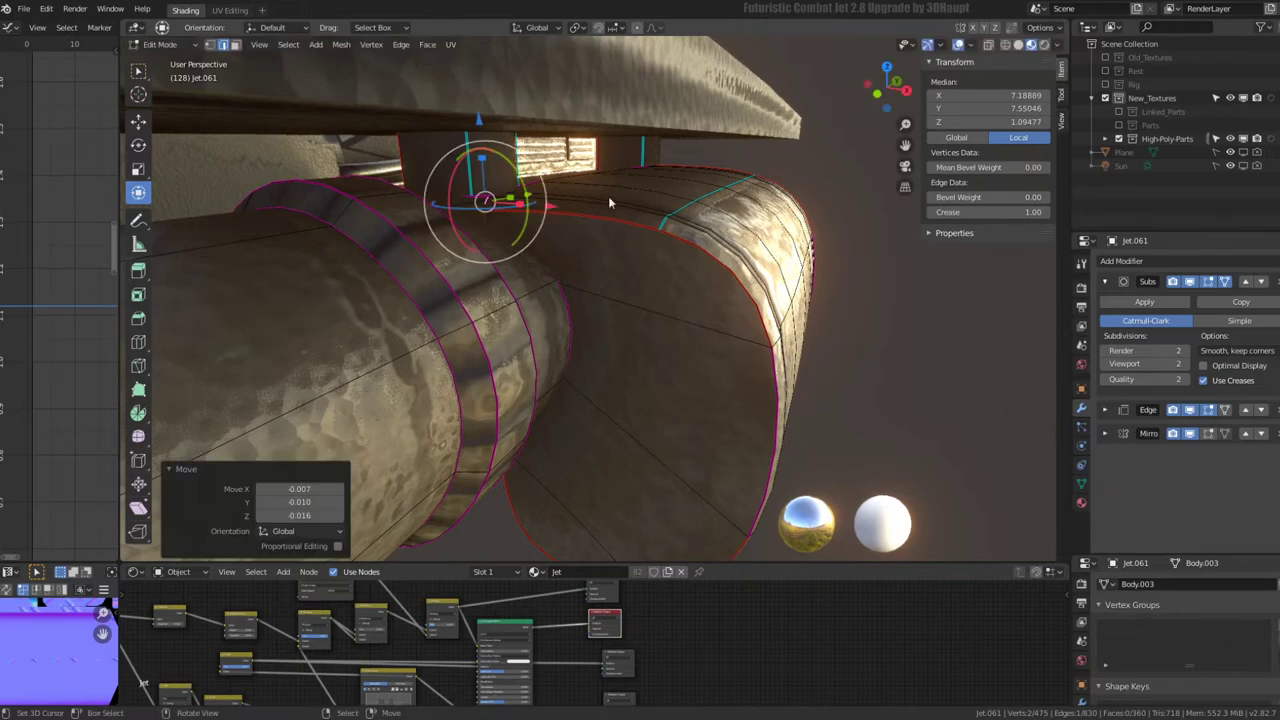
- Confirm the edge-loop move and shrink the selected loops on the gun pod cylinder
{"action": "key", "text": "Tab"}
{"action": "mouse_move", "coordinate": [608, 196]}
{"action": "middle_mouse_down"}
{"action": "mouse_move", "coordinate": [606, 218]}
{"action": "mouse_move", "coordinate": [486, 209]}
{"action": "mouse_move", "coordinate": [566, 186]}
{"action": "mouse_move", "coordinate": [610, 335]}
{"action": "mouse_move", "coordinate": [763, 373]}
{"action": "middle_mouse_up"}
{"action": "key", "text": "Tab"}
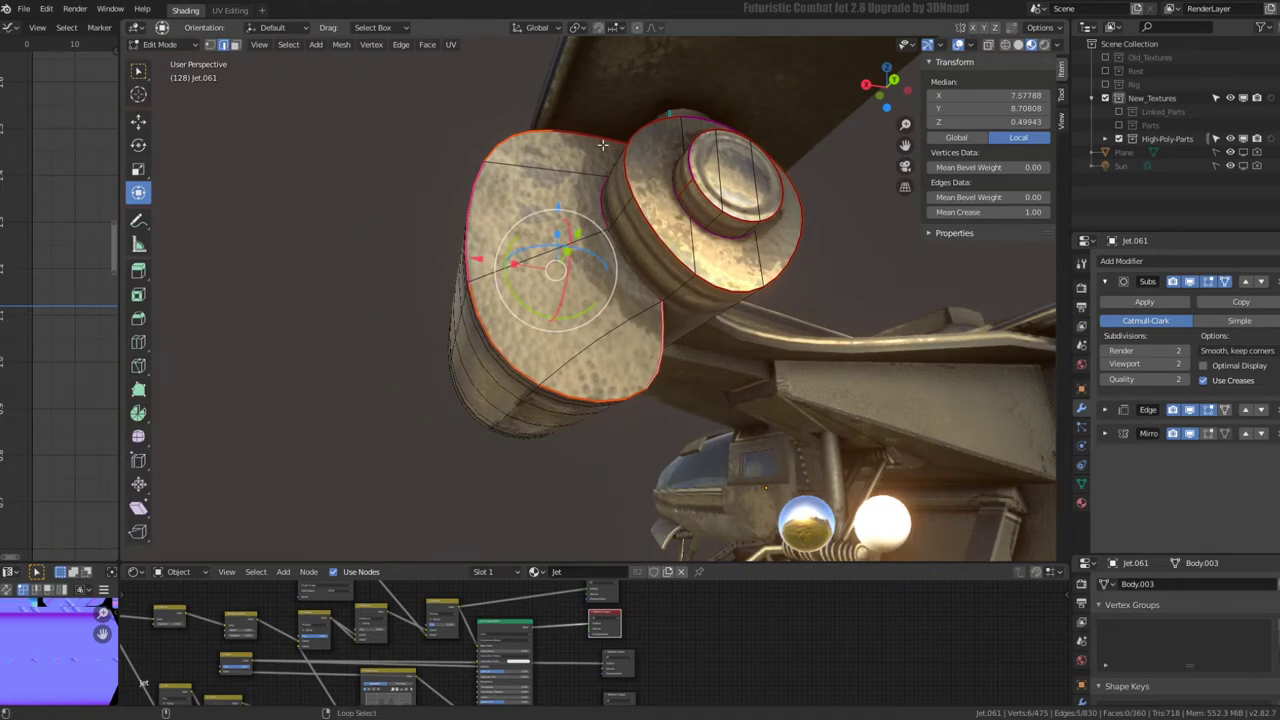
{"action": "left_click", "coordinate": [760, 415]}
{"action": "key", "text": "g"}
{"action": "key", "text": "x"}
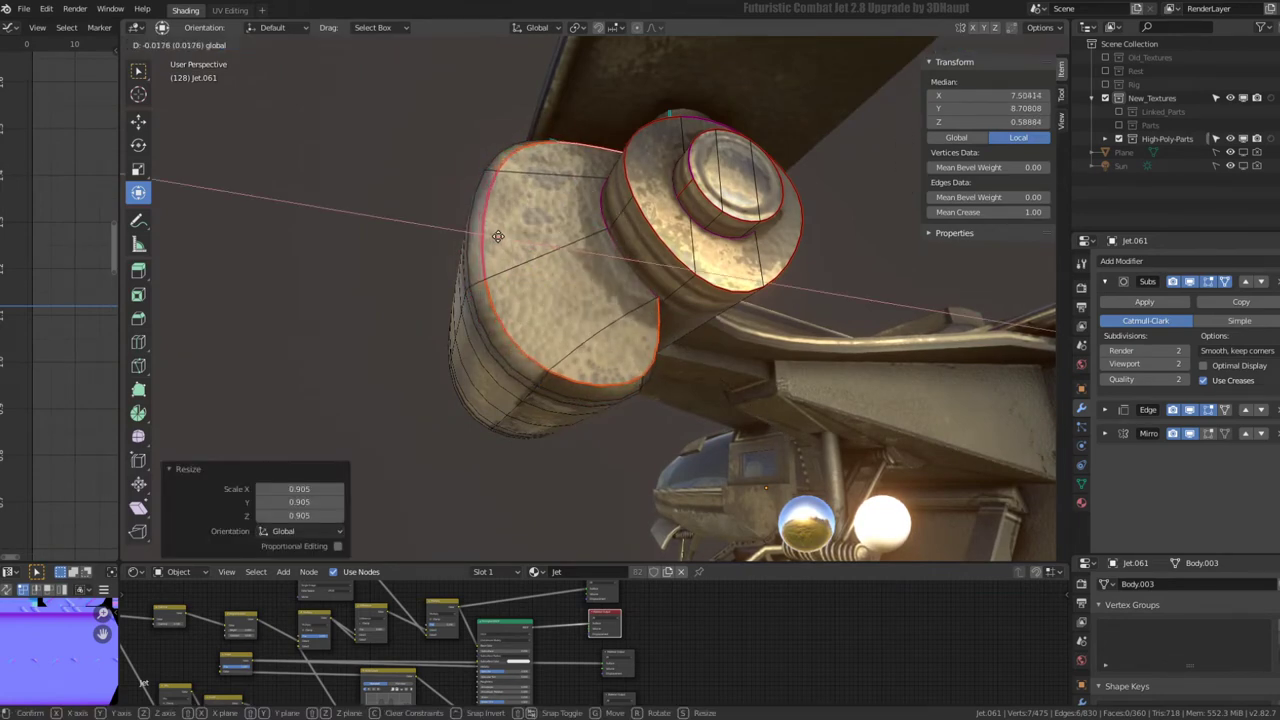
{"action": "key", "text": "Escape"}
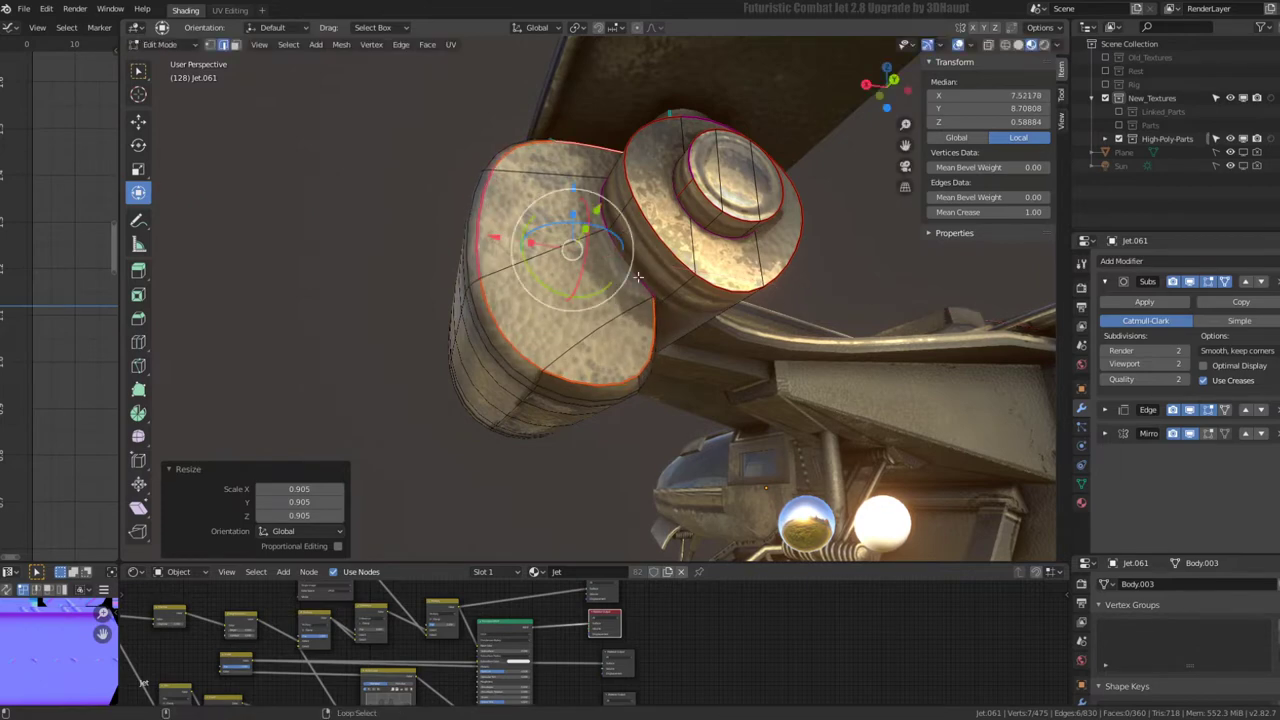
- Add more rear cylinder loops to the selection and scale them to 0.905
{"action": "left_click", "coordinate": [474, 227], "text": "alt+shift"}
{"action": "key", "text": "s"}
{"action": "key", "text": "Return"}
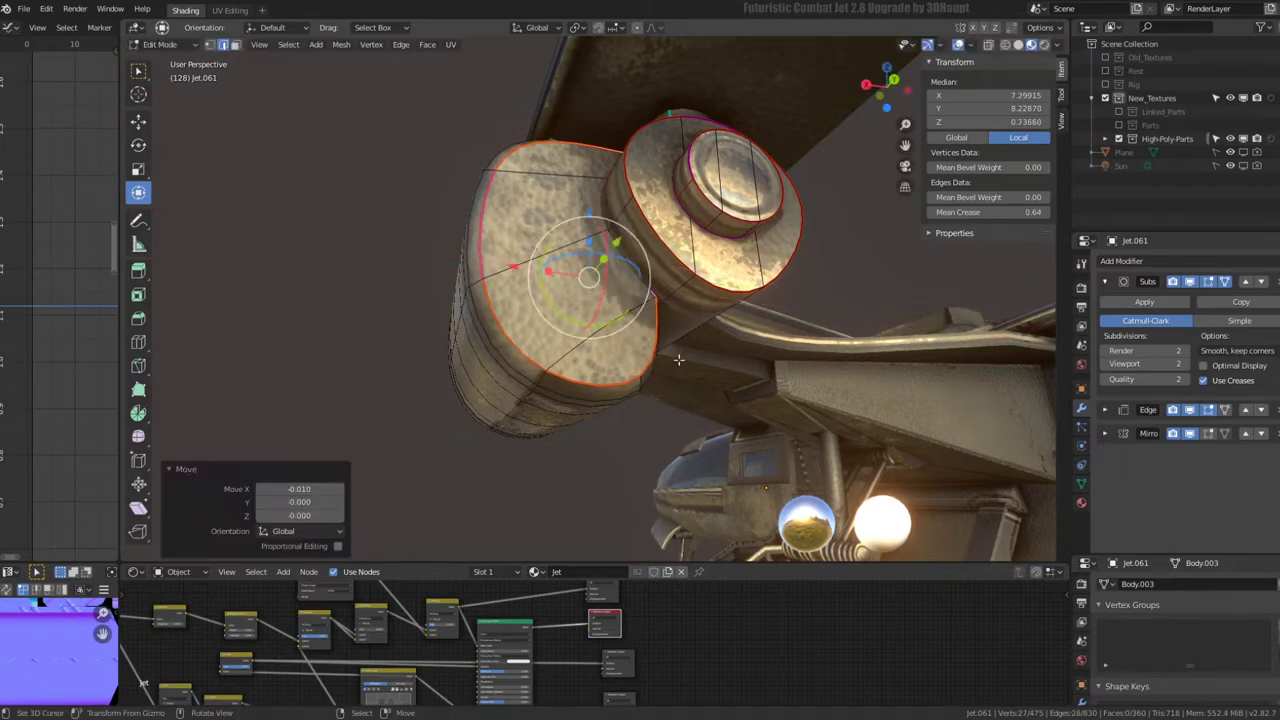
{"action": "key", "text": "Tab"}
{"action": "mouse_move", "coordinate": [643, 340]}
{"action": "middle_mouse_down"}
{"action": "mouse_move", "coordinate": [703, 374]}
{"action": "mouse_move", "coordinate": [725, 316]}
{"action": "mouse_move", "coordinate": [717, 338]}
{"action": "middle_mouse_up"}
{"action": "key", "text": "Tab"}
- Select the two rear edge loops and subdivide the rear band twice
{"action": "middle_click_drag", "start_coordinate": [660, 284], "coordinate": [720, 290]}
{"action": "left_click", "coordinate": [730, 290], "text": "alt"}
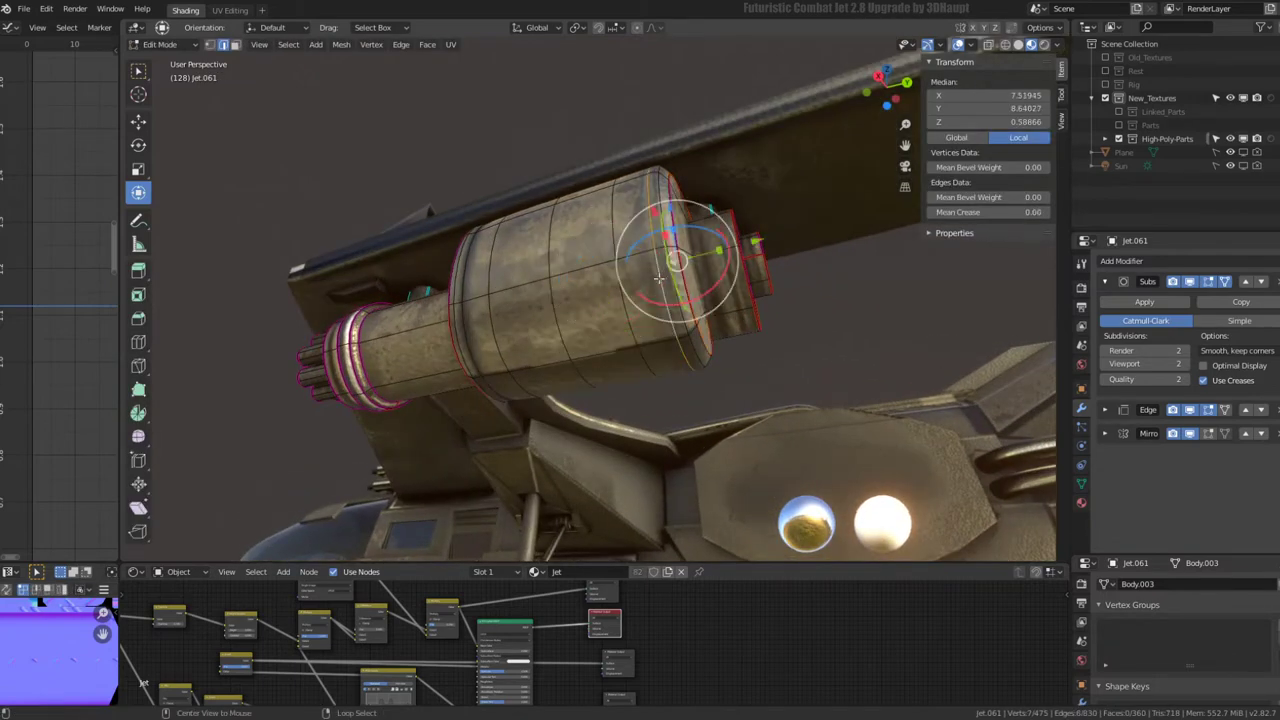
{"action": "left_click", "coordinate": [760, 285], "text": "alt+shift"}
{"action": "key", "text": "q"}
{"action": "left_click", "coordinate": [768, 260]}
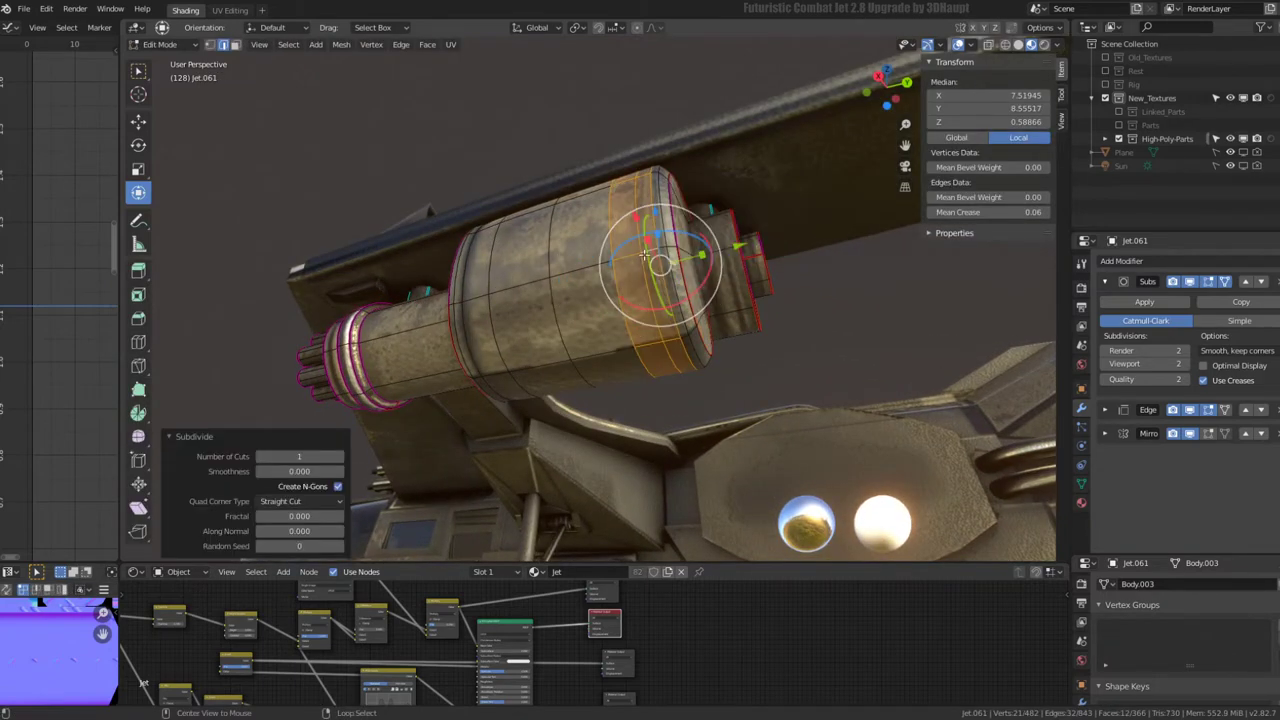
{"action": "middle_click_drag", "start_coordinate": [650, 258], "coordinate": [790, 290]}
{"action": "key", "text": "q"}
{"action": "left_click", "coordinate": [790, 290]}
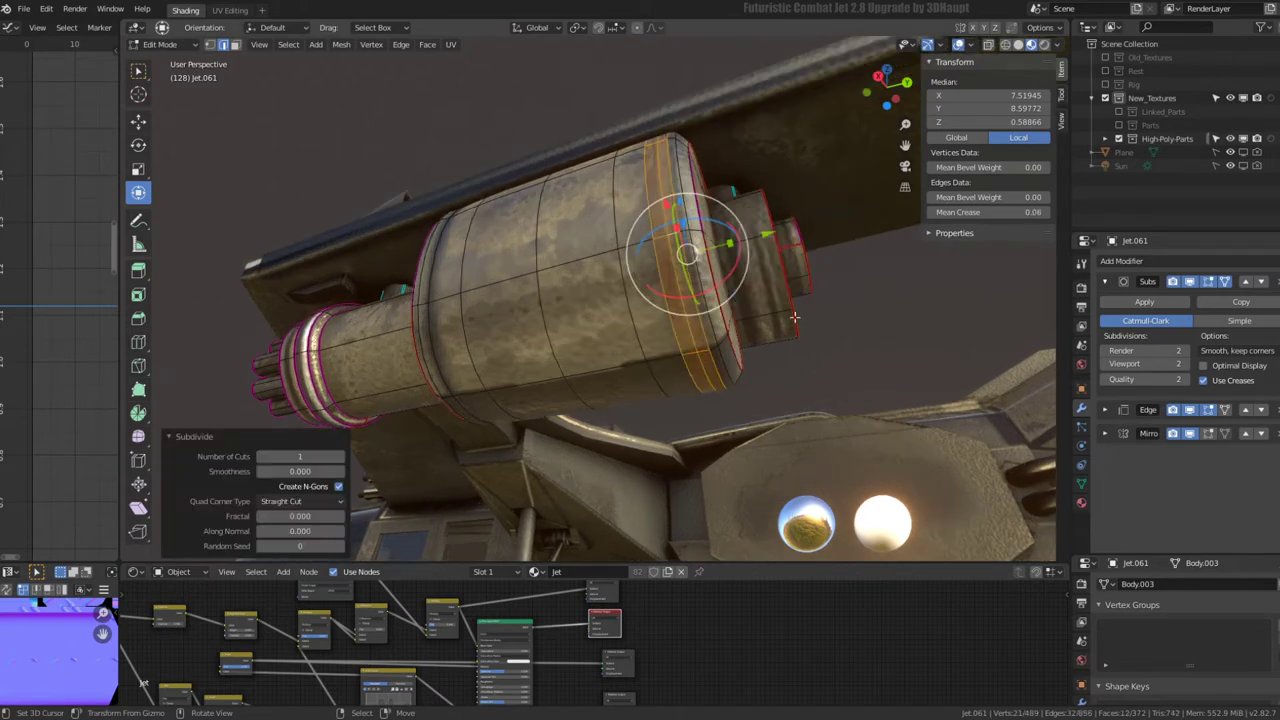
- Shrink/Fatten the new rear loop inward to round off the cylinder's rim
{"action": "left_click", "coordinate": [680, 297], "text": "alt"}
{"action": "key", "text": "alt+s"}
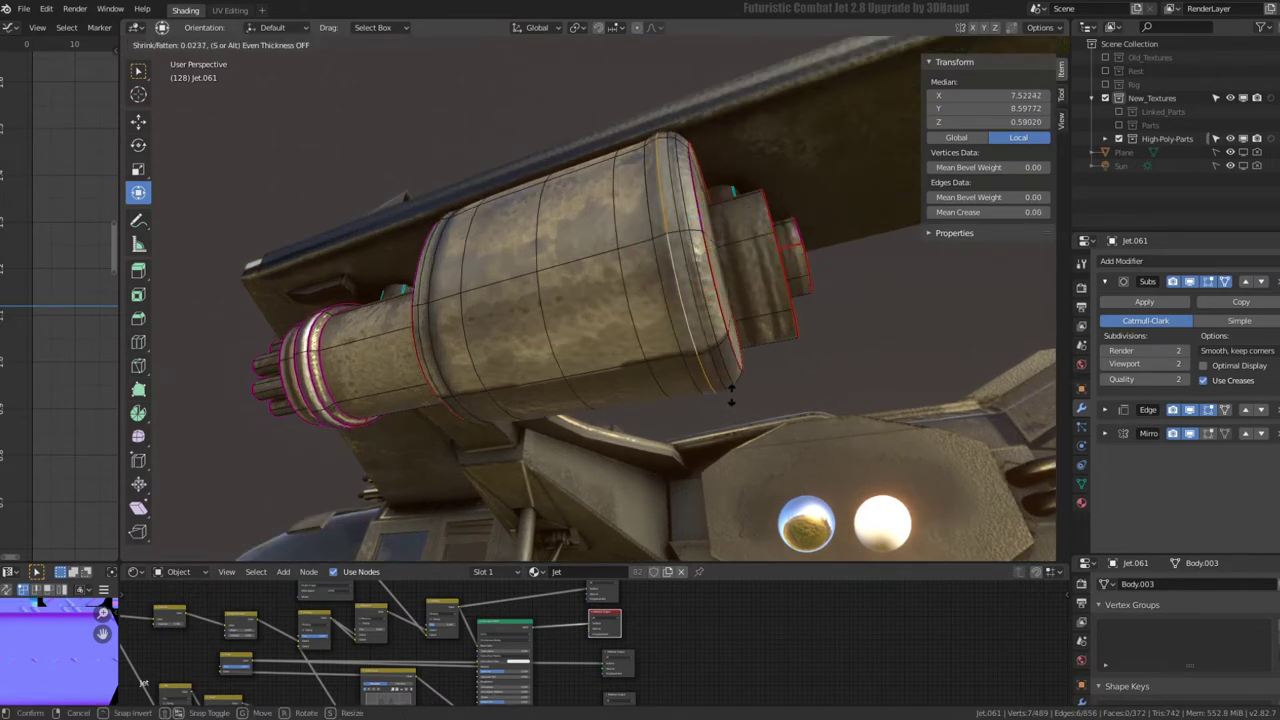
{"action": "left_click", "coordinate": [743, 455]}
{"action": "key", "text": "Tab"}
{"action": "mouse_move", "coordinate": [617, 276]}
{"action": "middle_mouse_down"}
{"action": "mouse_move", "coordinate": [725, 390]}
{"action": "mouse_move", "coordinate": [768, 368]}
{"action": "middle_mouse_up"}
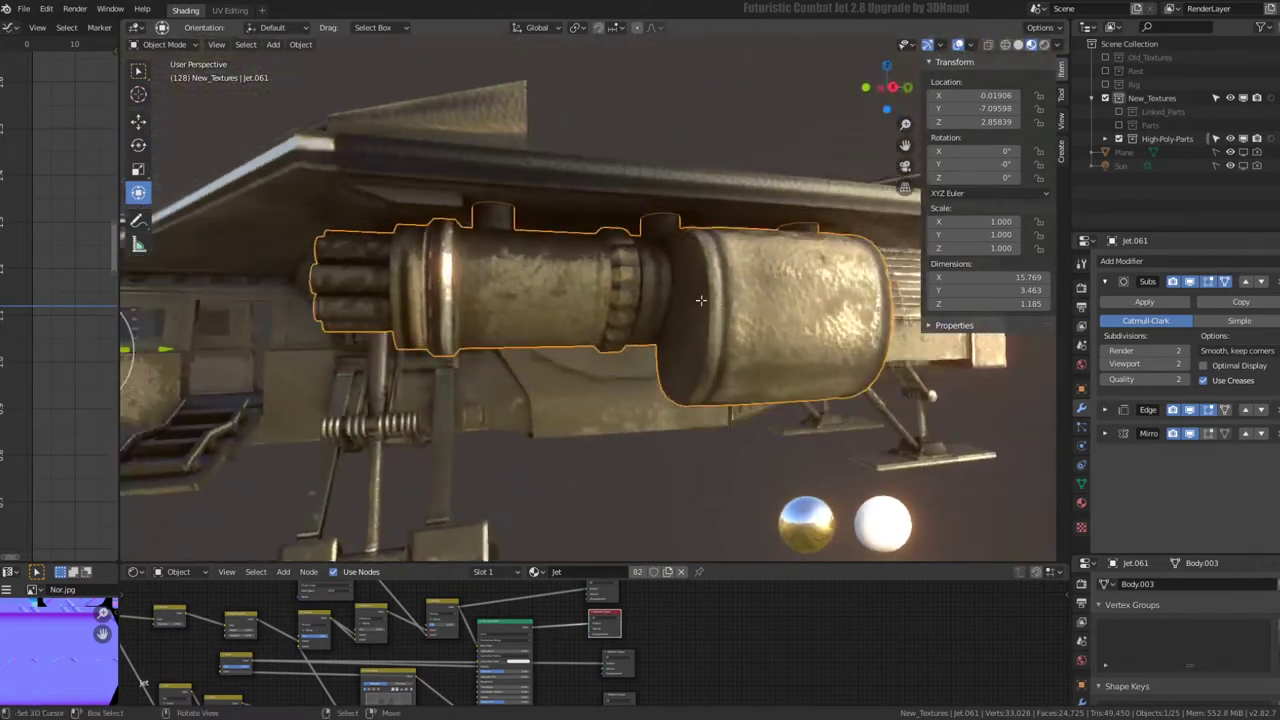
- Move the collar edge loop along the Y axis on the front cylinder
{"action": "key", "text": "Tab"}
{"action": "scroll", "coordinate": [644, 263], "scroll_direction": "up", "scroll_amount": 5}
{"action": "middle_click_drag", "start_coordinate": [644, 263], "coordinate": [671, 293]}
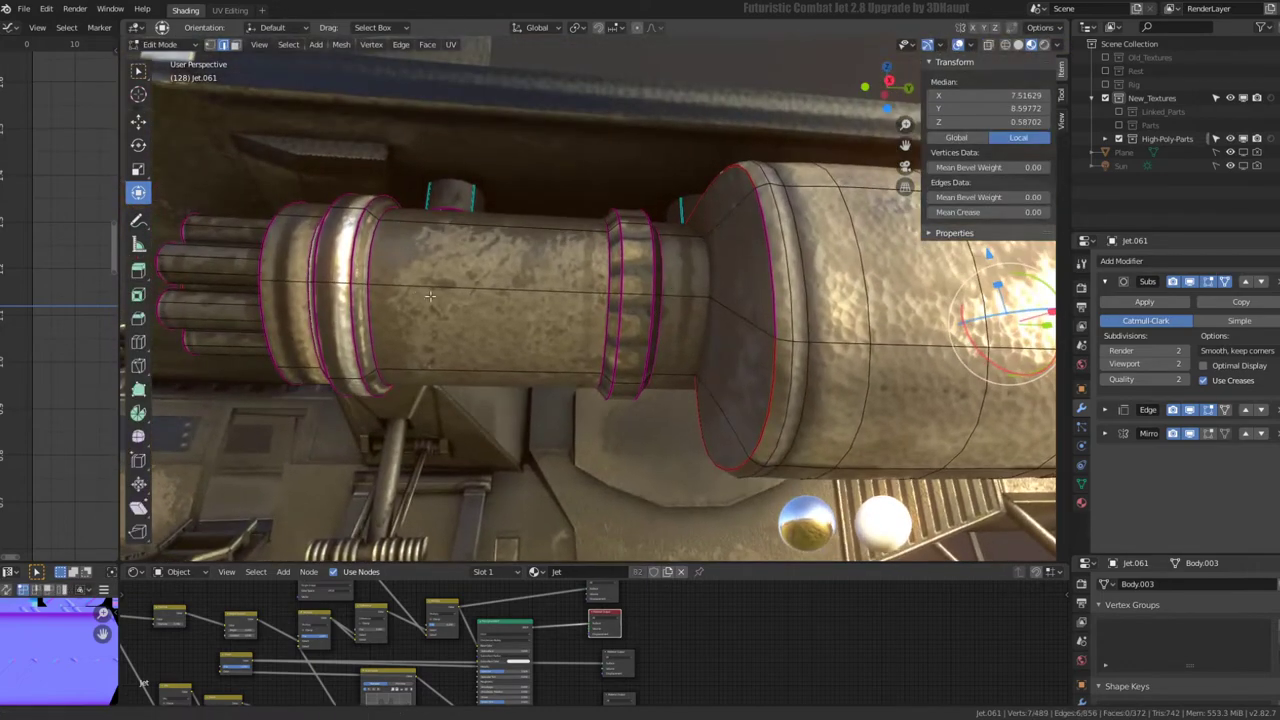
{"action": "mouse_move", "coordinate": [430, 296]}
{"action": "middle_mouse_down"}
{"action": "mouse_move", "coordinate": [683, 293]}
{"action": "mouse_move", "coordinate": [655, 275]}
{"action": "middle_mouse_up"}
{"action": "key", "text": "y"}
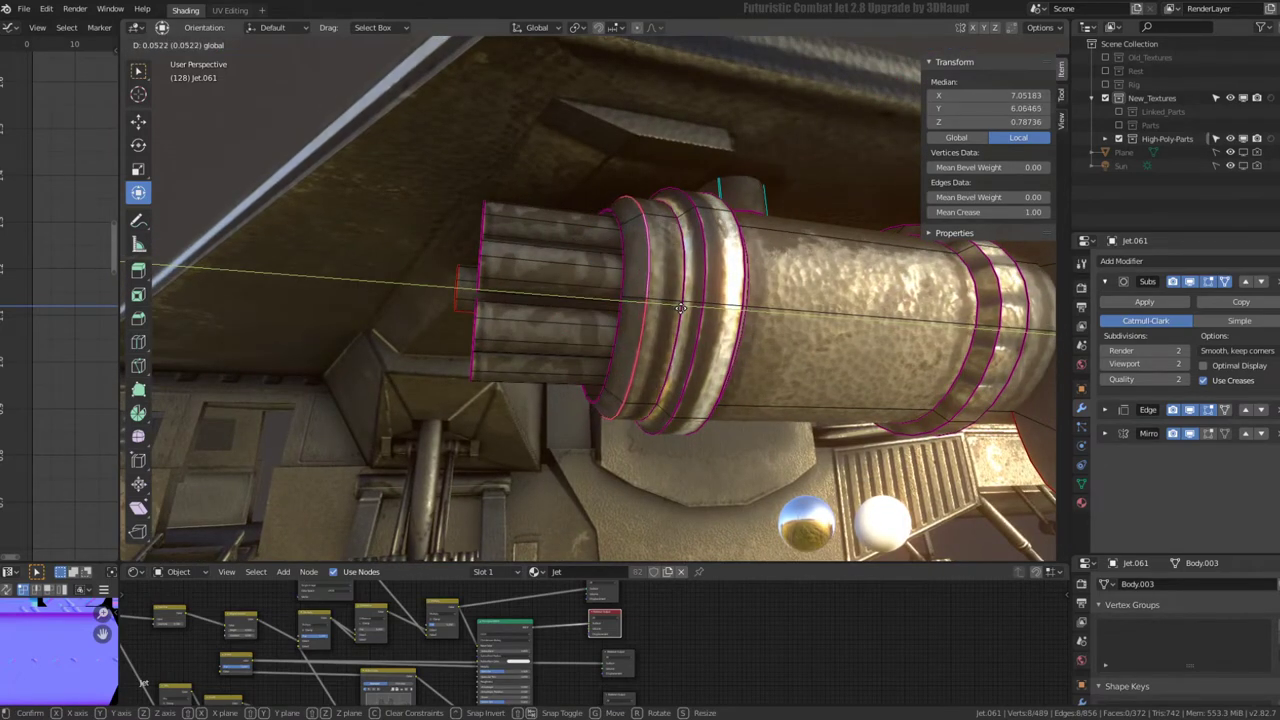
{"action": "left_click", "coordinate": [683, 310]}
{"action": "middle_click_drag", "start_coordinate": [683, 310], "coordinate": [663, 305]}
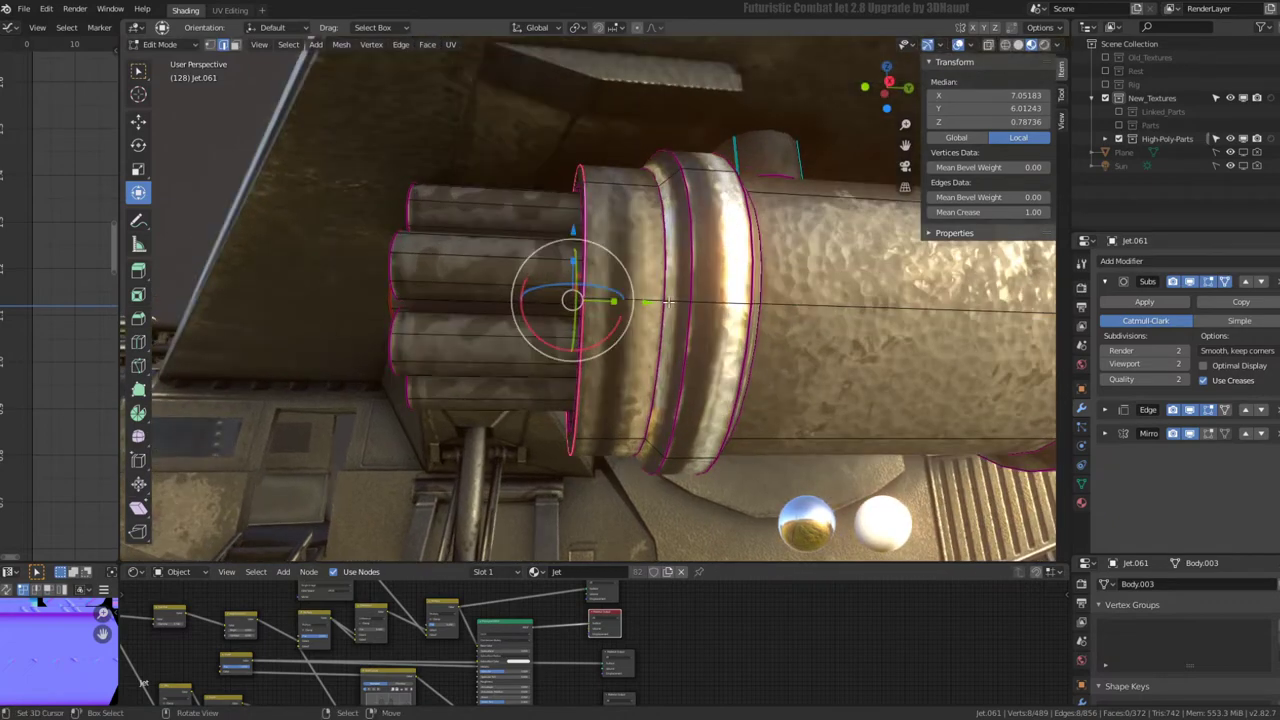
- Select the cylinder's edge ring and subdivide it
{"action": "key", "text": "l"}
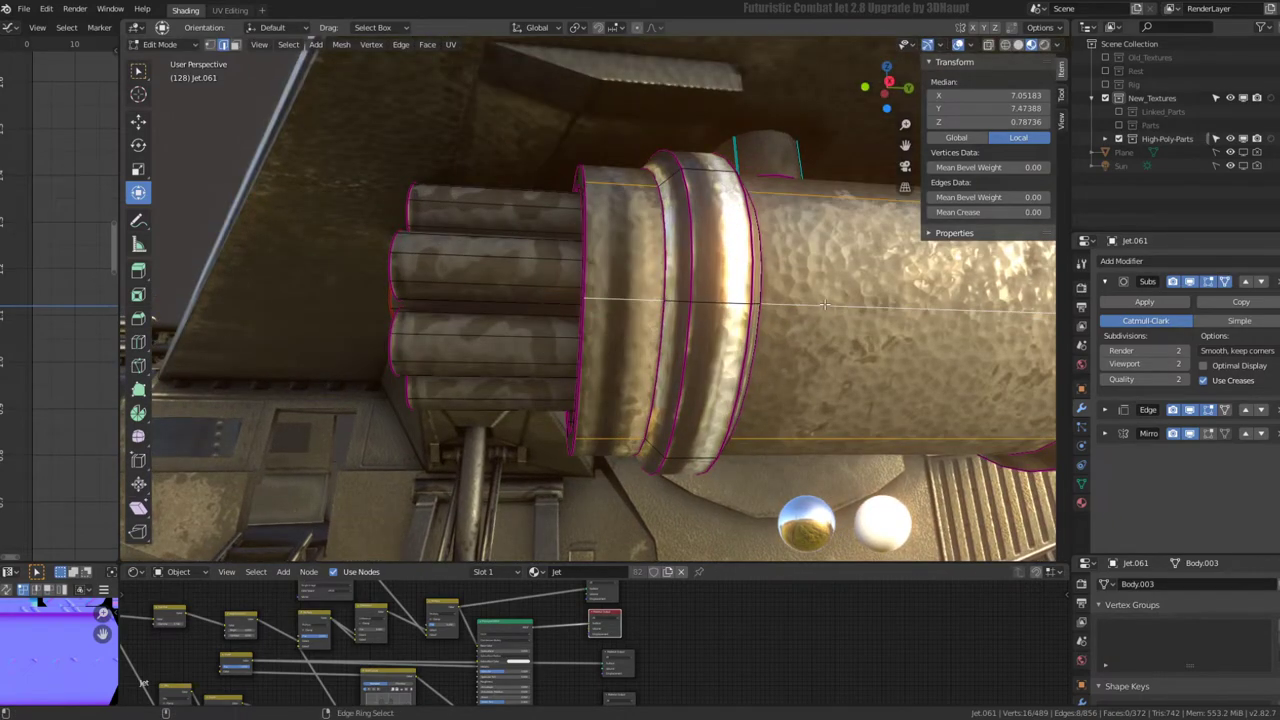
{"action": "right_click", "coordinate": [824, 304]}
{"action": "left_click", "coordinate": [824, 304]}
{"action": "scroll", "coordinate": [914, 342], "scroll_direction": "down", "scroll_amount": 3}
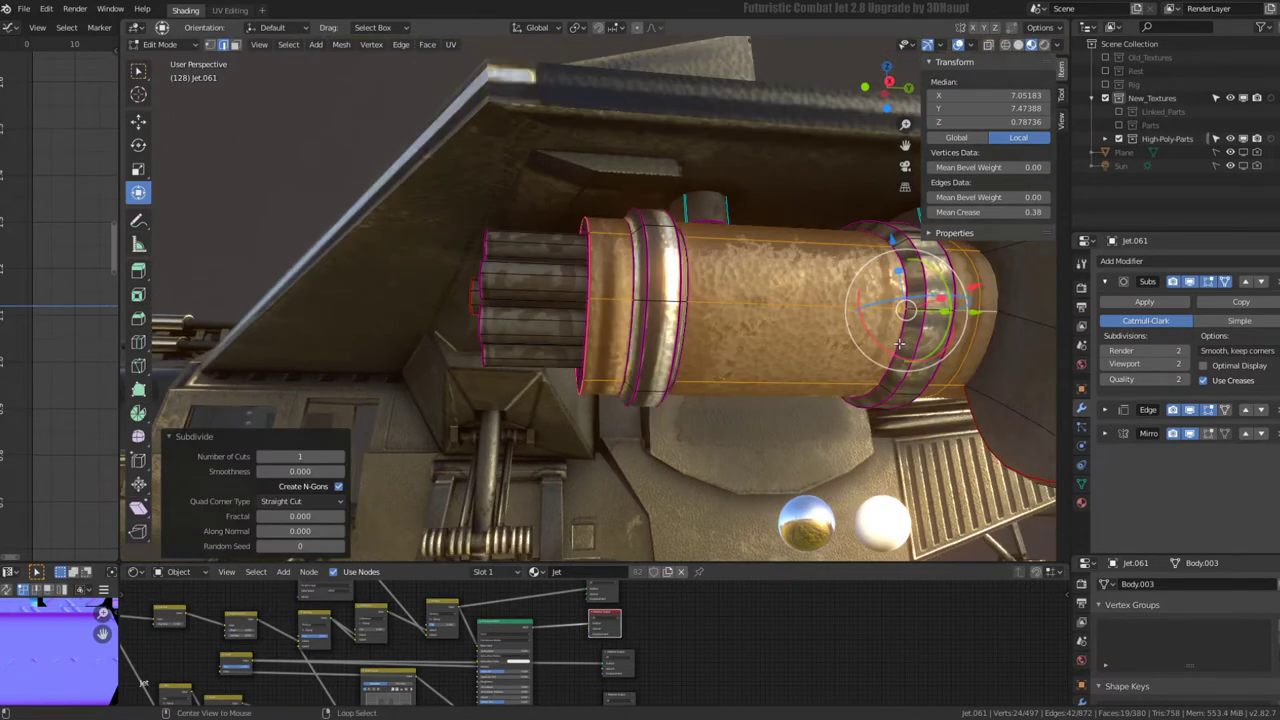
{"action": "right_click", "coordinate": [776, 301]}
{"action": "left_click", "coordinate": [776, 292]}
- Add a new loop near the barrel collar, slide it into place, and preview the pod
{"action": "key", "text": "ctrl+r"}
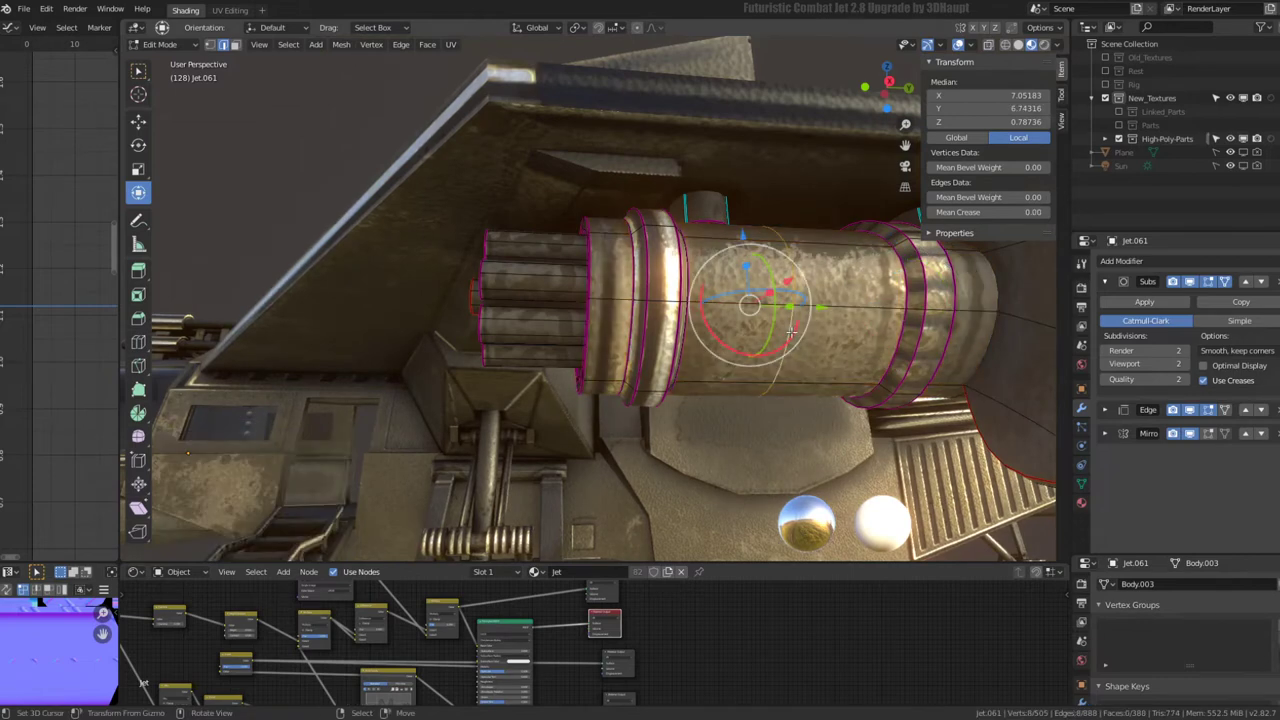
{"action": "left_click", "coordinate": [744, 332]}
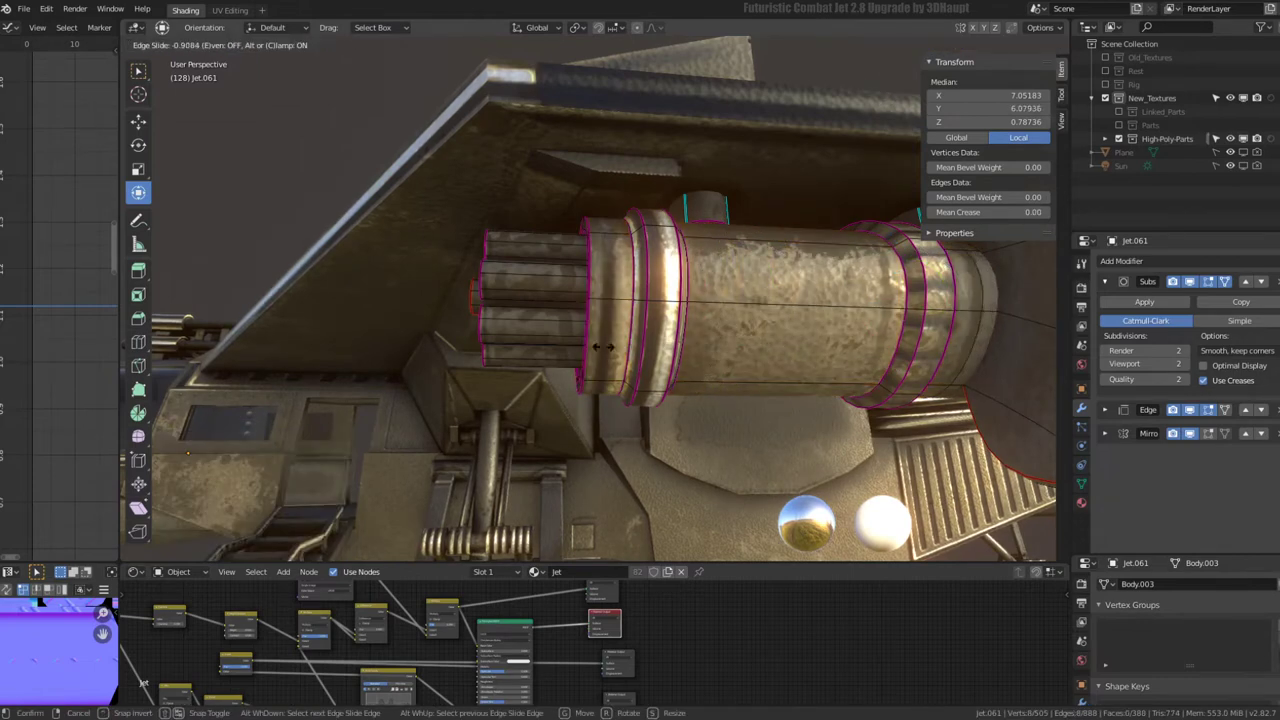
{"action": "left_click", "coordinate": [664, 342]}
{"action": "left_click_drag", "start_coordinate": [655, 302], "coordinate": [663, 303]}
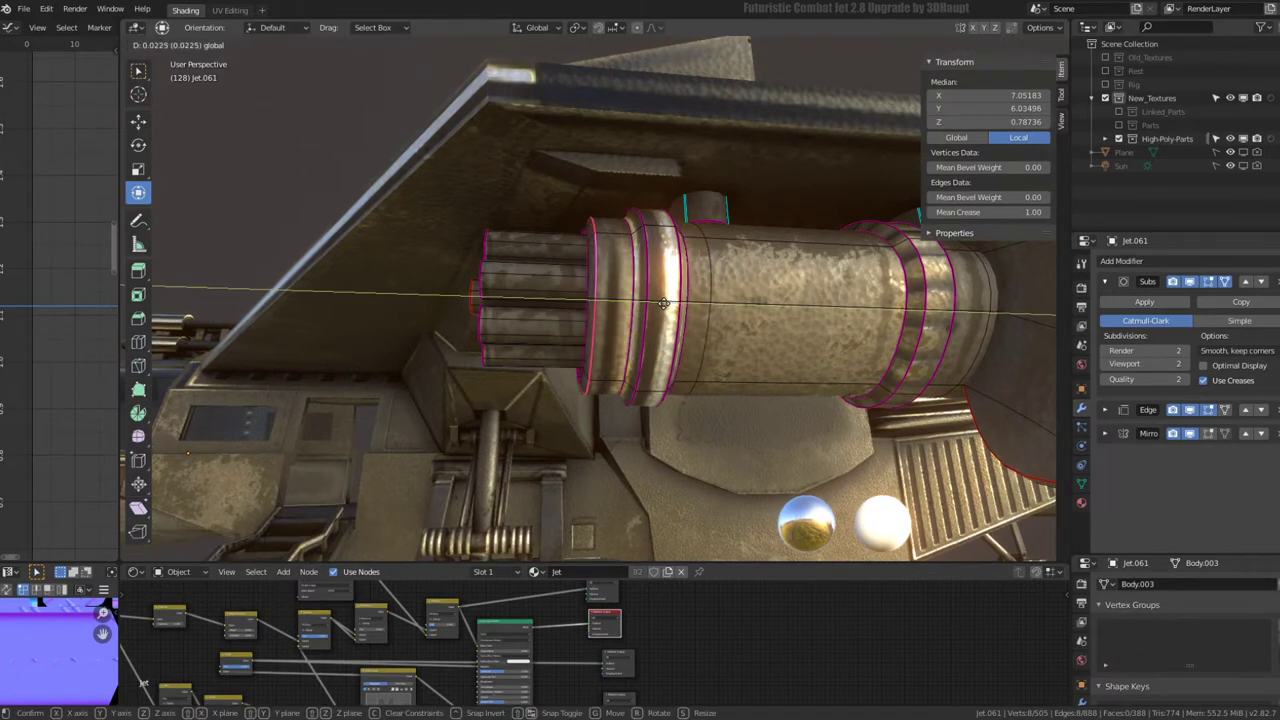
{"action": "key", "text": "Tab"}
{"action": "mouse_move", "coordinate": [668, 304]}
{"action": "middle_mouse_down"}
{"action": "mouse_move", "coordinate": [558, 322]}
{"action": "mouse_move", "coordinate": [698, 252]}
{"action": "middle_mouse_up"}
- Select several barrel rim loops and reduce the selection to its boundary loops
{"action": "key", "text": "Tab"}
{"action": "left_click", "coordinate": [686, 256], "text": "alt+shift"}
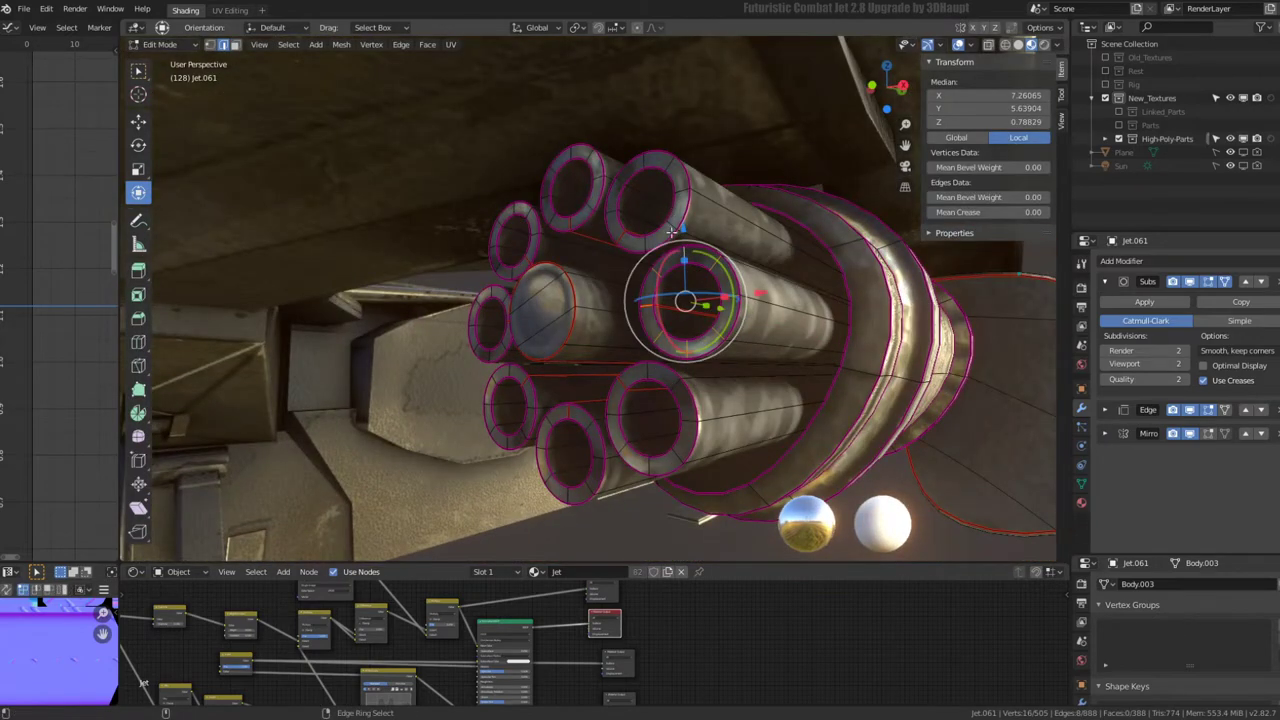
{"action": "left_click", "coordinate": [714, 260], "text": "alt+shift"}
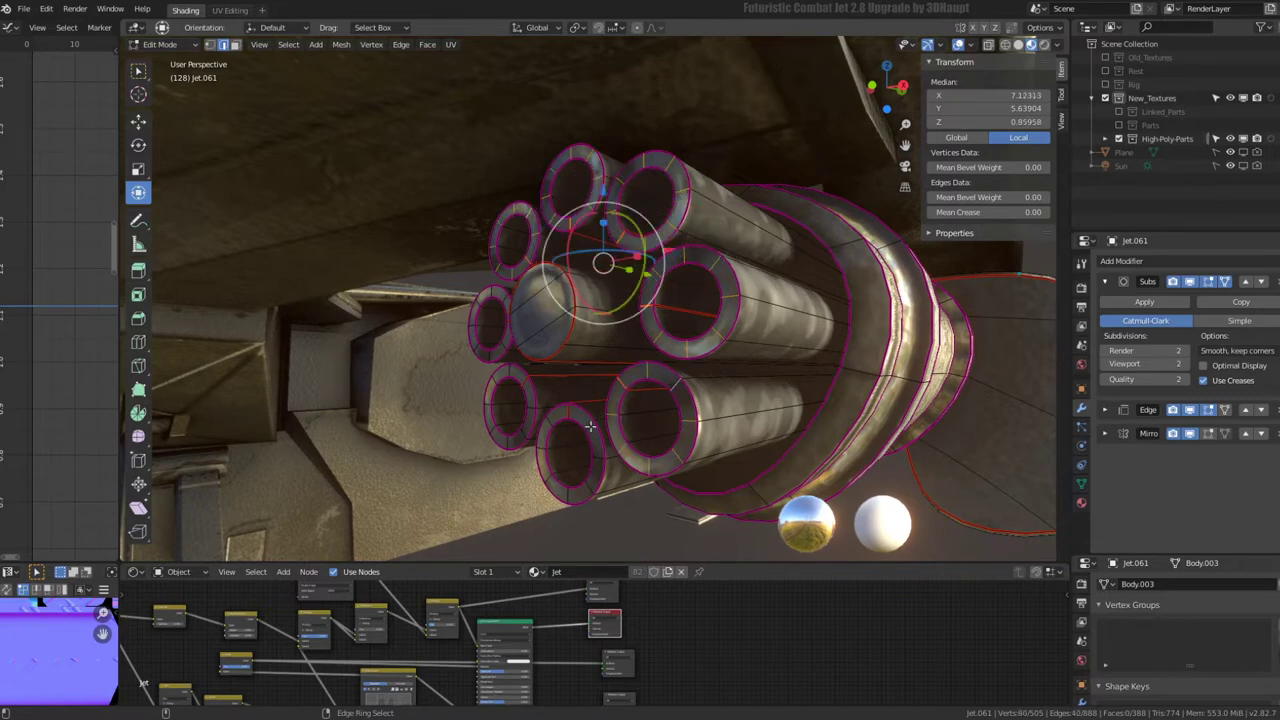
{"action": "left_click", "coordinate": [545, 412], "text": "alt+shift"}
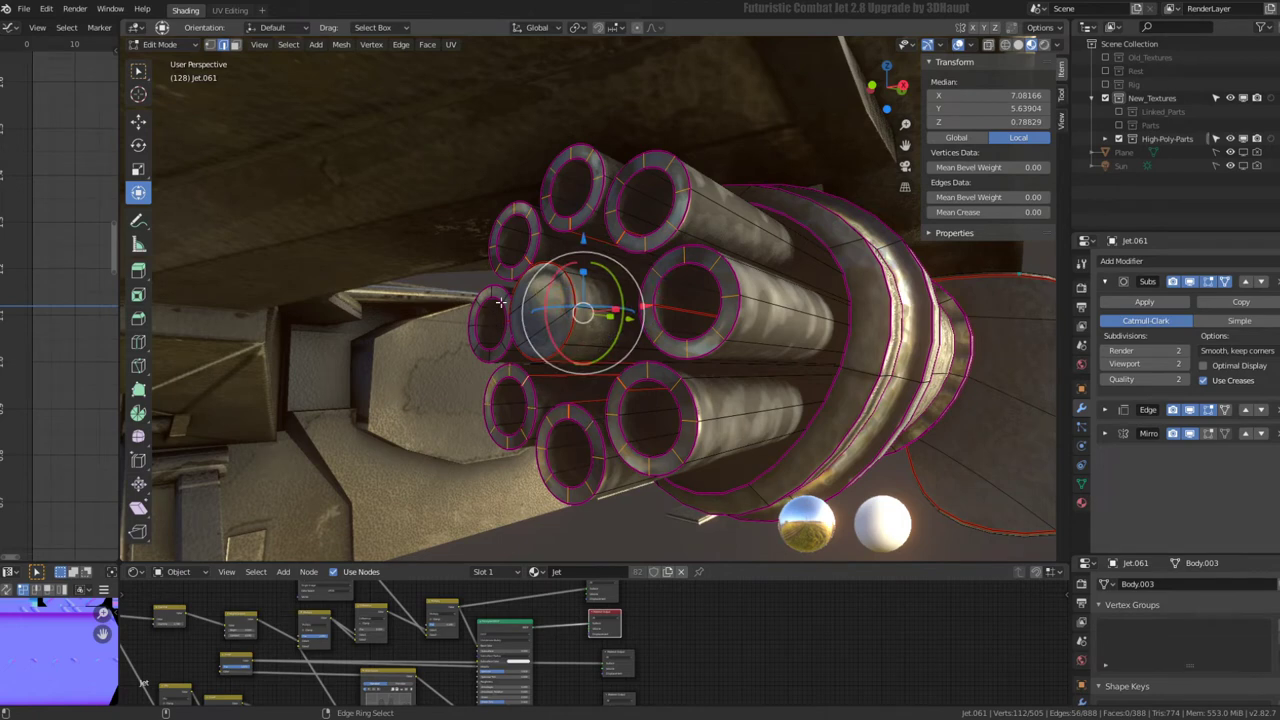
{"action": "key", "text": "q"}
{"action": "left_click", "coordinate": [689, 233]}
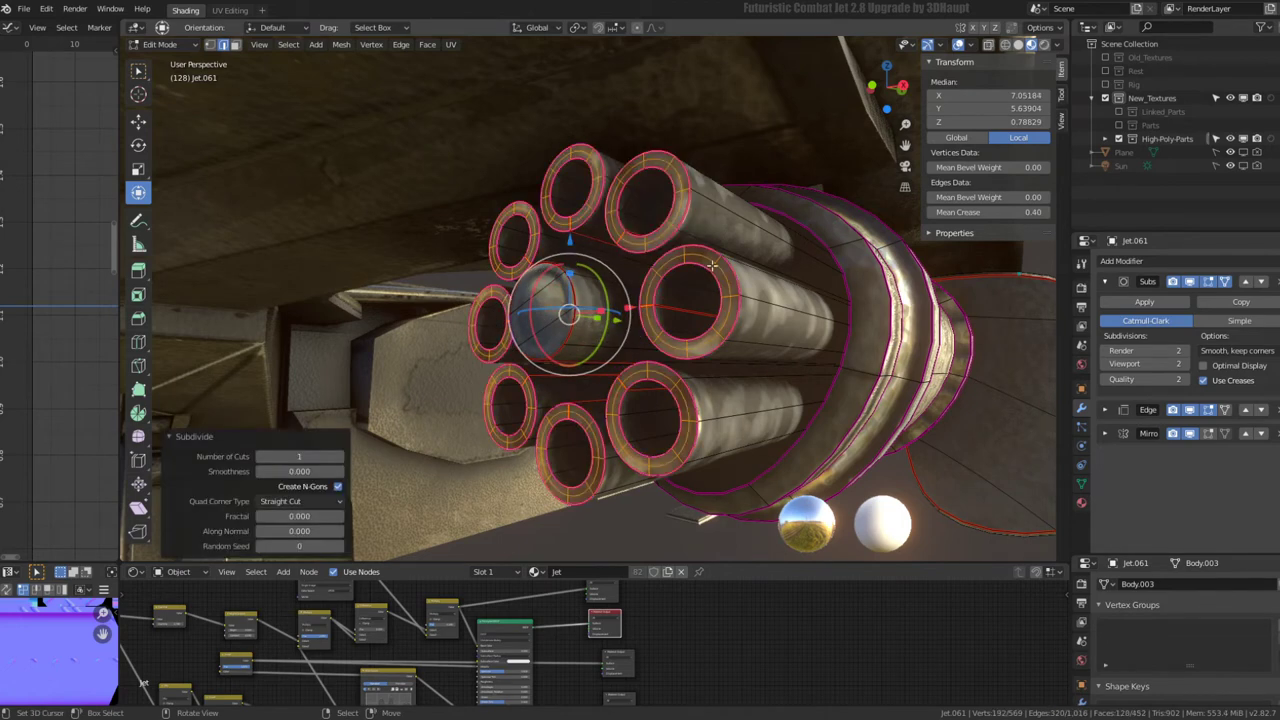
- Reselect the rim loop of each gun barrel, leaving out the top-left one
{"action": "left_click", "coordinate": [718, 270], "text": "alt"}
{"action": "left_click", "coordinate": [674, 178], "text": "alt+shift"}
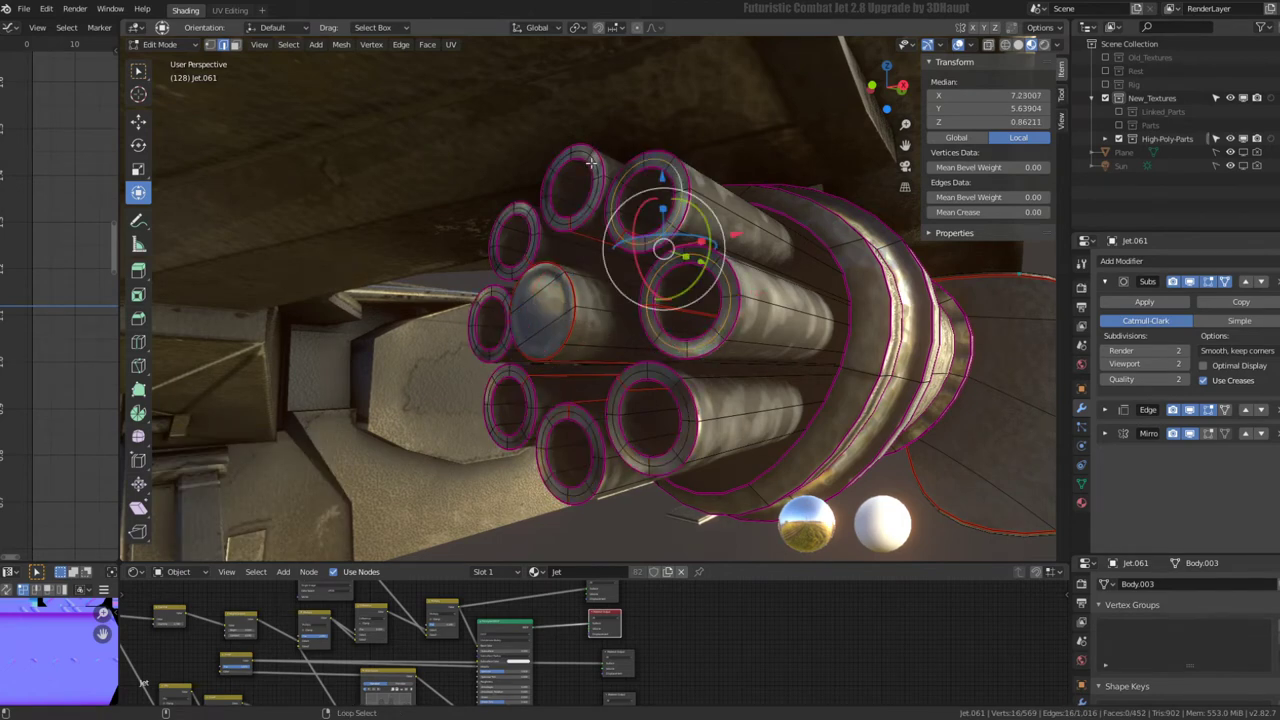
{"action": "left_click", "coordinate": [591, 162], "text": "alt+shift"}
{"action": "left_click", "coordinate": [582, 172], "text": "alt+shift"}
{"action": "left_click", "coordinate": [529, 254], "text": "alt+shift"}
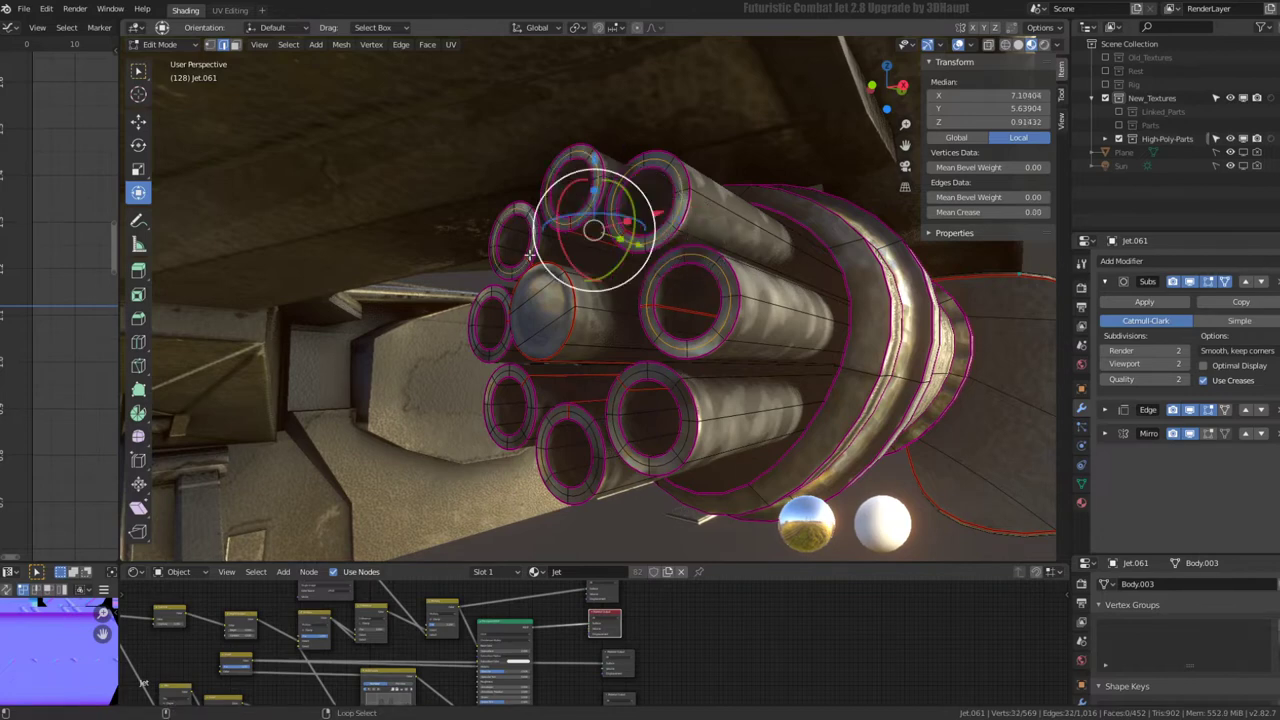
{"action": "left_click", "coordinate": [498, 351], "text": "alt+shift"}
{"action": "left_click", "coordinate": [530, 398], "text": "alt+shift"}
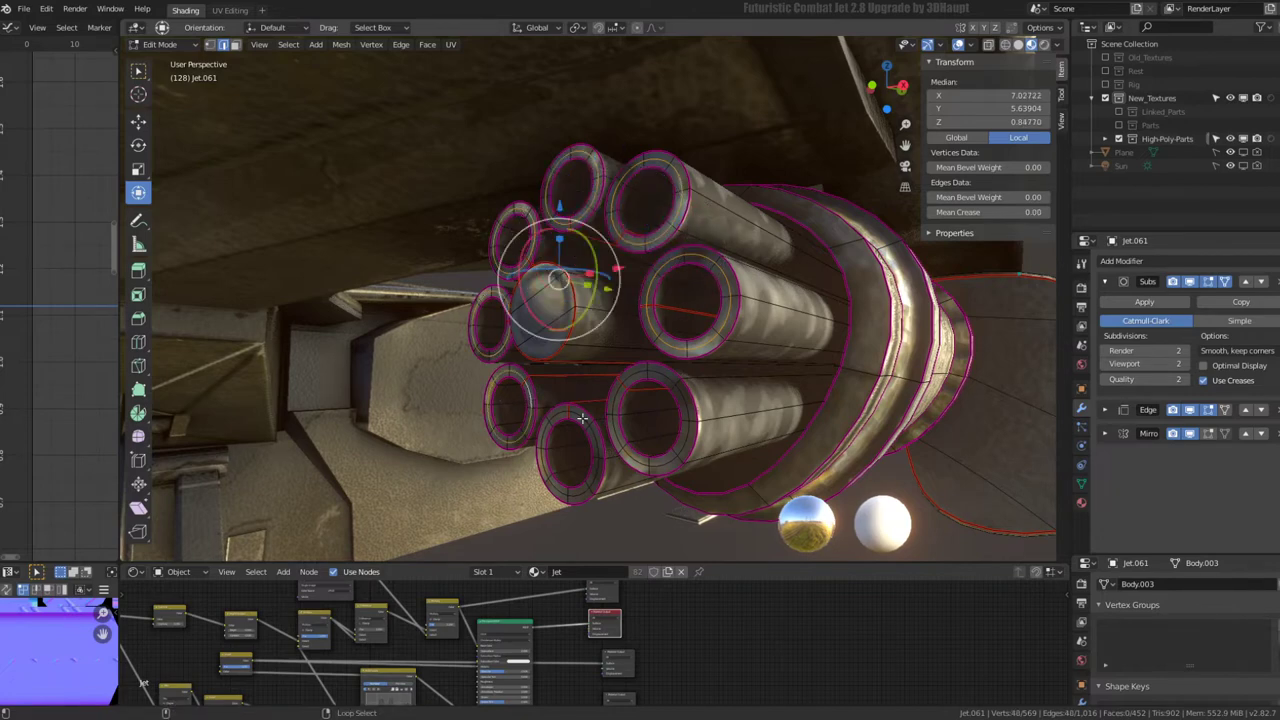
{"action": "left_click", "coordinate": [657, 425], "text": "alt+shift"}
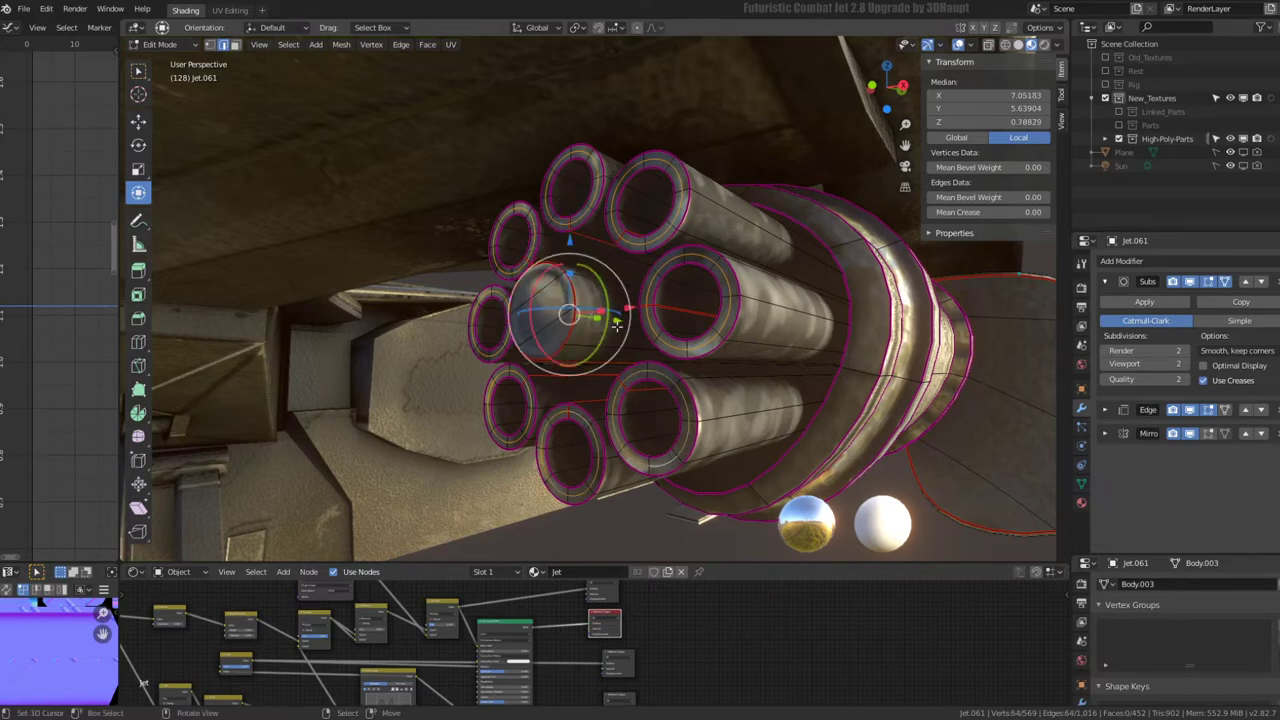
- Shift the selected rim loops about 0.029 along the barrels, then use Face select
{"action": "key", "text": "g"}
{"action": "key", "text": "x"}
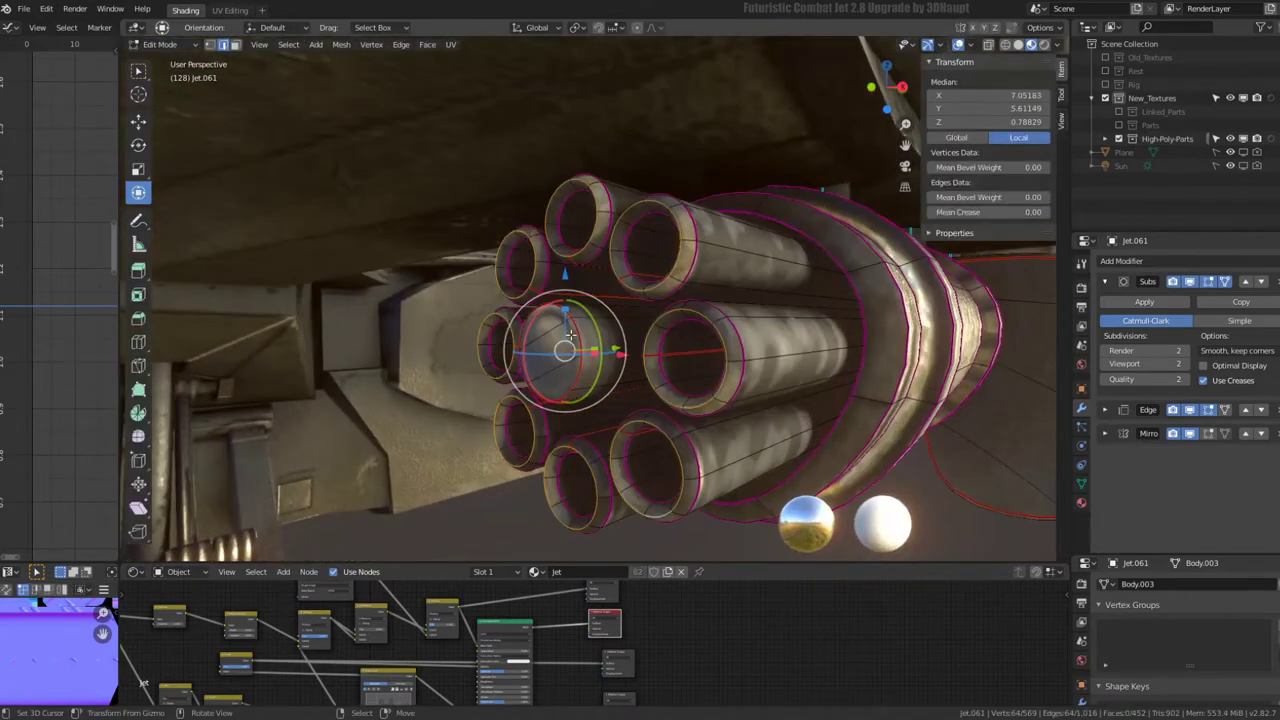
{"action": "left_click", "coordinate": [234, 46]}
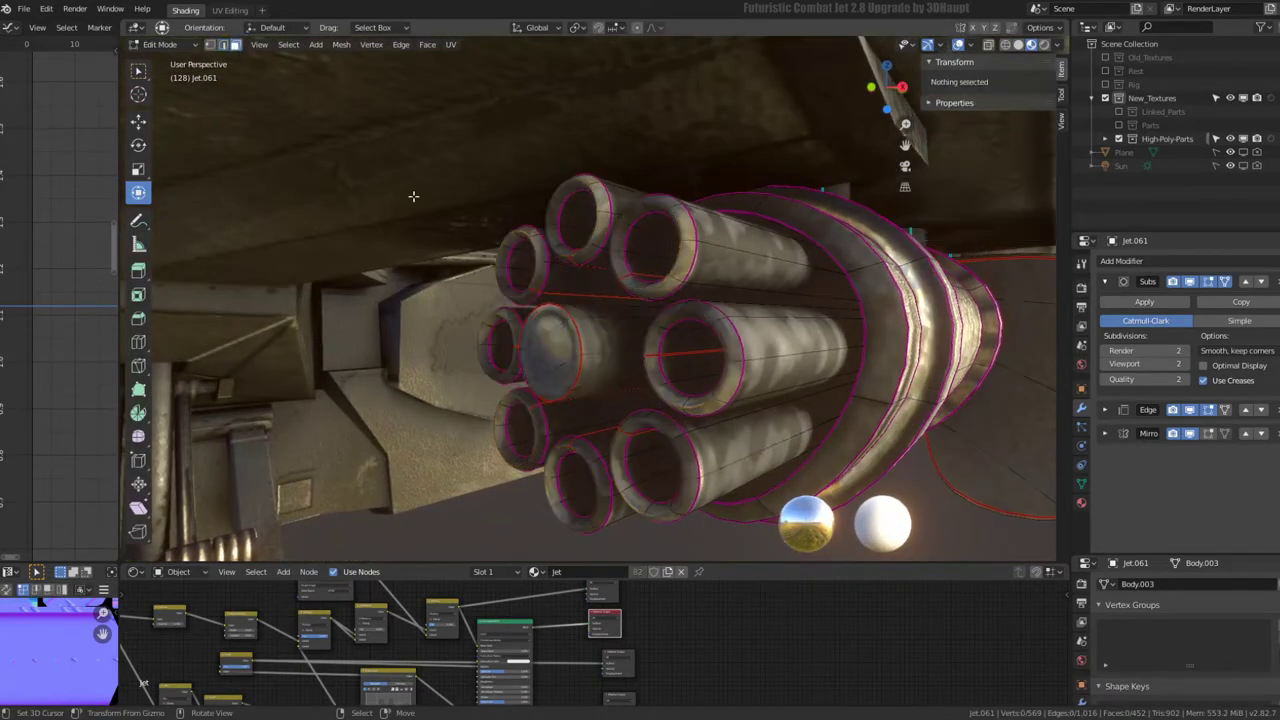
- Select the central barrel's end face, inset it, and nudge it along Y
{"action": "left_click", "coordinate": [563, 375]}
{"action": "left_click", "coordinate": [563, 375], "text": "ctrl"}
{"action": "middle_click_drag", "start_coordinate": [563, 375], "coordinate": [578, 367]}
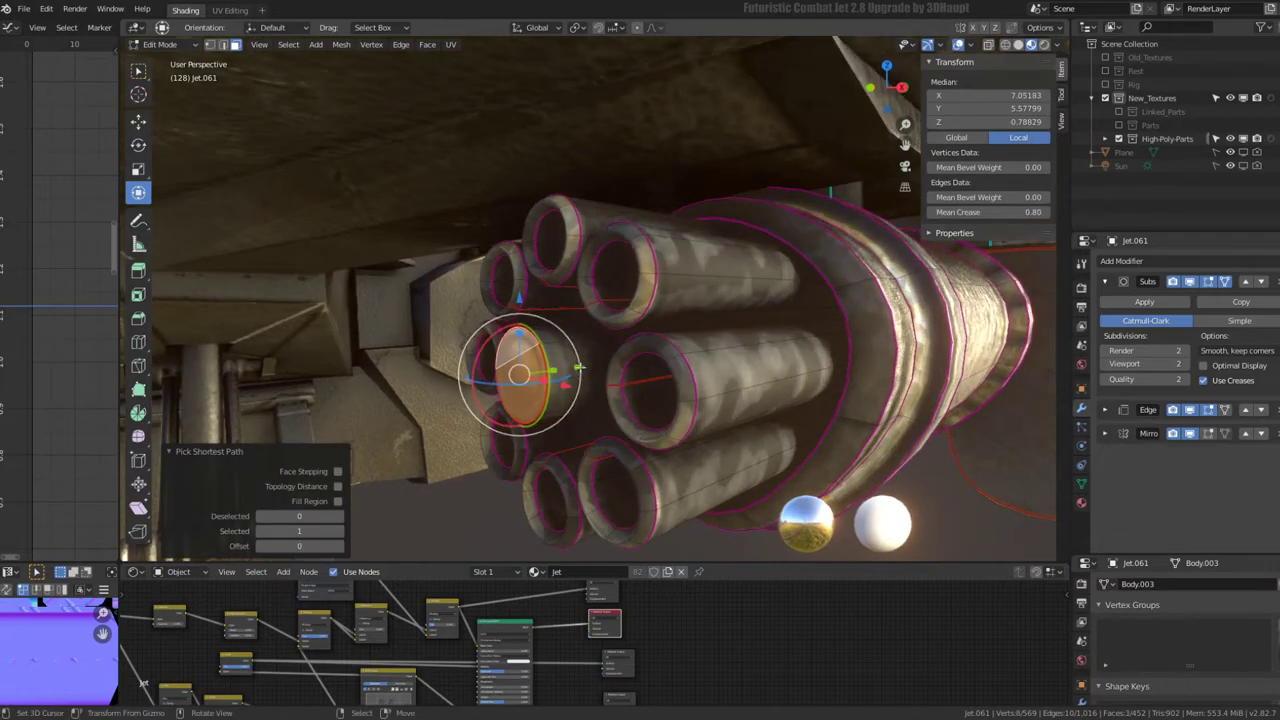
{"action": "left_click_drag", "start_coordinate": [578, 367], "coordinate": [598, 365]}
{"action": "middle_click_drag", "start_coordinate": [598, 365], "coordinate": [855, 275]}
{"action": "key", "text": "ctrl+f"}
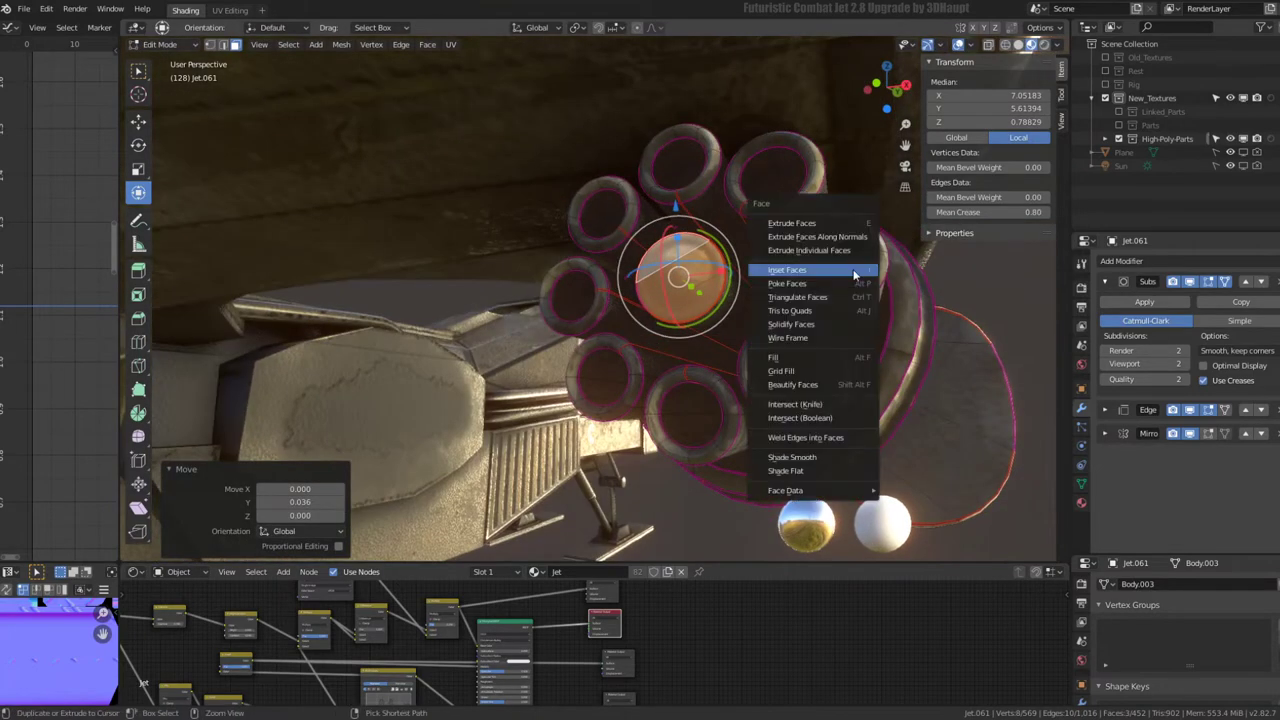
{"action": "left_click", "coordinate": [787, 270]}
{"action": "left_click", "coordinate": [445, 418]}
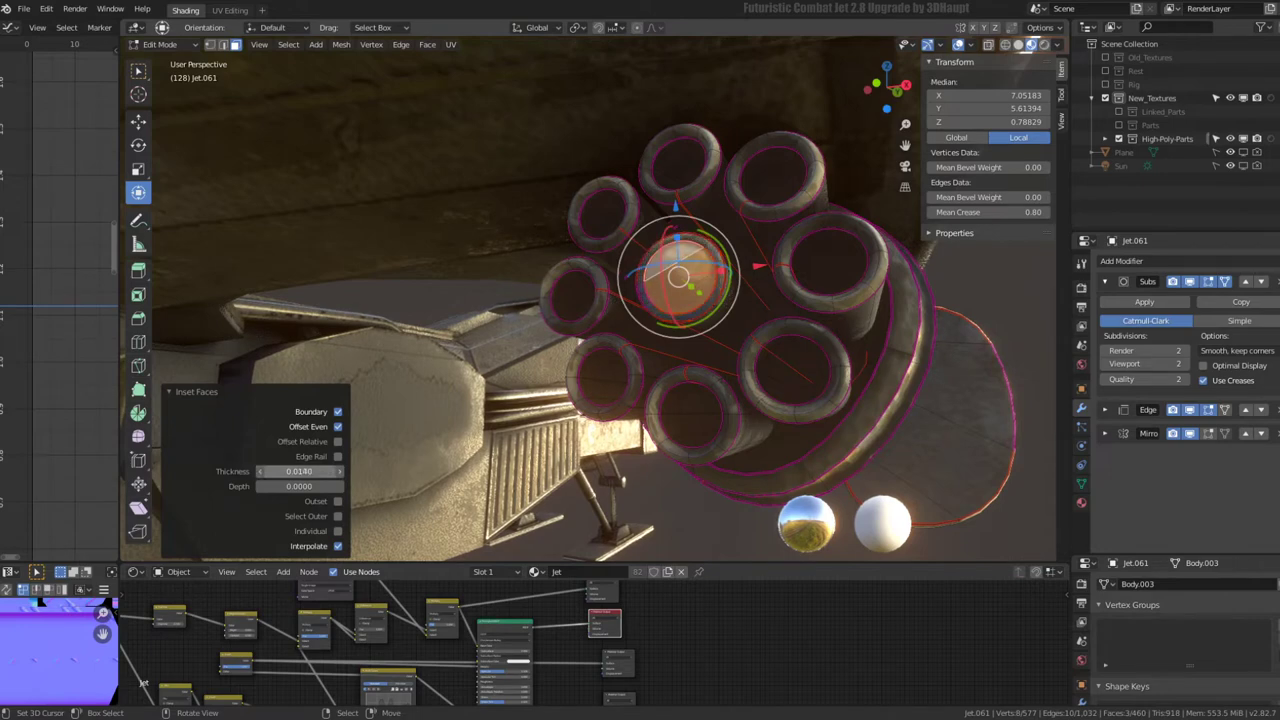
{"action": "key", "text": "KP_Decimal"}
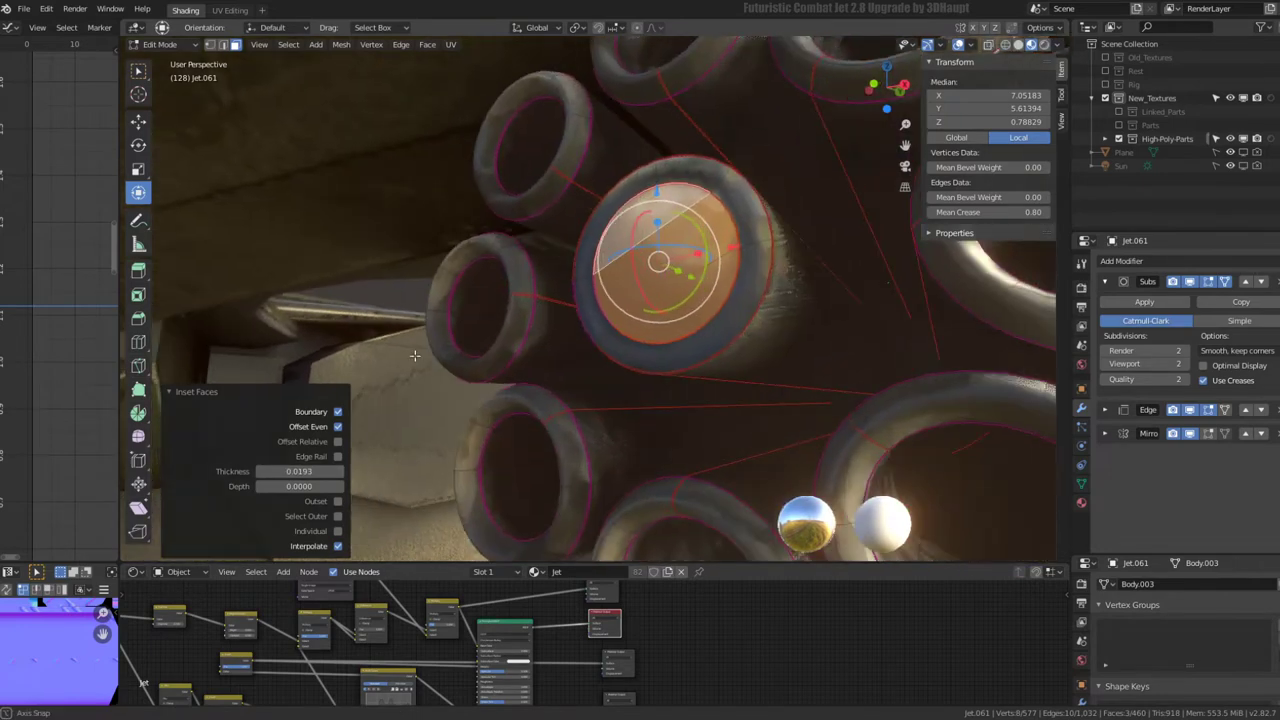
{"action": "middle_click_drag", "start_coordinate": [640, 300], "coordinate": [601, 296]}
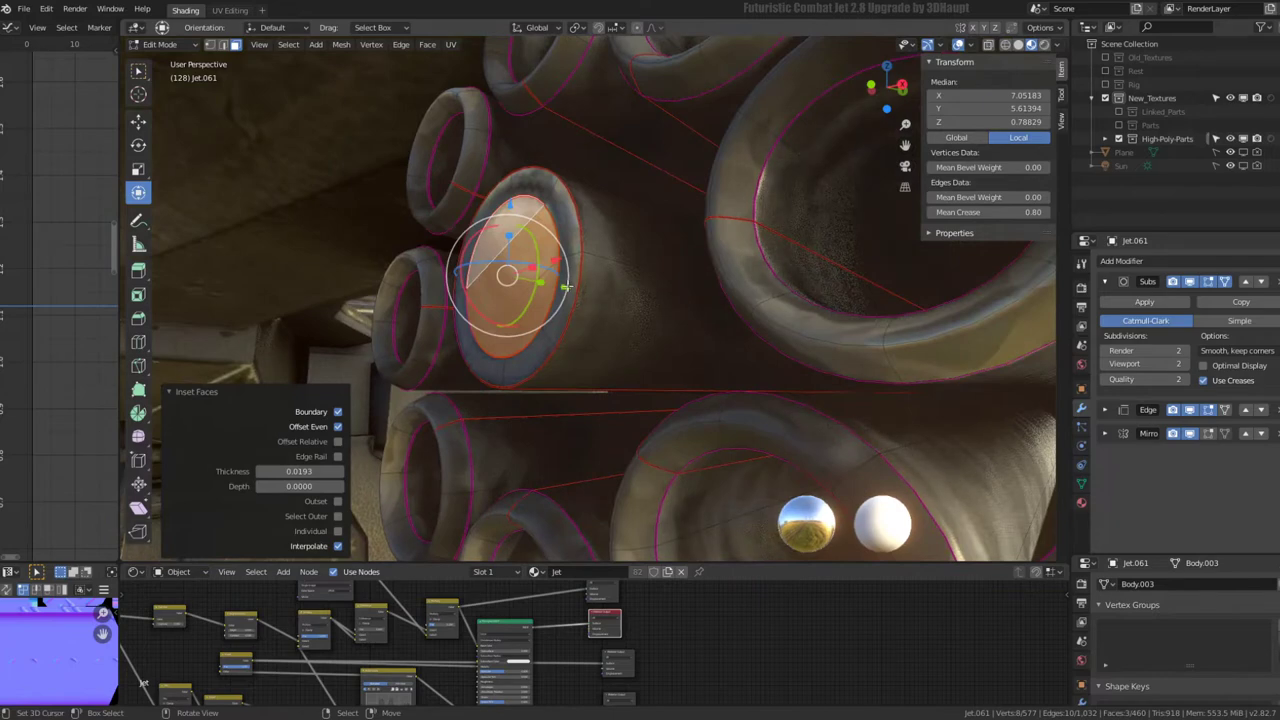
{"action": "left_click_drag", "start_coordinate": [566, 287], "coordinate": [546, 285]}
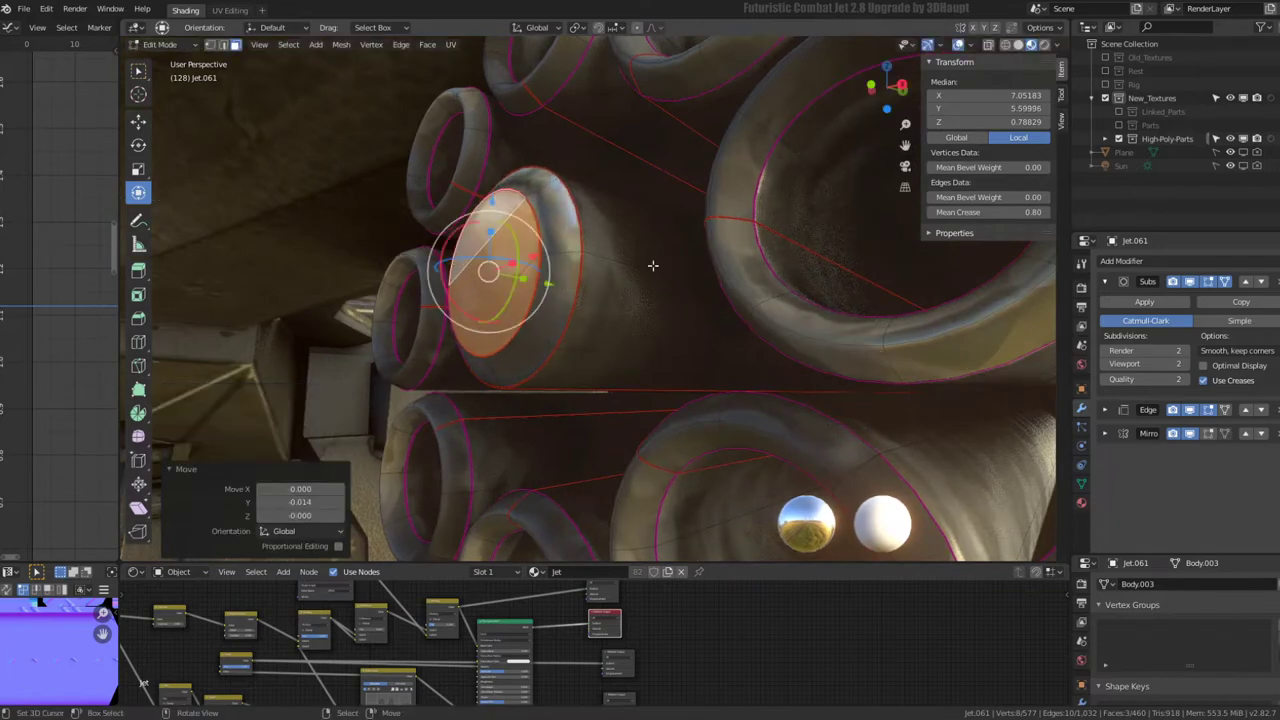
- Try another inset and a bevel on the end face, then undo both
{"action": "key", "text": "ctrl+f"}
{"action": "left_click", "coordinate": [708, 254]}
{"action": "left_click", "coordinate": [708, 254]}
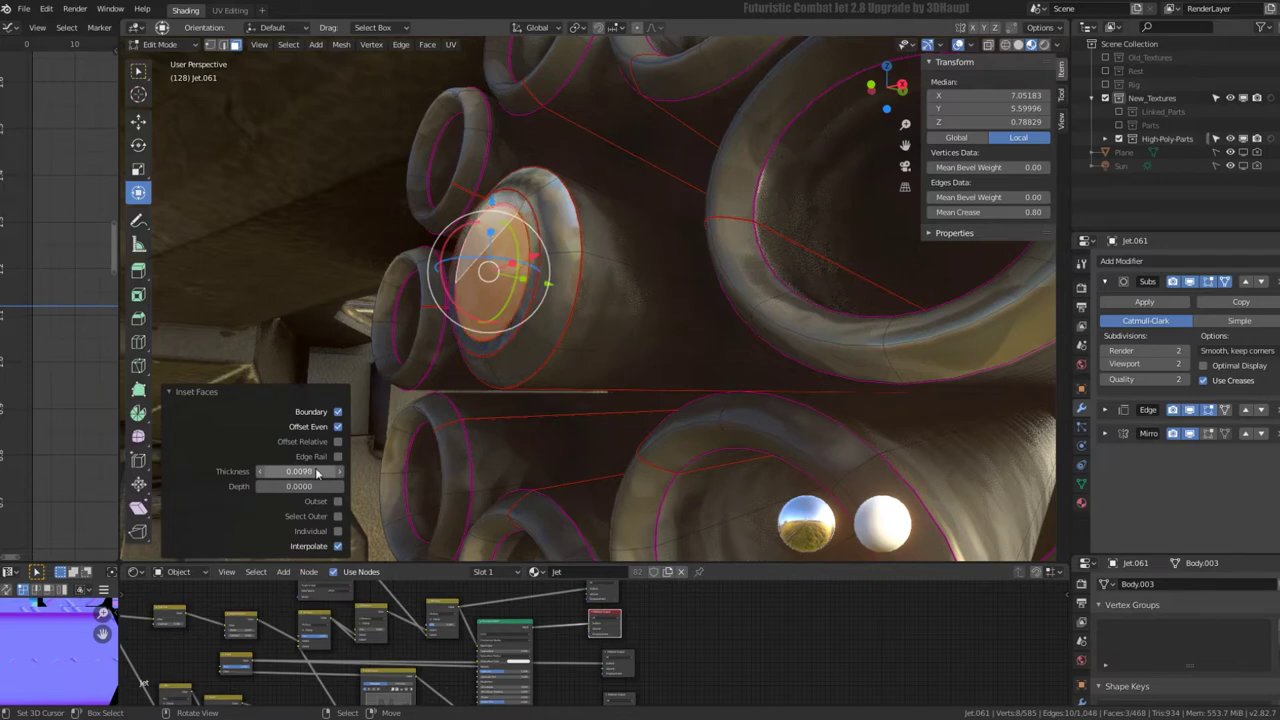
{"action": "key", "text": "ctrl+e"}
{"action": "left_click", "coordinate": [718, 308]}
{"action": "left_click", "coordinate": [718, 308]}
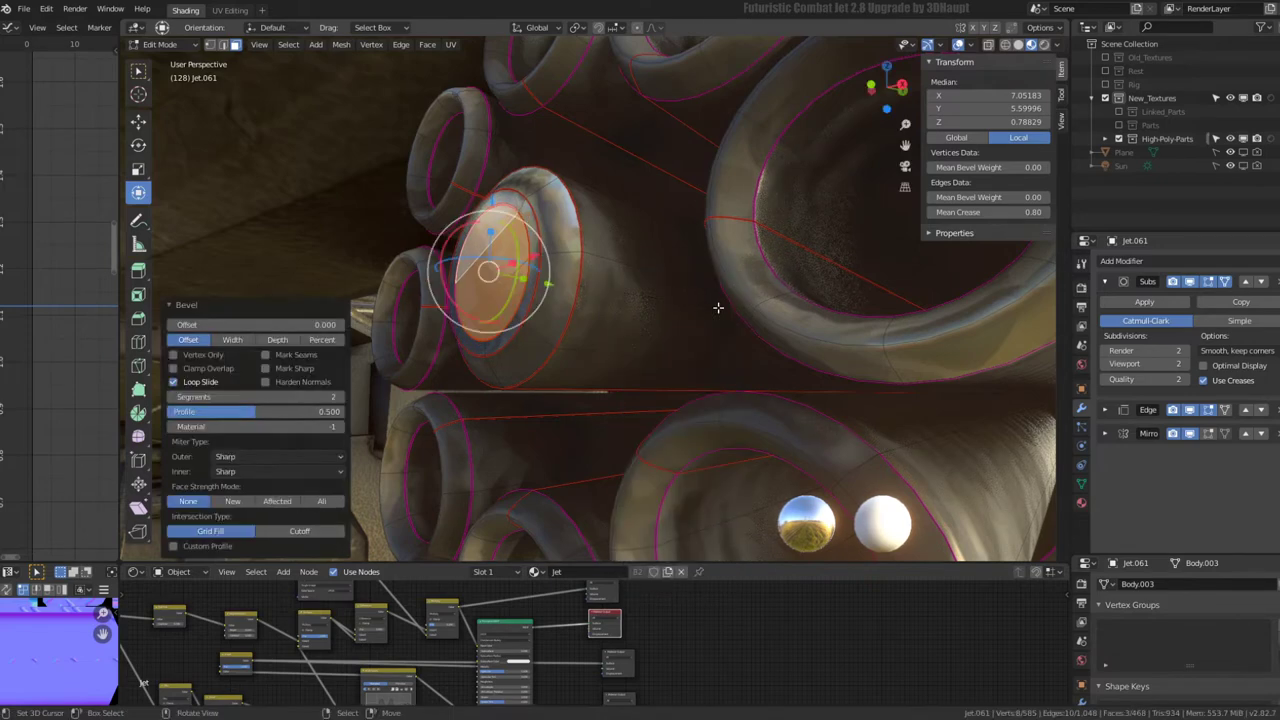
{"action": "key", "text": "ctrl+z"}
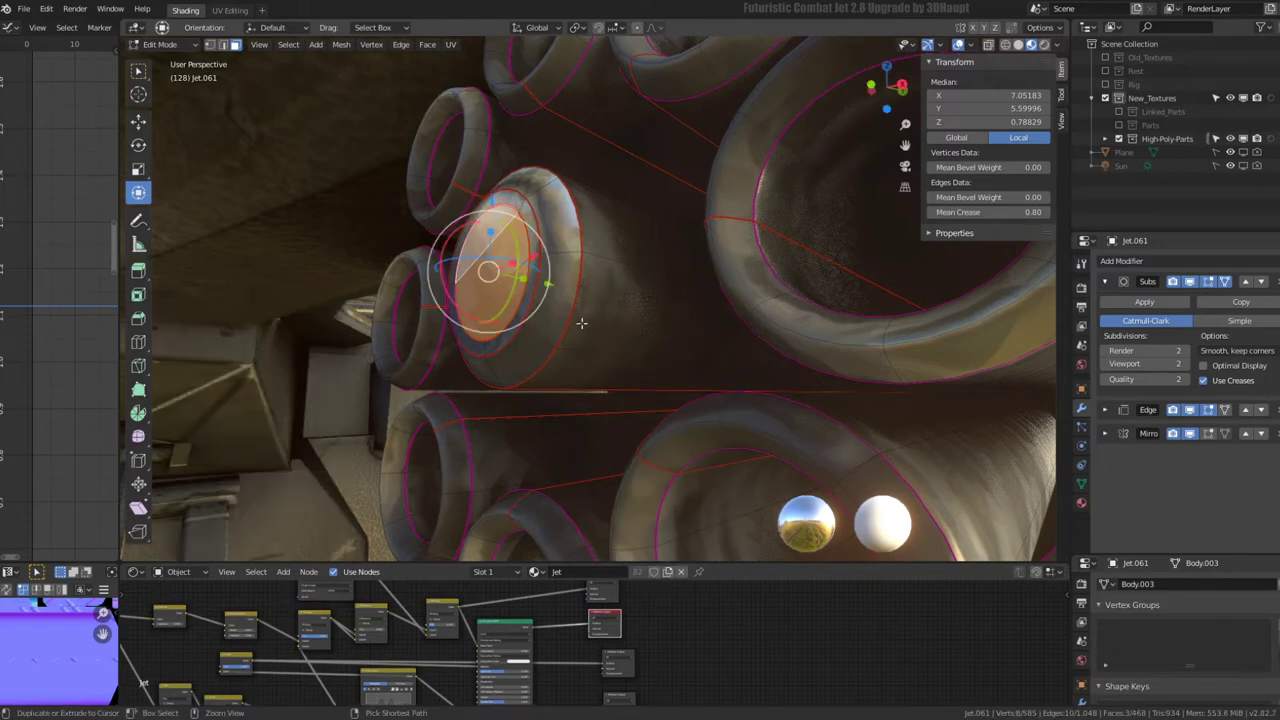
{"action": "key", "text": "ctrl+z"}
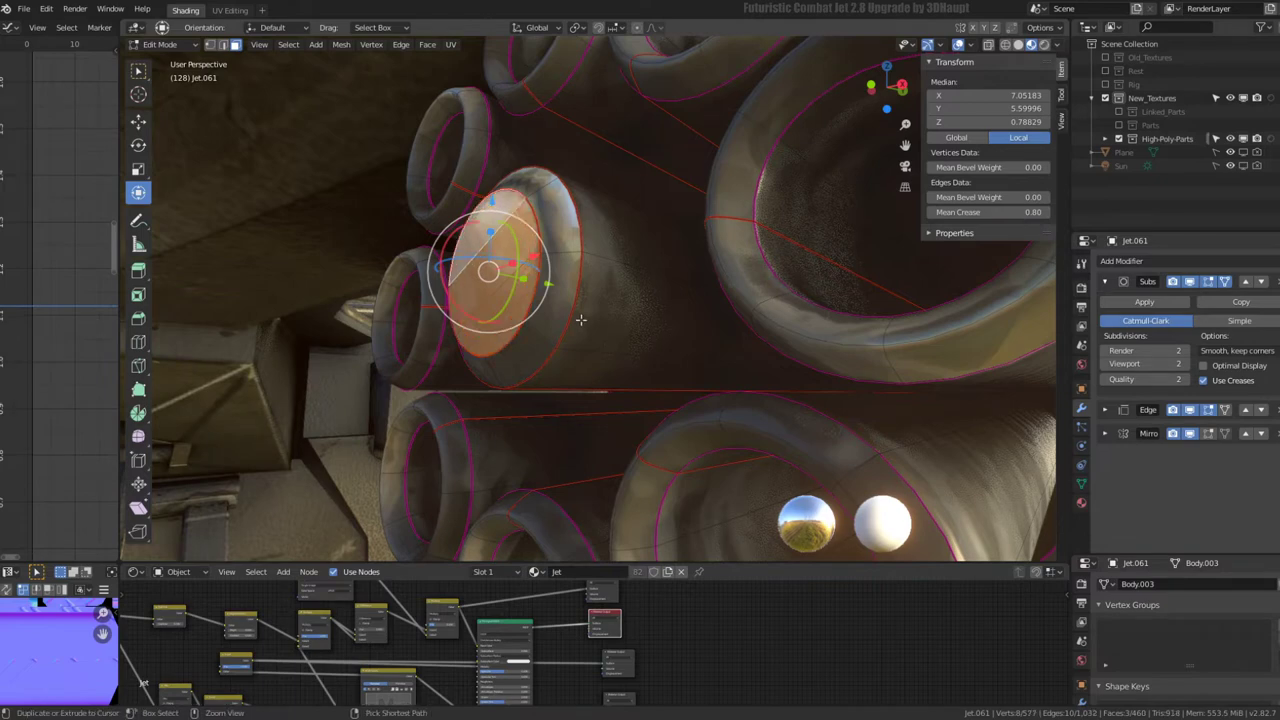
- Inset the barrel end face 0.0079 with depth -0.0109, then return to Object Mode
{"action": "right_click", "coordinate": [679, 288]}
{"action": "left_click", "coordinate": [684, 286]}
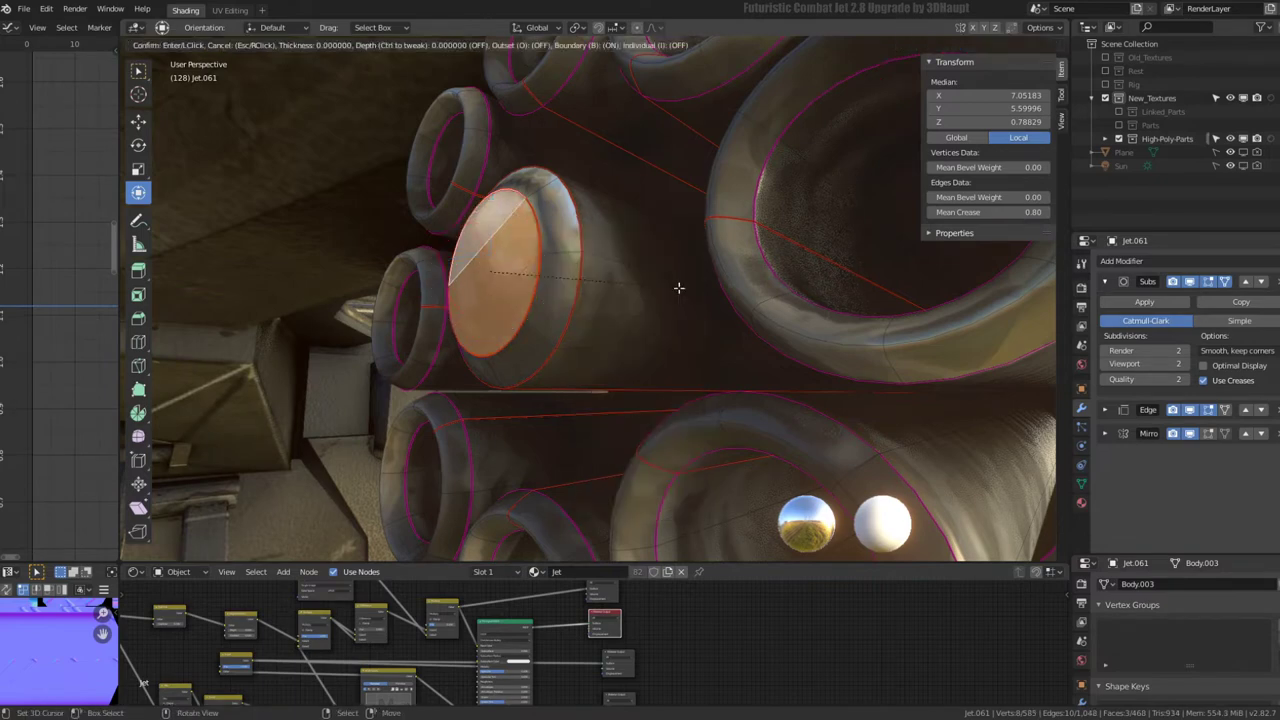
{"action": "left_click", "coordinate": [677, 286]}
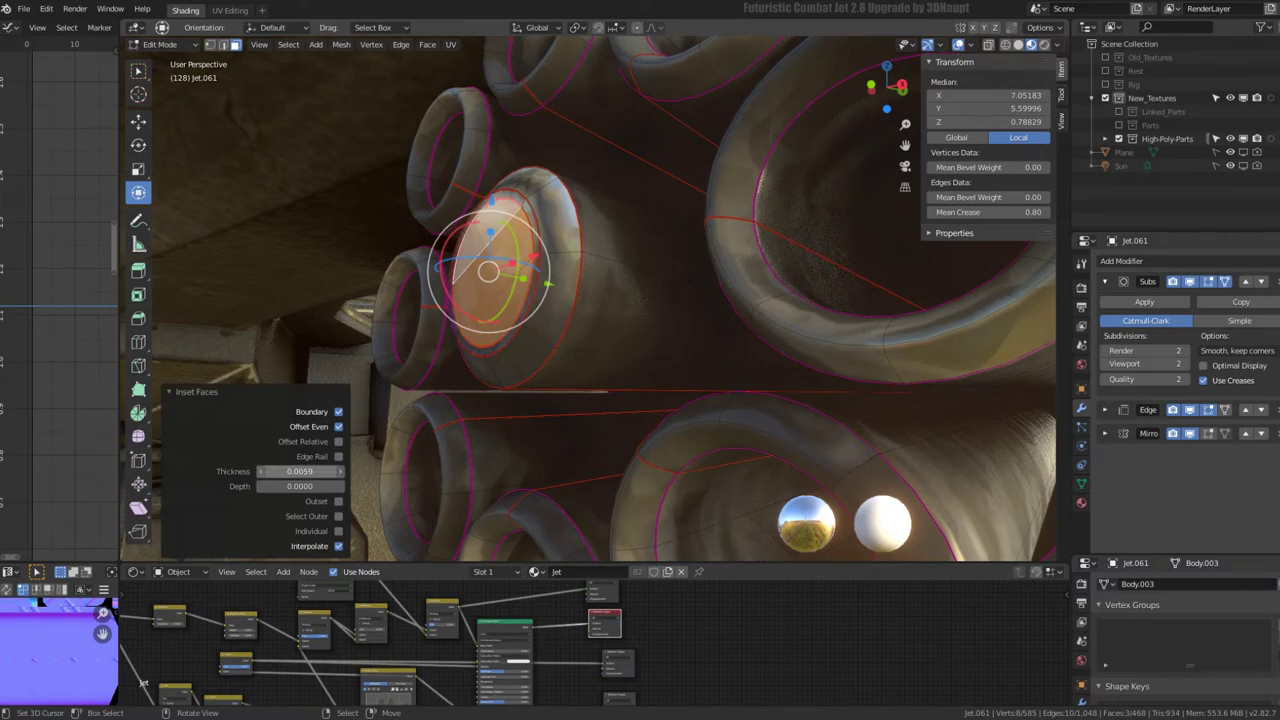
{"action": "key", "text": "ctrl+f"}
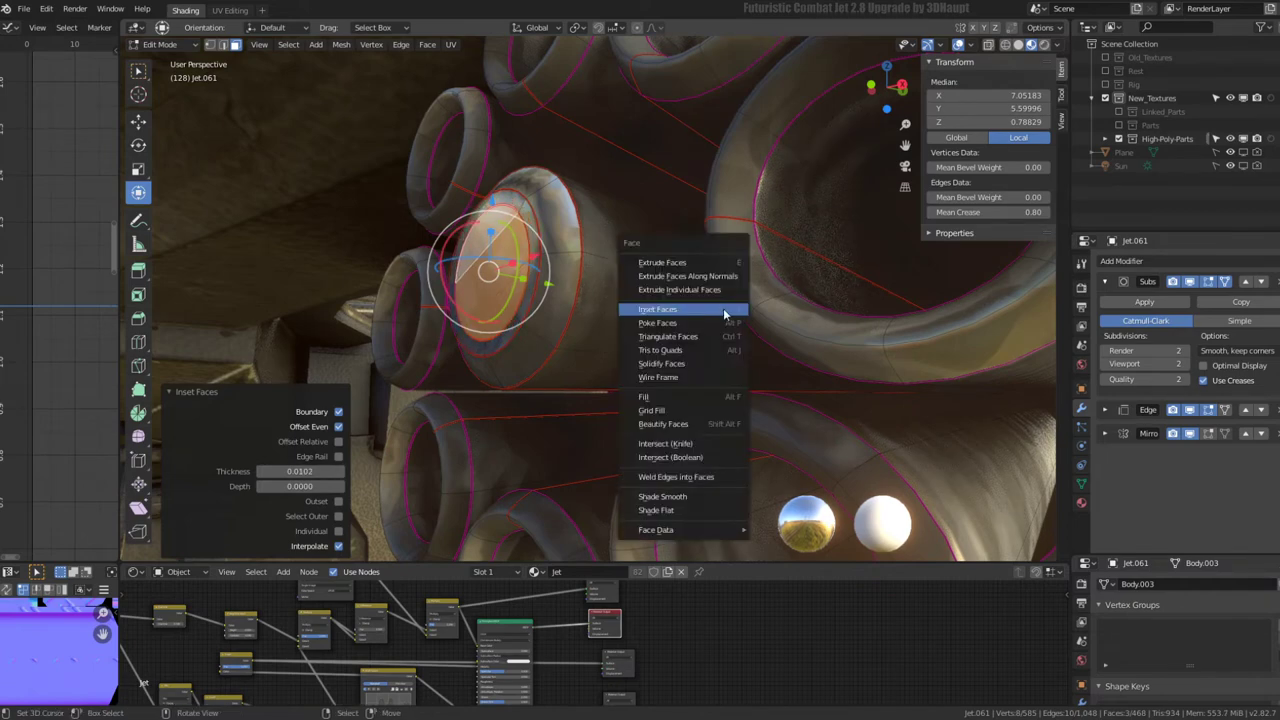
{"action": "left_click", "coordinate": [724, 312]}
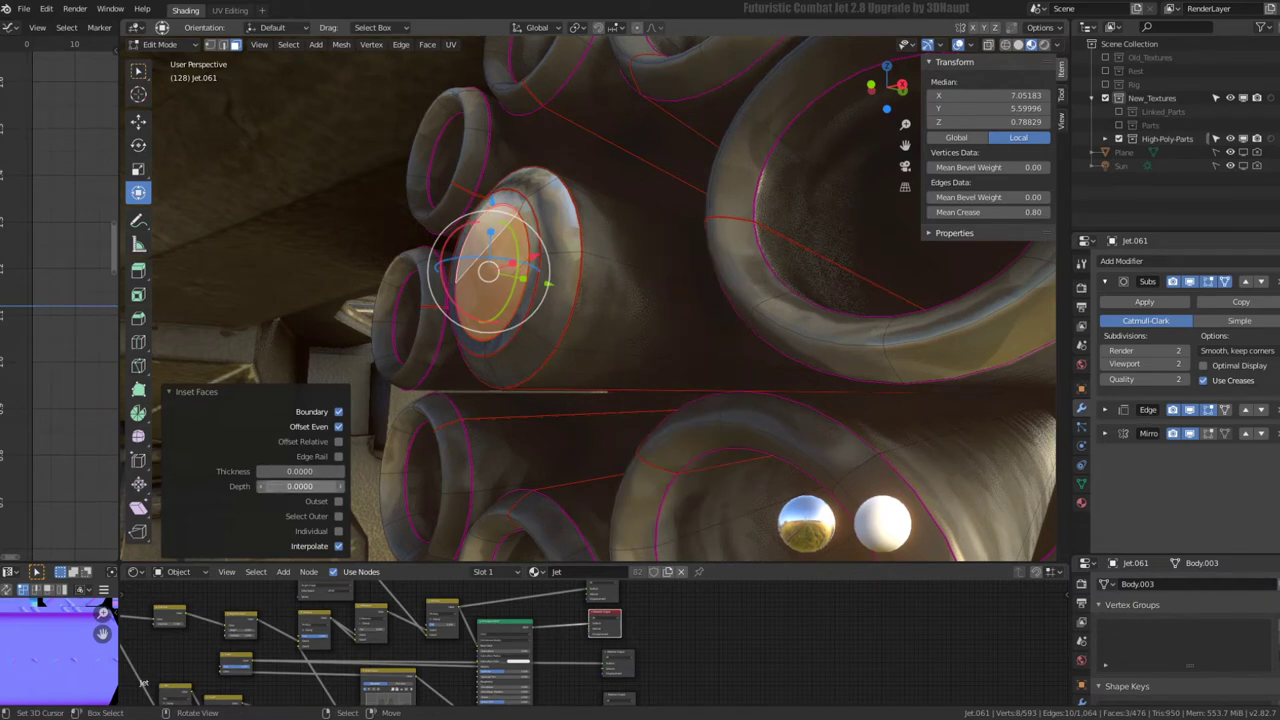
{"action": "mouse_move", "coordinate": [300, 486]}
{"action": "left_mouse_down"}
{"action": "mouse_move", "coordinate": [270, 486]}
{"action": "mouse_move", "coordinate": [320, 471]}
{"action": "left_mouse_up"}
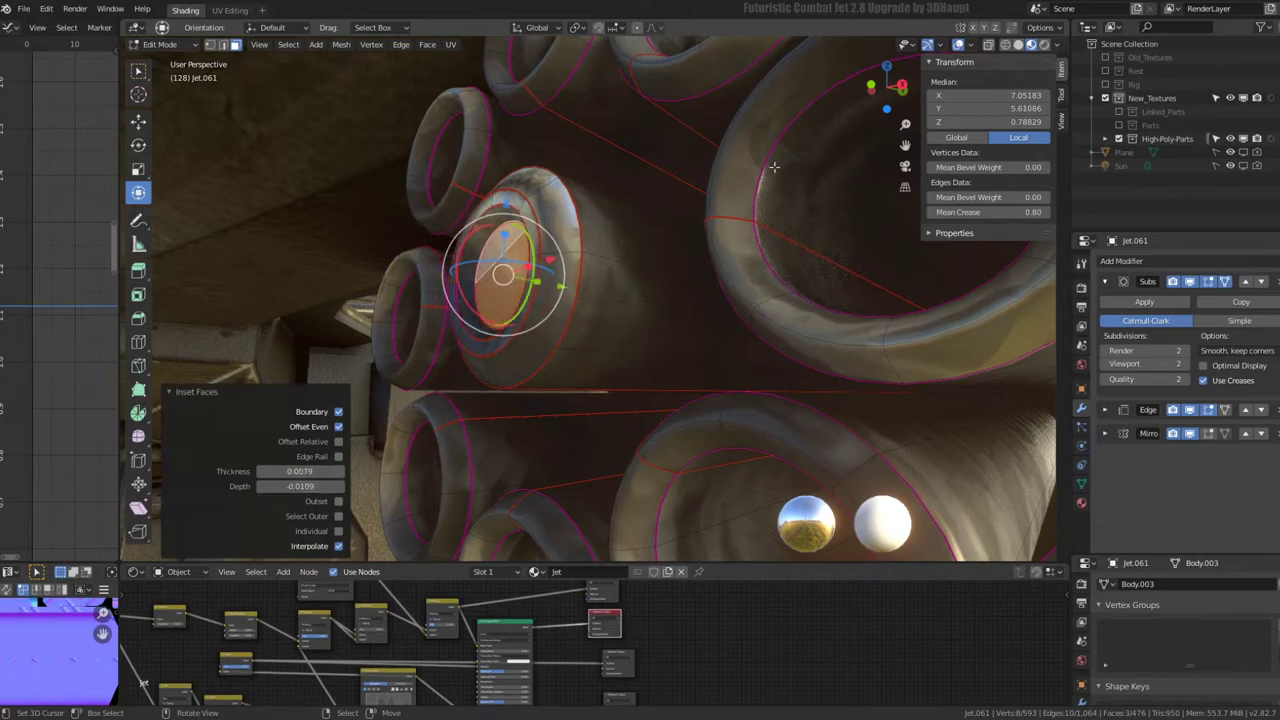
{"action": "key", "text": "Tab"}
{"action": "mouse_move", "coordinate": [773, 167]}
{"action": "middle_mouse_down"}
{"action": "mouse_move", "coordinate": [610, 157]}
{"action": "mouse_move", "coordinate": [699, 158]}
{"action": "mouse_move", "coordinate": [554, 184]}
{"action": "mouse_move", "coordinate": [568, 184]}
{"action": "mouse_move", "coordinate": [644, 351]}
{"action": "mouse_move", "coordinate": [558, 312]}
{"action": "mouse_move", "coordinate": [629, 210]}
{"action": "middle_mouse_up"}
{"action": "scroll", "coordinate": [568, 184], "scroll_direction": "down", "scroll_amount": 5}
{"action": "scroll", "coordinate": [568, 184], "scroll_direction": "down", "scroll_amount": 2}
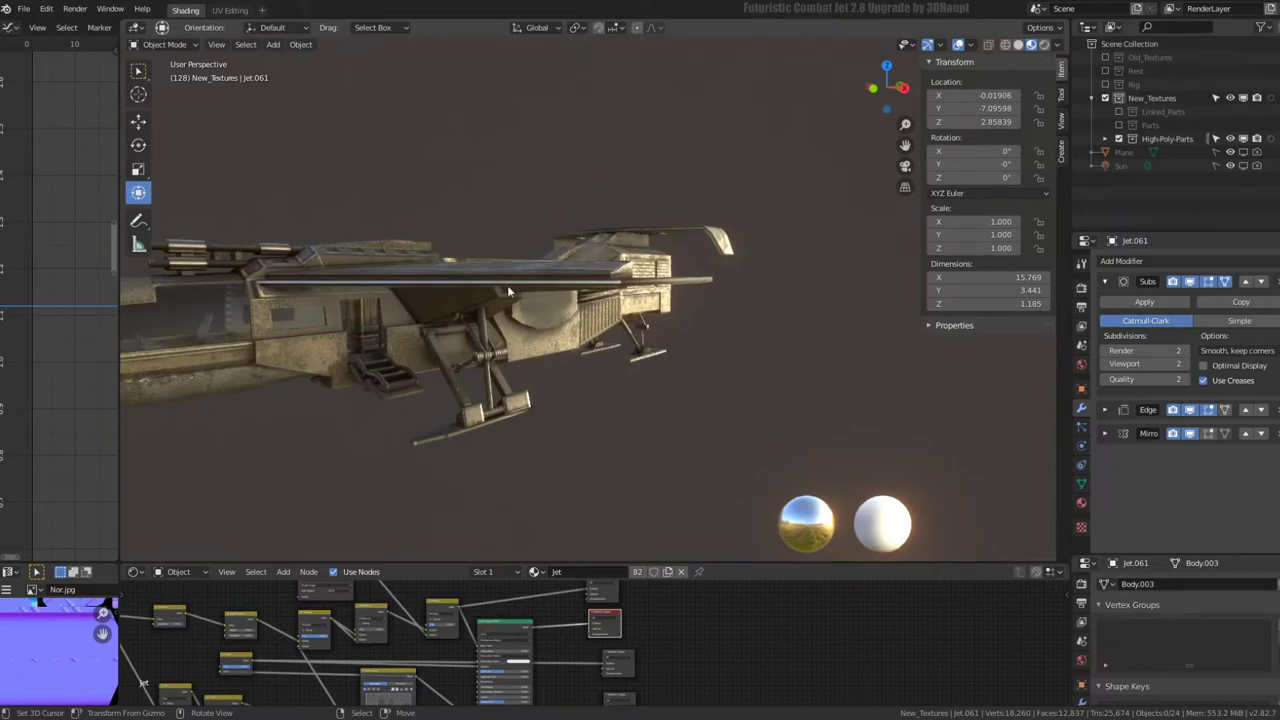
- Select and frame the landing flap under the jet, then edit its mesh in Edge select mode
{"action": "middle_click_drag", "start_coordinate": [508, 291], "coordinate": [350, 365]}
{"action": "left_click", "coordinate": [142, 406]}
{"action": "key", "text": "KP_Decimal"}
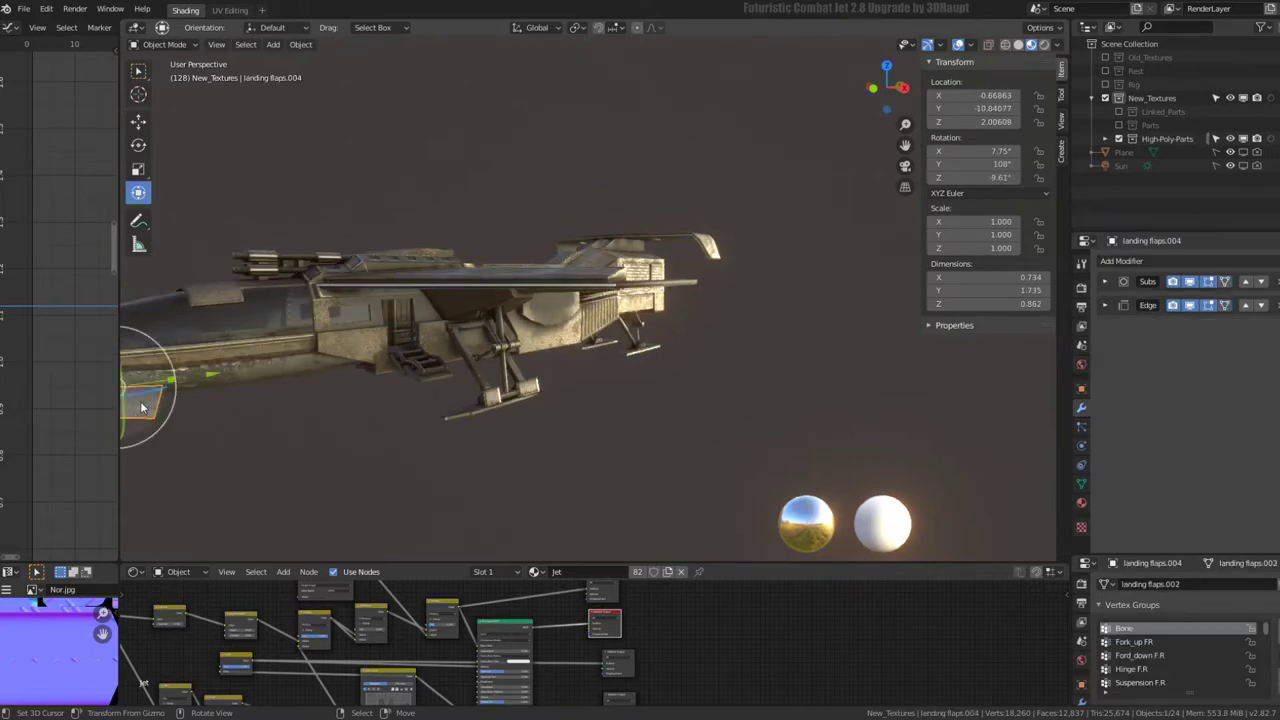
{"action": "mouse_move", "coordinate": [454, 392]}
{"action": "middle_mouse_down"}
{"action": "mouse_move", "coordinate": [695, 342]}
{"action": "mouse_move", "coordinate": [636, 286]}
{"action": "middle_mouse_up"}
{"action": "key", "text": "Tab"}
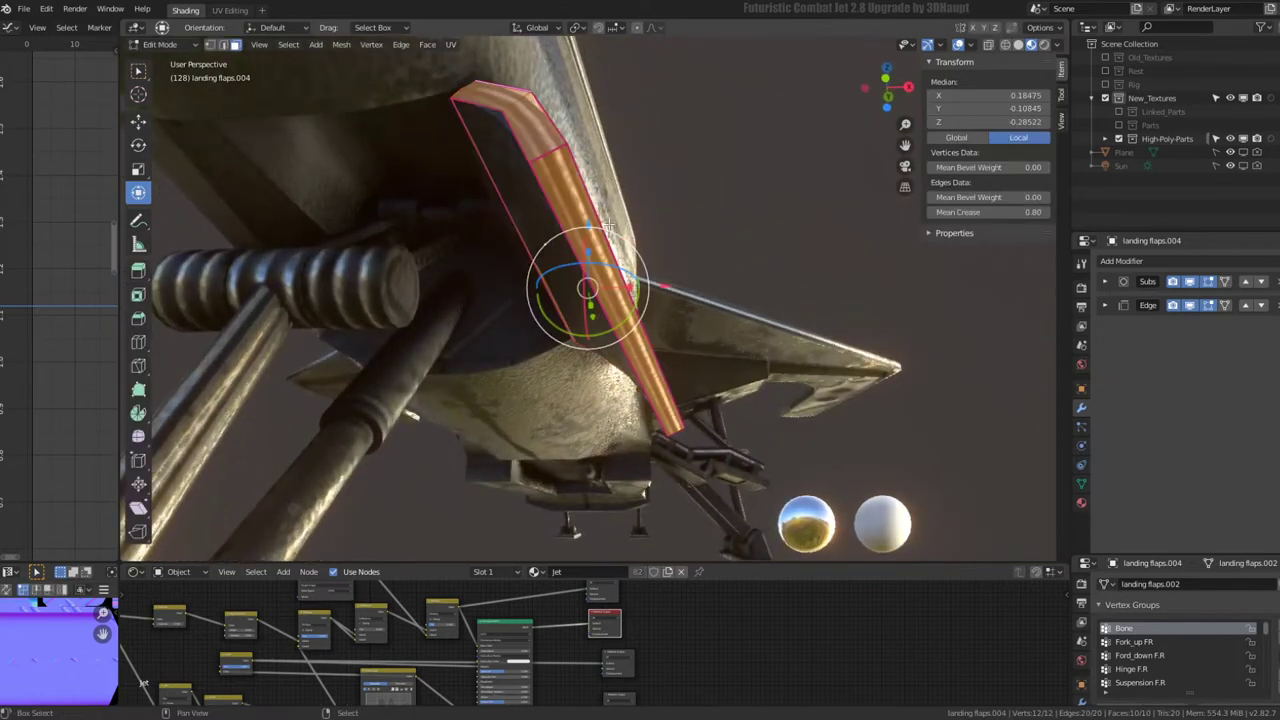
{"action": "mouse_move", "coordinate": [607, 227]}
{"action": "middle_mouse_down"}
{"action": "mouse_move", "coordinate": [569, 146]}
{"action": "mouse_move", "coordinate": [377, 171]}
{"action": "mouse_move", "coordinate": [349, 220]}
{"action": "mouse_move", "coordinate": [706, 148]}
{"action": "mouse_move", "coordinate": [722, 188]}
{"action": "mouse_move", "coordinate": [754, 176]}
{"action": "middle_mouse_up"}
{"action": "mouse_move", "coordinate": [831, 241]}
{"action": "middle_mouse_down"}
{"action": "mouse_move", "coordinate": [777, 251]}
{"action": "mouse_move", "coordinate": [740, 240]}
{"action": "middle_mouse_up"}
{"action": "left_click", "coordinate": [223, 45]}
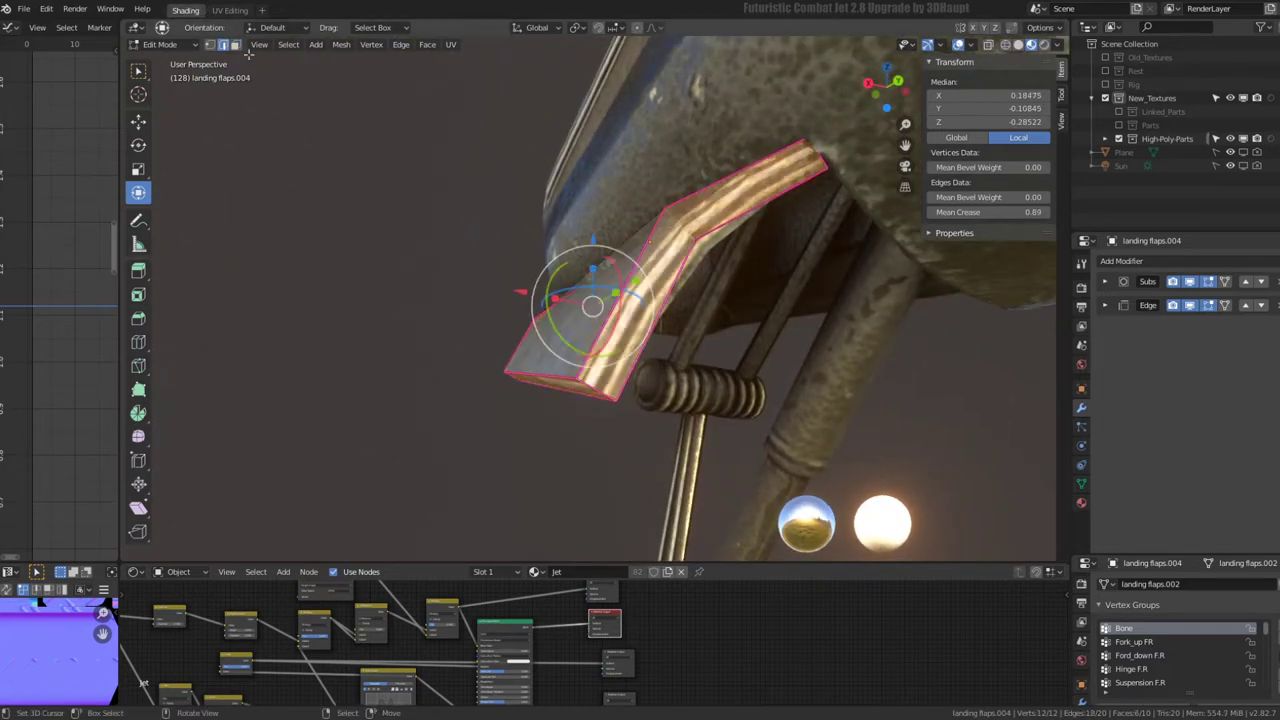
- Subdivide the landing flap's selected edges with 3 cuts
{"action": "right_click", "coordinate": [833, 229]}
{"action": "left_click", "coordinate": [833, 229]}
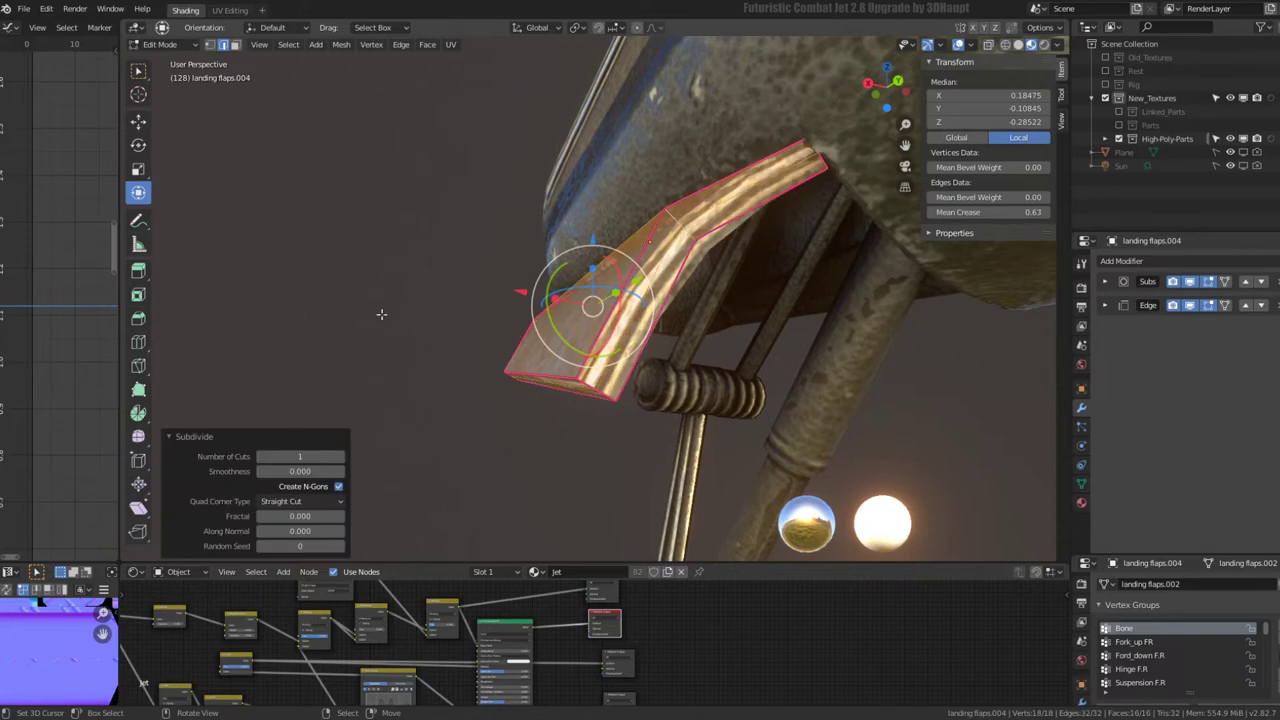
{"action": "mouse_move", "coordinate": [833, 229]}
{"action": "middle_mouse_down"}
{"action": "mouse_move", "coordinate": [678, 318]}
{"action": "mouse_move", "coordinate": [172, 115]}
{"action": "middle_mouse_up"}
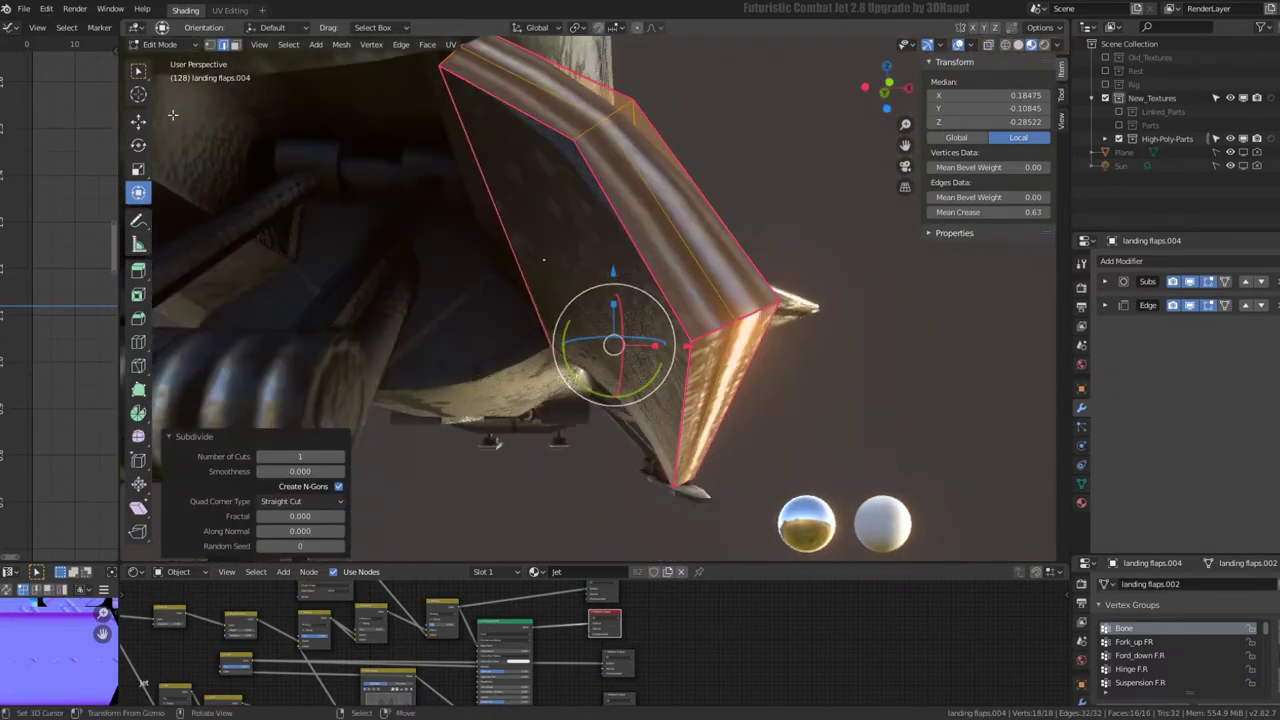
{"action": "left_click", "coordinate": [339, 457]}
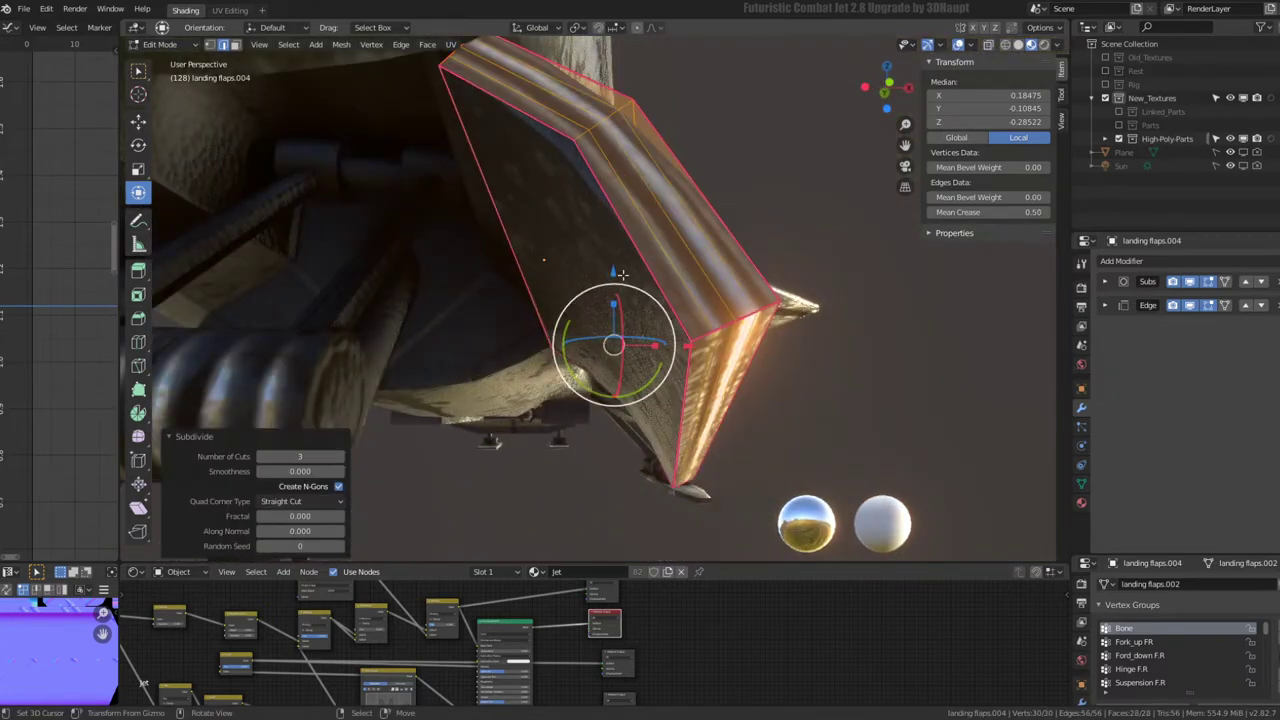
{"action": "middle_click_drag", "start_coordinate": [339, 464], "coordinate": [445, 265]}
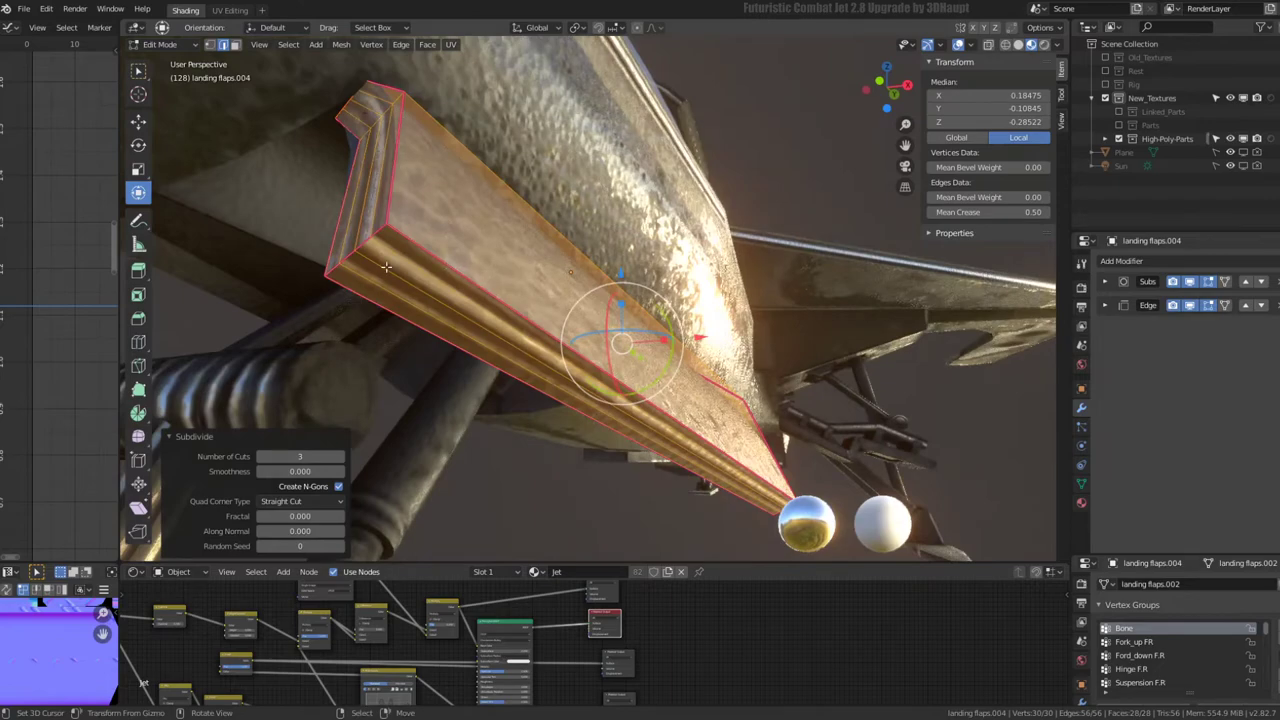
- Select edge loops along the flap and slide the side loop toward the border
{"action": "left_click", "coordinate": [420, 244], "text": "alt"}
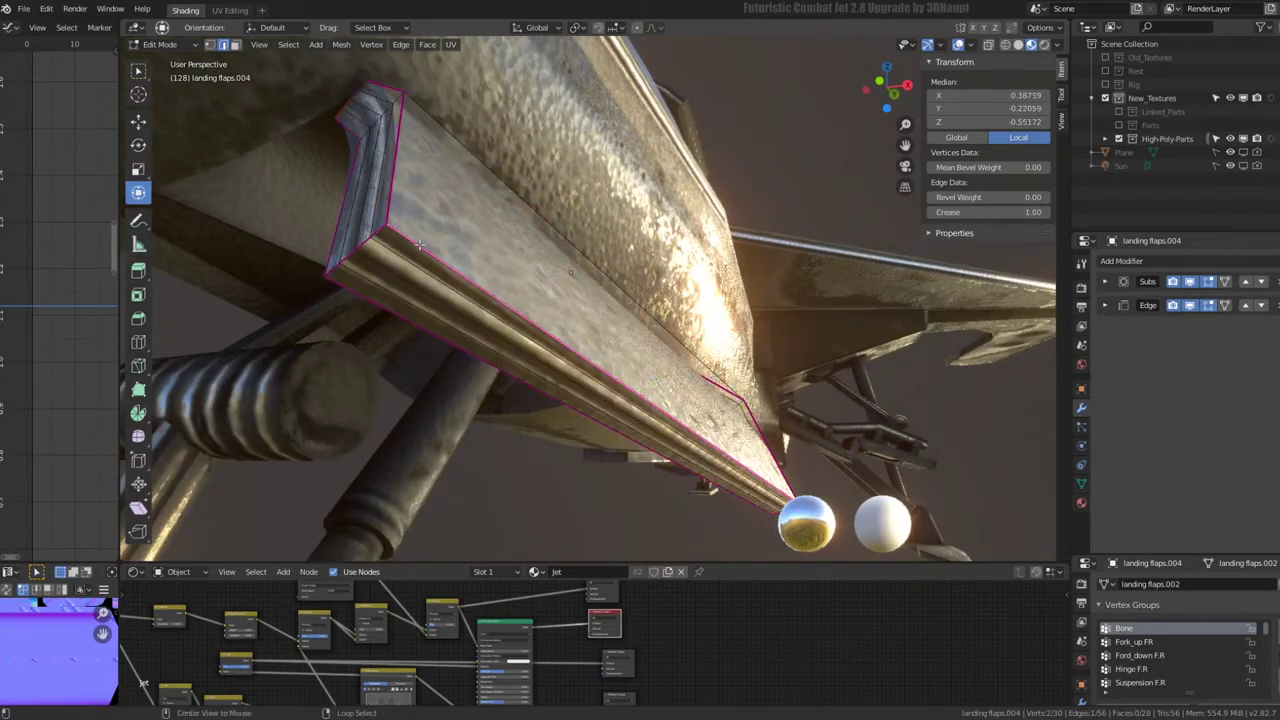
{"action": "left_click", "coordinate": [406, 184], "text": "shift"}
{"action": "middle_click_drag", "start_coordinate": [406, 184], "coordinate": [590, 215]}
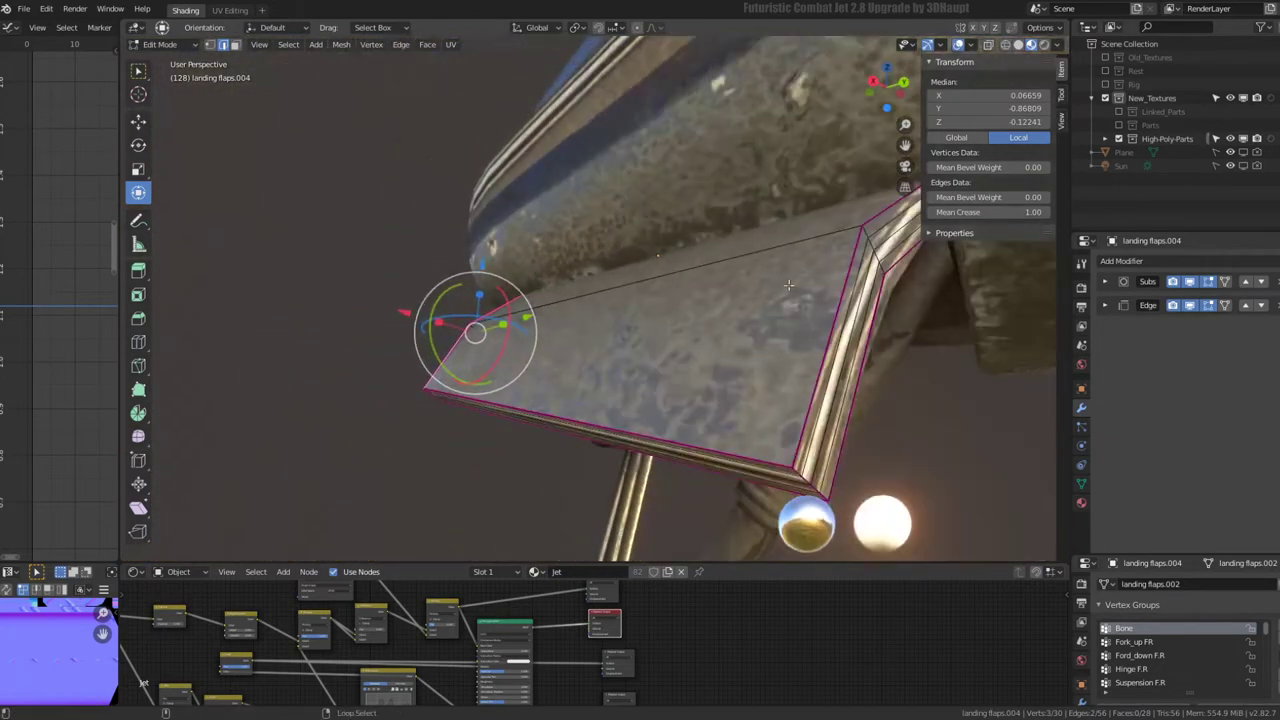
{"action": "left_click", "coordinate": [846, 268], "text": "alt"}
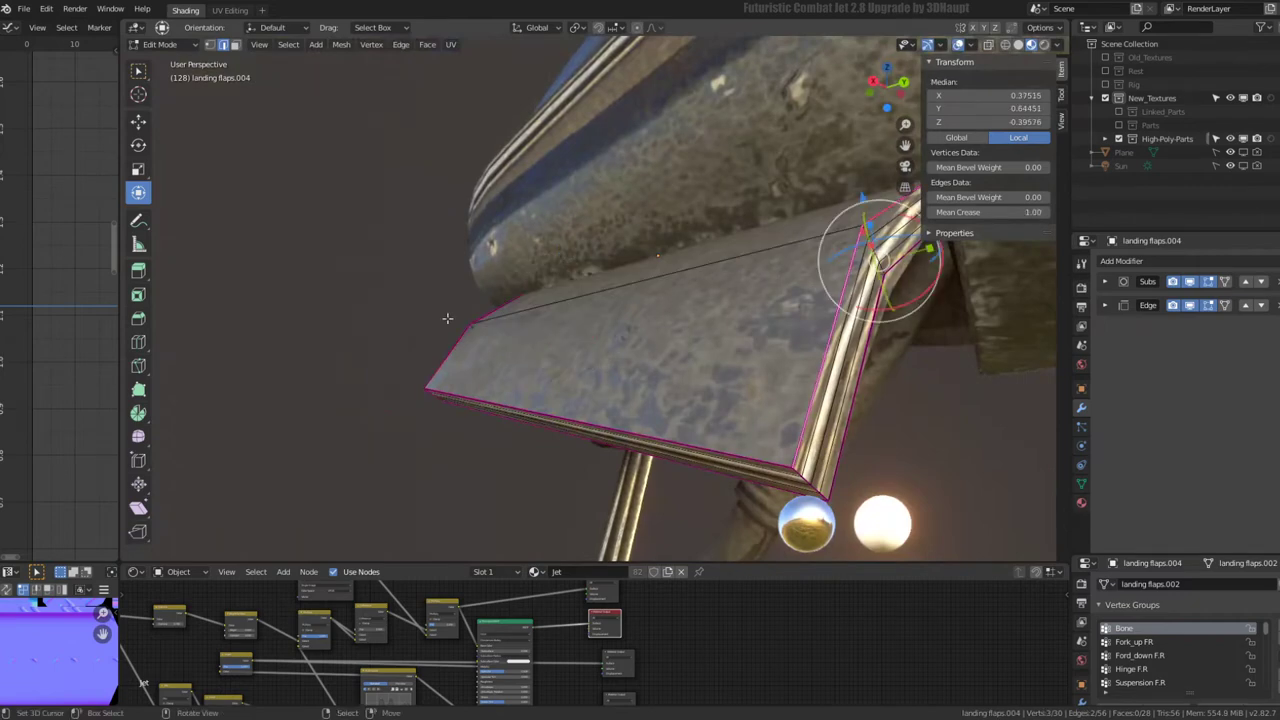
{"action": "middle_click_drag", "start_coordinate": [447, 318], "coordinate": [590, 292]}
{"action": "key", "text": "g"}
{"action": "key", "text": "g"}
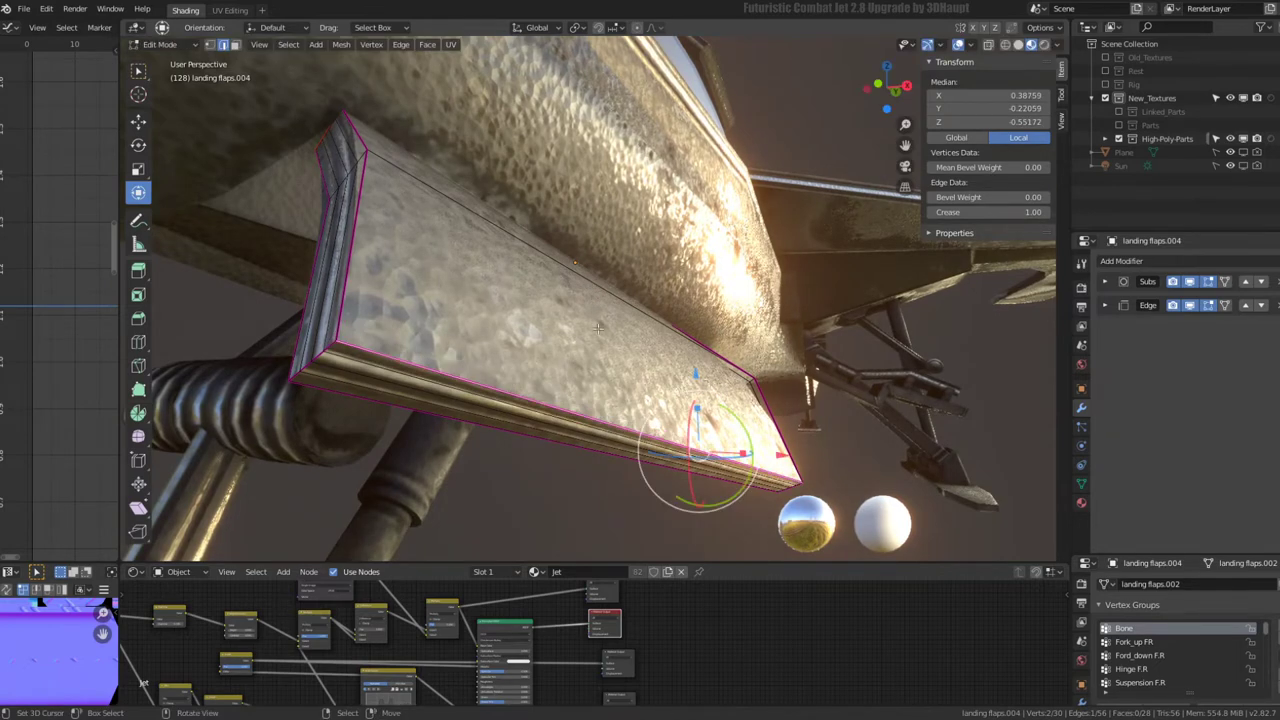
{"action": "left_click", "coordinate": [596, 323]}
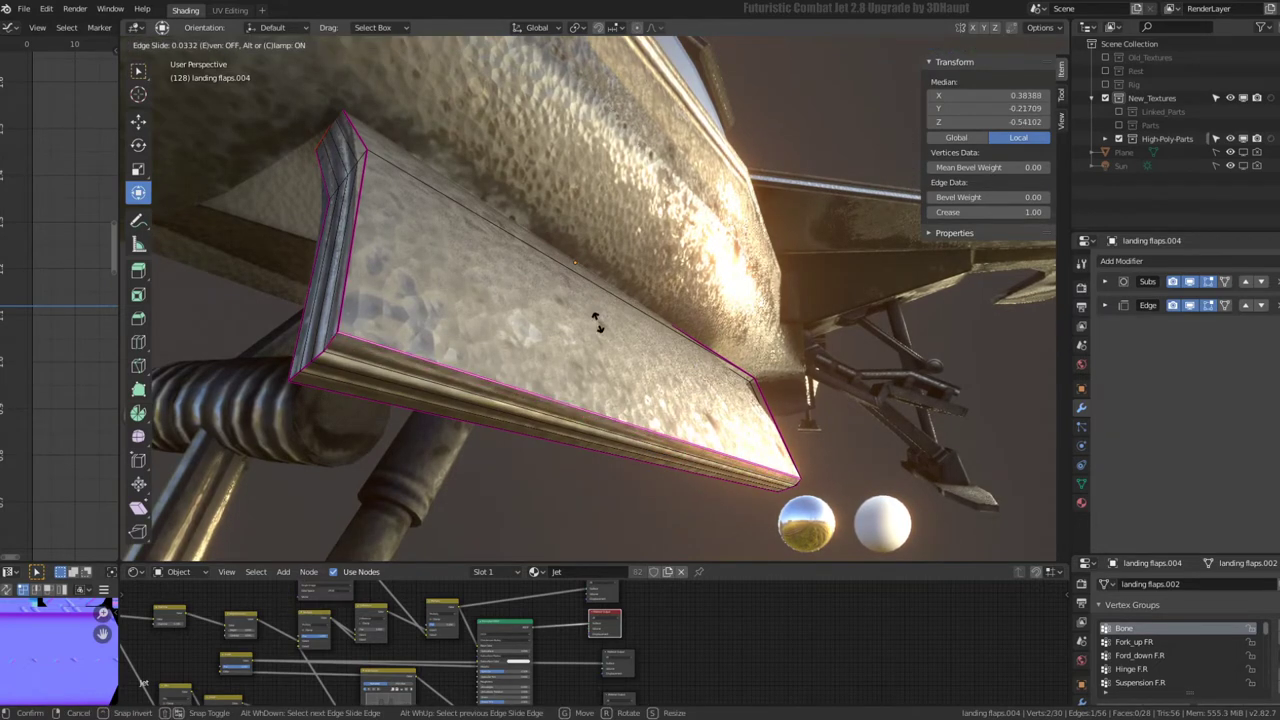
- Slide two more edge loops close to the flap's borders and exit Edit Mode
{"action": "left_click", "coordinate": [352, 137], "text": "shift"}
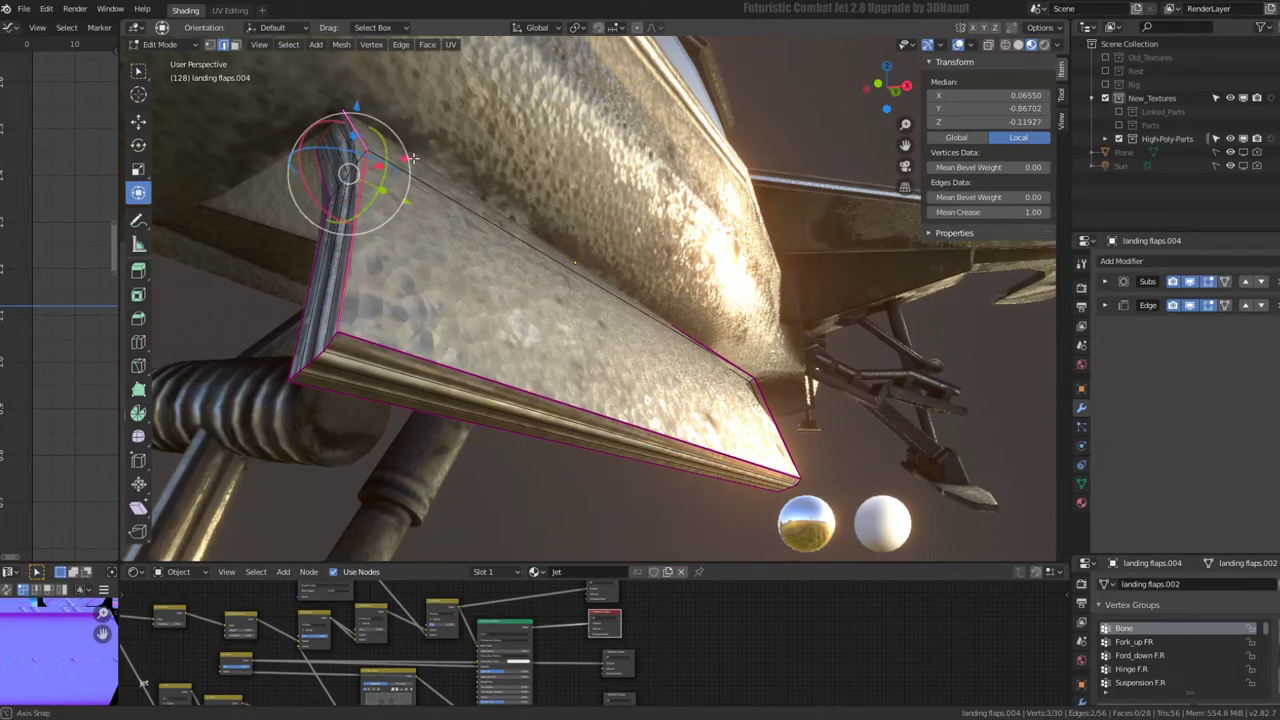
{"action": "middle_click_drag", "start_coordinate": [352, 137], "coordinate": [405, 154]}
{"action": "key", "text": "g"}
{"action": "key", "text": "g"}
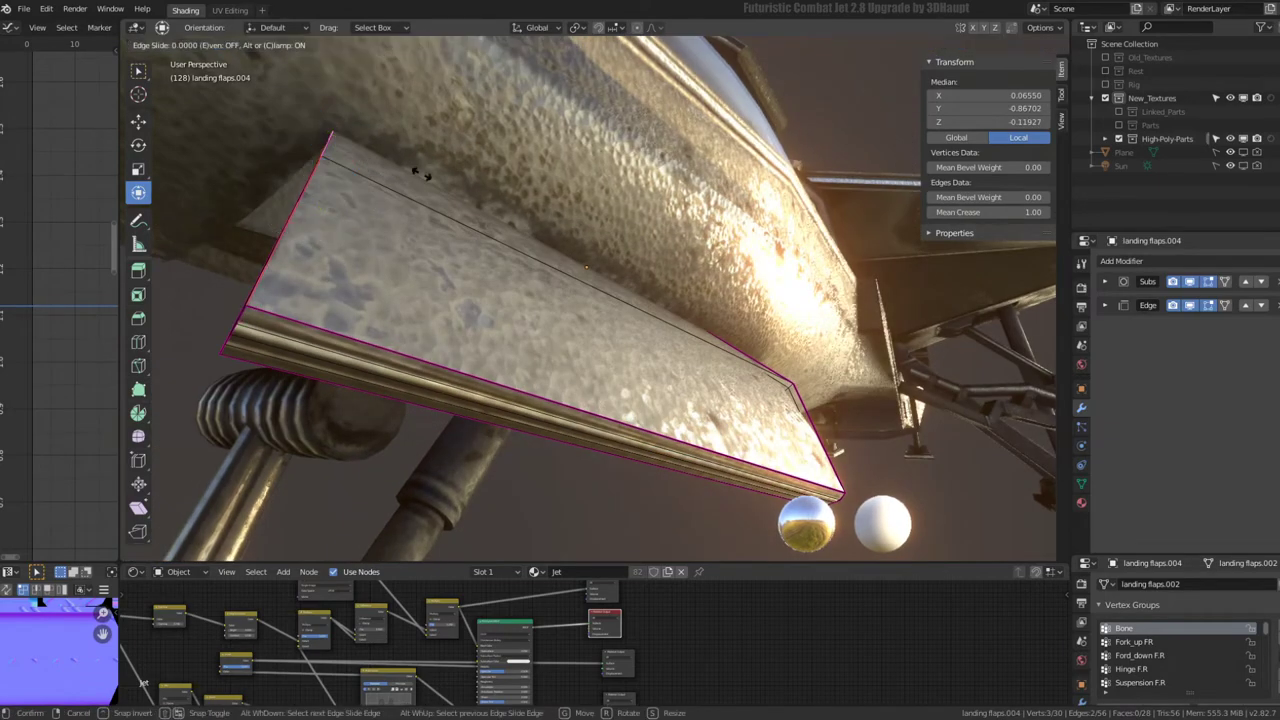
{"action": "left_click", "coordinate": [420, 174]}
{"action": "middle_click_drag", "start_coordinate": [420, 174], "coordinate": [733, 282]}
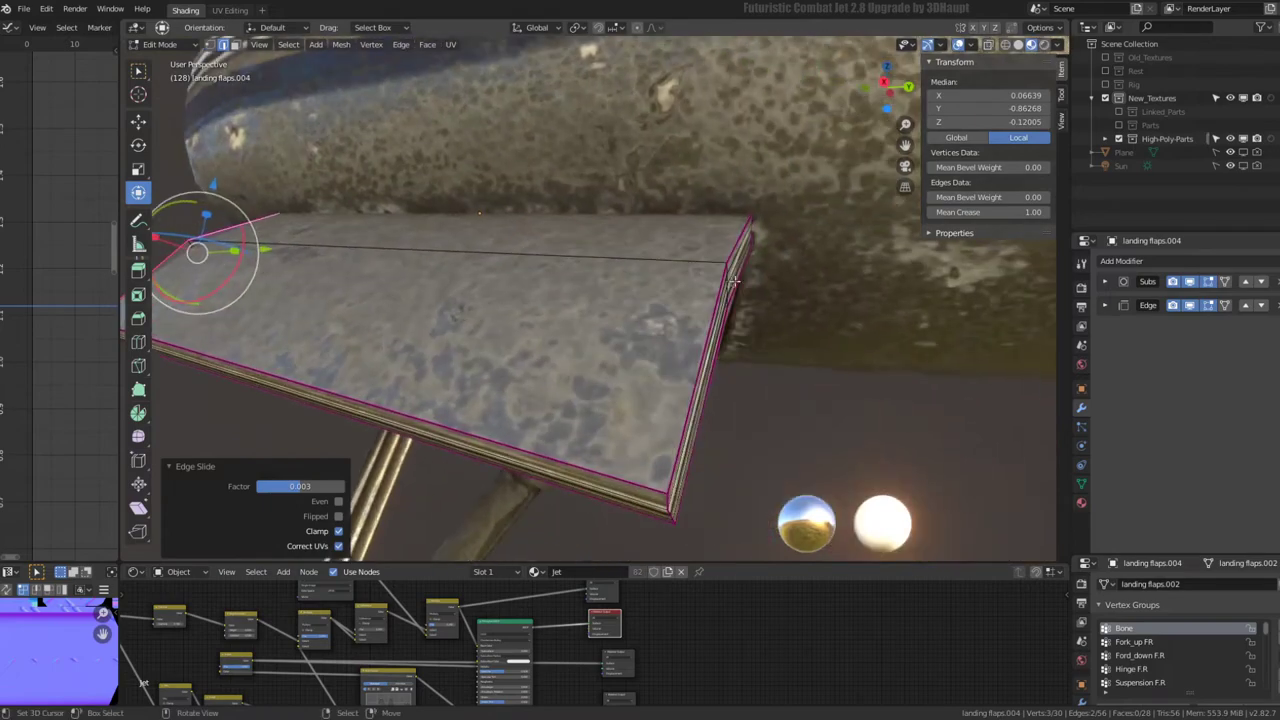
{"action": "left_click", "coordinate": [733, 282]}
{"action": "key", "text": "g"}
{"action": "key", "text": "g"}
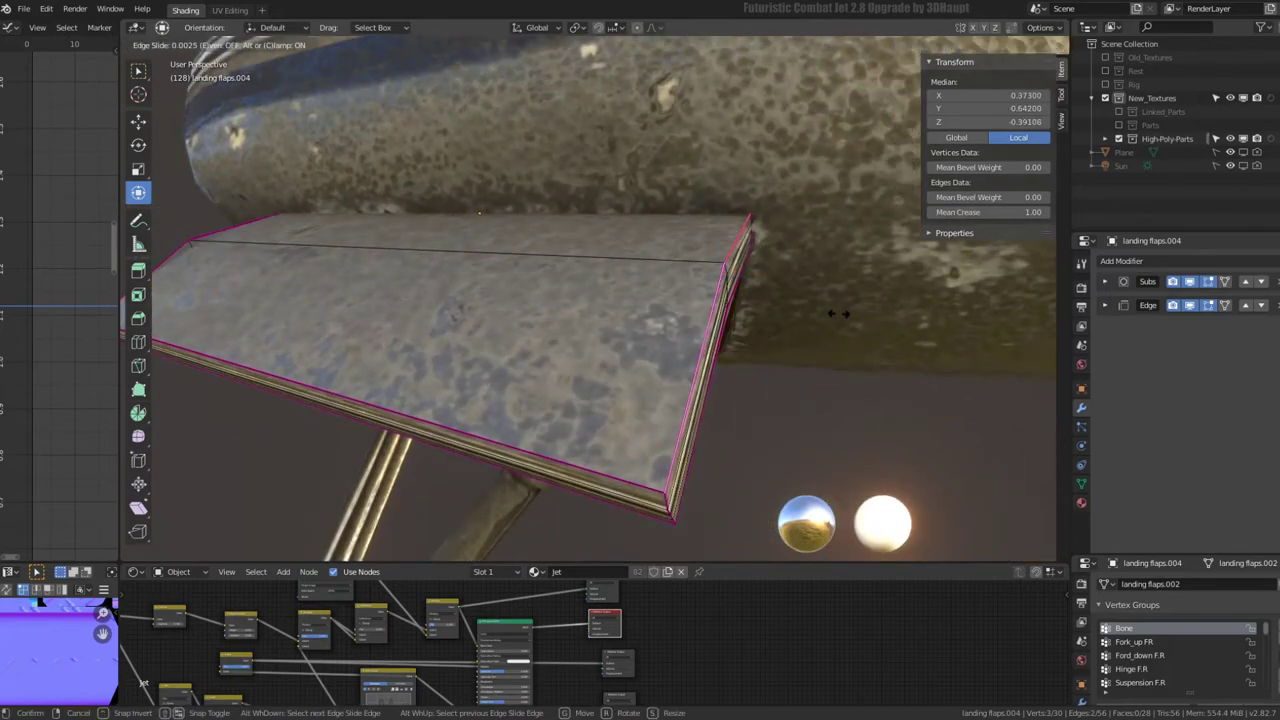
{"action": "left_click", "coordinate": [837, 313]}
{"action": "mouse_move", "coordinate": [837, 313]}
{"action": "middle_mouse_down"}
{"action": "mouse_move", "coordinate": [780, 290]}
{"action": "mouse_move", "coordinate": [739, 333]}
{"action": "middle_mouse_up"}
{"action": "key", "text": "Tab"}
- Reselect the landing flap, zoom out, and click the landing gear strut Cube.019 below it
{"action": "scroll", "coordinate": [680, 350], "scroll_direction": "up", "scroll_amount": 4}
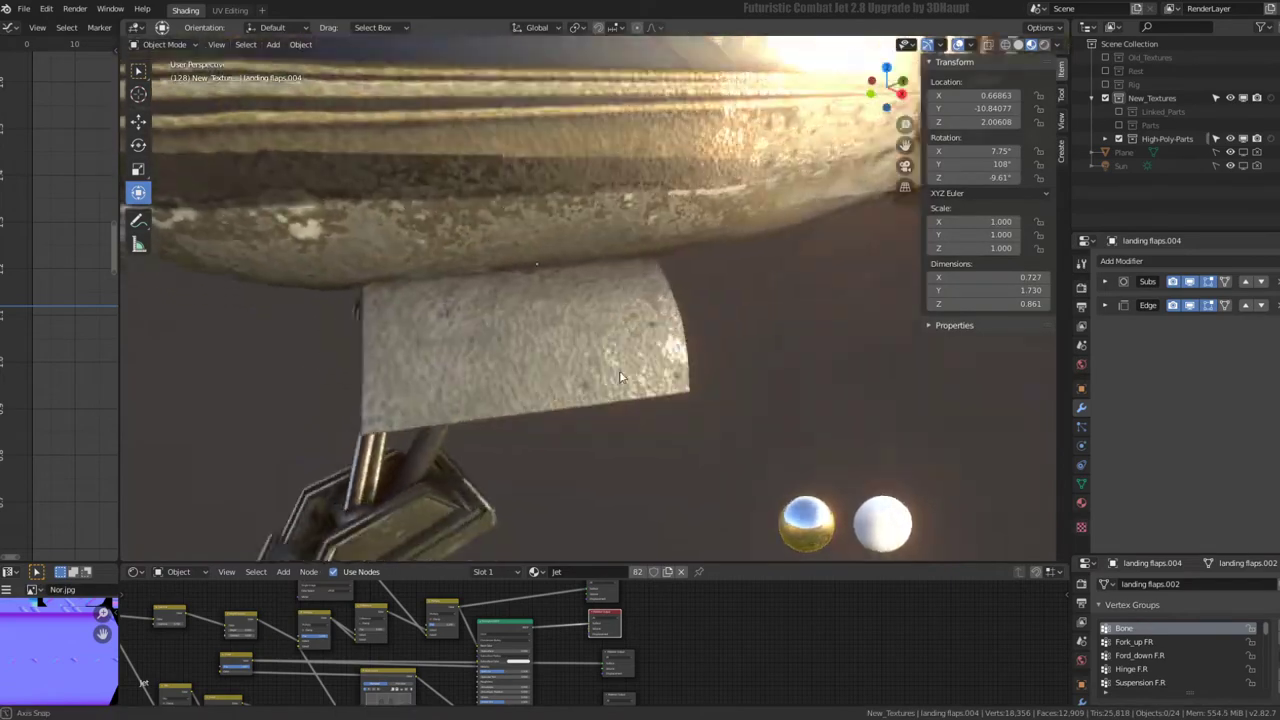
{"action": "mouse_move", "coordinate": [619, 370]}
{"action": "middle_mouse_down"}
{"action": "mouse_move", "coordinate": [470, 321]}
{"action": "mouse_move", "coordinate": [752, 325]}
{"action": "mouse_move", "coordinate": [592, 341]}
{"action": "mouse_move", "coordinate": [697, 288]}
{"action": "middle_mouse_up"}
{"action": "key", "text": "Tab"}
{"action": "key", "text": "Tab"}
{"action": "scroll", "coordinate": [752, 325], "scroll_direction": "down", "scroll_amount": 5}
{"action": "scroll", "coordinate": [612, 345], "scroll_direction": "up", "scroll_amount": 3}
{"action": "scroll", "coordinate": [605, 318], "scroll_direction": "up", "scroll_amount": 2}
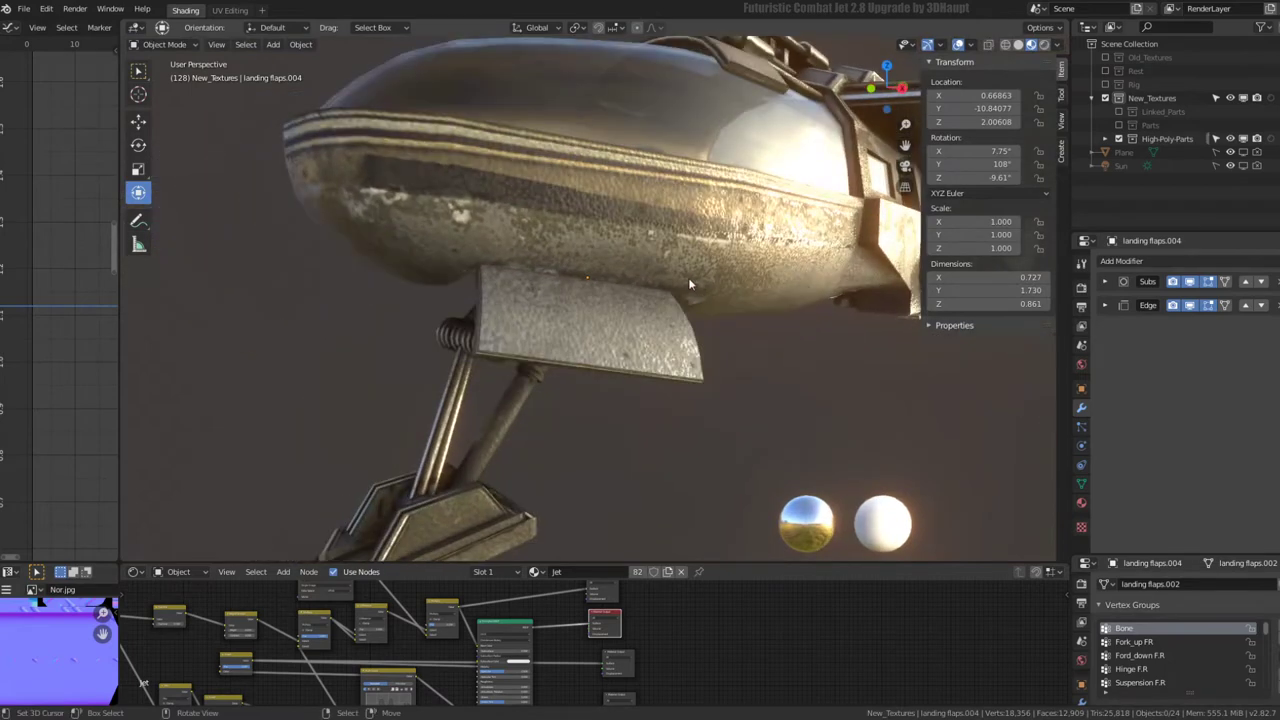
{"action": "left_click", "coordinate": [615, 330]}
{"action": "scroll", "coordinate": [615, 330], "scroll_direction": "down", "scroll_amount": 3}
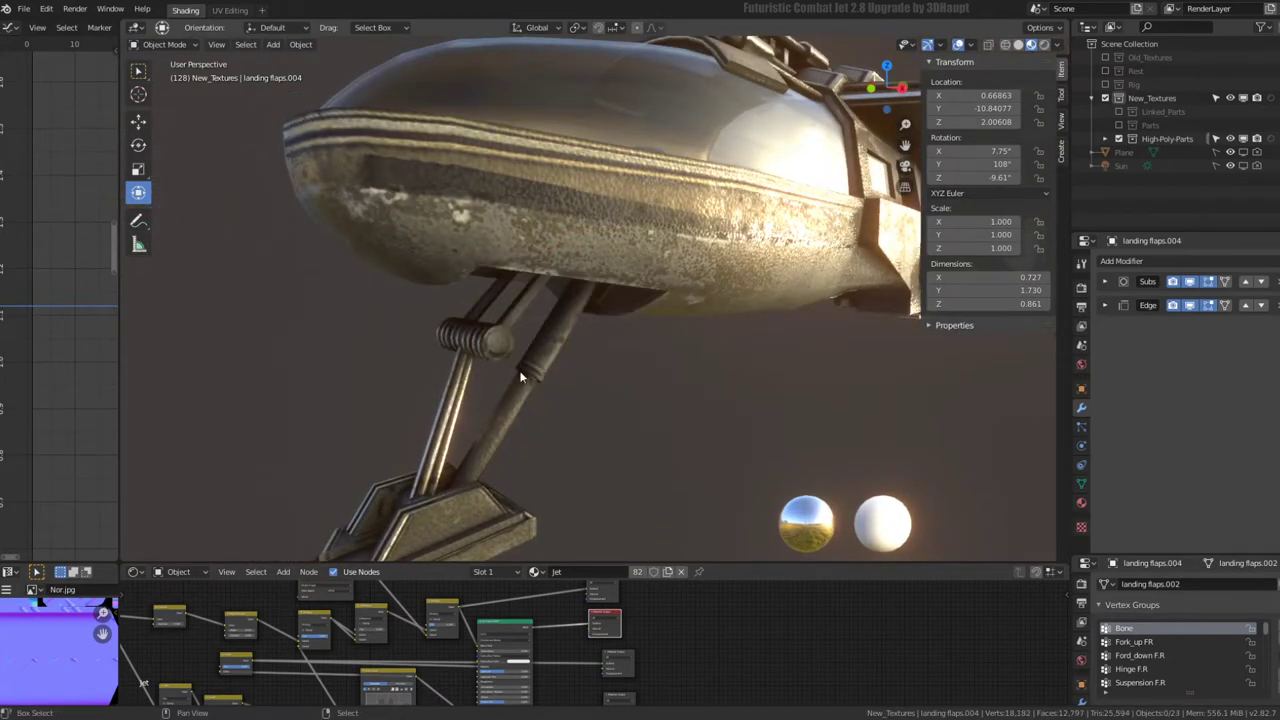
{"action": "mouse_move", "coordinate": [615, 330]}
{"action": "middle_mouse_down"}
{"action": "mouse_move", "coordinate": [666, 295]}
{"action": "mouse_move", "coordinate": [608, 288]}
{"action": "mouse_move", "coordinate": [583, 229]}
{"action": "mouse_move", "coordinate": [590, 280]}
{"action": "mouse_move", "coordinate": [650, 336]}
{"action": "middle_mouse_up"}
{"action": "left_click", "coordinate": [666, 295]}
- Inspect the strut base block's edge loops in Edit Mode, then return to Object Mode
{"action": "left_click", "coordinate": [590, 280]}
{"action": "key", "text": "Tab"}
{"action": "left_click", "coordinate": [652, 335], "text": "alt"}
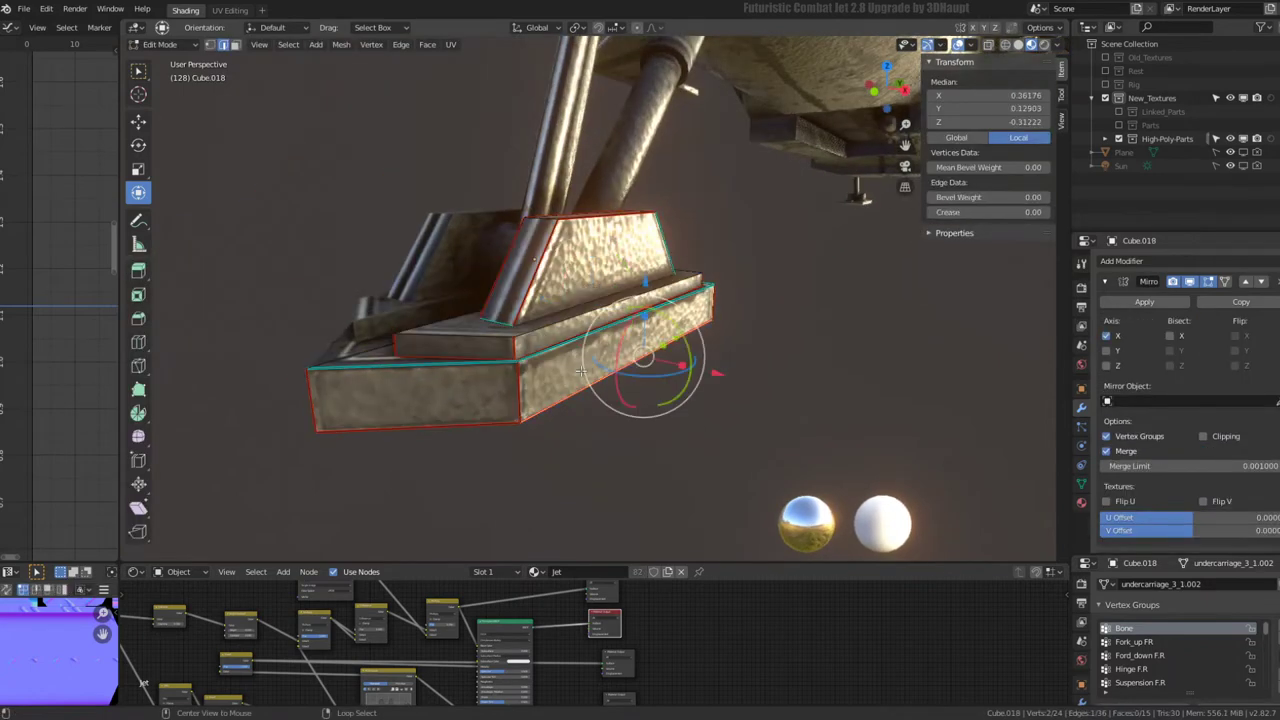
{"action": "left_click", "coordinate": [505, 369], "text": "alt"}
{"action": "left_click", "coordinate": [523, 381], "text": "ctrl+alt"}
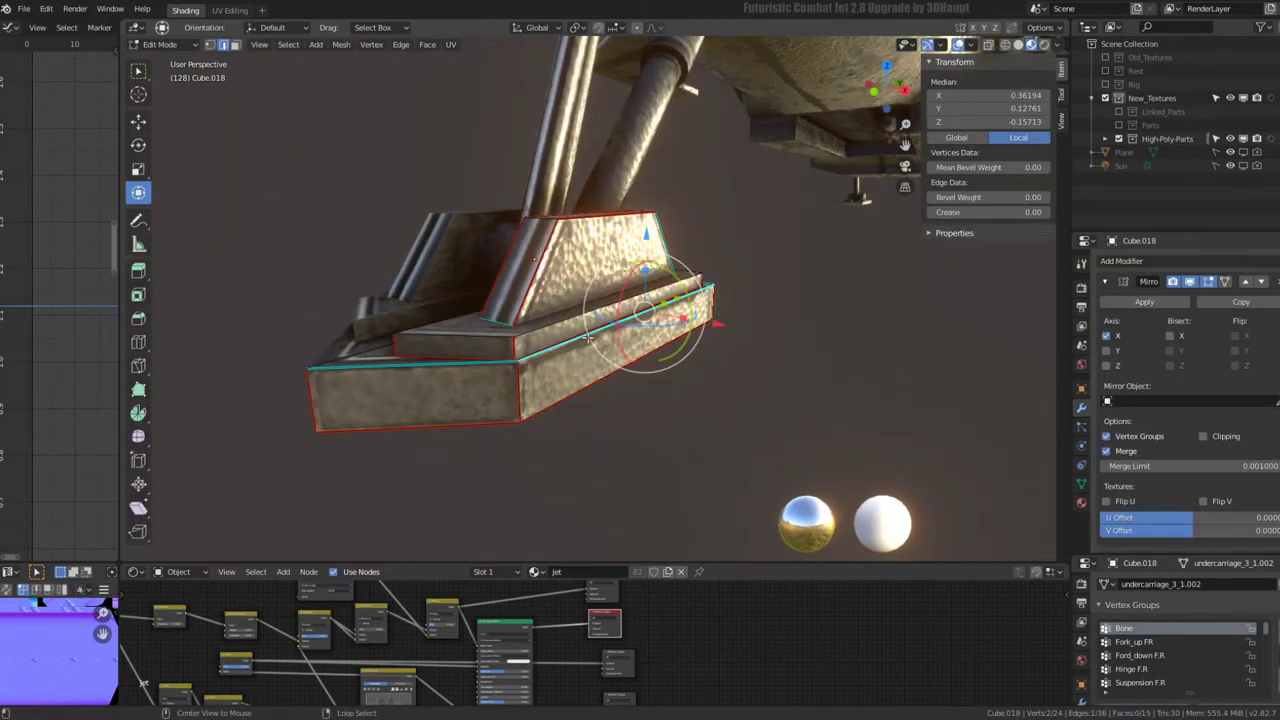
{"action": "scroll", "coordinate": [600, 330], "scroll_direction": "down", "scroll_amount": 3}
{"action": "key", "text": "Tab"}
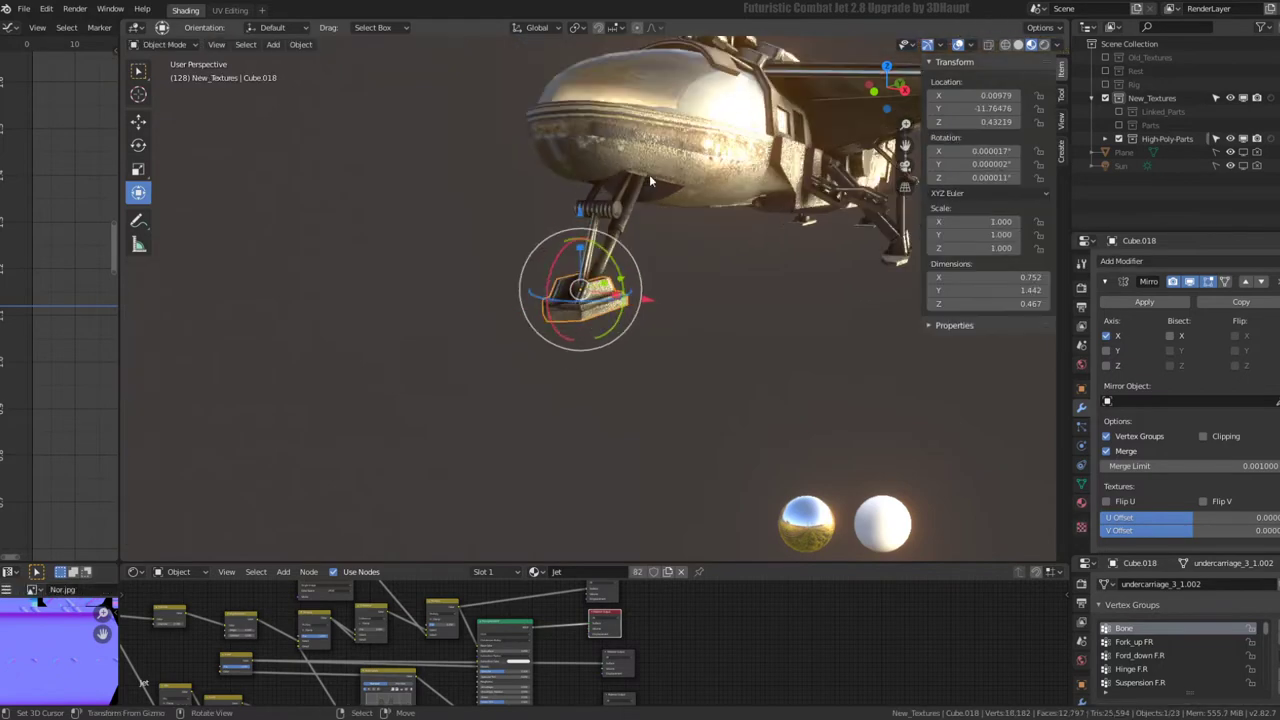
- Select and frame the landing-gear strut arm and view its mesh in Edit Mode
{"action": "middle_click_drag", "start_coordinate": [649, 174], "coordinate": [612, 323]}
{"action": "left_click", "coordinate": [612, 323]}
{"action": "left_click", "coordinate": [430, 400]}
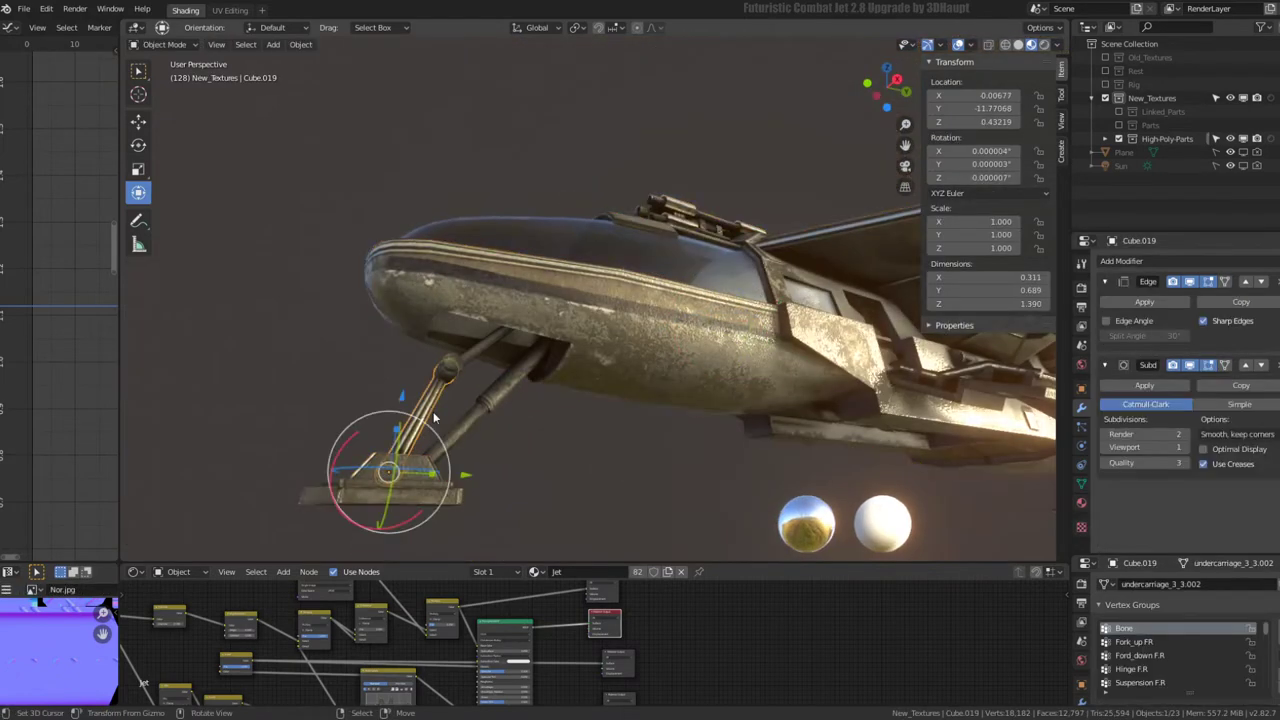
{"action": "scroll", "coordinate": [686, 369], "scroll_direction": "up", "scroll_amount": 4}
{"action": "middle_click_drag", "start_coordinate": [686, 376], "coordinate": [587, 340]}
{"action": "key", "text": "Tab"}
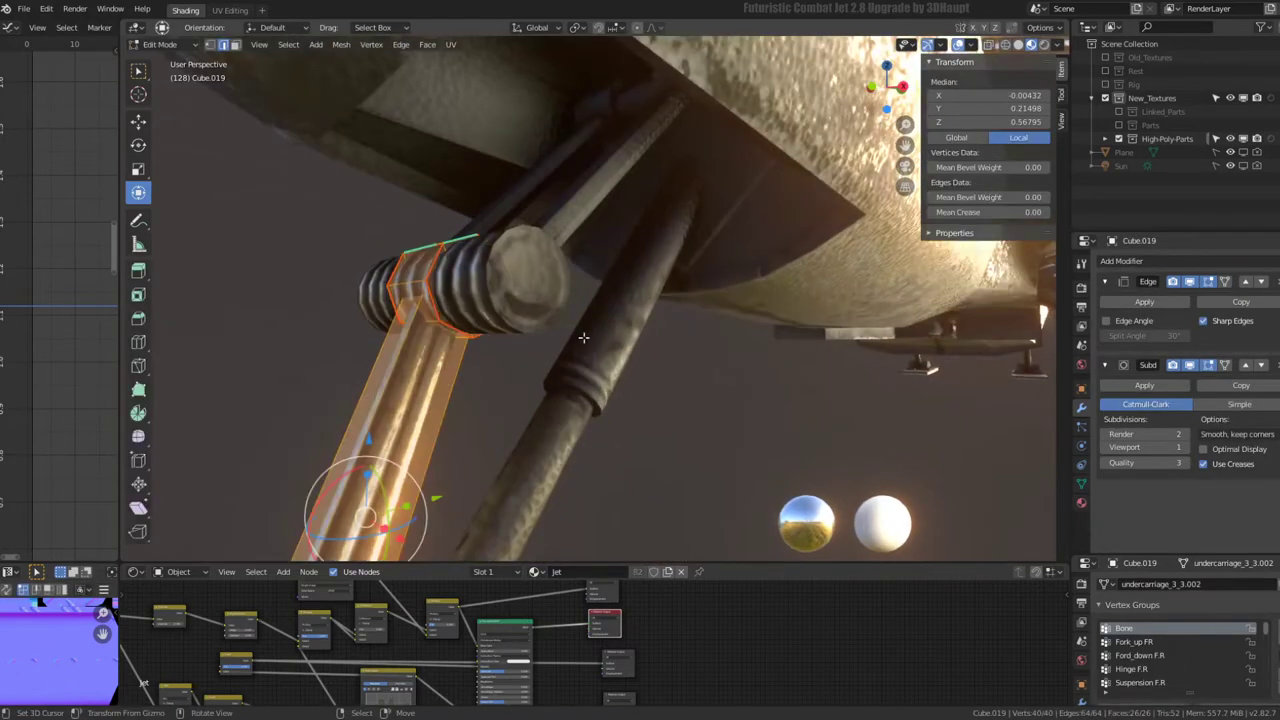
- Switch between the gear fork piece and strut arm, checking each one's mesh
{"action": "key", "text": "Tab"}
{"action": "left_click", "coordinate": [467, 300]}
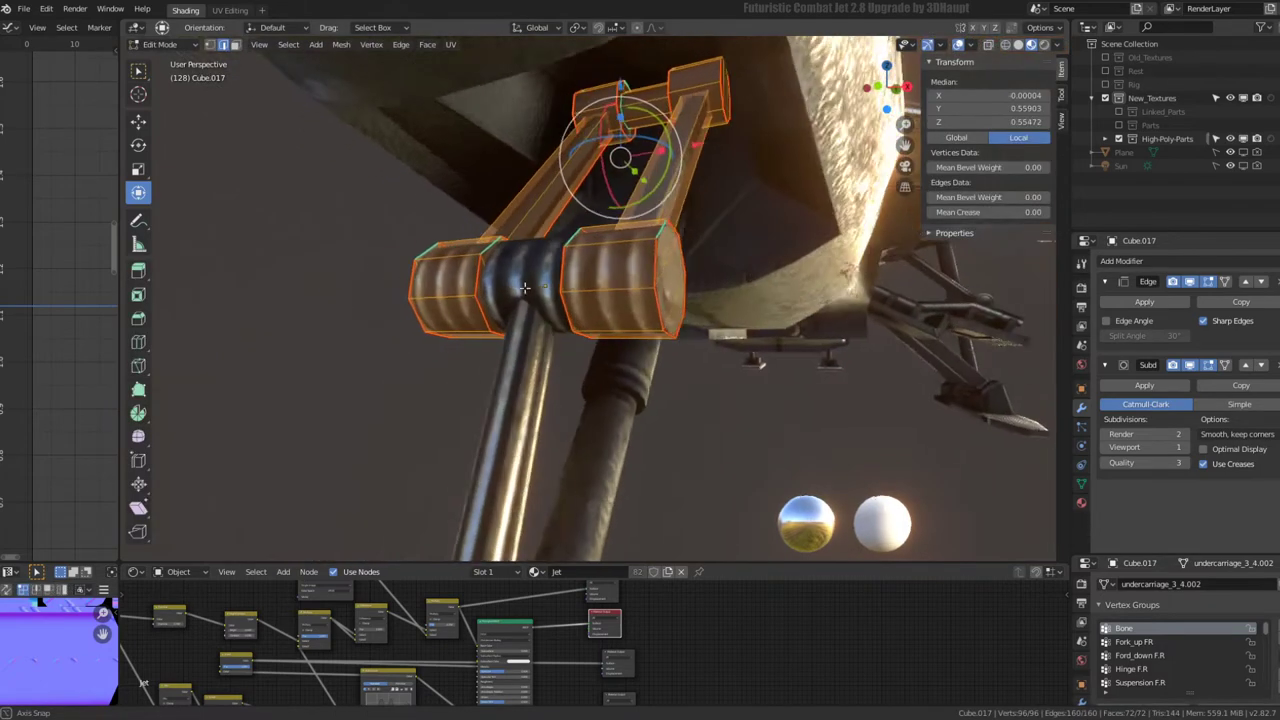
{"action": "middle_click_drag", "start_coordinate": [467, 300], "coordinate": [576, 291]}
{"action": "left_click", "coordinate": [576, 291]}
{"action": "left_click", "coordinate": [575, 290]}
{"action": "key", "text": "Tab"}
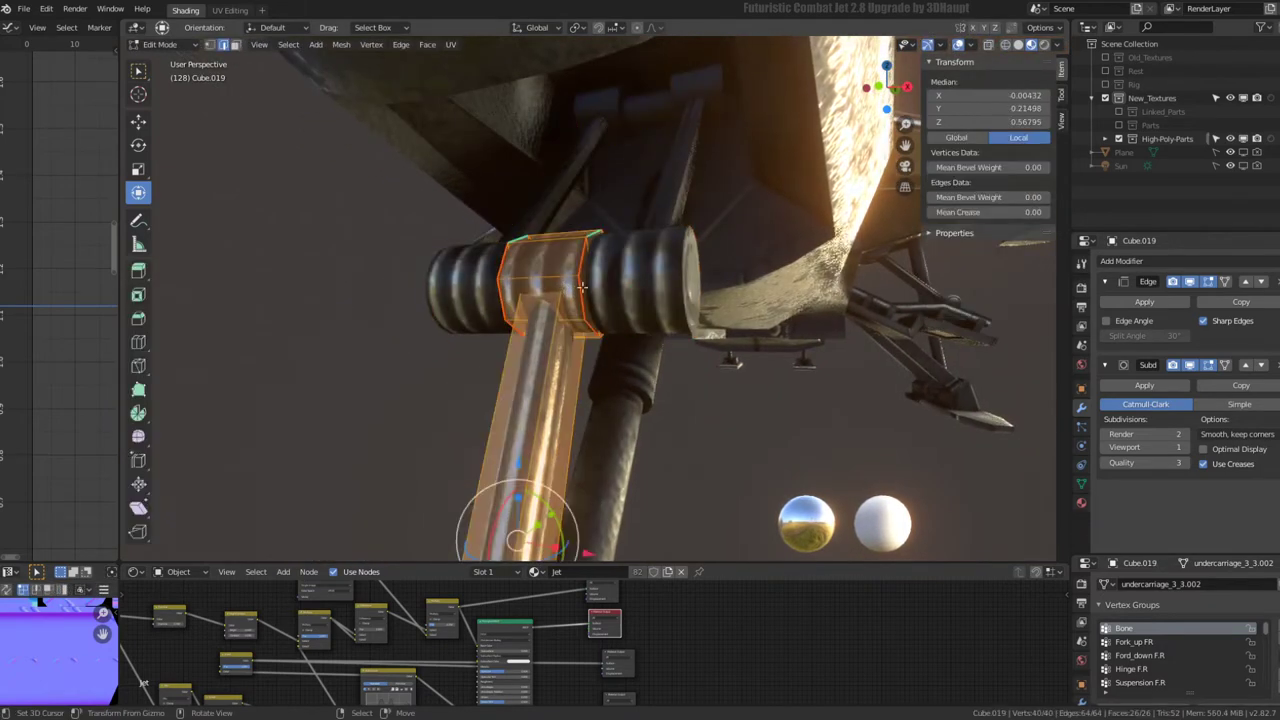
{"action": "key", "text": "Tab"}
- Inspect the fork piece and the upper-body cylinder meshes, ending in Object Mode
{"action": "left_click", "coordinate": [620, 285]}
{"action": "key", "text": "Tab"}
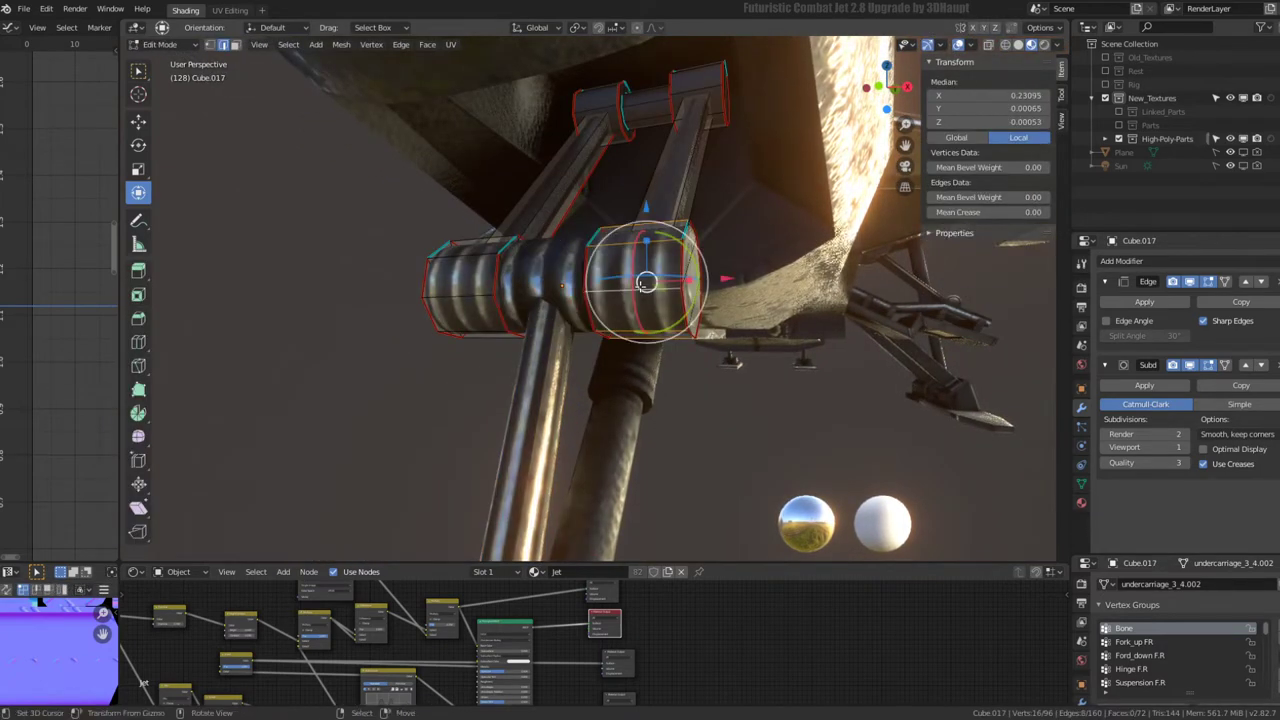
{"action": "mouse_move", "coordinate": [646, 283]}
{"action": "middle_mouse_down"}
{"action": "mouse_move", "coordinate": [588, 326]}
{"action": "mouse_move", "coordinate": [606, 307]}
{"action": "mouse_move", "coordinate": [616, 393]}
{"action": "mouse_move", "coordinate": [751, 302]}
{"action": "mouse_move", "coordinate": [663, 290]}
{"action": "mouse_move", "coordinate": [670, 248]}
{"action": "mouse_move", "coordinate": [545, 238]}
{"action": "middle_mouse_up"}
{"action": "key", "text": "Tab"}
{"action": "left_click", "coordinate": [572, 314]}
{"action": "key", "text": "Tab"}
{"action": "key", "text": "Tab"}
- Select the jet body Jet.049 and pick an edge on the wing's front face
{"action": "left_click", "coordinate": [663, 290]}
{"action": "key", "text": "Tab"}
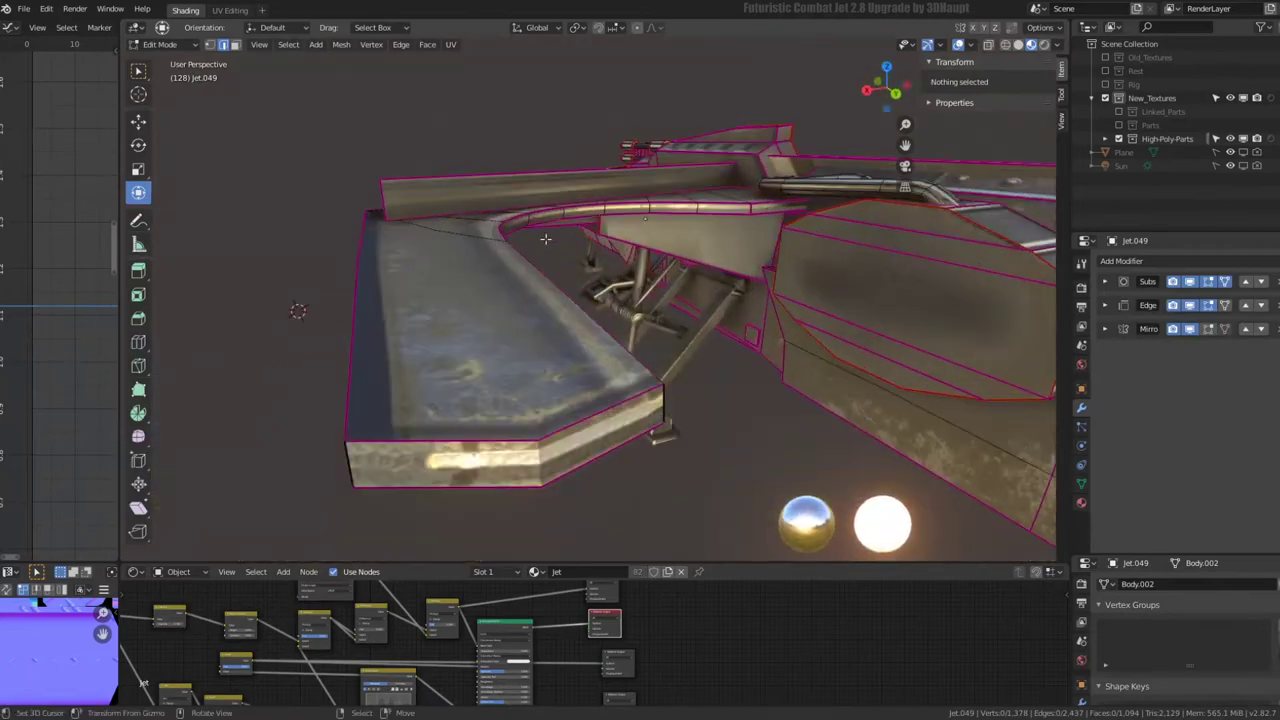
{"action": "left_click", "coordinate": [561, 464]}
{"action": "mouse_move", "coordinate": [561, 464]}
{"action": "middle_mouse_down"}
{"action": "mouse_move", "coordinate": [533, 373]}
{"action": "mouse_move", "coordinate": [700, 330]}
{"action": "middle_mouse_up"}
{"action": "left_click", "coordinate": [540, 352]}
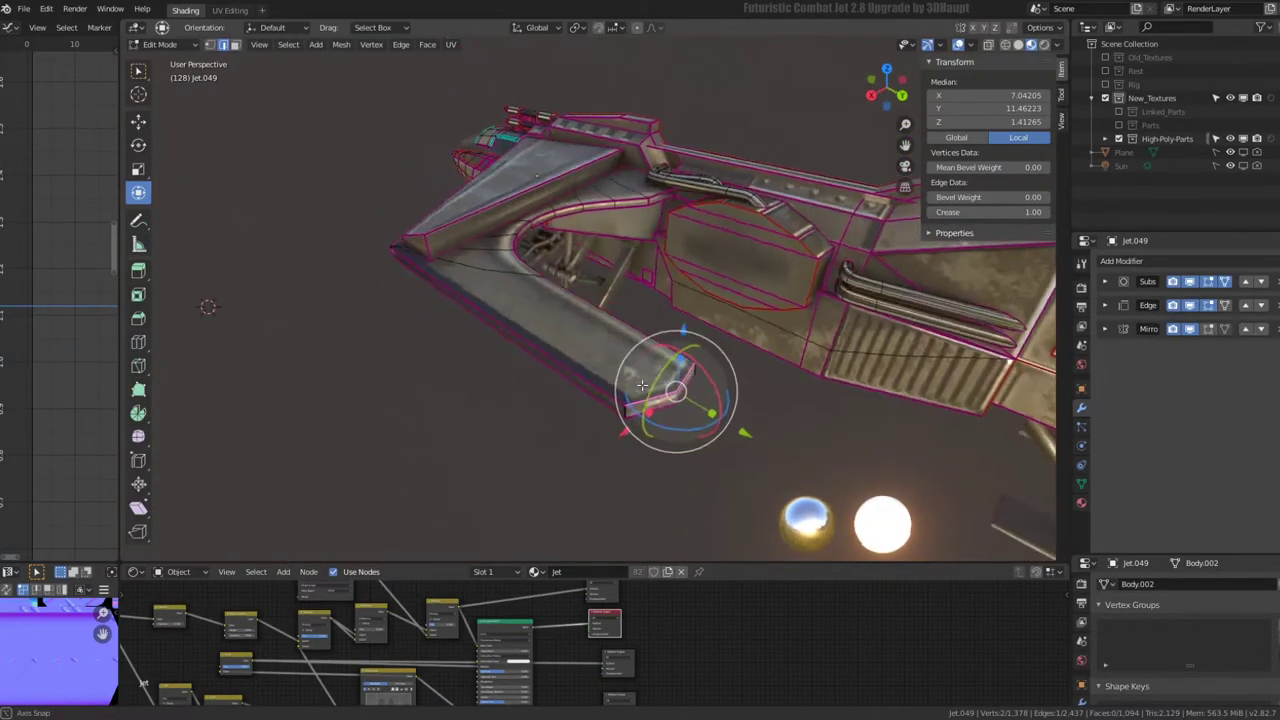
- Hide the Subdivision modifier in edit mode and select two edges on the wing's curved cut-out
{"action": "left_click", "coordinate": [1191, 282]}
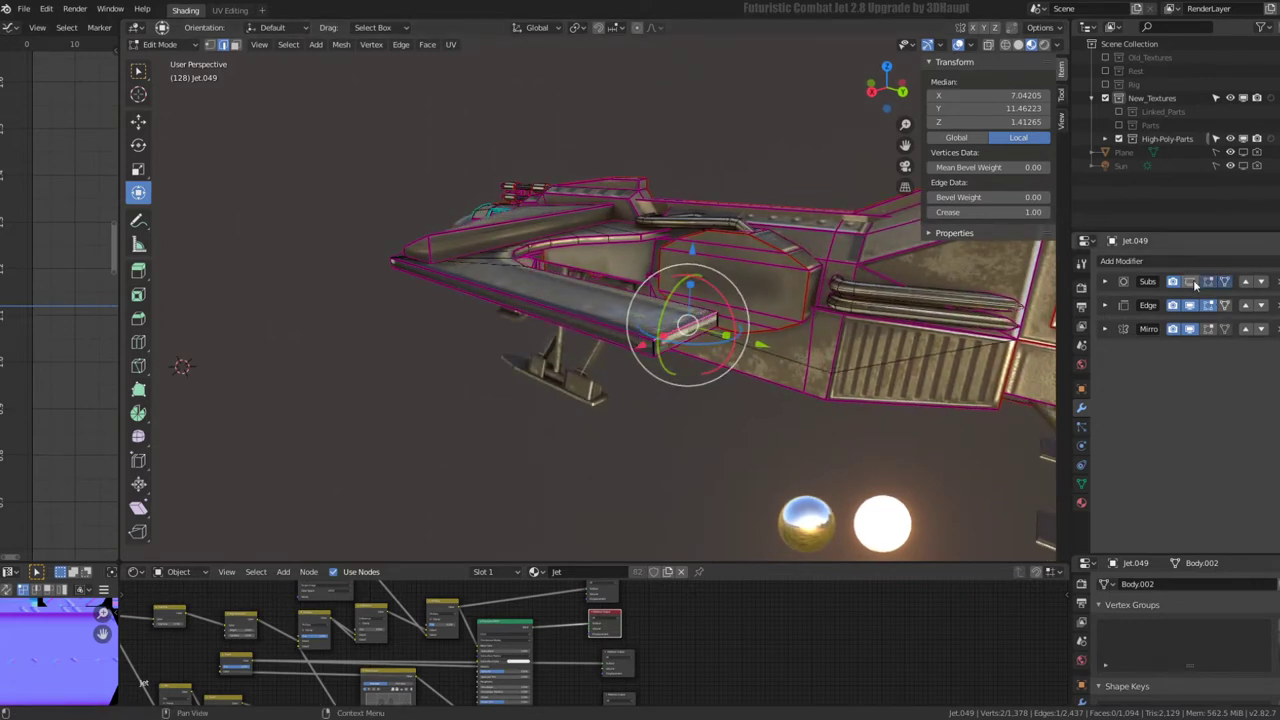
{"action": "mouse_move", "coordinate": [700, 330]}
{"action": "middle_mouse_down"}
{"action": "mouse_move", "coordinate": [600, 356]}
{"action": "mouse_move", "coordinate": [604, 368]}
{"action": "middle_mouse_up"}
{"action": "left_click", "coordinate": [583, 385], "text": "shift"}
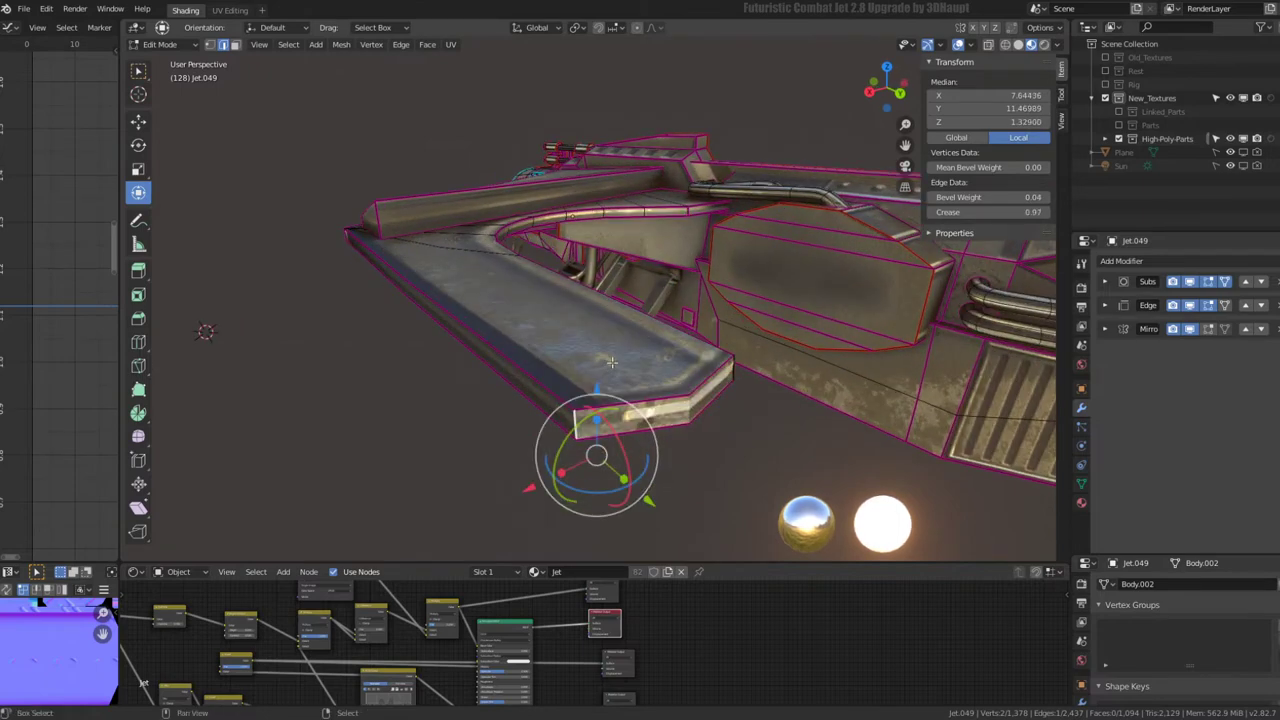
{"action": "left_click", "coordinate": [735, 370], "text": "shift"}
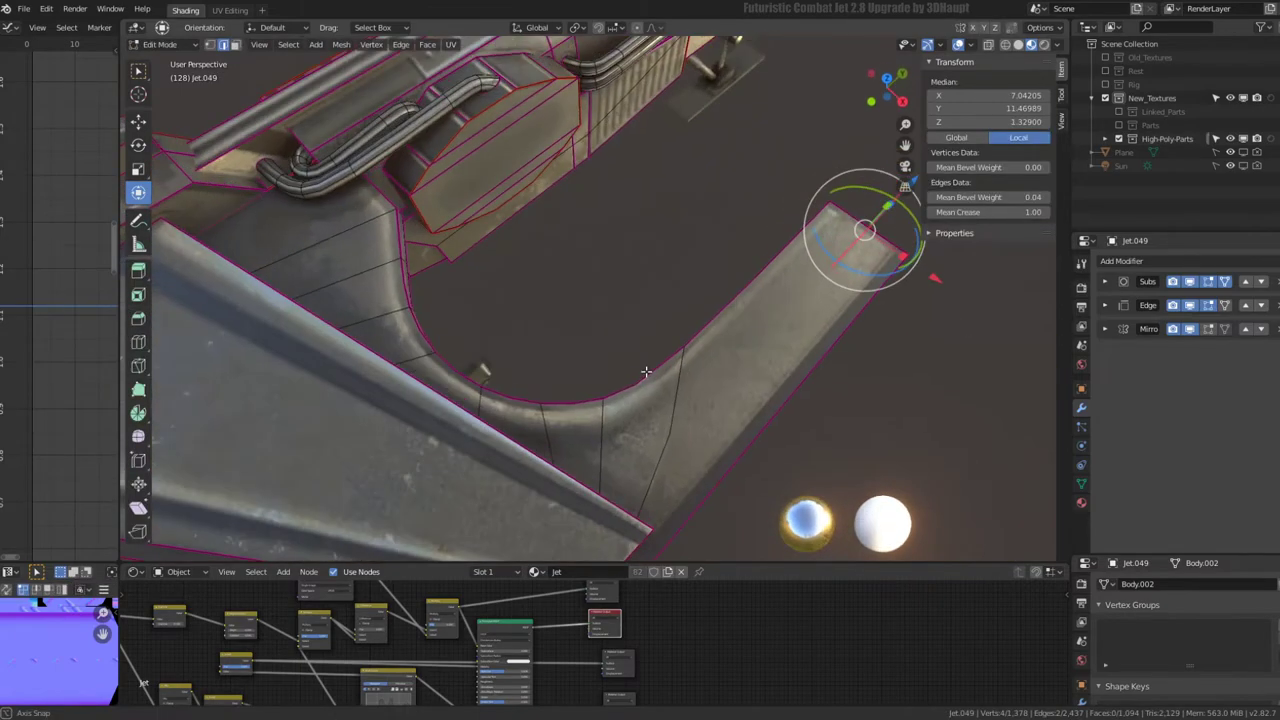
{"action": "mouse_move", "coordinate": [646, 371]}
{"action": "middle_mouse_down"}
{"action": "mouse_move", "coordinate": [598, 188]}
{"action": "mouse_move", "coordinate": [528, 157]}
{"action": "mouse_move", "coordinate": [528, 143]}
{"action": "mouse_move", "coordinate": [651, 249]}
{"action": "middle_mouse_up"}
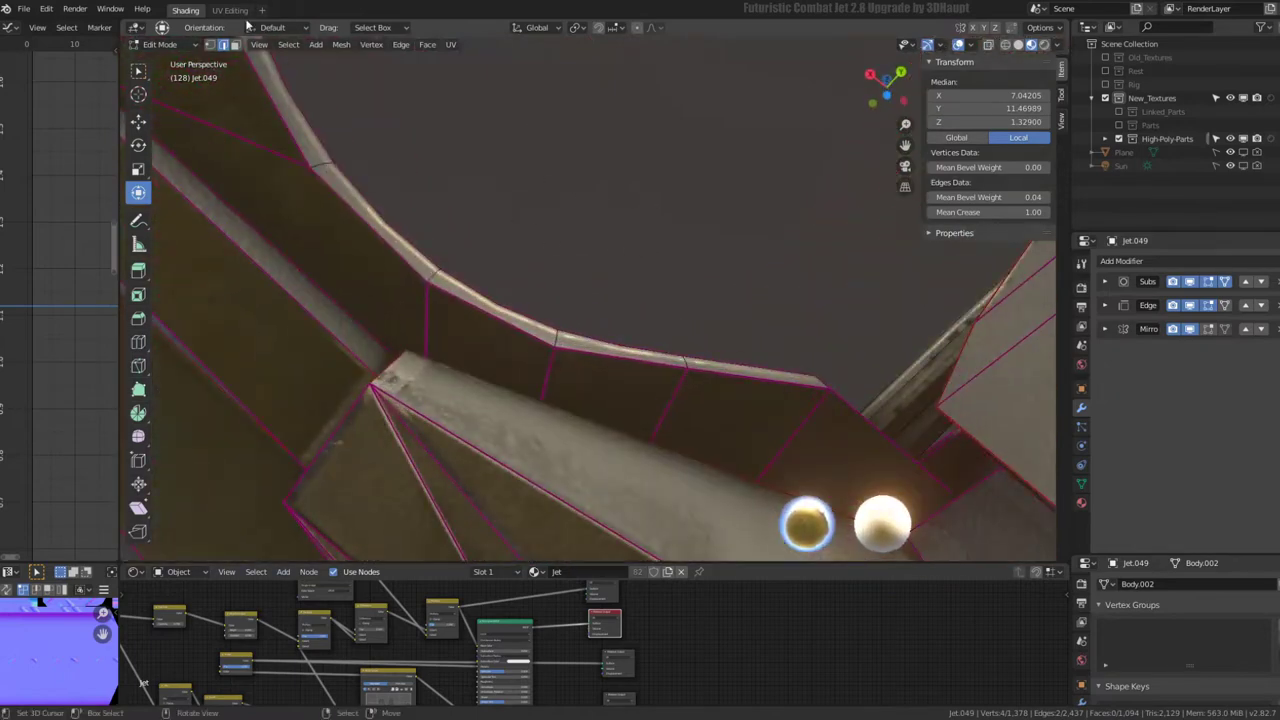
- Select the middle edge of the curved cut-out and scale it along Y
{"action": "left_click", "coordinate": [580, 356]}
{"action": "left_click", "coordinate": [560, 338], "text": "shift"}
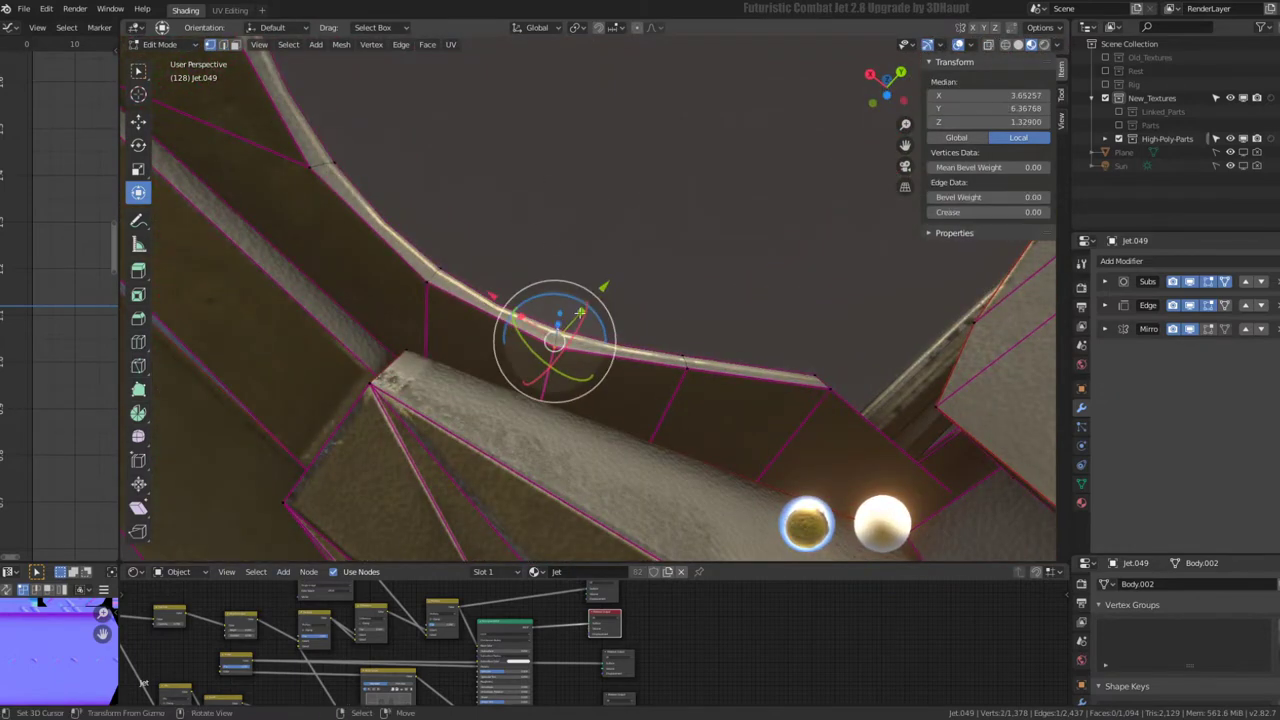
{"action": "key", "text": "s"}
{"action": "left_click", "coordinate": [578, 300]}
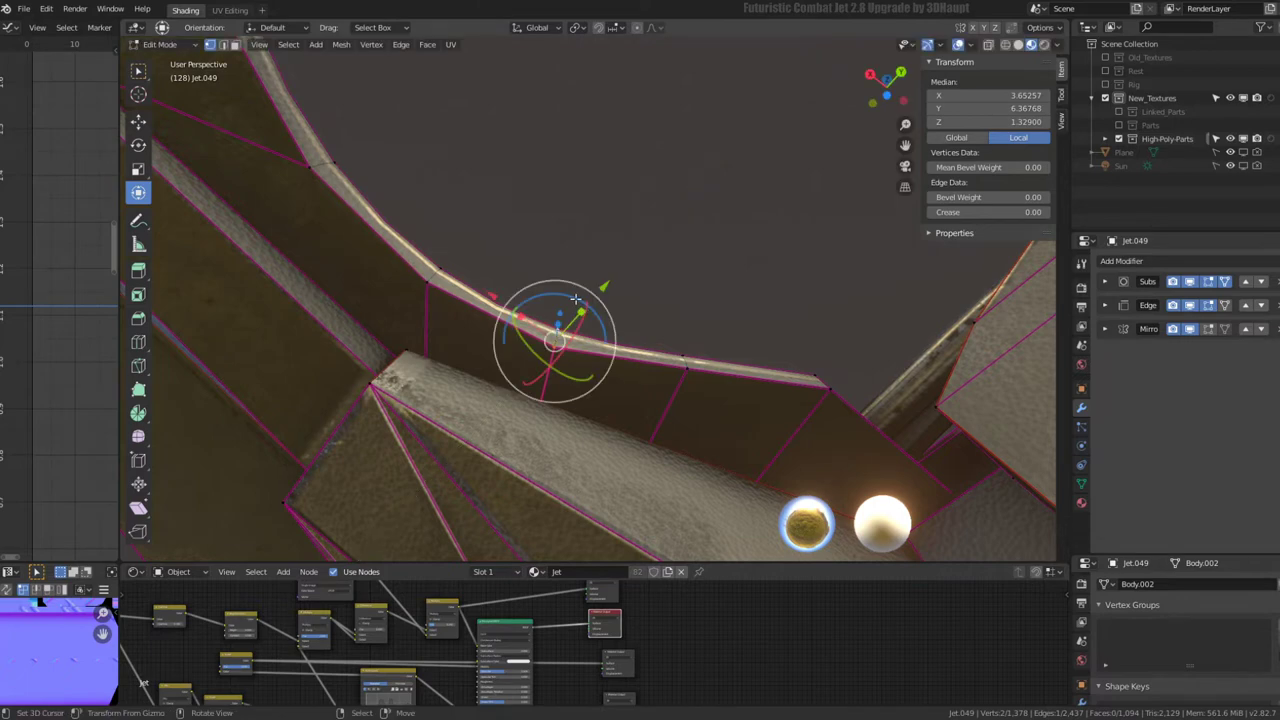
{"action": "key", "text": "s"}
{"action": "key", "text": "Escape"}
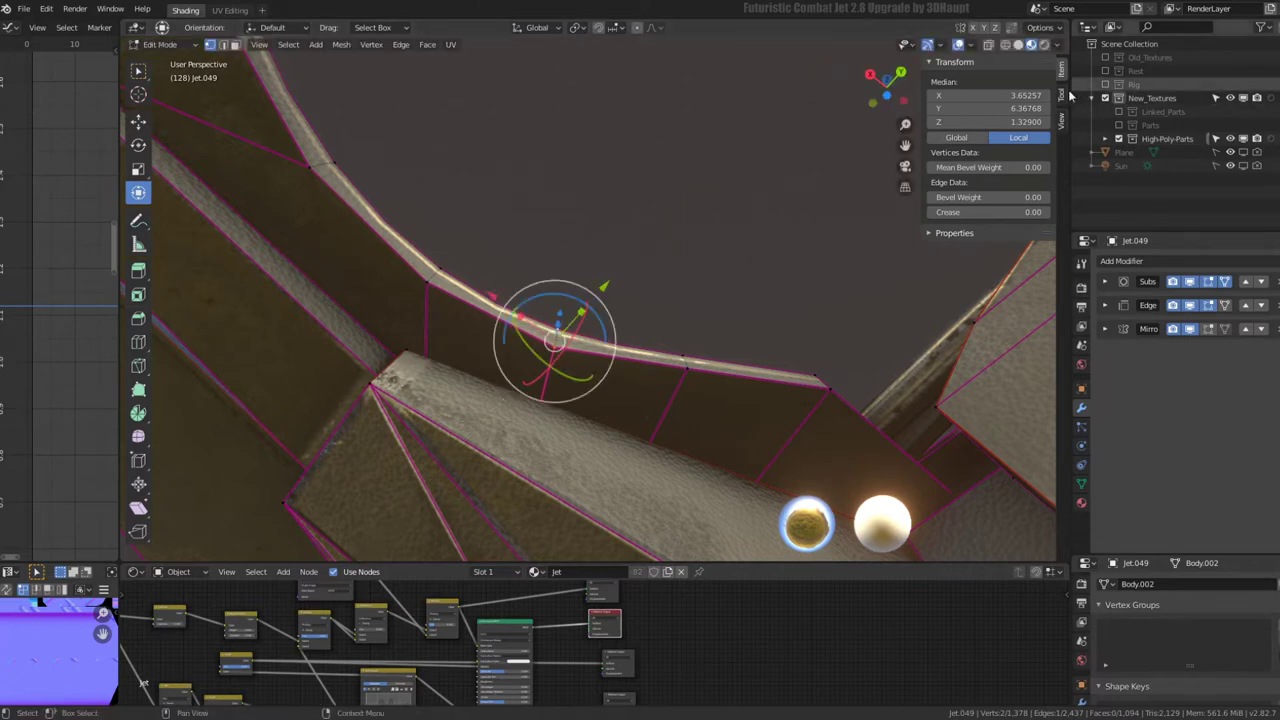
{"action": "key", "text": "s"}
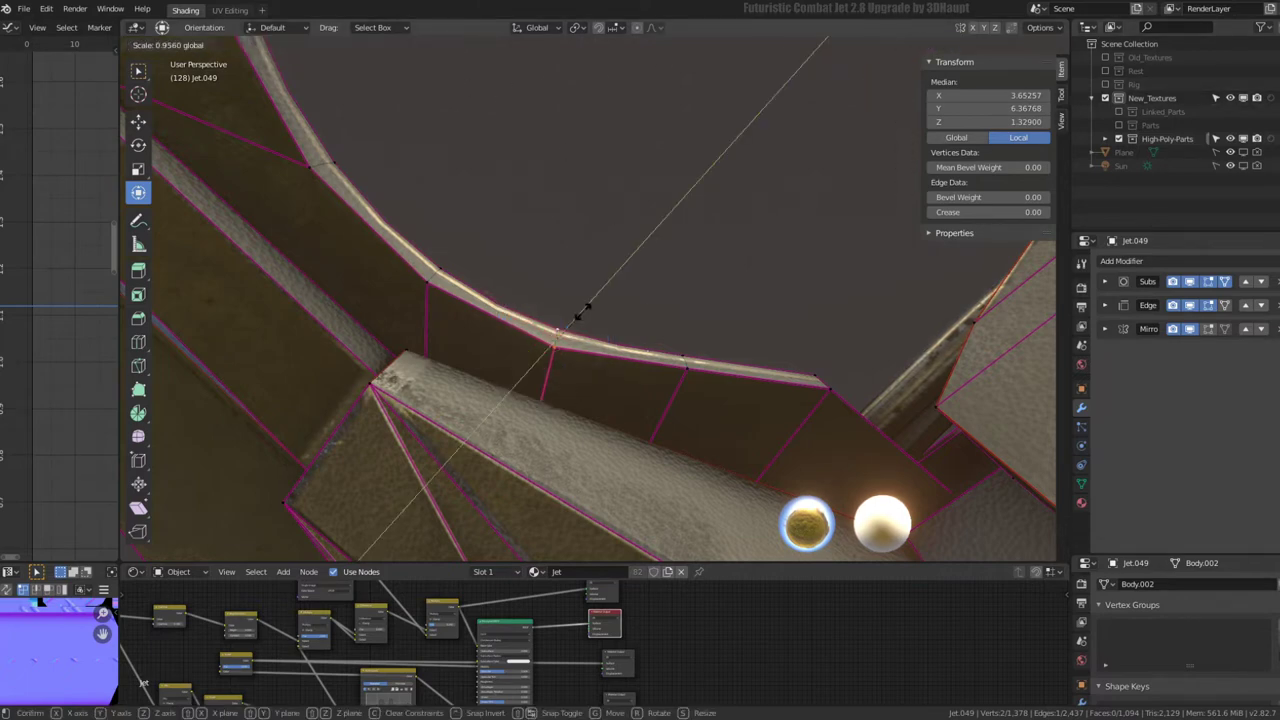
{"action": "key", "text": "y"}
{"action": "key", "text": "Return"}
- Flatten the selected edge into a straight line with S X 0
{"action": "mouse_move", "coordinate": [560, 400]}
{"action": "middle_mouse_down"}
{"action": "mouse_move", "coordinate": [622, 555]}
{"action": "mouse_move", "coordinate": [753, 337]}
{"action": "middle_mouse_up"}
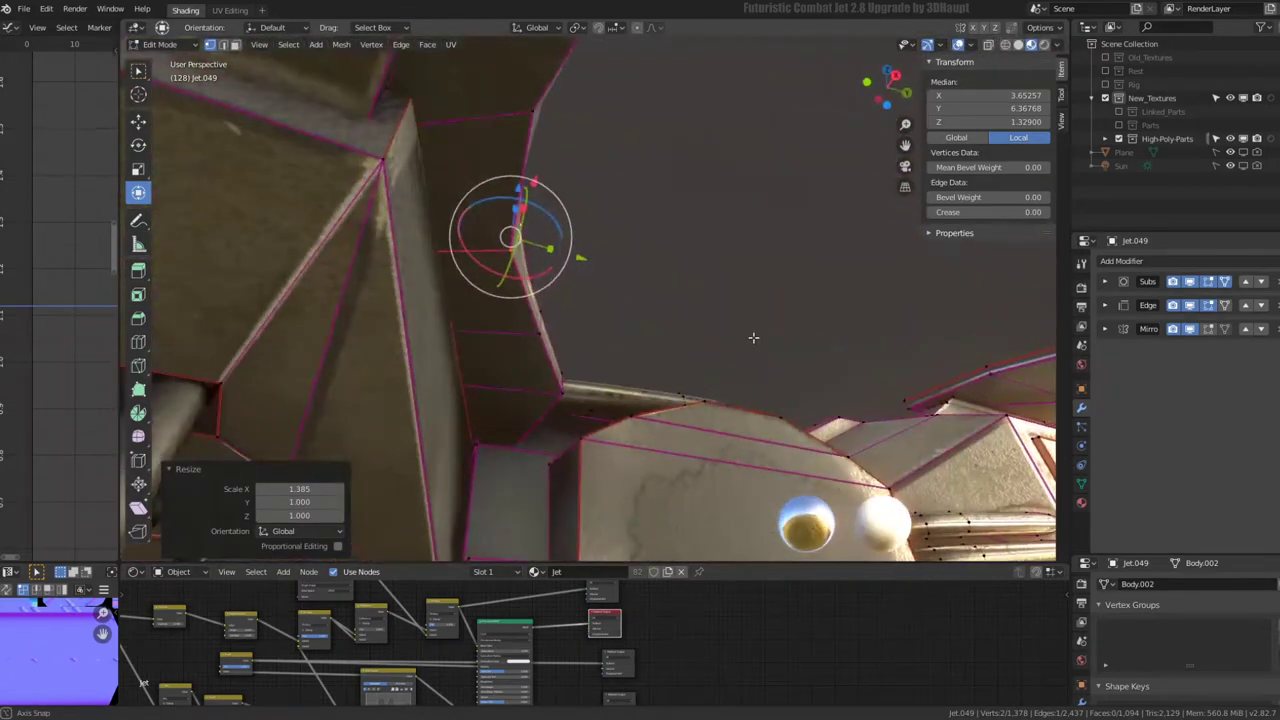
{"action": "middle_click_drag", "start_coordinate": [621, 169], "coordinate": [480, 101]}
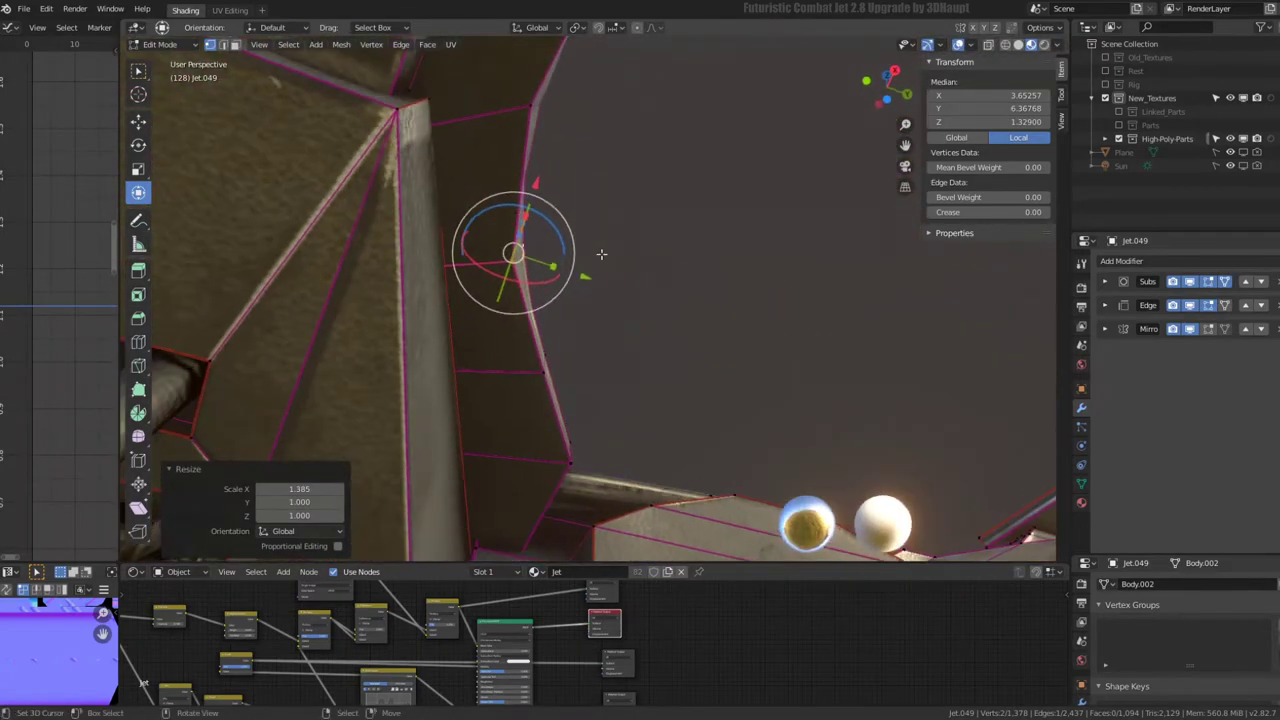
{"action": "key", "text": "r"}
{"action": "key", "text": "r"}
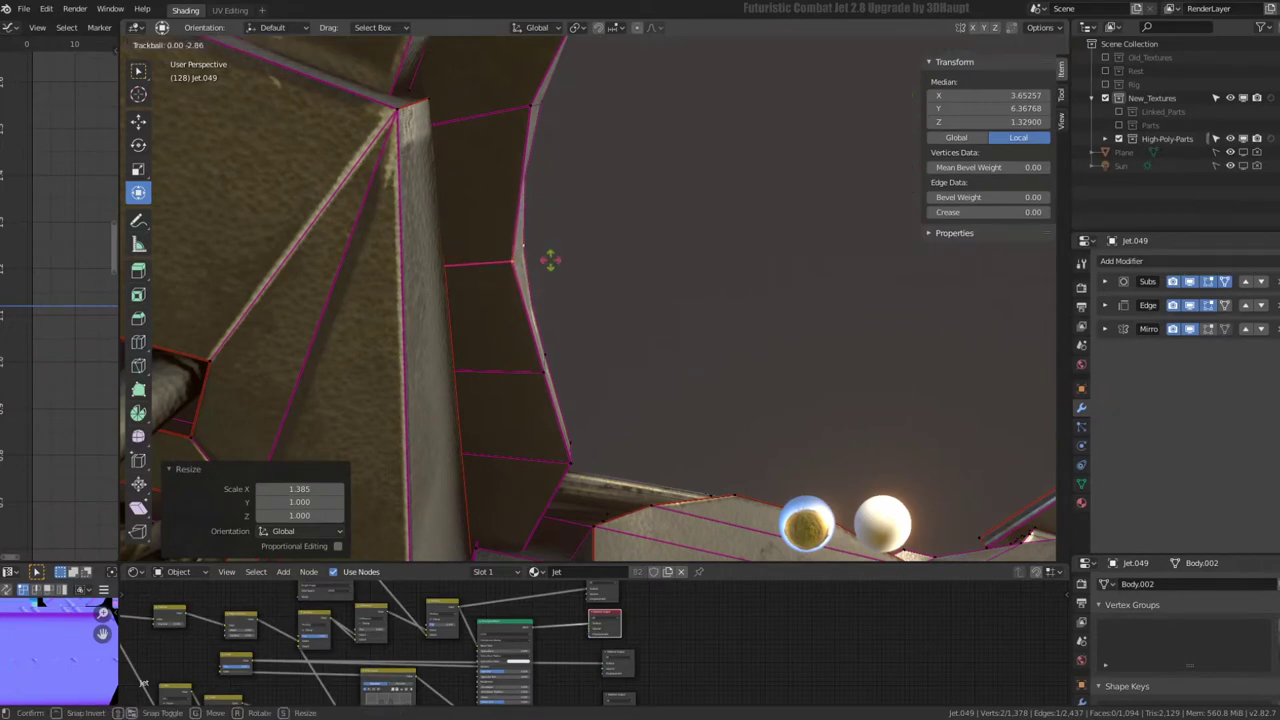
{"action": "key", "text": "Escape"}
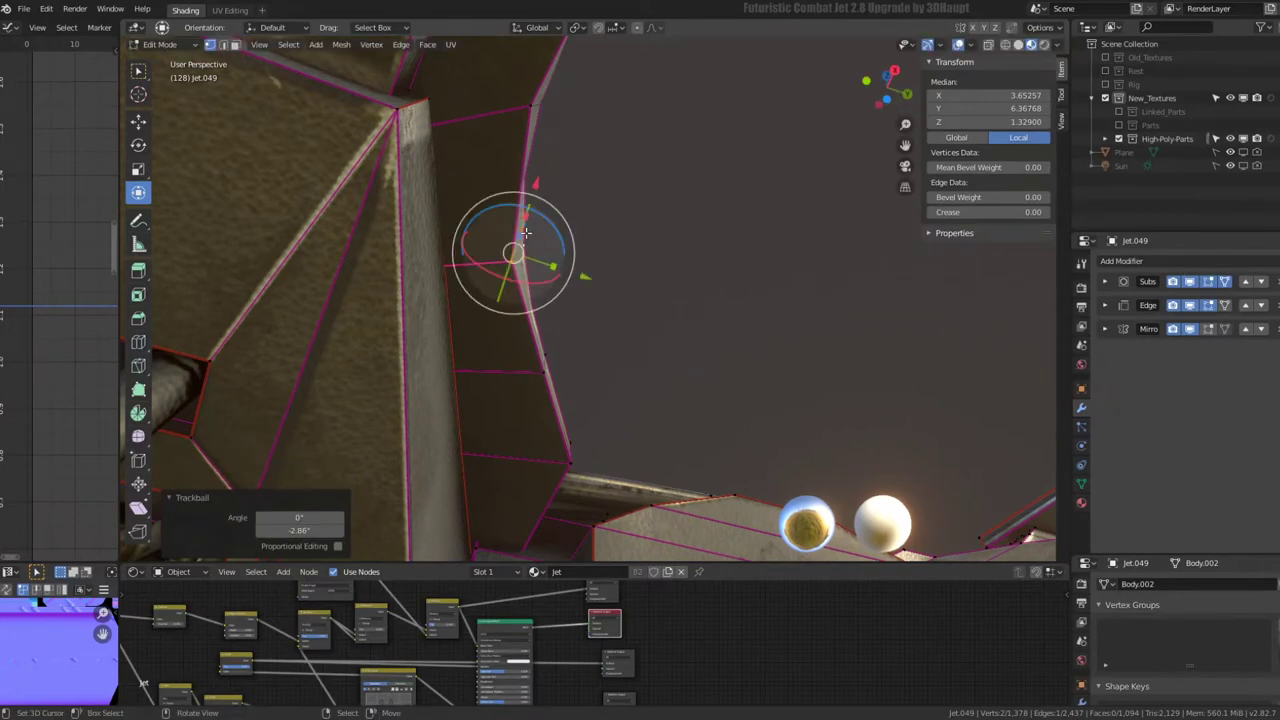
{"action": "key", "text": "s"}
{"action": "key", "text": "x"}
{"action": "key", "text": "0"}
{"action": "key", "text": "Return"}
{"action": "mouse_move", "coordinate": [503, 265]}
{"action": "middle_mouse_down"}
{"action": "mouse_move", "coordinate": [585, 459]}
{"action": "mouse_move", "coordinate": [675, 268]}
{"action": "middle_mouse_up"}
- Select the connected wing piece, then pick the corner fan edges in edge select mode
{"action": "left_click", "coordinate": [651, 280]}
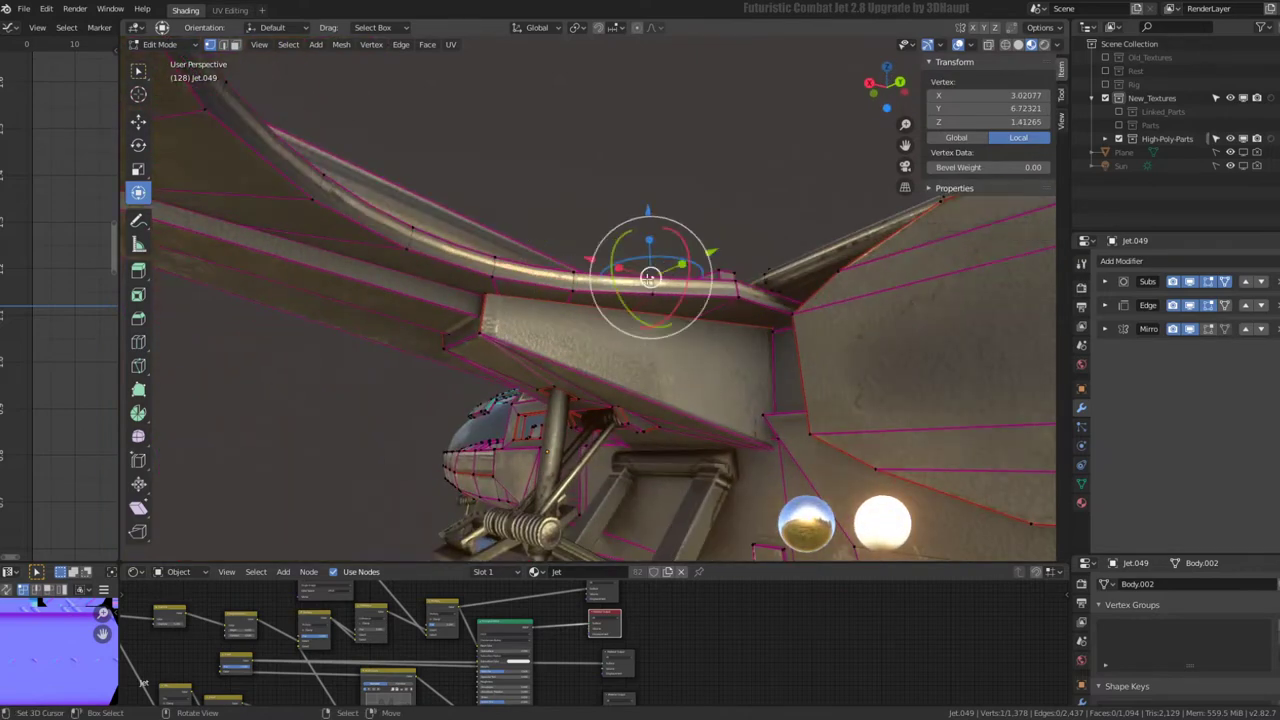
{"action": "key", "text": "l"}
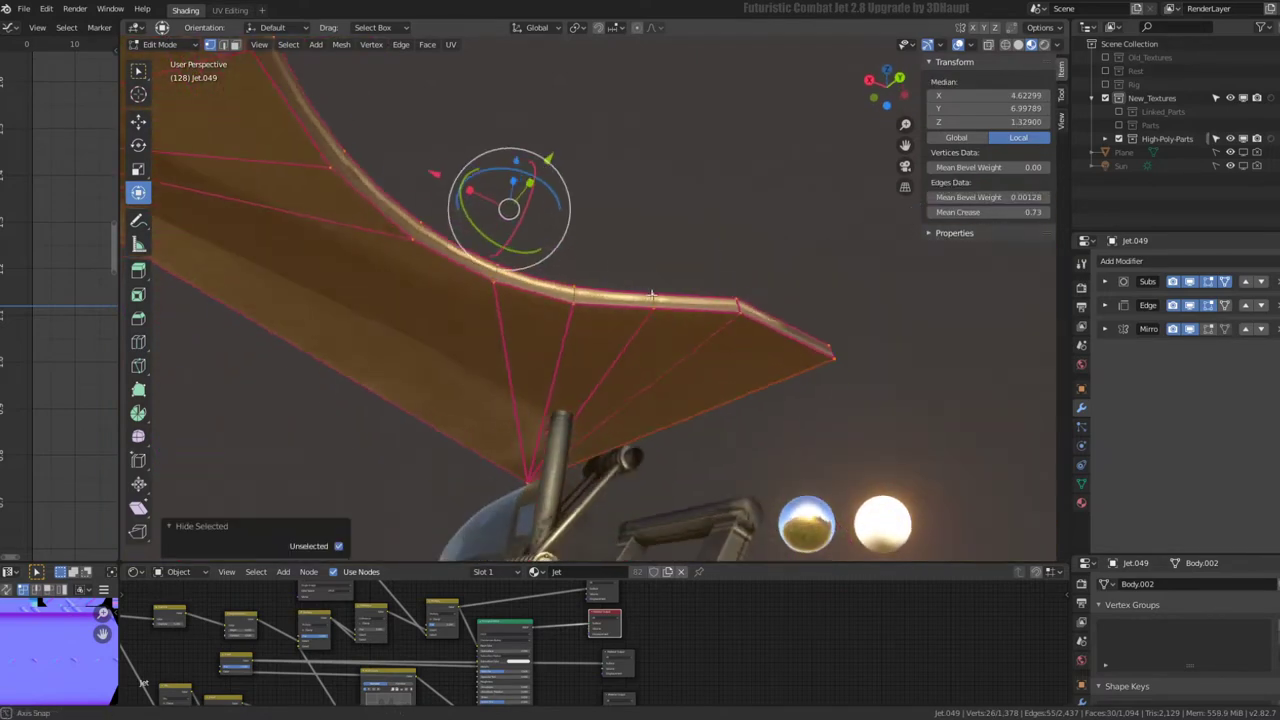
{"action": "middle_click_drag", "start_coordinate": [648, 281], "coordinate": [651, 234]}
{"action": "left_click", "coordinate": [575, 338]}
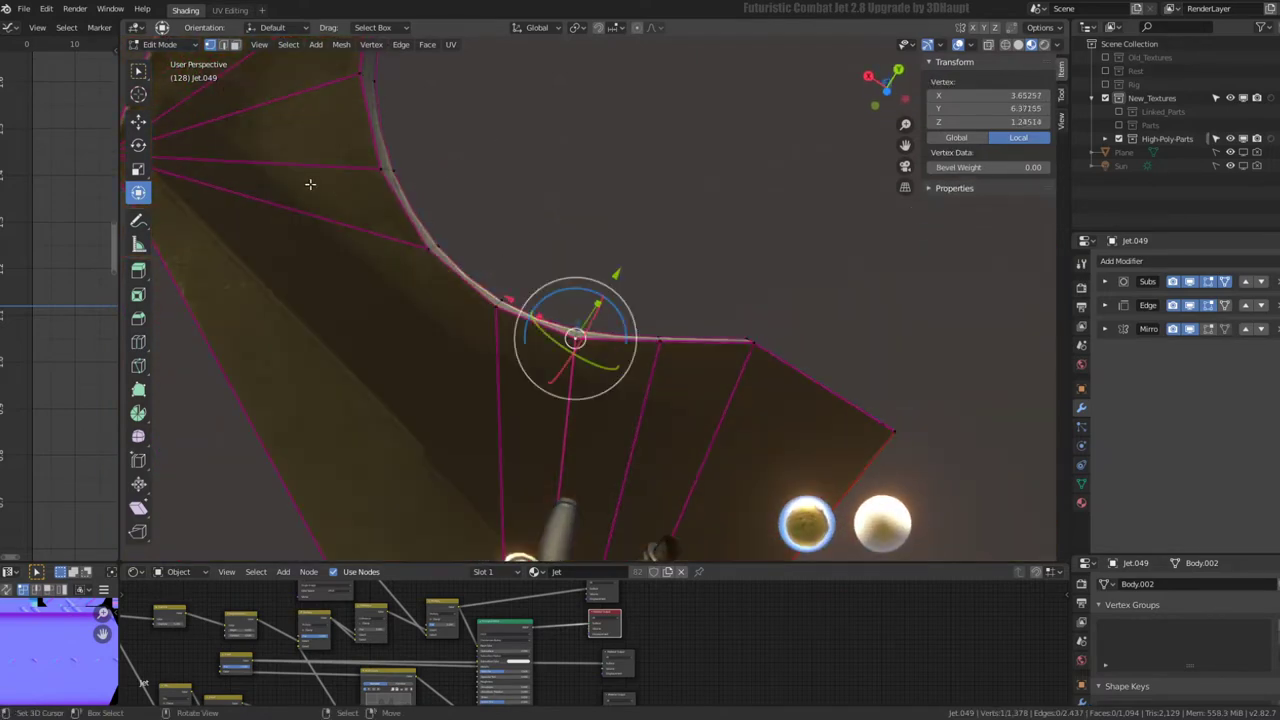
{"action": "left_click", "coordinate": [221, 45]}
{"action": "left_click", "coordinate": [567, 393]}
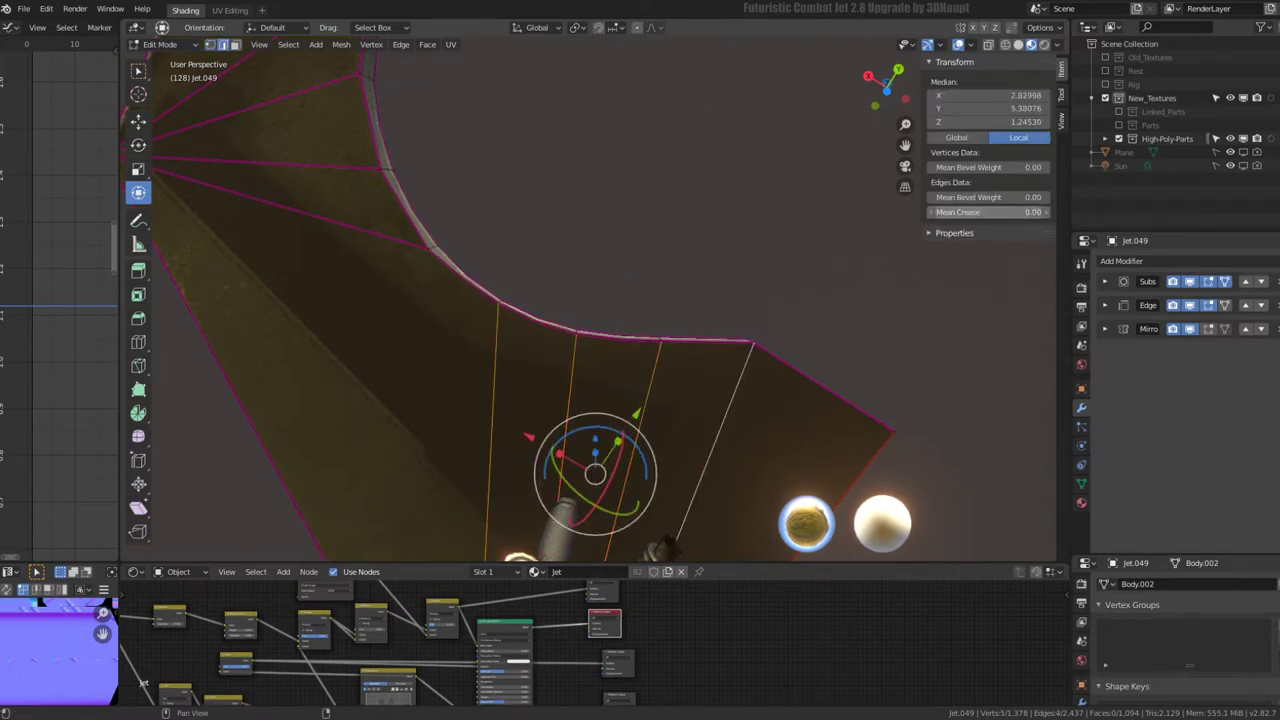
{"action": "mouse_move", "coordinate": [757, 314]}
{"action": "middle_mouse_down"}
{"action": "mouse_move", "coordinate": [871, 261]}
{"action": "mouse_move", "coordinate": [564, 251]}
{"action": "middle_mouse_up"}
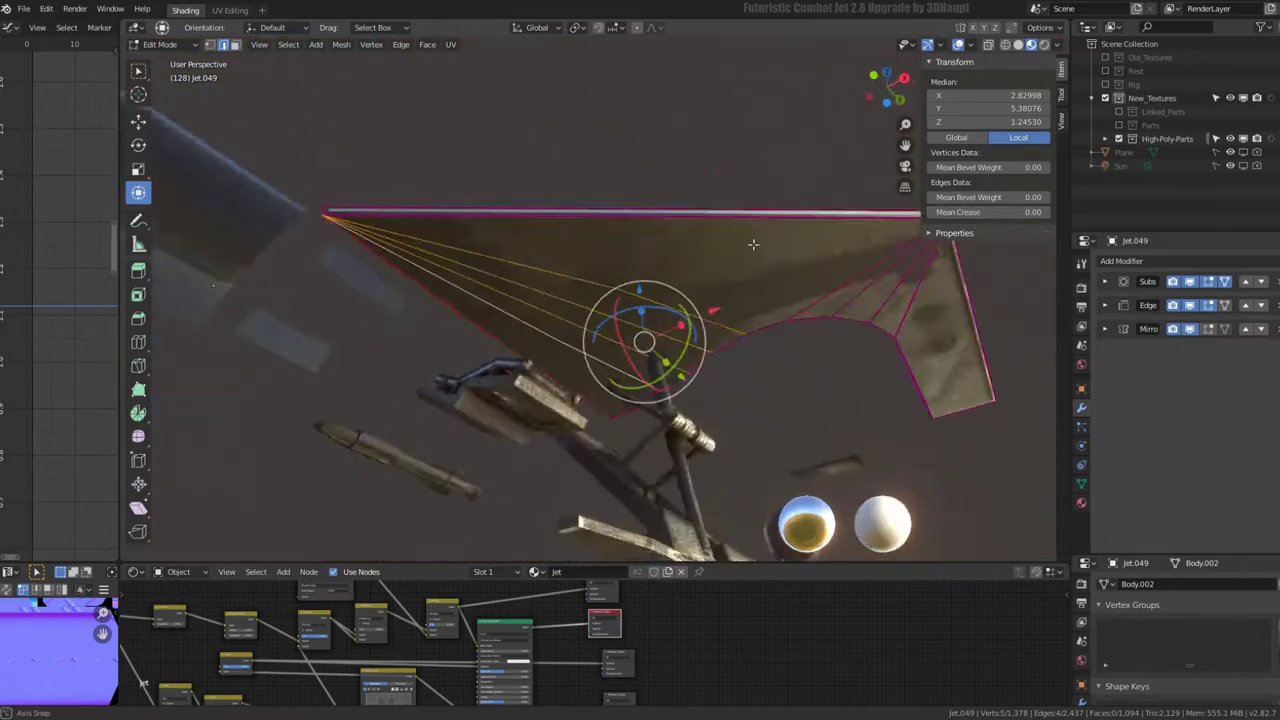
{"action": "left_click", "coordinate": [564, 251]}
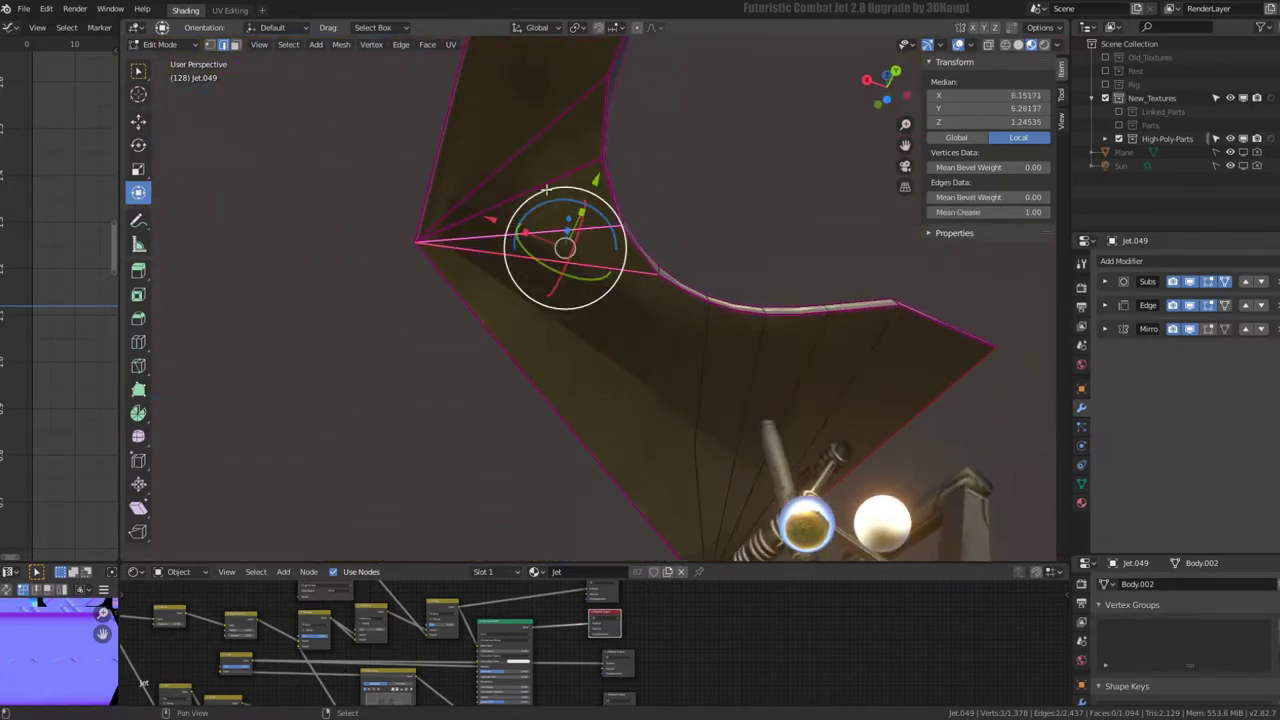
{"action": "left_click", "coordinate": [546, 189], "text": "shift"}
{"action": "middle_click_drag", "start_coordinate": [546, 189], "coordinate": [864, 269]}
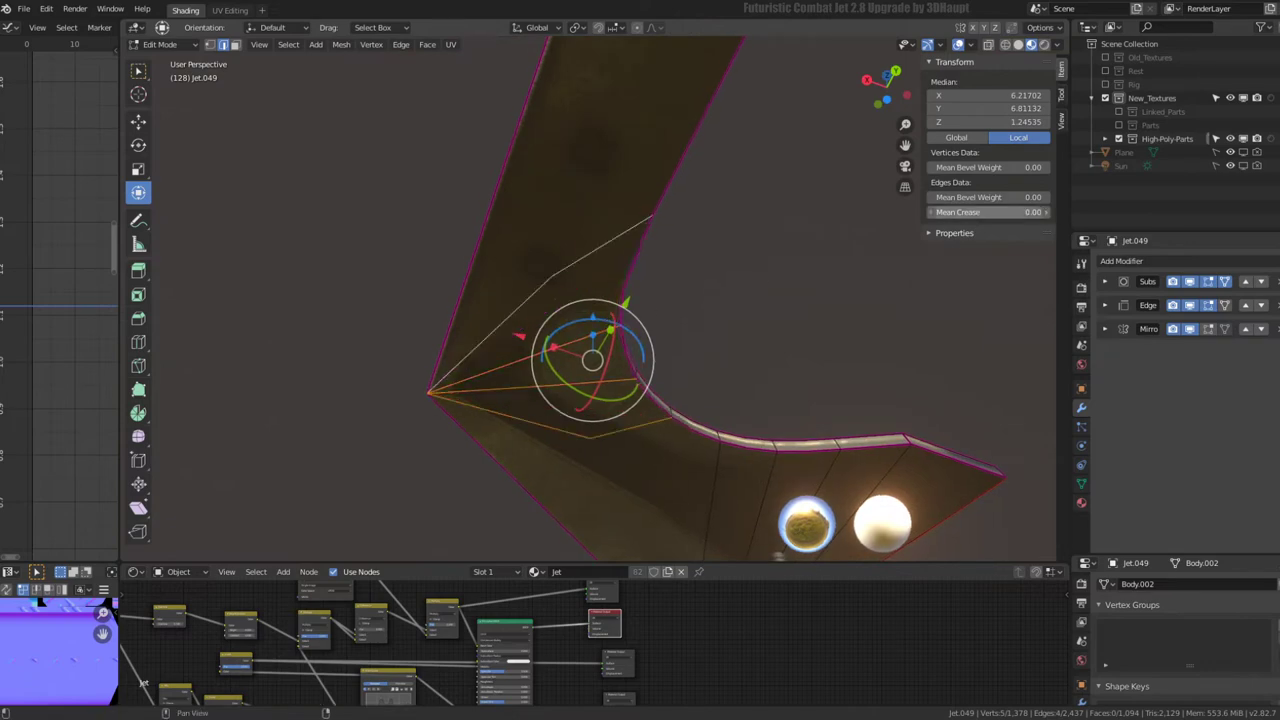
{"action": "mouse_move", "coordinate": [1024, 232]}
{"action": "middle_mouse_down"}
{"action": "mouse_move", "coordinate": [606, 314]}
{"action": "mouse_move", "coordinate": [609, 277]}
{"action": "mouse_move", "coordinate": [709, 252]}
{"action": "mouse_move", "coordinate": [537, 194]}
{"action": "mouse_move", "coordinate": [666, 229]}
{"action": "mouse_move", "coordinate": [704, 351]}
{"action": "mouse_move", "coordinate": [560, 380]}
{"action": "mouse_move", "coordinate": [491, 449]}
{"action": "mouse_move", "coordinate": [660, 251]}
{"action": "mouse_move", "coordinate": [694, 246]}
{"action": "mouse_move", "coordinate": [617, 381]}
{"action": "mouse_move", "coordinate": [784, 298]}
{"action": "middle_mouse_up"}
{"action": "key", "text": "Tab"}
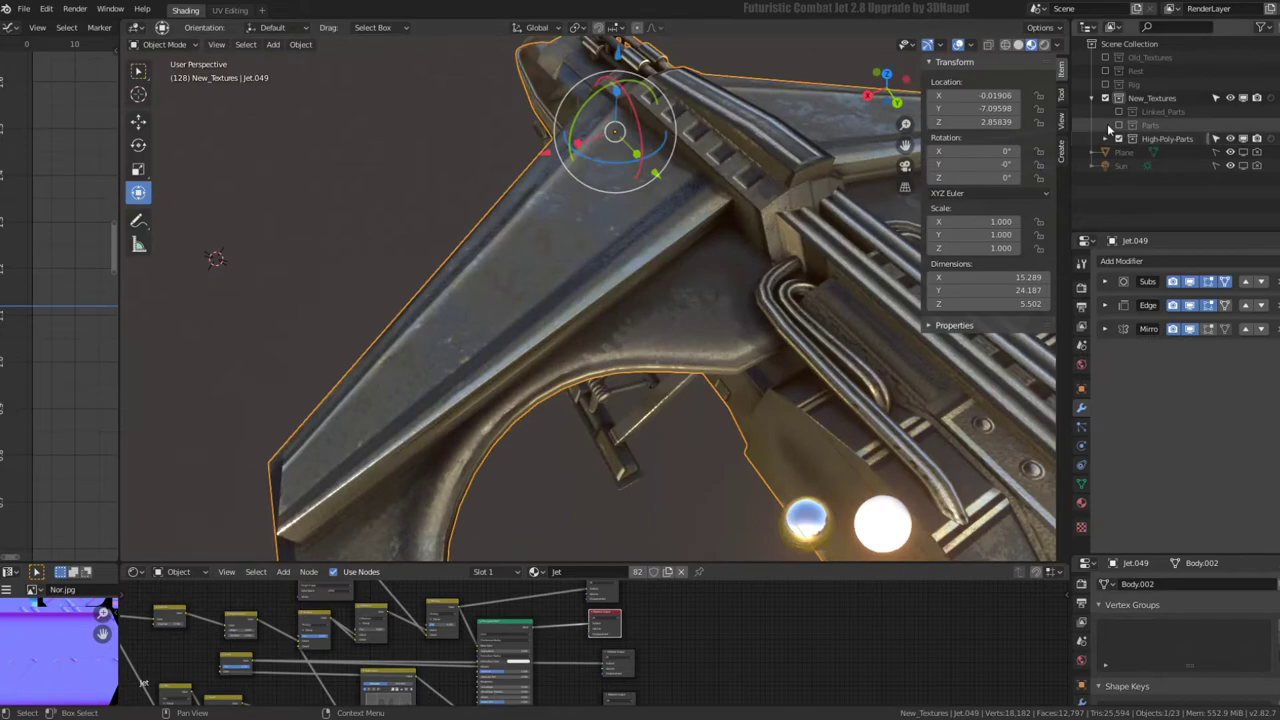
{"action": "left_click", "coordinate": [1118, 125]}
{"action": "key", "text": "KP_2"}
{"action": "key", "text": "KP_2"}
{"action": "key", "text": "KP_2"}
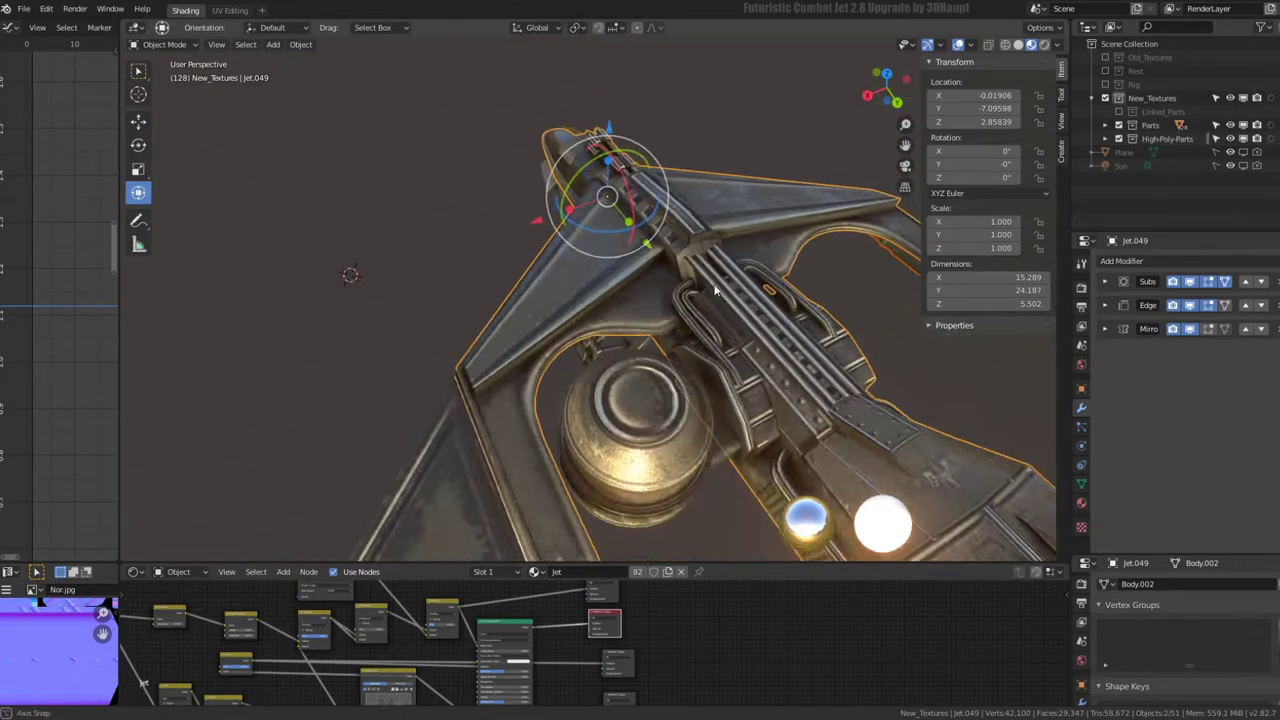
{"action": "key", "text": "KP_2"}
{"action": "key", "text": "KP_2"}
{"action": "key", "text": "KP_2"}
{"action": "key", "text": "KP_2"}
{"action": "key", "text": "KP_2"}
{"action": "key", "text": "KP_2"}
{"action": "left_click", "coordinate": [1118, 125]}
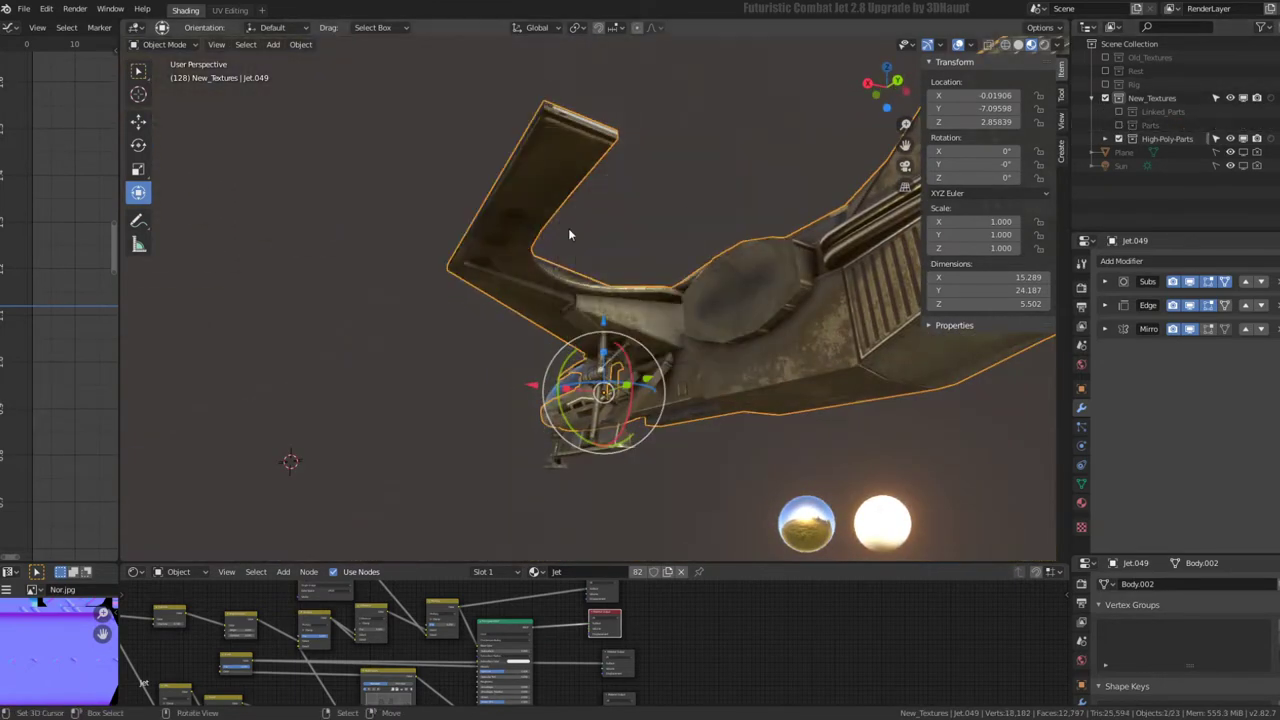
{"action": "mouse_move", "coordinate": [568, 228]}
{"action": "middle_mouse_down"}
{"action": "mouse_move", "coordinate": [758, 232]}
{"action": "mouse_move", "coordinate": [650, 240]}
{"action": "mouse_move", "coordinate": [571, 191]}
{"action": "mouse_move", "coordinate": [517, 211]}
{"action": "mouse_move", "coordinate": [560, 303]}
{"action": "mouse_move", "coordinate": [636, 282]}
{"action": "mouse_move", "coordinate": [546, 312]}
{"action": "middle_mouse_up"}
{"action": "key", "text": "Tab"}
{"action": "scroll", "coordinate": [625, 288], "scroll_direction": "down", "scroll_amount": 5}
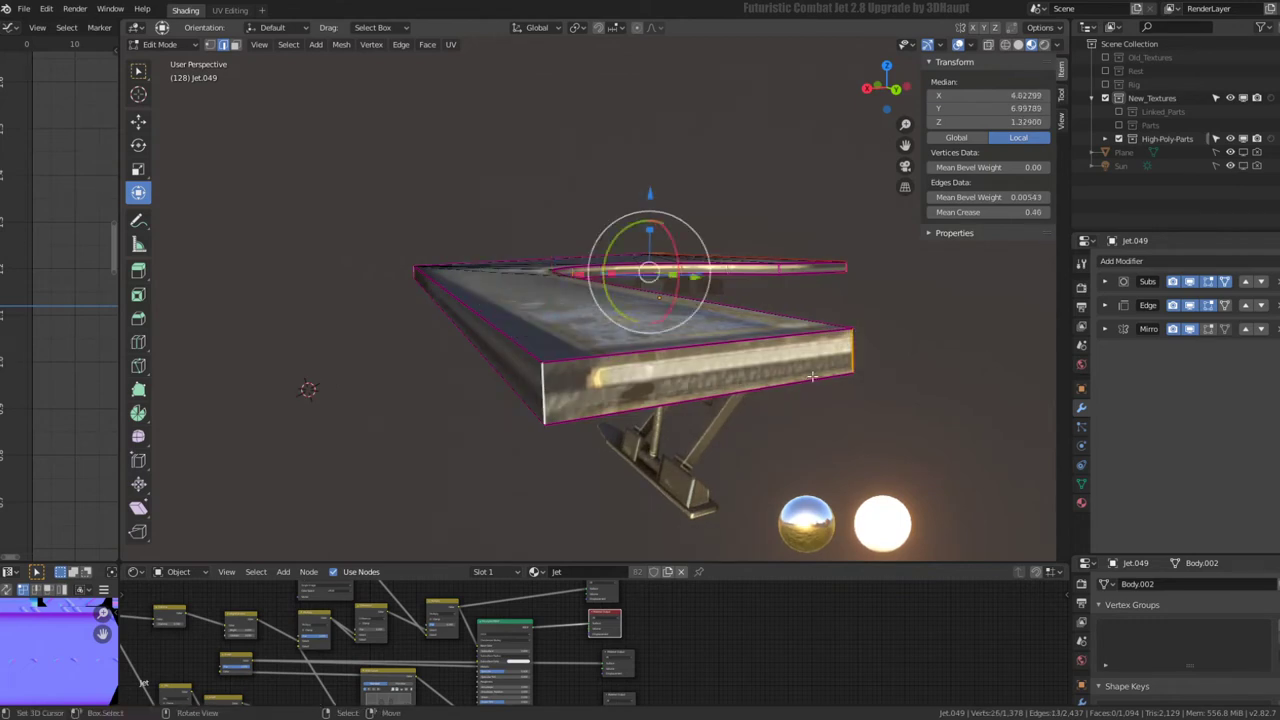
{"action": "left_click", "coordinate": [848, 352]}
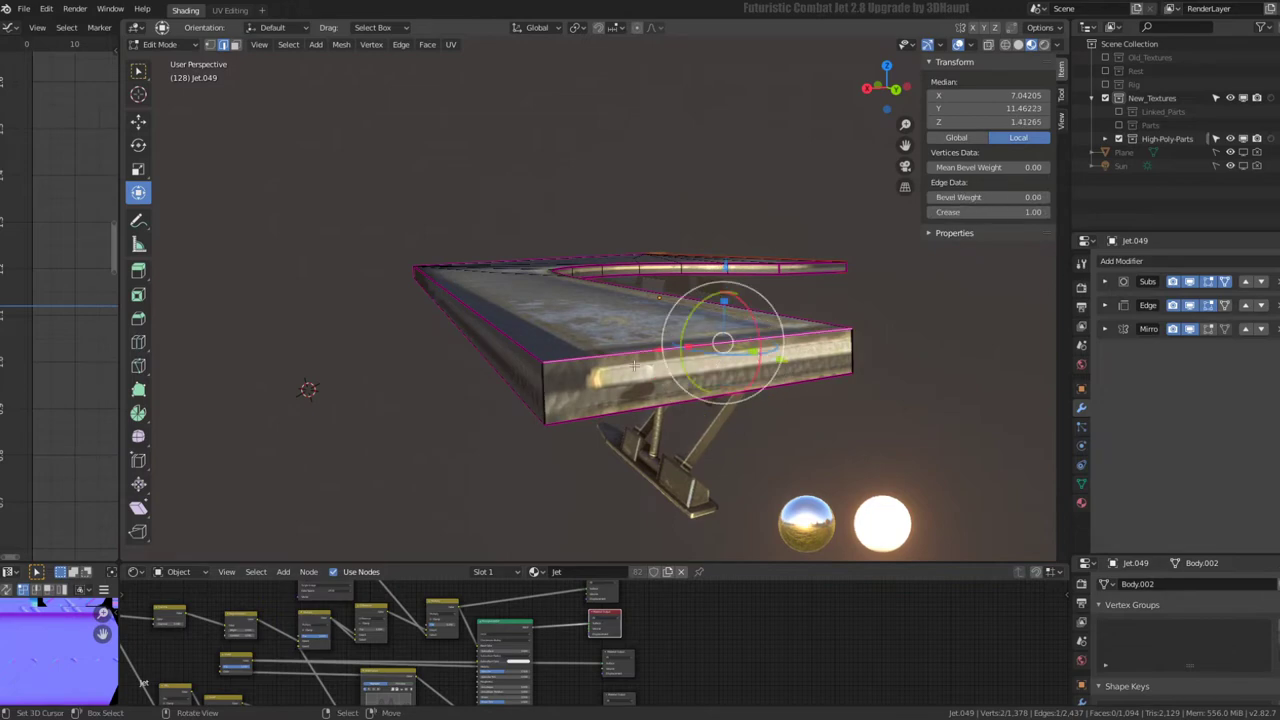
{"action": "scroll", "coordinate": [634, 368], "scroll_direction": "up", "scroll_amount": 5}
{"action": "middle_click_drag", "start_coordinate": [586, 306], "coordinate": [571, 286]}
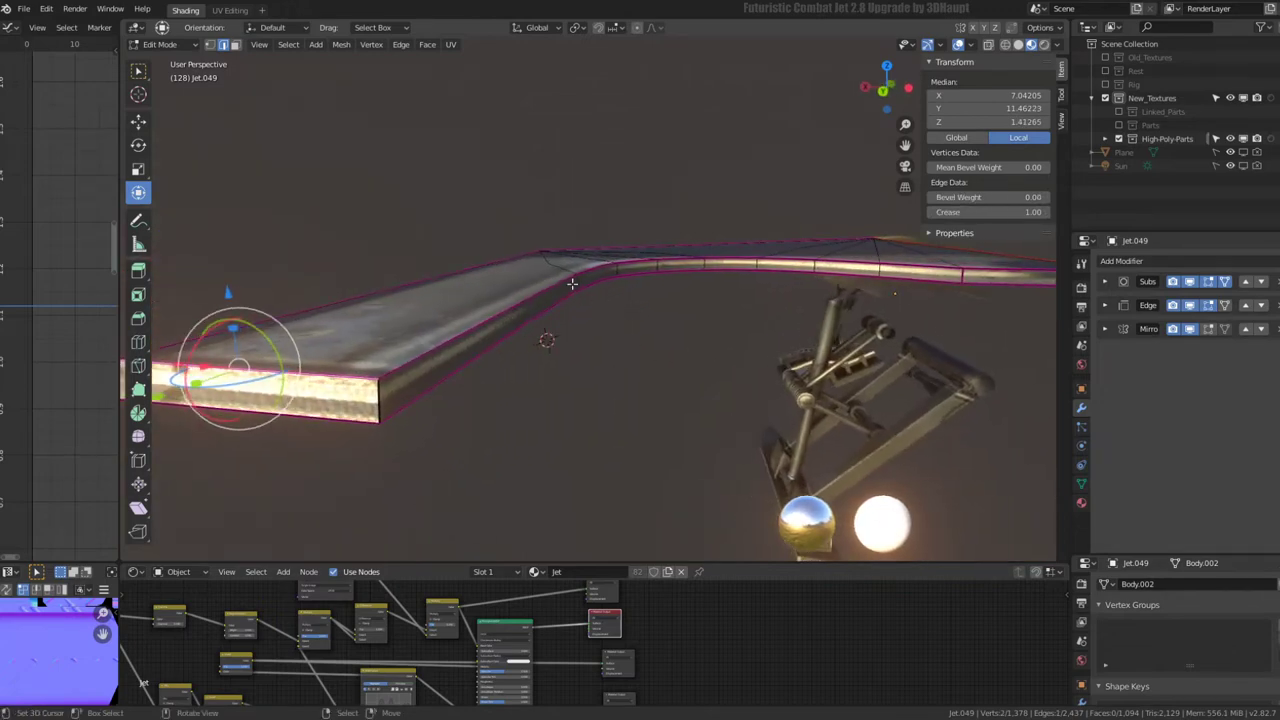
{"action": "left_click", "coordinate": [409, 369], "text": "shift"}
{"action": "middle_click_drag", "start_coordinate": [409, 372], "coordinate": [406, 384], "text": "shift"}
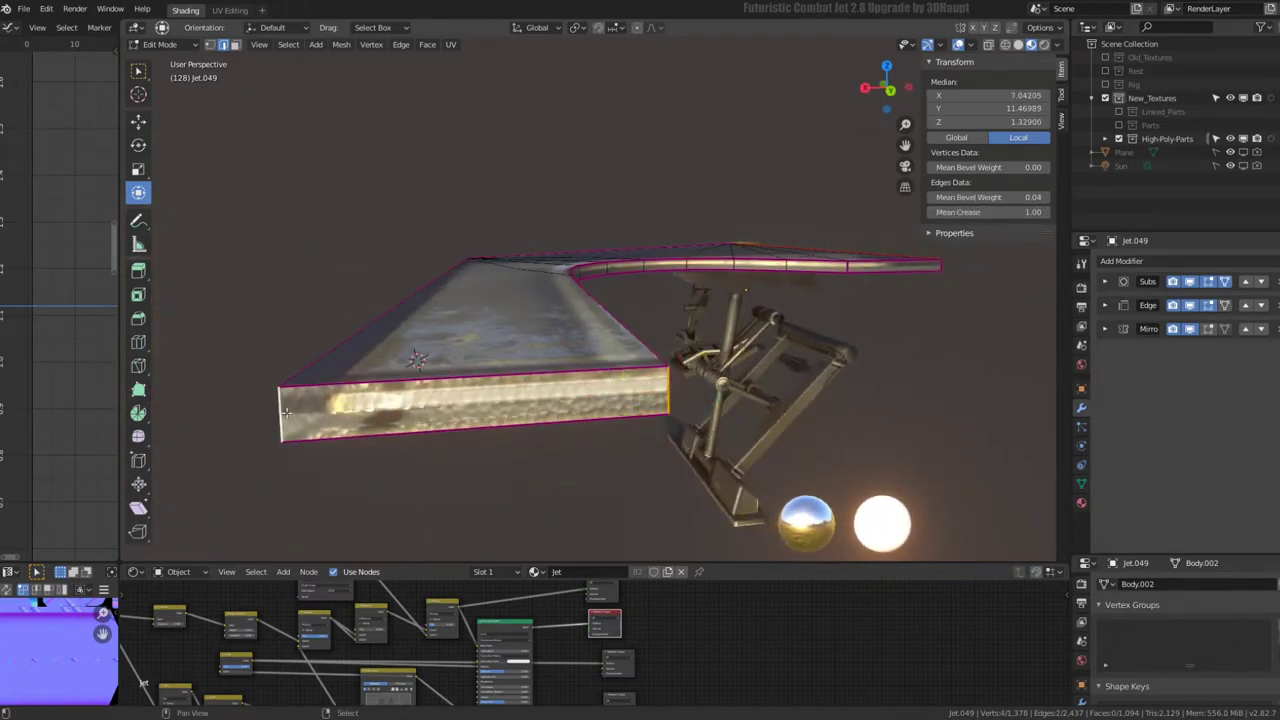
{"action": "mouse_move", "coordinate": [905, 245]}
{"action": "middle_mouse_down"}
{"action": "mouse_move", "coordinate": [680, 357]}
{"action": "mouse_move", "coordinate": [511, 251]}
{"action": "middle_mouse_up"}
{"action": "mouse_move", "coordinate": [717, 287]}
{"action": "middle_mouse_down"}
{"action": "mouse_move", "coordinate": [640, 289]}
{"action": "mouse_move", "coordinate": [757, 314]}
{"action": "mouse_move", "coordinate": [632, 337]}
{"action": "mouse_move", "coordinate": [584, 293]}
{"action": "mouse_move", "coordinate": [708, 306]}
{"action": "mouse_move", "coordinate": [790, 286]}
{"action": "mouse_move", "coordinate": [694, 237]}
{"action": "mouse_move", "coordinate": [698, 170]}
{"action": "mouse_move", "coordinate": [686, 171]}
{"action": "mouse_move", "coordinate": [698, 316]}
{"action": "middle_mouse_up"}
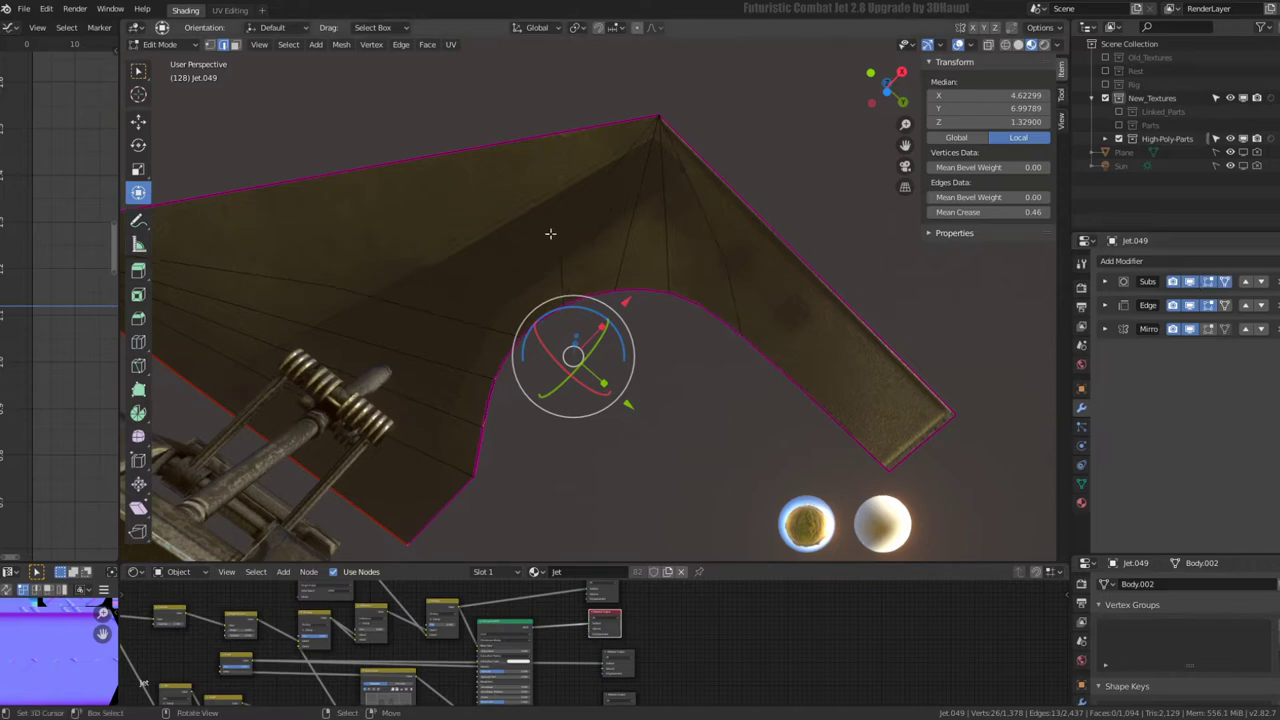
- Try Sharp boundary smoothing on the Subdivision modifier, then restore Smooth, keep corners
{"action": "left_click", "coordinate": [1105, 282]}
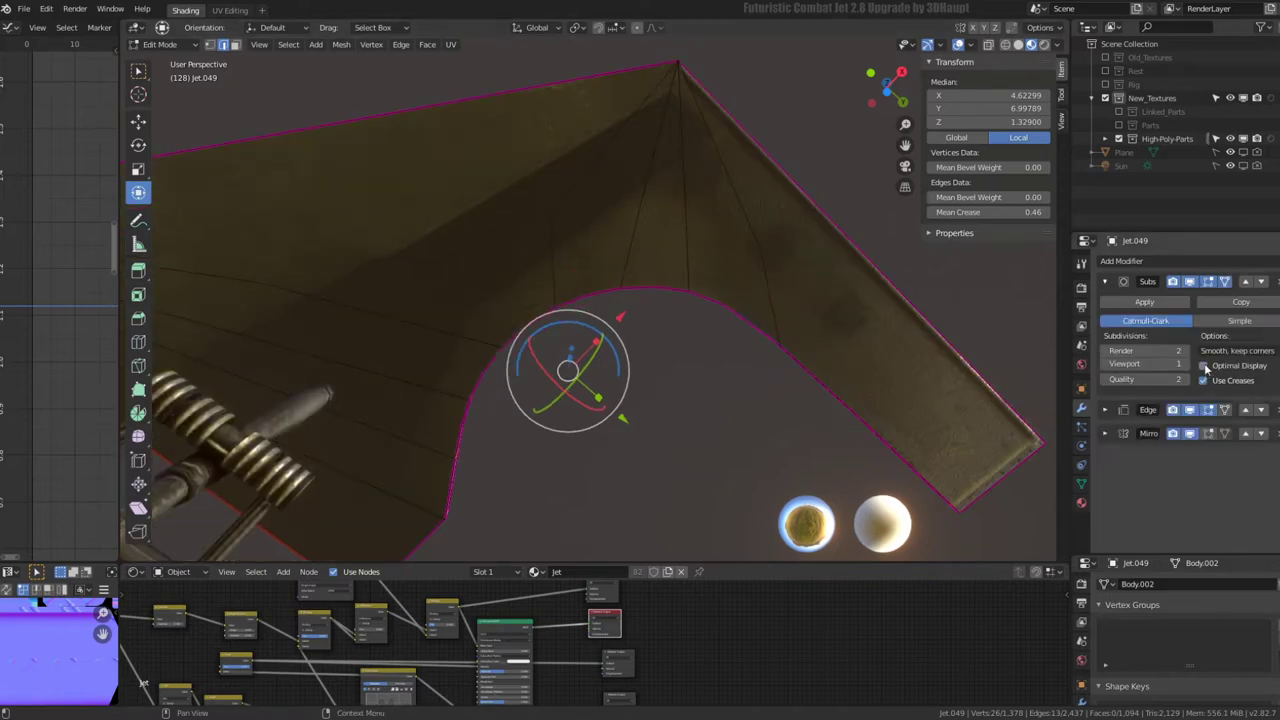
{"action": "left_click", "coordinate": [1205, 366]}
{"action": "left_click", "coordinate": [1224, 352]}
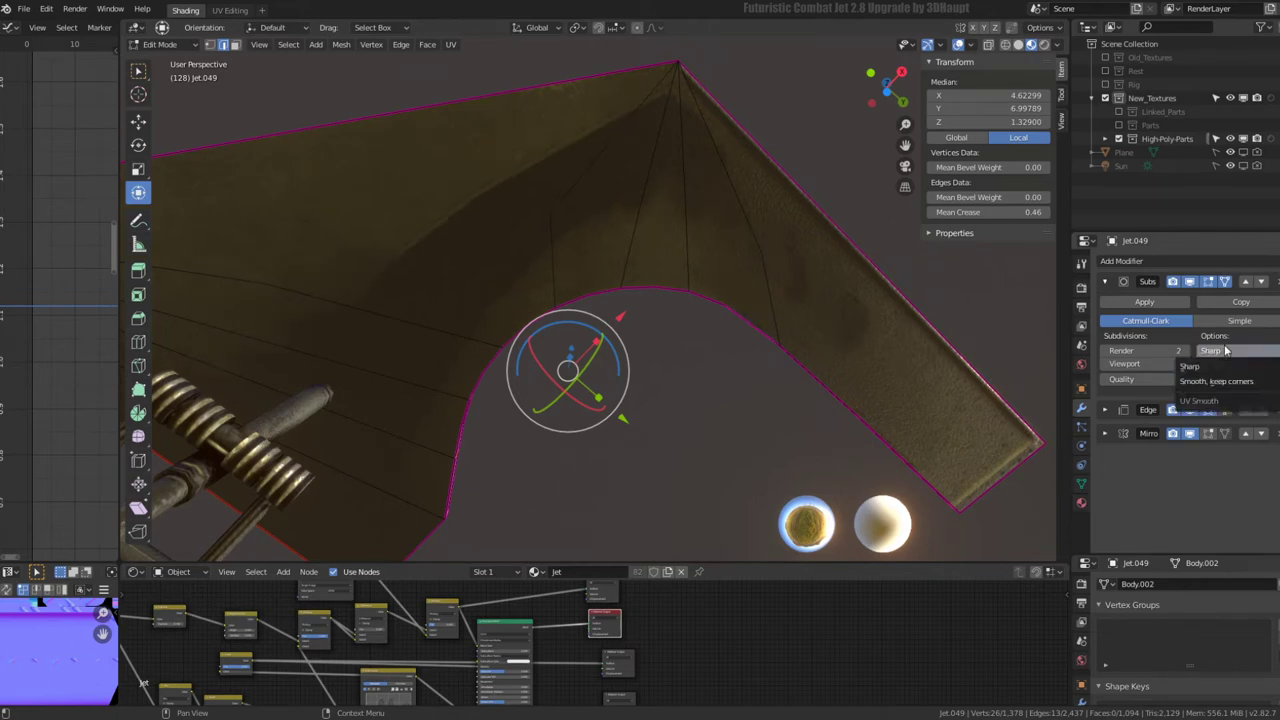
{"action": "left_click", "coordinate": [1212, 381]}
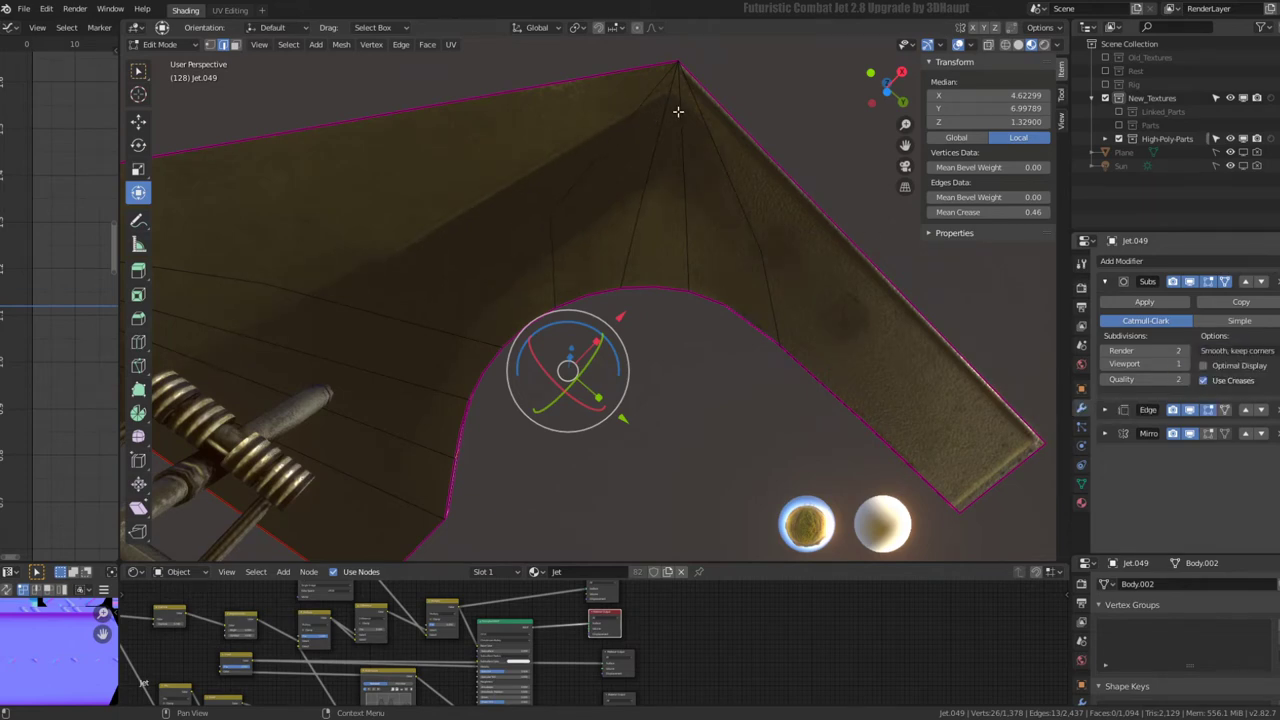
- Subdivide the left section of the wing strip from the Q menu and pick a front wing edge
{"action": "mouse_move", "coordinate": [678, 112]}
{"action": "middle_mouse_down"}
{"action": "mouse_move", "coordinate": [677, 366]}
{"action": "mouse_move", "coordinate": [626, 401]}
{"action": "mouse_move", "coordinate": [600, 206]}
{"action": "mouse_move", "coordinate": [515, 297]}
{"action": "middle_mouse_up"}
{"action": "left_click", "coordinate": [399, 320], "text": "ctrl+alt"}
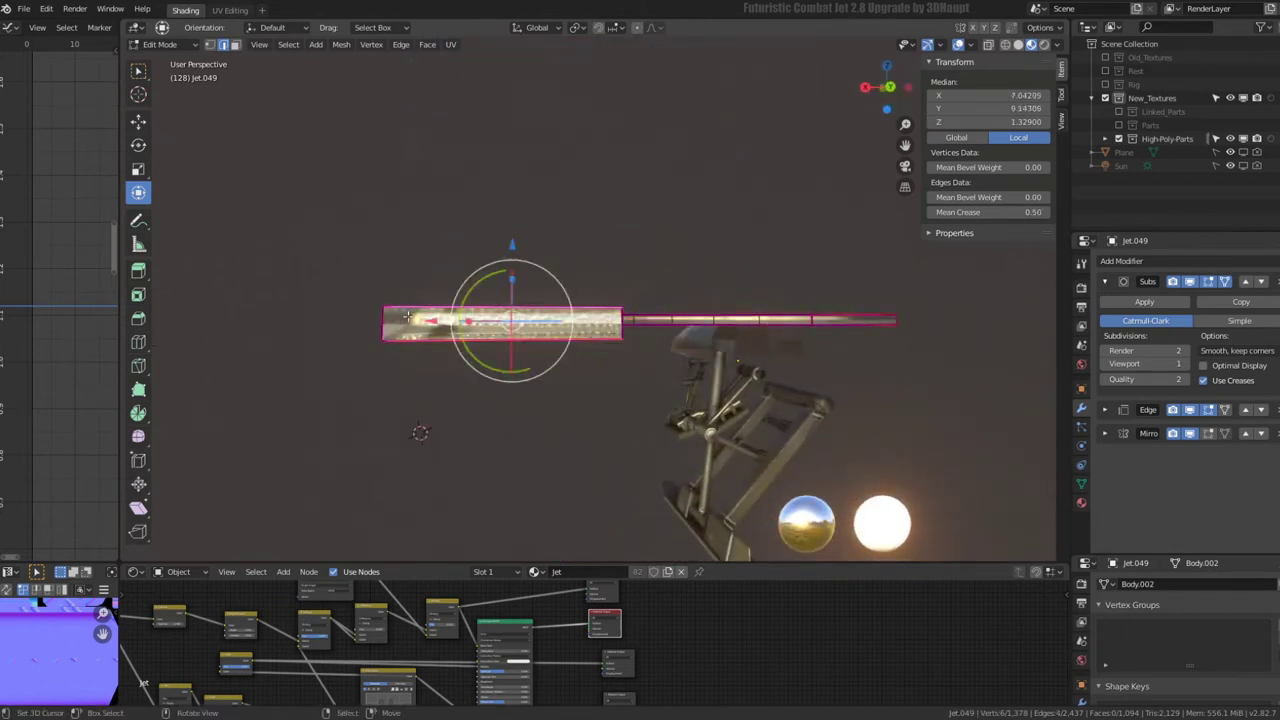
{"action": "middle_click_drag", "start_coordinate": [671, 320], "coordinate": [646, 302]}
{"action": "key", "text": "q"}
{"action": "left_click", "coordinate": [646, 303]}
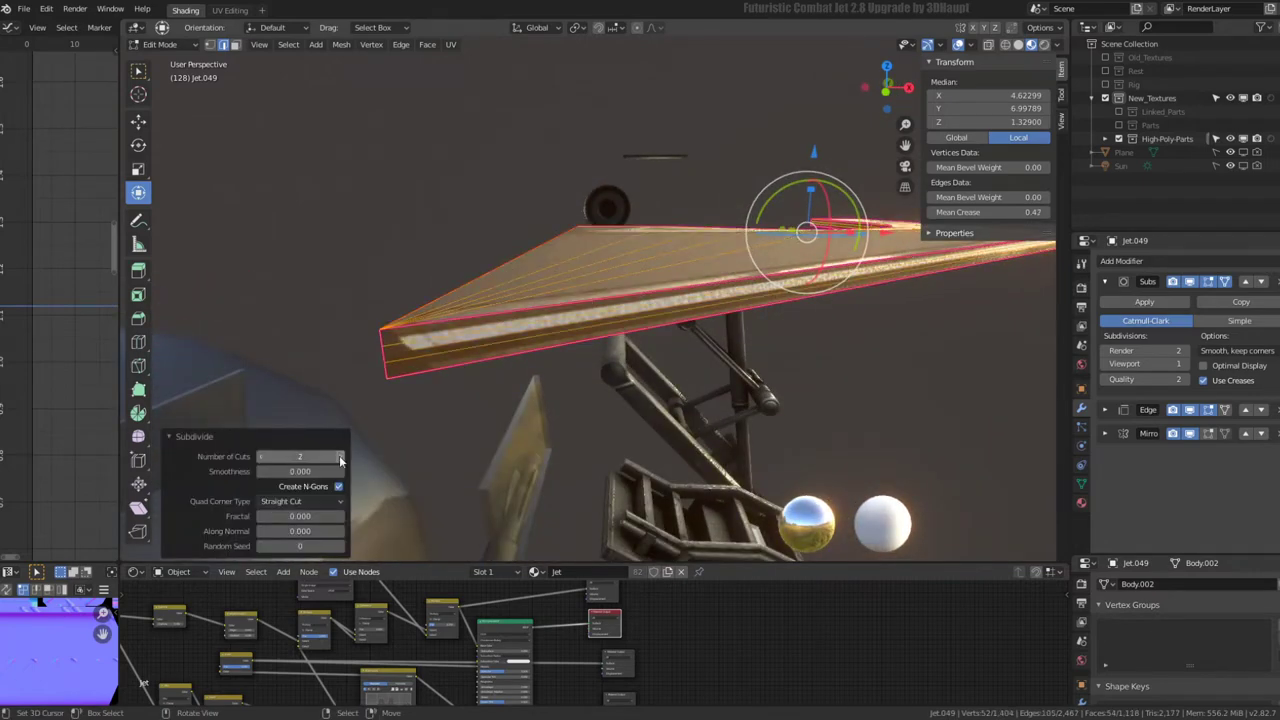
{"action": "mouse_move", "coordinate": [400, 400]}
{"action": "middle_mouse_down"}
{"action": "mouse_move", "coordinate": [514, 264]}
{"action": "mouse_move", "coordinate": [560, 320]}
{"action": "mouse_move", "coordinate": [711, 323]}
{"action": "mouse_move", "coordinate": [681, 289]}
{"action": "middle_mouse_up"}
{"action": "left_click", "coordinate": [560, 320], "text": "alt"}
{"action": "scroll", "coordinate": [580, 318], "scroll_direction": "down", "scroll_amount": 3}
{"action": "left_click", "coordinate": [651, 322]}
- Leave local view, re-enter Edit Mode on the jet and reveal all hidden geometry
{"action": "key", "text": "KP_Divide"}
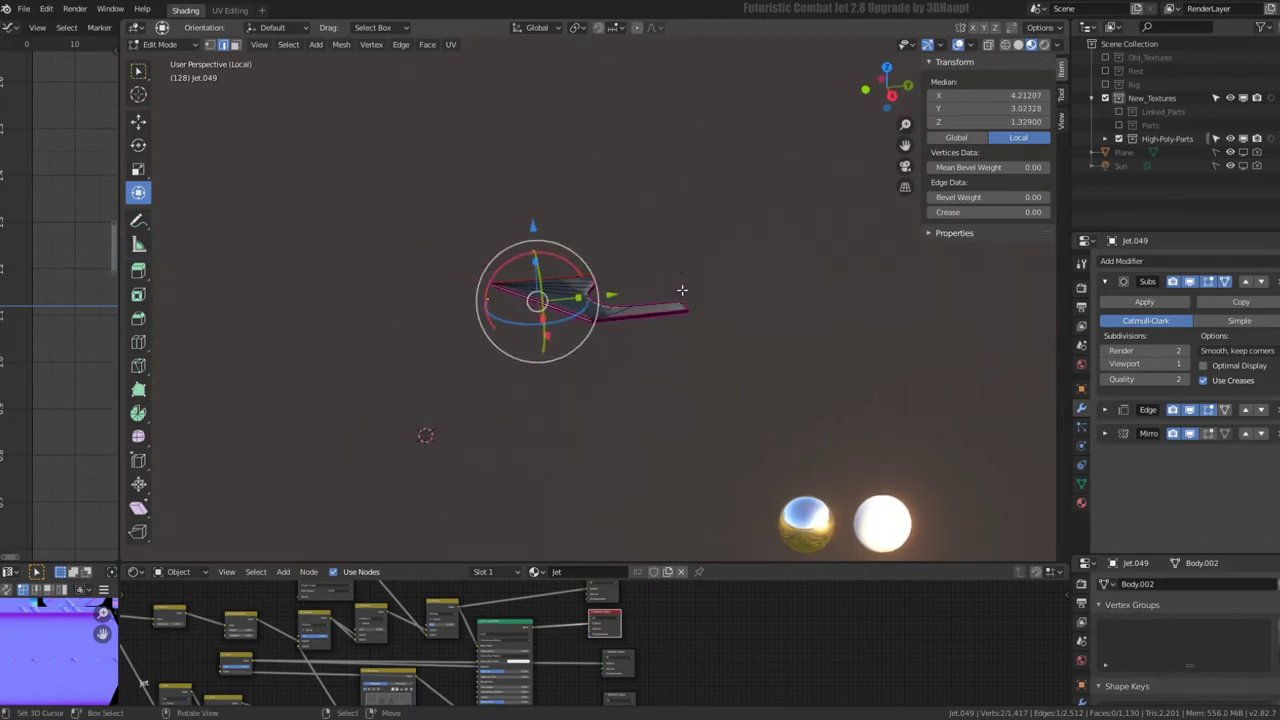
{"action": "key", "text": "KP_Divide"}
{"action": "key", "text": "Tab"}
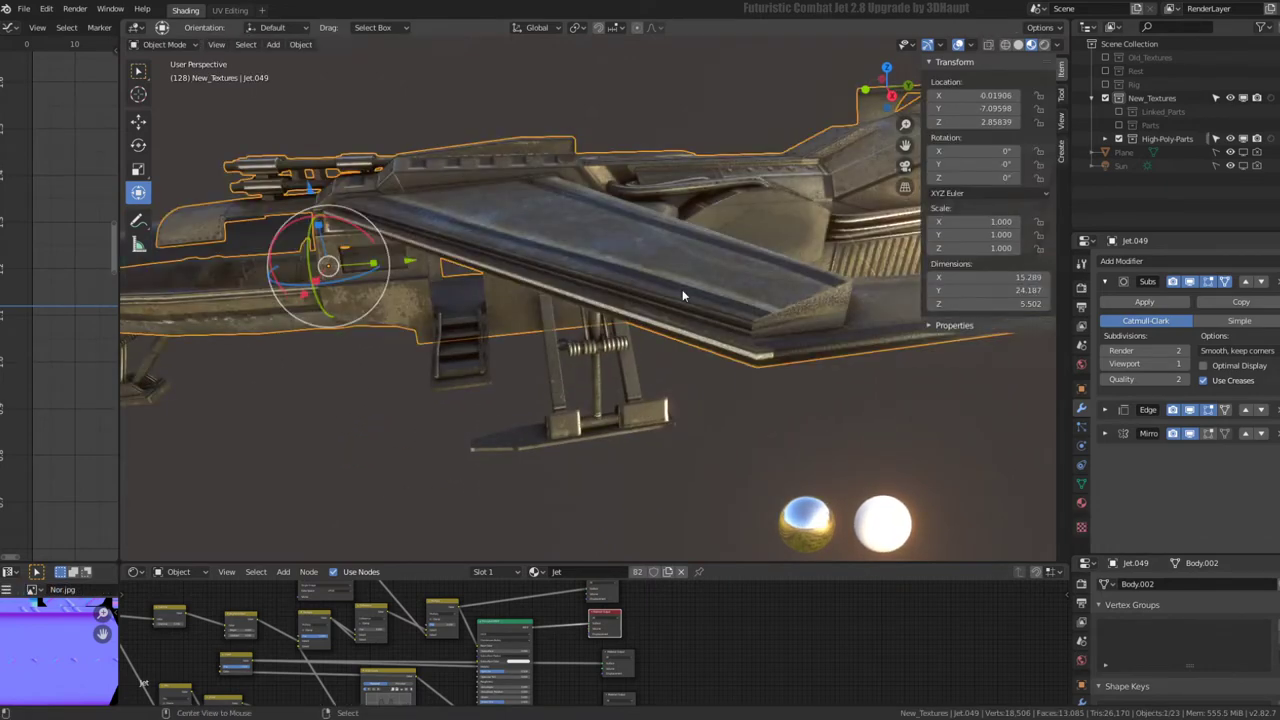
{"action": "key", "text": "Tab"}
{"action": "key", "text": "Tab"}
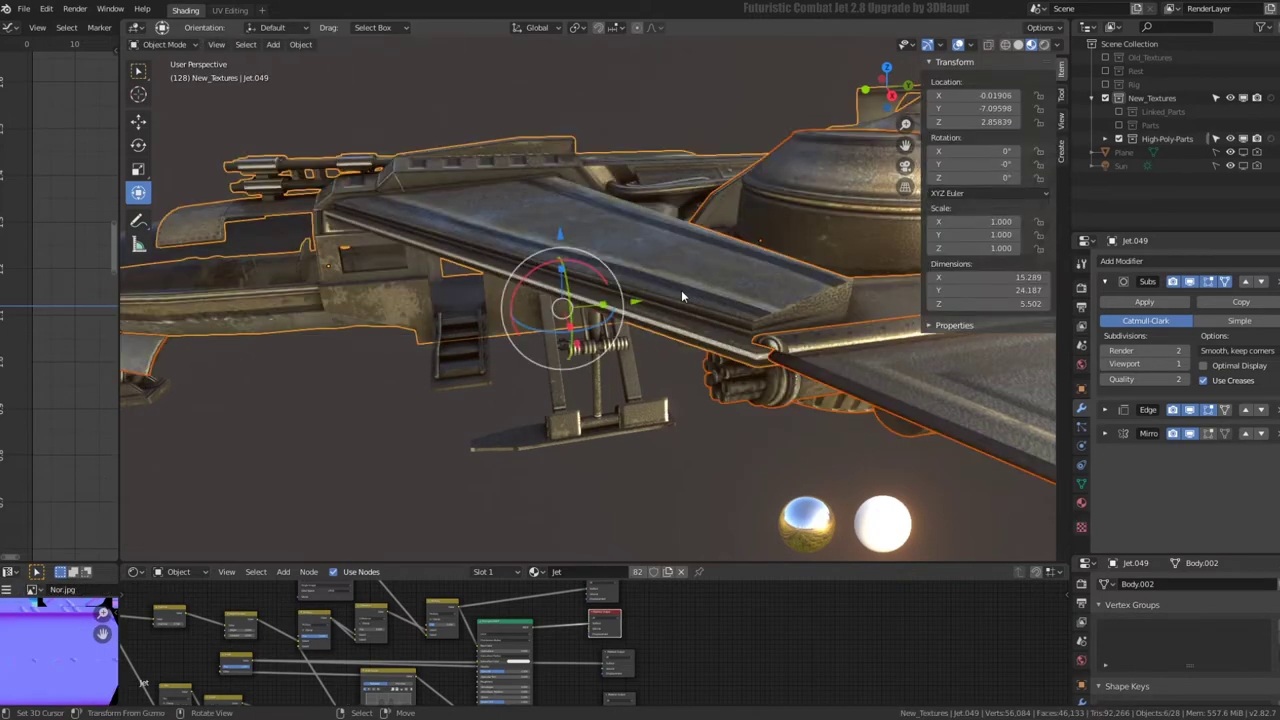
{"action": "key", "text": "Tab"}
{"action": "key", "text": "alt+h"}
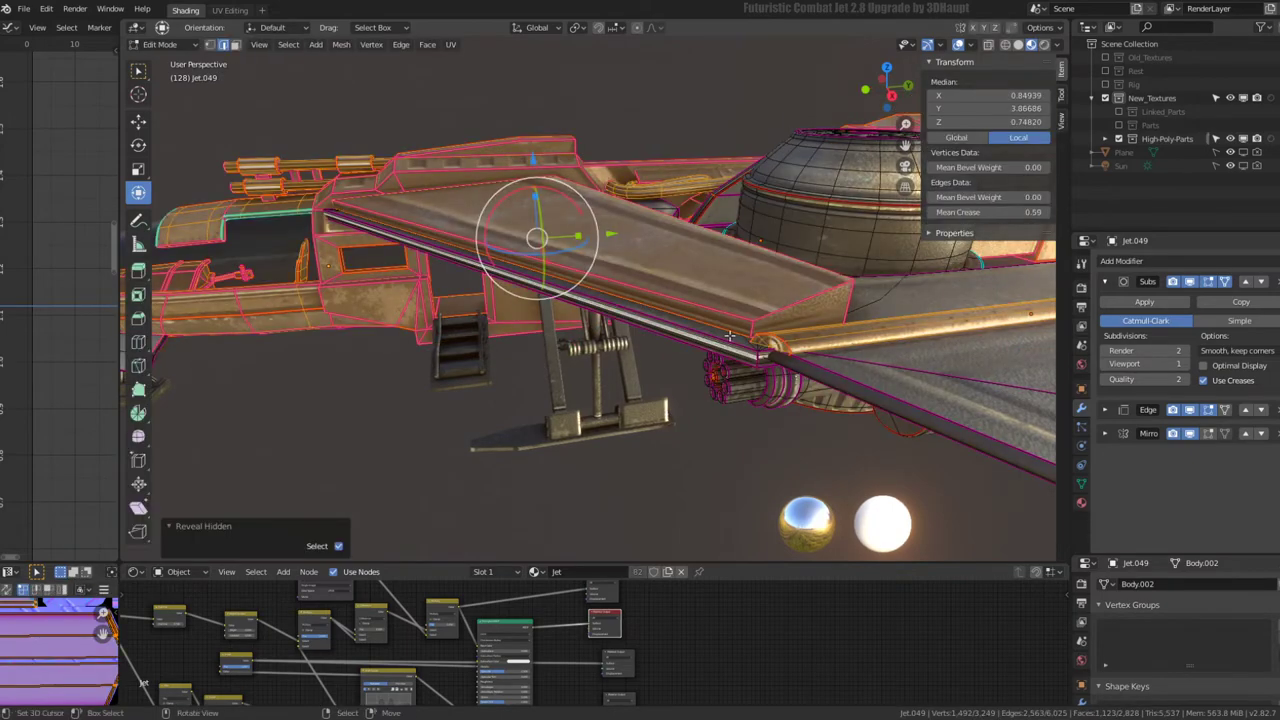
- Select the edge ring along the fuselage side and collapse it
{"action": "left_click", "coordinate": [730, 336]}
{"action": "mouse_move", "coordinate": [730, 336]}
{"action": "middle_mouse_down"}
{"action": "mouse_move", "coordinate": [718, 240]}
{"action": "mouse_move", "coordinate": [479, 290]}
{"action": "mouse_move", "coordinate": [694, 252]}
{"action": "middle_mouse_up"}
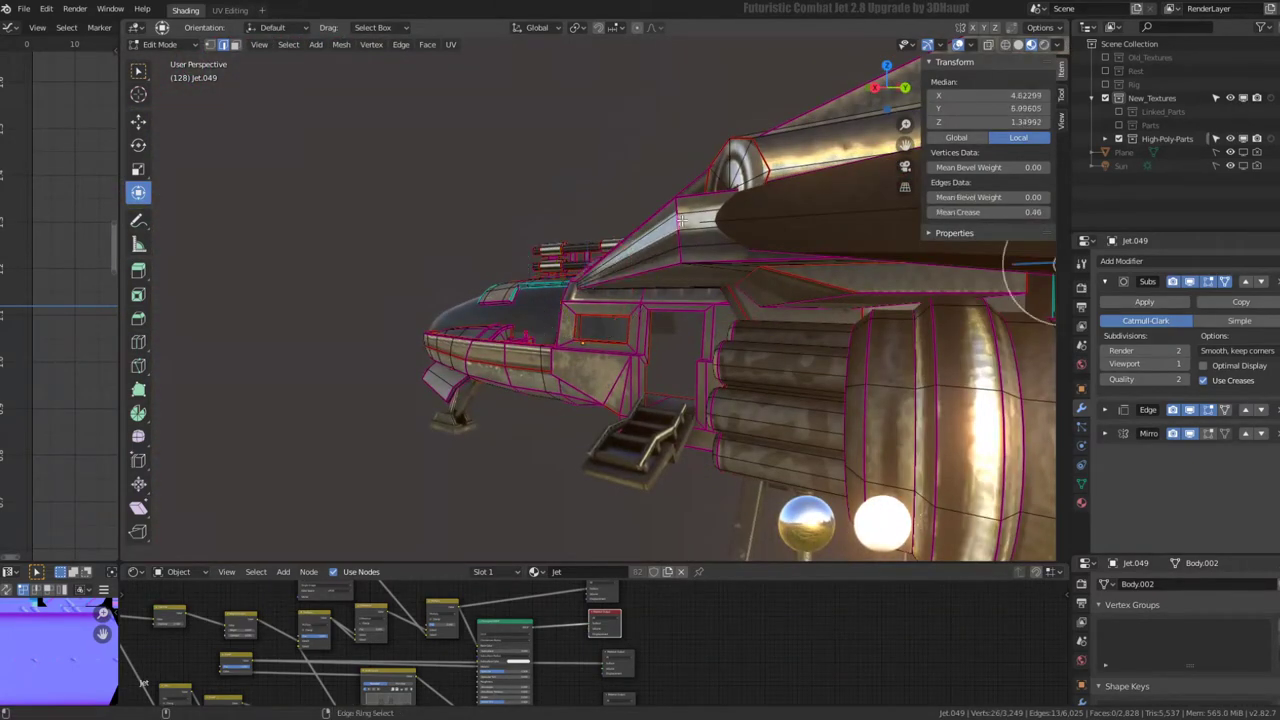
{"action": "key", "text": "shift+g"}
{"action": "left_click", "coordinate": [634, 243]}
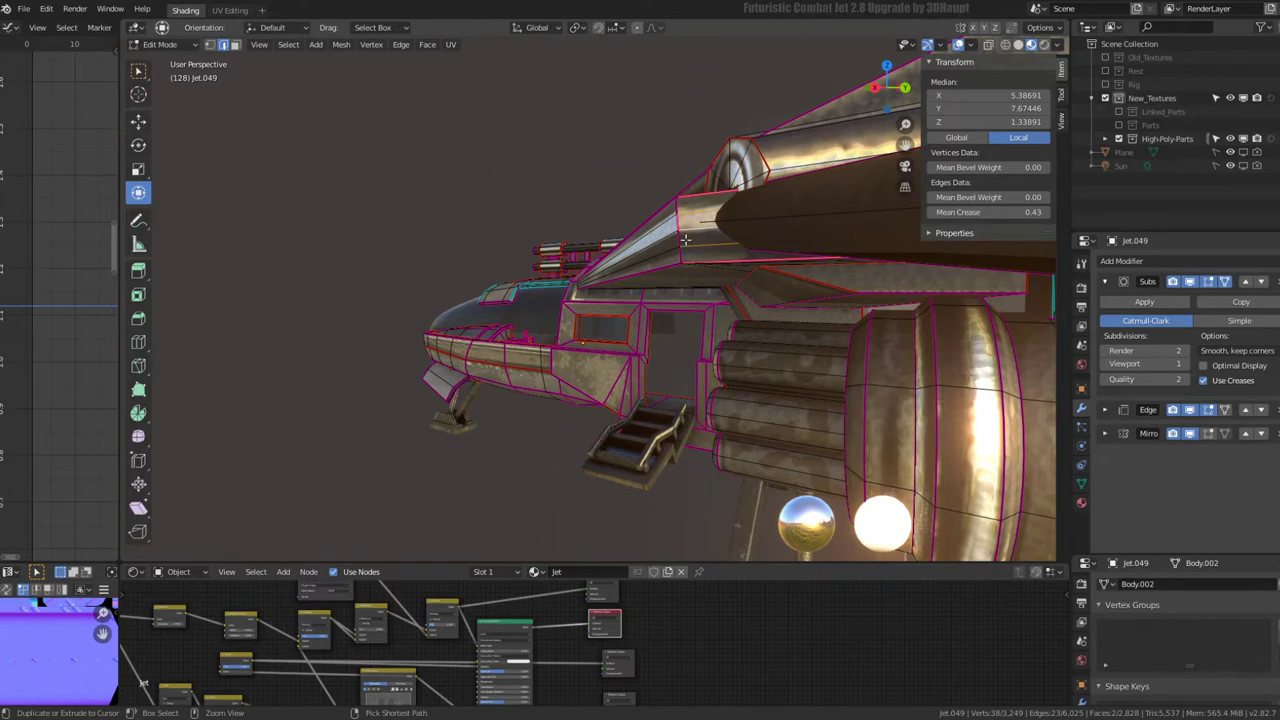
{"action": "key", "text": "q"}
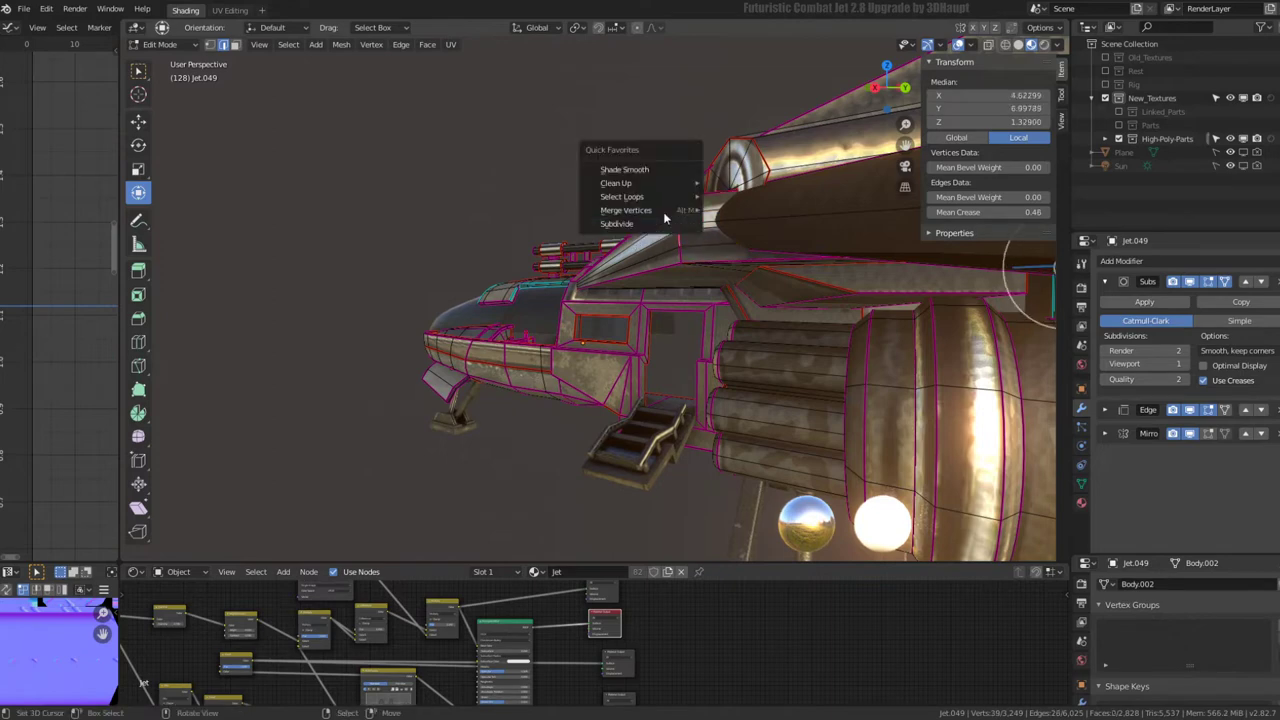
{"action": "left_click", "coordinate": [735, 240]}
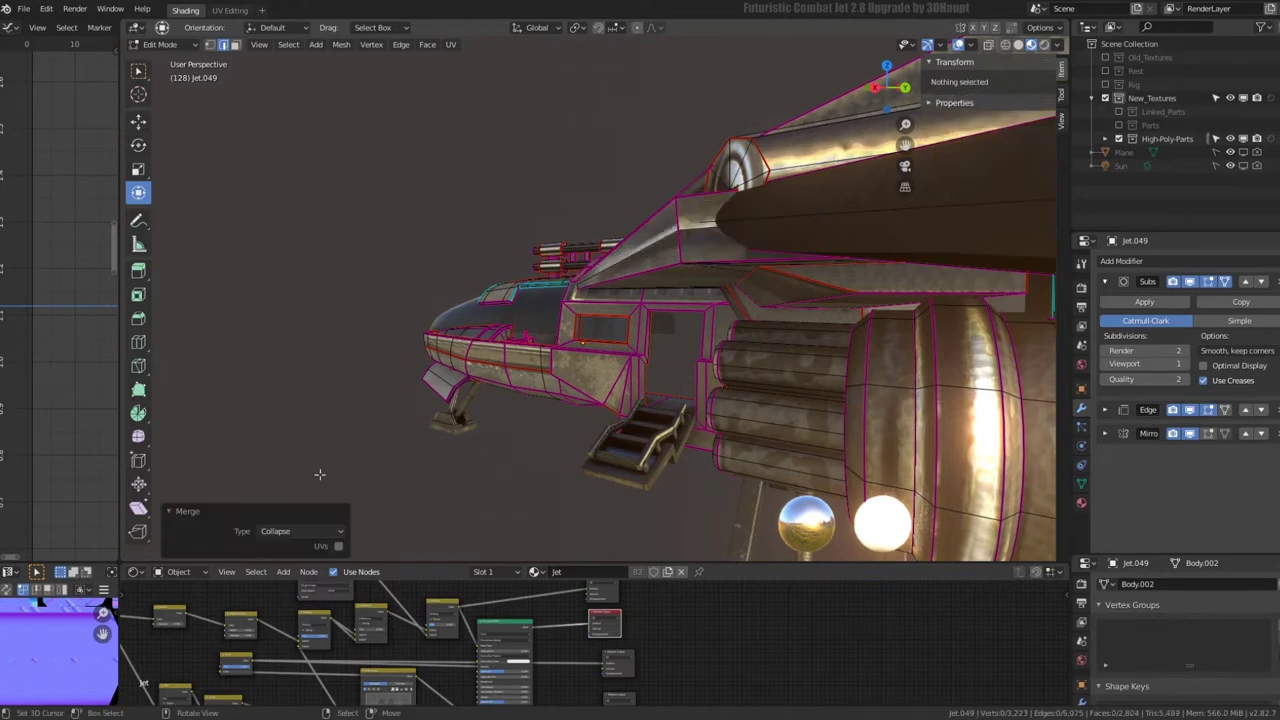
- Move the wing-root edge -0.212 along Y and return to Object Mode
{"action": "left_click", "coordinate": [557, 285]}
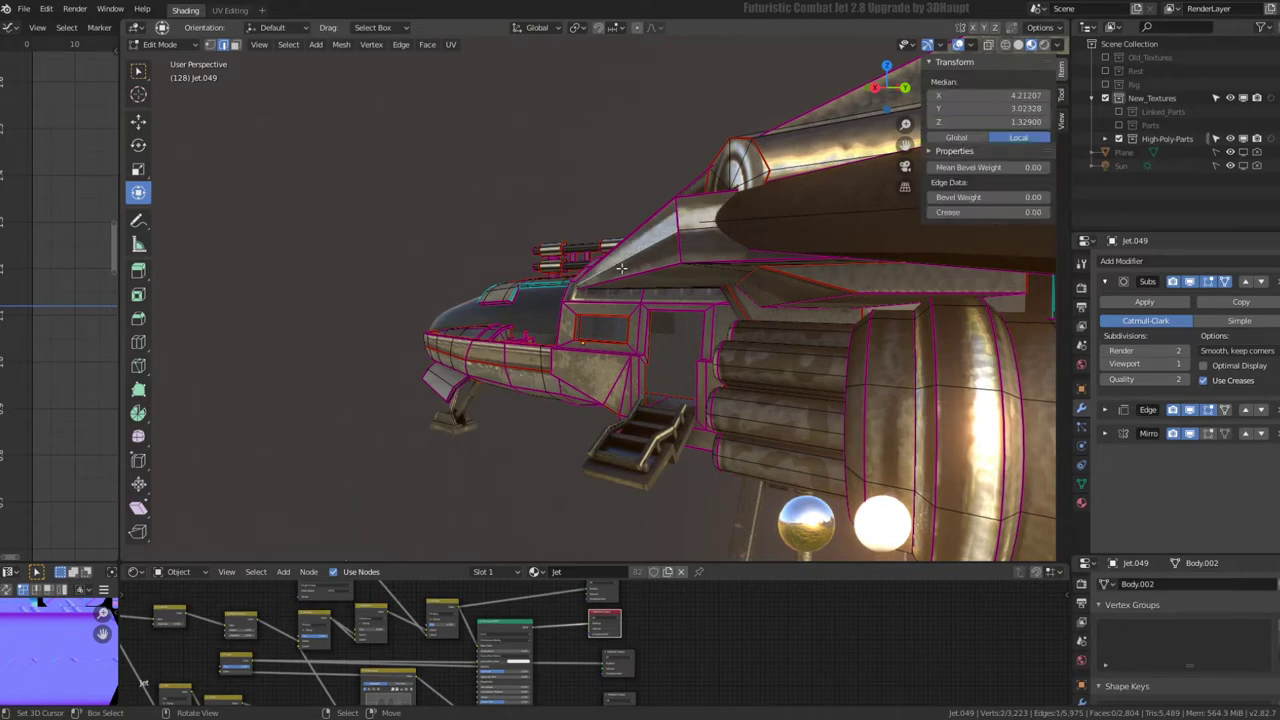
{"action": "mouse_move", "coordinate": [557, 285]}
{"action": "middle_mouse_down"}
{"action": "mouse_move", "coordinate": [774, 305]}
{"action": "mouse_move", "coordinate": [760, 291]}
{"action": "middle_mouse_up"}
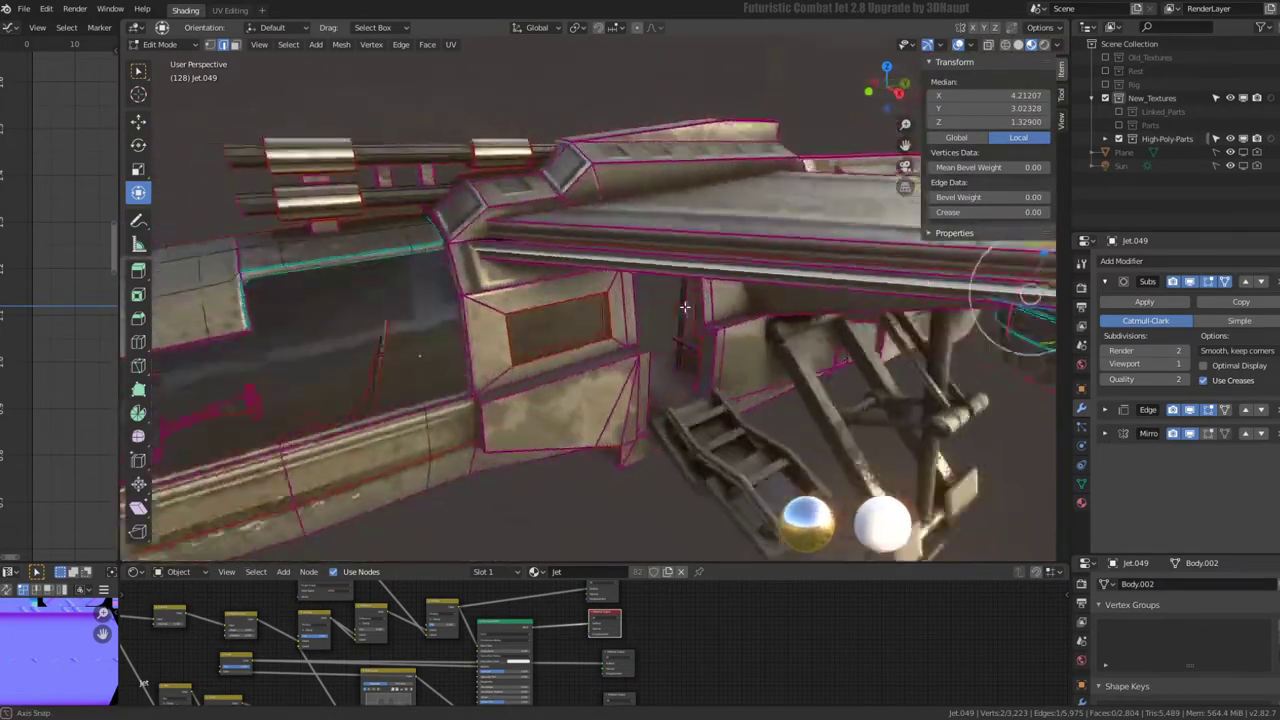
{"action": "left_click_drag", "start_coordinate": [772, 302], "coordinate": [721, 309]}
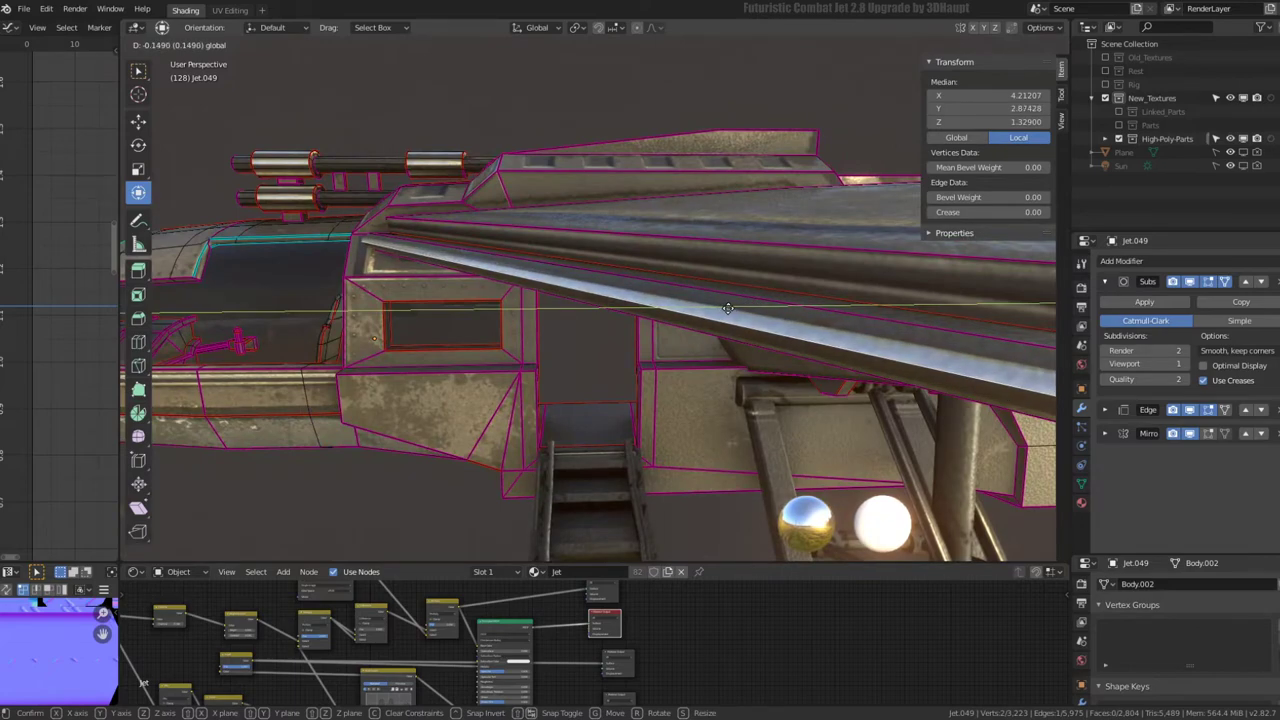
{"action": "left_click_drag", "start_coordinate": [721, 309], "coordinate": [700, 306]}
{"action": "middle_click_drag", "start_coordinate": [700, 306], "coordinate": [568, 247]}
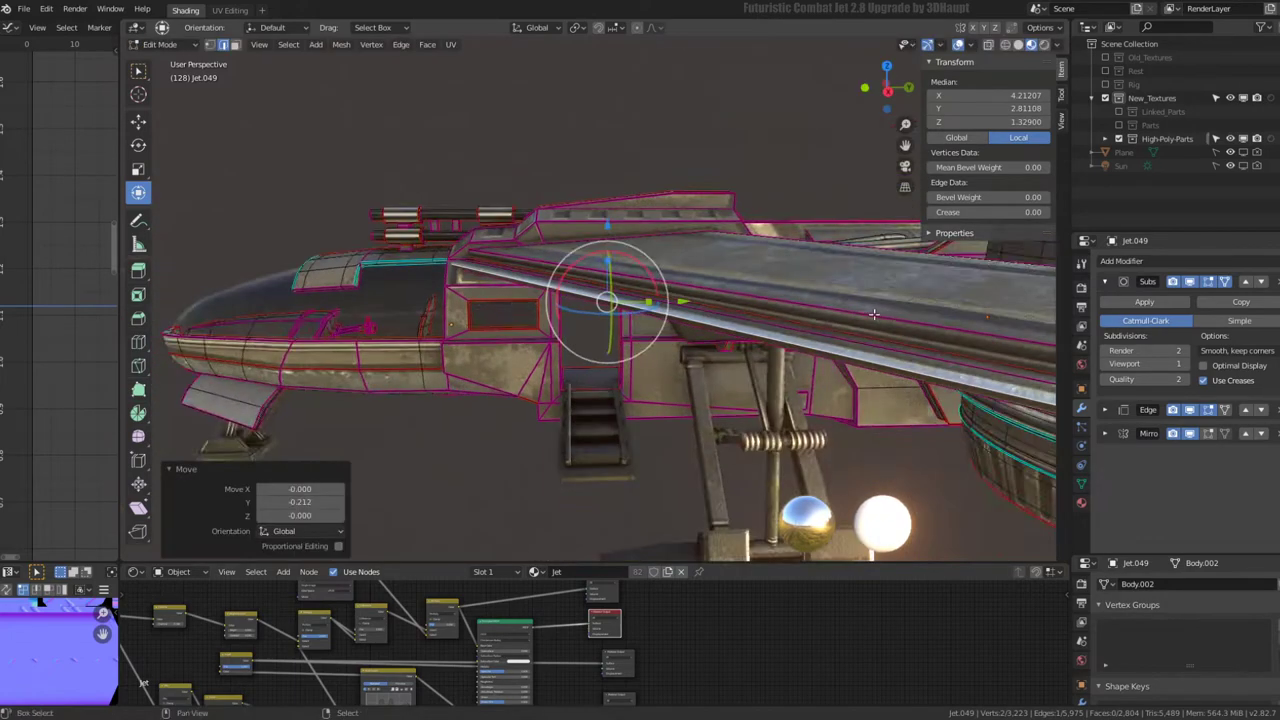
{"action": "mouse_move", "coordinate": [410, 255]}
{"action": "middle_mouse_down"}
{"action": "mouse_move", "coordinate": [583, 221]}
{"action": "mouse_move", "coordinate": [467, 150]}
{"action": "middle_mouse_up"}
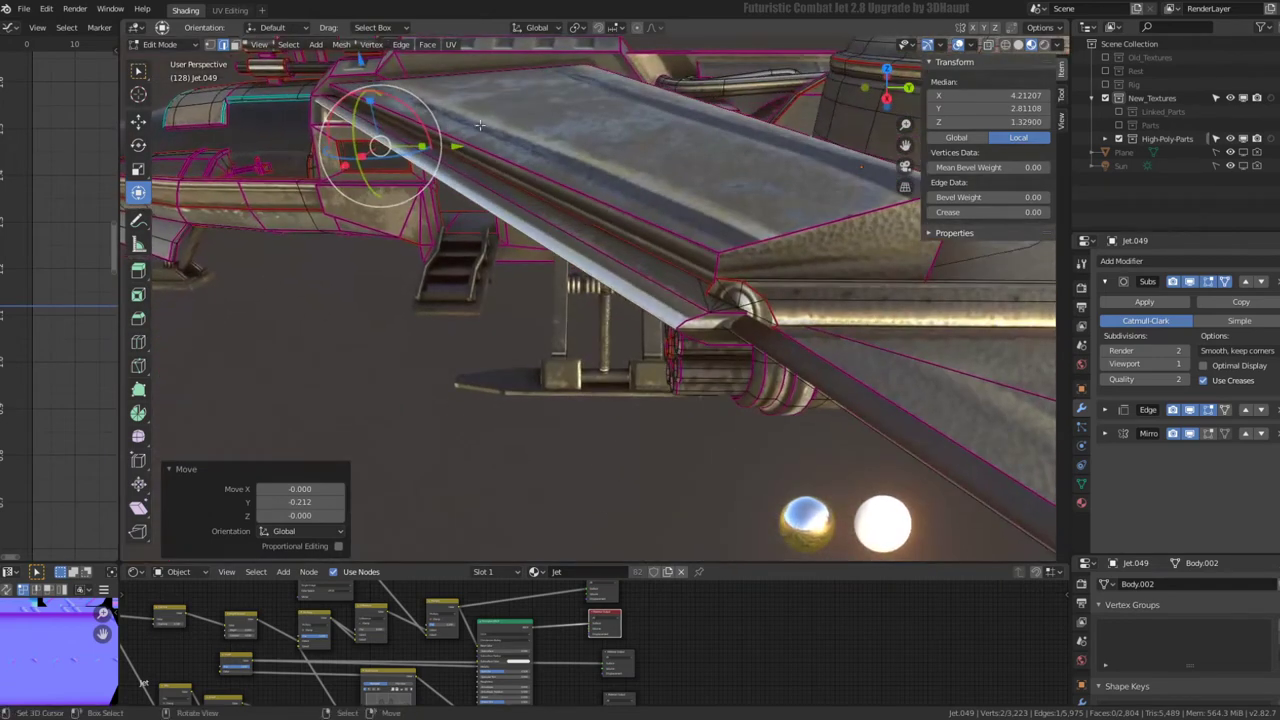
{"action": "left_click_drag", "start_coordinate": [456, 146], "coordinate": [468, 146]}
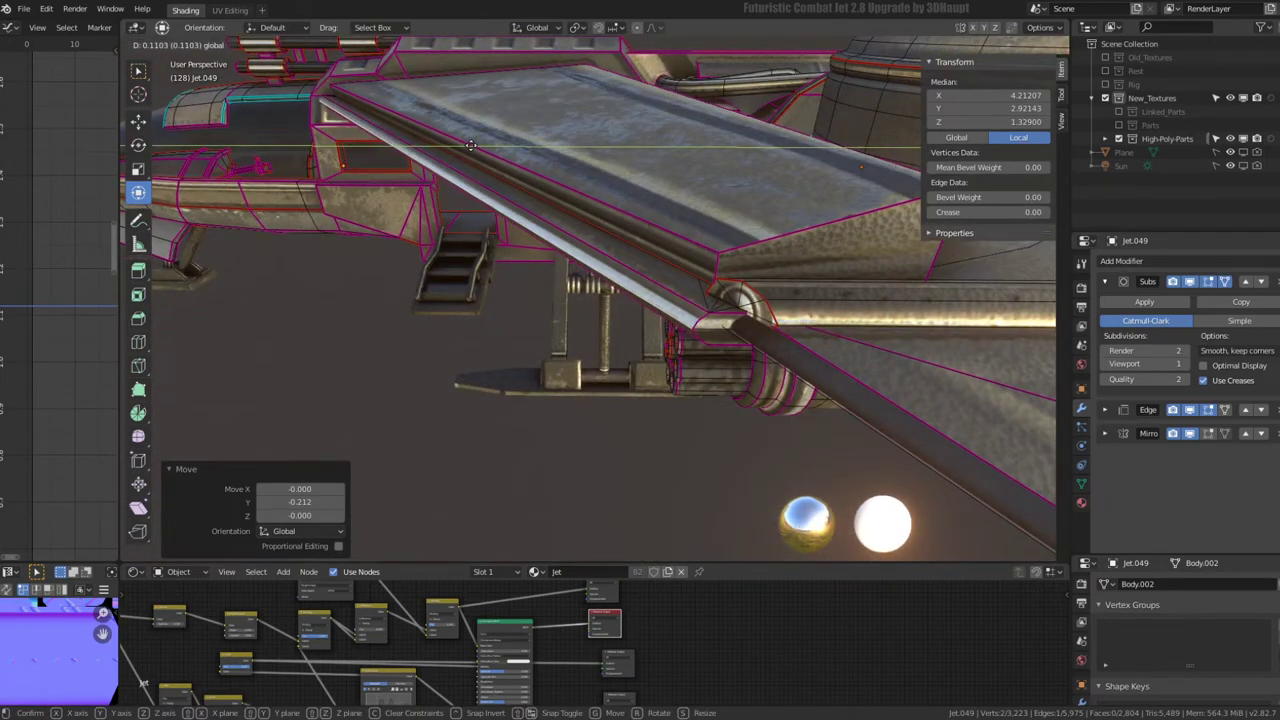
{"action": "left_click", "coordinate": [470, 146]}
{"action": "key", "text": "Tab"}
{"action": "mouse_move", "coordinate": [586, 187]}
{"action": "middle_mouse_down"}
{"action": "mouse_move", "coordinate": [625, 67]}
{"action": "mouse_move", "coordinate": [588, 244]}
{"action": "middle_mouse_up"}
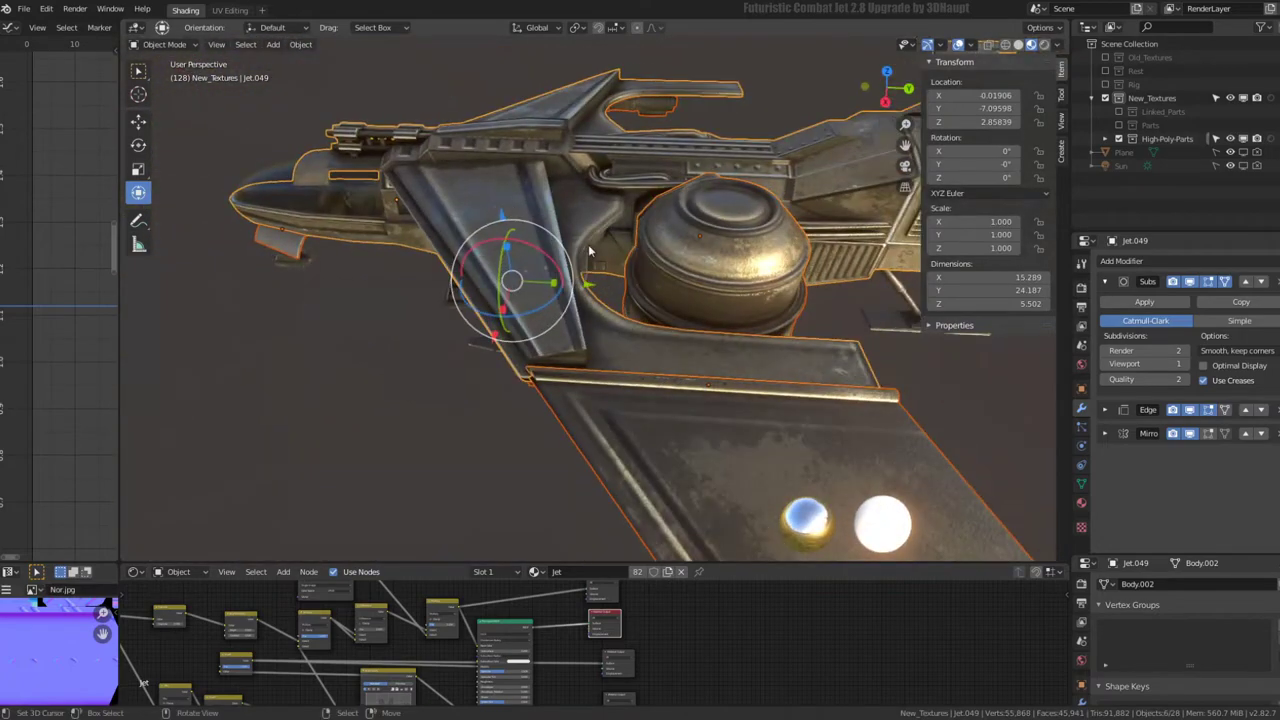
- Frame the pipe cluster on Jet.049's body and enter Edit Mode on the pipe part
{"action": "key", "text": "KP_Divide"}
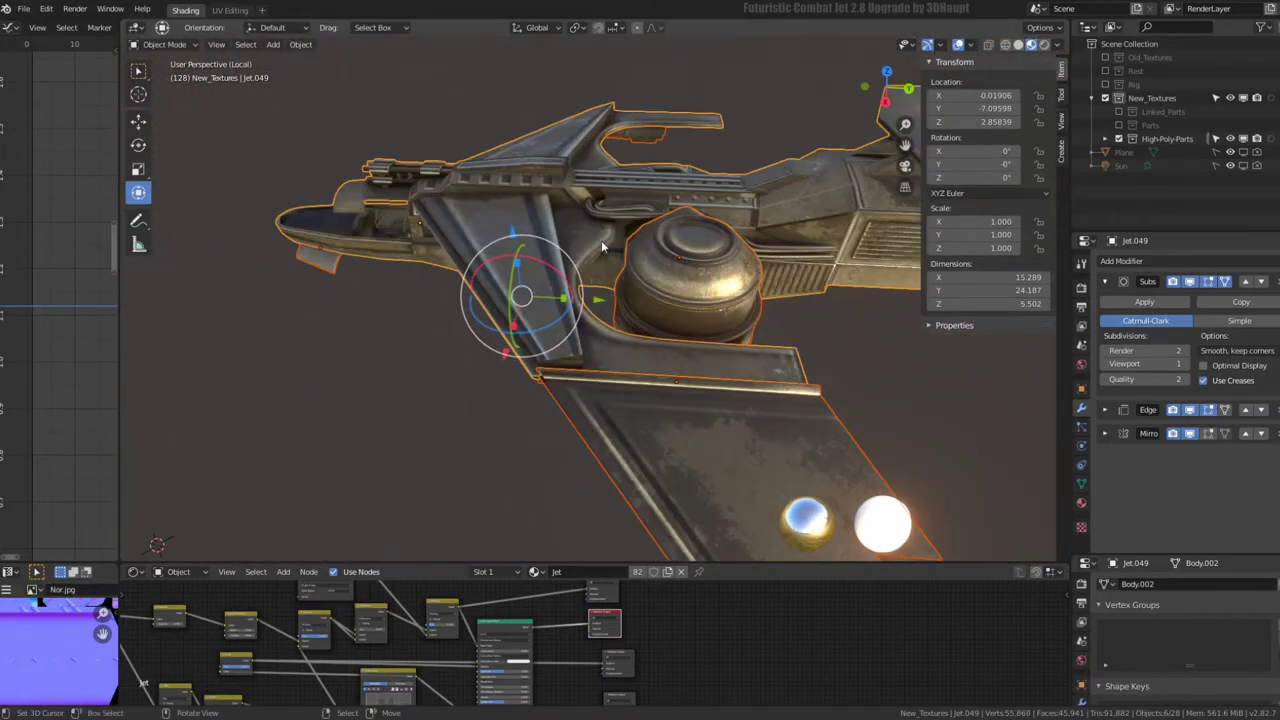
{"action": "left_click", "coordinate": [517, 266]}
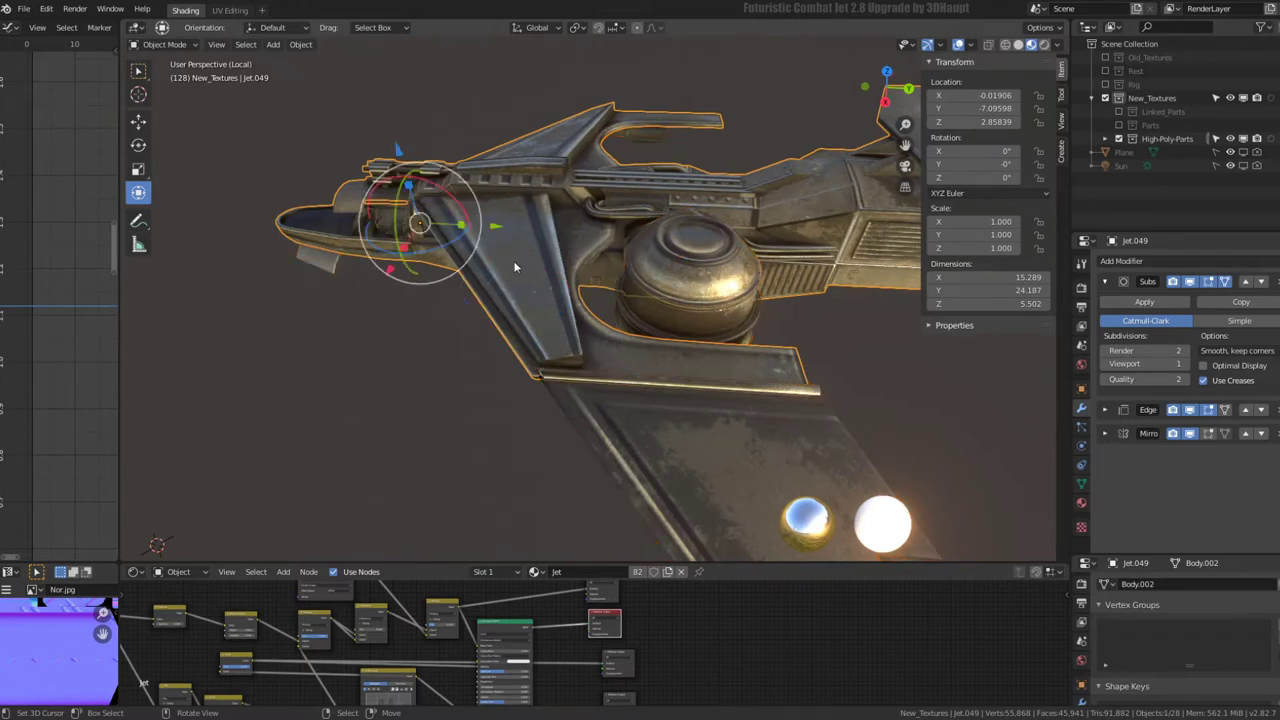
{"action": "key", "text": "KP_Divide"}
{"action": "key", "text": "KP_Divide"}
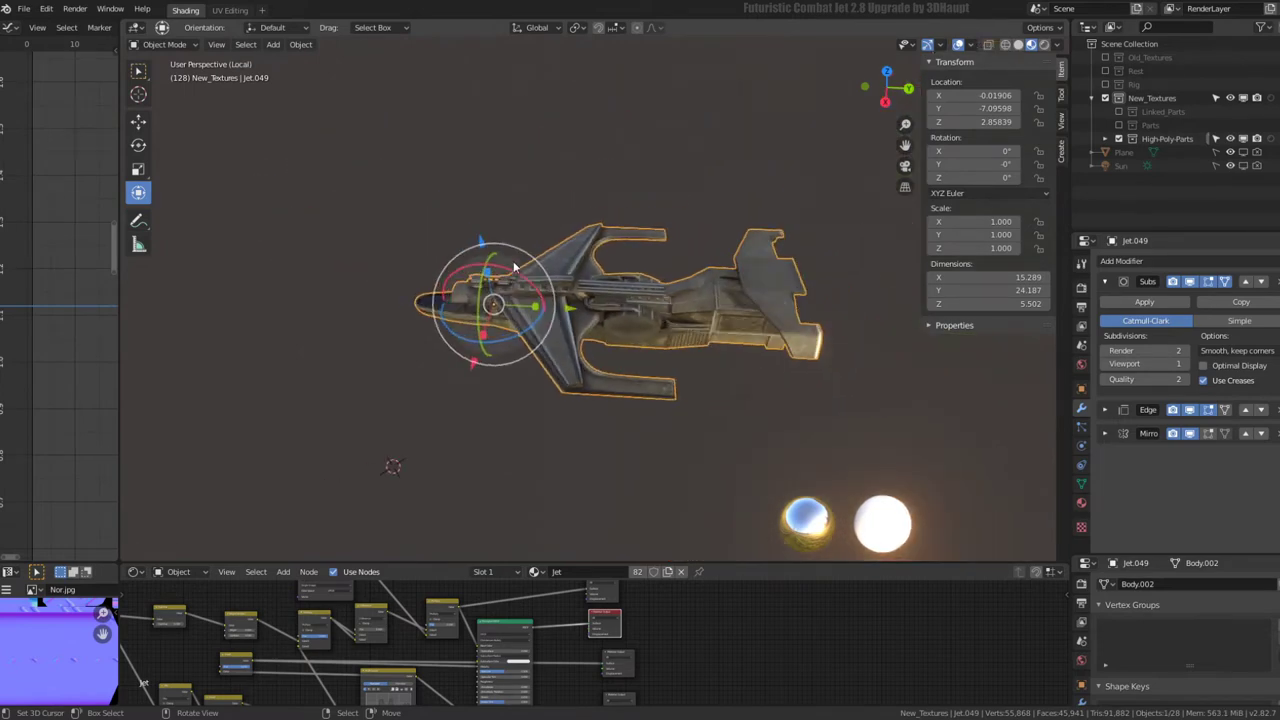
{"action": "scroll", "coordinate": [514, 267], "scroll_direction": "up", "scroll_amount": 5}
{"action": "mouse_move", "coordinate": [514, 267]}
{"action": "middle_mouse_down"}
{"action": "mouse_move", "coordinate": [611, 419]}
{"action": "mouse_move", "coordinate": [652, 261]}
{"action": "middle_mouse_up"}
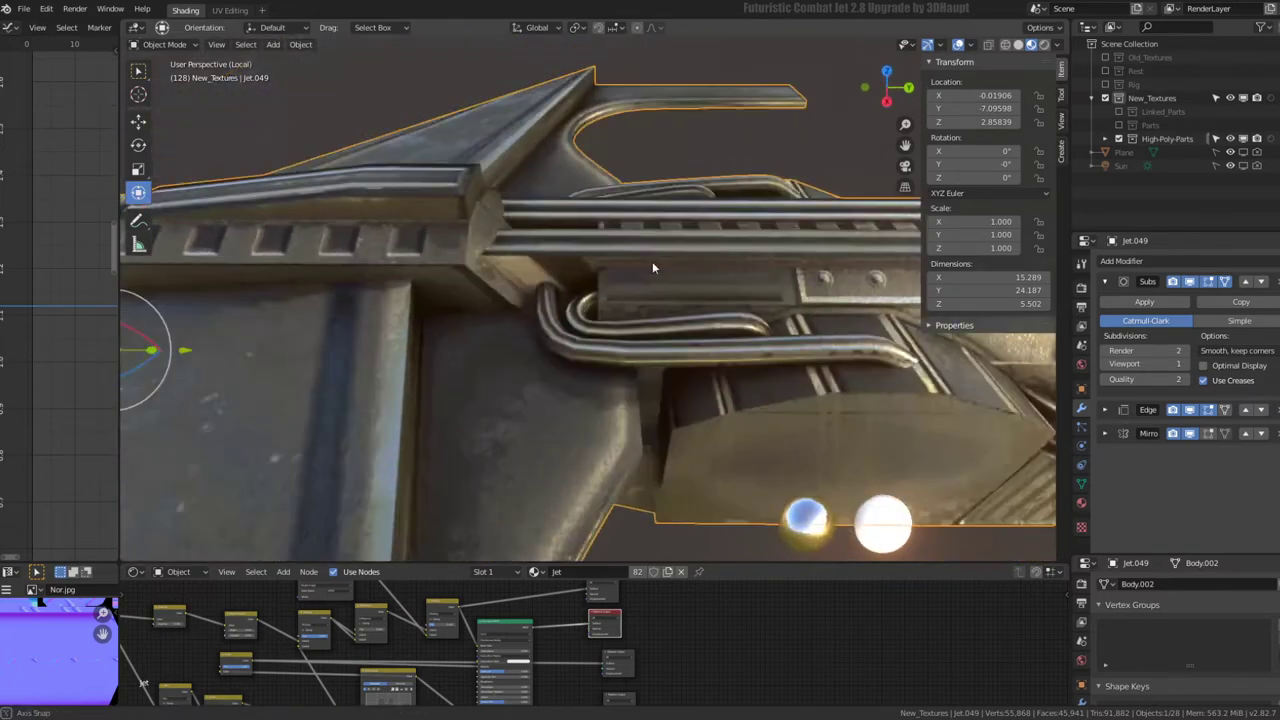
{"action": "scroll", "coordinate": [654, 269], "scroll_direction": "up", "scroll_amount": 2}
{"action": "scroll", "coordinate": [654, 269], "scroll_direction": "down", "scroll_amount": 3}
{"action": "middle_click_drag", "start_coordinate": [650, 340], "coordinate": [655, 225], "text": "shift"}
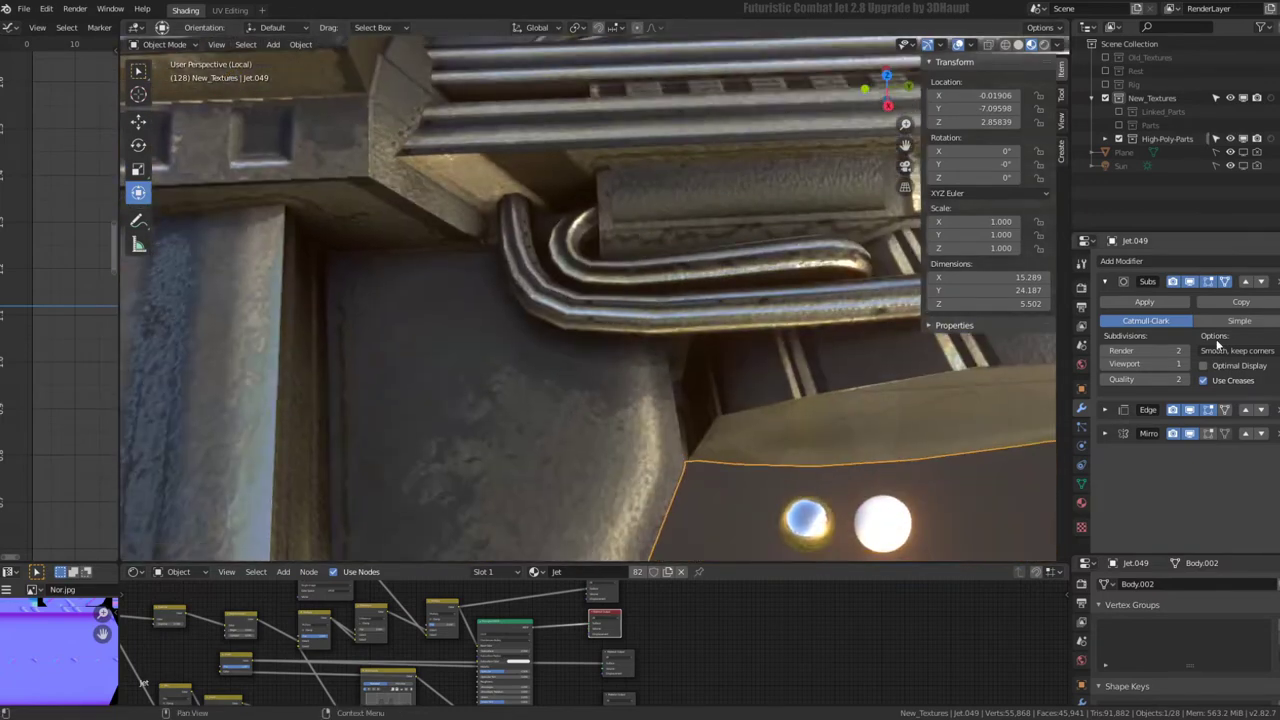
{"action": "left_click", "coordinate": [1190, 282]}
{"action": "left_click", "coordinate": [1190, 282]}
{"action": "key", "text": "Tab"}
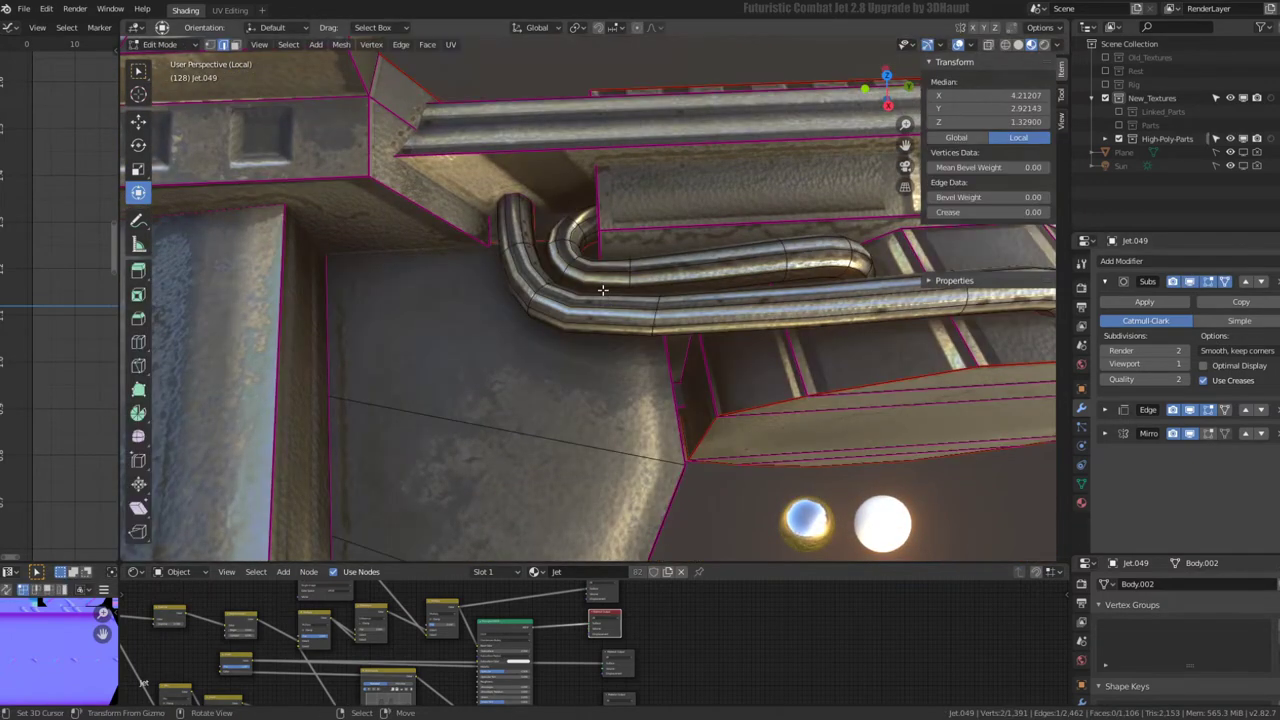
- Subdivide an edge ring near the pipe bend and add further edge loops along the pipe
{"action": "left_click", "coordinate": [595, 309], "text": "ctrl+alt"}
{"action": "middle_click_drag", "start_coordinate": [595, 309], "coordinate": [800, 293]}
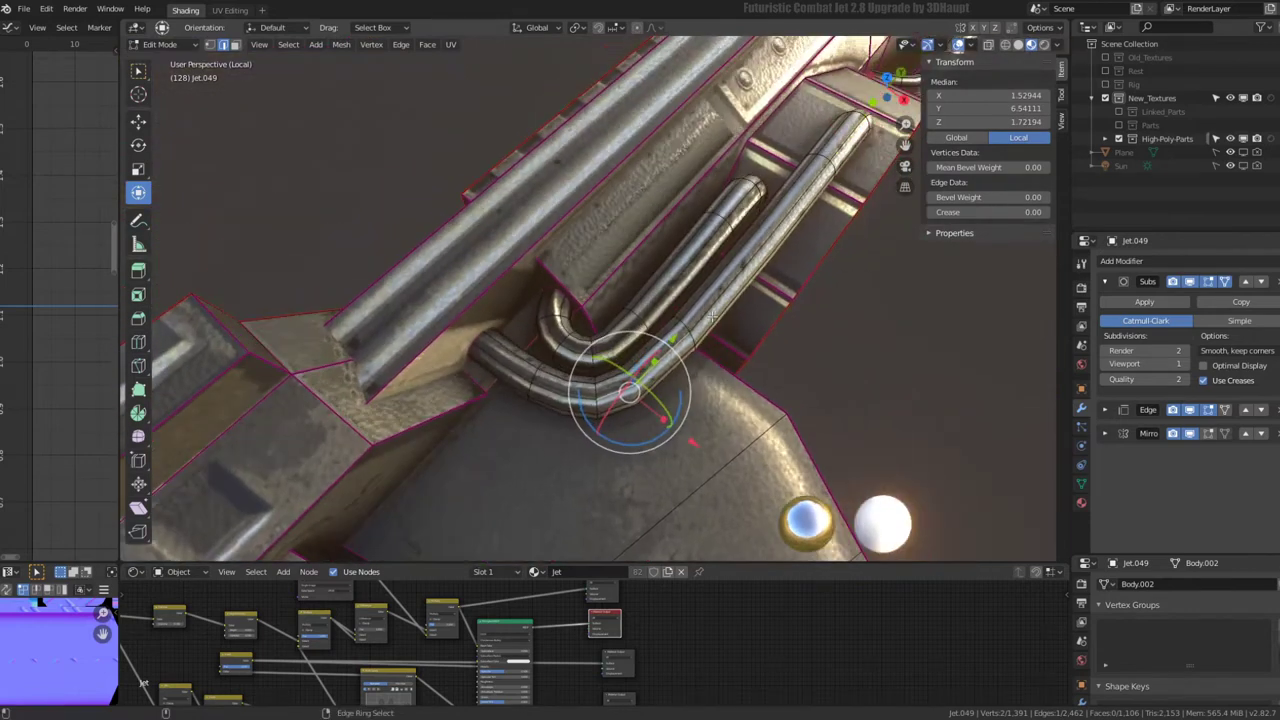
{"action": "key", "text": "q"}
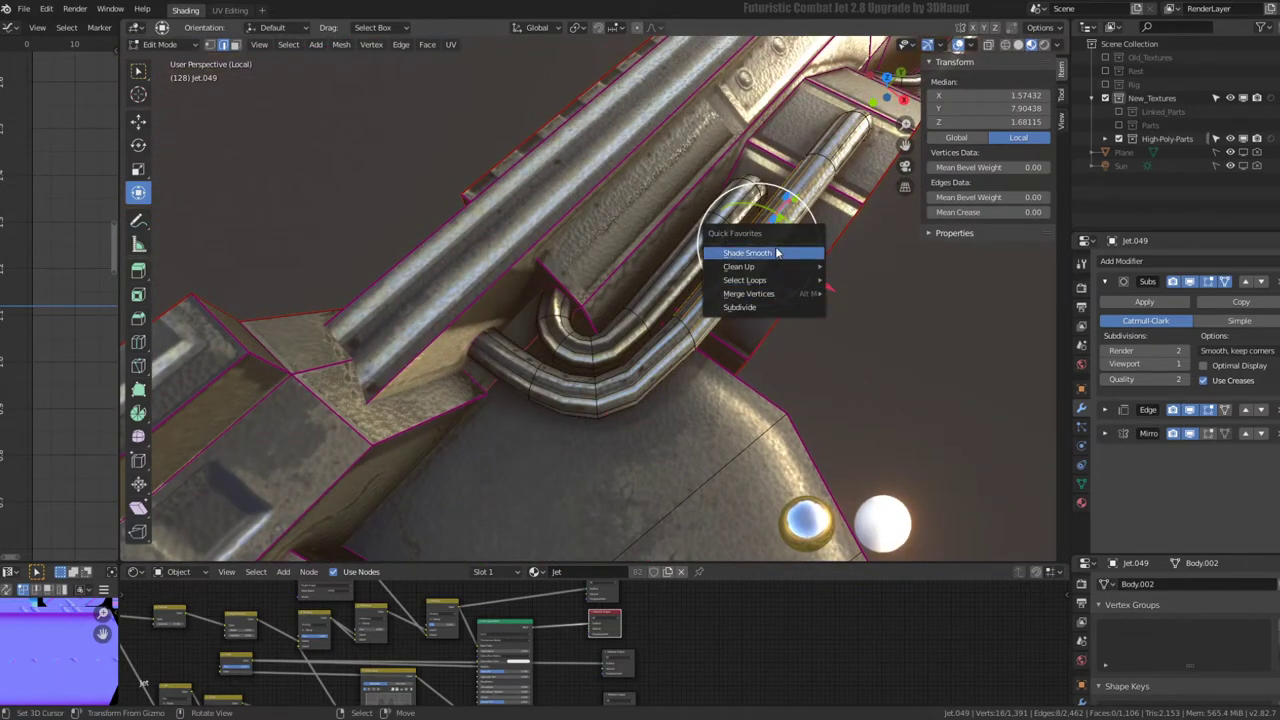
{"action": "left_click", "coordinate": [745, 307]}
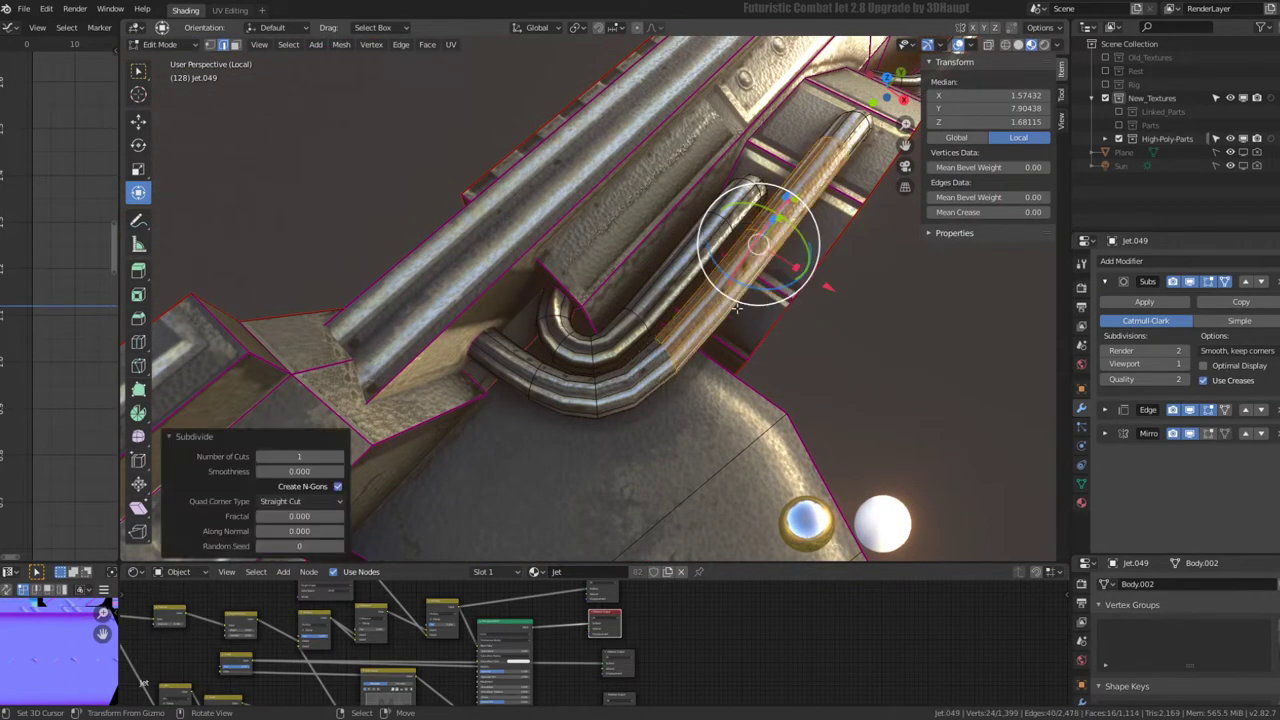
{"action": "key", "text": "shift+r"}
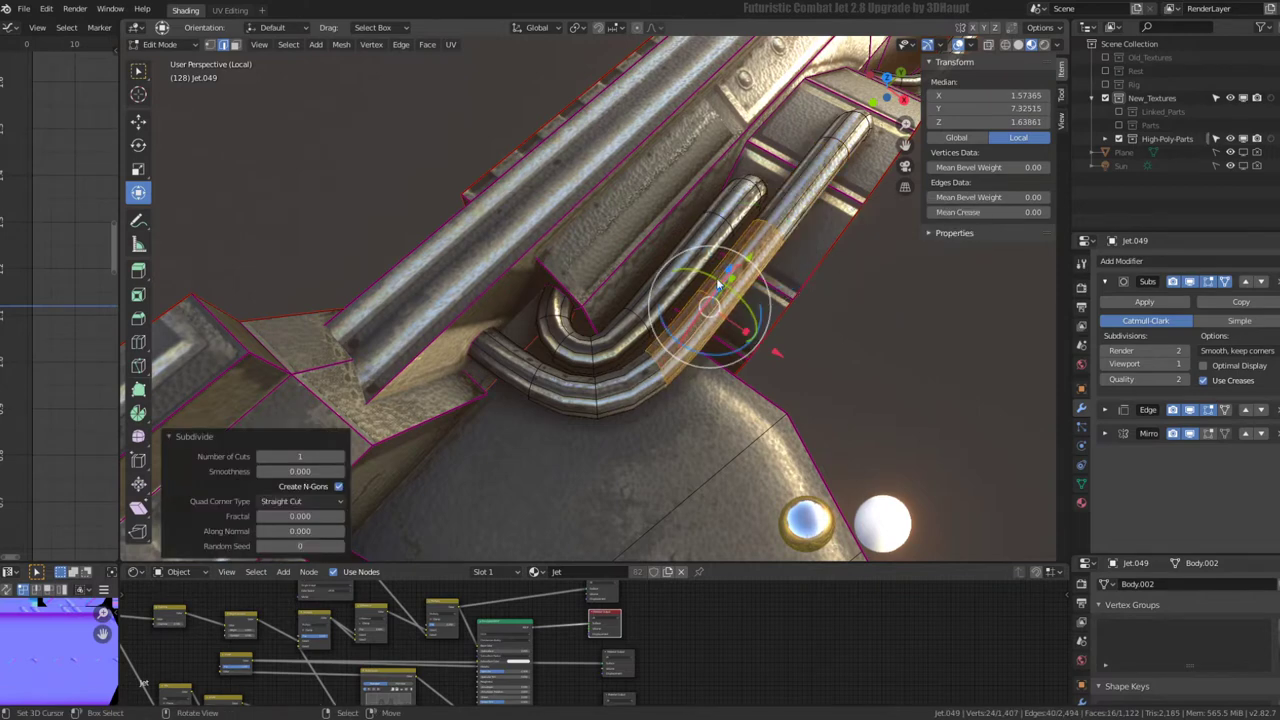
{"action": "key", "text": "shift+r"}
- Subdivide the rings higher up the pipe and at its lower bend with 1-cut subdivides
{"action": "left_click", "coordinate": [680, 292], "text": "ctrl+alt"}
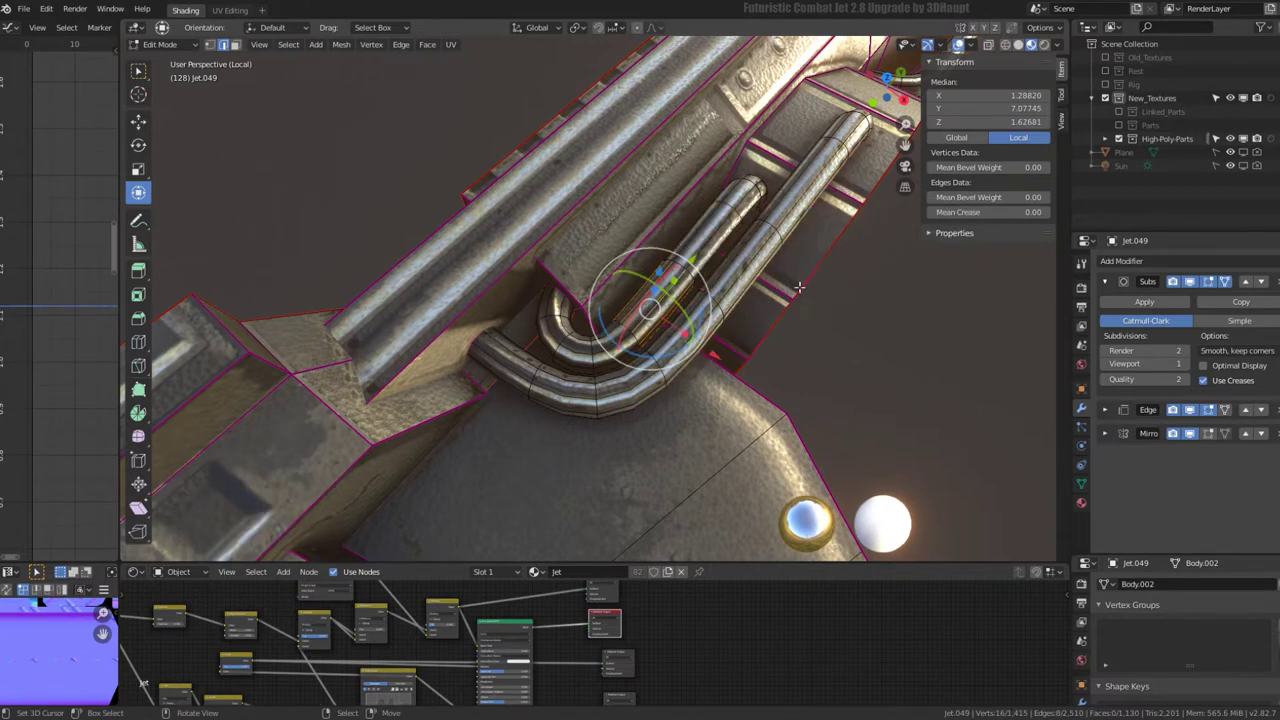
{"action": "key", "text": "q"}
{"action": "left_click", "coordinate": [720, 290]}
{"action": "left_click", "coordinate": [712, 255], "text": "ctrl+alt"}
{"action": "key", "text": "q"}
{"action": "left_click", "coordinate": [726, 292]}
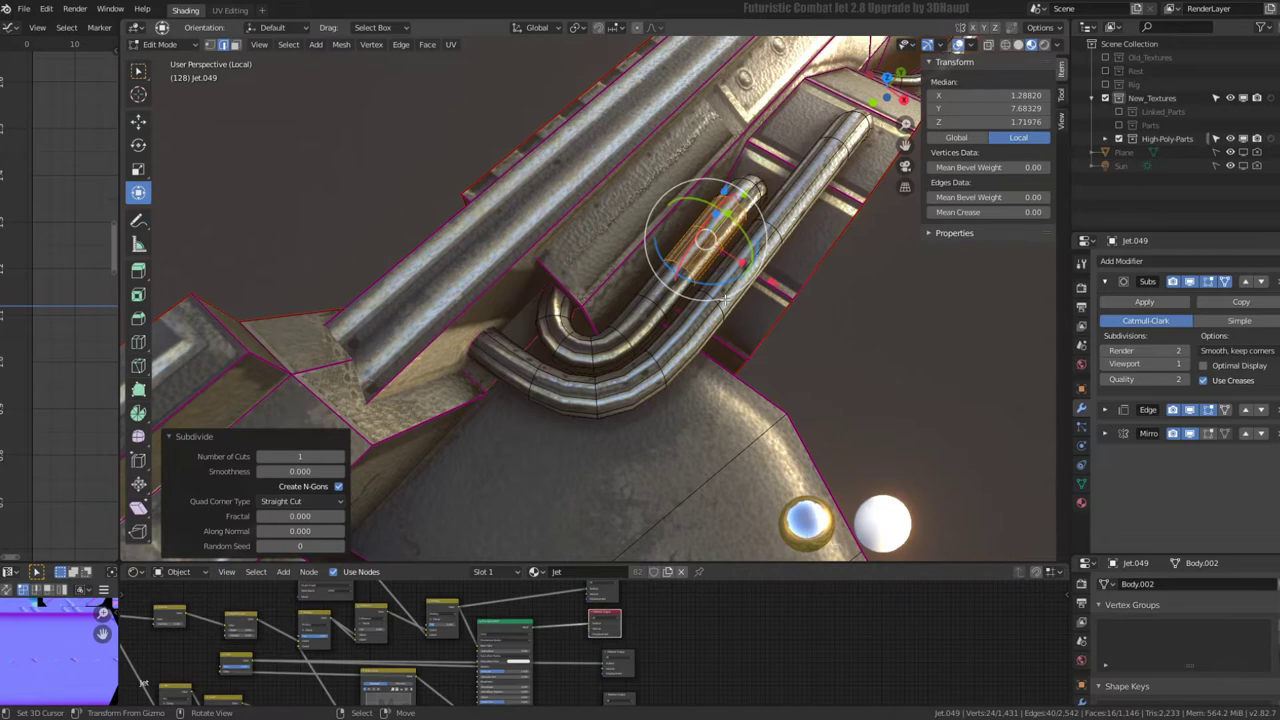
{"action": "left_click", "coordinate": [507, 362], "text": "ctrl+alt"}
{"action": "key", "text": "q"}
{"action": "left_click", "coordinate": [748, 366]}
- Subdivide two edge rings on the pipe's straight section
{"action": "mouse_move", "coordinate": [673, 330]}
{"action": "middle_mouse_down"}
{"action": "mouse_move", "coordinate": [641, 321]}
{"action": "mouse_move", "coordinate": [678, 300]}
{"action": "mouse_move", "coordinate": [675, 285]}
{"action": "mouse_move", "coordinate": [714, 368]}
{"action": "mouse_move", "coordinate": [623, 343]}
{"action": "mouse_move", "coordinate": [650, 249]}
{"action": "mouse_move", "coordinate": [750, 385]}
{"action": "middle_mouse_up"}
{"action": "left_click", "coordinate": [641, 321], "text": "ctrl+alt"}
{"action": "key", "text": "q"}
{"action": "left_click", "coordinate": [641, 321]}
{"action": "left_click", "coordinate": [679, 322], "text": "ctrl+alt"}
{"action": "key", "text": "q"}
{"action": "left_click", "coordinate": [680, 320]}
- Subdivide more rings at the pipe bend and the ring at the pipe's end
{"action": "key", "text": "Tab"}
{"action": "key", "text": "Tab"}
{"action": "left_click", "coordinate": [758, 390], "text": "ctrl+alt"}
{"action": "key", "text": "q"}
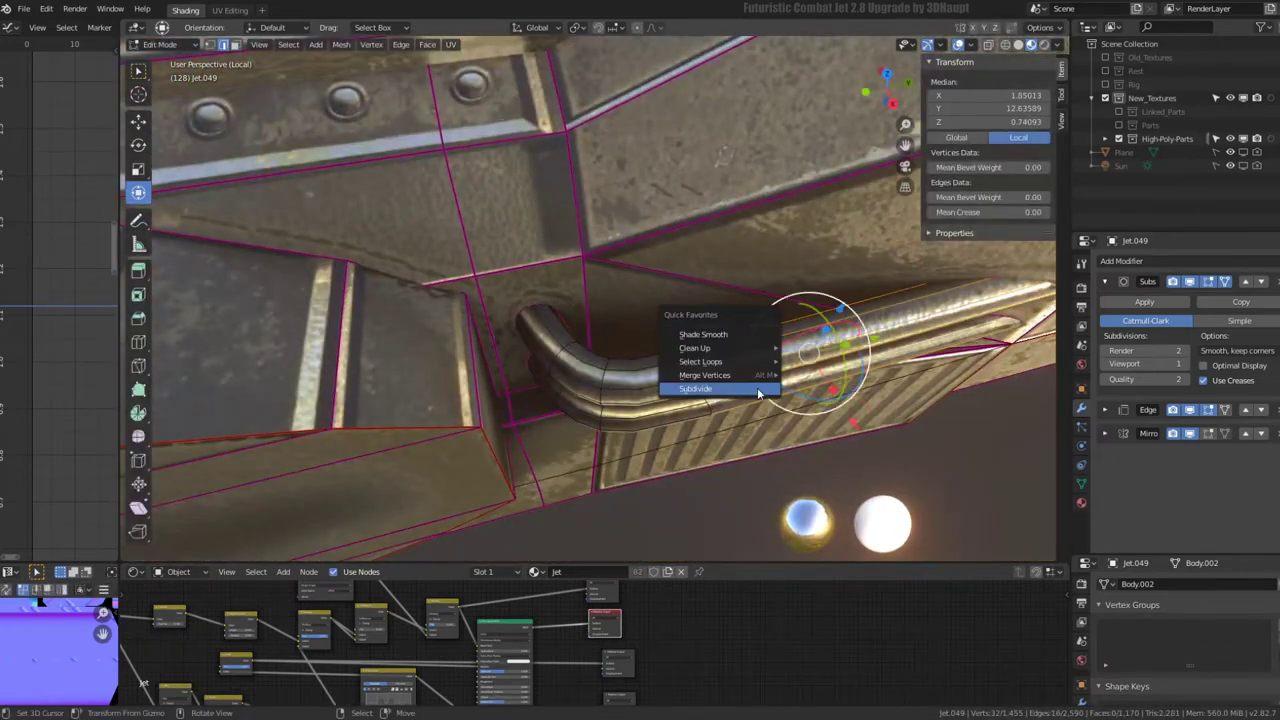
{"action": "left_click", "coordinate": [758, 390]}
{"action": "left_click", "coordinate": [724, 395], "text": "ctrl+alt"}
{"action": "key", "text": "q"}
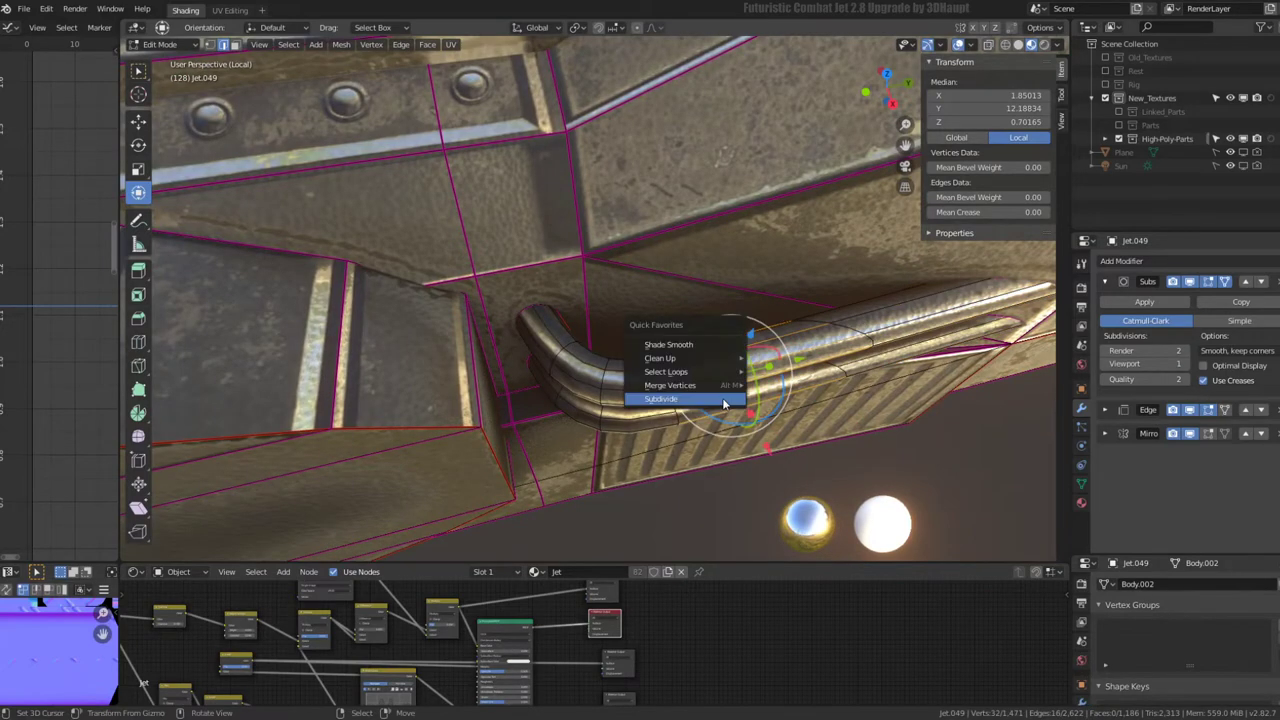
{"action": "left_click", "coordinate": [722, 398]}
{"action": "left_click", "coordinate": [672, 345], "text": "ctrl+alt"}
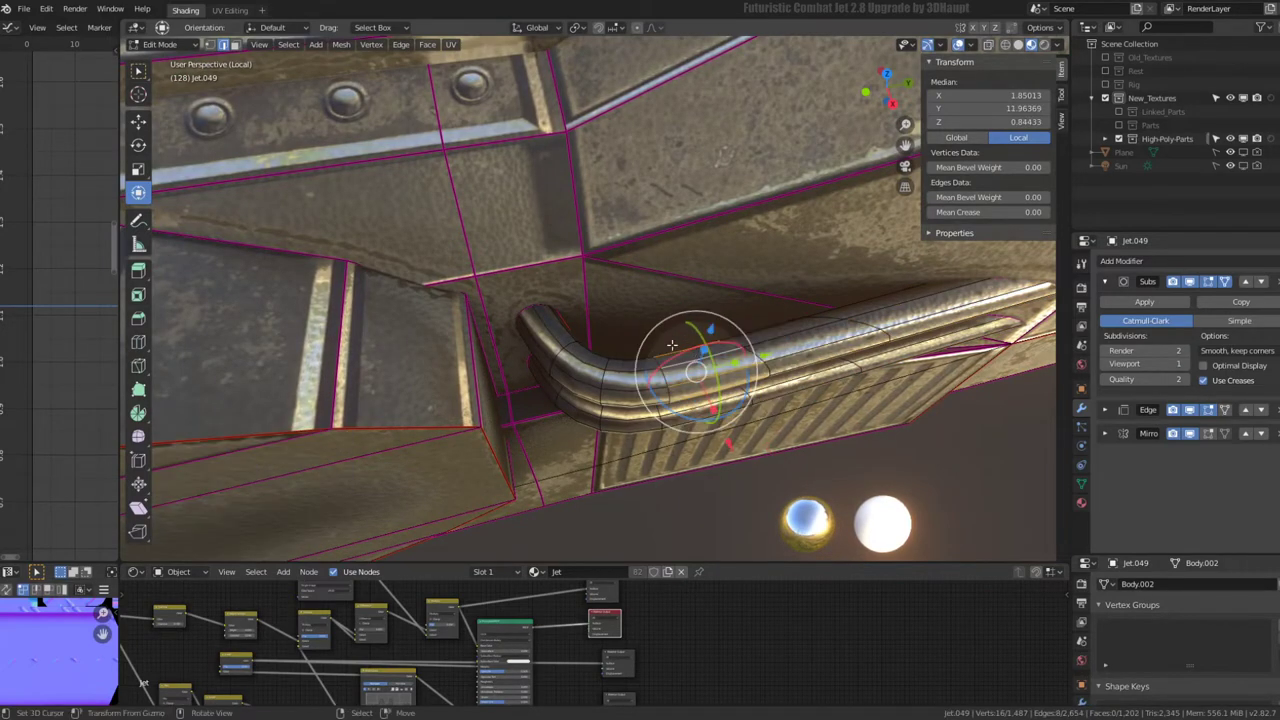
{"action": "left_click", "coordinate": [540, 318], "text": "ctrl+alt"}
{"action": "key", "text": "q"}
{"action": "left_click", "coordinate": [754, 344]}
- Move the vent panel's top edge along the Z axis
{"action": "scroll", "coordinate": [720, 334], "scroll_direction": "down", "scroll_amount": 10}
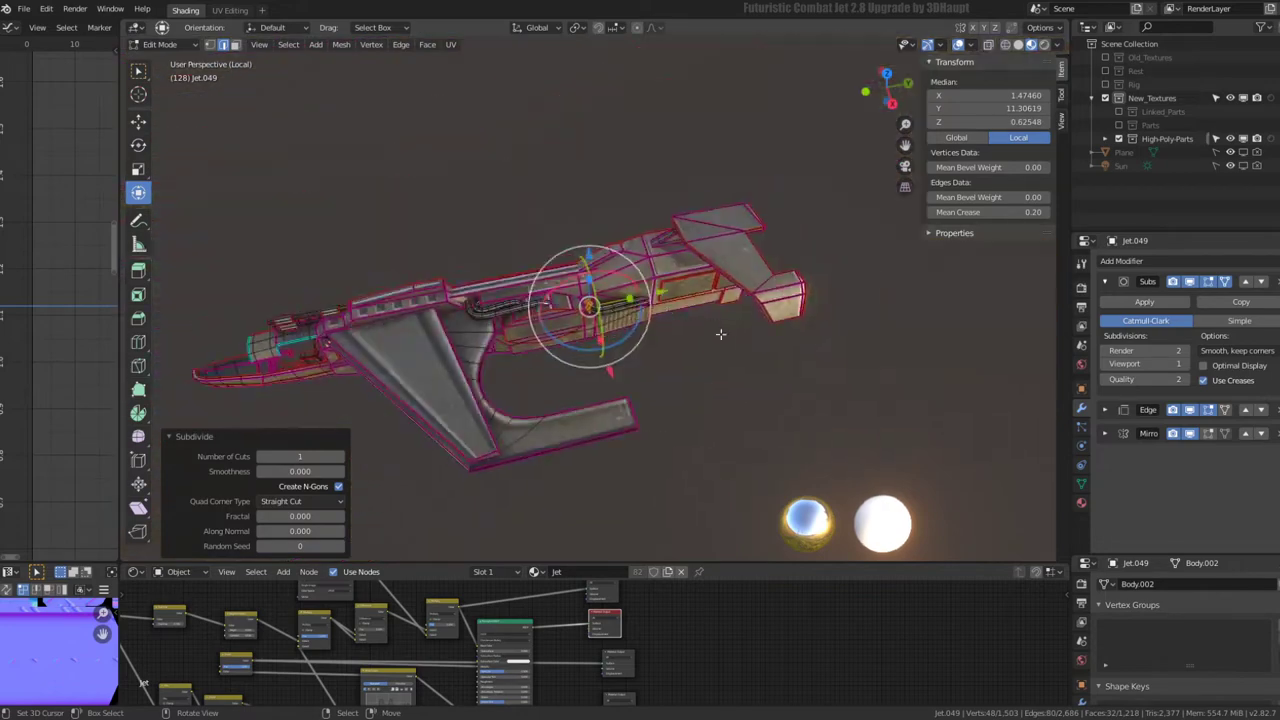
{"action": "mouse_move", "coordinate": [720, 334]}
{"action": "middle_mouse_down"}
{"action": "mouse_move", "coordinate": [720, 263]}
{"action": "mouse_move", "coordinate": [657, 318]}
{"action": "middle_mouse_up"}
{"action": "scroll", "coordinate": [690, 290], "scroll_direction": "up", "scroll_amount": 6}
{"action": "left_click", "coordinate": [657, 268]}
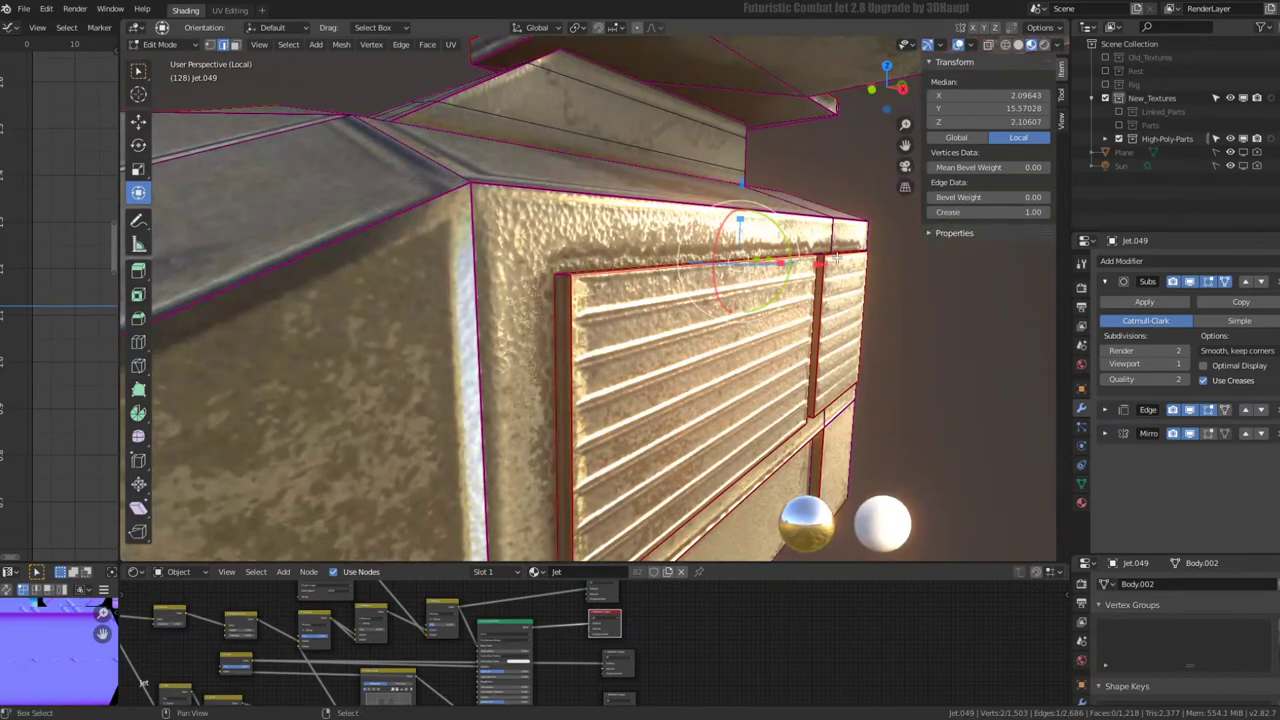
{"action": "key", "text": "g"}
{"action": "key", "text": "z"}
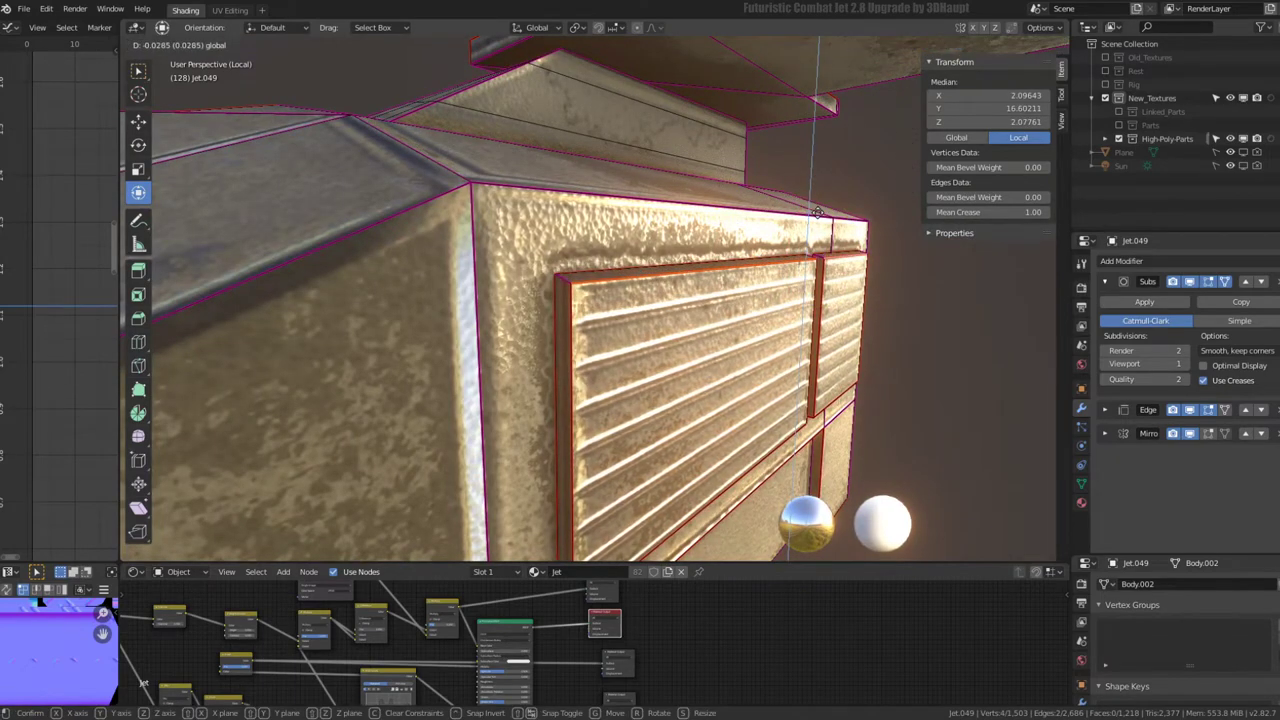
{"action": "left_click", "coordinate": [817, 213]}
{"action": "mouse_move", "coordinate": [817, 213]}
{"action": "middle_mouse_down"}
{"action": "mouse_move", "coordinate": [653, 176]}
{"action": "mouse_move", "coordinate": [581, 192]}
{"action": "mouse_move", "coordinate": [700, 300]}
{"action": "middle_mouse_up"}
{"action": "key", "text": "Tab"}
{"action": "key", "text": "Tab"}
- Subdivide the edge ring around the louver panel
{"action": "left_click", "coordinate": [710, 318], "text": "ctrl+alt"}
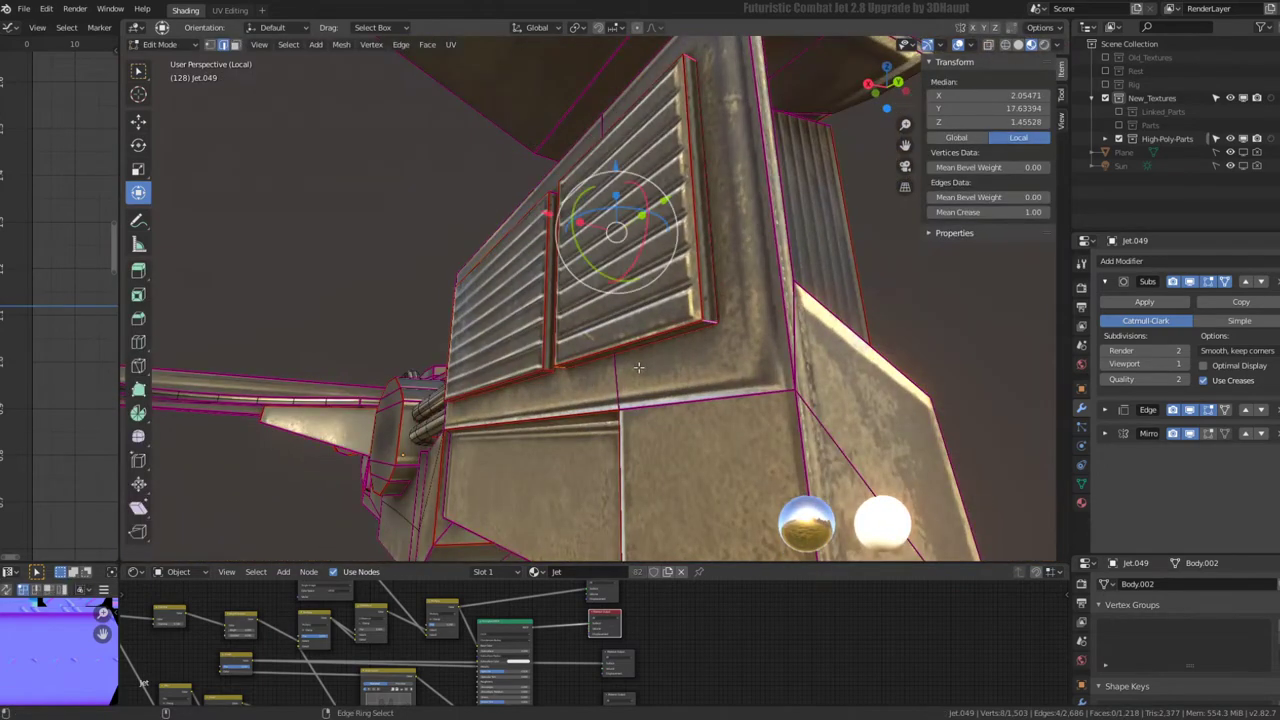
{"action": "right_click", "coordinate": [675, 318]}
{"action": "left_click", "coordinate": [675, 318]}
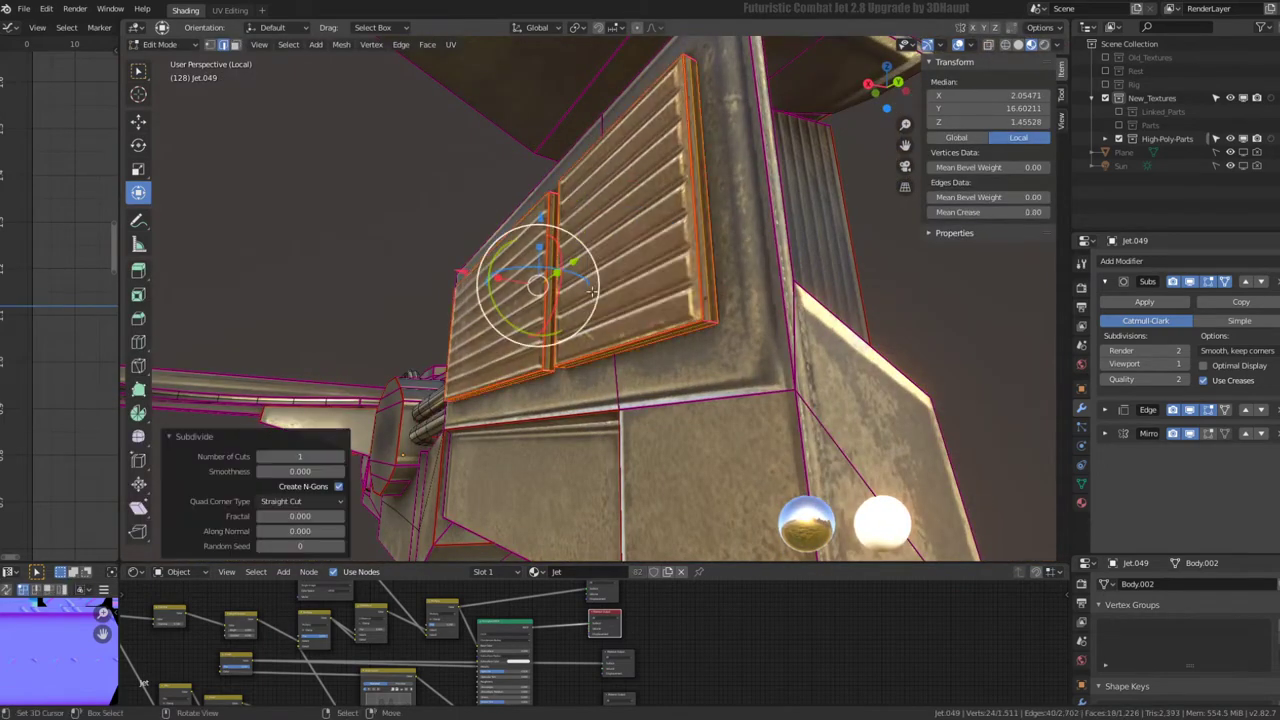
{"action": "mouse_move", "coordinate": [675, 318]}
{"action": "middle_mouse_down"}
{"action": "mouse_move", "coordinate": [766, 316]}
{"action": "mouse_move", "coordinate": [795, 278]}
{"action": "middle_mouse_up"}
- Lower two vent frame edges along Z, then lower another single frame edge
{"action": "left_click", "coordinate": [795, 278]}
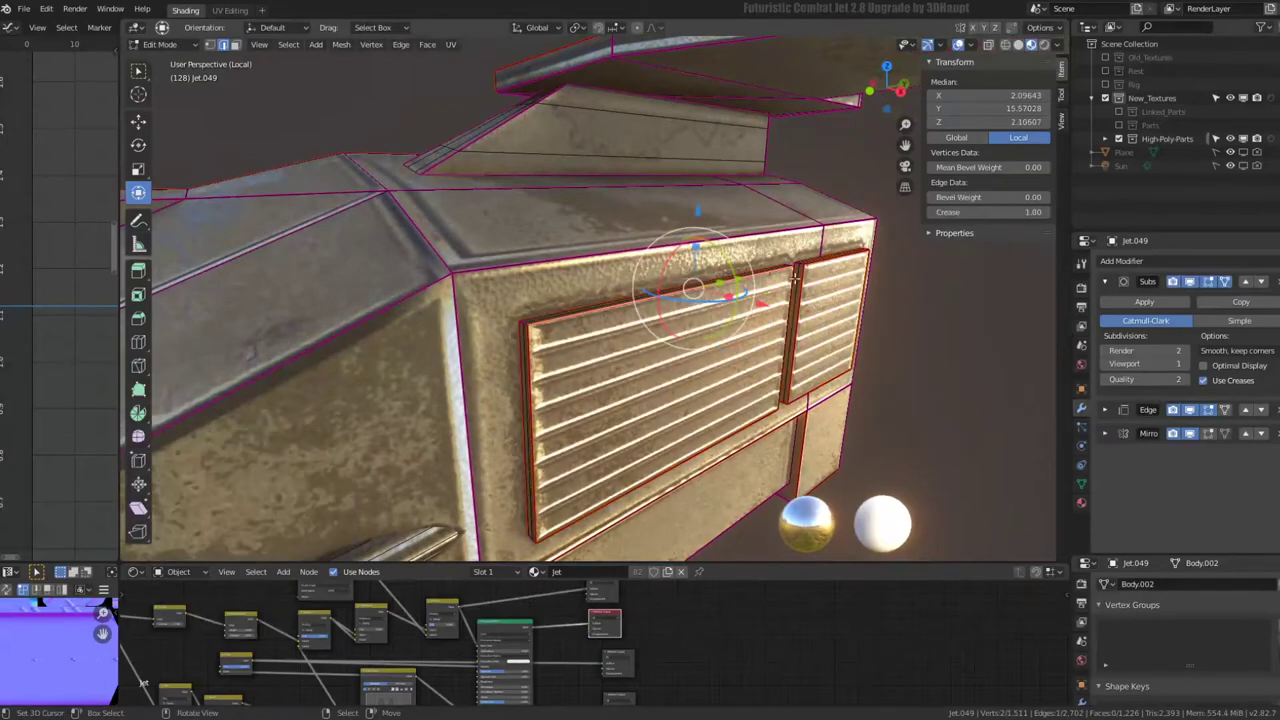
{"action": "left_click", "coordinate": [836, 268], "text": "shift"}
{"action": "scroll", "coordinate": [840, 250], "scroll_direction": "up", "scroll_amount": 3}
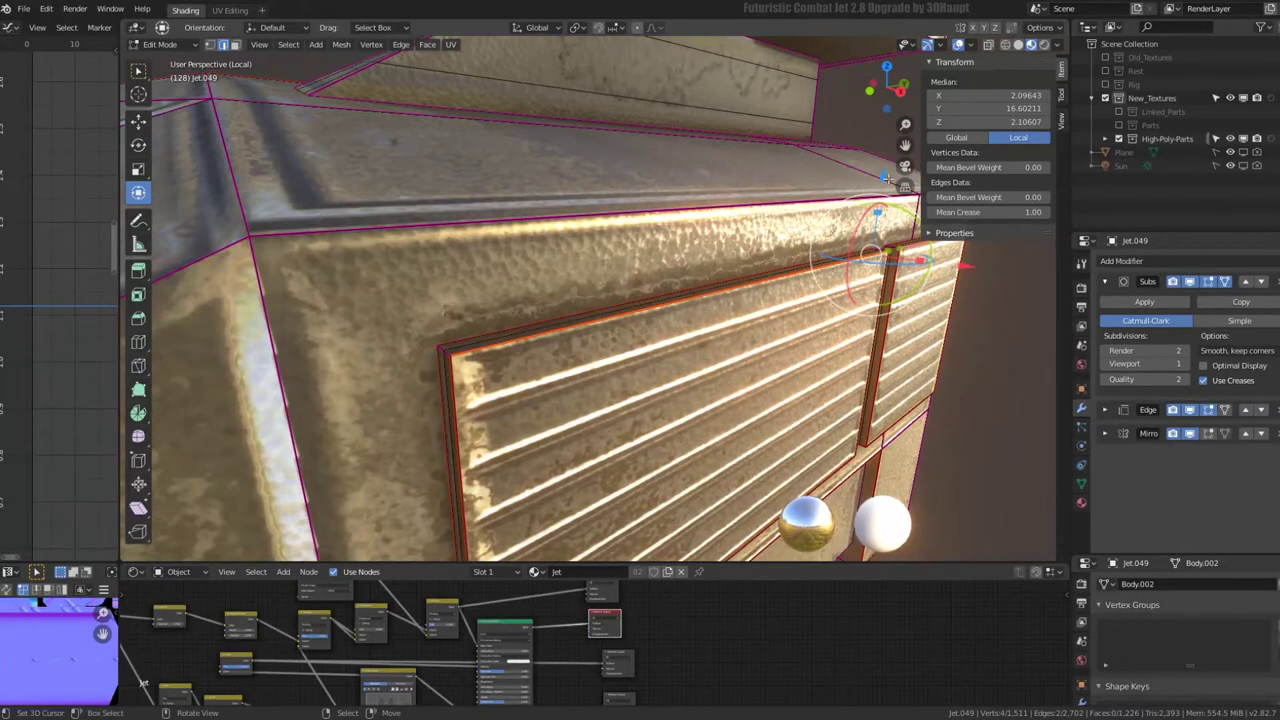
{"action": "middle_click_drag", "start_coordinate": [885, 177], "coordinate": [700, 300]}
{"action": "key", "text": "g"}
{"action": "key", "text": "z"}
{"action": "left_click", "coordinate": [600, 420]}
{"action": "mouse_move", "coordinate": [600, 420]}
{"action": "middle_mouse_down"}
{"action": "mouse_move", "coordinate": [358, 527]}
{"action": "mouse_move", "coordinate": [690, 390]}
{"action": "middle_mouse_up"}
{"action": "left_click", "coordinate": [690, 390]}
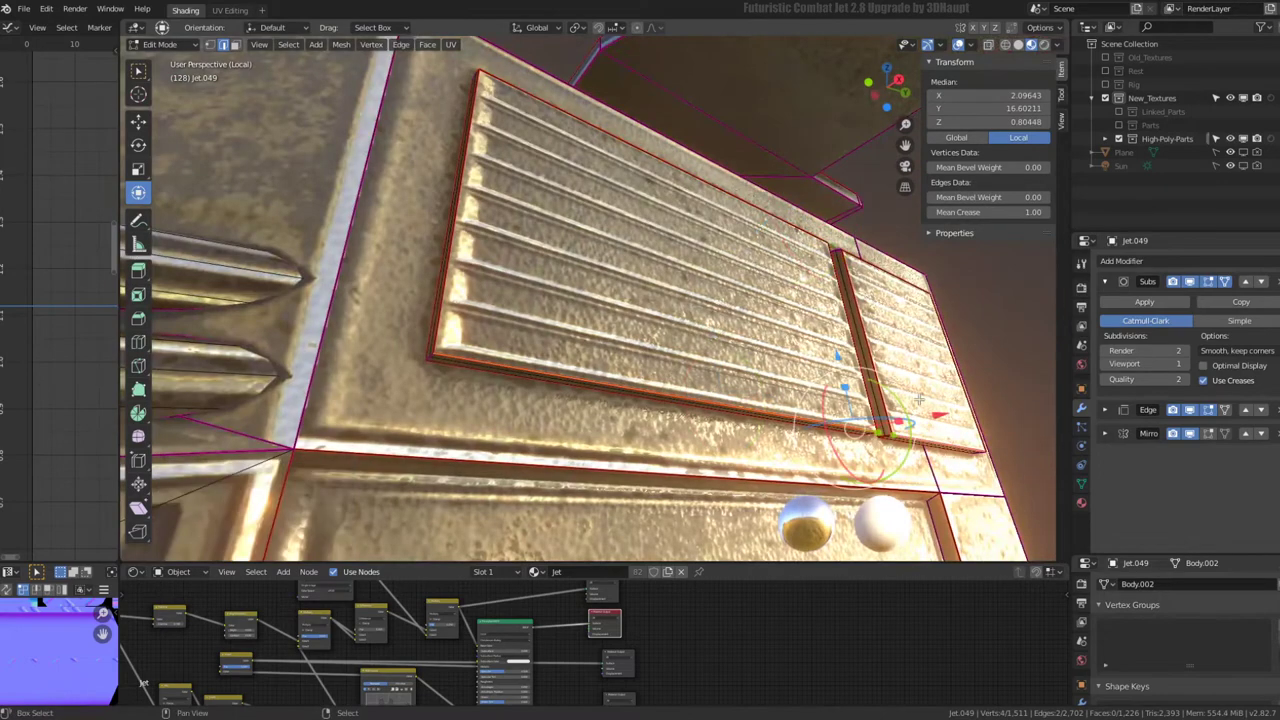
{"action": "key", "text": "g"}
{"action": "key", "text": "z"}
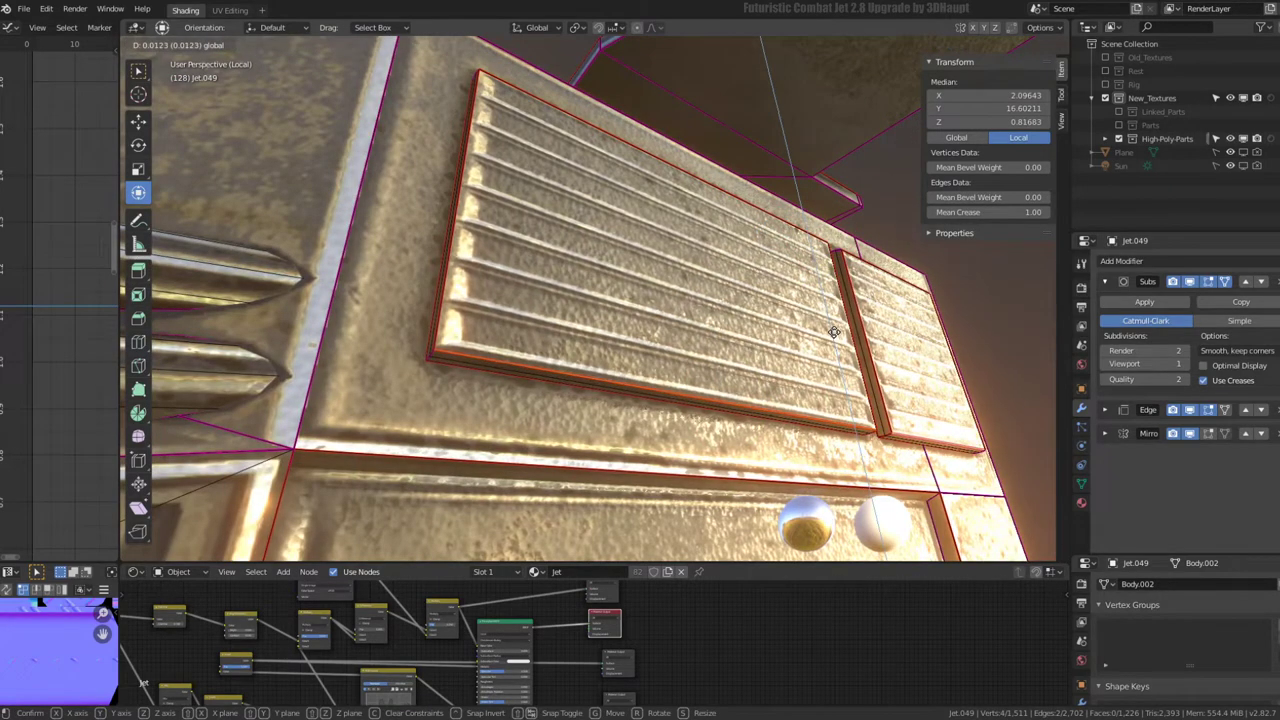
{"action": "left_click", "coordinate": [730, 296]}
- Narrow the vent frame edges by scaling them along the Y axis
{"action": "middle_click_drag", "start_coordinate": [462, 221], "coordinate": [651, 298]}
{"action": "left_click", "coordinate": [651, 298], "text": "shift"}
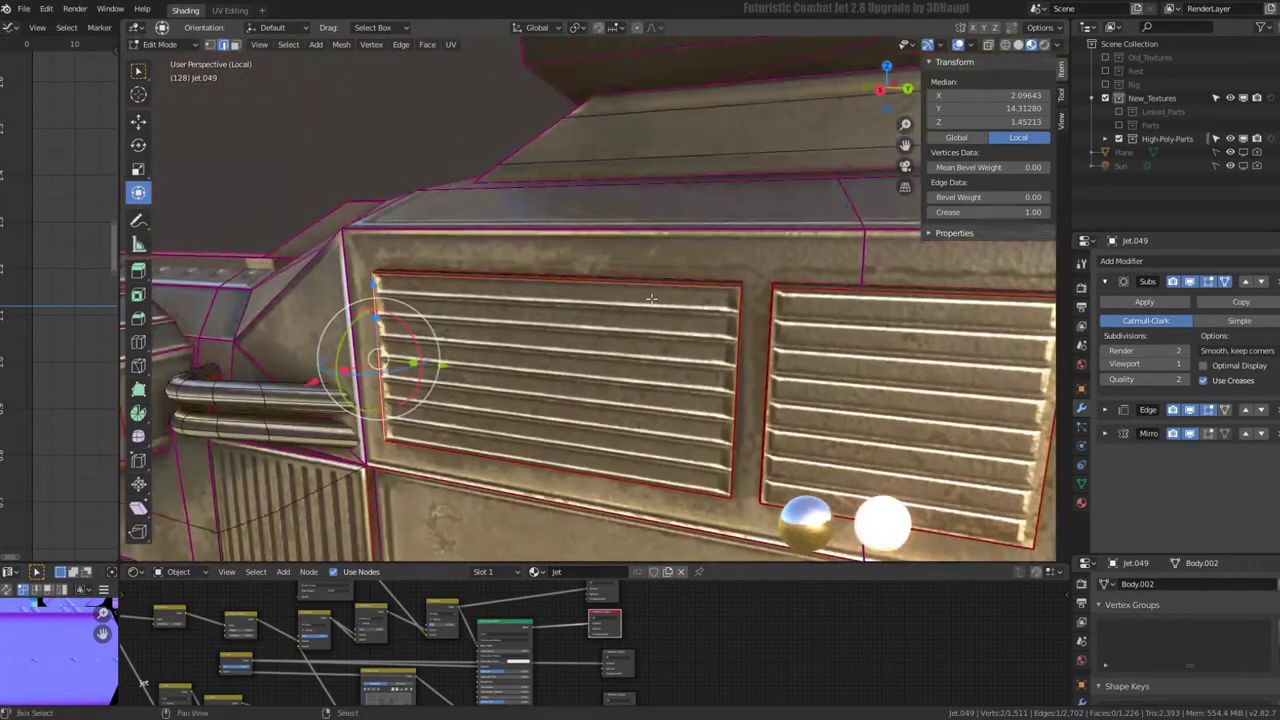
{"action": "middle_click_drag", "start_coordinate": [724, 325], "coordinate": [810, 341]}
{"action": "left_click", "coordinate": [810, 341], "text": "shift"}
{"action": "key", "text": "s"}
{"action": "key", "text": "y"}
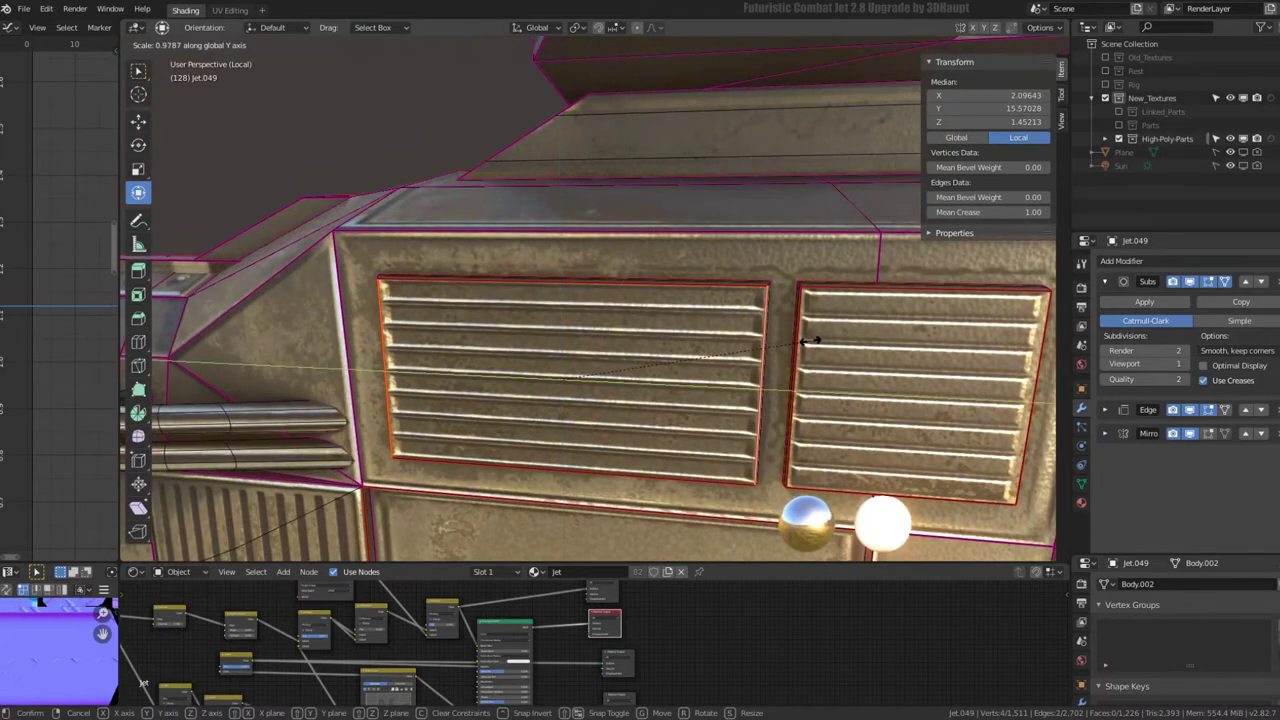
{"action": "left_click", "coordinate": [810, 341]}
{"action": "left_click", "coordinate": [805, 345]}
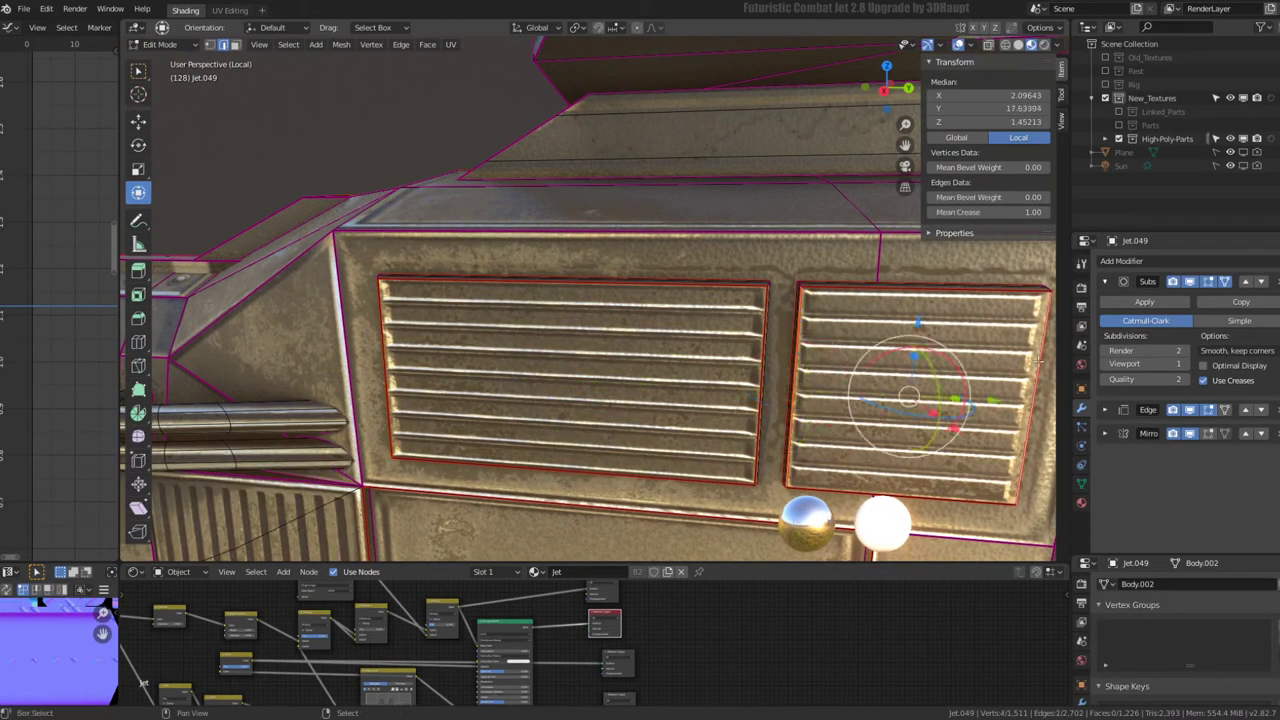
{"action": "left_click", "coordinate": [947, 400]}
{"action": "middle_click_drag", "start_coordinate": [943, 400], "coordinate": [888, 256]}
- Try subdividing both vents' edge rings, then undo the subdivisions
{"action": "left_click", "coordinate": [888, 256], "text": "ctrl+alt+shift"}
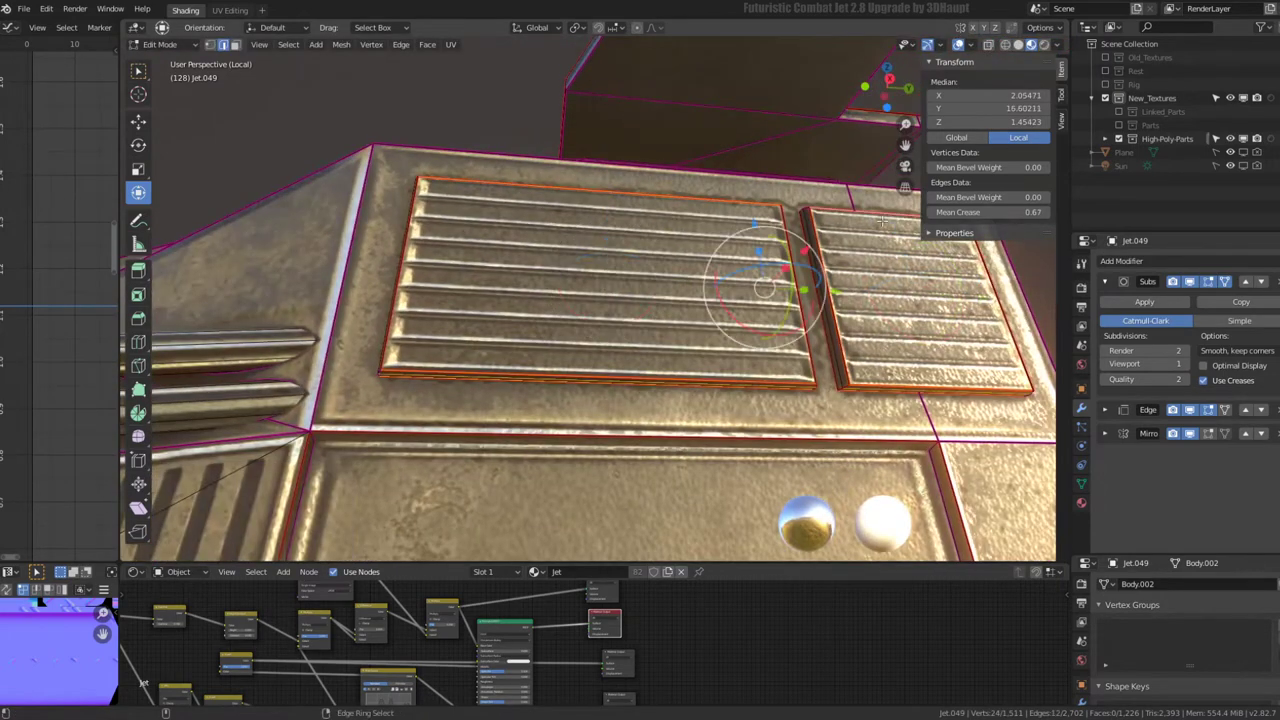
{"action": "right_click", "coordinate": [880, 220]}
{"action": "left_click", "coordinate": [880, 218]}
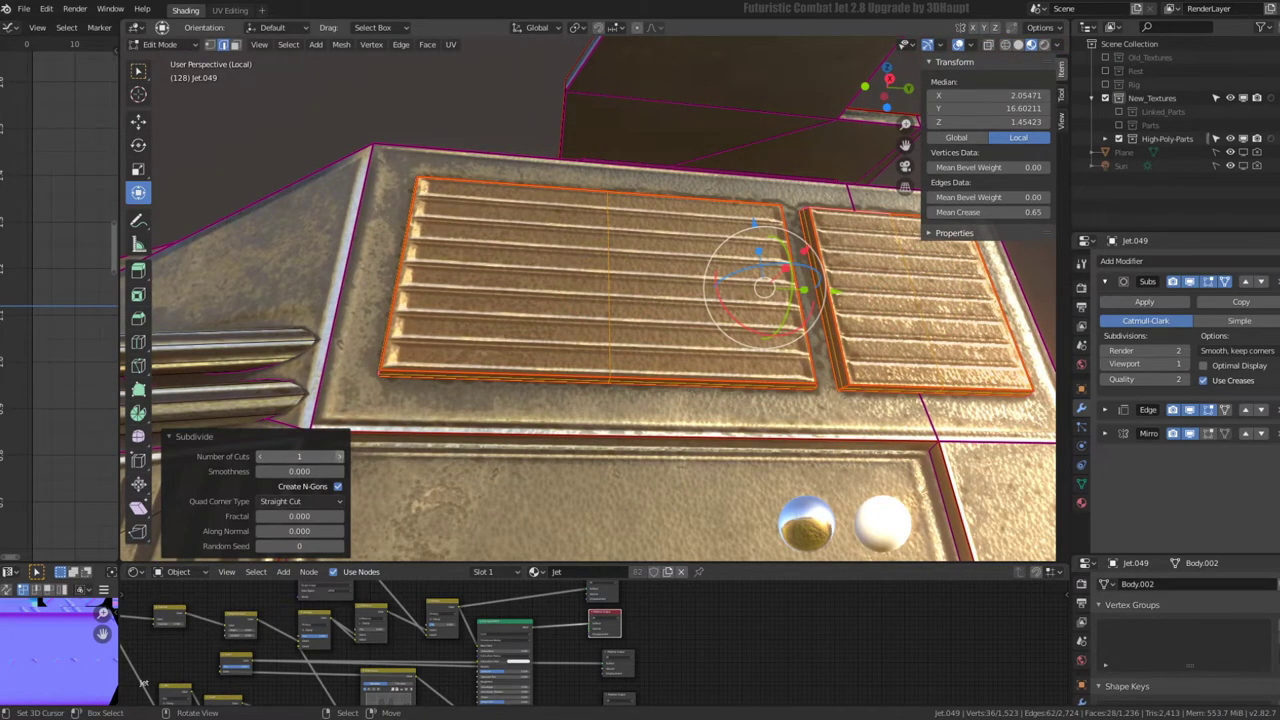
{"action": "key", "text": "ctrl+z"}
{"action": "right_click", "coordinate": [885, 275]}
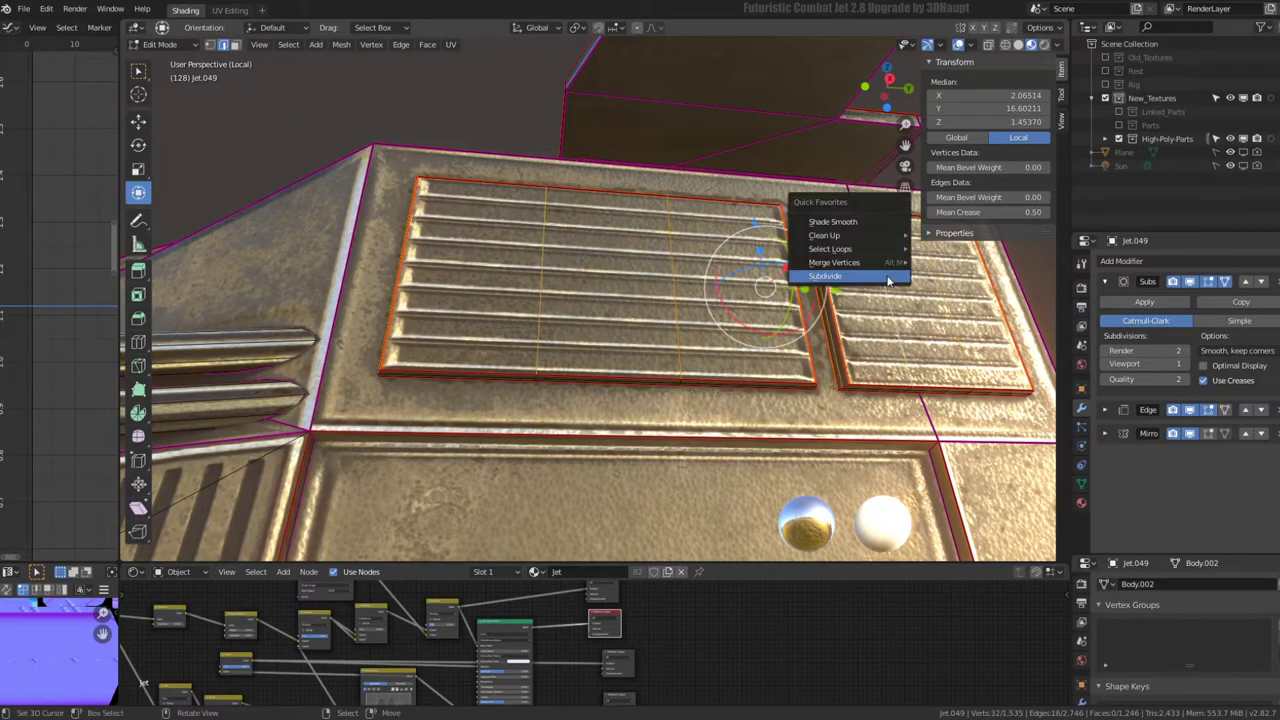
{"action": "left_click", "coordinate": [888, 278]}
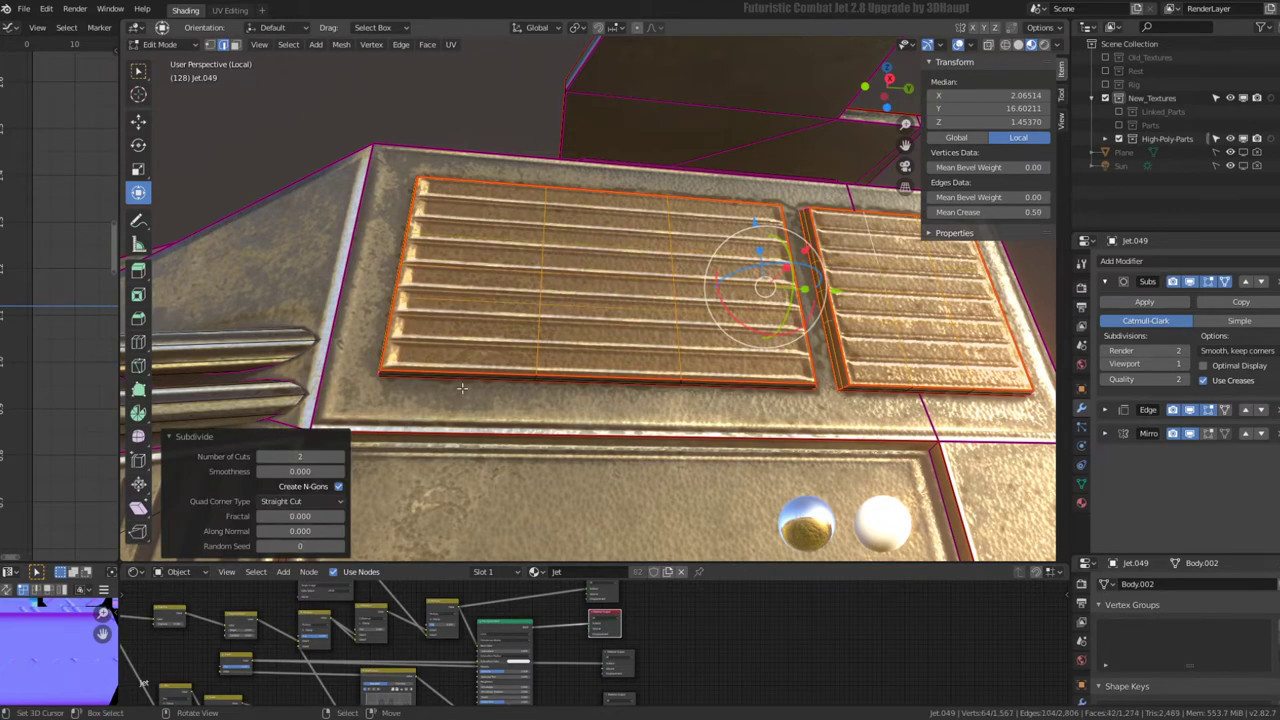
{"action": "key", "text": "ctrl+z"}
{"action": "key", "text": "ctrl+z"}
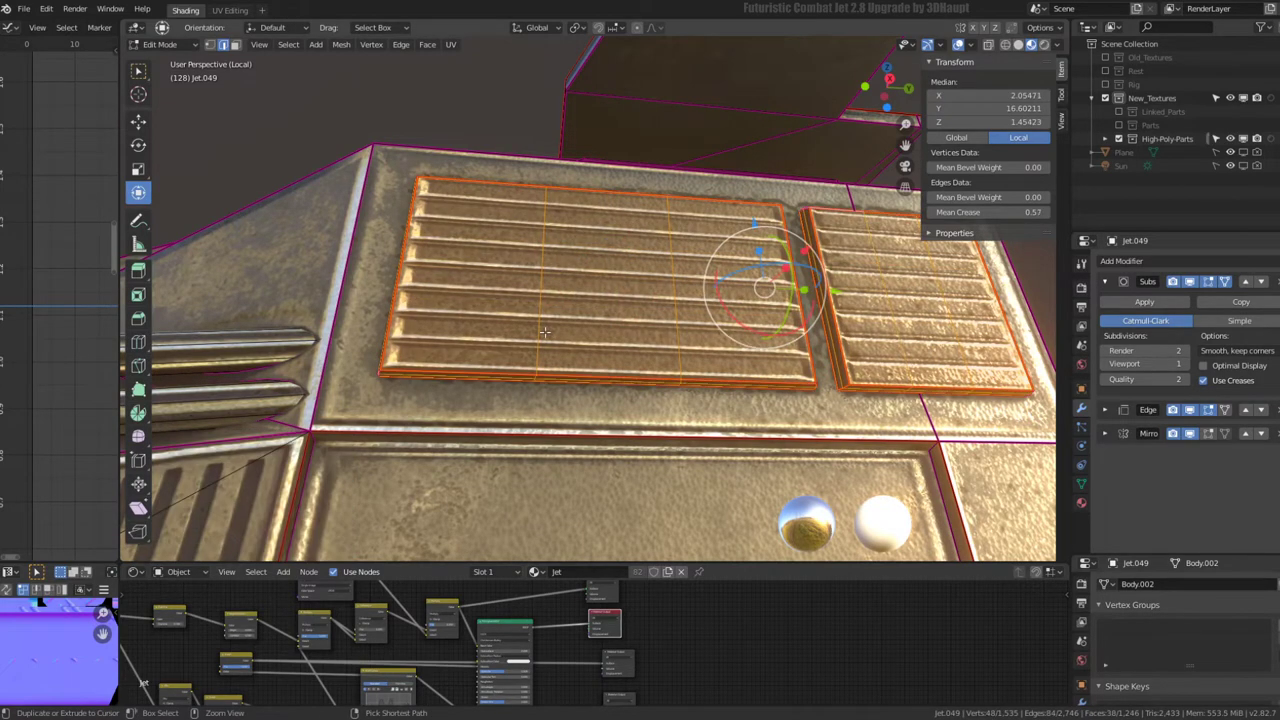
{"action": "key", "text": "ctrl+z"}
{"action": "key", "text": "ctrl+z"}
- Add a cut across both vents and bevel the new cut edges
{"action": "left_click", "coordinate": [927, 372], "text": "ctrl+alt+shift"}
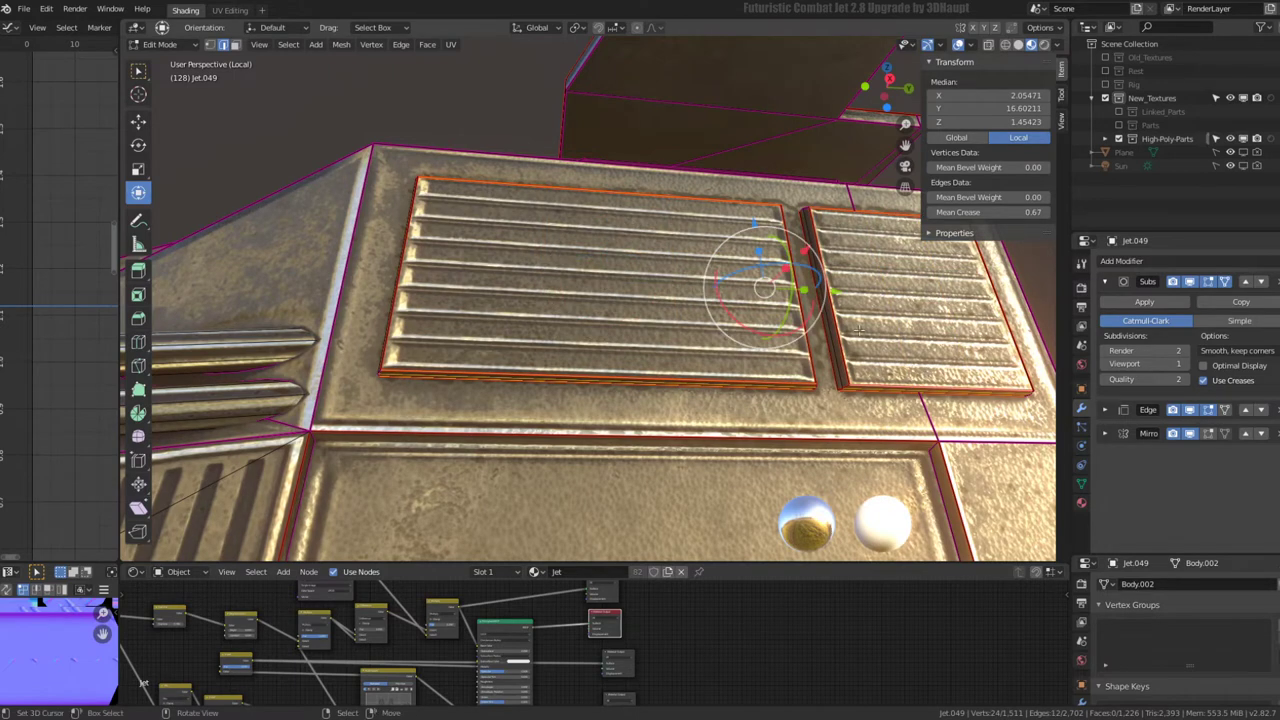
{"action": "key", "text": "q"}
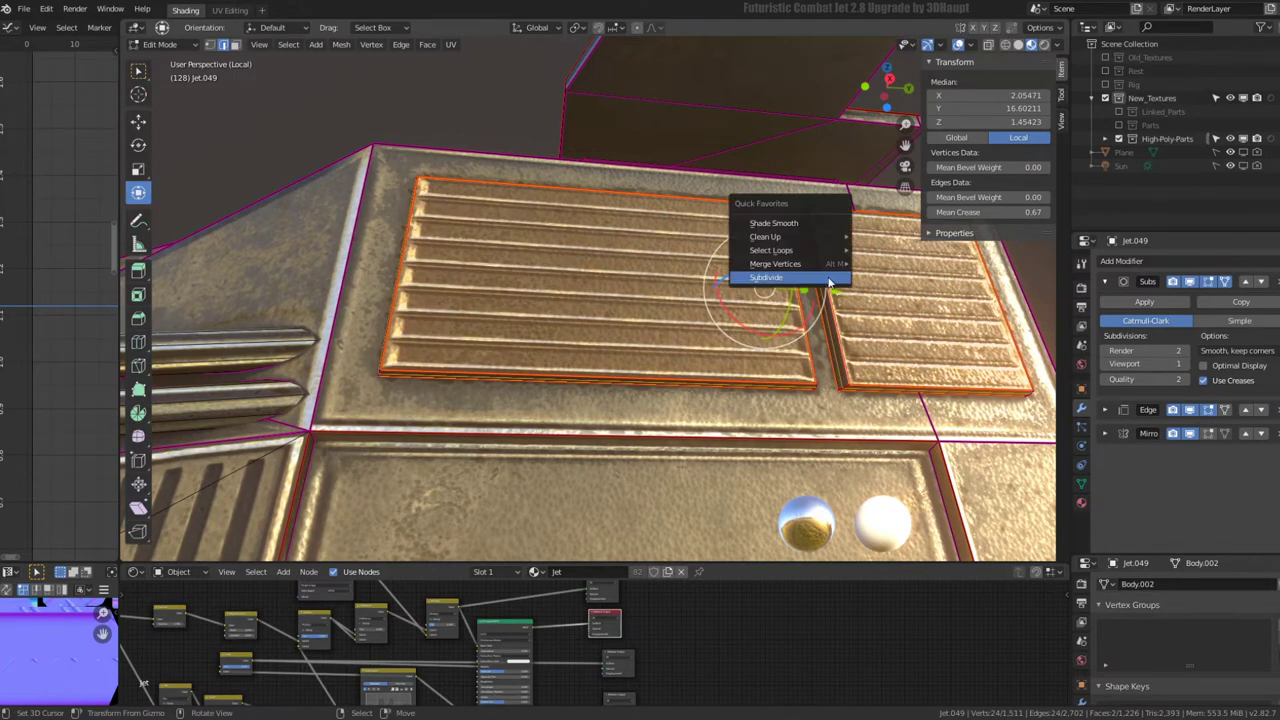
{"action": "left_click", "coordinate": [828, 283]}
{"action": "left_click", "coordinate": [676, 284], "text": "alt"}
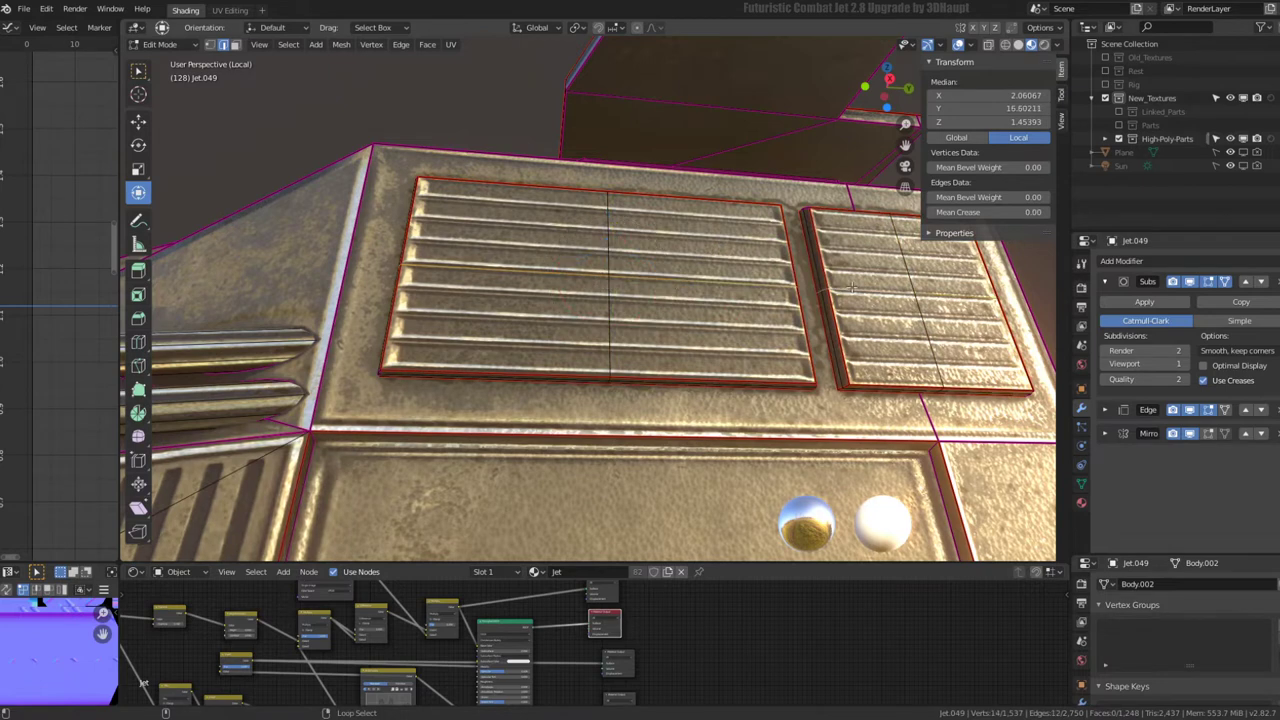
{"action": "key", "text": "ctrl+e"}
{"action": "left_click", "coordinate": [783, 292]}
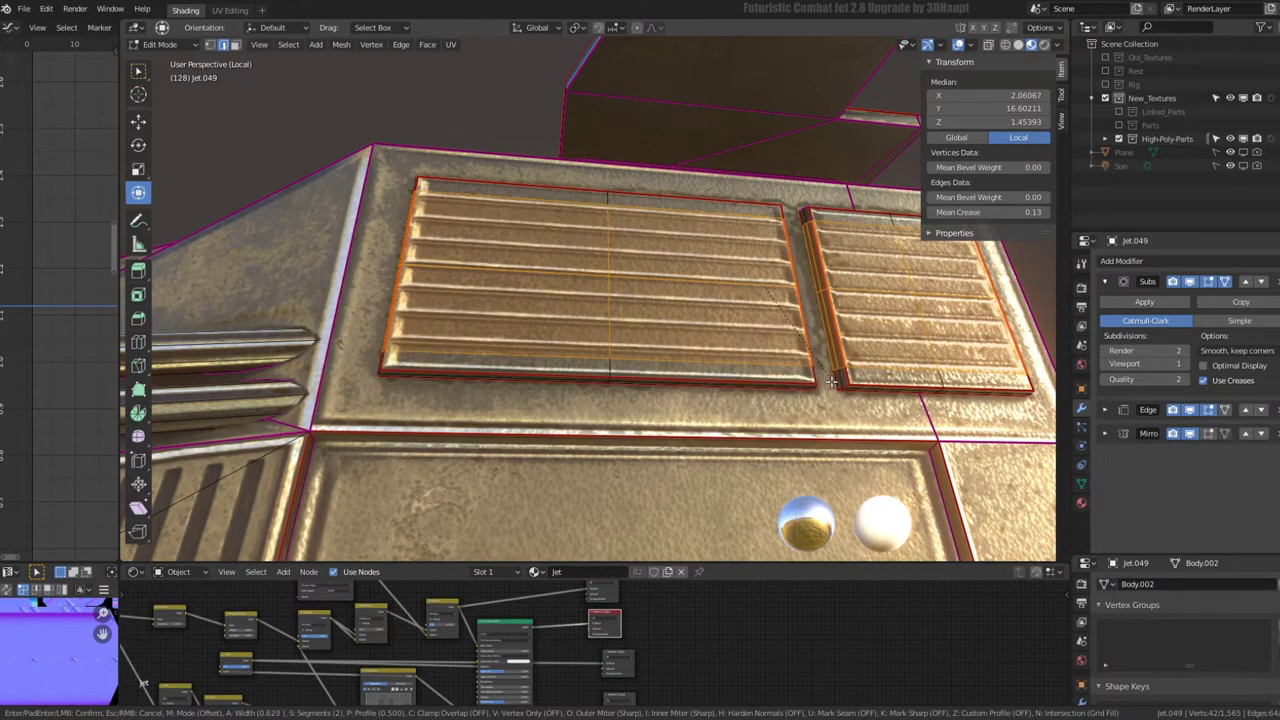
{"action": "left_click", "coordinate": [828, 380]}
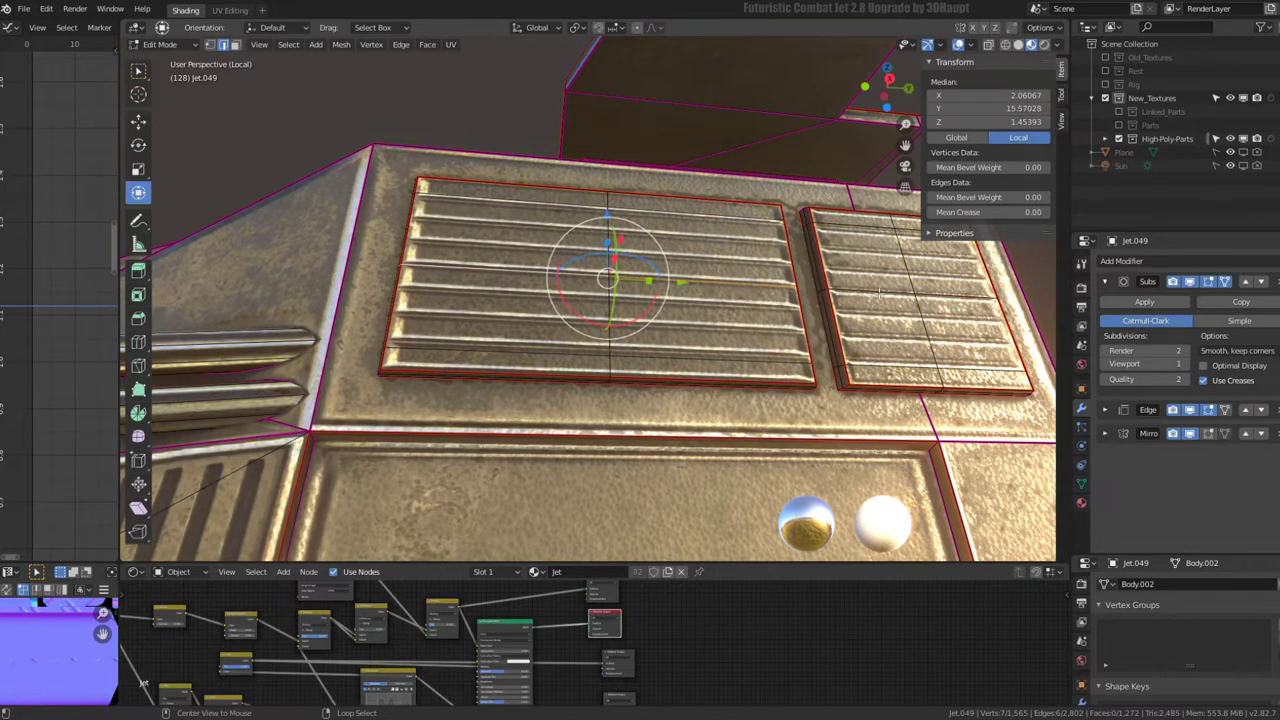
- Bevel the left vent's vertical edge loop at 0.618, then cancel scaling two loops
{"action": "left_click", "coordinate": [628, 313], "text": "alt"}
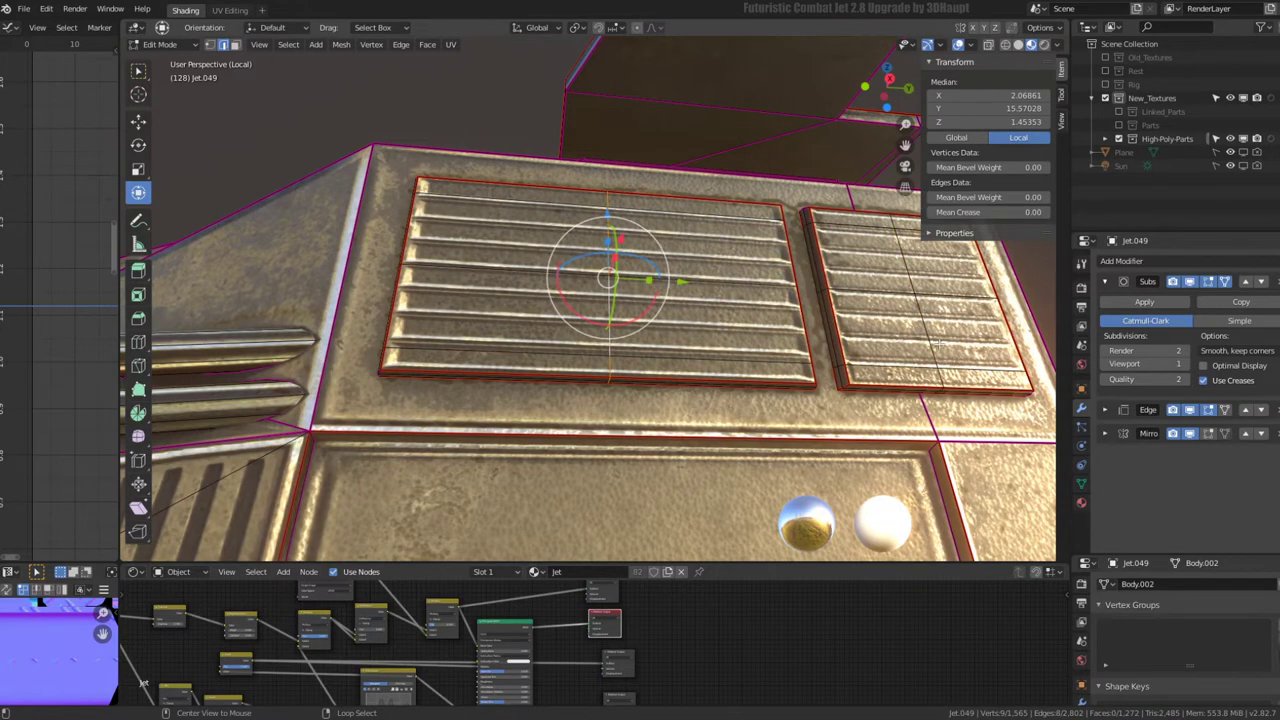
{"action": "key", "text": "ctrl+e"}
{"action": "left_click", "coordinate": [700, 290]}
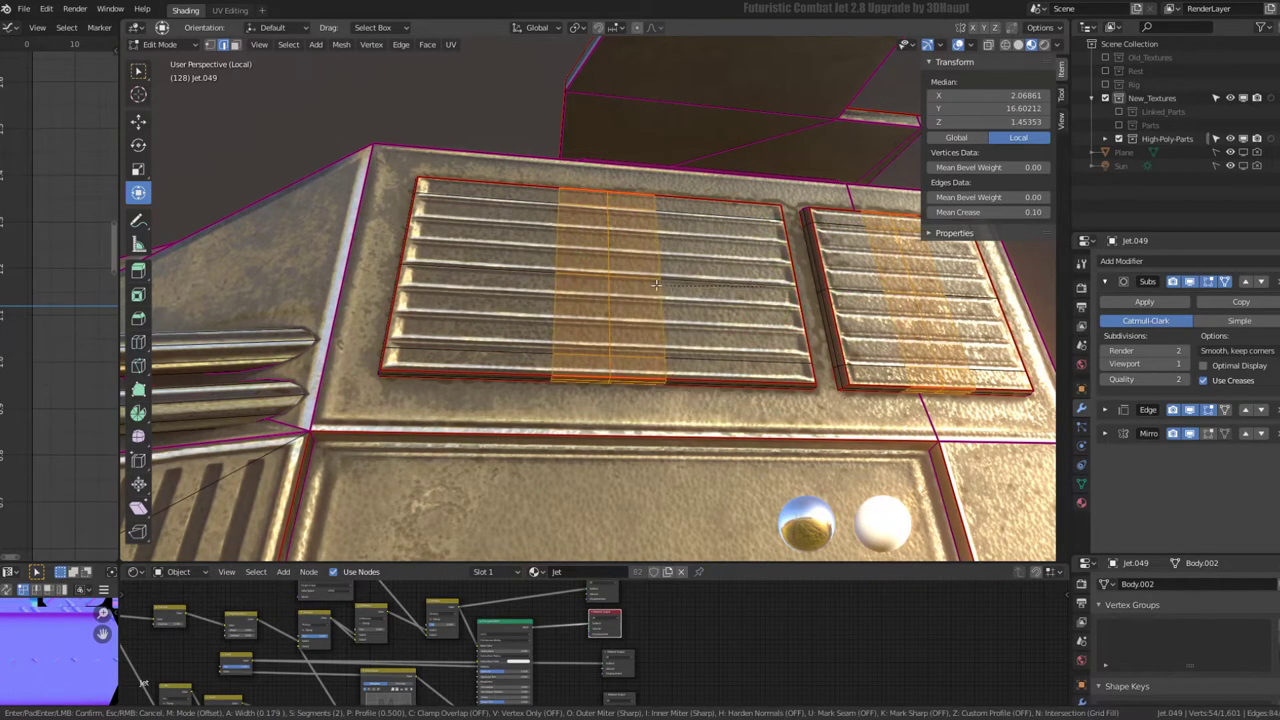
{"action": "left_click", "coordinate": [603, 292]}
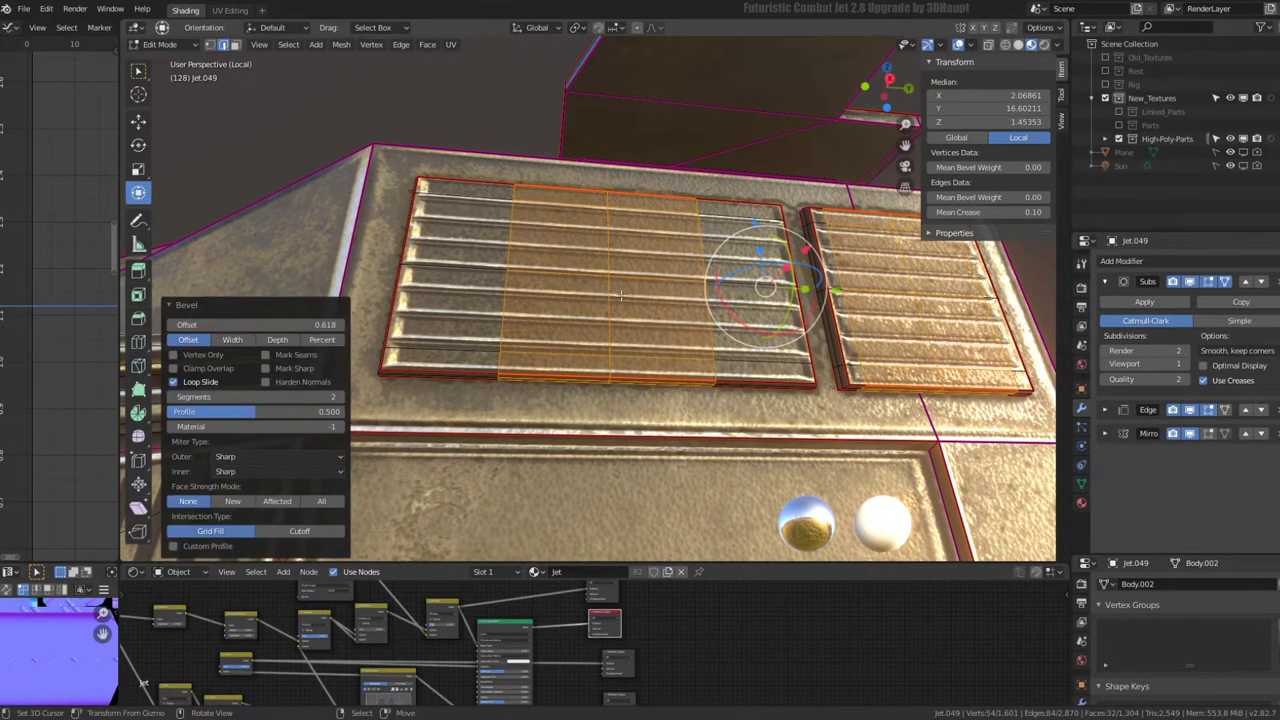
{"action": "left_click", "coordinate": [517, 313], "text": "alt"}
{"action": "left_click", "coordinate": [713, 312], "text": "alt+shift"}
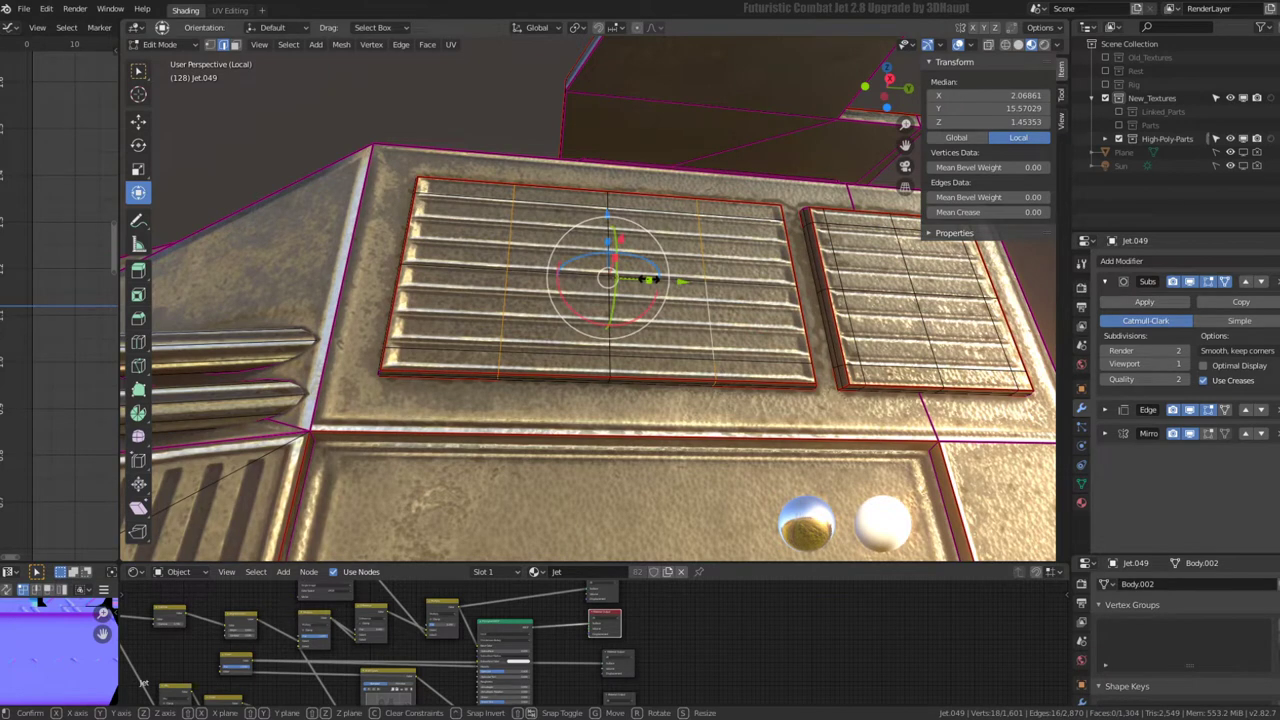
{"action": "key", "text": "s"}
{"action": "right_click", "coordinate": [689, 284]}
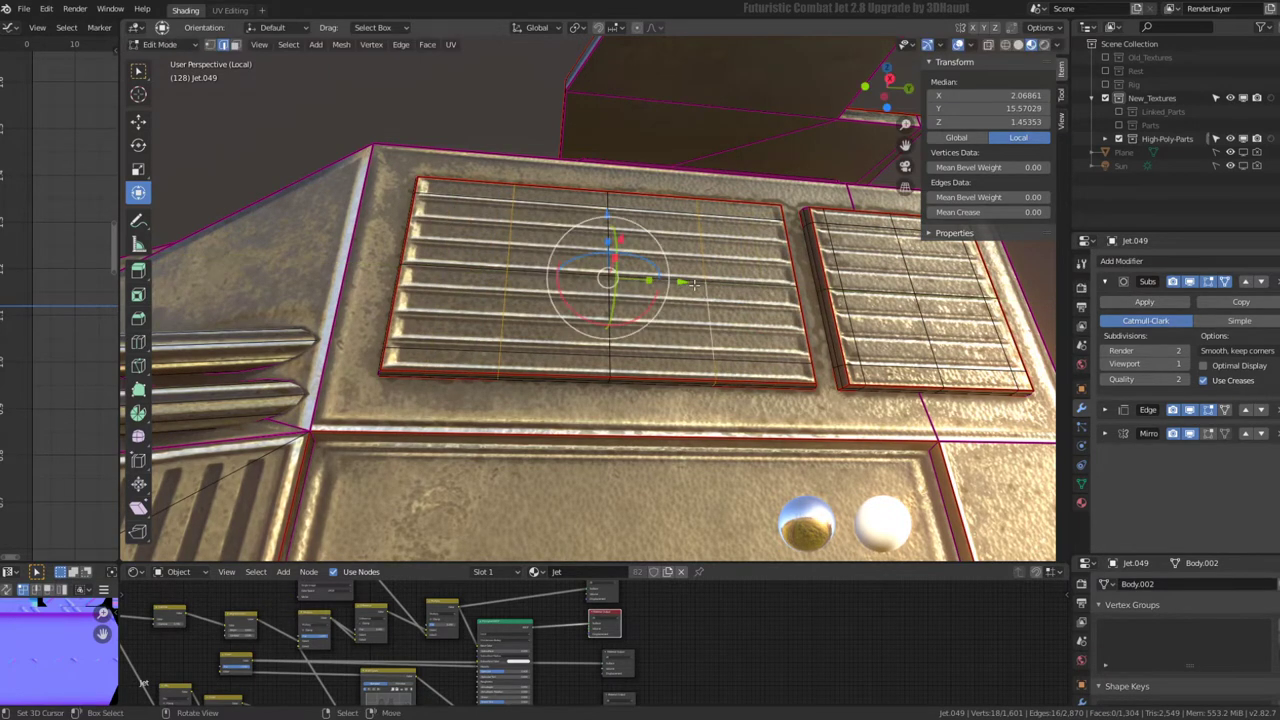
- Slide a vertical grille loop to a new position twice, then return to Object Mode
{"action": "left_click", "coordinate": [501, 316], "text": "alt"}
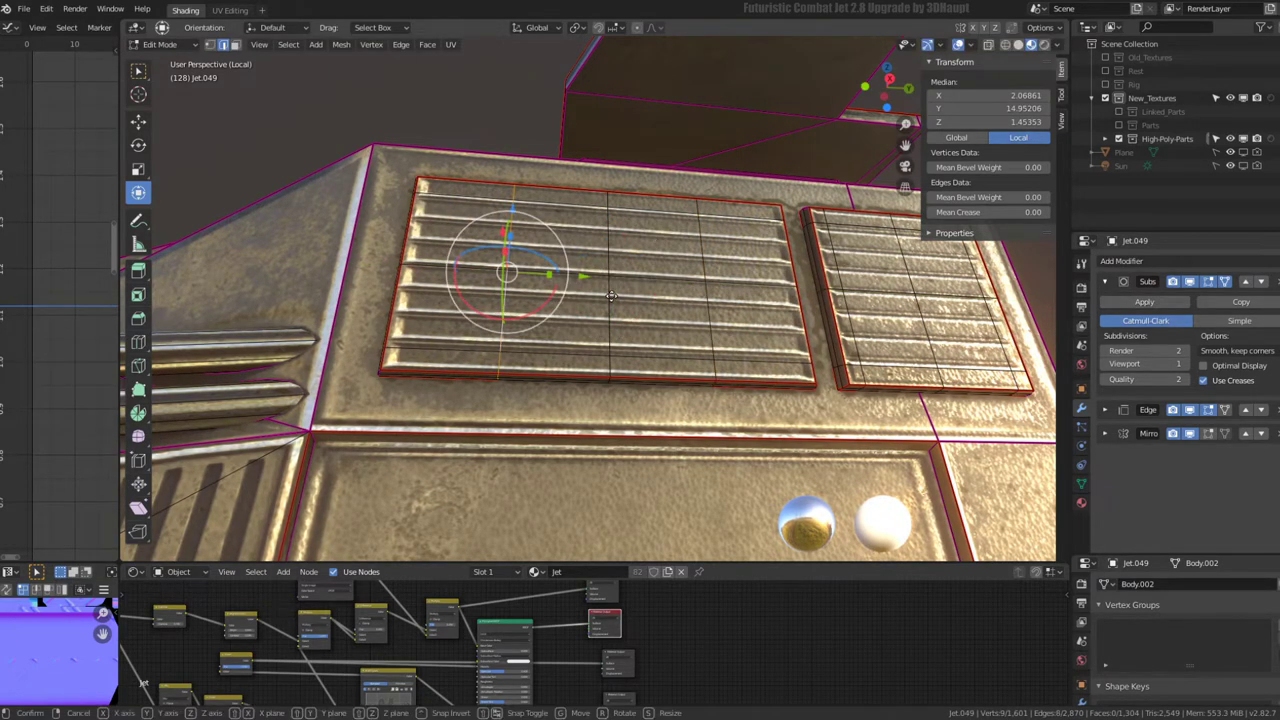
{"action": "key", "text": "g"}
{"action": "key", "text": "g"}
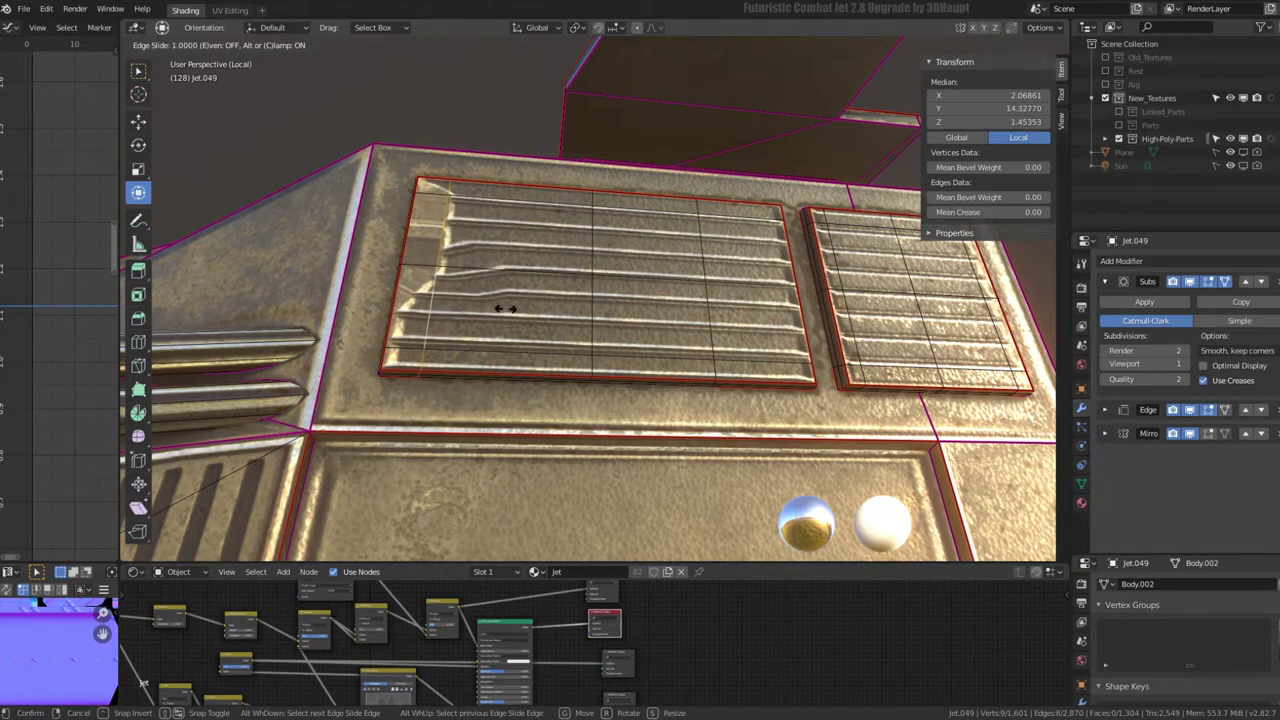
{"action": "left_click", "coordinate": [512, 310]}
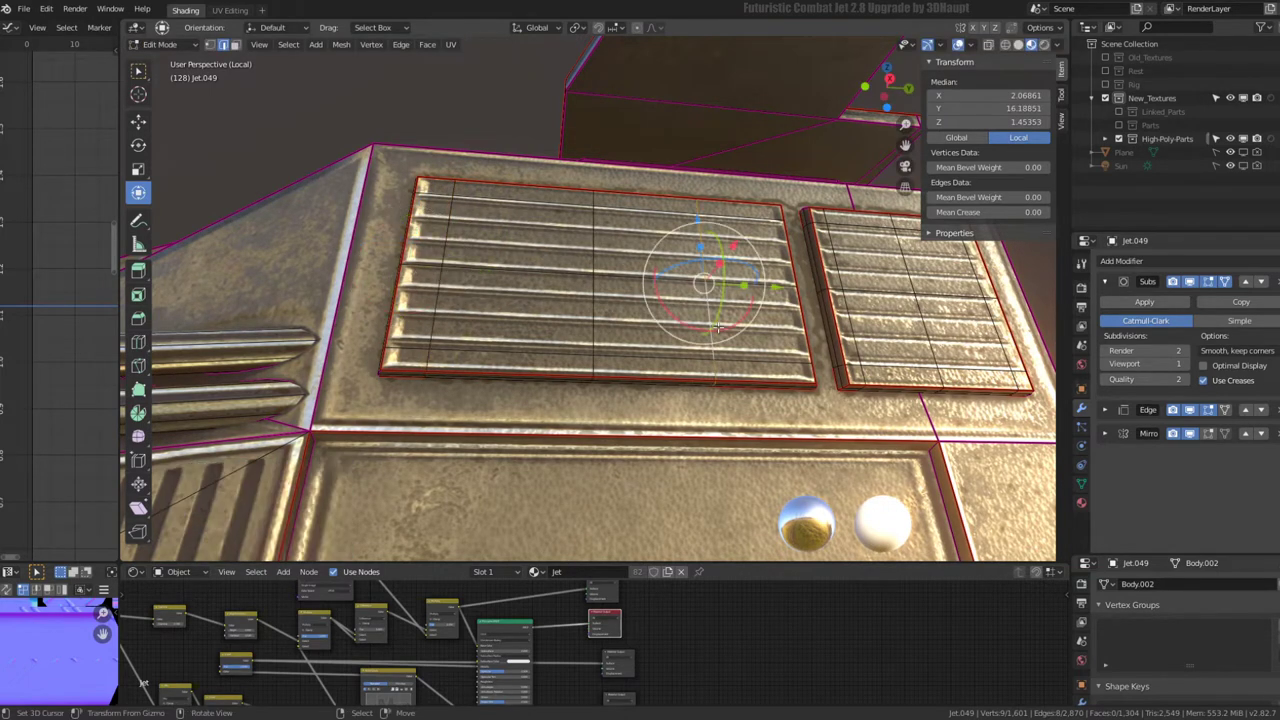
{"action": "key", "text": "g"}
{"action": "key", "text": "g"}
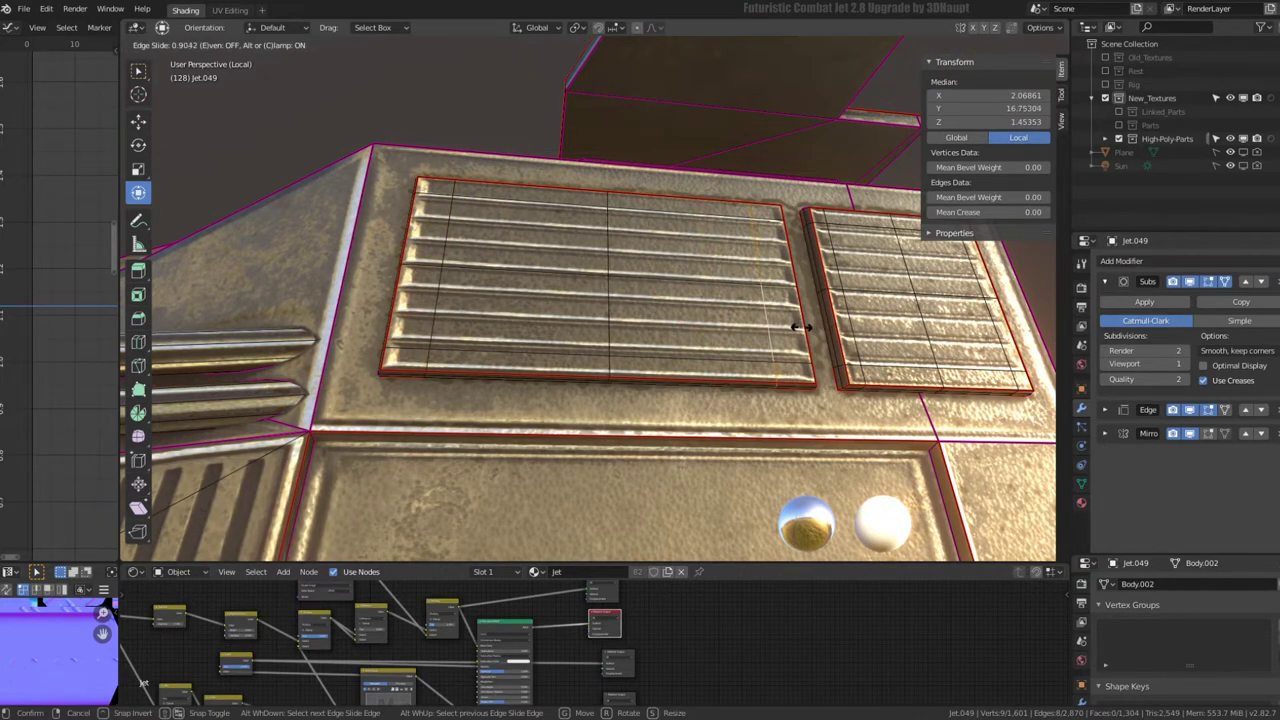
{"action": "left_click", "coordinate": [800, 326]}
{"action": "mouse_move", "coordinate": [800, 326]}
{"action": "middle_mouse_down"}
{"action": "mouse_move", "coordinate": [614, 194]}
{"action": "mouse_move", "coordinate": [500, 245]}
{"action": "mouse_move", "coordinate": [602, 137]}
{"action": "mouse_move", "coordinate": [767, 210]}
{"action": "mouse_move", "coordinate": [752, 377]}
{"action": "mouse_move", "coordinate": [826, 330]}
{"action": "mouse_move", "coordinate": [718, 268]}
{"action": "mouse_move", "coordinate": [706, 328]}
{"action": "mouse_move", "coordinate": [666, 346]}
{"action": "middle_mouse_up"}
{"action": "key", "text": "Tab"}
{"action": "key", "text": "Tab"}
- Isolate the wing flap piece and subdivide its edges
{"action": "scroll", "coordinate": [500, 245], "scroll_direction": "down", "scroll_amount": 5}
{"action": "scroll", "coordinate": [767, 210], "scroll_direction": "up", "scroll_amount": 5}
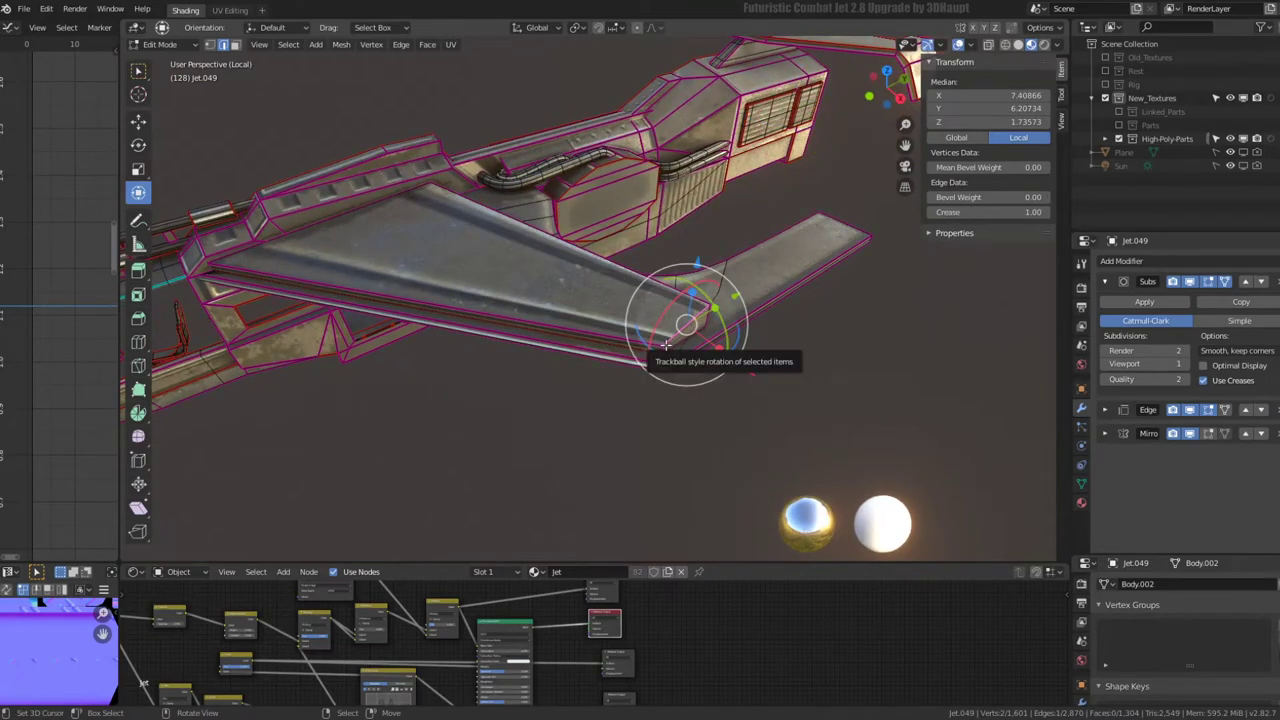
{"action": "key", "text": "l"}
{"action": "key", "text": "shift+h"}
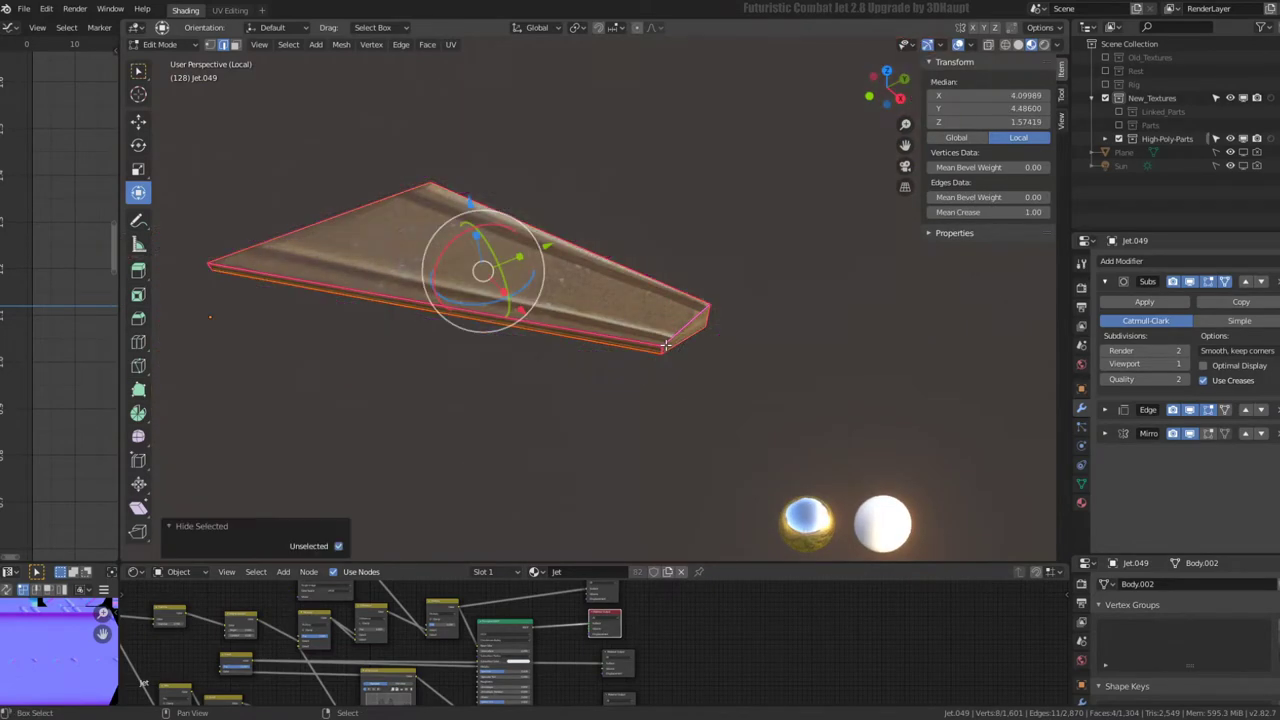
{"action": "mouse_move", "coordinate": [666, 346]}
{"action": "middle_mouse_down"}
{"action": "mouse_move", "coordinate": [654, 323]}
{"action": "mouse_move", "coordinate": [678, 348]}
{"action": "middle_mouse_up"}
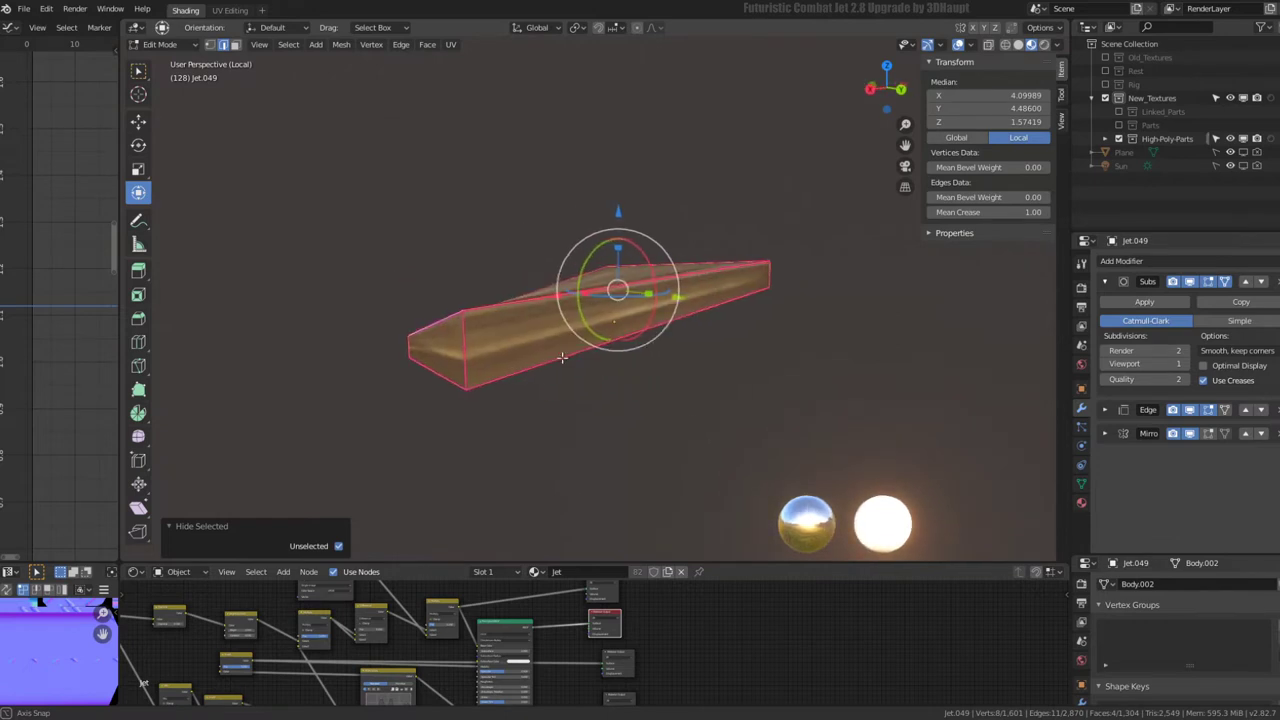
{"action": "right_click", "coordinate": [909, 328]}
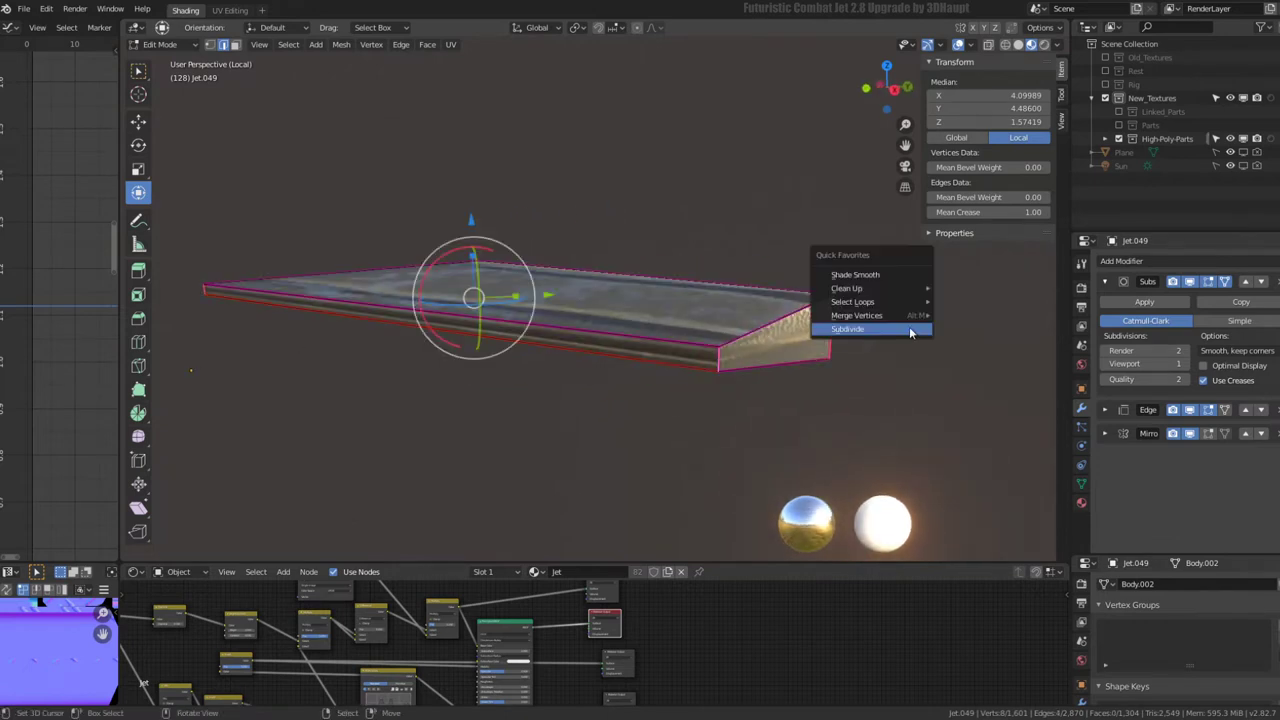
{"action": "left_click", "coordinate": [909, 326]}
- Nudge a single flap edge slightly along the Y axis
{"action": "left_click", "coordinate": [628, 349]}
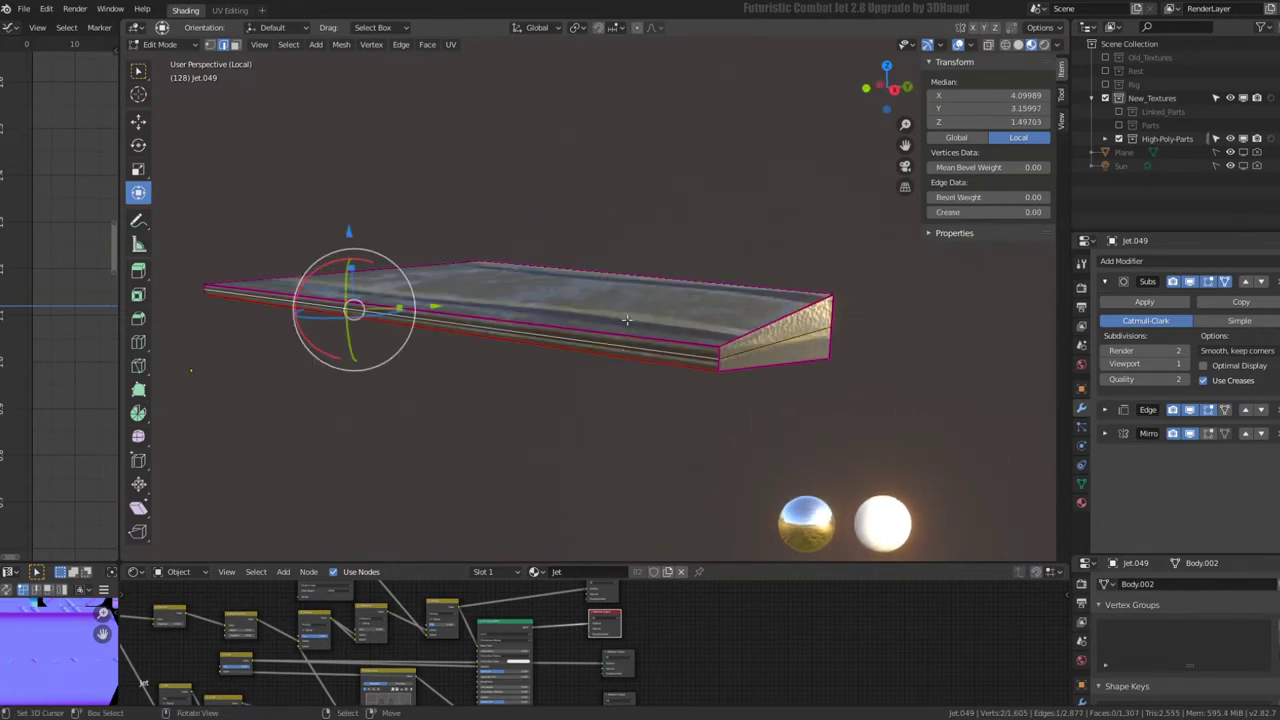
{"action": "middle_click_drag", "start_coordinate": [628, 349], "coordinate": [609, 318]}
{"action": "key", "text": "g"}
{"action": "key", "text": "y"}
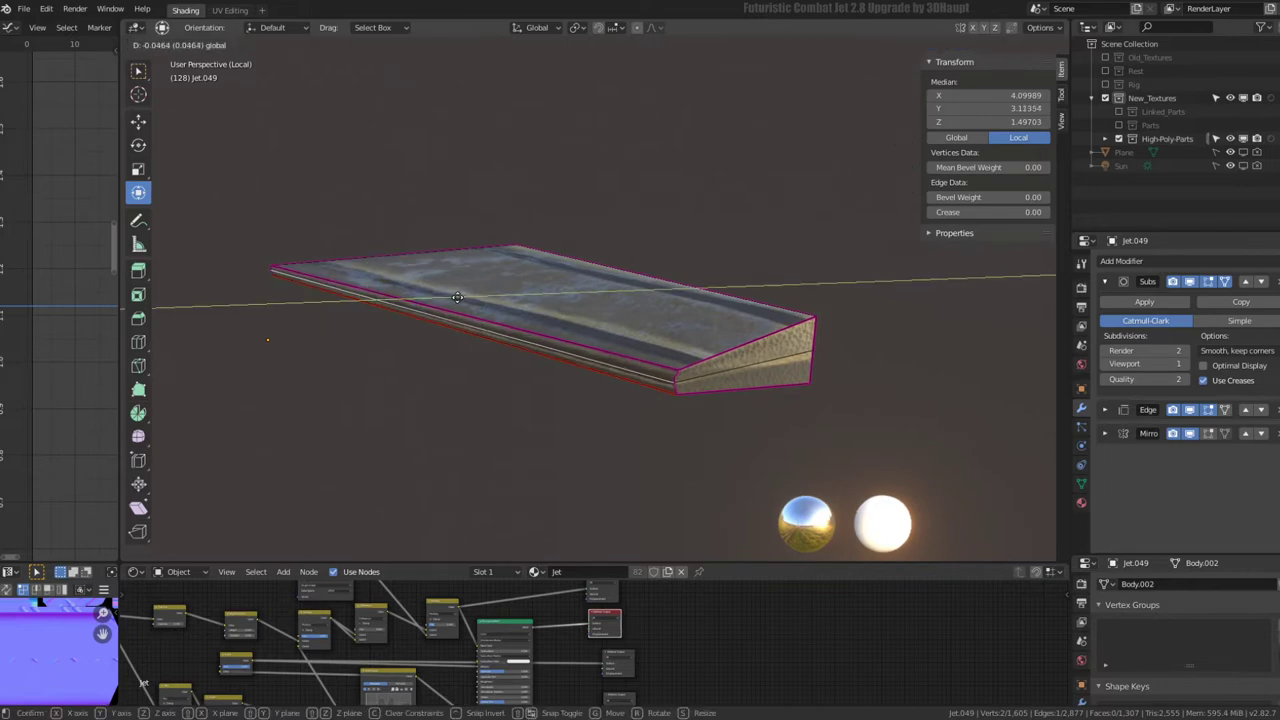
{"action": "left_click", "coordinate": [454, 298]}
- Unhide the rest of the jet and turn toward the gun section
{"action": "middle_click_drag", "start_coordinate": [454, 298], "coordinate": [671, 263]}
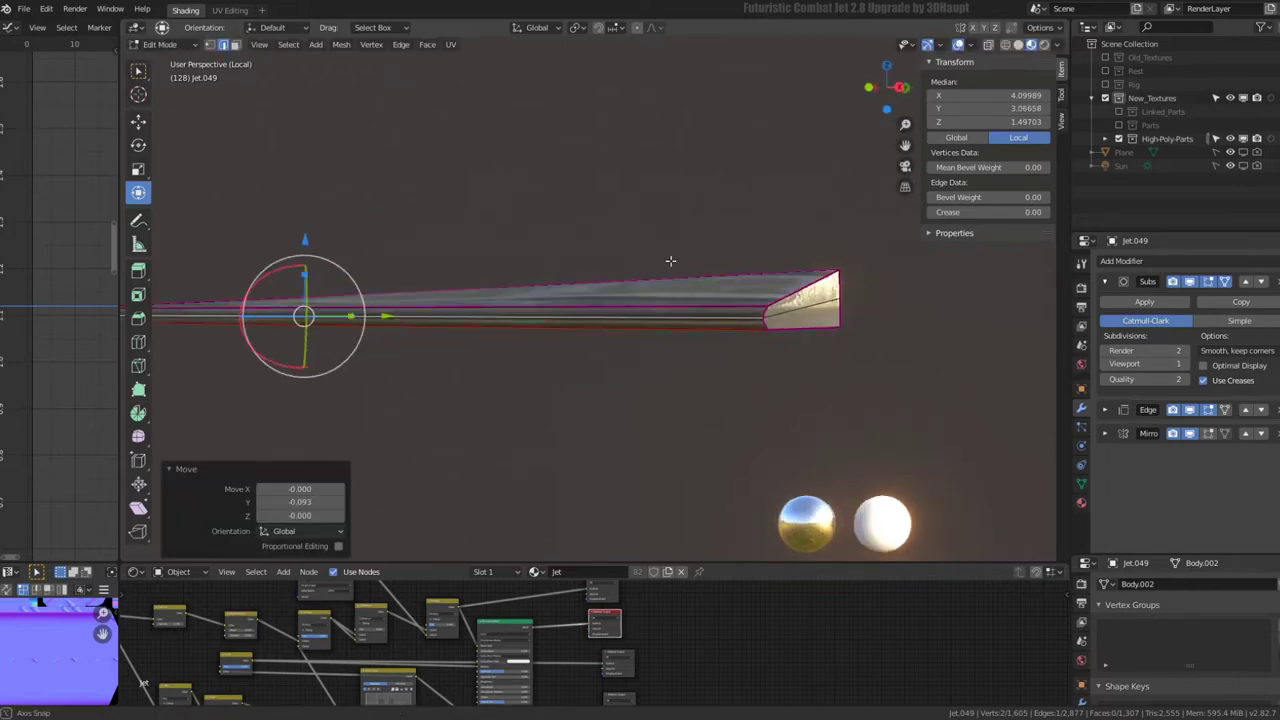
{"action": "scroll", "coordinate": [815, 276], "scroll_direction": "up", "scroll_amount": 5}
{"action": "scroll", "coordinate": [815, 276], "scroll_direction": "down", "scroll_amount": 5}
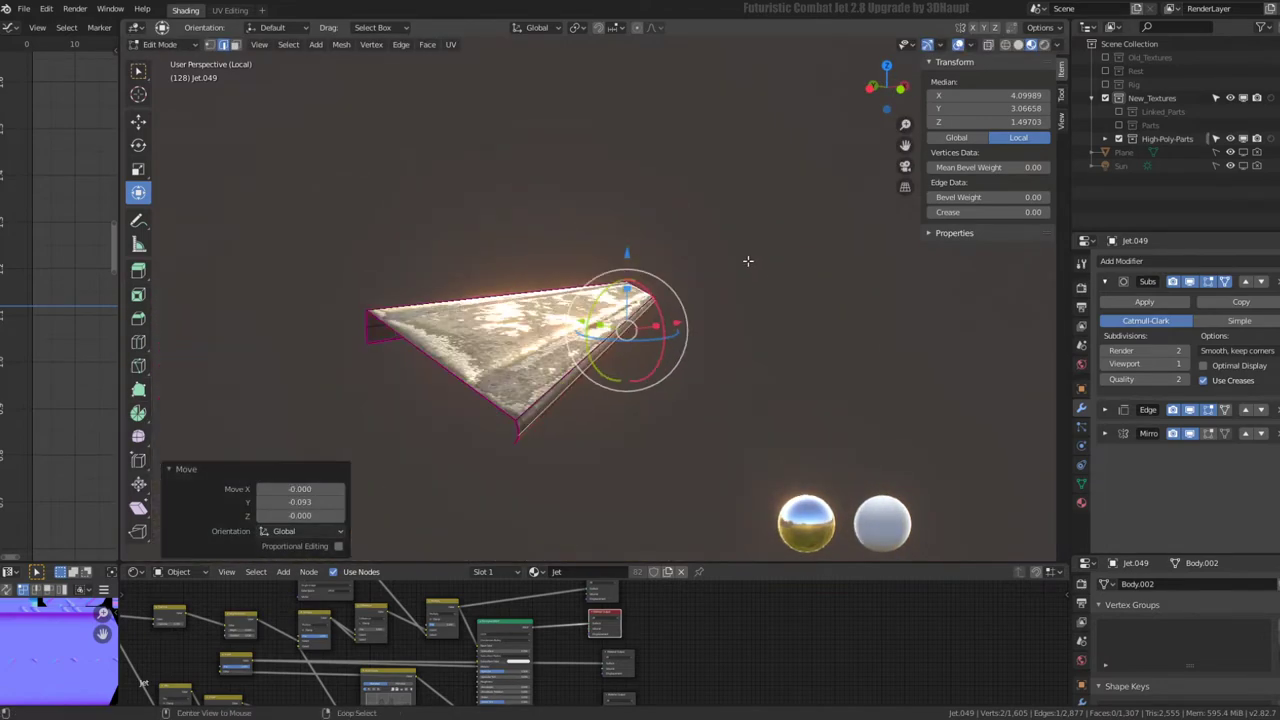
{"action": "key", "text": "alt+h"}
{"action": "mouse_move", "coordinate": [748, 261]}
{"action": "middle_mouse_down"}
{"action": "mouse_move", "coordinate": [620, 270]}
{"action": "mouse_move", "coordinate": [476, 250]}
{"action": "mouse_move", "coordinate": [486, 284]}
{"action": "mouse_move", "coordinate": [515, 228]}
{"action": "middle_mouse_up"}
{"action": "scroll", "coordinate": [600, 266], "scroll_direction": "up", "scroll_amount": 3}
{"action": "scroll", "coordinate": [576, 264], "scroll_direction": "up", "scroll_amount": 2}
- Select a barrel edge, switch to vertex selection, and check the jet from top view
{"action": "left_click", "coordinate": [576, 264]}
{"action": "scroll", "coordinate": [576, 264], "scroll_direction": "down", "scroll_amount": 2}
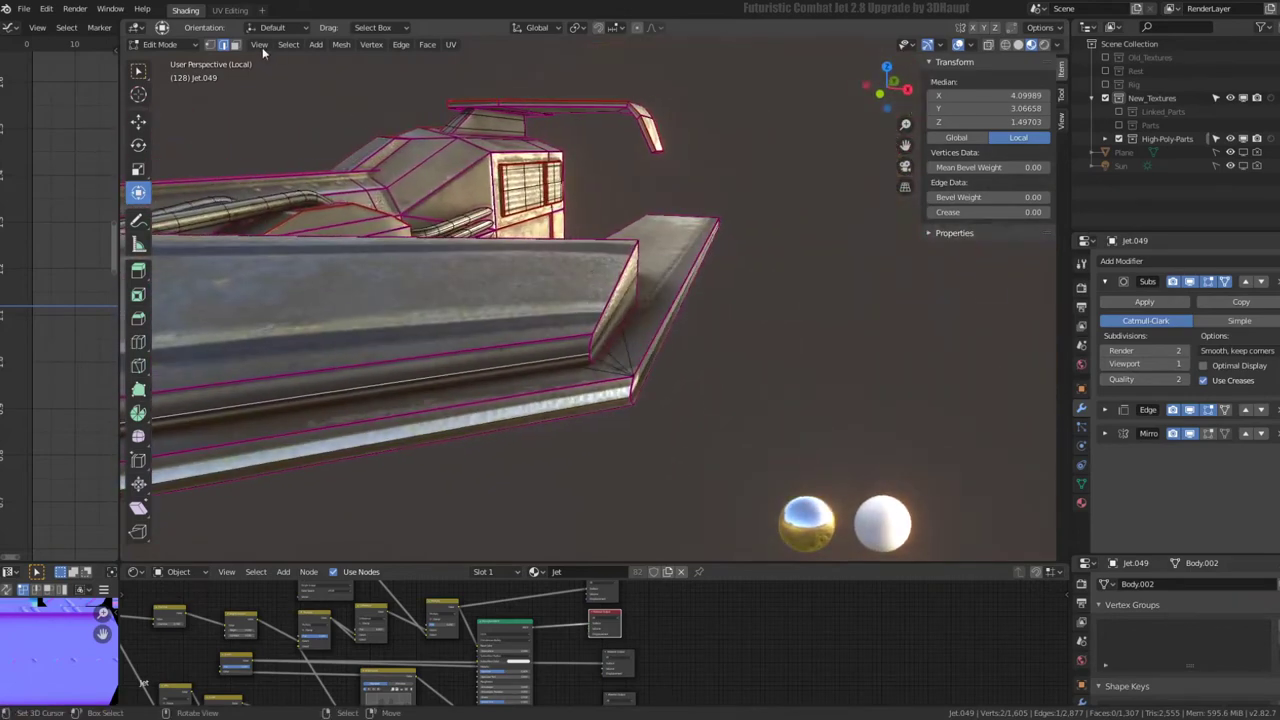
{"action": "left_click", "coordinate": [211, 45]}
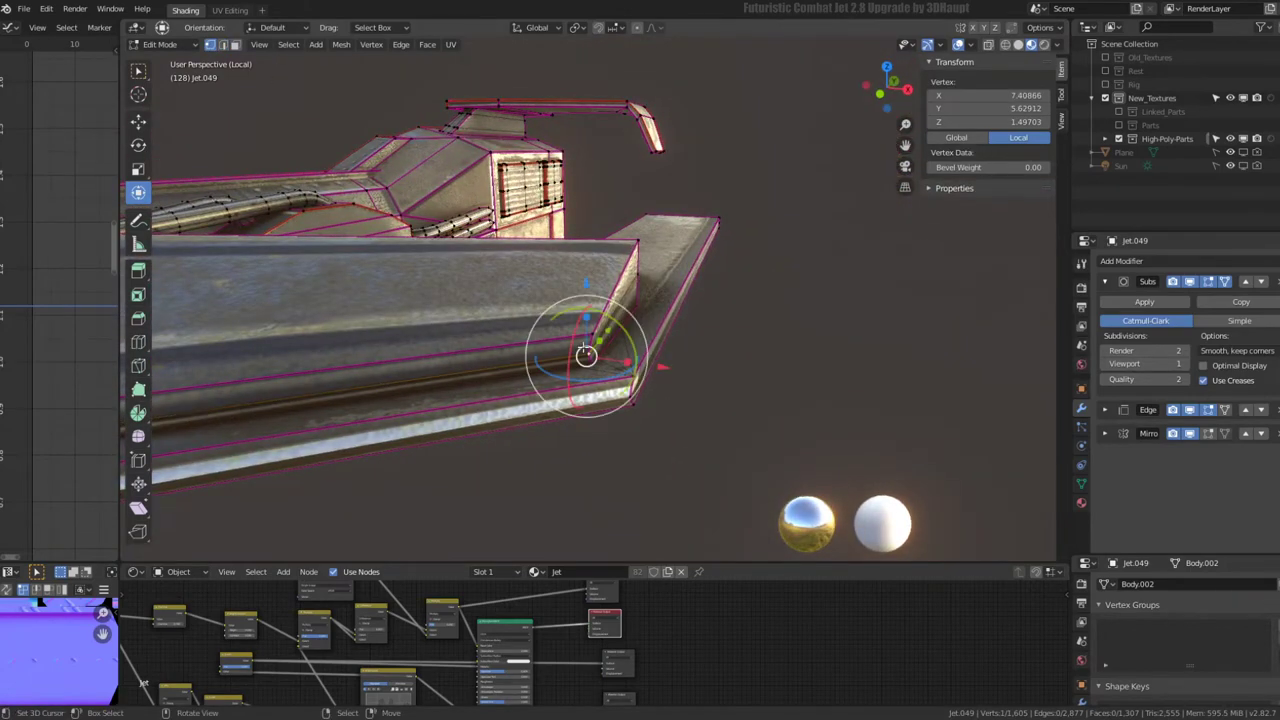
{"action": "scroll", "coordinate": [585, 355], "scroll_direction": "up", "scroll_amount": 5}
{"action": "key", "text": "KP_7"}
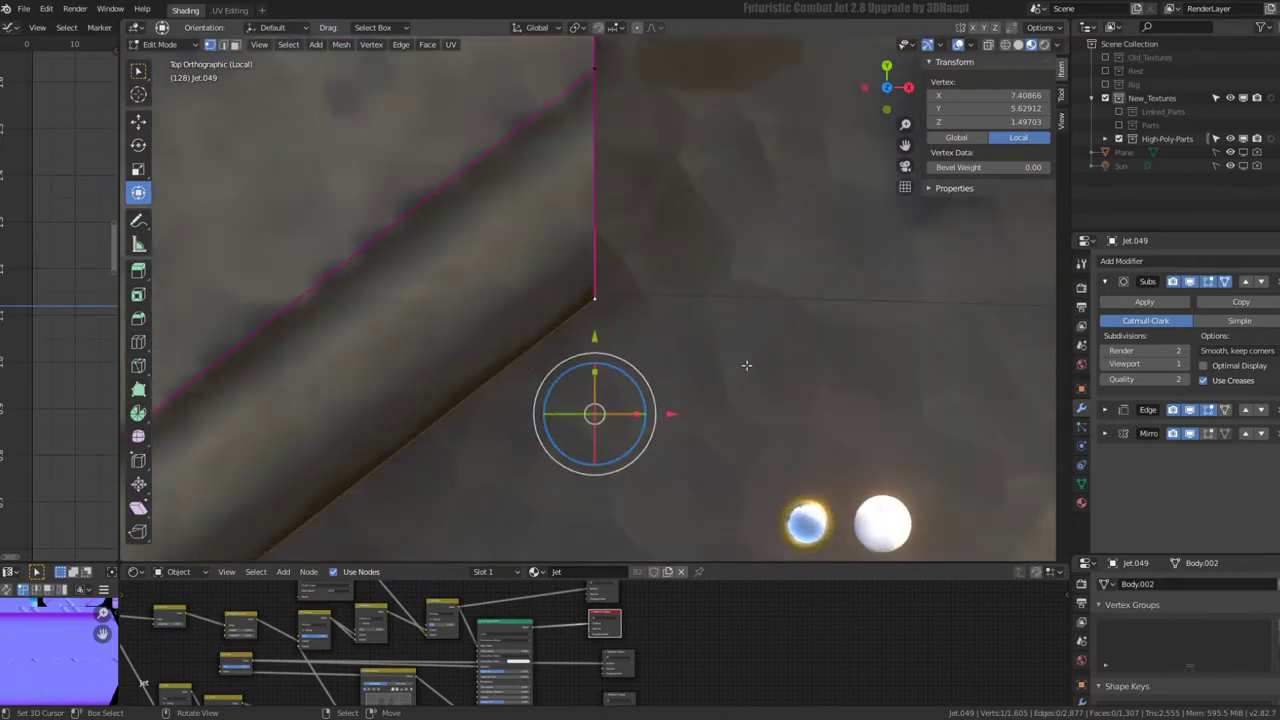
{"action": "scroll", "coordinate": [742, 367], "scroll_direction": "up", "scroll_amount": 2}
{"action": "scroll", "coordinate": [803, 351], "scroll_direction": "down", "scroll_amount": 2}
{"action": "scroll", "coordinate": [803, 351], "scroll_direction": "down", "scroll_amount": 2}
{"action": "scroll", "coordinate": [803, 351], "scroll_direction": "down", "scroll_amount": 2}
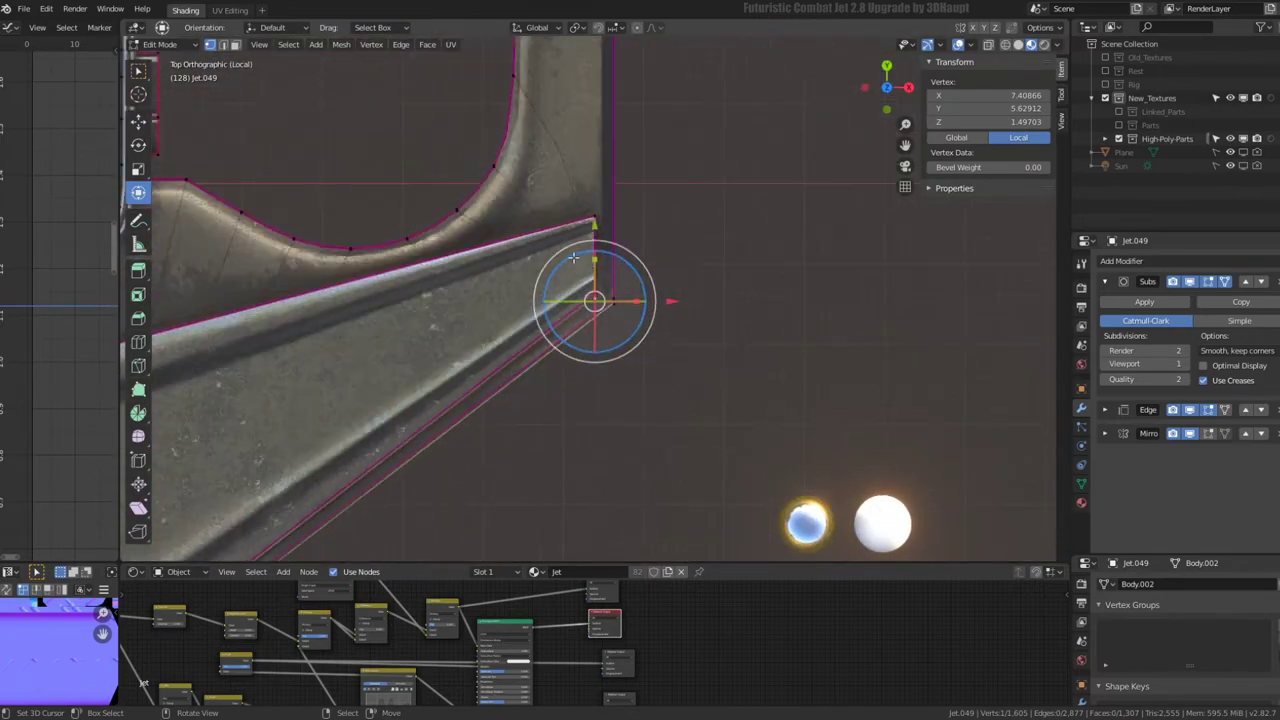
{"action": "scroll", "coordinate": [725, 353], "scroll_direction": "down", "scroll_amount": 2}
{"action": "scroll", "coordinate": [725, 353], "scroll_direction": "down", "scroll_amount": 4}
{"action": "mouse_move", "coordinate": [657, 434]}
{"action": "middle_mouse_down"}
{"action": "mouse_move", "coordinate": [560, 380]}
{"action": "mouse_move", "coordinate": [493, 312]}
{"action": "mouse_move", "coordinate": [663, 320]}
{"action": "mouse_move", "coordinate": [629, 314]}
{"action": "middle_mouse_up"}
{"action": "scroll", "coordinate": [493, 312], "scroll_direction": "up", "scroll_amount": 4}
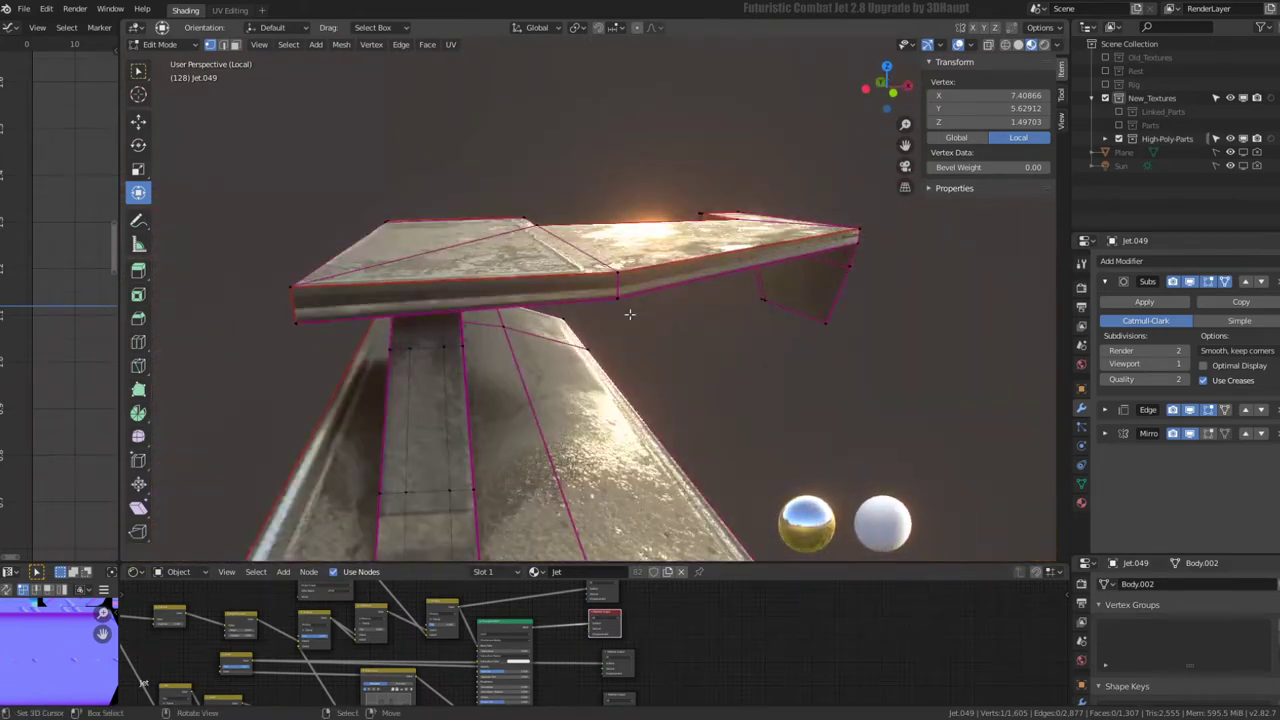
- Subdivide the upper wing flap's edges in edge select mode
{"action": "left_click", "coordinate": [222, 45]}
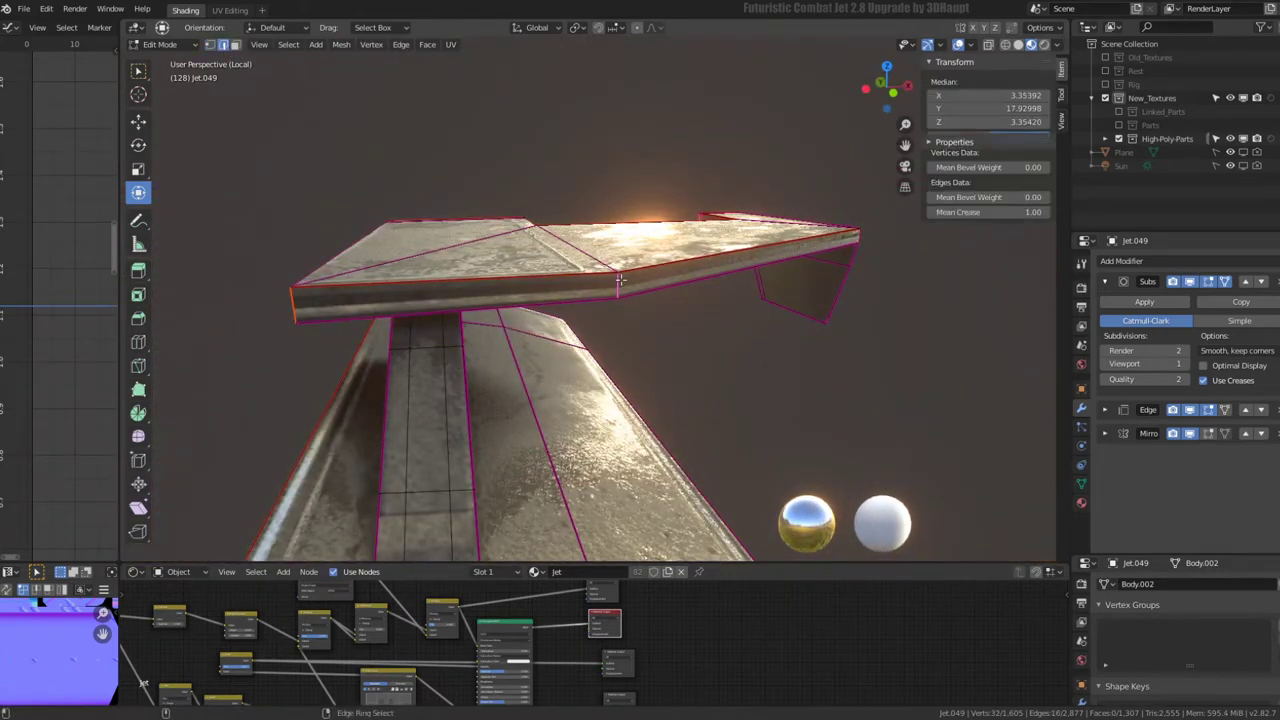
{"action": "mouse_move", "coordinate": [520, 230]}
{"action": "middle_mouse_down"}
{"action": "mouse_move", "coordinate": [560, 220]}
{"action": "mouse_move", "coordinate": [660, 250]}
{"action": "middle_mouse_up"}
{"action": "key", "text": "q"}
{"action": "left_click", "coordinate": [663, 248]}
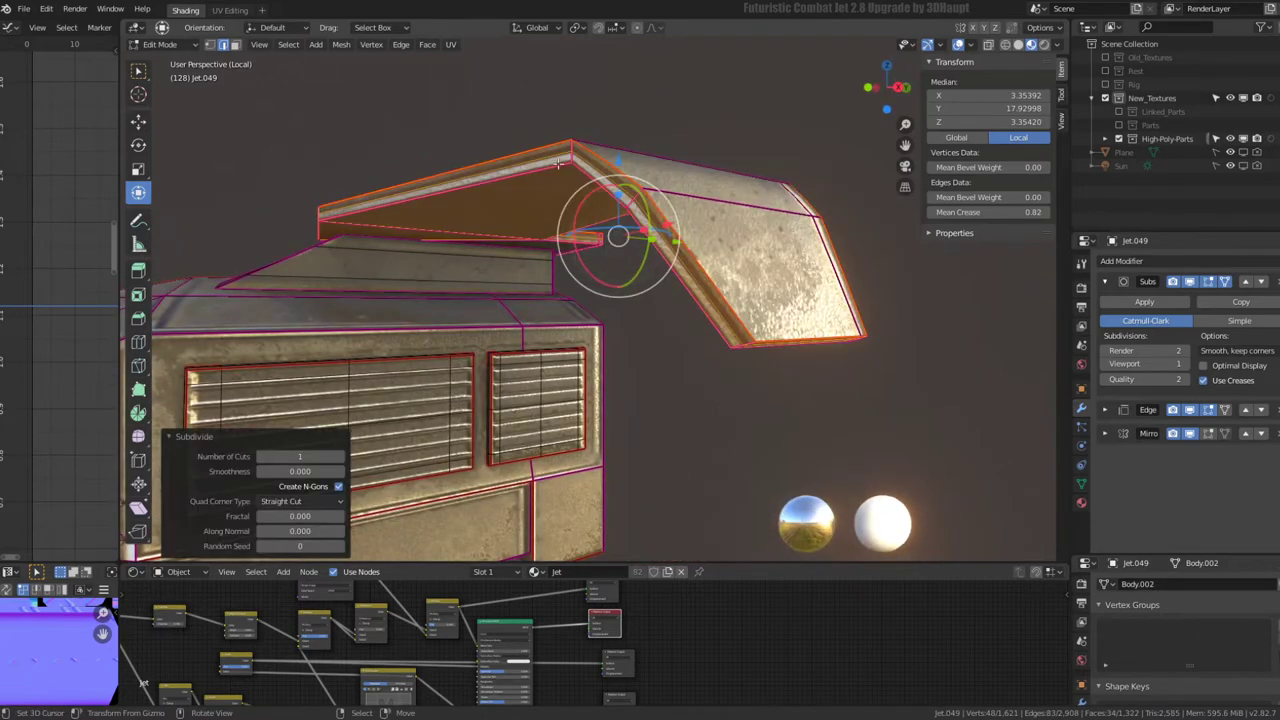
- Select the new edge path along the flap and pull it back along Y
{"action": "left_click", "coordinate": [517, 163]}
{"action": "left_click", "coordinate": [701, 283], "text": "ctrl"}
{"action": "middle_click_drag", "start_coordinate": [701, 283], "coordinate": [752, 262]}
{"action": "left_click", "coordinate": [831, 310], "text": "shift"}
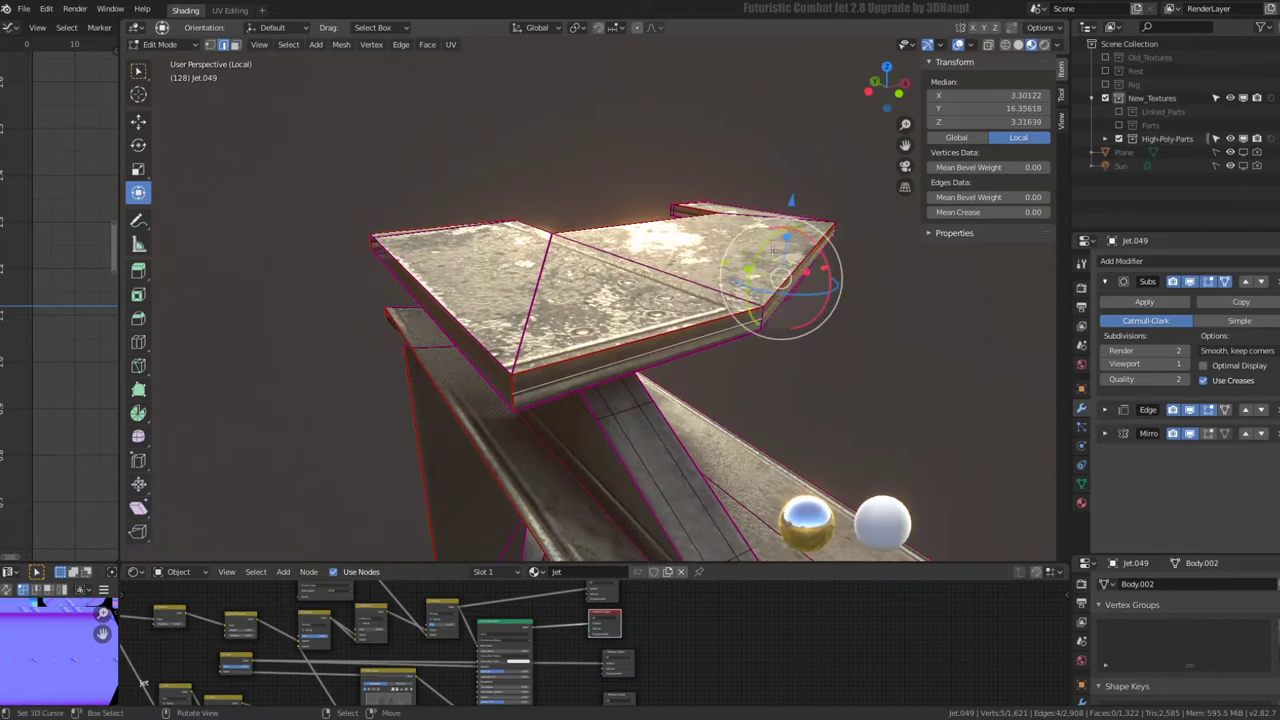
{"action": "key", "text": "g"}
{"action": "key", "text": "y"}
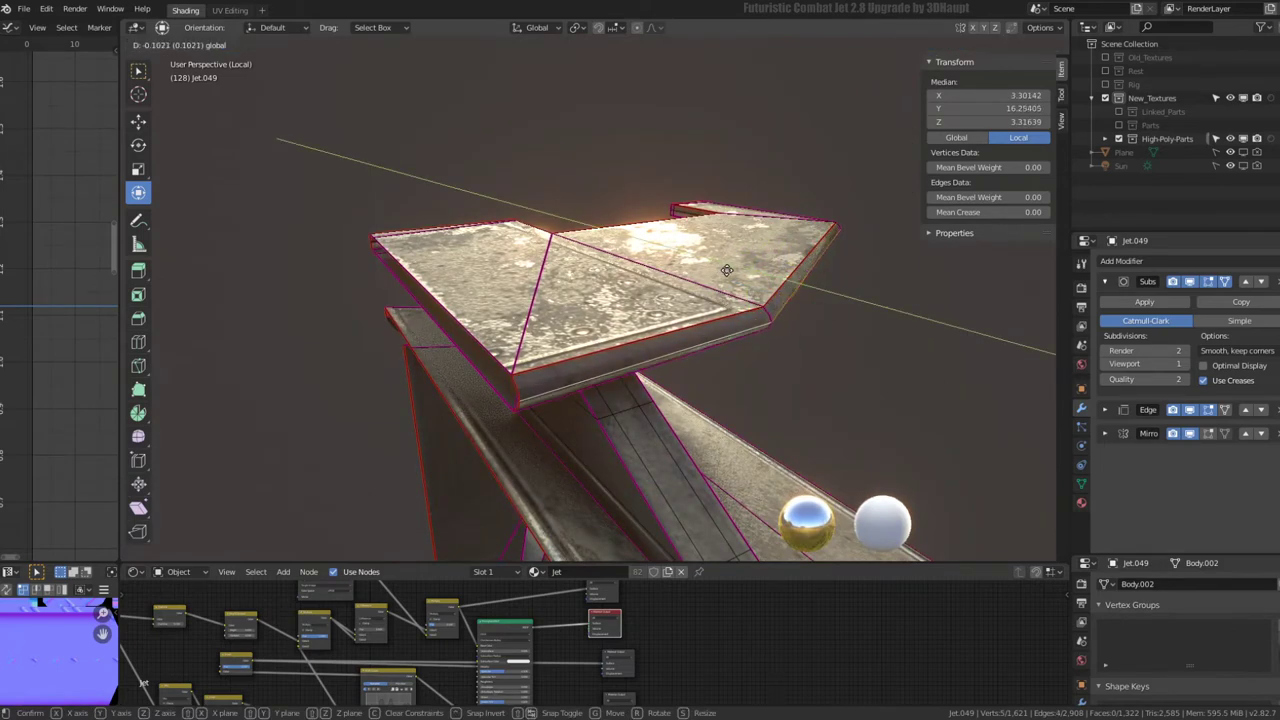
{"action": "left_click", "coordinate": [727, 270]}
- Move the flap edges along Y again to -0.102, then leave edit mode
{"action": "mouse_move", "coordinate": [727, 270]}
{"action": "middle_mouse_down"}
{"action": "mouse_move", "coordinate": [482, 228]}
{"action": "mouse_move", "coordinate": [643, 271]}
{"action": "mouse_move", "coordinate": [629, 229]}
{"action": "mouse_move", "coordinate": [591, 229]}
{"action": "mouse_move", "coordinate": [578, 255]}
{"action": "mouse_move", "coordinate": [737, 284]}
{"action": "mouse_move", "coordinate": [643, 313]}
{"action": "mouse_move", "coordinate": [826, 284]}
{"action": "mouse_move", "coordinate": [513, 288]}
{"action": "middle_mouse_up"}
{"action": "key", "text": "g"}
{"action": "key", "text": "y"}
{"action": "left_click", "coordinate": [482, 228]}
{"action": "key", "text": "Tab"}
{"action": "key", "text": "Tab"}
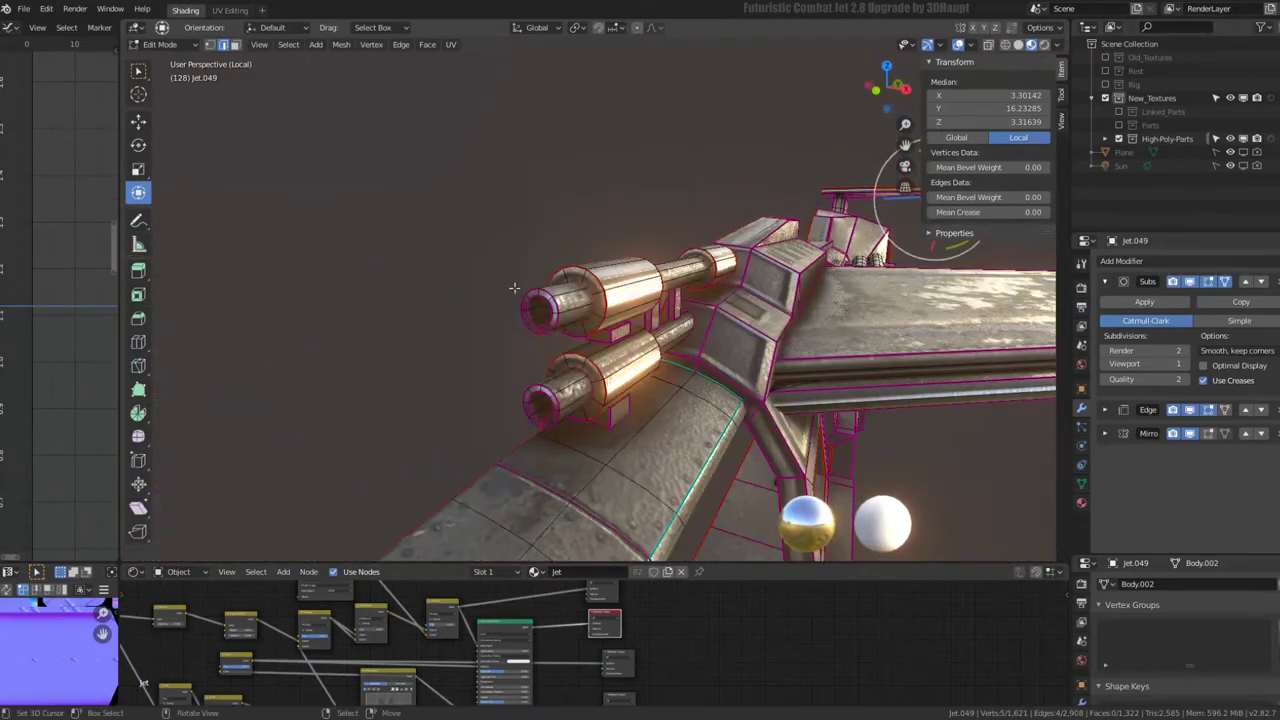
- Subdivide the front edge loops of both cannons
{"action": "left_click", "coordinate": [564, 294]}
{"action": "left_click", "coordinate": [556, 296], "text": "alt"}
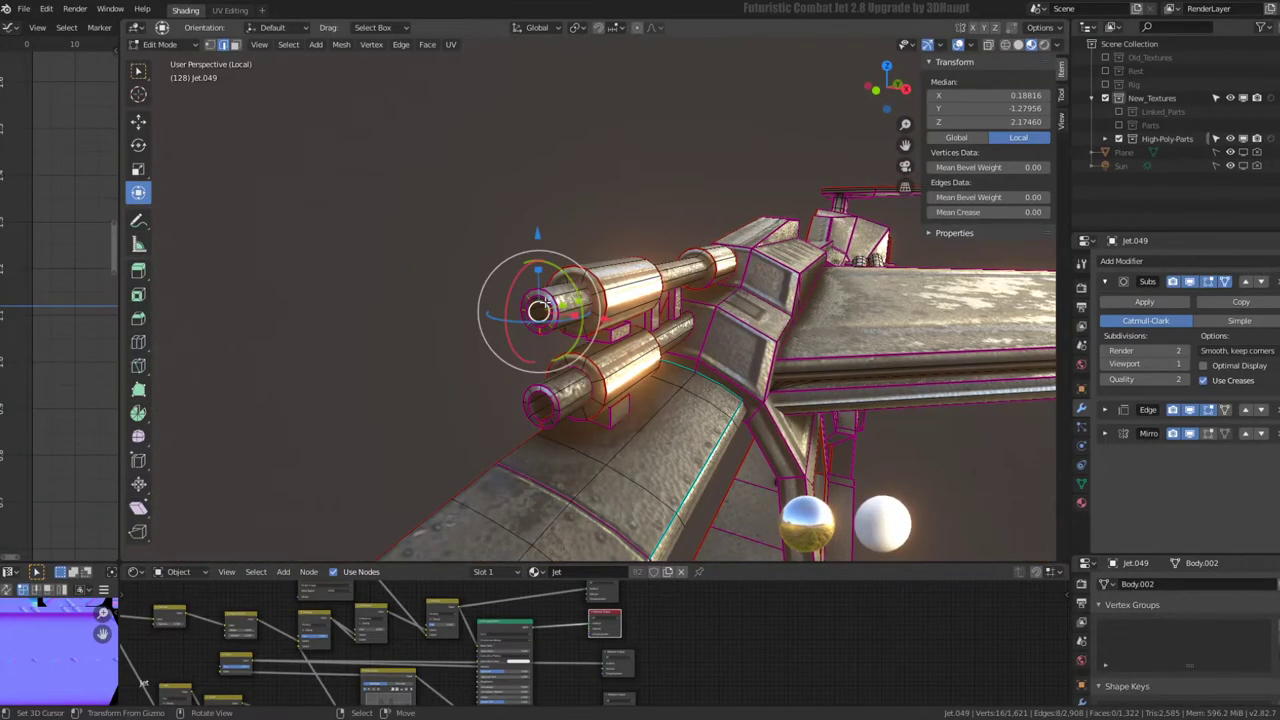
{"action": "key", "text": "KP_Decimal"}
{"action": "middle_click_drag", "start_coordinate": [720, 377], "coordinate": [605, 123]}
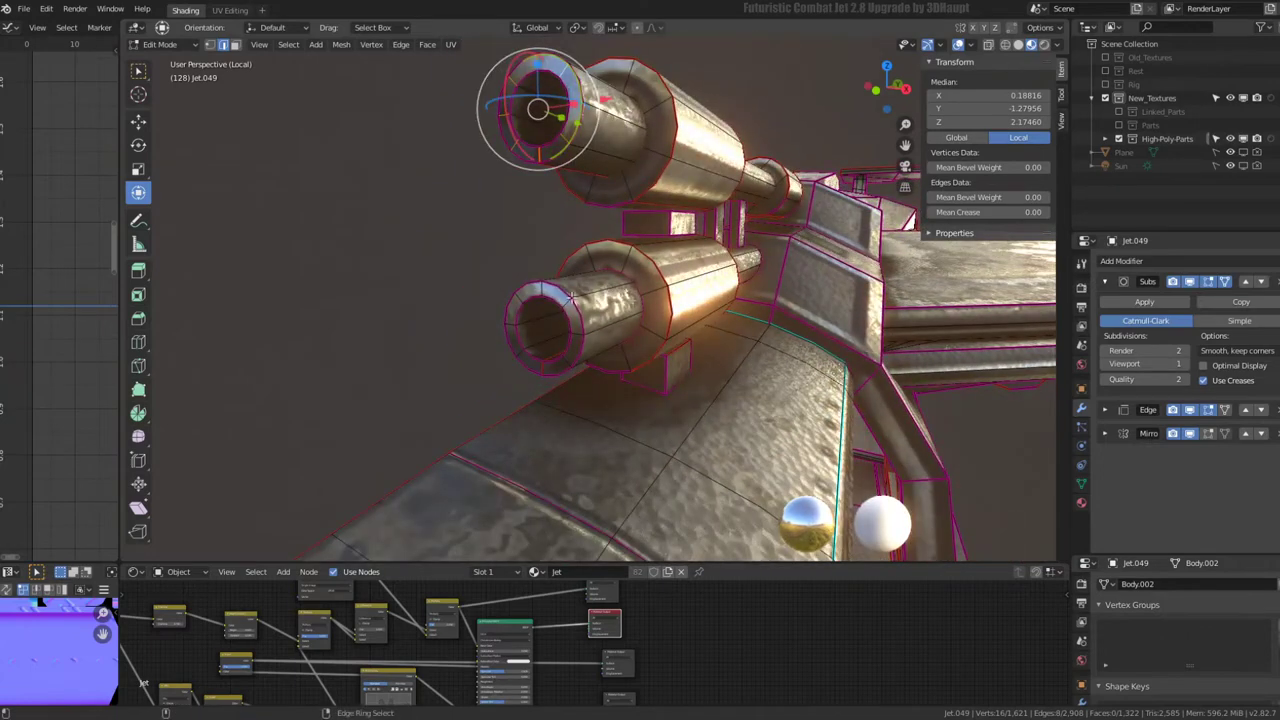
{"action": "left_click", "coordinate": [569, 296], "text": "alt+shift"}
{"action": "key", "text": "q"}
{"action": "left_click", "coordinate": [672, 281]}
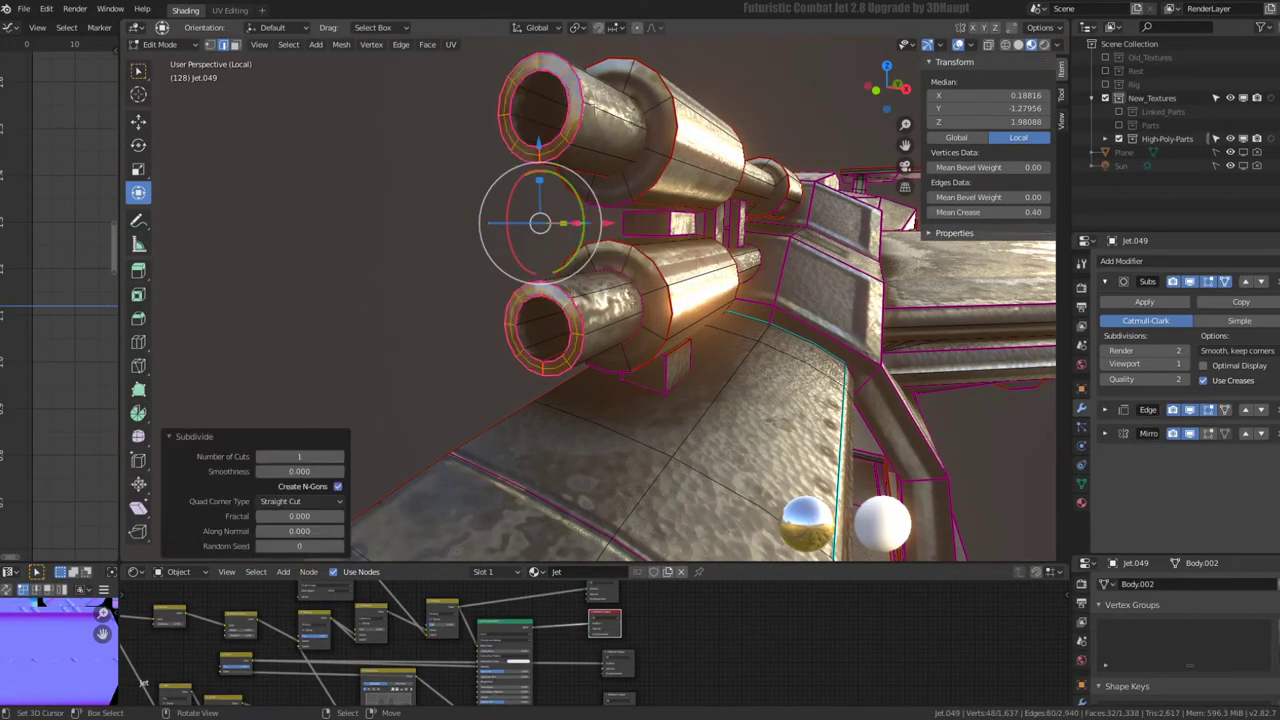
- Shift the upper cannon's new loop along the barrel, then exit to object mode
{"action": "left_click", "coordinate": [569, 113], "text": "alt"}
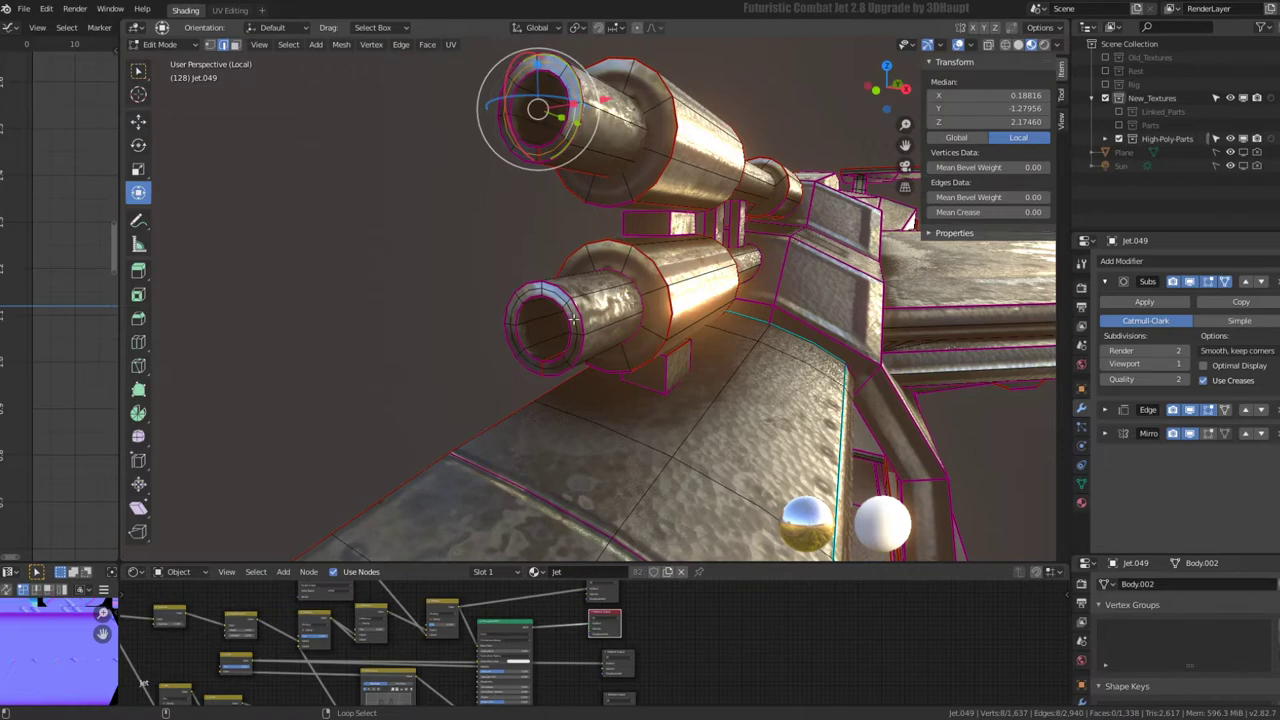
{"action": "middle_click_drag", "start_coordinate": [540, 322], "coordinate": [585, 210]}
{"action": "left_click_drag", "start_coordinate": [588, 206], "coordinate": [591, 205]}
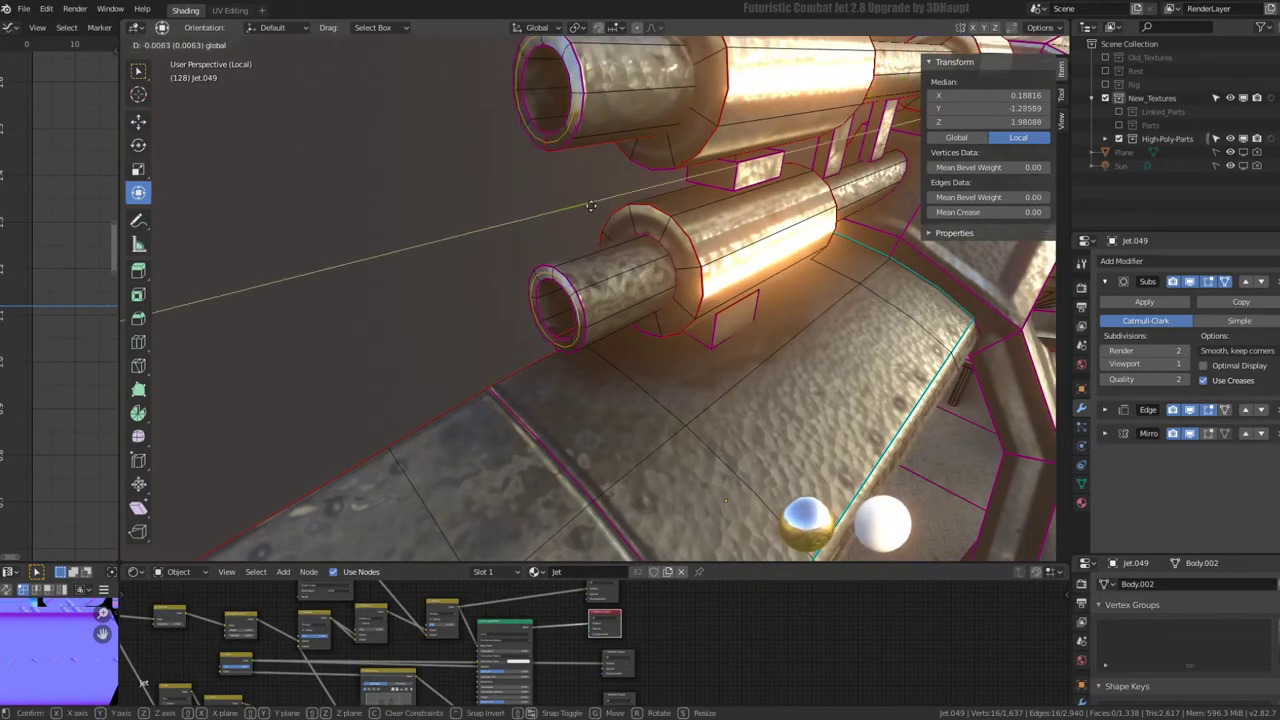
{"action": "left_click", "coordinate": [557, 221]}
{"action": "key", "text": "Tab"}
- Back in edit mode, subdivide the edge rings on both cannons
{"action": "mouse_move", "coordinate": [600, 261]}
{"action": "middle_mouse_down"}
{"action": "mouse_move", "coordinate": [532, 235]}
{"action": "mouse_move", "coordinate": [686, 236]}
{"action": "middle_mouse_up"}
{"action": "key", "text": "Tab"}
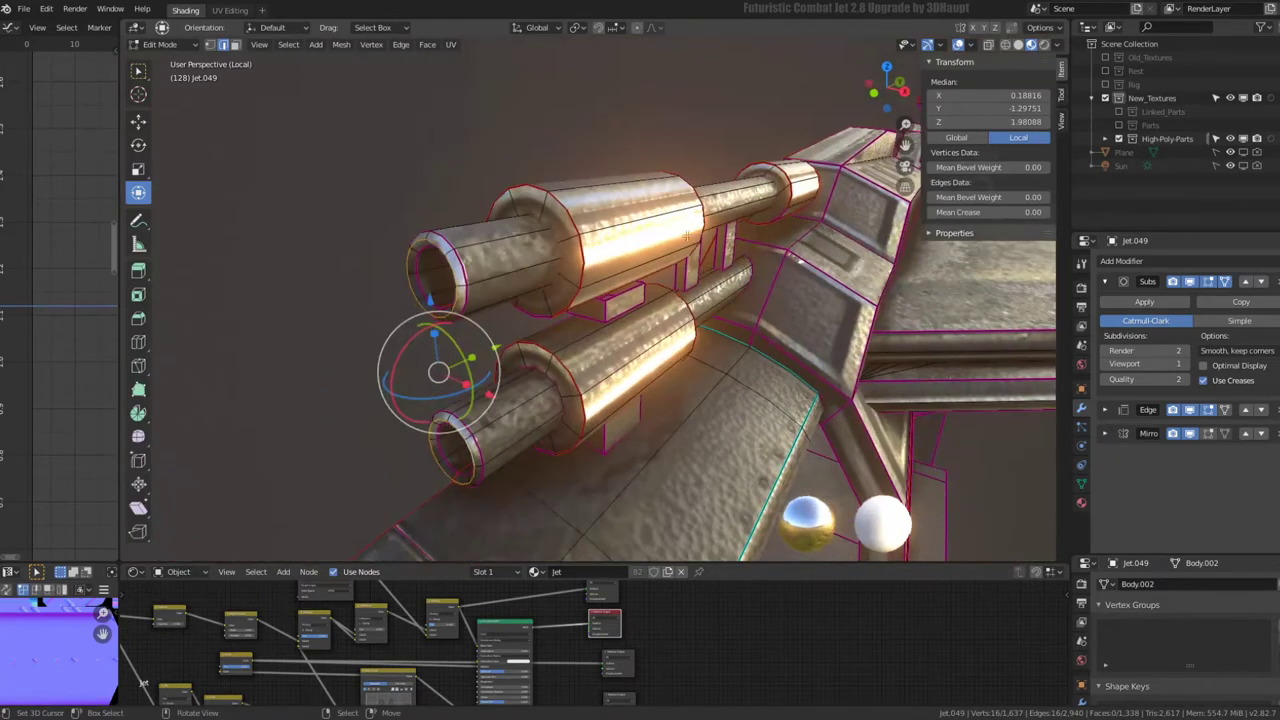
{"action": "left_click", "coordinate": [572, 234], "text": "alt"}
{"action": "mouse_move", "coordinate": [572, 234]}
{"action": "middle_mouse_down"}
{"action": "mouse_move", "coordinate": [570, 188]}
{"action": "mouse_move", "coordinate": [568, 263]}
{"action": "middle_mouse_up"}
{"action": "left_click", "coordinate": [568, 263], "text": "ctrl+alt"}
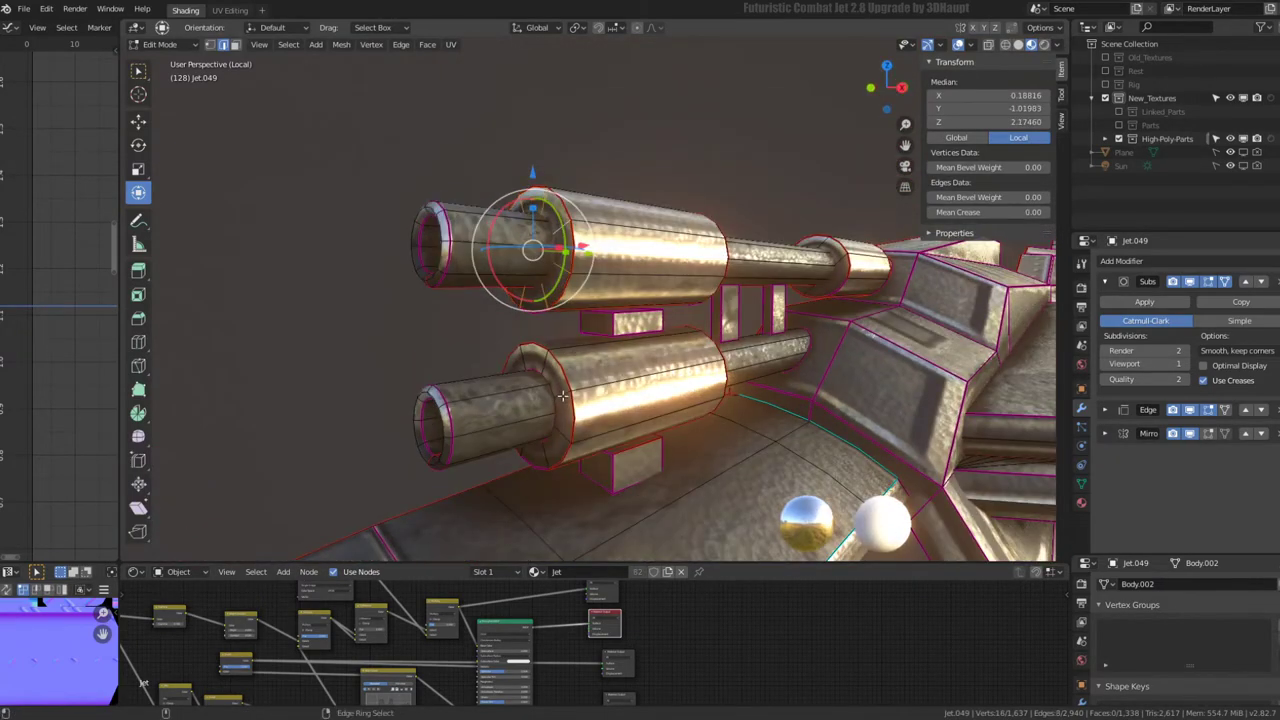
{"action": "left_click", "coordinate": [563, 396], "text": "ctrl+alt+shift"}
{"action": "key", "text": "q"}
{"action": "left_click", "coordinate": [686, 333]}
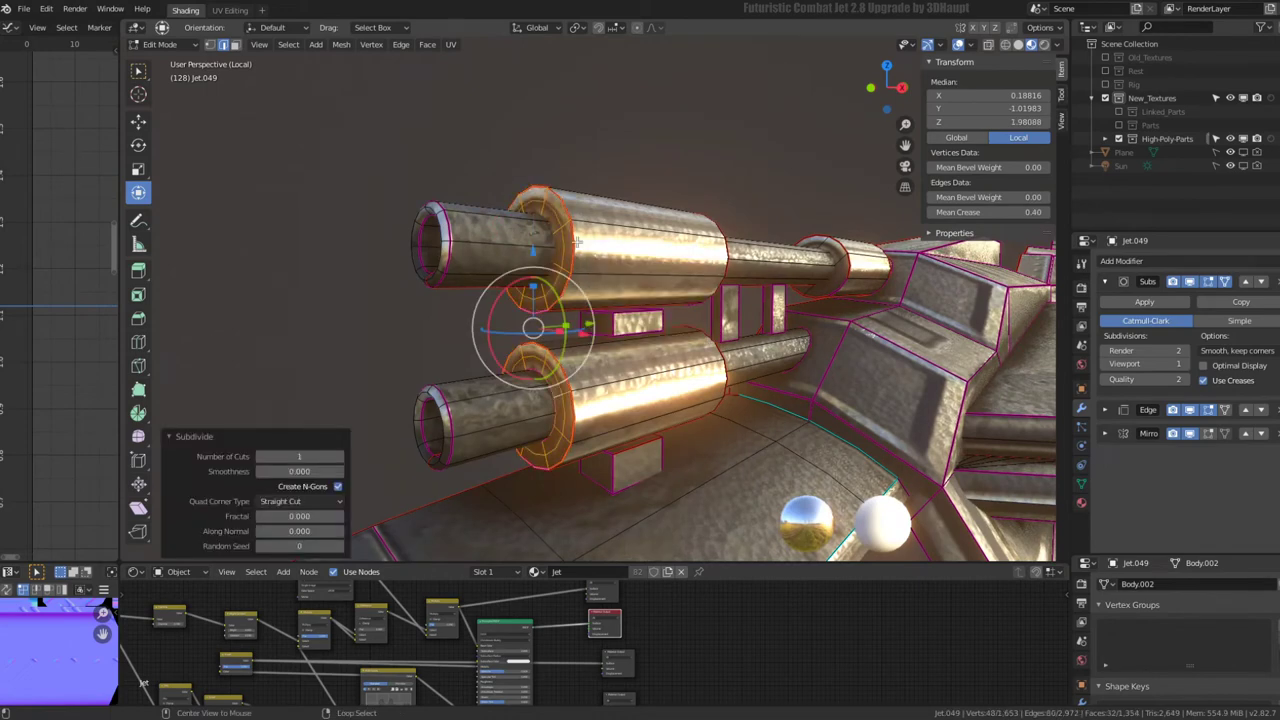
- Slide both cannons' new loops 0.031 along the barrel and return to object mode
{"action": "left_click", "coordinate": [577, 242], "text": "alt"}
{"action": "left_click", "coordinate": [570, 405], "text": "alt+shift"}
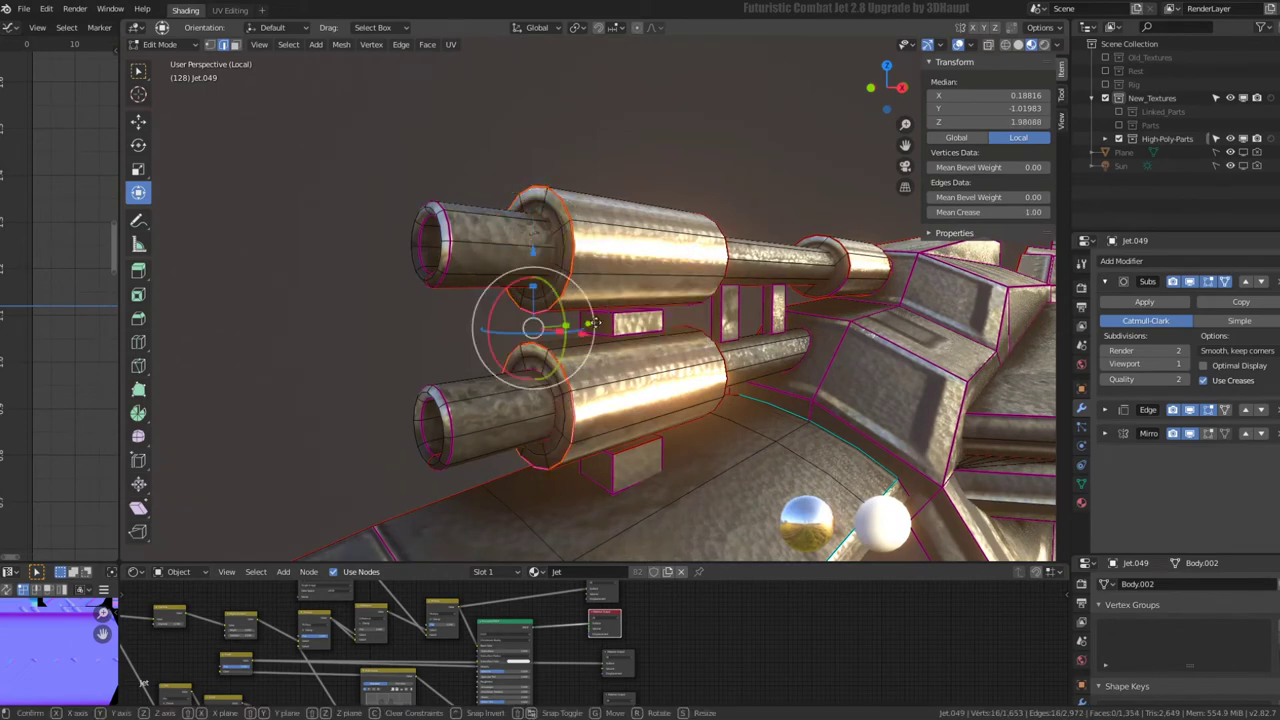
{"action": "left_click_drag", "start_coordinate": [593, 322], "coordinate": [607, 323]}
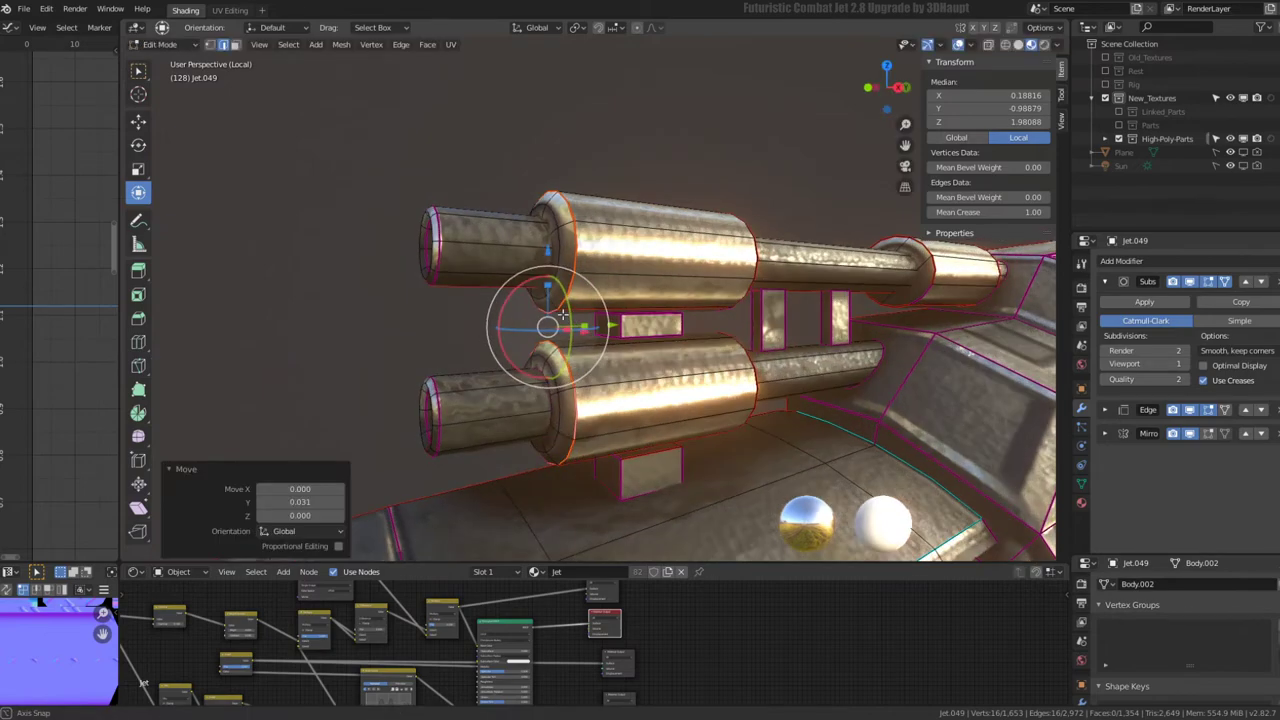
{"action": "key", "text": "Tab"}
{"action": "mouse_move", "coordinate": [607, 323]}
{"action": "middle_mouse_down"}
{"action": "mouse_move", "coordinate": [760, 361]}
{"action": "mouse_move", "coordinate": [565, 237]}
{"action": "middle_mouse_up"}
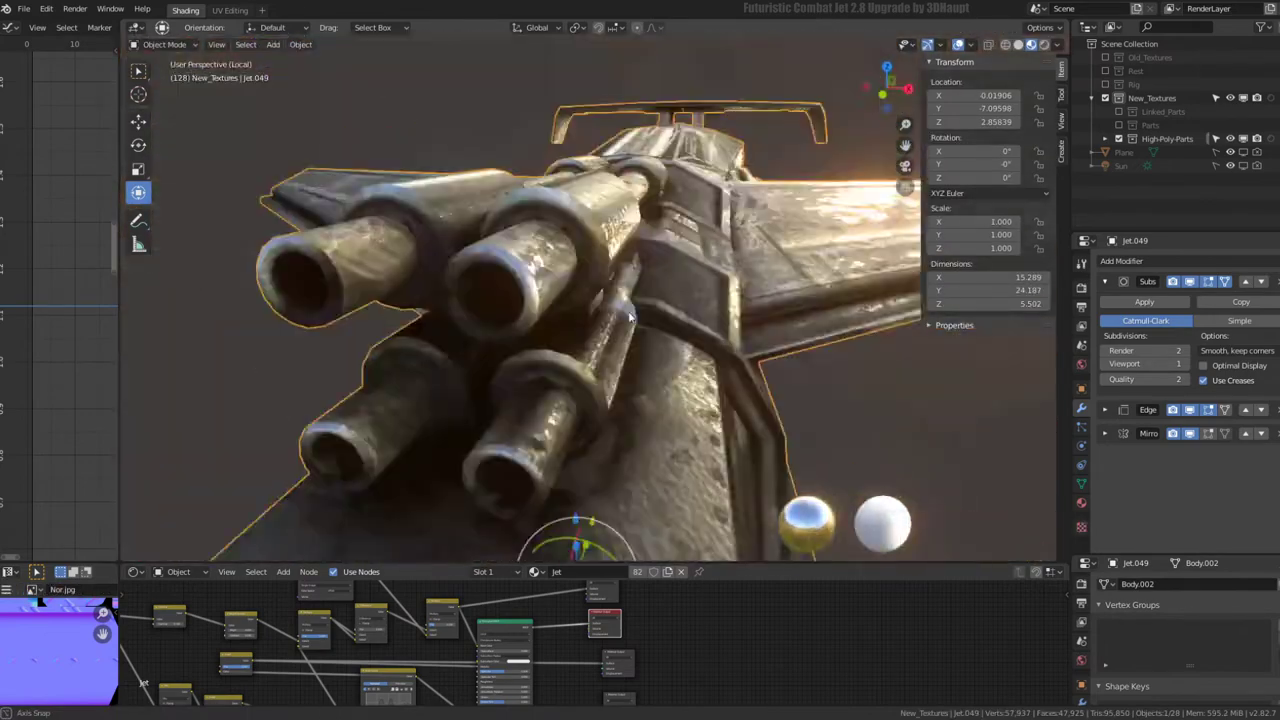
- Re-enter edit mode and shift the upper cannon's ring loop slightly
{"action": "key", "text": "Tab"}
{"action": "left_click", "coordinate": [551, 232], "text": "ctrl+alt"}
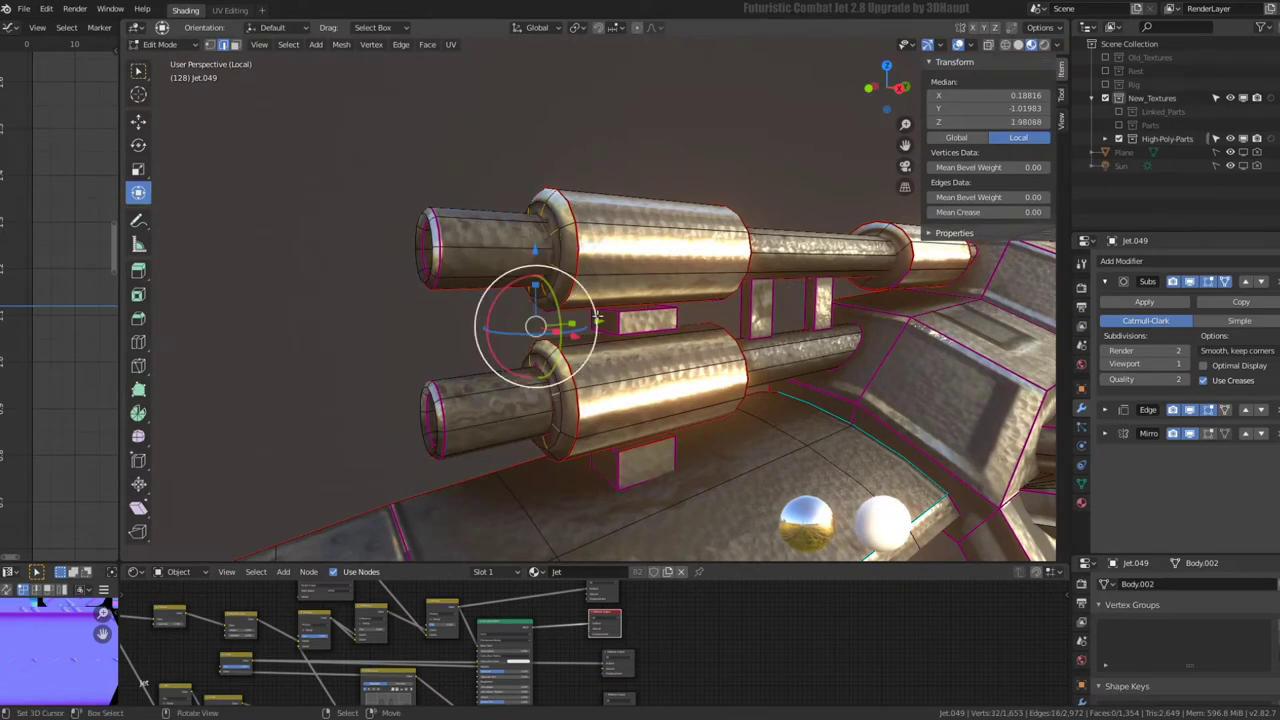
{"action": "left_click_drag", "start_coordinate": [597, 318], "coordinate": [601, 320]}
{"action": "middle_click_drag", "start_coordinate": [591, 325], "coordinate": [617, 212]}
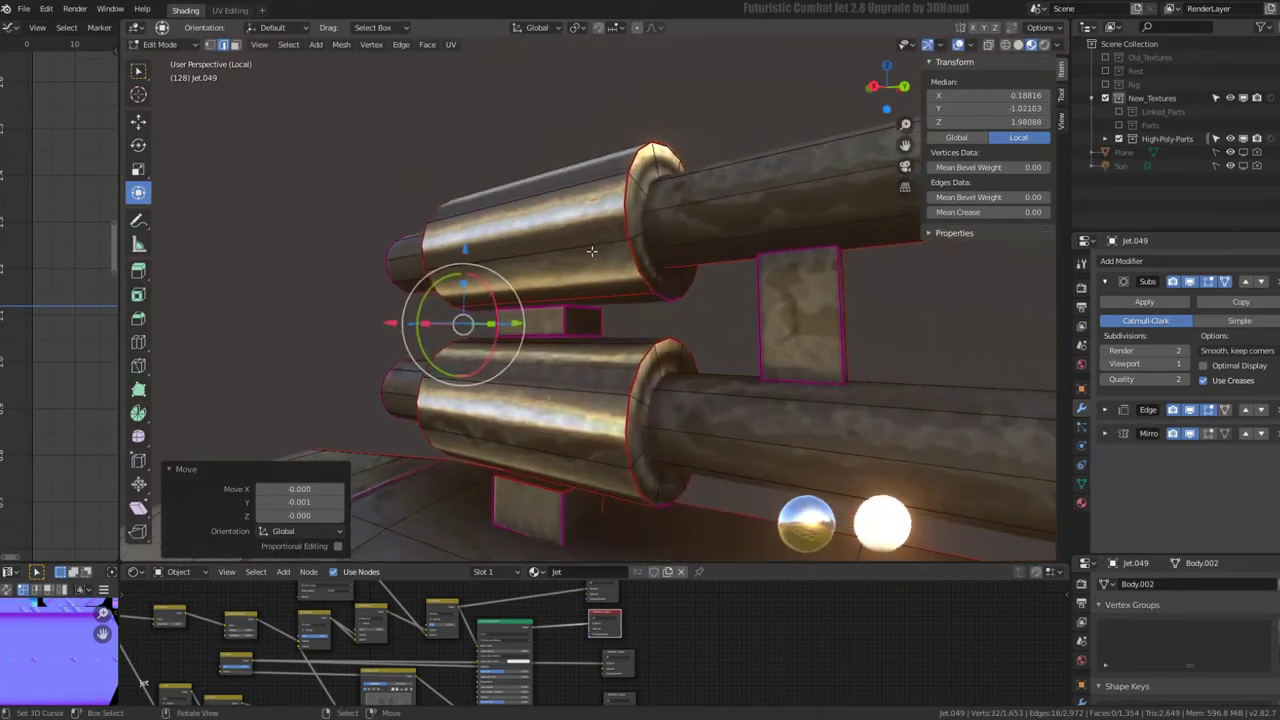
- Subdivide both cannons' front cap loops and nudge them -0.022 along Y
{"action": "left_click", "coordinate": [617, 212], "text": "alt"}
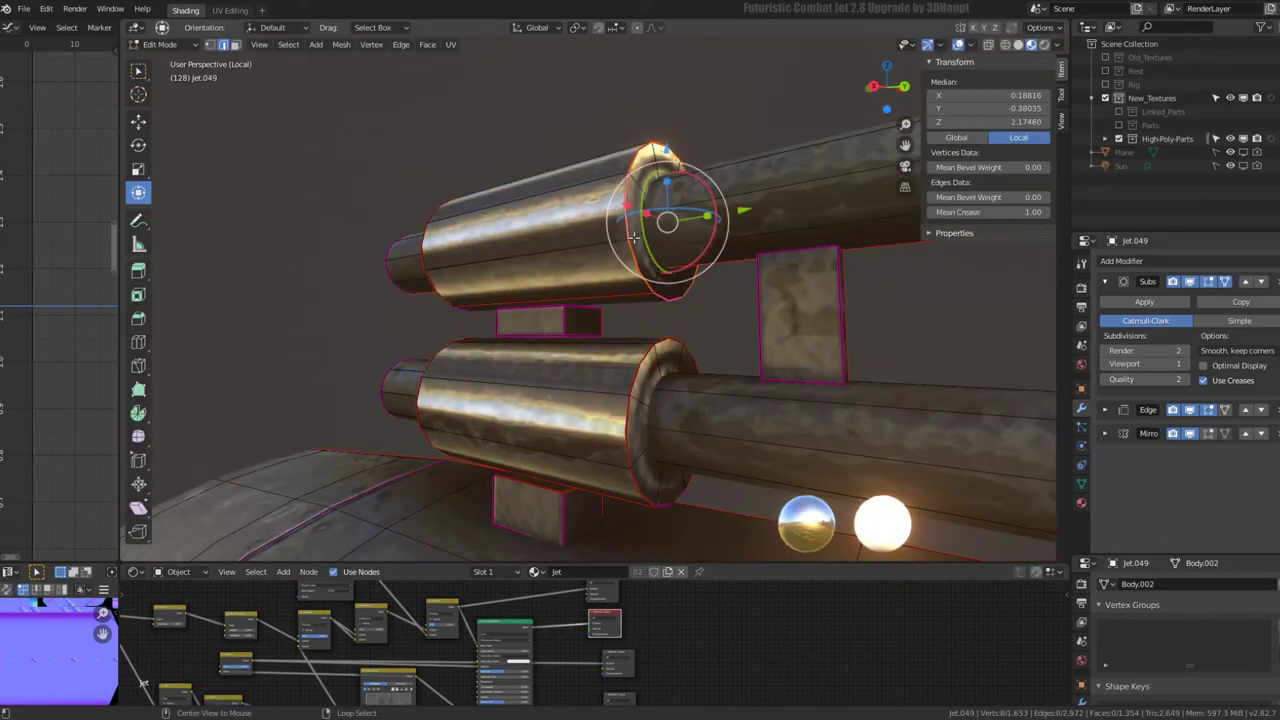
{"action": "left_click", "coordinate": [655, 378], "text": "alt+shift"}
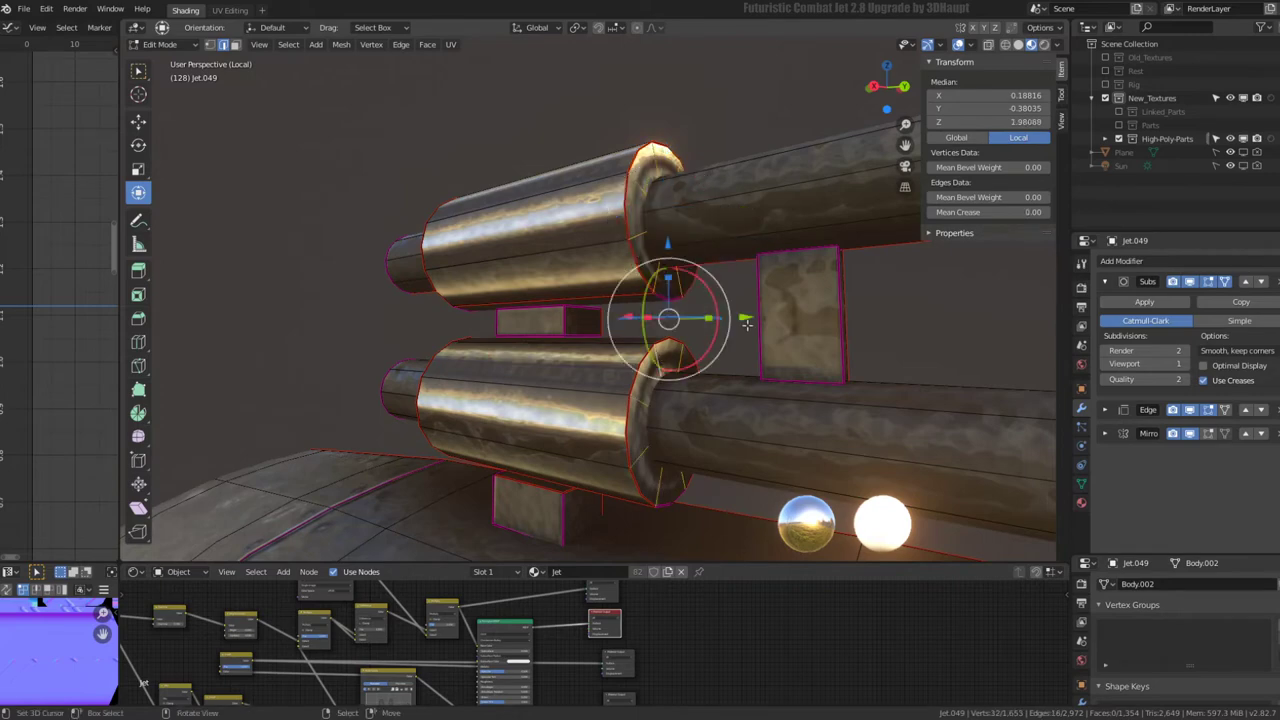
{"action": "right_click", "coordinate": [655, 375]}
{"action": "left_click", "coordinate": [686, 331]}
{"action": "left_click", "coordinate": [636, 372], "text": "alt"}
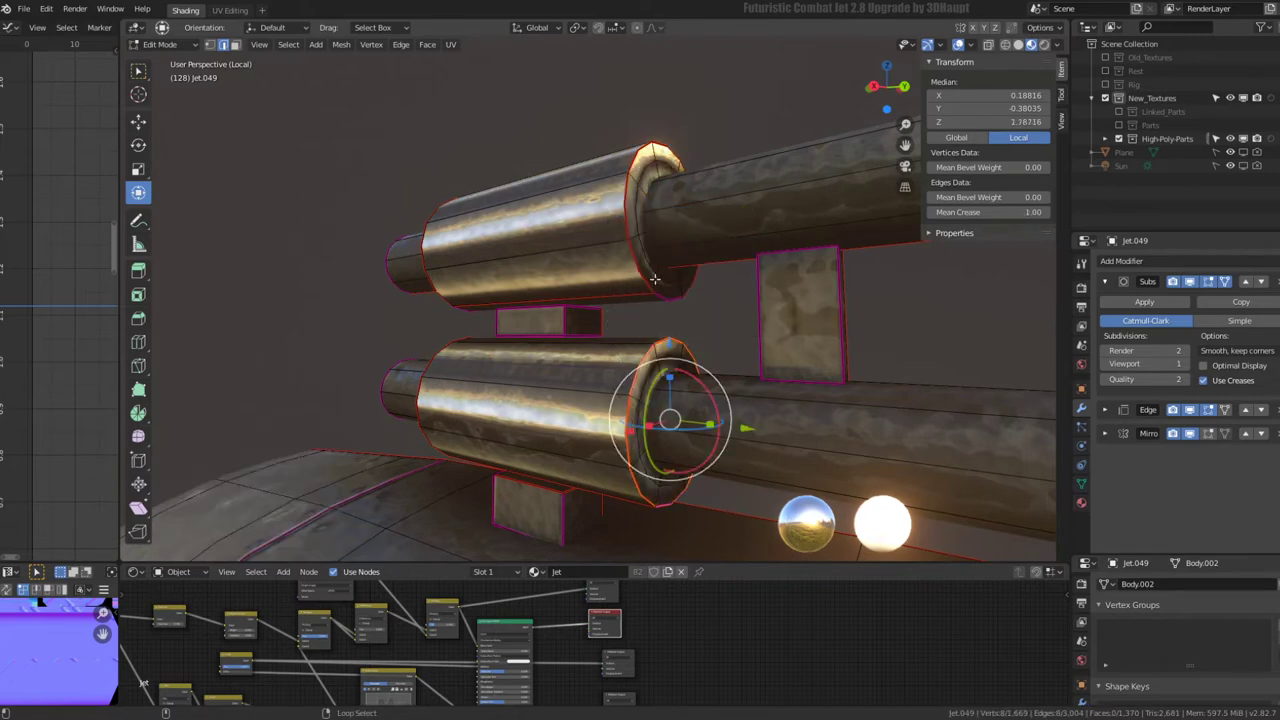
{"action": "left_click", "coordinate": [684, 290], "text": "alt+shift"}
{"action": "left_click_drag", "start_coordinate": [740, 314], "coordinate": [725, 314]}
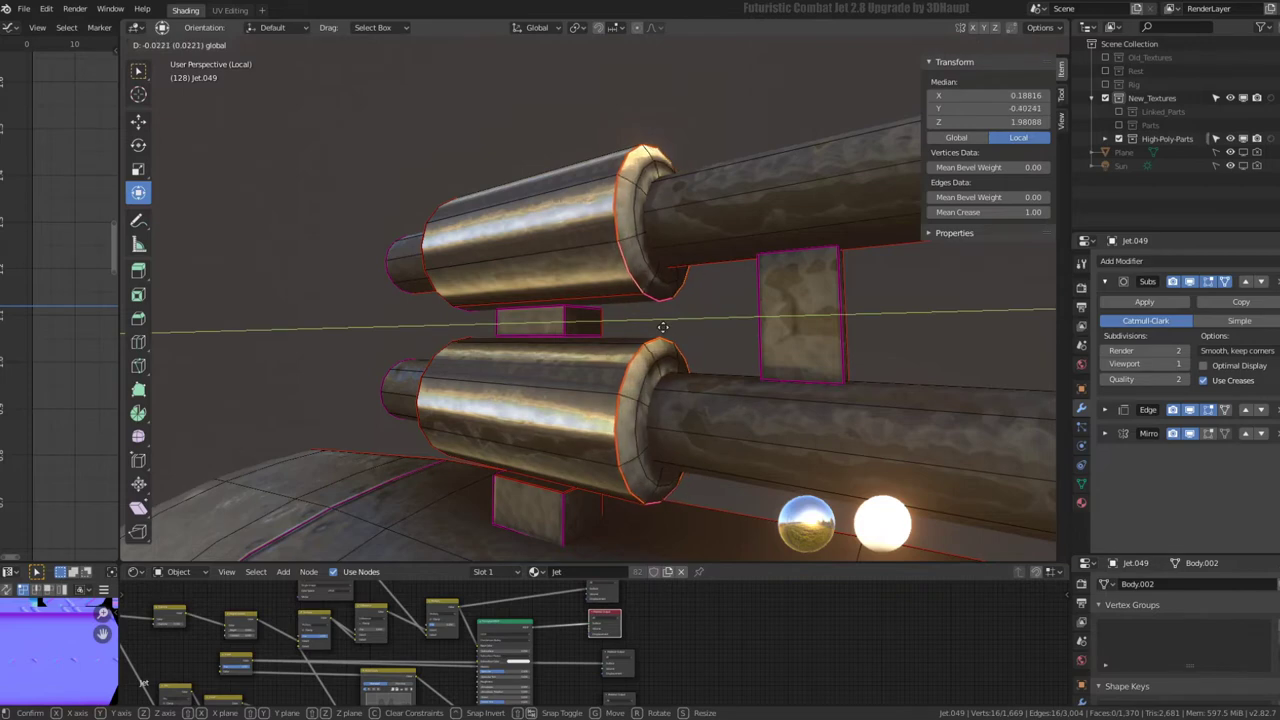
- Subdivide the middle loops on both cannons and select the new loops
{"action": "middle_click_drag", "start_coordinate": [700, 300], "coordinate": [603, 270]}
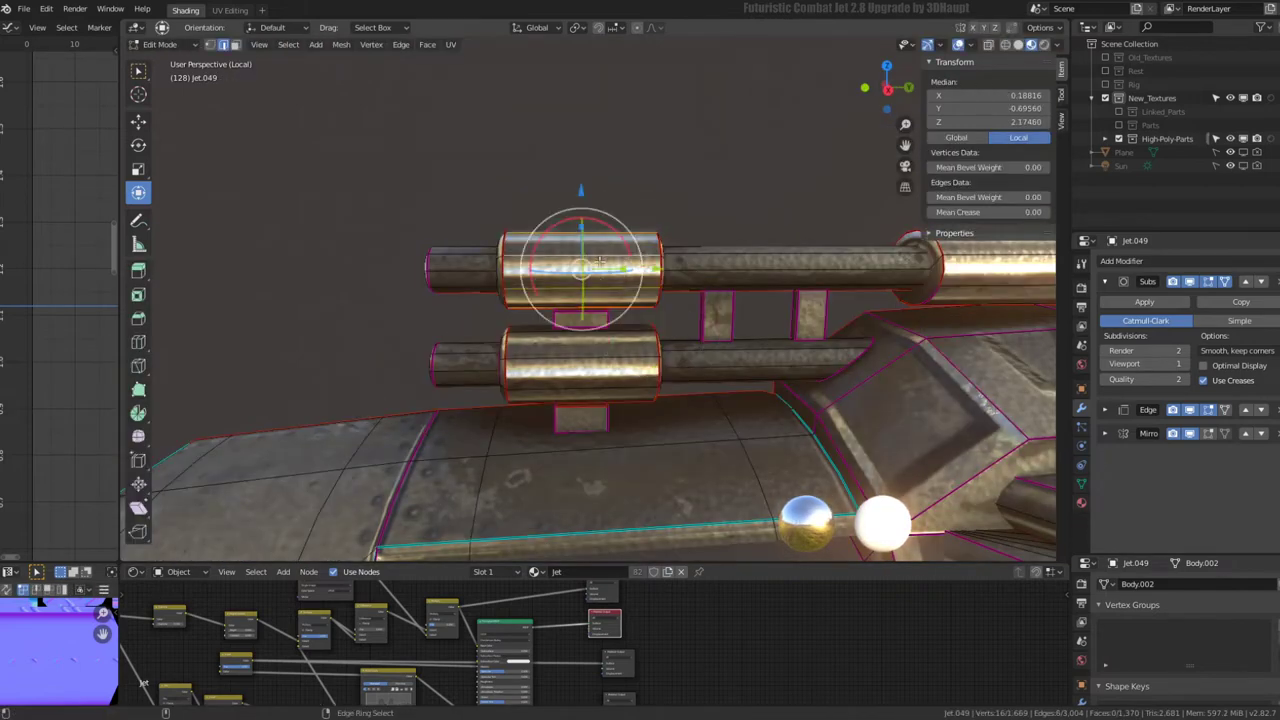
{"action": "left_click", "coordinate": [580, 265], "text": "alt"}
{"action": "left_click", "coordinate": [580, 368], "text": "alt+shift"}
{"action": "key", "text": "q"}
{"action": "left_click", "coordinate": [731, 289]}
{"action": "left_click", "coordinate": [583, 362], "text": "alt"}
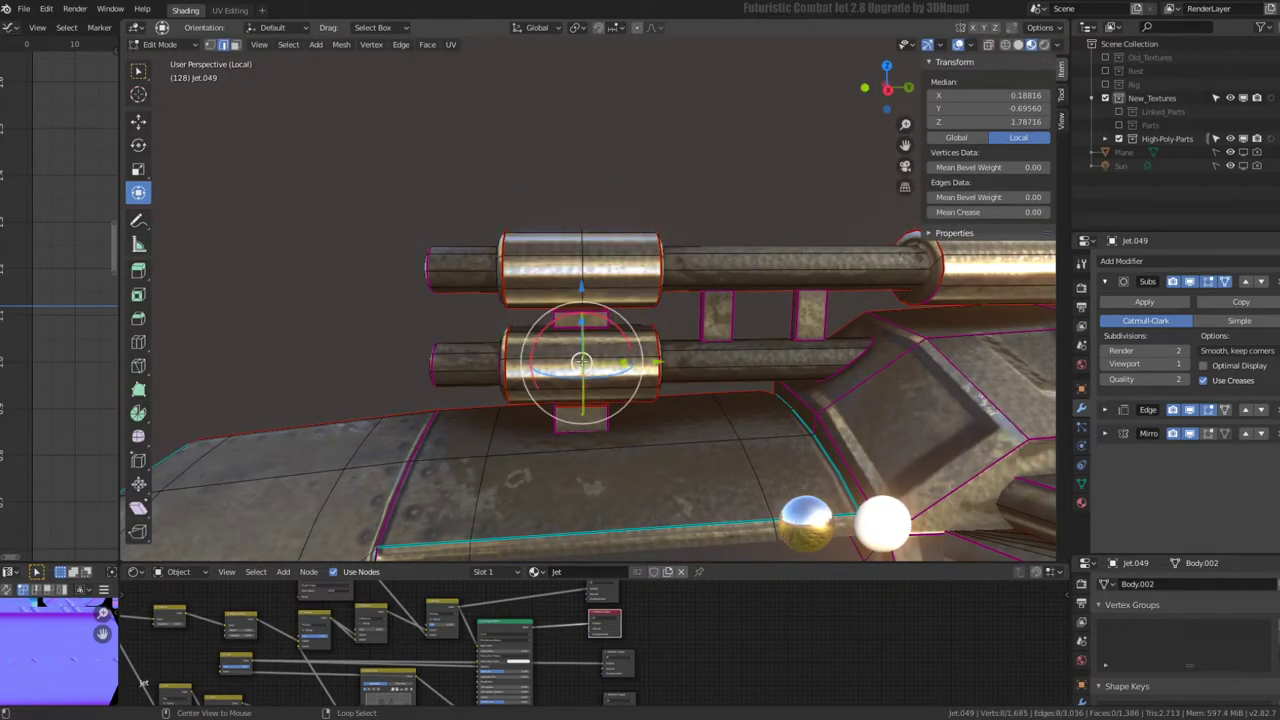
{"action": "key", "text": "ctrl+e"}
- Bevel the cannons' middle loops with 0.271 width and 2 segments
{"action": "left_click", "coordinate": [716, 302]}
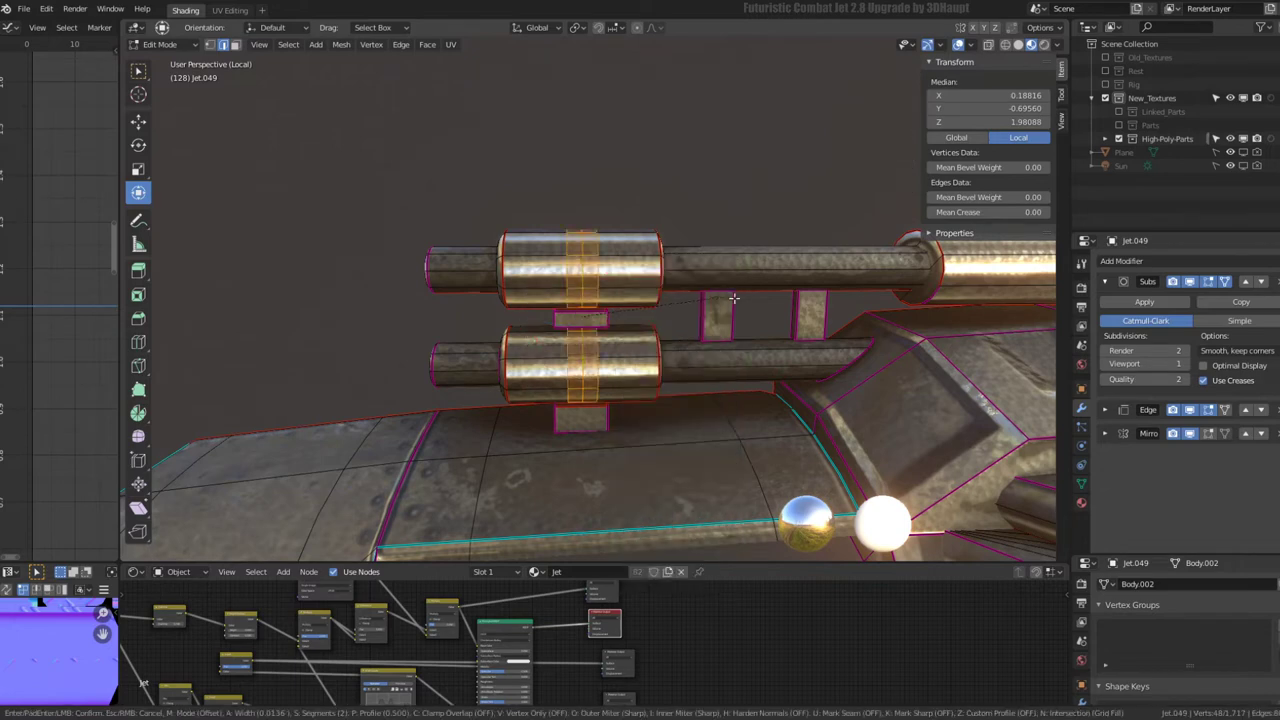
{"action": "left_click", "coordinate": [789, 318]}
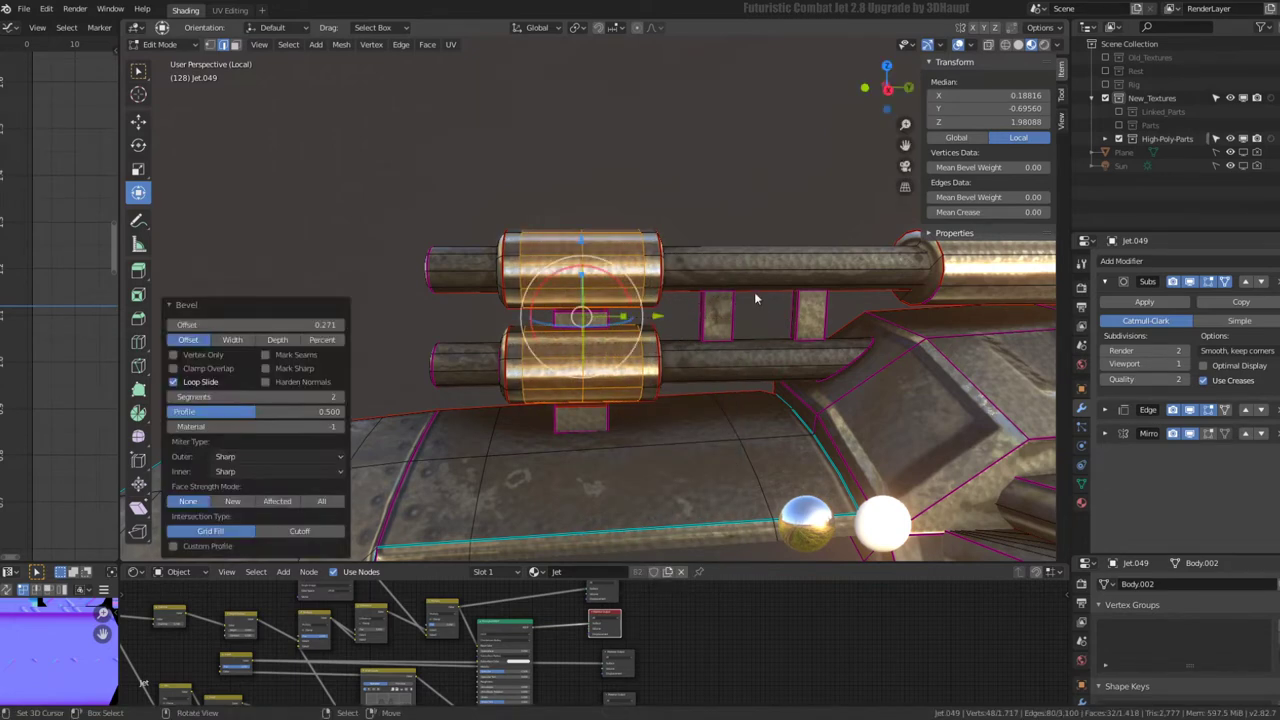
{"action": "mouse_move", "coordinate": [754, 291]}
{"action": "middle_mouse_down"}
{"action": "mouse_move", "coordinate": [723, 275]}
{"action": "mouse_move", "coordinate": [584, 302]}
{"action": "mouse_move", "coordinate": [374, 186]}
{"action": "middle_mouse_up"}
{"action": "left_click", "coordinate": [723, 275], "text": "alt"}
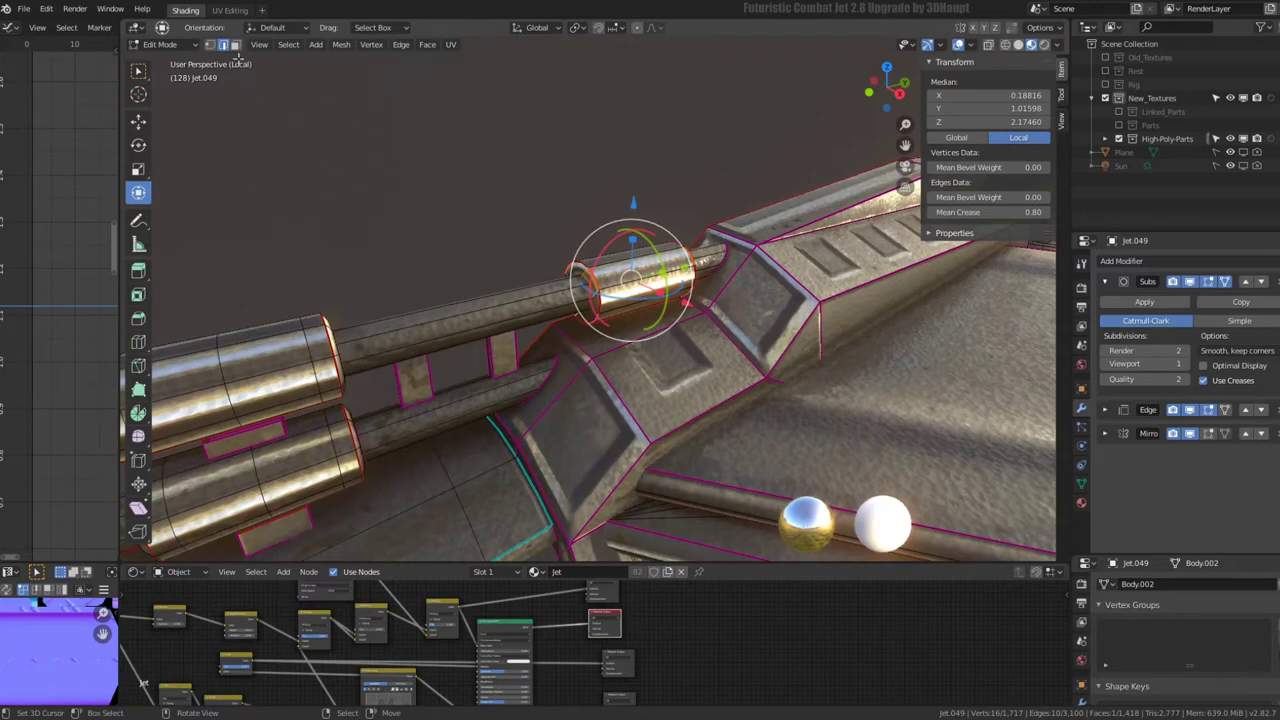
- Select the top barrel's sleeve faces and inset them
{"action": "left_click", "coordinate": [235, 45]}
{"action": "key", "text": "KP_Decimal"}
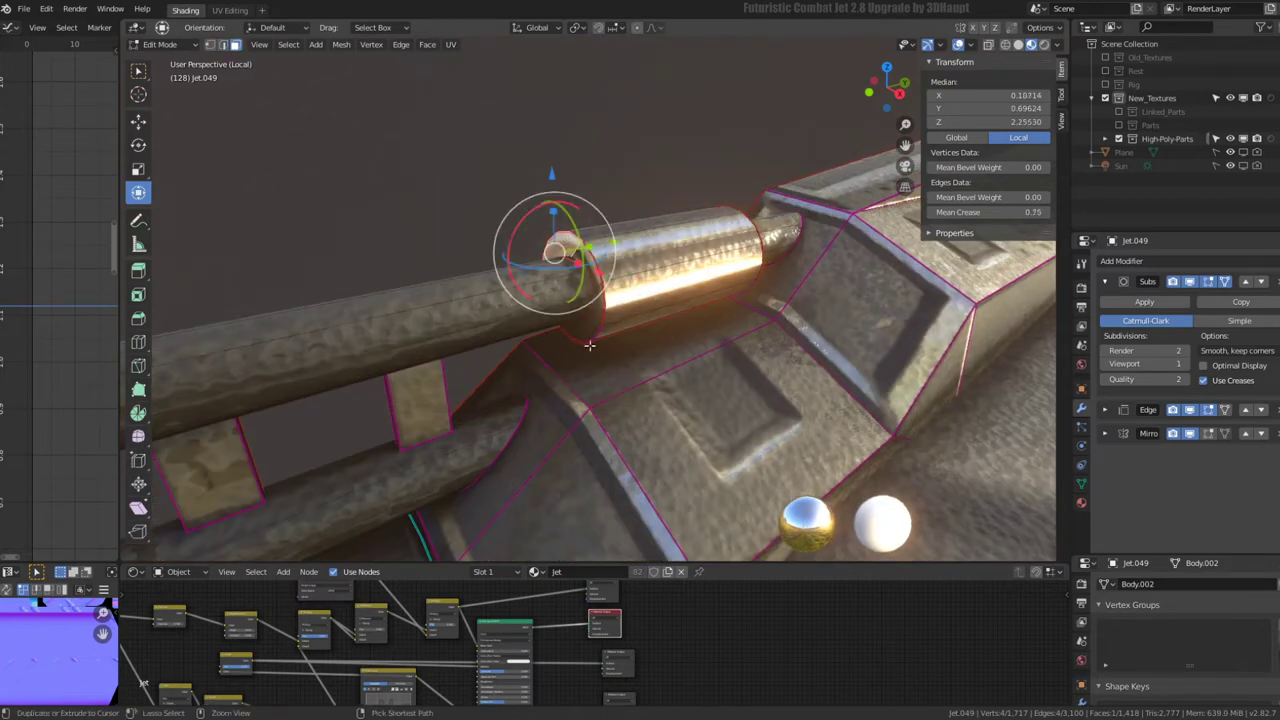
{"action": "left_click", "coordinate": [566, 240], "text": "ctrl"}
{"action": "key", "text": "ctrl+z"}
{"action": "left_click", "coordinate": [587, 242], "text": "ctrl"}
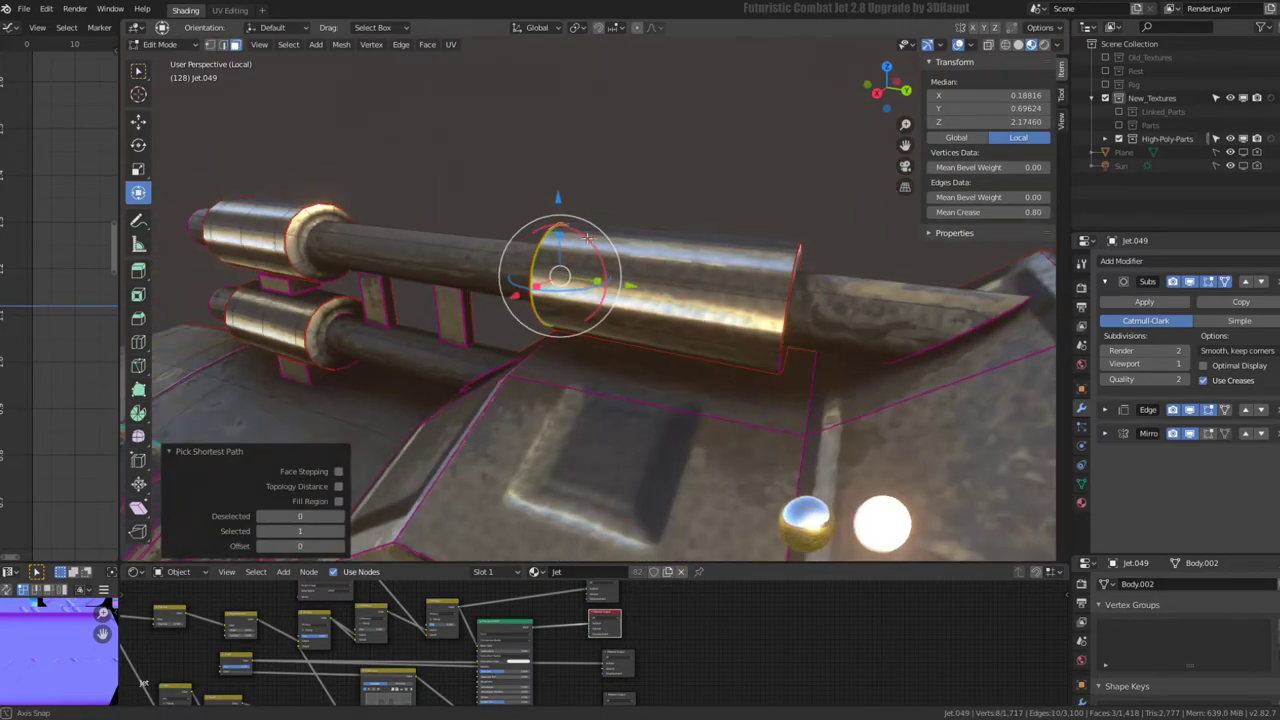
{"action": "middle_click_drag", "start_coordinate": [587, 242], "coordinate": [725, 322]}
{"action": "left_click", "coordinate": [735, 328], "text": "shift"}
{"action": "key", "text": "ctrl+z"}
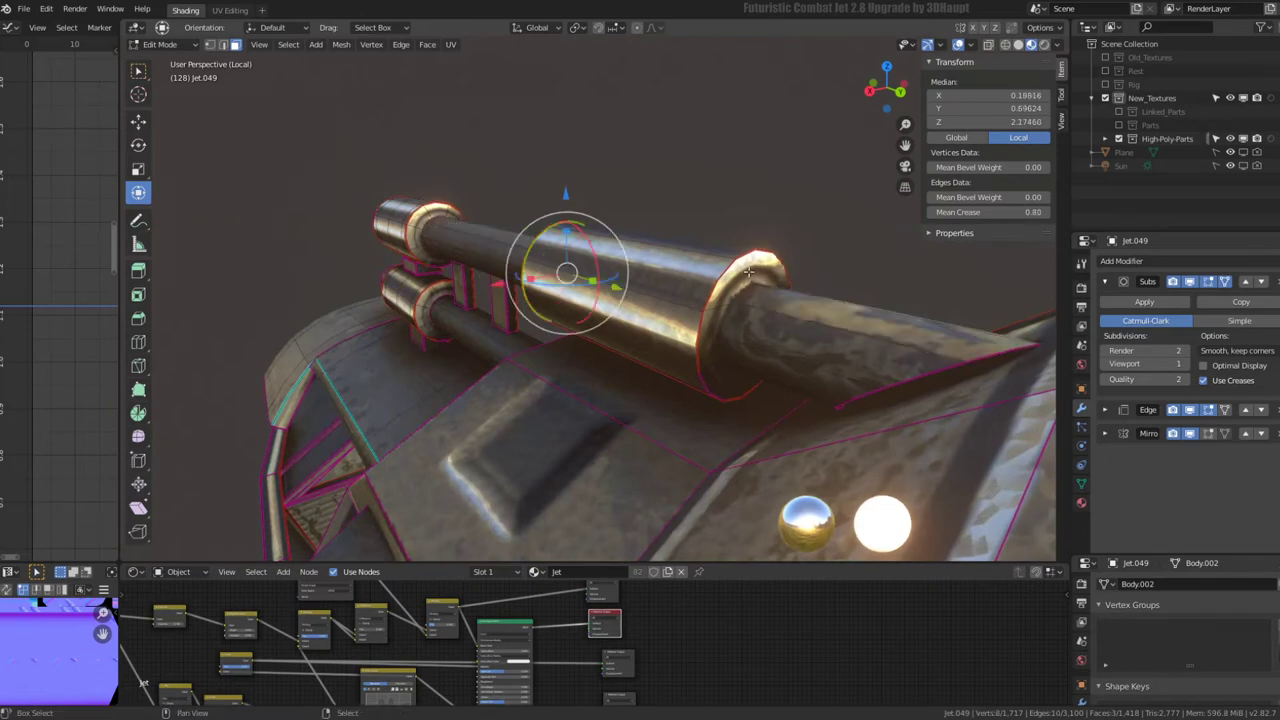
{"action": "left_click", "coordinate": [737, 349], "text": "ctrl"}
{"action": "key", "text": "ctrl+f"}
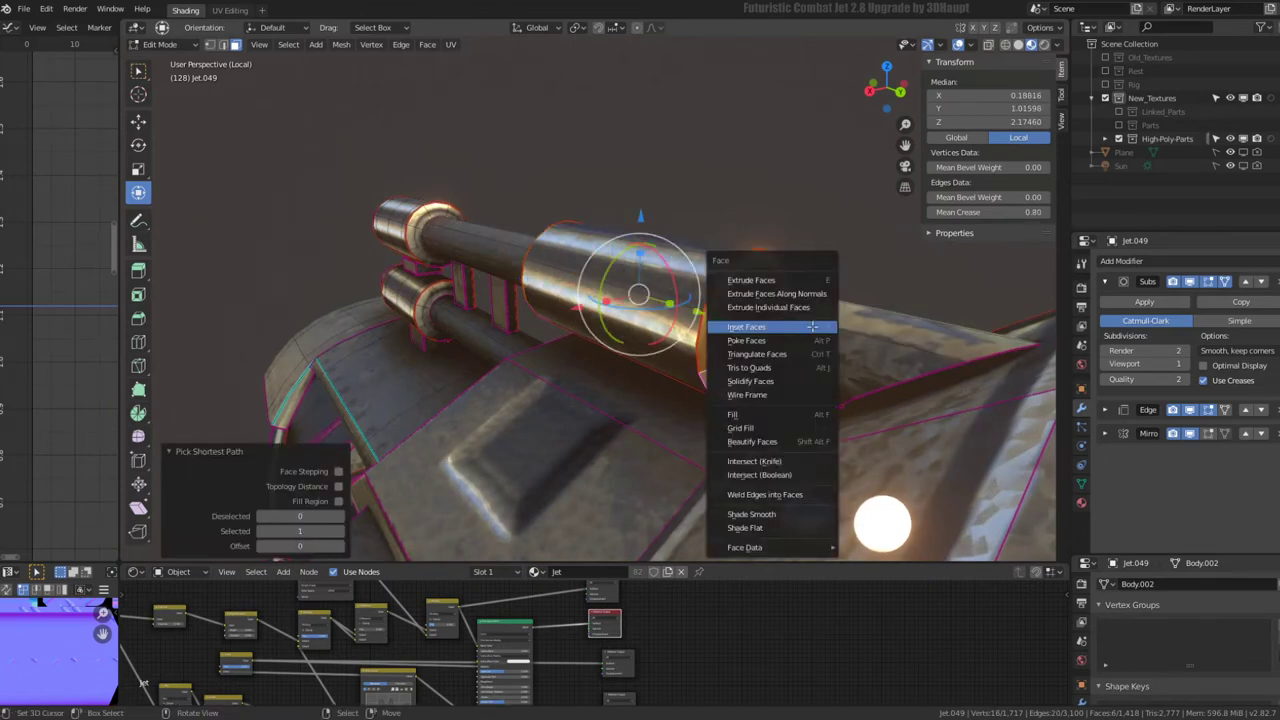
{"action": "left_click", "coordinate": [812, 327]}
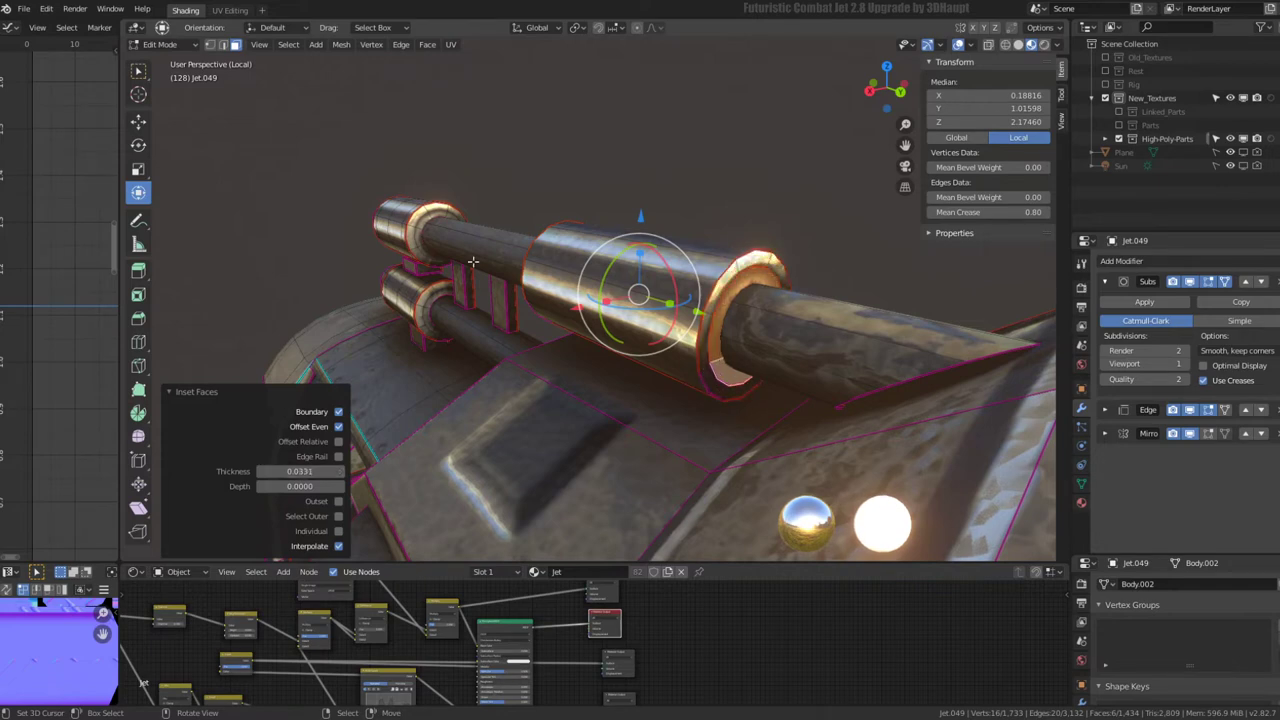
- Scale the sleeve loops along Y to 0.926
{"action": "middle_click_drag", "start_coordinate": [473, 261], "coordinate": [284, 511]}
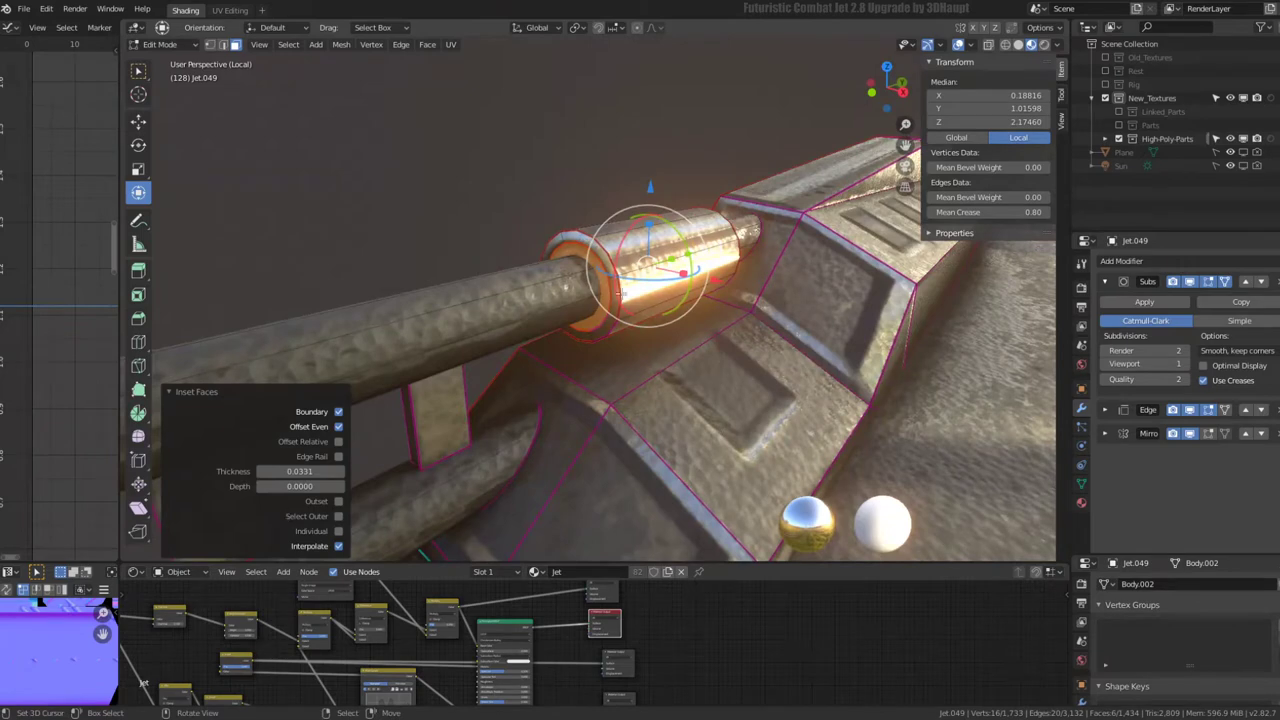
{"action": "middle_click_drag", "start_coordinate": [684, 287], "coordinate": [703, 241]}
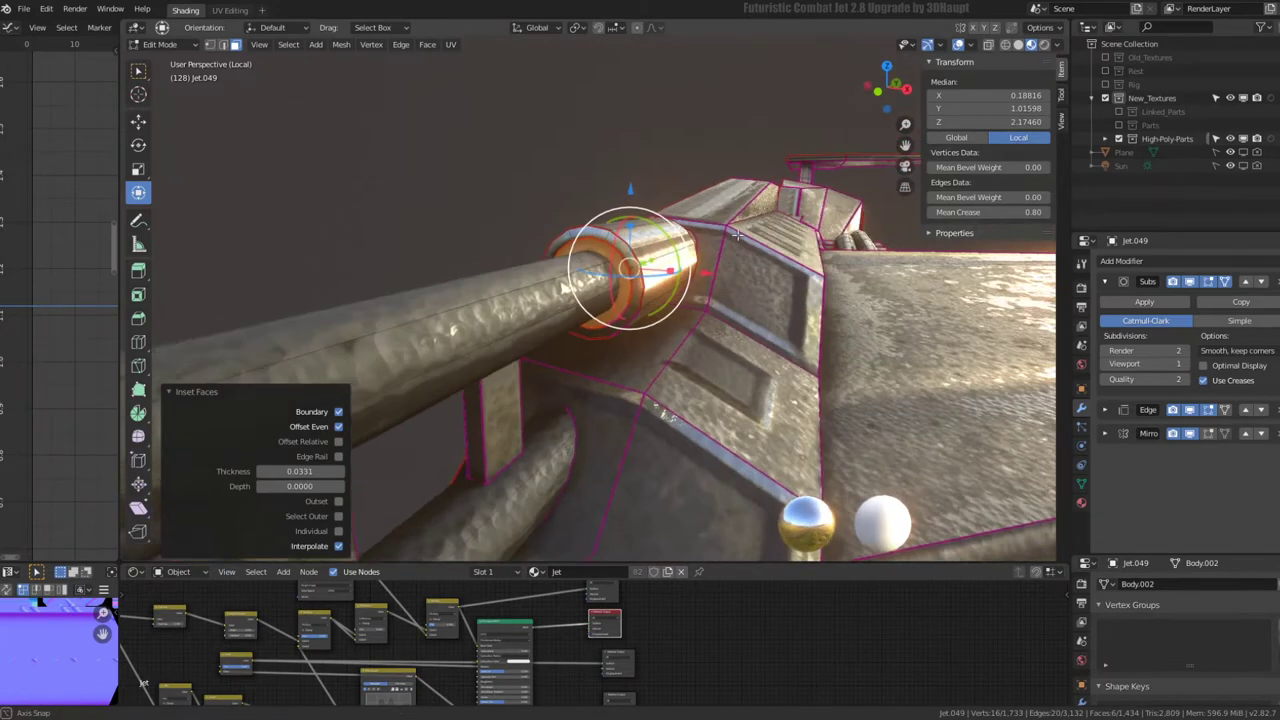
{"action": "left_click", "coordinate": [222, 45]}
{"action": "middle_click_drag", "start_coordinate": [640, 300], "coordinate": [693, 283]}
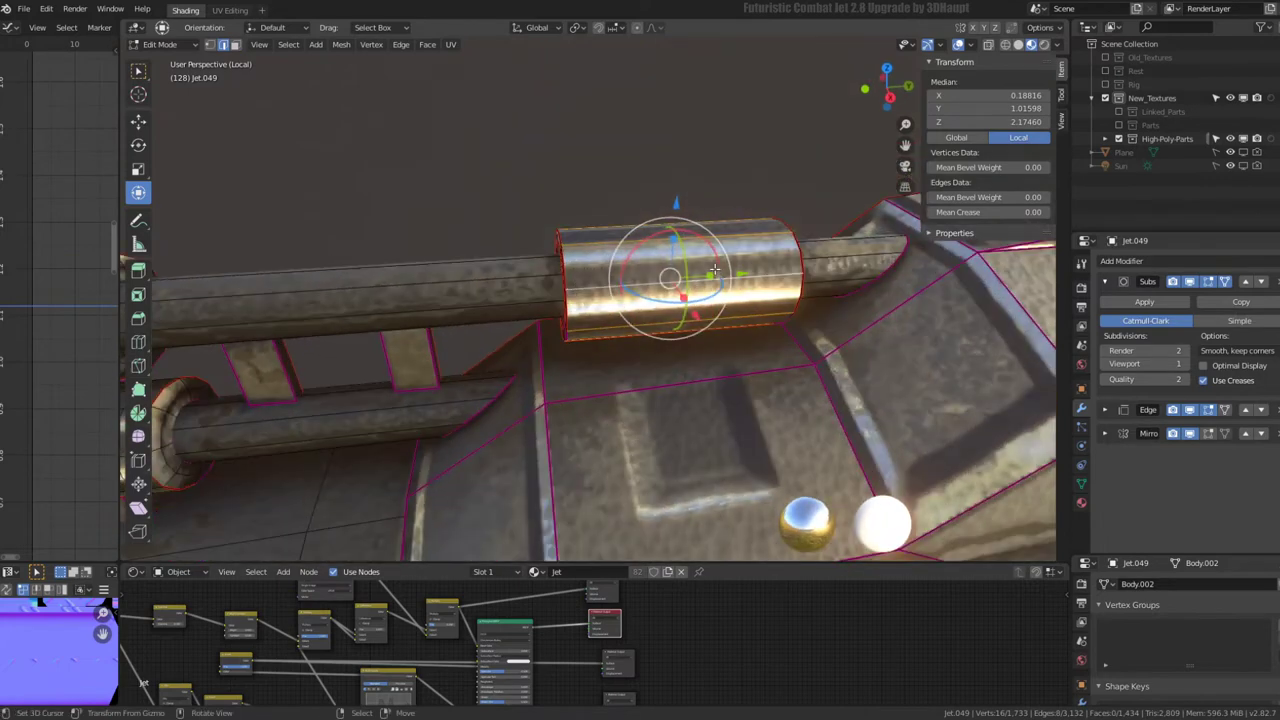
{"action": "key", "text": "s"}
{"action": "key", "text": "y"}
{"action": "left_click", "coordinate": [688, 281]}
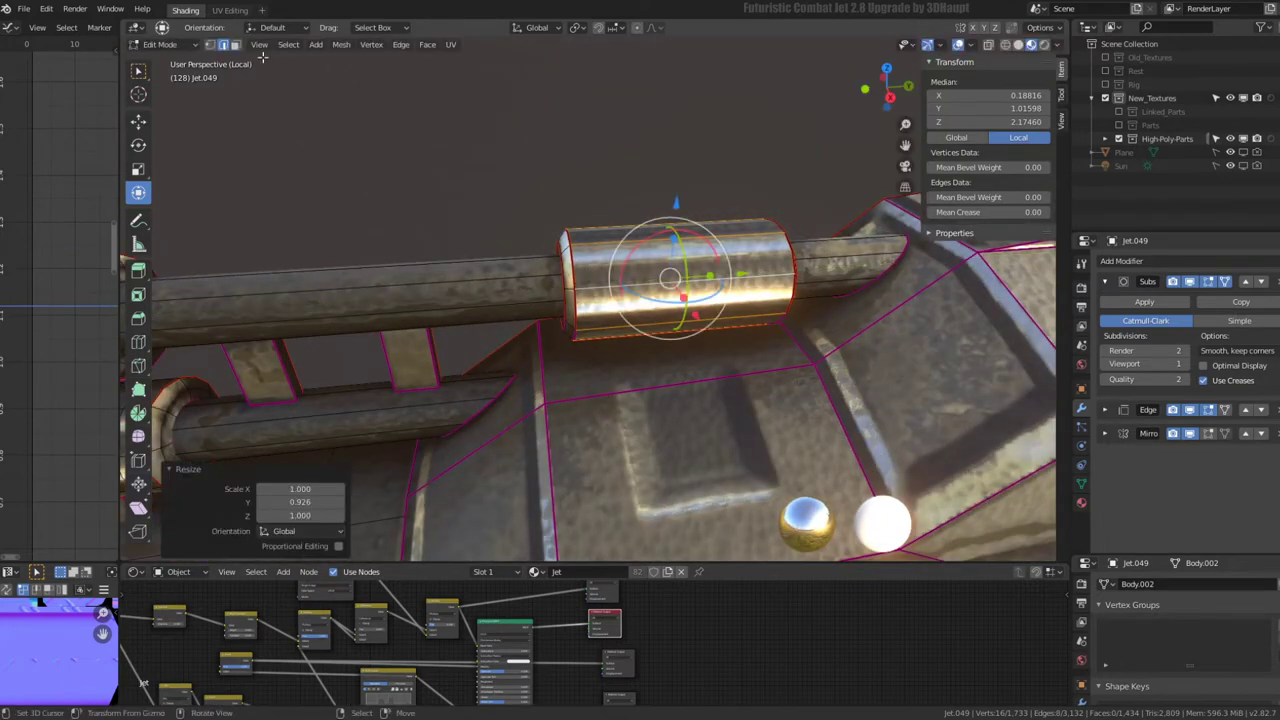
- Subdivide the sleeve edges and bevel its new middle loops
{"action": "key", "text": "q"}
{"action": "left_click", "coordinate": [768, 208]}
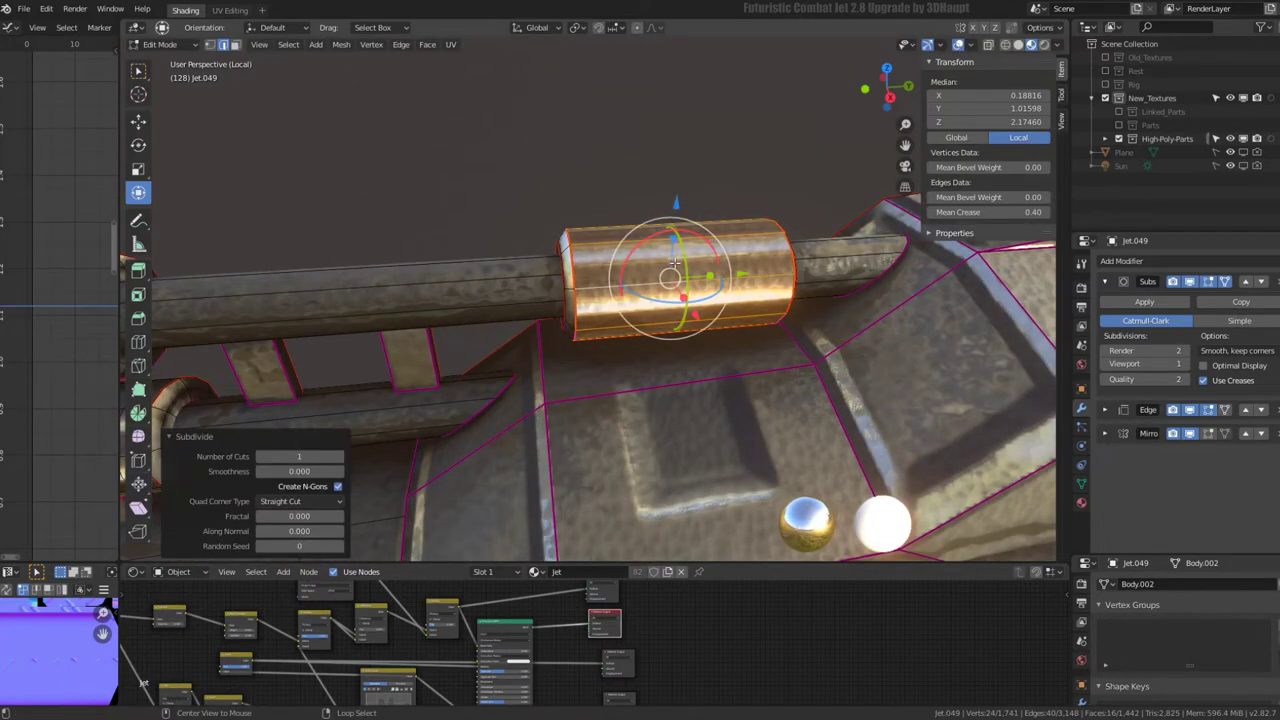
{"action": "left_click", "coordinate": [664, 231], "text": "alt"}
{"action": "middle_click_drag", "start_coordinate": [686, 257], "coordinate": [660, 250]}
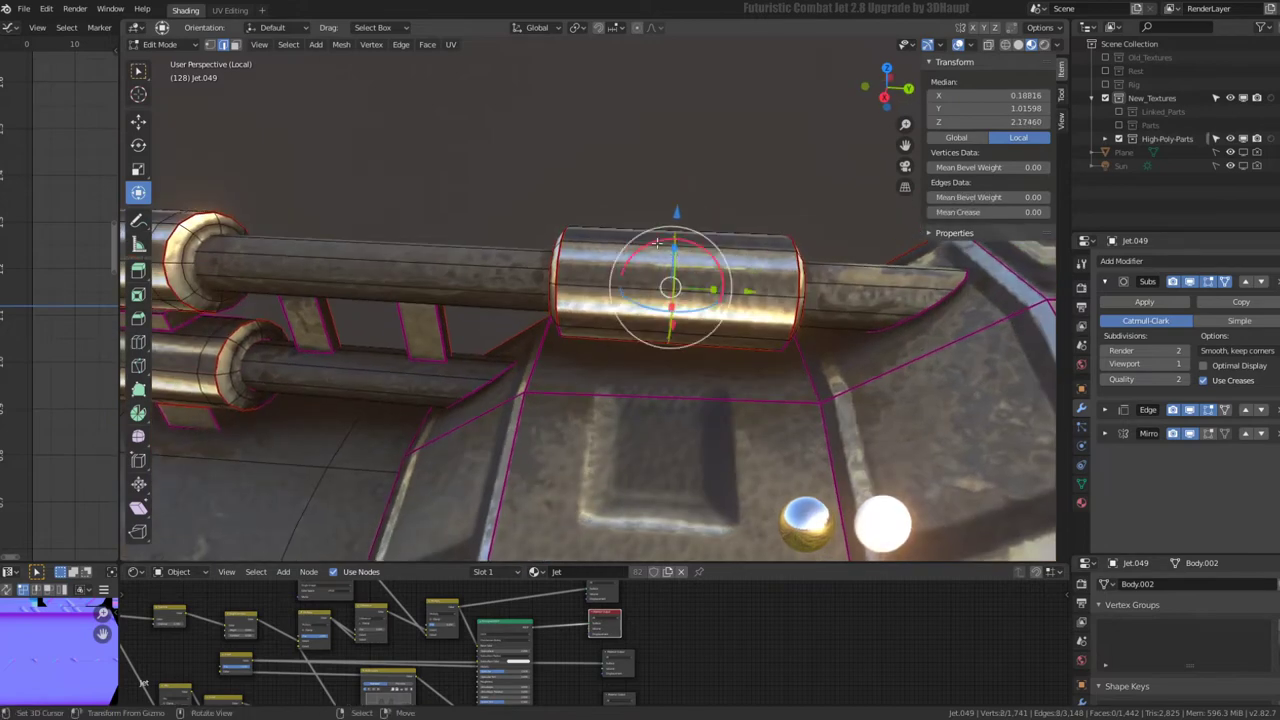
{"action": "key", "text": "ctrl+e"}
{"action": "left_click", "coordinate": [617, 246]}
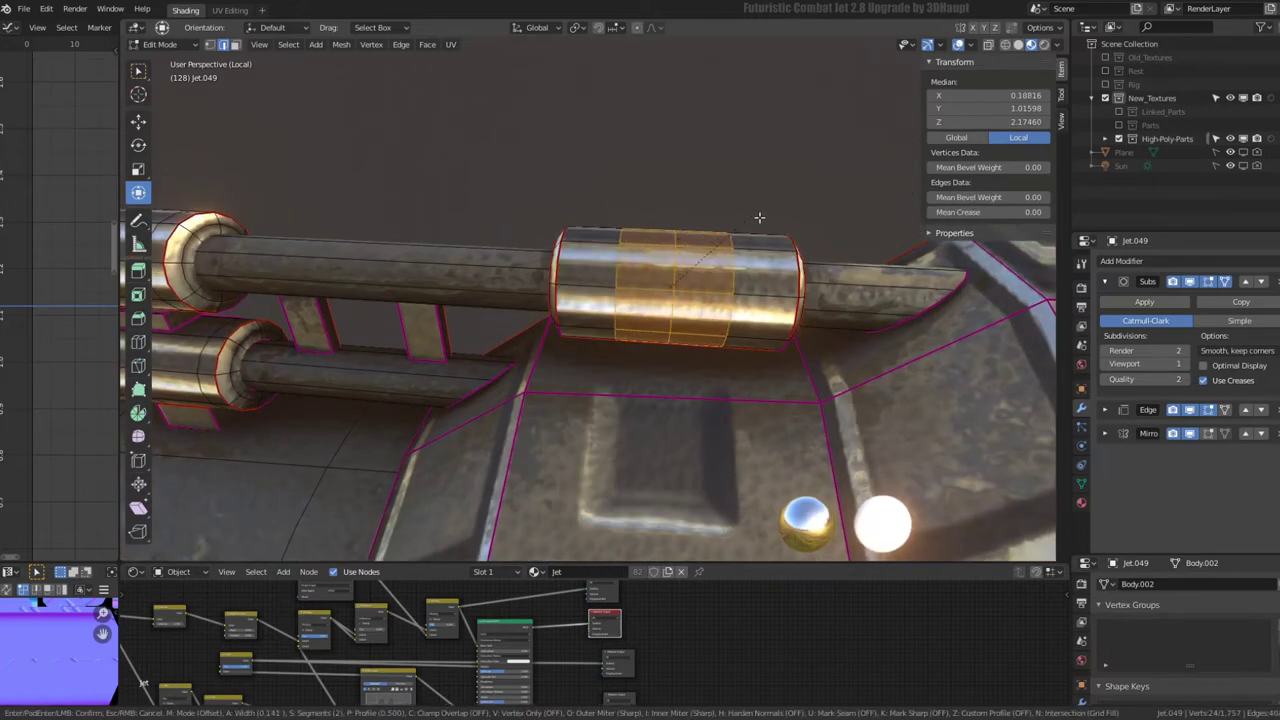
{"action": "left_click", "coordinate": [813, 208]}
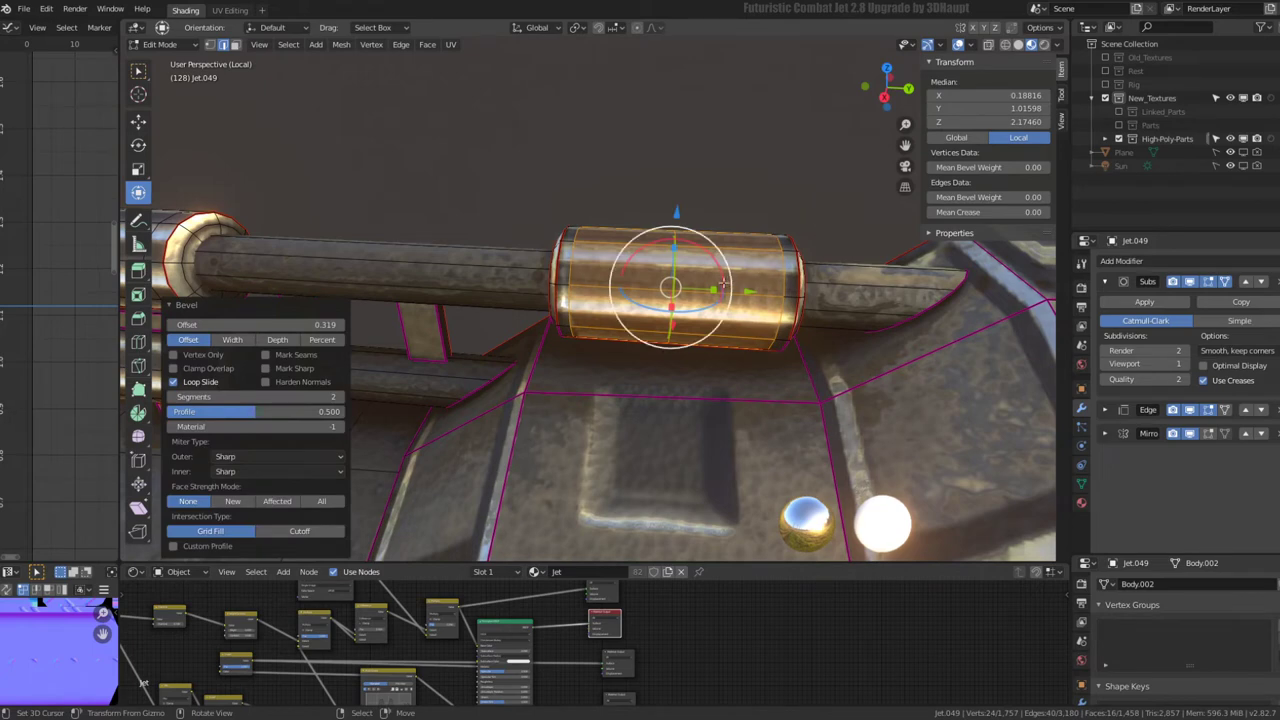
- Bevel the sleeve's centre loop (offset 0.319, 2 segments) and return to object mode
{"action": "left_click", "coordinate": [790, 260], "text": "alt"}
{"action": "key", "text": "ctrl+e"}
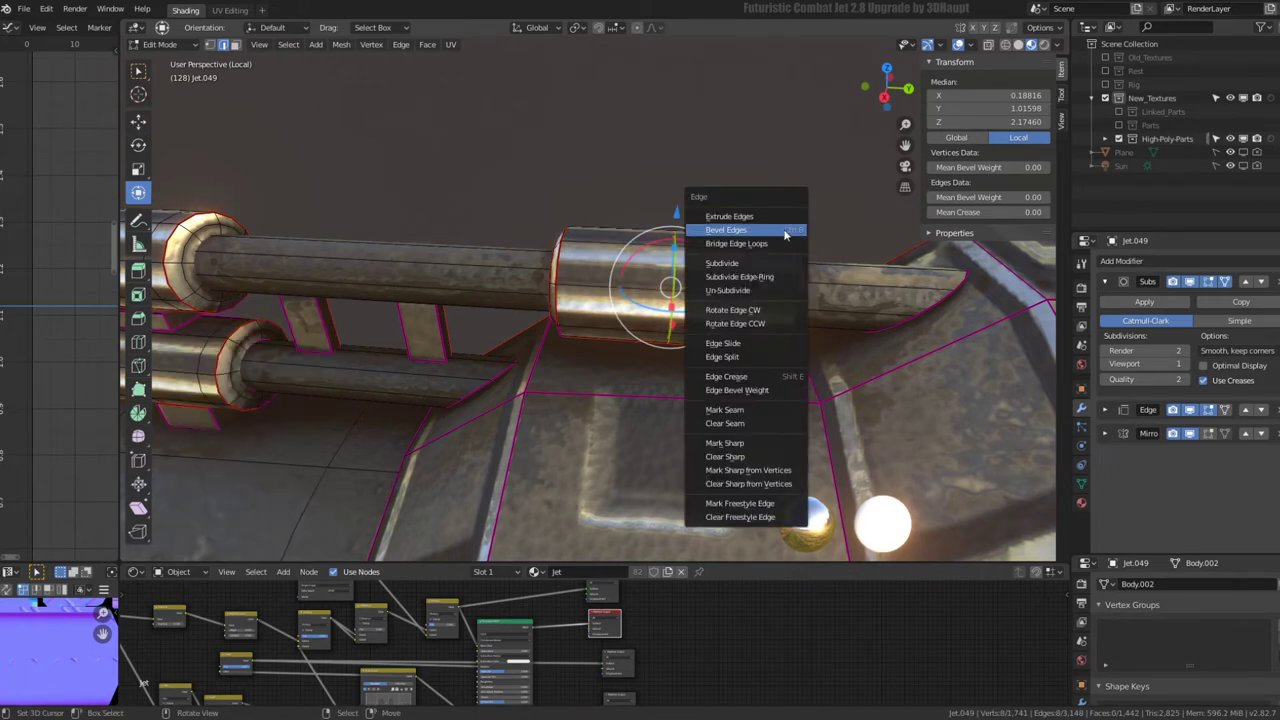
{"action": "left_click", "coordinate": [790, 229]}
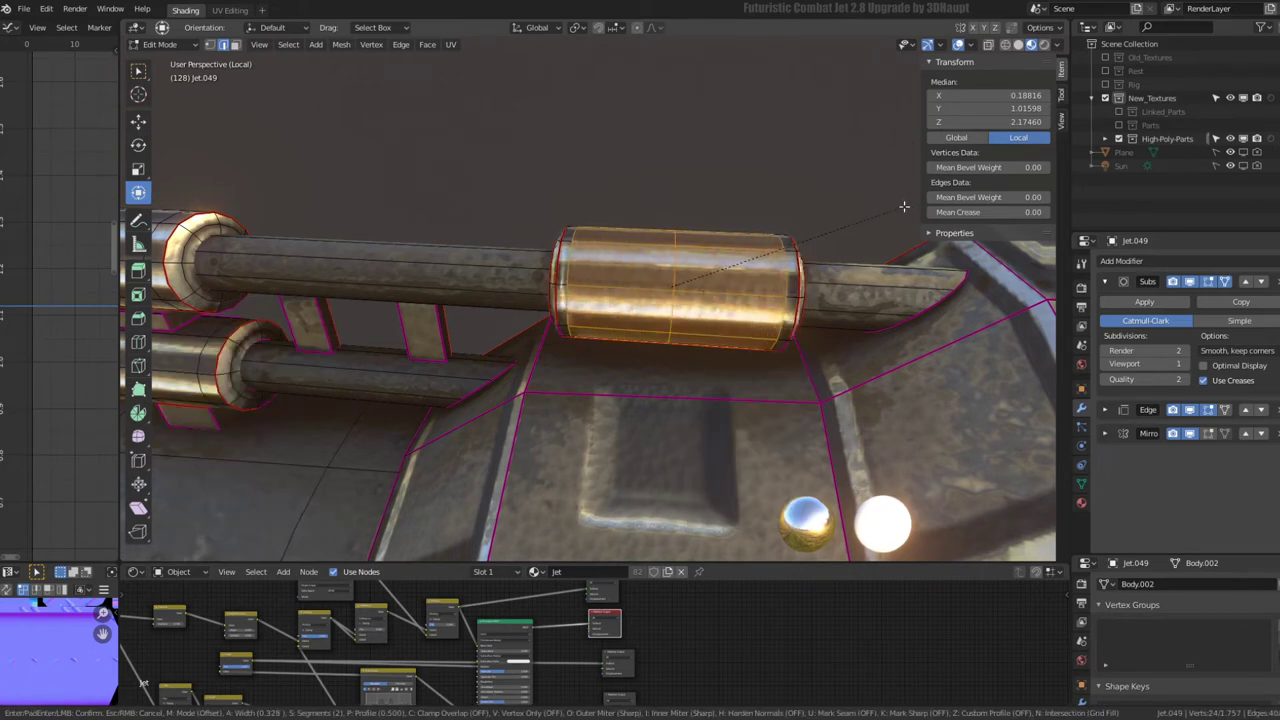
{"action": "left_click", "coordinate": [895, 210]}
{"action": "key", "text": "Tab"}
{"action": "mouse_move", "coordinate": [895, 210]}
{"action": "middle_mouse_down"}
{"action": "mouse_move", "coordinate": [610, 246]}
{"action": "mouse_move", "coordinate": [668, 312]}
{"action": "mouse_move", "coordinate": [608, 186]}
{"action": "mouse_move", "coordinate": [580, 200]}
{"action": "mouse_move", "coordinate": [552, 190]}
{"action": "middle_mouse_up"}
- Subdivide the canopy's lower curved edge loop in Edit Mode
{"action": "key", "text": "Tab"}
{"action": "left_click", "coordinate": [455, 155], "text": "alt"}
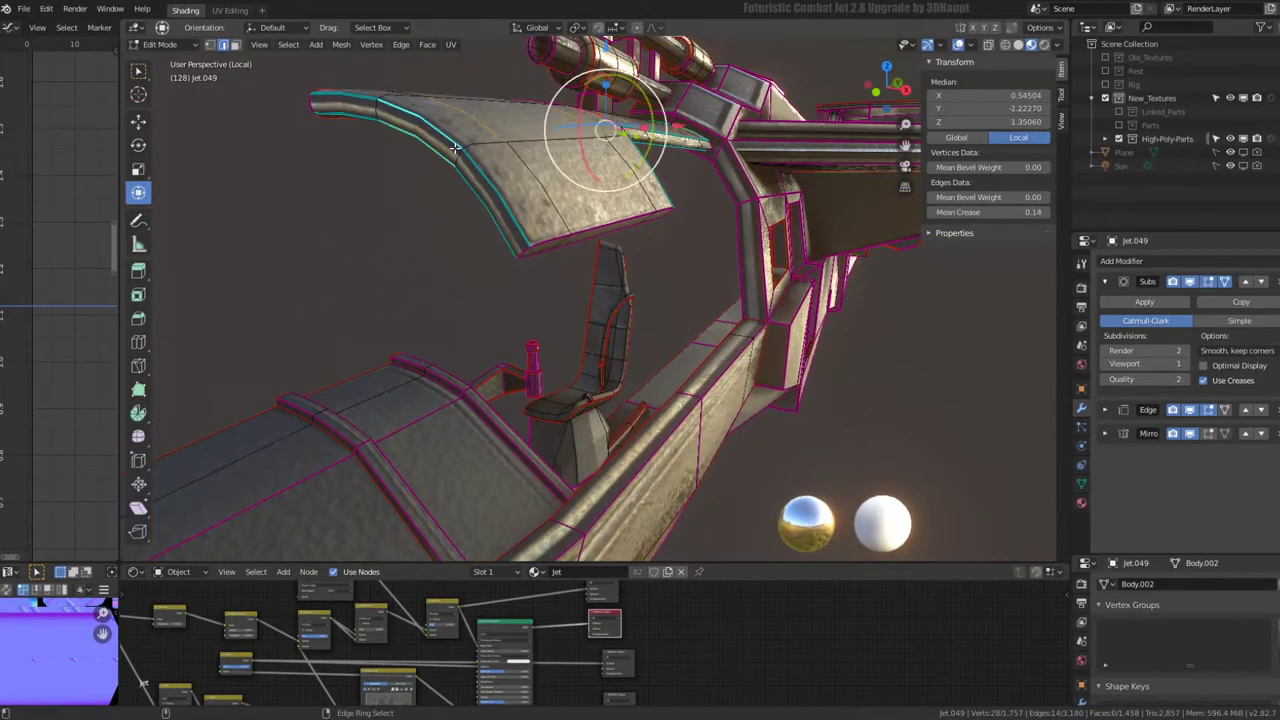
{"action": "mouse_move", "coordinate": [458, 157]}
{"action": "middle_mouse_down"}
{"action": "mouse_move", "coordinate": [710, 253]}
{"action": "mouse_move", "coordinate": [701, 281]}
{"action": "mouse_move", "coordinate": [745, 252]}
{"action": "middle_mouse_up"}
{"action": "key", "text": "q"}
{"action": "left_click", "coordinate": [701, 281]}
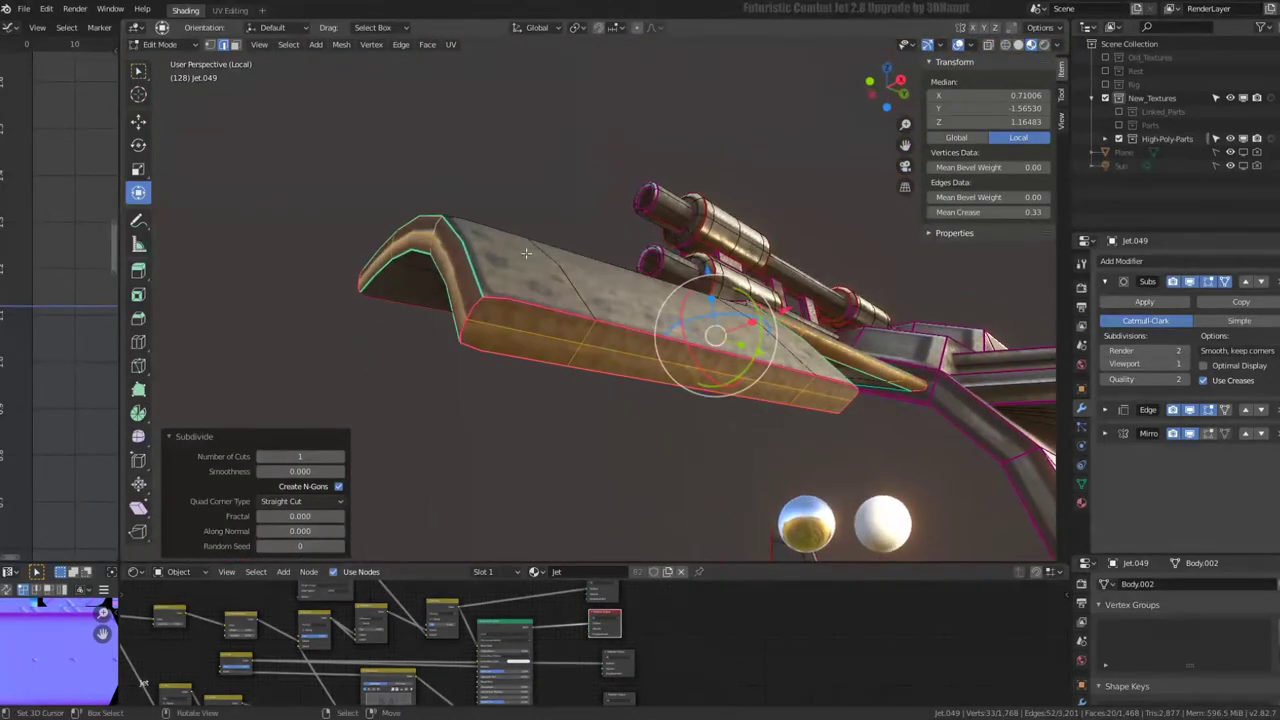
- Select the wing-tip edges along the wing's front edge and shift them along Y
{"action": "left_click", "coordinate": [373, 259]}
{"action": "left_click", "coordinate": [456, 265], "text": "ctrl"}
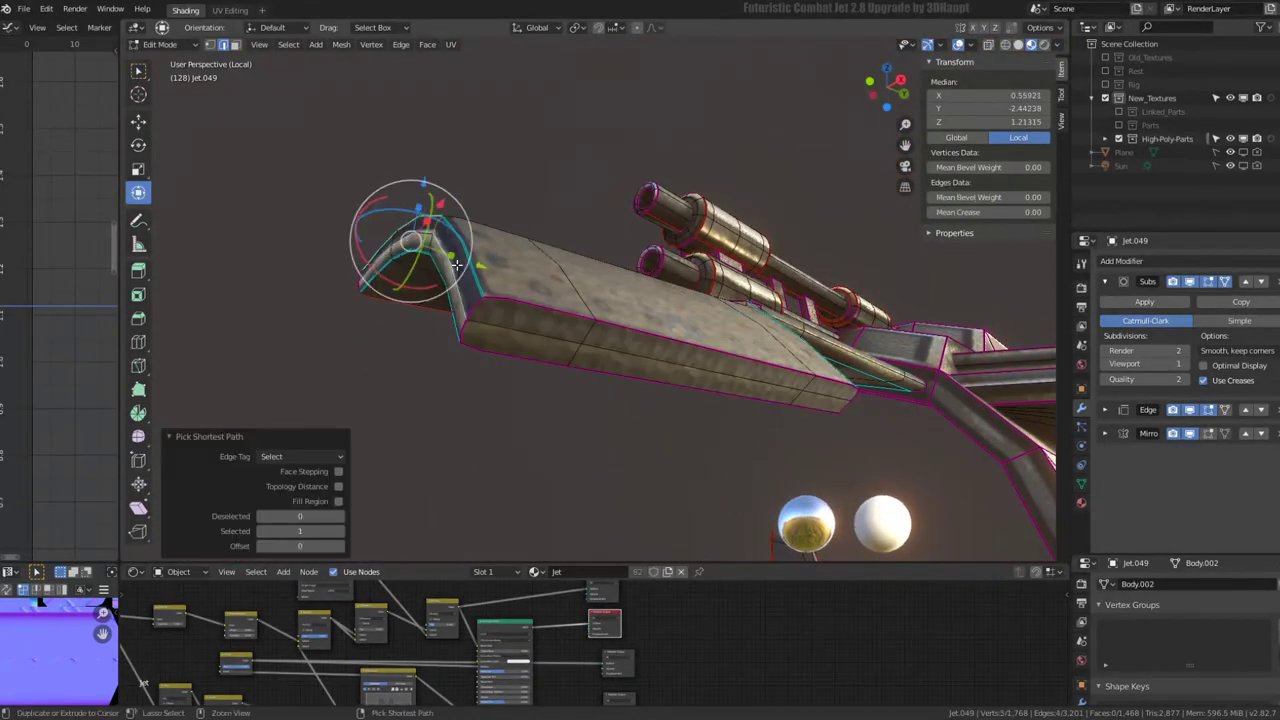
{"action": "left_click", "coordinate": [381, 258]}
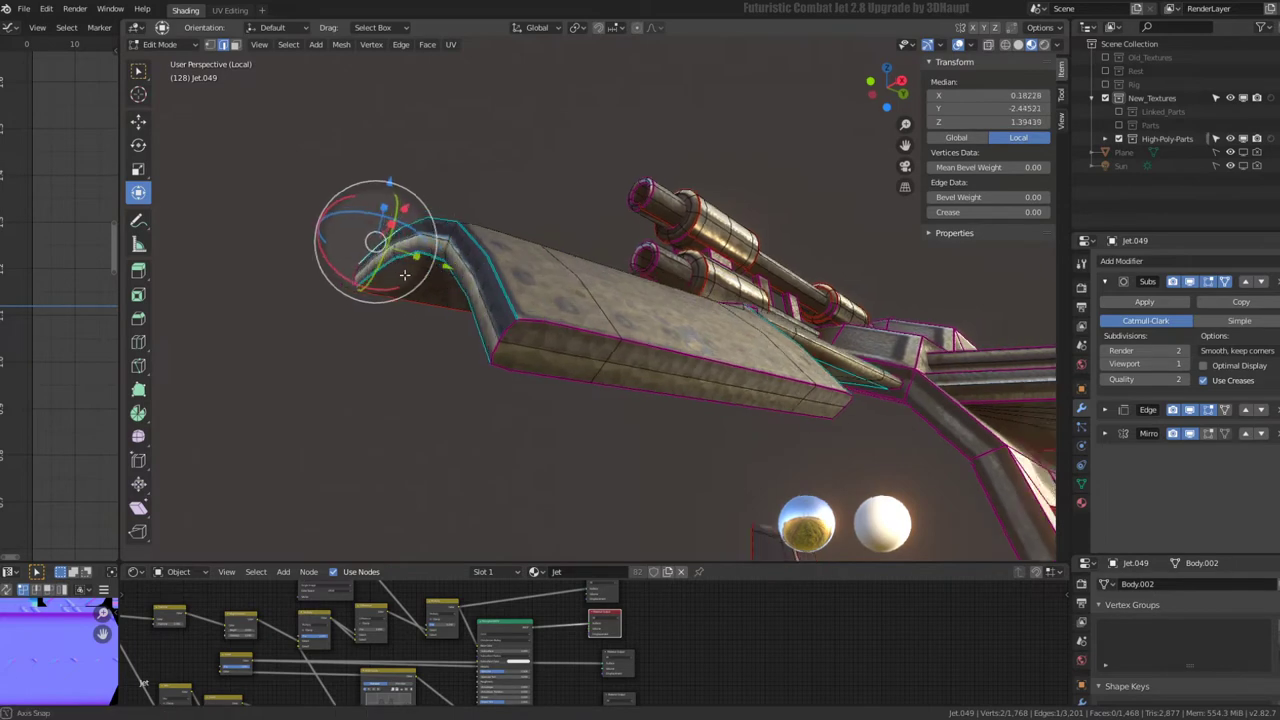
{"action": "middle_click_drag", "start_coordinate": [455, 275], "coordinate": [479, 302]}
{"action": "mouse_move", "coordinate": [591, 410]}
{"action": "middle_mouse_down"}
{"action": "mouse_move", "coordinate": [489, 312]}
{"action": "mouse_move", "coordinate": [641, 355]}
{"action": "mouse_move", "coordinate": [563, 338]}
{"action": "middle_mouse_up"}
{"action": "left_click", "coordinate": [489, 312], "text": "shift"}
{"action": "key", "text": "y"}
{"action": "left_click", "coordinate": [440, 283]}
- Nudge the flap vertices slightly along Y, then check the whole jet outside Edit Mode
{"action": "key", "text": "g"}
{"action": "key", "text": "y"}
{"action": "right_click", "coordinate": [537, 346]}
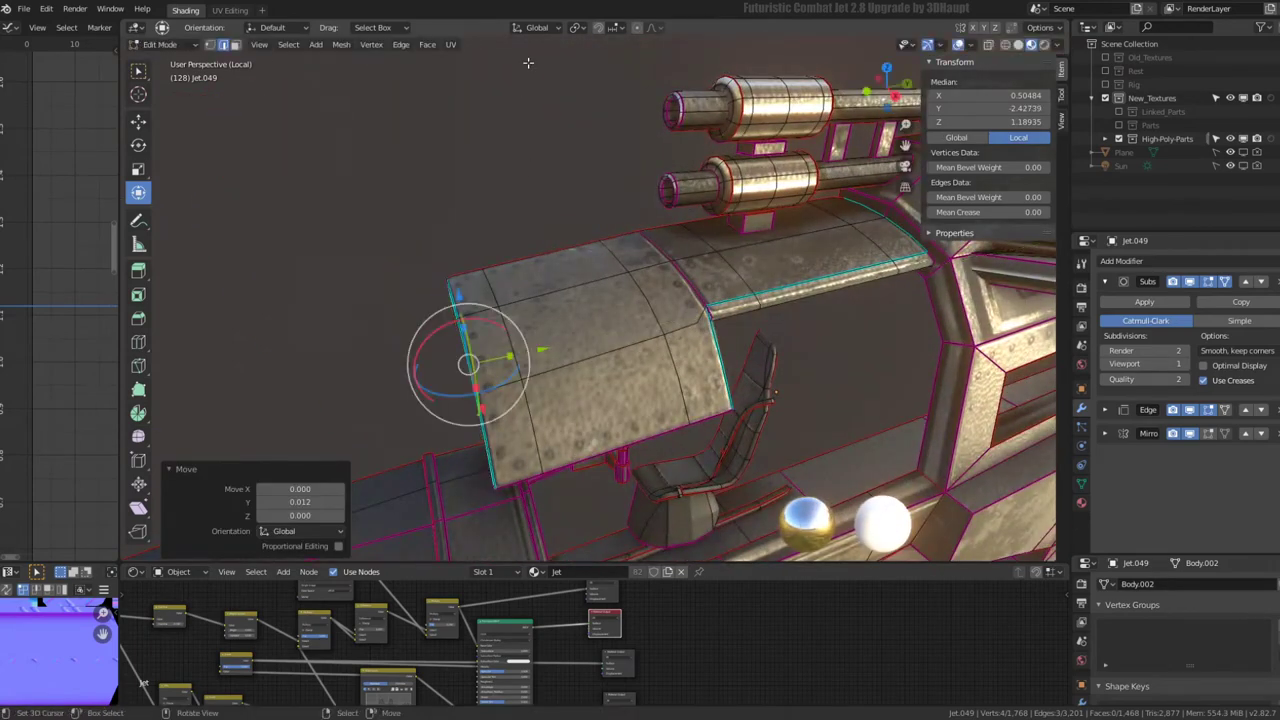
{"action": "key", "text": "g"}
{"action": "key", "text": "y"}
{"action": "left_click", "coordinate": [542, 346]}
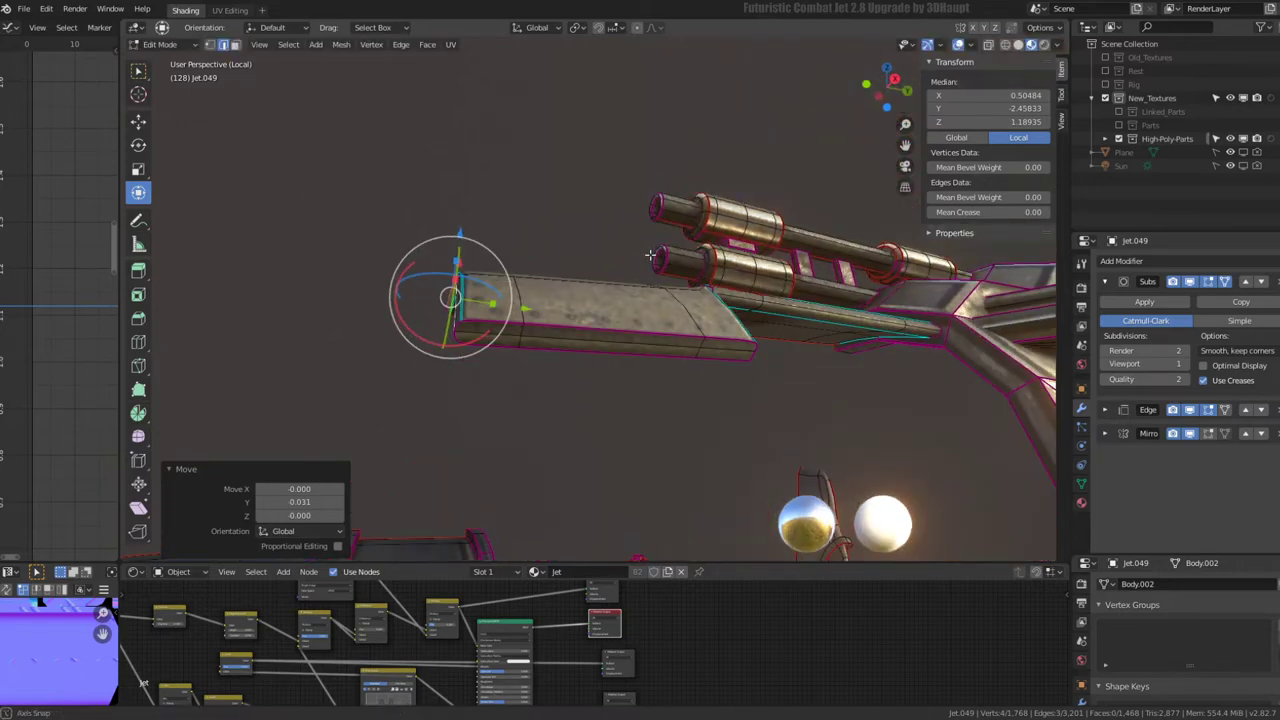
{"action": "key", "text": "Tab"}
{"action": "mouse_move", "coordinate": [736, 265]}
{"action": "middle_mouse_down"}
{"action": "mouse_move", "coordinate": [784, 407]}
{"action": "mouse_move", "coordinate": [653, 318]}
{"action": "mouse_move", "coordinate": [578, 287]}
{"action": "mouse_move", "coordinate": [712, 272]}
{"action": "mouse_move", "coordinate": [651, 285]}
{"action": "middle_mouse_up"}
{"action": "key", "text": "Tab"}
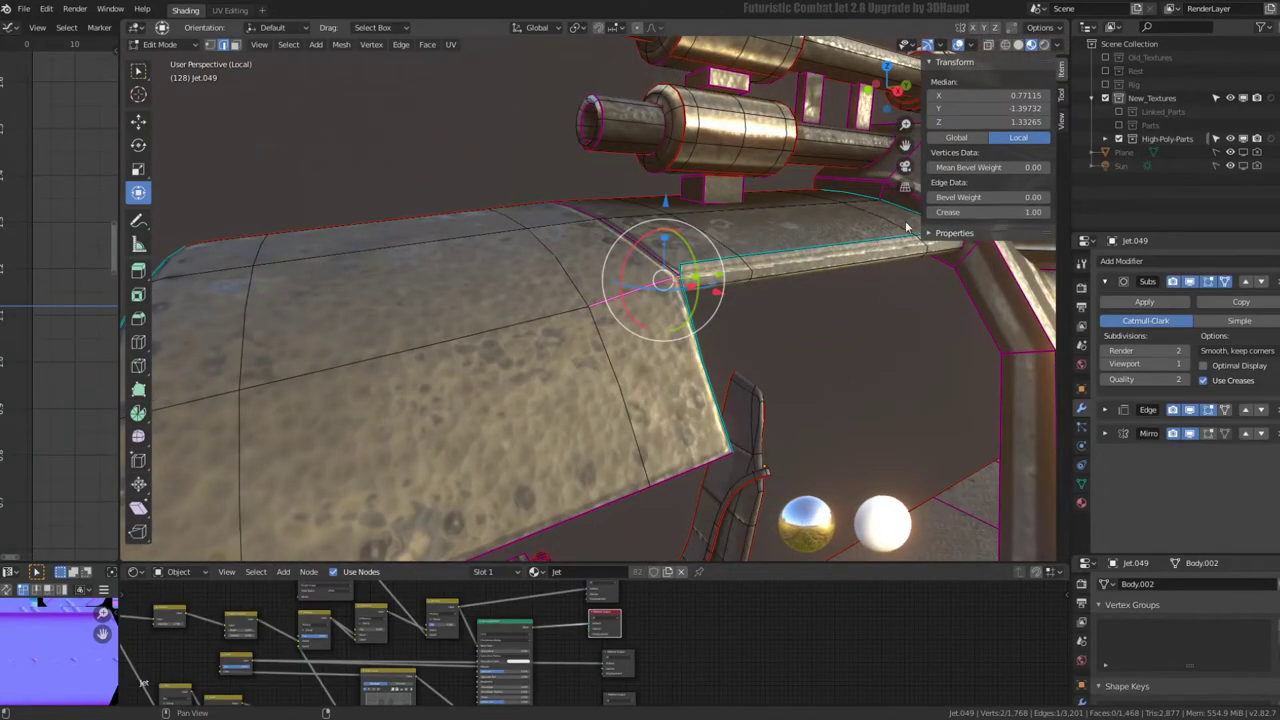
- Select a run of points along the wing edge, viewing it from underneath
{"action": "middle_click_drag", "start_coordinate": [907, 228], "coordinate": [907, 236]}
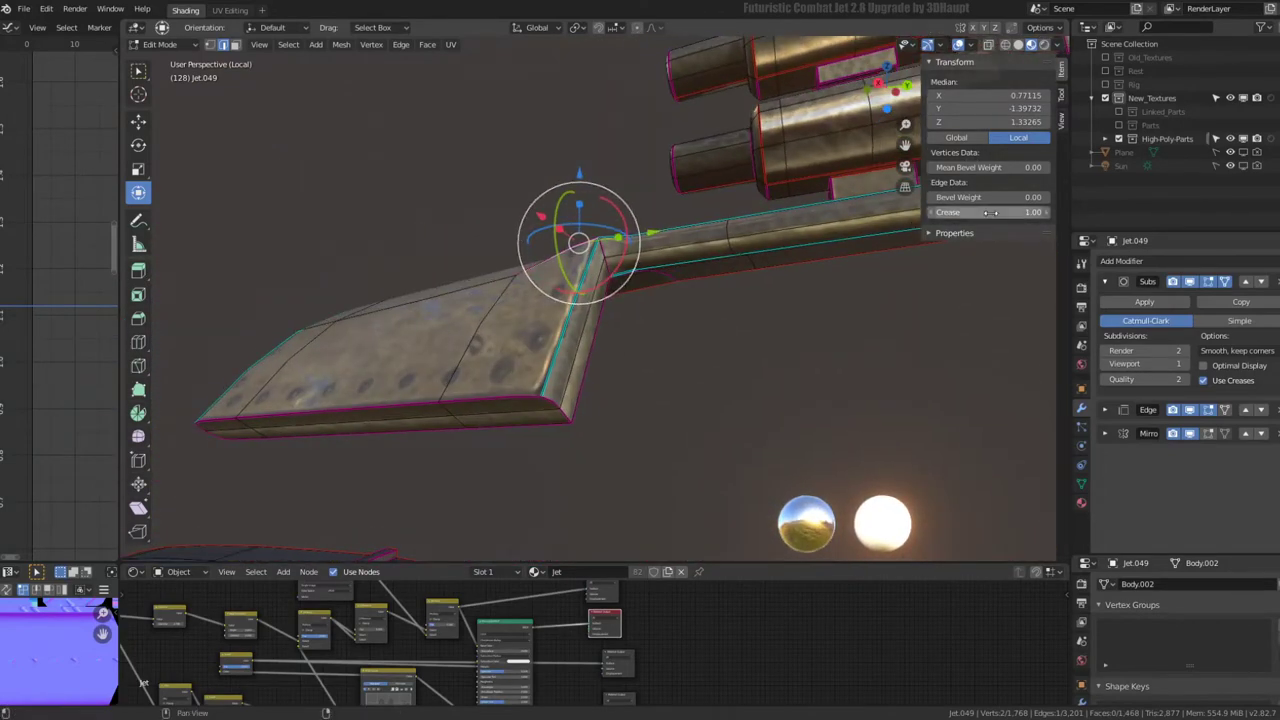
{"action": "mouse_move", "coordinate": [574, 221]}
{"action": "middle_mouse_down"}
{"action": "mouse_move", "coordinate": [613, 289]}
{"action": "mouse_move", "coordinate": [609, 248]}
{"action": "mouse_move", "coordinate": [683, 318]}
{"action": "middle_mouse_up"}
{"action": "left_click", "coordinate": [619, 268], "text": "shift"}
{"action": "left_click", "coordinate": [583, 283], "text": "alt"}
{"action": "left_click", "coordinate": [623, 266], "text": "alt"}
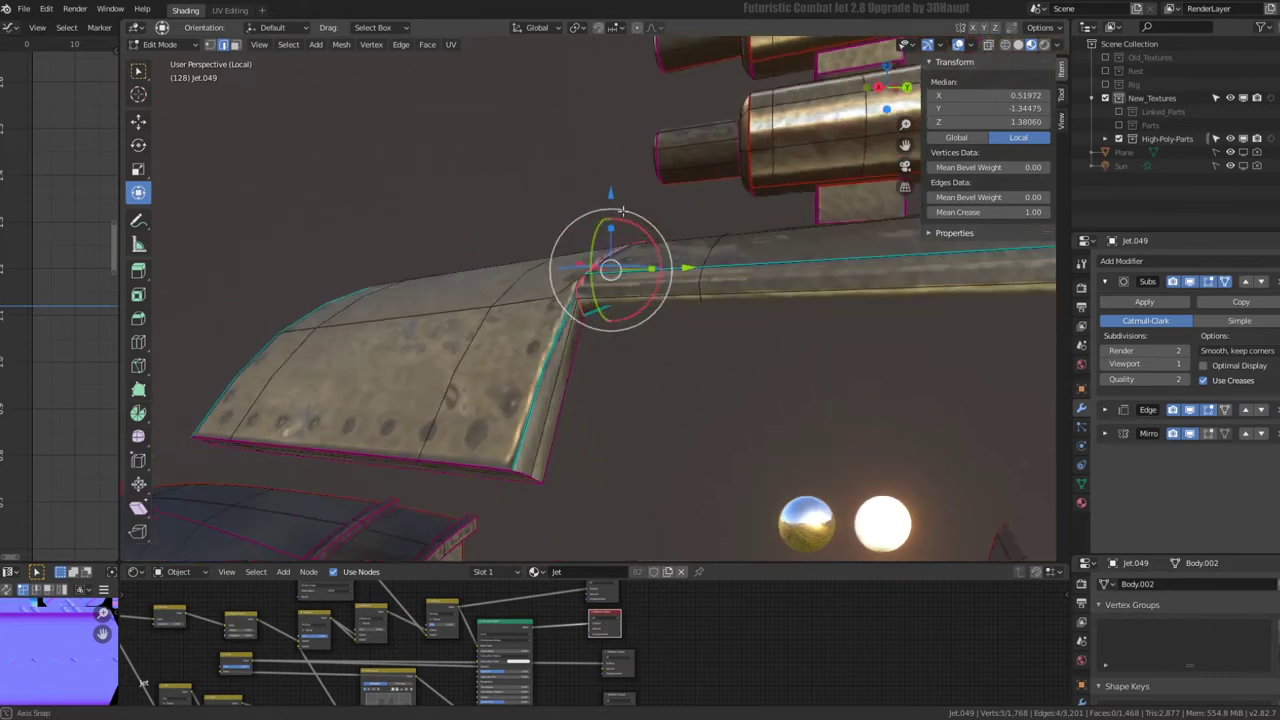
{"action": "middle_click_drag", "start_coordinate": [623, 266], "coordinate": [660, 300]}
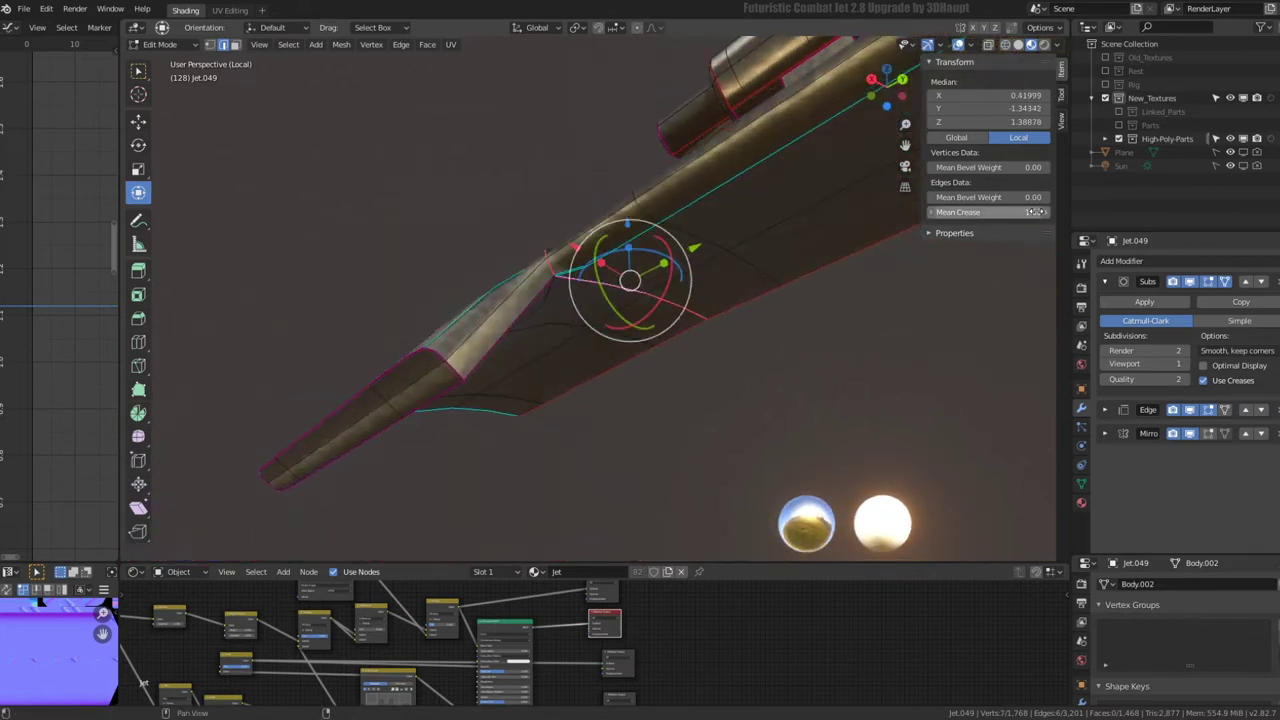
{"action": "mouse_move", "coordinate": [1052, 226]}
{"action": "middle_mouse_down"}
{"action": "mouse_move", "coordinate": [548, 371]}
{"action": "mouse_move", "coordinate": [521, 278]}
{"action": "mouse_move", "coordinate": [570, 180]}
{"action": "middle_mouse_up"}
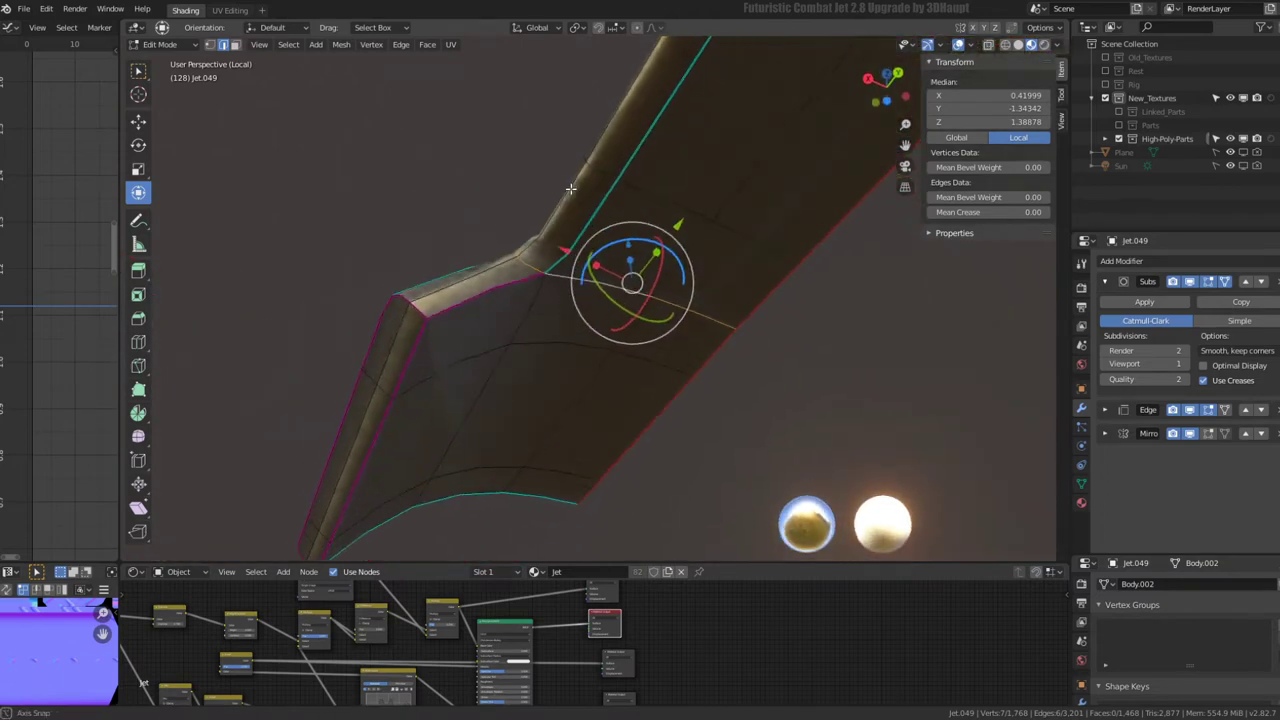
{"action": "left_click", "coordinate": [237, 45]}
{"action": "left_click", "coordinate": [418, 500], "text": "alt"}
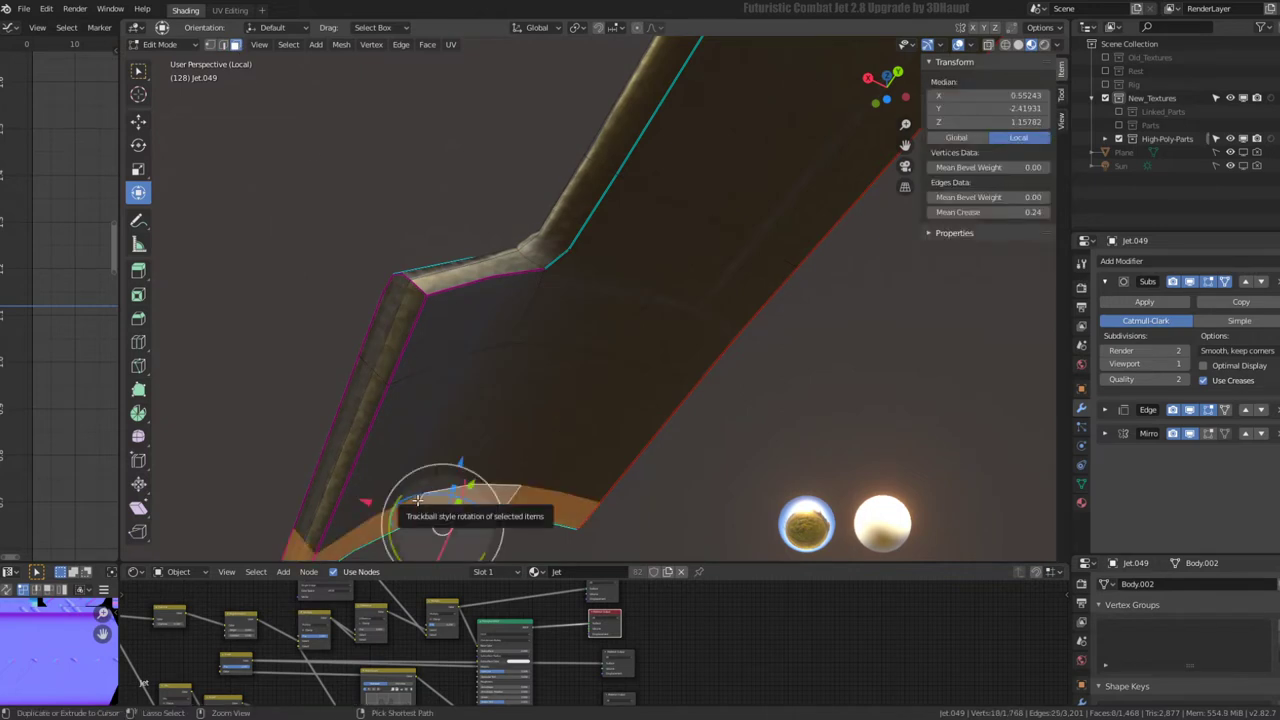
{"action": "key", "text": "ctrl+KP_Add"}
{"action": "key", "text": "ctrl+KP_Add"}
{"action": "key", "text": "ctrl+KP_Subtract"}
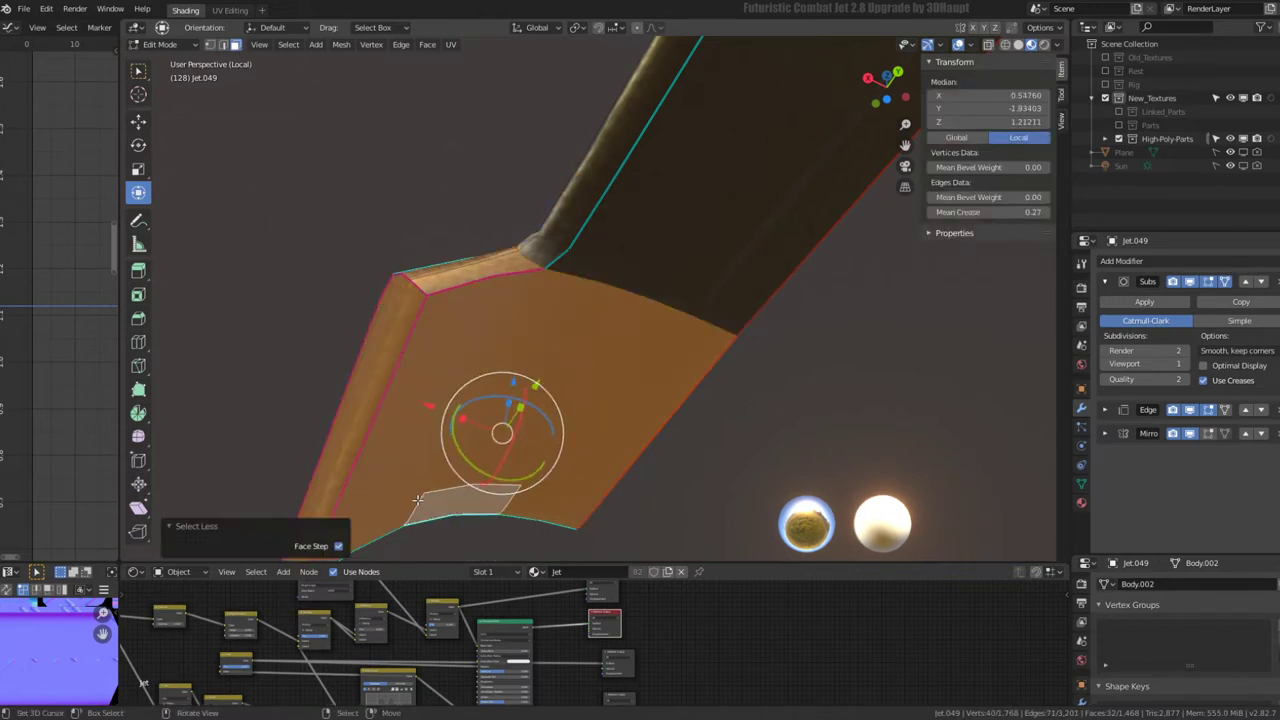
{"action": "mouse_move", "coordinate": [611, 430]}
{"action": "middle_mouse_down"}
{"action": "mouse_move", "coordinate": [641, 313]}
{"action": "mouse_move", "coordinate": [657, 346]}
{"action": "mouse_move", "coordinate": [662, 204]}
{"action": "mouse_move", "coordinate": [654, 222]}
{"action": "mouse_move", "coordinate": [750, 300]}
{"action": "middle_mouse_up"}
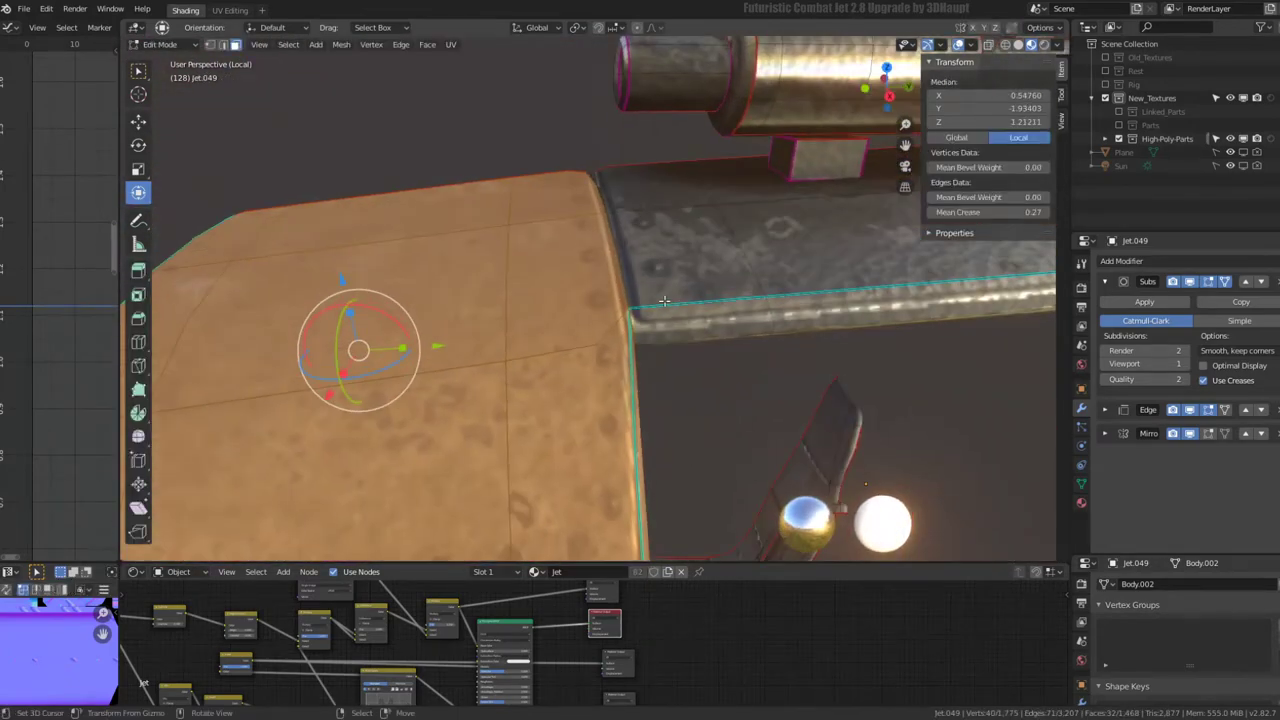
{"action": "left_click", "coordinate": [750, 300]}
{"action": "key", "text": "l"}
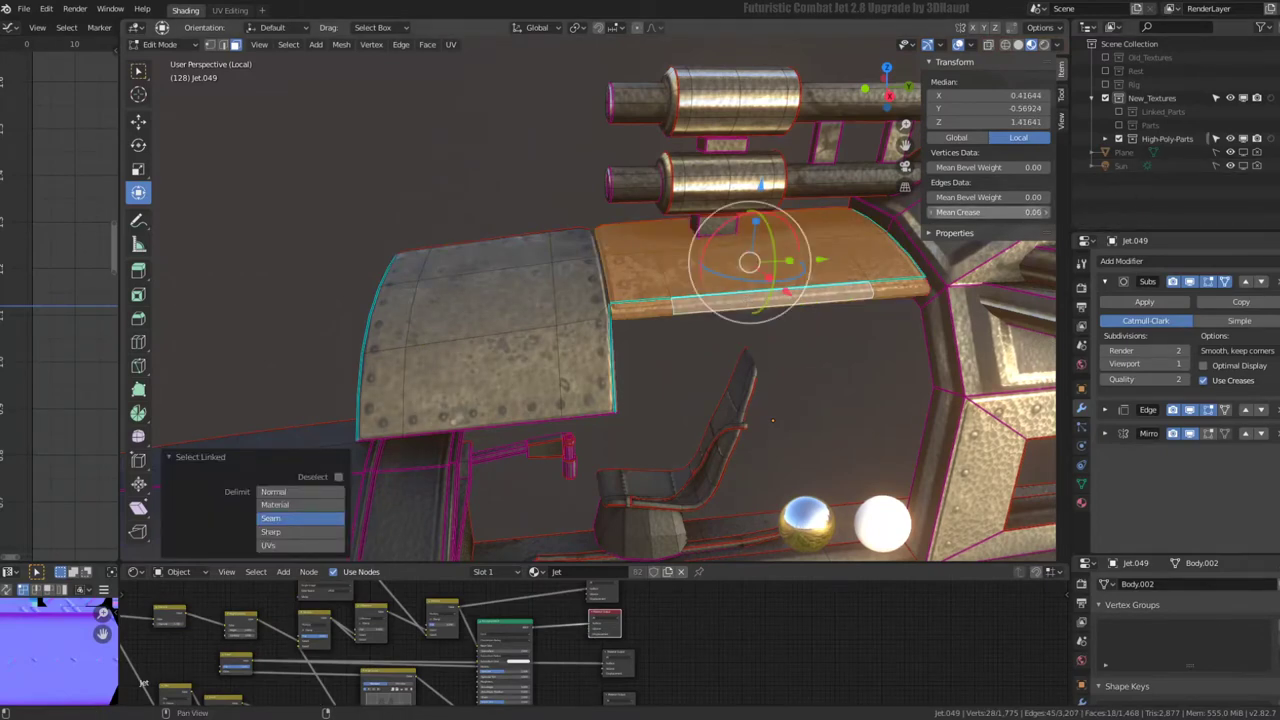
{"action": "scroll", "coordinate": [557, 284], "scroll_direction": "up", "scroll_amount": 5}
{"action": "left_click", "coordinate": [555, 342]}
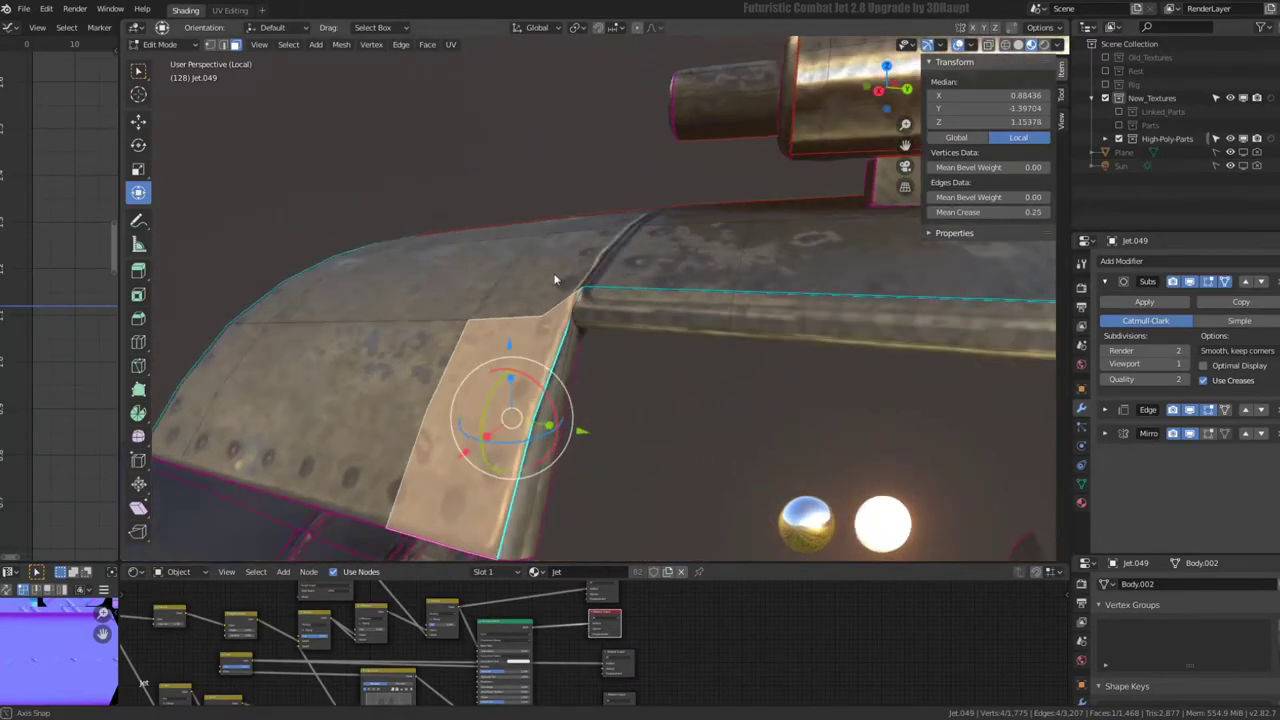
{"action": "mouse_move", "coordinate": [557, 277]}
{"action": "middle_mouse_down"}
{"action": "mouse_move", "coordinate": [451, 211]}
{"action": "mouse_move", "coordinate": [619, 312]}
{"action": "mouse_move", "coordinate": [721, 322]}
{"action": "mouse_move", "coordinate": [655, 318]}
{"action": "mouse_move", "coordinate": [651, 371]}
{"action": "mouse_move", "coordinate": [648, 232]}
{"action": "mouse_move", "coordinate": [645, 290]}
{"action": "middle_mouse_up"}
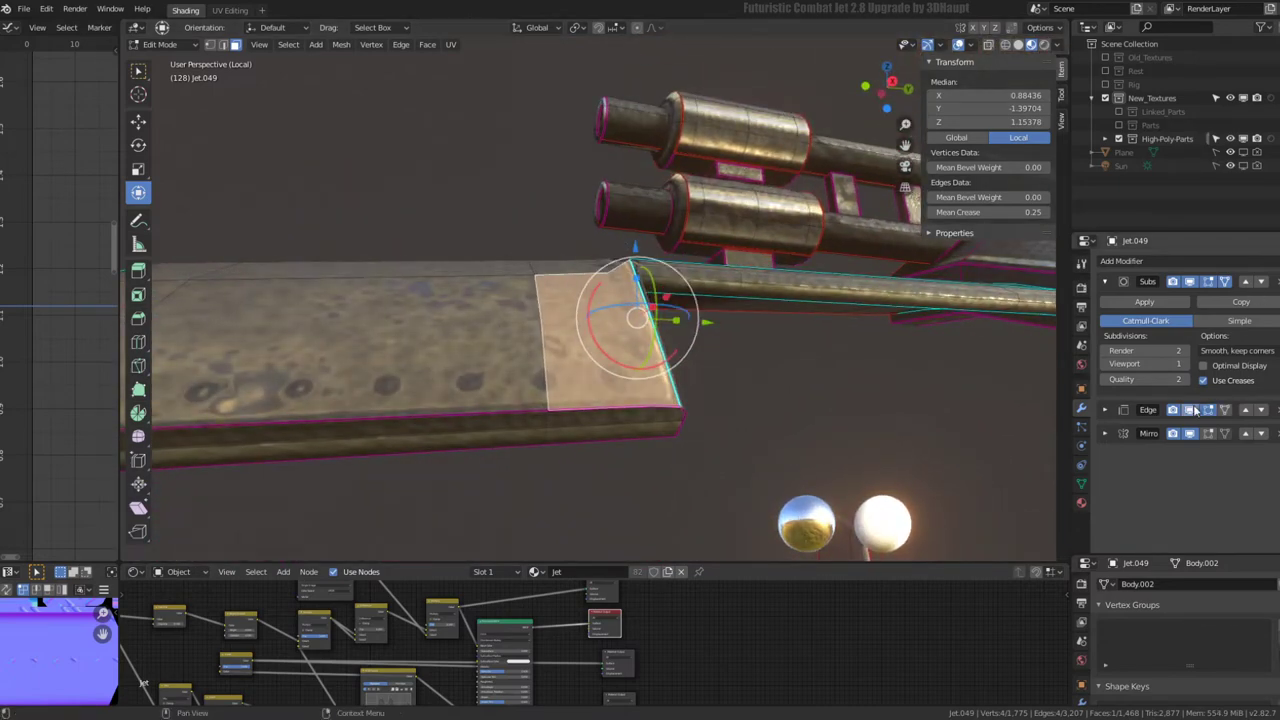
{"action": "mouse_move", "coordinate": [640, 330]}
{"action": "middle_mouse_down"}
{"action": "mouse_move", "coordinate": [553, 258]}
{"action": "mouse_move", "coordinate": [570, 290]}
{"action": "mouse_move", "coordinate": [580, 285]}
{"action": "mouse_move", "coordinate": [443, 248]}
{"action": "mouse_move", "coordinate": [635, 265]}
{"action": "mouse_move", "coordinate": [640, 252]}
{"action": "middle_mouse_up"}
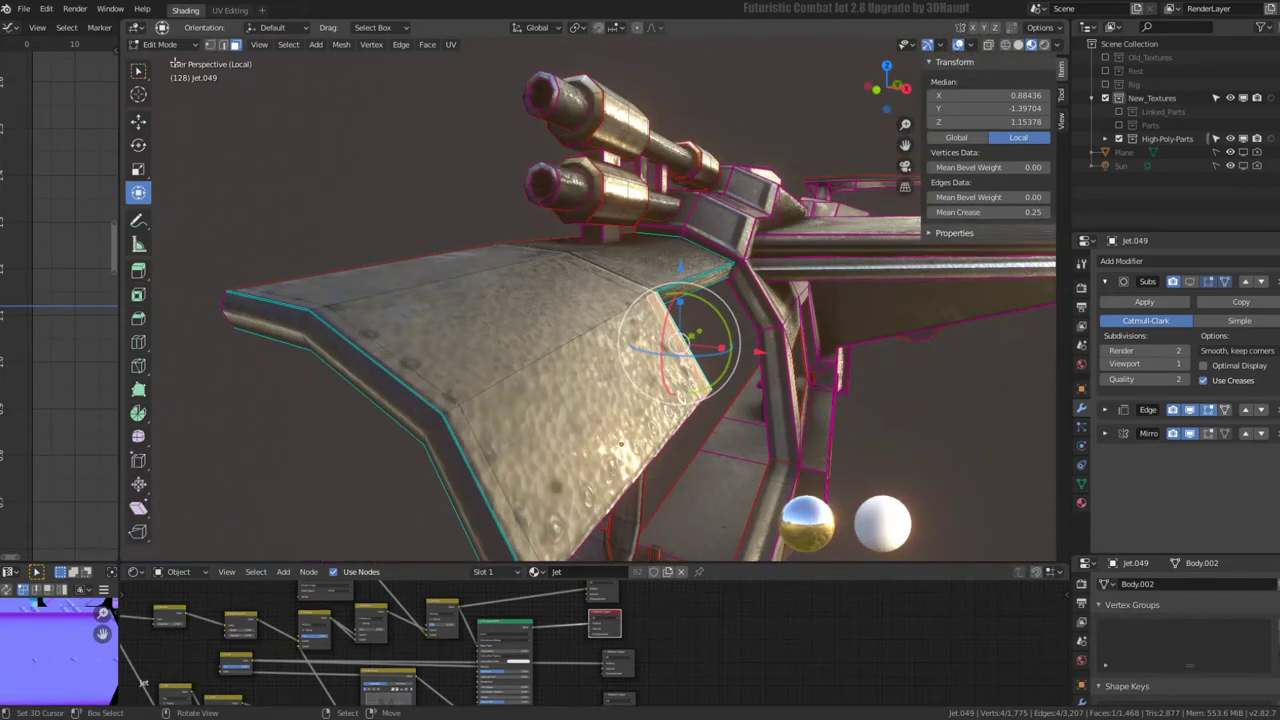
- Select the connected wing mesh and merge vertices by distance, removing 7 duplicates
{"action": "left_click", "coordinate": [222, 45]}
{"action": "middle_click_drag", "start_coordinate": [560, 300], "coordinate": [609, 278]}
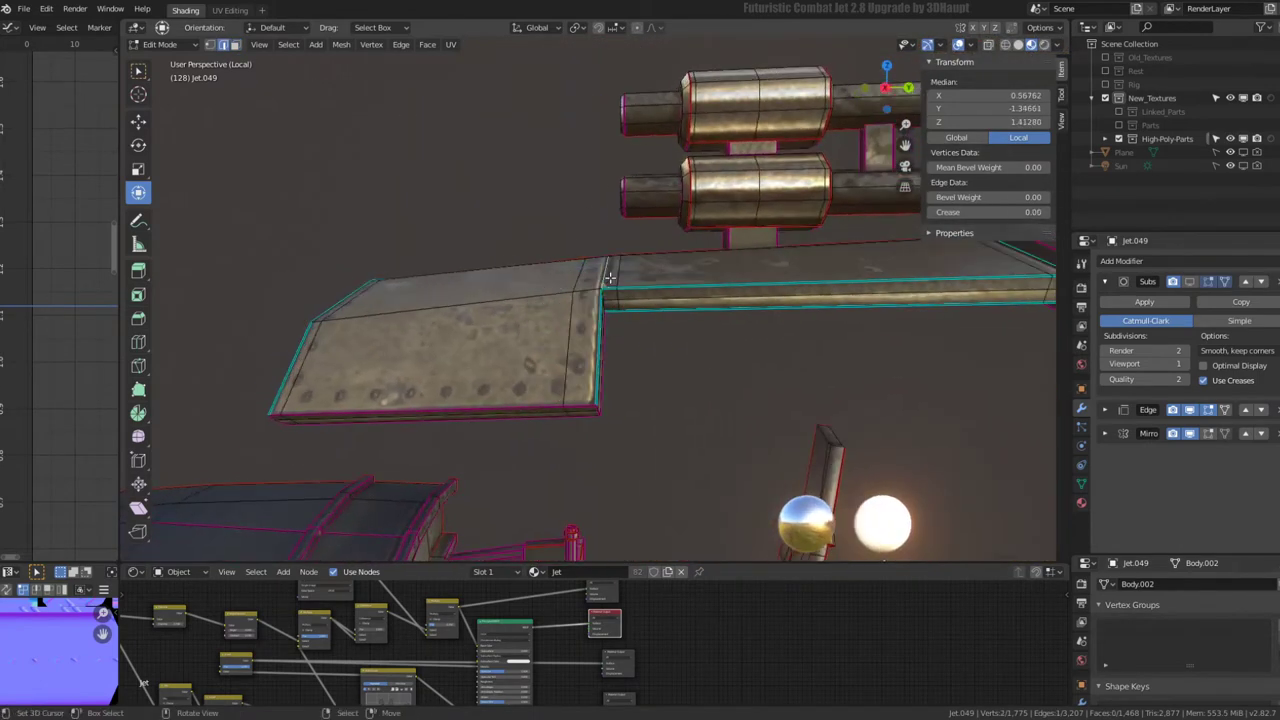
{"action": "key", "text": "ctrl+l"}
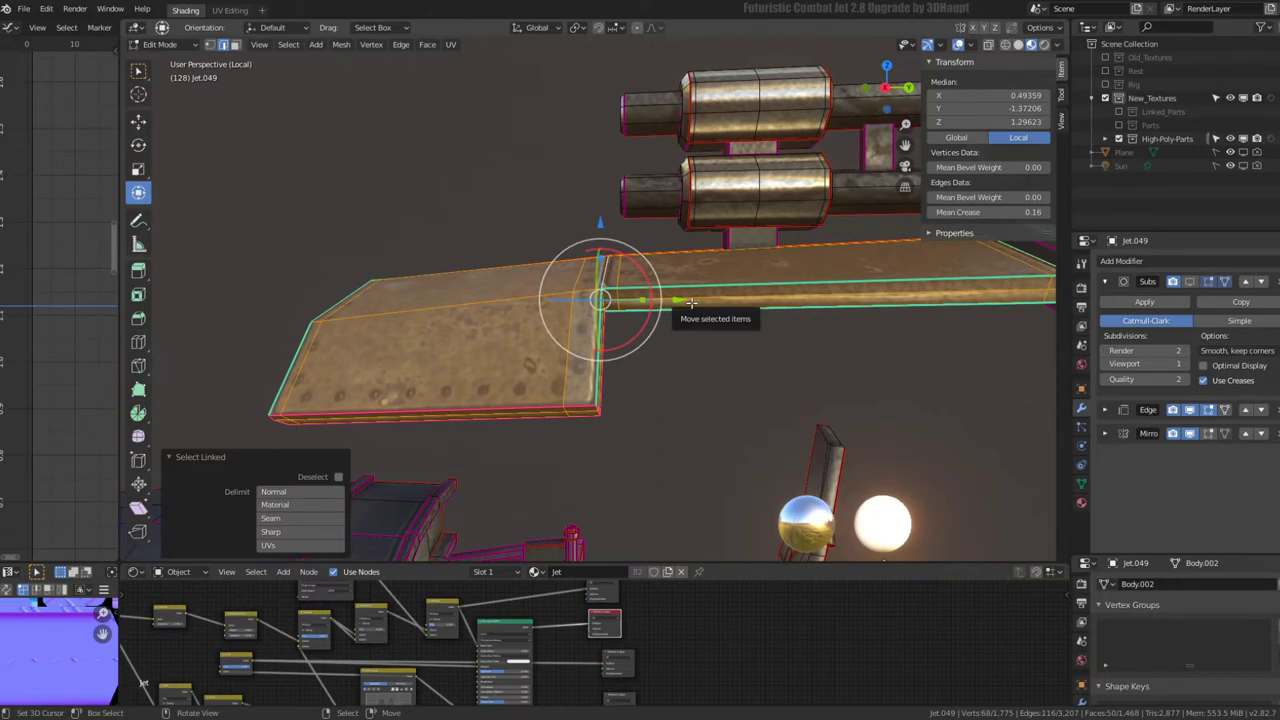
{"action": "key", "text": "q"}
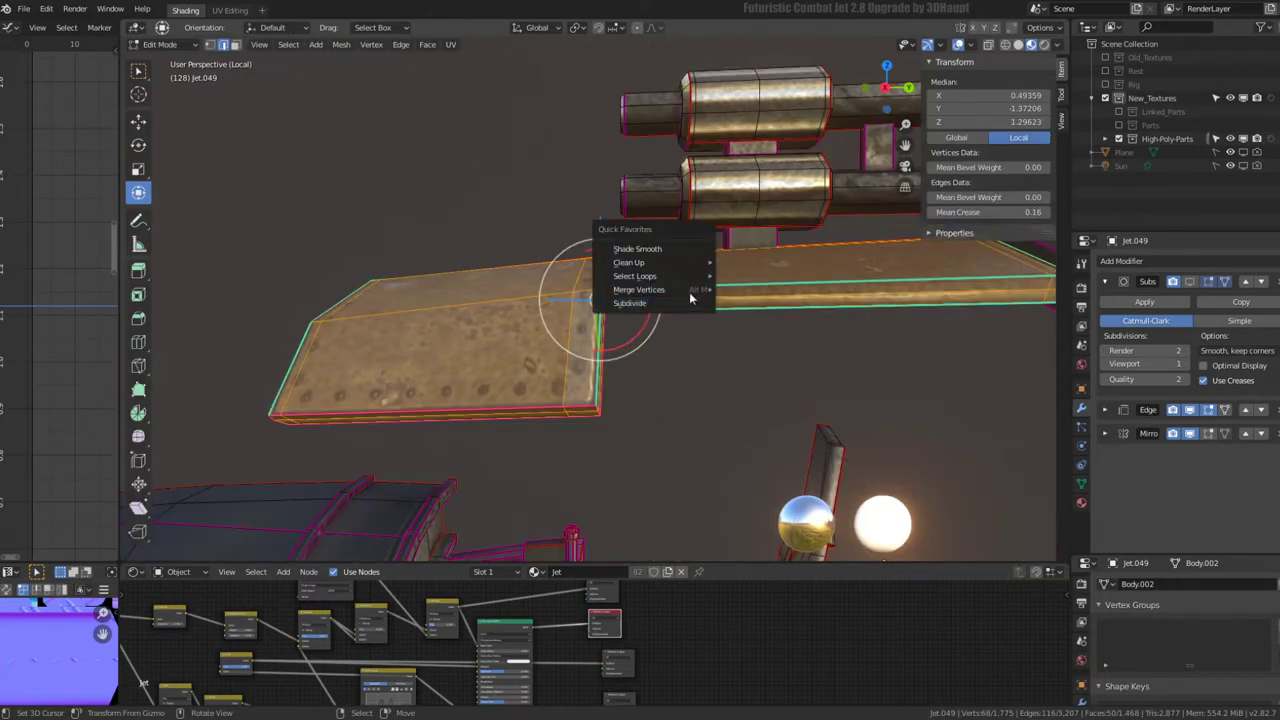
{"action": "mouse_move", "coordinate": [640, 289]}
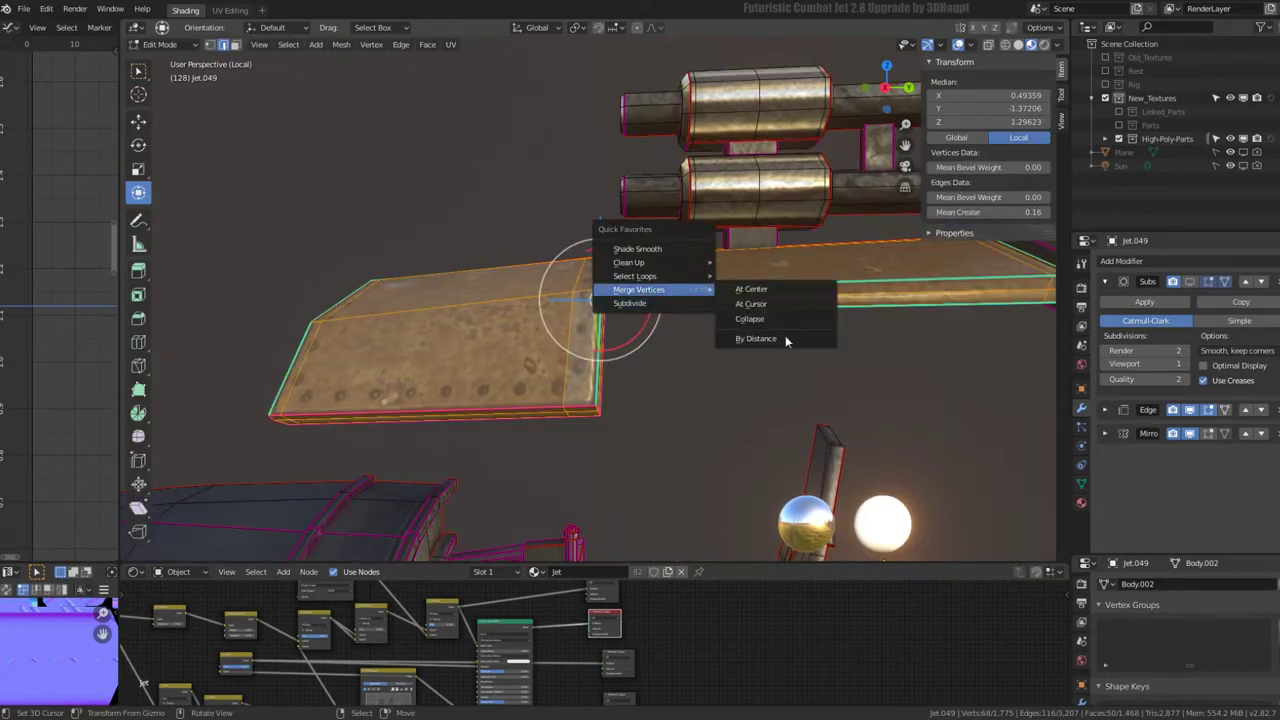
{"action": "left_click", "coordinate": [786, 339]}
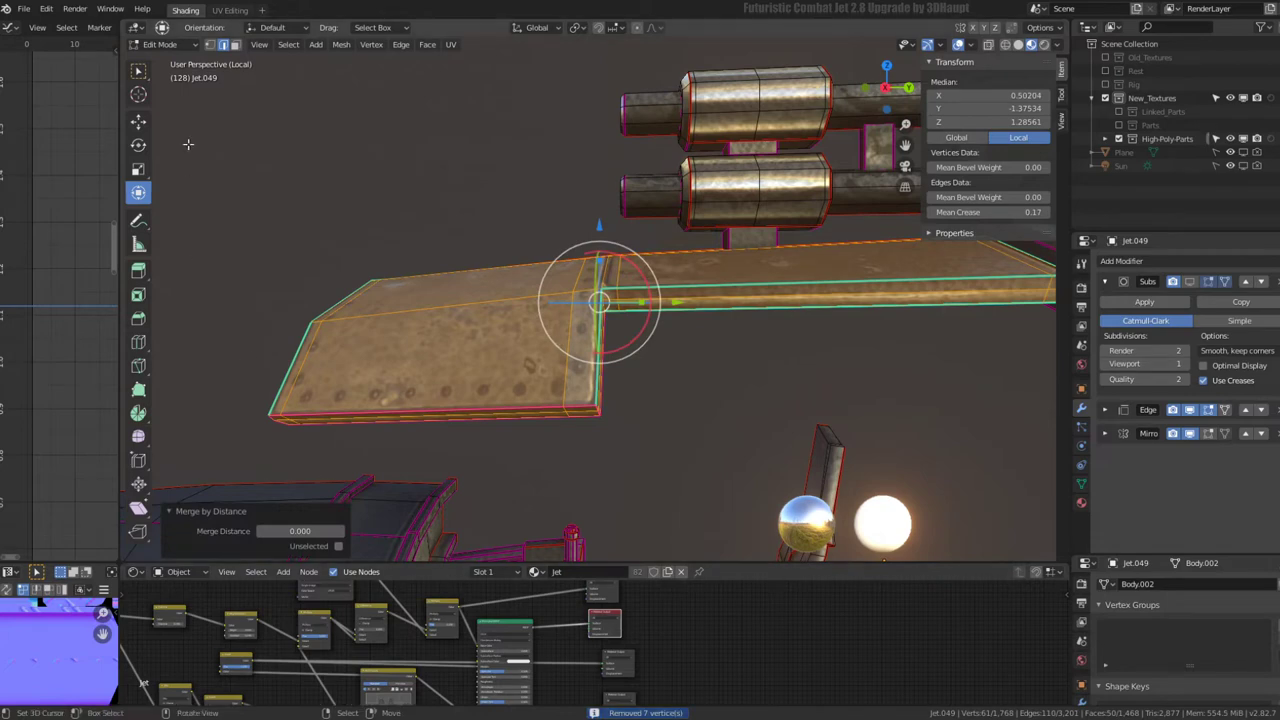
- Edge-slide the loop at the flap join along the wing, discarding a trial subdivide
{"action": "middle_click_drag", "start_coordinate": [431, 345], "coordinate": [620, 261]}
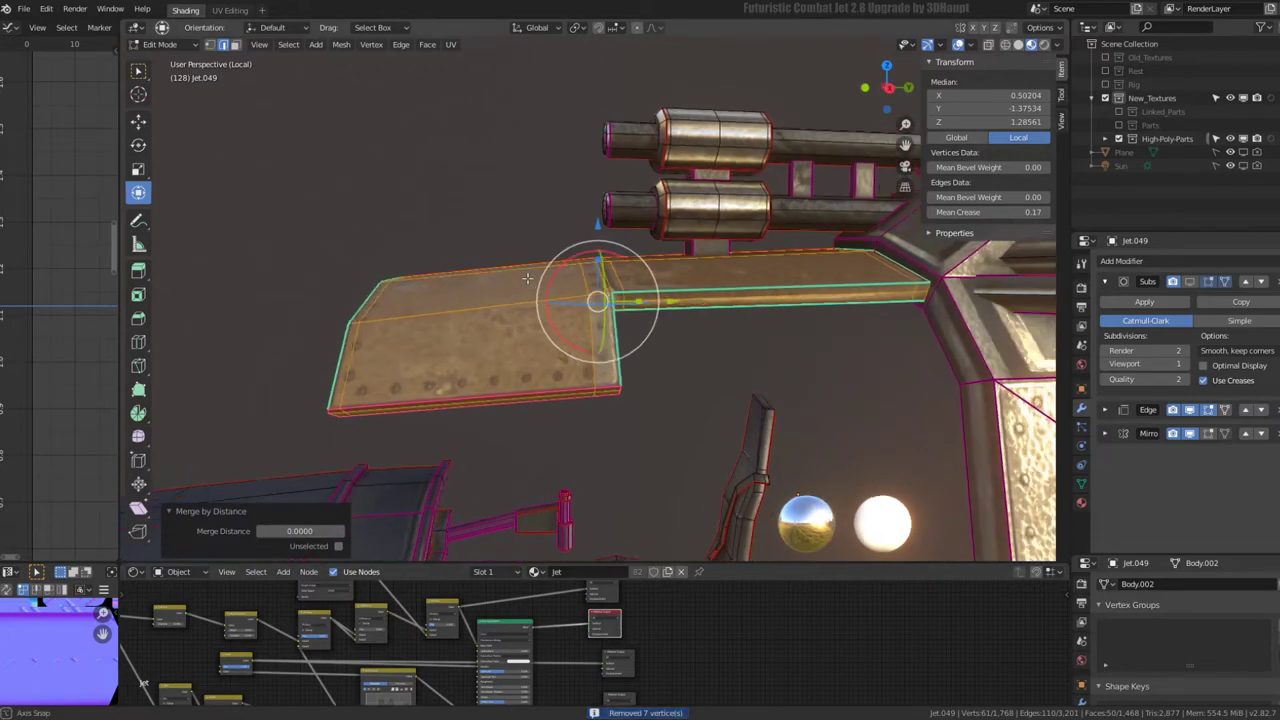
{"action": "left_click", "coordinate": [601, 268], "text": "ctrl+alt"}
{"action": "key", "text": "q"}
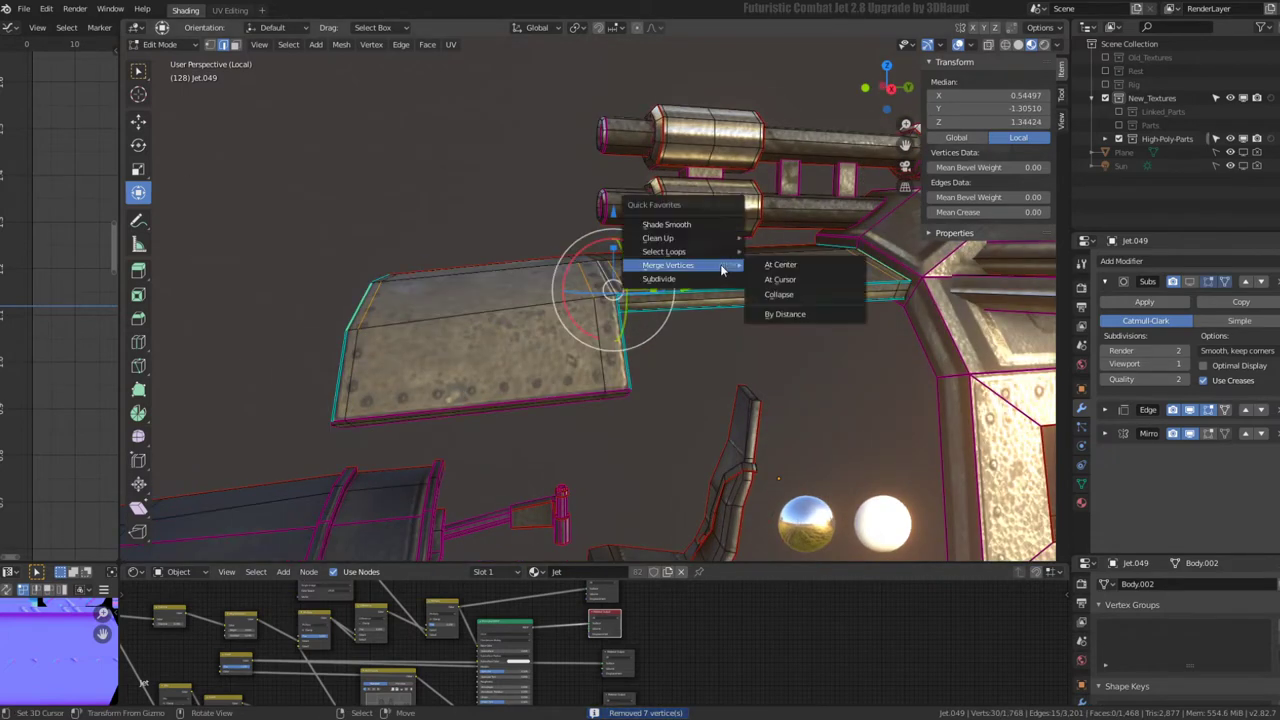
{"action": "left_click", "coordinate": [672, 278]}
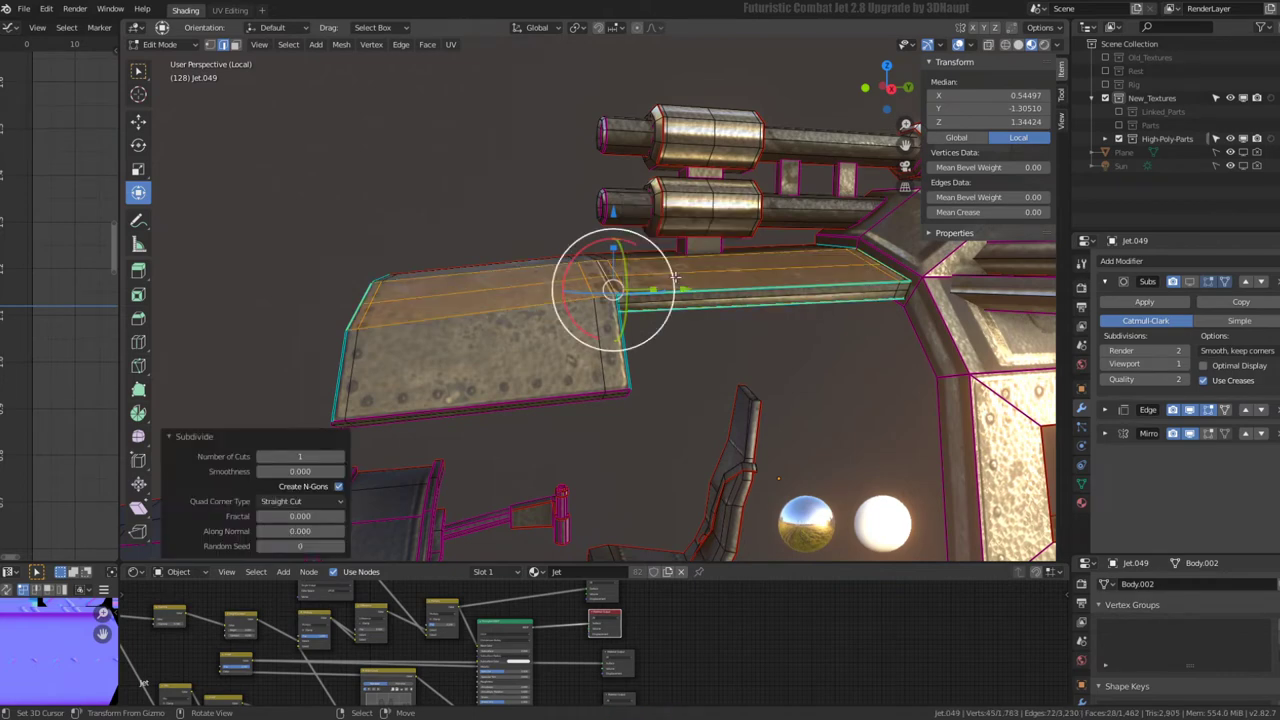
{"action": "key", "text": "ctrl+z"}
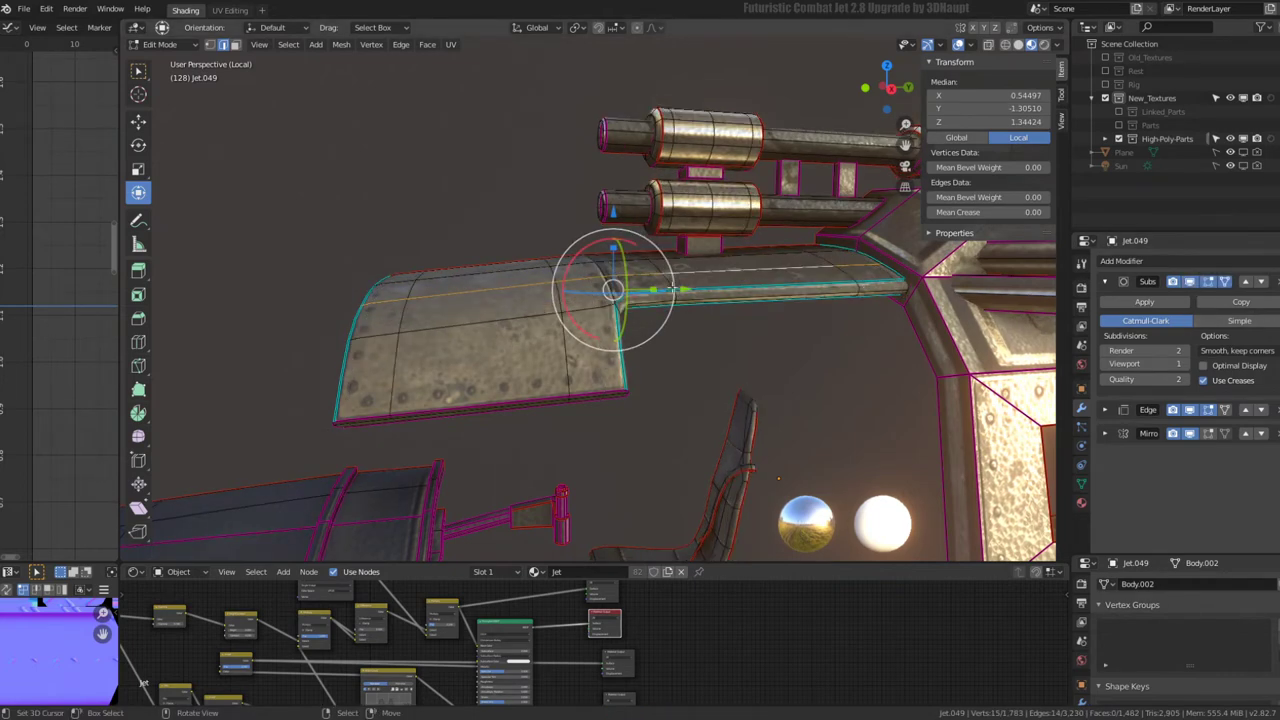
{"action": "middle_click_drag", "start_coordinate": [640, 330], "coordinate": [733, 295]}
{"action": "key", "text": "g"}
{"action": "key", "text": "g"}
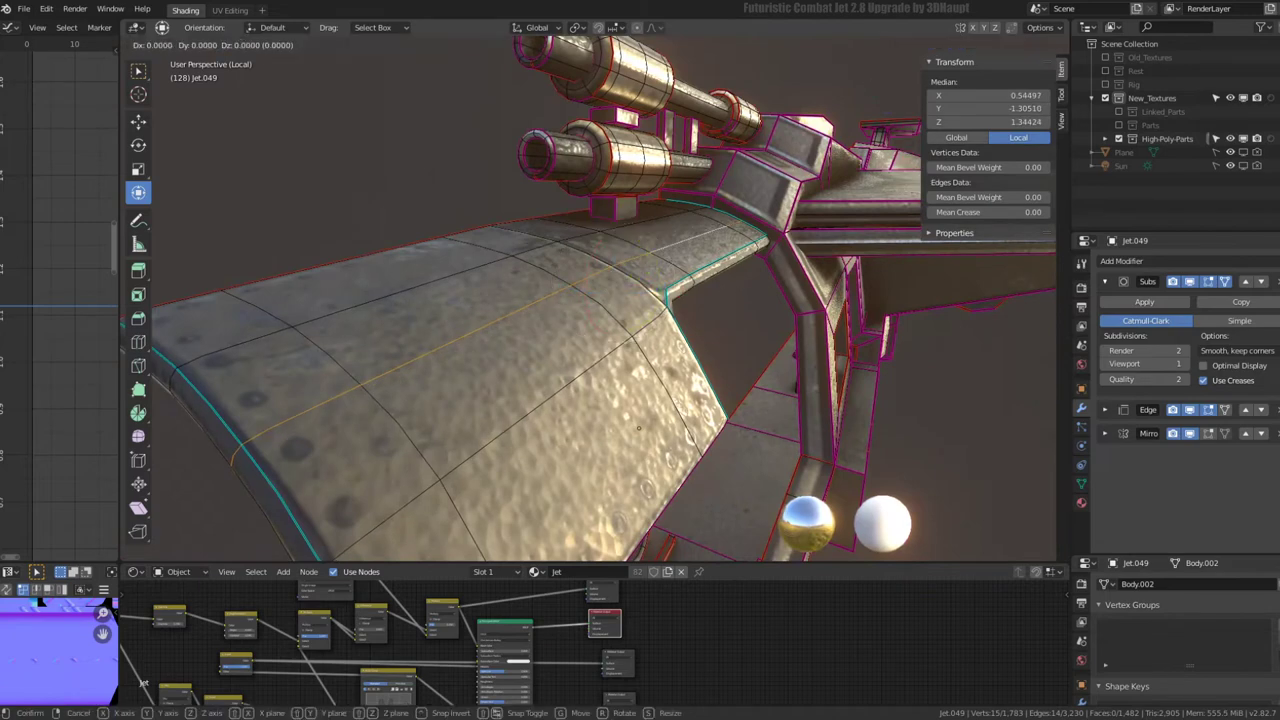
{"action": "left_click", "coordinate": [657, 290]}
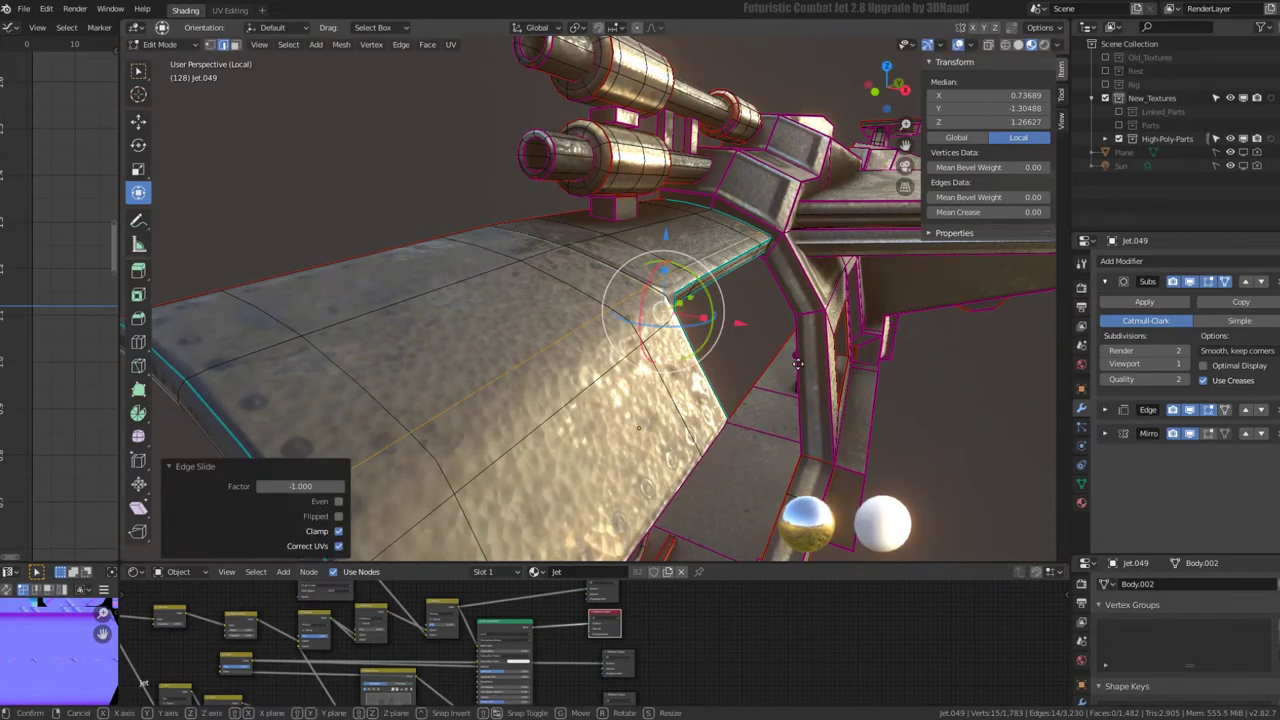
- Add a new edge loop across the wing's middle, slide it toward the curved cut-out (factor 0.890), and review it
{"action": "middle_click_drag", "start_coordinate": [657, 290], "coordinate": [663, 310]}
{"action": "left_click", "coordinate": [663, 310], "text": "ctrl+alt"}
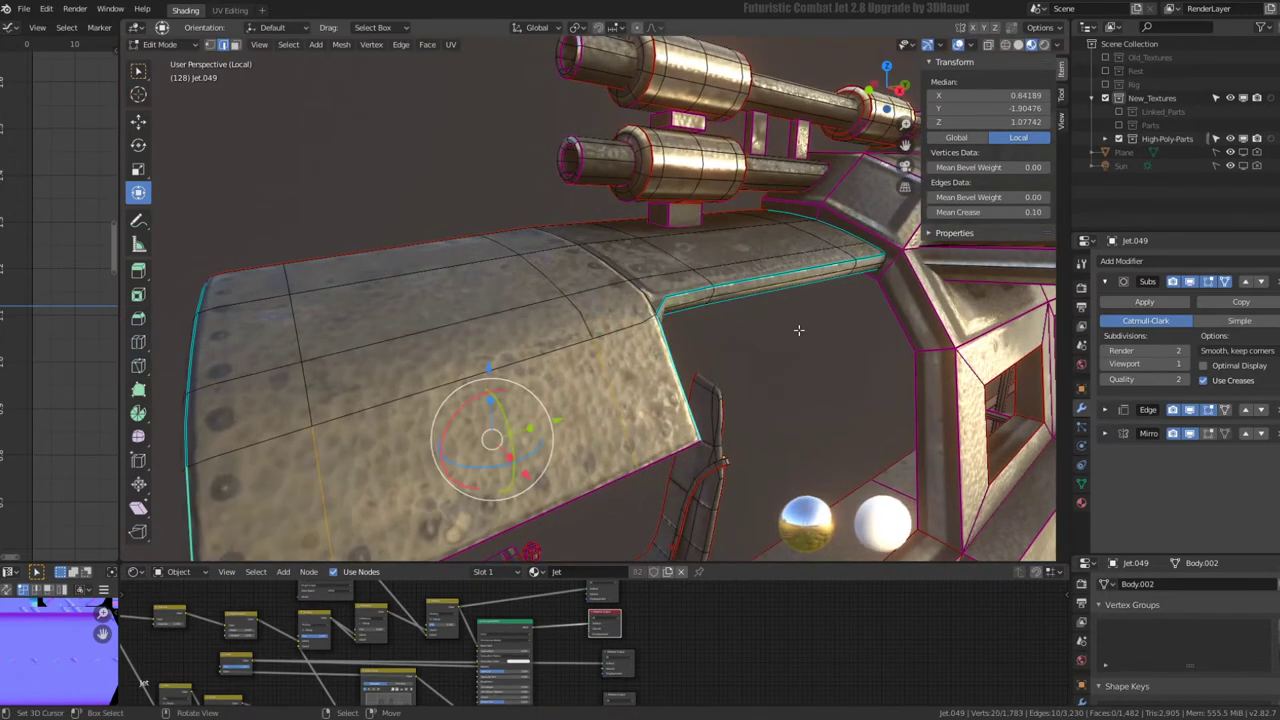
{"action": "right_click", "coordinate": [797, 329]}
{"action": "left_click", "coordinate": [797, 329]}
{"action": "middle_click_drag", "start_coordinate": [650, 377], "coordinate": [633, 431]}
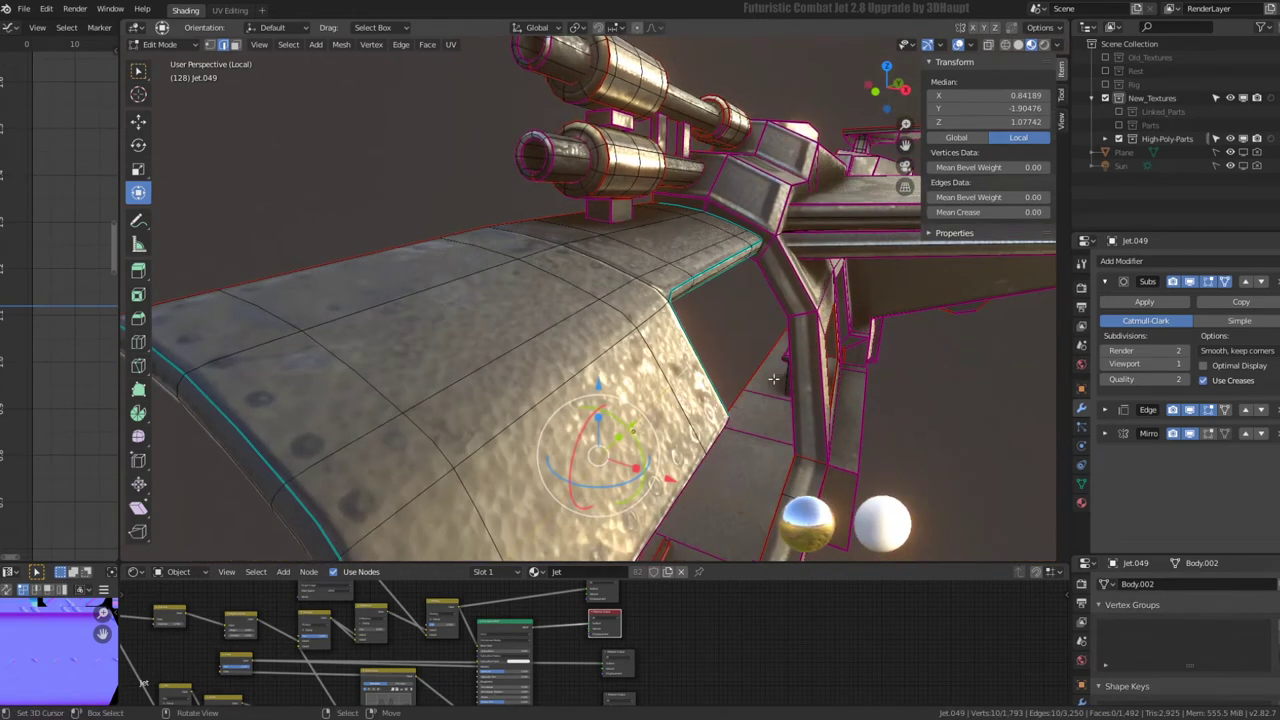
{"action": "key", "text": "g"}
{"action": "key", "text": "g"}
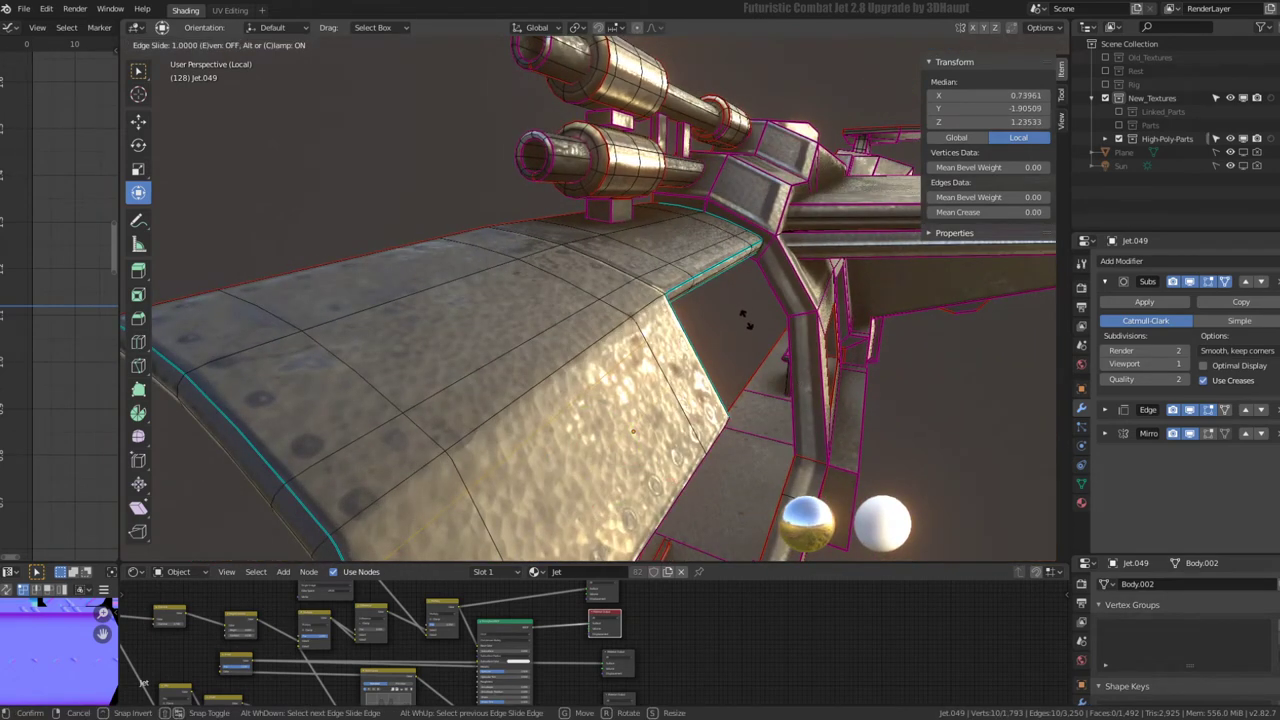
{"action": "left_click", "coordinate": [753, 333]}
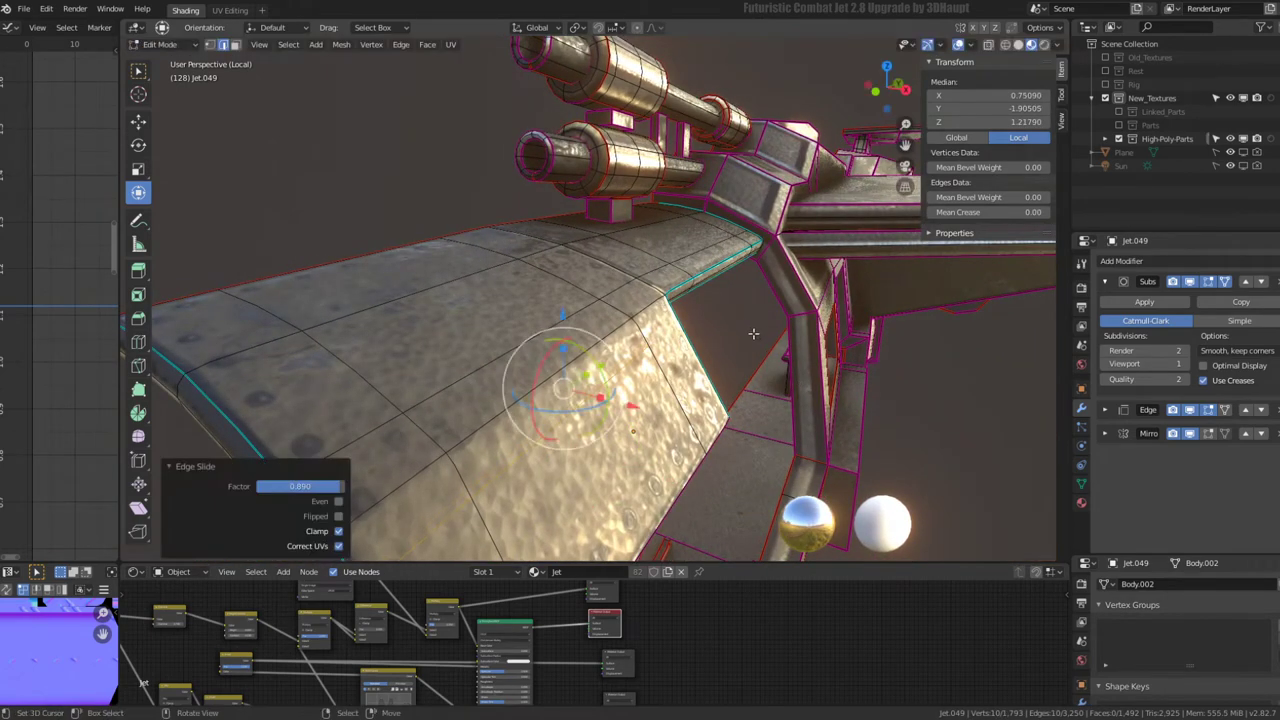
{"action": "key", "text": "Tab"}
{"action": "mouse_move", "coordinate": [753, 333]}
{"action": "middle_mouse_down"}
{"action": "mouse_move", "coordinate": [644, 250]}
{"action": "mouse_move", "coordinate": [681, 236]}
{"action": "mouse_move", "coordinate": [494, 215]}
{"action": "mouse_move", "coordinate": [642, 271]}
{"action": "mouse_move", "coordinate": [648, 250]}
{"action": "middle_mouse_up"}
{"action": "key", "text": "Tab"}
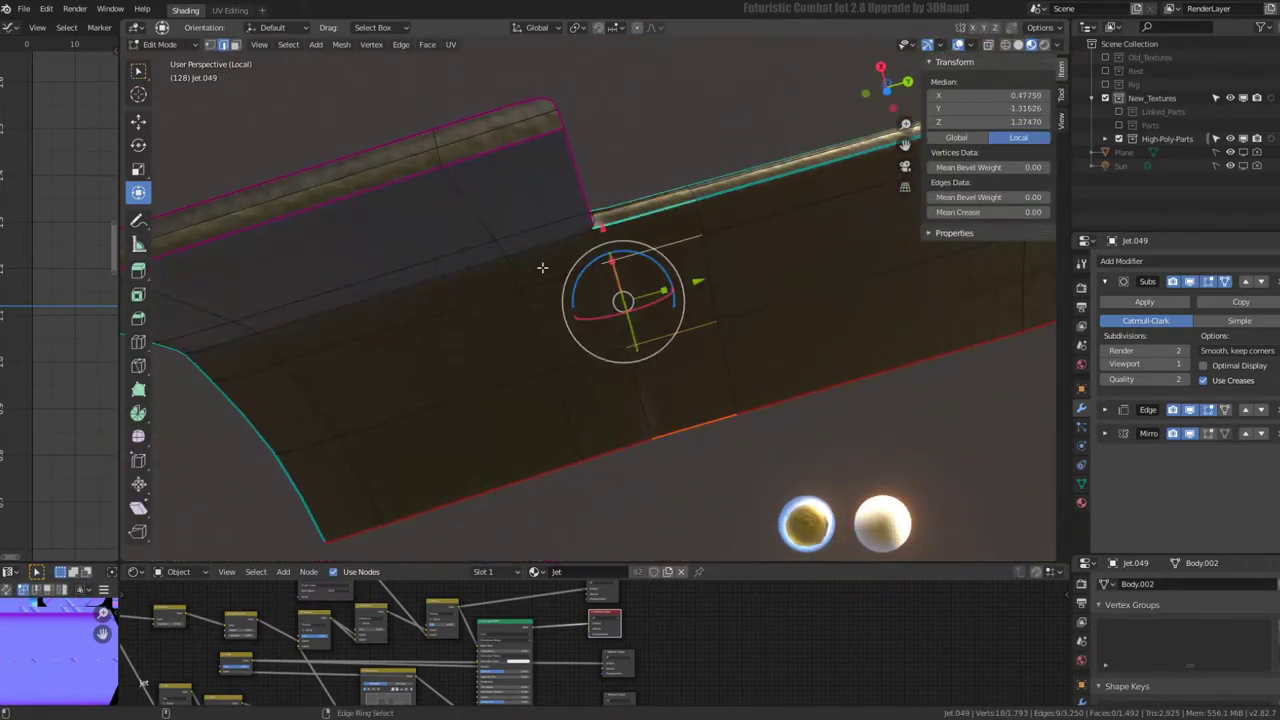
- Subdivide the edge ring across the wing-flap strip with 1 cut and review the jet
{"action": "left_click", "coordinate": [648, 250], "text": "ctrl+alt"}
{"action": "key", "text": "q"}
{"action": "left_click", "coordinate": [651, 233]}
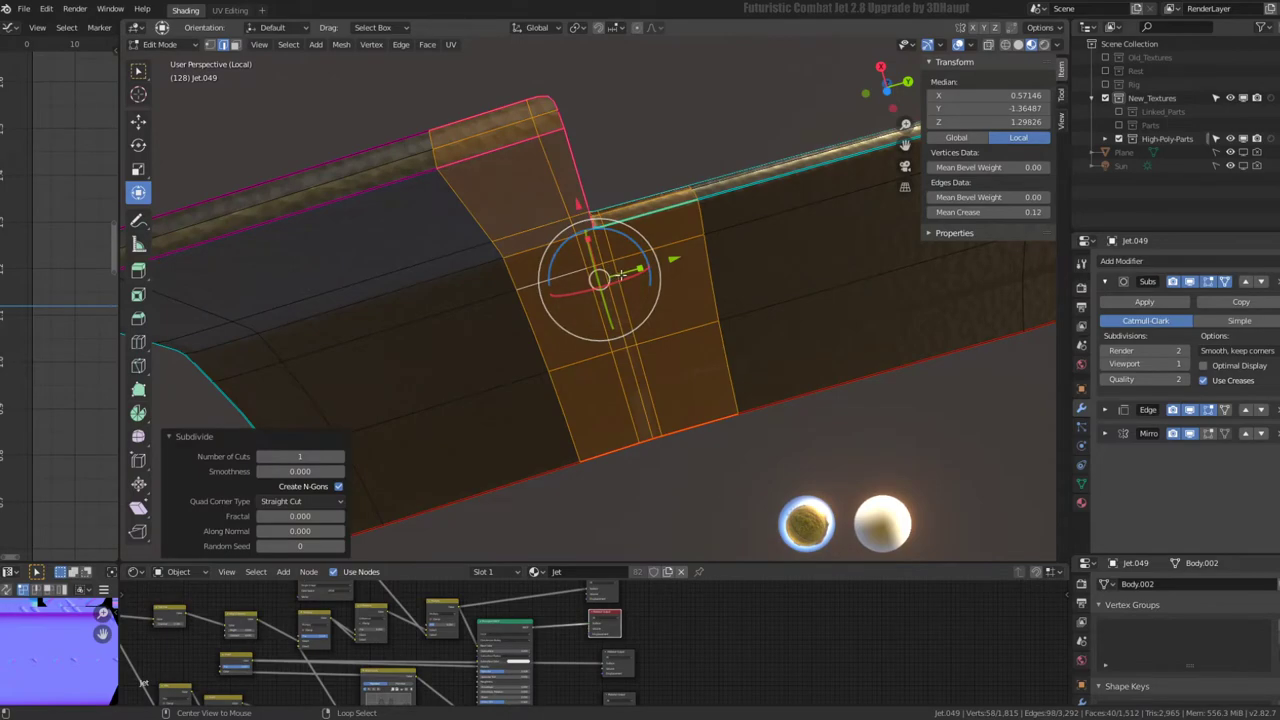
{"action": "left_click", "coordinate": [700, 234], "text": "alt"}
{"action": "mouse_move", "coordinate": [700, 234]}
{"action": "middle_mouse_down"}
{"action": "mouse_move", "coordinate": [697, 313]}
{"action": "mouse_move", "coordinate": [547, 356]}
{"action": "mouse_move", "coordinate": [670, 256]}
{"action": "mouse_move", "coordinate": [768, 261]}
{"action": "mouse_move", "coordinate": [649, 260]}
{"action": "middle_mouse_up"}
{"action": "key", "text": "Tab"}
{"action": "key", "text": "Tab"}
{"action": "mouse_move", "coordinate": [600, 300]}
{"action": "middle_mouse_down"}
{"action": "mouse_move", "coordinate": [573, 297]}
{"action": "mouse_move", "coordinate": [714, 222]}
{"action": "middle_mouse_up"}
{"action": "key", "text": "Tab"}
{"action": "key", "text": "Tab"}
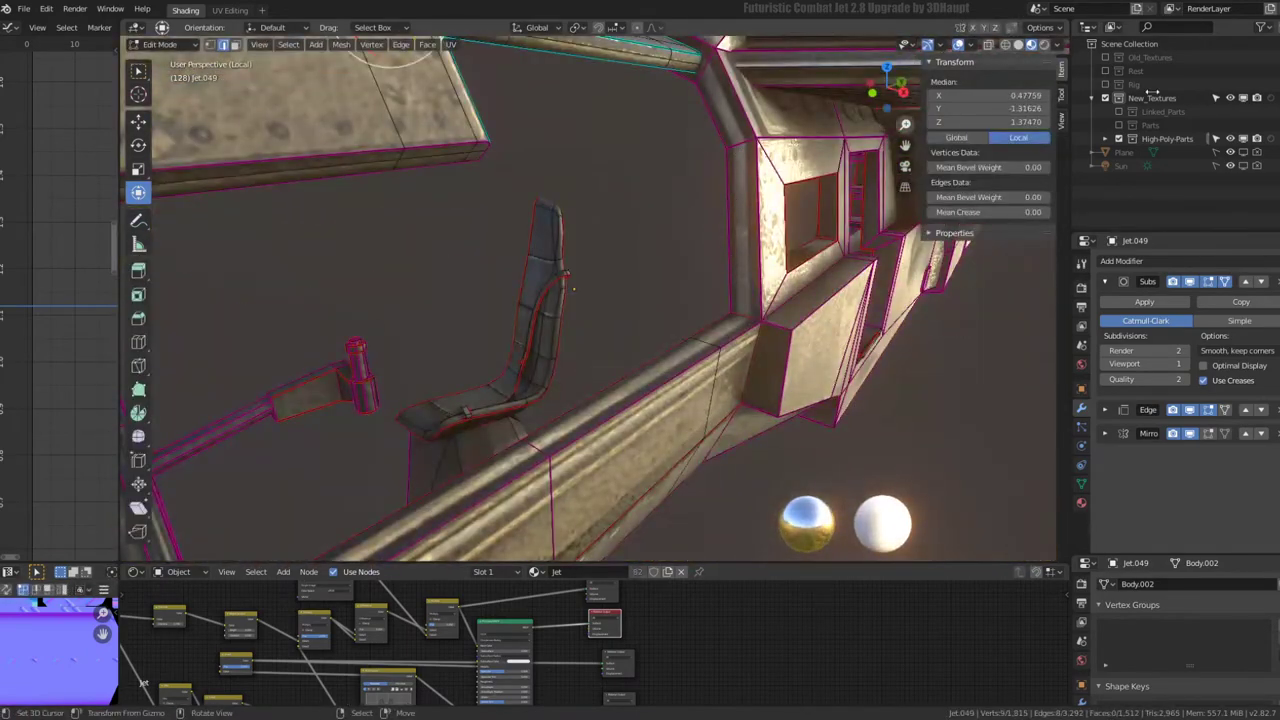
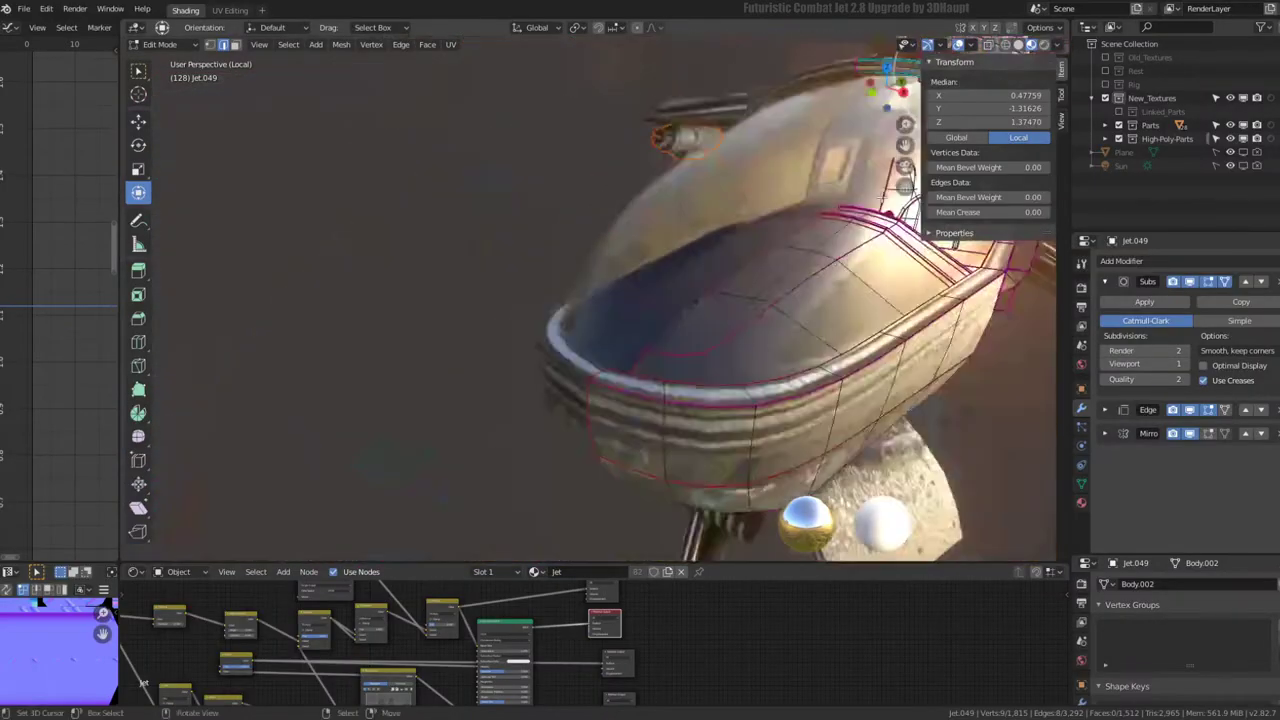
- Select the cockpit frame edge ring beneath the cannons, try a subdivide, then undo it
{"action": "middle_click_drag", "start_coordinate": [689, 290], "coordinate": [664, 344]}
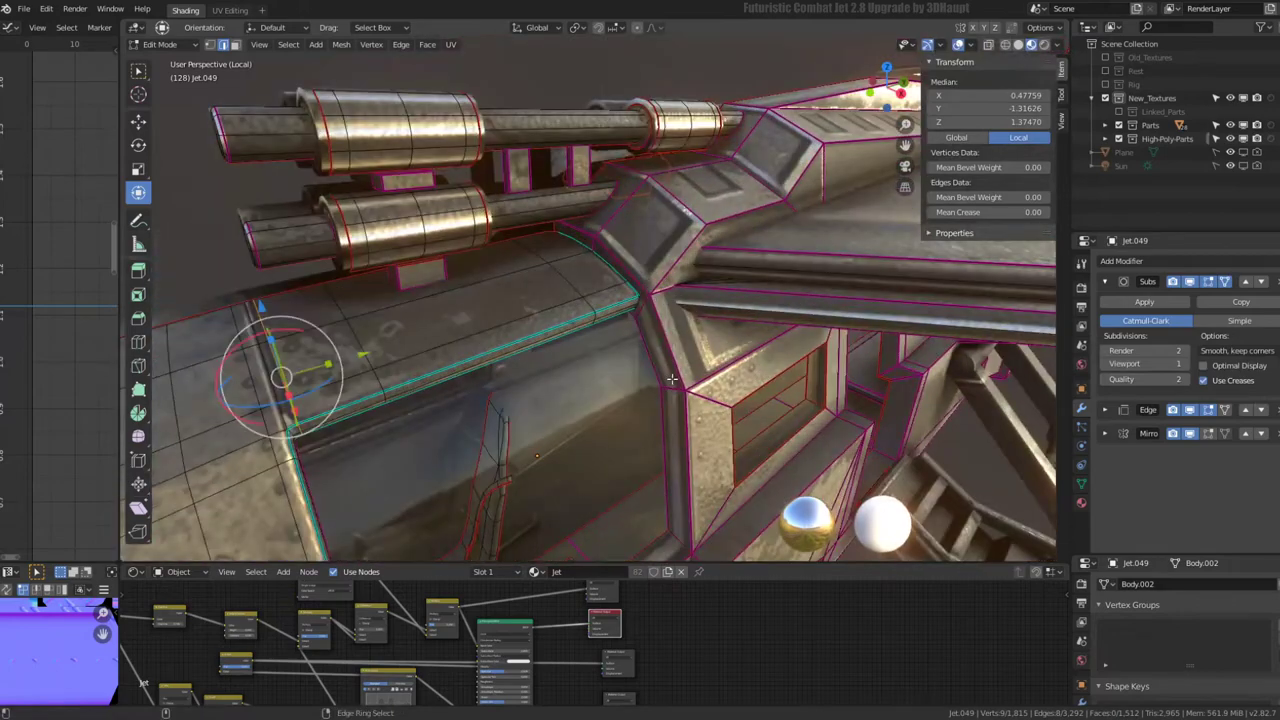
{"action": "left_click", "coordinate": [672, 380], "text": "ctrl+alt"}
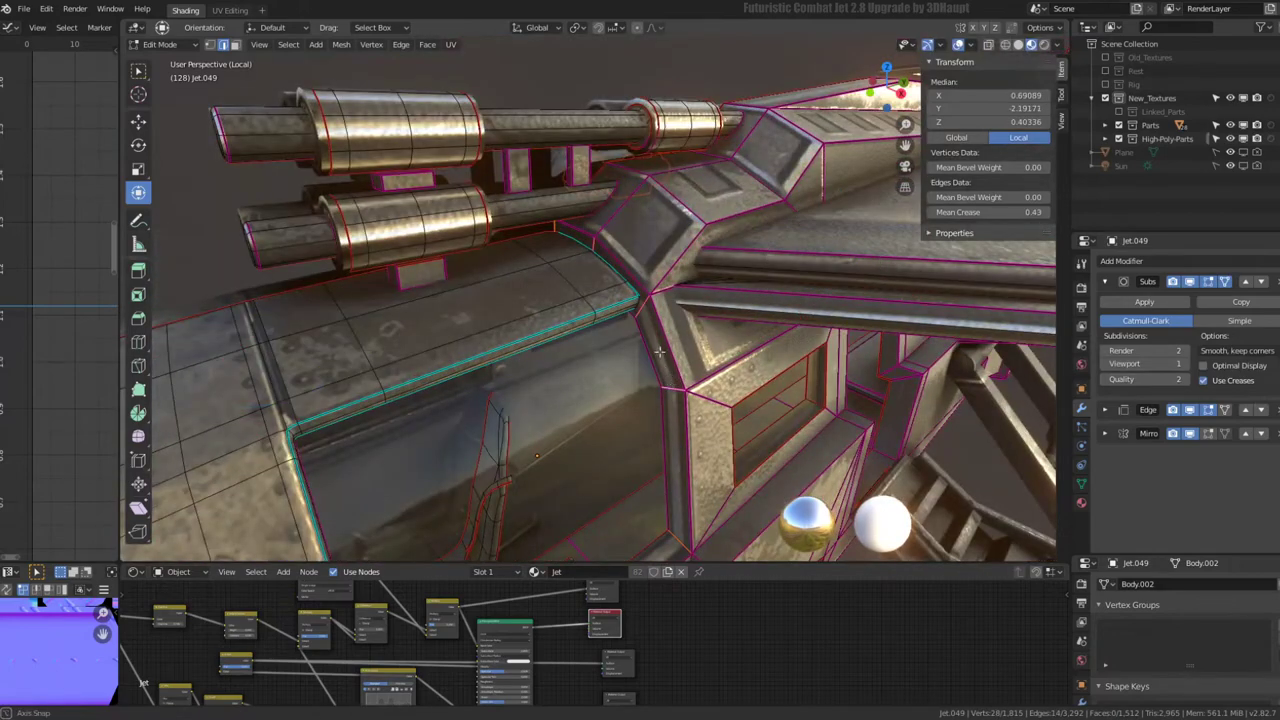
{"action": "middle_click_drag", "start_coordinate": [660, 352], "coordinate": [776, 262]}
{"action": "key", "text": "q"}
{"action": "left_click", "coordinate": [776, 262]}
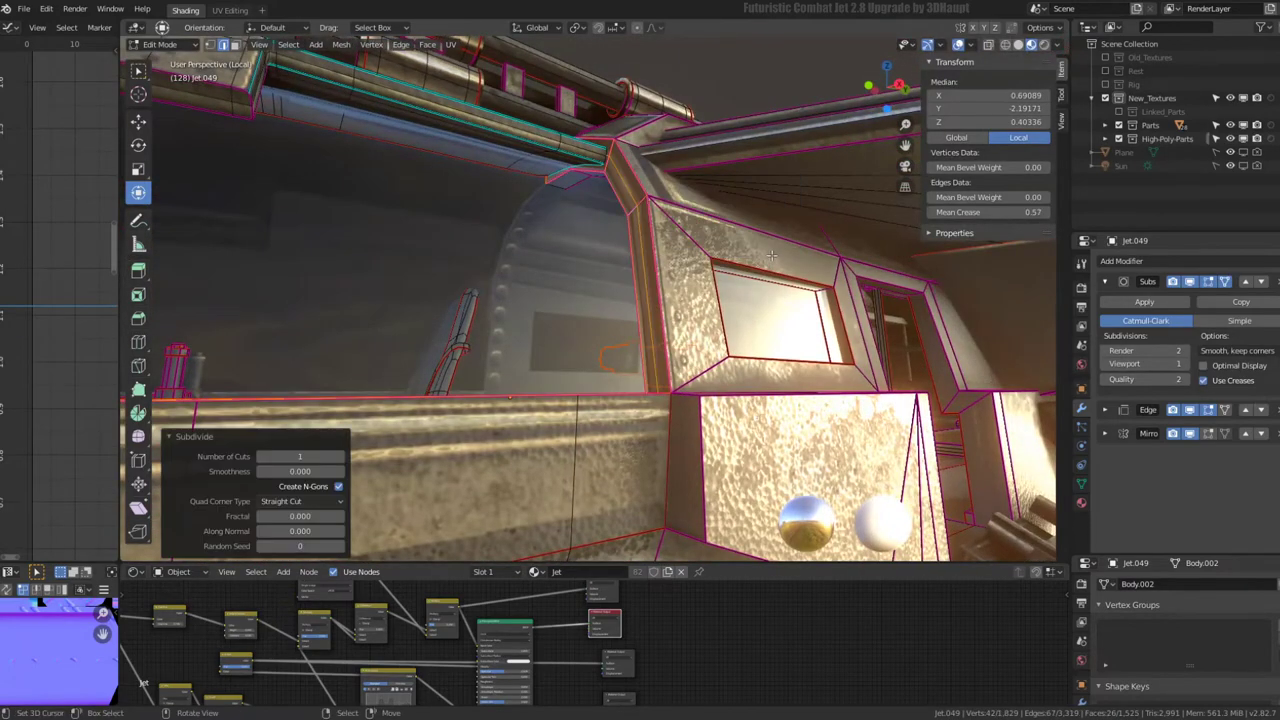
{"action": "key", "text": "ctrl+z"}
- Subdivide the selected cockpit frame edges through Quick Favorites
{"action": "middle_click_drag", "start_coordinate": [617, 172], "coordinate": [789, 425]}
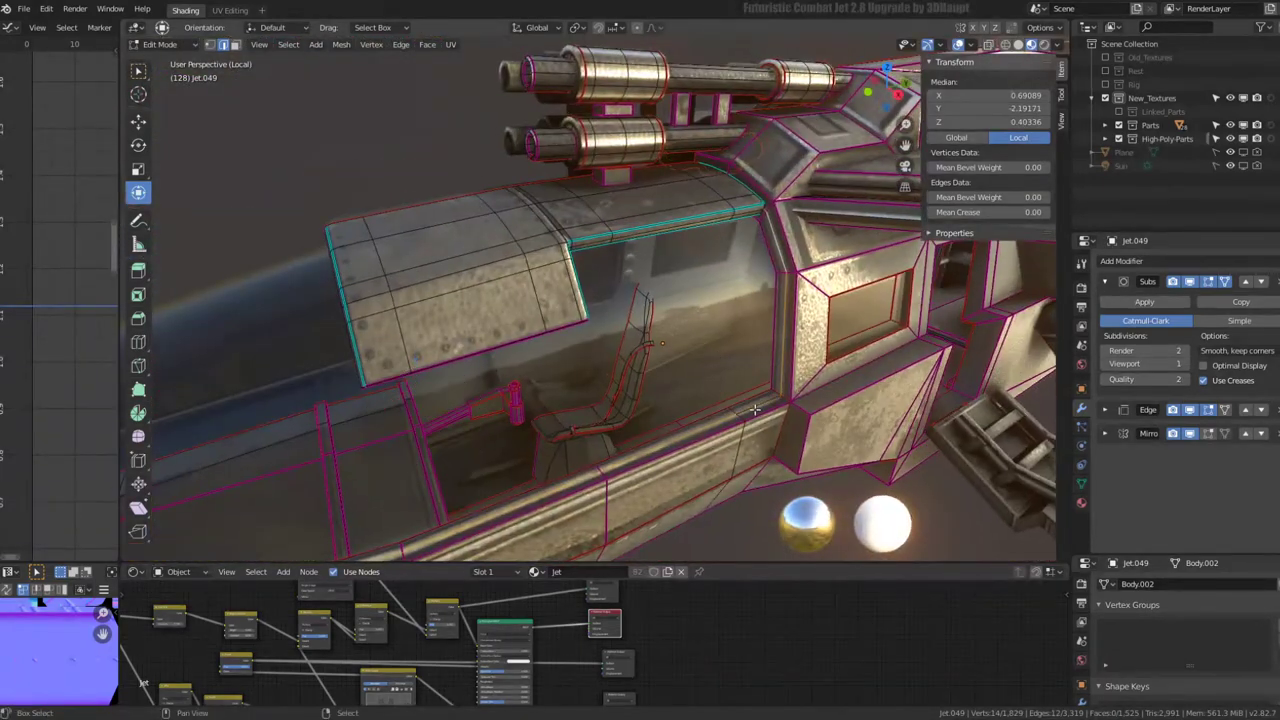
{"action": "scroll", "coordinate": [740, 150], "scroll_direction": "up", "scroll_amount": 3}
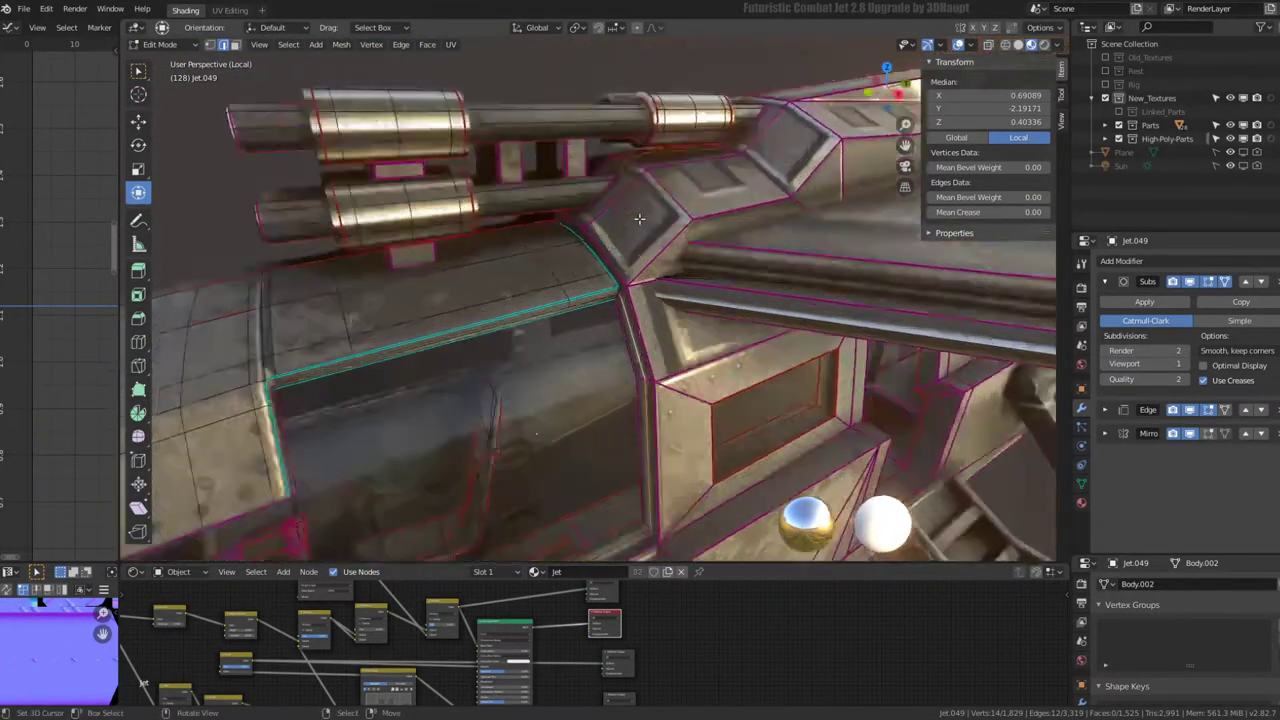
{"action": "middle_click_drag", "start_coordinate": [740, 150], "coordinate": [655, 202]}
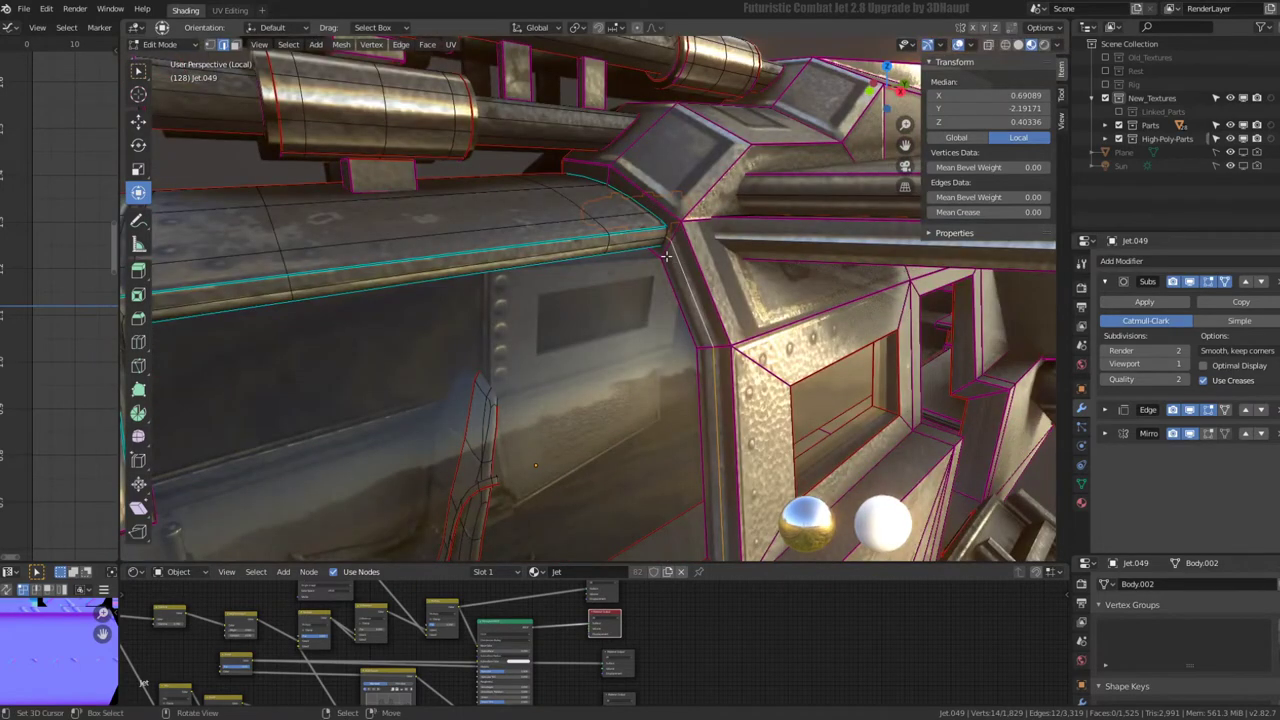
{"action": "scroll", "coordinate": [664, 252], "scroll_direction": "down", "scroll_amount": 5}
{"action": "scroll", "coordinate": [664, 252], "scroll_direction": "up", "scroll_amount": 6}
{"action": "middle_click_drag", "start_coordinate": [664, 252], "coordinate": [740, 236]}
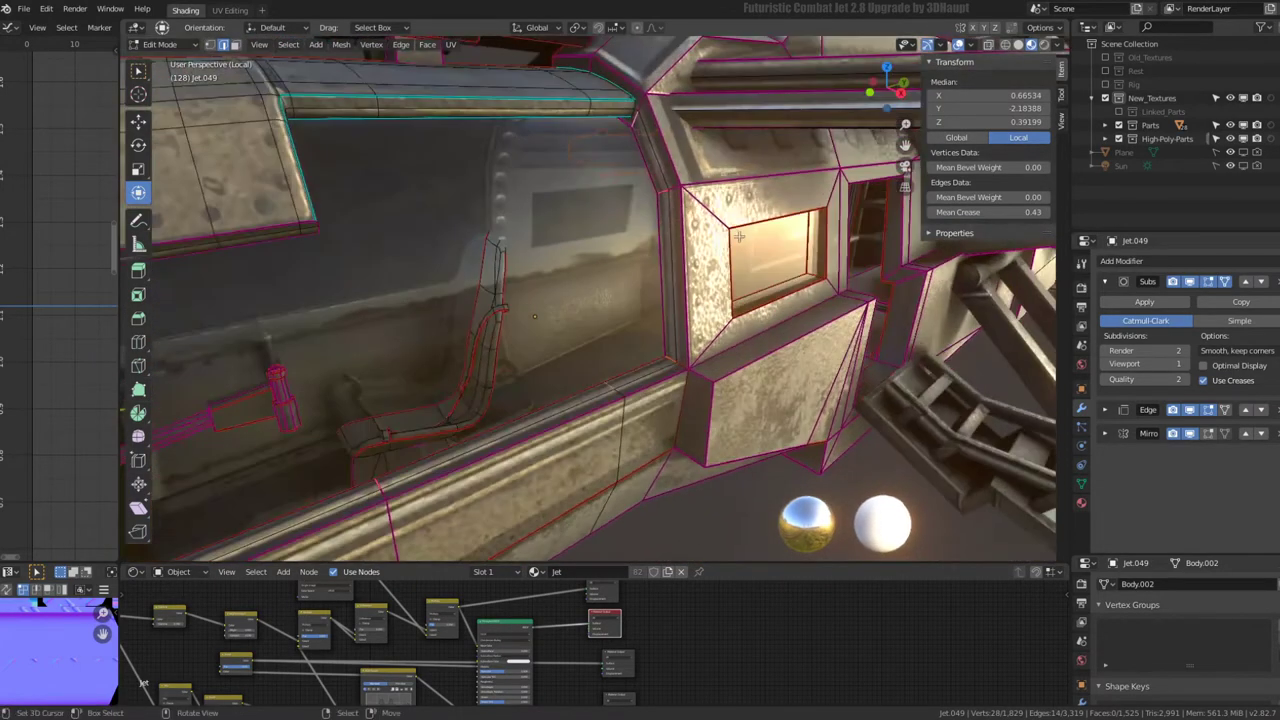
{"action": "key", "text": "q"}
{"action": "left_click", "coordinate": [739, 236]}
- Hide the creased frame edge loop and select another loop on the frame
{"action": "left_click", "coordinate": [660, 220], "text": "alt"}
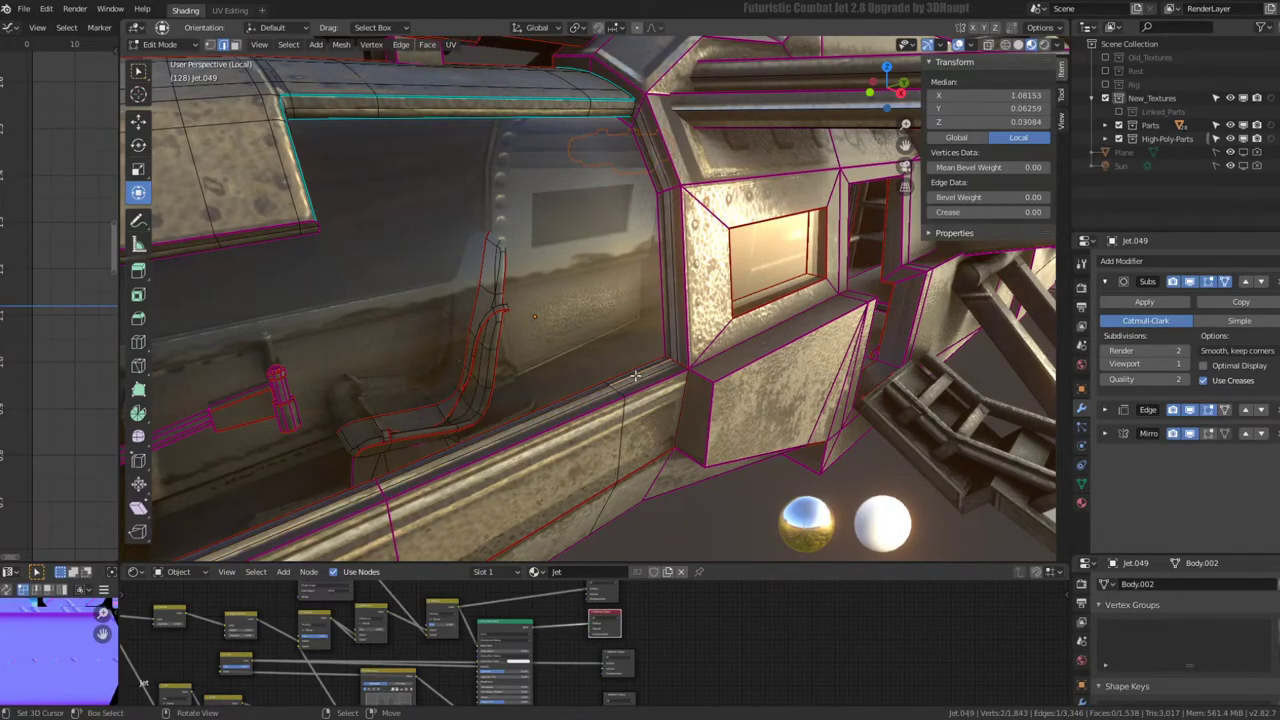
{"action": "key", "text": "h"}
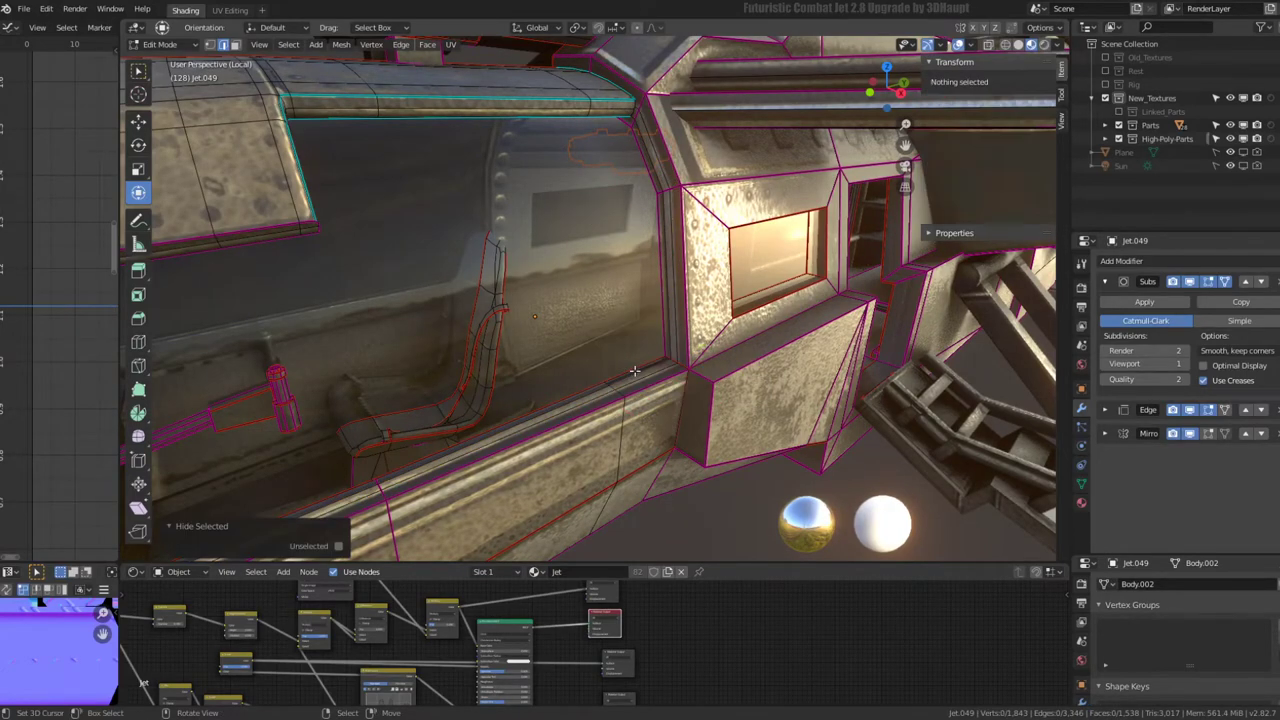
{"action": "left_click", "coordinate": [670, 292], "text": "alt"}
{"action": "mouse_move", "coordinate": [670, 292]}
{"action": "middle_mouse_down"}
{"action": "mouse_move", "coordinate": [688, 376]}
{"action": "mouse_move", "coordinate": [681, 354]}
{"action": "middle_mouse_up"}
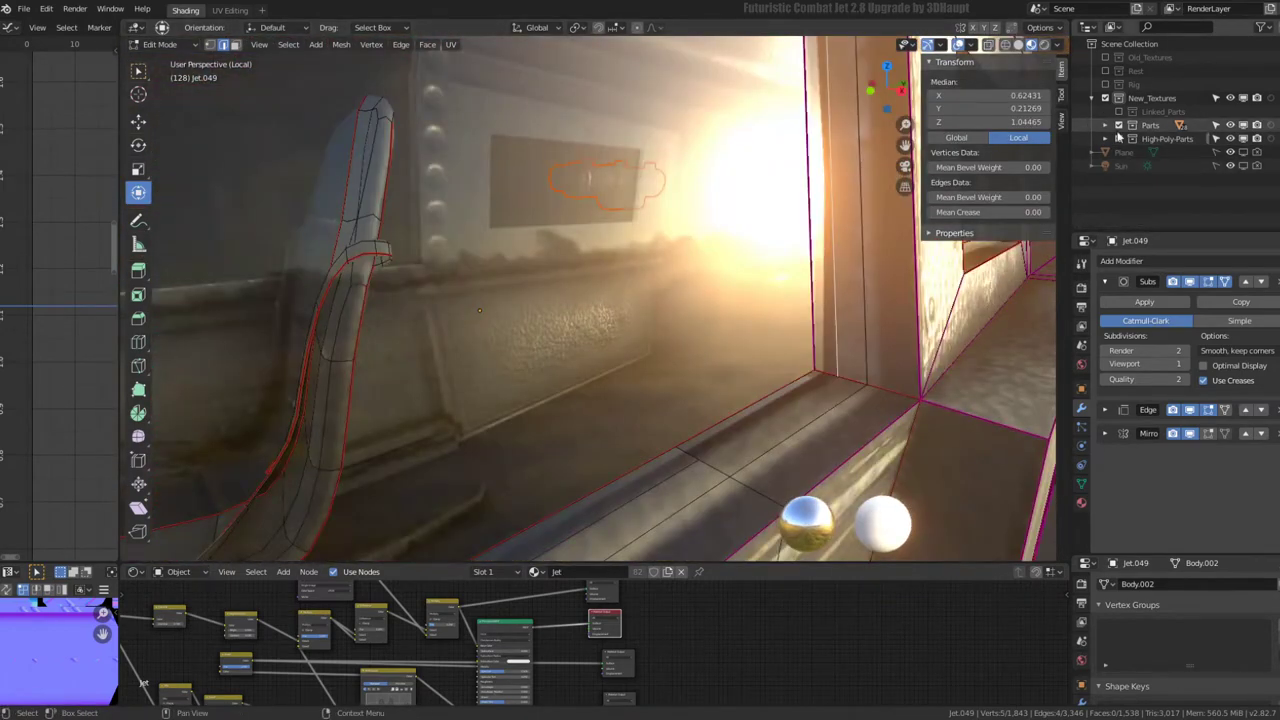
- Exclude and then re-enable the Parts collection to view the whole jet
{"action": "left_click", "coordinate": [1119, 124]}
{"action": "middle_click_drag", "start_coordinate": [760, 230], "coordinate": [708, 210]}
{"action": "scroll", "coordinate": [708, 210], "scroll_direction": "up", "scroll_amount": 2}
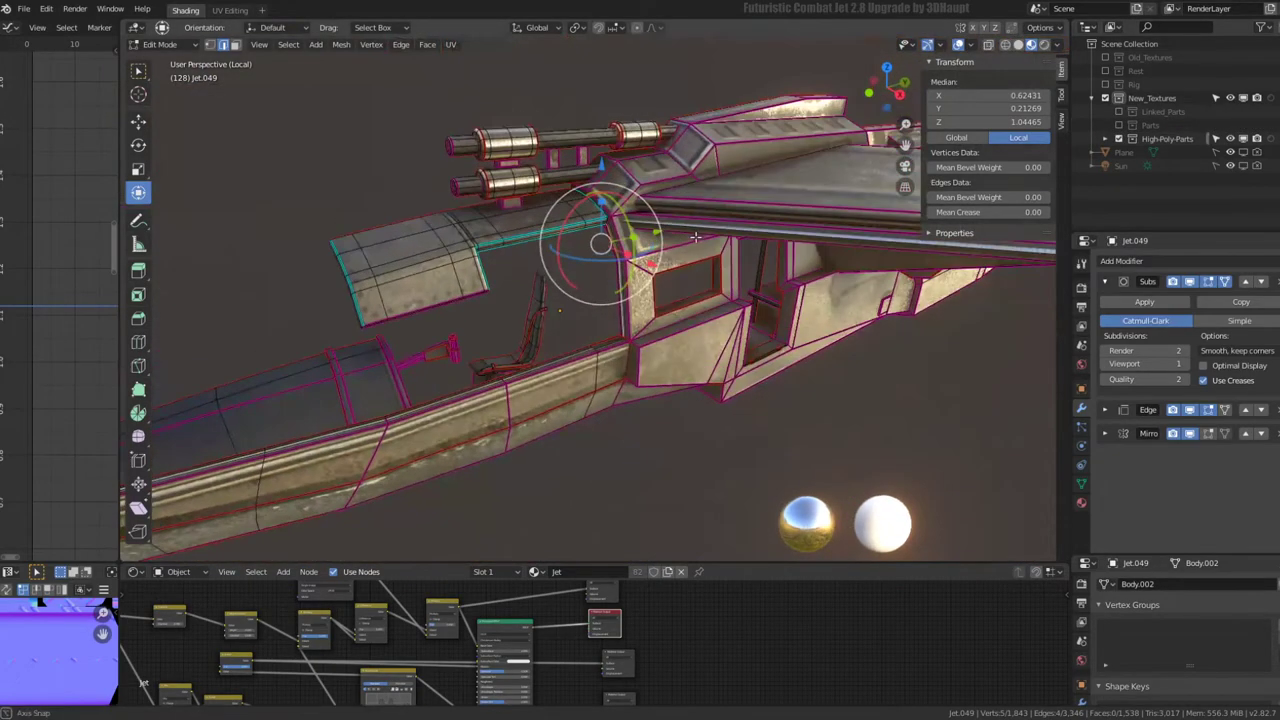
{"action": "scroll", "coordinate": [708, 210], "scroll_direction": "up", "scroll_amount": 3}
{"action": "left_click", "coordinate": [1120, 125]}
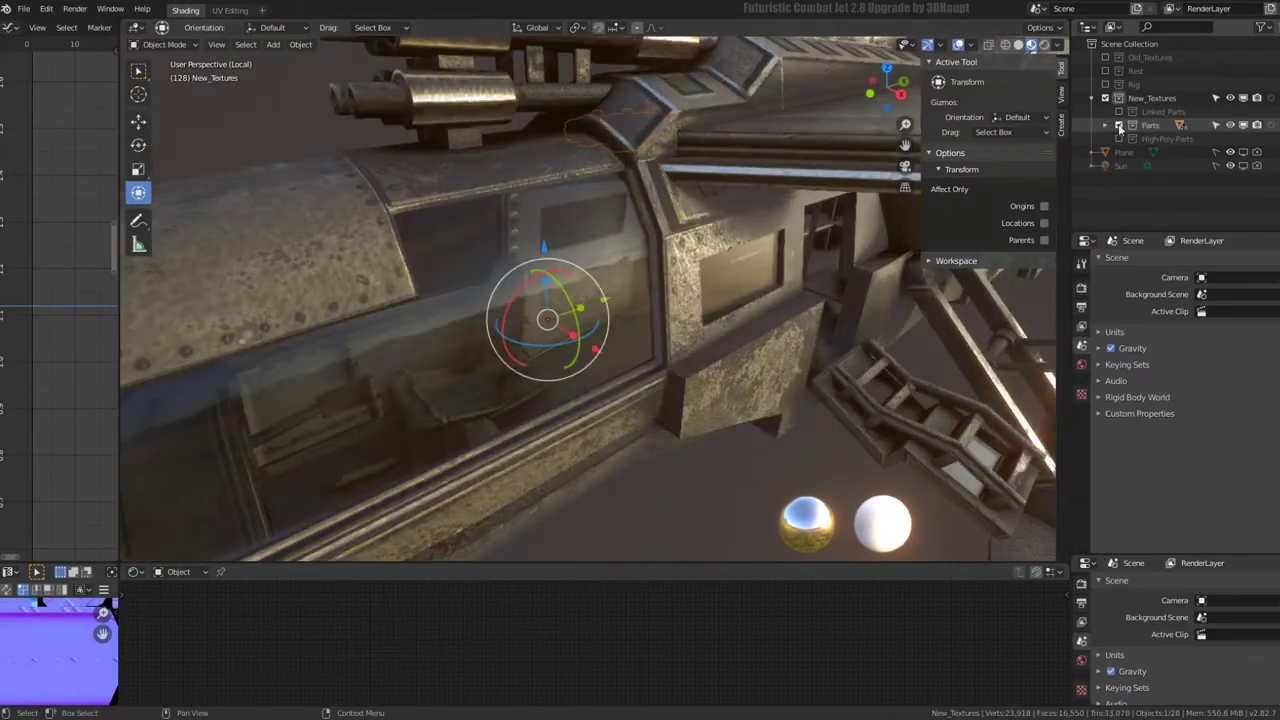
- Move the canopy glass into the New_Textures > High-Poly-Parts collection
{"action": "left_click", "coordinate": [502, 266]}
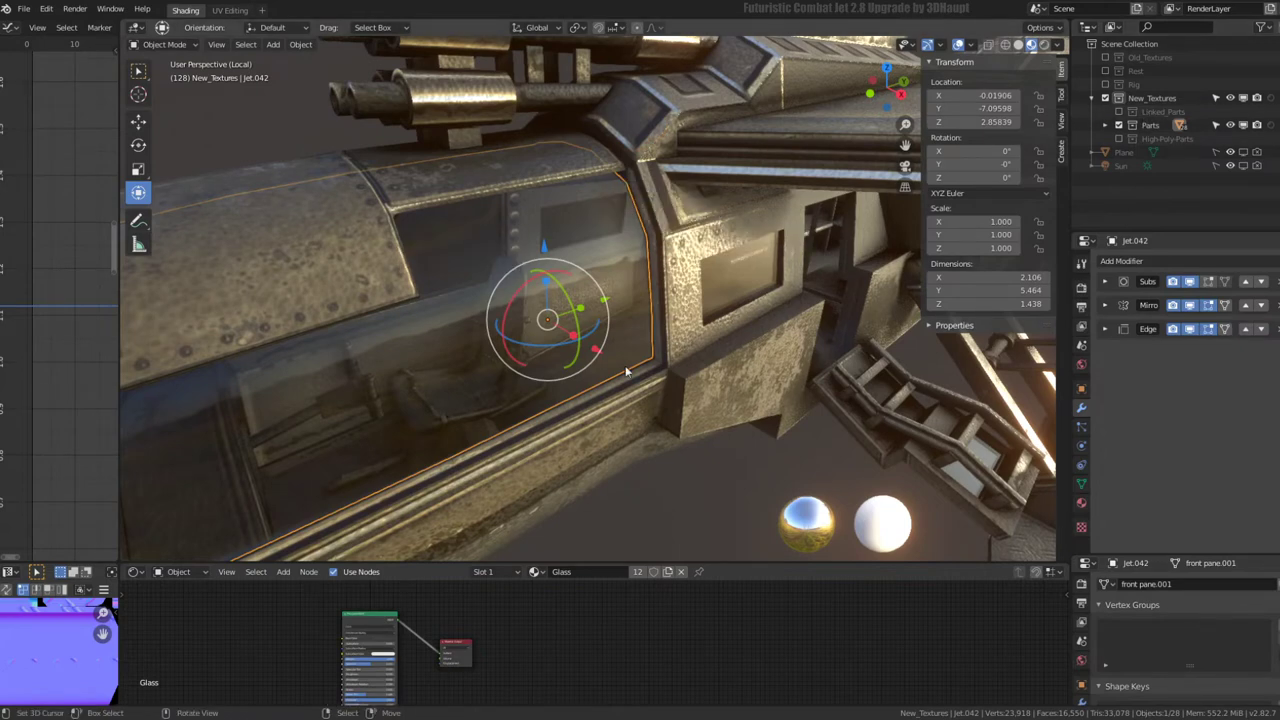
{"action": "key", "text": "KP_Divide"}
{"action": "key", "text": "m"}
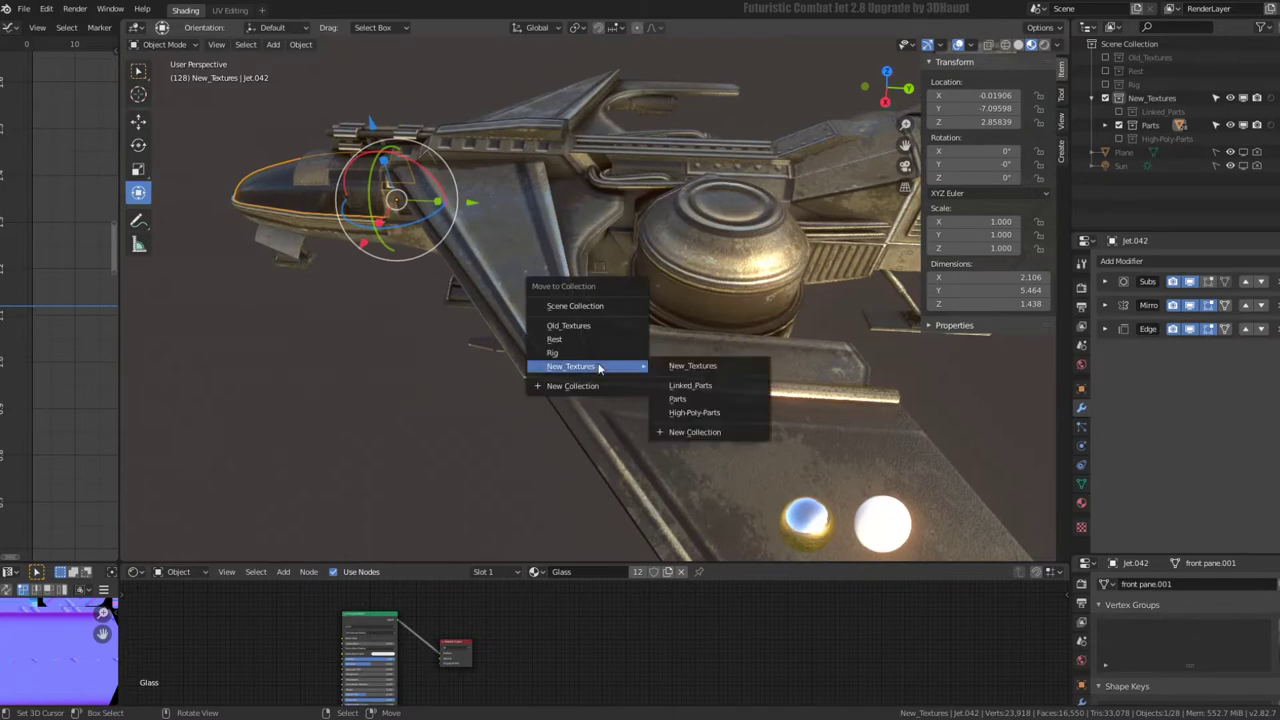
{"action": "left_click", "coordinate": [709, 413]}
- Hide the Parts collection and show High-Poly-Parts around the cockpit
{"action": "mouse_move", "coordinate": [490, 319]}
{"action": "middle_mouse_down"}
{"action": "mouse_move", "coordinate": [723, 296]}
{"action": "mouse_move", "coordinate": [800, 270]}
{"action": "middle_mouse_up"}
{"action": "scroll", "coordinate": [723, 296], "scroll_direction": "up", "scroll_amount": 3}
{"action": "left_click", "coordinate": [1118, 125]}
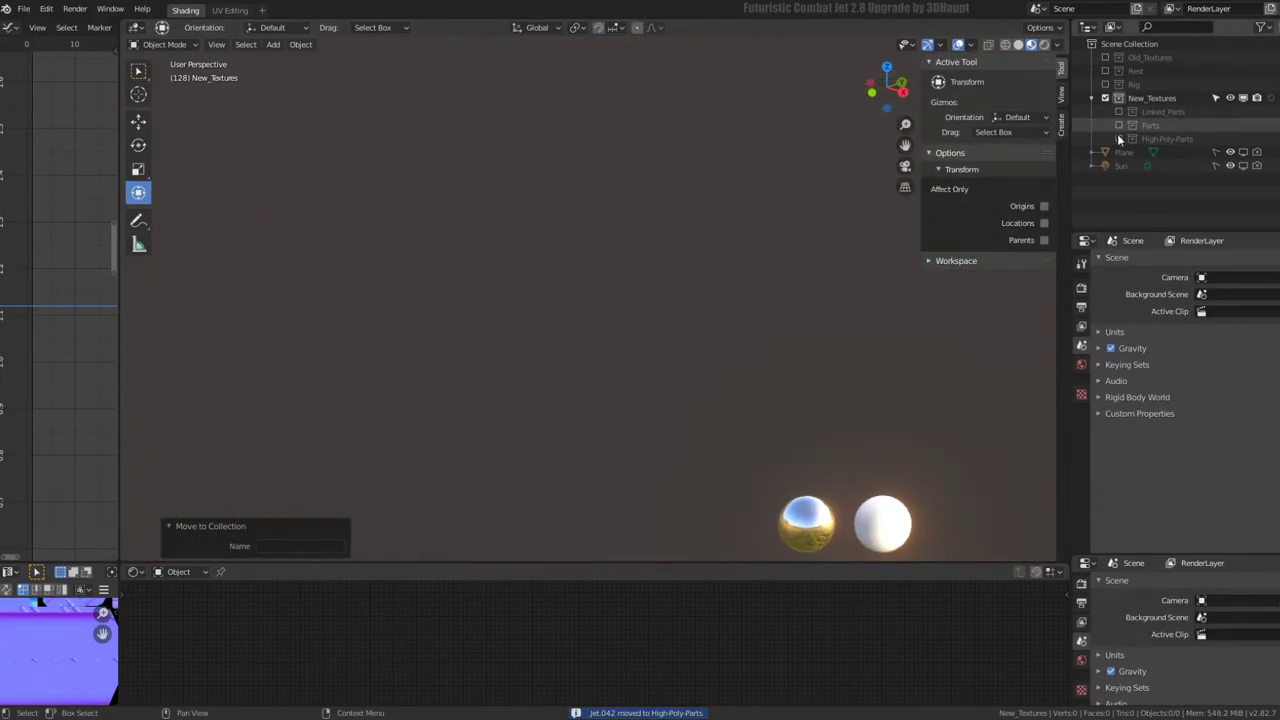
{"action": "left_click", "coordinate": [1118, 138]}
- Duplicate the canopy glass in place and move the copy into the Parts collection
{"action": "left_click", "coordinate": [683, 248]}
{"action": "middle_click_drag", "start_coordinate": [683, 248], "coordinate": [761, 291]}
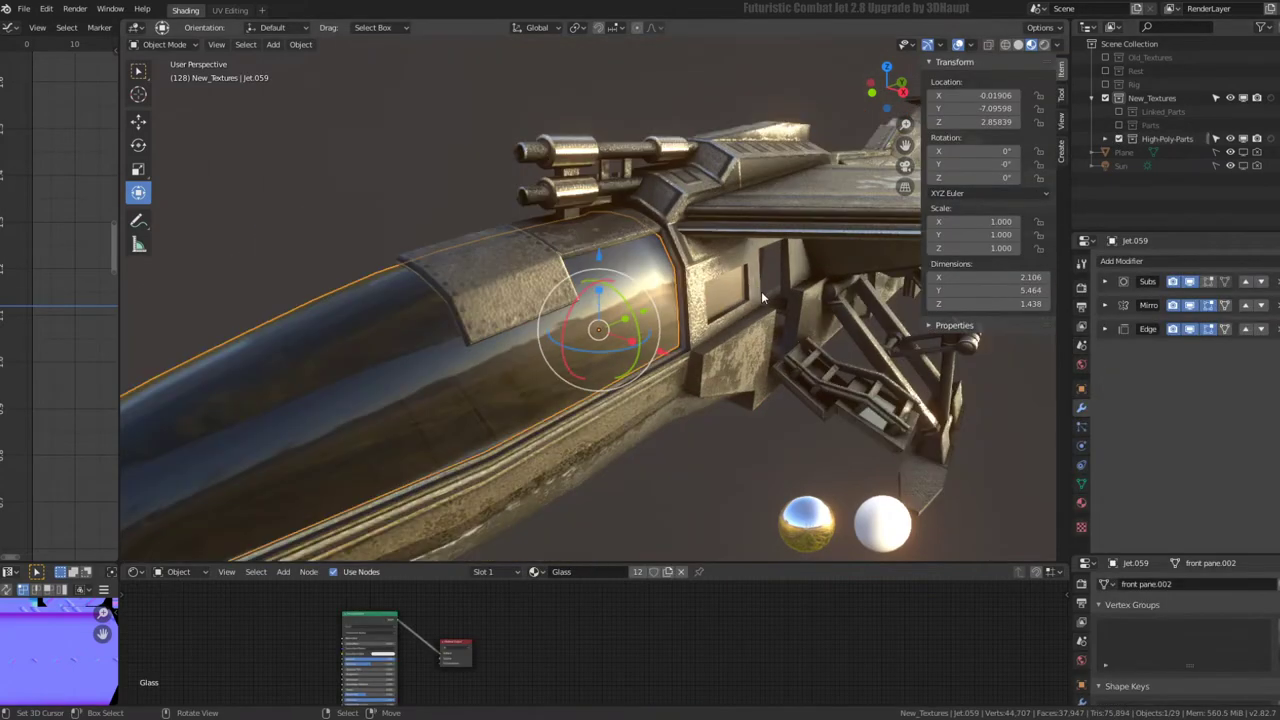
{"action": "key", "text": "shift+d"}
{"action": "key", "text": "Escape"}
{"action": "key", "text": "m"}
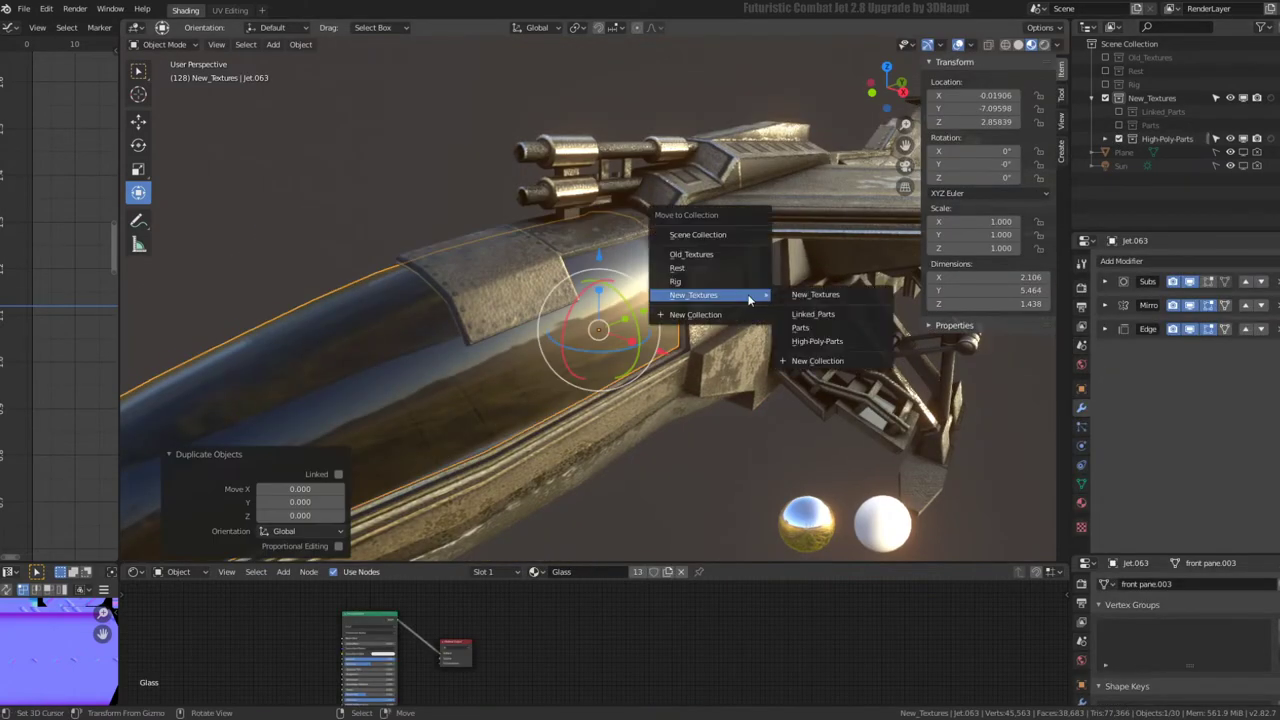
{"action": "left_click", "coordinate": [800, 327]}
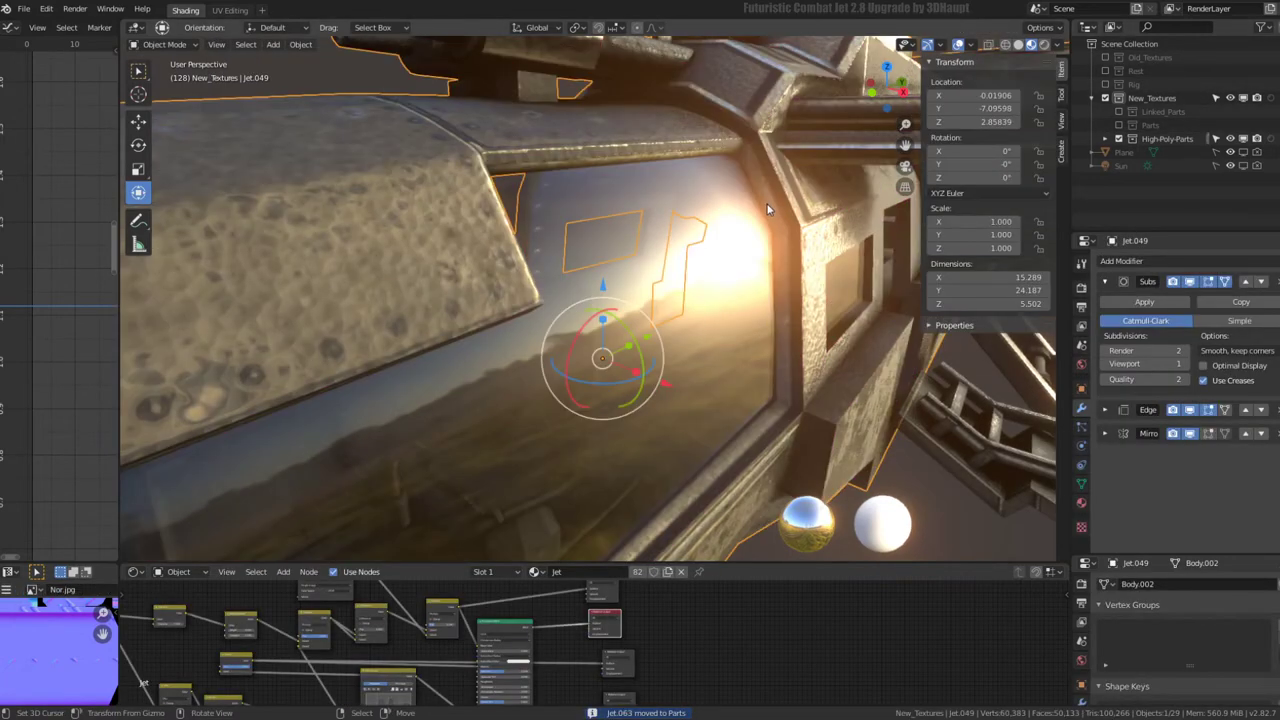
- Slide the selected cockpit edges slightly and return to Object Mode
{"action": "scroll", "coordinate": [765, 218], "scroll_direction": "up", "scroll_amount": 2}
{"action": "scroll", "coordinate": [740, 235], "scroll_direction": "up", "scroll_amount": 2}
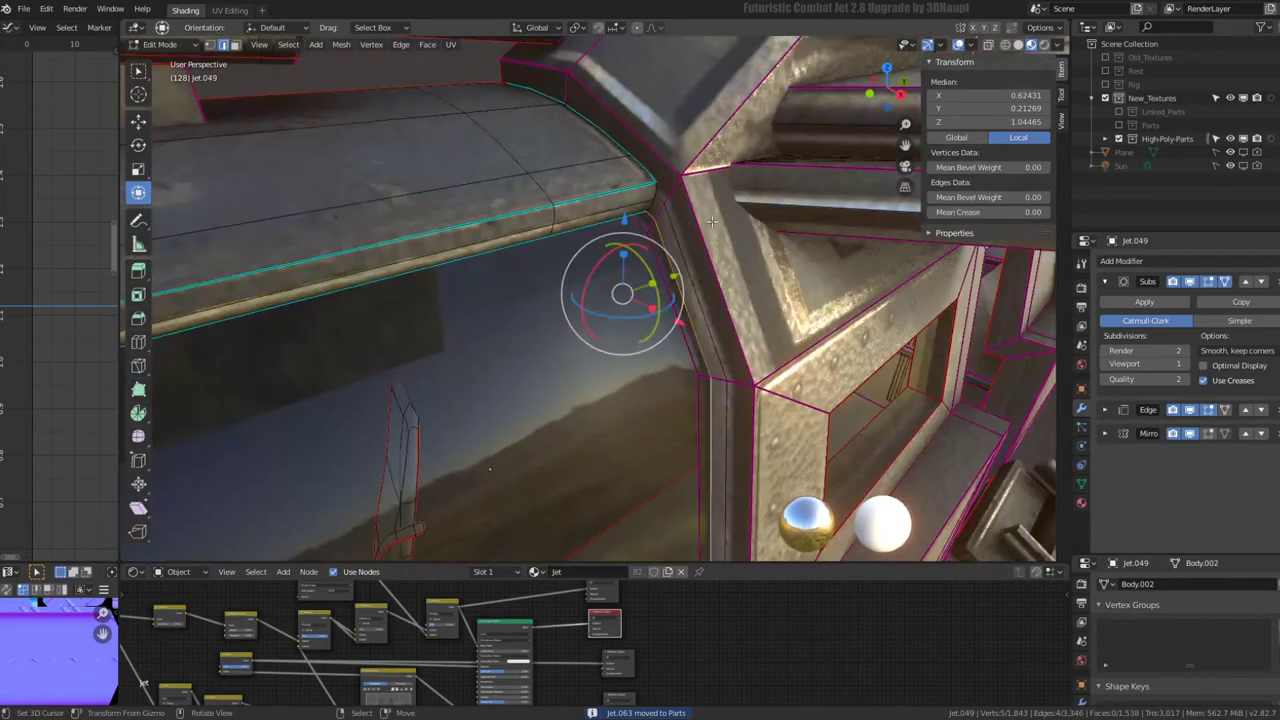
{"action": "scroll", "coordinate": [715, 250], "scroll_direction": "up", "scroll_amount": 2}
{"action": "scroll", "coordinate": [716, 278], "scroll_direction": "up", "scroll_amount": 2}
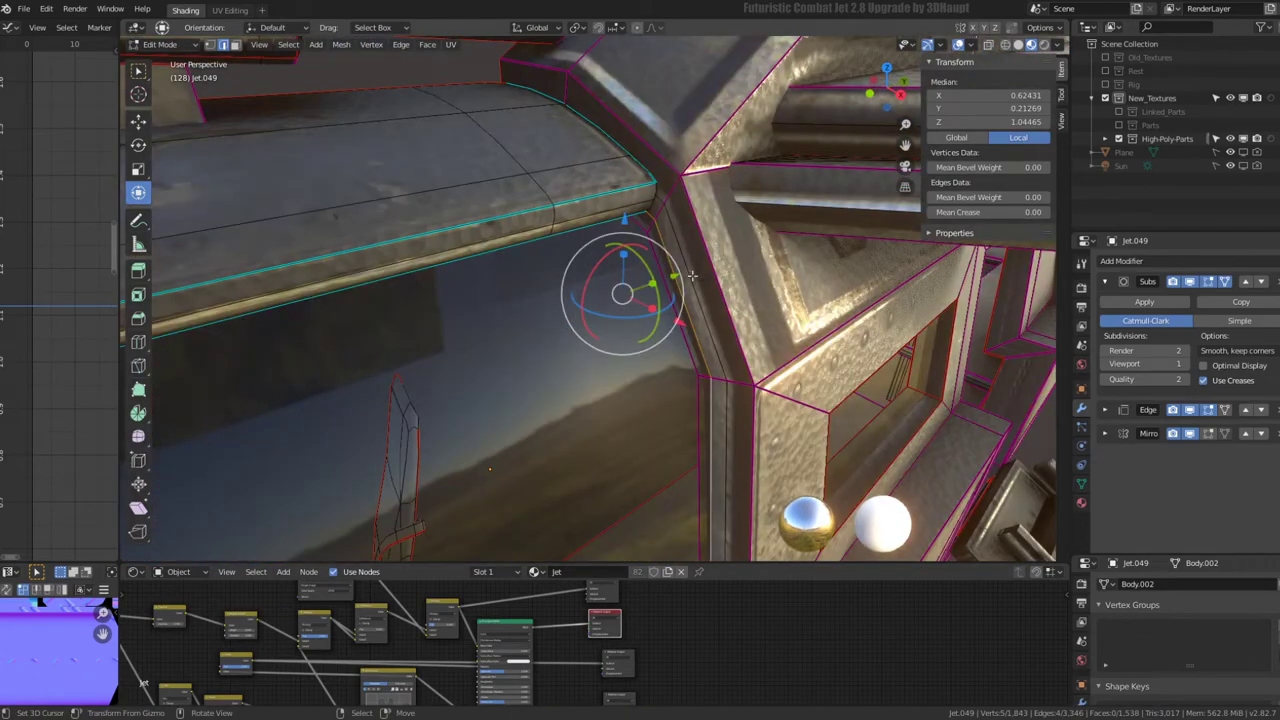
{"action": "left_click_drag", "start_coordinate": [675, 273], "coordinate": [663, 277]}
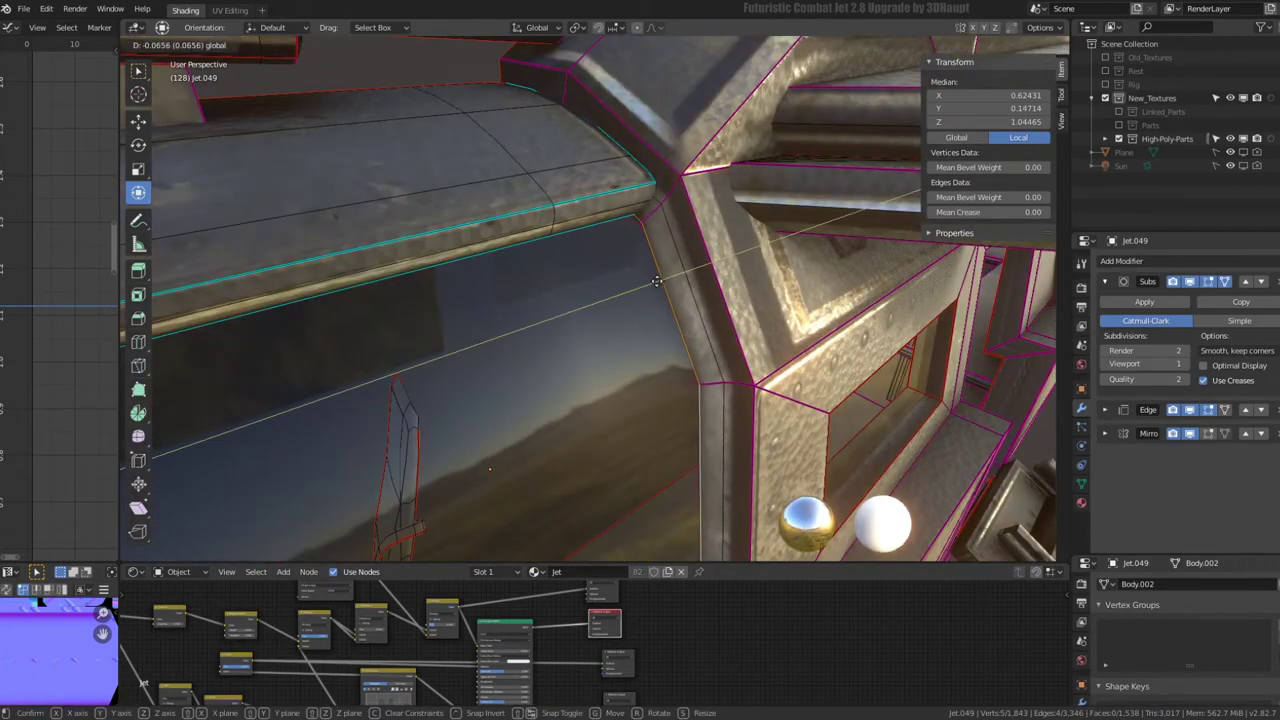
{"action": "left_click", "coordinate": [656, 281]}
{"action": "key", "text": "Tab"}
{"action": "mouse_move", "coordinate": [656, 281]}
{"action": "middle_mouse_down"}
{"action": "mouse_move", "coordinate": [677, 254]}
{"action": "mouse_move", "coordinate": [642, 251]}
{"action": "mouse_move", "coordinate": [688, 276]}
{"action": "mouse_move", "coordinate": [680, 283]}
{"action": "middle_mouse_up"}
{"action": "scroll", "coordinate": [657, 251], "scroll_direction": "up", "scroll_amount": 3}
- Reveal the hidden edges and select a shortest path along the nose rim
{"action": "key", "text": "Tab"}
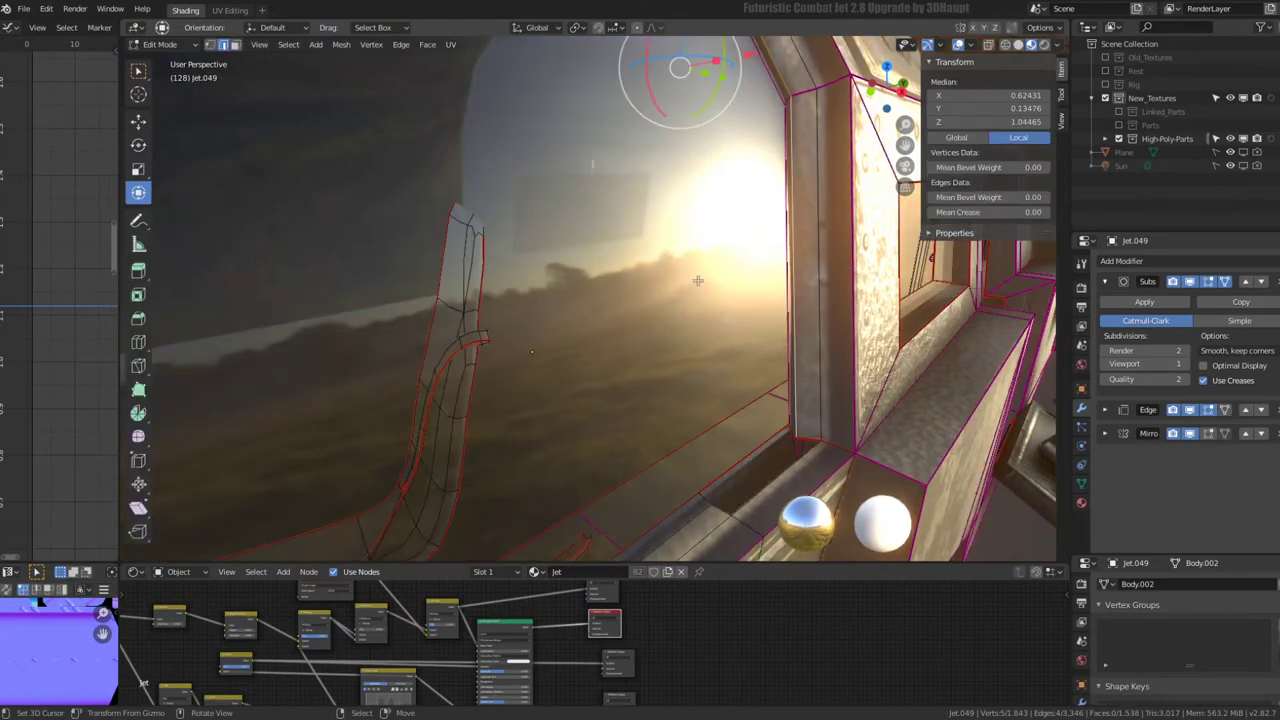
{"action": "key", "text": "alt+h"}
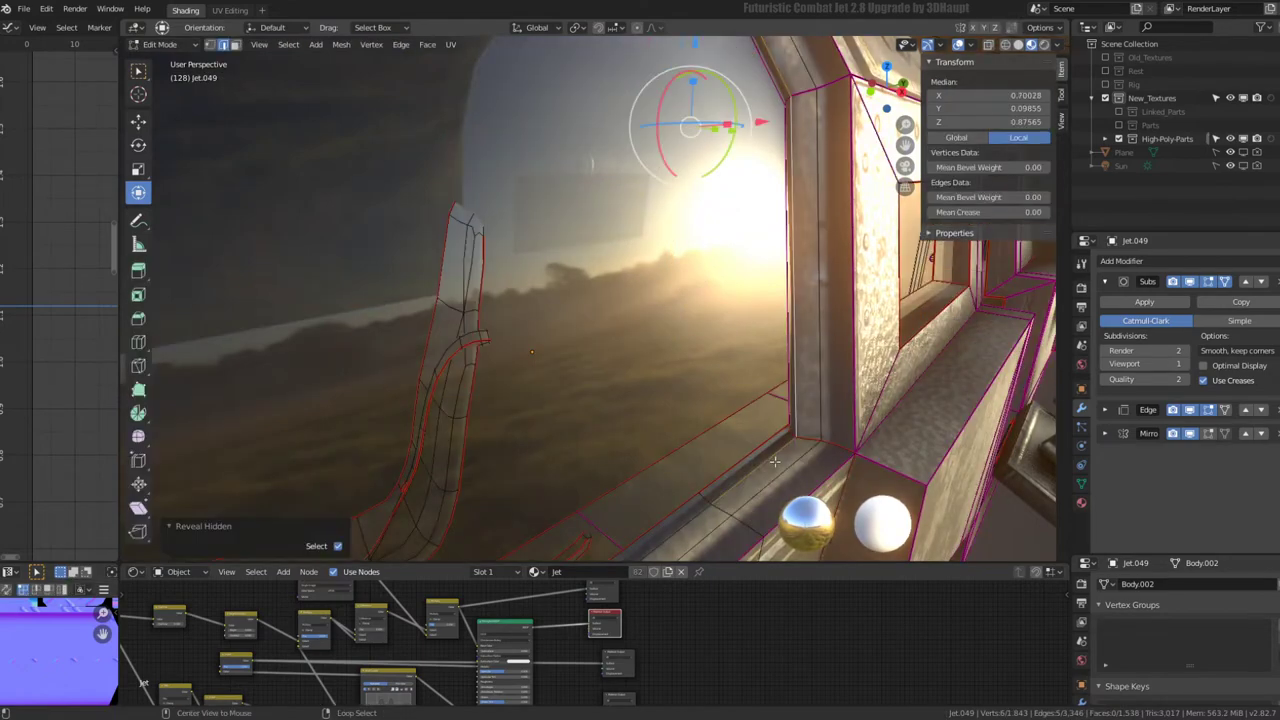
{"action": "middle_click_drag", "start_coordinate": [774, 461], "coordinate": [622, 310]}
{"action": "left_click", "coordinate": [622, 310]}
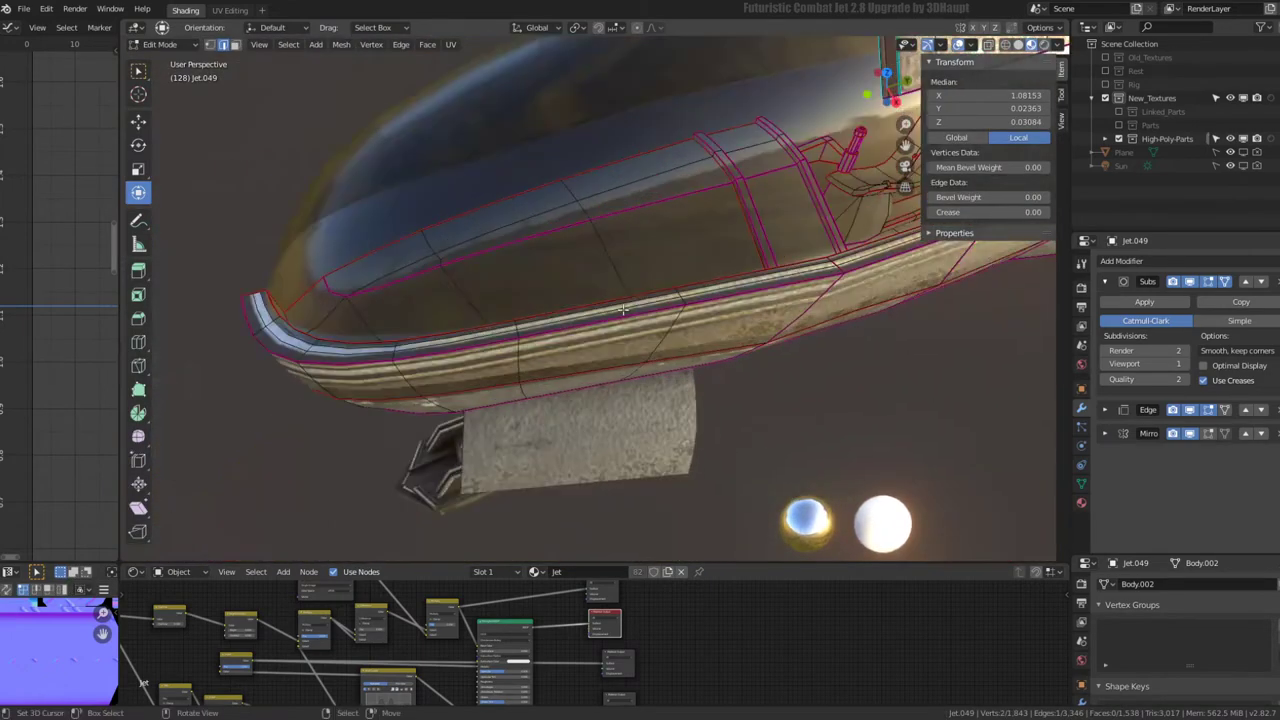
{"action": "scroll", "coordinate": [622, 310], "scroll_direction": "up", "scroll_amount": 3}
{"action": "left_click", "coordinate": [612, 314], "text": "ctrl"}
{"action": "middle_click_drag", "start_coordinate": [612, 314], "coordinate": [521, 290]}
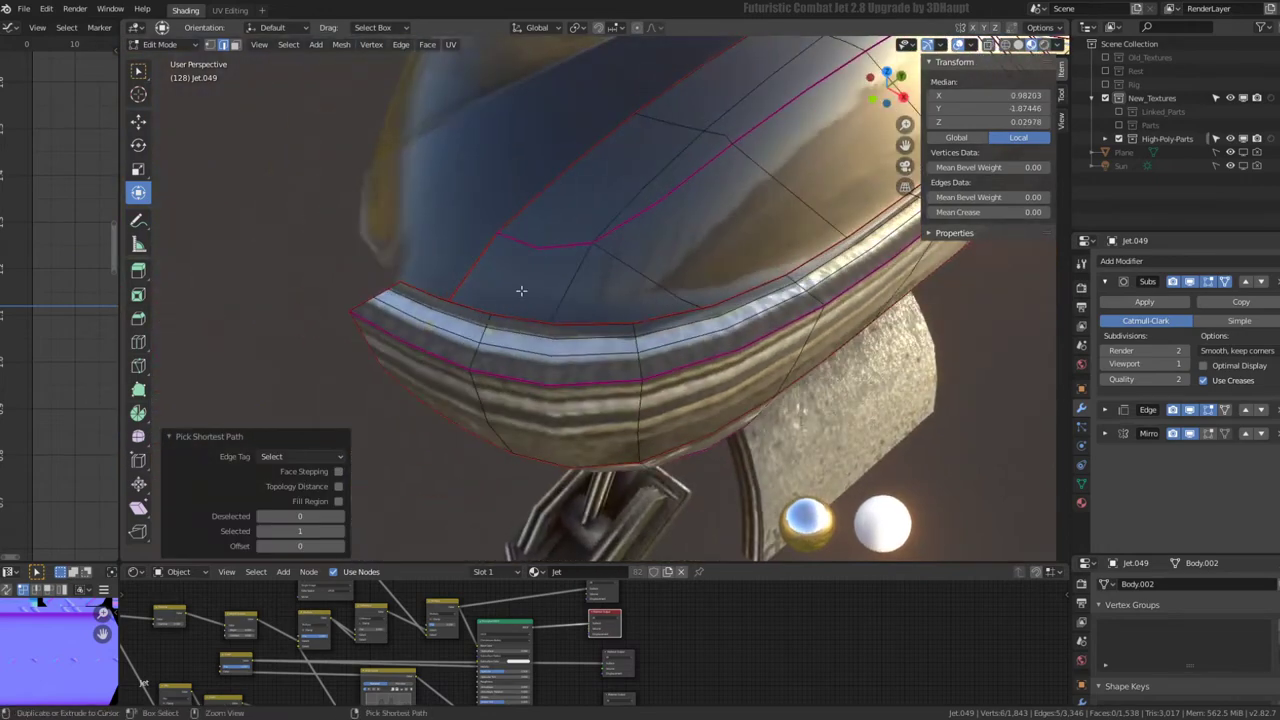
{"action": "scroll", "coordinate": [446, 313], "scroll_direction": "down", "scroll_amount": 5}
- Extend the rim selection and move those edges vertically along Z
{"action": "middle_click_drag", "start_coordinate": [686, 257], "coordinate": [500, 529]}
{"action": "scroll", "coordinate": [500, 529], "scroll_direction": "up", "scroll_amount": 4}
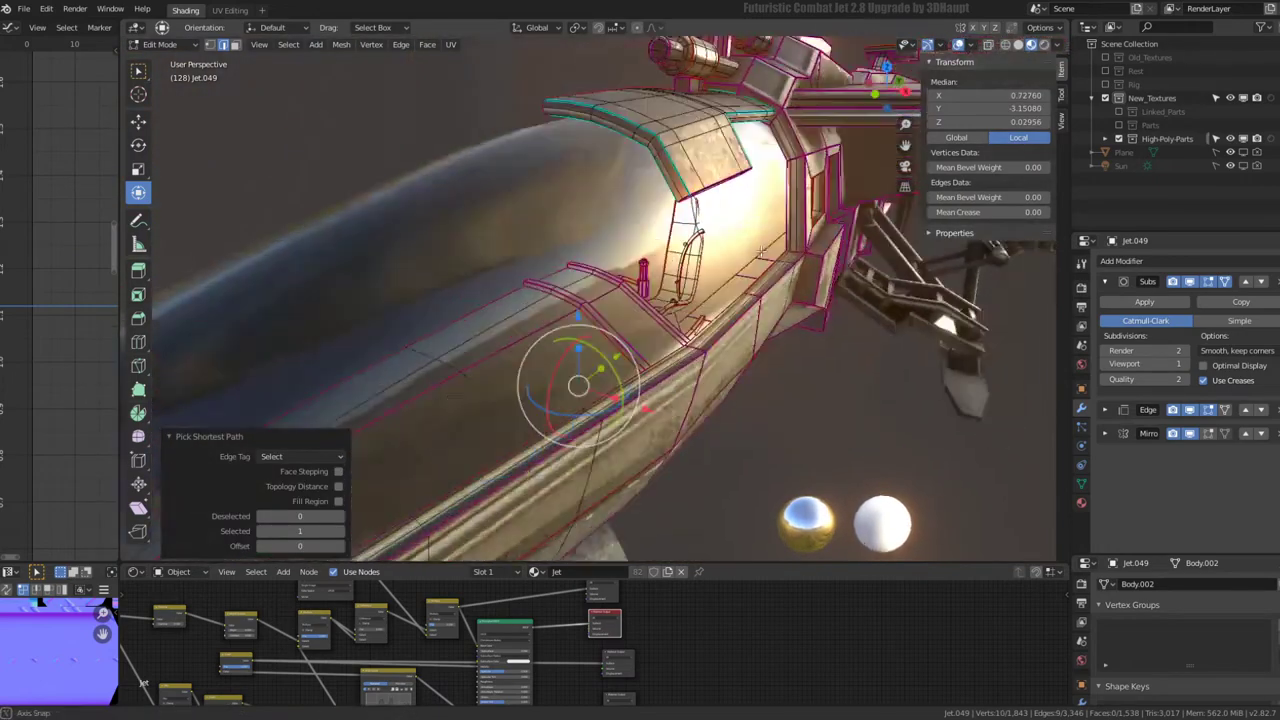
{"action": "left_click", "coordinate": [543, 457], "text": "ctrl"}
{"action": "middle_click_drag", "start_coordinate": [543, 457], "coordinate": [790, 240]}
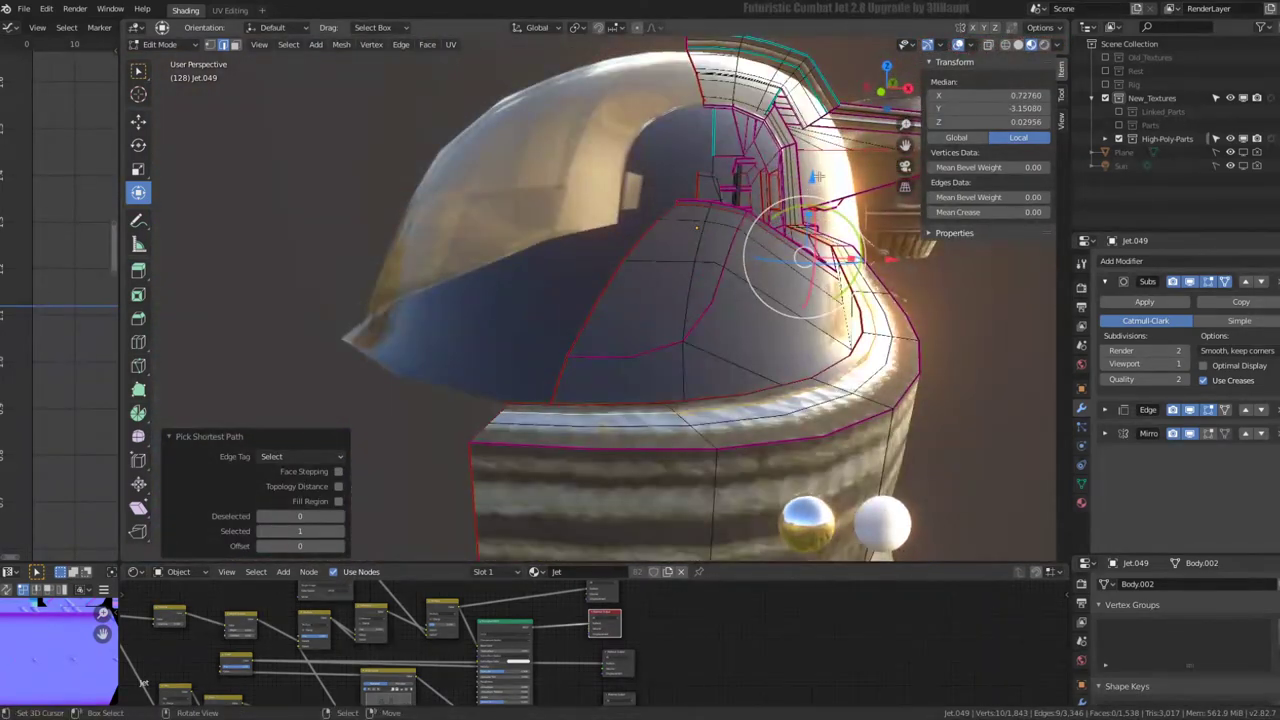
{"action": "key", "text": "g"}
{"action": "key", "text": "z"}
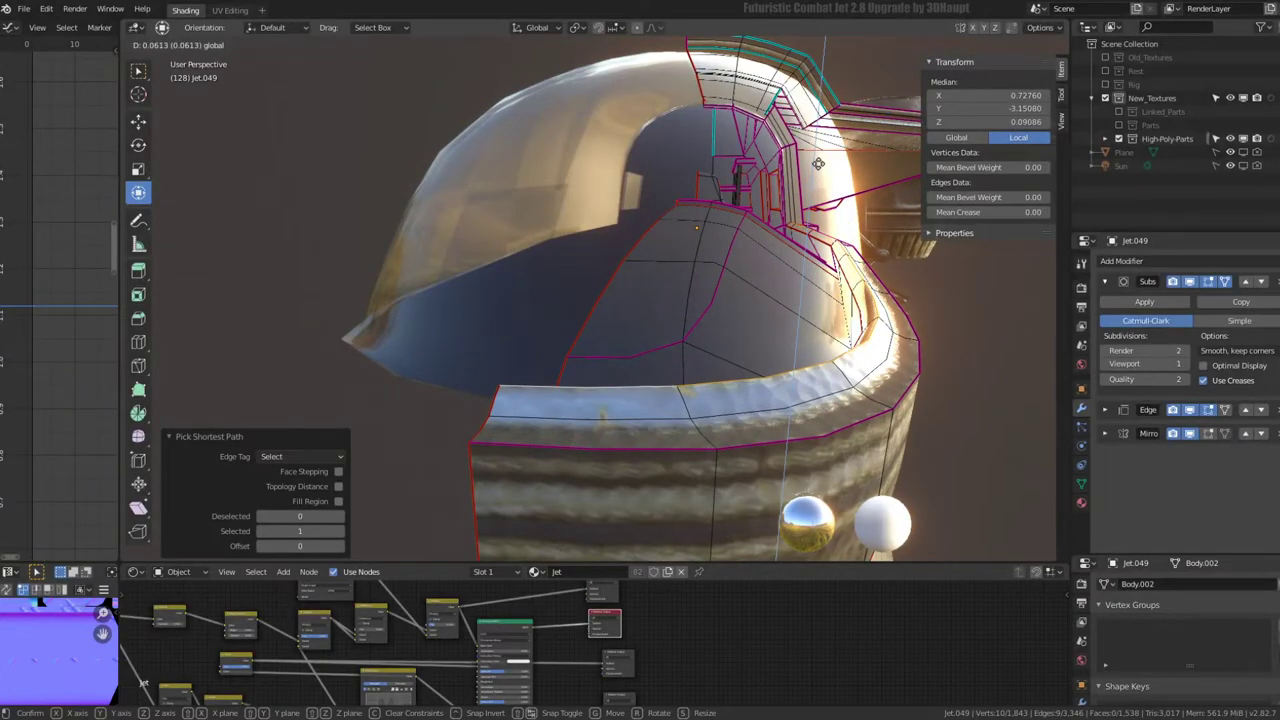
{"action": "left_click", "coordinate": [818, 163]}
{"action": "key", "text": "Tab"}
- View the fuselage side with the guns and re-enter Edit Mode on the jet mesh
{"action": "scroll", "coordinate": [700, 250], "scroll_direction": "down", "scroll_amount": 5}
{"action": "mouse_move", "coordinate": [700, 250]}
{"action": "middle_mouse_down"}
{"action": "mouse_move", "coordinate": [650, 260]}
{"action": "mouse_move", "coordinate": [726, 227]}
{"action": "middle_mouse_up"}
{"action": "scroll", "coordinate": [679, 251], "scroll_direction": "up", "scroll_amount": 5}
{"action": "scroll", "coordinate": [679, 251], "scroll_direction": "up", "scroll_amount": 5}
{"action": "key", "text": "Tab"}
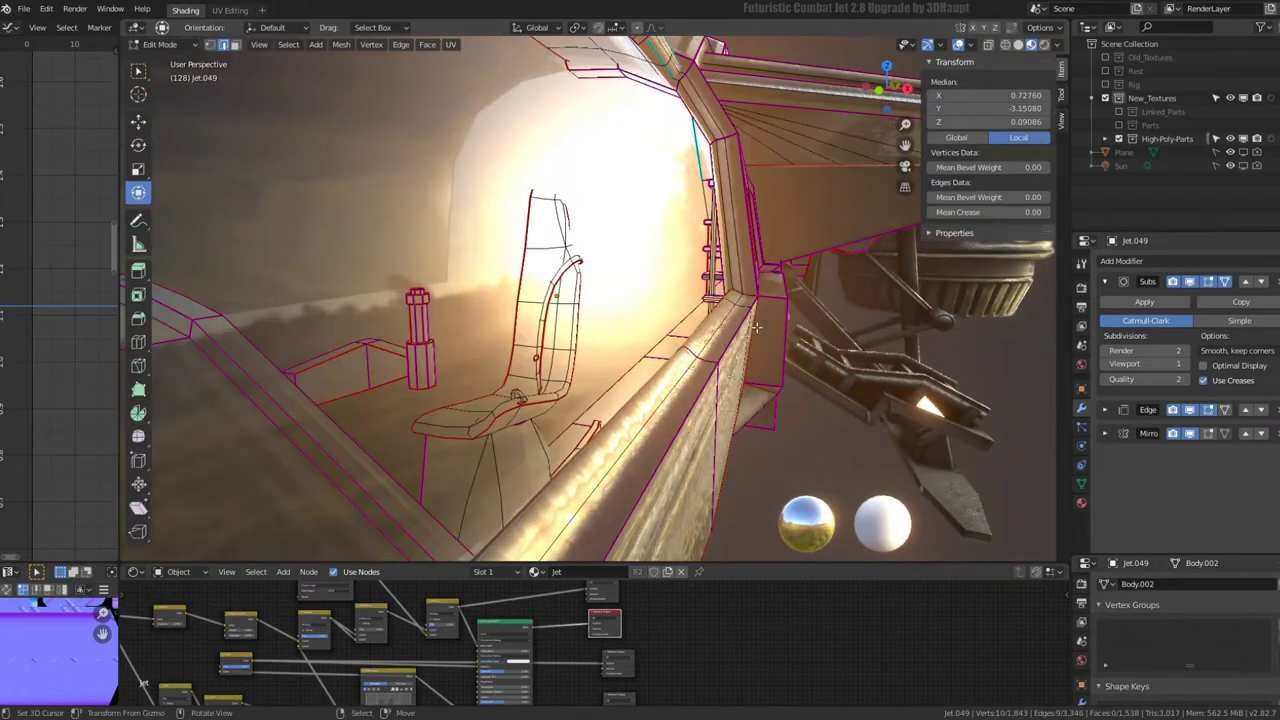
{"action": "key", "text": "Tab"}
{"action": "scroll", "coordinate": [735, 258], "scroll_direction": "down", "scroll_amount": 5}
{"action": "middle_click_drag", "start_coordinate": [735, 258], "coordinate": [670, 258]}
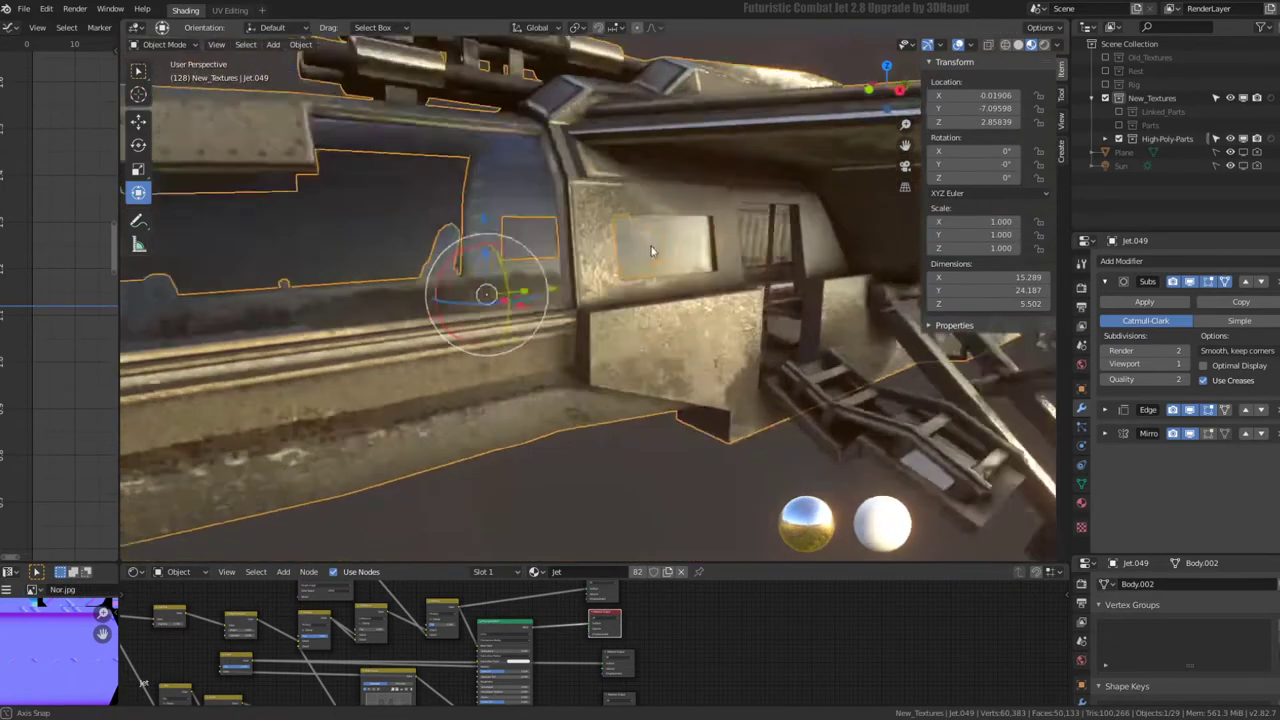
{"action": "scroll", "coordinate": [670, 258], "scroll_direction": "up", "scroll_amount": 3}
{"action": "key", "text": "Tab"}
{"action": "scroll", "coordinate": [670, 257], "scroll_direction": "up", "scroll_amount": 3}
{"action": "scroll", "coordinate": [678, 217], "scroll_direction": "up", "scroll_amount": 2}
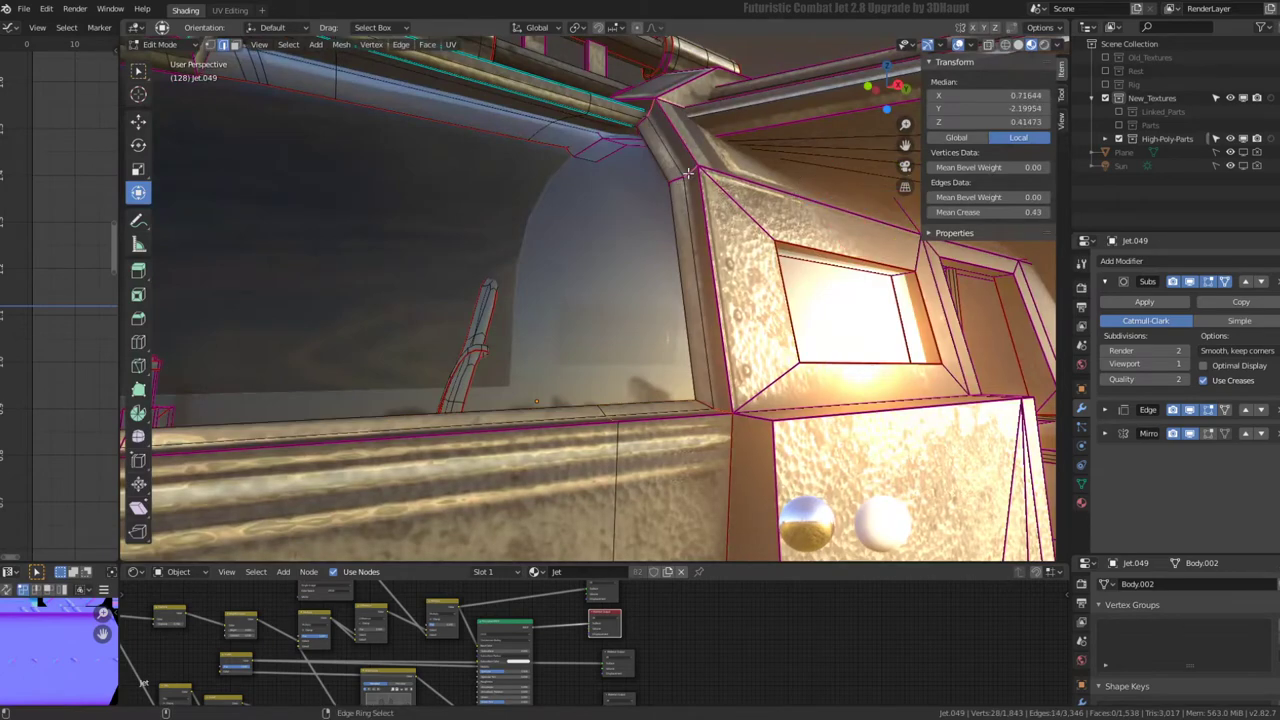
- Subdivide the cockpit frame edge loop and return to Object Mode
{"action": "middle_click_drag", "start_coordinate": [683, 166], "coordinate": [690, 219]}
{"action": "left_click", "coordinate": [690, 219], "text": "alt"}
{"action": "right_click", "coordinate": [913, 176]}
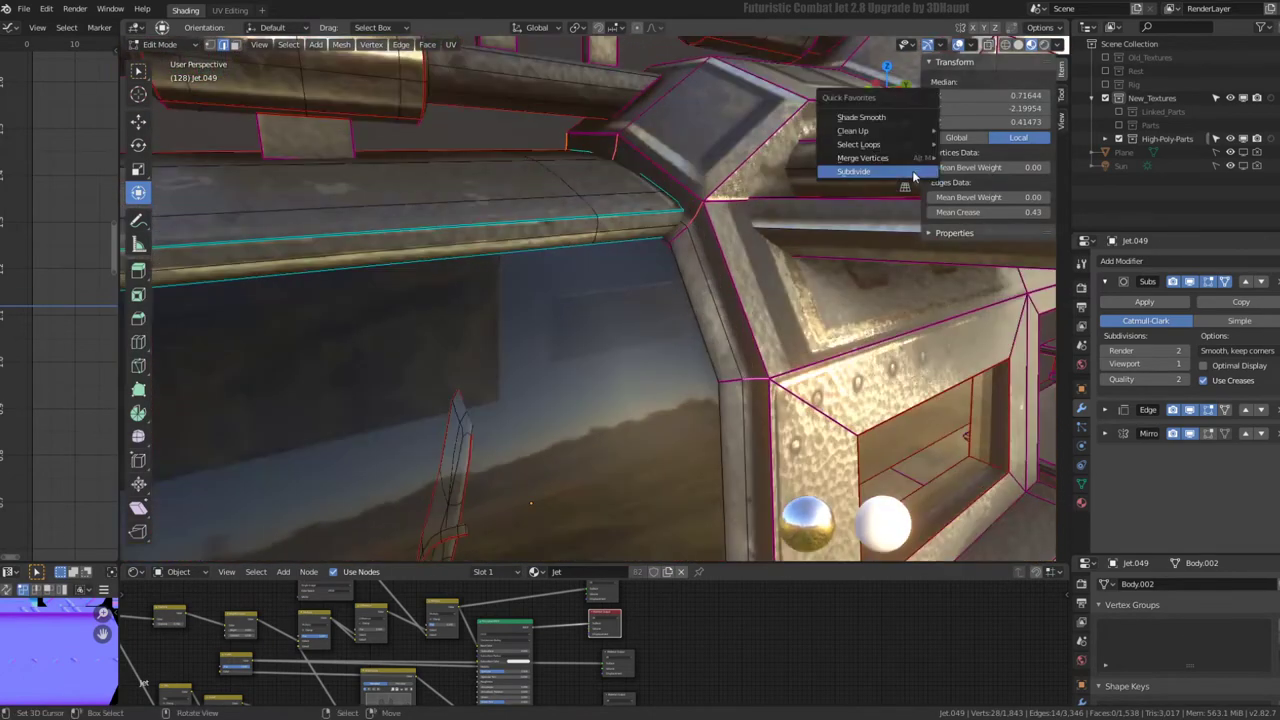
{"action": "left_click", "coordinate": [913, 176]}
{"action": "key", "text": "Tab"}
{"action": "scroll", "coordinate": [699, 211], "scroll_direction": "down", "scroll_amount": 3}
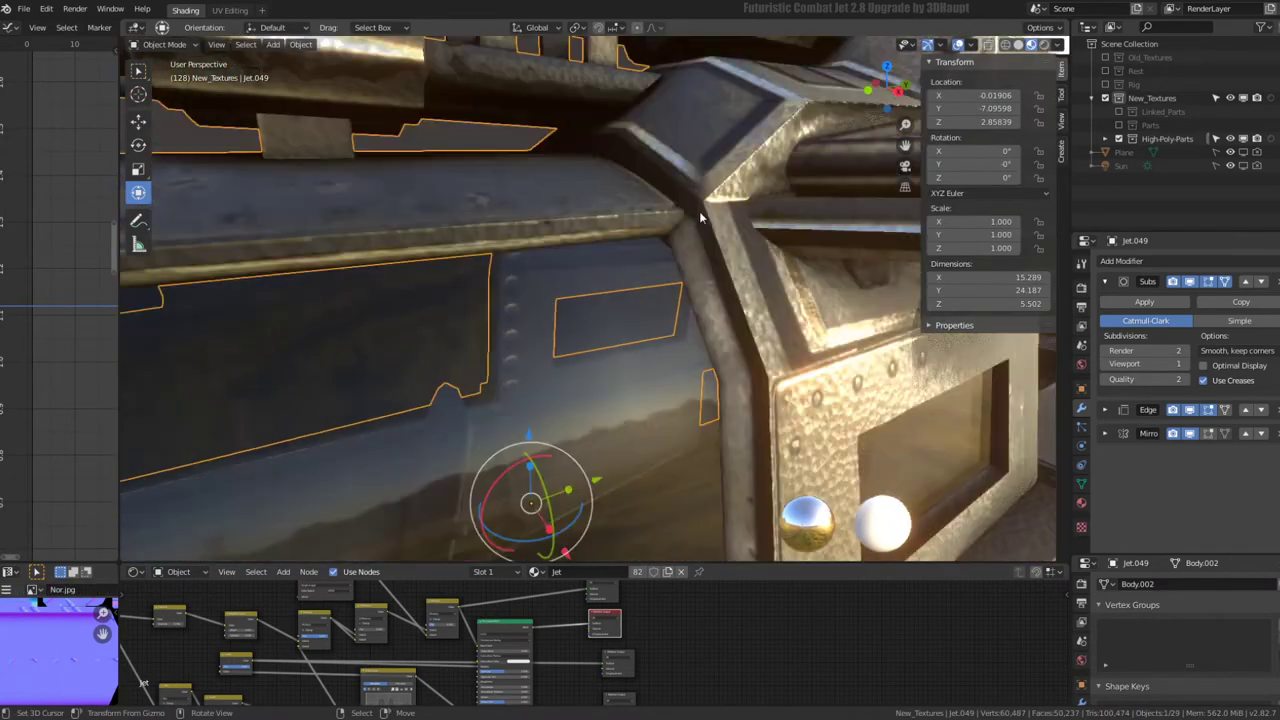
{"action": "mouse_move", "coordinate": [699, 211]}
{"action": "middle_mouse_down"}
{"action": "mouse_move", "coordinate": [631, 218]}
{"action": "mouse_move", "coordinate": [764, 203]}
{"action": "mouse_move", "coordinate": [560, 245]}
{"action": "middle_mouse_up"}
{"action": "scroll", "coordinate": [616, 239], "scroll_direction": "up", "scroll_amount": 5}
- Select rim edges along the hull and lower them along Z
{"action": "key", "text": "Tab"}
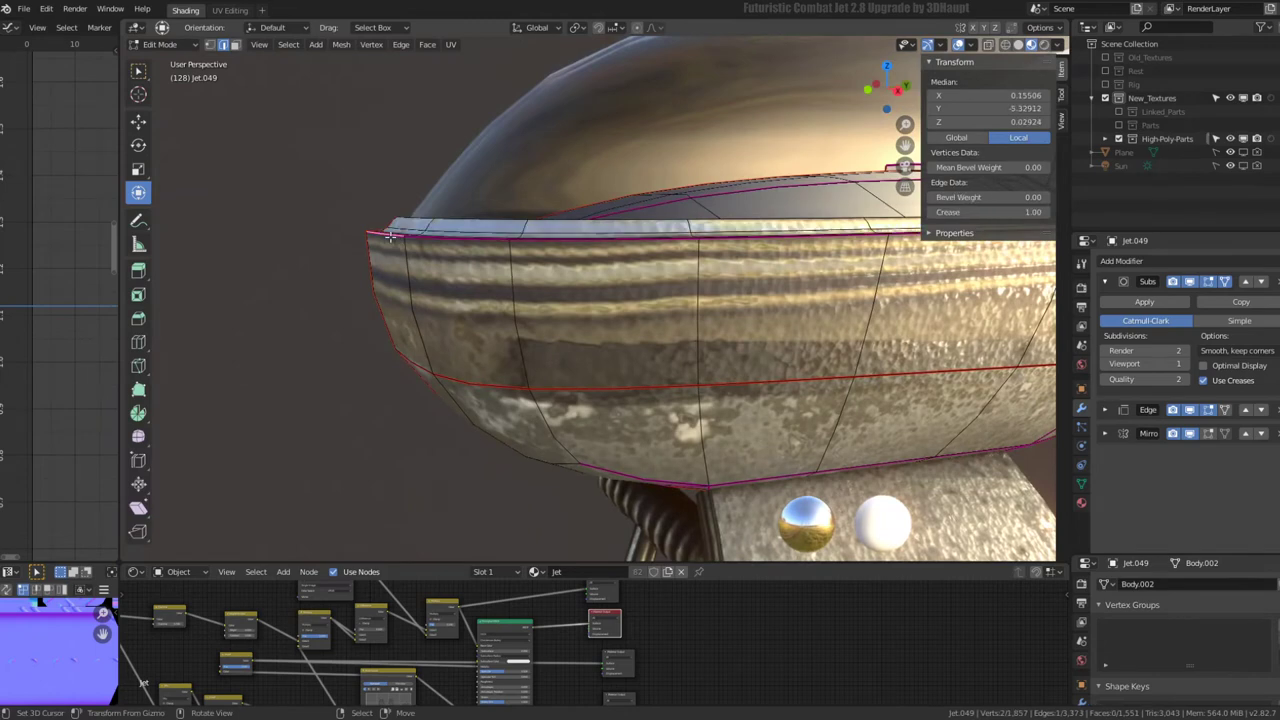
{"action": "left_click", "coordinate": [400, 240]}
{"action": "middle_click_drag", "start_coordinate": [400, 240], "coordinate": [441, 255]}
{"action": "left_click", "coordinate": [524, 337], "text": "ctrl"}
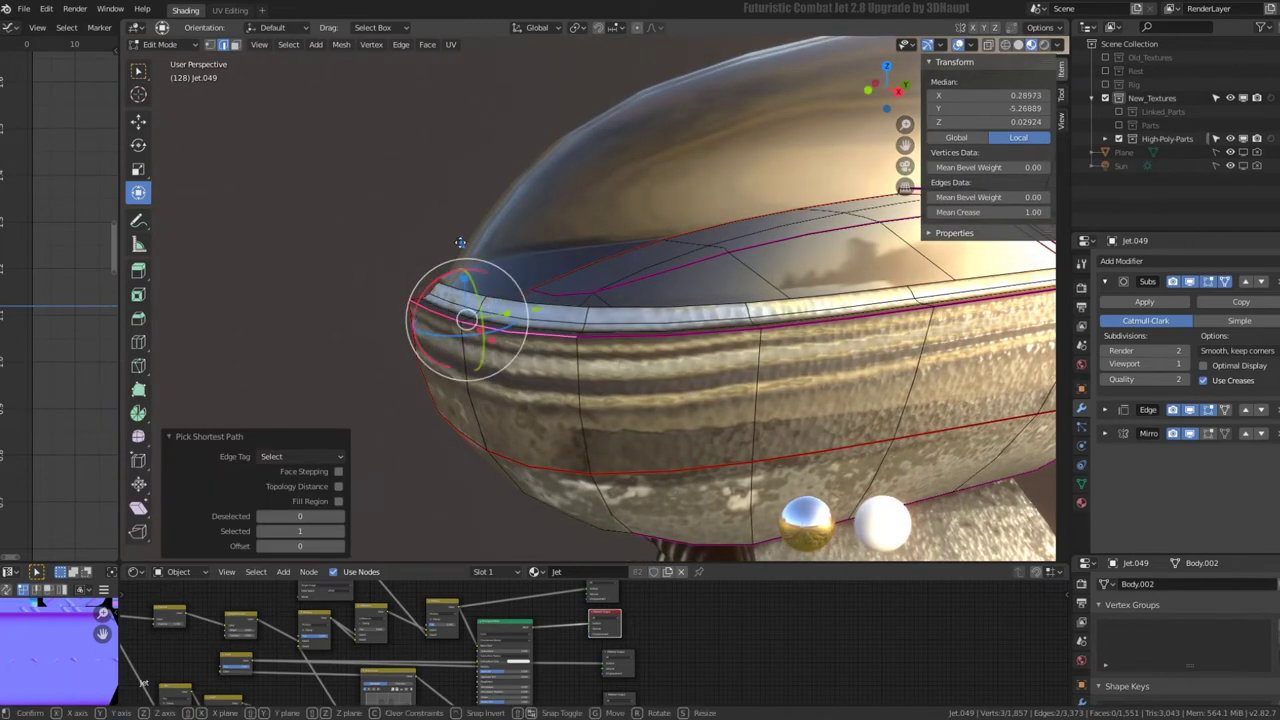
{"action": "key", "text": "z"}
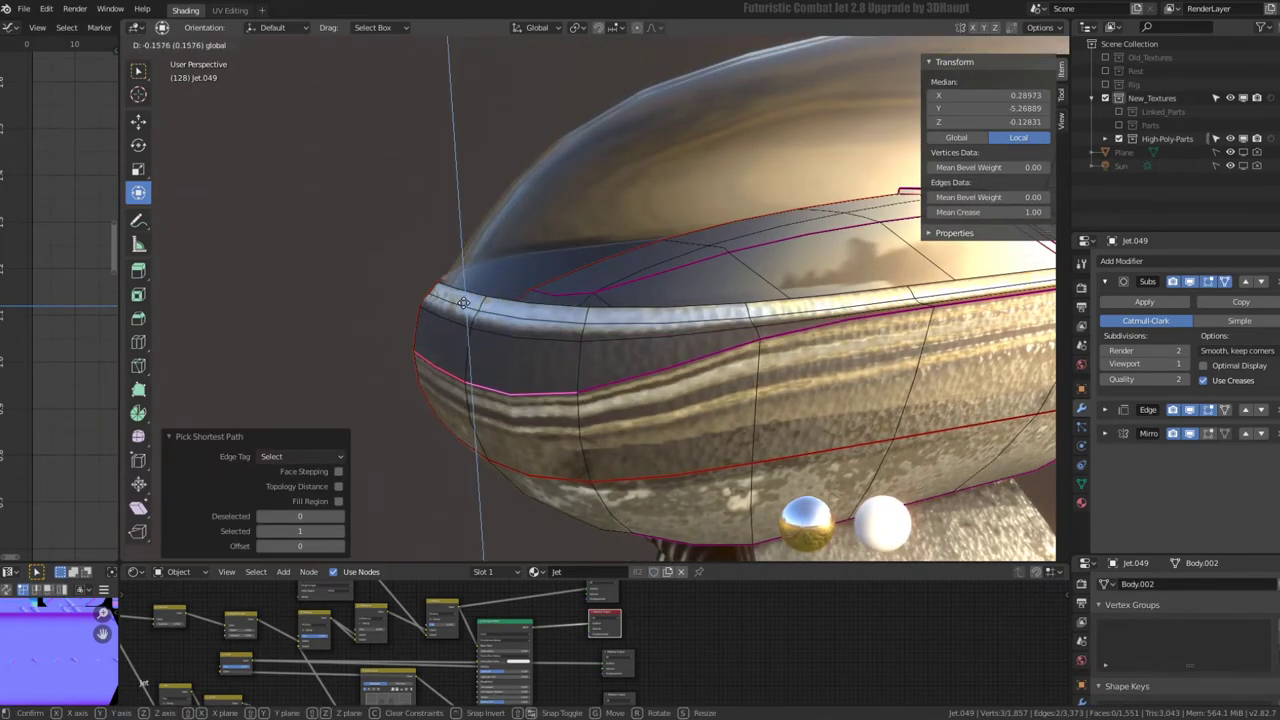
{"action": "left_click", "coordinate": [466, 332]}
{"action": "mouse_move", "coordinate": [466, 332]}
{"action": "middle_mouse_down"}
{"action": "mouse_move", "coordinate": [664, 255]}
{"action": "mouse_move", "coordinate": [550, 281]}
{"action": "middle_mouse_up"}
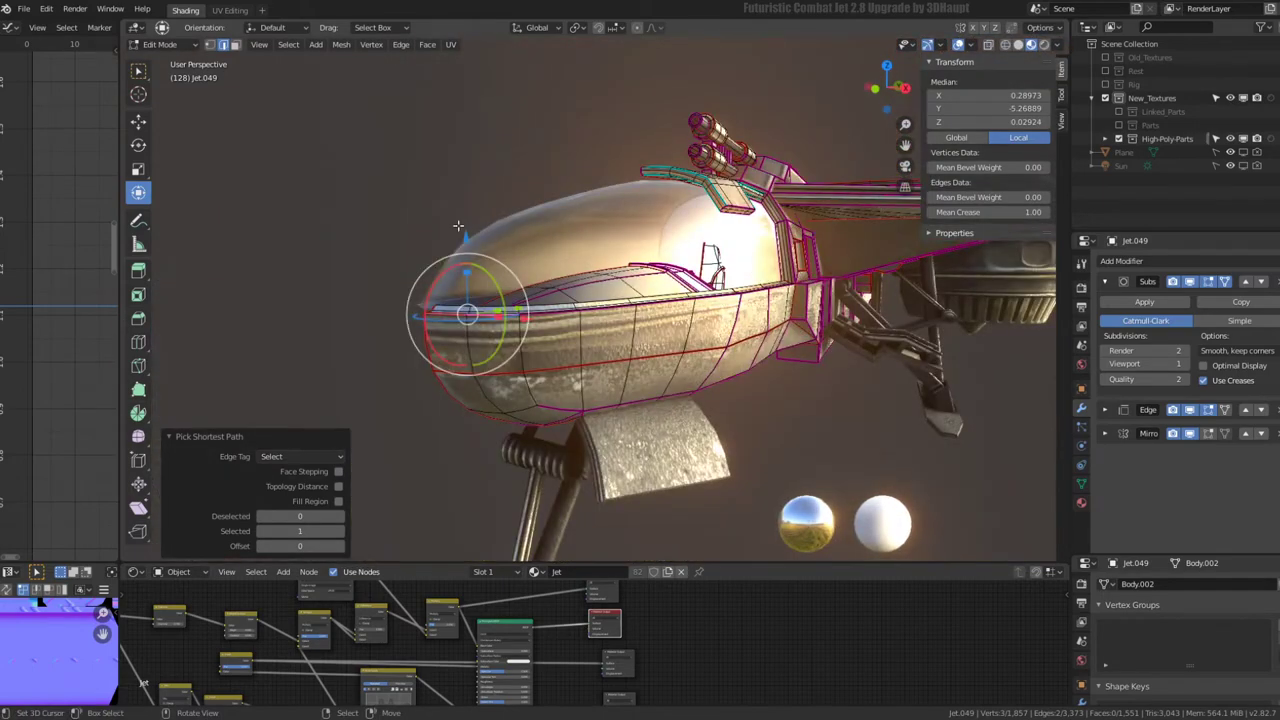
{"action": "key", "text": "z"}
{"action": "left_click", "coordinate": [467, 258]}
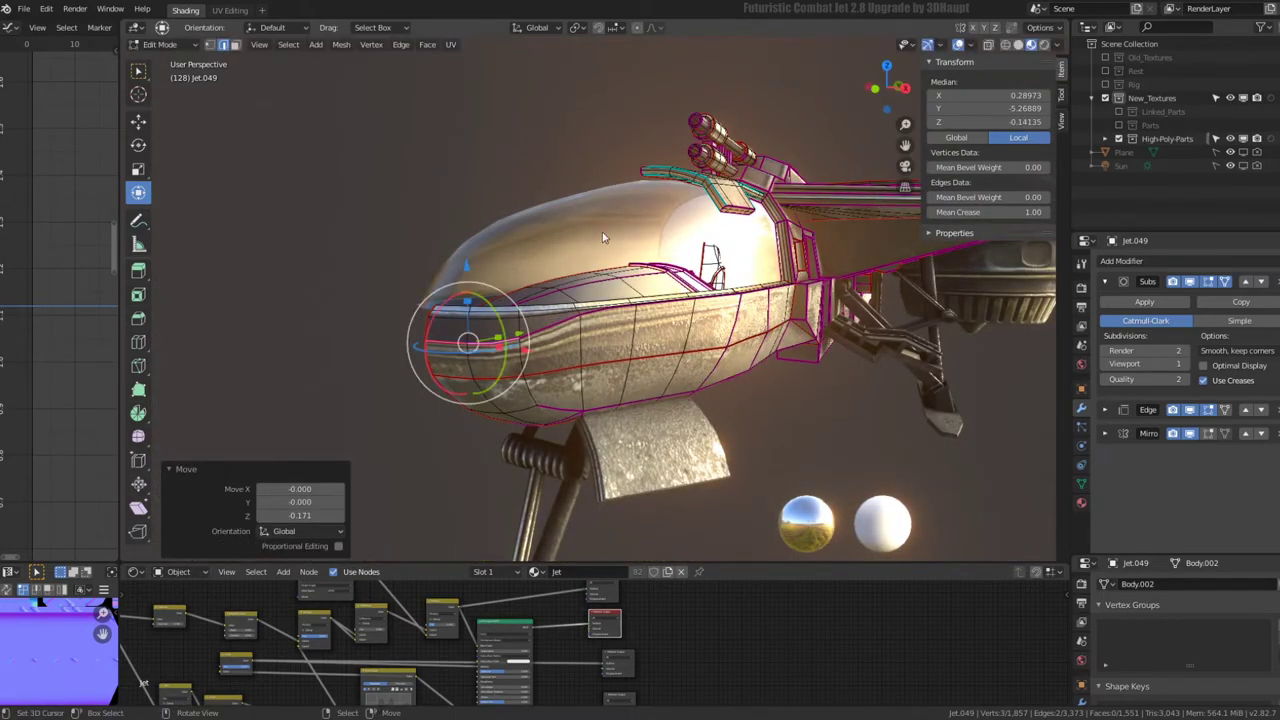
{"action": "key", "text": "Tab"}
- Lower the next fuselage rim edge by 0.13 along Z
{"action": "mouse_move", "coordinate": [610, 238]}
{"action": "middle_mouse_down"}
{"action": "mouse_move", "coordinate": [586, 236]}
{"action": "mouse_move", "coordinate": [723, 234]}
{"action": "mouse_move", "coordinate": [500, 270]}
{"action": "middle_mouse_up"}
{"action": "scroll", "coordinate": [568, 264], "scroll_direction": "up", "scroll_amount": 3}
{"action": "key", "text": "Tab"}
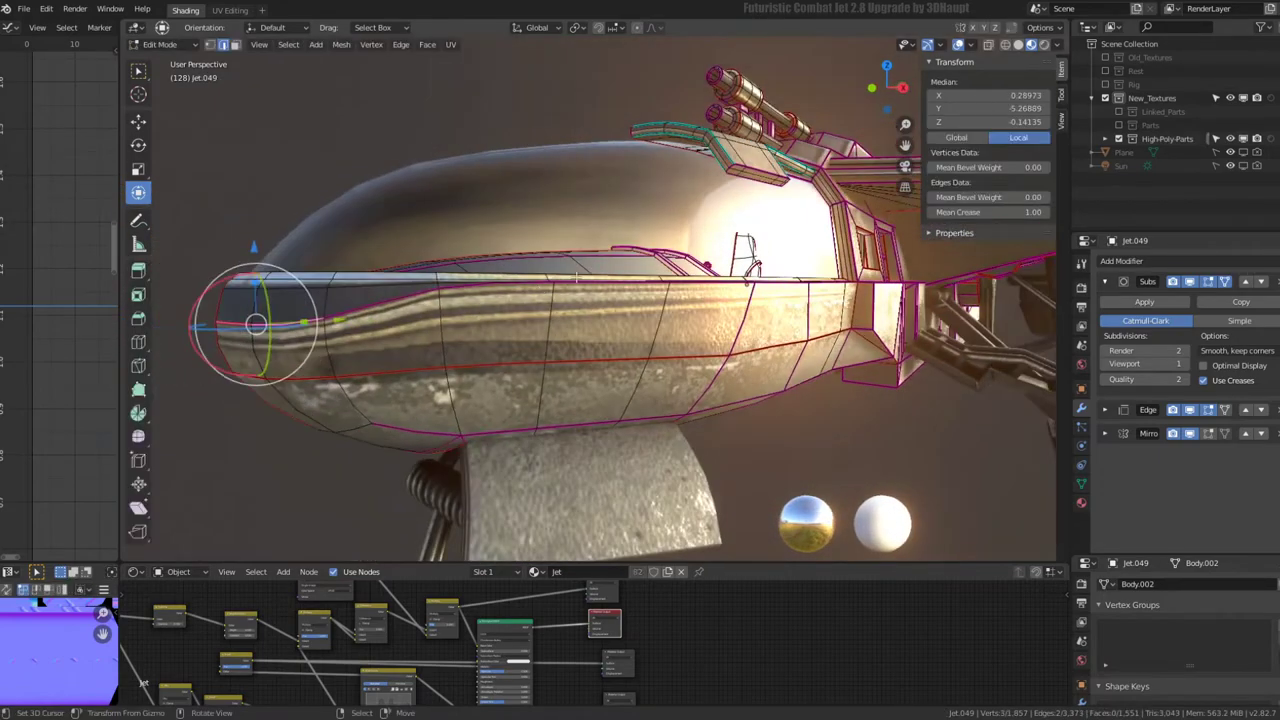
{"action": "left_click", "coordinate": [491, 275], "text": "alt"}
{"action": "key", "text": "g"}
{"action": "key", "text": "z"}
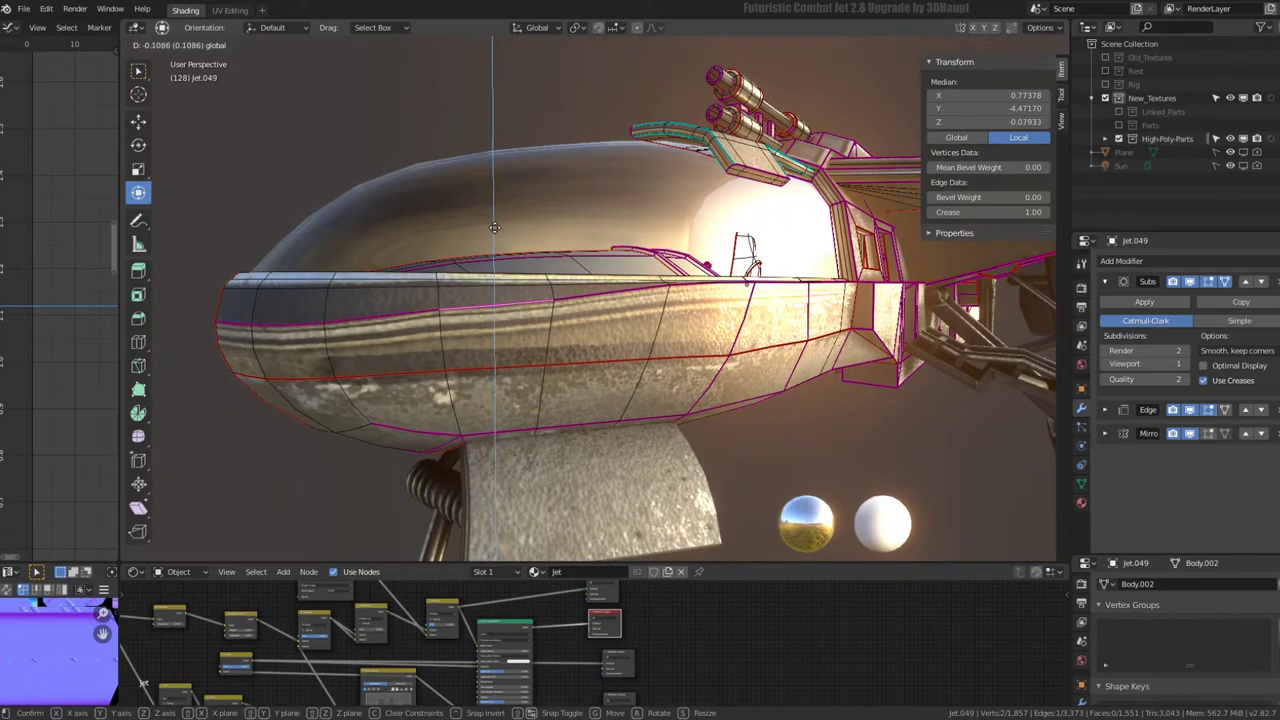
{"action": "left_click", "coordinate": [600, 272]}
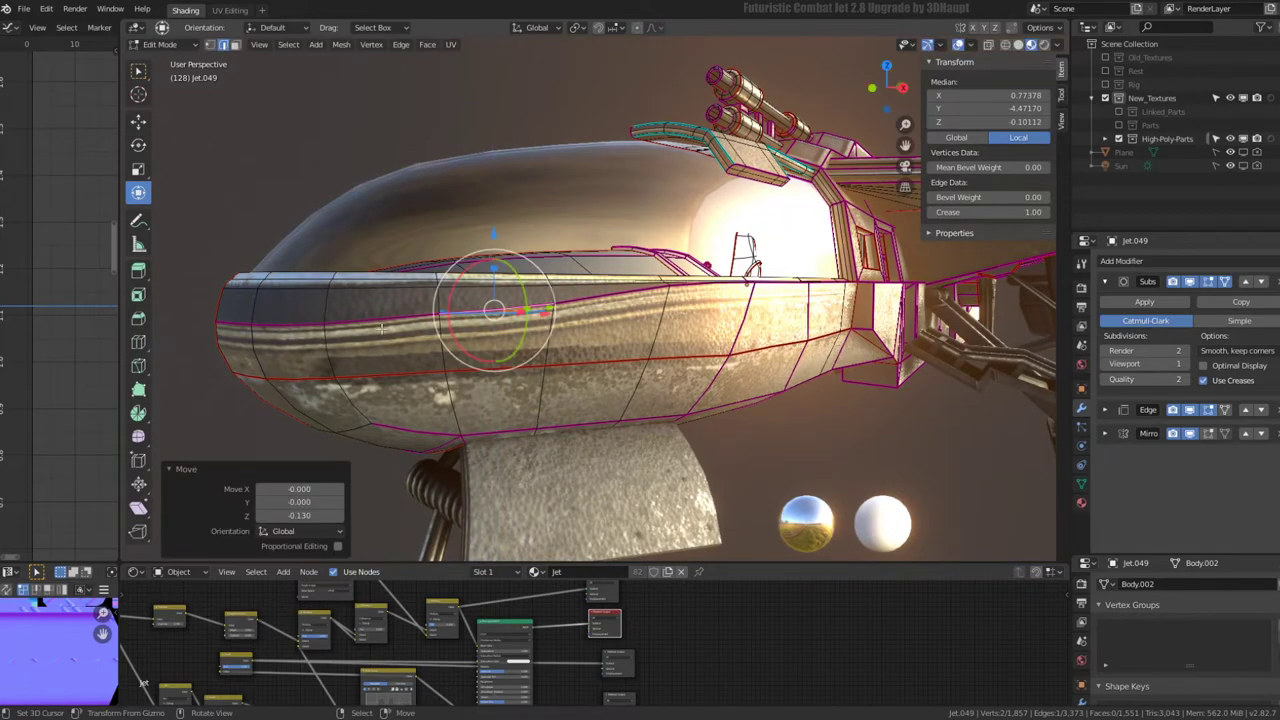
- In vertex select mode, lower a rim vertex near the cockpit side along Z
{"action": "left_click", "coordinate": [210, 45]}
{"action": "left_click", "coordinate": [435, 313]}
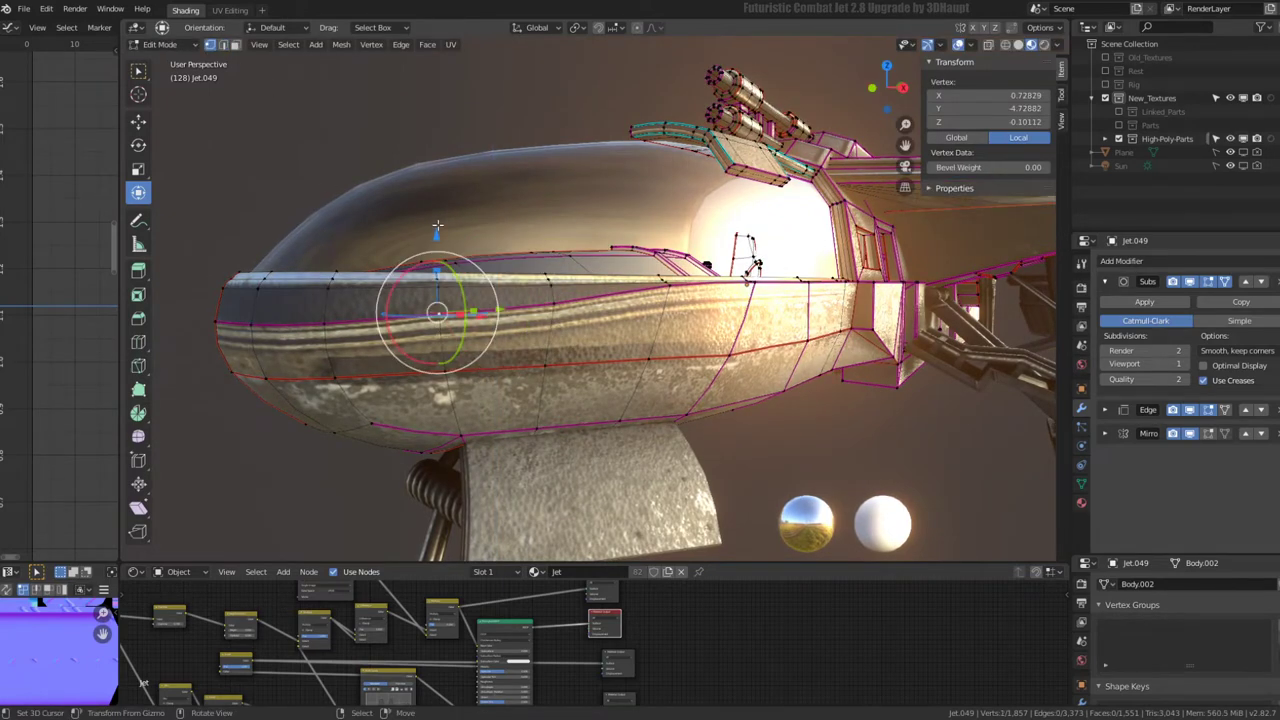
{"action": "key", "text": "g"}
{"action": "left_click", "coordinate": [439, 231]}
{"action": "left_click", "coordinate": [668, 283]}
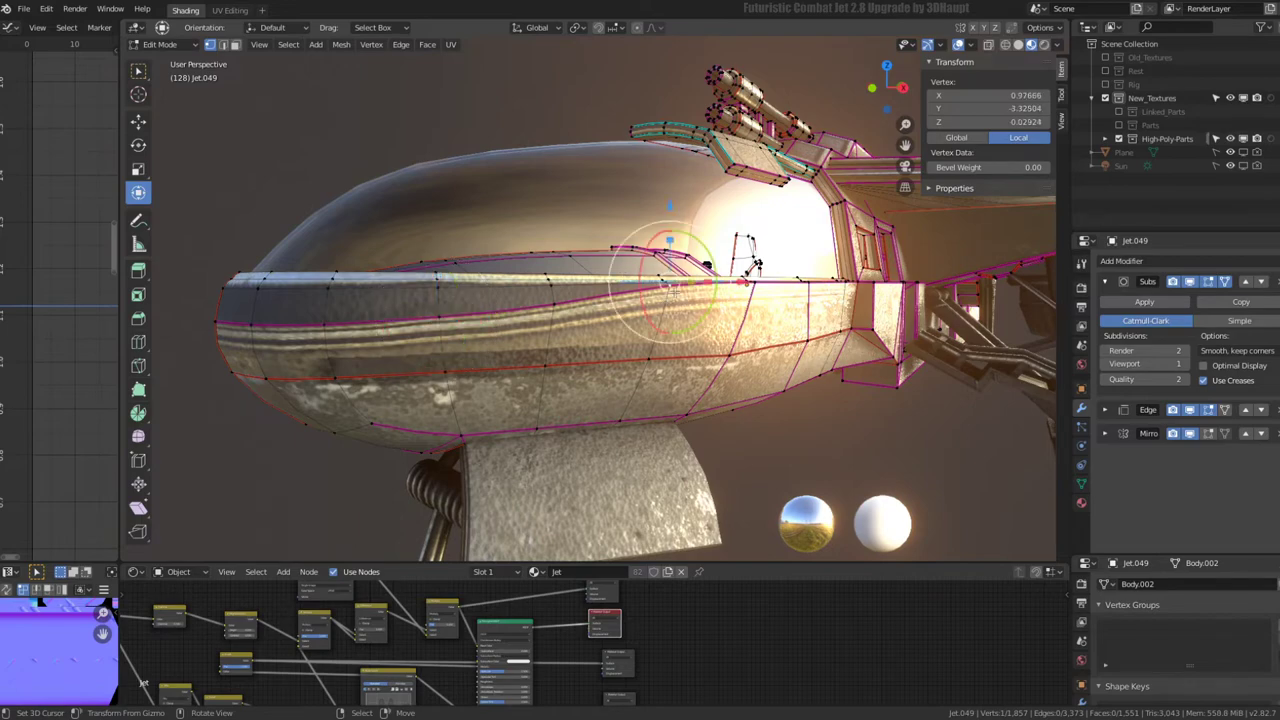
{"action": "key", "text": "g"}
{"action": "key", "text": "z"}
{"action": "left_click", "coordinate": [675, 224]}
- Lower the edge path along the fuselage side along Z
{"action": "mouse_move", "coordinate": [675, 224]}
{"action": "middle_mouse_down"}
{"action": "mouse_move", "coordinate": [700, 300]}
{"action": "mouse_move", "coordinate": [650, 326]}
{"action": "middle_mouse_up"}
{"action": "left_click", "coordinate": [700, 300]}
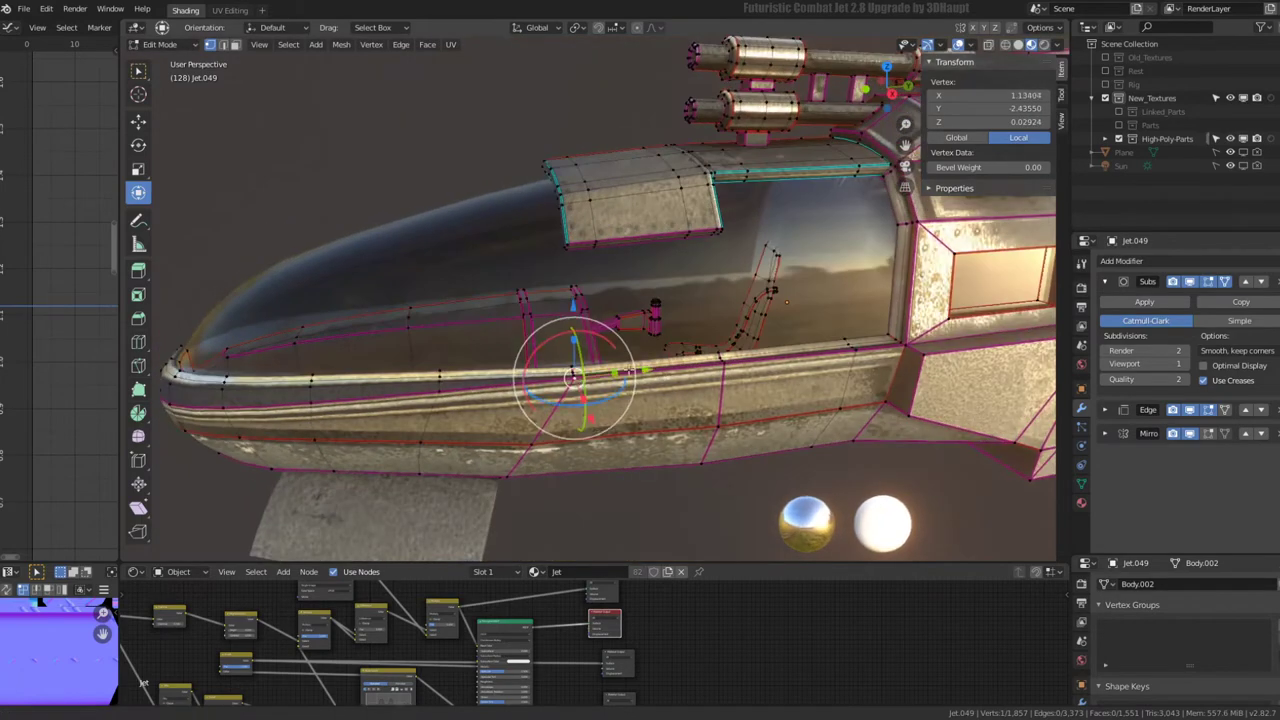
{"action": "scroll", "coordinate": [787, 302], "scroll_direction": "up", "scroll_amount": 4}
{"action": "mouse_move", "coordinate": [787, 302]}
{"action": "middle_mouse_down"}
{"action": "mouse_move", "coordinate": [588, 367]}
{"action": "mouse_move", "coordinate": [712, 245]}
{"action": "middle_mouse_up"}
{"action": "left_click", "coordinate": [578, 350], "text": "ctrl"}
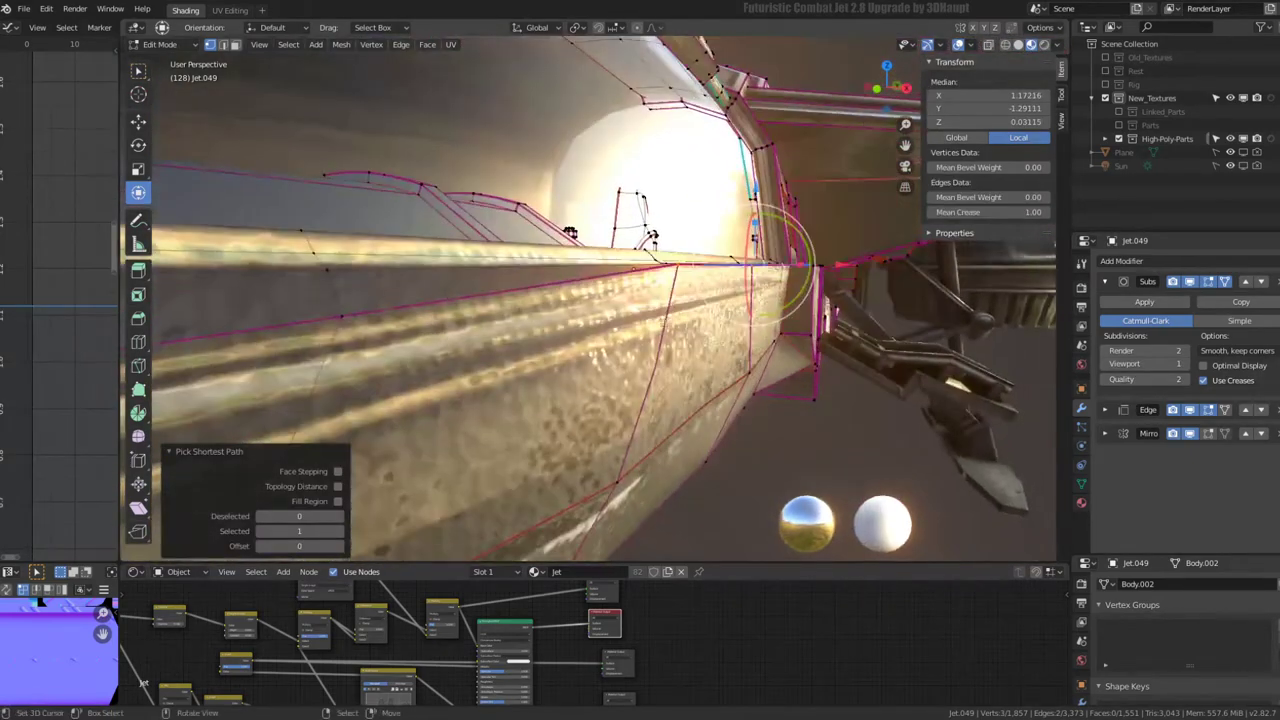
{"action": "key", "text": "g"}
{"action": "key", "text": "z"}
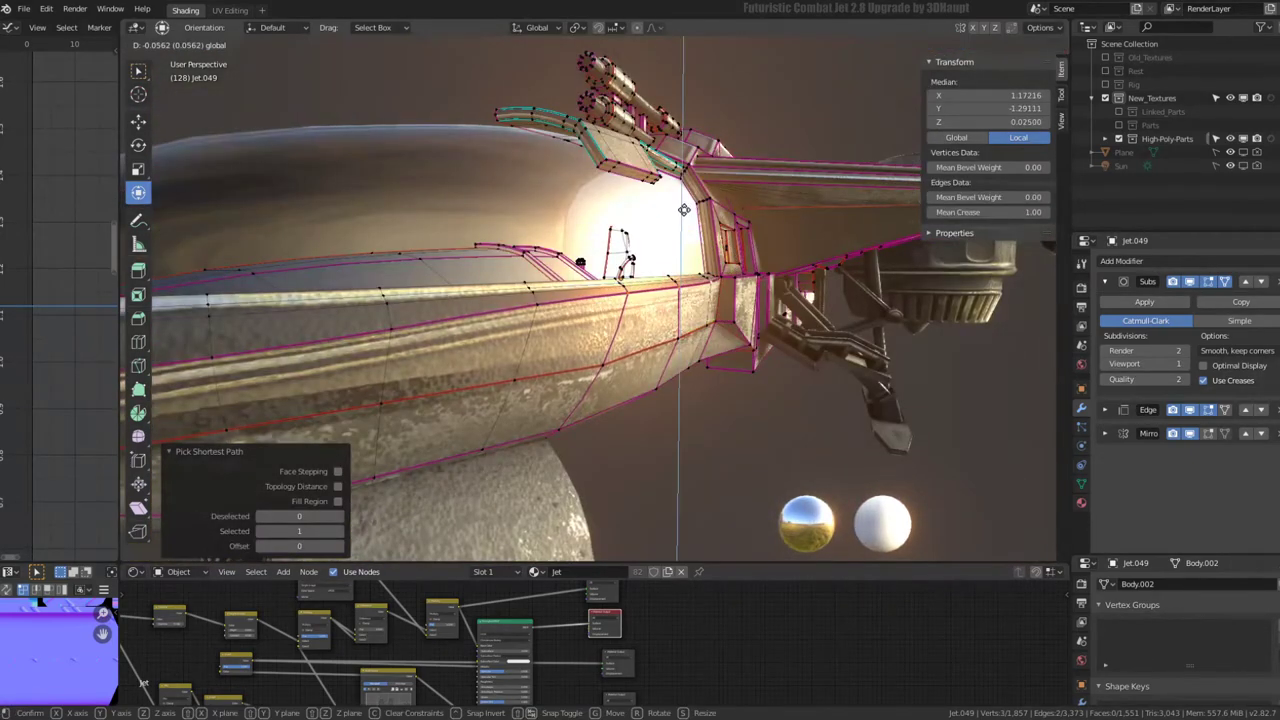
{"action": "left_click", "coordinate": [683, 210]}
{"action": "key", "text": "Tab"}
- Select the nose rim vertices from the tip and lower them along Z
{"action": "scroll", "coordinate": [688, 214], "scroll_direction": "down", "scroll_amount": 5}
{"action": "mouse_move", "coordinate": [690, 216]}
{"action": "middle_mouse_down"}
{"action": "mouse_move", "coordinate": [617, 232]}
{"action": "mouse_move", "coordinate": [806, 216]}
{"action": "mouse_move", "coordinate": [622, 215]}
{"action": "middle_mouse_up"}
{"action": "scroll", "coordinate": [622, 215], "scroll_direction": "up", "scroll_amount": 3}
{"action": "key", "text": "Tab"}
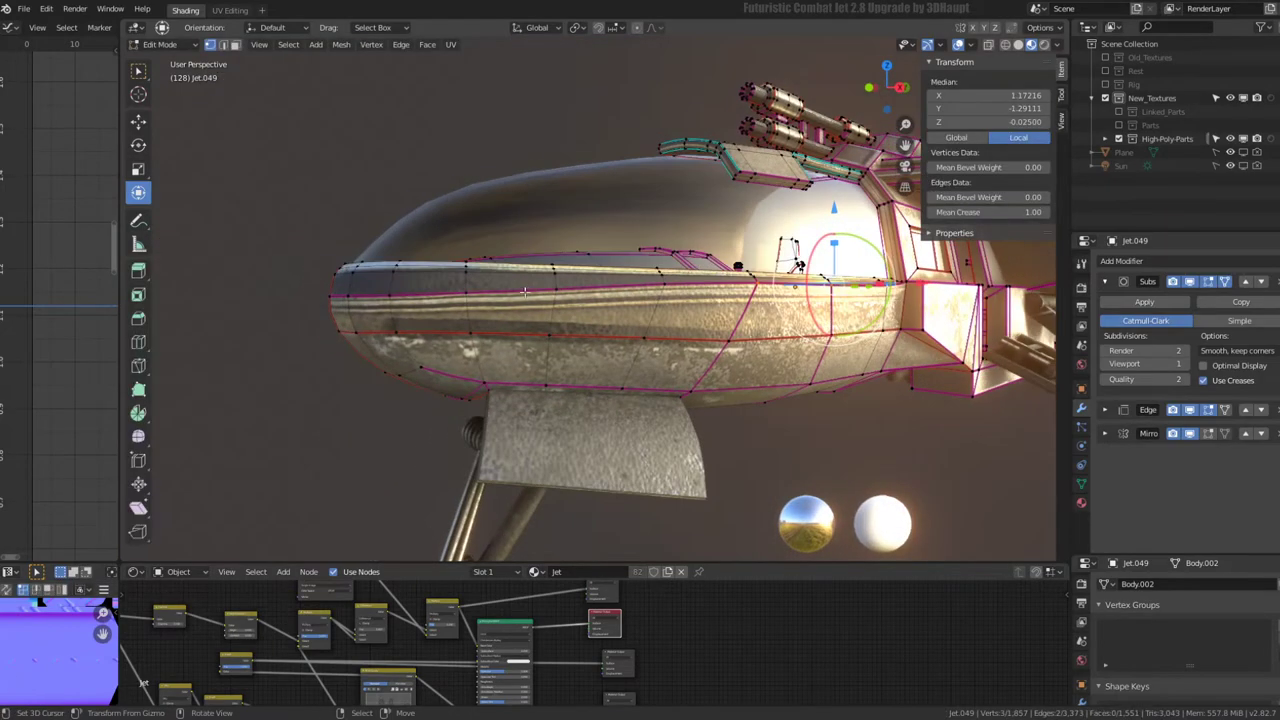
{"action": "scroll", "coordinate": [530, 322], "scroll_direction": "up", "scroll_amount": 2}
{"action": "left_click", "coordinate": [191, 364]}
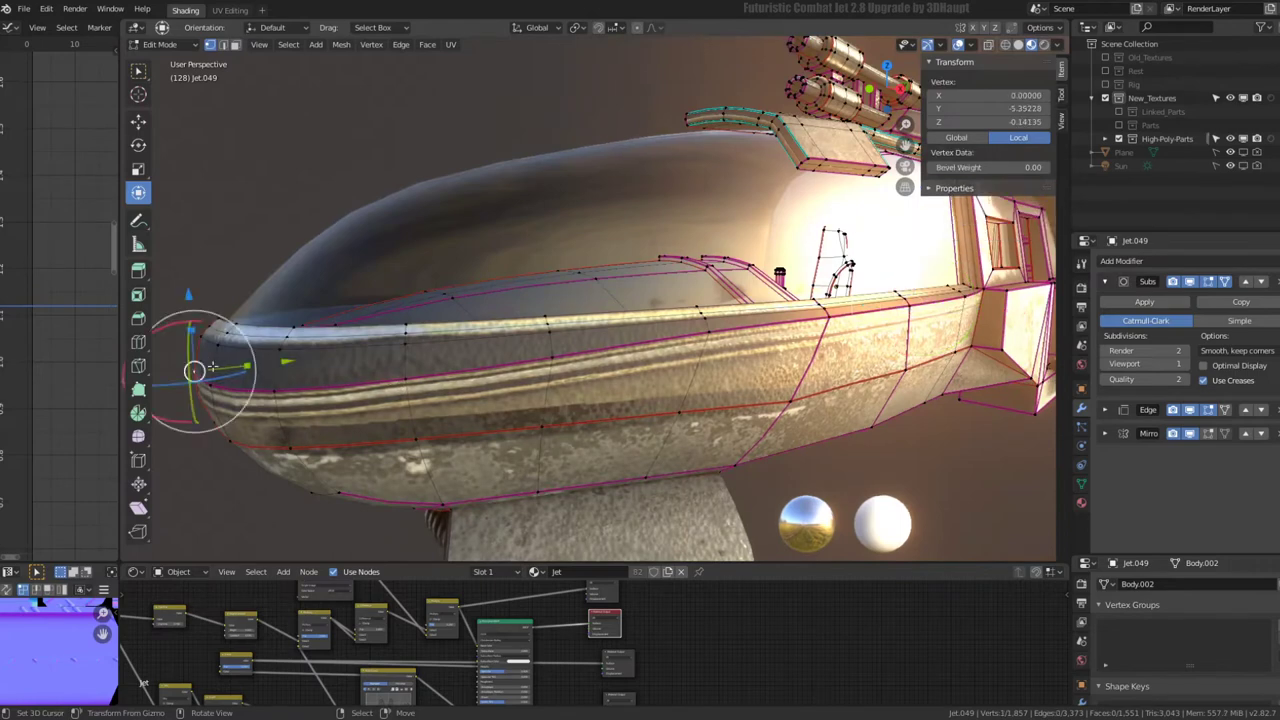
{"action": "middle_click_drag", "start_coordinate": [193, 365], "coordinate": [241, 361]}
{"action": "left_click", "coordinate": [374, 296], "text": "ctrl"}
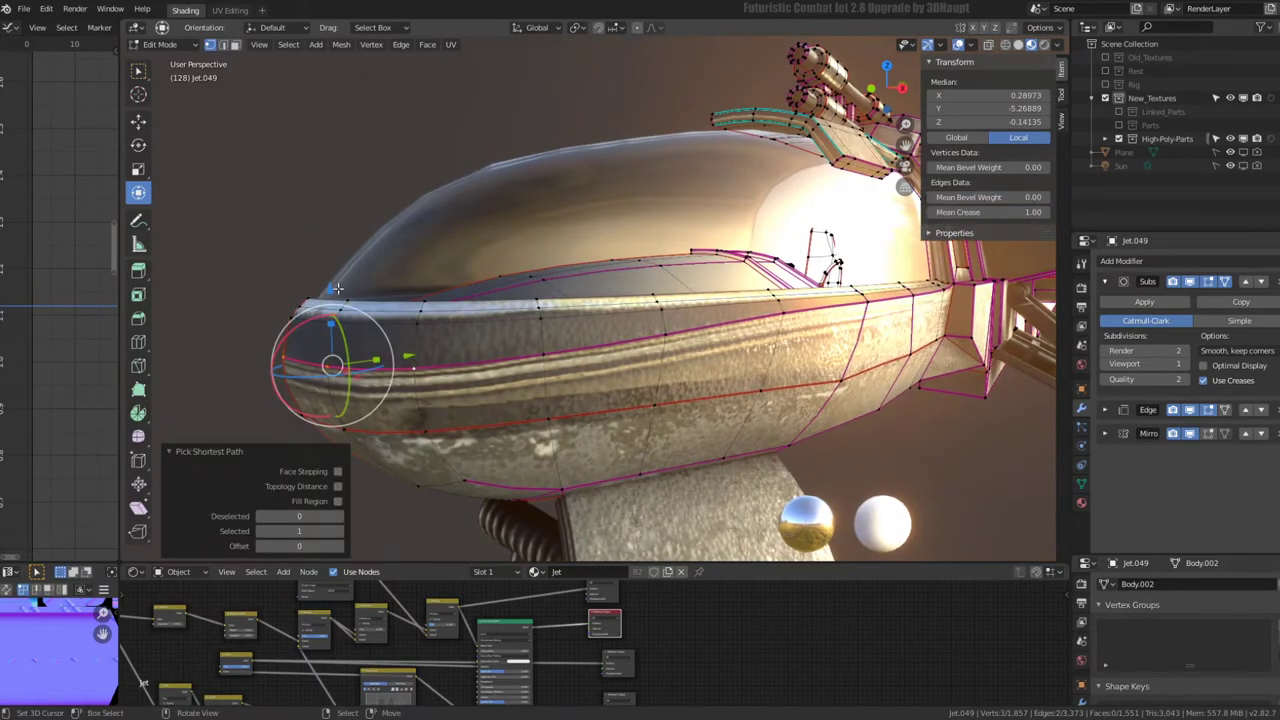
{"action": "key", "text": "g"}
{"action": "key", "text": "z"}
{"action": "left_click", "coordinate": [334, 281]}
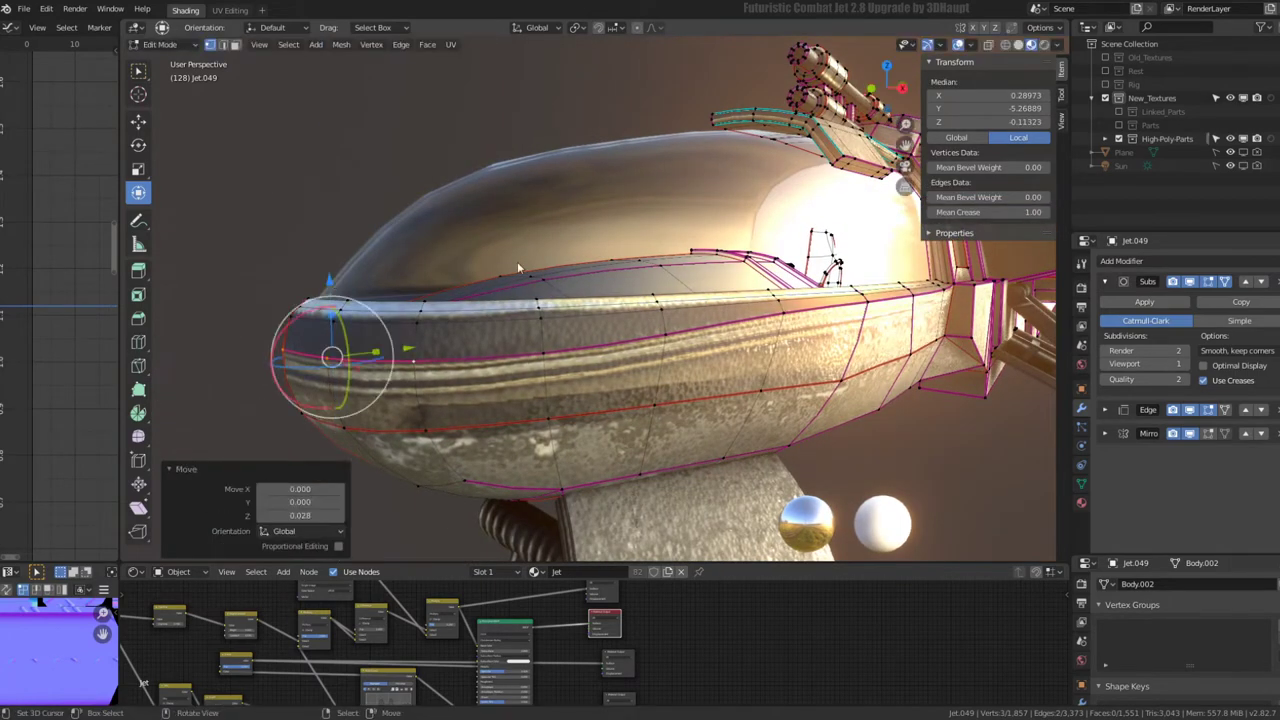
{"action": "key", "text": "Tab"}
- Nudge a few more hull vertices slightly down along Z and return to Object Mode
{"action": "scroll", "coordinate": [584, 250], "scroll_direction": "down", "scroll_amount": 4}
{"action": "scroll", "coordinate": [507, 251], "scroll_direction": "up", "scroll_amount": 3}
{"action": "mouse_move", "coordinate": [507, 251]}
{"action": "middle_mouse_down"}
{"action": "mouse_move", "coordinate": [582, 254]}
{"action": "mouse_move", "coordinate": [610, 320]}
{"action": "middle_mouse_up"}
{"action": "key", "text": "Tab"}
{"action": "left_click_drag", "start_coordinate": [604, 235], "coordinate": [605, 231]}
{"action": "left_click", "coordinate": [752, 305]}
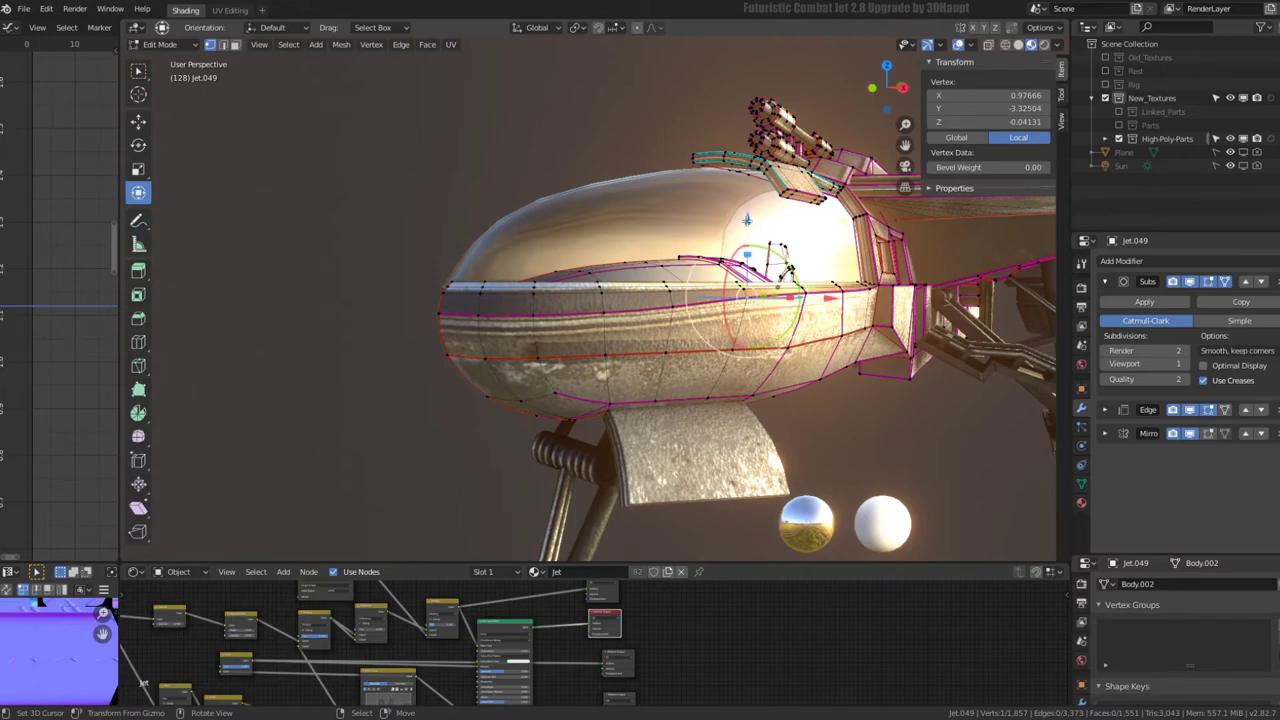
{"action": "left_click_drag", "start_coordinate": [746, 220], "coordinate": [746, 228]}
{"action": "mouse_move", "coordinate": [746, 228]}
{"action": "middle_mouse_down"}
{"action": "mouse_move", "coordinate": [703, 257]}
{"action": "mouse_move", "coordinate": [720, 293]}
{"action": "middle_mouse_up"}
{"action": "mouse_move", "coordinate": [643, 355]}
{"action": "middle_mouse_down"}
{"action": "mouse_move", "coordinate": [722, 268]}
{"action": "mouse_move", "coordinate": [621, 270]}
{"action": "mouse_move", "coordinate": [792, 270]}
{"action": "middle_mouse_up"}
{"action": "key", "text": "Tab"}
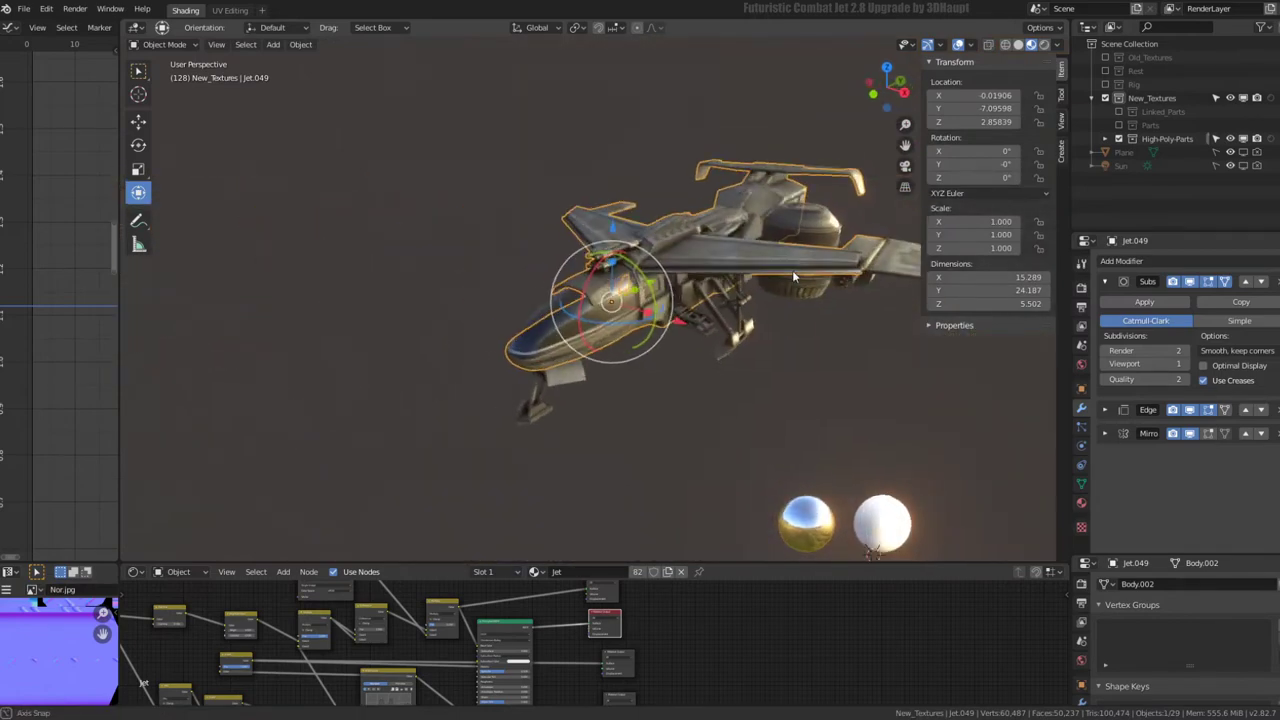
- Enter Edit Mode on Jet.049 and select lower fuselage edges to confirm their crease is 1.00
{"action": "key", "text": "alt+a"}
{"action": "mouse_move", "coordinate": [711, 287]}
{"action": "middle_mouse_down"}
{"action": "mouse_move", "coordinate": [731, 238]}
{"action": "mouse_move", "coordinate": [664, 242]}
{"action": "mouse_move", "coordinate": [586, 160]}
{"action": "mouse_move", "coordinate": [681, 262]}
{"action": "mouse_move", "coordinate": [614, 206]}
{"action": "middle_mouse_up"}
{"action": "scroll", "coordinate": [657, 236], "scroll_direction": "up", "scroll_amount": 5}
{"action": "key", "text": "Tab"}
{"action": "left_click", "coordinate": [584, 284]}
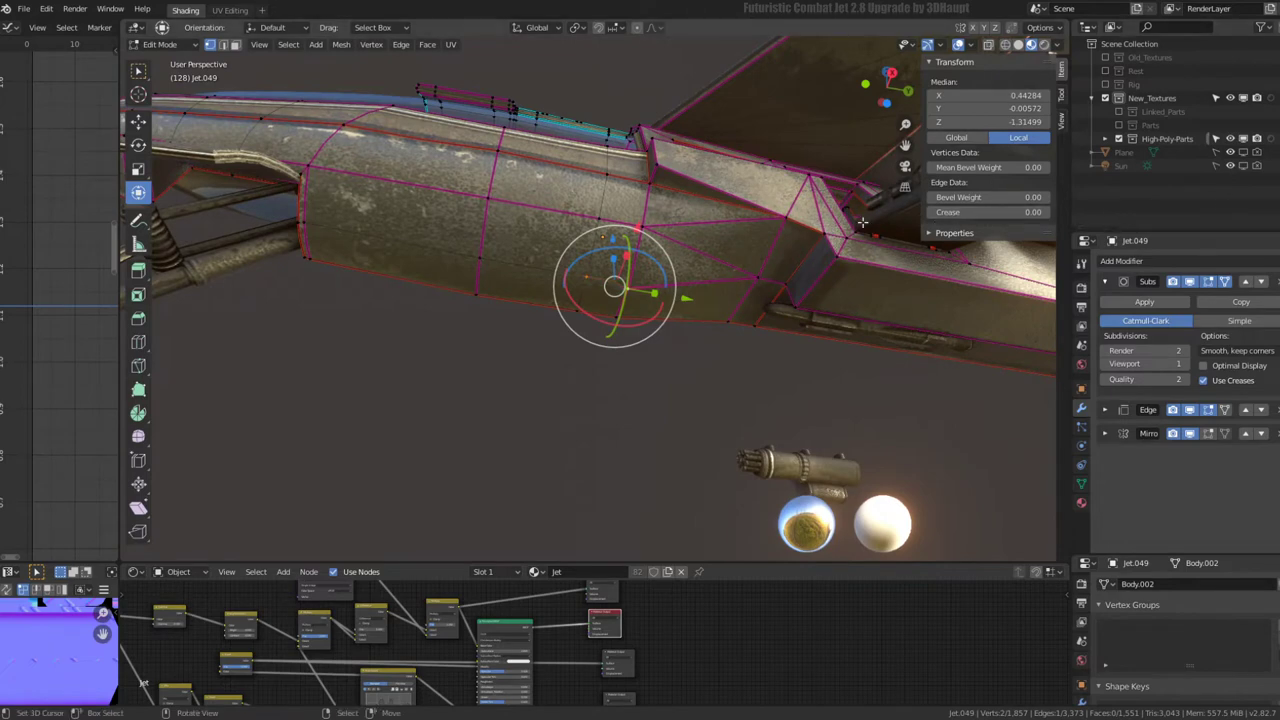
{"action": "left_click", "coordinate": [745, 279]}
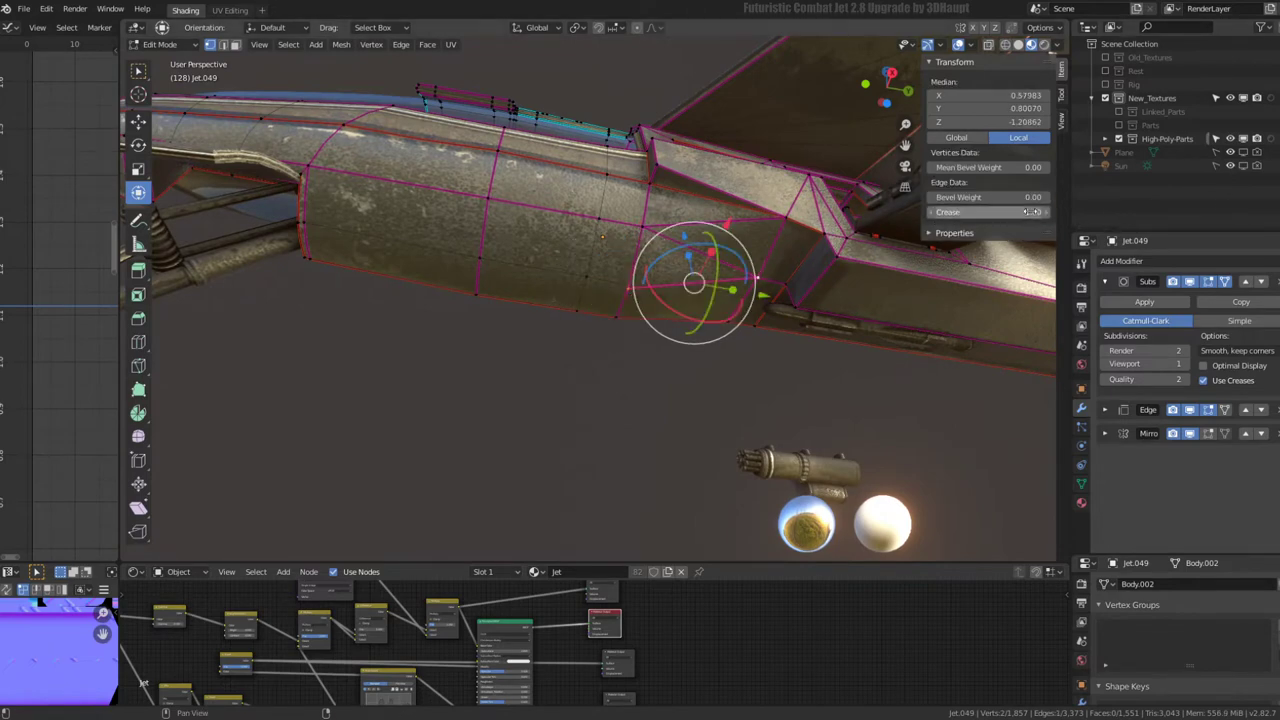
- Re-enter Edit Mode closer to the fuselage and select a vertex on the side panel
{"action": "key", "text": "Tab"}
{"action": "mouse_move", "coordinate": [598, 307]}
{"action": "middle_mouse_down"}
{"action": "mouse_move", "coordinate": [603, 227]}
{"action": "mouse_move", "coordinate": [618, 269]}
{"action": "mouse_move", "coordinate": [660, 214]}
{"action": "middle_mouse_up"}
{"action": "key", "text": "Tab"}
{"action": "left_click", "coordinate": [607, 305]}
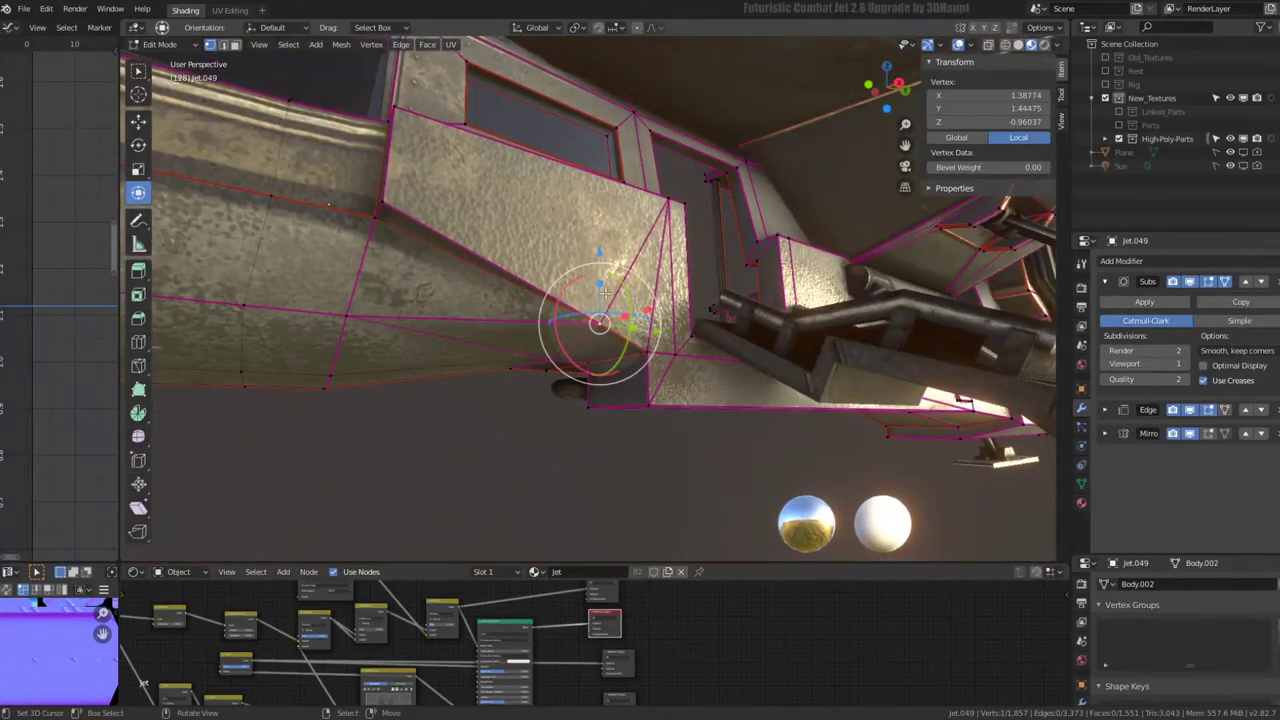
- Select the connected panel part, hide everything else and isolate it in local view
{"action": "key", "text": "l"}
{"action": "key", "text": "shift+h"}
{"action": "mouse_move", "coordinate": [604, 290]}
{"action": "middle_mouse_down"}
{"action": "mouse_move", "coordinate": [697, 314]}
{"action": "mouse_move", "coordinate": [738, 380]}
{"action": "mouse_move", "coordinate": [700, 330]}
{"action": "mouse_move", "coordinate": [650, 300]}
{"action": "middle_mouse_up"}
{"action": "key", "text": "KP_Divide"}
{"action": "scroll", "coordinate": [649, 269], "scroll_direction": "up", "scroll_amount": 5}
{"action": "scroll", "coordinate": [600, 280], "scroll_direction": "up", "scroll_amount": 3}
{"action": "scroll", "coordinate": [600, 280], "scroll_direction": "up", "scroll_amount": 2}
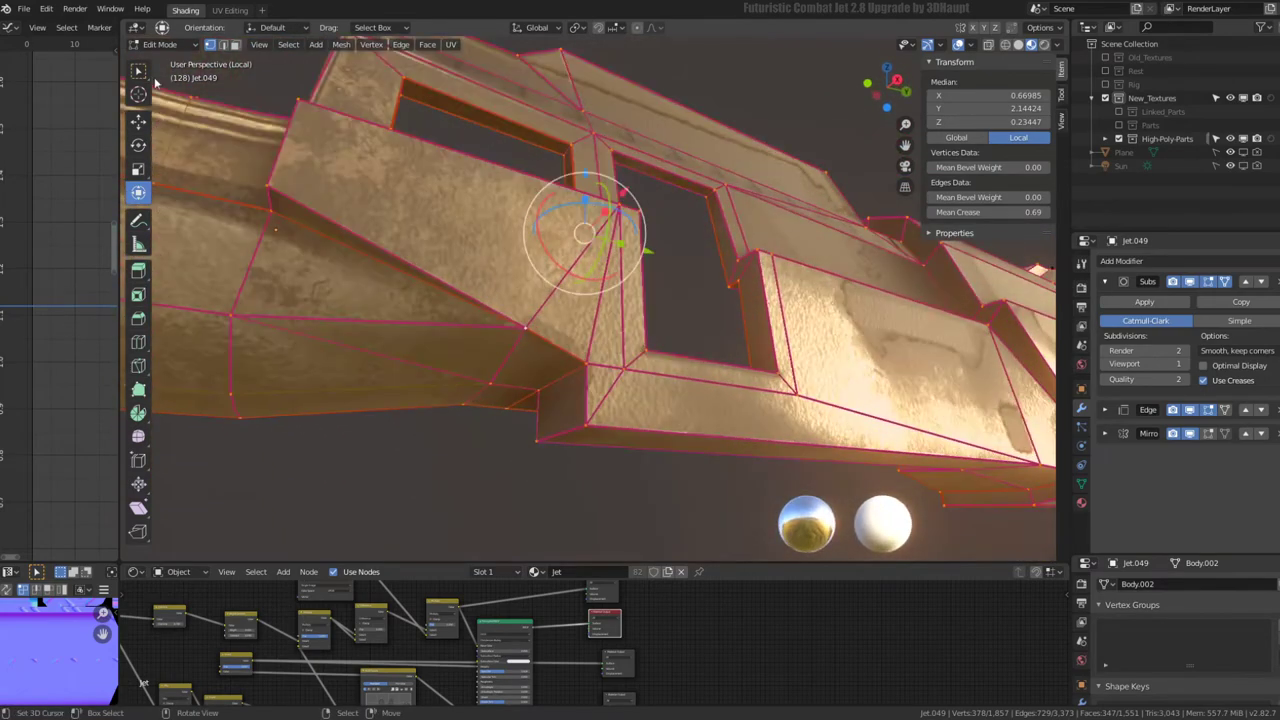
- Switch to face select and pick the first side panel faces
{"action": "left_click", "coordinate": [235, 45]}
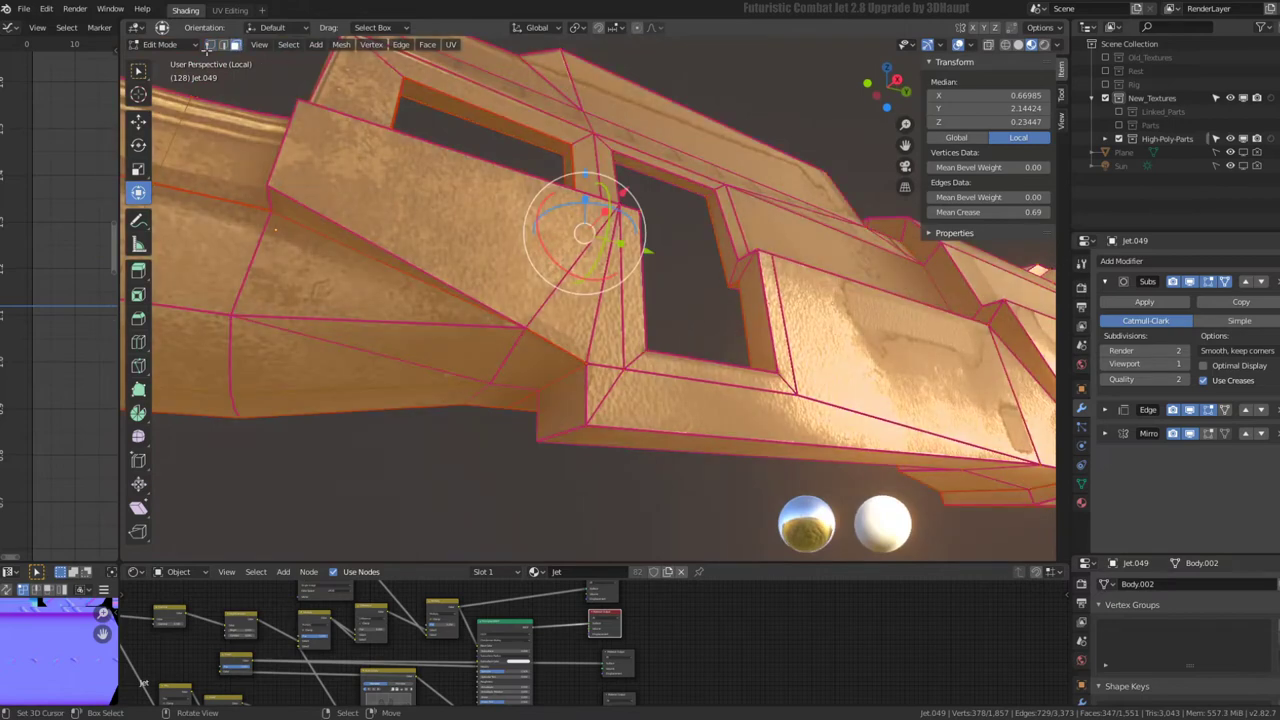
{"action": "scroll", "coordinate": [415, 190], "scroll_direction": "down", "scroll_amount": 5}
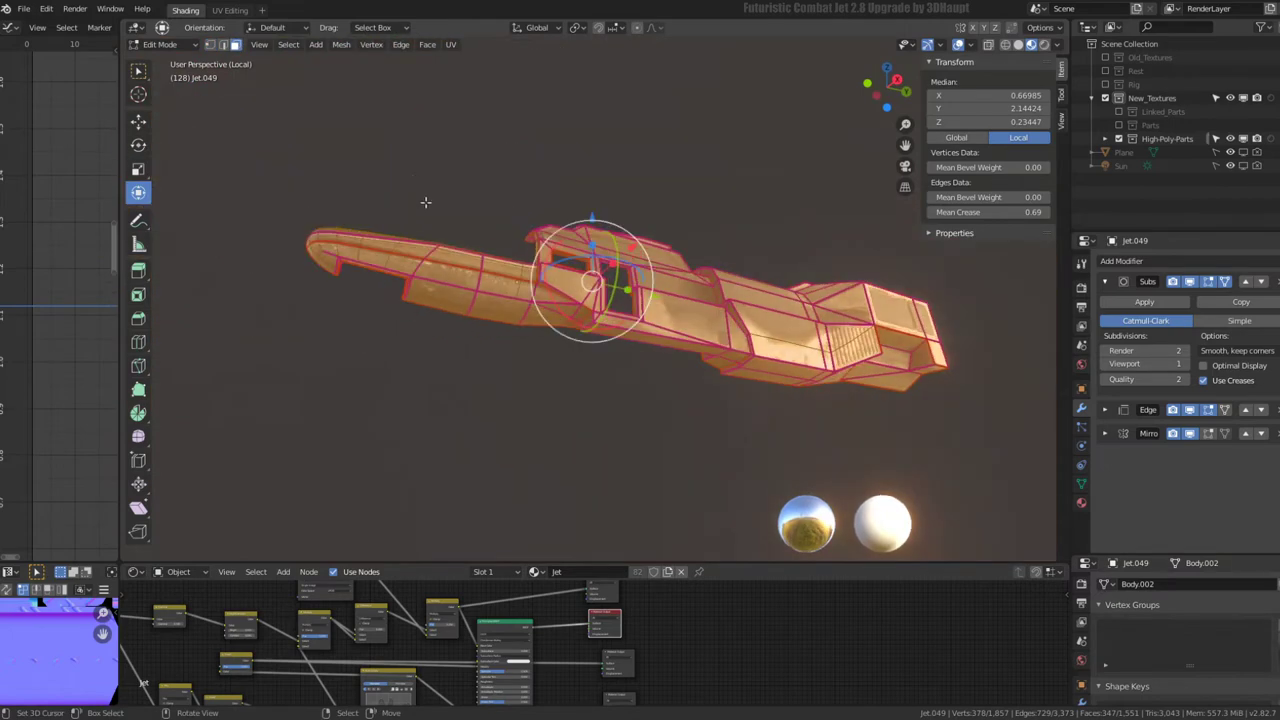
{"action": "scroll", "coordinate": [500, 250], "scroll_direction": "up", "scroll_amount": 5}
{"action": "left_click", "coordinate": [760, 318]}
{"action": "left_click", "coordinate": [452, 220]}
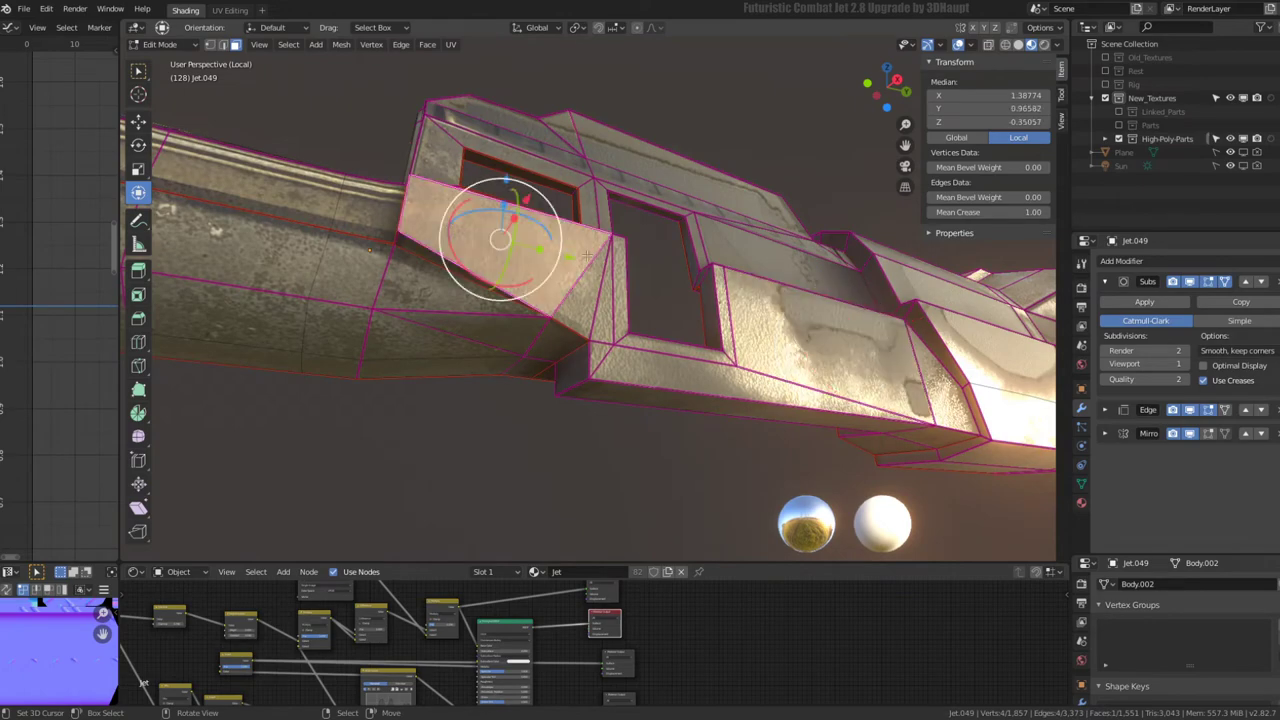
{"action": "mouse_move", "coordinate": [452, 220]}
{"action": "middle_mouse_down"}
{"action": "mouse_move", "coordinate": [560, 331]}
{"action": "mouse_move", "coordinate": [617, 235]}
{"action": "middle_mouse_up"}
- Add the remaining panel faces on both sides of the opening to the selection
{"action": "scroll", "coordinate": [617, 235], "scroll_direction": "up", "scroll_amount": 2}
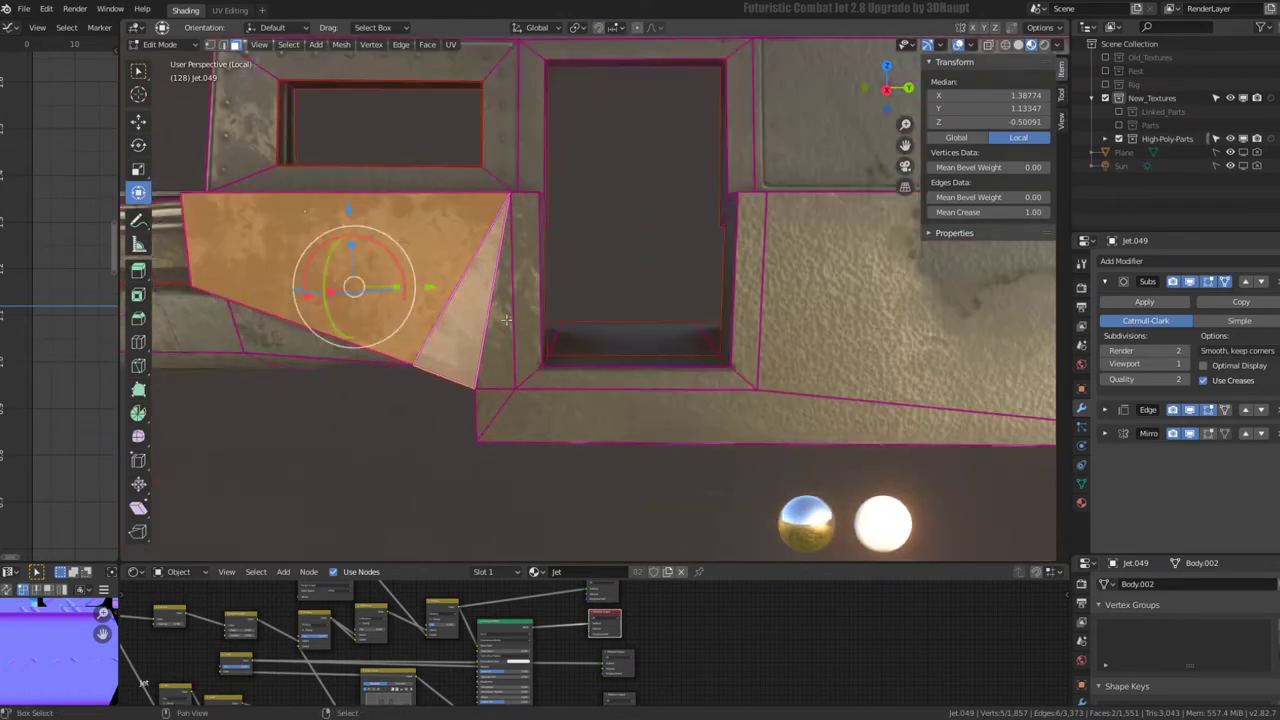
{"action": "left_click", "coordinate": [490, 300], "text": "shift"}
{"action": "left_click", "coordinate": [540, 345], "text": "shift"}
{"action": "scroll", "coordinate": [531, 343], "scroll_direction": "up", "scroll_amount": 4}
{"action": "left_click", "coordinate": [531, 343], "text": "shift"}
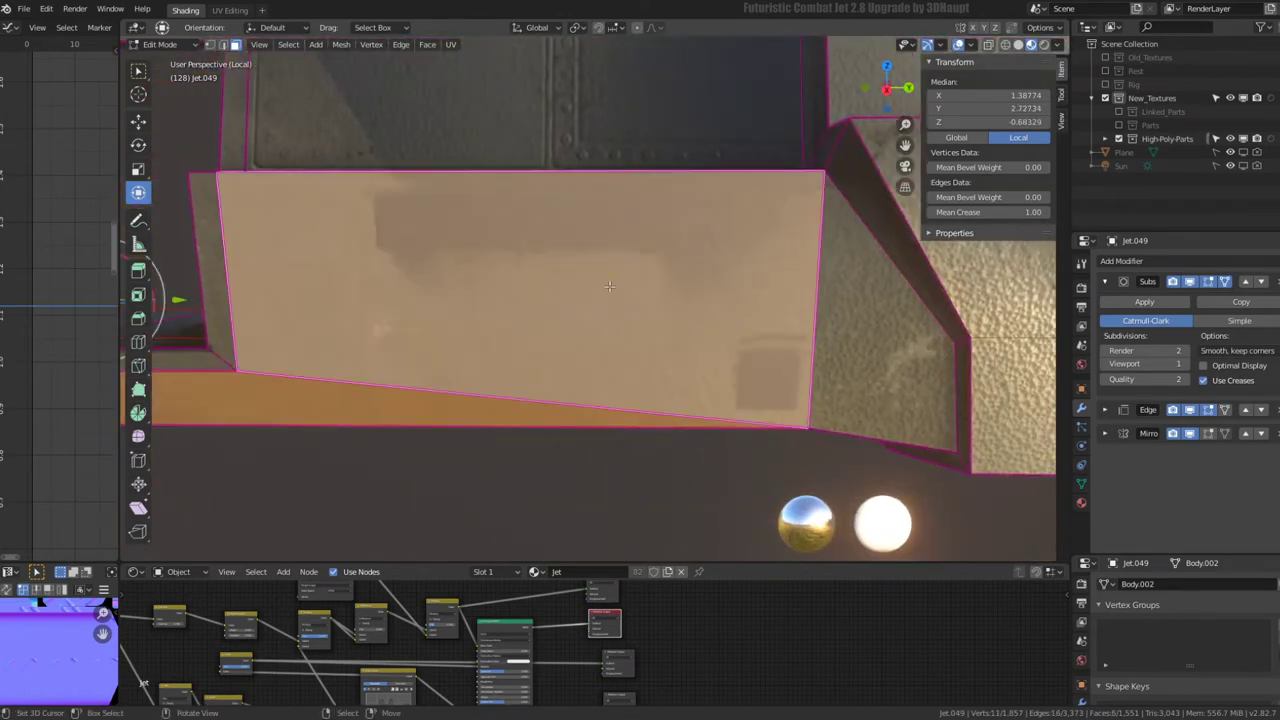
{"action": "scroll", "coordinate": [531, 343], "scroll_direction": "down", "scroll_amount": 3}
{"action": "middle_click_drag", "start_coordinate": [531, 343], "coordinate": [752, 258]}
{"action": "scroll", "coordinate": [752, 258], "scroll_direction": "up", "scroll_amount": 2}
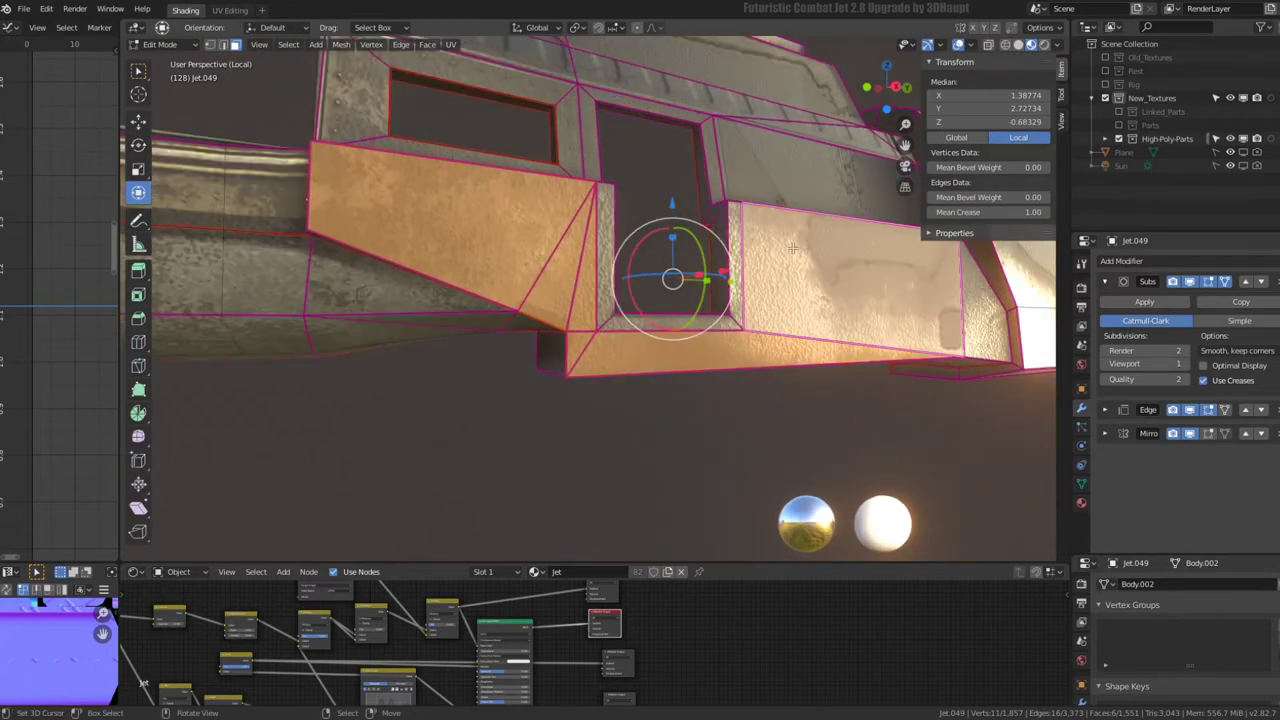
{"action": "key", "text": "ctrl+f"}
- Inset the selected panel faces with Select Outer and crease the ring edges to 1.00
{"action": "left_click", "coordinate": [792, 247]}
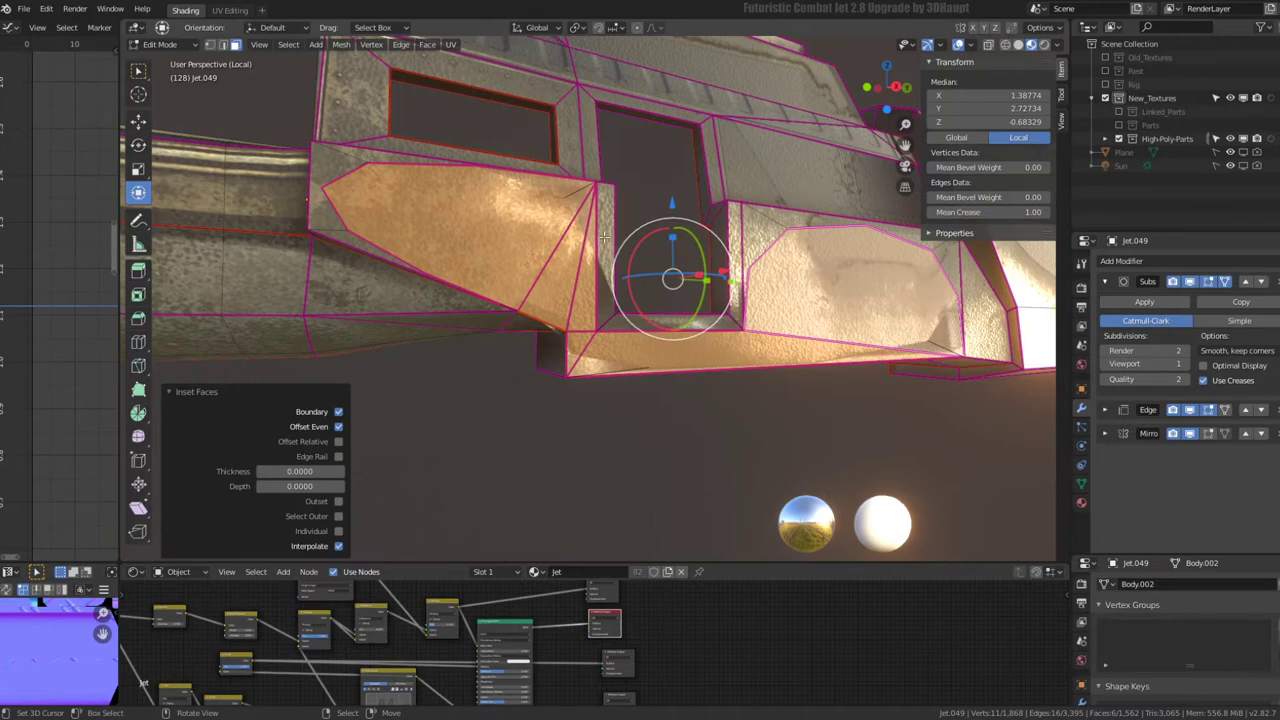
{"action": "mouse_move", "coordinate": [604, 236]}
{"action": "middle_mouse_down"}
{"action": "mouse_move", "coordinate": [629, 153]}
{"action": "mouse_move", "coordinate": [796, 362]}
{"action": "middle_mouse_up"}
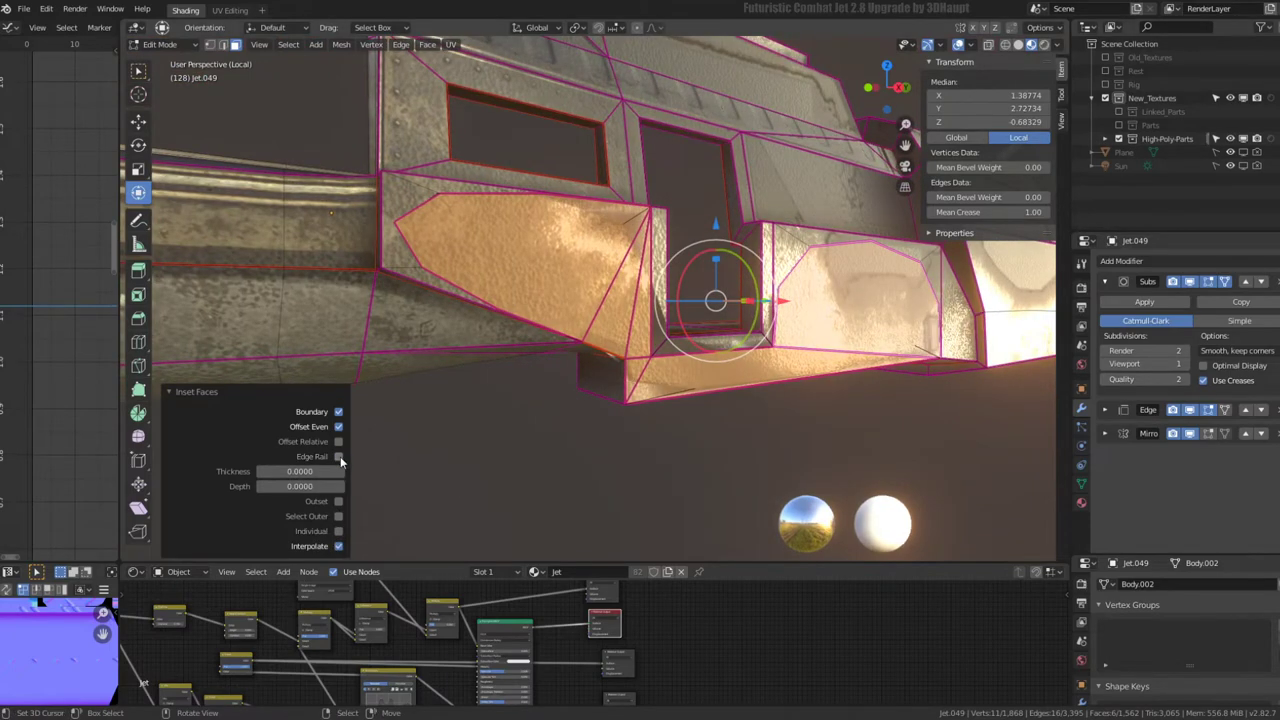
{"action": "left_click", "coordinate": [340, 517]}
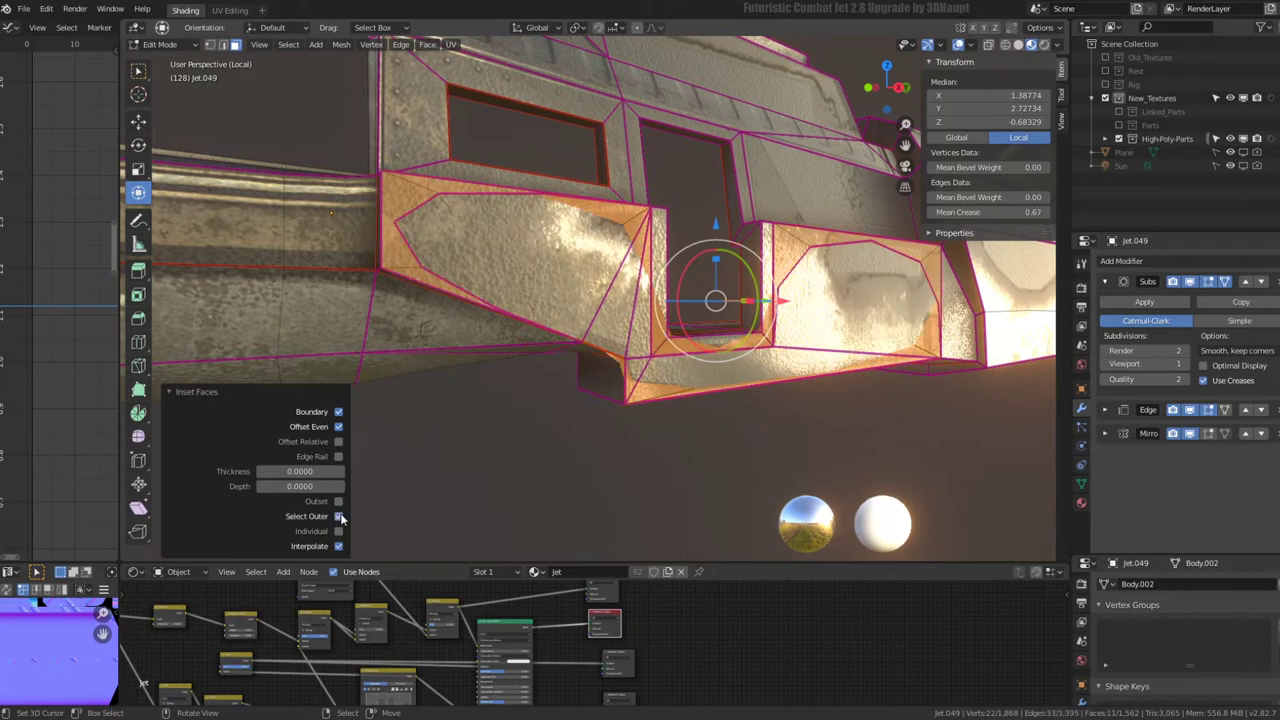
{"action": "left_click_drag", "start_coordinate": [985, 212], "coordinate": [1012, 212]}
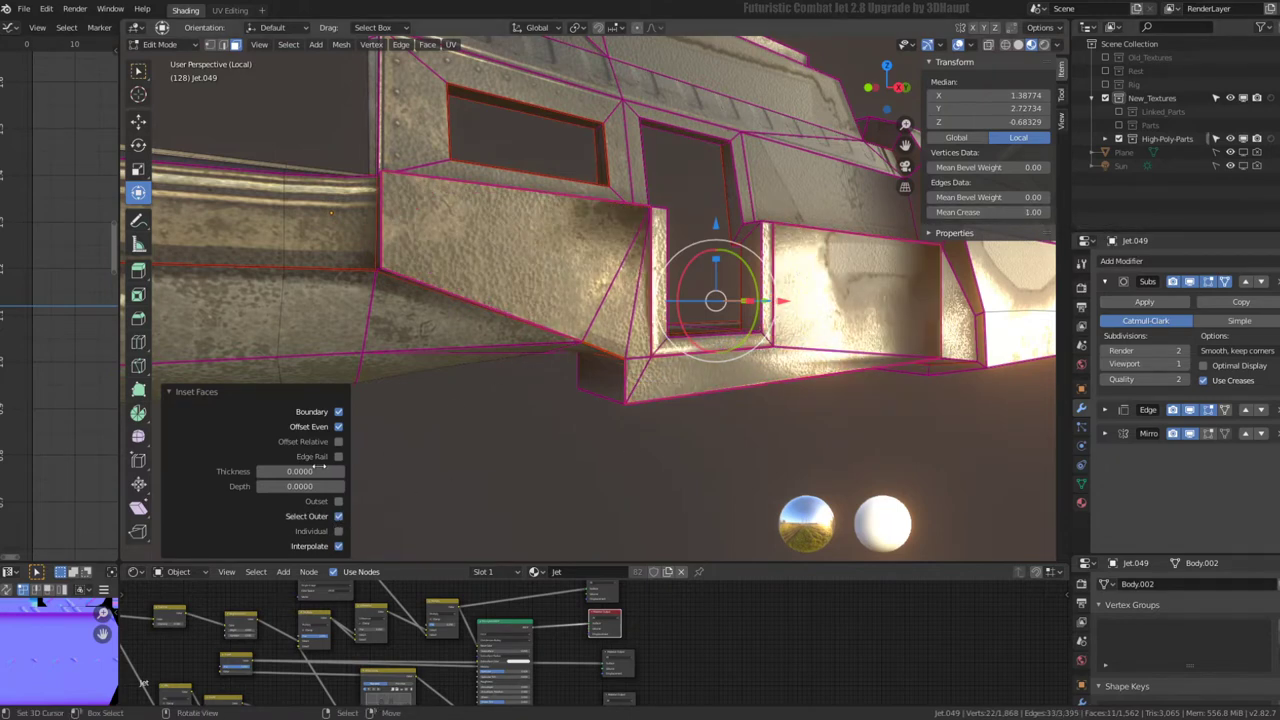
- Turn the inset into a 0.0319-thick outset border with its edges creased at 1.00
{"action": "mouse_move", "coordinate": [318, 467]}
{"action": "left_mouse_down"}
{"action": "mouse_move", "coordinate": [330, 467]}
{"action": "mouse_move", "coordinate": [290, 471]}
{"action": "mouse_move", "coordinate": [325, 483]}
{"action": "left_mouse_up"}
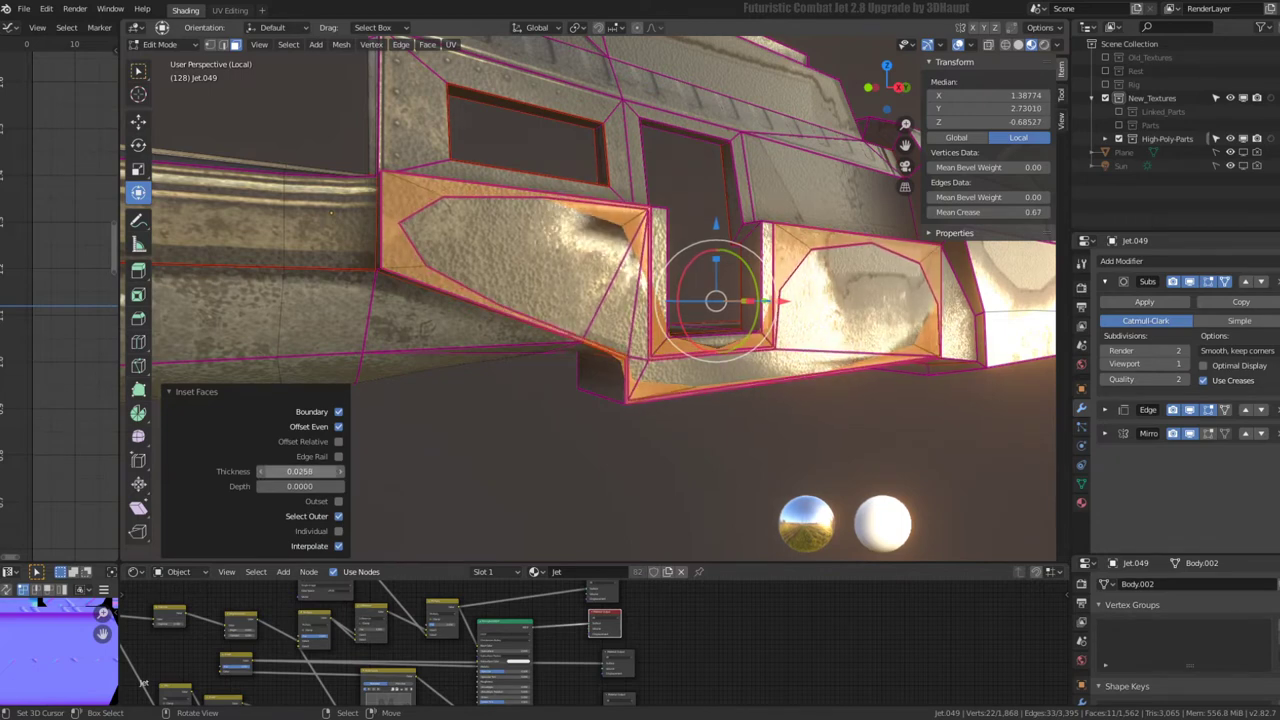
{"action": "left_click", "coordinate": [339, 531]}
{"action": "left_click", "coordinate": [339, 531]}
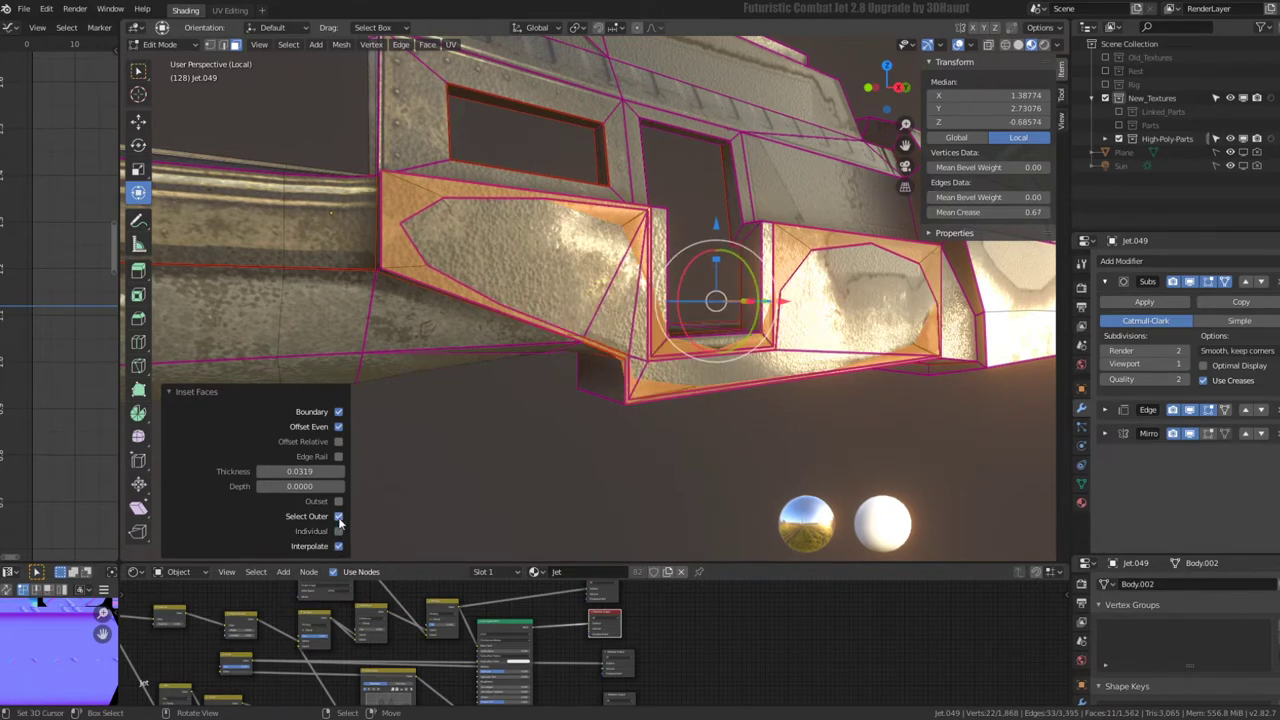
{"action": "left_click", "coordinate": [339, 501]}
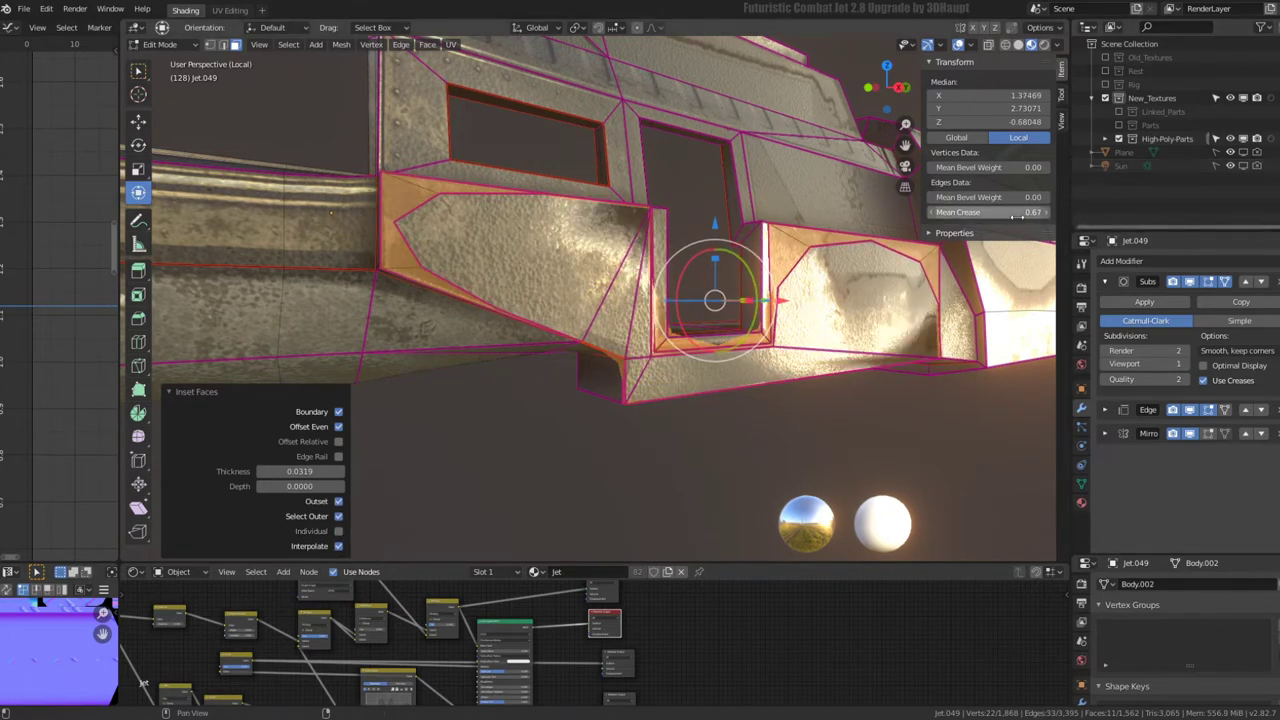
{"action": "mouse_move", "coordinate": [990, 212]}
{"action": "left_mouse_down"}
{"action": "mouse_move", "coordinate": [1020, 212]}
{"action": "mouse_move", "coordinate": [968, 213]}
{"action": "left_mouse_up"}
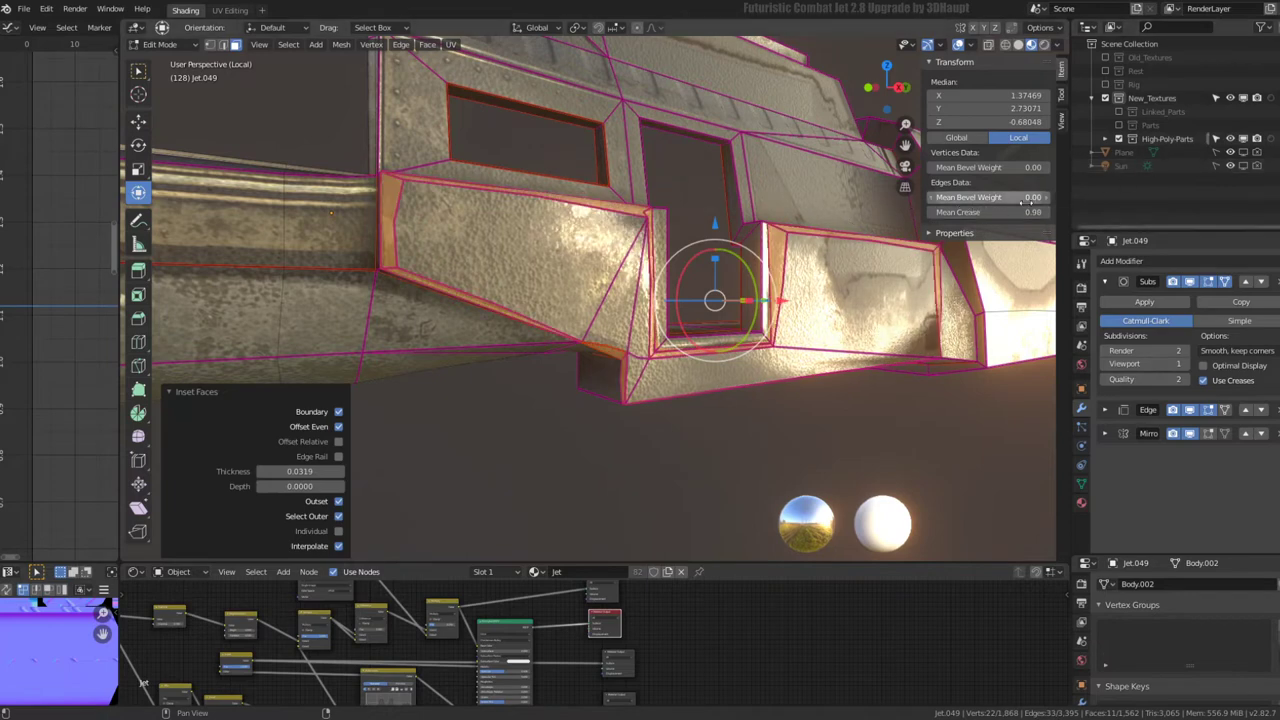
{"action": "left_click", "coordinate": [1015, 300]}
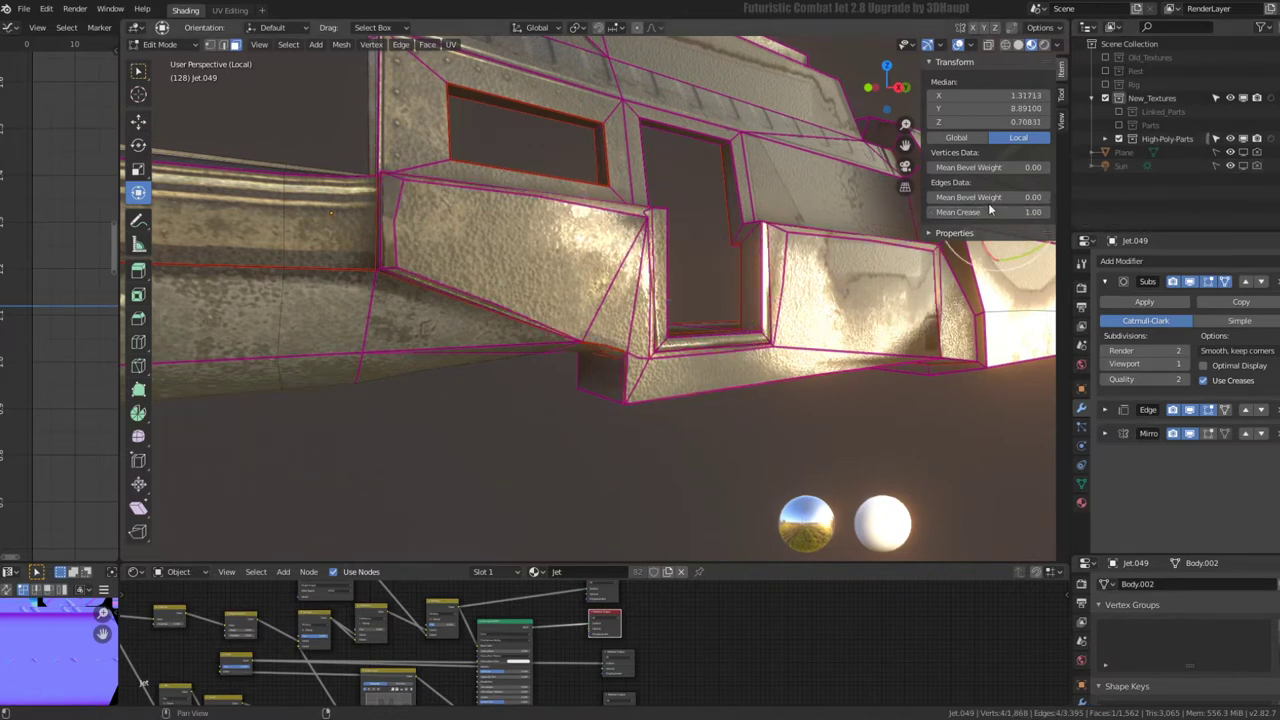
{"action": "middle_click_drag", "start_coordinate": [962, 231], "coordinate": [658, 240], "text": "shift"}
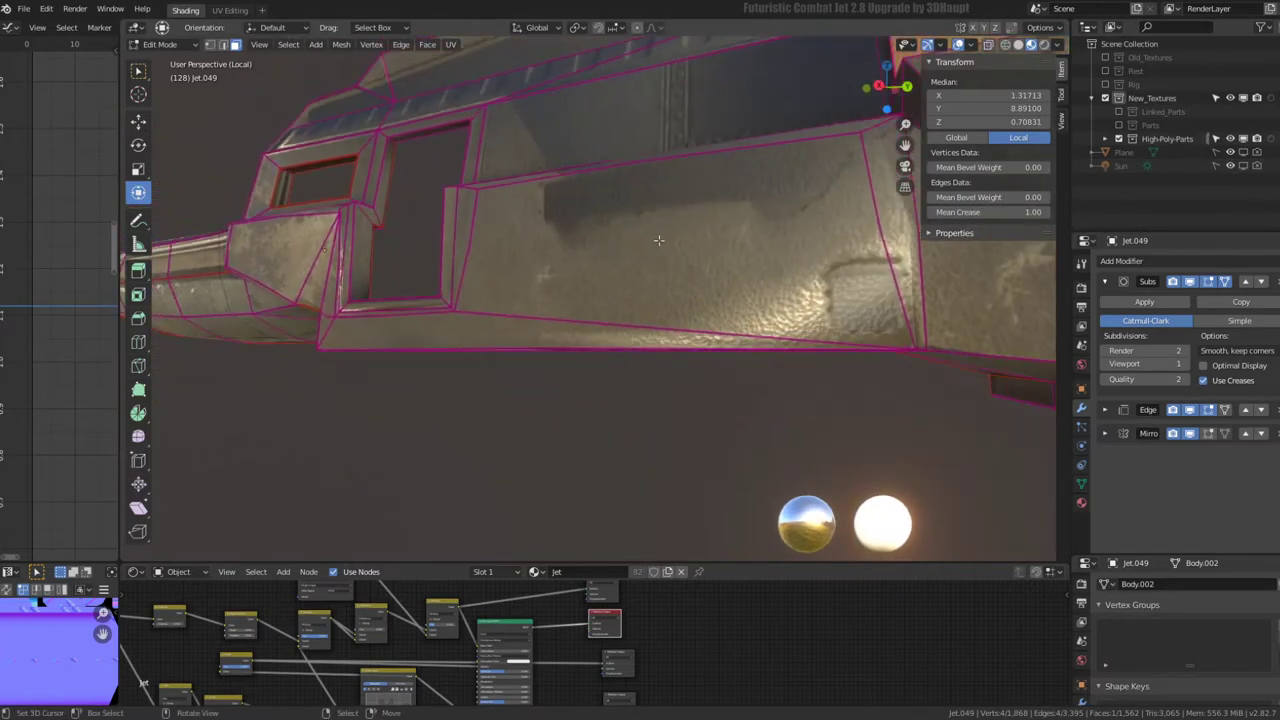
- Undo the outset border and reselect the left and right panel faces around the opening
{"action": "left_click", "coordinate": [645, 229], "text": "ctrl"}
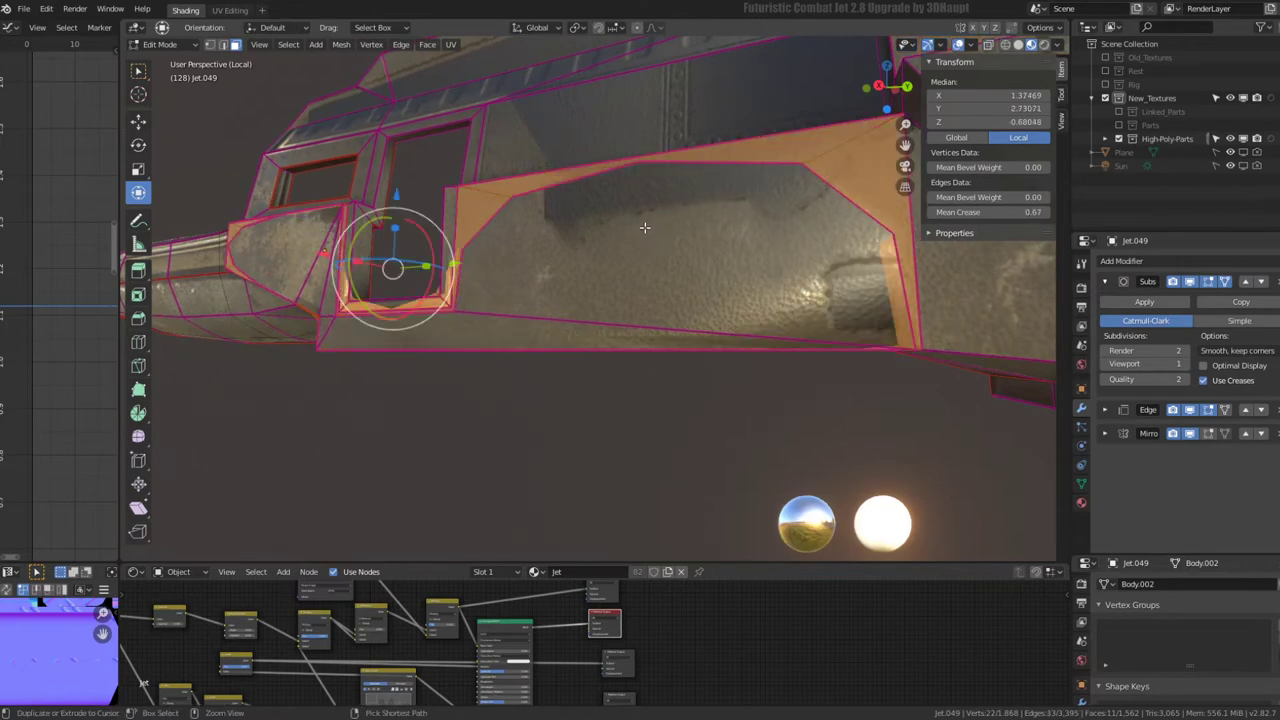
{"action": "key", "text": "ctrl+x"}
{"action": "mouse_move", "coordinate": [578, 240]}
{"action": "middle_mouse_down"}
{"action": "mouse_move", "coordinate": [634, 275]}
{"action": "mouse_move", "coordinate": [590, 295]}
{"action": "mouse_move", "coordinate": [592, 311]}
{"action": "middle_mouse_up"}
{"action": "left_click", "coordinate": [620, 278]}
{"action": "left_click", "coordinate": [598, 347], "text": "ctrl"}
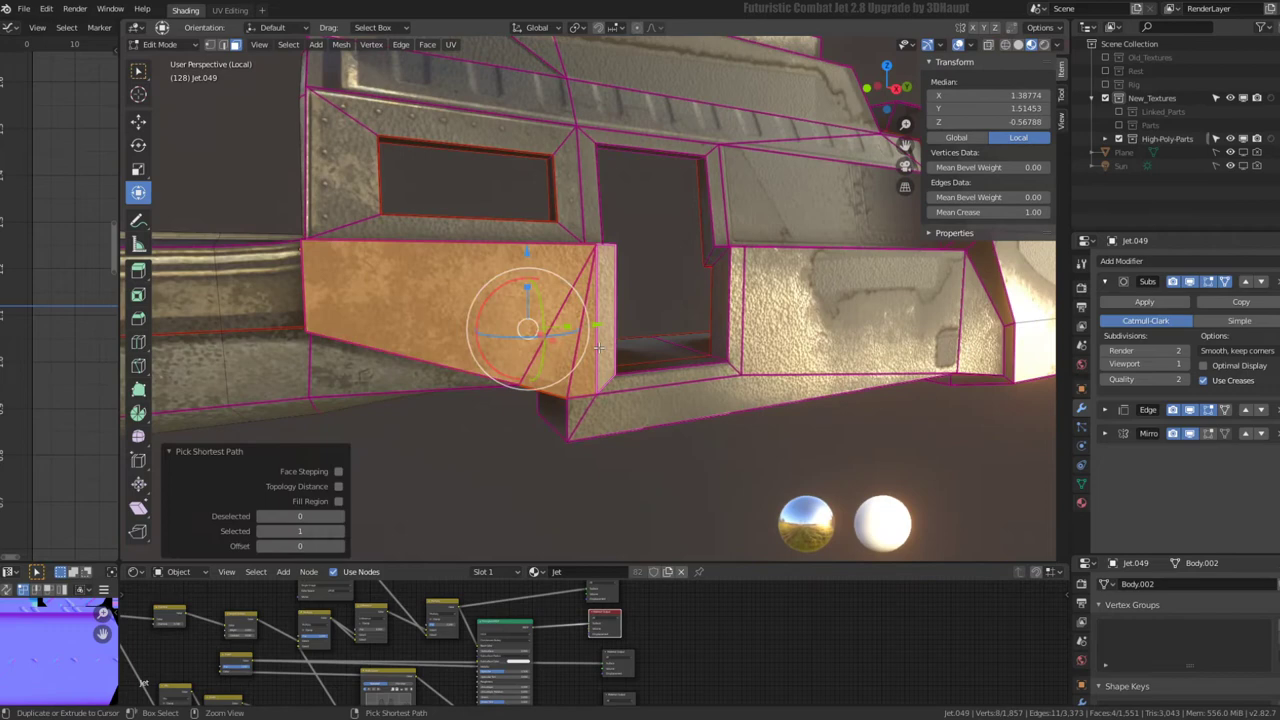
{"action": "left_click", "coordinate": [583, 412], "text": "ctrl"}
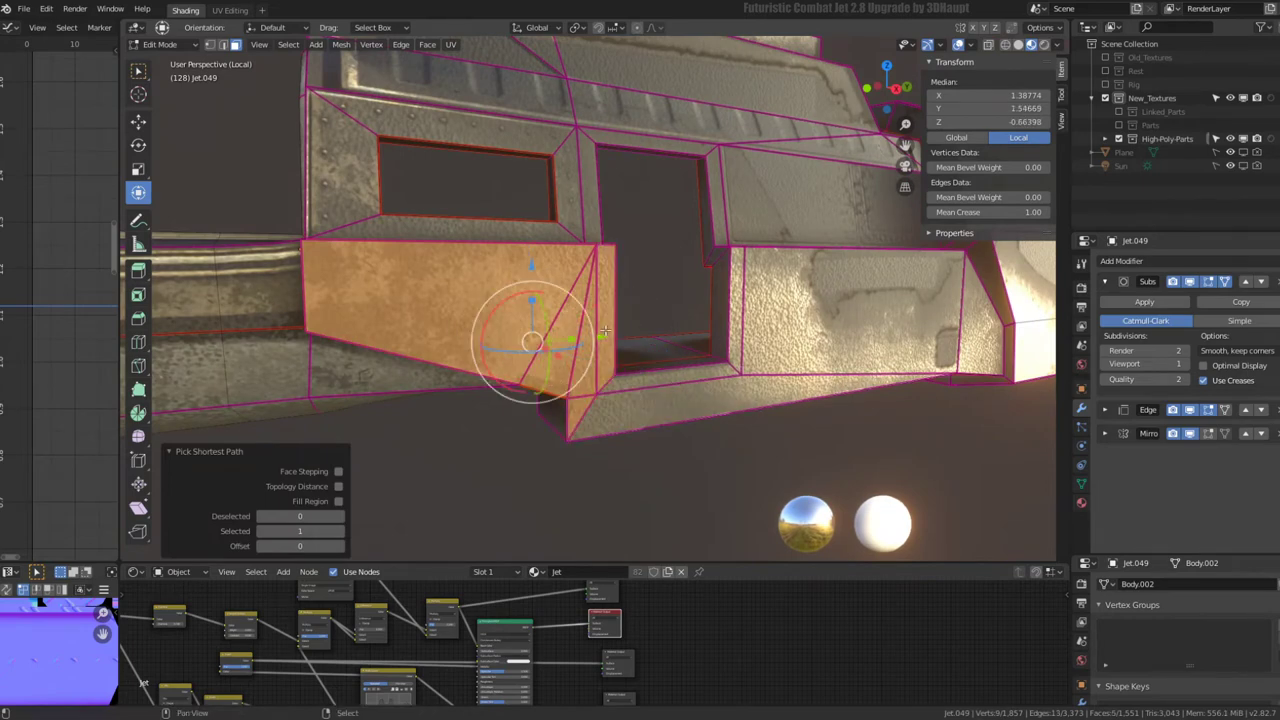
{"action": "left_click", "coordinate": [798, 350], "text": "shift"}
{"action": "mouse_move", "coordinate": [798, 350]}
{"action": "middle_mouse_down"}
{"action": "mouse_move", "coordinate": [770, 292]}
{"action": "mouse_move", "coordinate": [793, 275]}
{"action": "middle_mouse_up"}
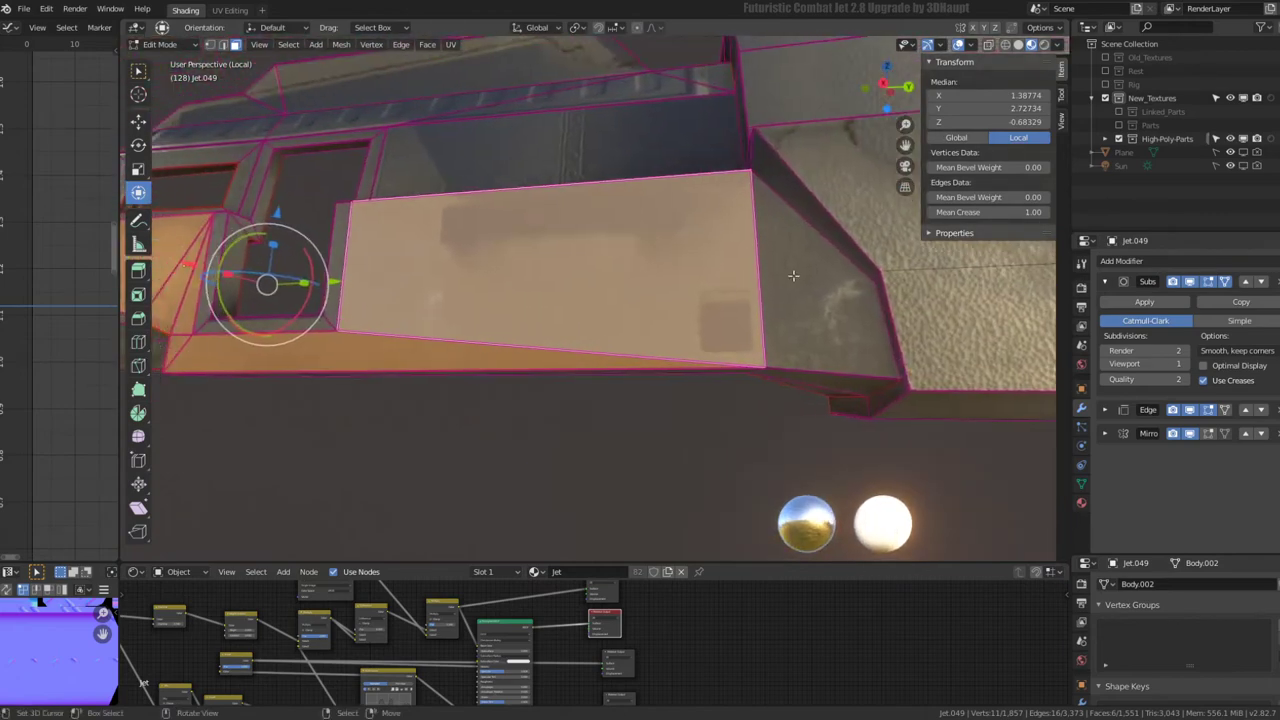
- Inset the panel faces as an outset border 0.1098 thick with crease 1.00
{"action": "key", "text": "ctrl+f"}
{"action": "middle_click_drag", "start_coordinate": [760, 267], "coordinate": [182, 501]}
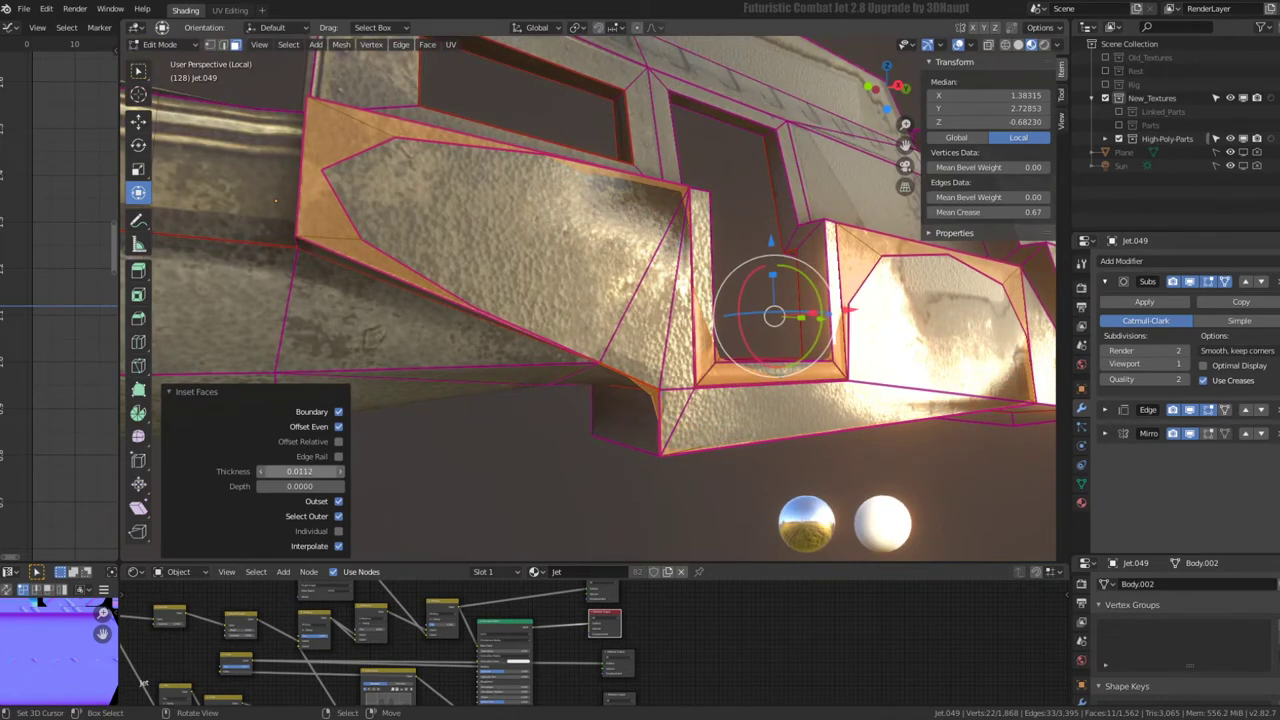
{"action": "left_click_drag", "start_coordinate": [995, 212], "coordinate": [1030, 212]}
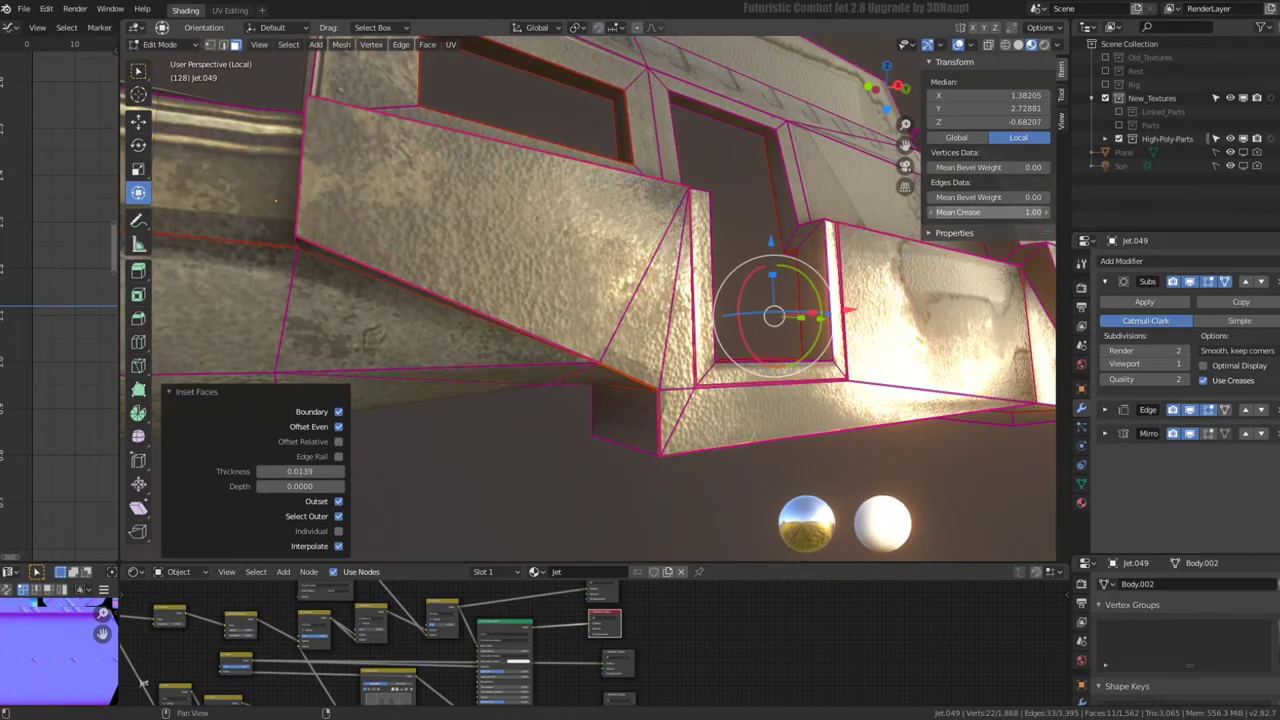
{"action": "mouse_move", "coordinate": [518, 306]}
{"action": "middle_mouse_down"}
{"action": "mouse_move", "coordinate": [502, 305]}
{"action": "mouse_move", "coordinate": [636, 234]}
{"action": "mouse_move", "coordinate": [509, 261]}
{"action": "mouse_move", "coordinate": [580, 257]}
{"action": "mouse_move", "coordinate": [389, 413]}
{"action": "middle_mouse_up"}
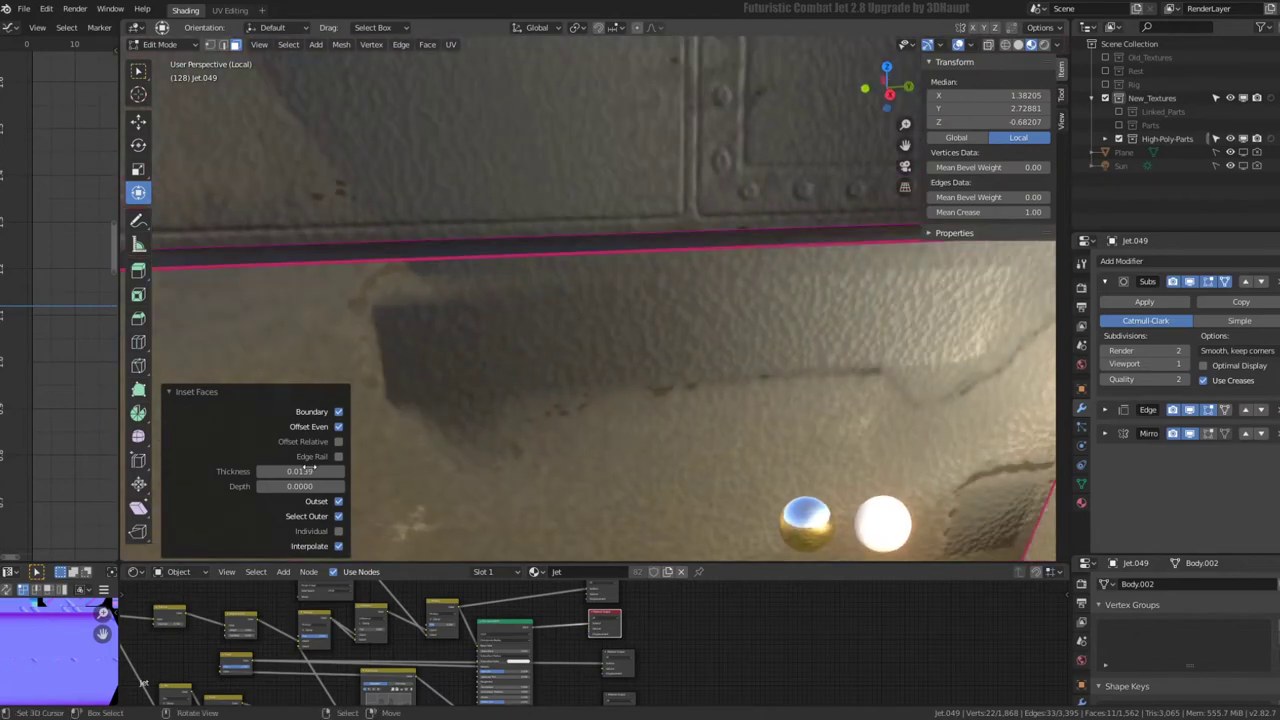
{"action": "left_click_drag", "start_coordinate": [312, 470], "coordinate": [345, 470]}
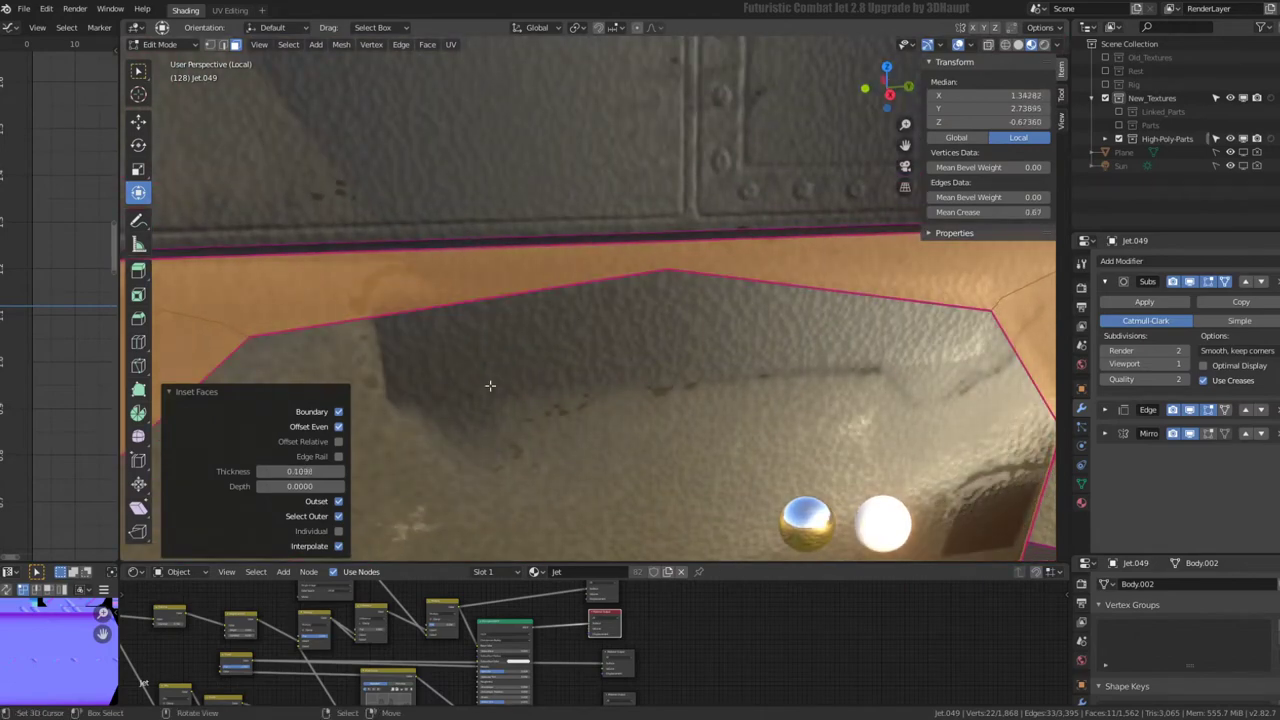
{"action": "scroll", "coordinate": [709, 325], "scroll_direction": "down", "scroll_amount": 3}
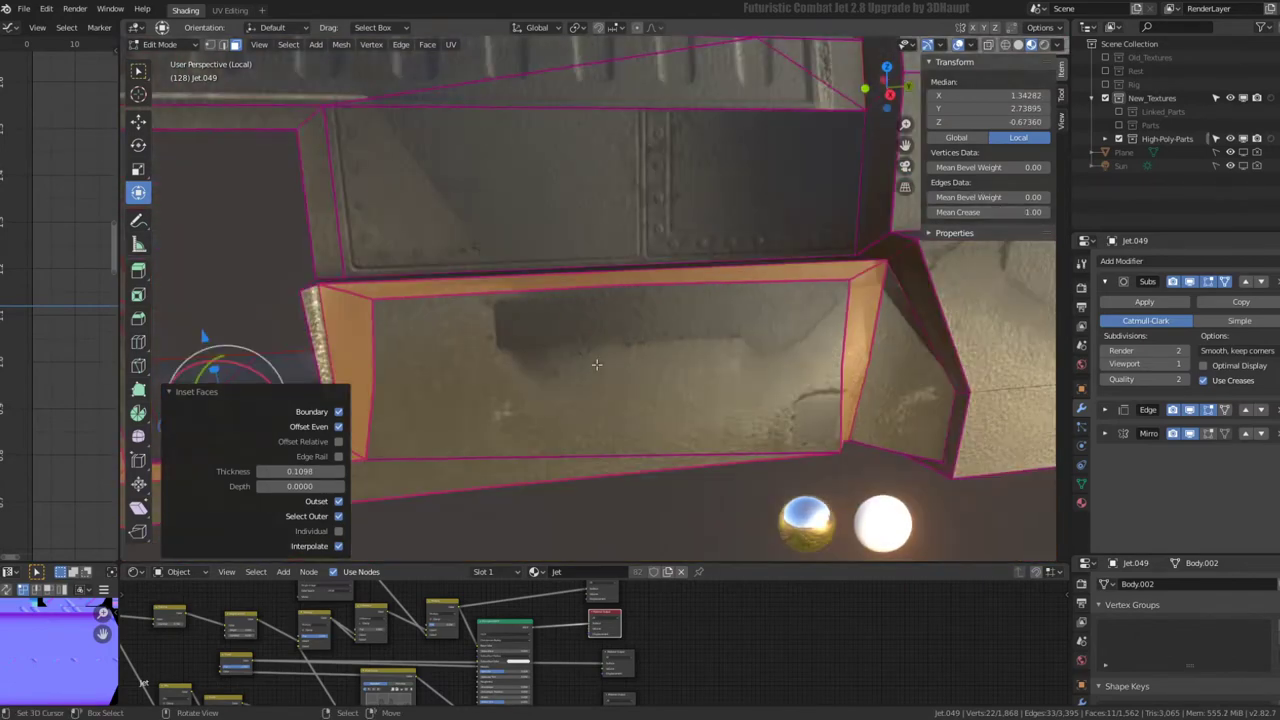
{"action": "scroll", "coordinate": [709, 325], "scroll_direction": "down", "scroll_amount": 2}
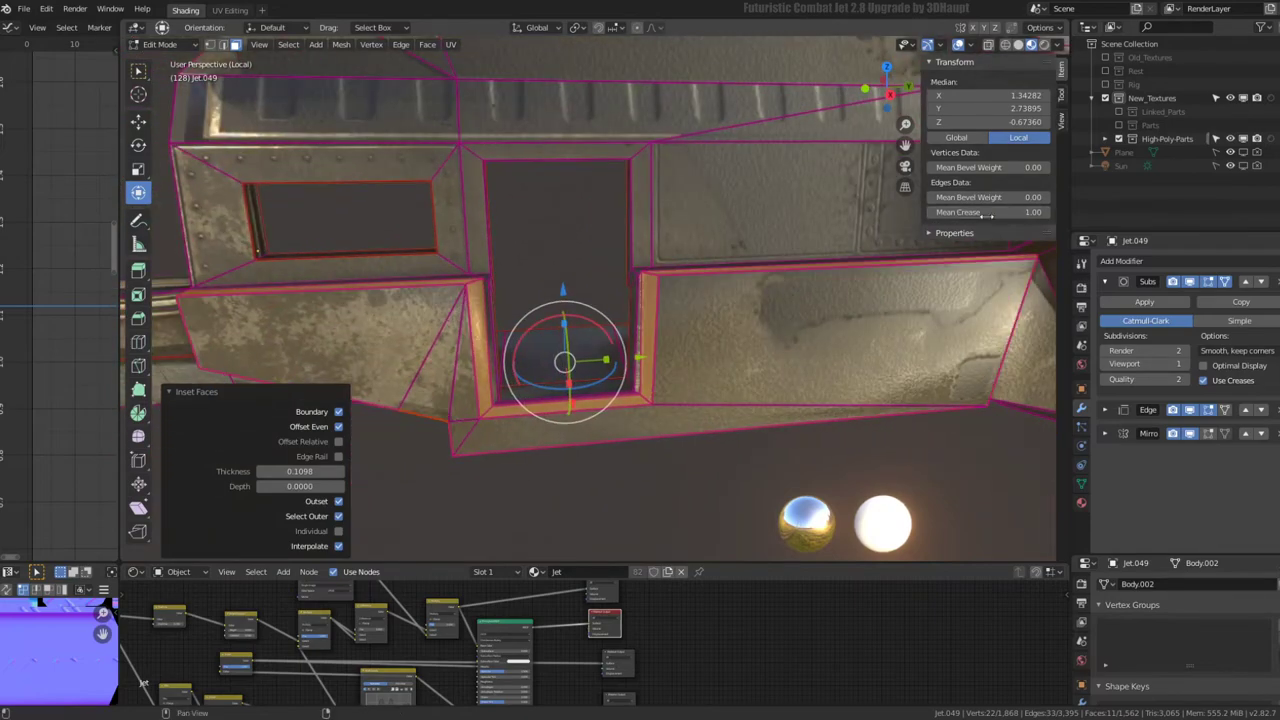
{"action": "mouse_move", "coordinate": [700, 330]}
{"action": "middle_mouse_down"}
{"action": "mouse_move", "coordinate": [645, 380]}
{"action": "mouse_move", "coordinate": [513, 350]}
{"action": "mouse_move", "coordinate": [571, 340]}
{"action": "middle_mouse_up"}
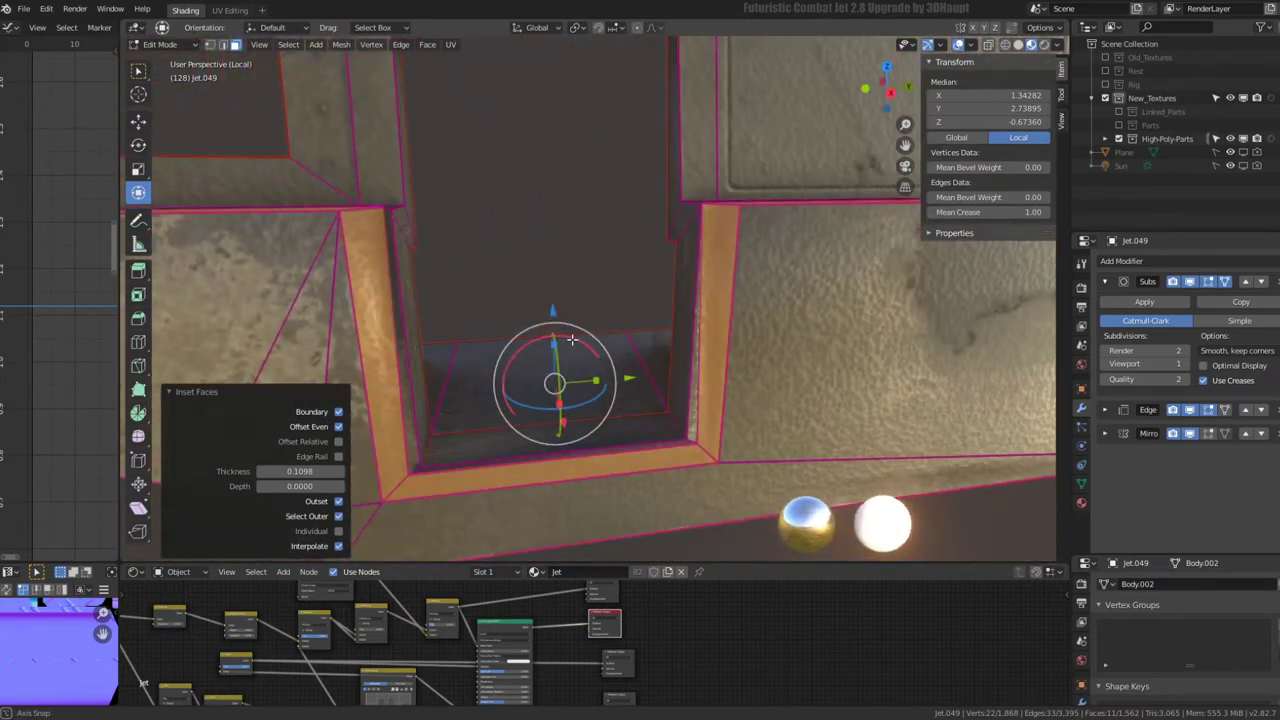
- Undo the 0.1098 border so the panels are plain, then select the large upper panel face
{"action": "key", "text": "ctrl+z"}
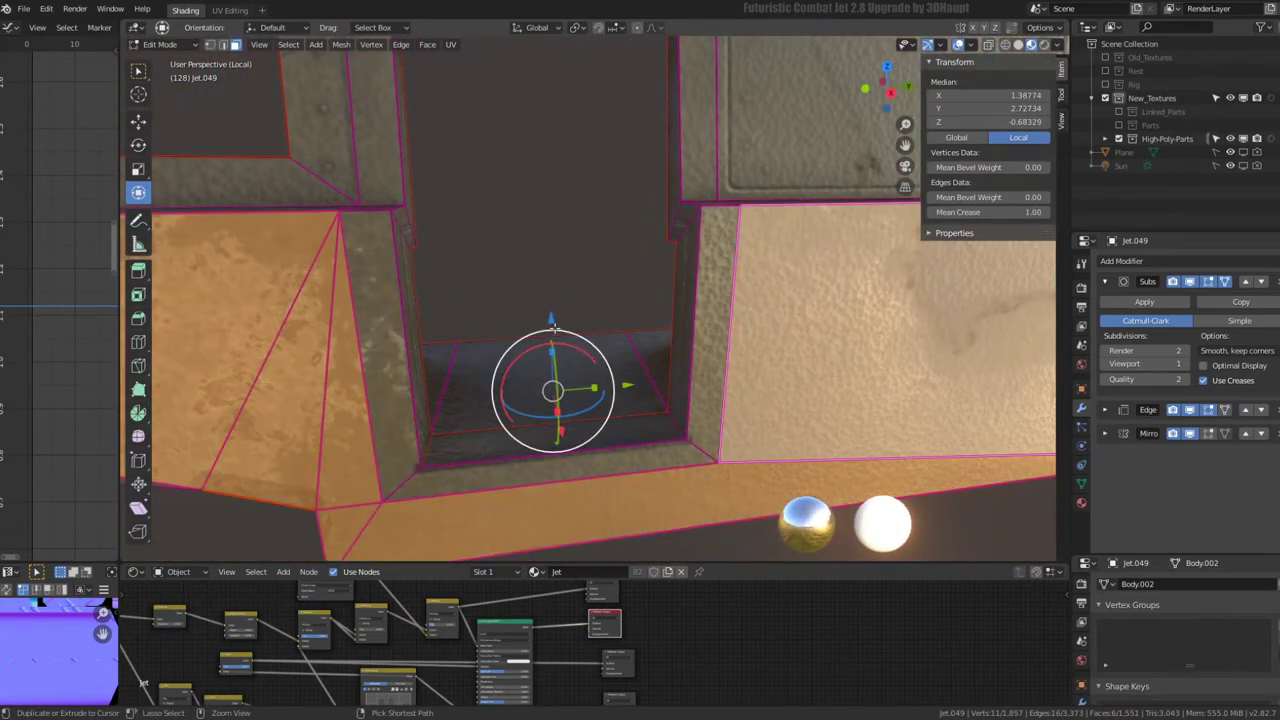
{"action": "scroll", "coordinate": [561, 325], "scroll_direction": "down", "scroll_amount": 5}
{"action": "mouse_move", "coordinate": [561, 325]}
{"action": "middle_mouse_down"}
{"action": "mouse_move", "coordinate": [650, 270]}
{"action": "mouse_move", "coordinate": [600, 256]}
{"action": "middle_mouse_up"}
{"action": "scroll", "coordinate": [650, 270], "scroll_direction": "up", "scroll_amount": 5}
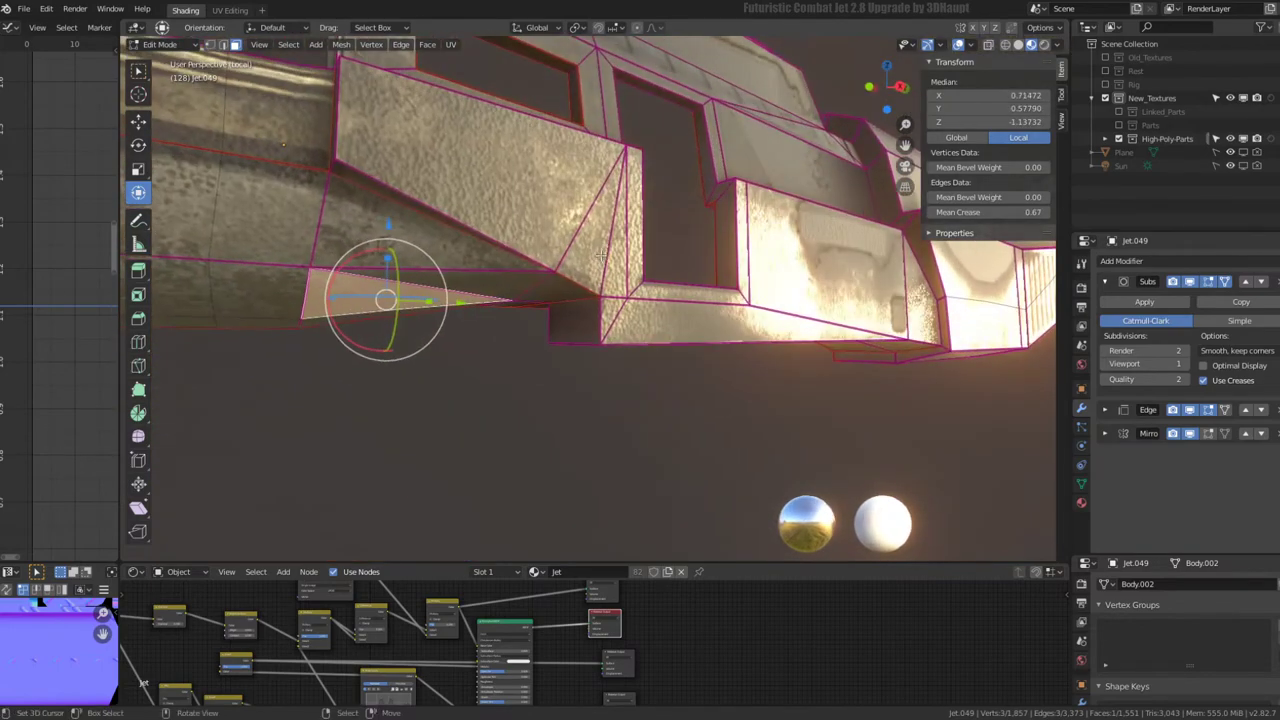
{"action": "left_click", "coordinate": [550, 227]}
{"action": "scroll", "coordinate": [566, 240], "scroll_direction": "down", "scroll_amount": 5}
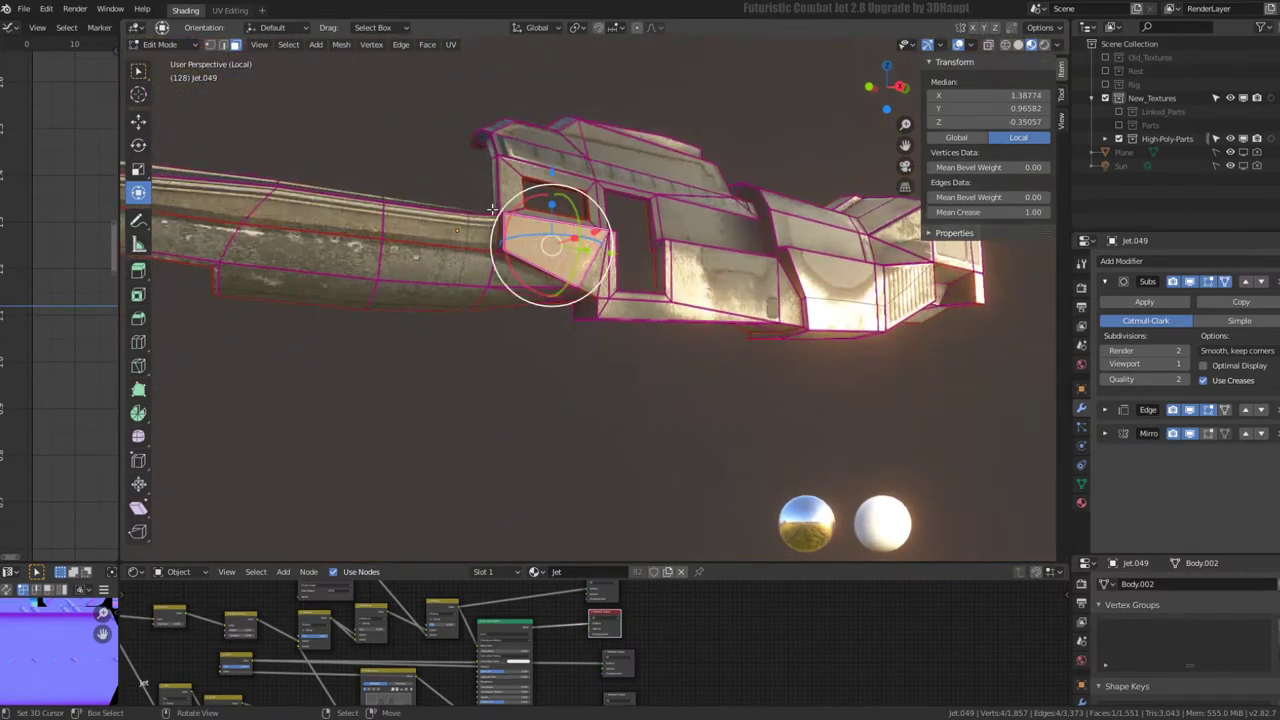
{"action": "middle_click_drag", "start_coordinate": [566, 240], "coordinate": [520, 300]}
{"action": "scroll", "coordinate": [520, 300], "scroll_direction": "up", "scroll_amount": 5}
{"action": "middle_click_drag", "start_coordinate": [477, 167], "coordinate": [654, 265]}
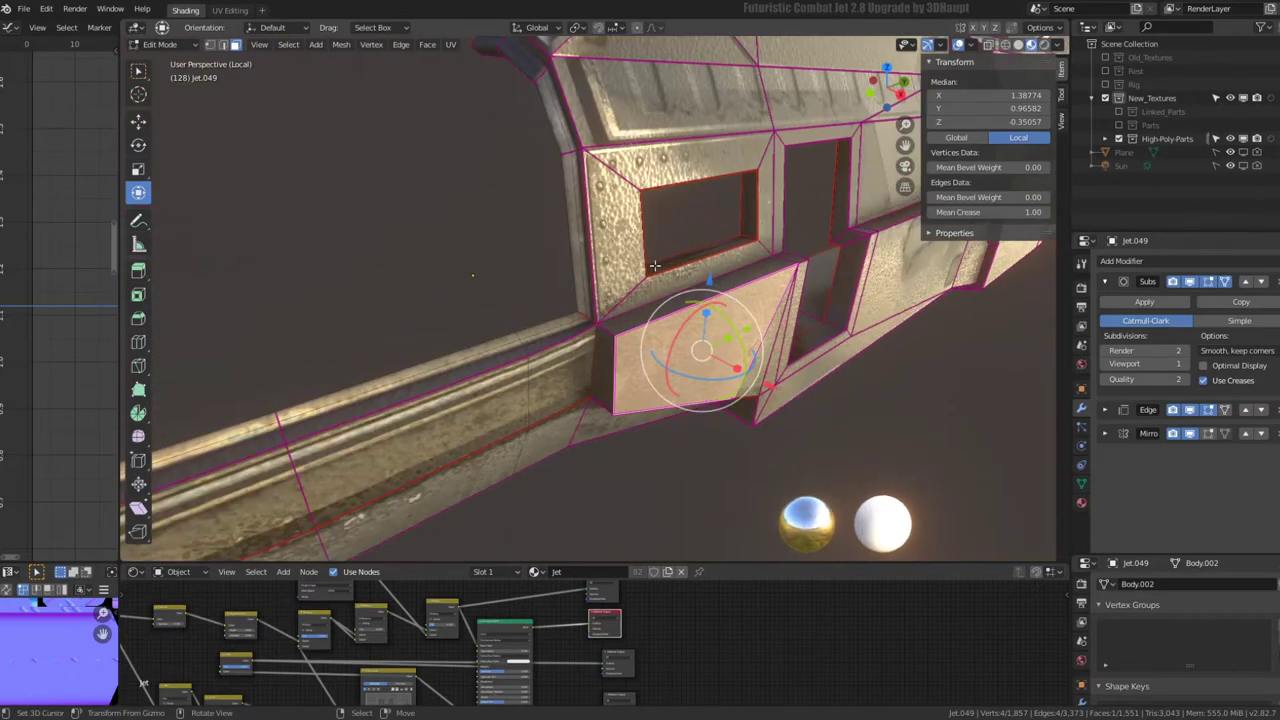
- Select a face loop along the panel and pick individual panel faces around it
{"action": "left_click", "coordinate": [621, 347], "text": "alt"}
{"action": "mouse_move", "coordinate": [621, 347]}
{"action": "middle_mouse_down"}
{"action": "mouse_move", "coordinate": [798, 299]}
{"action": "mouse_move", "coordinate": [396, 84]}
{"action": "middle_mouse_up"}
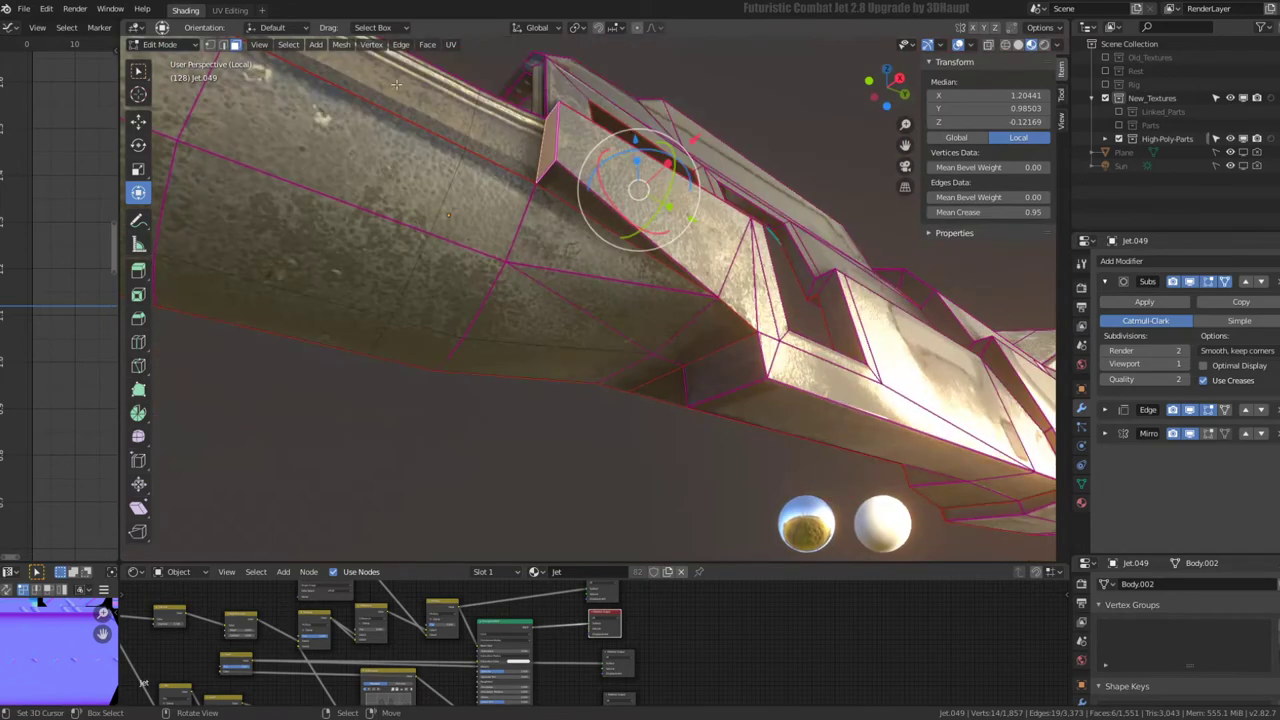
{"action": "middle_click_drag", "start_coordinate": [231, 47], "coordinate": [630, 250]}
{"action": "left_click", "coordinate": [605, 228]}
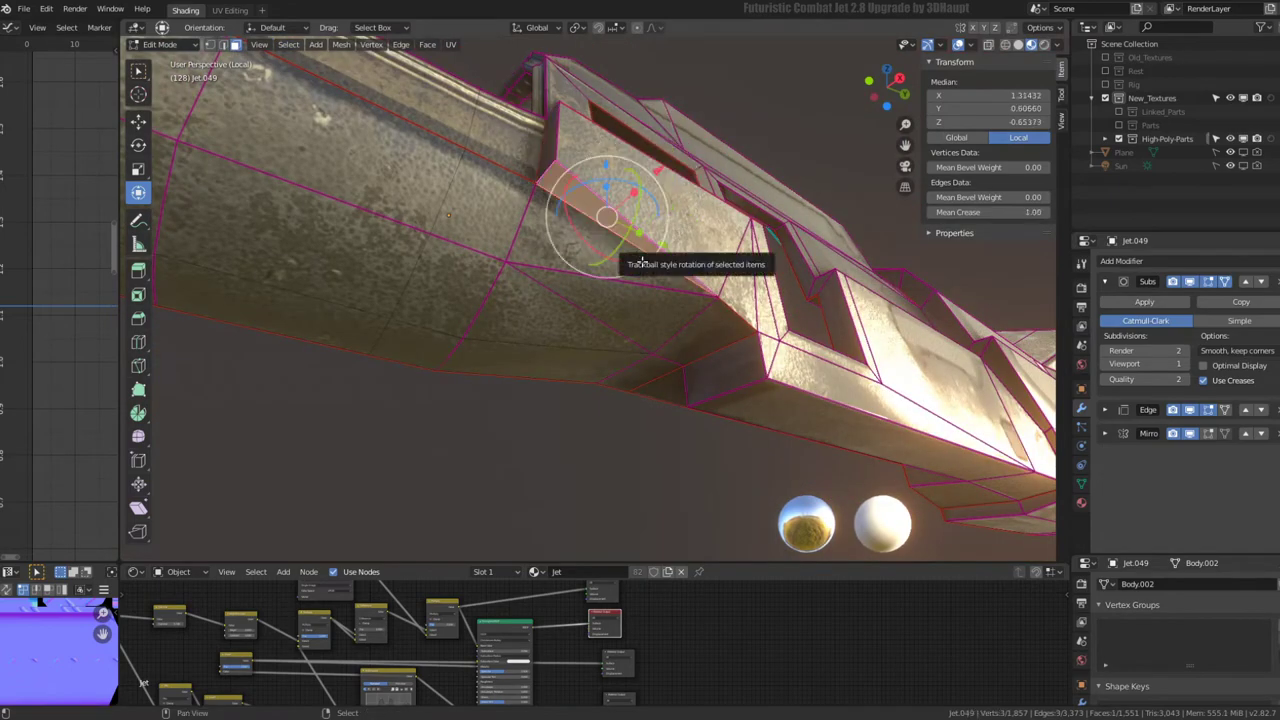
{"action": "mouse_move", "coordinate": [784, 402]}
{"action": "middle_mouse_down"}
{"action": "mouse_move", "coordinate": [904, 363]}
{"action": "mouse_move", "coordinate": [745, 379]}
{"action": "mouse_move", "coordinate": [690, 340]}
{"action": "mouse_move", "coordinate": [552, 345]}
{"action": "middle_mouse_up"}
{"action": "left_click", "coordinate": [620, 380]}
{"action": "scroll", "coordinate": [675, 316], "scroll_direction": "up", "scroll_amount": 3}
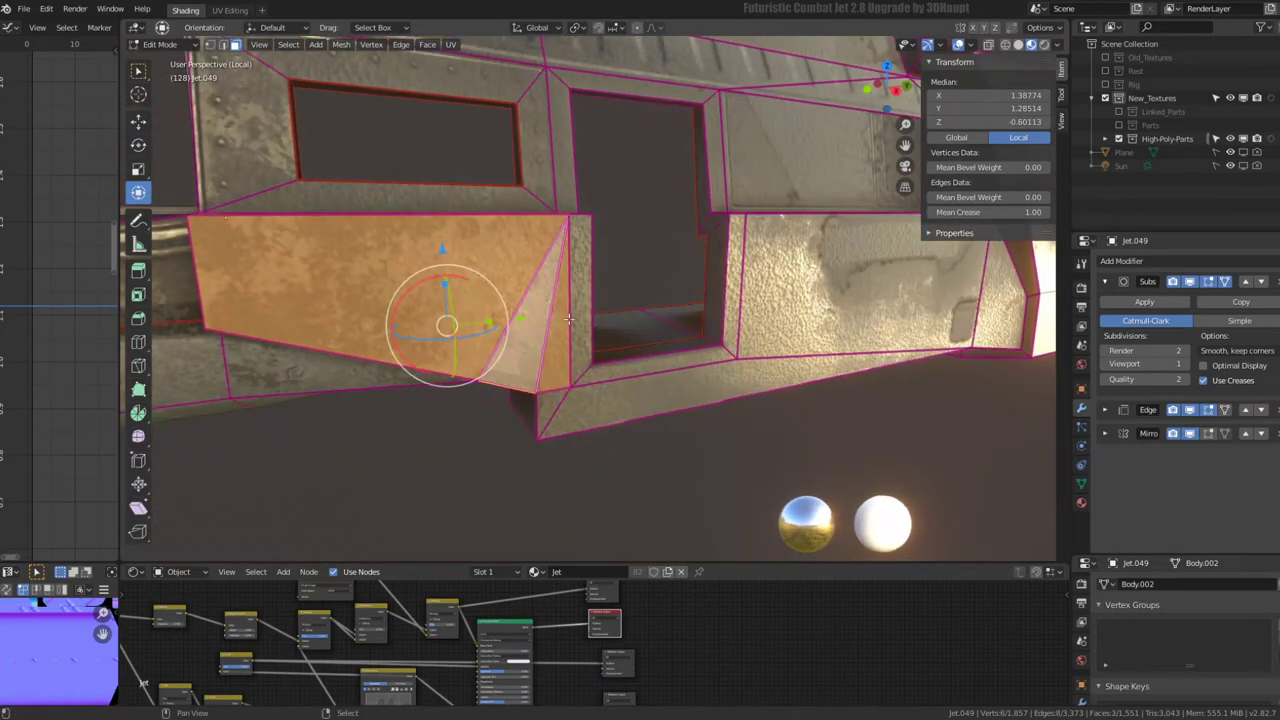
- Add the lower strip face and the face beside the opening, dropping the triangular face
{"action": "left_click", "coordinate": [568, 320], "text": "shift"}
{"action": "left_click", "coordinate": [586, 394], "text": "shift"}
{"action": "left_click", "coordinate": [594, 388], "text": "shift"}
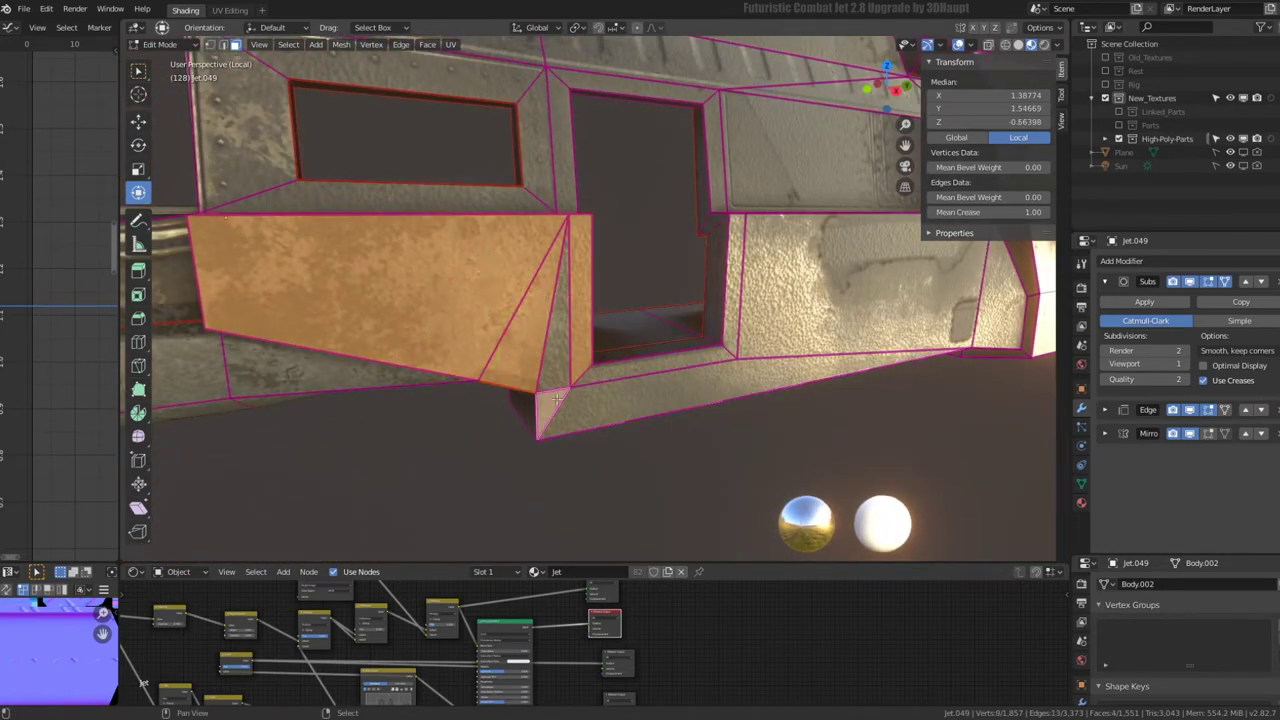
{"action": "left_click", "coordinate": [617, 368], "text": "shift"}
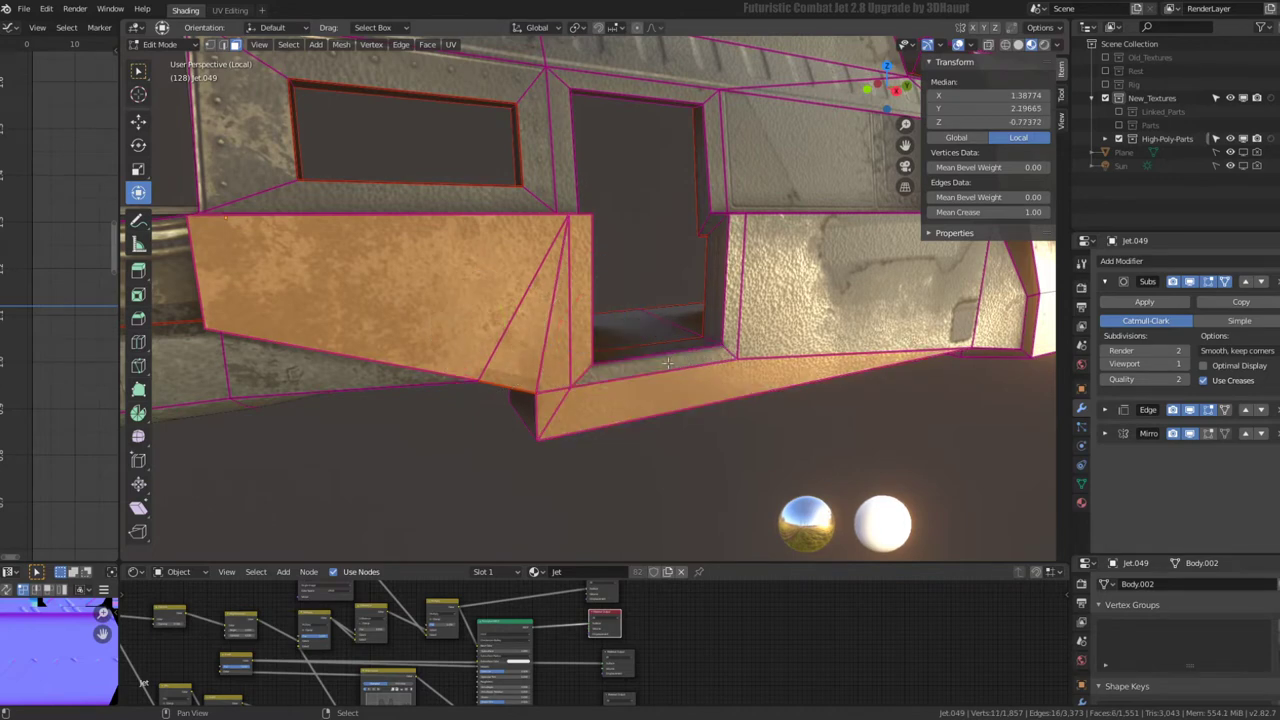
{"action": "left_click", "coordinate": [569, 345], "text": "shift"}
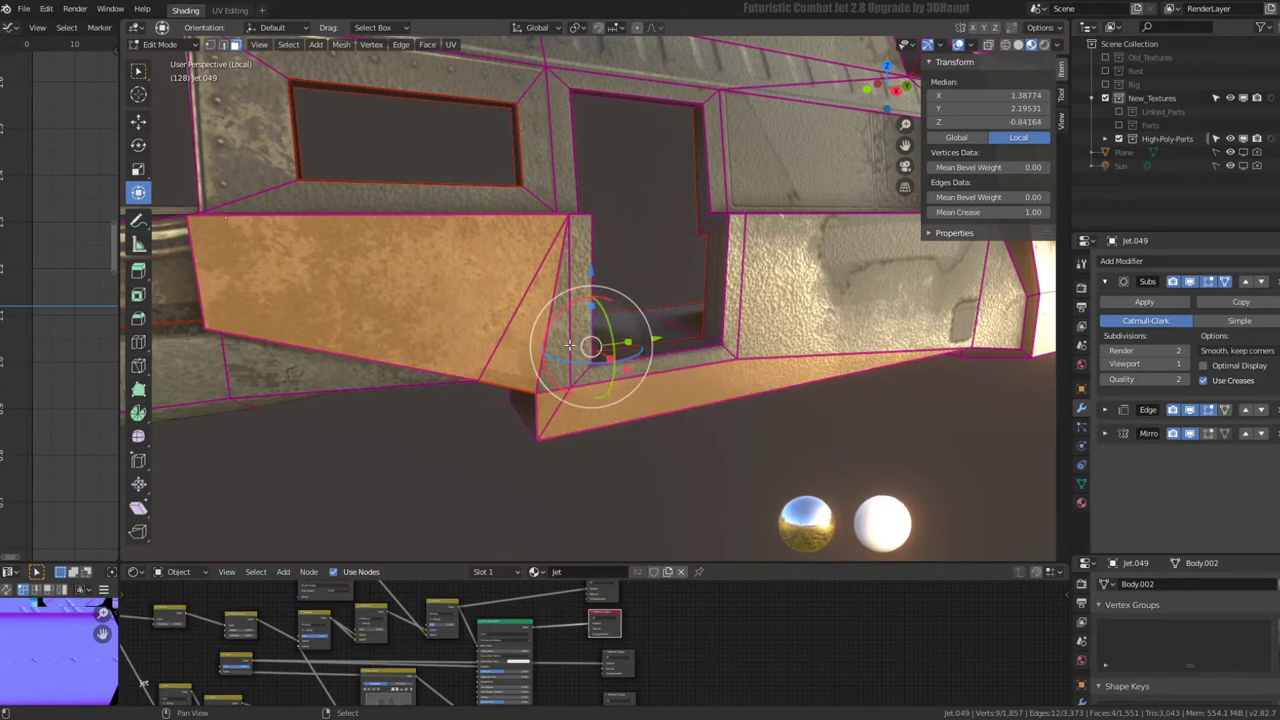
{"action": "left_click", "coordinate": [922, 305], "text": "shift"}
{"action": "middle_click_drag", "start_coordinate": [922, 305], "coordinate": [812, 311]}
{"action": "key", "text": "ctrl+f"}
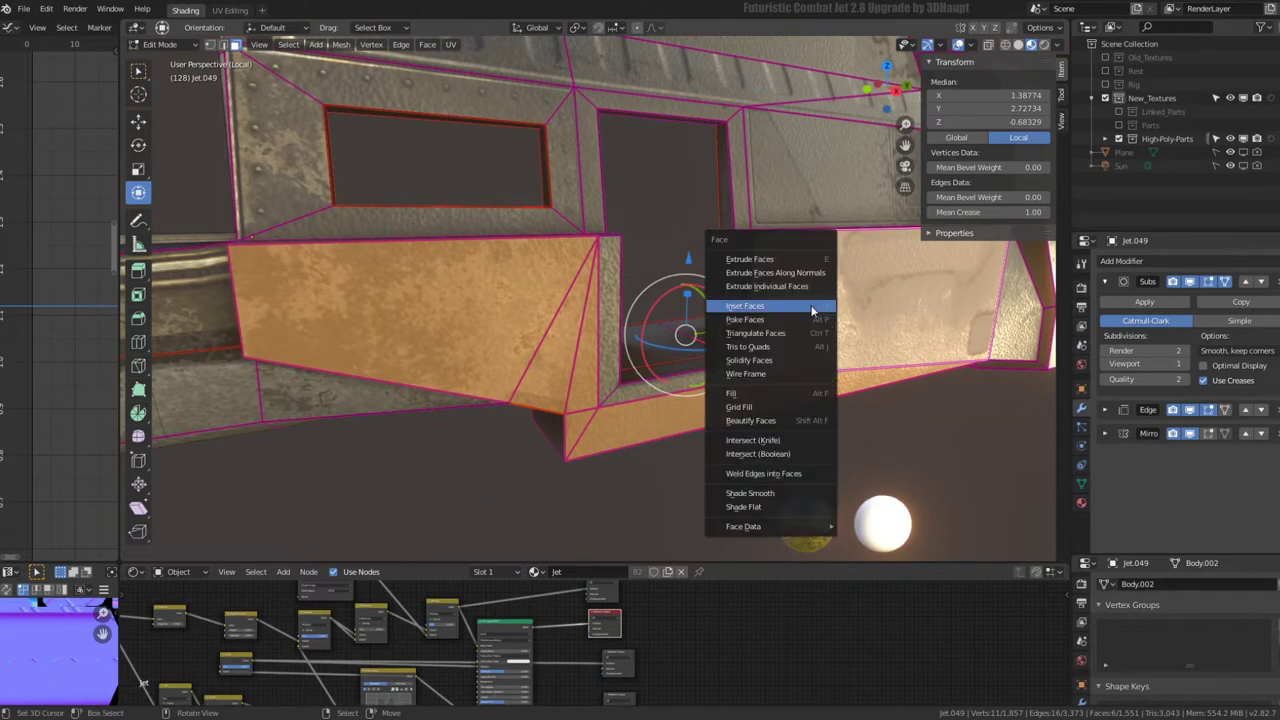
{"action": "middle_click_drag", "start_coordinate": [620, 250], "coordinate": [298, 91]}
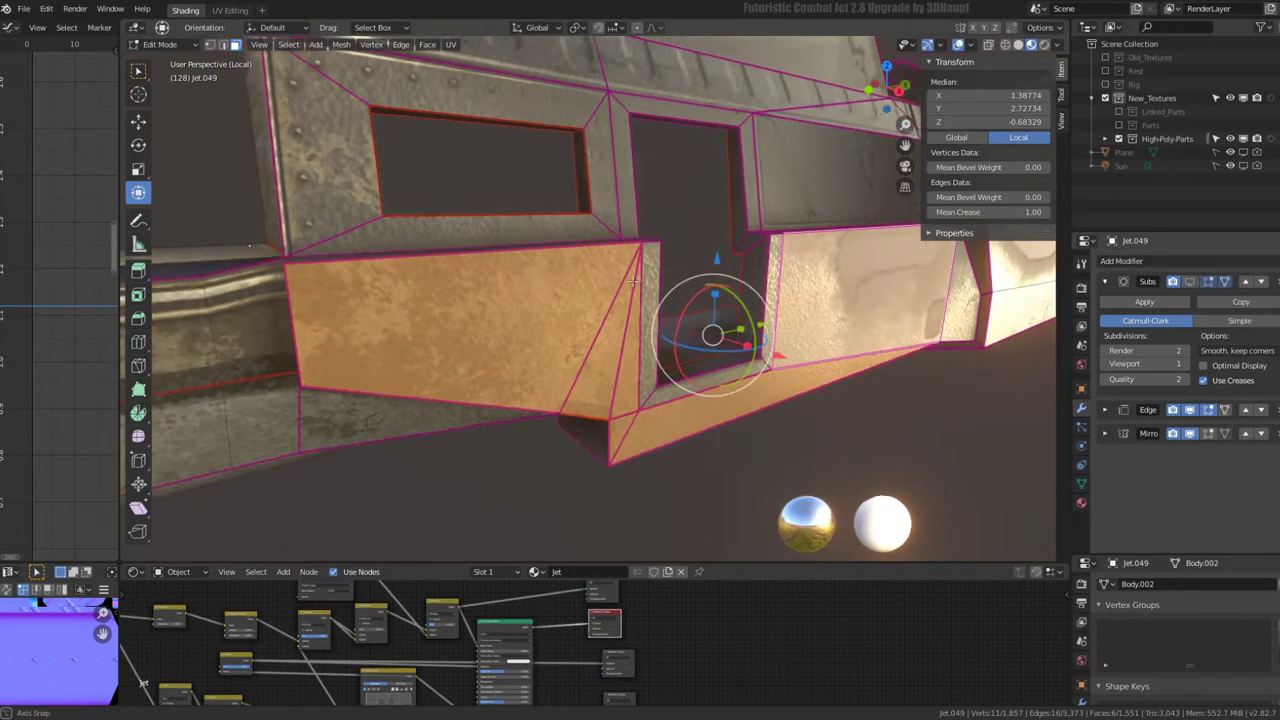
{"action": "left_click", "coordinate": [24, 9]}
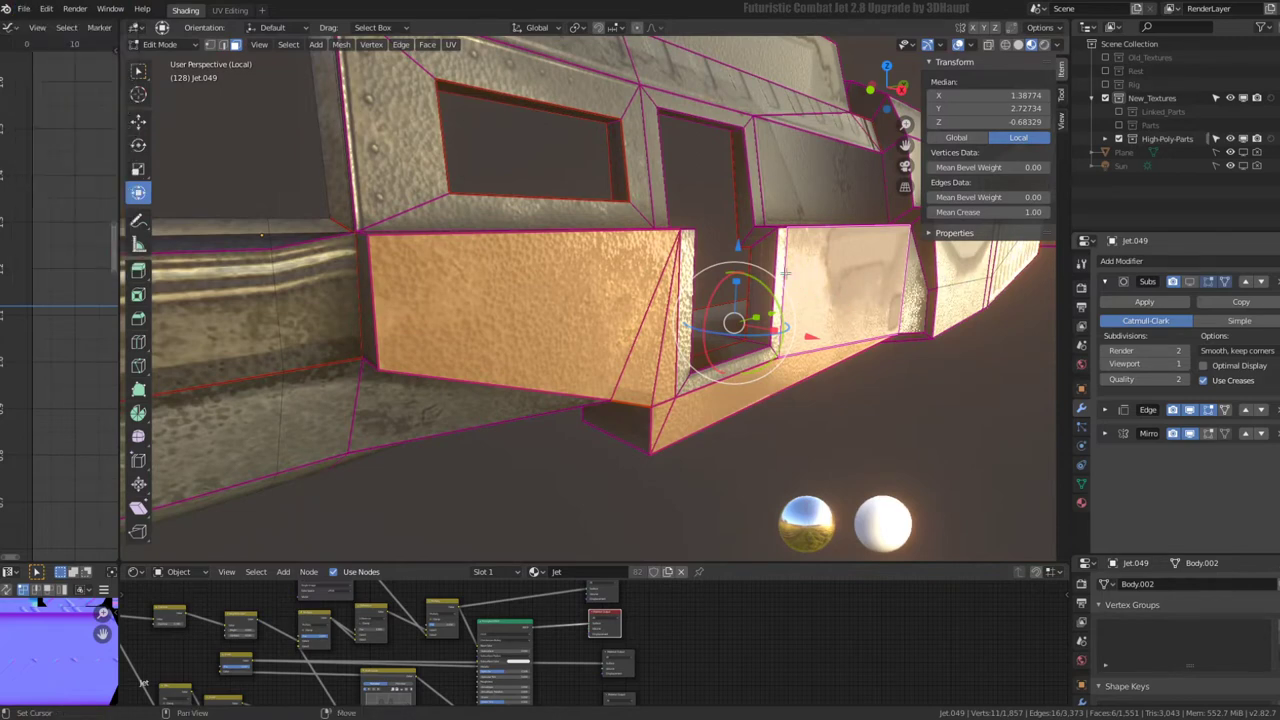
{"action": "middle_click_drag", "start_coordinate": [785, 272], "coordinate": [642, 250]}
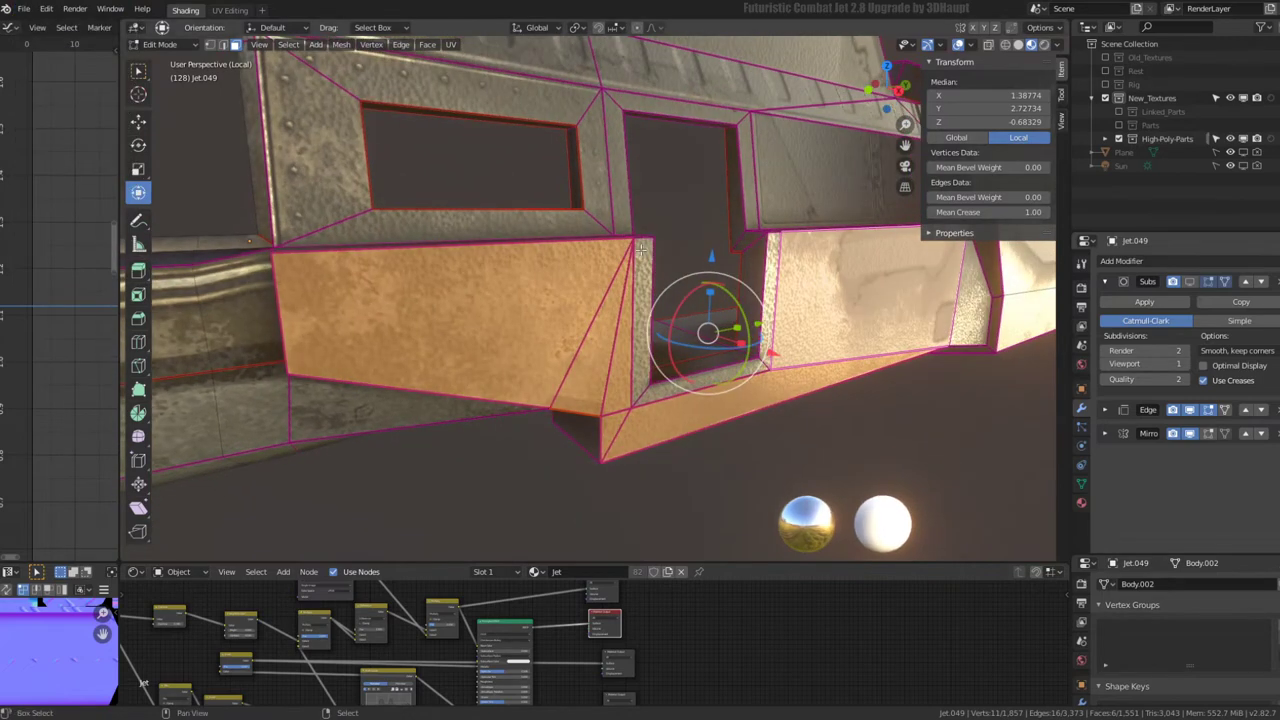
- Inset the selected panel faces inward with Outset off and a 0.0551 thickness border
{"action": "right_click", "coordinate": [594, 298]}
{"action": "left_click", "coordinate": [594, 298]}
{"action": "left_click", "coordinate": [594, 298]}
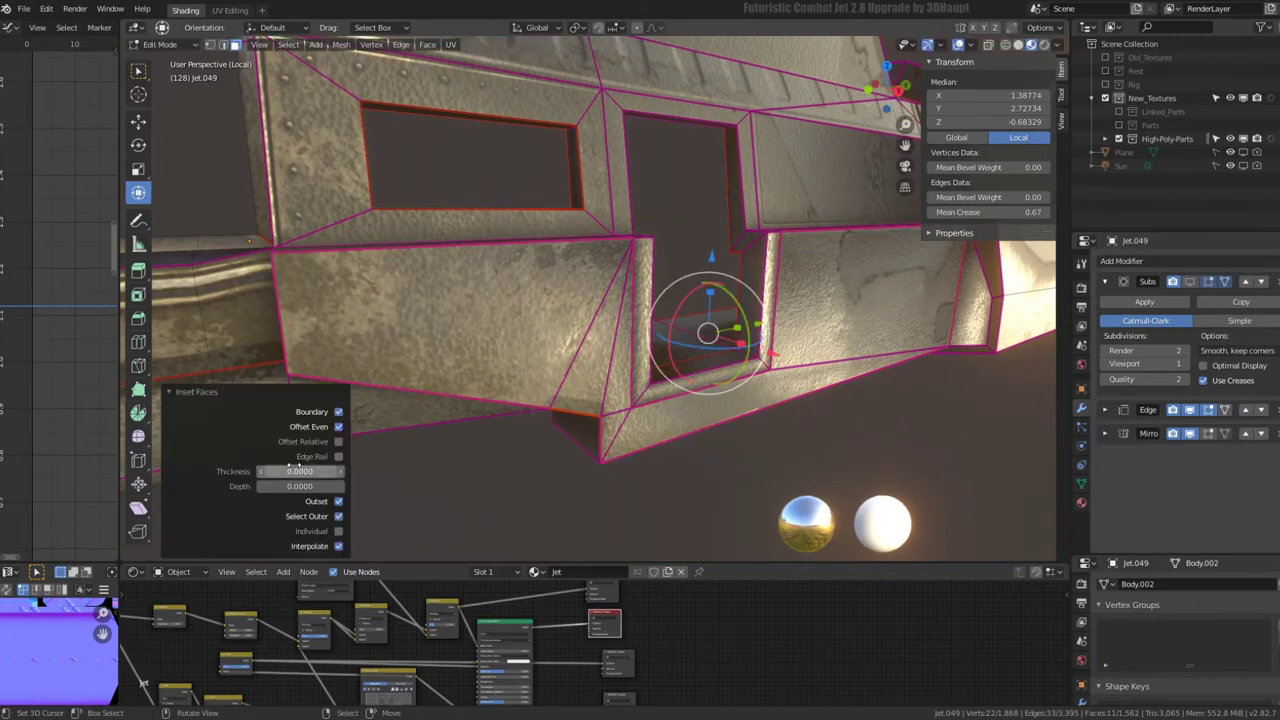
{"action": "left_click_drag", "start_coordinate": [297, 465], "coordinate": [315, 471]}
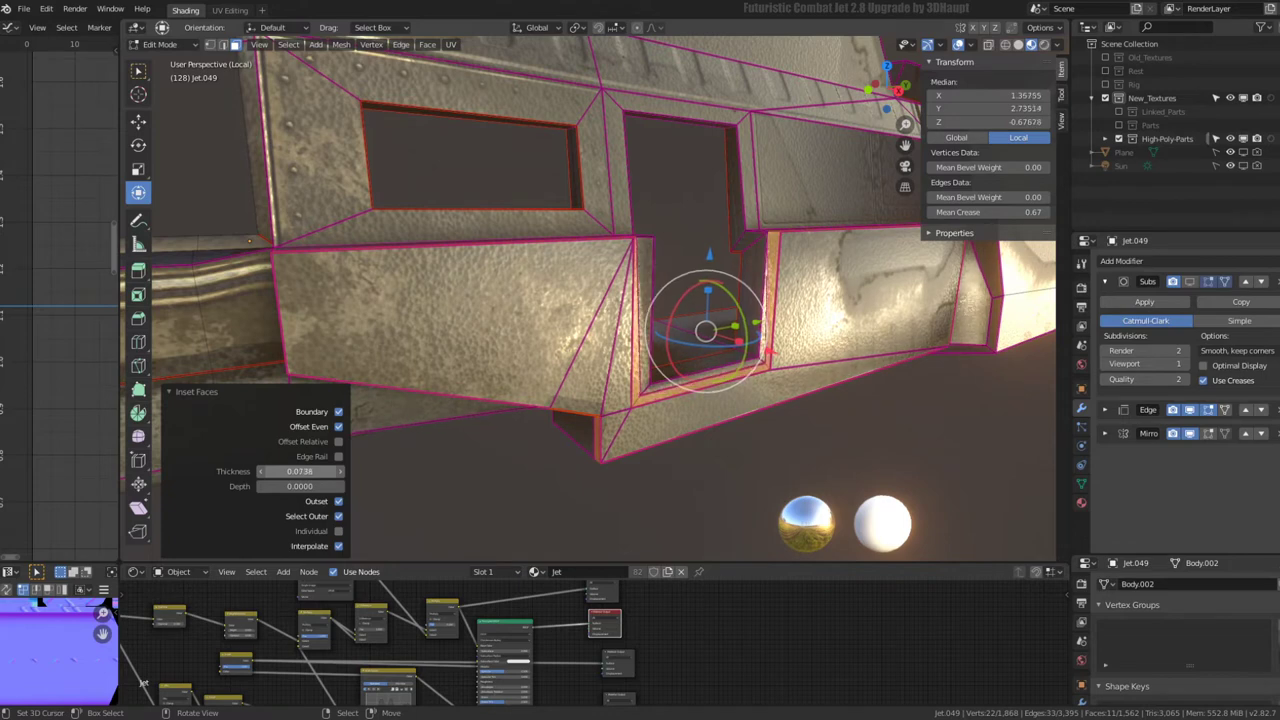
{"action": "left_click", "coordinate": [339, 501]}
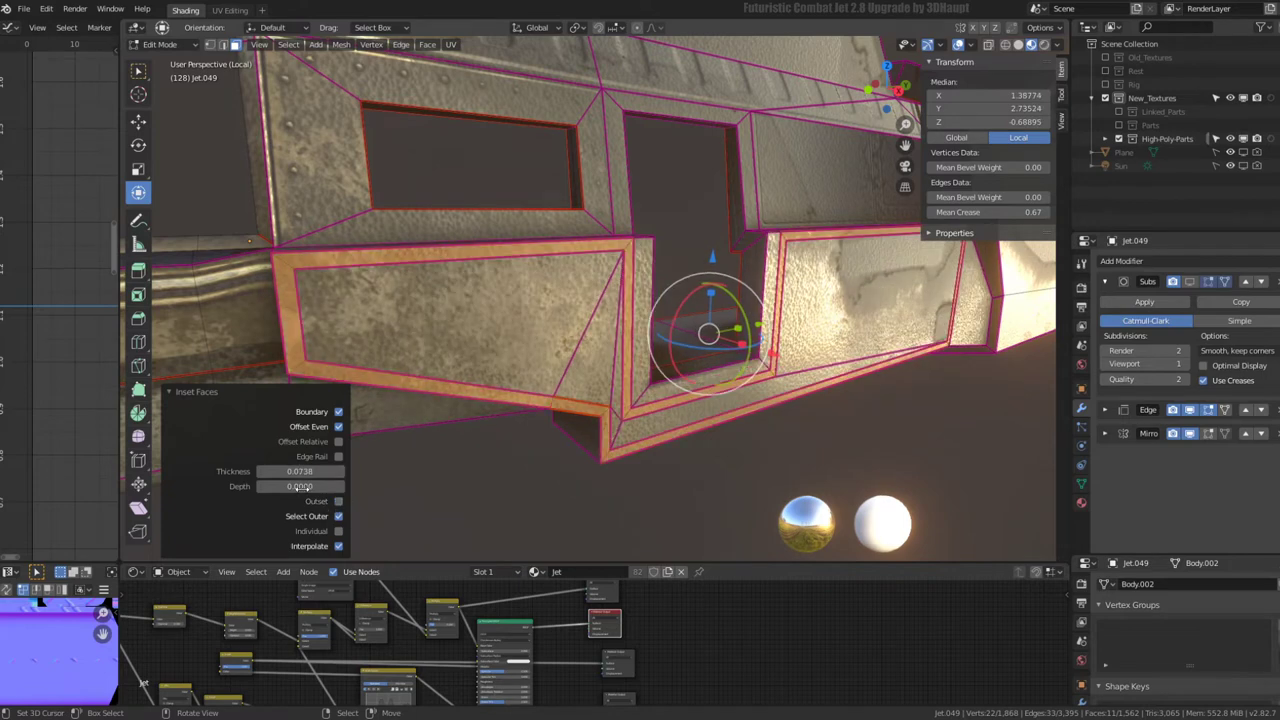
{"action": "left_click_drag", "start_coordinate": [300, 471], "coordinate": [290, 471]}
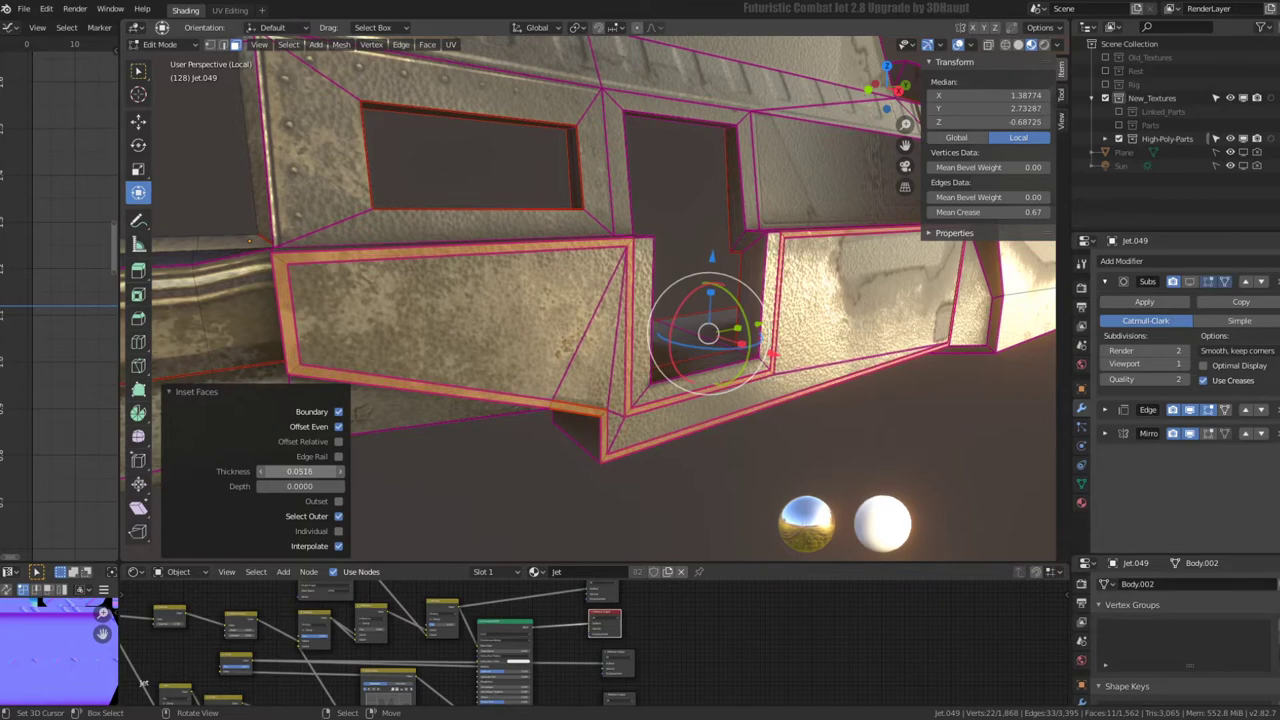
{"action": "left_click_drag", "start_coordinate": [300, 471], "coordinate": [304, 471]}
- Frame and orbit the view to inspect the new inset border on the panels
{"action": "mouse_move", "coordinate": [633, 341]}
{"action": "middle_mouse_down"}
{"action": "mouse_move", "coordinate": [677, 347]}
{"action": "mouse_move", "coordinate": [652, 347]}
{"action": "middle_mouse_up"}
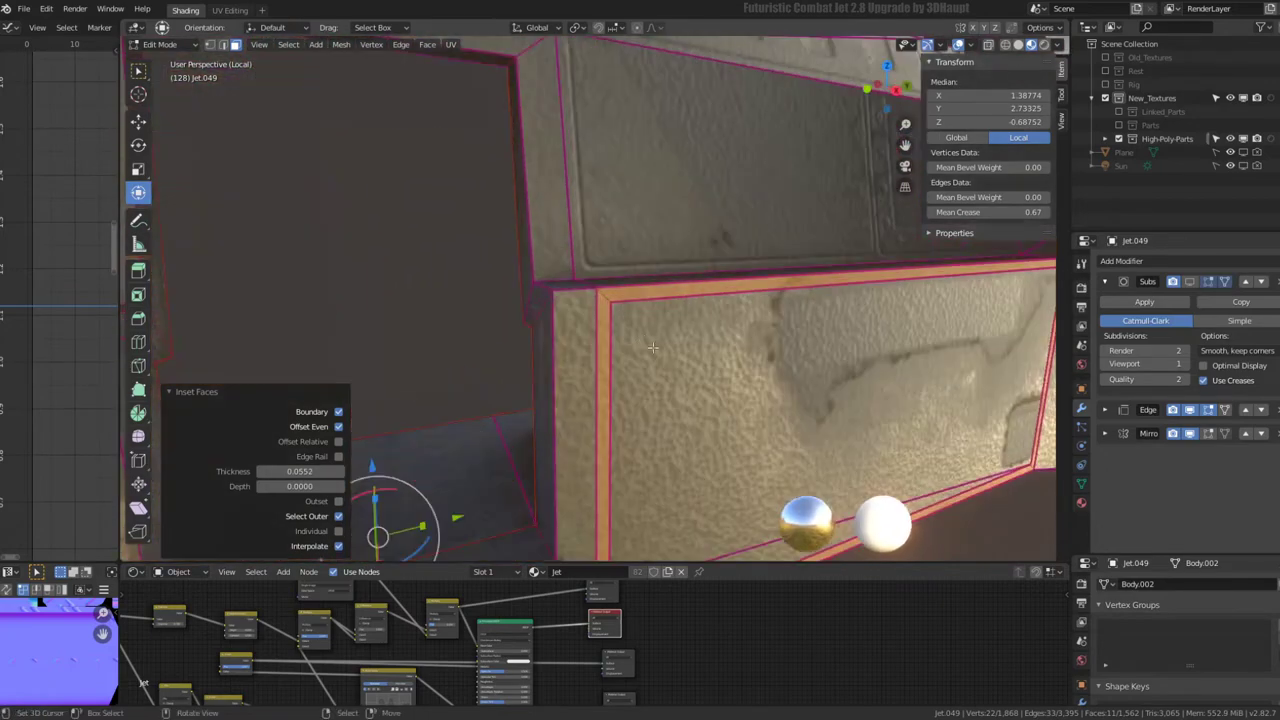
{"action": "middle_click_drag", "start_coordinate": [605, 296], "coordinate": [620, 290]}
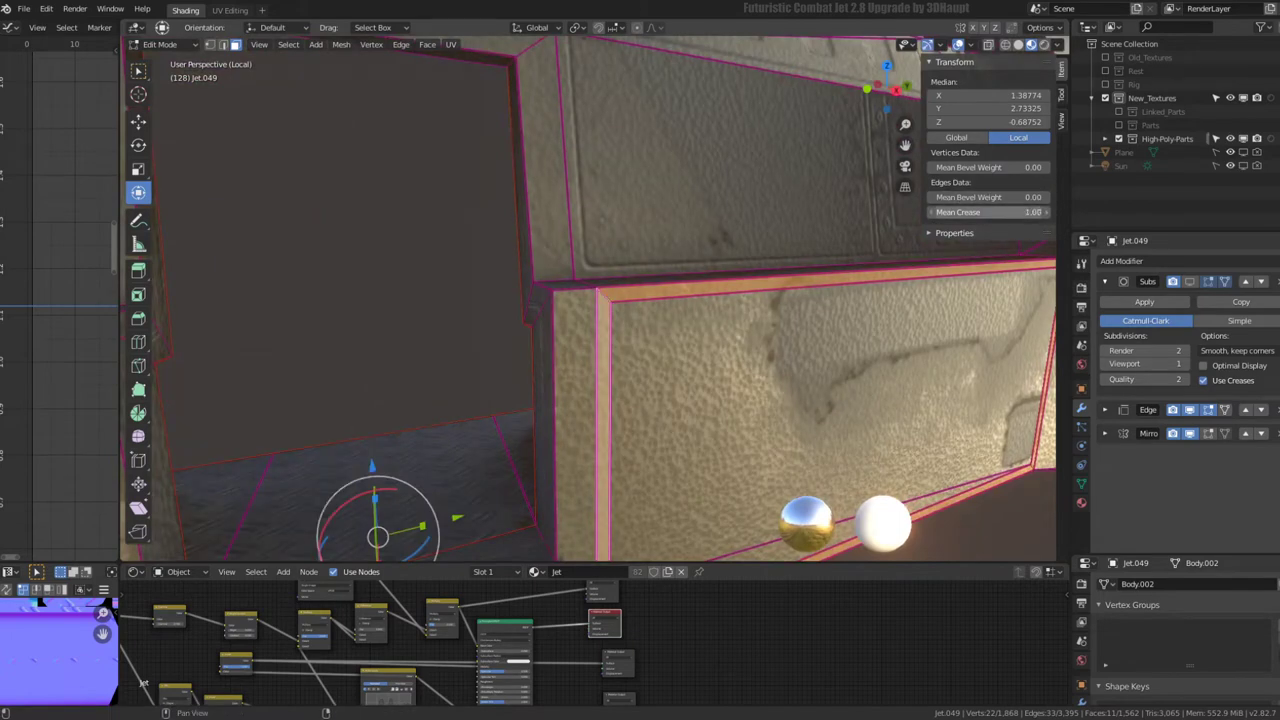
{"action": "key", "text": "KP_Decimal"}
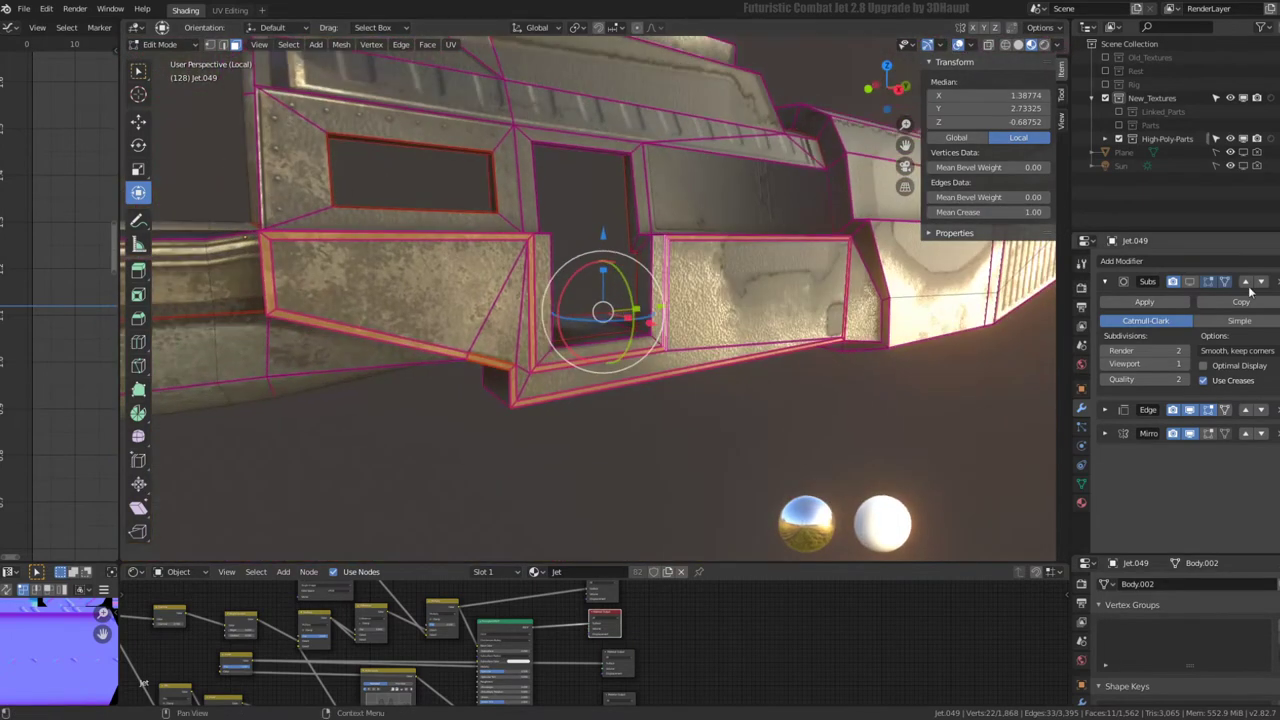
{"action": "key", "text": "KP_4"}
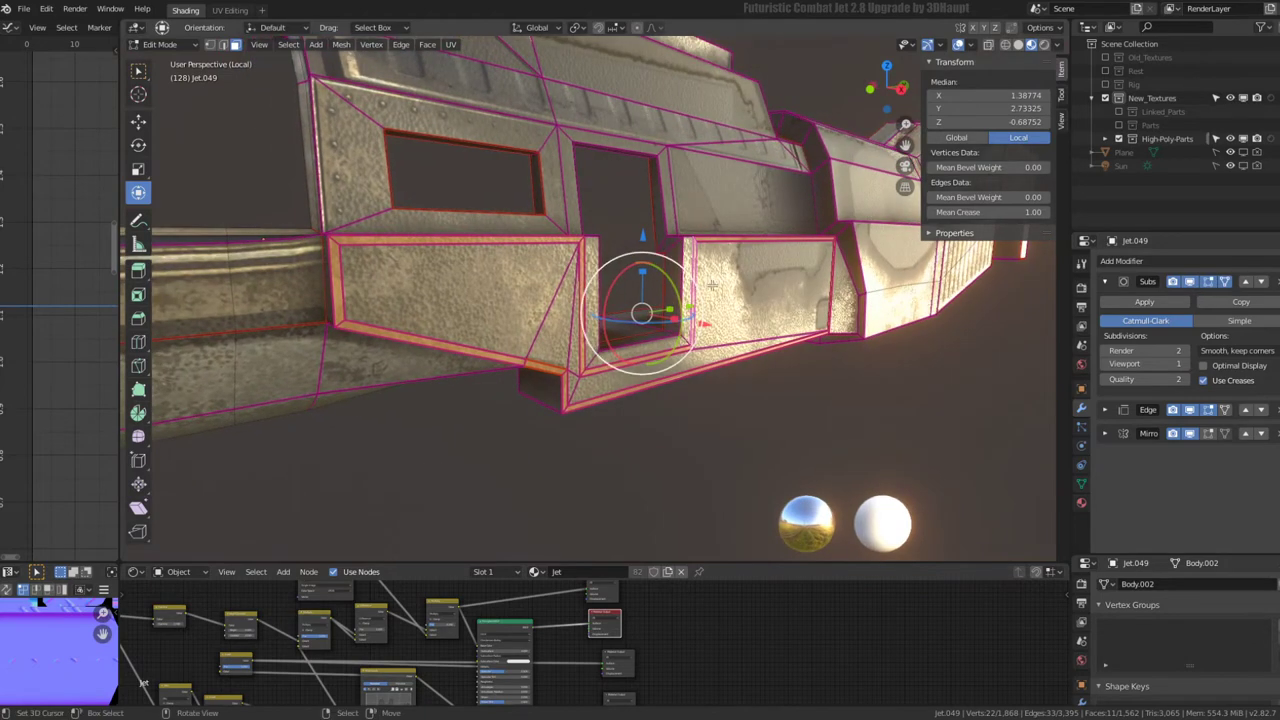
{"action": "middle_click_drag", "start_coordinate": [760, 300], "coordinate": [797, 288]}
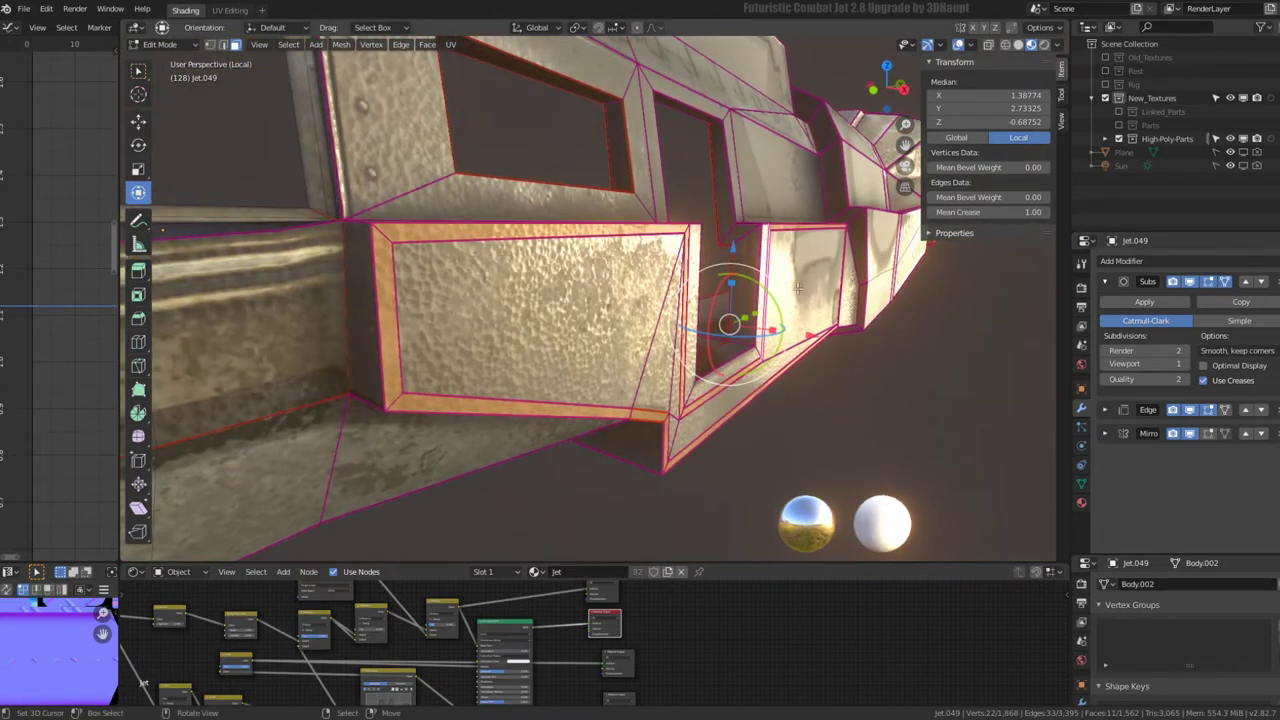
{"action": "left_click", "coordinate": [235, 46]}
- In edge select, subdivide the inset border edge loops with one cut via Quick Favorites
{"action": "left_click", "coordinate": [222, 46]}
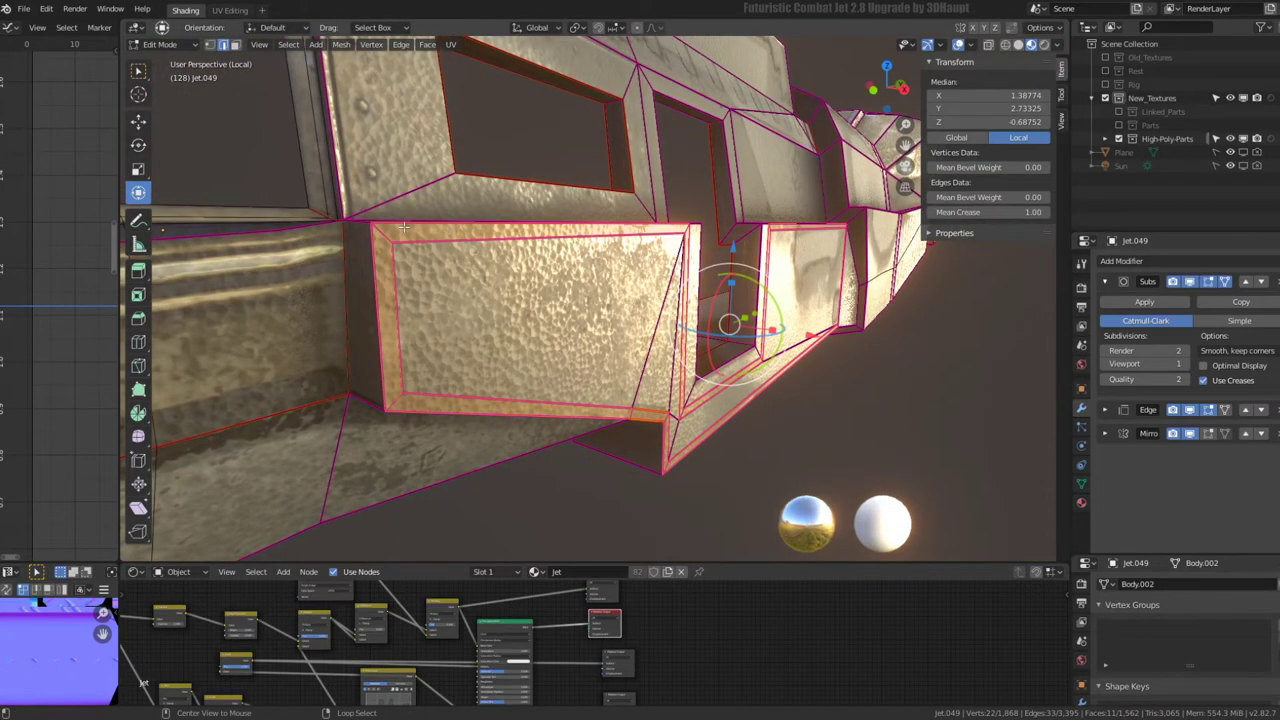
{"action": "mouse_move", "coordinate": [400, 250]}
{"action": "middle_mouse_down"}
{"action": "mouse_move", "coordinate": [414, 224]}
{"action": "mouse_move", "coordinate": [699, 259]}
{"action": "middle_mouse_up"}
{"action": "key", "text": "q"}
{"action": "left_click", "coordinate": [699, 257]}
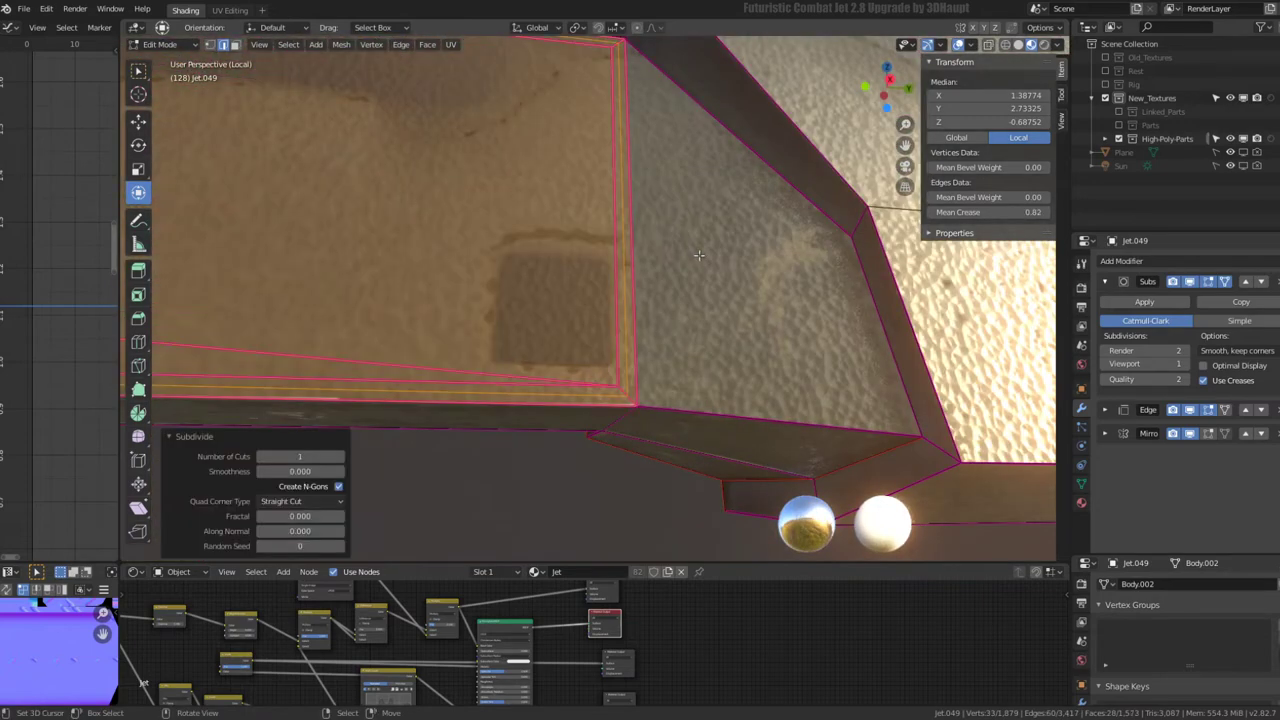
{"action": "left_click", "coordinate": [626, 386], "text": "alt"}
{"action": "key", "text": "q"}
{"action": "left_click", "coordinate": [753, 358]}
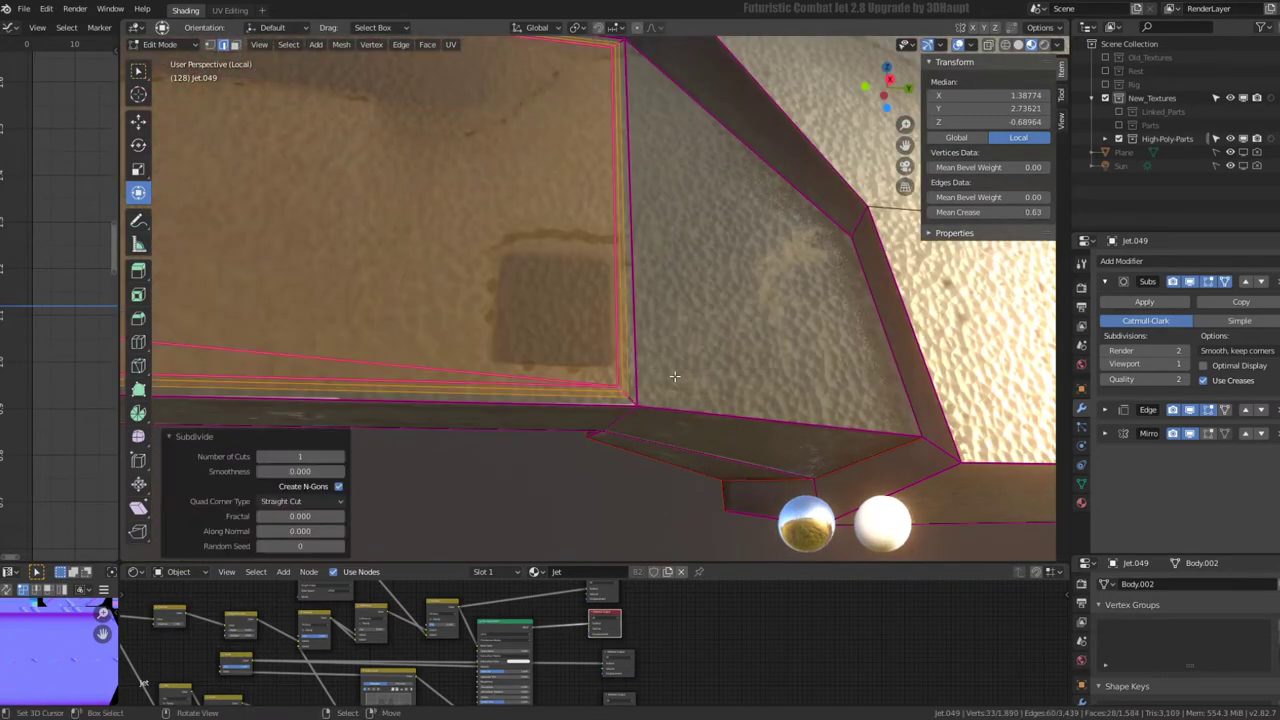
- Select the creased border loop and shift the panel faces slightly with Shrink/Fatten
{"action": "left_click", "coordinate": [626, 394], "text": "alt"}
{"action": "mouse_move", "coordinate": [626, 394]}
{"action": "middle_mouse_down"}
{"action": "mouse_move", "coordinate": [670, 300]}
{"action": "mouse_move", "coordinate": [547, 337]}
{"action": "middle_mouse_up"}
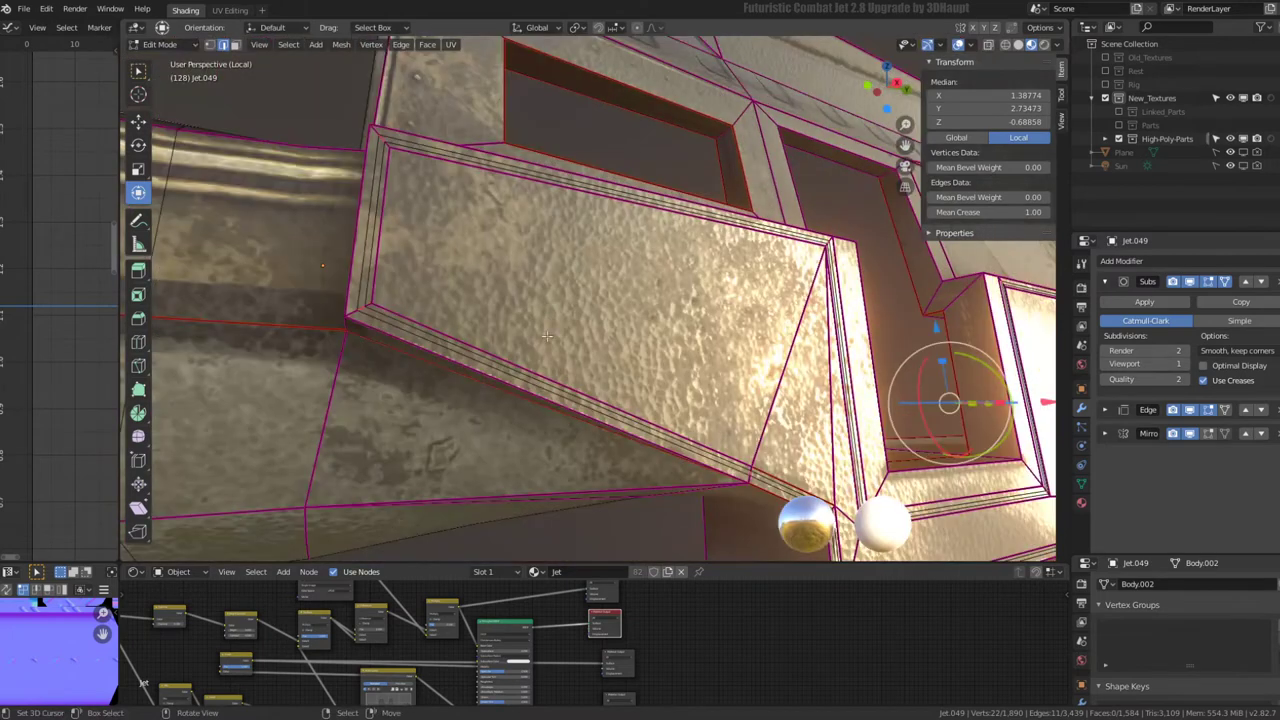
{"action": "key", "text": "alt+s"}
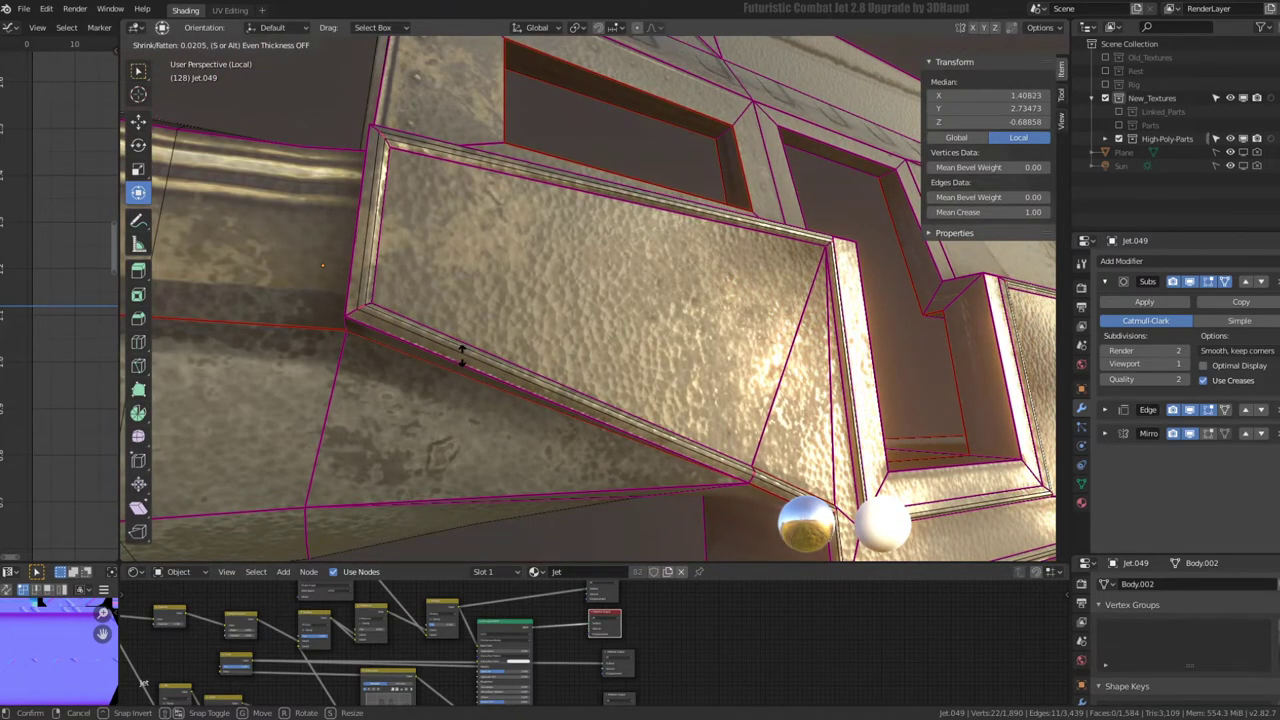
{"action": "left_click", "coordinate": [434, 400]}
{"action": "middle_click_drag", "start_coordinate": [943, 400], "coordinate": [757, 320]}
- Return to Edit Mode on Jet.049, zoom in, and select the large front panel face in face mode
{"action": "key", "text": "Tab"}
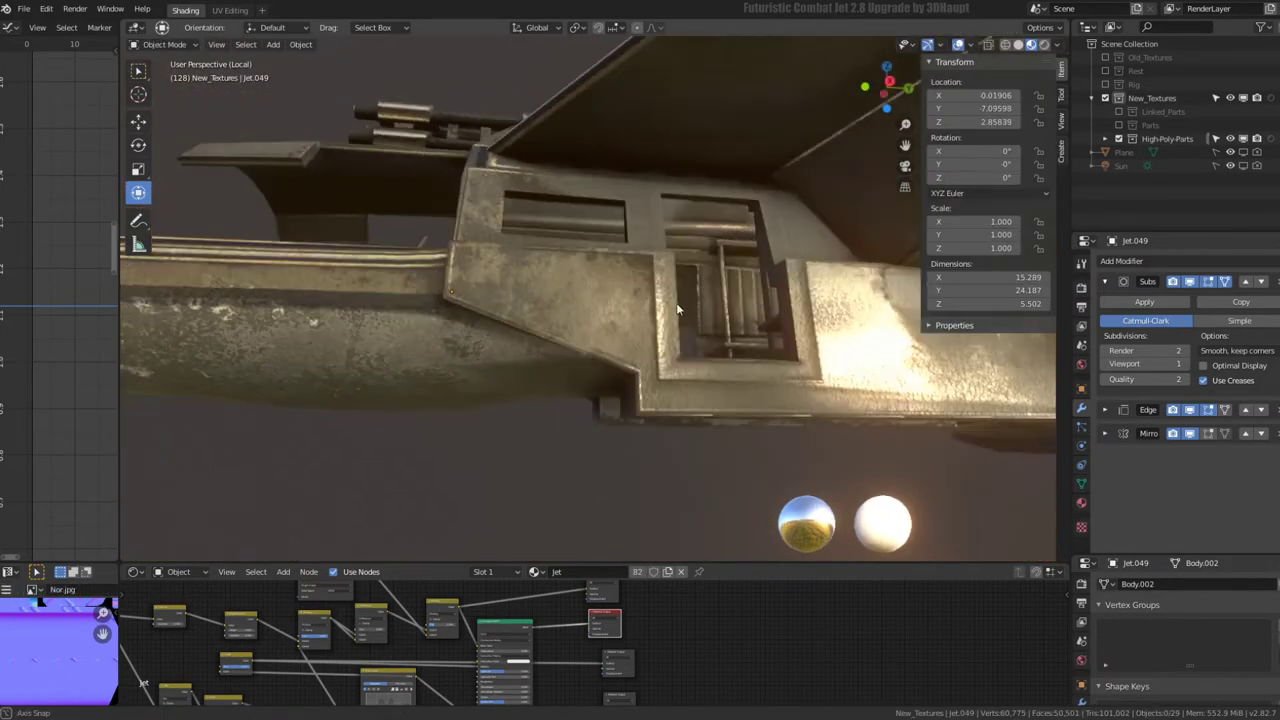
{"action": "mouse_move", "coordinate": [677, 310]}
{"action": "middle_mouse_down"}
{"action": "mouse_move", "coordinate": [600, 300]}
{"action": "mouse_move", "coordinate": [761, 359]}
{"action": "mouse_move", "coordinate": [750, 352]}
{"action": "middle_mouse_up"}
{"action": "key", "text": "Tab"}
{"action": "scroll", "coordinate": [646, 288], "scroll_direction": "up", "scroll_amount": 5}
{"action": "scroll", "coordinate": [750, 352], "scroll_direction": "down", "scroll_amount": 8}
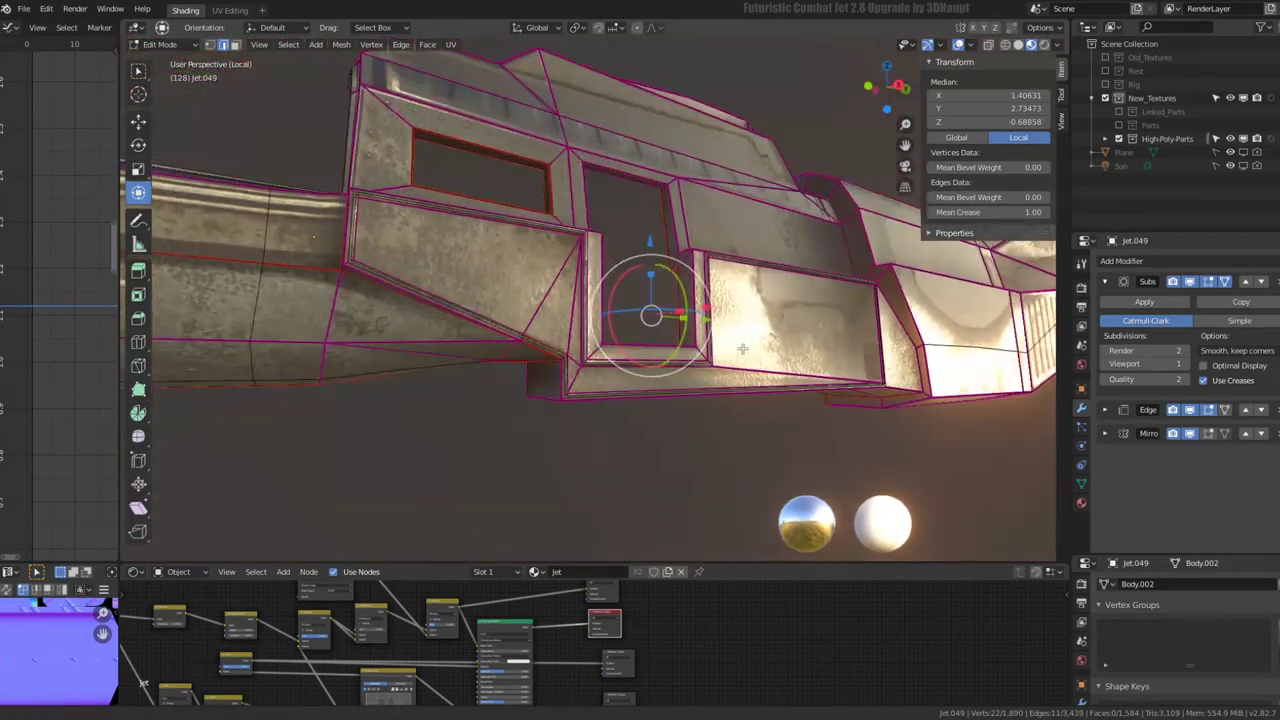
{"action": "scroll", "coordinate": [742, 348], "scroll_direction": "up", "scroll_amount": 3}
{"action": "scroll", "coordinate": [480, 348], "scroll_direction": "up", "scroll_amount": 3}
{"action": "mouse_move", "coordinate": [609, 341]}
{"action": "middle_mouse_down"}
{"action": "mouse_move", "coordinate": [480, 348]}
{"action": "mouse_move", "coordinate": [489, 295]}
{"action": "mouse_move", "coordinate": [510, 281]}
{"action": "middle_mouse_up"}
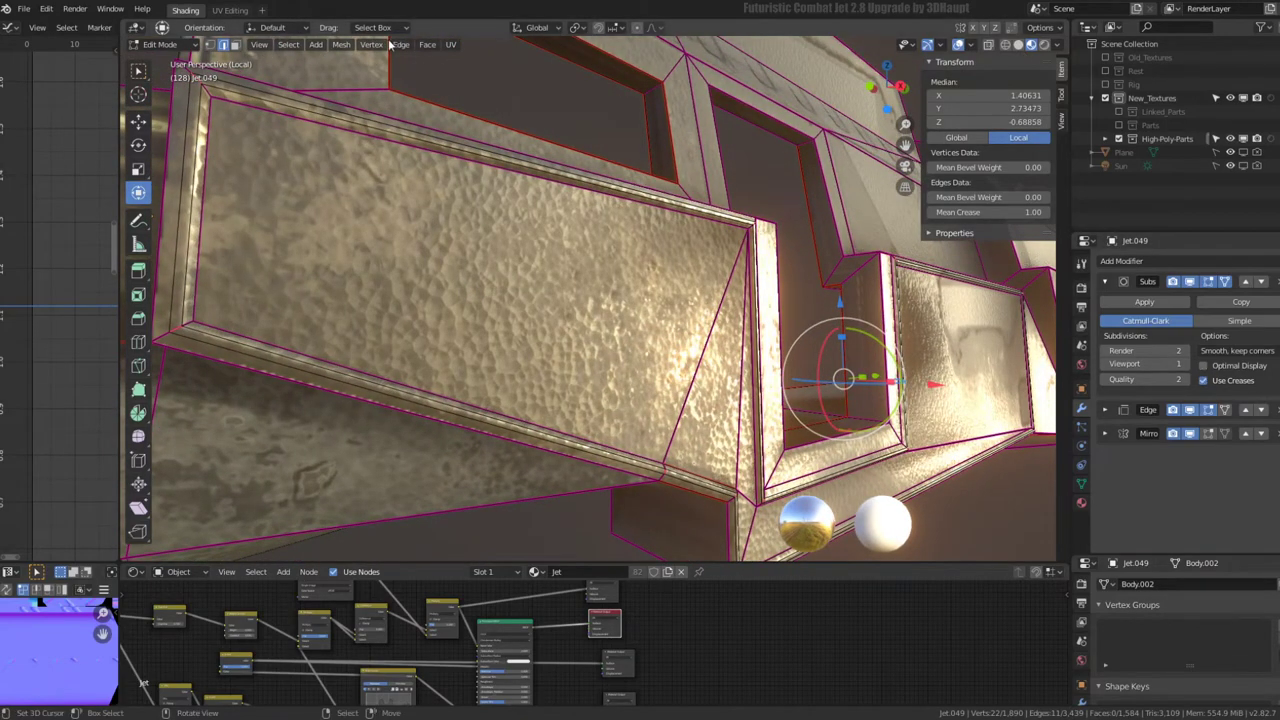
{"action": "left_click", "coordinate": [229, 45]}
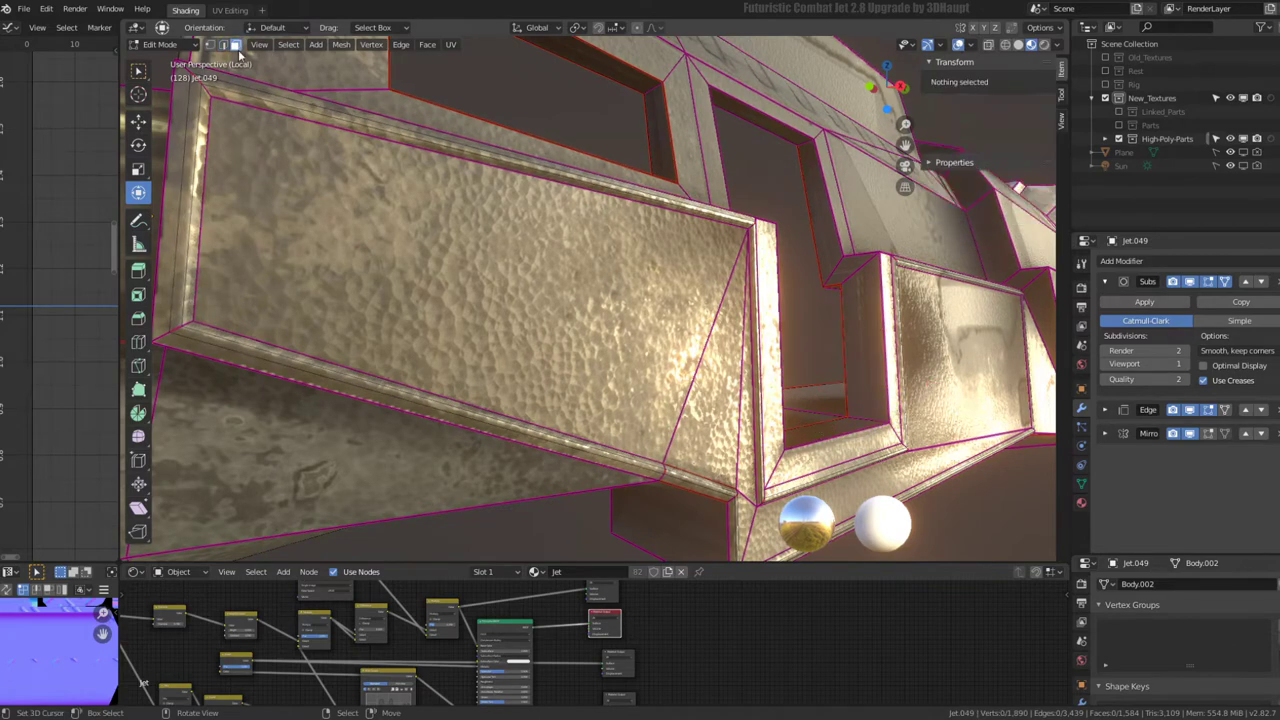
{"action": "left_click", "coordinate": [500, 270]}
{"action": "middle_click_drag", "start_coordinate": [500, 270], "coordinate": [687, 333]}
- Extend the face selection to the long fuselage panel and the large top panel, then frame it
{"action": "left_click", "coordinate": [540, 375], "text": "ctrl"}
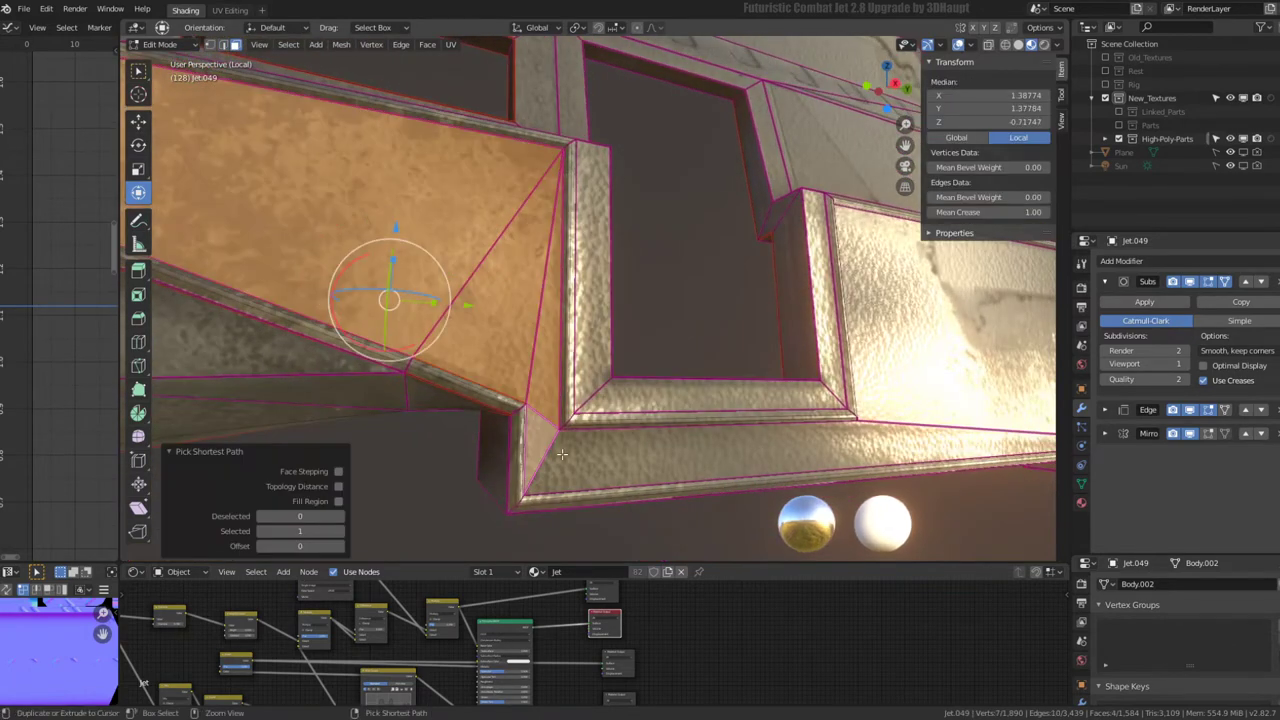
{"action": "left_click", "coordinate": [620, 450], "text": "ctrl"}
{"action": "middle_click_drag", "start_coordinate": [620, 450], "coordinate": [553, 327]}
{"action": "left_click", "coordinate": [553, 327]}
{"action": "key", "text": "KP_Decimal"}
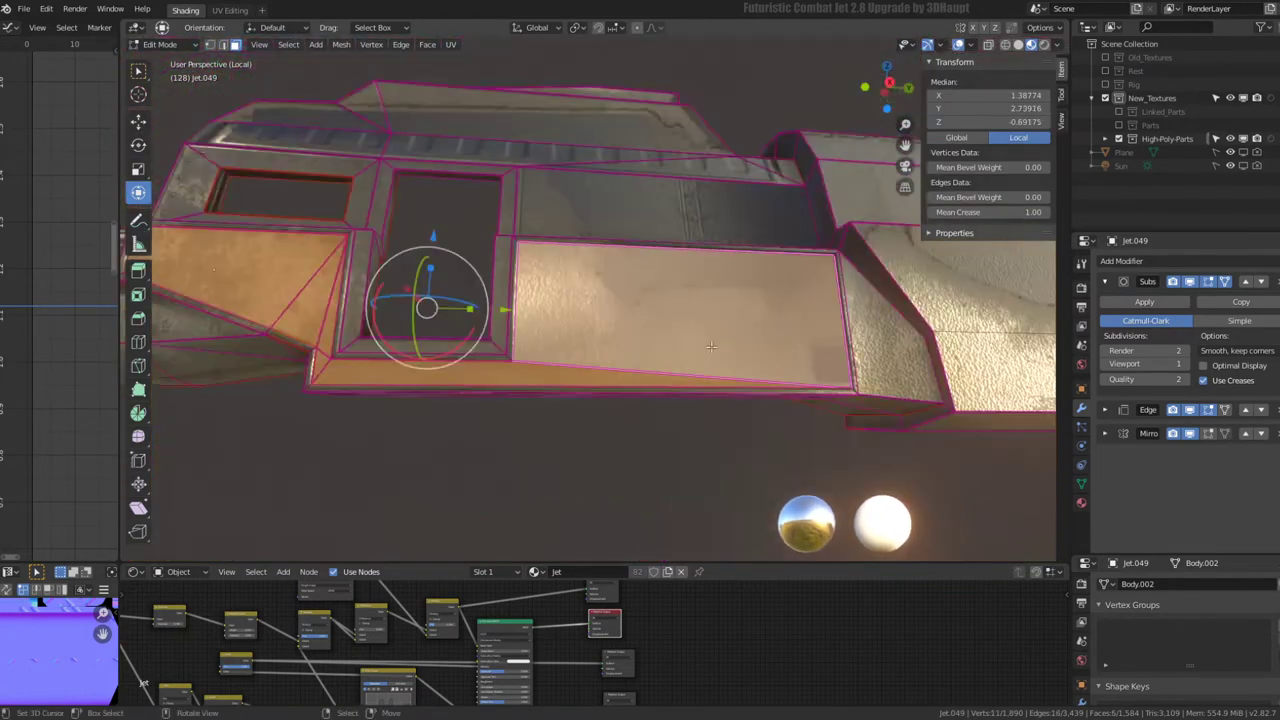
{"action": "scroll", "coordinate": [711, 262], "scroll_direction": "up", "scroll_amount": 2}
{"action": "scroll", "coordinate": [711, 262], "scroll_direction": "up", "scroll_amount": 3}
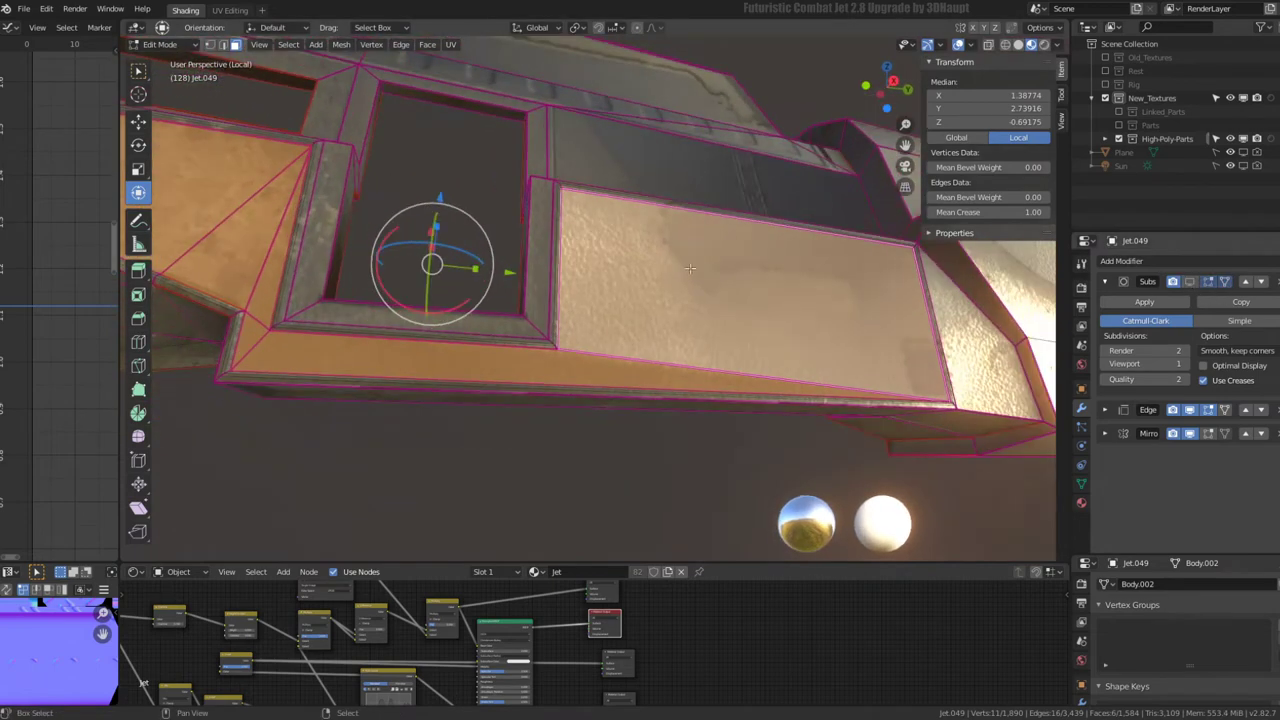
{"action": "scroll", "coordinate": [711, 262], "scroll_direction": "up", "scroll_amount": 4}
- Inset the panel faces with 0.0144 thickness, then pick the edge ring across the panel in edge select
{"action": "right_click", "coordinate": [852, 330]}
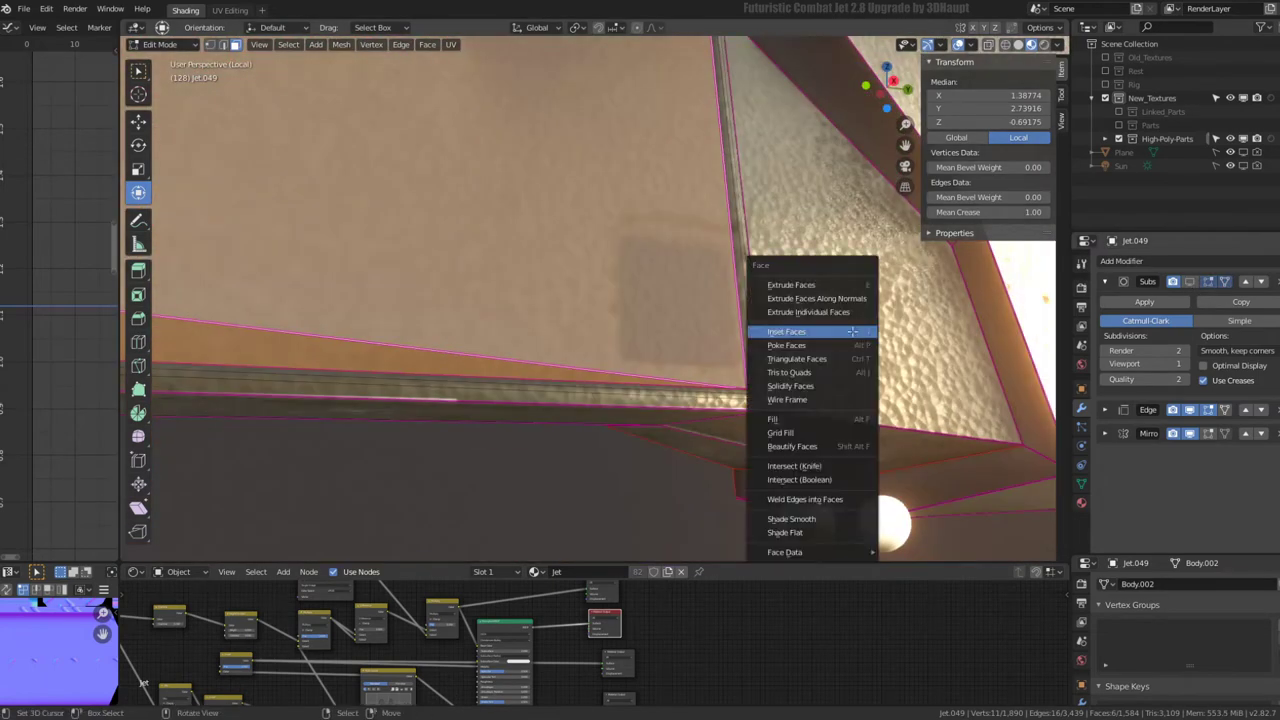
{"action": "left_click", "coordinate": [852, 330]}
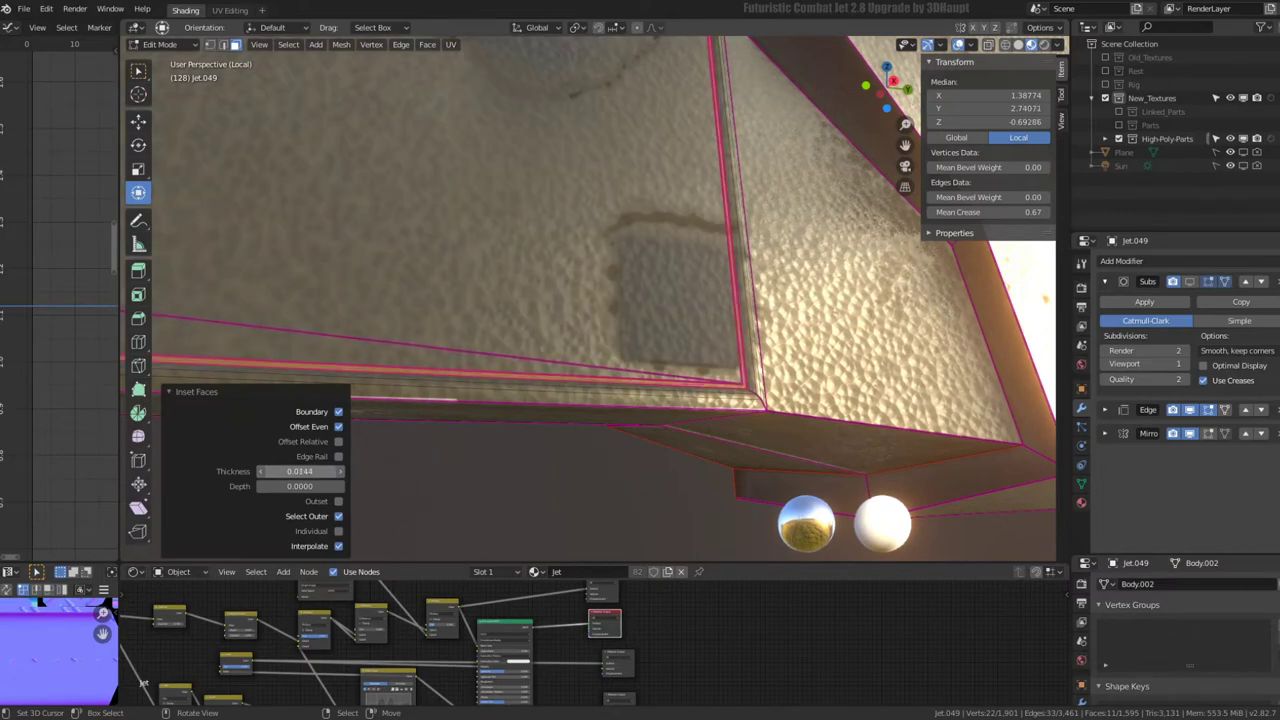
{"action": "middle_click_drag", "start_coordinate": [300, 470], "coordinate": [645, 360]}
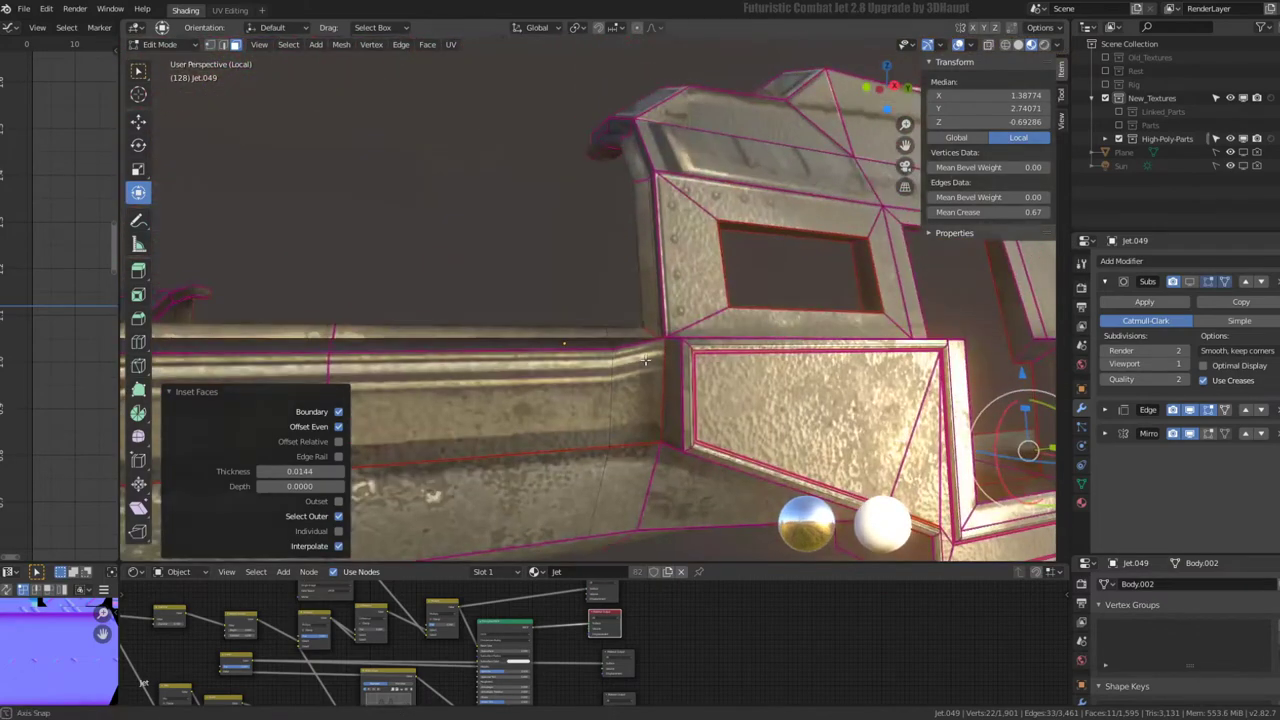
{"action": "scroll", "coordinate": [620, 340], "scroll_direction": "up", "scroll_amount": 3}
{"action": "scroll", "coordinate": [576, 311], "scroll_direction": "up", "scroll_amount": 2}
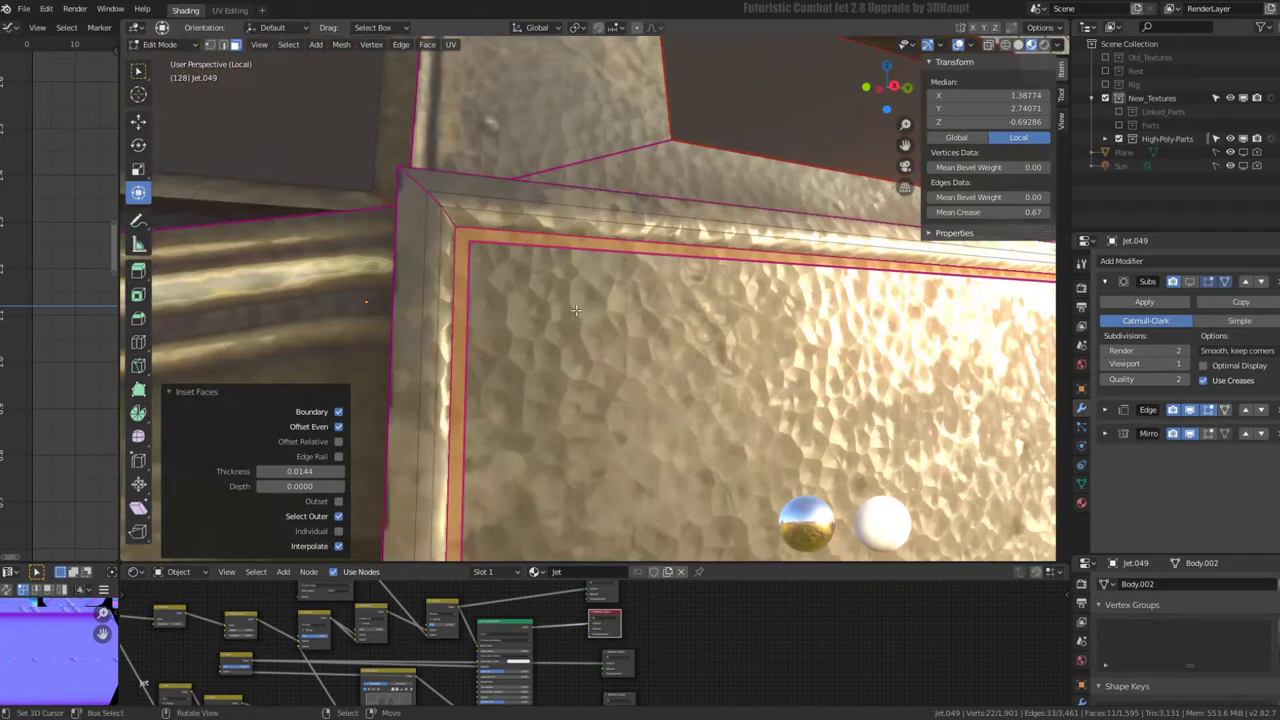
{"action": "left_click", "coordinate": [229, 45]}
{"action": "left_click", "coordinate": [498, 236], "text": "ctrl+alt"}
{"action": "left_click", "coordinate": [675, 208]}
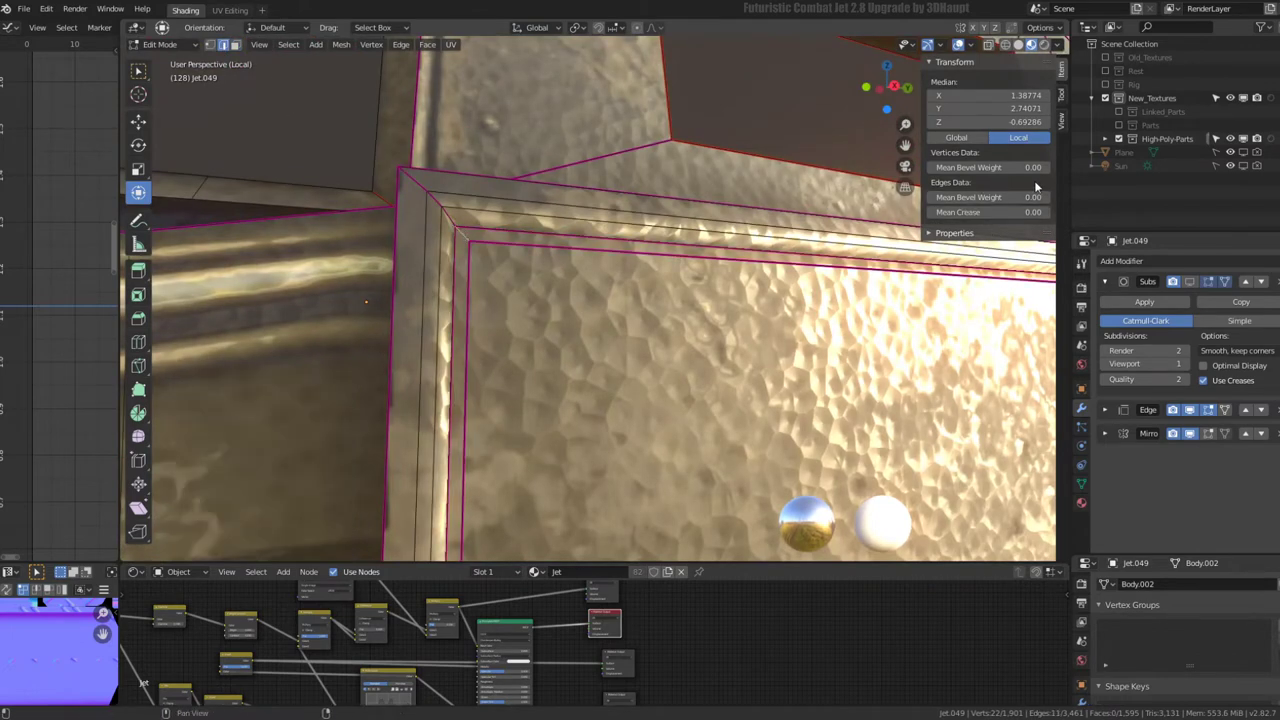
{"action": "scroll", "coordinate": [600, 300], "scroll_direction": "down", "scroll_amount": 5}
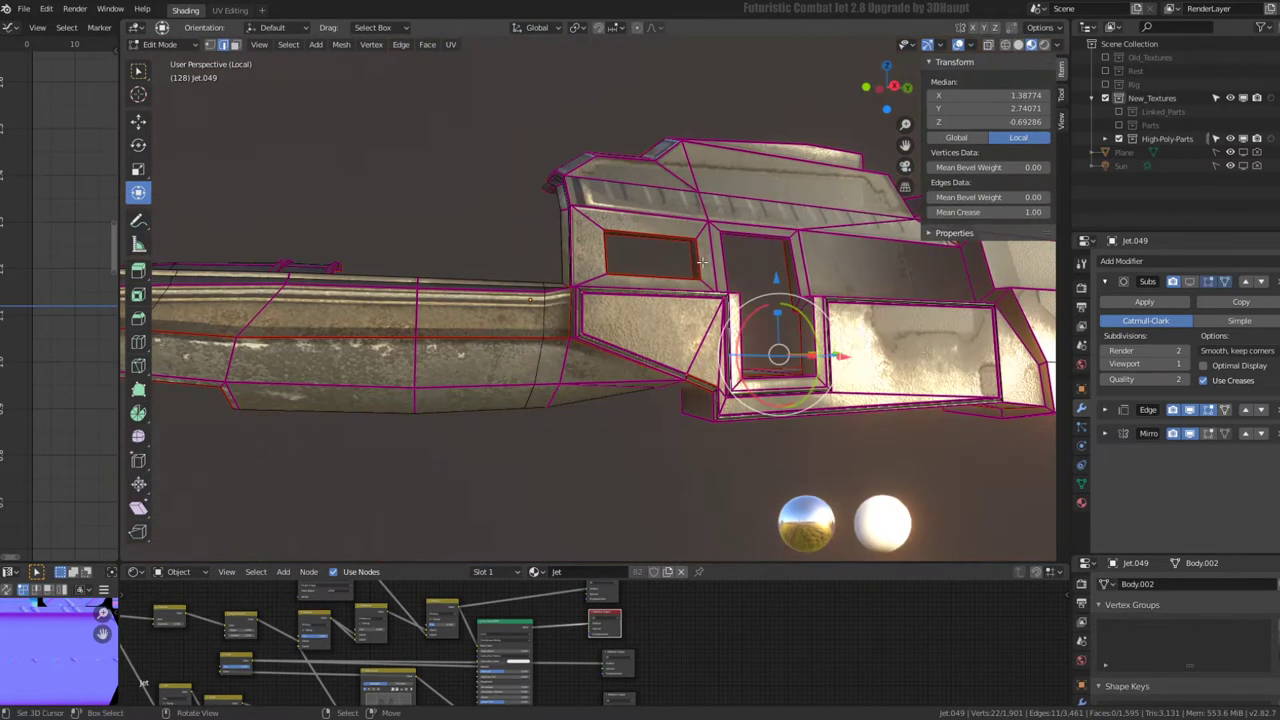
{"action": "middle_click_drag", "start_coordinate": [600, 300], "coordinate": [700, 280]}
{"action": "scroll", "coordinate": [785, 305], "scroll_direction": "up", "scroll_amount": 4}
{"action": "key", "text": "Tab"}
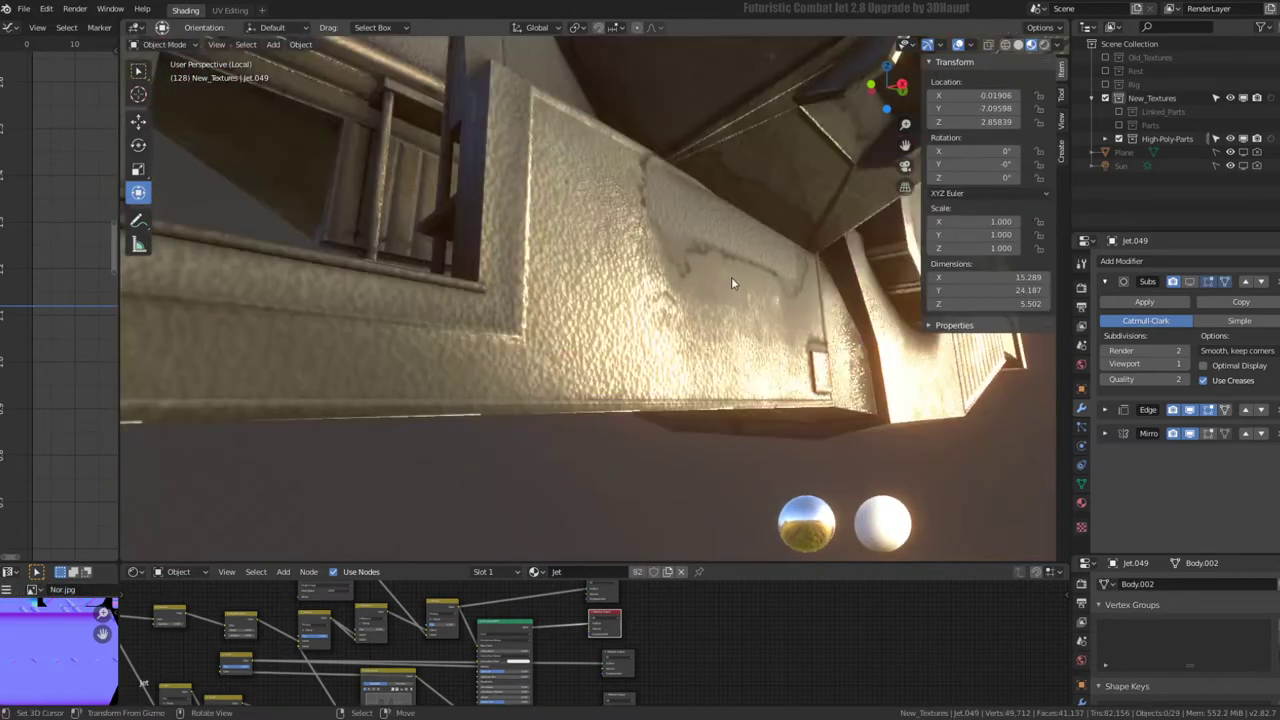
{"action": "scroll", "coordinate": [650, 340], "scroll_direction": "down", "scroll_amount": 3}
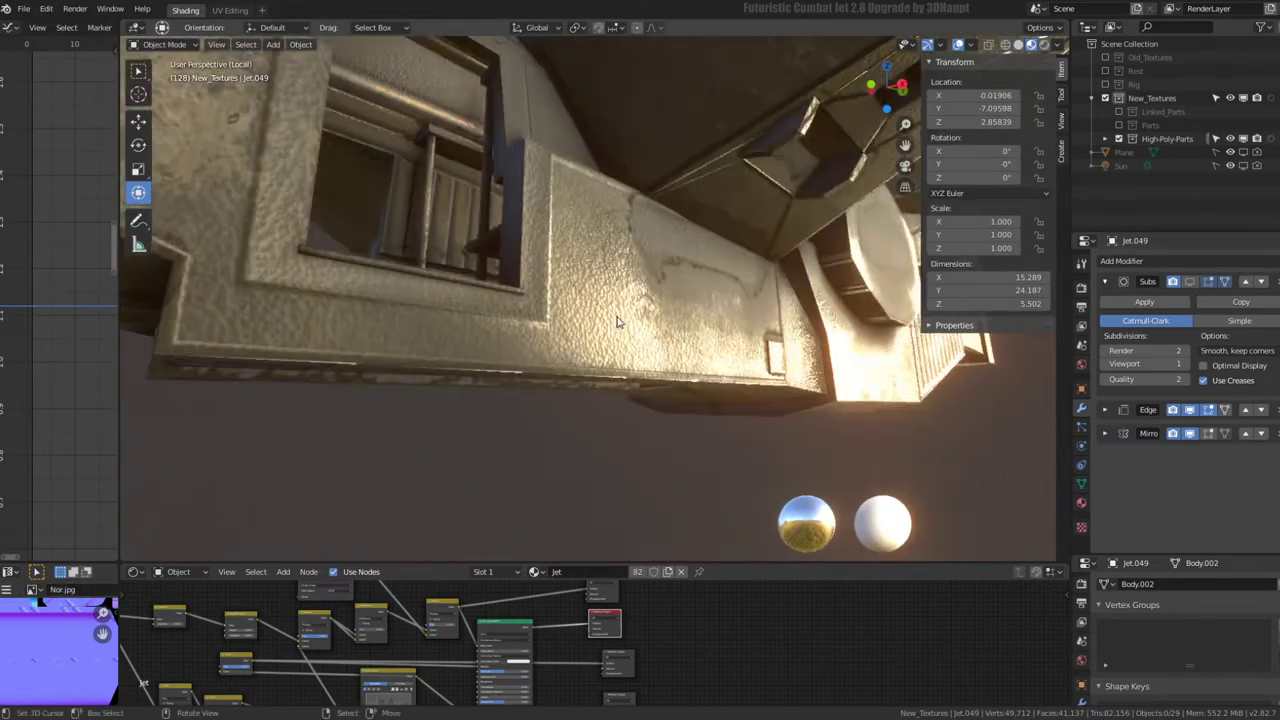
{"action": "middle_click_drag", "start_coordinate": [650, 340], "coordinate": [730, 338]}
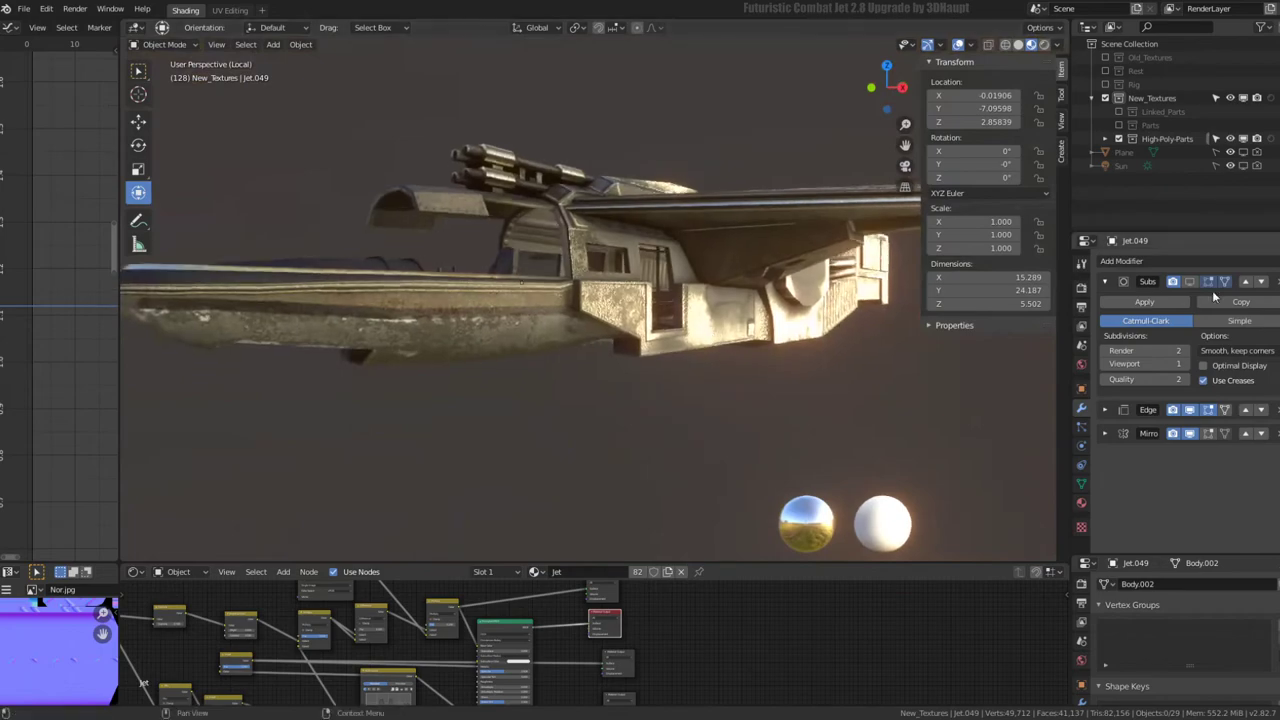
{"action": "scroll", "coordinate": [658, 290], "scroll_direction": "up", "scroll_amount": 3}
{"action": "scroll", "coordinate": [658, 290], "scroll_direction": "up", "scroll_amount": 3}
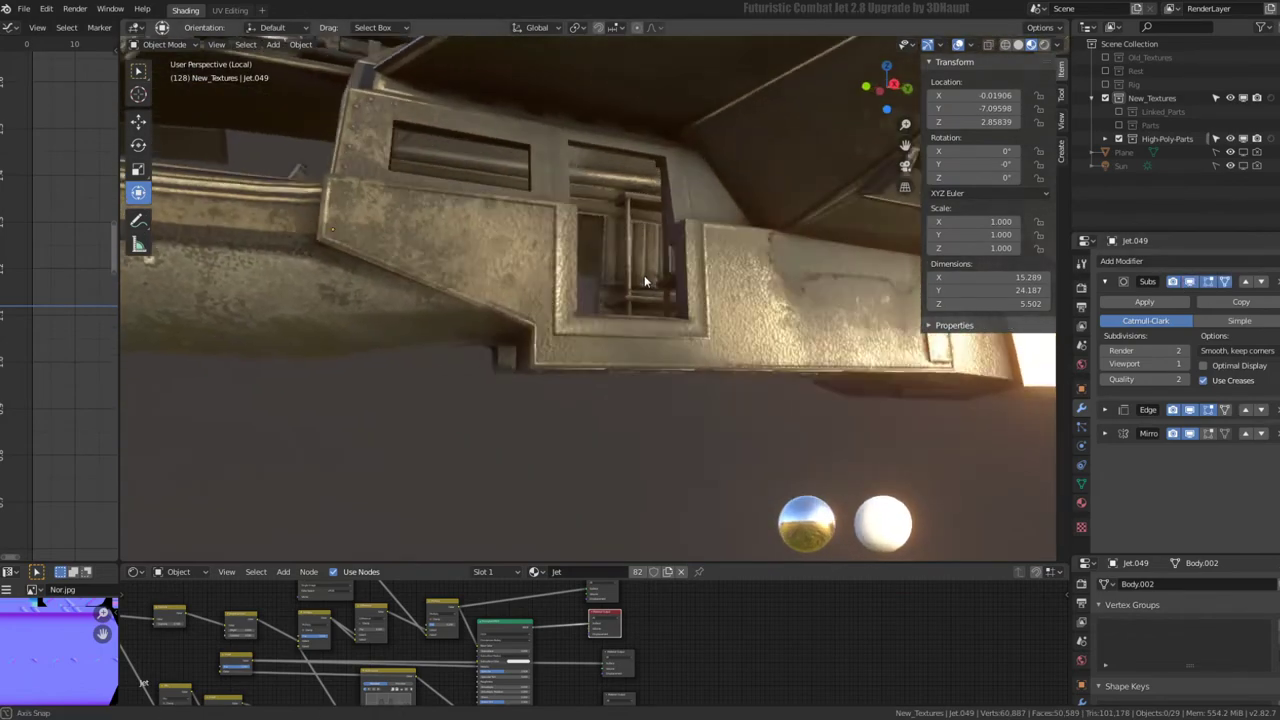
{"action": "scroll", "coordinate": [658, 290], "scroll_direction": "up", "scroll_amount": 1}
{"action": "mouse_move", "coordinate": [658, 290]}
{"action": "middle_mouse_down"}
{"action": "mouse_move", "coordinate": [676, 264]}
{"action": "mouse_move", "coordinate": [592, 294]}
{"action": "mouse_move", "coordinate": [780, 365]}
{"action": "mouse_move", "coordinate": [642, 307]}
{"action": "mouse_move", "coordinate": [684, 285]}
{"action": "mouse_move", "coordinate": [783, 316]}
{"action": "mouse_move", "coordinate": [594, 268]}
{"action": "mouse_move", "coordinate": [698, 322]}
{"action": "mouse_move", "coordinate": [665, 265]}
{"action": "mouse_move", "coordinate": [613, 258]}
{"action": "mouse_move", "coordinate": [707, 276]}
{"action": "middle_mouse_up"}
{"action": "key", "text": "Tab"}
{"action": "left_click", "coordinate": [780, 365]}
{"action": "key", "text": "Tab"}
{"action": "scroll", "coordinate": [684, 285], "scroll_direction": "down", "scroll_amount": 5}
{"action": "scroll", "coordinate": [785, 303], "scroll_direction": "up", "scroll_amount": 5}
{"action": "scroll", "coordinate": [785, 303], "scroll_direction": "up", "scroll_amount": 2}
{"action": "key", "text": "Tab"}
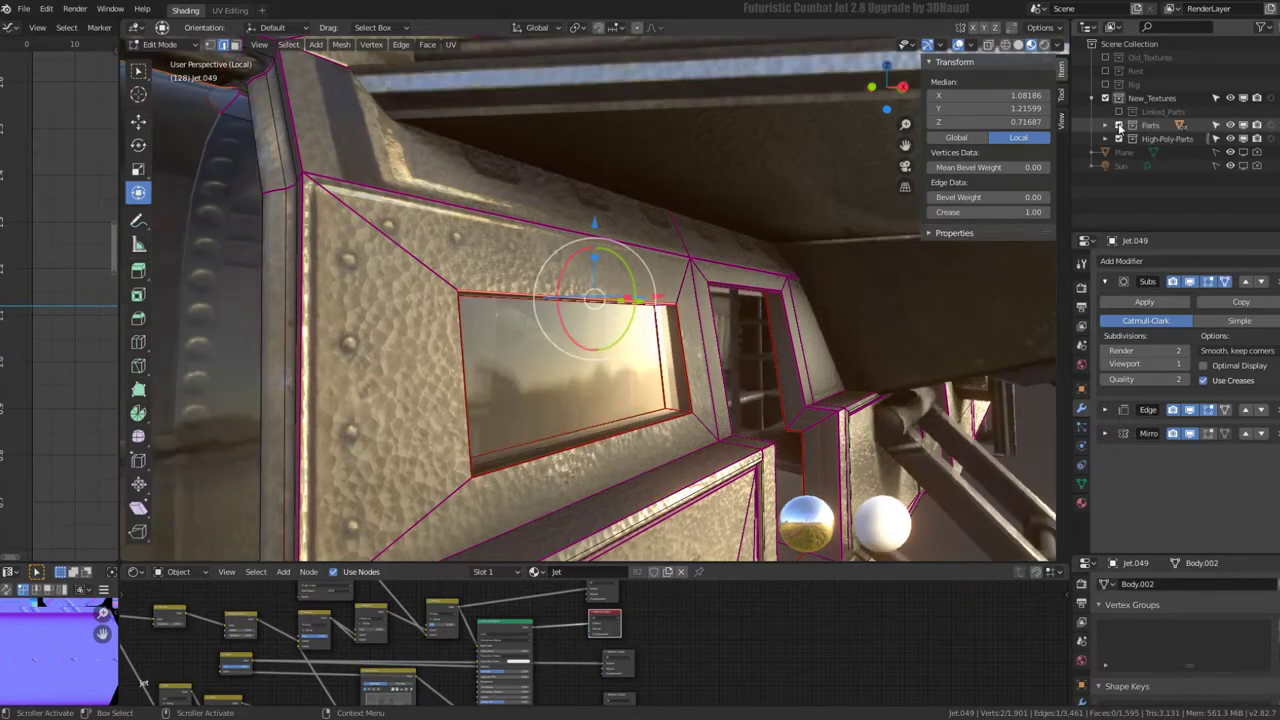
- Hide the Parts collection and duplicate the side-window glass in place
{"action": "left_click", "coordinate": [1118, 125]}
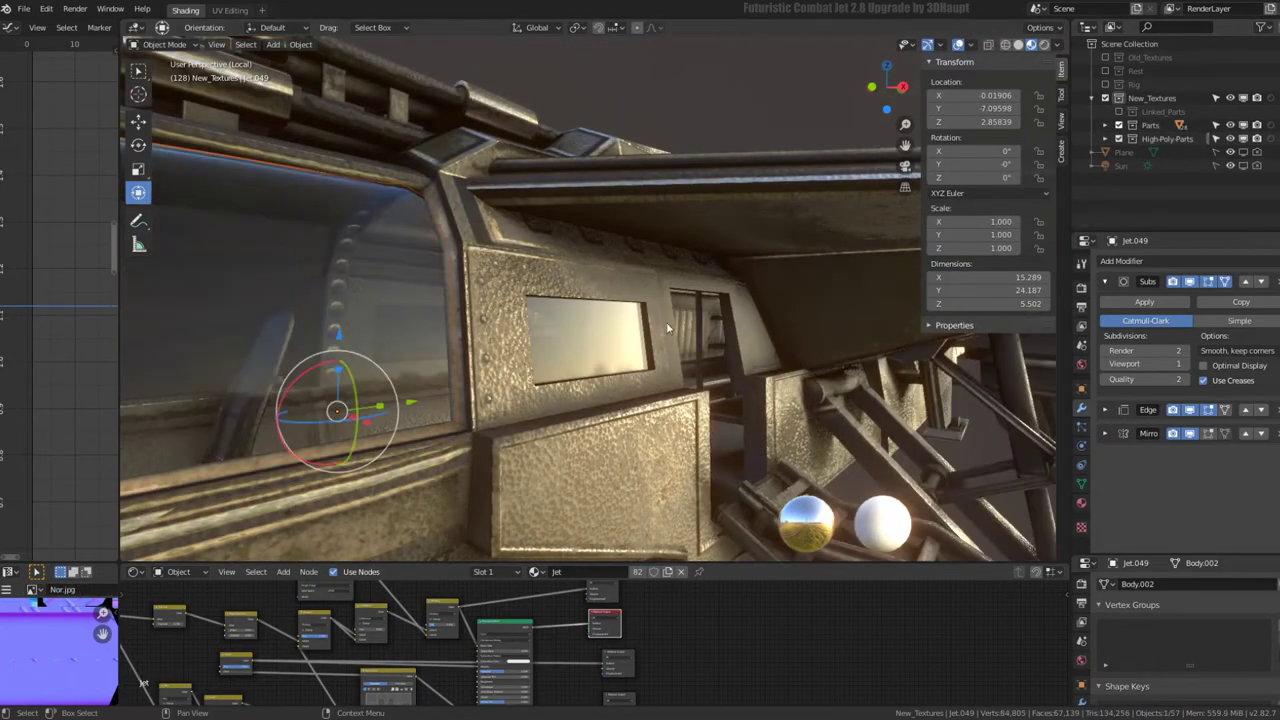
{"action": "left_click", "coordinate": [617, 331]}
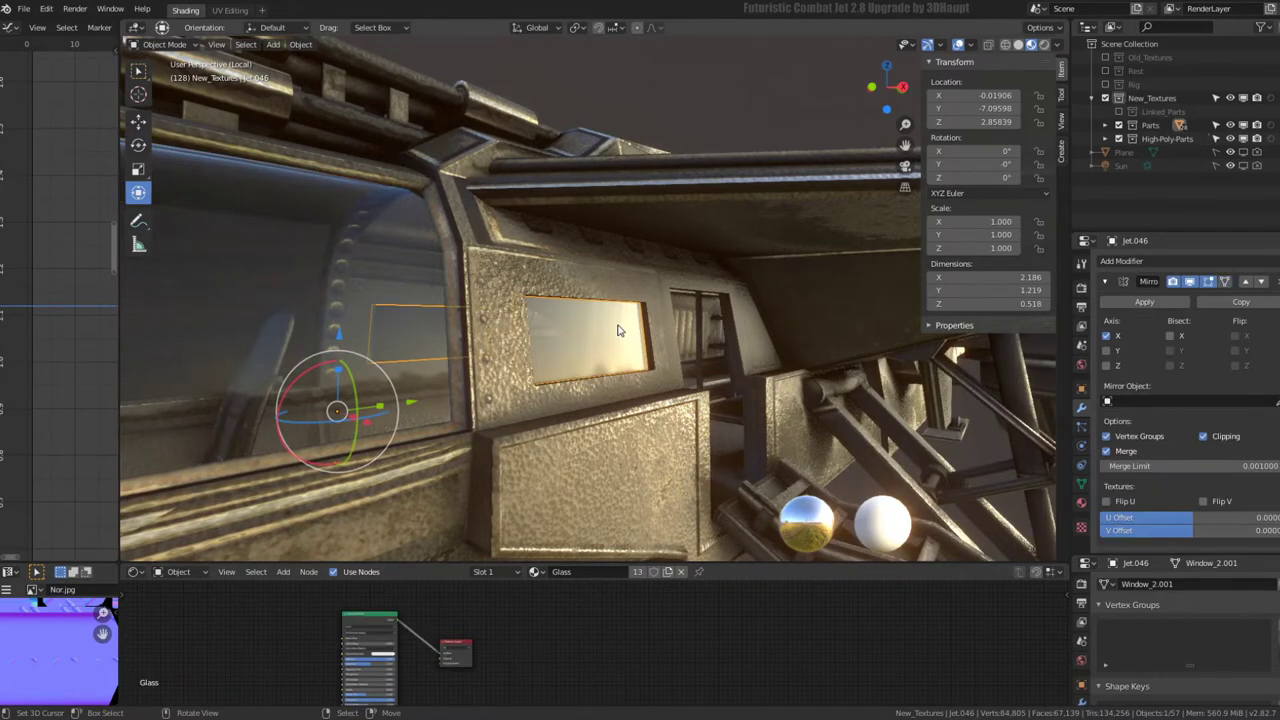
{"action": "key", "text": "shift+d"}
{"action": "right_click", "coordinate": [668, 348]}
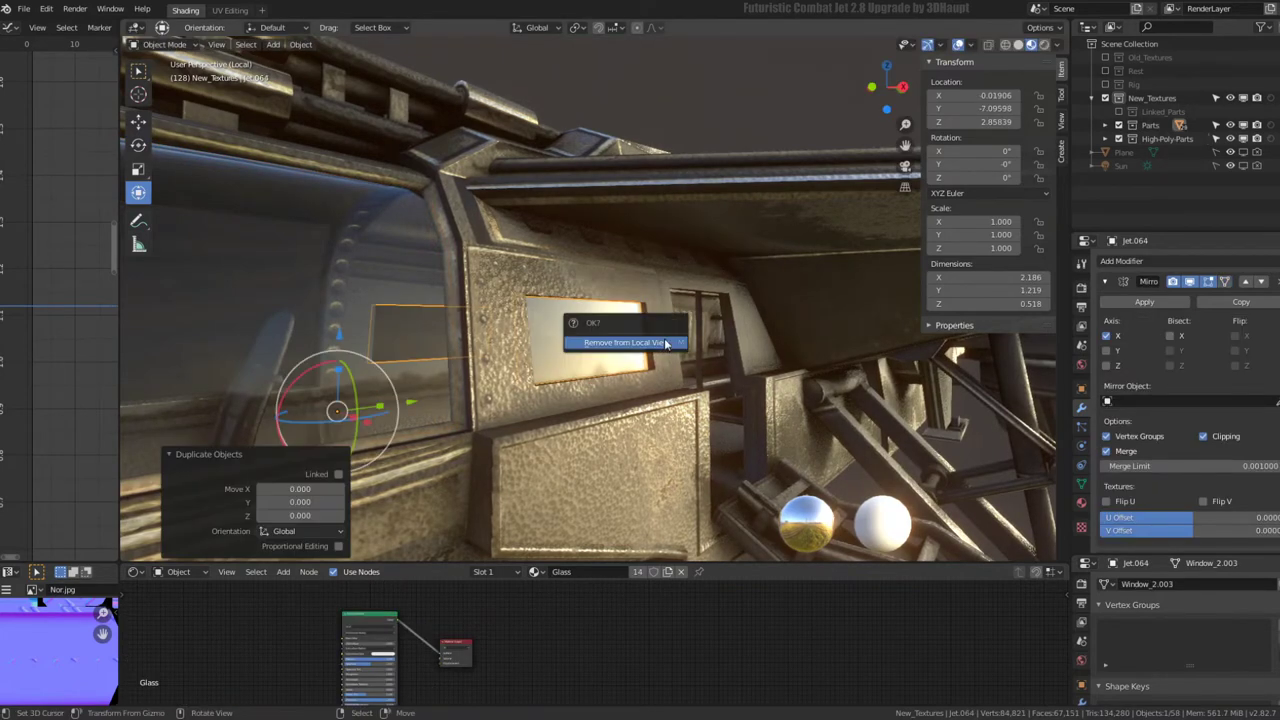
- Leave local view and move the glass copy into the High-Poly-Parts collection
{"action": "key", "text": "KP_Divide"}
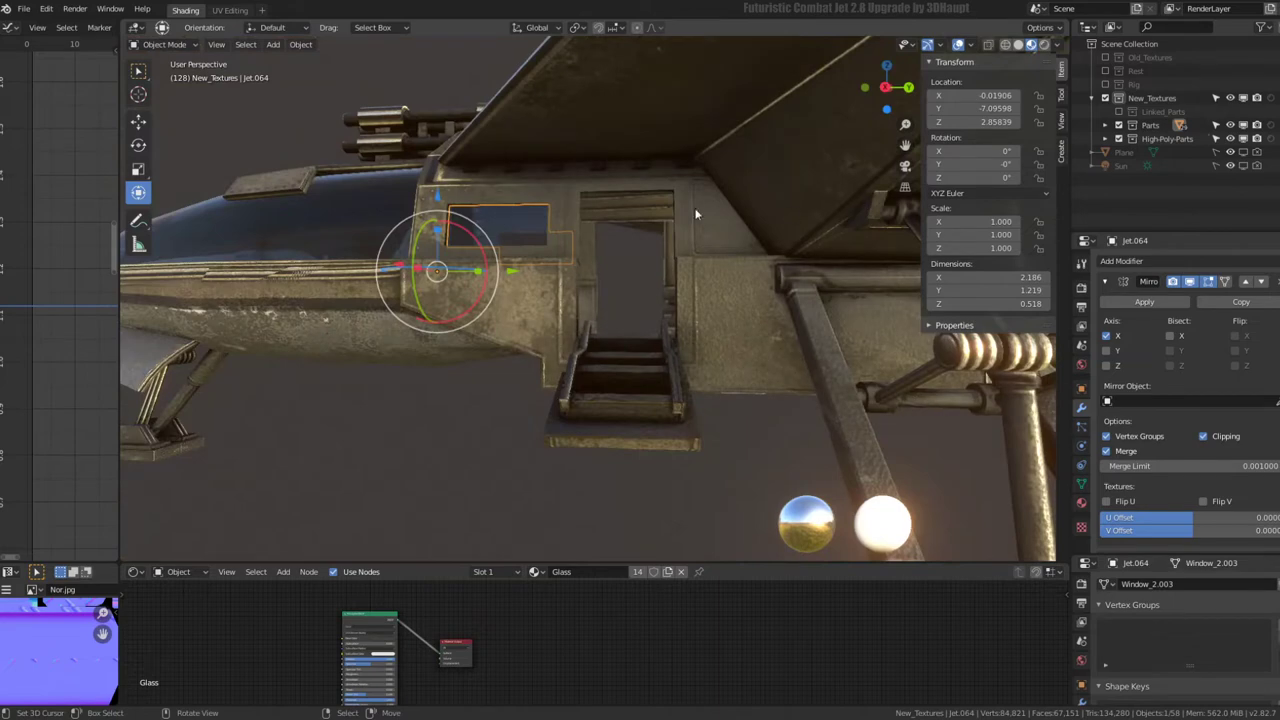
{"action": "key", "text": "m"}
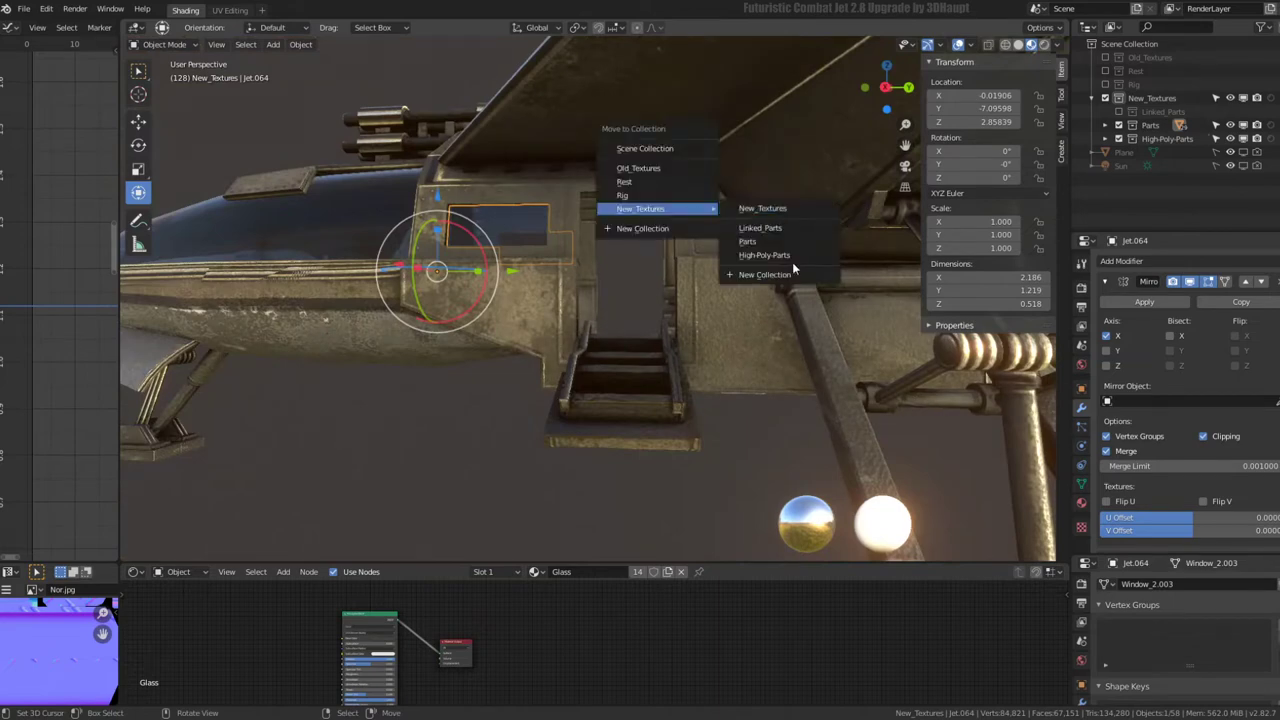
{"action": "left_click", "coordinate": [790, 259]}
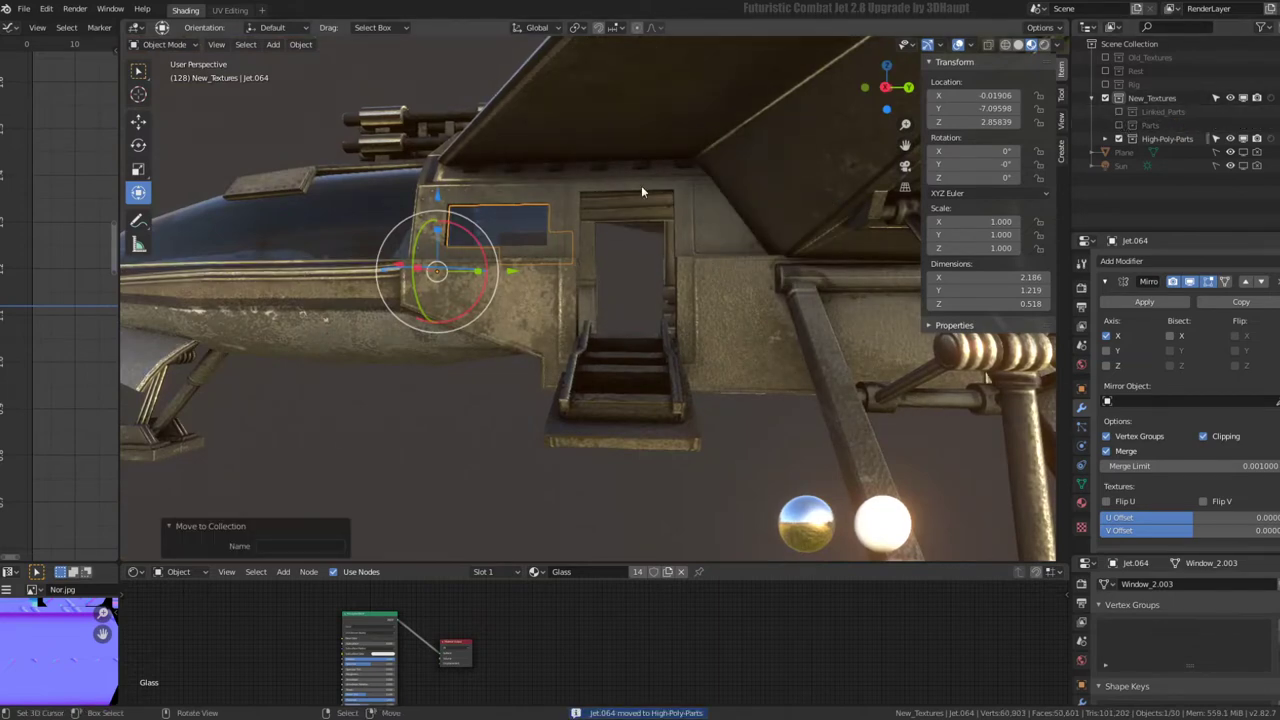
- Subdivide the edge ring around the jet body's side window in Edit Mode
{"action": "mouse_move", "coordinate": [641, 185]}
{"action": "middle_mouse_down"}
{"action": "mouse_move", "coordinate": [701, 217]}
{"action": "mouse_move", "coordinate": [670, 272]}
{"action": "middle_mouse_up"}
{"action": "left_click", "coordinate": [670, 272]}
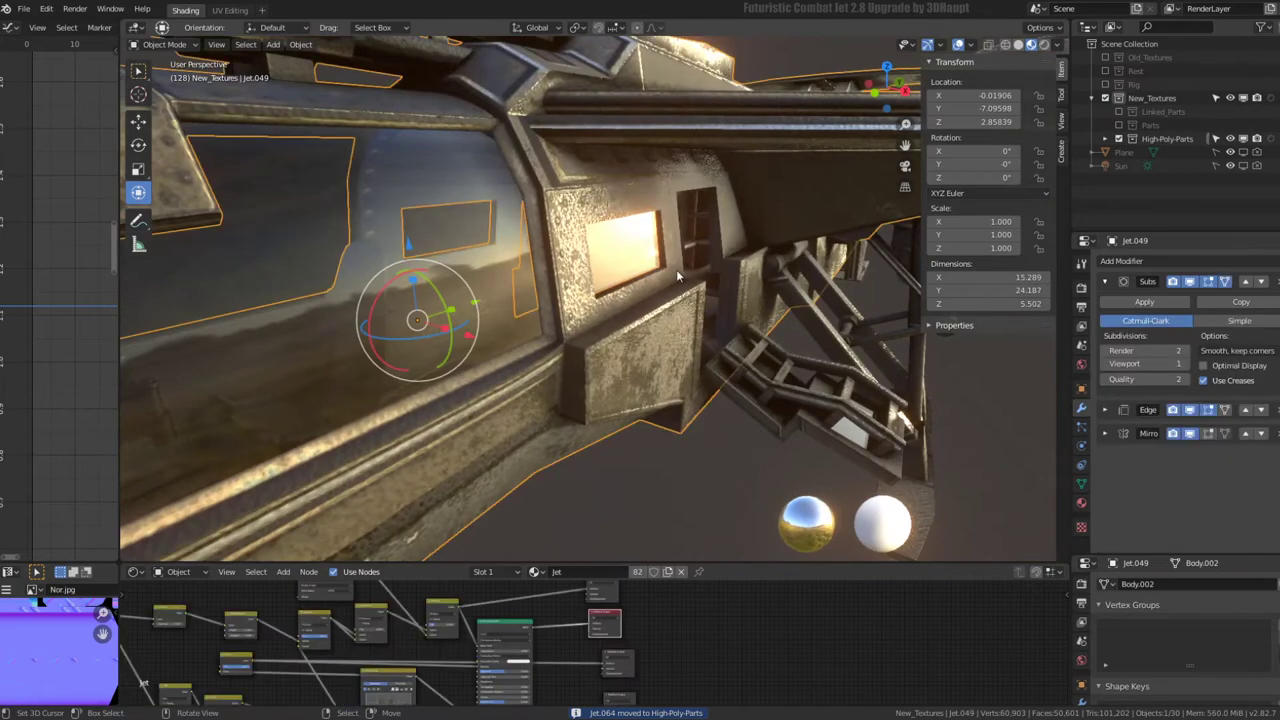
{"action": "key", "text": "Tab"}
{"action": "left_click", "coordinate": [666, 265]}
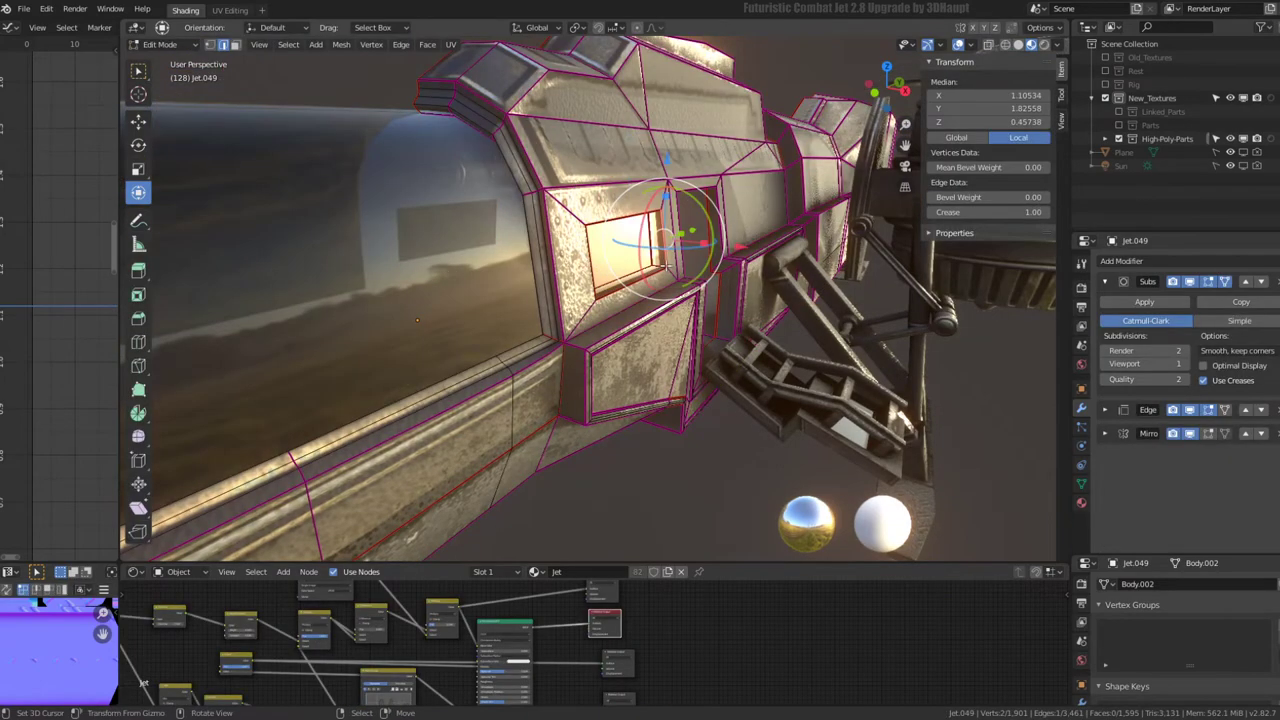
{"action": "key", "text": "KP_Decimal"}
{"action": "mouse_move", "coordinate": [666, 265]}
{"action": "middle_mouse_down"}
{"action": "mouse_move", "coordinate": [620, 290]}
{"action": "mouse_move", "coordinate": [722, 318]}
{"action": "mouse_move", "coordinate": [566, 211]}
{"action": "mouse_move", "coordinate": [495, 227]}
{"action": "middle_mouse_up"}
{"action": "left_click", "coordinate": [600, 290], "text": "ctrl+alt"}
{"action": "key", "text": "q"}
{"action": "left_click", "coordinate": [566, 213]}
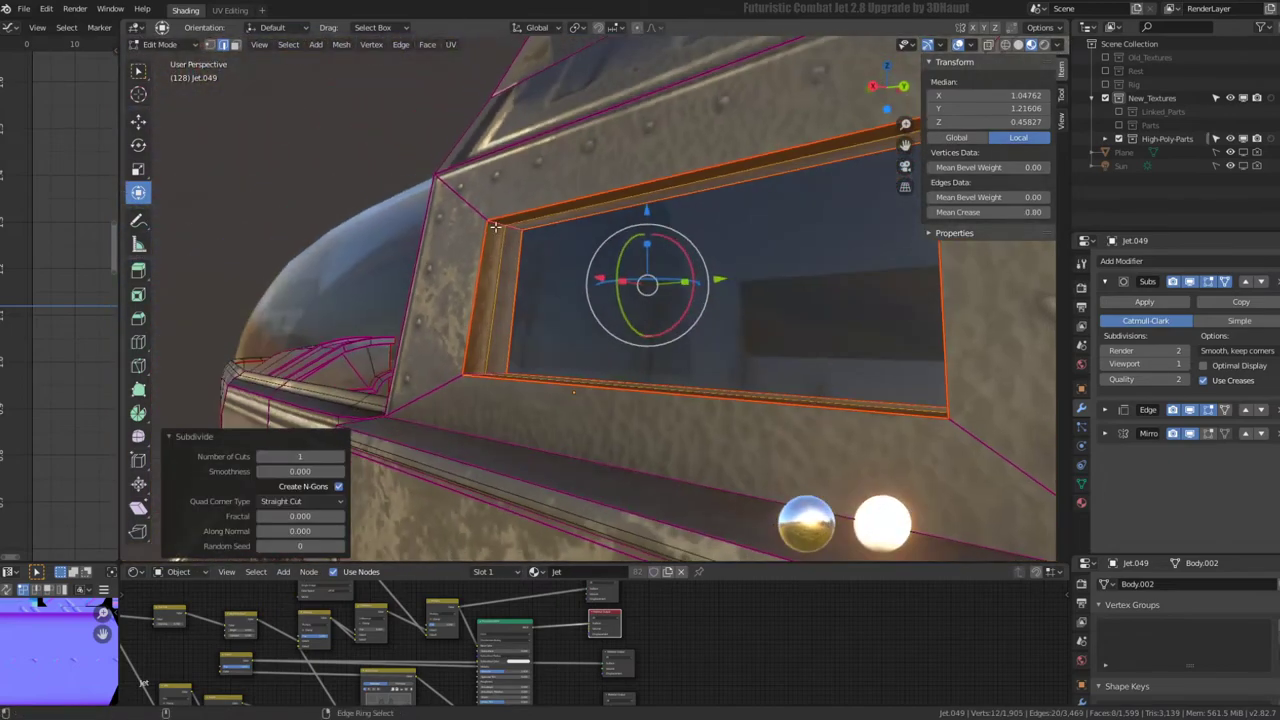
- Edge-slide the new window edge loop toward the frame
{"action": "mouse_move", "coordinate": [481, 243]}
{"action": "middle_mouse_down"}
{"action": "mouse_move", "coordinate": [489, 220]}
{"action": "mouse_move", "coordinate": [476, 298]}
{"action": "mouse_move", "coordinate": [798, 328]}
{"action": "mouse_move", "coordinate": [893, 385]}
{"action": "middle_mouse_up"}
{"action": "left_click", "coordinate": [486, 245], "text": "alt"}
{"action": "key", "text": "g"}
{"action": "key", "text": "g"}
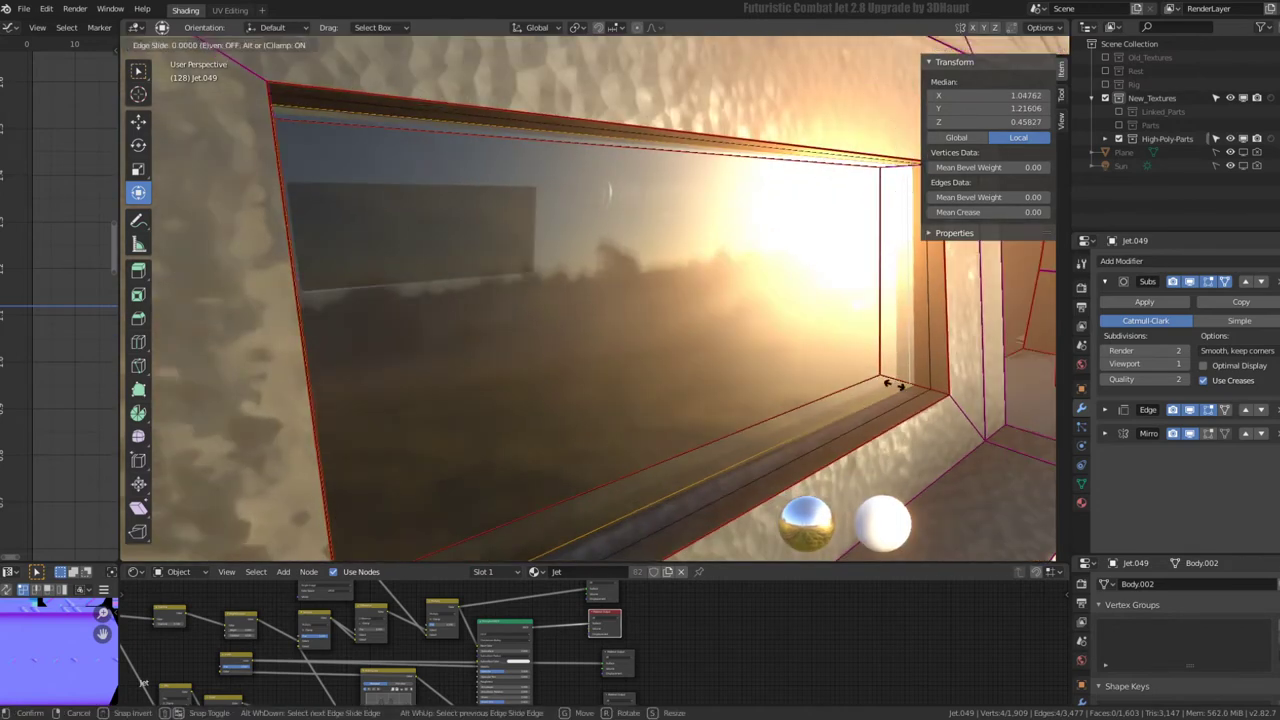
{"action": "left_click", "coordinate": [905, 393]}
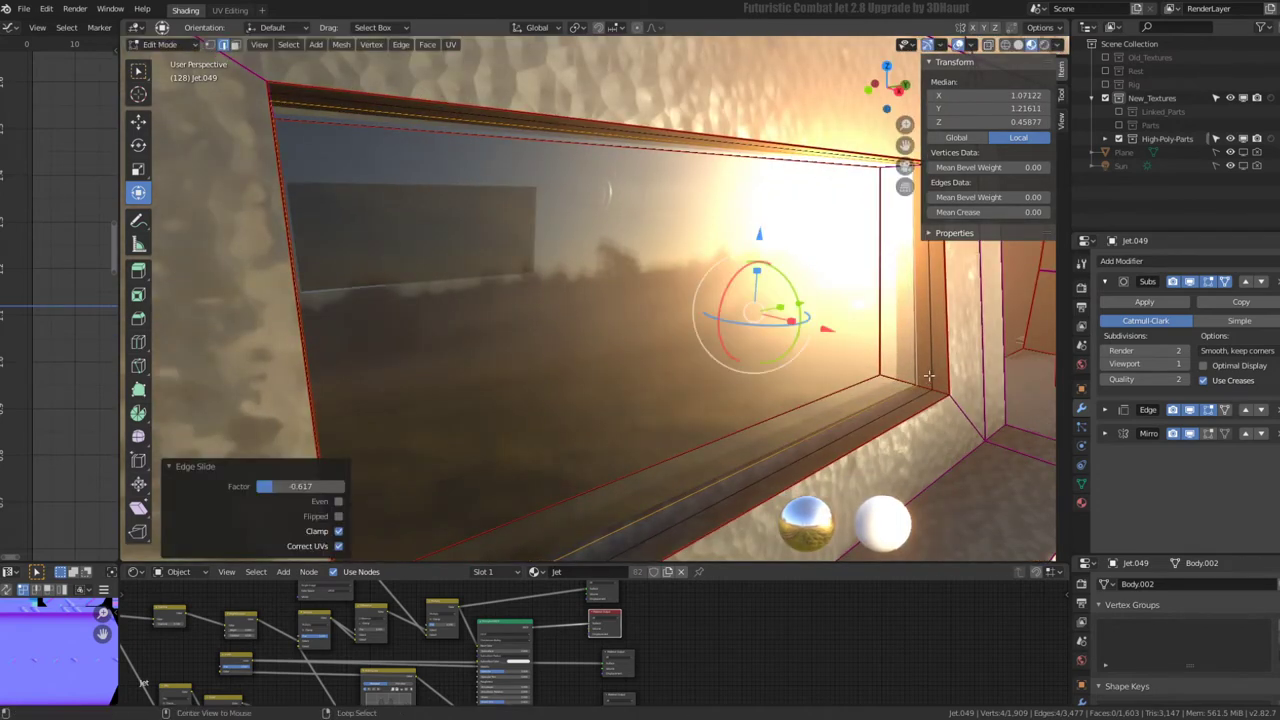
- Try shrinking the left frame edges to 0.944, then undo it
{"action": "left_click", "coordinate": [928, 388], "text": "ctrl+alt"}
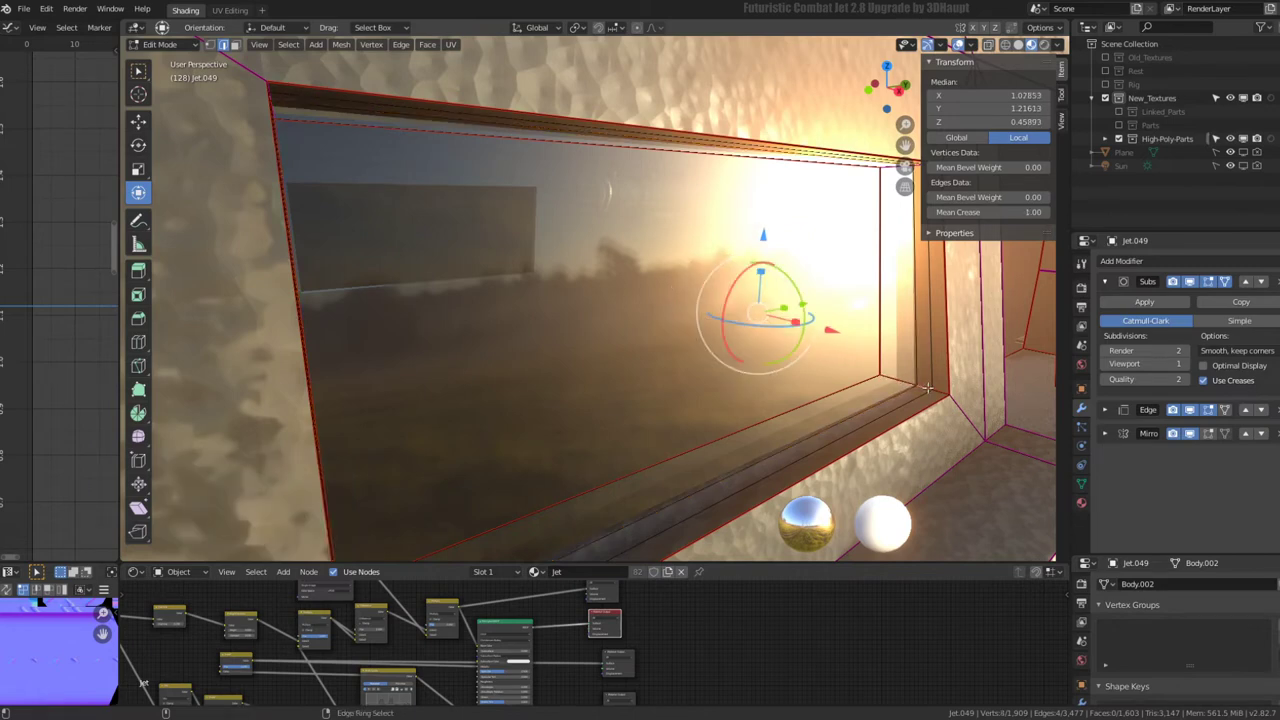
{"action": "right_click", "coordinate": [922, 385]}
{"action": "left_click", "coordinate": [922, 385]}
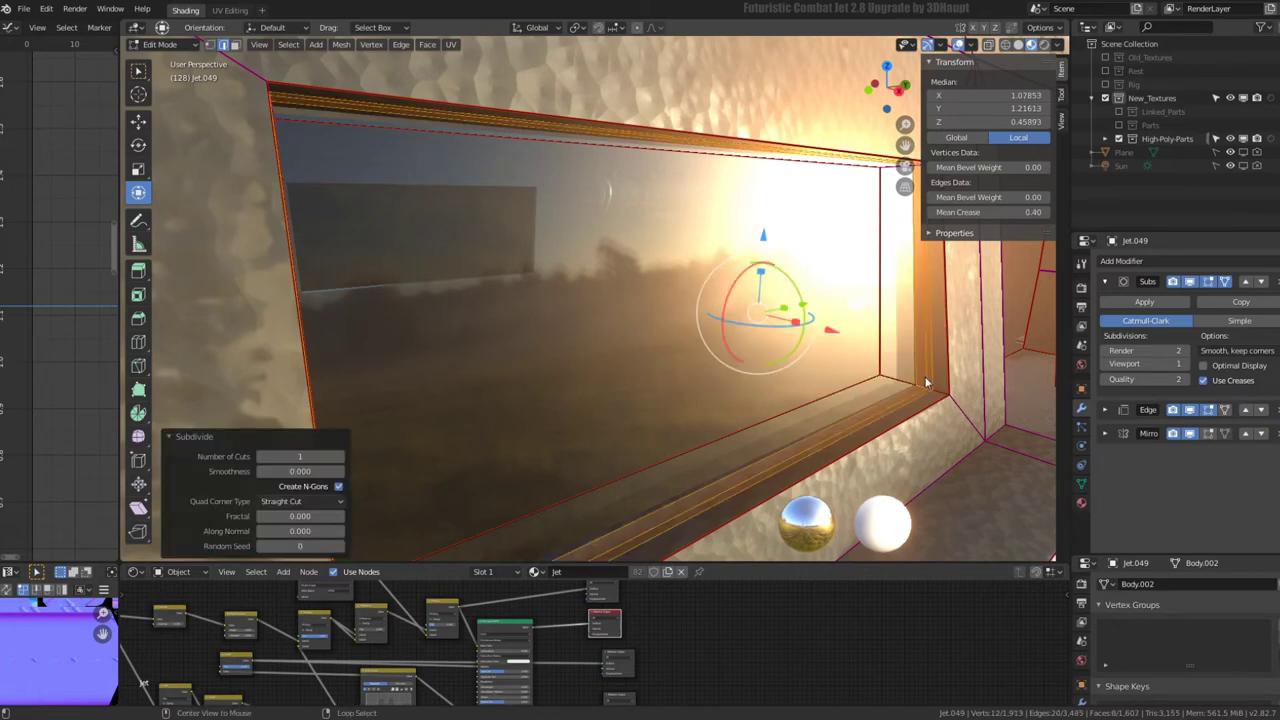
{"action": "left_click", "coordinate": [943, 451]}
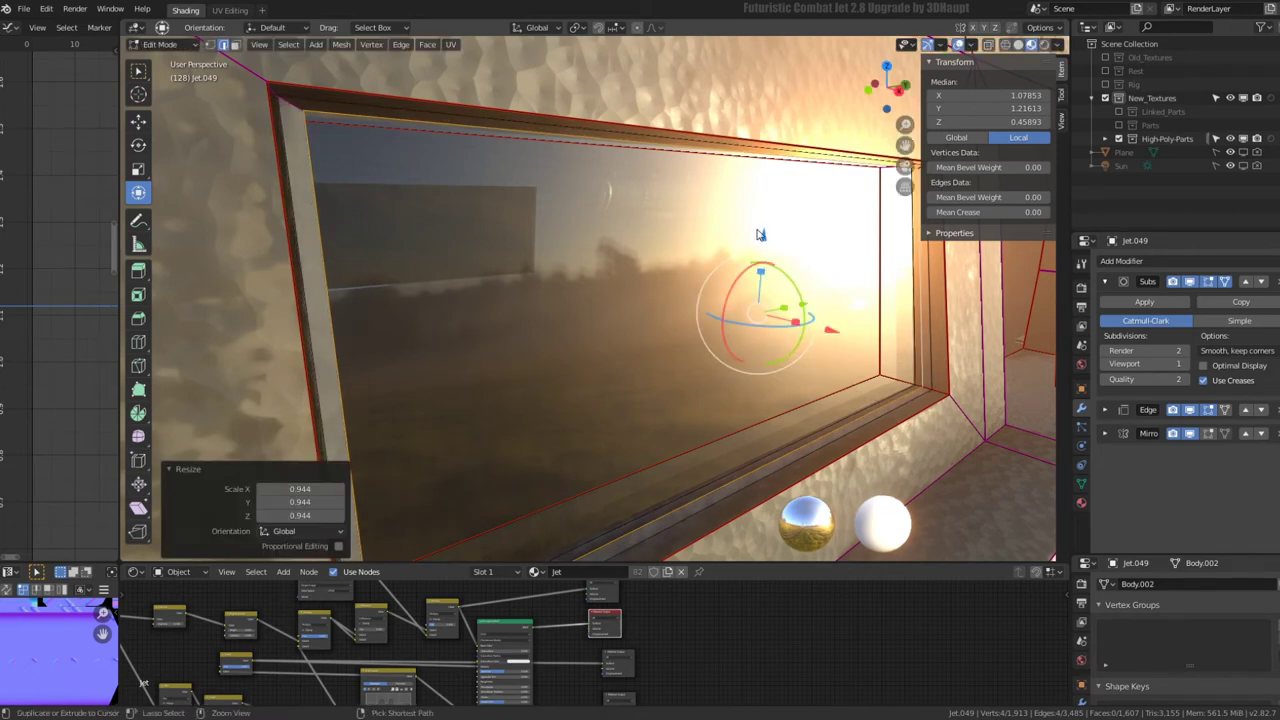
{"action": "key", "text": "ctrl+z"}
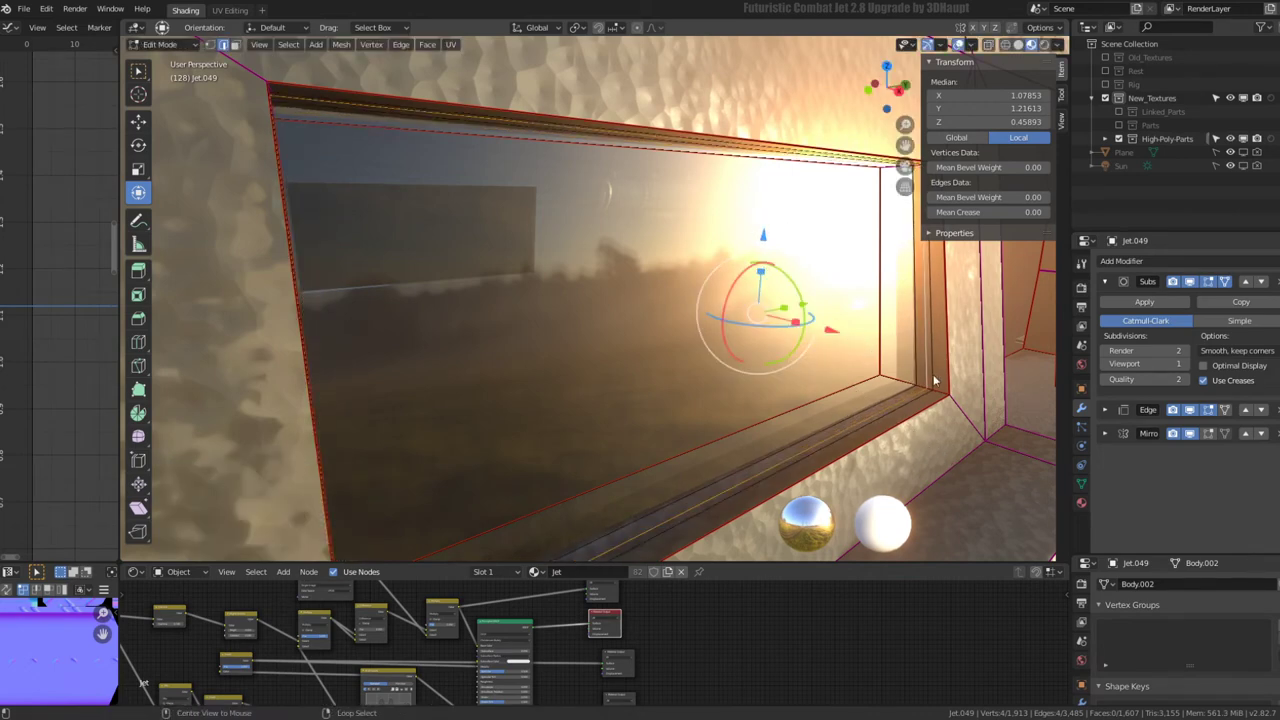
- Fatten the frame geometry outward with Alt+S and check the result in Object Mode
{"action": "key", "text": "alt+s"}
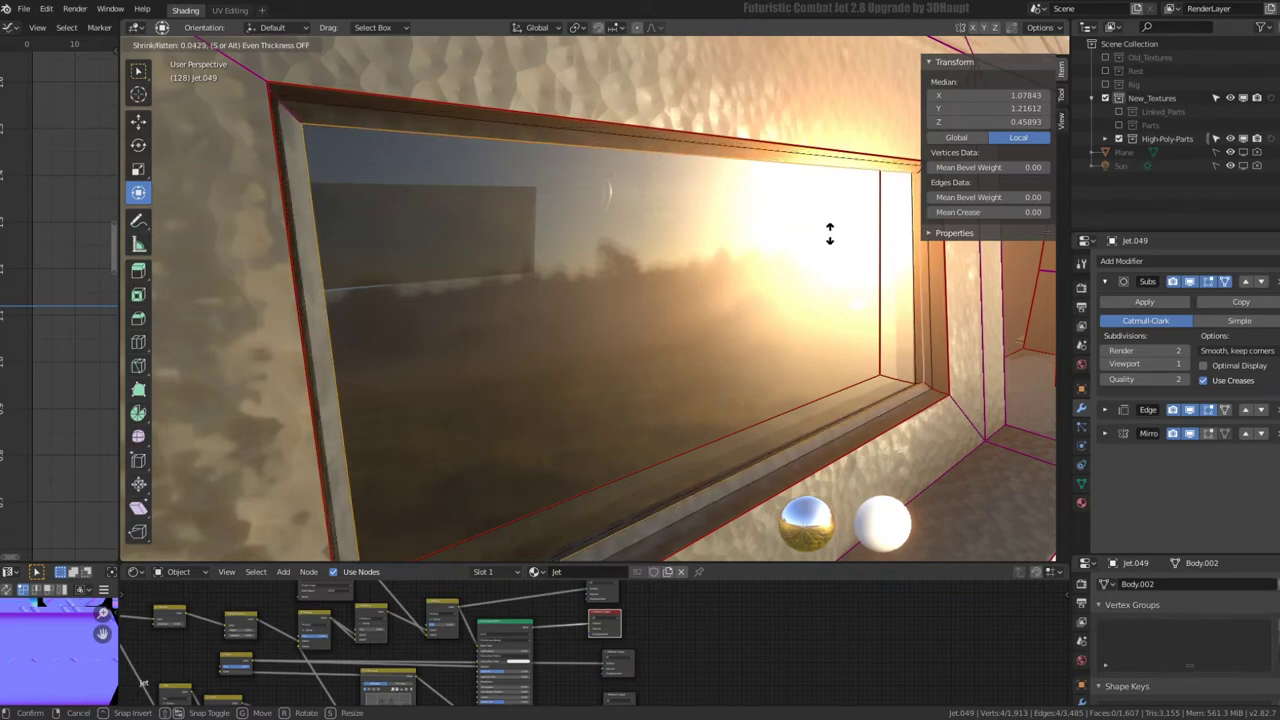
{"action": "left_click", "coordinate": [829, 233]}
{"action": "mouse_move", "coordinate": [829, 233]}
{"action": "middle_mouse_down"}
{"action": "mouse_move", "coordinate": [479, 184]}
{"action": "mouse_move", "coordinate": [644, 227]}
{"action": "mouse_move", "coordinate": [540, 203]}
{"action": "mouse_move", "coordinate": [538, 262]}
{"action": "mouse_move", "coordinate": [928, 432]}
{"action": "middle_mouse_up"}
{"action": "key", "text": "Tab"}
{"action": "key", "text": "Tab"}
{"action": "scroll", "coordinate": [565, 198], "scroll_direction": "up", "scroll_amount": 3}
{"action": "key", "text": "Tab"}
{"action": "scroll", "coordinate": [478, 184], "scroll_direction": "down", "scroll_amount": 3}
{"action": "key", "text": "Tab"}
{"action": "scroll", "coordinate": [538, 262], "scroll_direction": "up", "scroll_amount": 2}
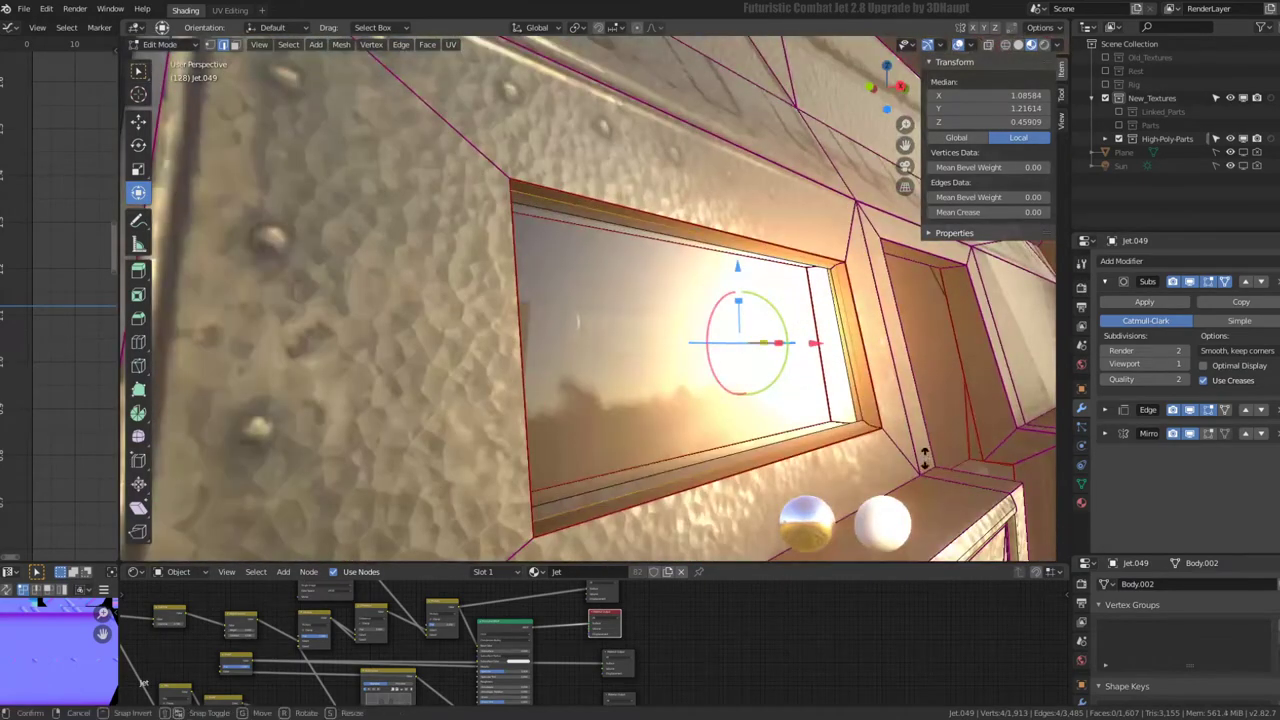
- Push the window-frame loop outward twice more, about 0.06 along its normals
{"action": "key", "text": "alt+s"}
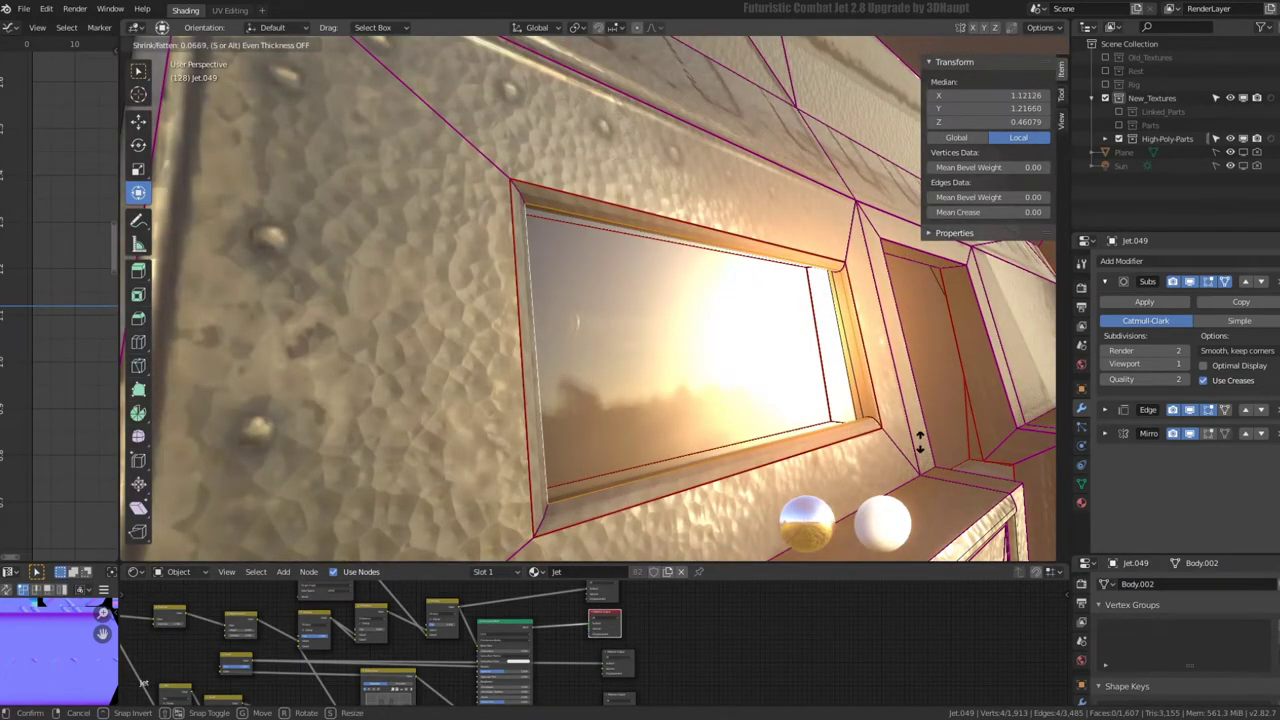
{"action": "left_click", "coordinate": [921, 440]}
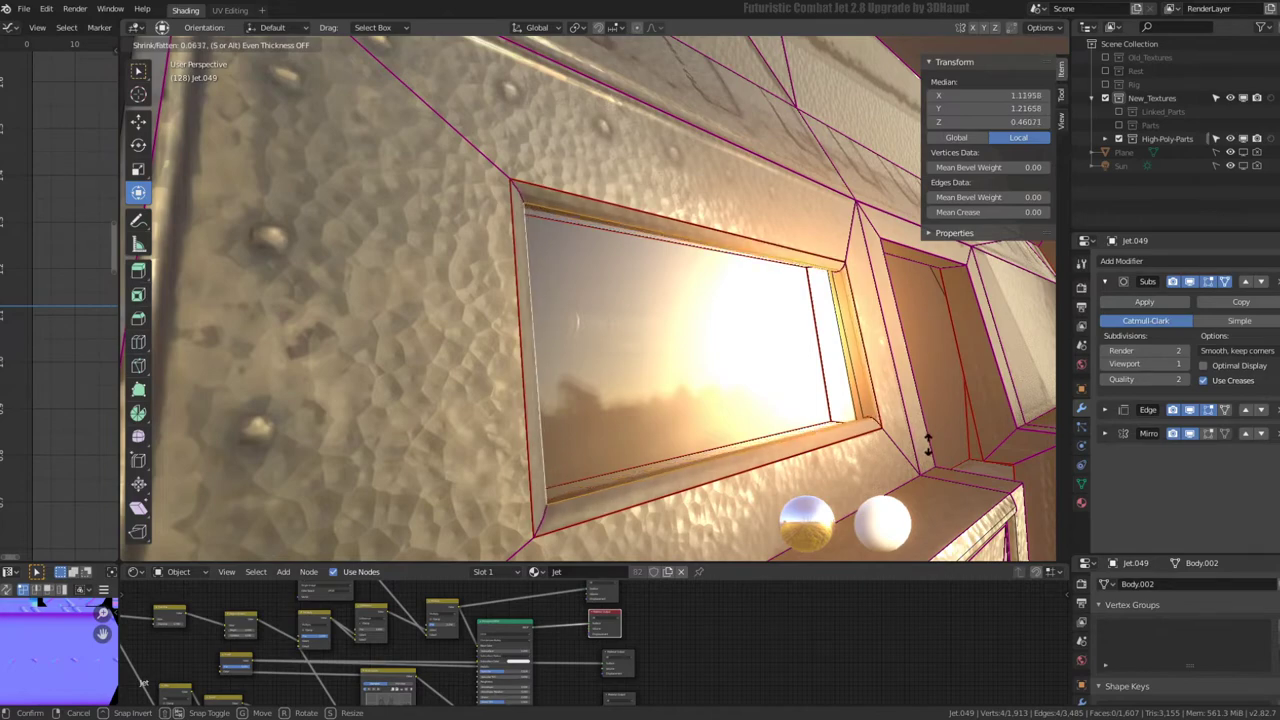
{"action": "middle_click_drag", "start_coordinate": [921, 440], "coordinate": [716, 404]}
{"action": "key", "text": "alt+s"}
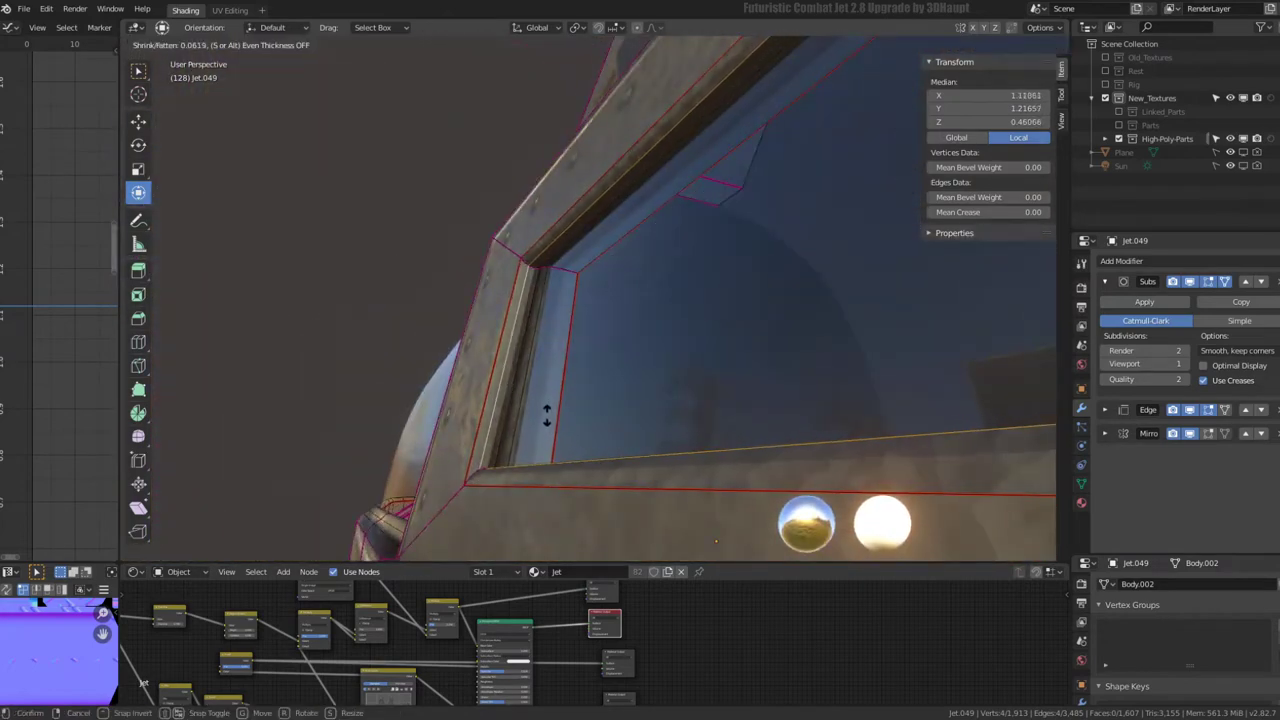
{"action": "left_click", "coordinate": [546, 416]}
{"action": "mouse_move", "coordinate": [546, 416]}
{"action": "middle_mouse_down"}
{"action": "mouse_move", "coordinate": [622, 395]}
{"action": "mouse_move", "coordinate": [705, 439]}
{"action": "middle_mouse_up"}
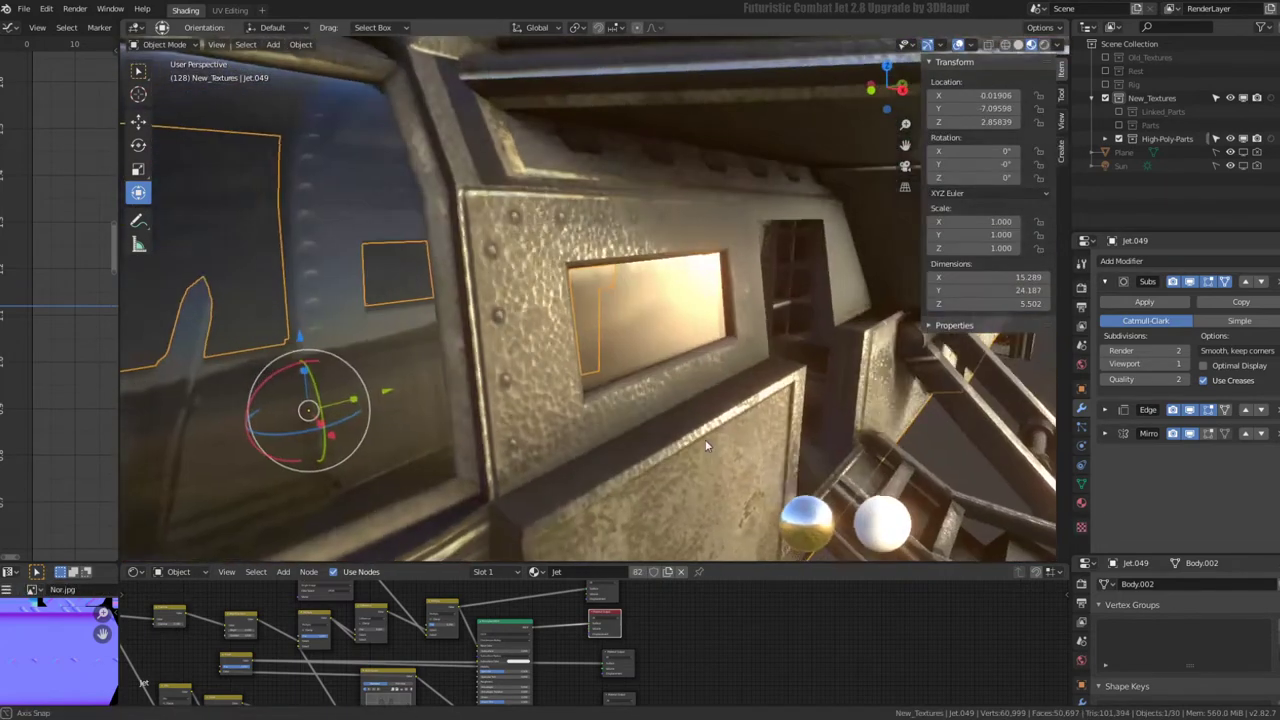
- Grow the window-frame selection and give it smooth shading
{"action": "key", "text": "ctrl+KP_Add"}
{"action": "key", "text": "q"}
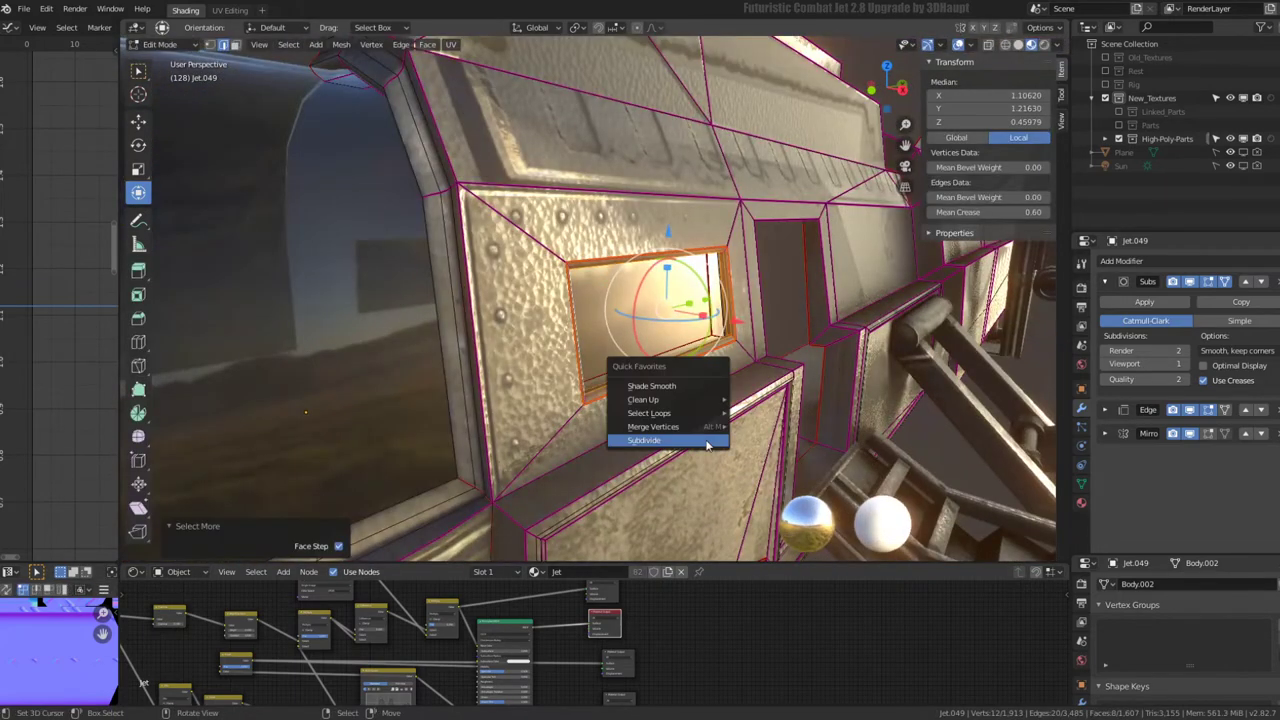
{"action": "left_click", "coordinate": [700, 392]}
{"action": "mouse_move", "coordinate": [700, 392]}
{"action": "middle_mouse_down"}
{"action": "mouse_move", "coordinate": [793, 322]}
{"action": "mouse_move", "coordinate": [617, 300]}
{"action": "mouse_move", "coordinate": [466, 311]}
{"action": "mouse_move", "coordinate": [560, 289]}
{"action": "mouse_move", "coordinate": [571, 304]}
{"action": "middle_mouse_up"}
{"action": "key", "text": "Tab"}
{"action": "key", "text": "Tab"}
- Edge-slide one of the window-frame edges along the frame
{"action": "left_click", "coordinate": [555, 290], "text": "alt"}
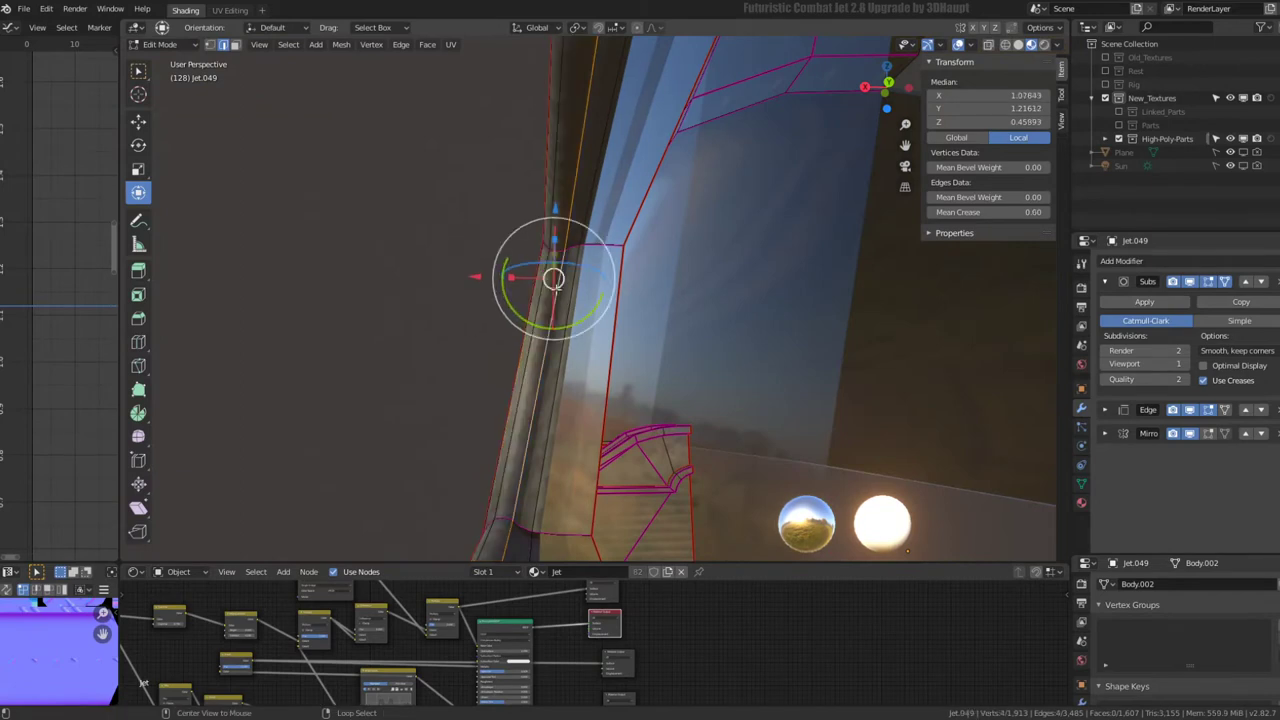
{"action": "left_click", "coordinate": [560, 305], "text": "alt"}
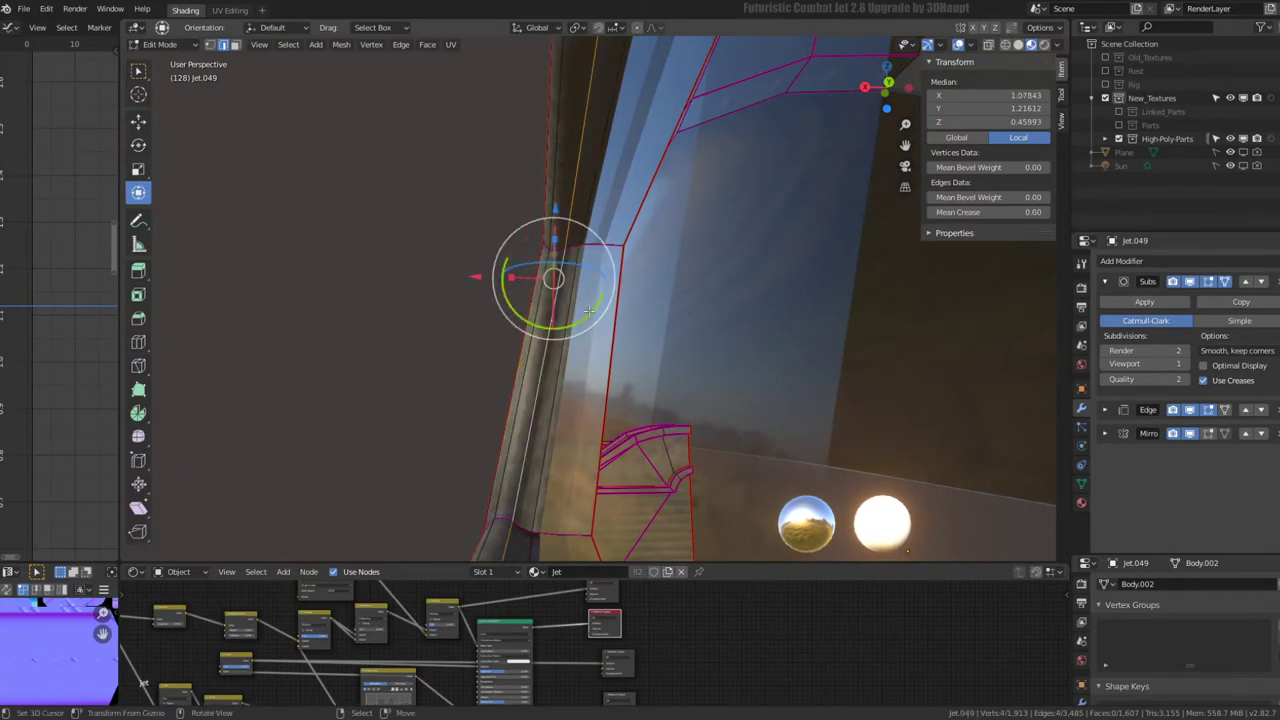
{"action": "key", "text": "g"}
{"action": "key", "text": "g"}
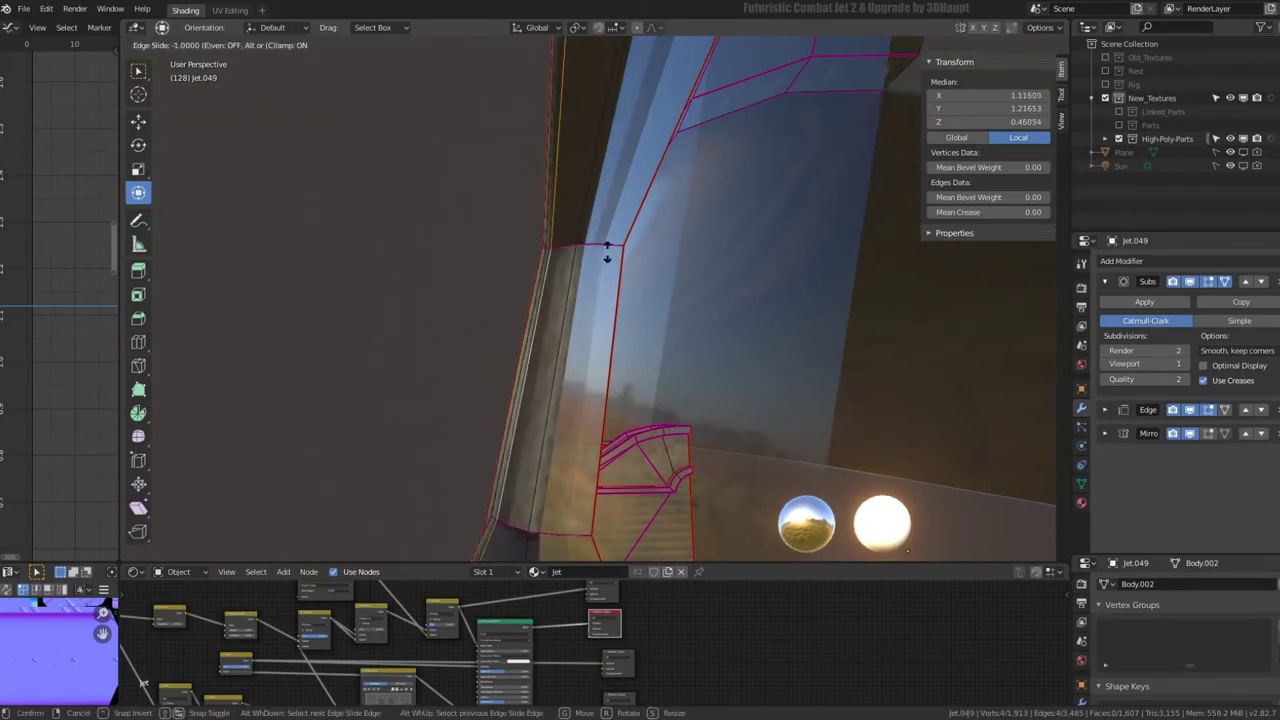
{"action": "left_click", "coordinate": [553, 278]}
- Set transform orientation to Normal and move the frame edges 0.032 outward
{"action": "left_click", "coordinate": [540, 28]}
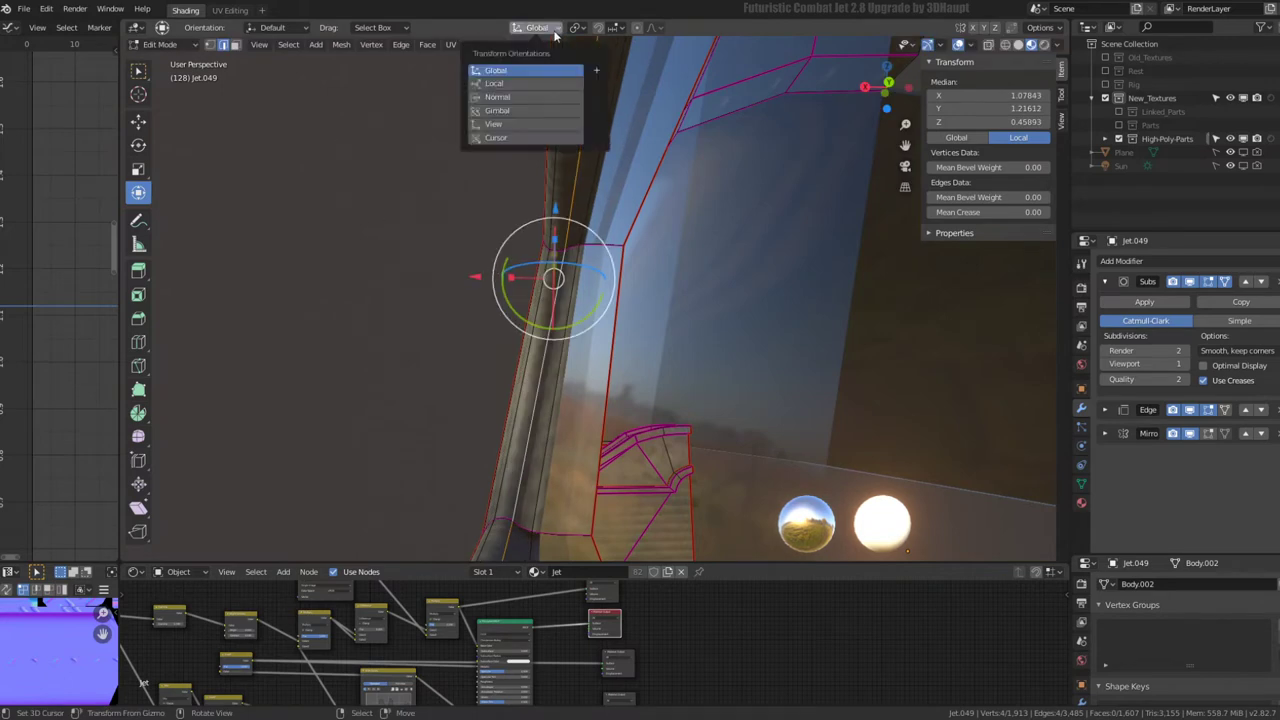
{"action": "left_click", "coordinate": [526, 95]}
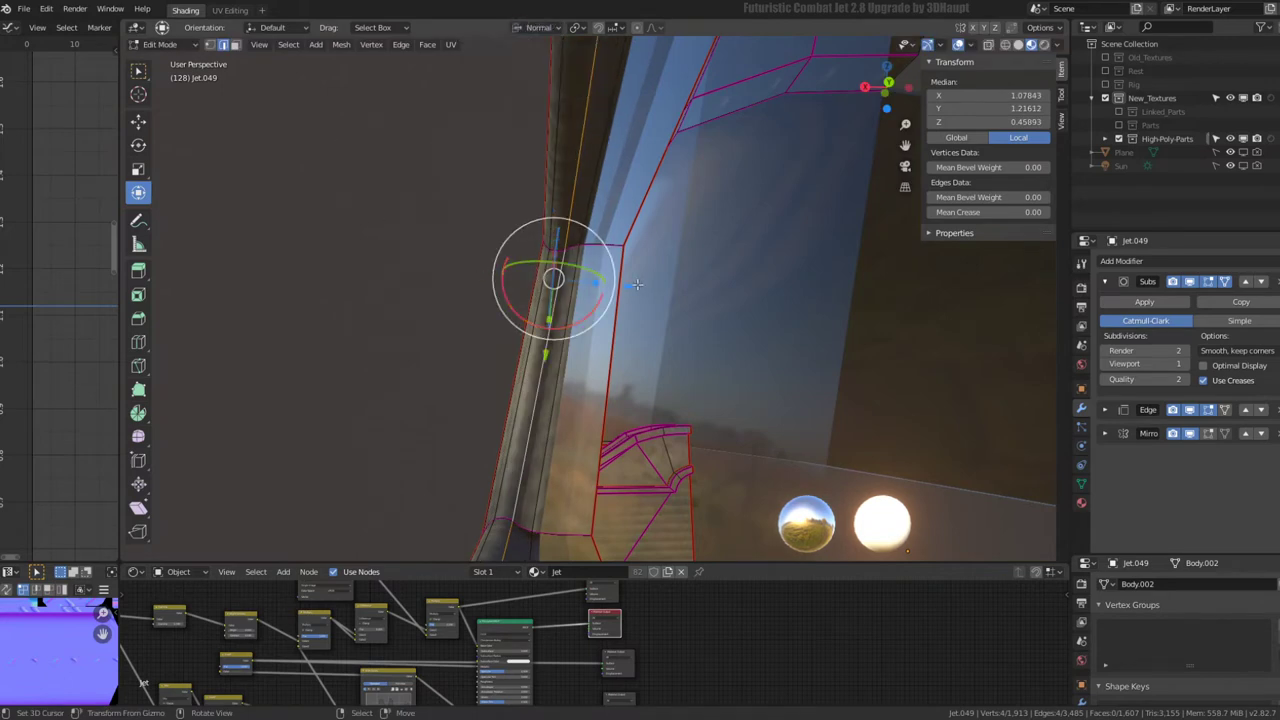
{"action": "key", "text": "g"}
{"action": "key", "text": "x"}
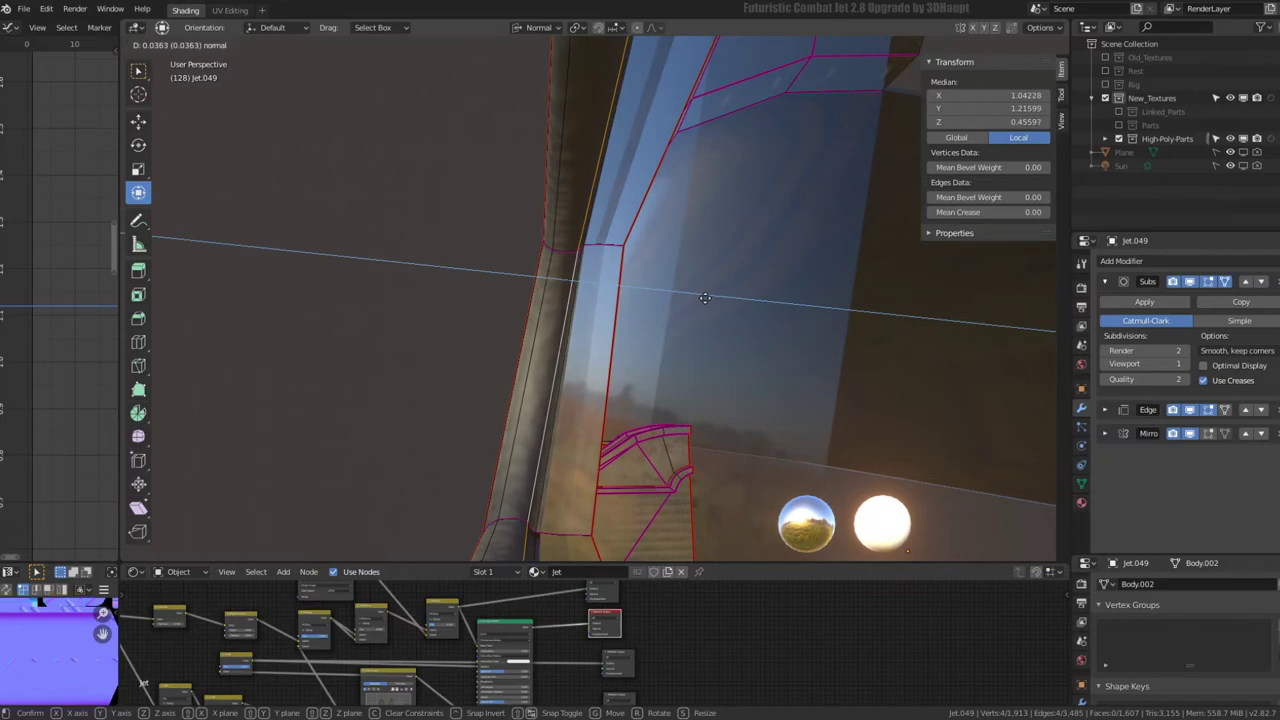
{"action": "left_click", "coordinate": [698, 298]}
- Return to Object Mode and view the whole jet from the side
{"action": "scroll", "coordinate": [698, 298], "scroll_direction": "down", "scroll_amount": 3}
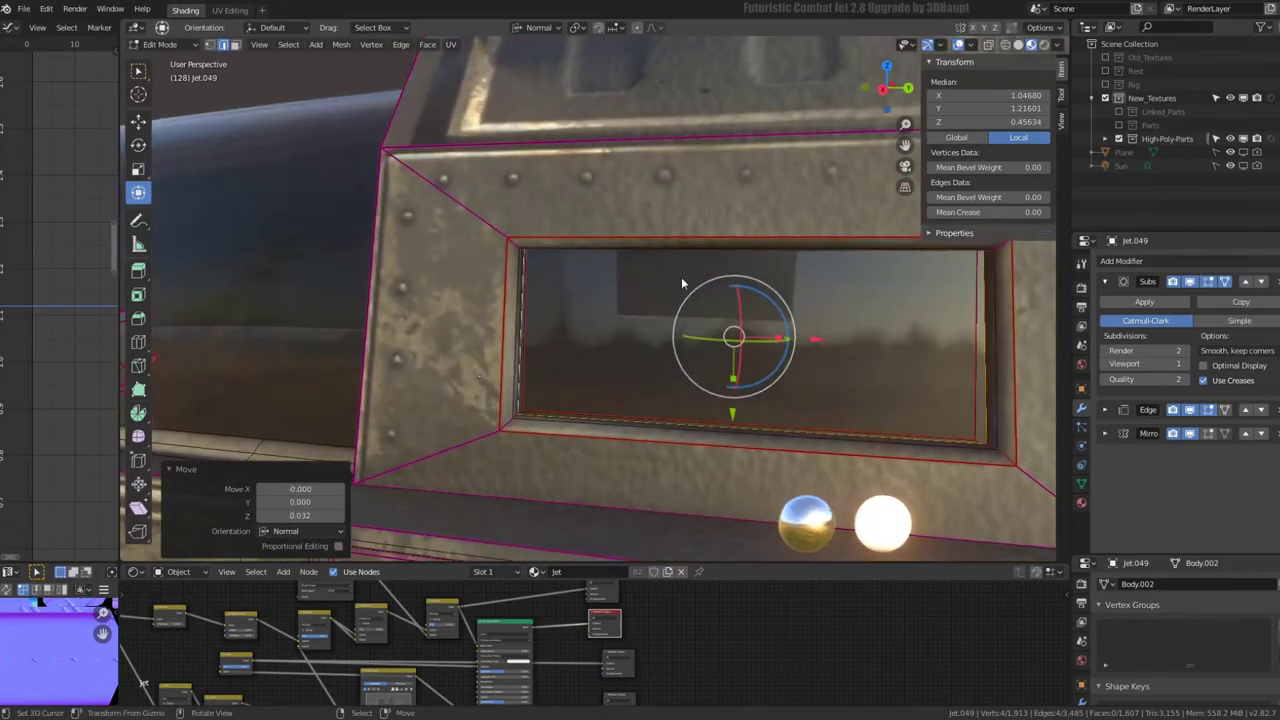
{"action": "key", "text": "Tab"}
{"action": "key", "text": "alt+a"}
{"action": "scroll", "coordinate": [687, 273], "scroll_direction": "down", "scroll_amount": 5}
{"action": "mouse_move", "coordinate": [733, 275]}
{"action": "middle_mouse_down"}
{"action": "mouse_move", "coordinate": [707, 253]}
{"action": "mouse_move", "coordinate": [760, 270]}
{"action": "middle_mouse_up"}
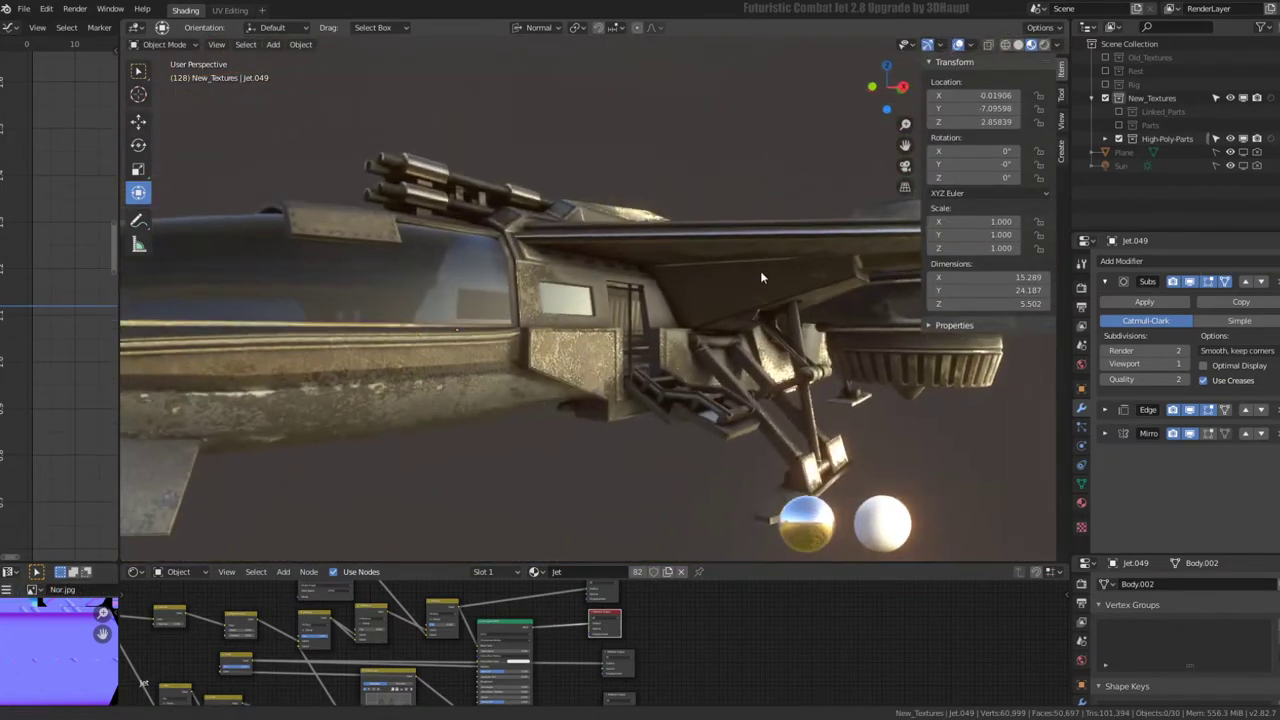
- Orbit to a rear three-quarter view and enter Edit Mode on the jet body
{"action": "scroll", "coordinate": [771, 323], "scroll_direction": "up", "scroll_amount": 6}
{"action": "mouse_move", "coordinate": [771, 323]}
{"action": "middle_mouse_down"}
{"action": "mouse_move", "coordinate": [775, 284]}
{"action": "mouse_move", "coordinate": [661, 270]}
{"action": "mouse_move", "coordinate": [735, 287]}
{"action": "mouse_move", "coordinate": [672, 243]}
{"action": "middle_mouse_up"}
{"action": "key", "text": "Tab"}
{"action": "key", "text": "Tab"}
{"action": "scroll", "coordinate": [735, 287], "scroll_direction": "up", "scroll_amount": 3}
{"action": "scroll", "coordinate": [735, 287], "scroll_direction": "down", "scroll_amount": 4}
{"action": "scroll", "coordinate": [701, 257], "scroll_direction": "up", "scroll_amount": 4}
{"action": "key", "text": "Tab"}
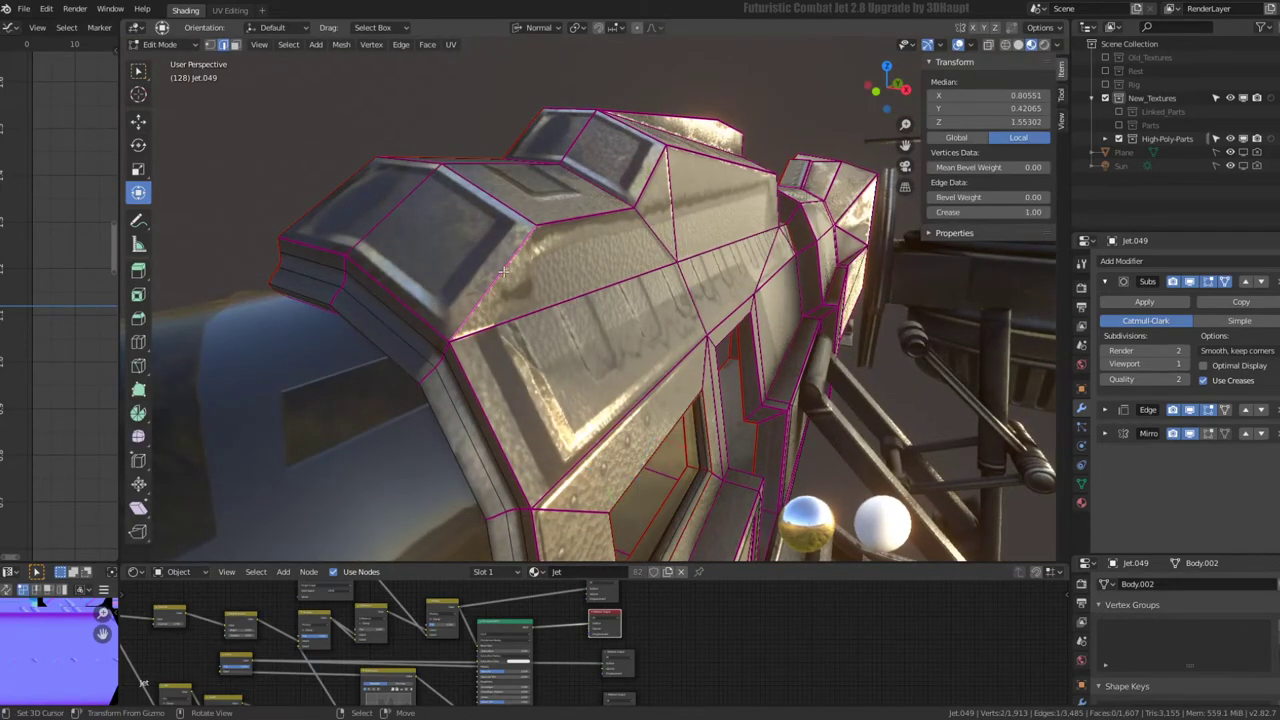
{"action": "key", "text": "Tab"}
{"action": "scroll", "coordinate": [504, 272], "scroll_direction": "down", "scroll_amount": 4}
{"action": "mouse_move", "coordinate": [504, 272]}
{"action": "middle_mouse_down"}
{"action": "mouse_move", "coordinate": [733, 258]}
{"action": "mouse_move", "coordinate": [639, 287]}
{"action": "mouse_move", "coordinate": [680, 214]}
{"action": "mouse_move", "coordinate": [598, 229]}
{"action": "middle_mouse_up"}
{"action": "scroll", "coordinate": [639, 287], "scroll_direction": "up", "scroll_amount": 3}
{"action": "key", "text": "Tab"}
{"action": "mouse_move", "coordinate": [795, 229]}
{"action": "middle_mouse_down"}
{"action": "mouse_move", "coordinate": [648, 313]}
{"action": "mouse_move", "coordinate": [680, 275]}
{"action": "mouse_move", "coordinate": [714, 273]}
{"action": "mouse_move", "coordinate": [751, 300]}
{"action": "mouse_move", "coordinate": [611, 281]}
{"action": "mouse_move", "coordinate": [600, 343]}
{"action": "middle_mouse_up"}
- Select edges on the lower fuselage panel to check their crease values
{"action": "left_click", "coordinate": [680, 275]}
{"action": "left_click", "coordinate": [714, 273], "text": "ctrl+alt"}
{"action": "left_click", "coordinate": [624, 311]}
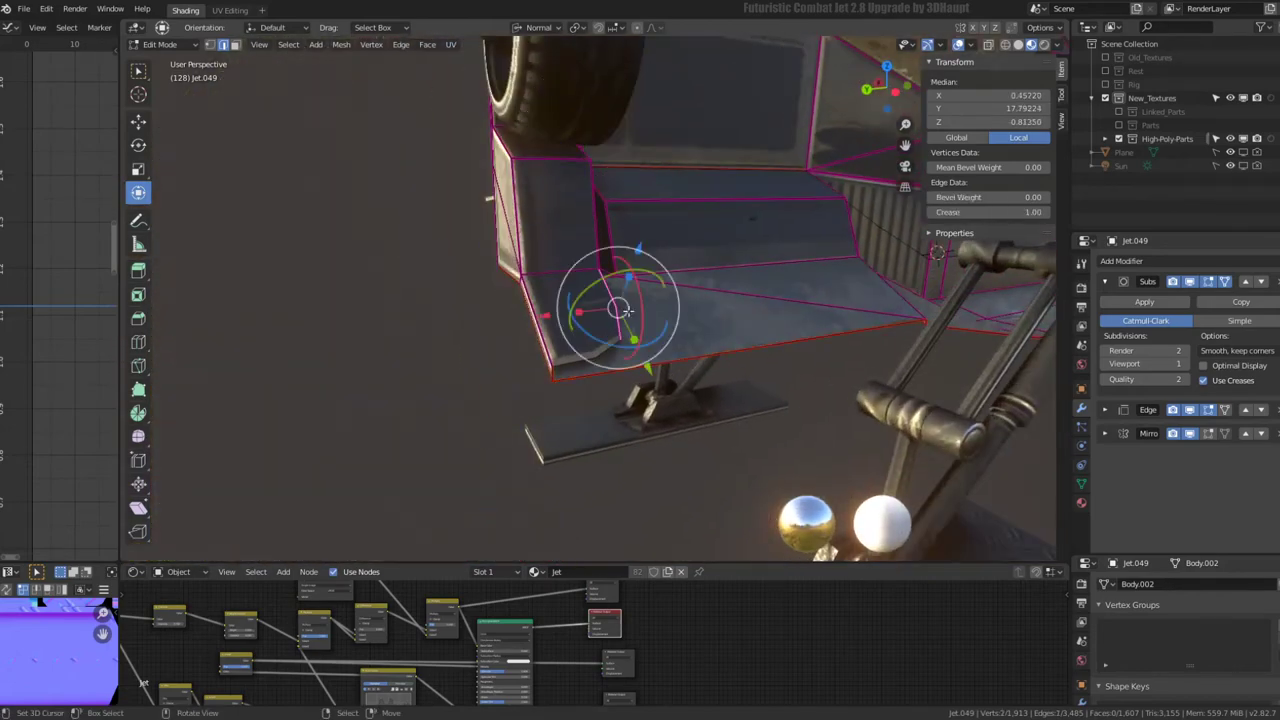
{"action": "middle_click_drag", "start_coordinate": [705, 309], "coordinate": [730, 314]}
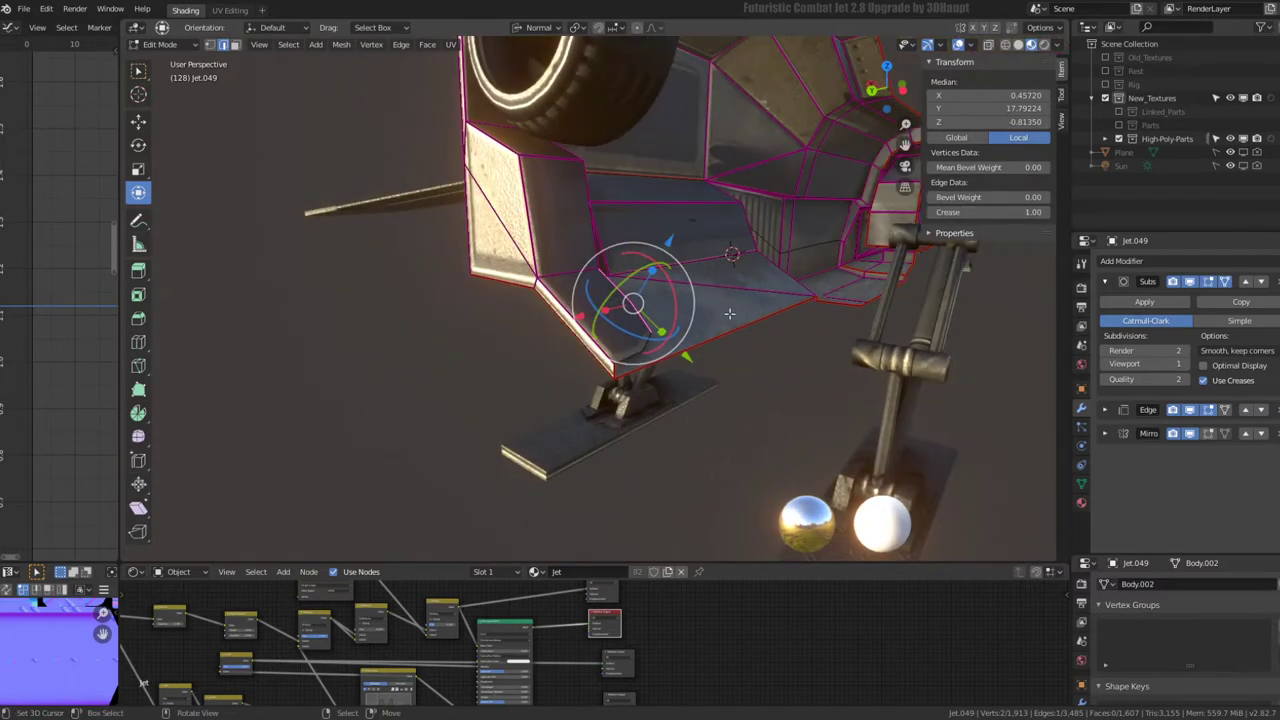
{"action": "left_click", "coordinate": [600, 355]}
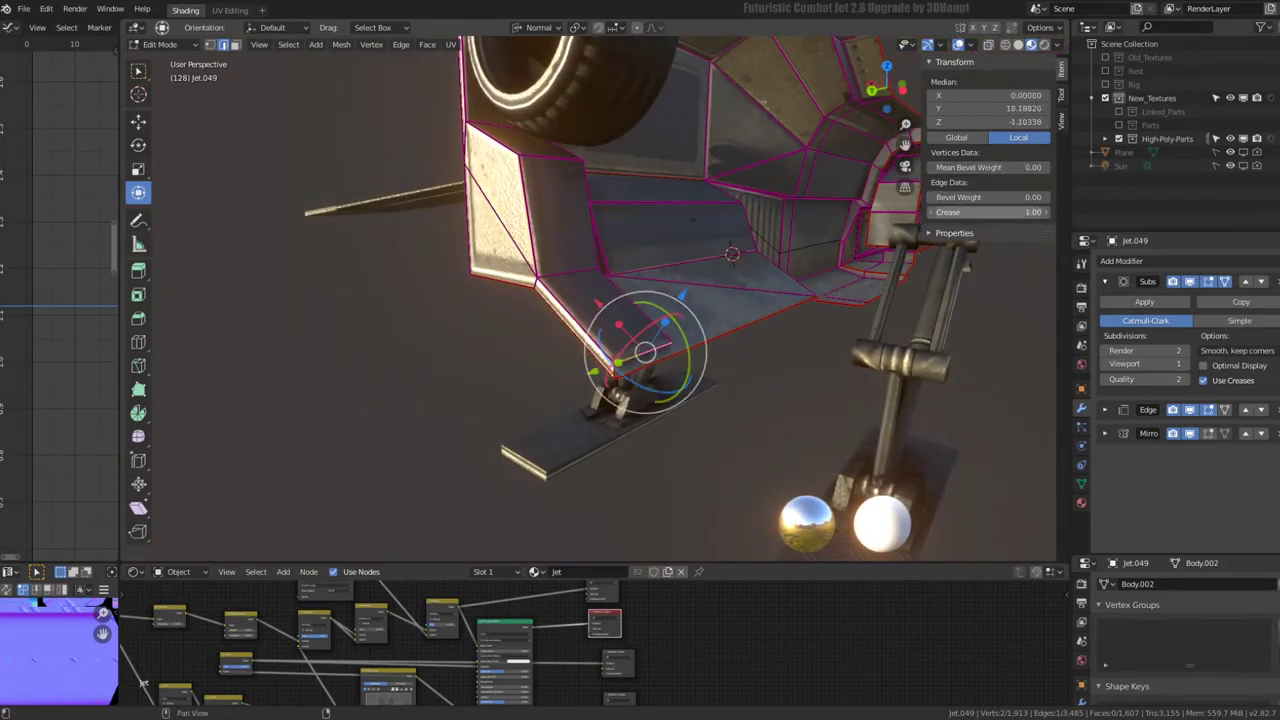
- Orbit to the landing gear front and reveal the hidden faces with Alt+H
{"action": "mouse_move", "coordinate": [662, 288]}
{"action": "middle_mouse_down"}
{"action": "mouse_move", "coordinate": [706, 205]}
{"action": "mouse_move", "coordinate": [600, 299]}
{"action": "mouse_move", "coordinate": [640, 250]}
{"action": "mouse_move", "coordinate": [625, 175]}
{"action": "mouse_move", "coordinate": [572, 225]}
{"action": "mouse_move", "coordinate": [602, 270]}
{"action": "middle_mouse_up"}
{"action": "key", "text": "Tab"}
{"action": "key", "text": "Tab"}
{"action": "key", "text": "alt+h"}
- Knife-cut a new edge across the underside panel near the landing gear
{"action": "left_click", "coordinate": [622, 168]}
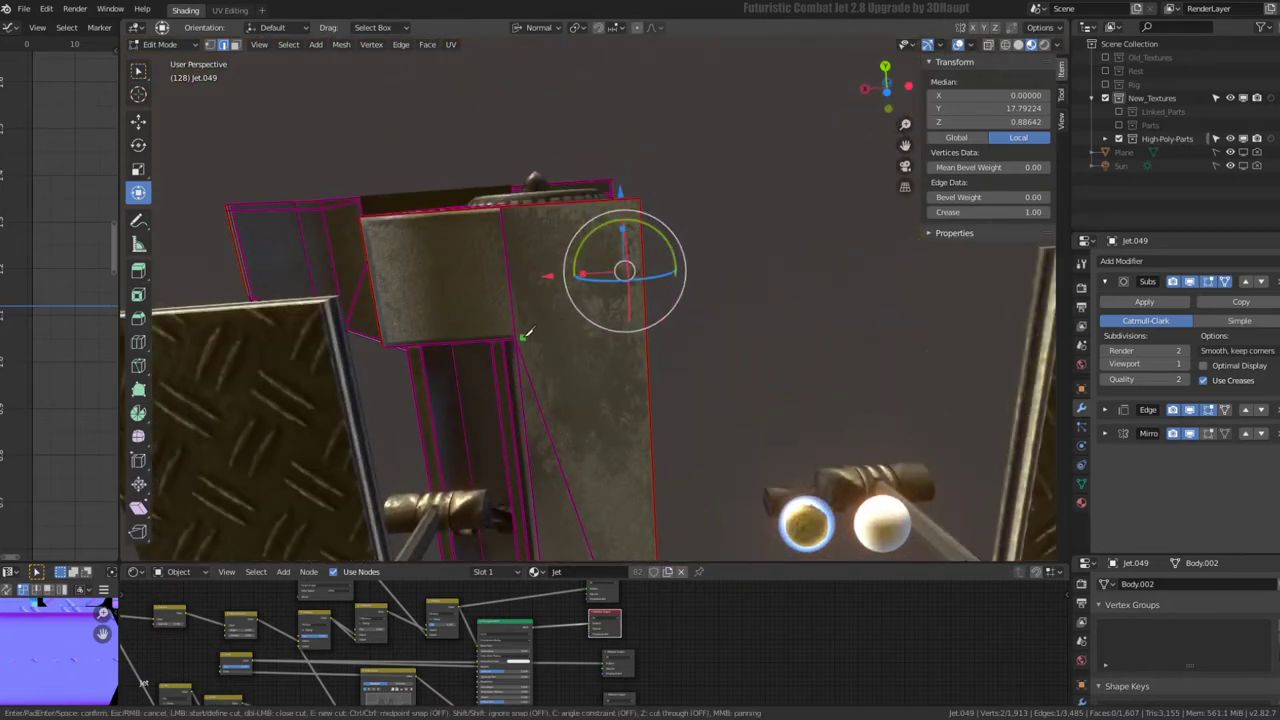
{"action": "mouse_move", "coordinate": [522, 272]}
{"action": "middle_mouse_down"}
{"action": "mouse_move", "coordinate": [649, 346]}
{"action": "mouse_move", "coordinate": [618, 424]}
{"action": "middle_mouse_up"}
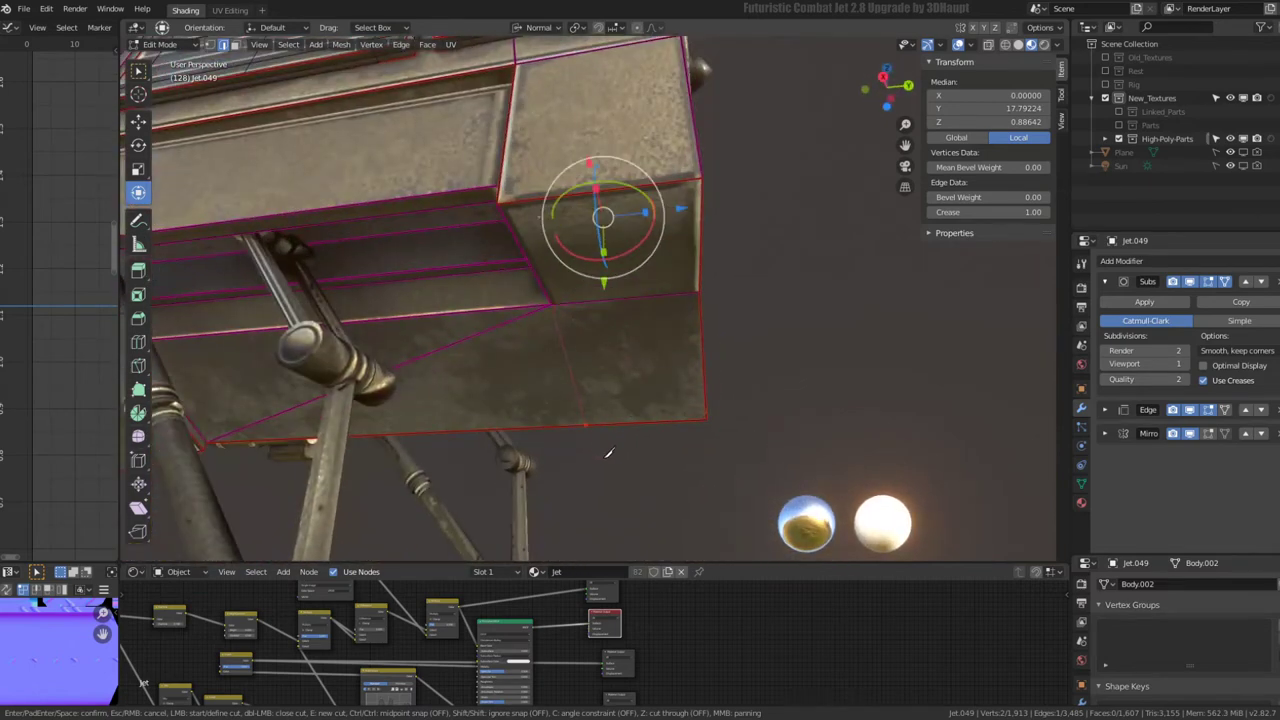
{"action": "key", "text": "Return"}
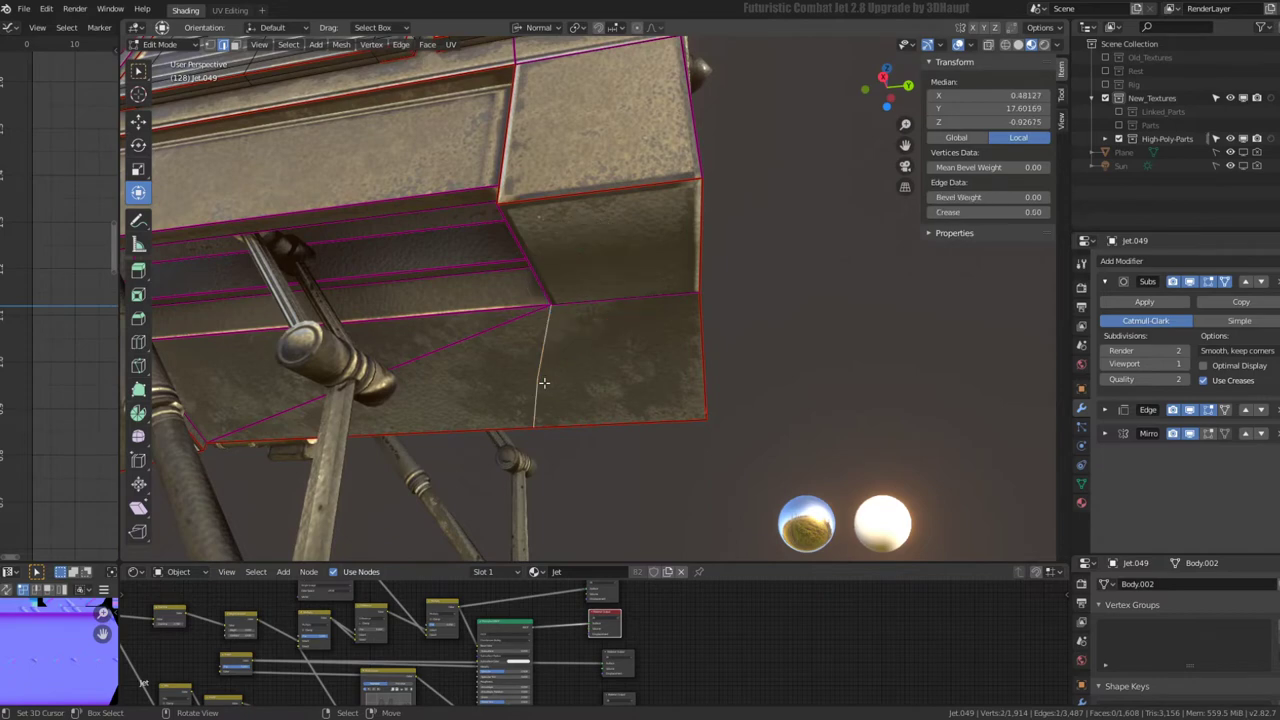
{"action": "mouse_move", "coordinate": [587, 281]}
{"action": "middle_mouse_down"}
{"action": "mouse_move", "coordinate": [694, 263]}
{"action": "mouse_move", "coordinate": [170, 93]}
{"action": "middle_mouse_up"}
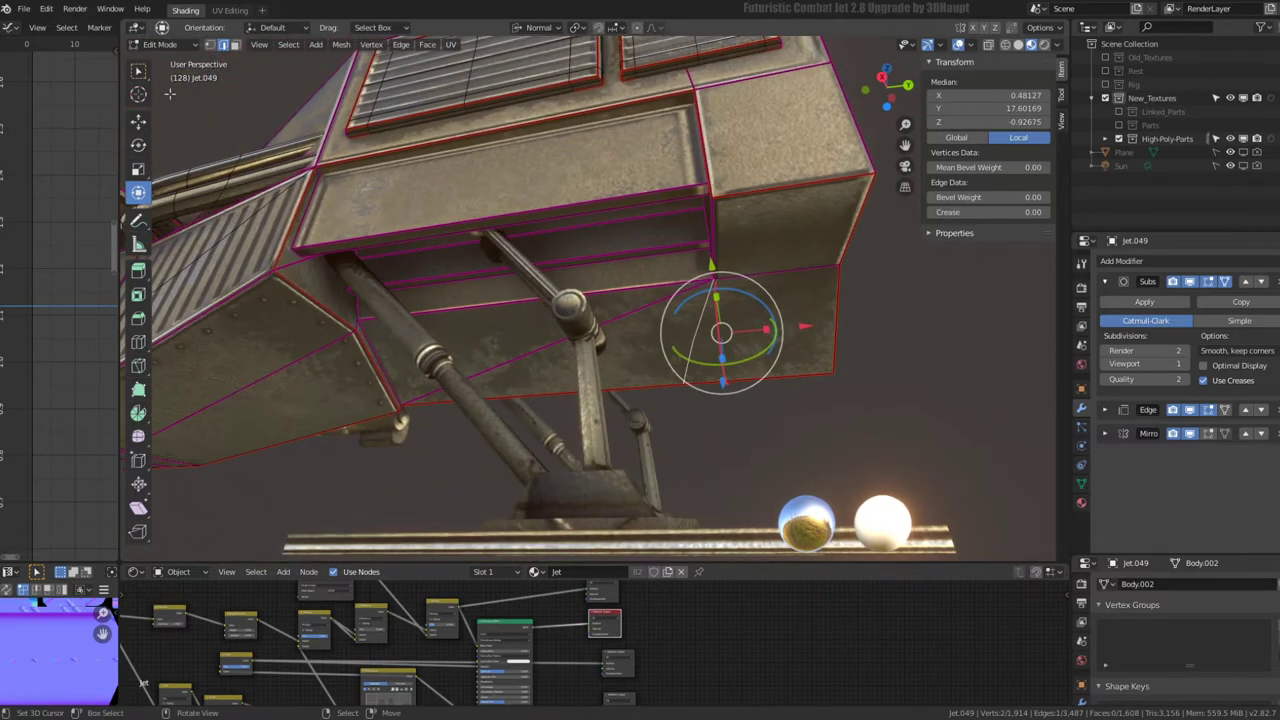
- Dissolve two adjacent underside faces into a single face
{"action": "left_click", "coordinate": [235, 46]}
{"action": "left_click", "coordinate": [520, 340]}
{"action": "left_click", "coordinate": [655, 328], "text": "shift"}
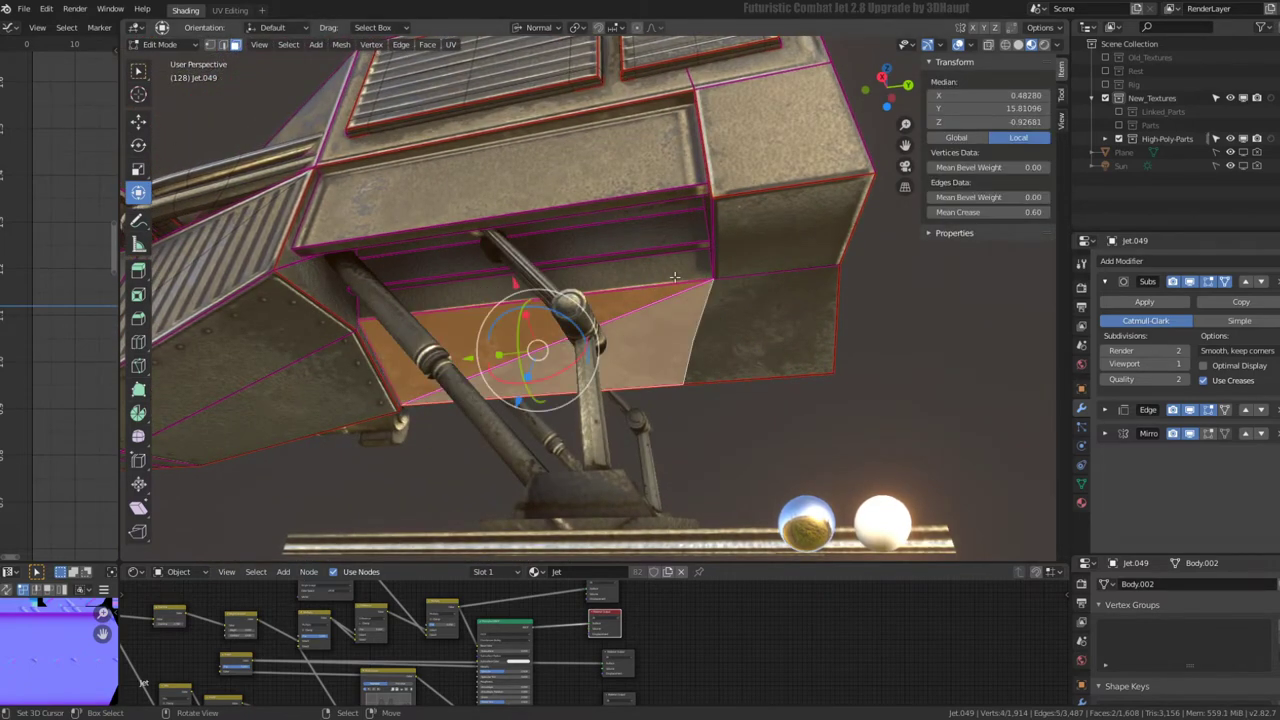
{"action": "key", "text": "ctrl+x"}
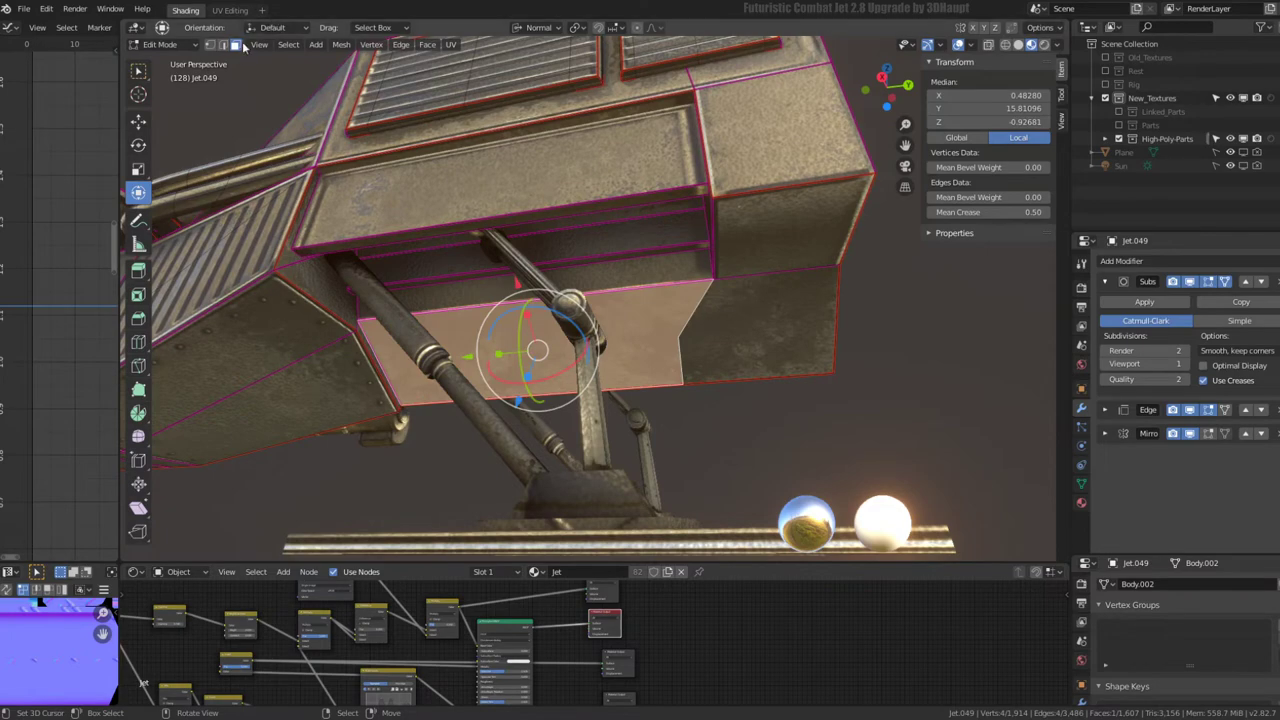
- Select an edge of the merged face, showing a 0.96 crease, and inspect the body
{"action": "key", "text": "2"}
{"action": "left_click", "coordinate": [710, 335]}
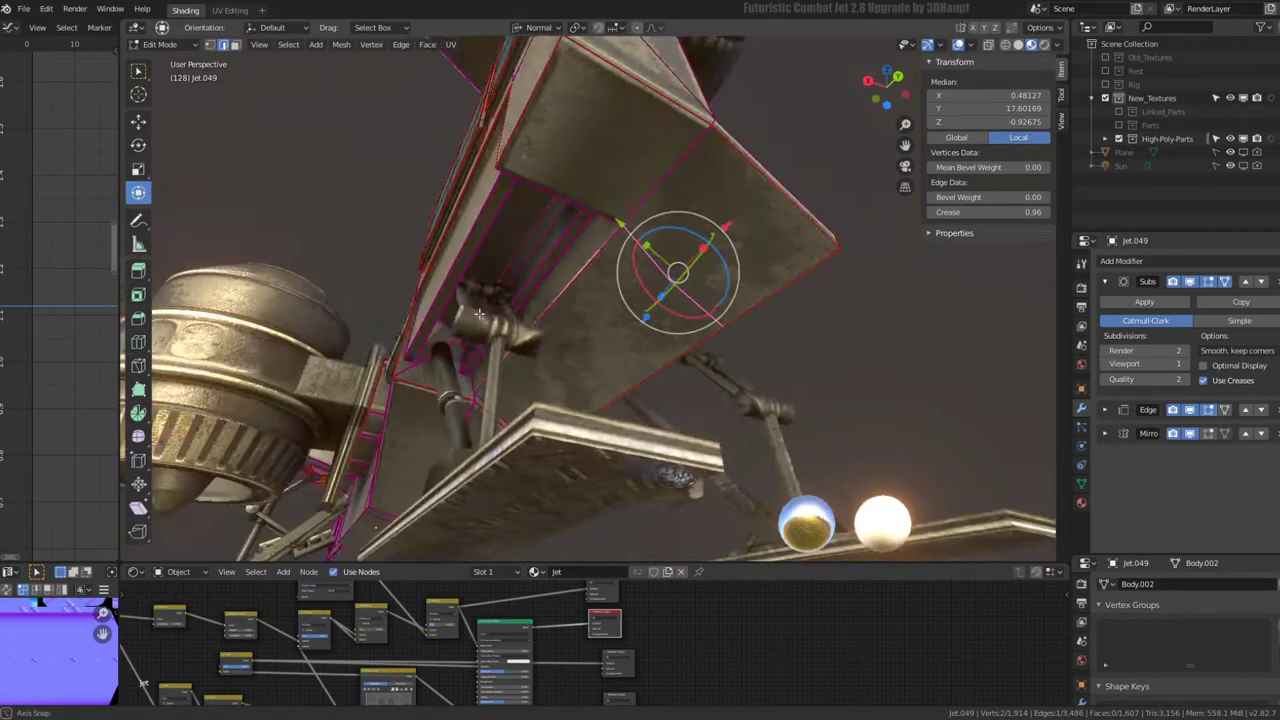
{"action": "middle_click_drag", "start_coordinate": [755, 307], "coordinate": [443, 271]}
{"action": "key", "text": "Tab"}
{"action": "mouse_move", "coordinate": [531, 260]}
{"action": "middle_mouse_down"}
{"action": "mouse_move", "coordinate": [557, 320]}
{"action": "mouse_move", "coordinate": [595, 225]}
{"action": "mouse_move", "coordinate": [683, 277]}
{"action": "mouse_move", "coordinate": [660, 265]}
{"action": "mouse_move", "coordinate": [631, 170]}
{"action": "mouse_move", "coordinate": [600, 286]}
{"action": "middle_mouse_up"}
{"action": "key", "text": "Tab"}
{"action": "key", "text": "Tab"}
{"action": "key", "text": "Tab"}
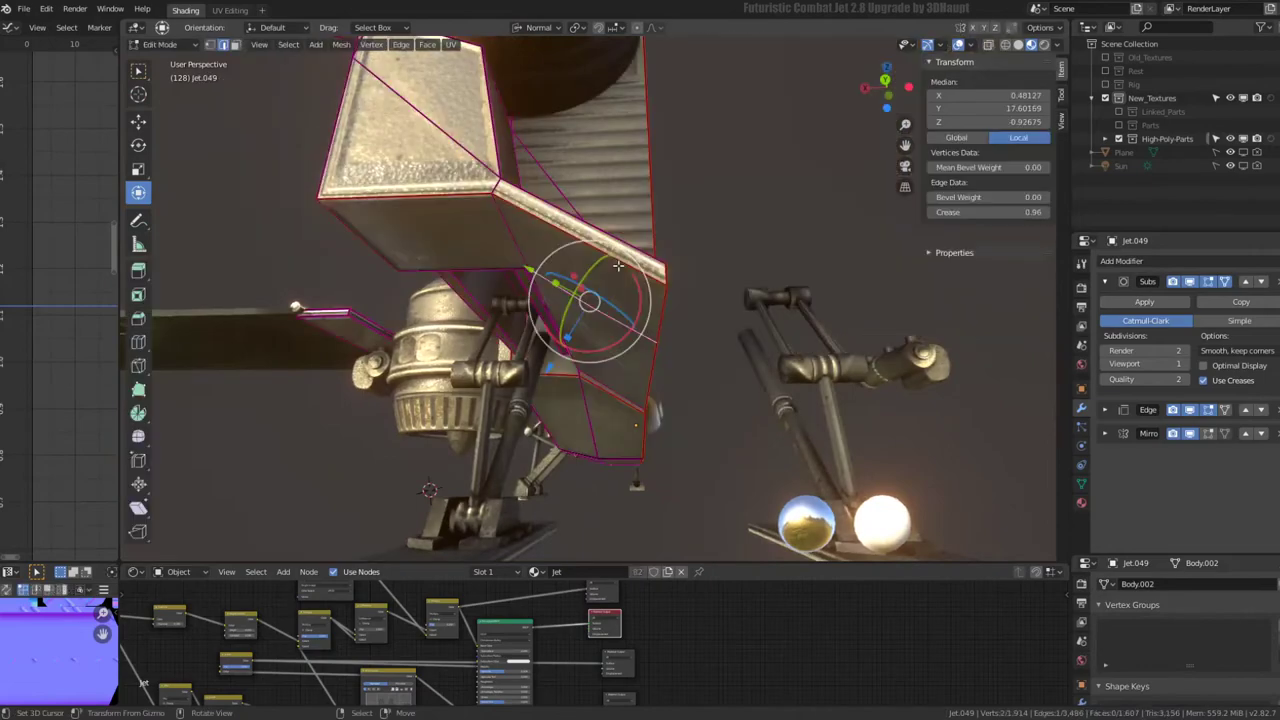
- From a side view, select the main jet body instead of the canopy
{"action": "mouse_move", "coordinate": [629, 429]}
{"action": "middle_mouse_down"}
{"action": "mouse_move", "coordinate": [760, 226]}
{"action": "mouse_move", "coordinate": [871, 377]}
{"action": "mouse_move", "coordinate": [777, 397]}
{"action": "mouse_move", "coordinate": [845, 272]}
{"action": "mouse_move", "coordinate": [795, 255]}
{"action": "mouse_move", "coordinate": [826, 277]}
{"action": "mouse_move", "coordinate": [670, 272]}
{"action": "mouse_move", "coordinate": [421, 212]}
{"action": "mouse_move", "coordinate": [565, 239]}
{"action": "mouse_move", "coordinate": [563, 273]}
{"action": "mouse_move", "coordinate": [606, 388]}
{"action": "mouse_move", "coordinate": [590, 418]}
{"action": "mouse_move", "coordinate": [583, 346]}
{"action": "middle_mouse_up"}
{"action": "scroll", "coordinate": [830, 300], "scroll_direction": "up", "scroll_amount": 3}
{"action": "key", "text": "Tab"}
{"action": "left_click", "coordinate": [670, 272]}
{"action": "key", "text": "Tab"}
{"action": "key", "text": "Tab"}
{"action": "scroll", "coordinate": [600, 252], "scroll_direction": "up", "scroll_amount": 4}
{"action": "left_click", "coordinate": [563, 273]}
{"action": "key", "text": "Tab"}
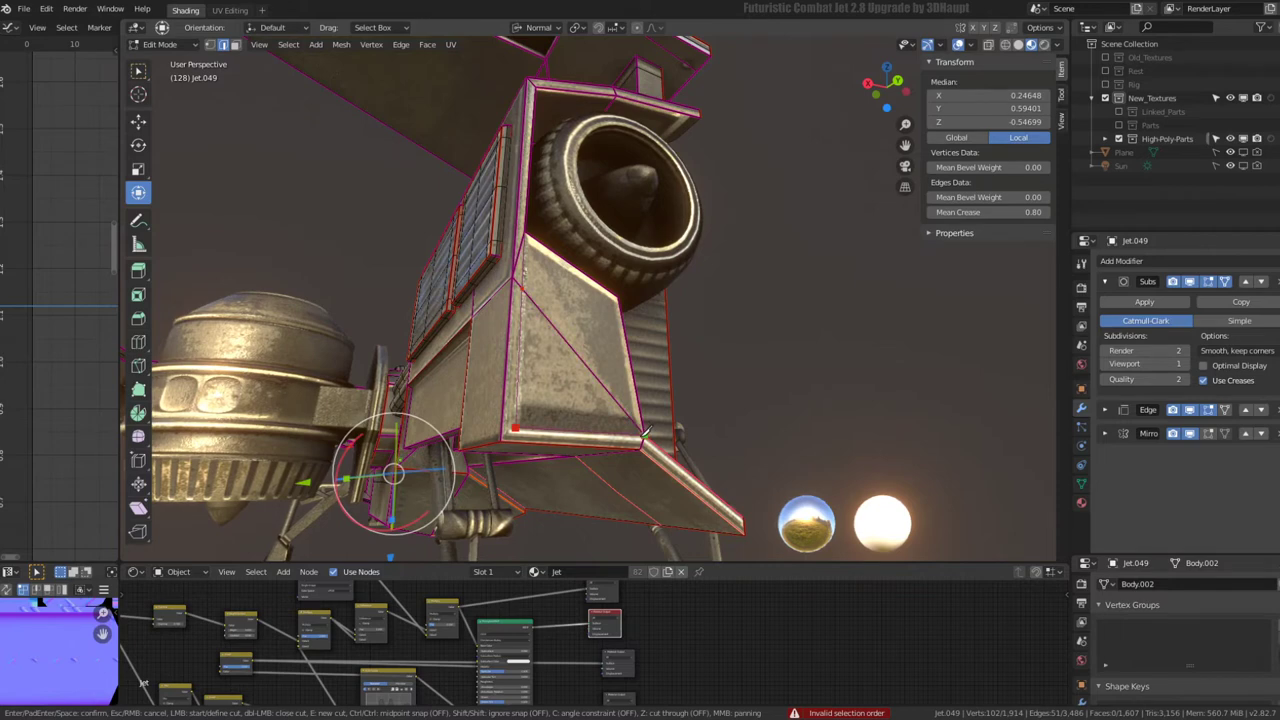
- Make two knife cuts on the engine housing panel, toggling the subdivision preview
{"action": "key", "text": "Return"}
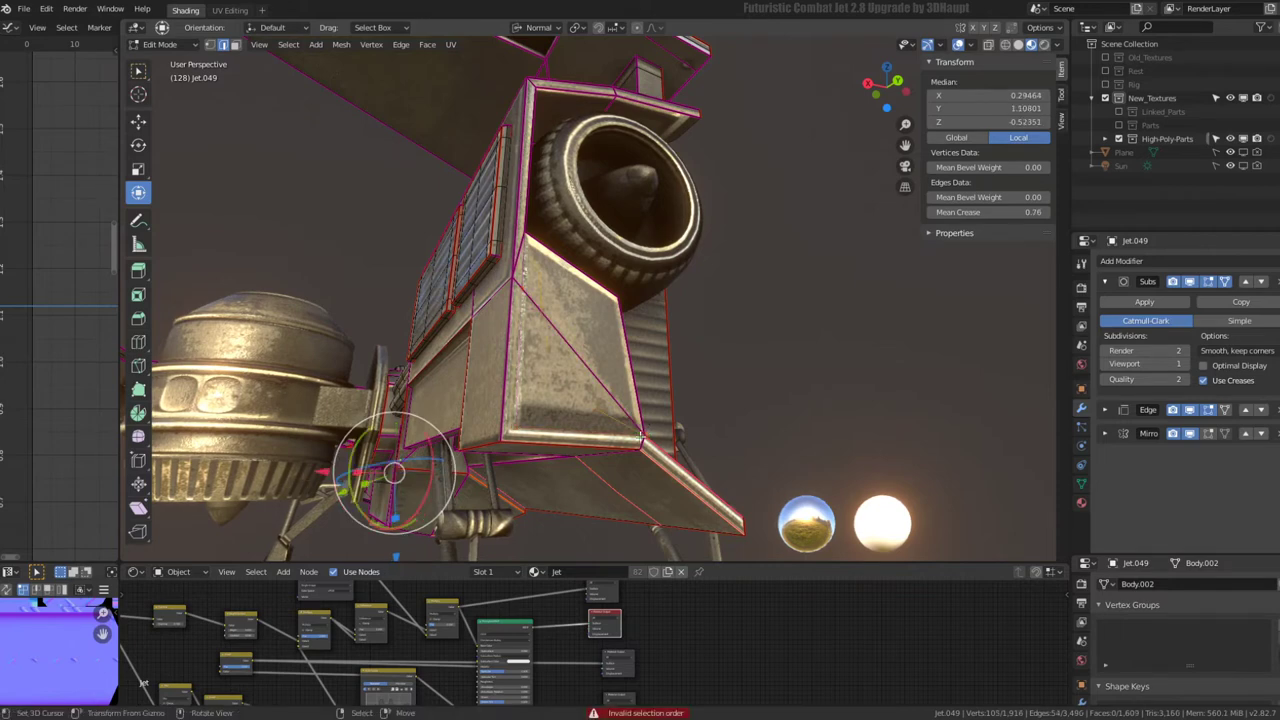
{"action": "left_click", "coordinate": [1190, 282]}
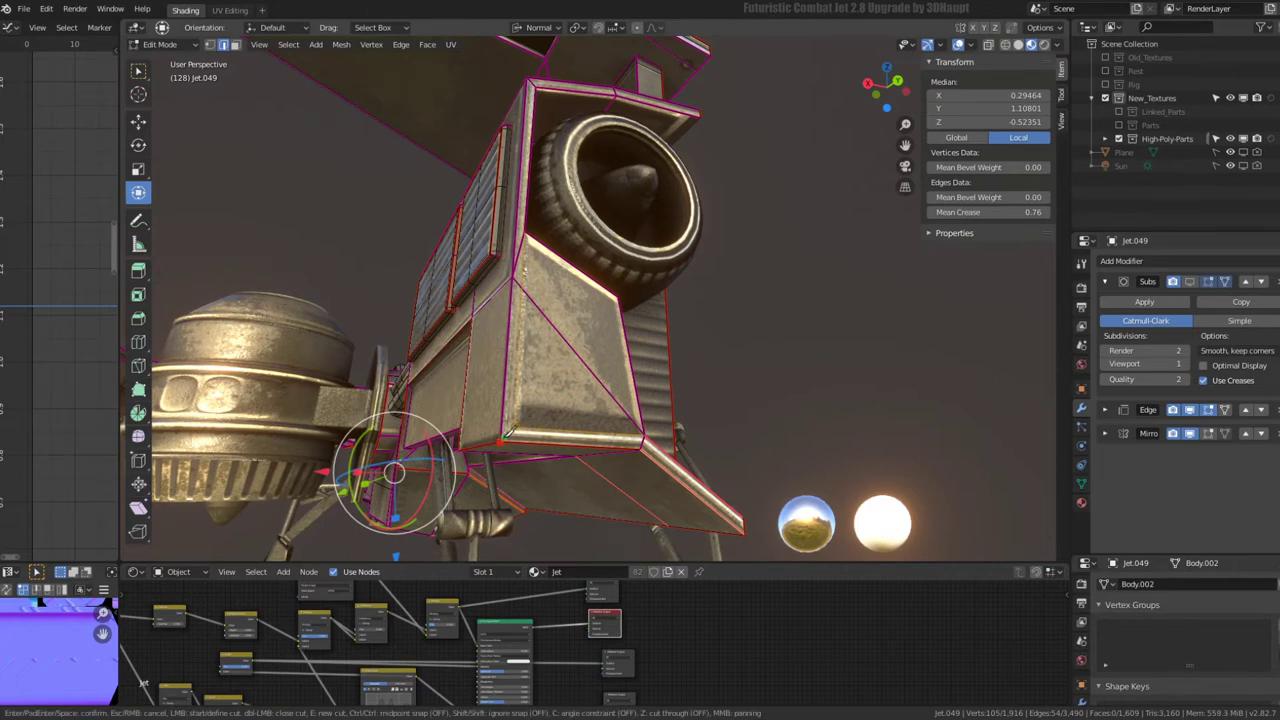
{"action": "key", "text": "Return"}
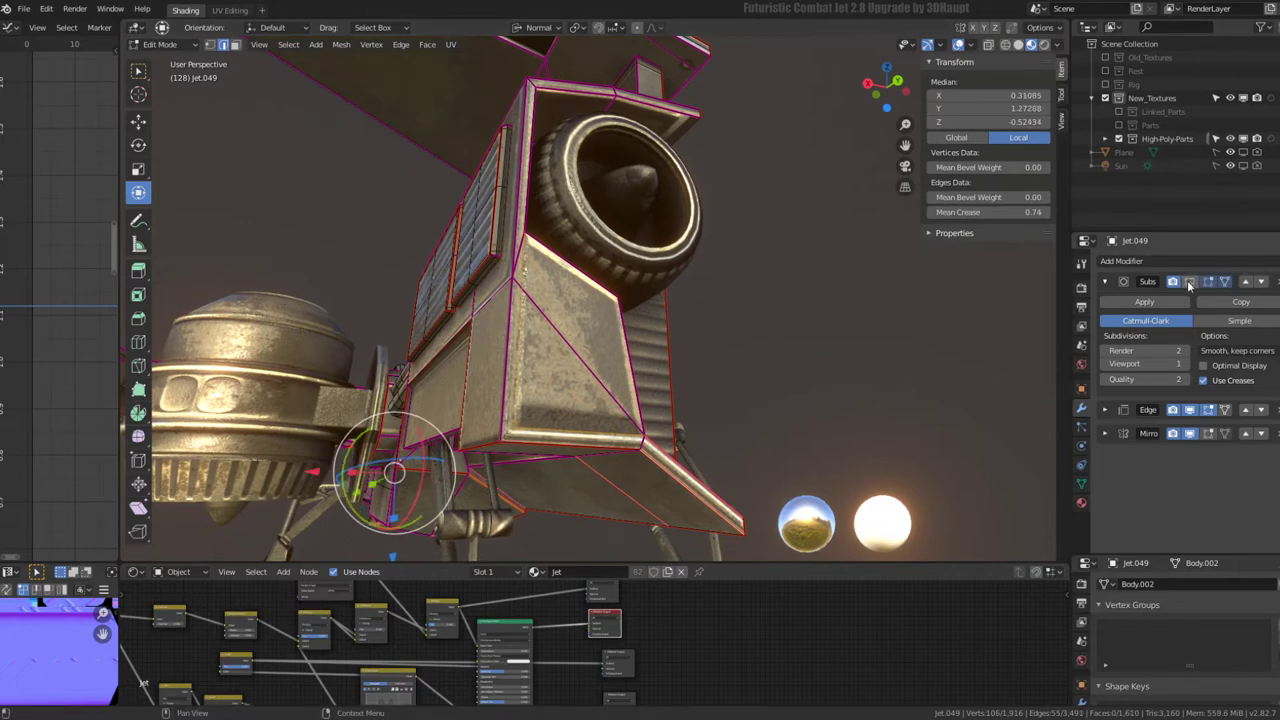
{"action": "left_click", "coordinate": [1190, 282]}
{"action": "left_click", "coordinate": [520, 428]}
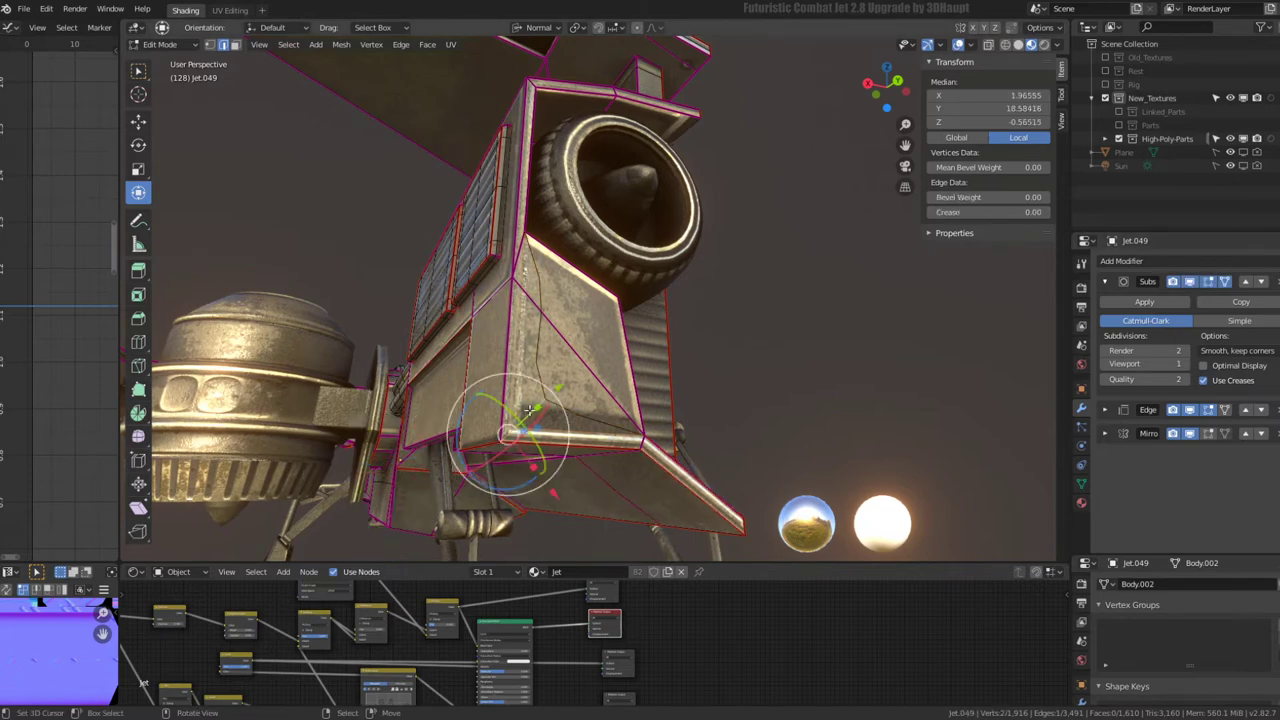
{"action": "left_click", "coordinate": [535, 275], "text": "shift"}
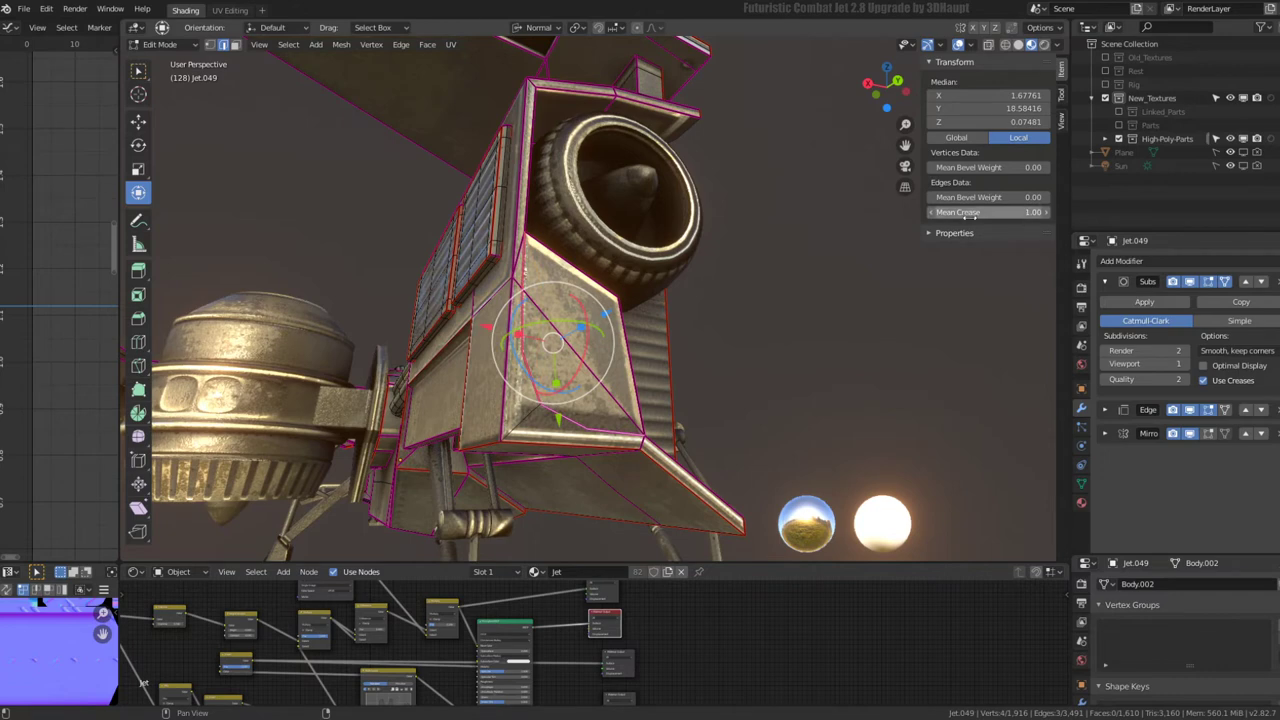
{"action": "left_click", "coordinate": [530, 414]}
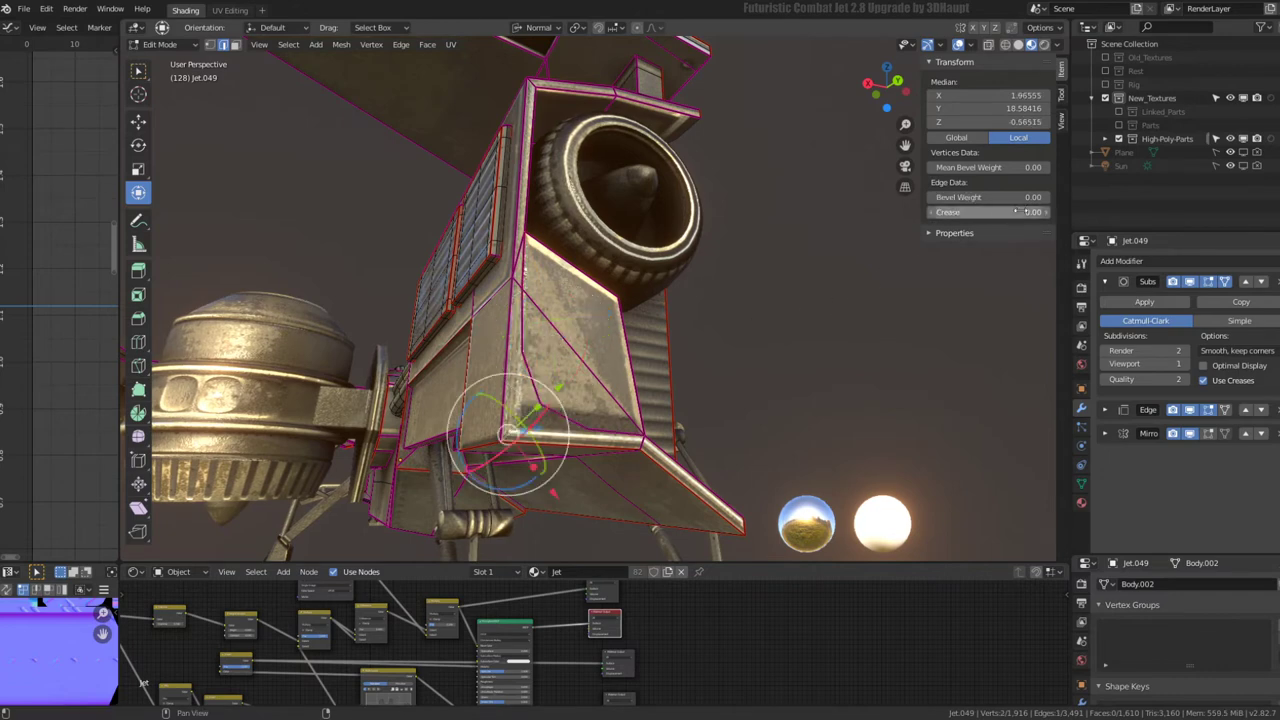
- Select and hide the linked grille mesh, then pick an edge on the box top
{"action": "middle_click_drag", "start_coordinate": [700, 265], "coordinate": [638, 281]}
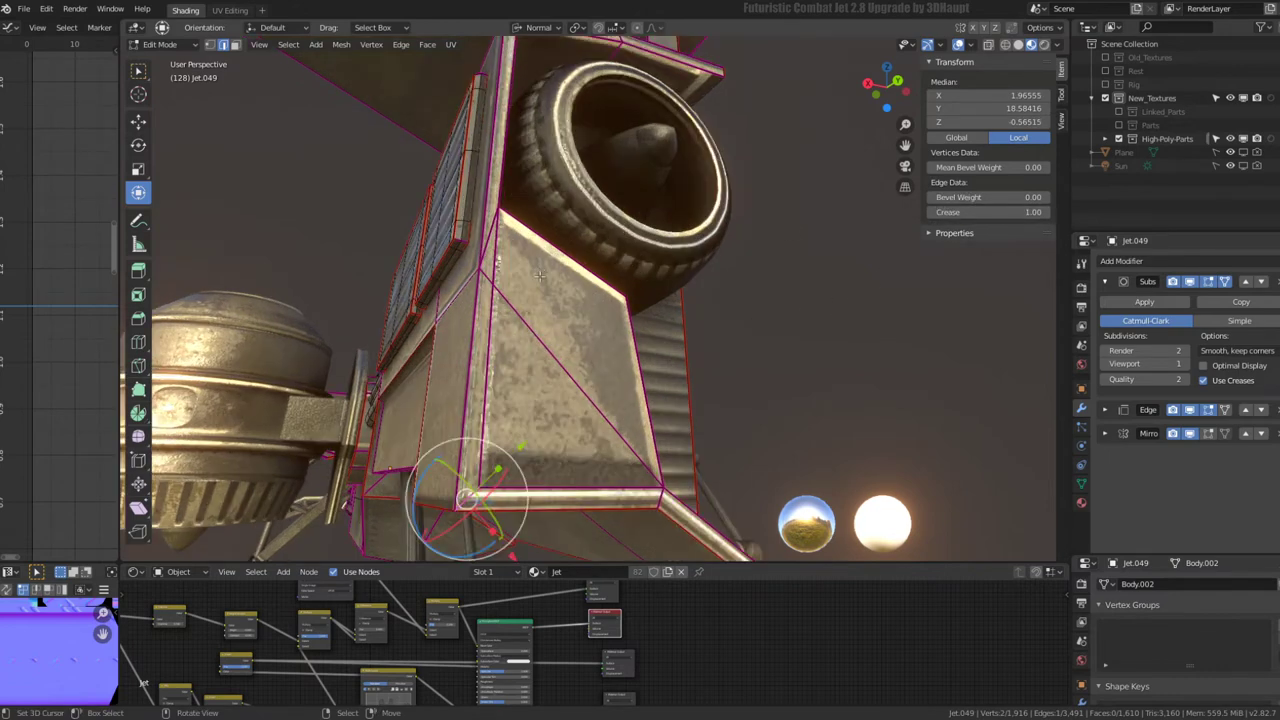
{"action": "mouse_move", "coordinate": [540, 276]}
{"action": "middle_mouse_down"}
{"action": "mouse_move", "coordinate": [562, 300]}
{"action": "mouse_move", "coordinate": [597, 304]}
{"action": "middle_mouse_up"}
{"action": "left_click", "coordinate": [597, 304]}
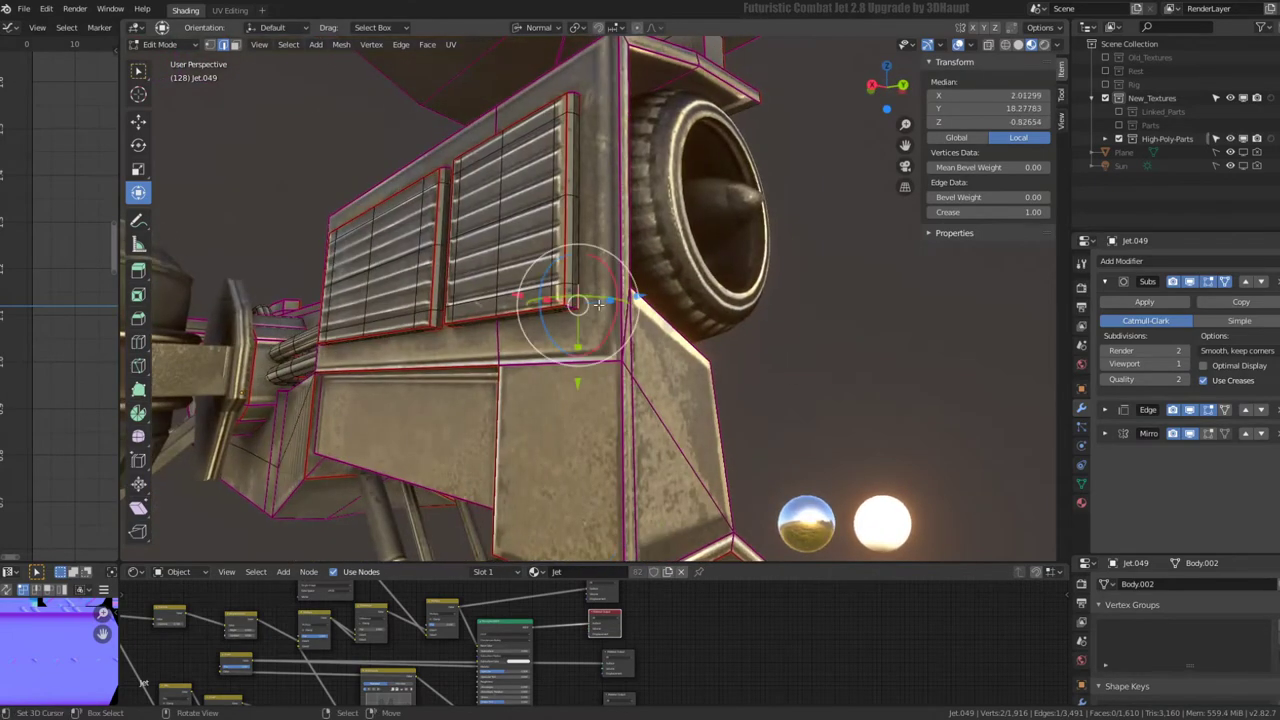
{"action": "left_click", "coordinate": [617, 313]}
{"action": "key", "text": "l"}
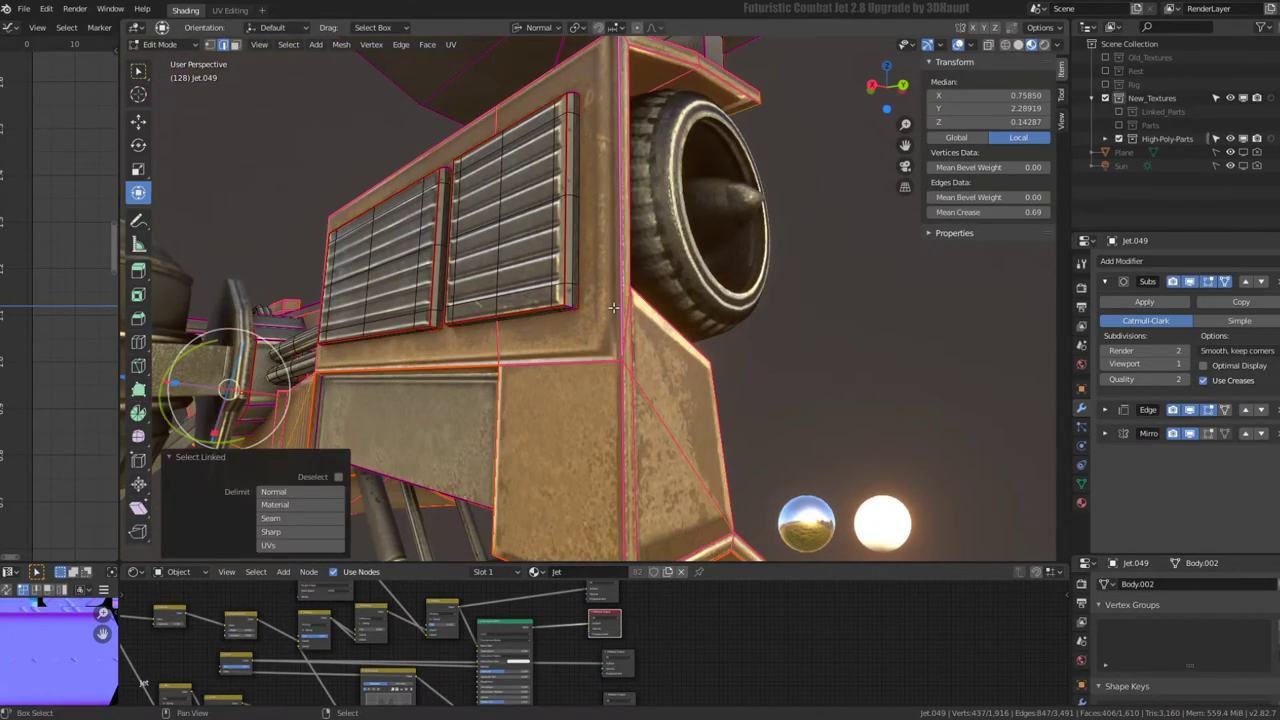
{"action": "key", "text": "h"}
{"action": "mouse_move", "coordinate": [613, 307]}
{"action": "middle_mouse_down"}
{"action": "mouse_move", "coordinate": [678, 321]}
{"action": "mouse_move", "coordinate": [669, 355]}
{"action": "mouse_move", "coordinate": [760, 253]}
{"action": "middle_mouse_up"}
{"action": "left_click", "coordinate": [709, 305]}
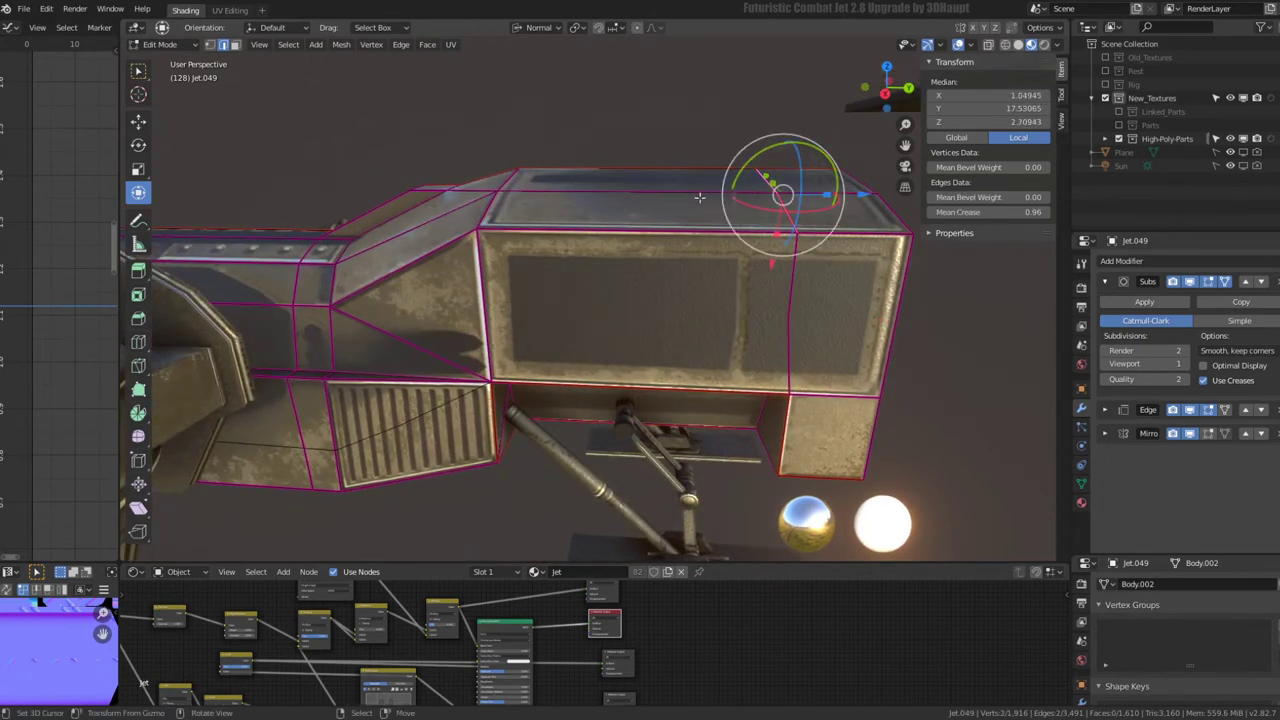
- Slide an edge loop along the landing-gear bay box to a new position
{"action": "key", "text": "g"}
{"action": "key", "text": "g"}
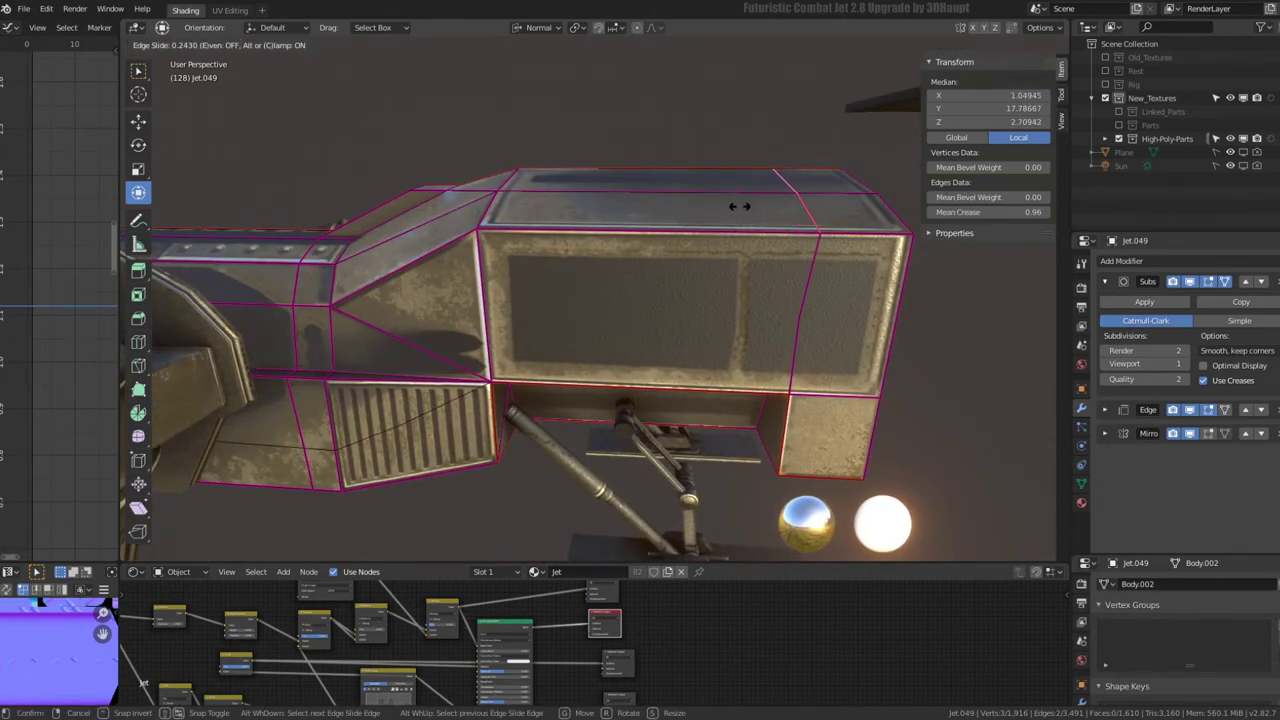
{"action": "left_click", "coordinate": [739, 206]}
{"action": "middle_click_drag", "start_coordinate": [739, 206], "coordinate": [765, 196]}
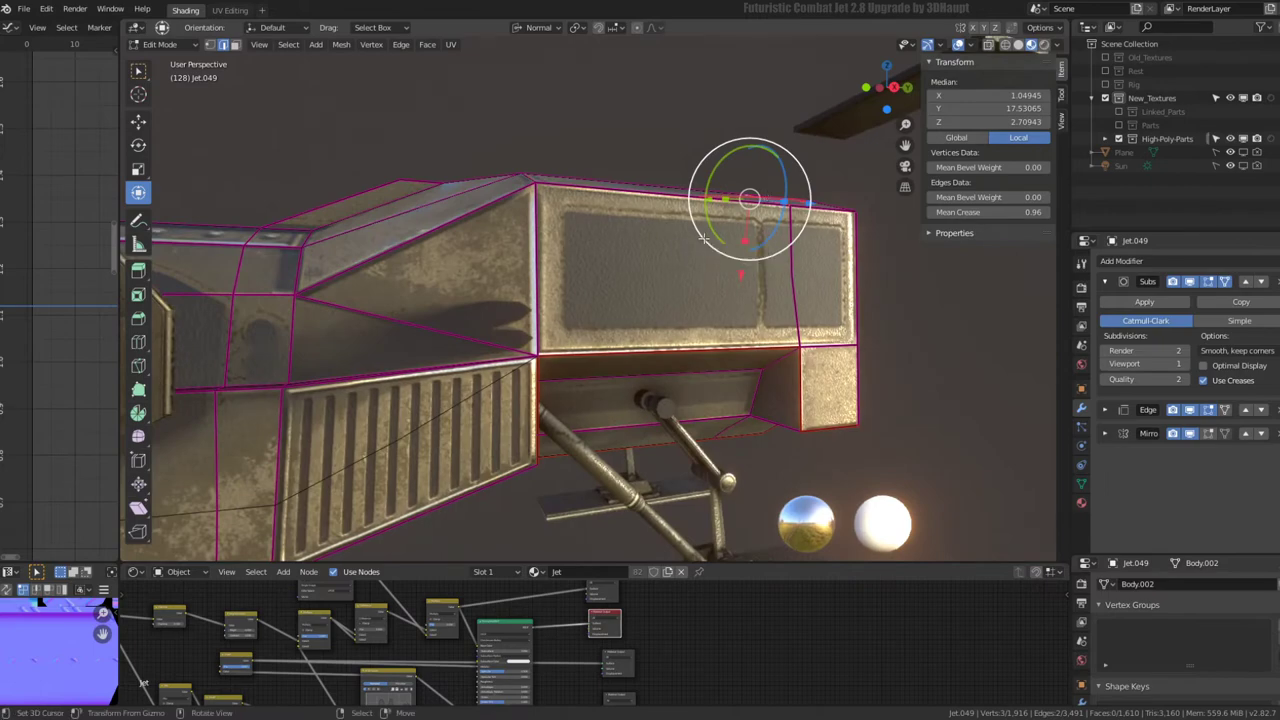
{"action": "mouse_move", "coordinate": [394, 302]}
{"action": "middle_mouse_down"}
{"action": "mouse_move", "coordinate": [546, 304]}
{"action": "mouse_move", "coordinate": [185, 330]}
{"action": "middle_mouse_up"}
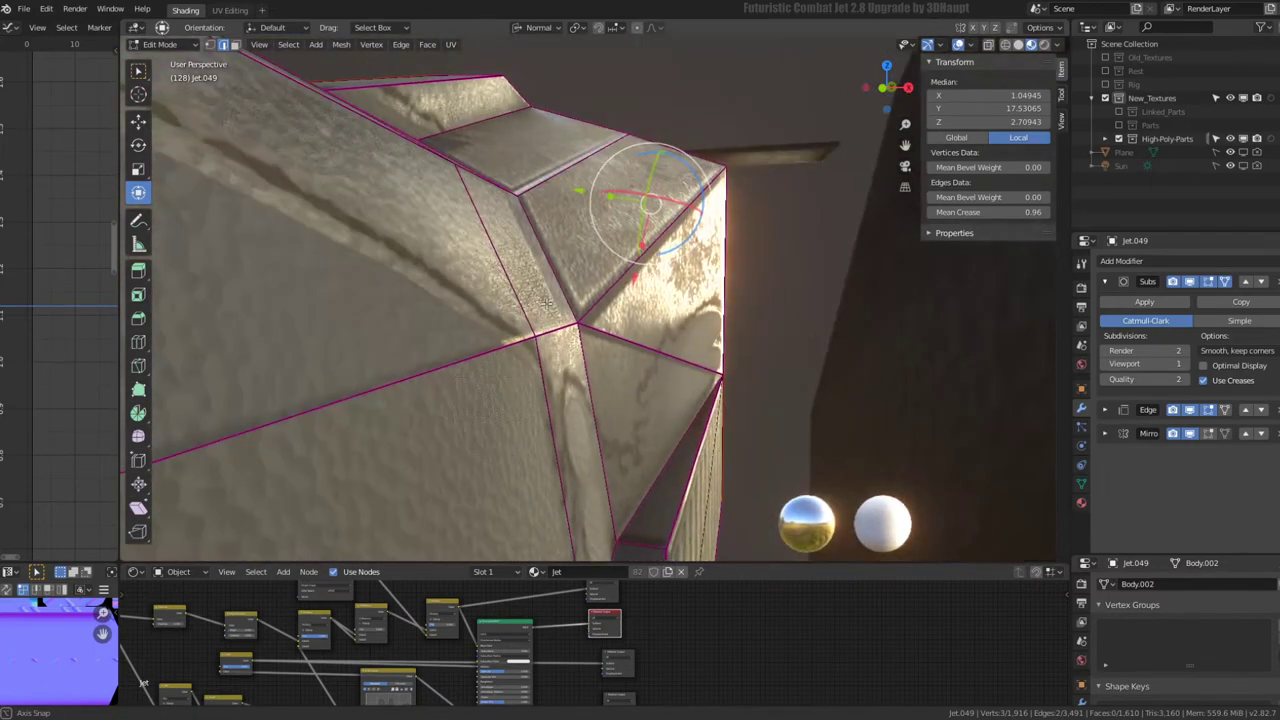
- Knife-cut new edges across the box's side panel and crease them to 1.00
{"action": "key", "text": "k"}
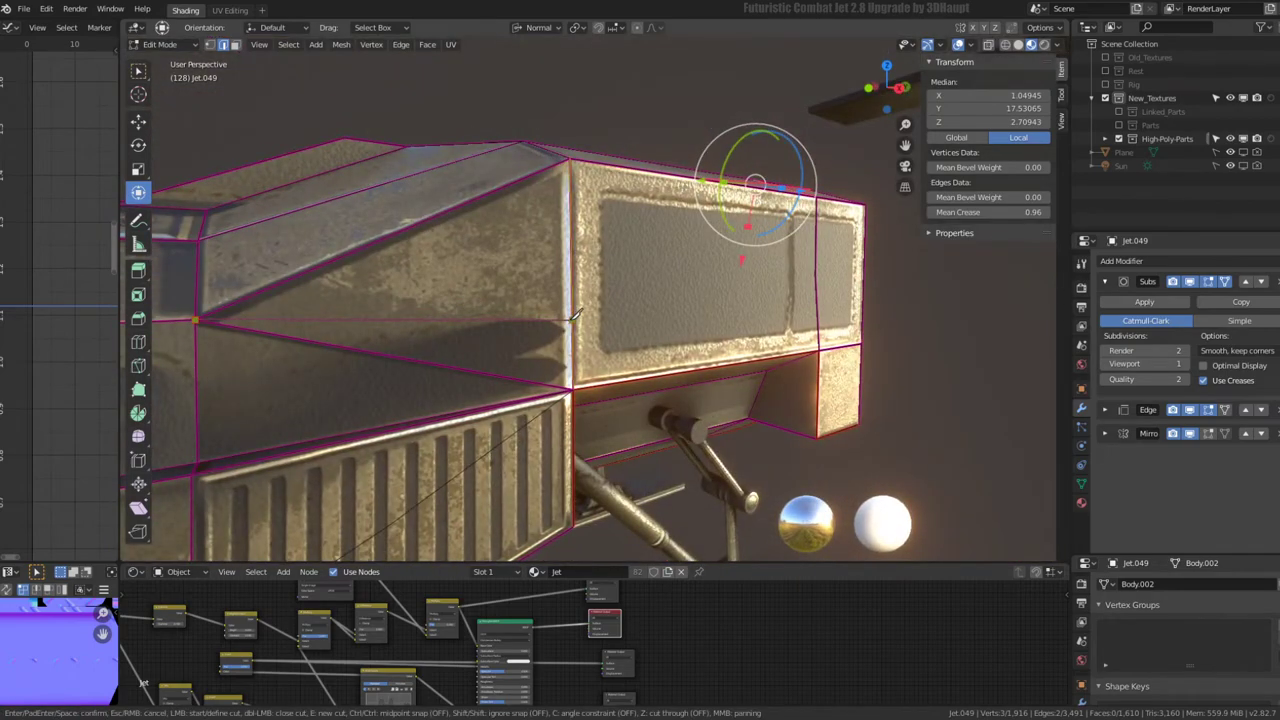
{"action": "middle_click_drag", "start_coordinate": [577, 318], "coordinate": [689, 323]}
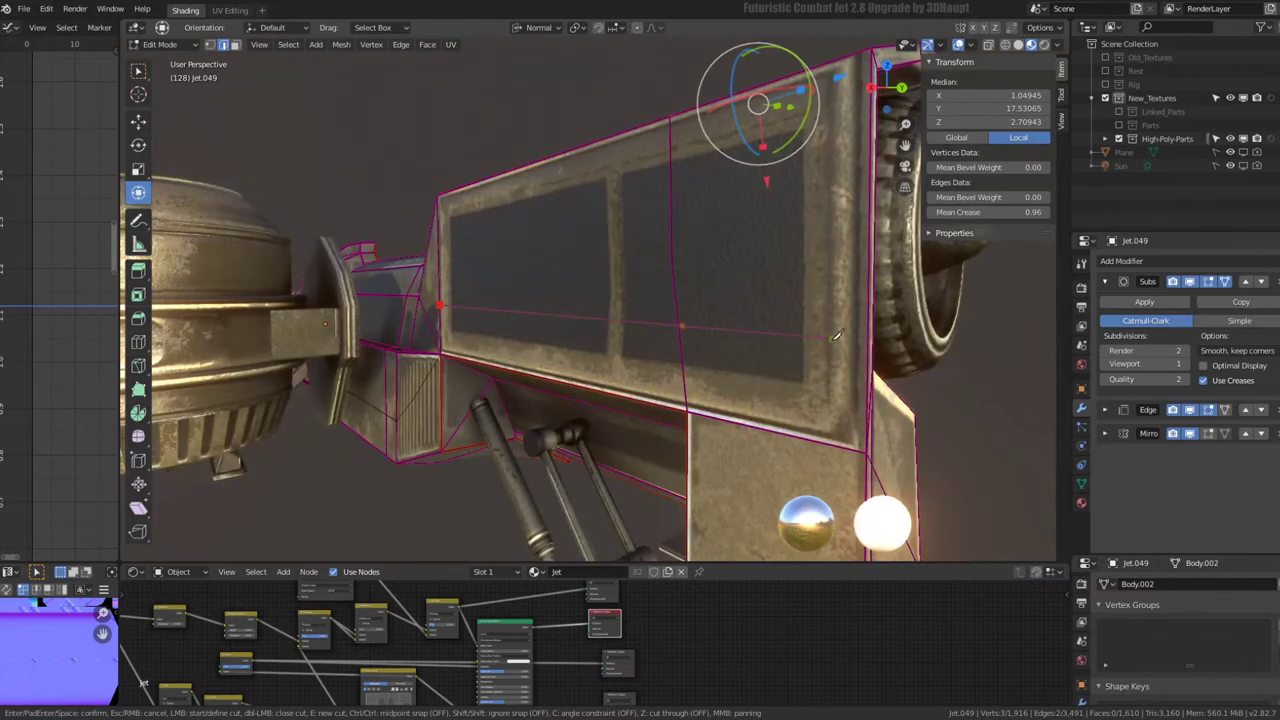
{"action": "middle_click_drag", "start_coordinate": [836, 336], "coordinate": [708, 310]}
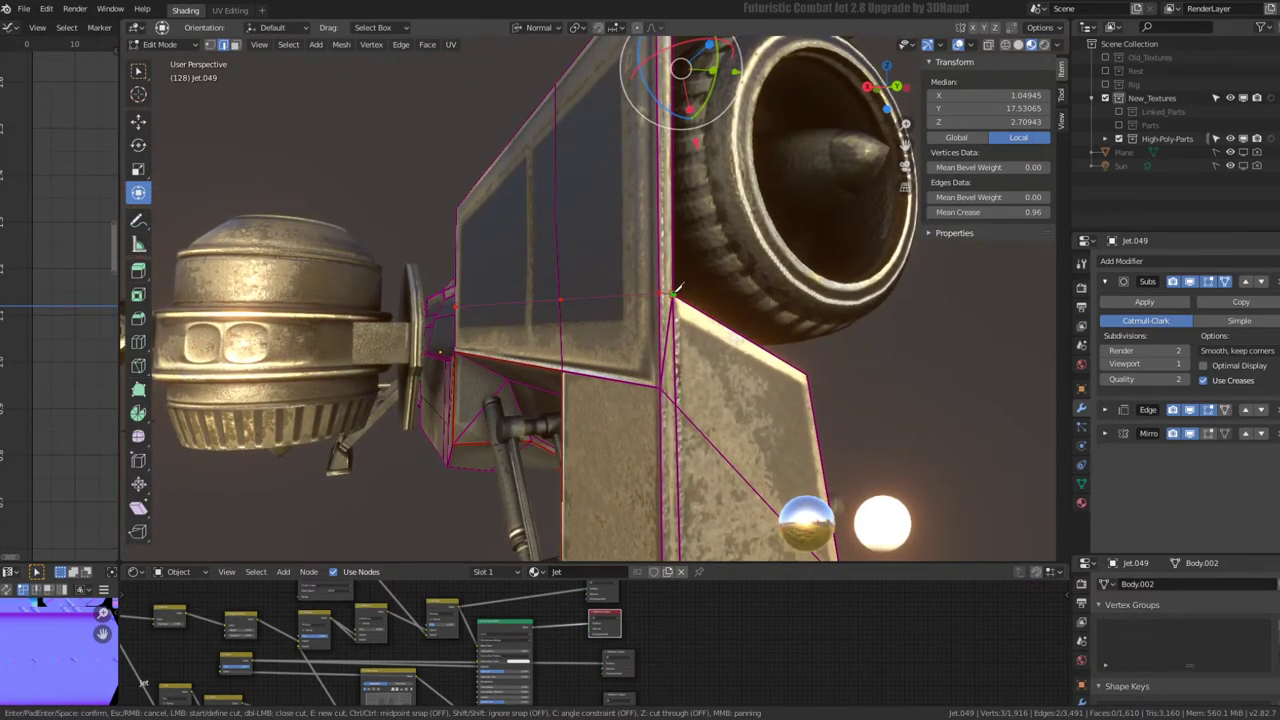
{"action": "key", "text": "Return"}
{"action": "middle_click_drag", "start_coordinate": [676, 288], "coordinate": [518, 300]}
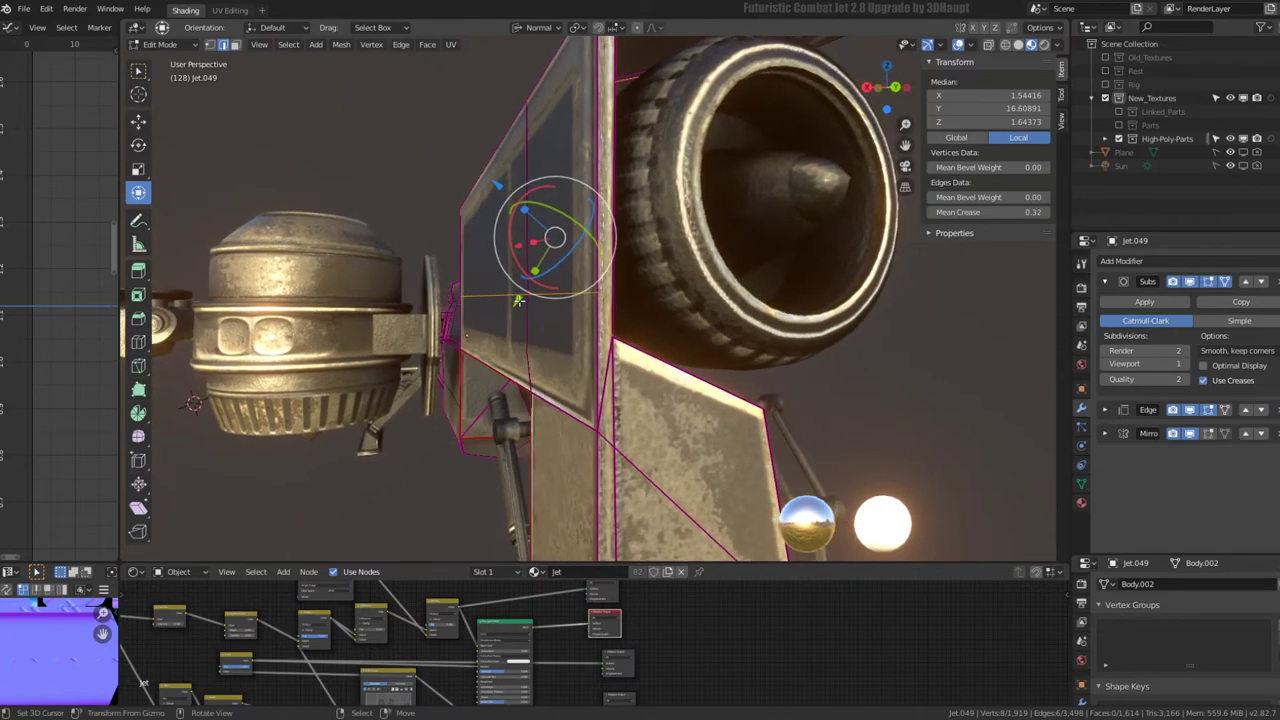
{"action": "middle_click_drag", "start_coordinate": [604, 310], "coordinate": [655, 283]}
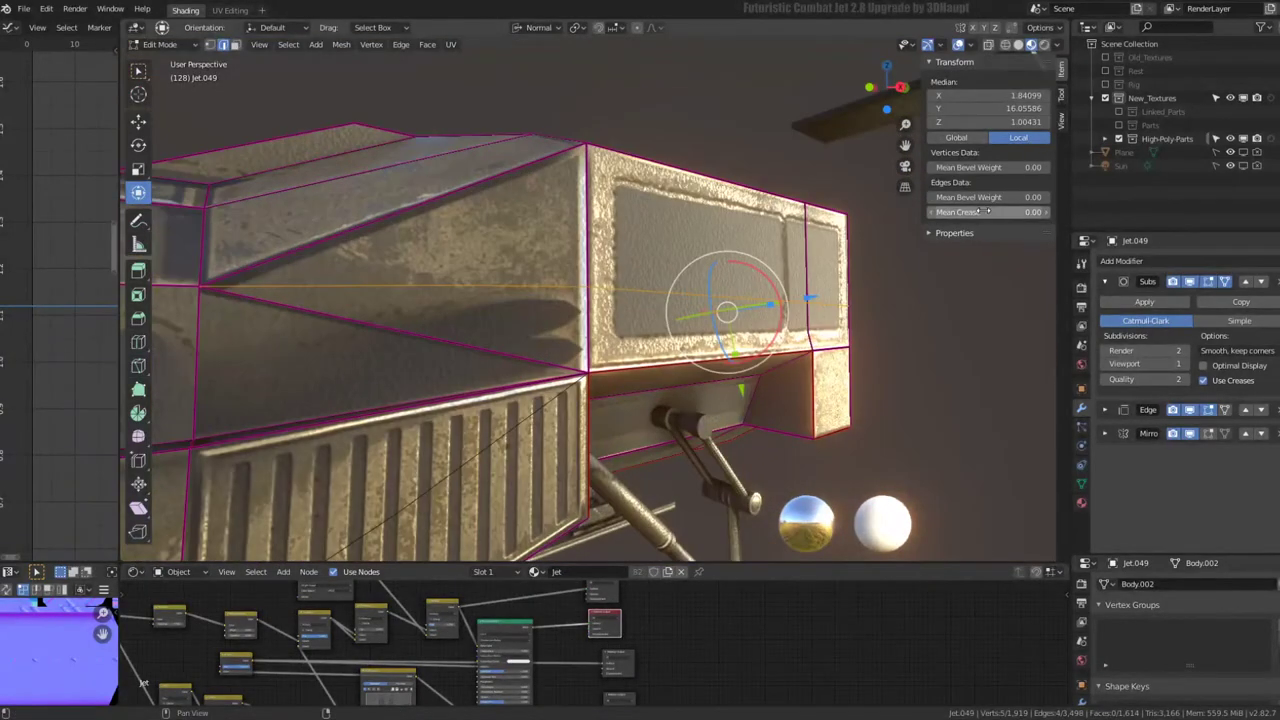
{"action": "middle_click_drag", "start_coordinate": [700, 305], "coordinate": [740, 300]}
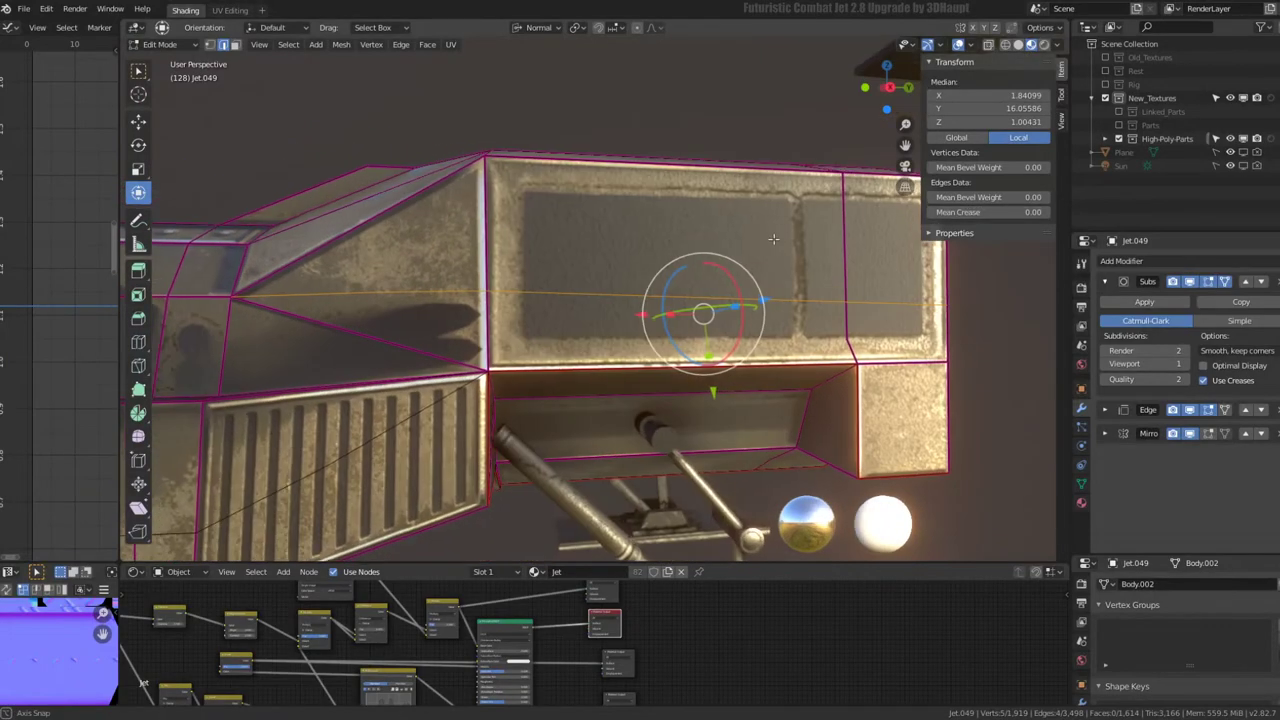
{"action": "left_click_drag", "start_coordinate": [980, 212], "coordinate": [1040, 212]}
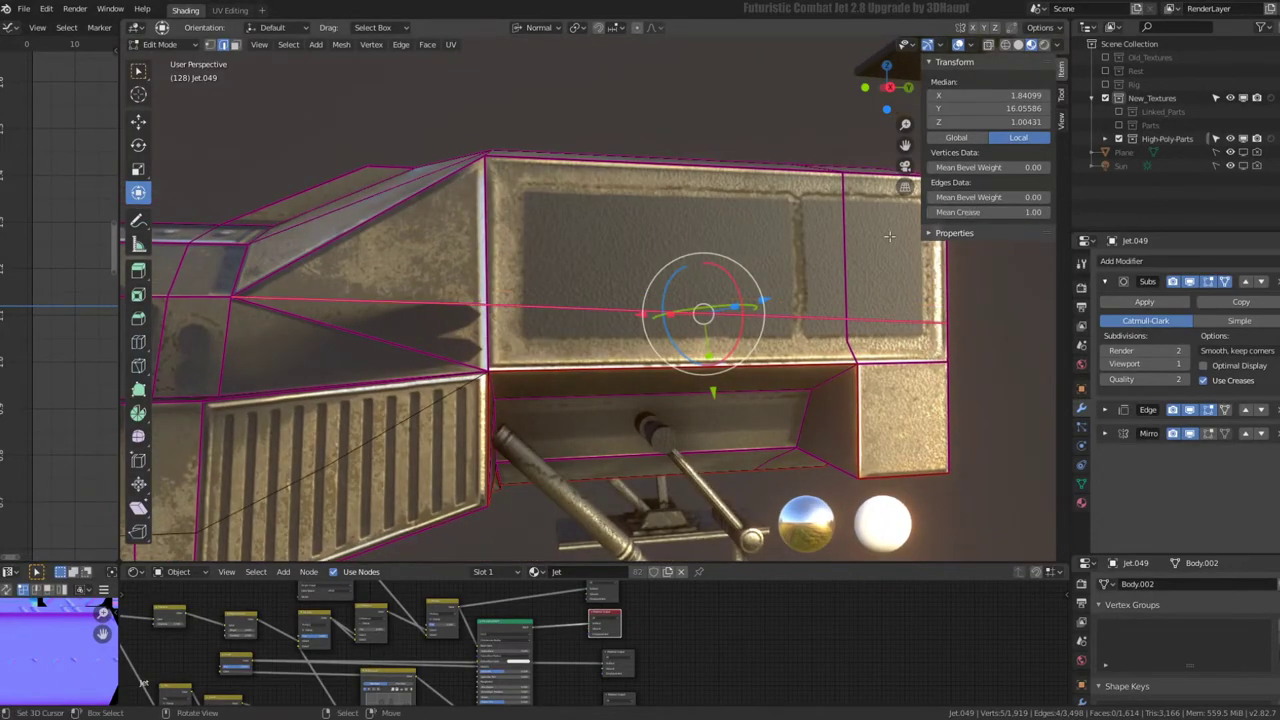
- Clear the selection and select the panel face below the engine
{"action": "mouse_move", "coordinate": [889, 236]}
{"action": "middle_mouse_down"}
{"action": "mouse_move", "coordinate": [466, 290]}
{"action": "mouse_move", "coordinate": [478, 236]}
{"action": "middle_mouse_up"}
{"action": "scroll", "coordinate": [478, 236], "scroll_direction": "up", "scroll_amount": 3}
{"action": "key", "text": "alt+a"}
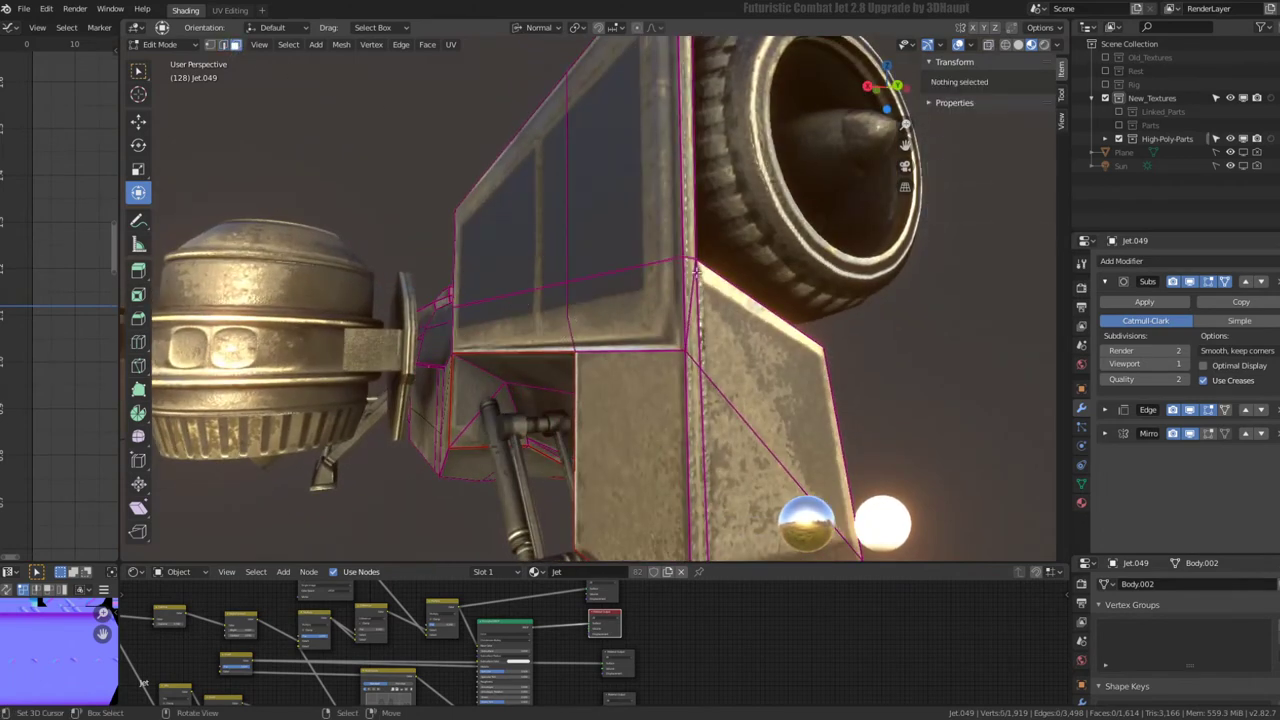
{"action": "left_click", "coordinate": [694, 283]}
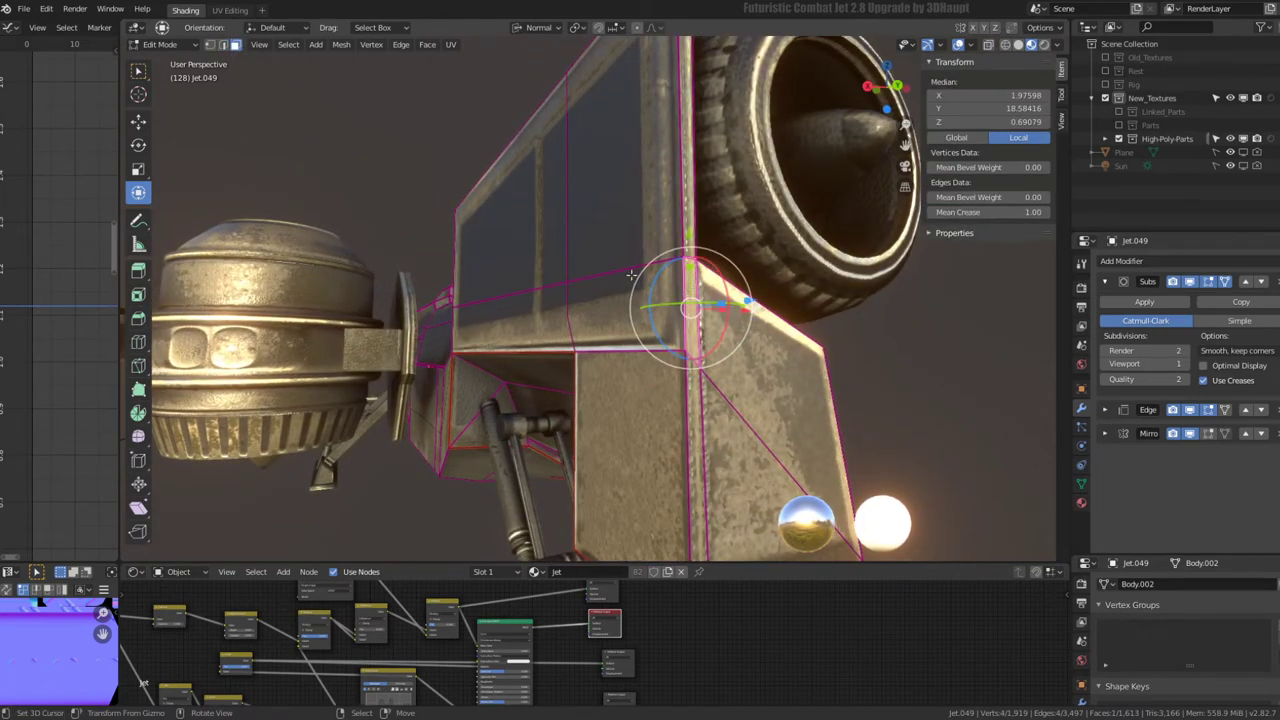
{"action": "scroll", "coordinate": [632, 274], "scroll_direction": "down", "scroll_amount": 4}
{"action": "middle_click_drag", "start_coordinate": [600, 283], "coordinate": [674, 317]}
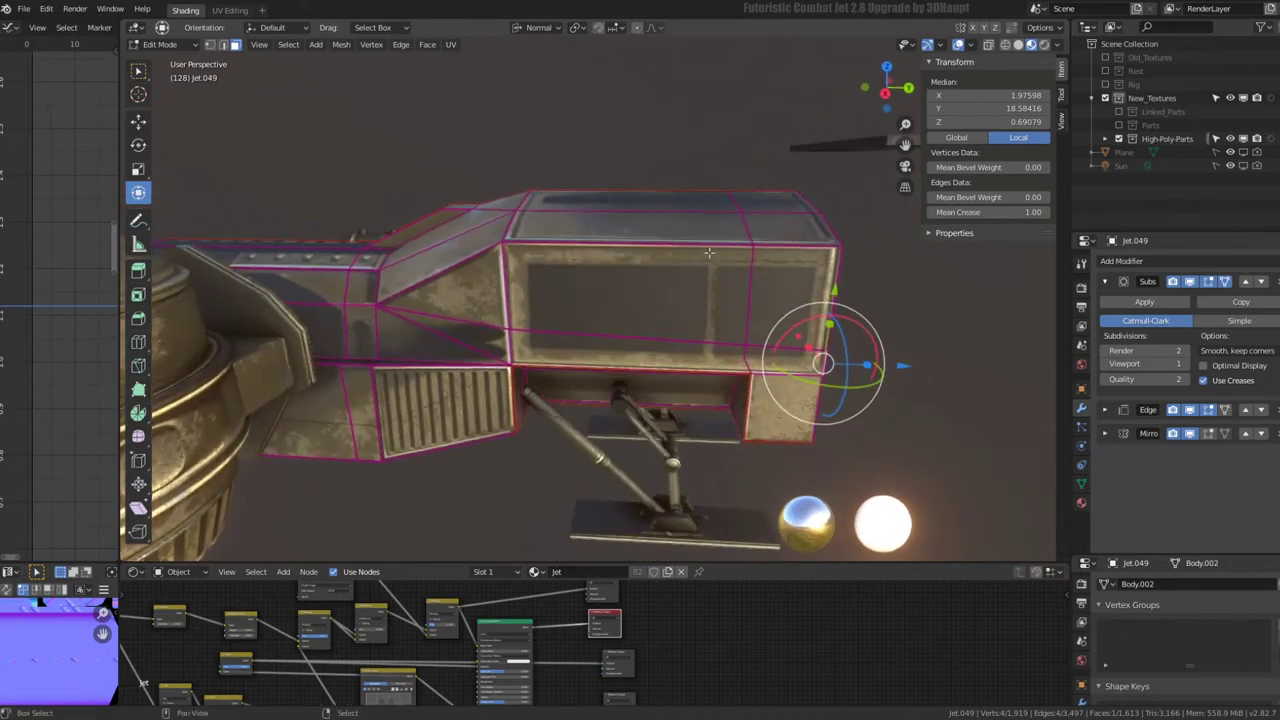
{"action": "middle_click_drag", "start_coordinate": [708, 252], "coordinate": [608, 252], "text": "shift"}
- Select a vertical edge path down the box side and slide it along the box
{"action": "left_click", "coordinate": [222, 45]}
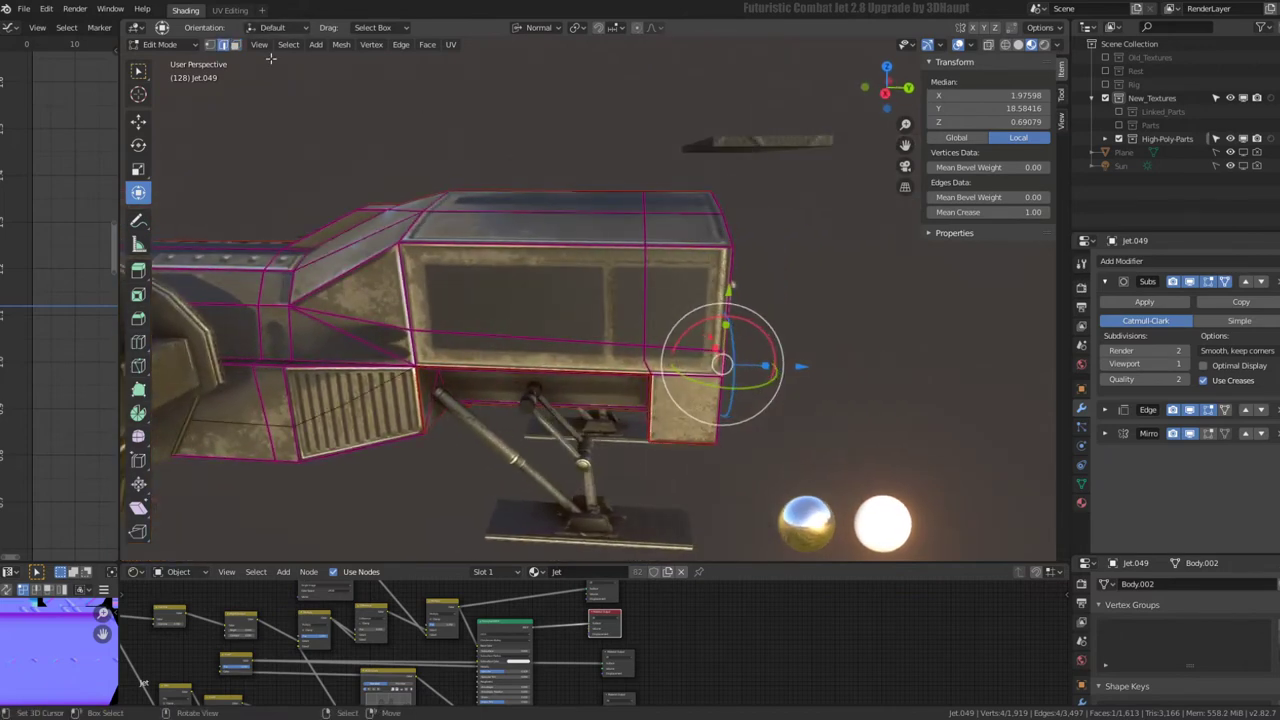
{"action": "left_click", "coordinate": [644, 300]}
{"action": "left_click", "coordinate": [648, 215], "text": "ctrl"}
{"action": "key", "text": "g"}
{"action": "key", "text": "g"}
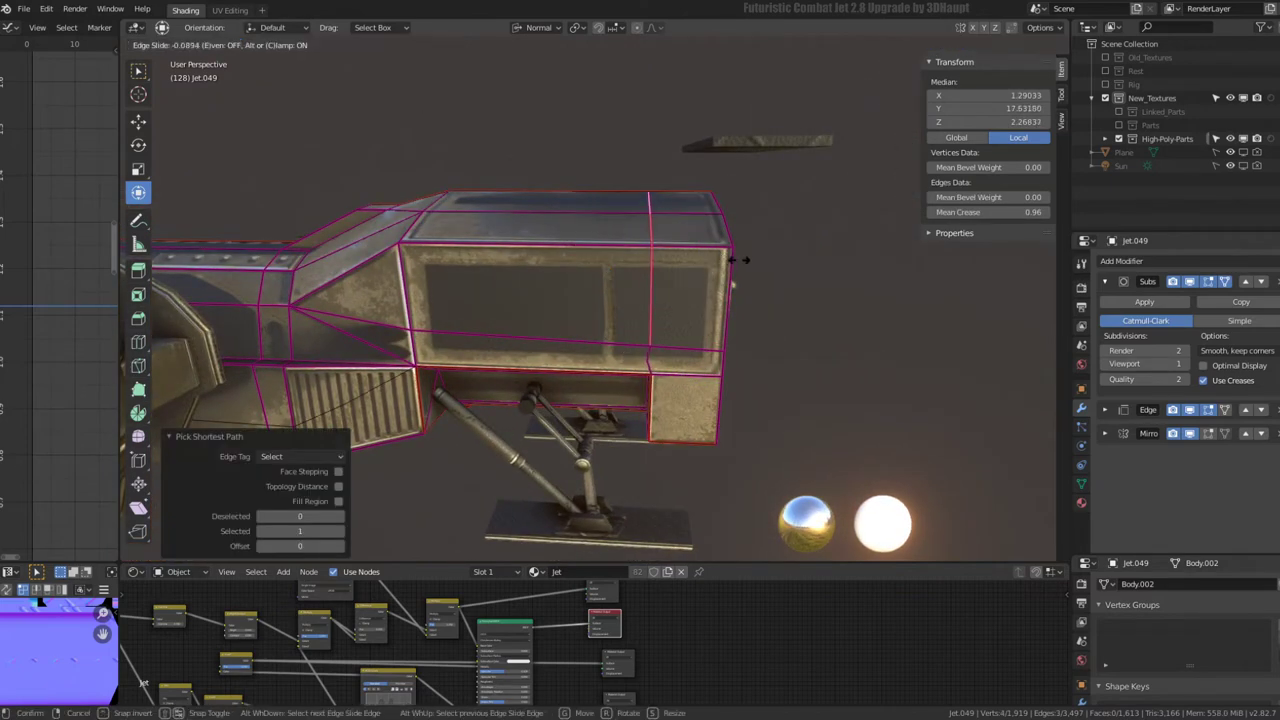
{"action": "left_click", "coordinate": [740, 260]}
- Select the vertical edge on the box top plus the other new edges
{"action": "middle_click_drag", "start_coordinate": [740, 260], "coordinate": [697, 260]}
{"action": "scroll", "coordinate": [697, 260], "scroll_direction": "up", "scroll_amount": 5}
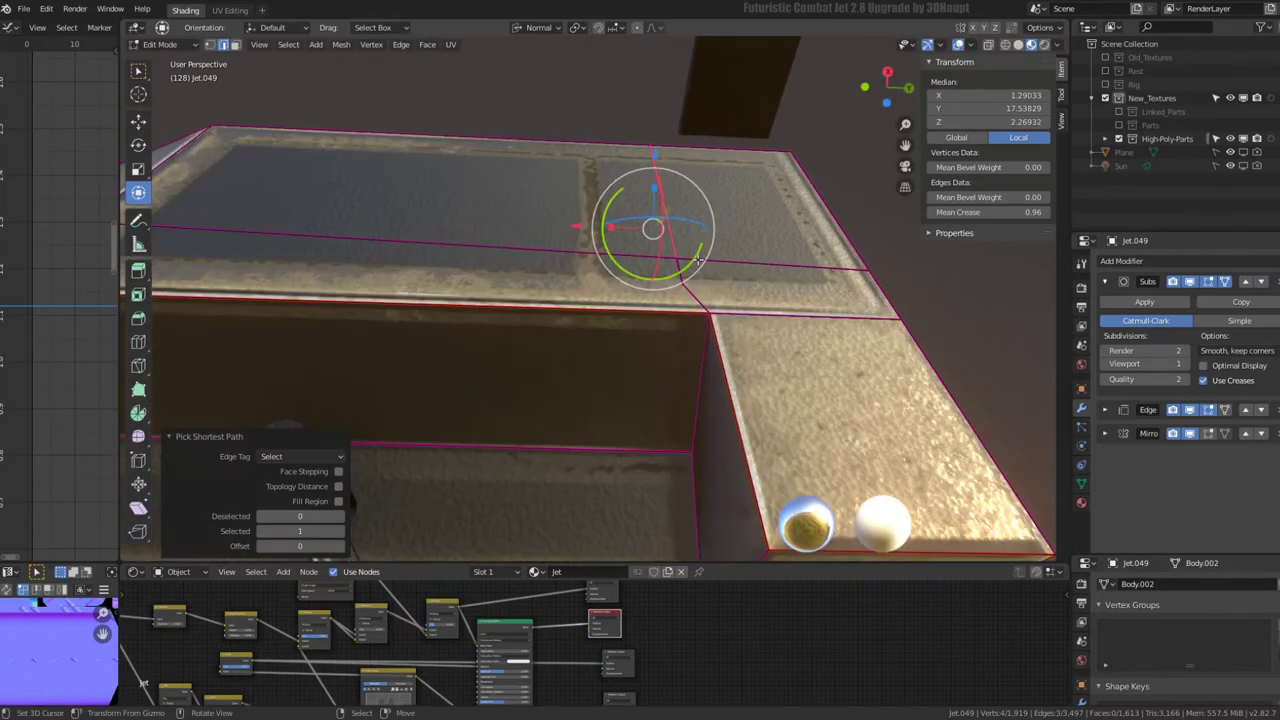
{"action": "left_click", "coordinate": [688, 271]}
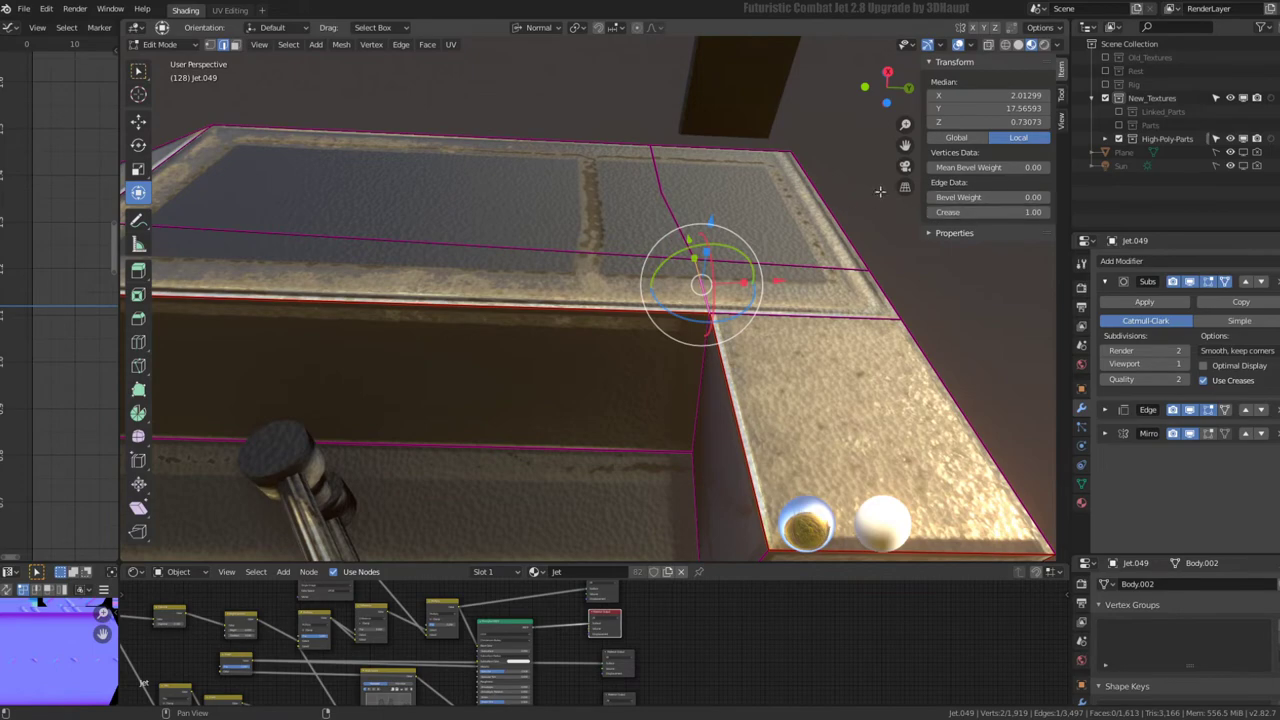
{"action": "scroll", "coordinate": [880, 191], "scroll_direction": "down", "scroll_amount": 3}
{"action": "middle_click_drag", "start_coordinate": [880, 191], "coordinate": [700, 250]}
{"action": "left_click", "coordinate": [642, 320], "text": "alt+shift"}
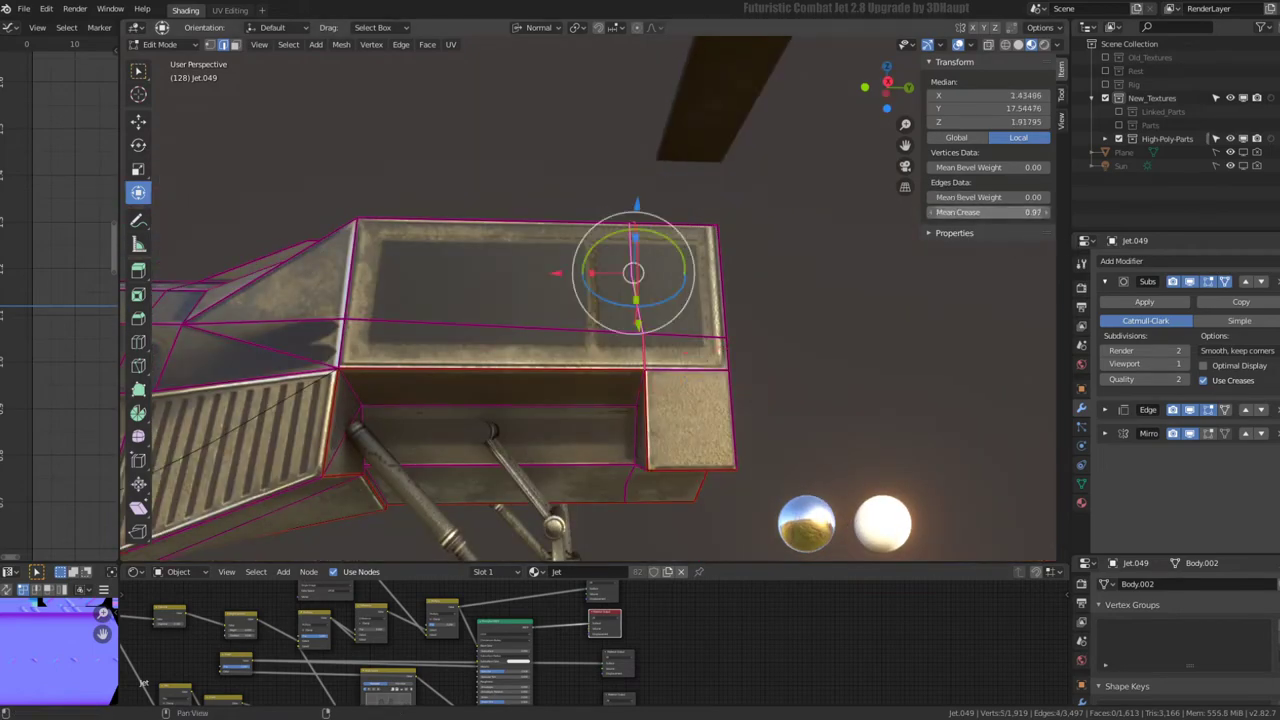
{"action": "mouse_move", "coordinate": [899, 206]}
{"action": "middle_mouse_down"}
{"action": "mouse_move", "coordinate": [840, 260]}
{"action": "mouse_move", "coordinate": [771, 286]}
{"action": "mouse_move", "coordinate": [660, 298]}
{"action": "mouse_move", "coordinate": [620, 260]}
{"action": "mouse_move", "coordinate": [577, 265]}
{"action": "mouse_move", "coordinate": [580, 241]}
{"action": "mouse_move", "coordinate": [501, 207]}
{"action": "mouse_move", "coordinate": [529, 189]}
{"action": "mouse_move", "coordinate": [654, 220]}
{"action": "mouse_move", "coordinate": [683, 237]}
{"action": "mouse_move", "coordinate": [706, 282]}
{"action": "mouse_move", "coordinate": [689, 311]}
{"action": "mouse_move", "coordinate": [577, 366]}
{"action": "mouse_move", "coordinate": [578, 275]}
{"action": "mouse_move", "coordinate": [570, 300]}
{"action": "middle_mouse_up"}
{"action": "scroll", "coordinate": [620, 260], "scroll_direction": "up", "scroll_amount": 2}
- Grow the selection over the panel and strut, then subdivide those edges once
{"action": "left_click", "coordinate": [567, 348], "text": "alt"}
{"action": "key", "text": "KP_Decimal"}
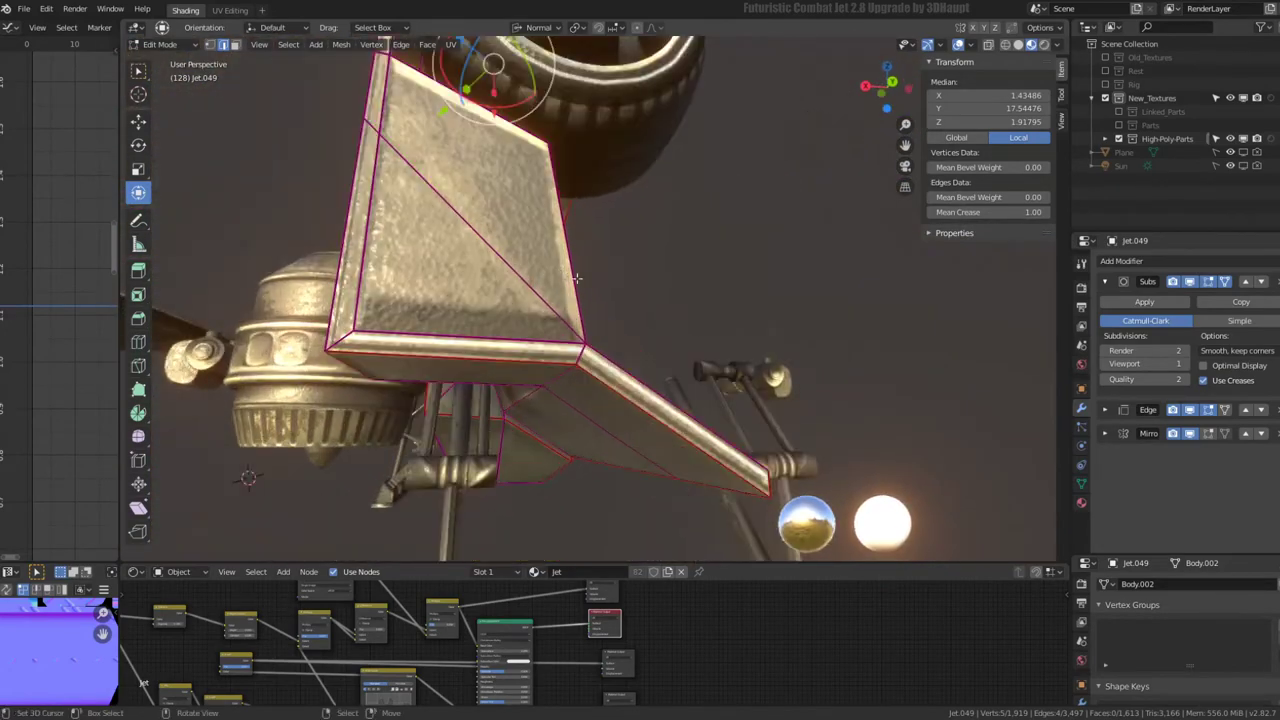
{"action": "middle_click_drag", "start_coordinate": [567, 348], "coordinate": [777, 240]}
{"action": "key", "text": "q"}
{"action": "left_click", "coordinate": [777, 240]}
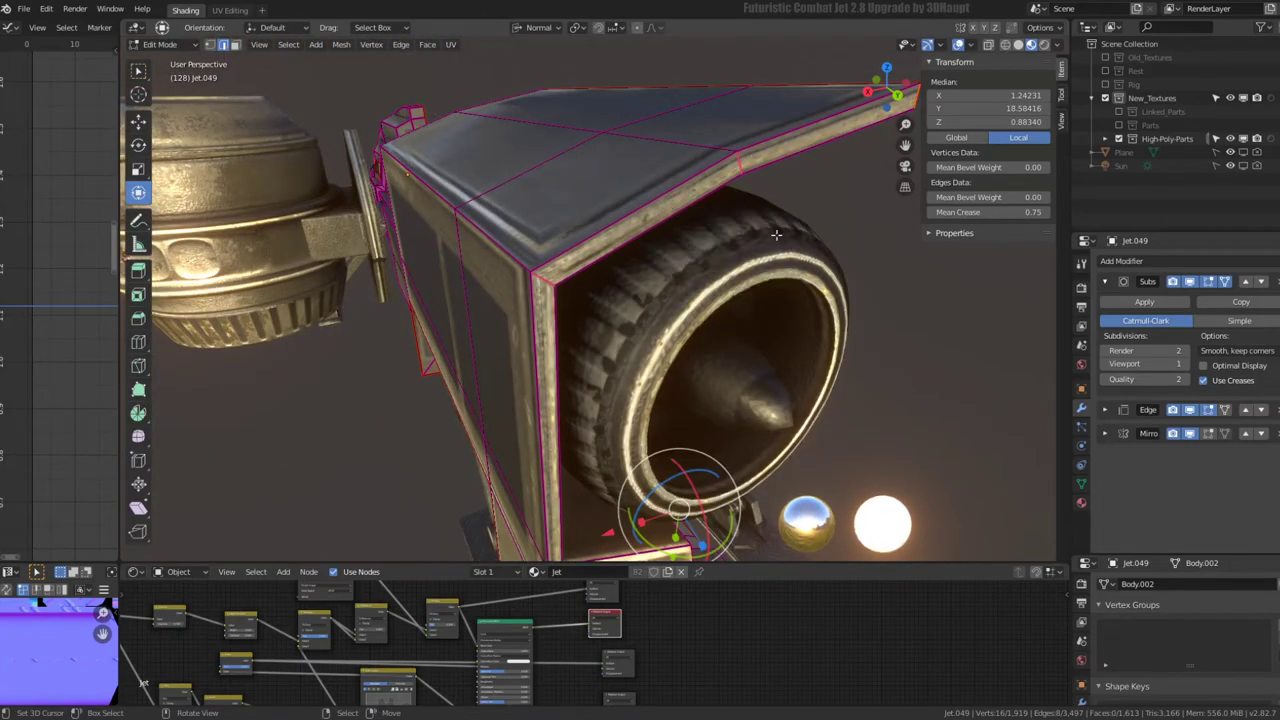
{"action": "key", "text": "q"}
{"action": "left_click", "coordinate": [756, 292]}
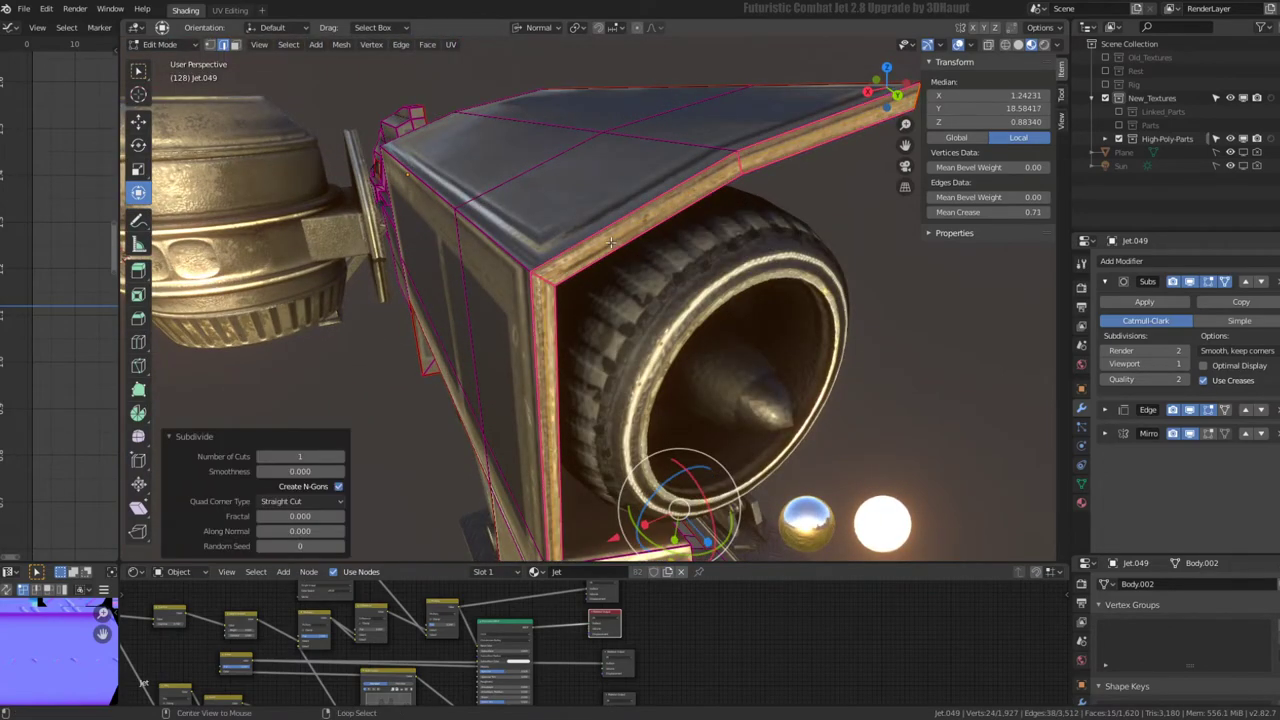
- Fully crease a single edge on the wing underside with a crease value of 1
{"action": "left_click", "coordinate": [610, 242], "text": "alt"}
{"action": "mouse_move", "coordinate": [610, 242]}
{"action": "middle_mouse_down"}
{"action": "mouse_move", "coordinate": [743, 286]}
{"action": "mouse_move", "coordinate": [656, 277]}
{"action": "mouse_move", "coordinate": [531, 363]}
{"action": "mouse_move", "coordinate": [596, 342]}
{"action": "mouse_move", "coordinate": [526, 317]}
{"action": "mouse_move", "coordinate": [631, 317]}
{"action": "mouse_move", "coordinate": [600, 174]}
{"action": "mouse_move", "coordinate": [638, 237]}
{"action": "mouse_move", "coordinate": [610, 480]}
{"action": "mouse_move", "coordinate": [740, 247]}
{"action": "mouse_move", "coordinate": [666, 134]}
{"action": "mouse_move", "coordinate": [672, 203]}
{"action": "mouse_move", "coordinate": [628, 193]}
{"action": "mouse_move", "coordinate": [562, 221]}
{"action": "middle_mouse_up"}
{"action": "left_click", "coordinate": [625, 178]}
{"action": "key", "text": "shift+e"}
{"action": "type", "text": "1"}
{"action": "key", "text": "Return"}
- Lift the row of pod edges 0.093 along the normal, then nudge them back inward
{"action": "left_click", "coordinate": [610, 500], "text": "alt"}
{"action": "key", "text": "g"}
{"action": "key", "text": "z"}
{"action": "key", "text": "z"}
{"action": "left_click", "coordinate": [640, 189]}
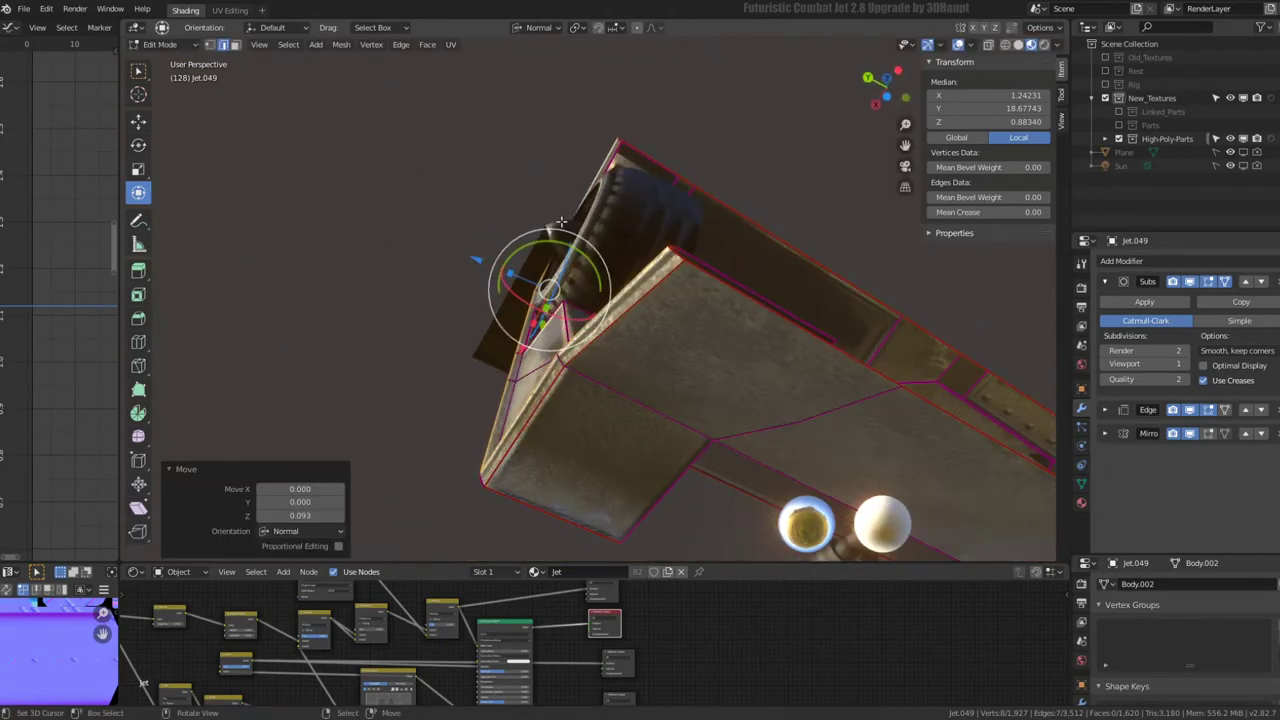
{"action": "key", "text": "g"}
{"action": "key", "text": "z"}
{"action": "key", "text": "z"}
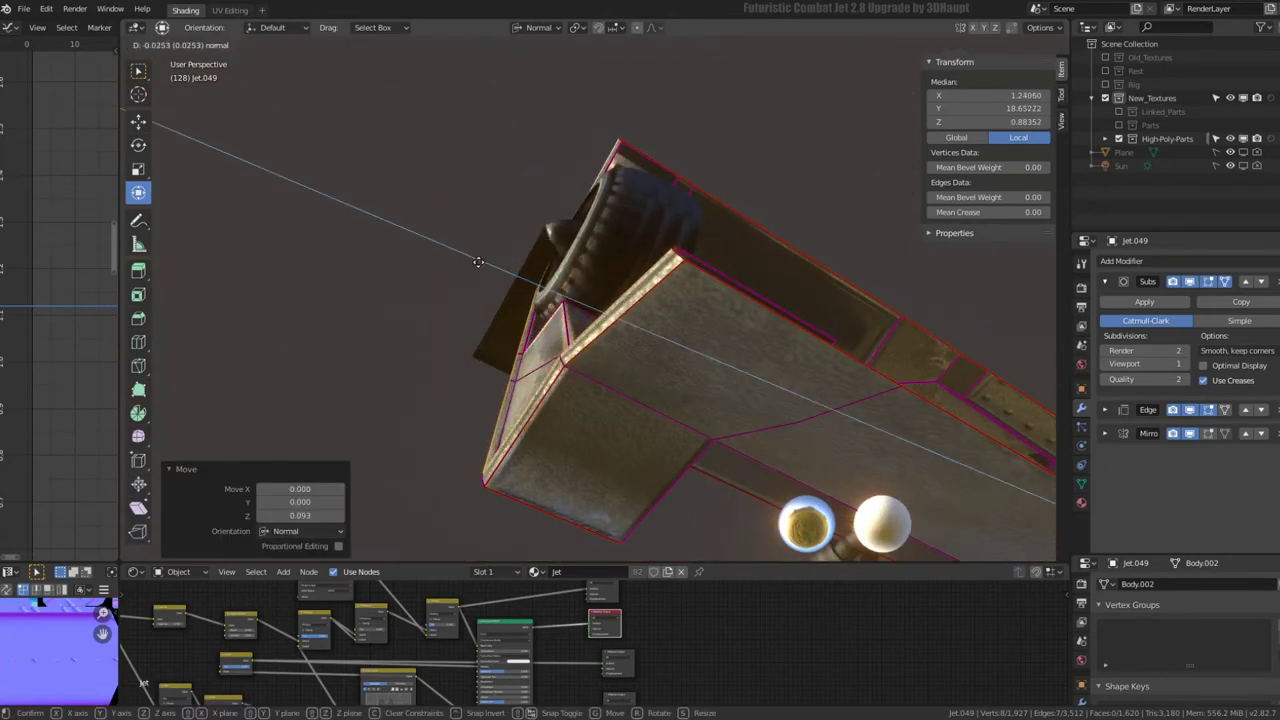
{"action": "left_click", "coordinate": [478, 262]}
{"action": "mouse_move", "coordinate": [478, 262]}
{"action": "middle_mouse_down"}
{"action": "mouse_move", "coordinate": [371, 214]}
{"action": "mouse_move", "coordinate": [443, 263]}
{"action": "mouse_move", "coordinate": [514, 357]}
{"action": "mouse_move", "coordinate": [657, 363]}
{"action": "mouse_move", "coordinate": [513, 258]}
{"action": "middle_mouse_up"}
- Inset the two flat panel faces with a wider border and fully crease their edges
{"action": "scroll", "coordinate": [513, 258], "scroll_direction": "up", "scroll_amount": 2}
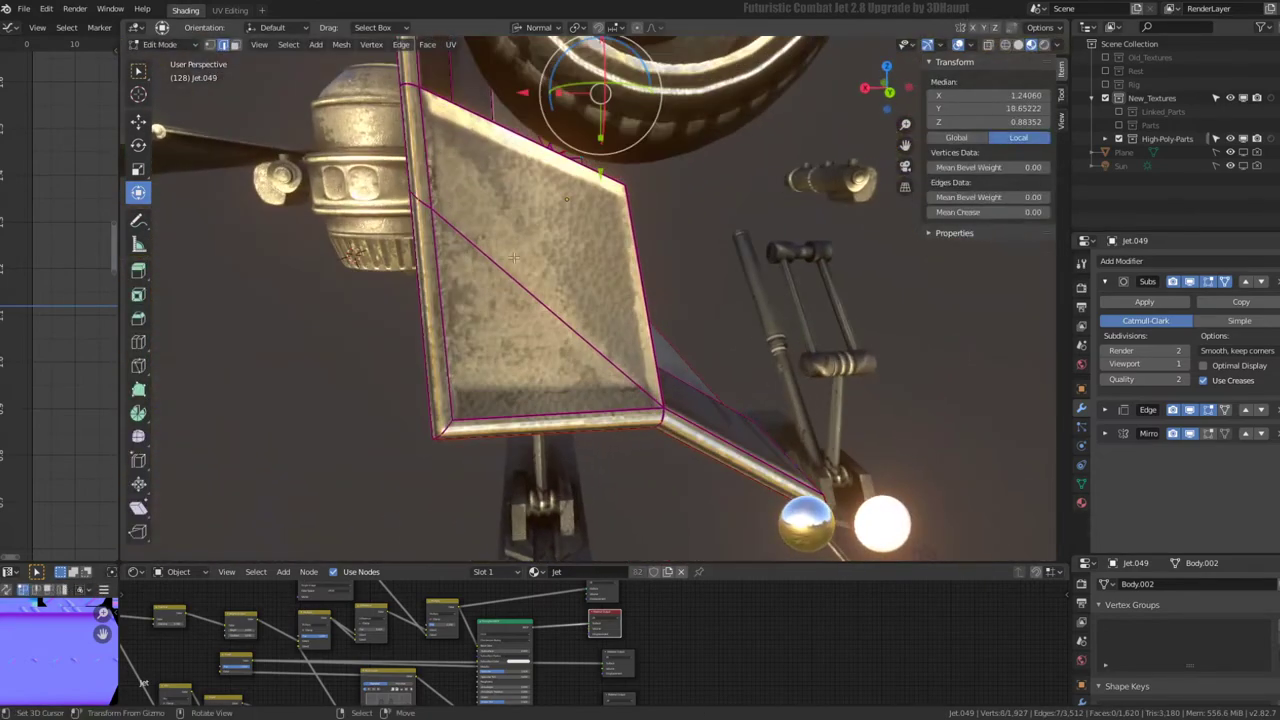
{"action": "left_click", "coordinate": [235, 45]}
{"action": "left_click", "coordinate": [510, 190]}
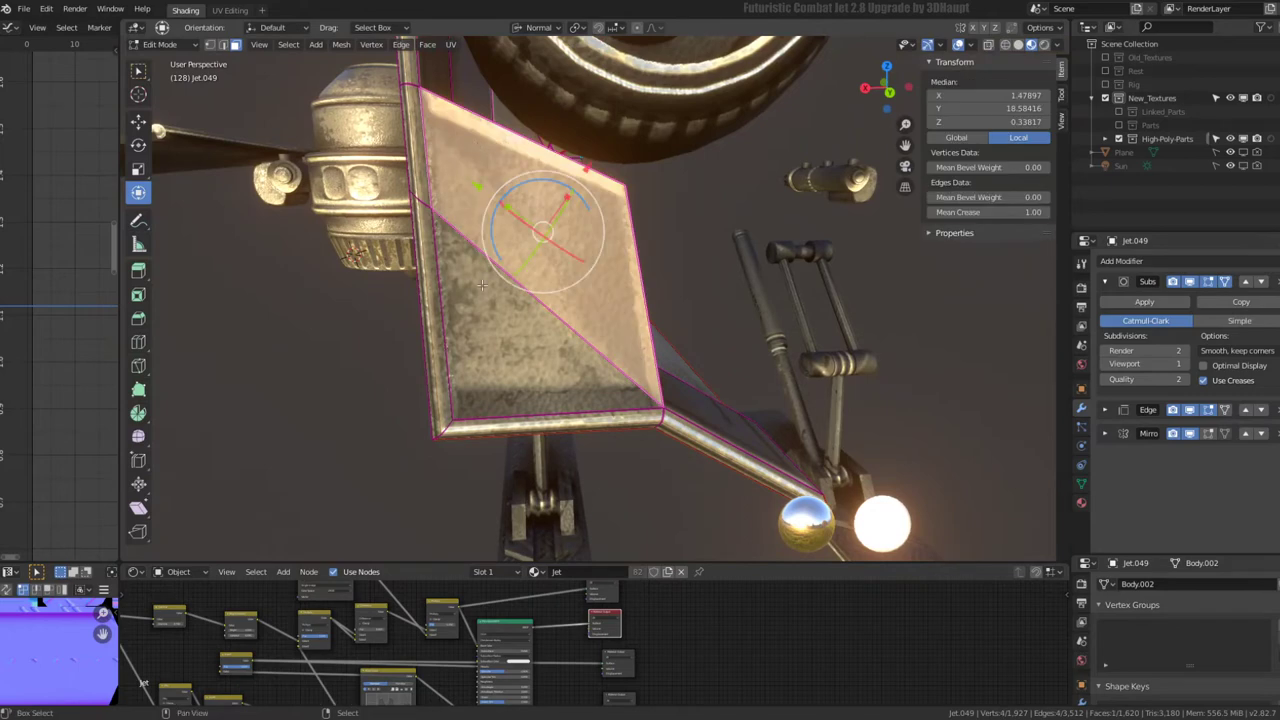
{"action": "left_click", "coordinate": [610, 380], "text": "shift"}
{"action": "key", "text": "ctrl+f"}
{"action": "left_click", "coordinate": [649, 278]}
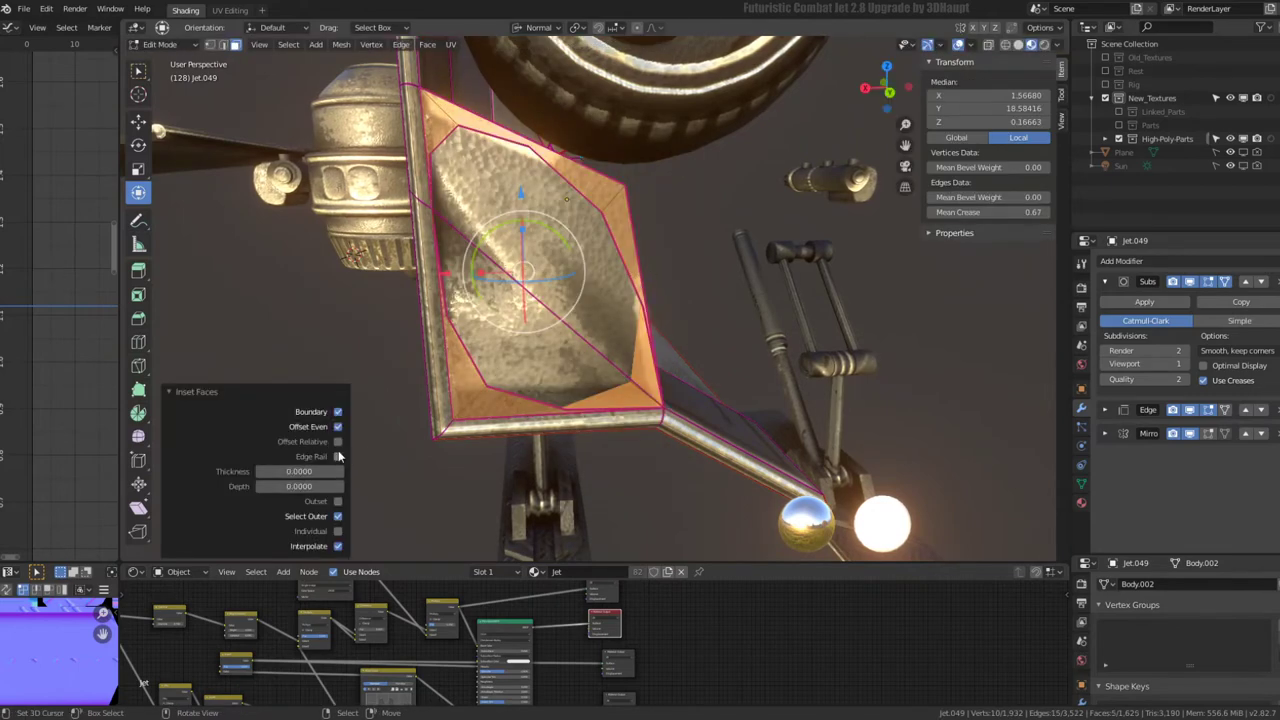
{"action": "left_click_drag", "start_coordinate": [298, 471], "coordinate": [330, 471]}
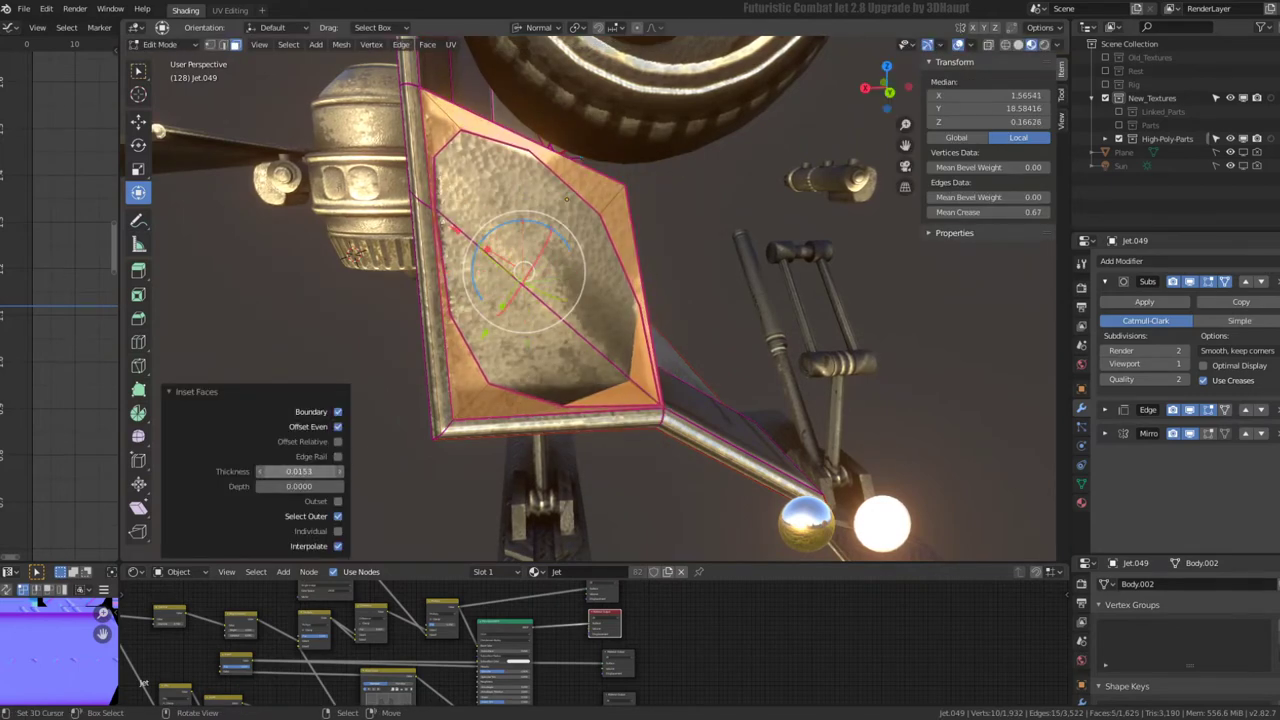
{"action": "left_click_drag", "start_coordinate": [1005, 212], "coordinate": [1045, 212]}
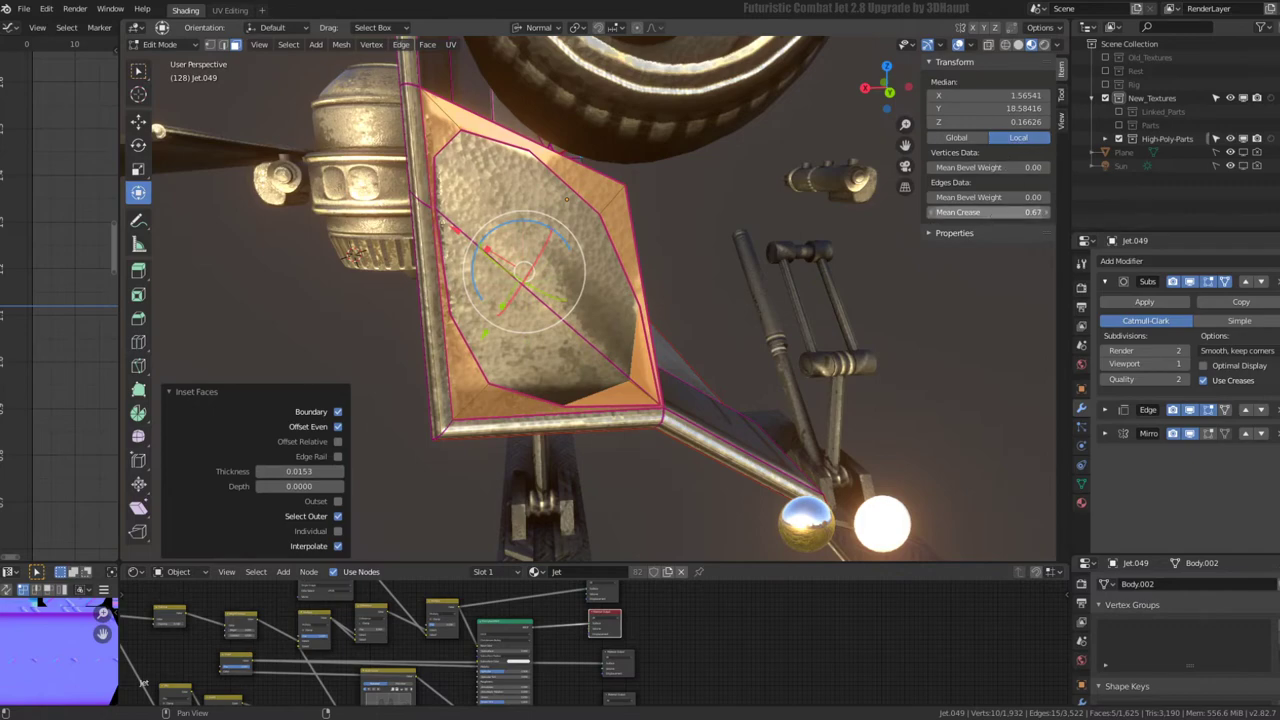
- Switch to the box body, select one of its edges, then return to Object Mode
{"action": "mouse_move", "coordinate": [505, 307]}
{"action": "middle_mouse_down"}
{"action": "mouse_move", "coordinate": [520, 260]}
{"action": "mouse_move", "coordinate": [510, 208]}
{"action": "mouse_move", "coordinate": [550, 240]}
{"action": "mouse_move", "coordinate": [600, 200]}
{"action": "middle_mouse_up"}
{"action": "key", "text": "Tab"}
{"action": "key", "text": "Tab"}
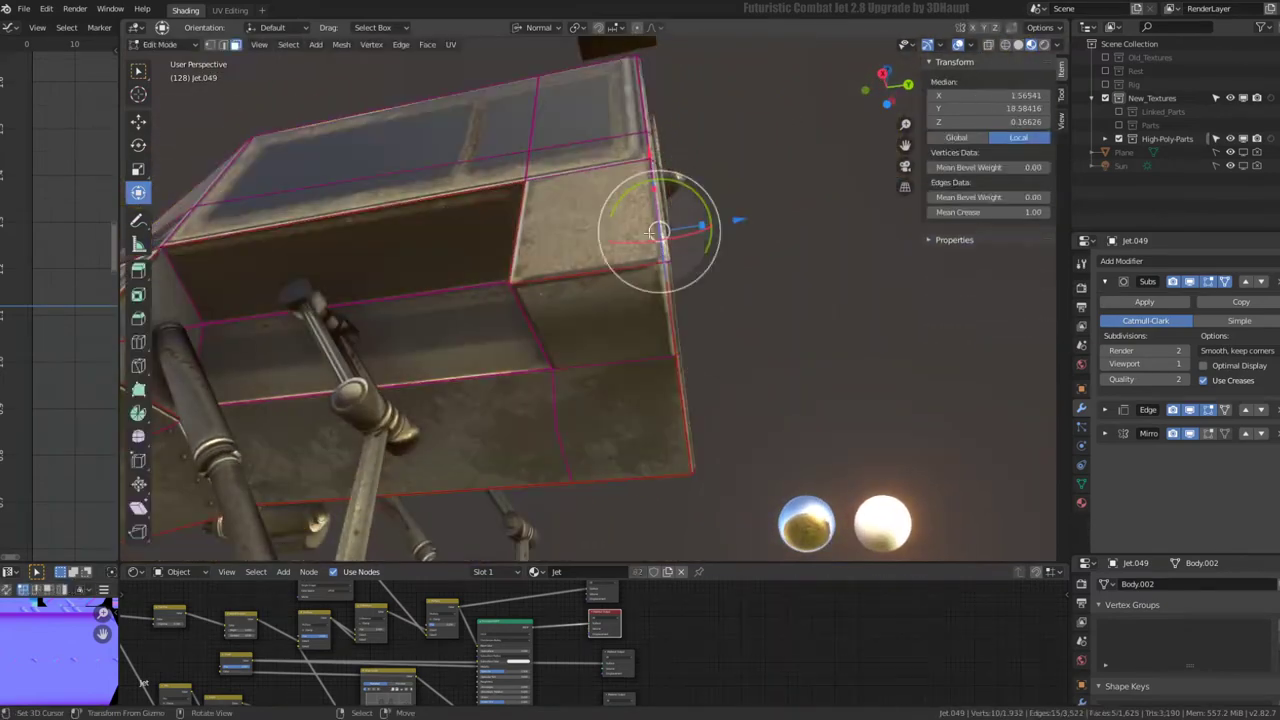
{"action": "left_click", "coordinate": [620, 250]}
{"action": "scroll", "coordinate": [646, 293], "scroll_direction": "up", "scroll_amount": 2}
{"action": "mouse_move", "coordinate": [646, 293]}
{"action": "middle_mouse_down"}
{"action": "mouse_move", "coordinate": [590, 229]}
{"action": "mouse_move", "coordinate": [205, 83]}
{"action": "middle_mouse_up"}
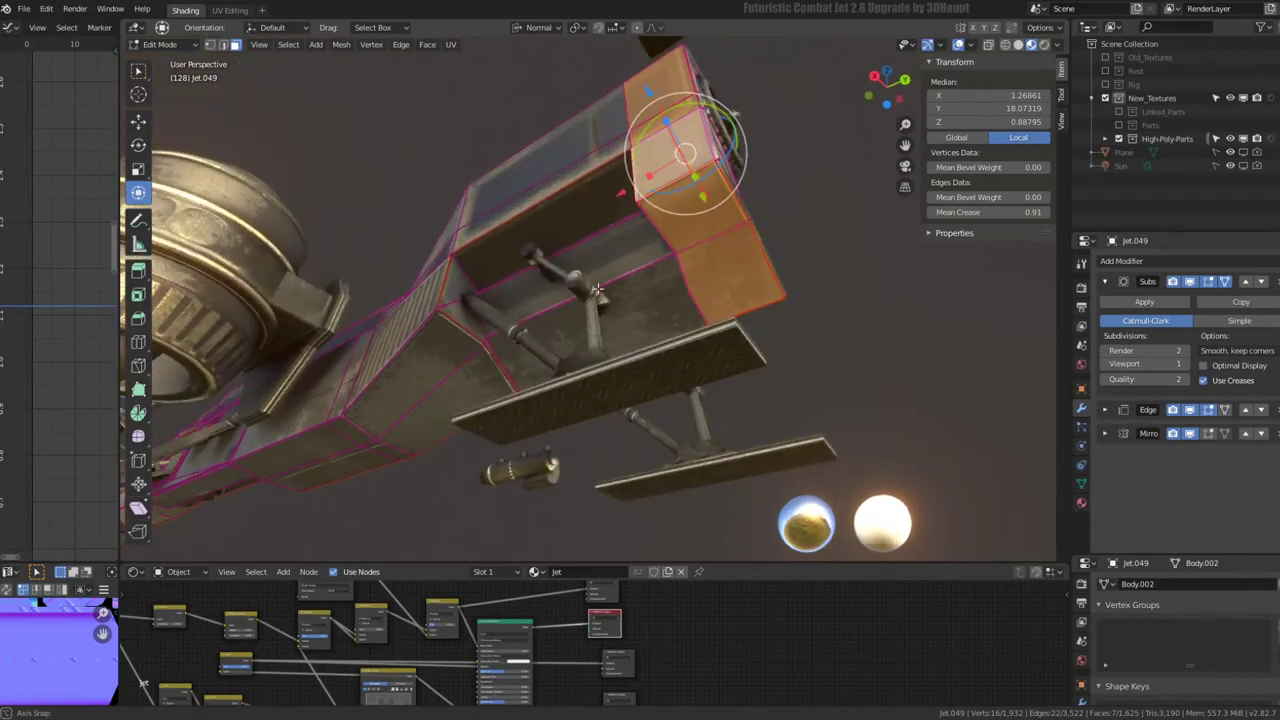
{"action": "left_click", "coordinate": [222, 45]}
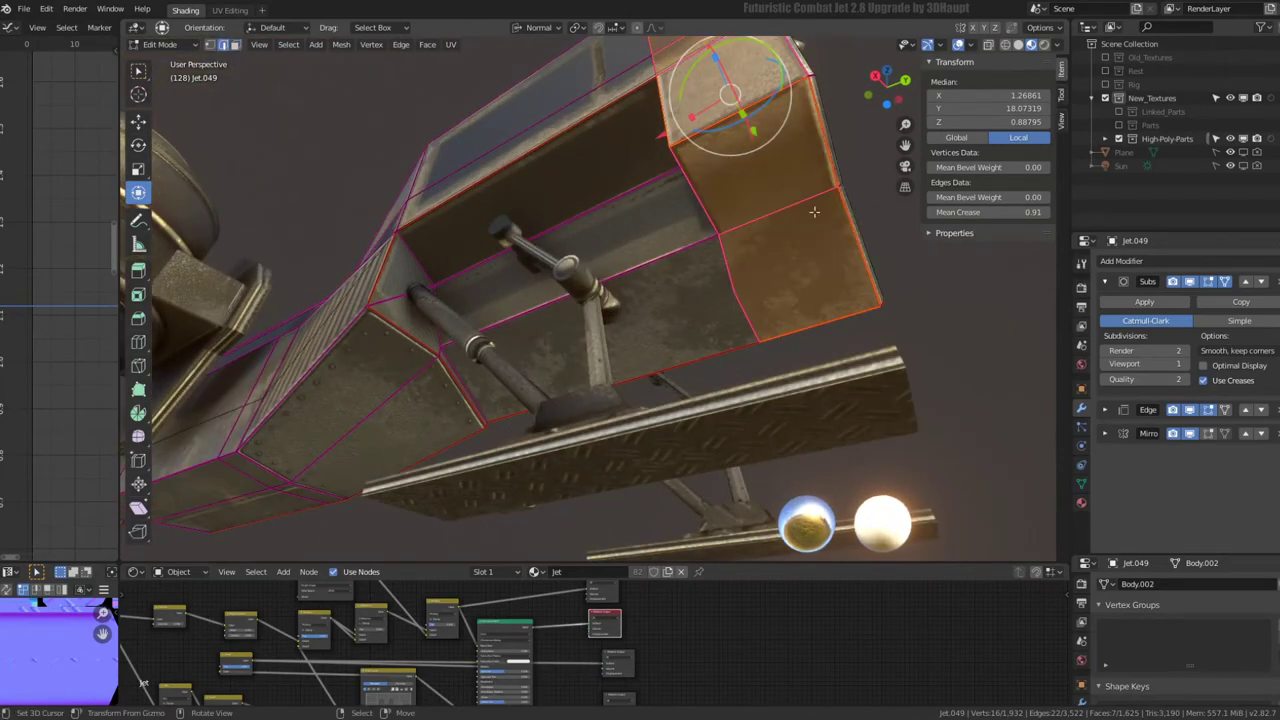
{"action": "left_click", "coordinate": [772, 318]}
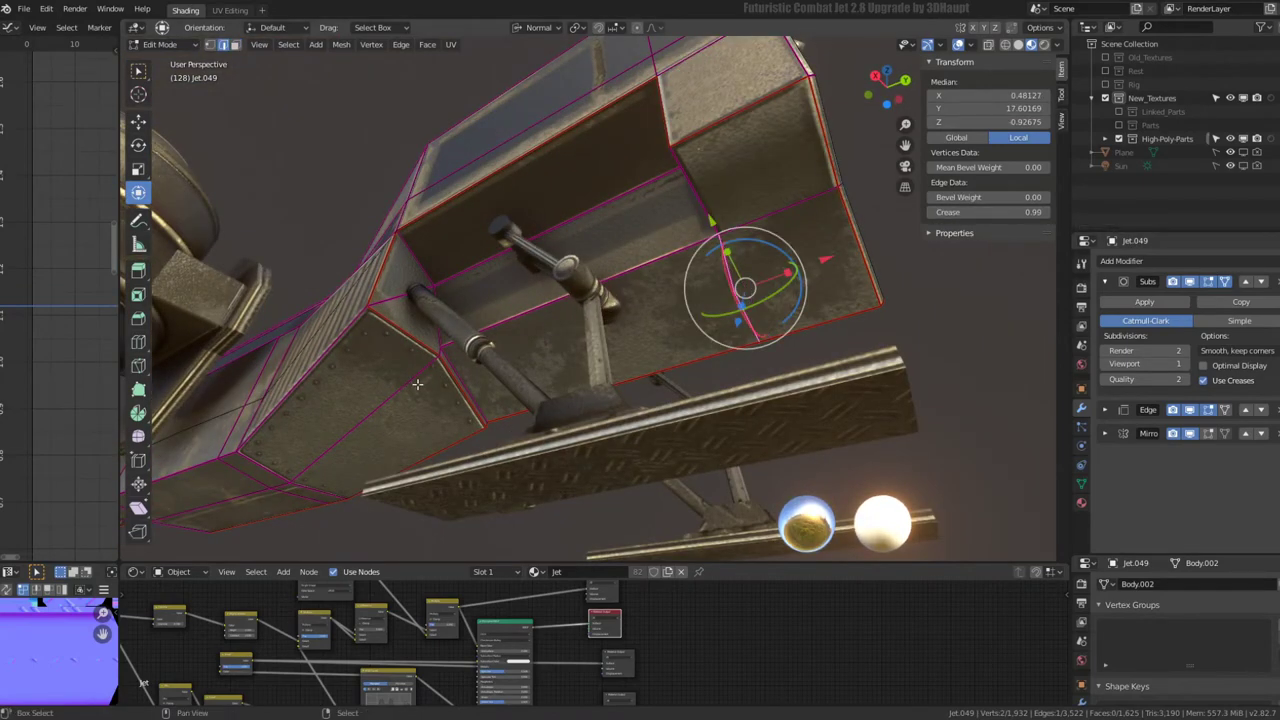
{"action": "mouse_move", "coordinate": [640, 300]}
{"action": "middle_mouse_down"}
{"action": "mouse_move", "coordinate": [633, 355]}
{"action": "mouse_move", "coordinate": [691, 400]}
{"action": "mouse_move", "coordinate": [659, 289]}
{"action": "mouse_move", "coordinate": [587, 243]}
{"action": "middle_mouse_up"}
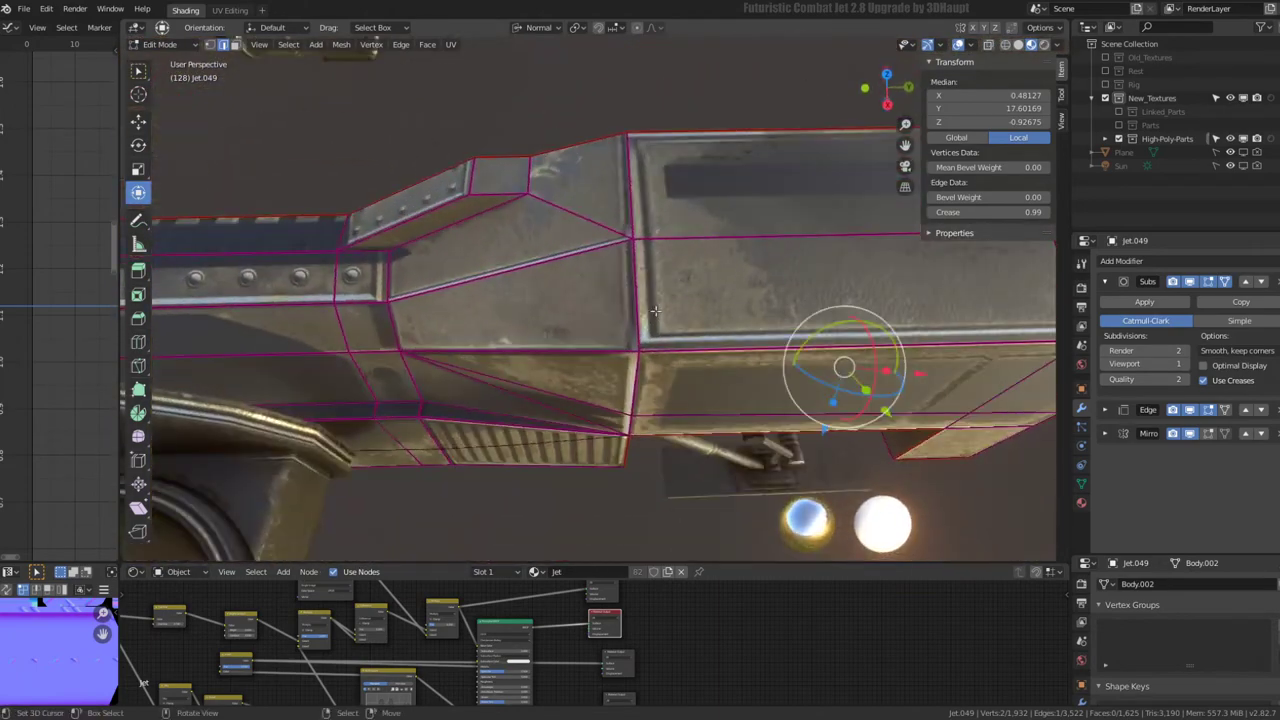
{"action": "scroll", "coordinate": [587, 243], "scroll_direction": "down", "scroll_amount": 5}
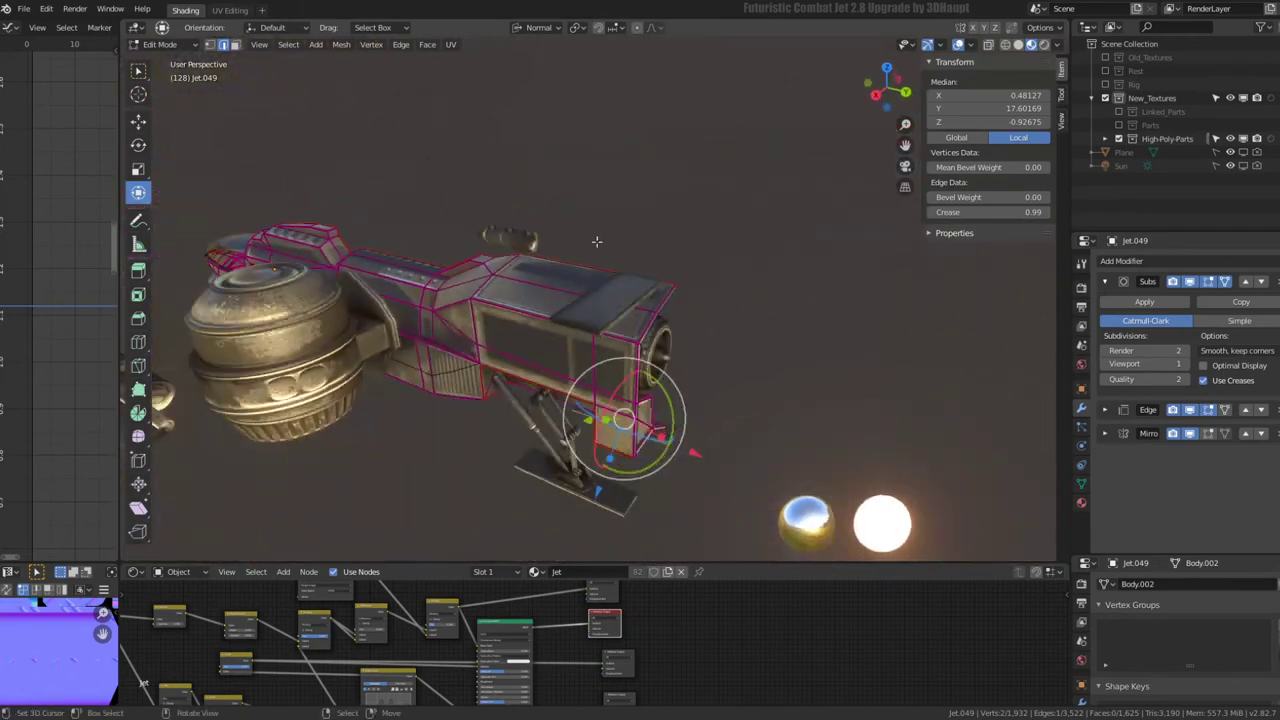
{"action": "mouse_move", "coordinate": [587, 243]}
{"action": "middle_mouse_down"}
{"action": "mouse_move", "coordinate": [695, 295]}
{"action": "mouse_move", "coordinate": [560, 260]}
{"action": "mouse_move", "coordinate": [597, 265]}
{"action": "middle_mouse_up"}
{"action": "key", "text": "Tab"}
- Select the turbine inside the engine housing and enter Edit Mode, checking the edge and UV menus
{"action": "left_click", "coordinate": [560, 260]}
{"action": "key", "text": "Tab"}
{"action": "scroll", "coordinate": [597, 265], "scroll_direction": "up", "scroll_amount": 4}
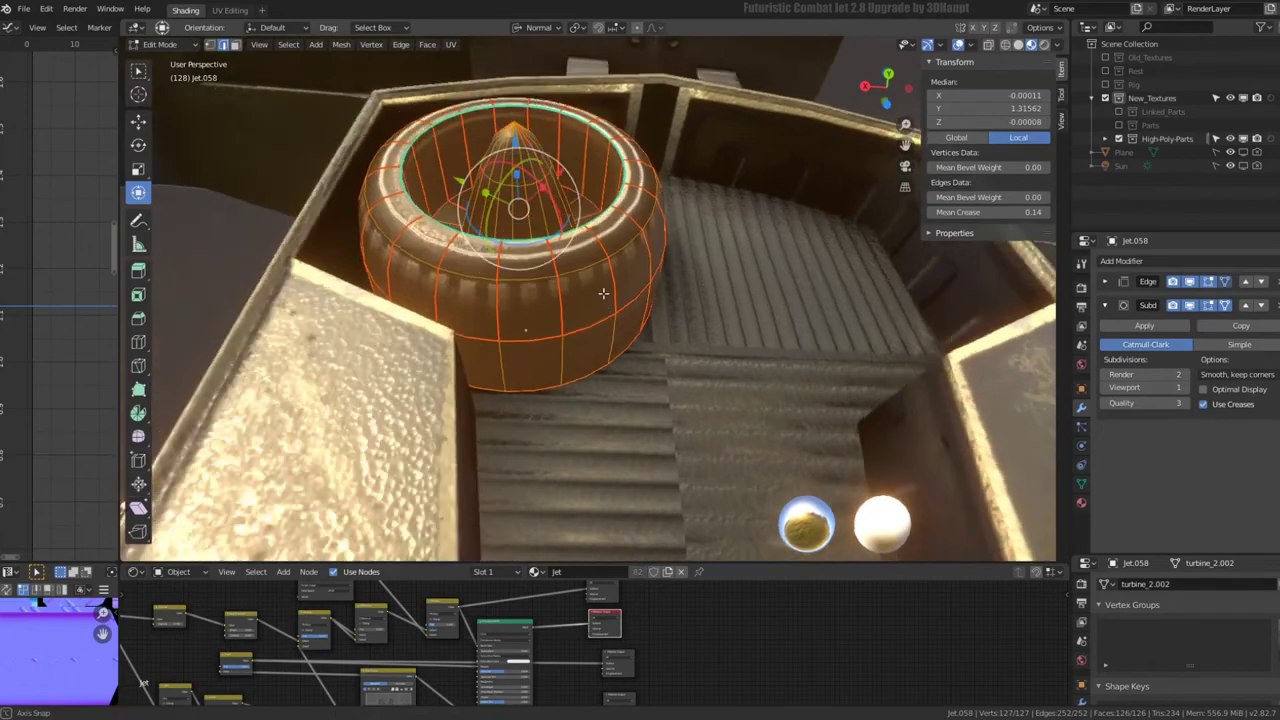
{"action": "scroll", "coordinate": [614, 300], "scroll_direction": "up", "scroll_amount": 3}
{"action": "scroll", "coordinate": [843, 143], "scroll_direction": "down", "scroll_amount": 5}
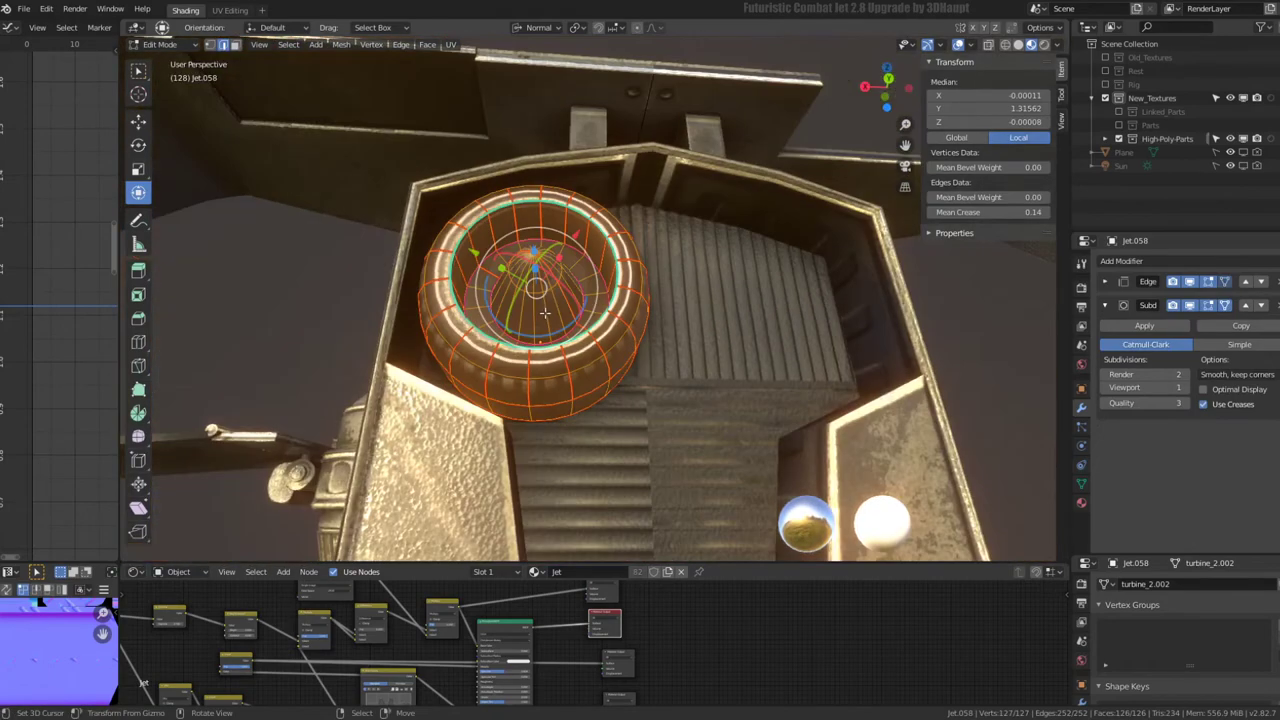
{"action": "key", "text": "ctrl+e"}
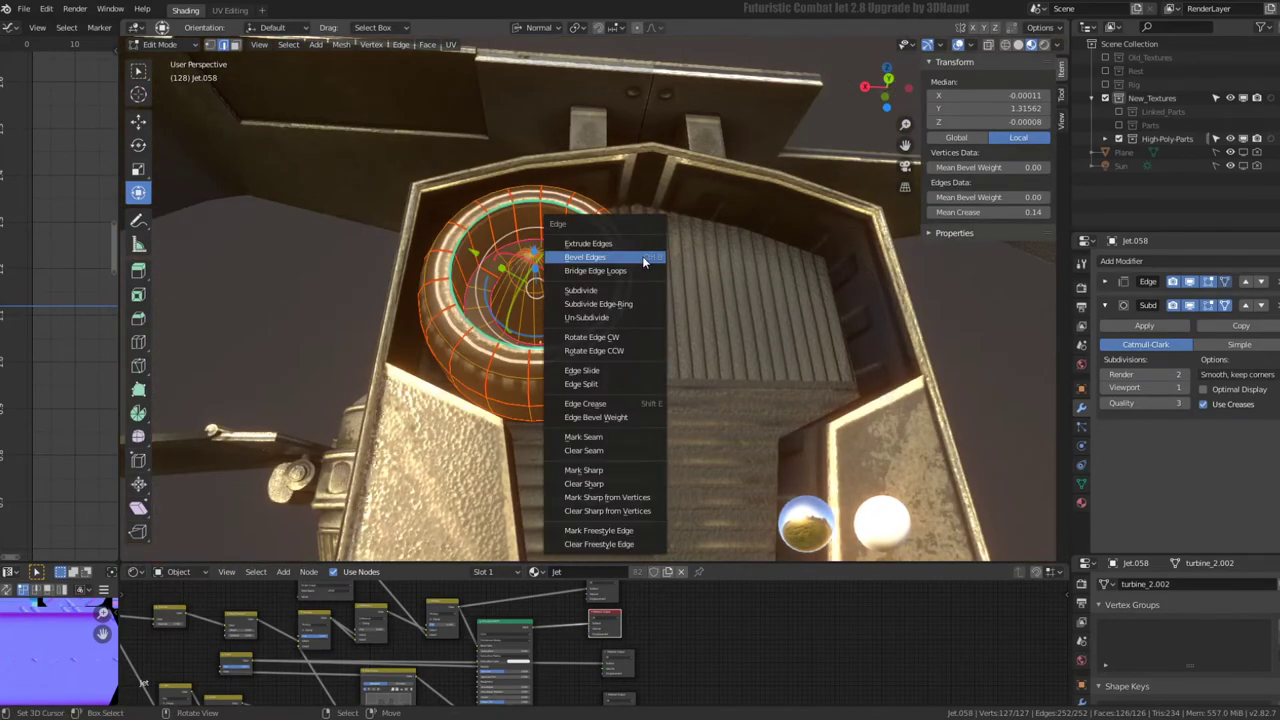
{"action": "key", "text": "Escape"}
{"action": "key", "text": "ctrl+e"}
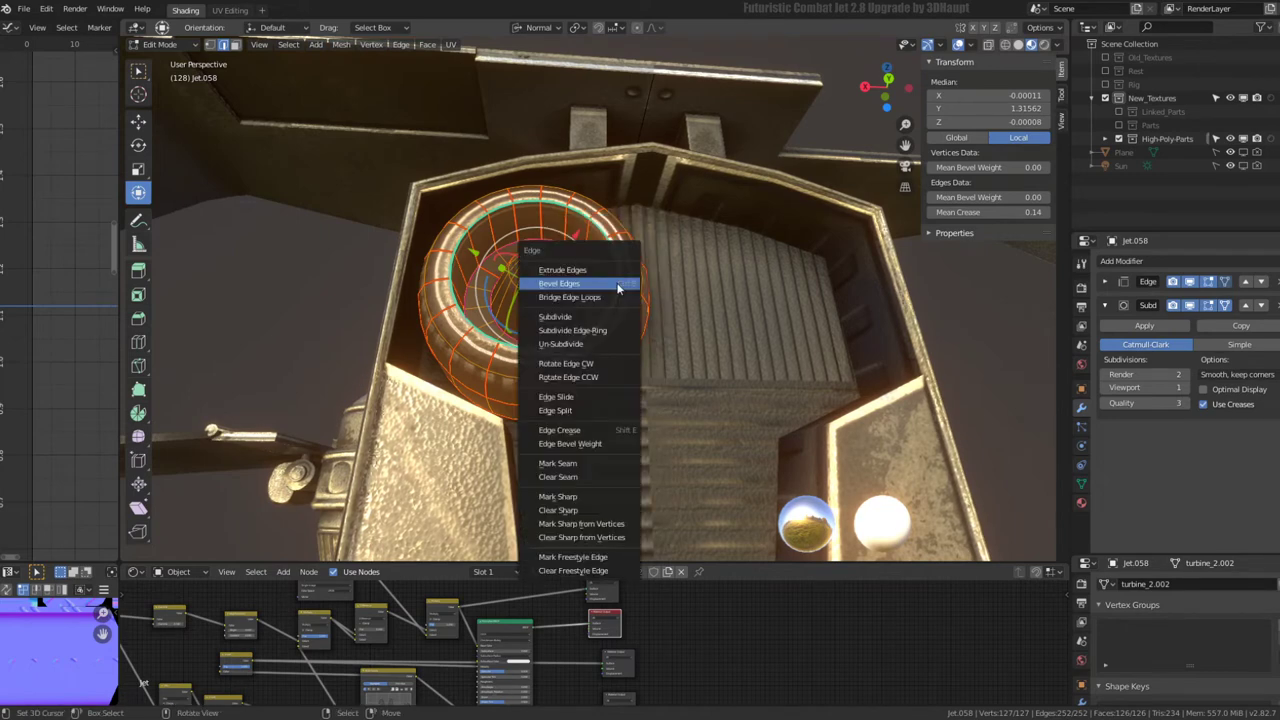
{"action": "key", "text": "Escape"}
{"action": "key", "text": "u"}
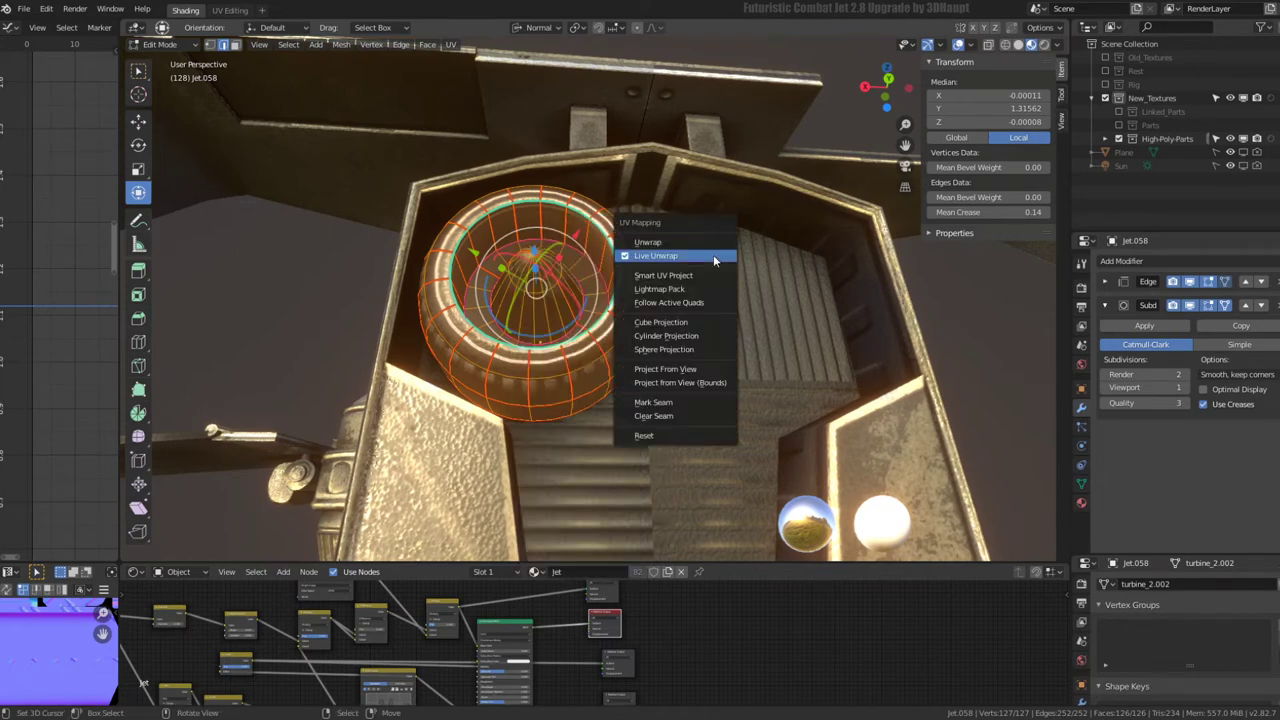
{"action": "left_click", "coordinate": [626, 257]}
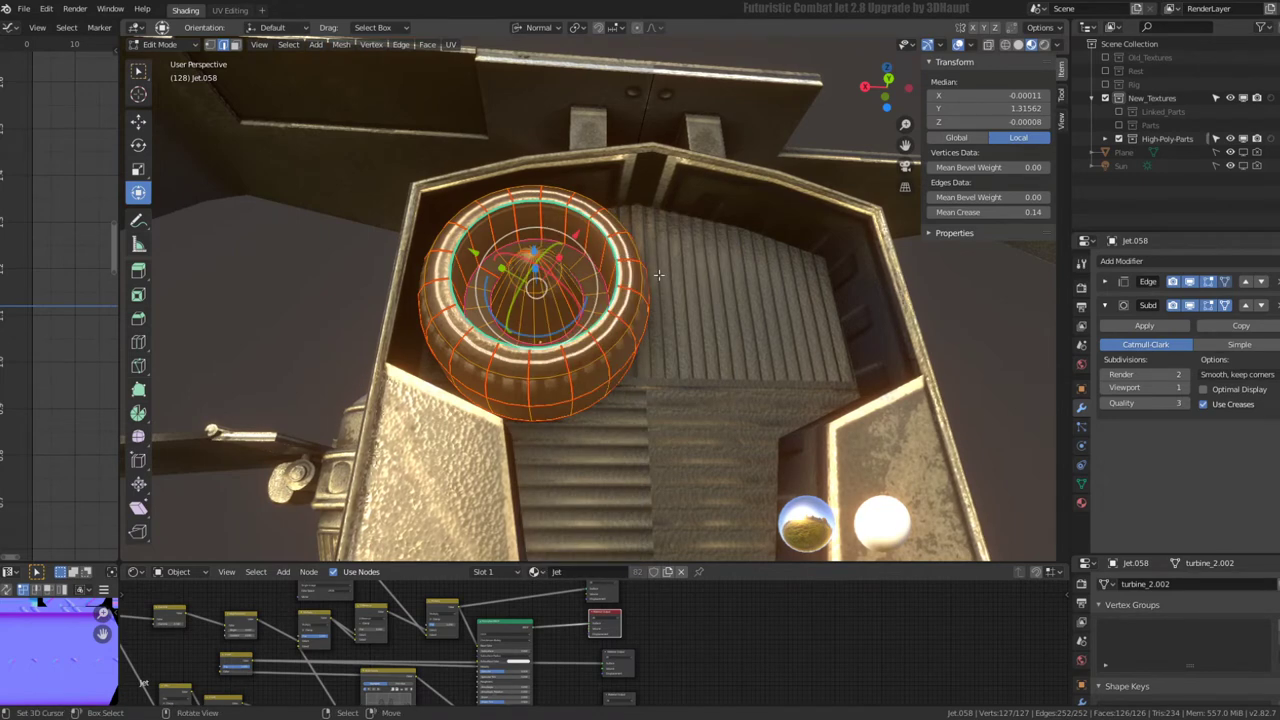
- Inspect the turbine's UV layout in the maximized UV editor, then orbit to its side
{"action": "key", "text": "ctrl+e"}
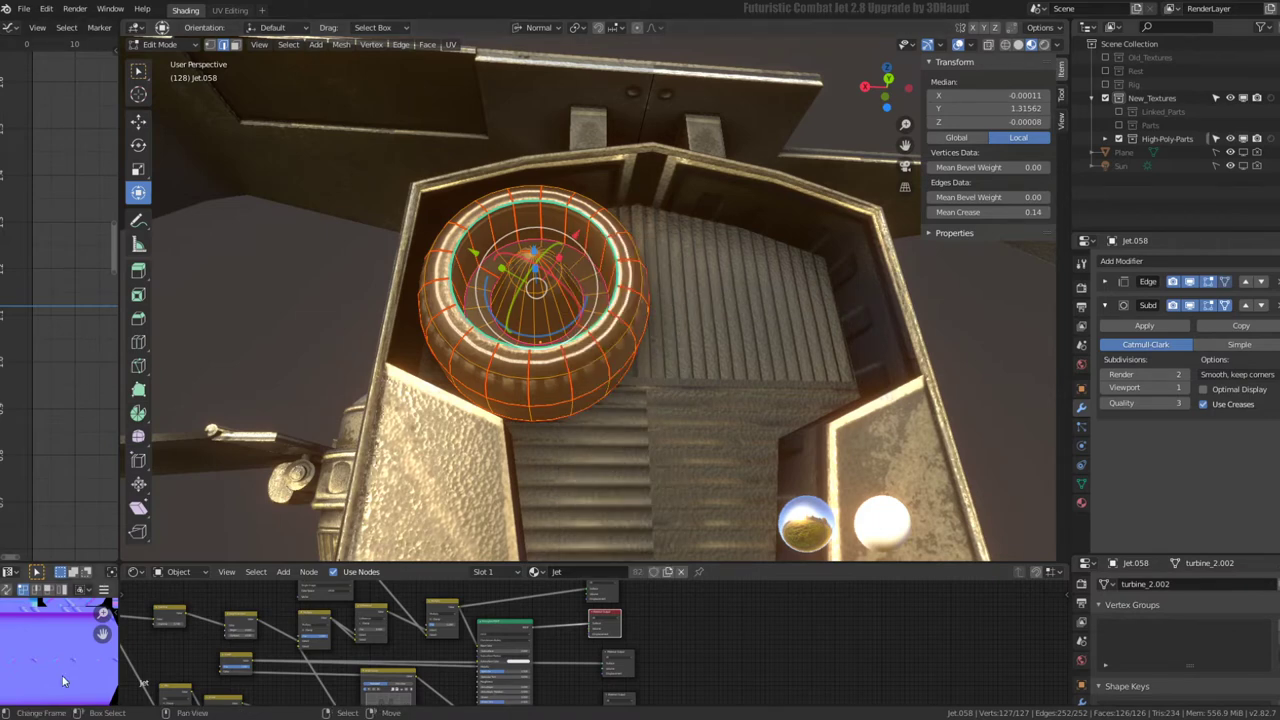
{"action": "key", "text": "ctrl+space"}
{"action": "scroll", "coordinate": [872, 290], "scroll_direction": "down", "scroll_amount": 1}
{"action": "scroll", "coordinate": [872, 290], "scroll_direction": "down", "scroll_amount": 2}
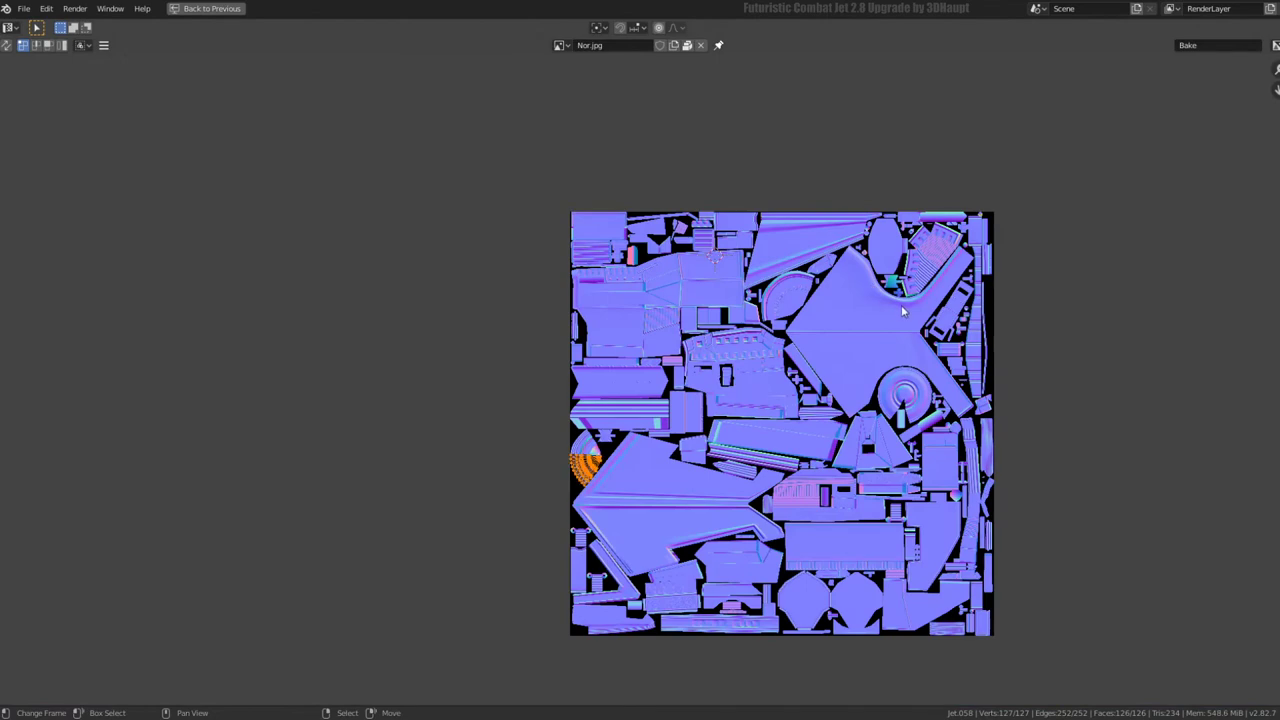
{"action": "scroll", "coordinate": [600, 420], "scroll_direction": "up", "scroll_amount": 5}
{"action": "scroll", "coordinate": [630, 300], "scroll_direction": "up", "scroll_amount": 3}
{"action": "scroll", "coordinate": [649, 238], "scroll_direction": "up", "scroll_amount": 3}
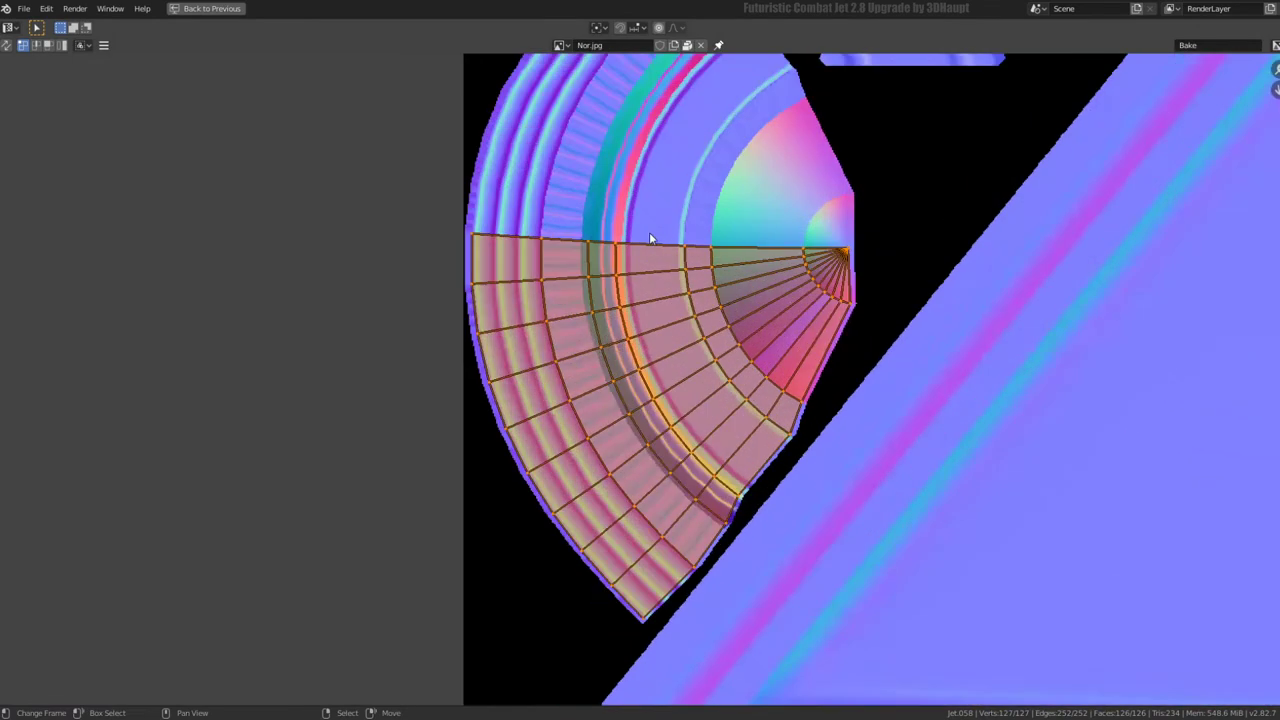
{"action": "key", "text": "ctrl+space"}
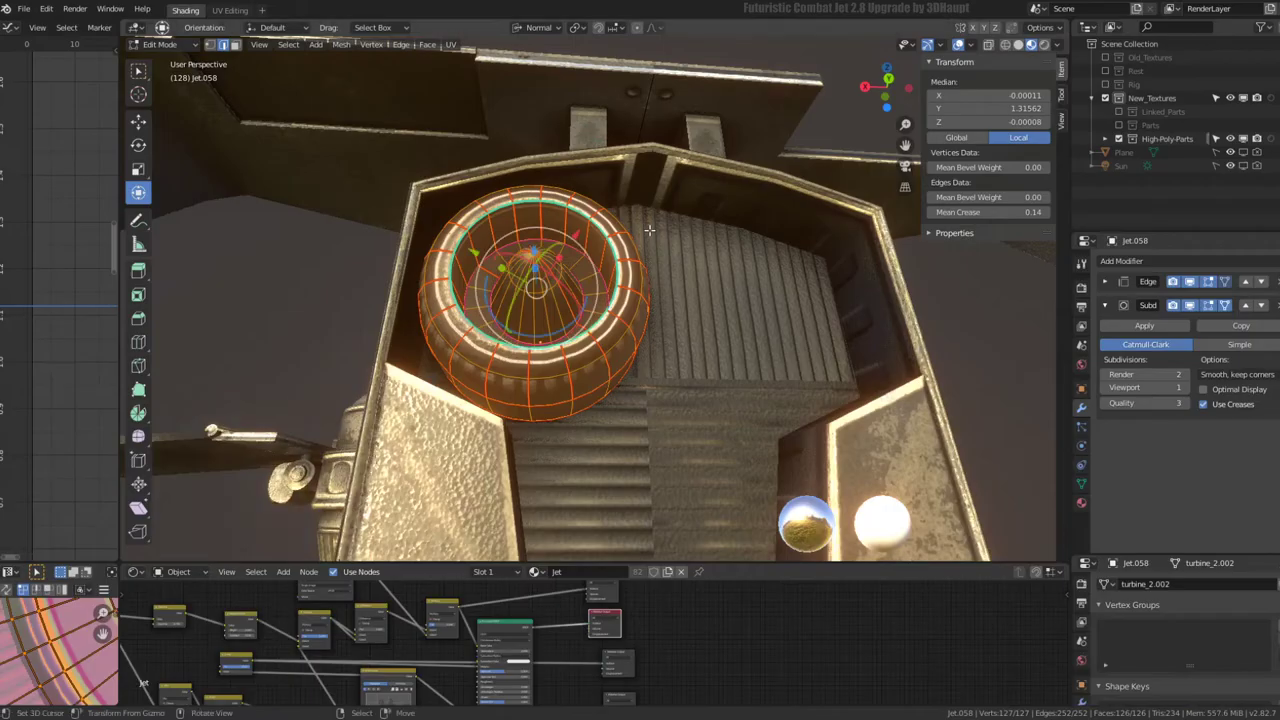
{"action": "scroll", "coordinate": [531, 299], "scroll_direction": "up", "scroll_amount": 3}
{"action": "scroll", "coordinate": [531, 299], "scroll_direction": "up", "scroll_amount": 3}
{"action": "mouse_move", "coordinate": [560, 260]}
{"action": "middle_mouse_down"}
{"action": "mouse_move", "coordinate": [531, 299]}
{"action": "mouse_move", "coordinate": [621, 233]}
{"action": "mouse_move", "coordinate": [372, 302]}
{"action": "middle_mouse_up"}
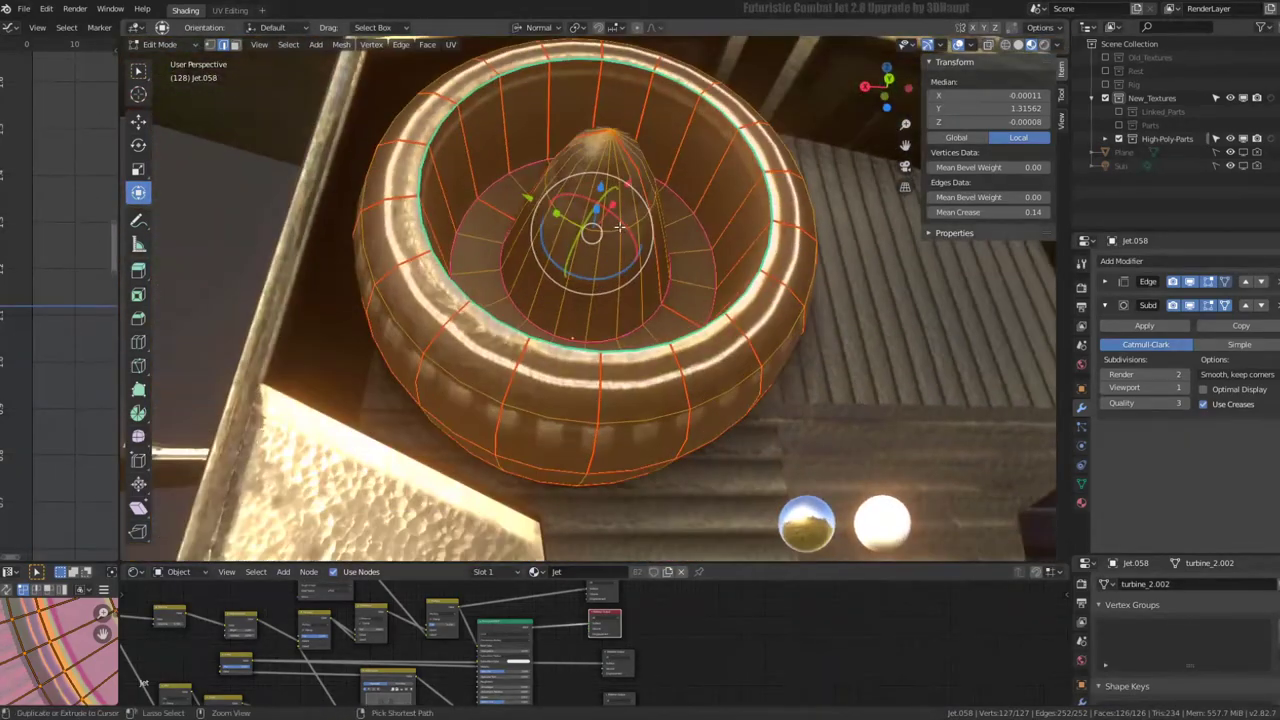
- Mark seams on the selected turbine edges from the full-window UV editor
{"action": "key", "text": "ctrl+space"}
{"action": "key", "text": "ctrl+space"}
{"action": "key", "text": "ctrl+space"}
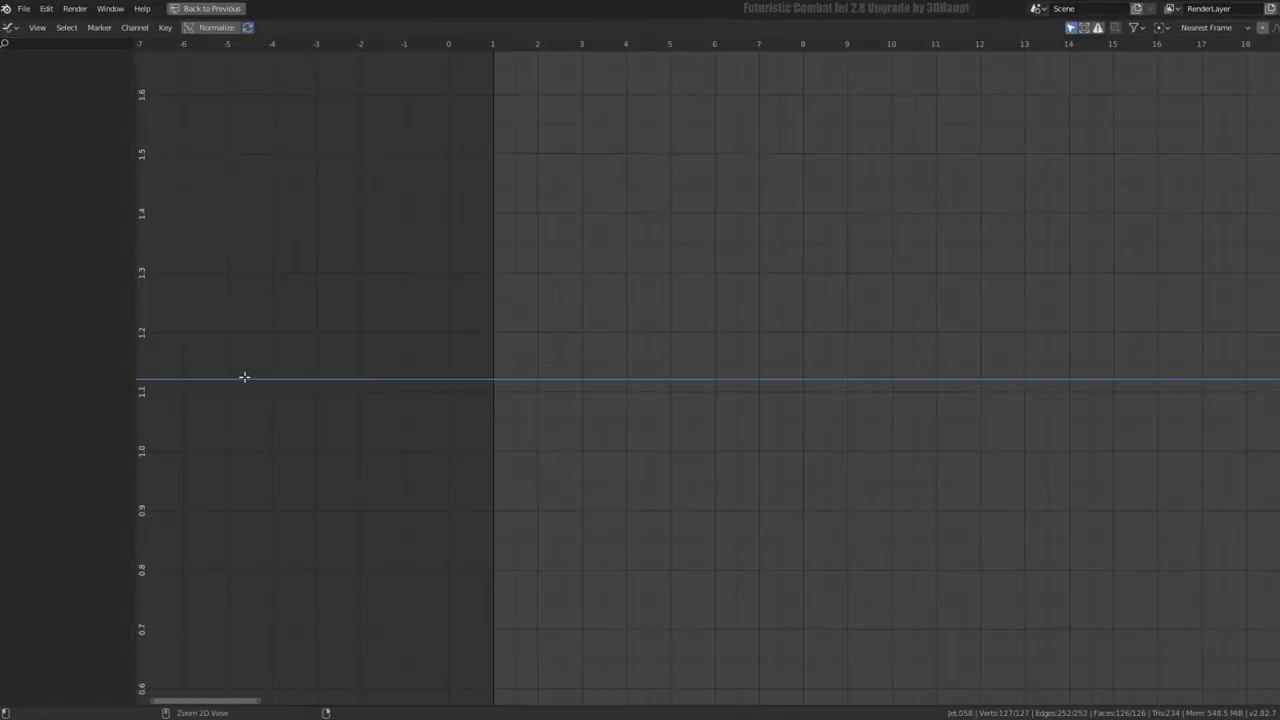
{"action": "key", "text": "ctrl+space"}
{"action": "key", "text": "ctrl+space"}
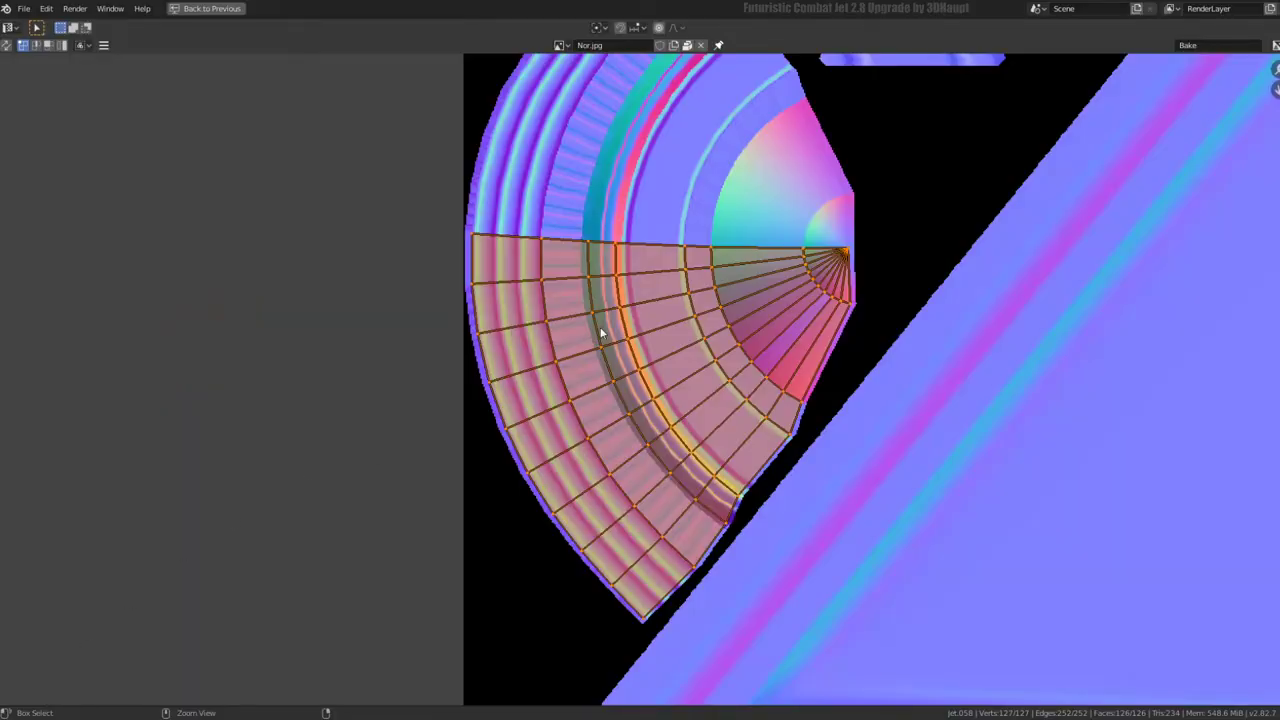
{"action": "scroll", "coordinate": [601, 333], "scroll_direction": "down", "scroll_amount": 2}
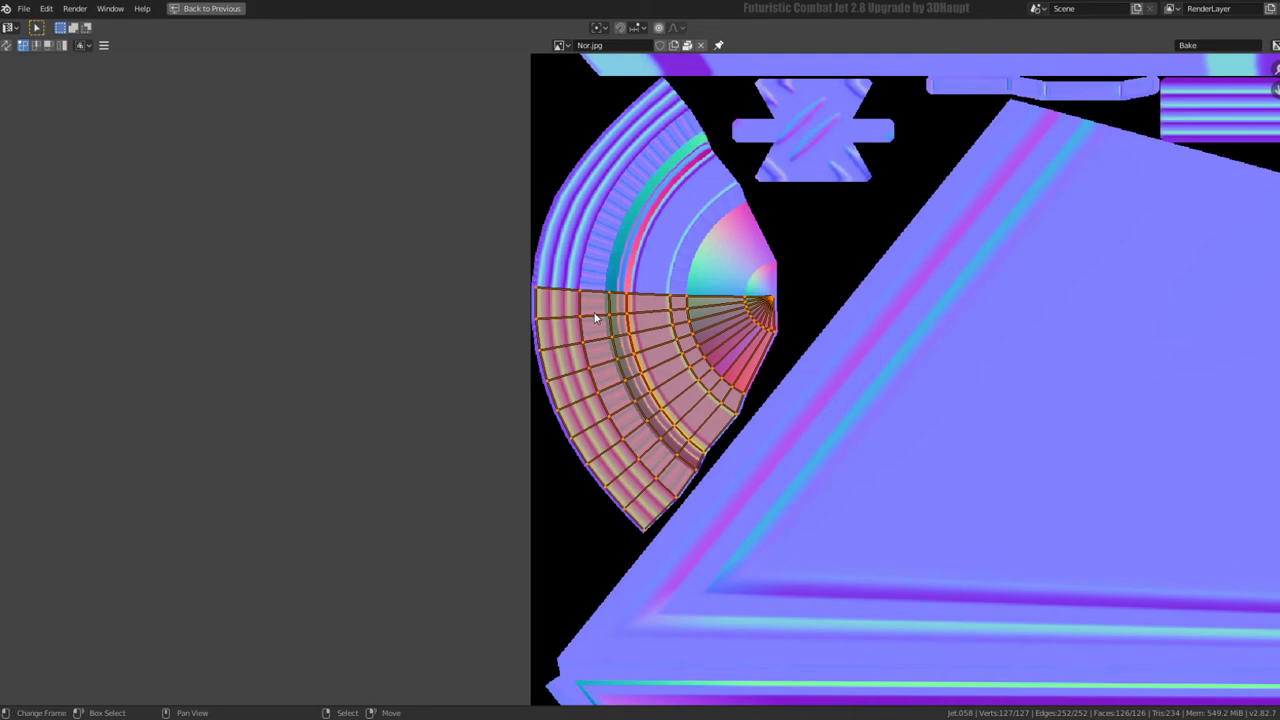
{"action": "scroll", "coordinate": [594, 314], "scroll_direction": "down", "scroll_amount": 5}
{"action": "scroll", "coordinate": [593, 311], "scroll_direction": "up", "scroll_amount": 3}
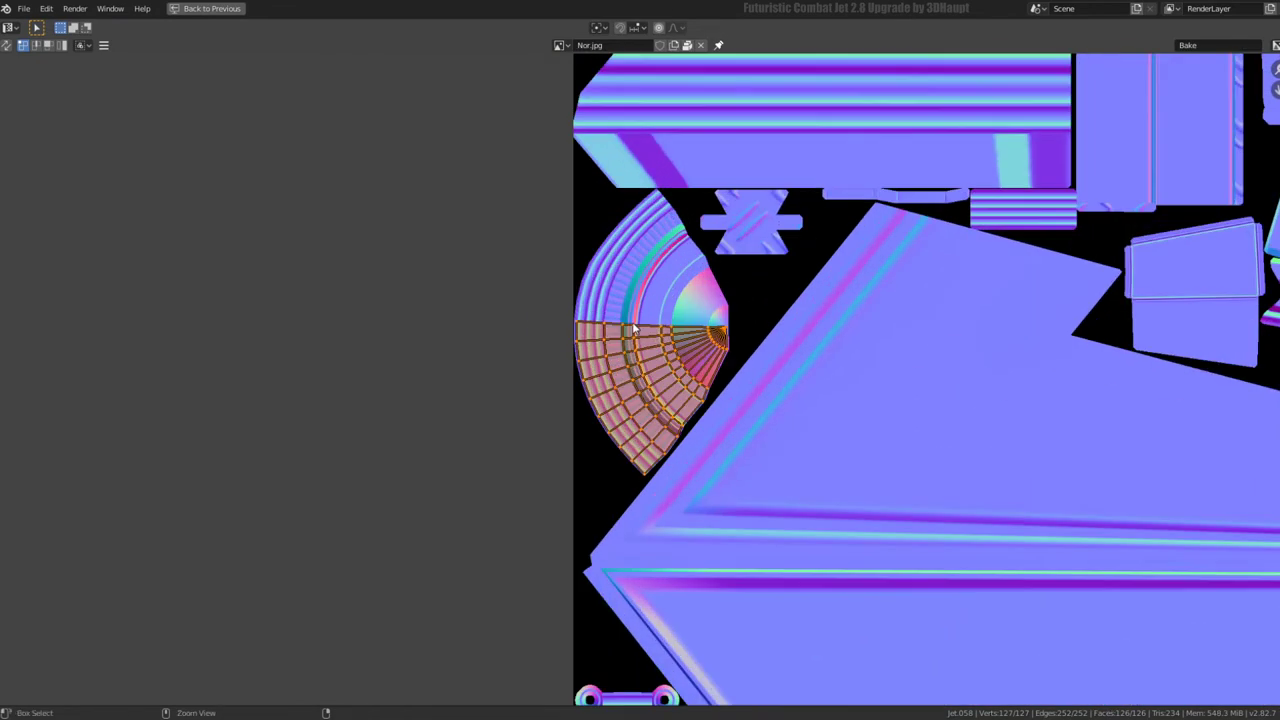
{"action": "key", "text": "ctrl+e"}
{"action": "left_click", "coordinate": [631, 337]}
{"action": "scroll", "coordinate": [648, 385], "scroll_direction": "up", "scroll_amount": 1}
{"action": "scroll", "coordinate": [648, 385], "scroll_direction": "up", "scroll_amount": 1}
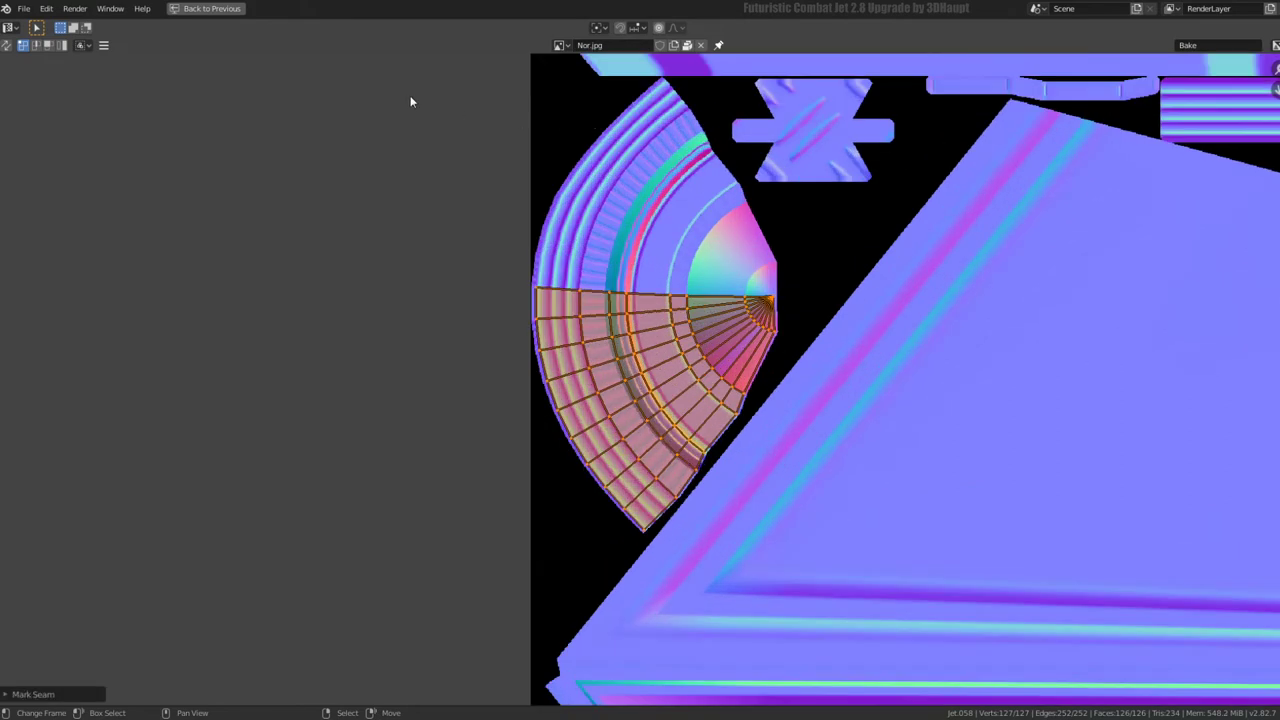
- Generate seams from the turbine's UV islands, then select the whole turbine mesh
{"action": "left_click", "coordinate": [104, 49]}
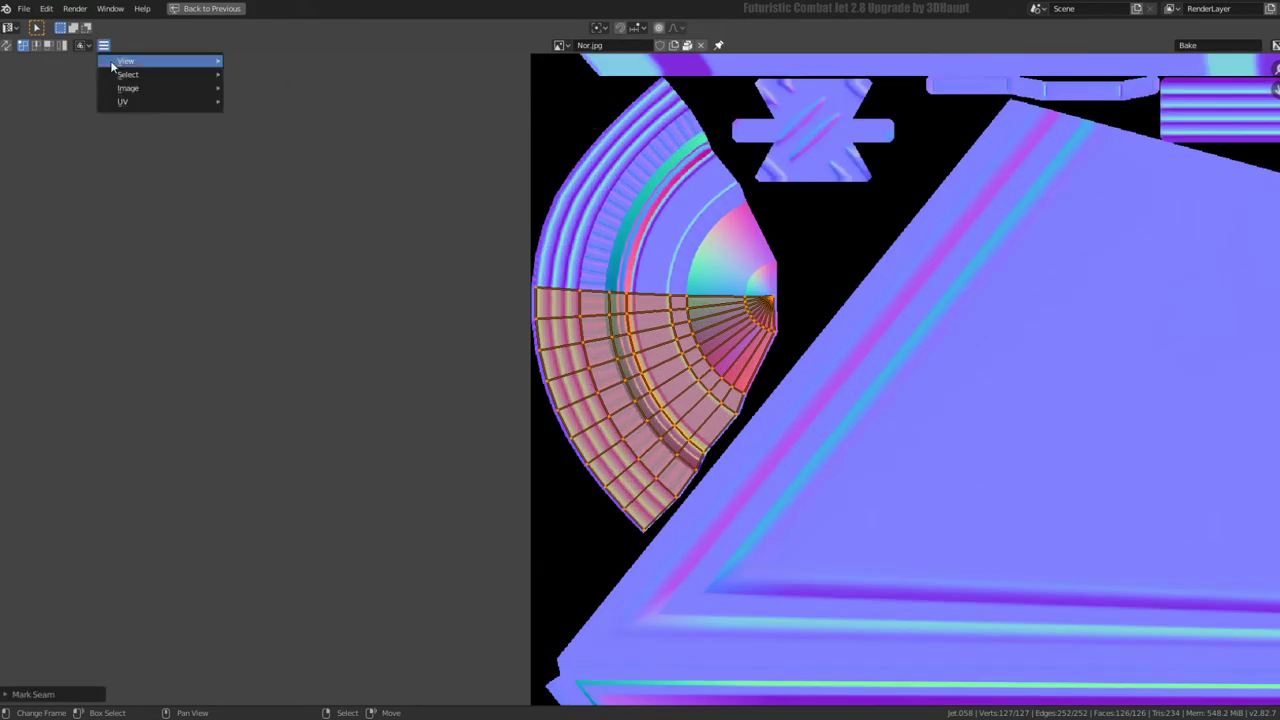
{"action": "mouse_move", "coordinate": [125, 101]}
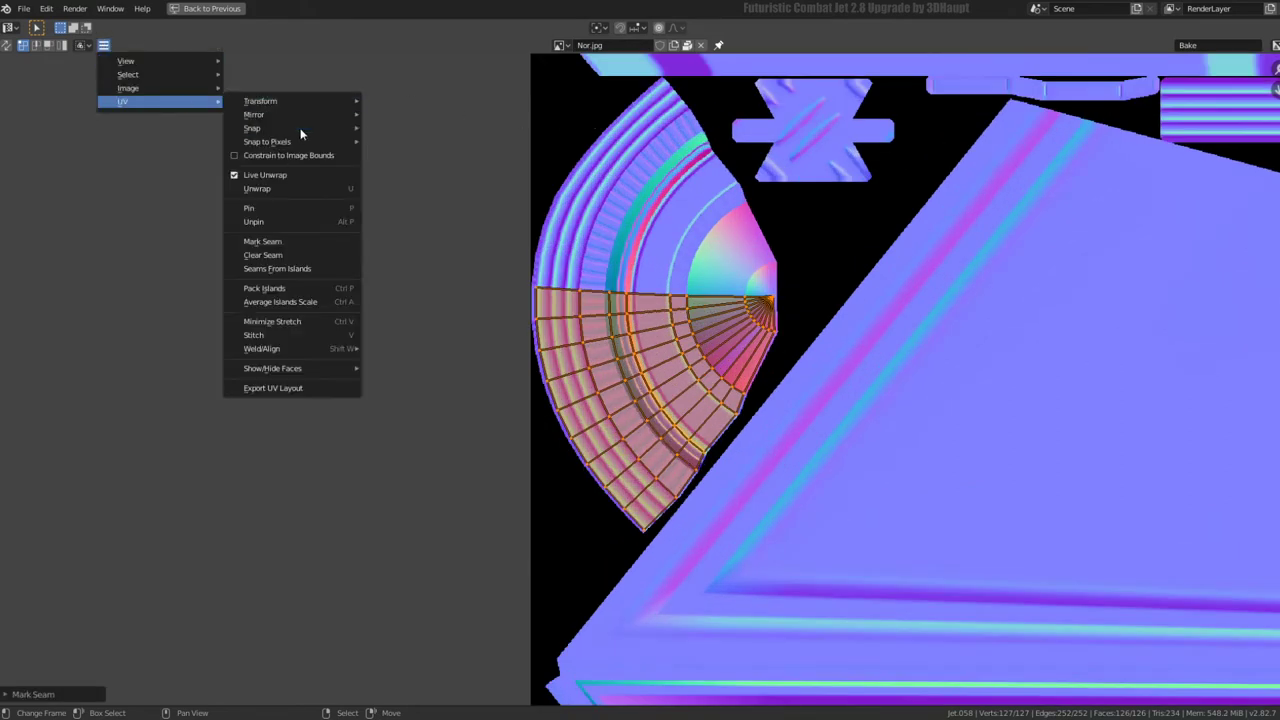
{"action": "left_click", "coordinate": [255, 270]}
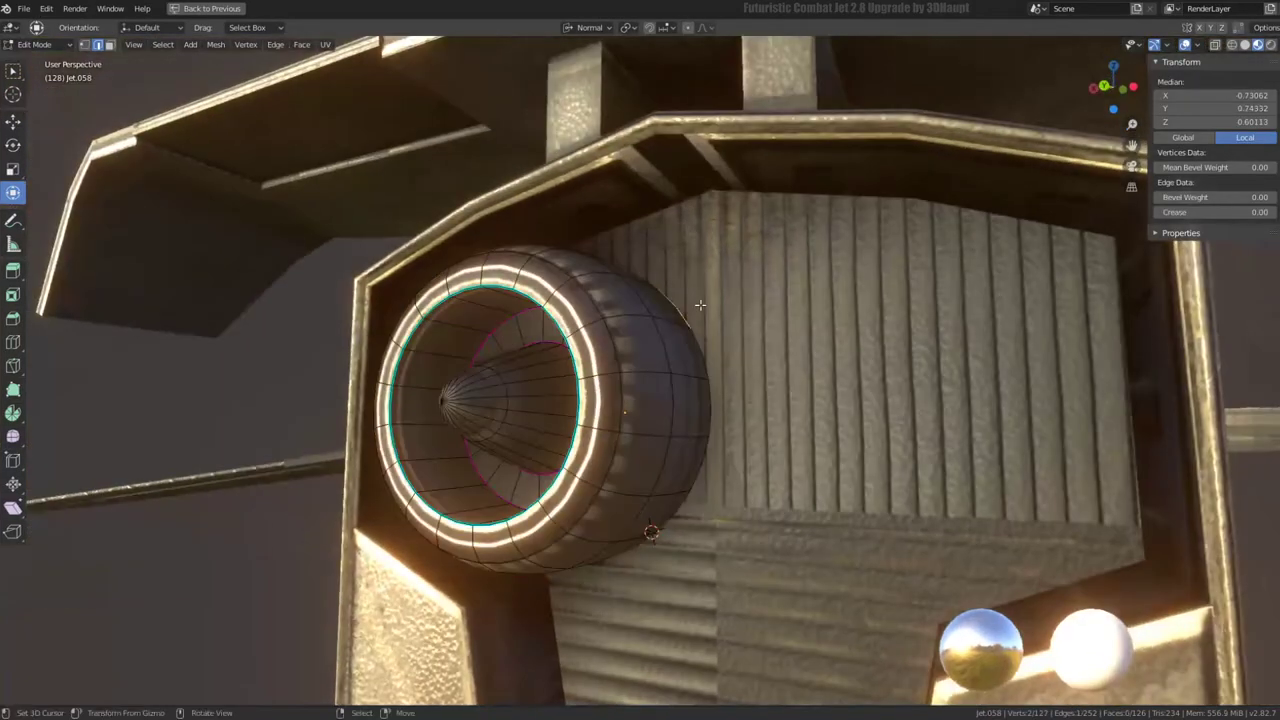
{"action": "key", "text": "c"}
{"action": "mouse_move", "coordinate": [680, 297]}
{"action": "middle_mouse_down"}
{"action": "mouse_move", "coordinate": [780, 314]}
{"action": "mouse_move", "coordinate": [728, 300]}
{"action": "middle_mouse_up"}
{"action": "key", "text": "a"}
{"action": "key", "text": "ctrl+space"}
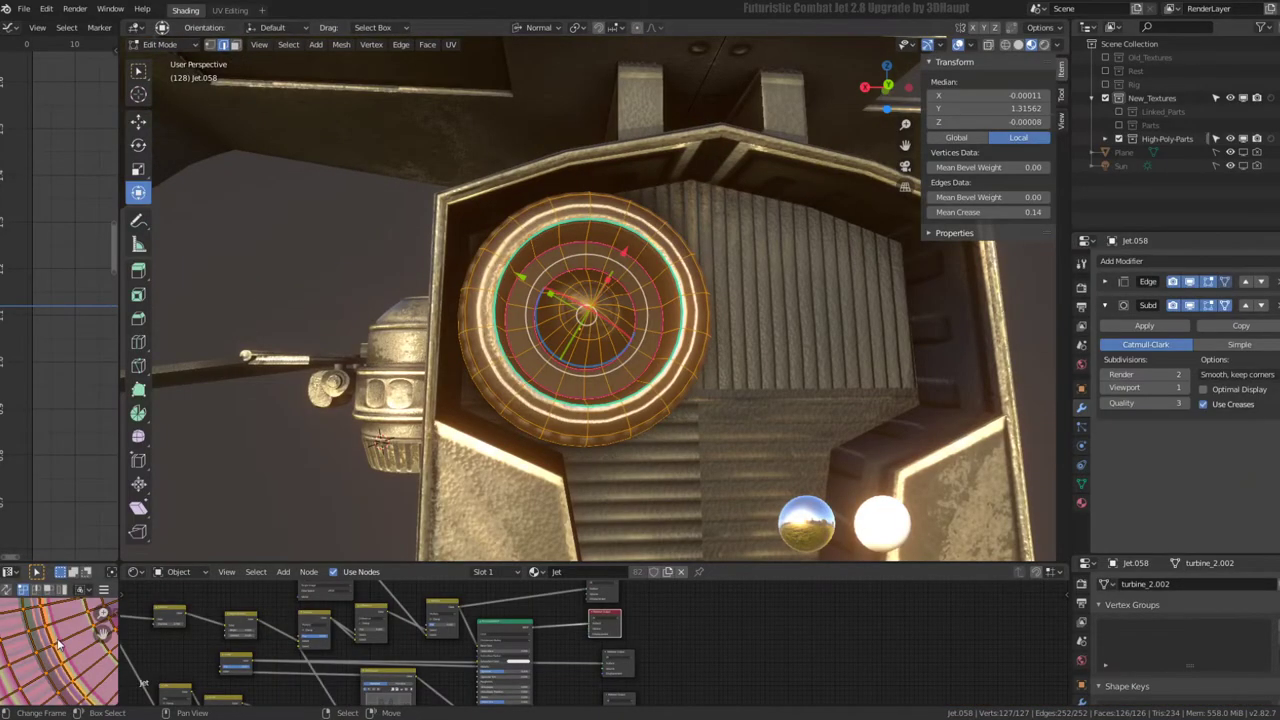
- Toggle Live Unwrap and run Seams From Islands again, then restore the layout
{"action": "key", "text": "ctrl+space"}
{"action": "left_click", "coordinate": [103, 45]}
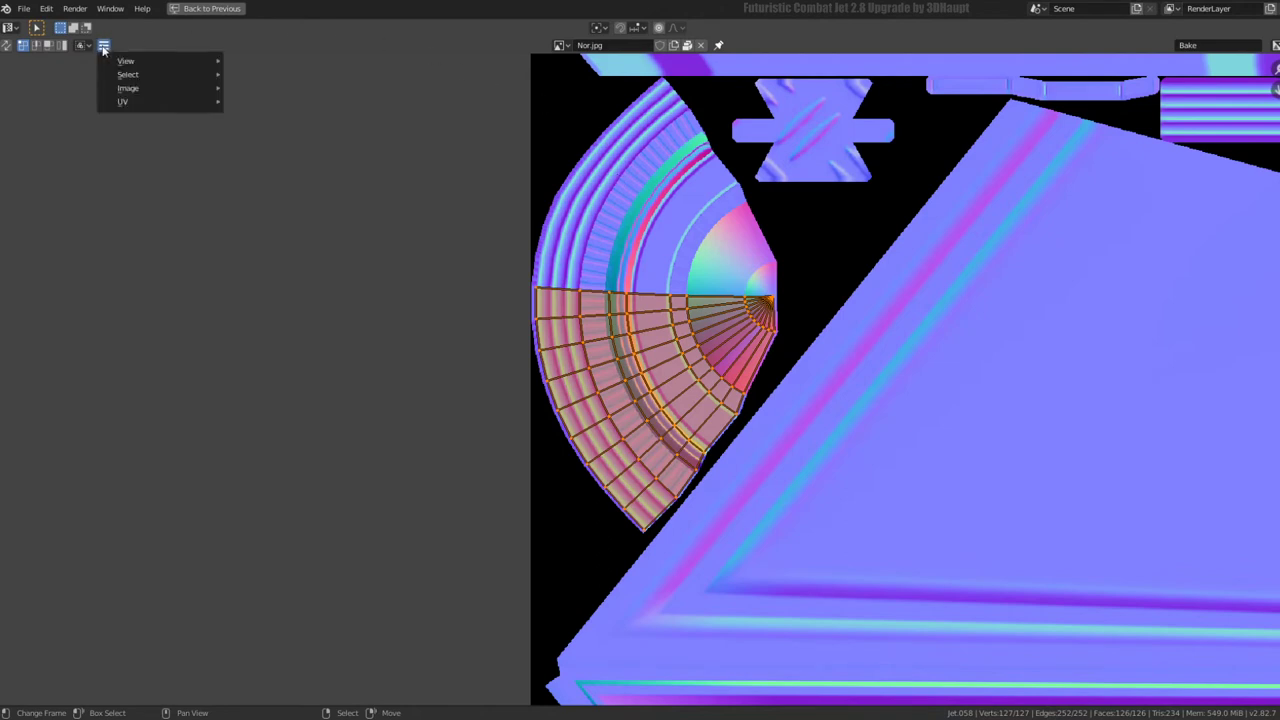
{"action": "mouse_move", "coordinate": [124, 102]}
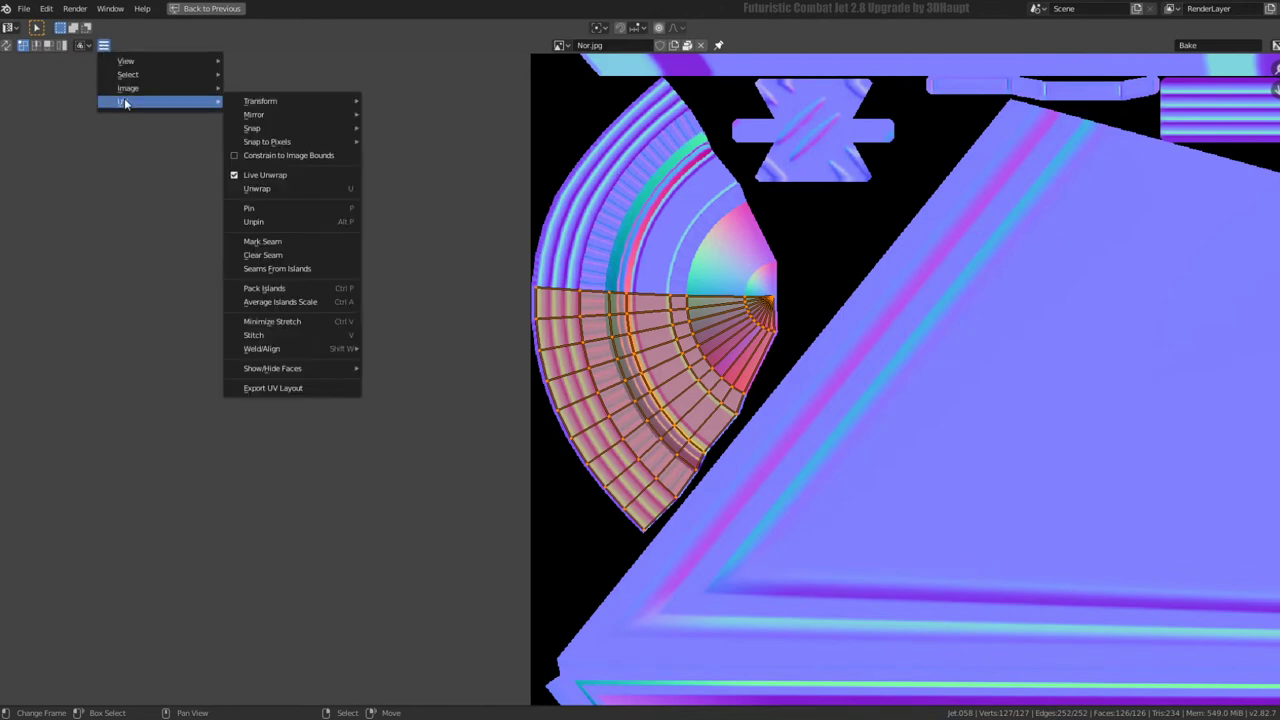
{"action": "left_click", "coordinate": [240, 175]}
{"action": "left_click", "coordinate": [104, 45]}
{"action": "left_click", "coordinate": [257, 269]}
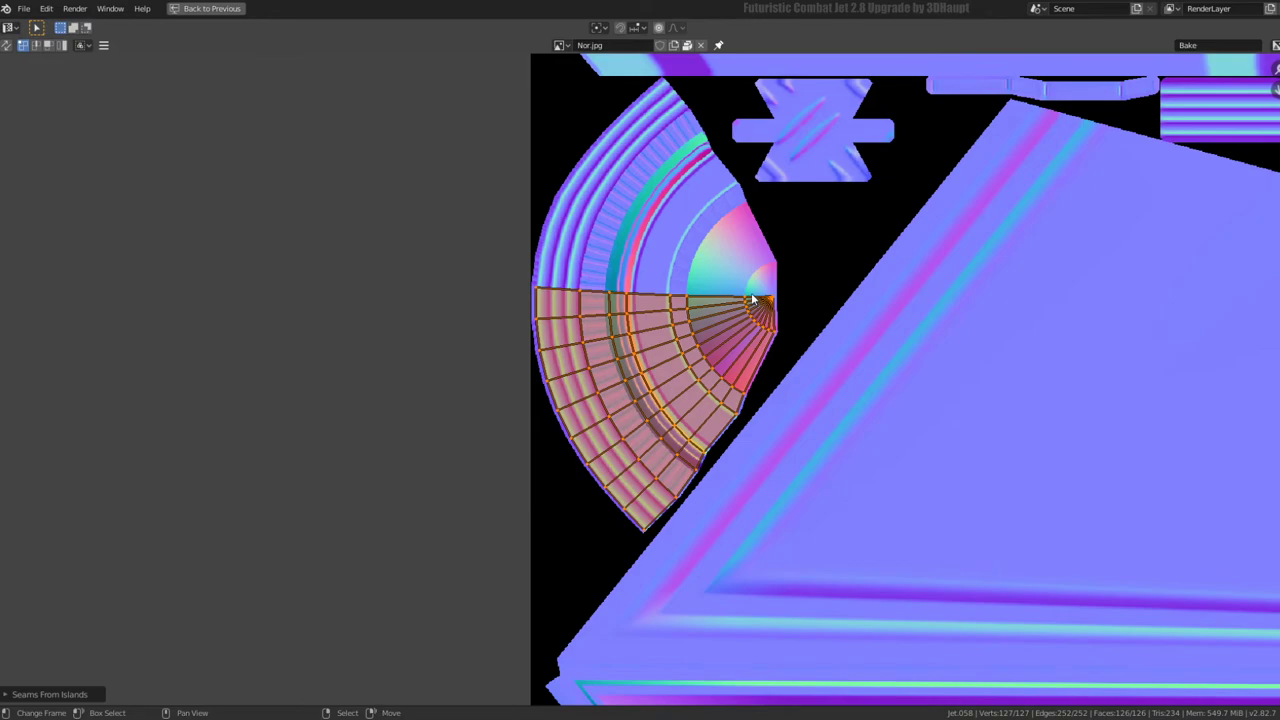
{"action": "key", "text": "ctrl+space"}
{"action": "key", "text": "ctrl+space"}
- Re-enter Edit Mode on the turbine and clear its mesh selection
{"action": "key", "text": "Tab"}
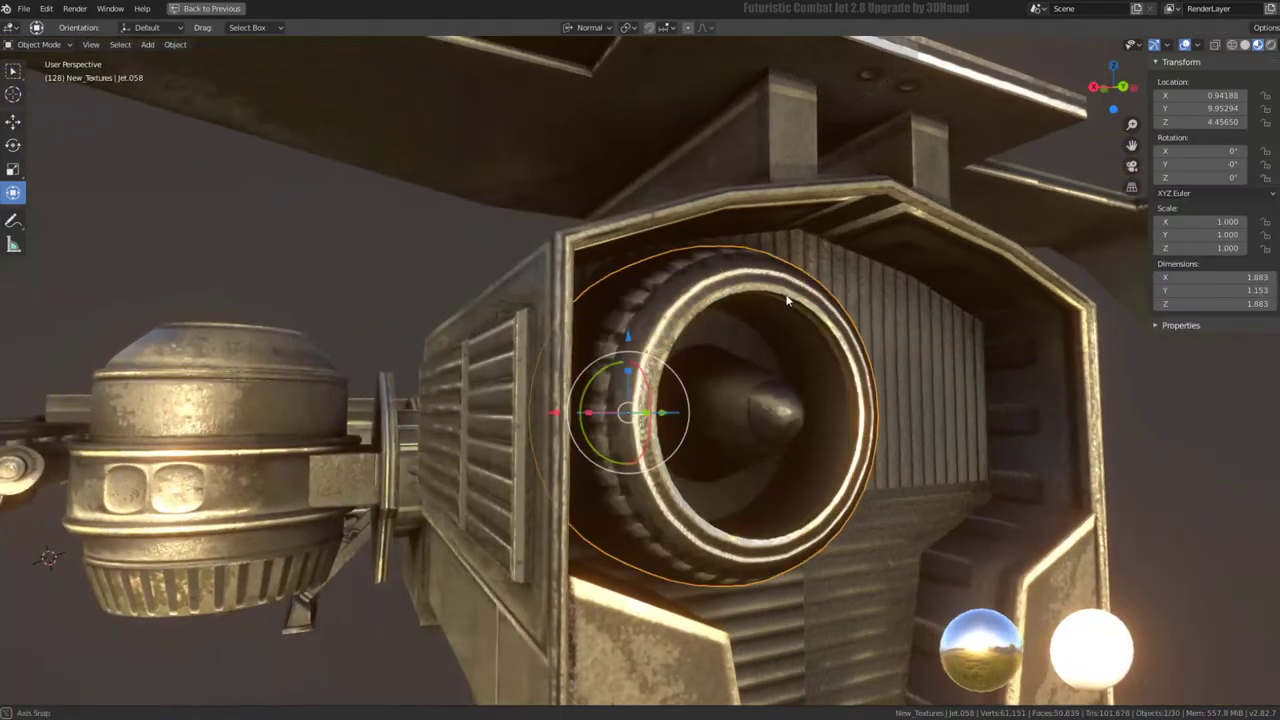
{"action": "mouse_move", "coordinate": [786, 294]}
{"action": "middle_mouse_down"}
{"action": "mouse_move", "coordinate": [717, 210]}
{"action": "mouse_move", "coordinate": [720, 300]}
{"action": "mouse_move", "coordinate": [874, 283]}
{"action": "mouse_move", "coordinate": [741, 319]}
{"action": "mouse_move", "coordinate": [805, 278]}
{"action": "middle_mouse_up"}
{"action": "key", "text": "Tab"}
{"action": "key", "text": "alt+a"}
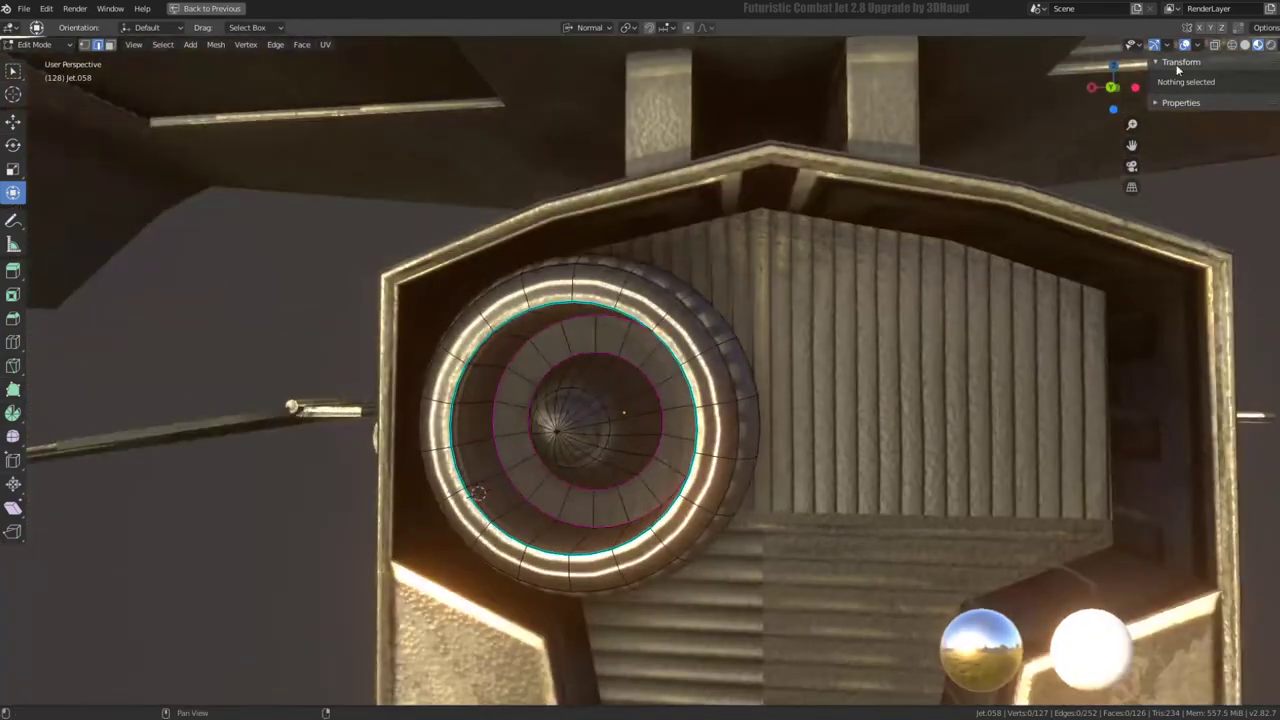
- Toggle the crease, sharp, bevel and seam overlays, then select the turbine rim's edge ring
{"action": "left_click", "coordinate": [1200, 46]}
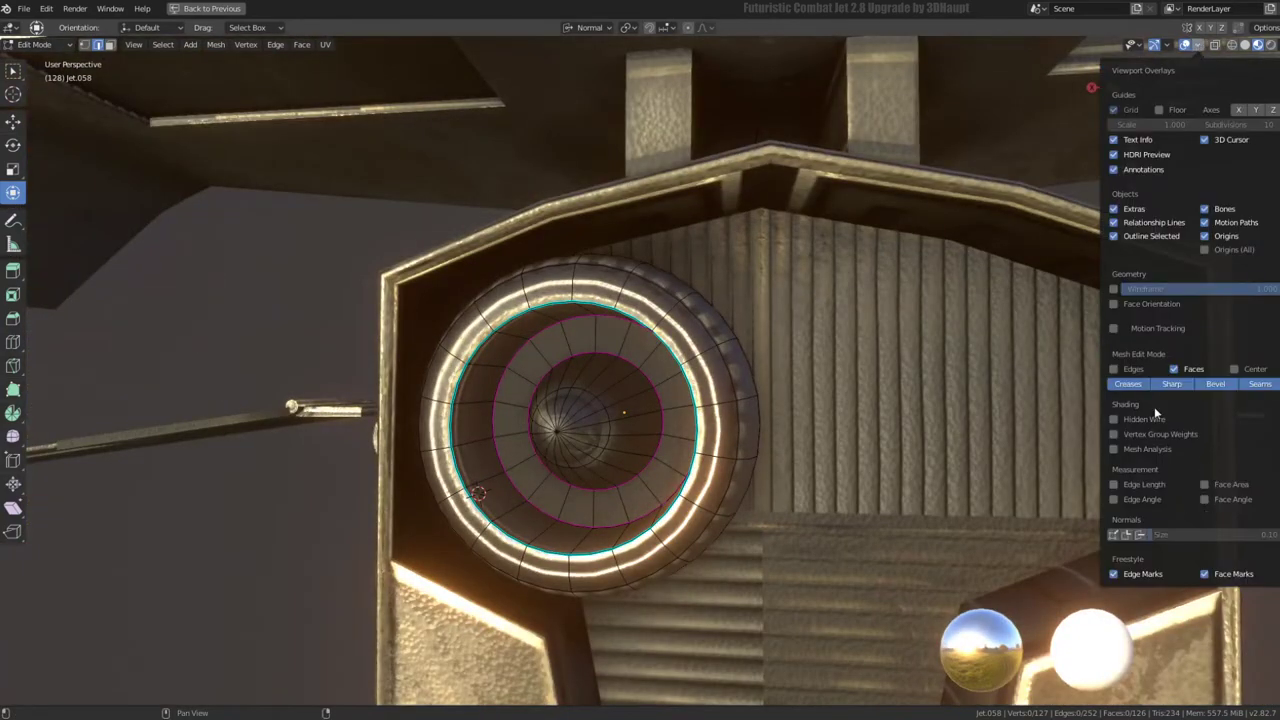
{"action": "left_click_drag", "start_coordinate": [1265, 383], "coordinate": [1104, 386]}
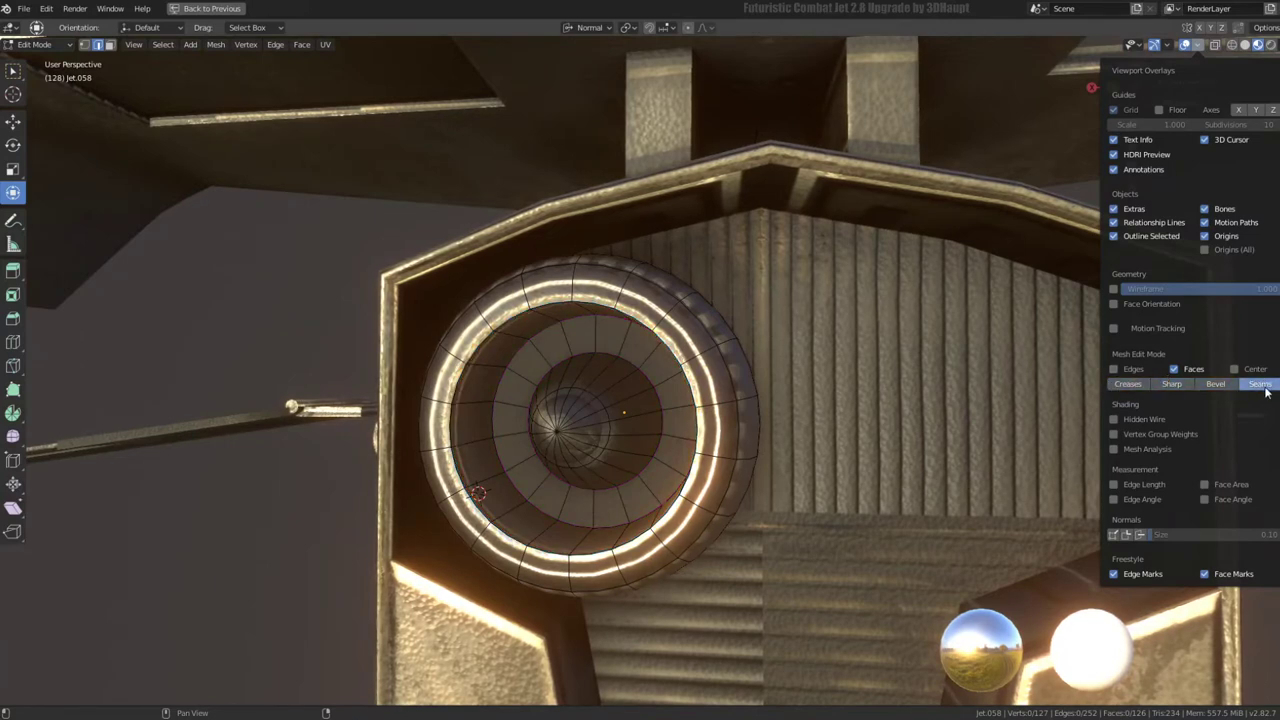
{"action": "middle_click_drag", "start_coordinate": [828, 386], "coordinate": [760, 370]}
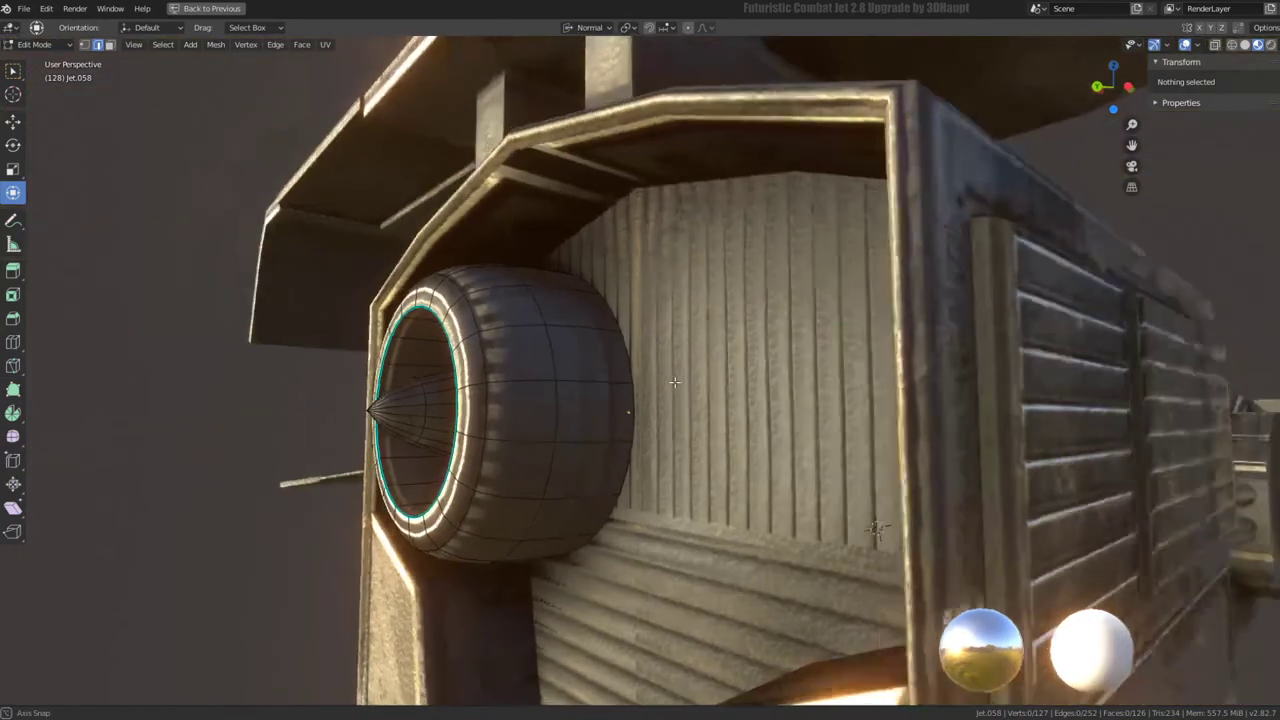
{"action": "scroll", "coordinate": [705, 357], "scroll_direction": "down", "scroll_amount": 5}
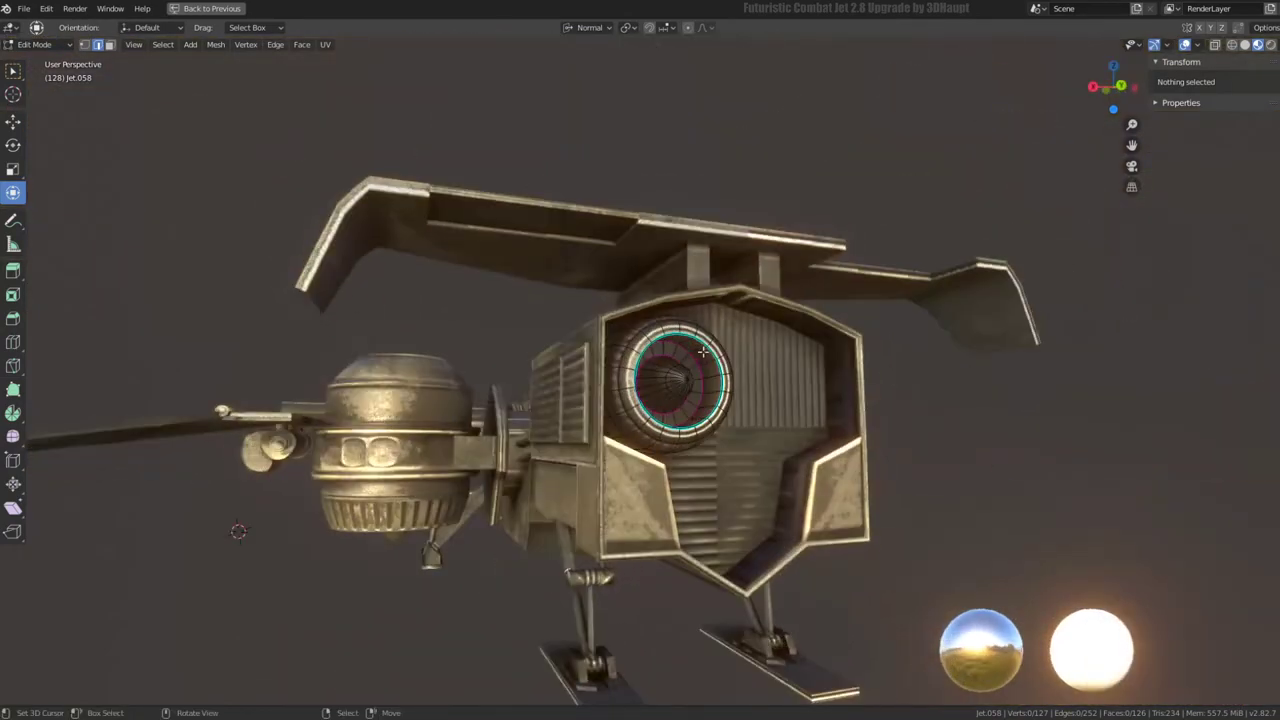
{"action": "left_click", "coordinate": [703, 352], "text": "alt"}
{"action": "mouse_move", "coordinate": [703, 352]}
{"action": "middle_mouse_down"}
{"action": "mouse_move", "coordinate": [720, 340]}
{"action": "mouse_move", "coordinate": [680, 306]}
{"action": "mouse_move", "coordinate": [700, 423]}
{"action": "middle_mouse_up"}
{"action": "scroll", "coordinate": [743, 330], "scroll_direction": "up", "scroll_amount": 5}
- Subdivide the turbine rim's edge ring twice
{"action": "left_click", "coordinate": [800, 325], "text": "alt"}
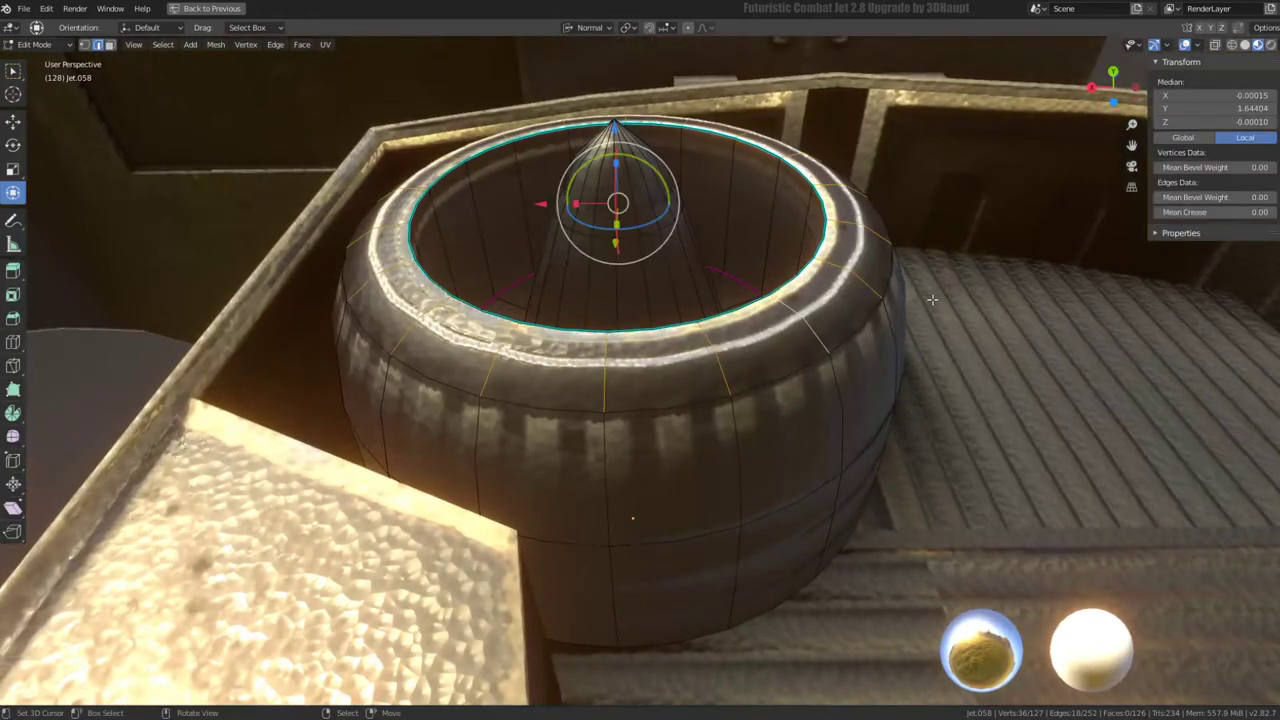
{"action": "left_click", "coordinate": [932, 298]}
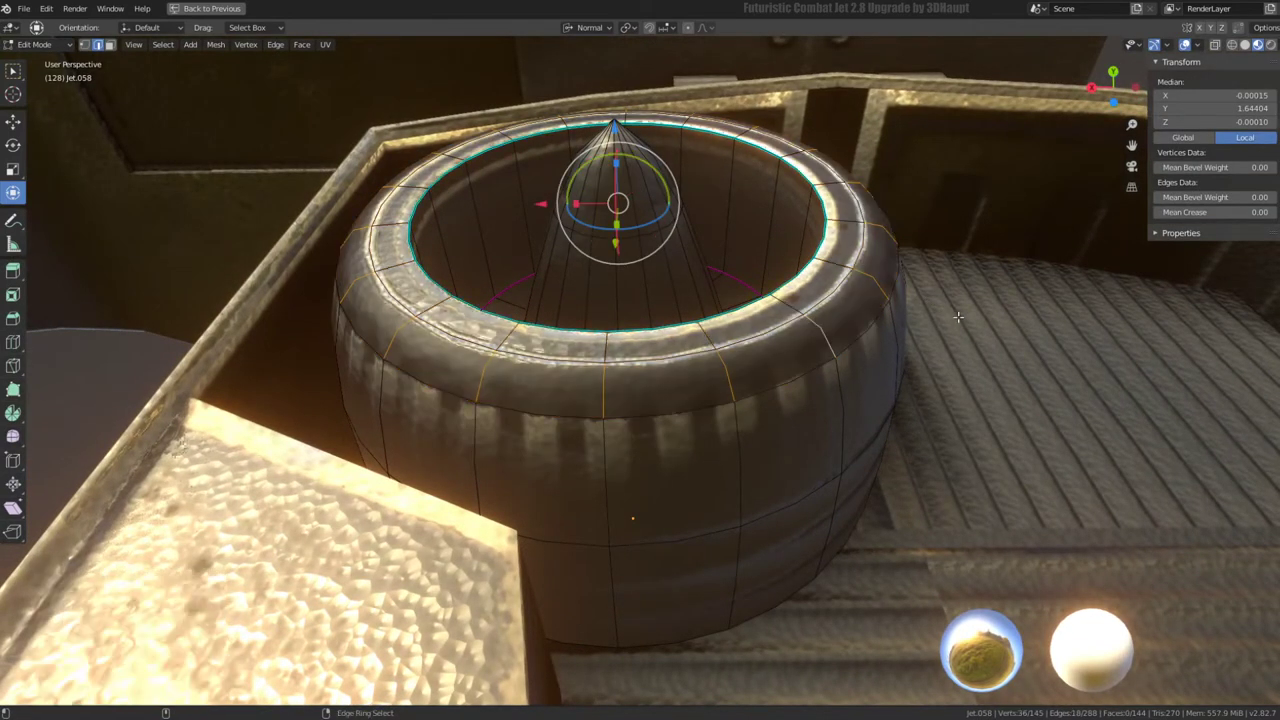
{"action": "key", "text": "q"}
{"action": "left_click", "coordinate": [908, 296]}
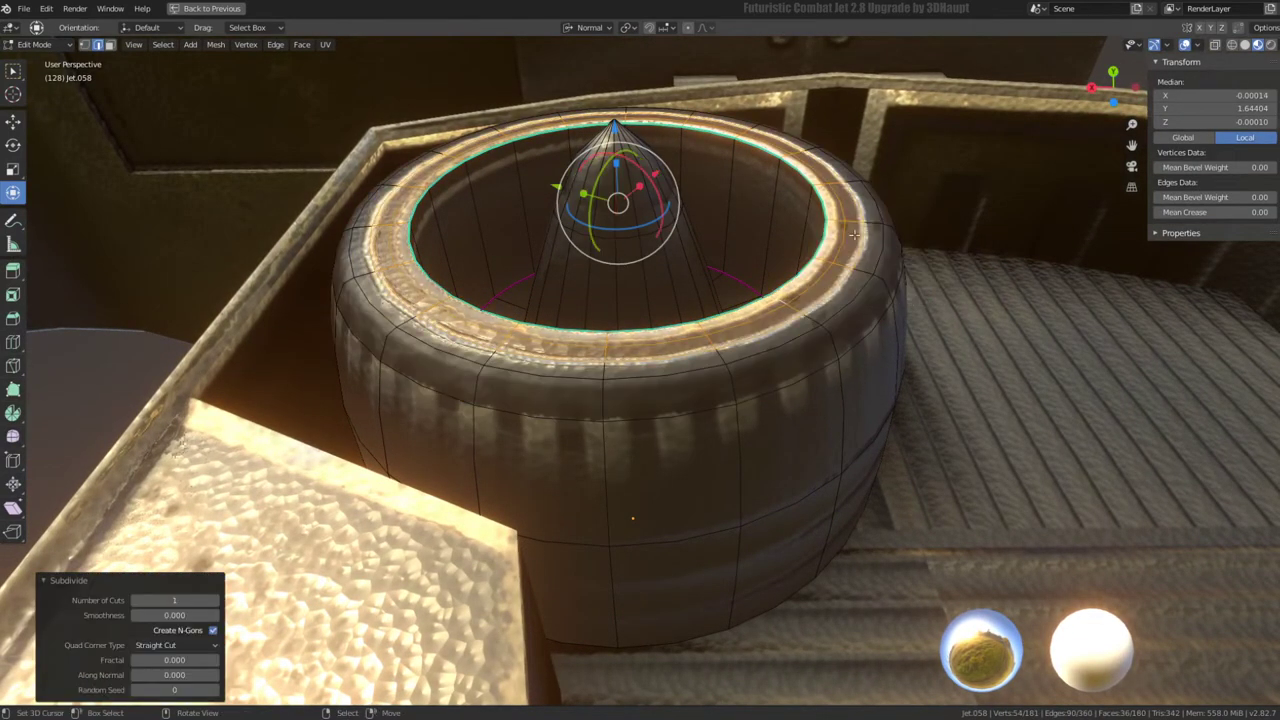
- Move the rim's inner edge loop -0.0464 along its normal
{"action": "left_click", "coordinate": [800, 198], "text": "alt"}
{"action": "mouse_move", "coordinate": [800, 198]}
{"action": "middle_mouse_down"}
{"action": "mouse_move", "coordinate": [805, 240]}
{"action": "mouse_move", "coordinate": [815, 204]}
{"action": "middle_mouse_up"}
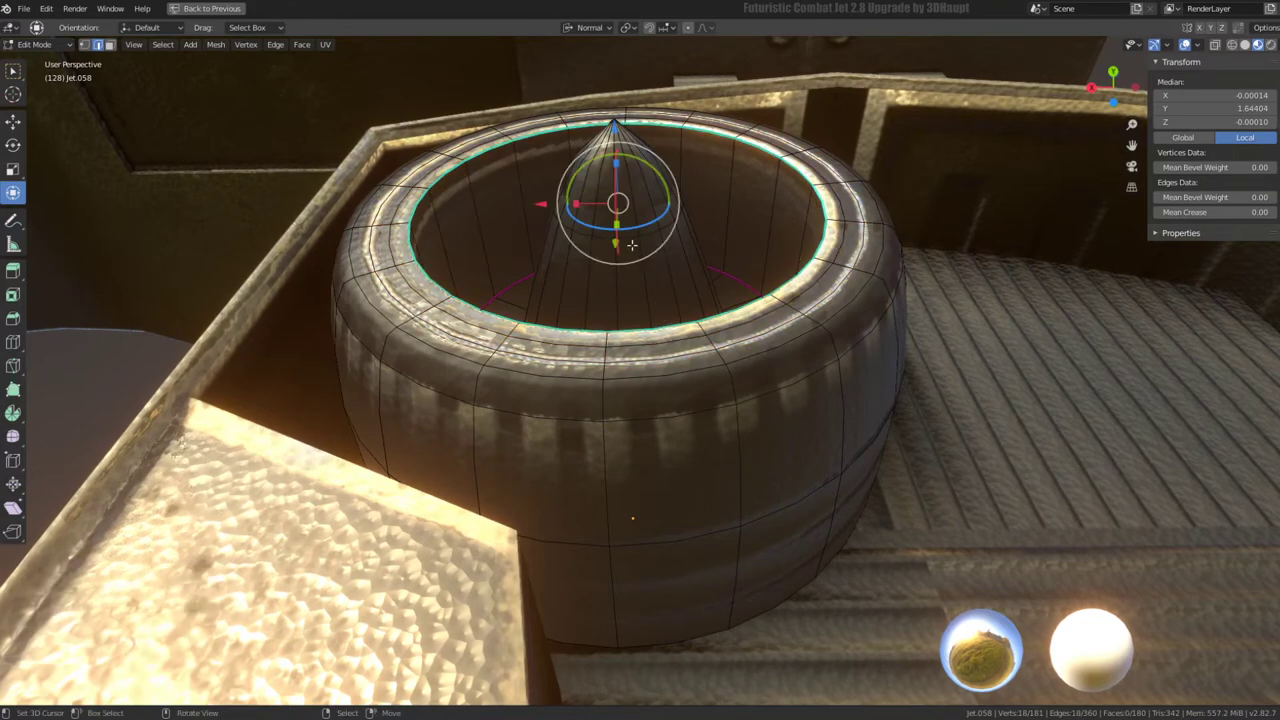
{"action": "middle_click_drag", "start_coordinate": [622, 242], "coordinate": [698, 146]}
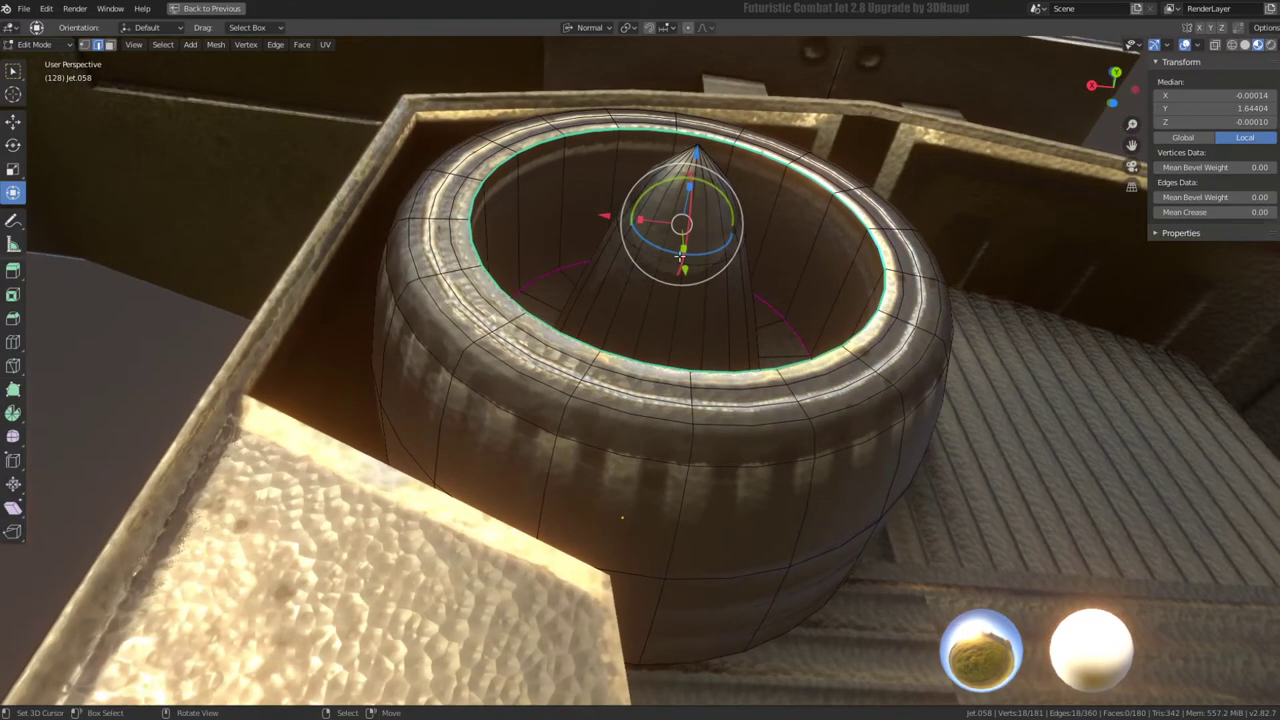
{"action": "key", "text": "e"}
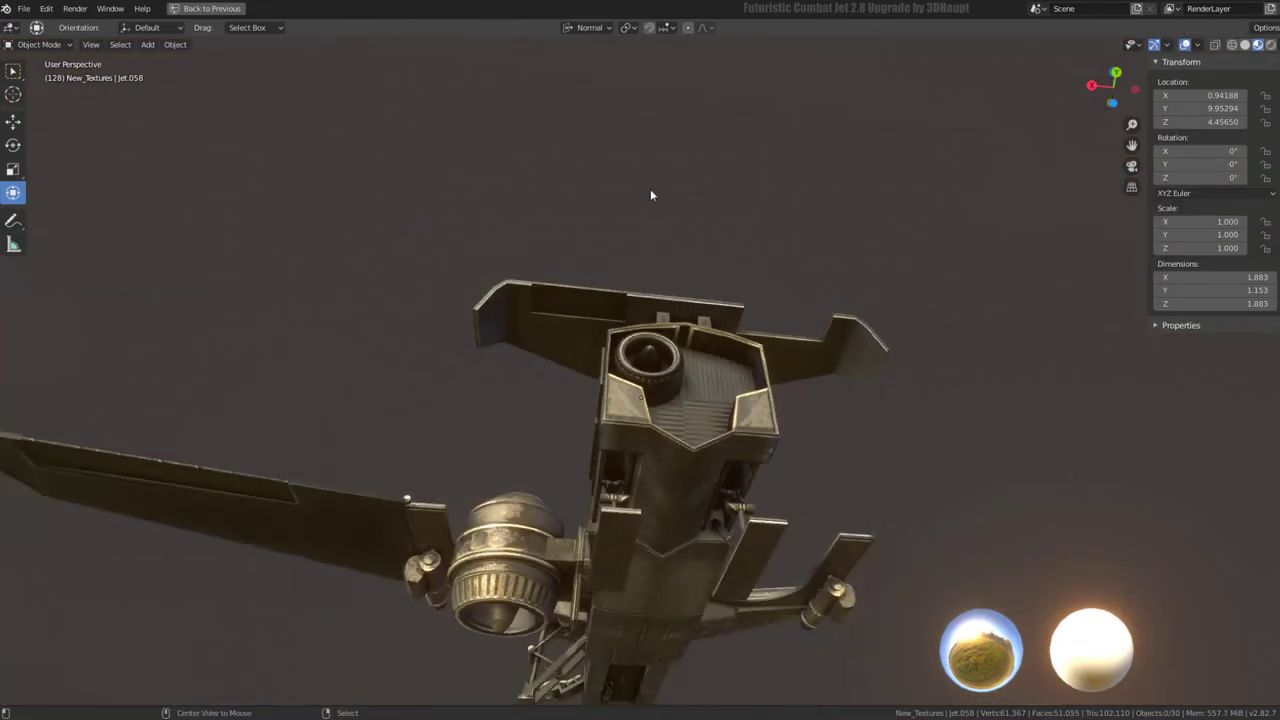
- Return from the maximized viewport to the Shading layout and frame the jet's gun pod
{"action": "mouse_move", "coordinate": [650, 189]}
{"action": "middle_mouse_down"}
{"action": "mouse_move", "coordinate": [612, 250]}
{"action": "mouse_move", "coordinate": [749, 319]}
{"action": "mouse_move", "coordinate": [898, 302]}
{"action": "middle_mouse_up"}
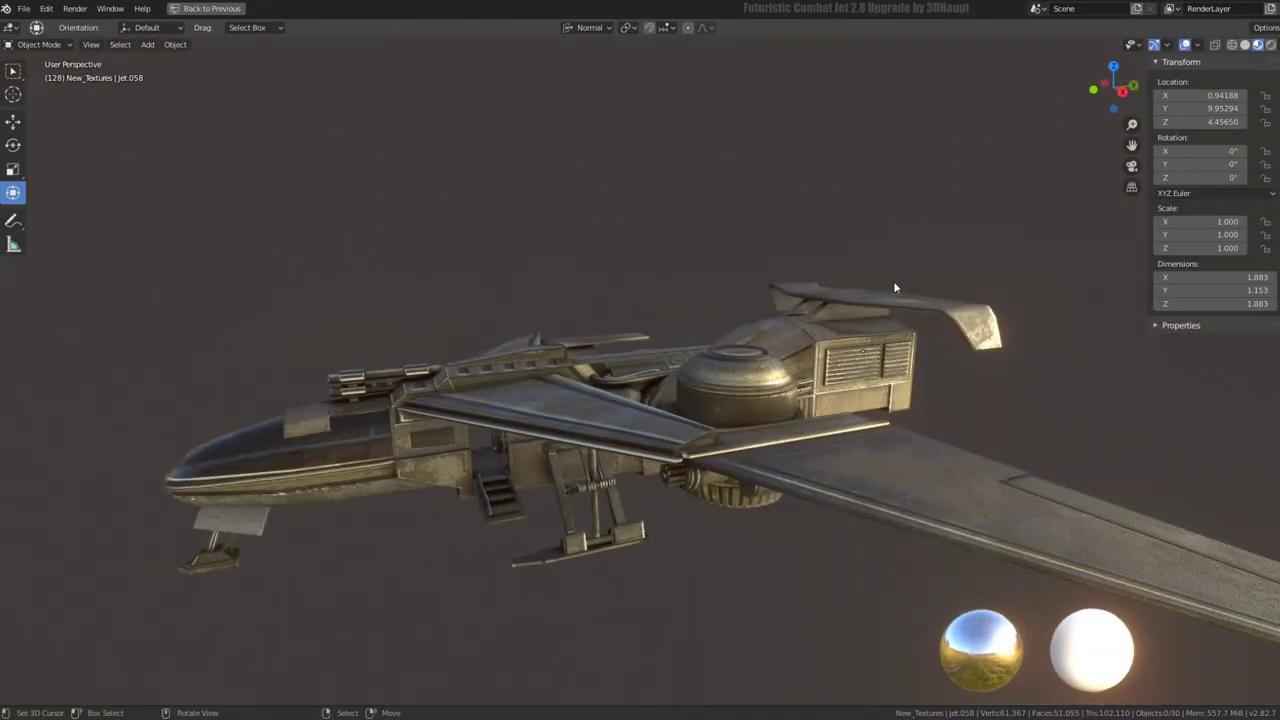
{"action": "key", "text": "ctrl+space"}
{"action": "mouse_move", "coordinate": [614, 177]}
{"action": "middle_mouse_down"}
{"action": "mouse_move", "coordinate": [670, 223]}
{"action": "mouse_move", "coordinate": [674, 185]}
{"action": "mouse_move", "coordinate": [720, 188]}
{"action": "middle_mouse_up"}
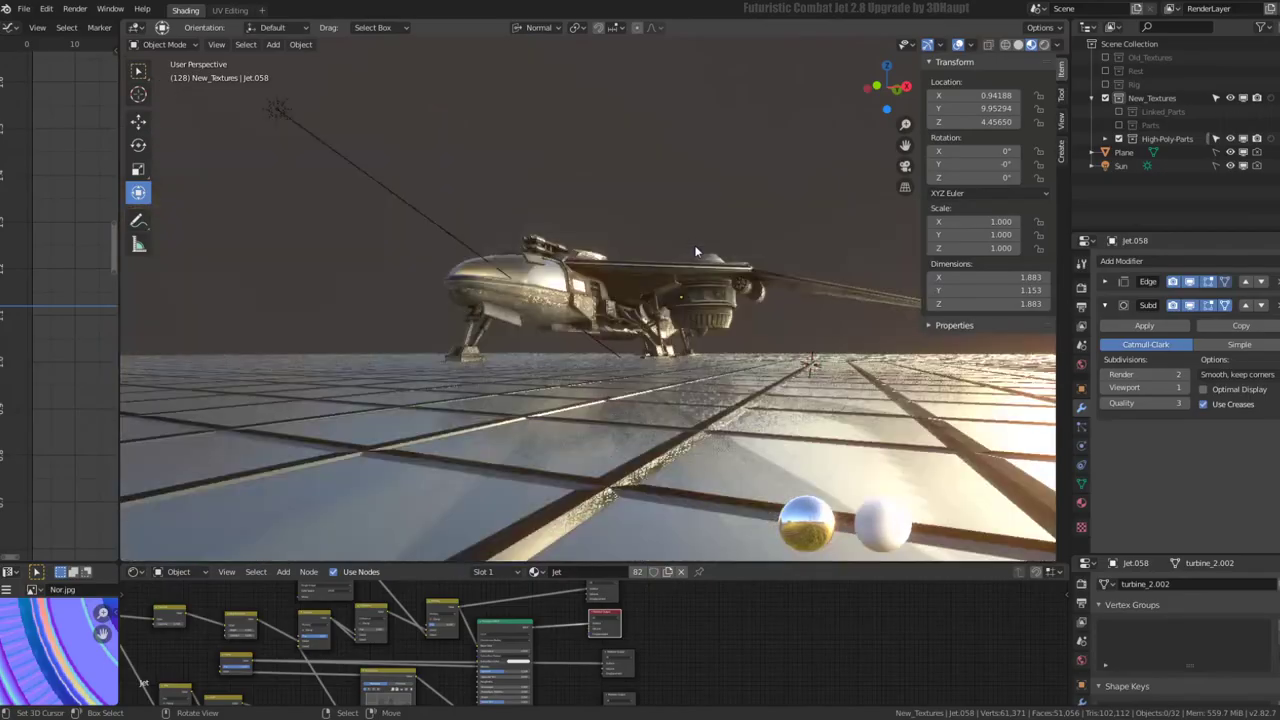
{"action": "mouse_move", "coordinate": [520, 290]}
{"action": "middle_mouse_down"}
{"action": "mouse_move", "coordinate": [585, 242]}
{"action": "mouse_move", "coordinate": [749, 254]}
{"action": "mouse_move", "coordinate": [512, 250]}
{"action": "middle_mouse_up"}
{"action": "scroll", "coordinate": [515, 252], "scroll_direction": "up", "scroll_amount": 3}
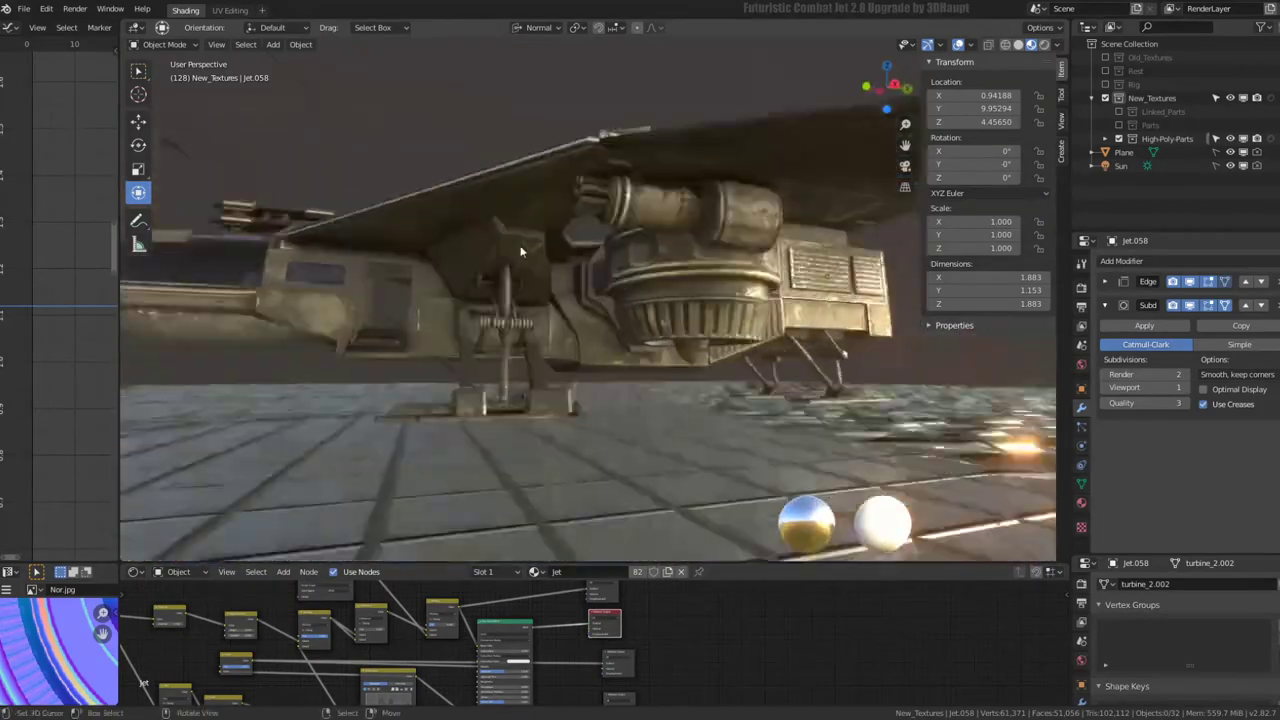
{"action": "scroll", "coordinate": [523, 255], "scroll_direction": "up", "scroll_amount": 3}
{"action": "scroll", "coordinate": [523, 255], "scroll_direction": "down", "scroll_amount": 2}
- Edit the gun barrel Jet.061 and subdivide its band edge ring with one cut
{"action": "left_click", "coordinate": [634, 237]}
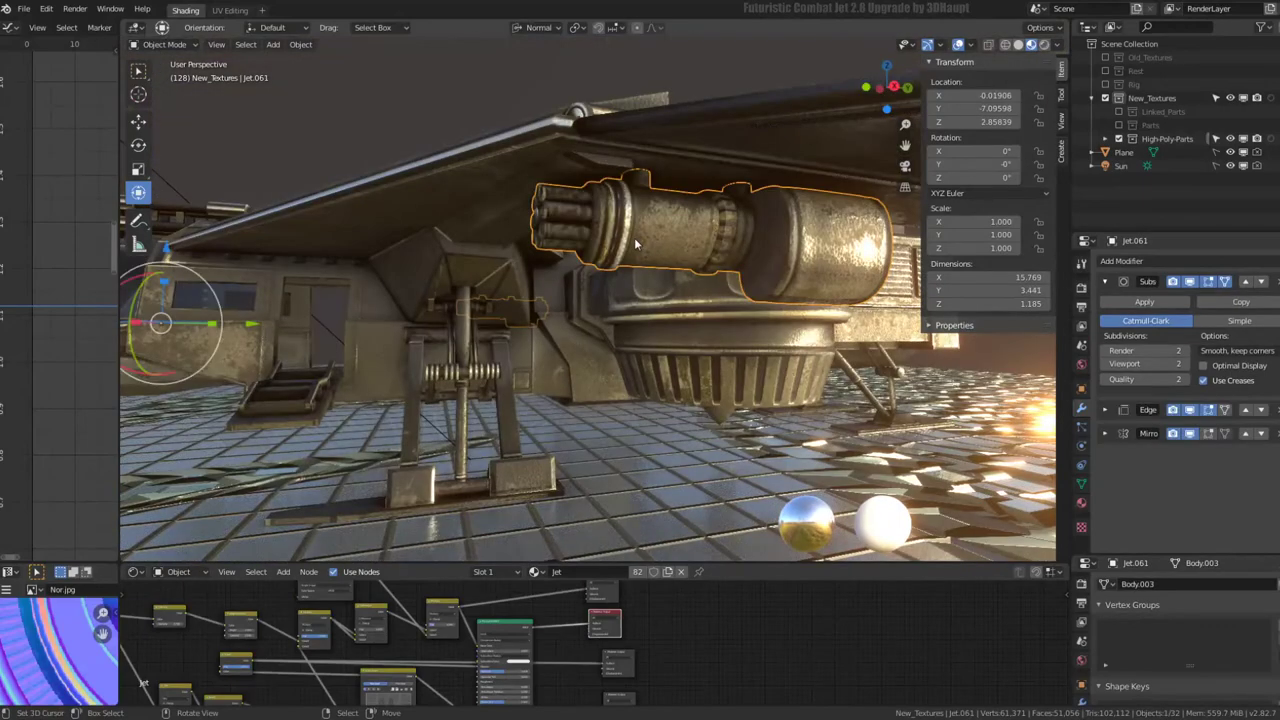
{"action": "key", "text": "Tab"}
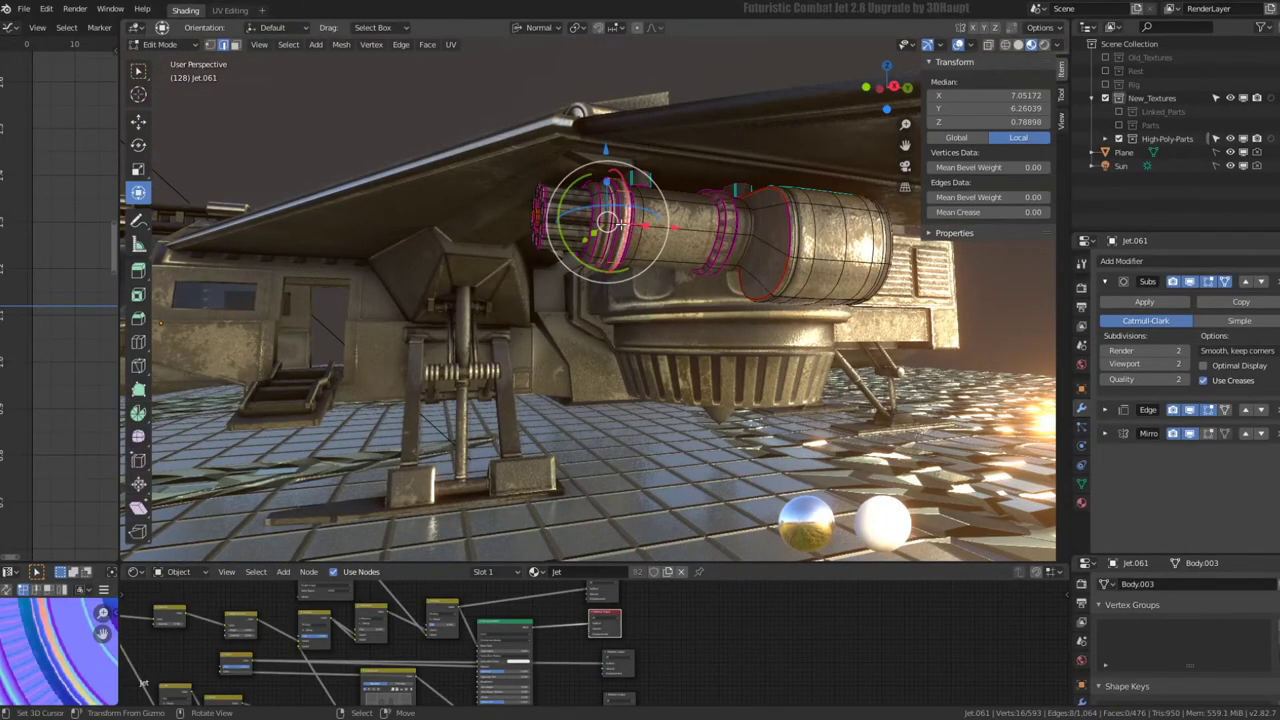
{"action": "key", "text": "KP_Decimal"}
{"action": "middle_click_drag", "start_coordinate": [621, 224], "coordinate": [679, 163]}
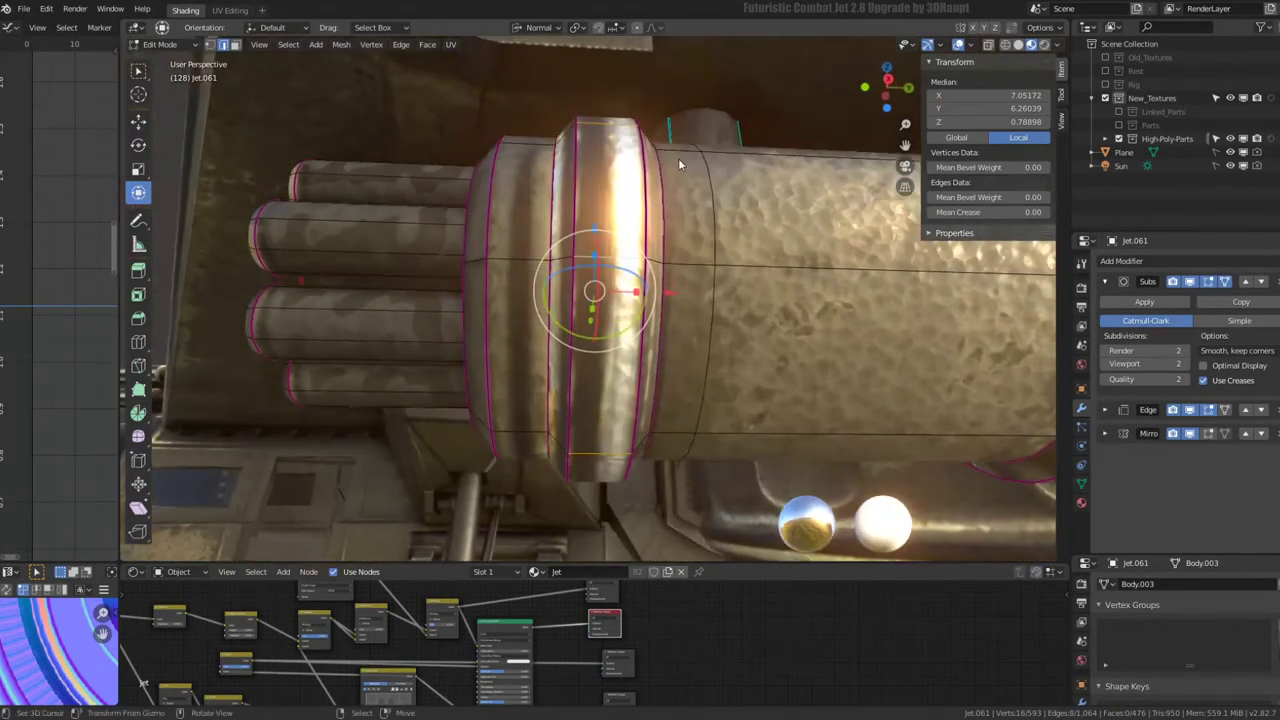
{"action": "right_click", "coordinate": [679, 163]}
{"action": "left_click", "coordinate": [679, 158]}
- Select the edge rings beside the bands and near the far band, then toggle Edit Mode off and on
{"action": "scroll", "coordinate": [570, 228], "scroll_direction": "down", "scroll_amount": 3}
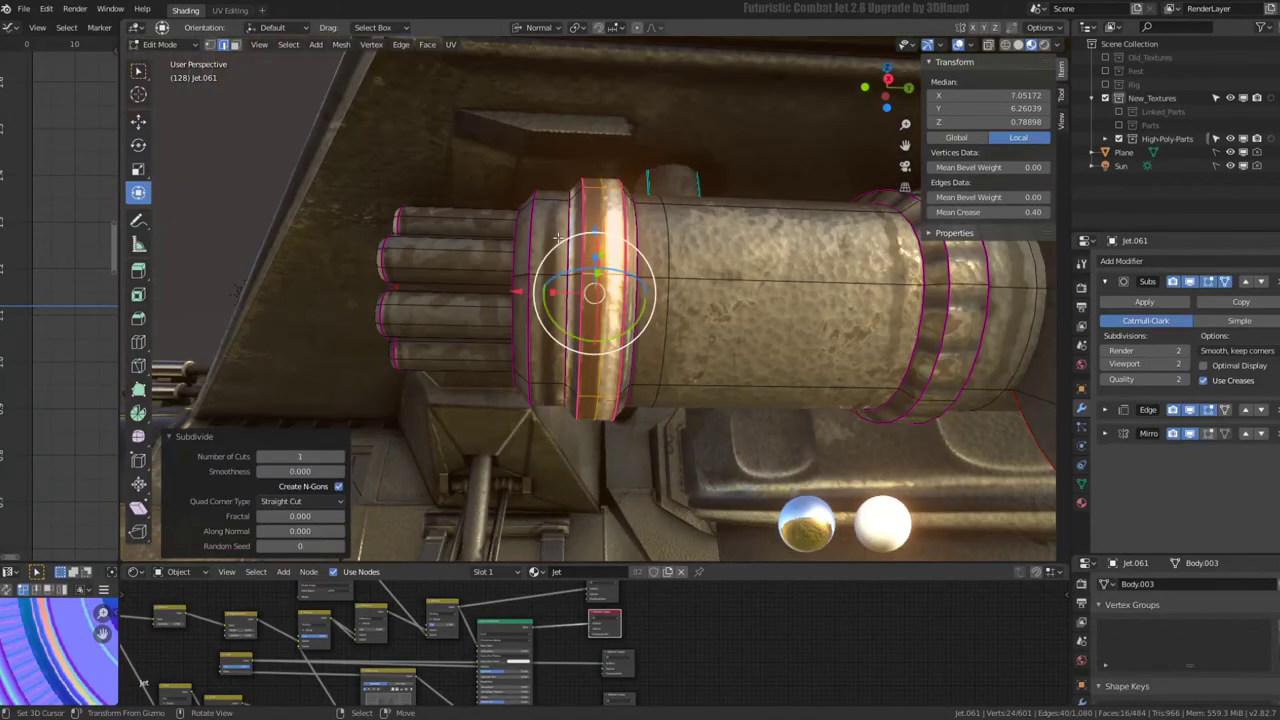
{"action": "left_click", "coordinate": [537, 278], "text": "alt"}
{"action": "left_click", "coordinate": [662, 262], "text": "alt+shift"}
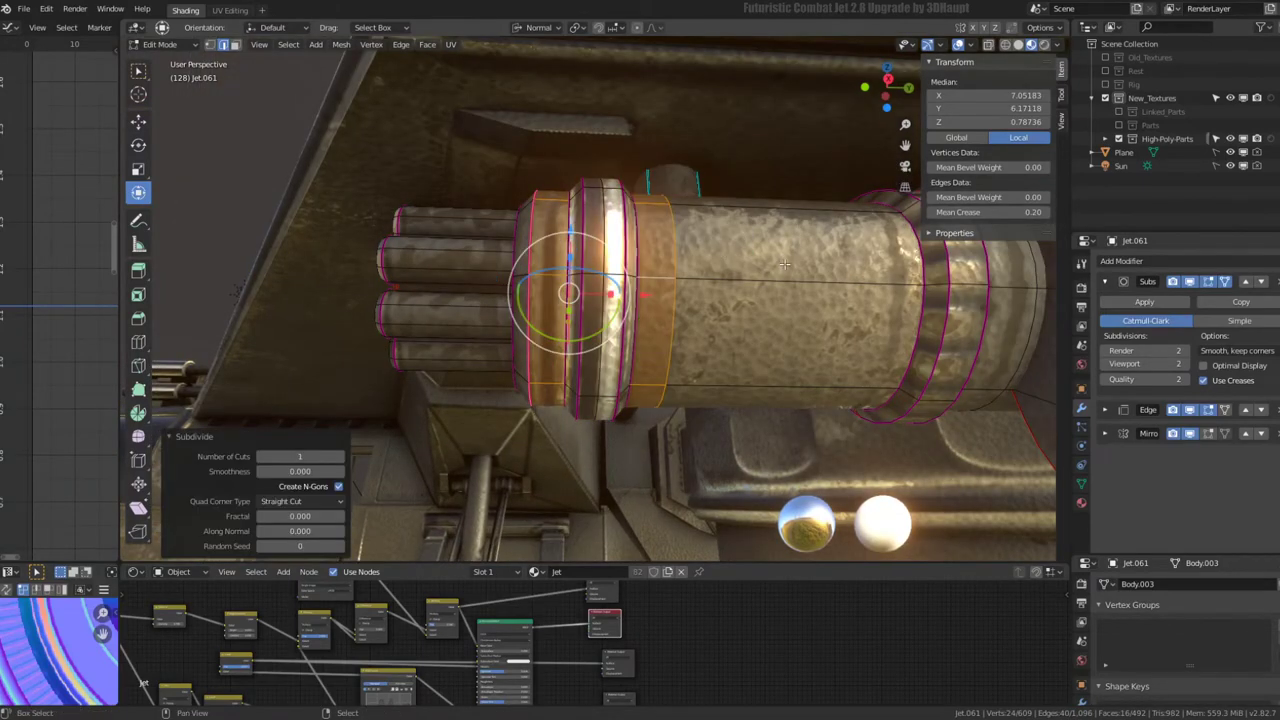
{"action": "middle_click_drag", "start_coordinate": [785, 264], "coordinate": [671, 274]}
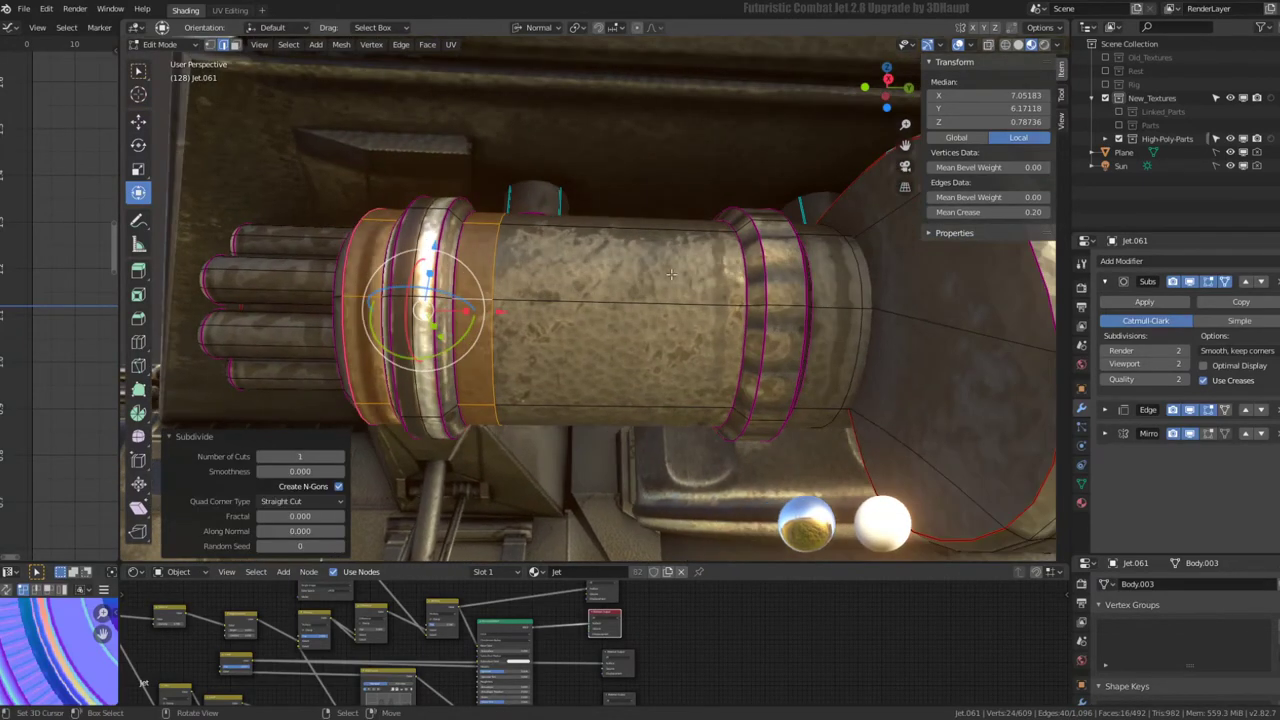
{"action": "left_click", "coordinate": [765, 304], "text": "alt"}
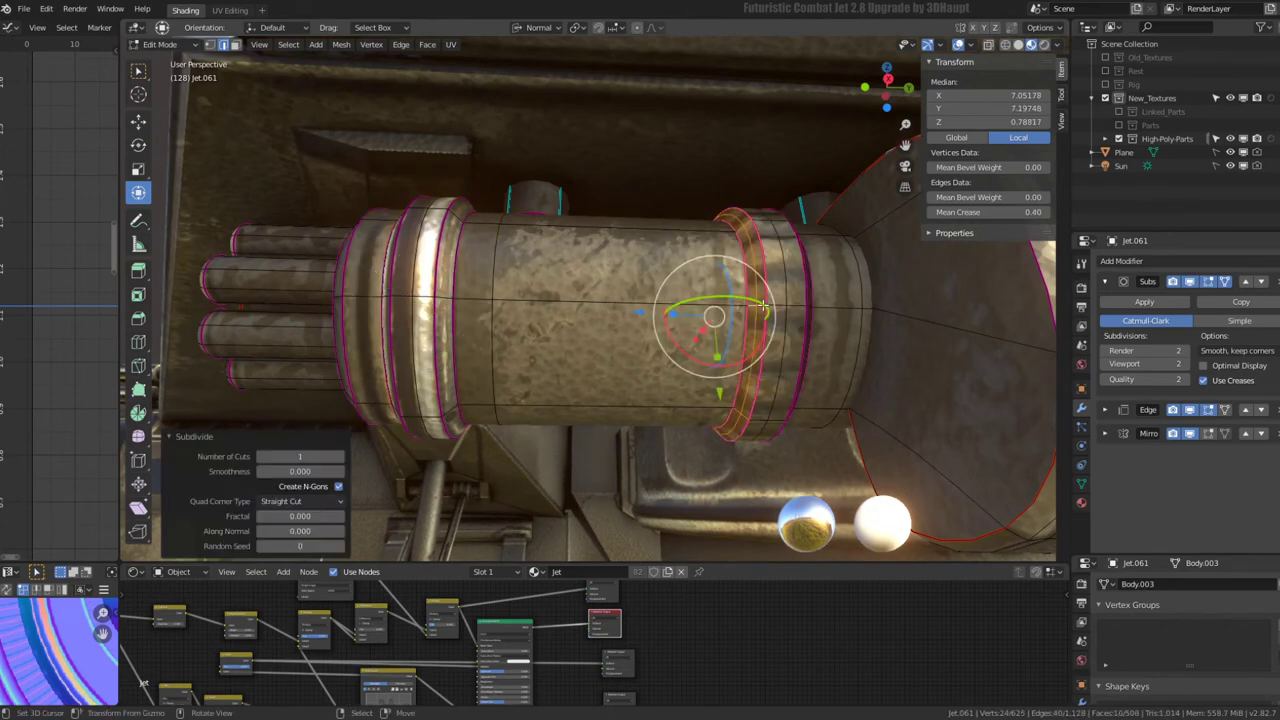
{"action": "scroll", "coordinate": [765, 304], "scroll_direction": "down", "scroll_amount": 3}
{"action": "key", "text": "Tab"}
{"action": "mouse_move", "coordinate": [797, 279]}
{"action": "middle_mouse_down"}
{"action": "mouse_move", "coordinate": [427, 217]}
{"action": "mouse_move", "coordinate": [483, 313]}
{"action": "mouse_move", "coordinate": [603, 271]}
{"action": "mouse_move", "coordinate": [671, 300]}
{"action": "mouse_move", "coordinate": [561, 311]}
{"action": "mouse_move", "coordinate": [511, 299]}
{"action": "mouse_move", "coordinate": [657, 237]}
{"action": "mouse_move", "coordinate": [508, 276]}
{"action": "mouse_move", "coordinate": [505, 289]}
{"action": "middle_mouse_up"}
{"action": "scroll", "coordinate": [534, 296], "scroll_direction": "up", "scroll_amount": 3}
{"action": "key", "text": "Tab"}
{"action": "key", "text": "Tab"}
- Isolate the fuselage part Jet.049 in Local view and enter Edit Mode
{"action": "left_click", "coordinate": [505, 289]}
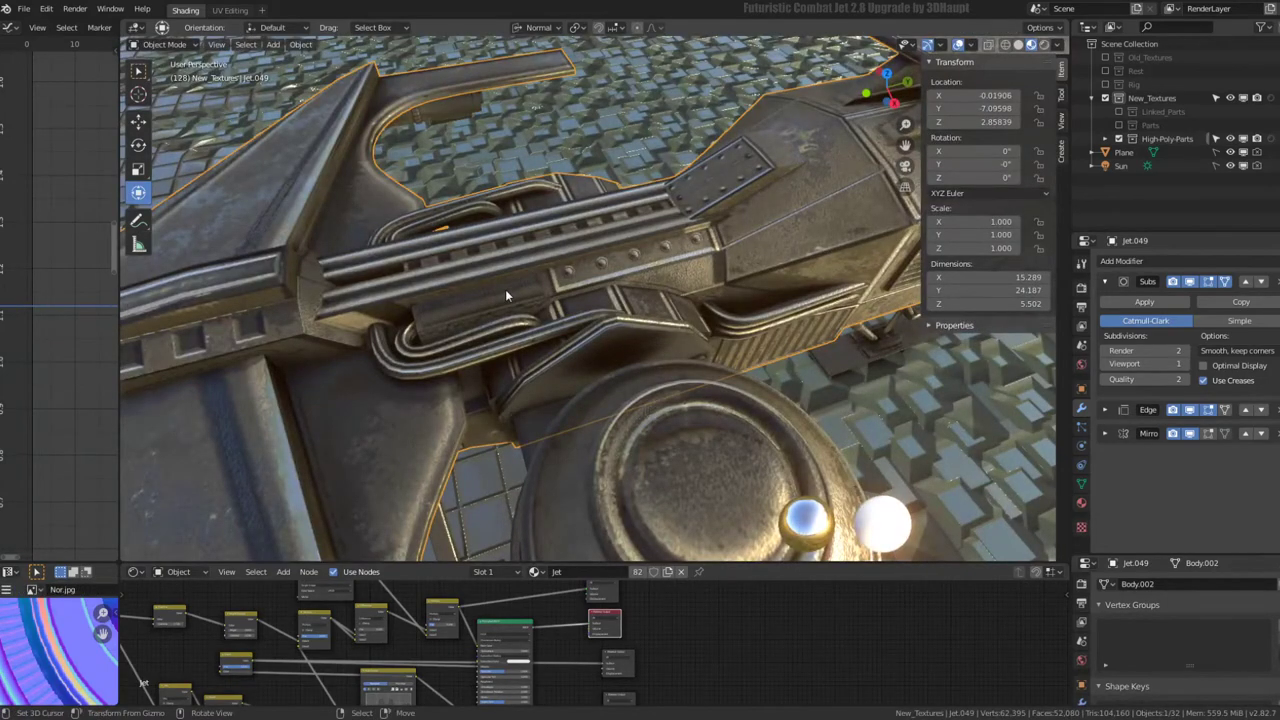
{"action": "key", "text": "KP_Divide"}
{"action": "key", "text": "Tab"}
{"action": "scroll", "coordinate": [512, 282], "scroll_direction": "up", "scroll_amount": 1}
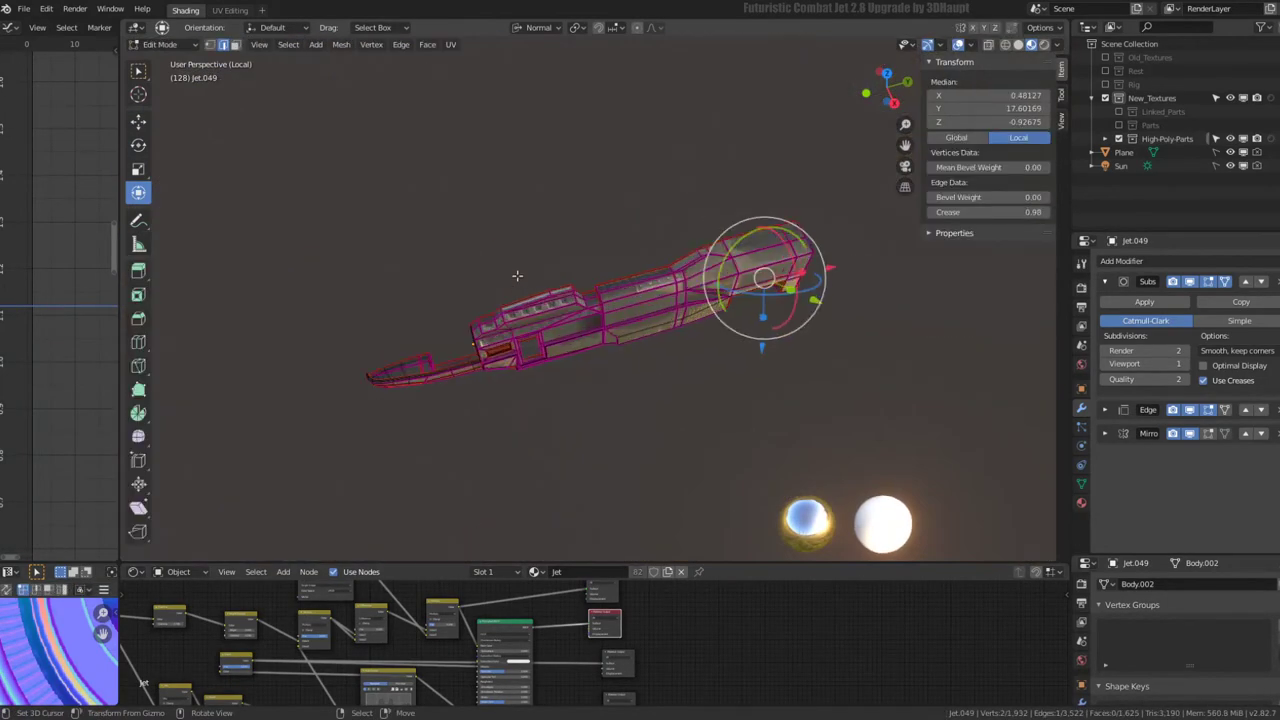
{"action": "scroll", "coordinate": [694, 307], "scroll_direction": "up", "scroll_amount": 5}
{"action": "scroll", "coordinate": [690, 309], "scroll_direction": "up", "scroll_amount": 3}
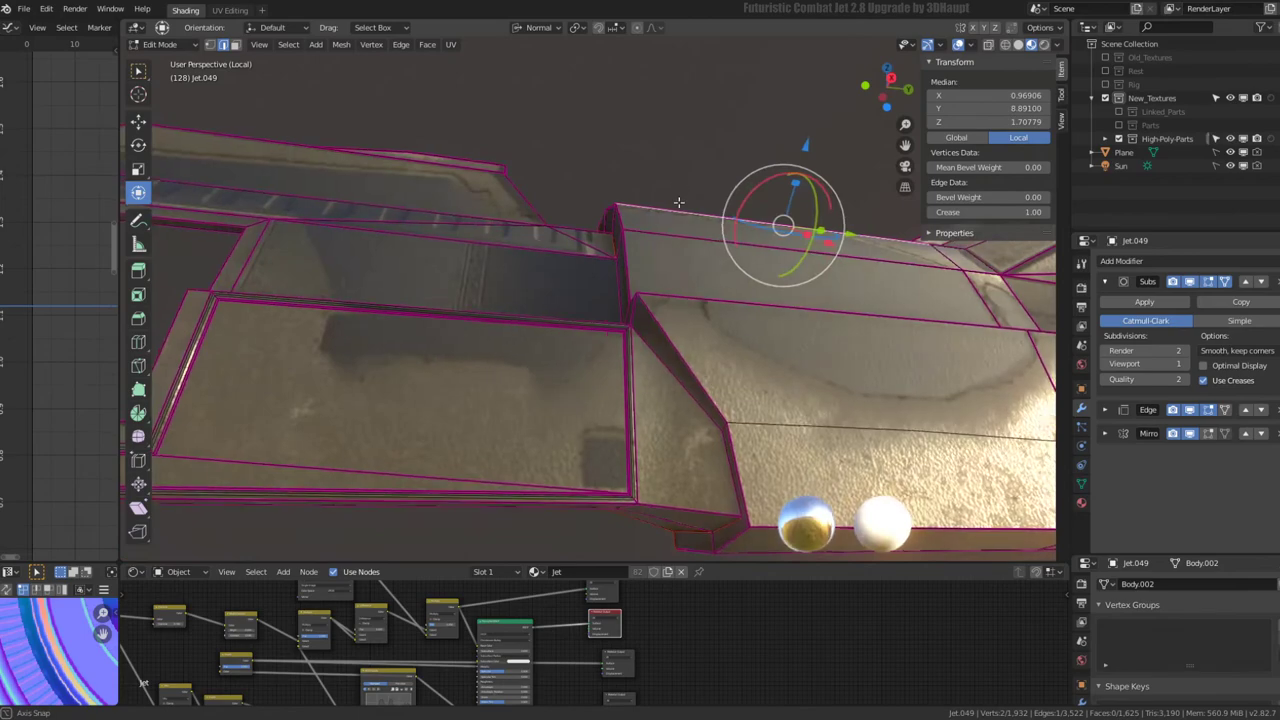
{"action": "scroll", "coordinate": [754, 303], "scroll_direction": "down", "scroll_amount": 3}
- Subdivide an edge loop on the mid-body panel and slide the new loop along it
{"action": "left_click", "coordinate": [754, 303], "text": "alt"}
{"action": "middle_click_drag", "start_coordinate": [754, 303], "coordinate": [766, 313]}
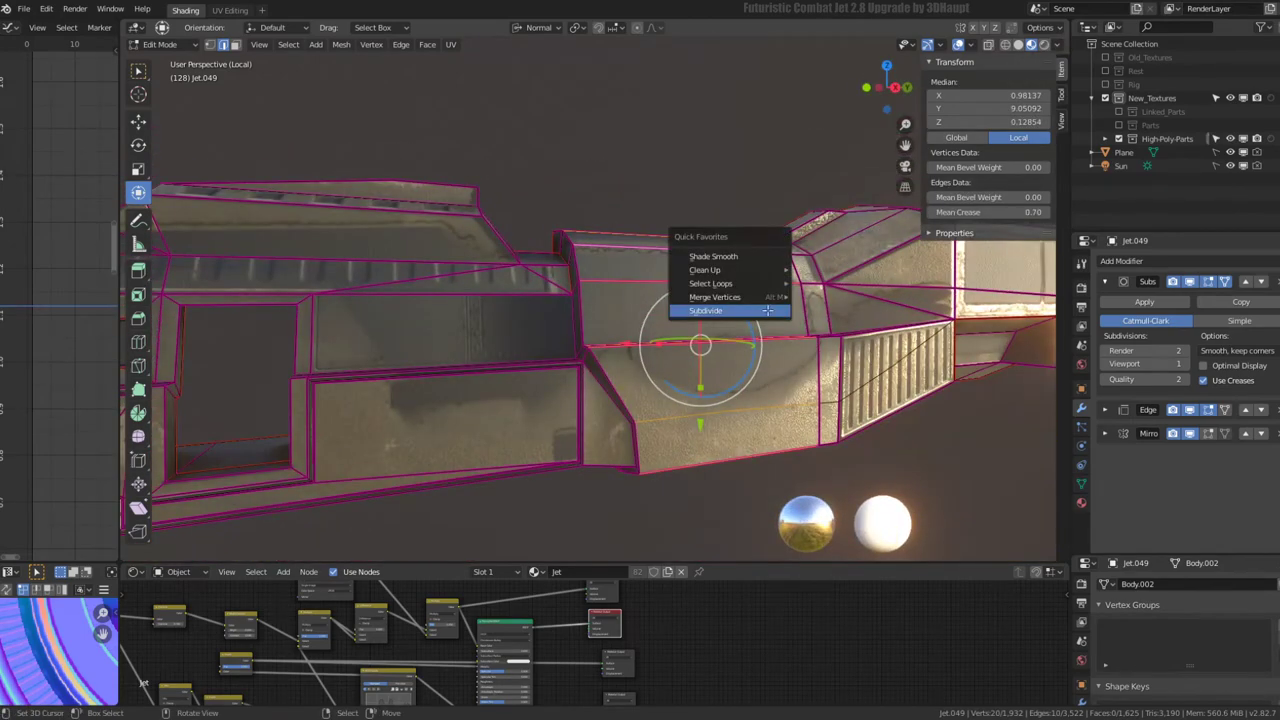
{"action": "left_click", "coordinate": [767, 311]}
{"action": "middle_click_drag", "start_coordinate": [767, 311], "coordinate": [648, 357]}
{"action": "key", "text": "g"}
{"action": "key", "text": "g"}
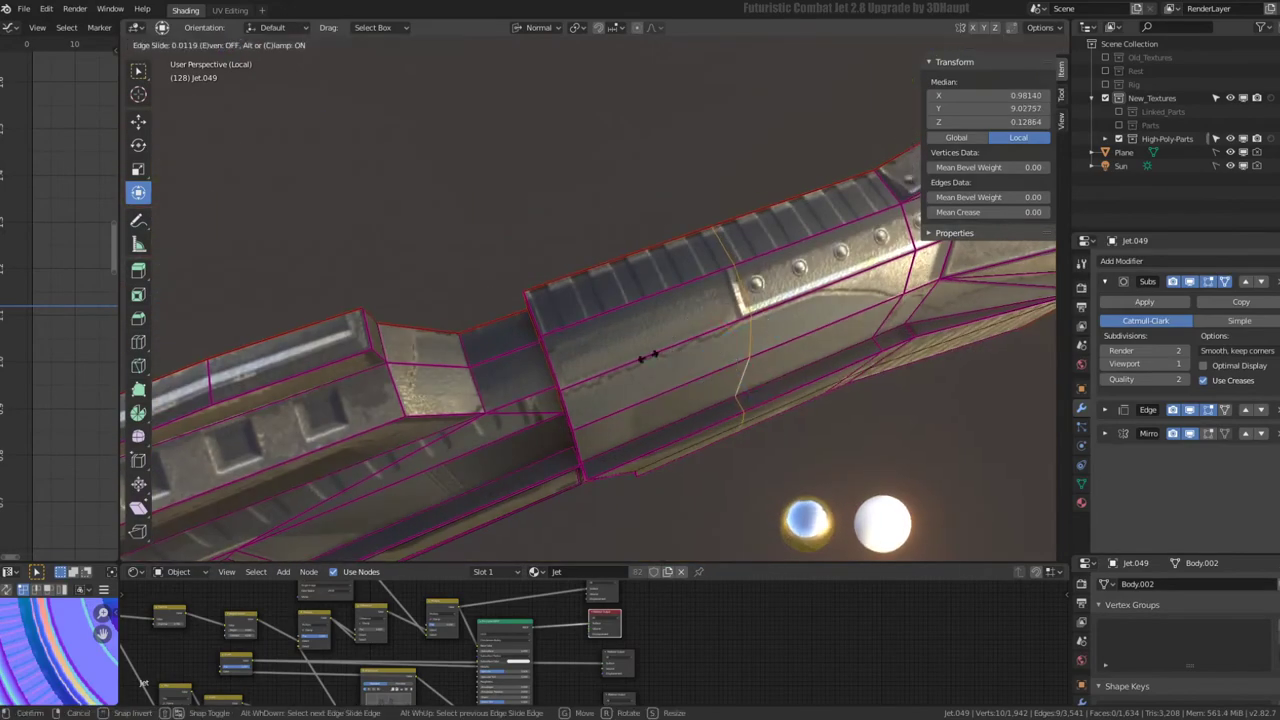
{"action": "left_click", "coordinate": [505, 418]}
{"action": "scroll", "coordinate": [600, 420], "scroll_direction": "up", "scroll_amount": 3}
{"action": "middle_click_drag", "start_coordinate": [600, 420], "coordinate": [694, 287]}
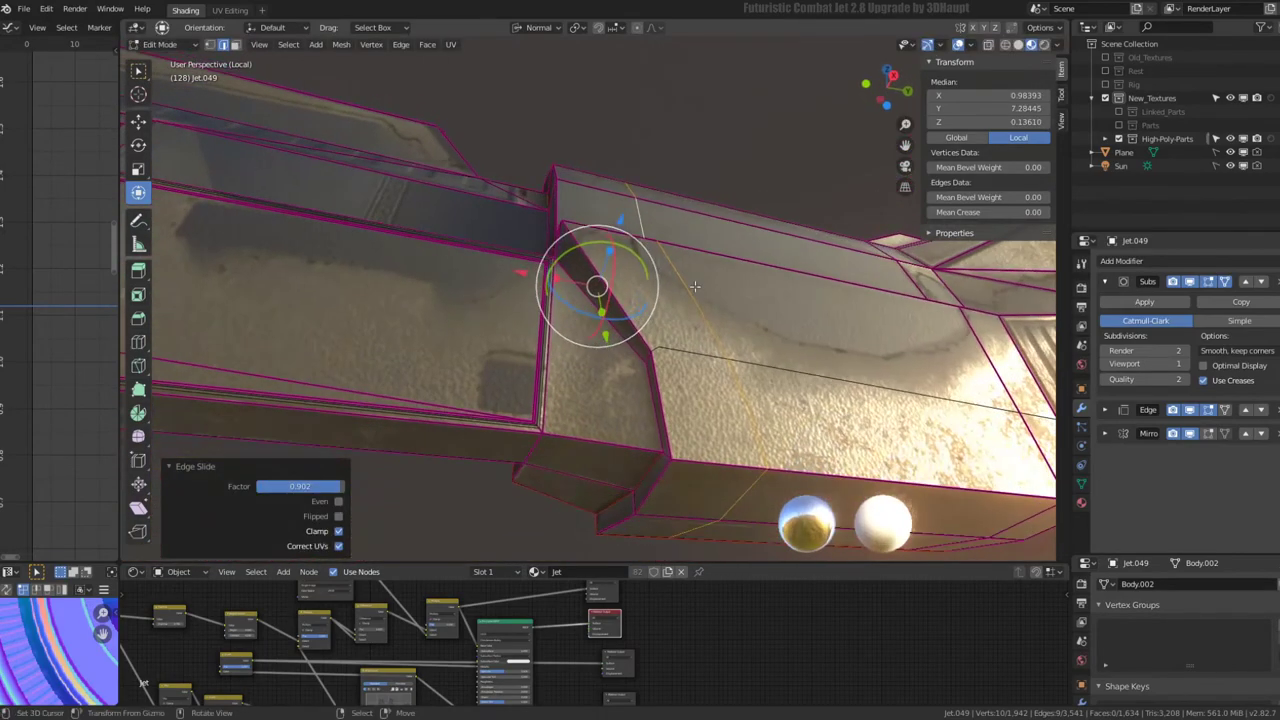
- Subdivide a second panel edge loop and slide it toward the panel edge
{"action": "left_click", "coordinate": [803, 370], "text": "alt+shift"}
{"action": "left_click", "coordinate": [803, 368]}
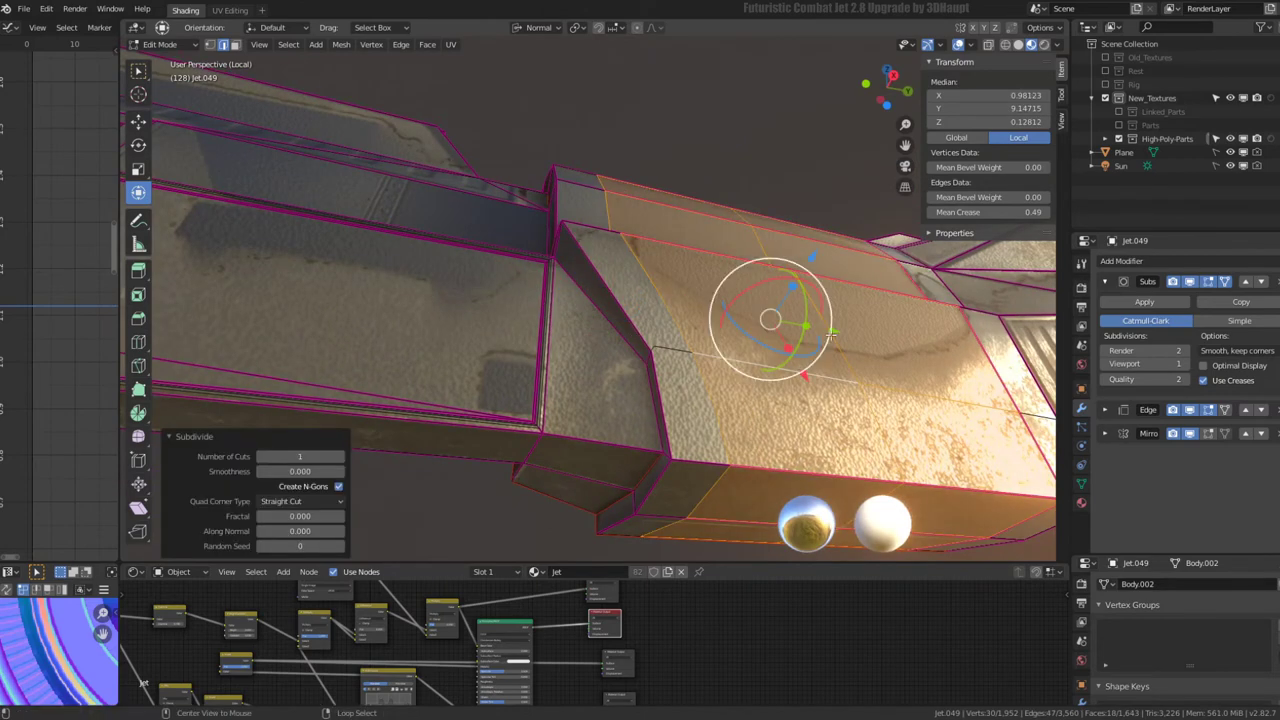
{"action": "key", "text": "g"}
{"action": "key", "text": "g"}
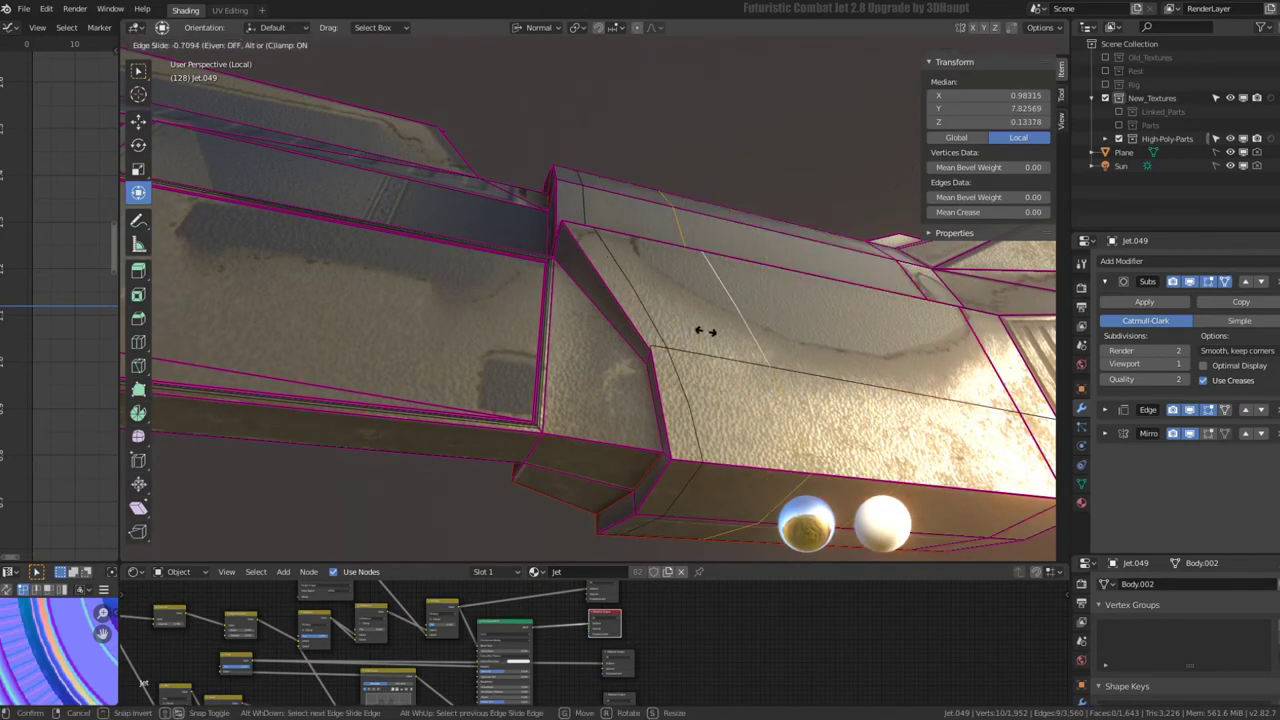
{"action": "left_click", "coordinate": [706, 331]}
{"action": "mouse_move", "coordinate": [706, 331]}
{"action": "middle_mouse_down"}
{"action": "mouse_move", "coordinate": [694, 297]}
{"action": "mouse_move", "coordinate": [729, 249]}
{"action": "mouse_move", "coordinate": [758, 253]}
{"action": "mouse_move", "coordinate": [695, 221]}
{"action": "mouse_move", "coordinate": [791, 223]}
{"action": "mouse_move", "coordinate": [640, 229]}
{"action": "mouse_move", "coordinate": [580, 262]}
{"action": "mouse_move", "coordinate": [782, 256]}
{"action": "middle_mouse_up"}
{"action": "scroll", "coordinate": [694, 297], "scroll_direction": "up", "scroll_amount": 3}
{"action": "scroll", "coordinate": [700, 290], "scroll_direction": "down", "scroll_amount": 3}
- Leave Edit Mode on Jet.049 and zoom out to view the whole textured jet
{"action": "scroll", "coordinate": [580, 262], "scroll_direction": "down", "scroll_amount": 4}
{"action": "key", "text": "Tab"}
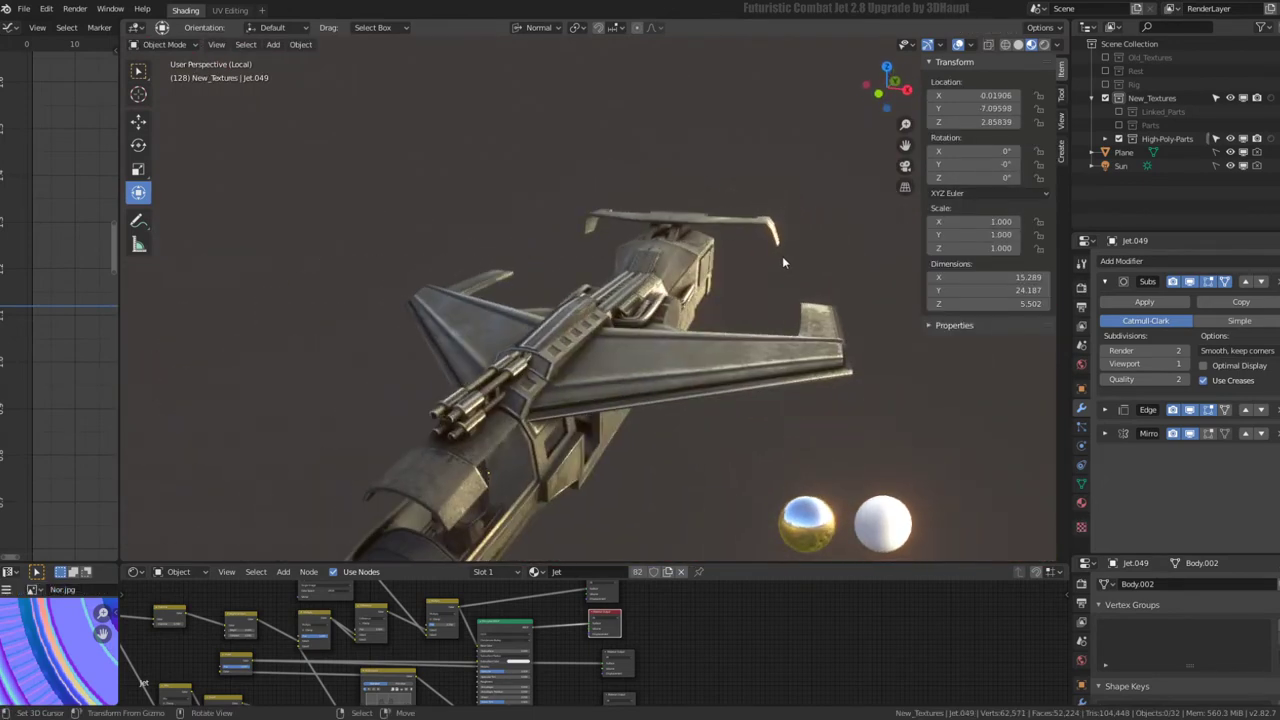
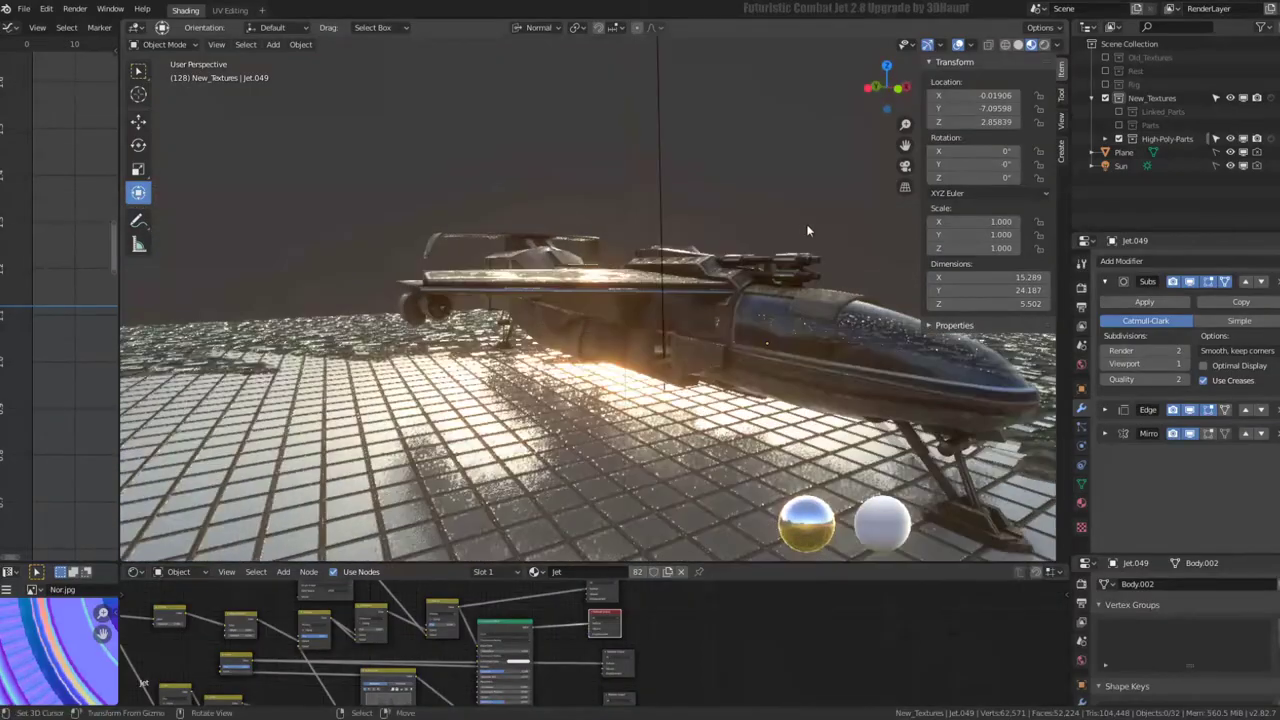
- Toggle the body's Subdivision and Mirror viewport display off and back on
{"action": "mouse_move", "coordinate": [808, 230]}
{"action": "middle_mouse_down"}
{"action": "mouse_move", "coordinate": [704, 214]}
{"action": "mouse_move", "coordinate": [449, 224]}
{"action": "middle_mouse_up"}
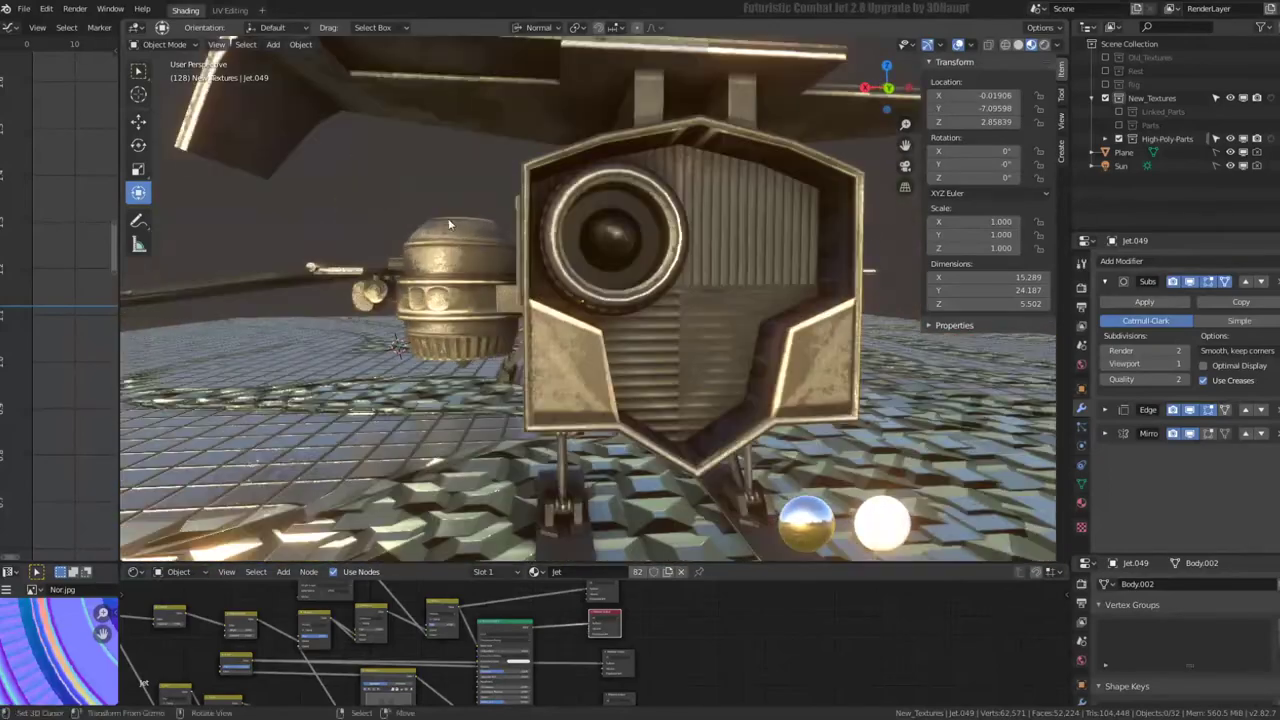
{"action": "scroll", "coordinate": [452, 220], "scroll_direction": "down", "scroll_amount": 5}
{"action": "scroll", "coordinate": [455, 227], "scroll_direction": "up", "scroll_amount": 10}
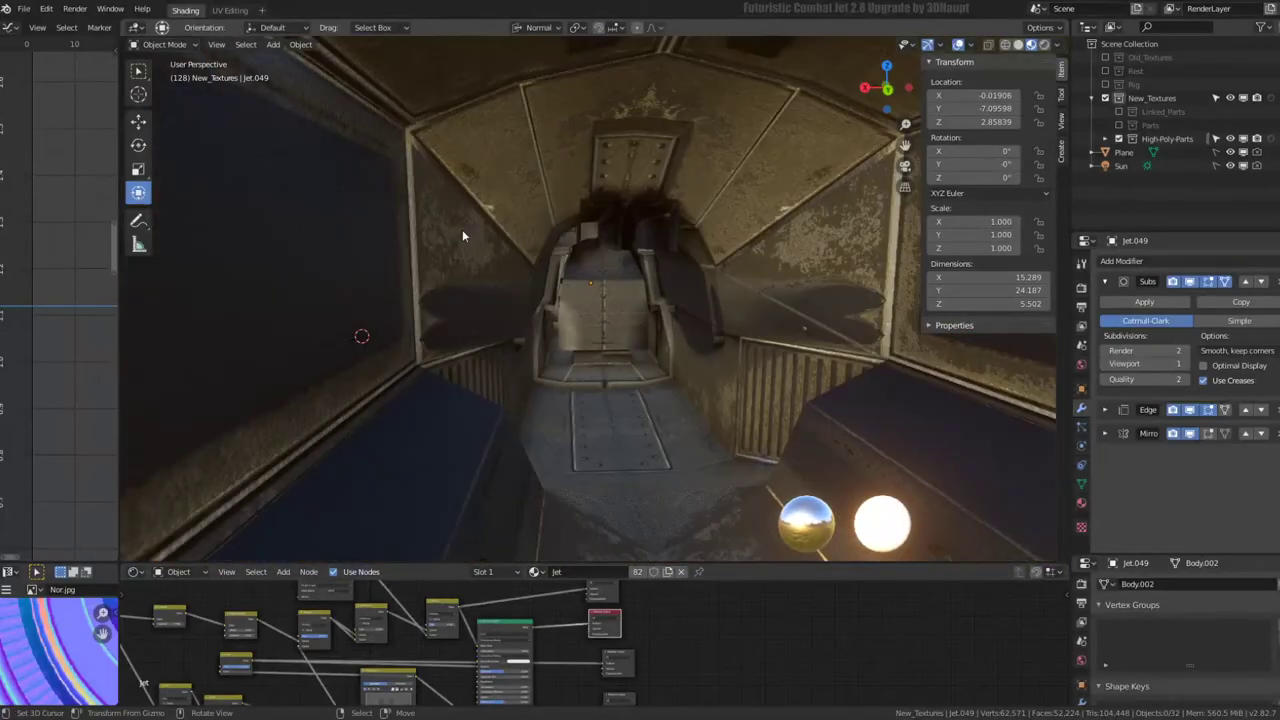
{"action": "scroll", "coordinate": [465, 234], "scroll_direction": "up", "scroll_amount": 3}
{"action": "scroll", "coordinate": [543, 317], "scroll_direction": "up", "scroll_amount": 3}
{"action": "scroll", "coordinate": [544, 317], "scroll_direction": "up", "scroll_amount": 3}
{"action": "scroll", "coordinate": [544, 317], "scroll_direction": "up", "scroll_amount": 2}
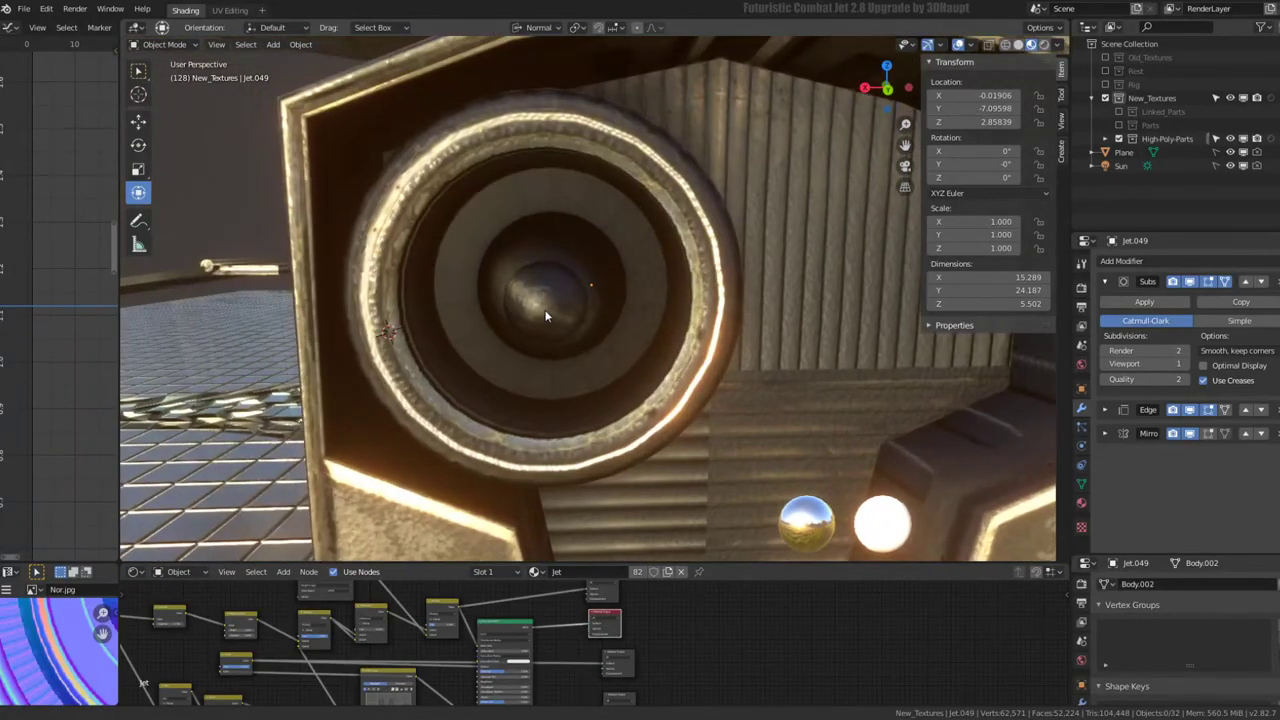
{"action": "scroll", "coordinate": [545, 316], "scroll_direction": "down", "scroll_amount": 2}
{"action": "scroll", "coordinate": [545, 316], "scroll_direction": "down", "scroll_amount": 5}
{"action": "mouse_move", "coordinate": [545, 316]}
{"action": "middle_mouse_down"}
{"action": "mouse_move", "coordinate": [577, 305]}
{"action": "mouse_move", "coordinate": [561, 315]}
{"action": "middle_mouse_up"}
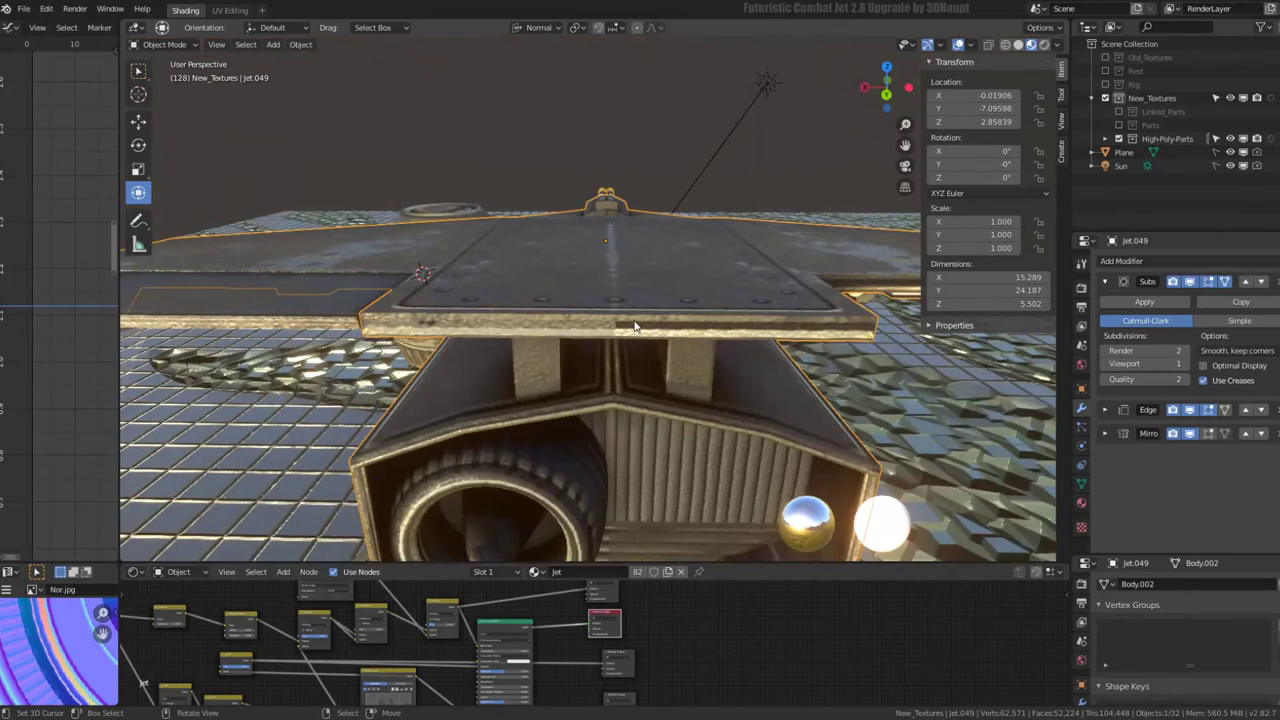
{"action": "left_click", "coordinate": [1189, 282]}
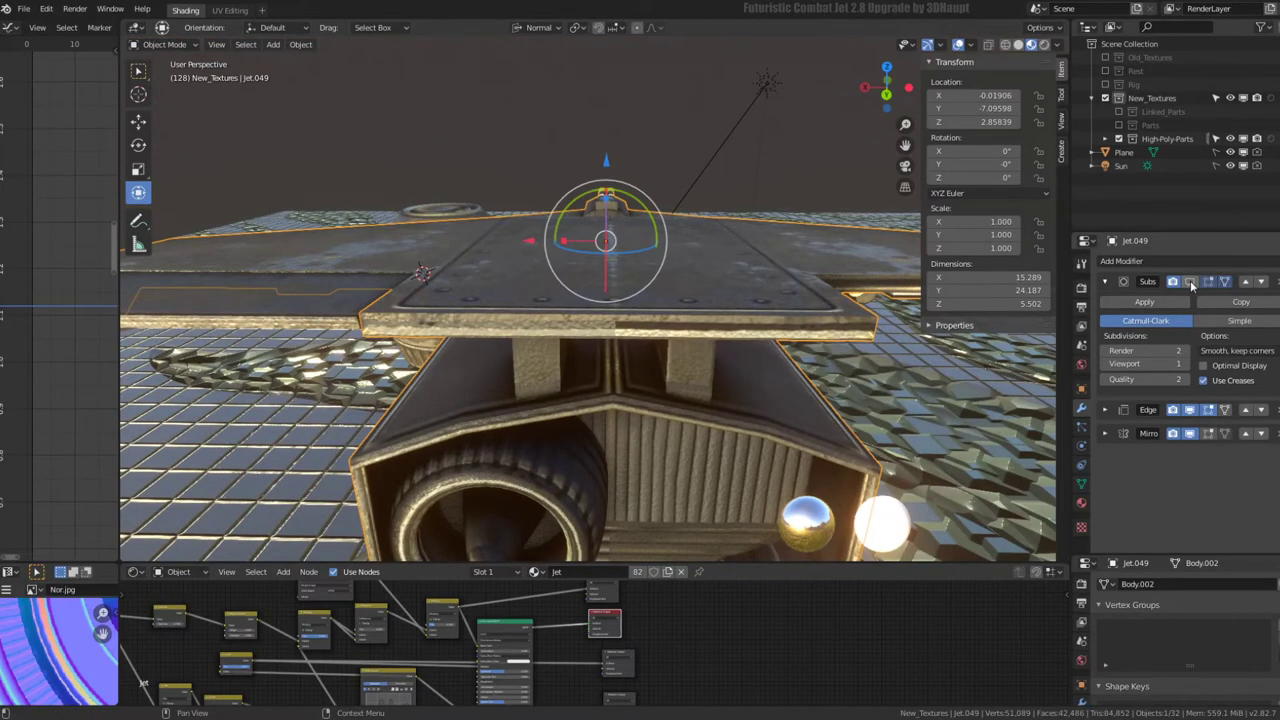
{"action": "left_click", "coordinate": [1190, 283]}
{"action": "left_click", "coordinate": [1190, 434]}
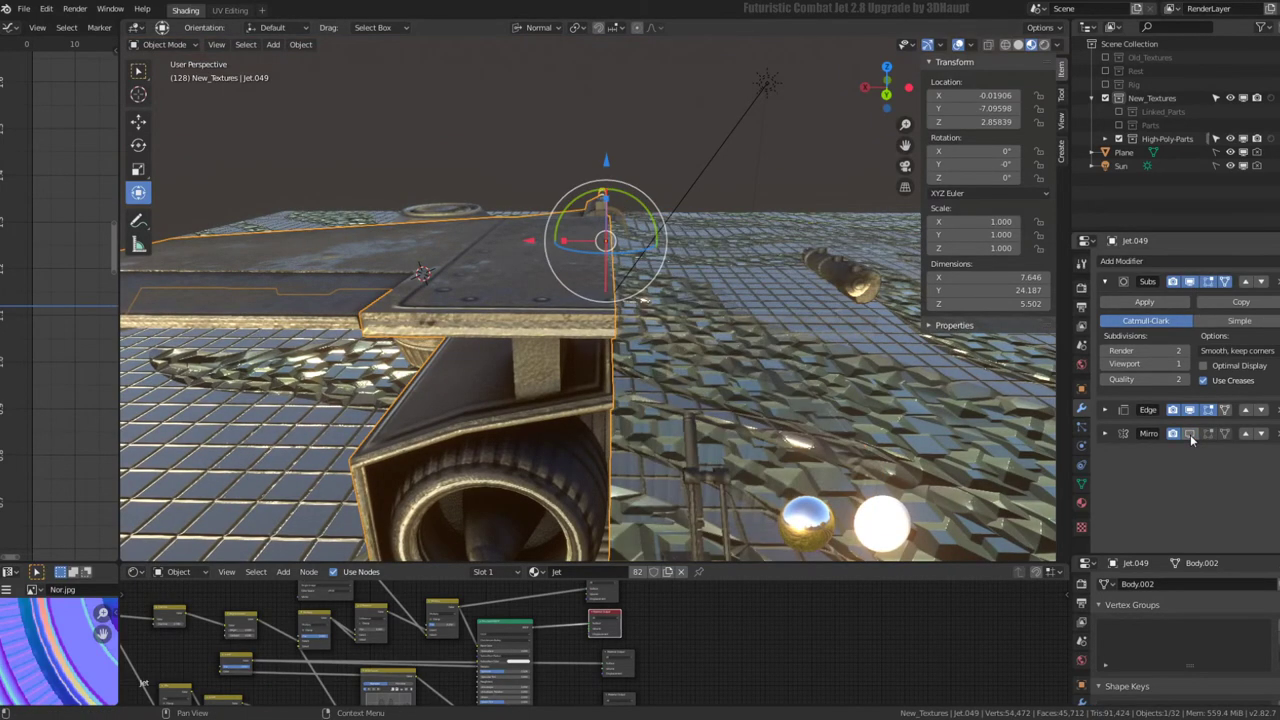
{"action": "left_click", "coordinate": [1190, 434]}
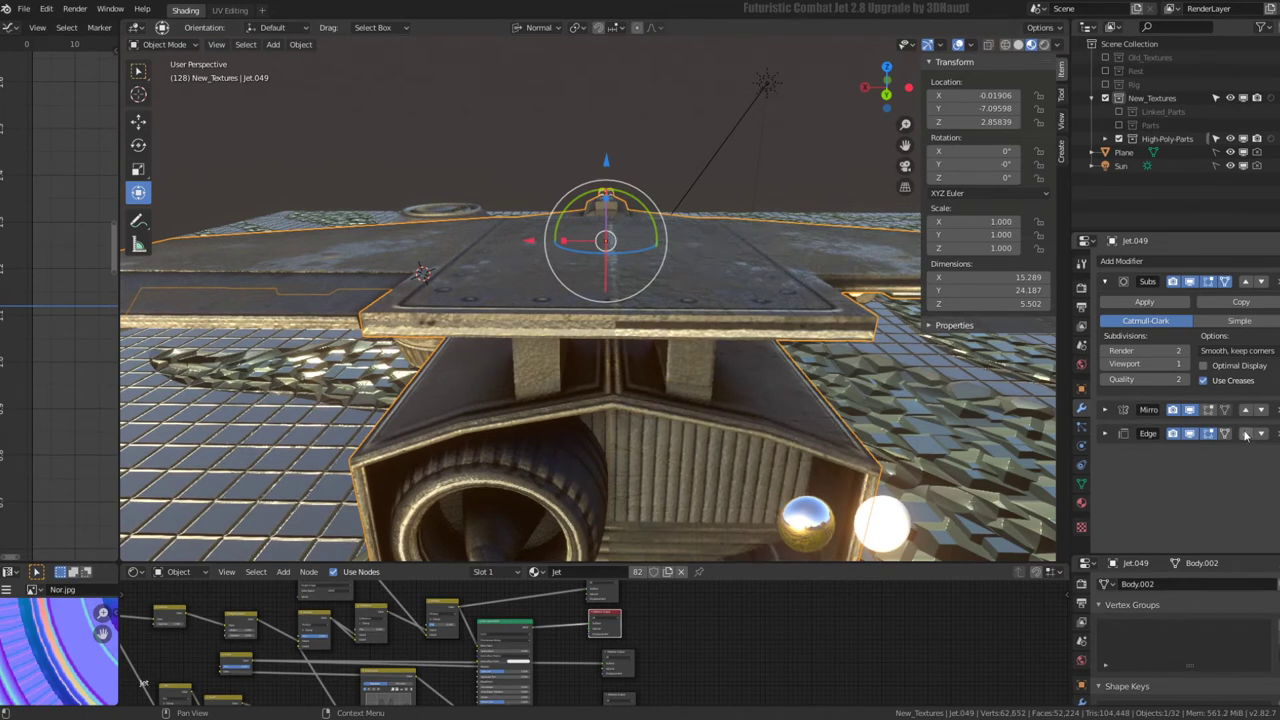
- Expand the Mirror modifier and toggle its Merge option off and back on
{"action": "left_click", "coordinate": [1104, 410]}
{"action": "scroll", "coordinate": [1170, 490], "scroll_direction": "down", "scroll_amount": 4}
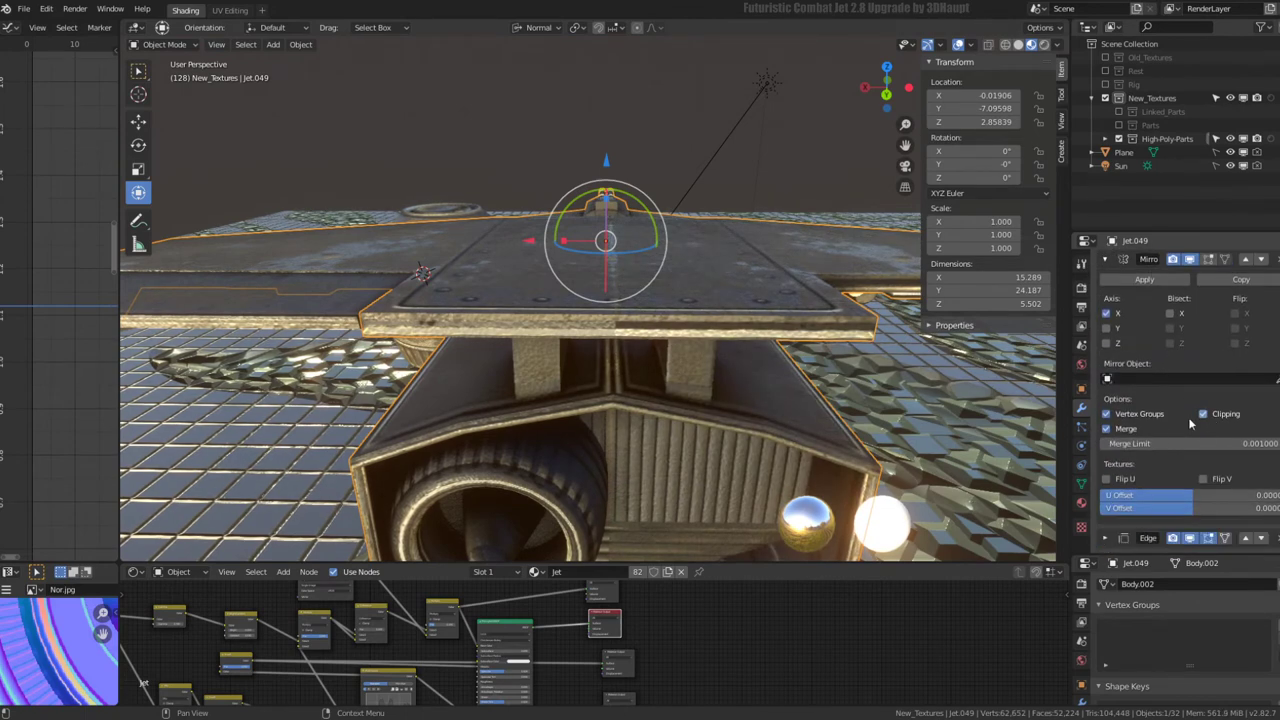
{"action": "left_click", "coordinate": [1127, 434]}
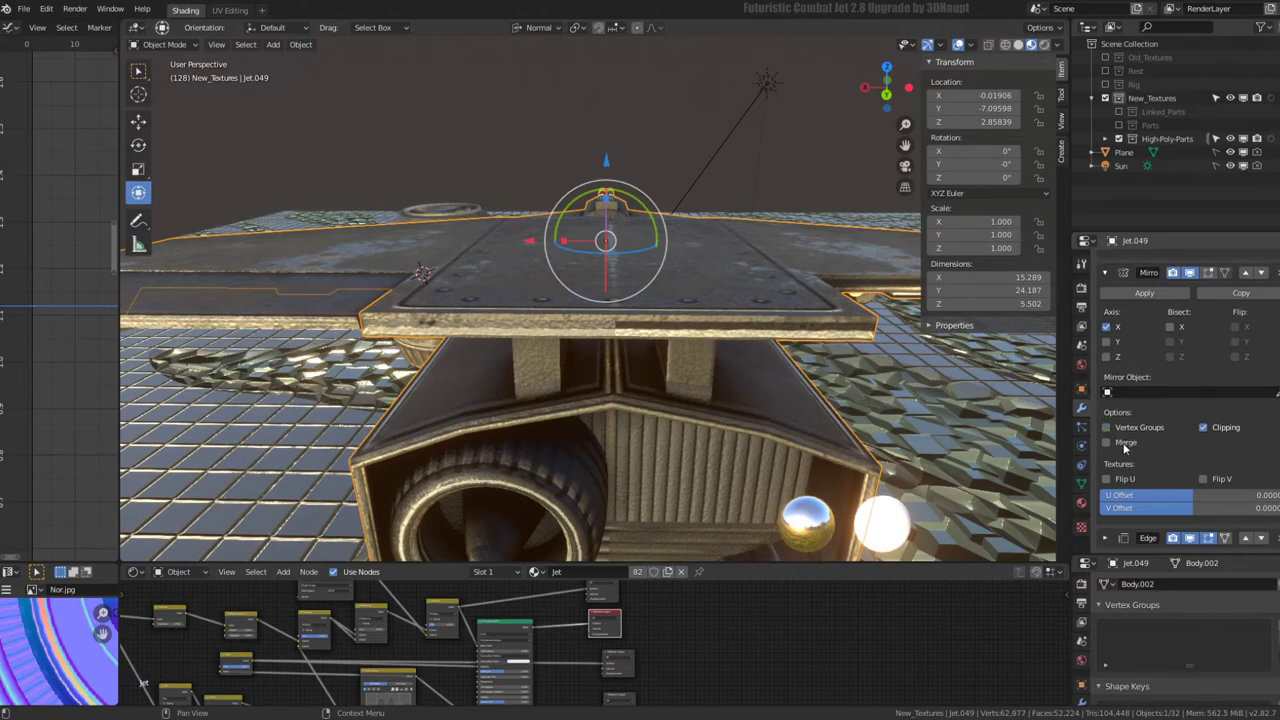
{"action": "left_click", "coordinate": [1124, 445]}
- Orbit to the engine section and enter Edit Mode on the jet body
{"action": "mouse_move", "coordinate": [639, 305]}
{"action": "middle_mouse_down"}
{"action": "mouse_move", "coordinate": [645, 411]}
{"action": "mouse_move", "coordinate": [635, 298]}
{"action": "mouse_move", "coordinate": [603, 298]}
{"action": "mouse_move", "coordinate": [611, 355]}
{"action": "mouse_move", "coordinate": [782, 275]}
{"action": "middle_mouse_up"}
{"action": "scroll", "coordinate": [636, 300], "scroll_direction": "up", "scroll_amount": 5}
{"action": "mouse_move", "coordinate": [704, 290]}
{"action": "middle_mouse_down"}
{"action": "mouse_move", "coordinate": [640, 313]}
{"action": "mouse_move", "coordinate": [643, 293]}
{"action": "middle_mouse_up"}
{"action": "key", "text": "Tab"}
- Raise the wing's top-corner edge 0.113 along its normal
{"action": "left_click", "coordinate": [528, 80]}
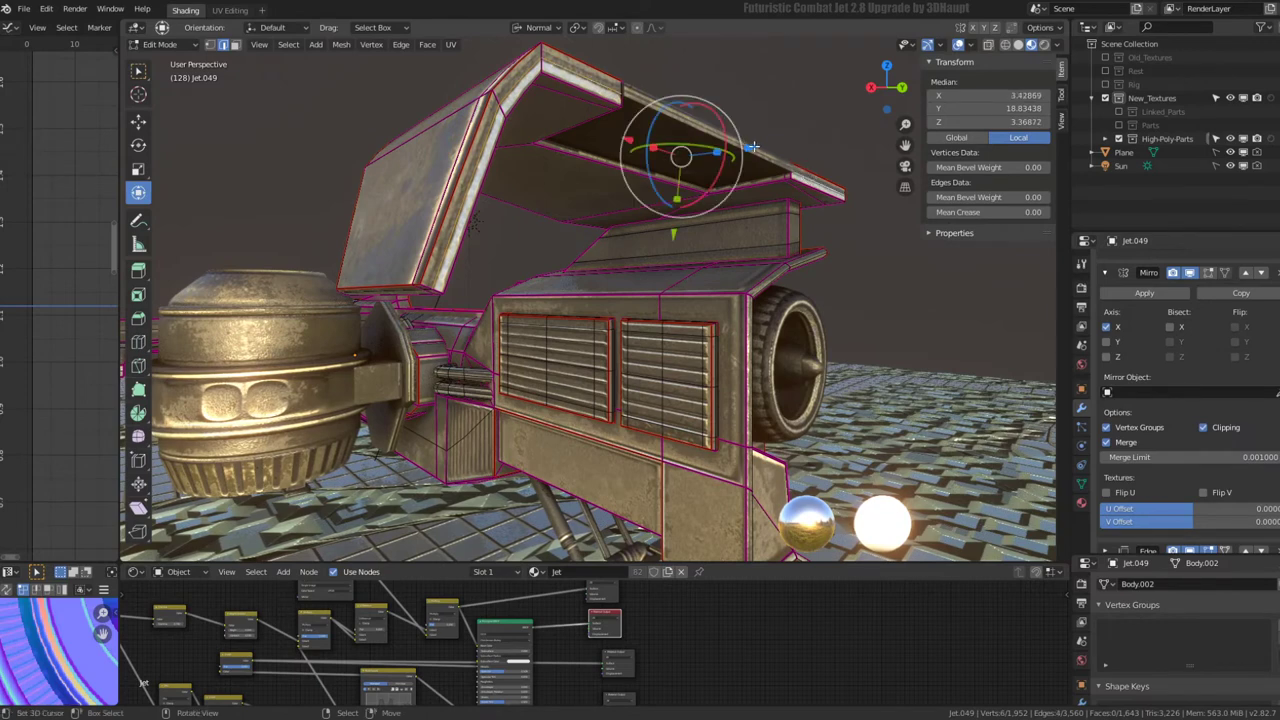
{"action": "key", "text": "g"}
{"action": "key", "text": "z"}
{"action": "left_click", "coordinate": [766, 146]}
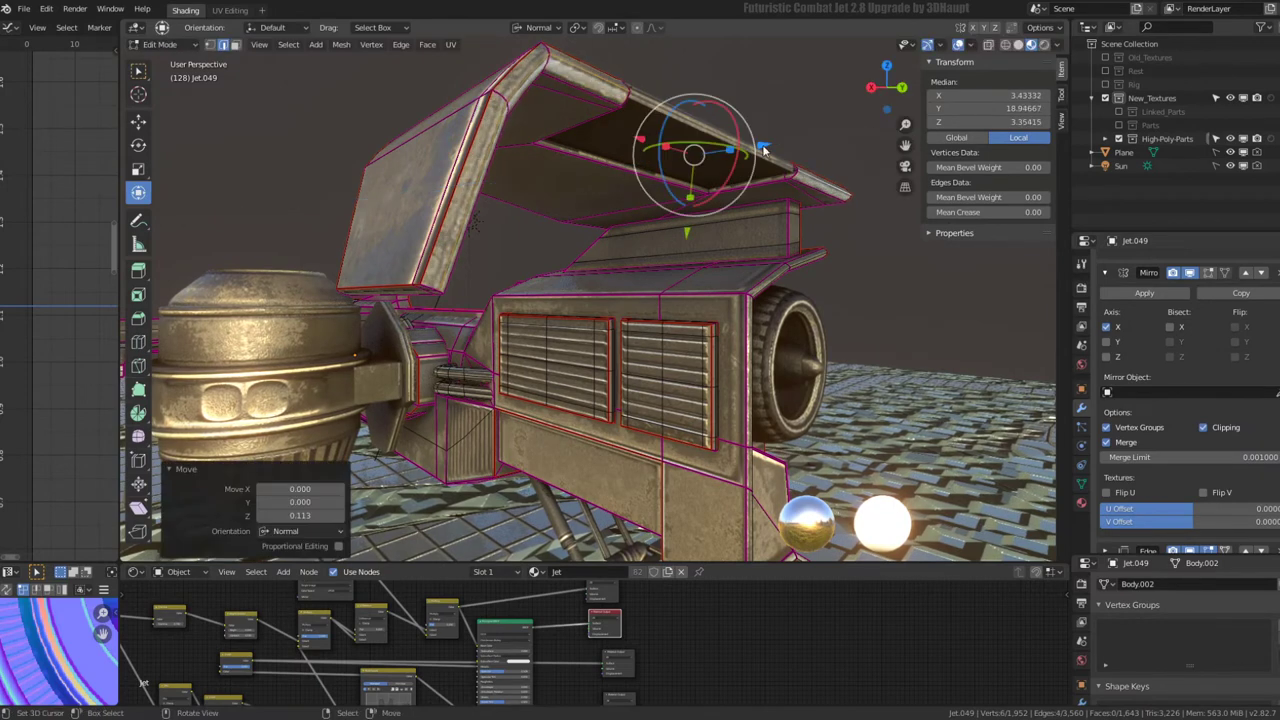
- Select the top plate Jet.056, frame it, and enter Edit Mode
{"action": "key", "text": "Tab"}
{"action": "mouse_move", "coordinate": [766, 146]}
{"action": "middle_mouse_down"}
{"action": "mouse_move", "coordinate": [708, 144]}
{"action": "mouse_move", "coordinate": [583, 230]}
{"action": "mouse_move", "coordinate": [600, 196]}
{"action": "mouse_move", "coordinate": [612, 209]}
{"action": "mouse_move", "coordinate": [591, 248]}
{"action": "mouse_move", "coordinate": [644, 263]}
{"action": "middle_mouse_up"}
{"action": "left_click", "coordinate": [708, 144]}
{"action": "key", "text": "KP_Decimal"}
{"action": "key", "text": "Tab"}
- Subdivide the plate's long edge ring to add a middle cut
{"action": "middle_click_drag", "start_coordinate": [699, 332], "coordinate": [643, 335]}
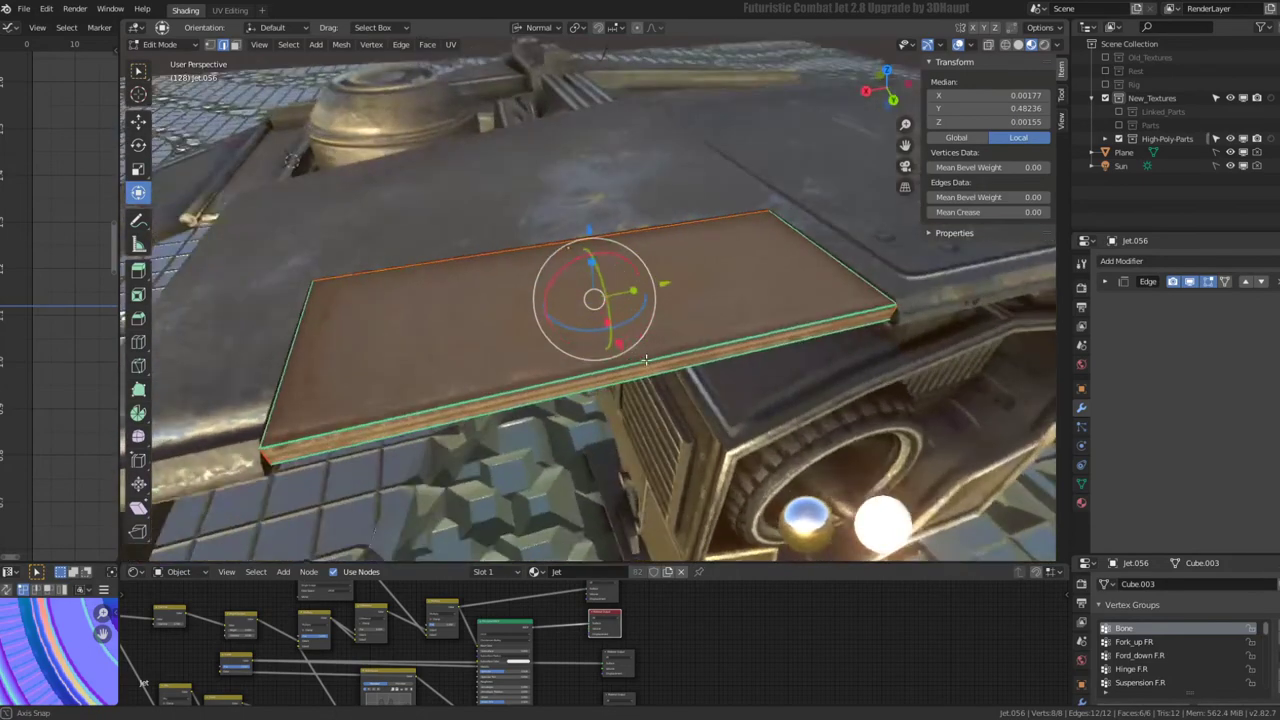
{"action": "key", "text": "Tab"}
{"action": "scroll", "coordinate": [643, 335], "scroll_direction": "down", "scroll_amount": 5}
{"action": "scroll", "coordinate": [643, 335], "scroll_direction": "up", "scroll_amount": 4}
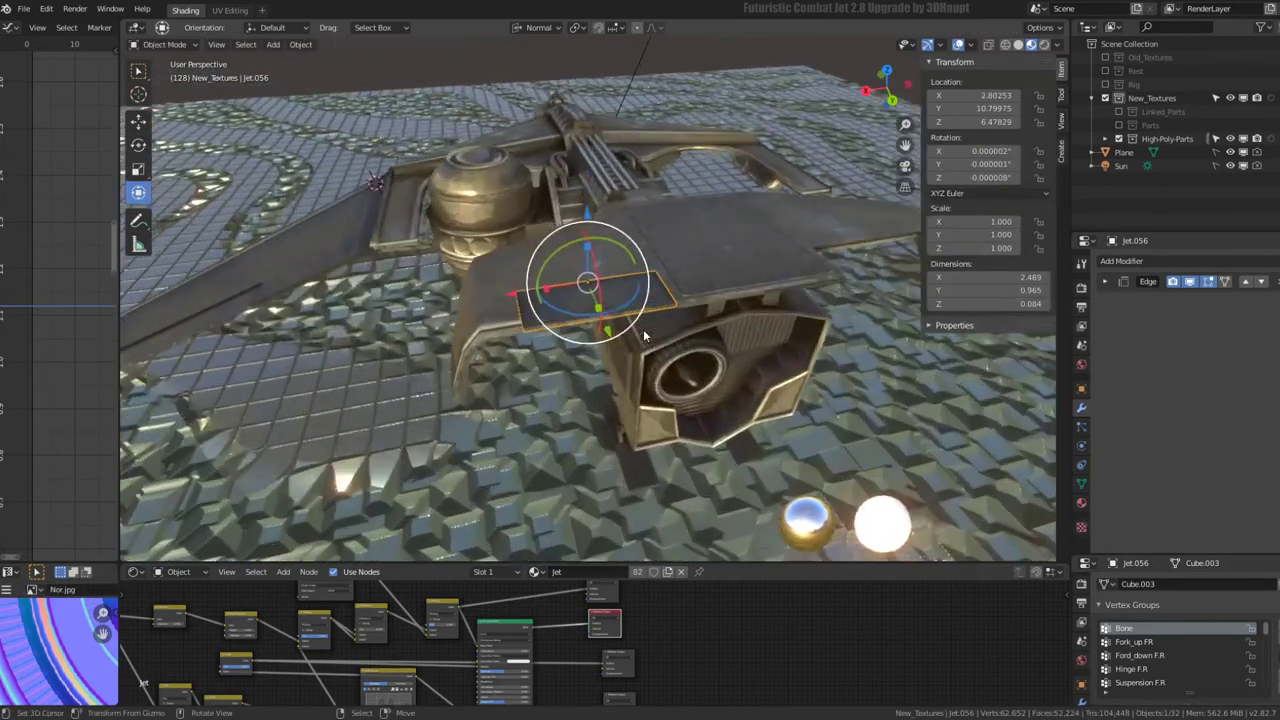
{"action": "scroll", "coordinate": [643, 325], "scroll_direction": "up", "scroll_amount": 4}
{"action": "key", "text": "Tab"}
{"action": "left_click", "coordinate": [235, 45]}
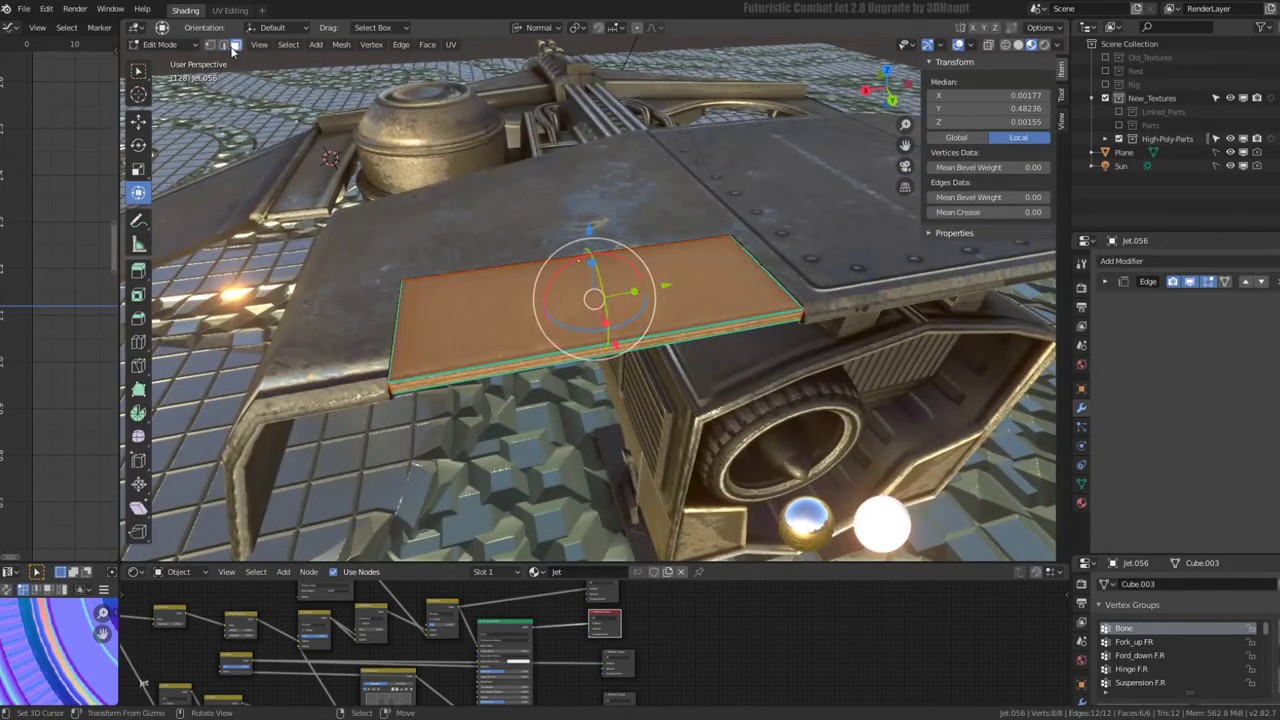
{"action": "left_click", "coordinate": [222, 45]}
{"action": "left_click", "coordinate": [690, 285], "text": "ctrl+alt"}
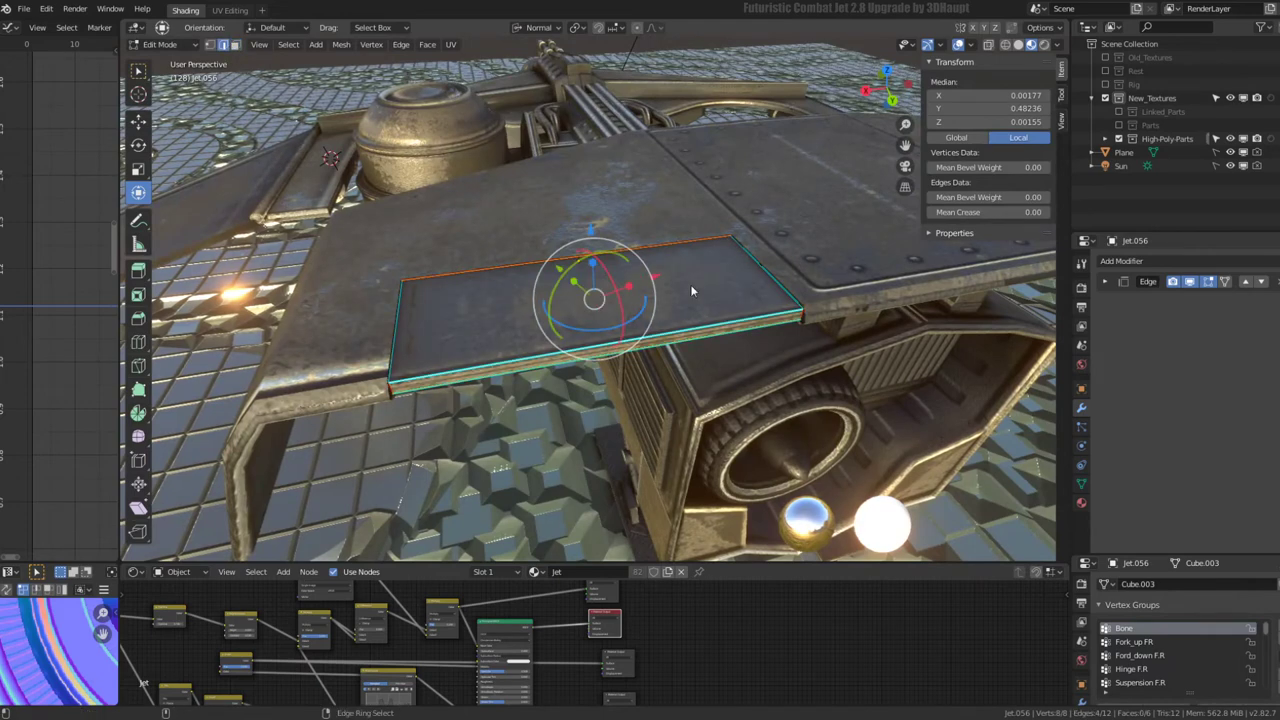
{"action": "right_click", "coordinate": [690, 284]}
{"action": "left_click", "coordinate": [680, 286]}
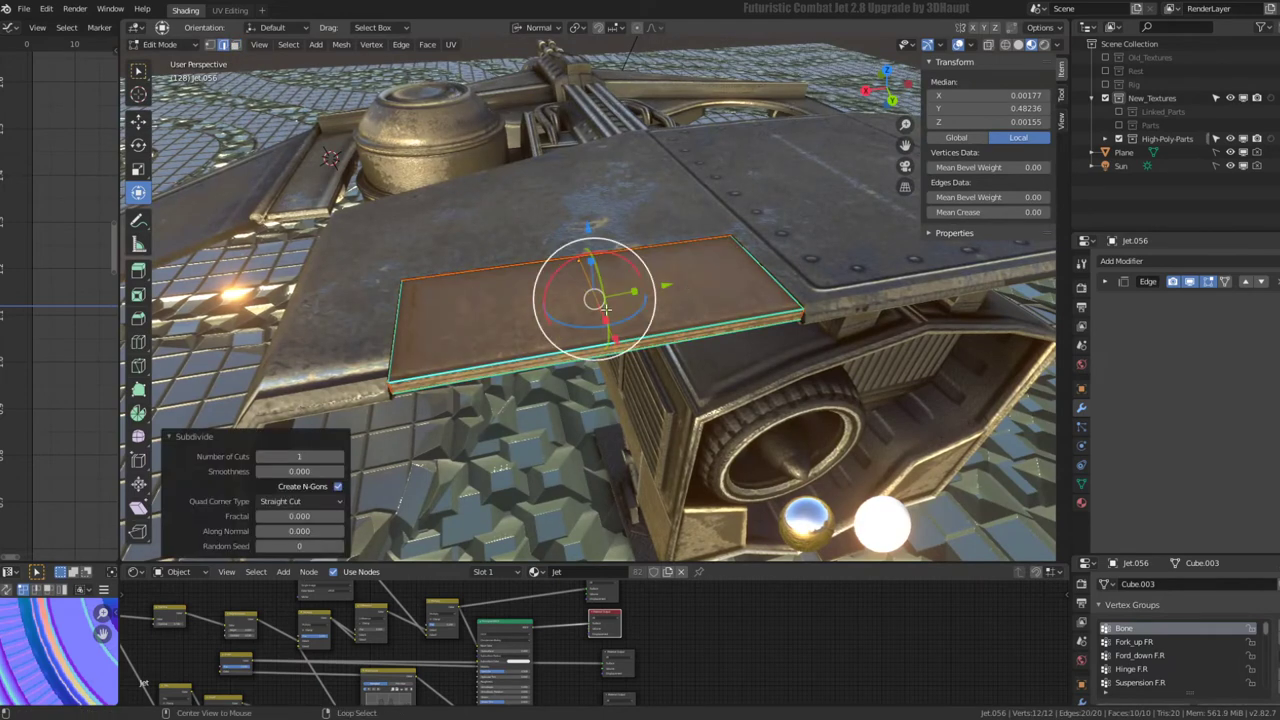
- Bevel the new middle edge loop
{"action": "left_click", "coordinate": [656, 287], "text": "alt"}
{"action": "key", "text": "ctrl+e"}
{"action": "left_click", "coordinate": [670, 274]}
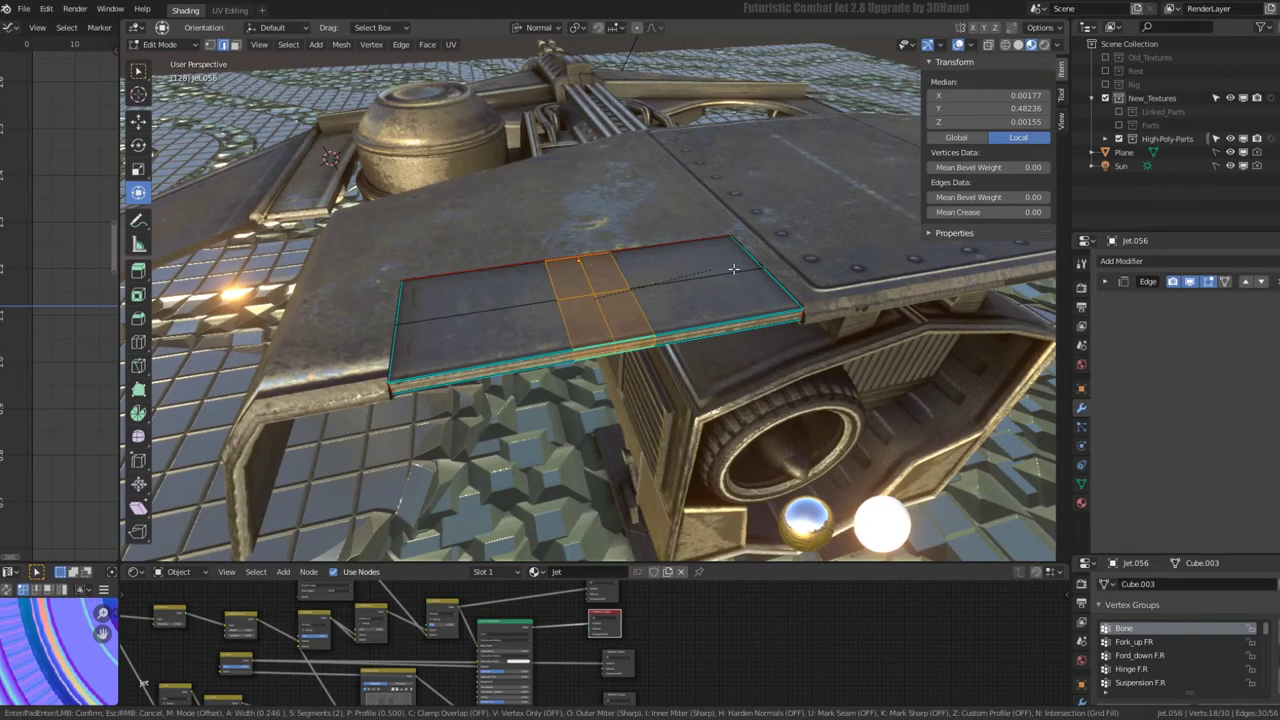
{"action": "left_click", "coordinate": [849, 268]}
- Bevel a second edge loop on the plate and return to Object Mode
{"action": "left_click", "coordinate": [751, 271], "text": "alt"}
{"action": "key", "text": "ctrl+e"}
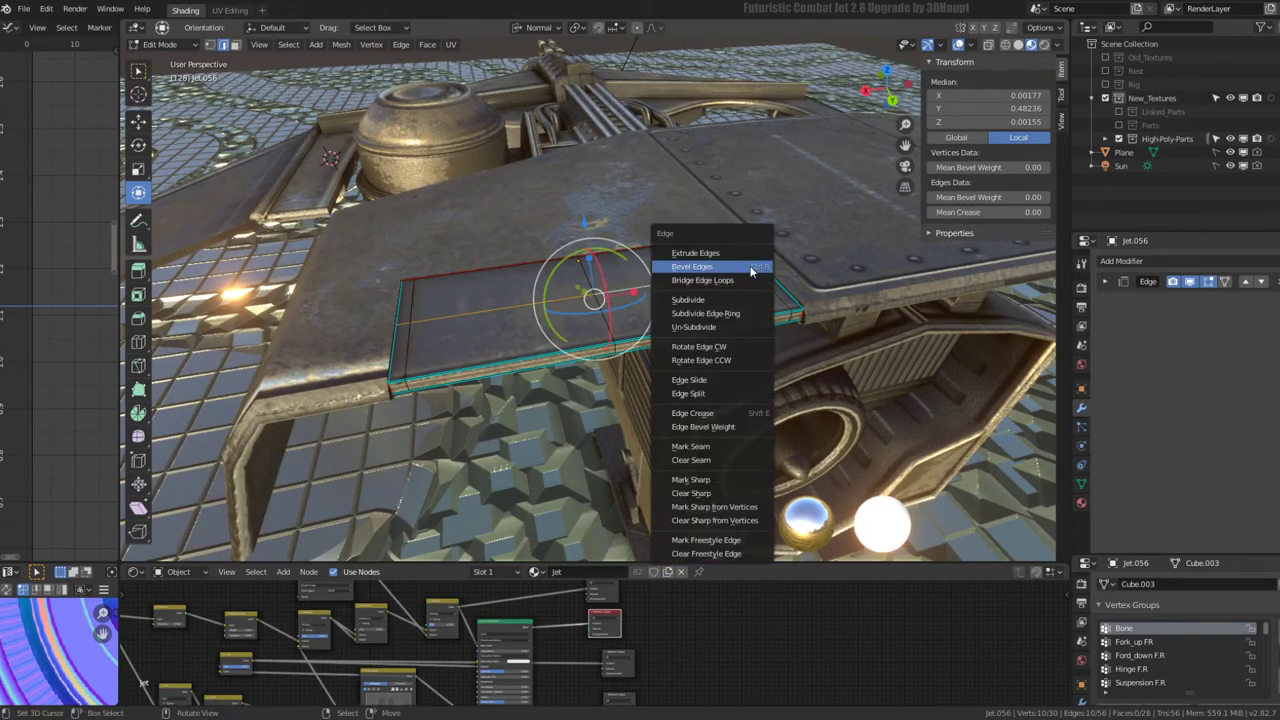
{"action": "left_click", "coordinate": [751, 271]}
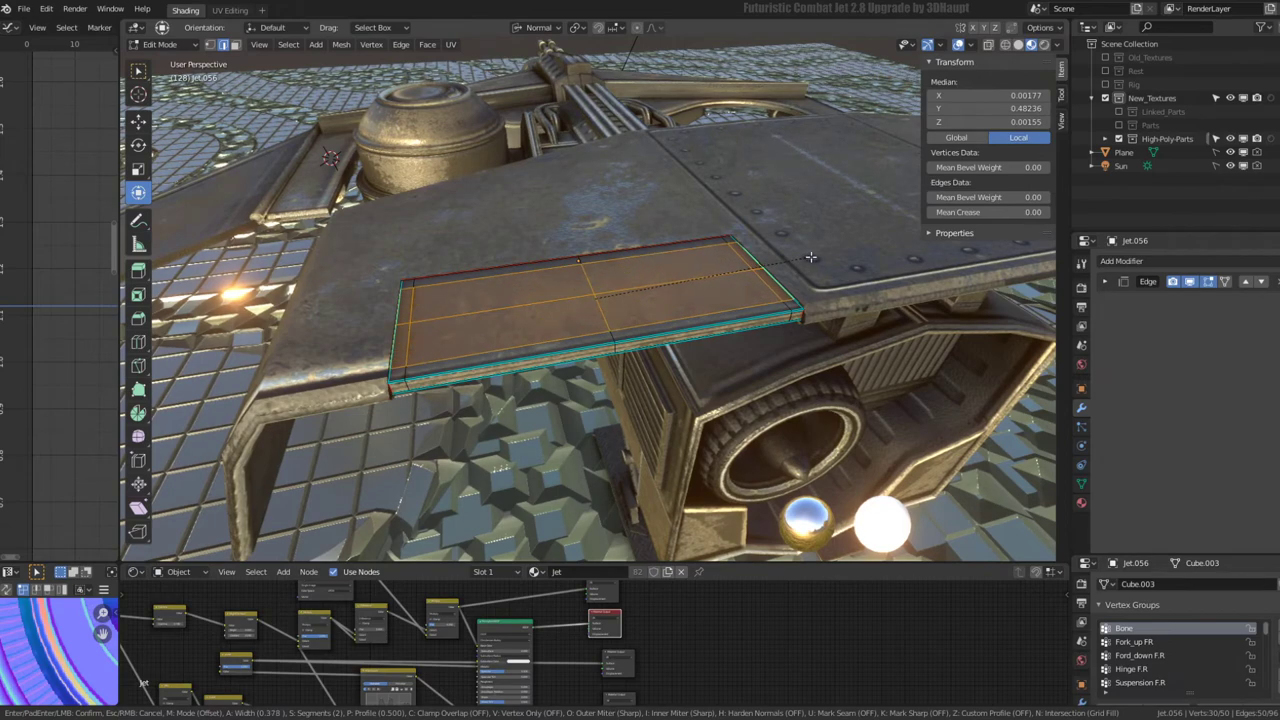
{"action": "left_click", "coordinate": [816, 257]}
{"action": "key", "text": "Tab"}
{"action": "middle_click_drag", "start_coordinate": [816, 257], "coordinate": [642, 230]}
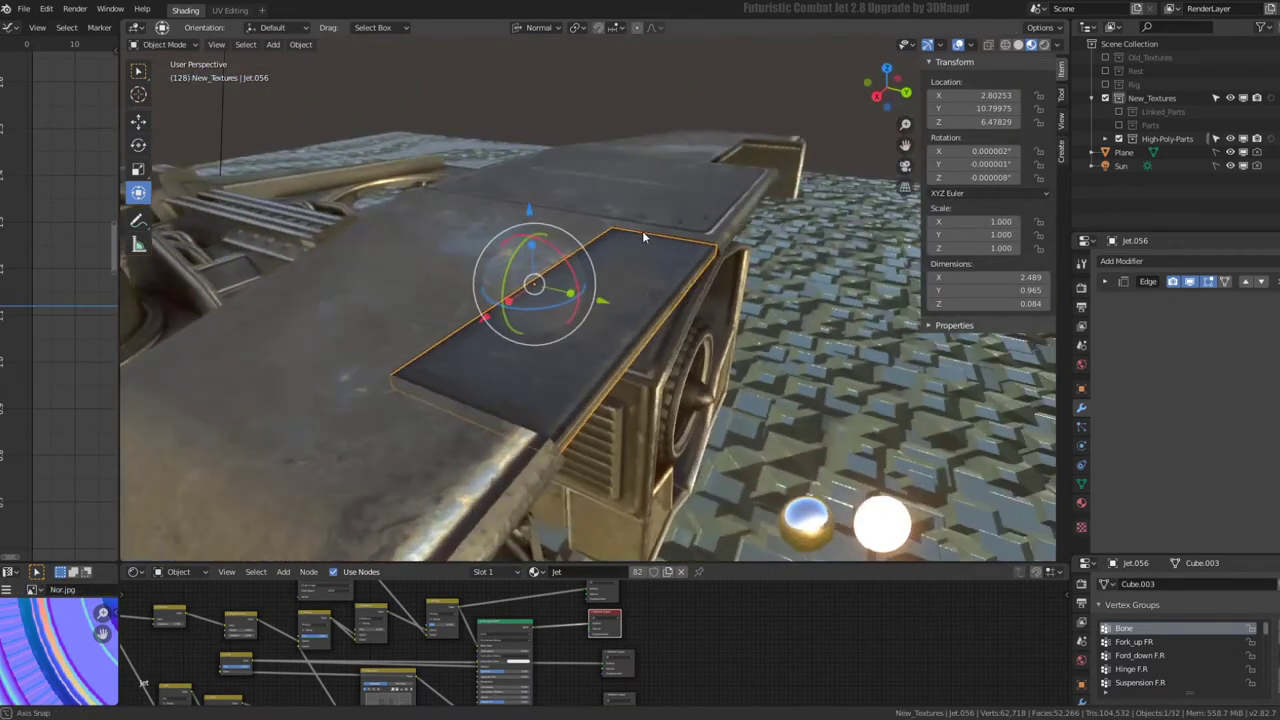
- Add a Subdivision Surface modifier to the top plate Jet.056
{"action": "left_click", "coordinate": [1187, 259]}
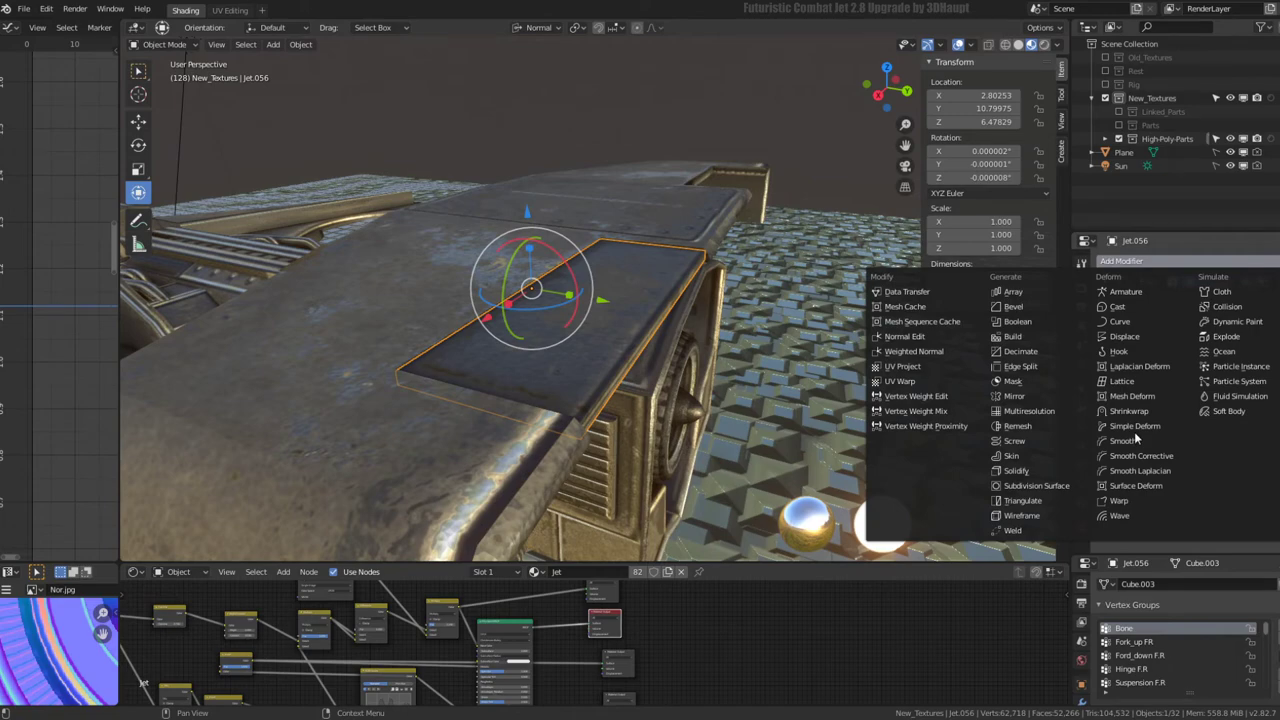
{"action": "left_click", "coordinate": [1036, 485]}
{"action": "mouse_move", "coordinate": [570, 300]}
{"action": "middle_mouse_down"}
{"action": "mouse_move", "coordinate": [610, 295]}
{"action": "mouse_move", "coordinate": [605, 278]}
{"action": "mouse_move", "coordinate": [715, 302]}
{"action": "middle_mouse_up"}
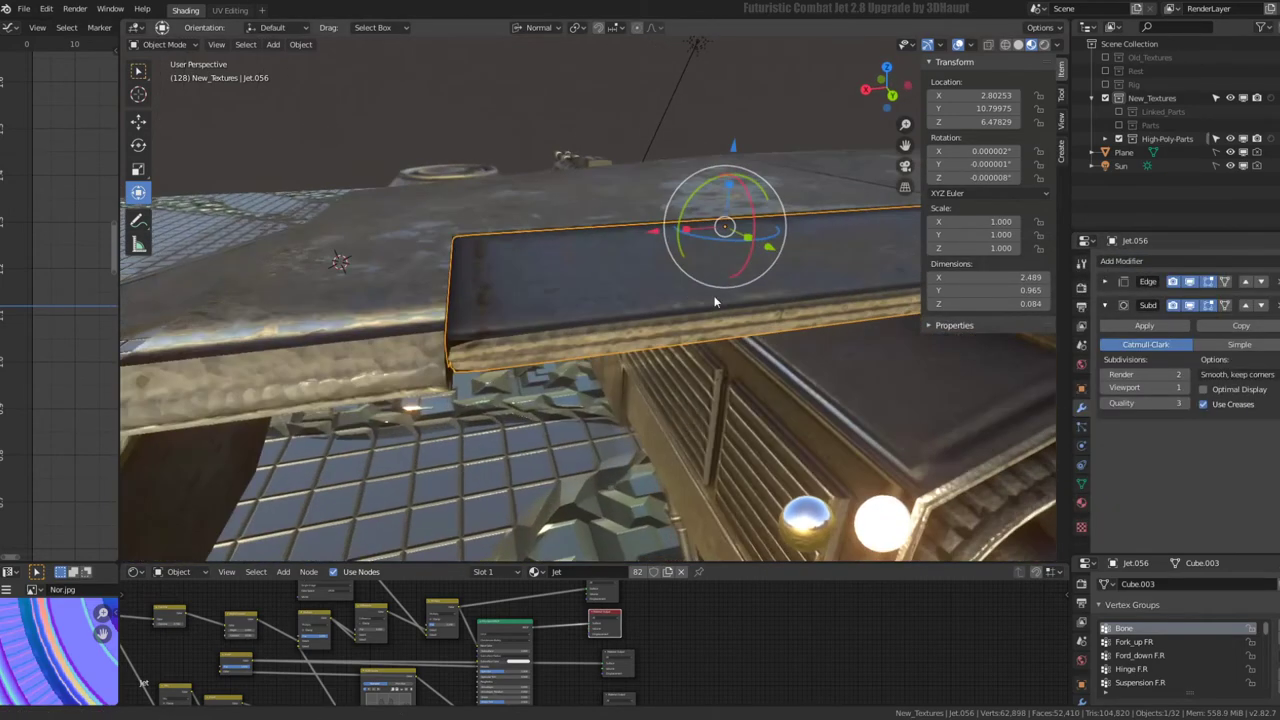
- Edge-slide the plate's lower edge loop (factor -0.642) and another loop toward its end
{"action": "key", "text": "Tab"}
{"action": "left_click", "coordinate": [604, 296], "text": "alt"}
{"action": "key", "text": "g"}
{"action": "key", "text": "g"}
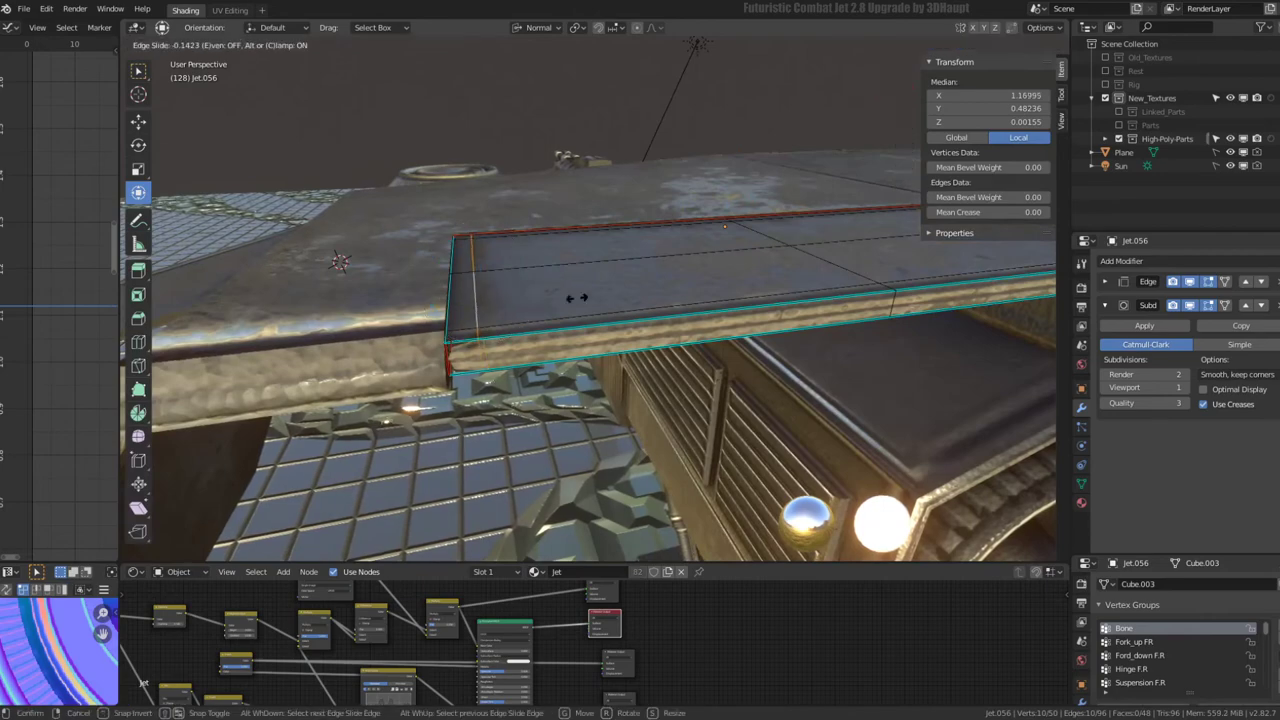
{"action": "left_click", "coordinate": [465, 314]}
{"action": "mouse_move", "coordinate": [465, 314]}
{"action": "middle_mouse_down"}
{"action": "mouse_move", "coordinate": [508, 286]}
{"action": "mouse_move", "coordinate": [776, 274]}
{"action": "mouse_move", "coordinate": [771, 300]}
{"action": "middle_mouse_up"}
{"action": "key", "text": "g"}
{"action": "key", "text": "g"}
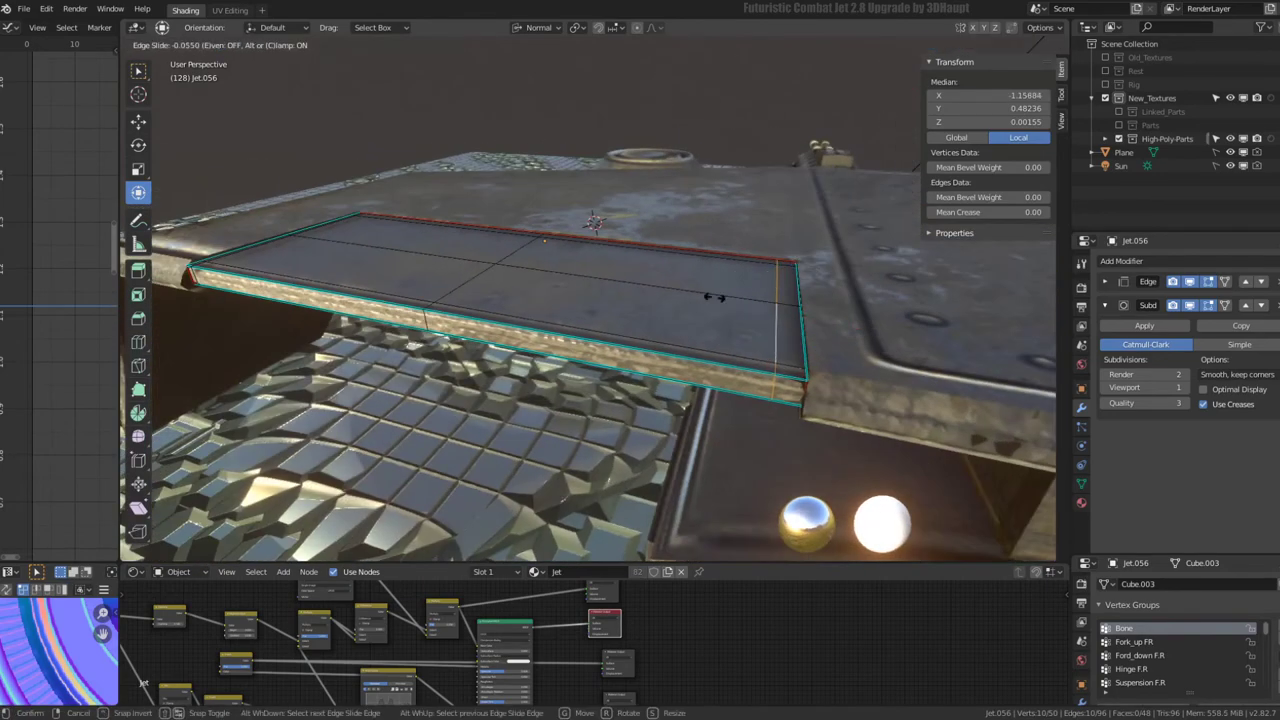
{"action": "left_click", "coordinate": [786, 324]}
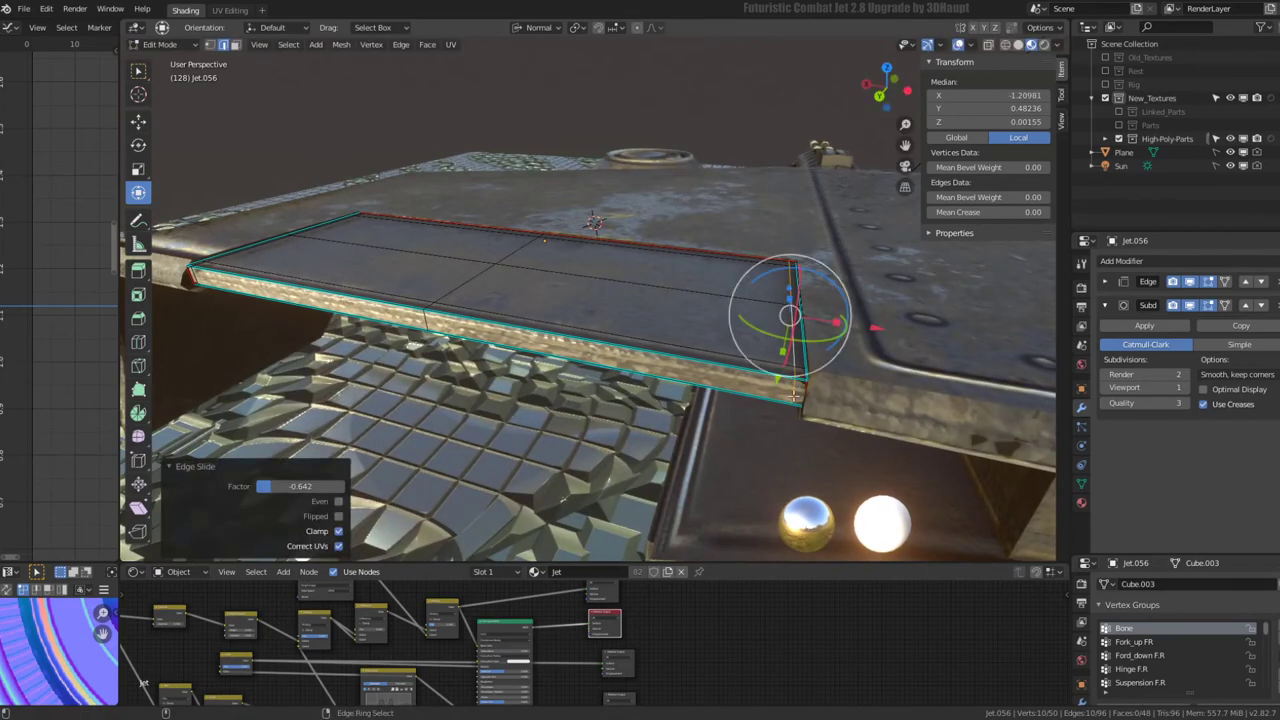
- Subdivide plate edges, then move a side edge path and return to Object Mode
{"action": "right_click", "coordinate": [785, 361]}
{"action": "left_click", "coordinate": [785, 361]}
{"action": "left_click", "coordinate": [695, 372], "text": "alt"}
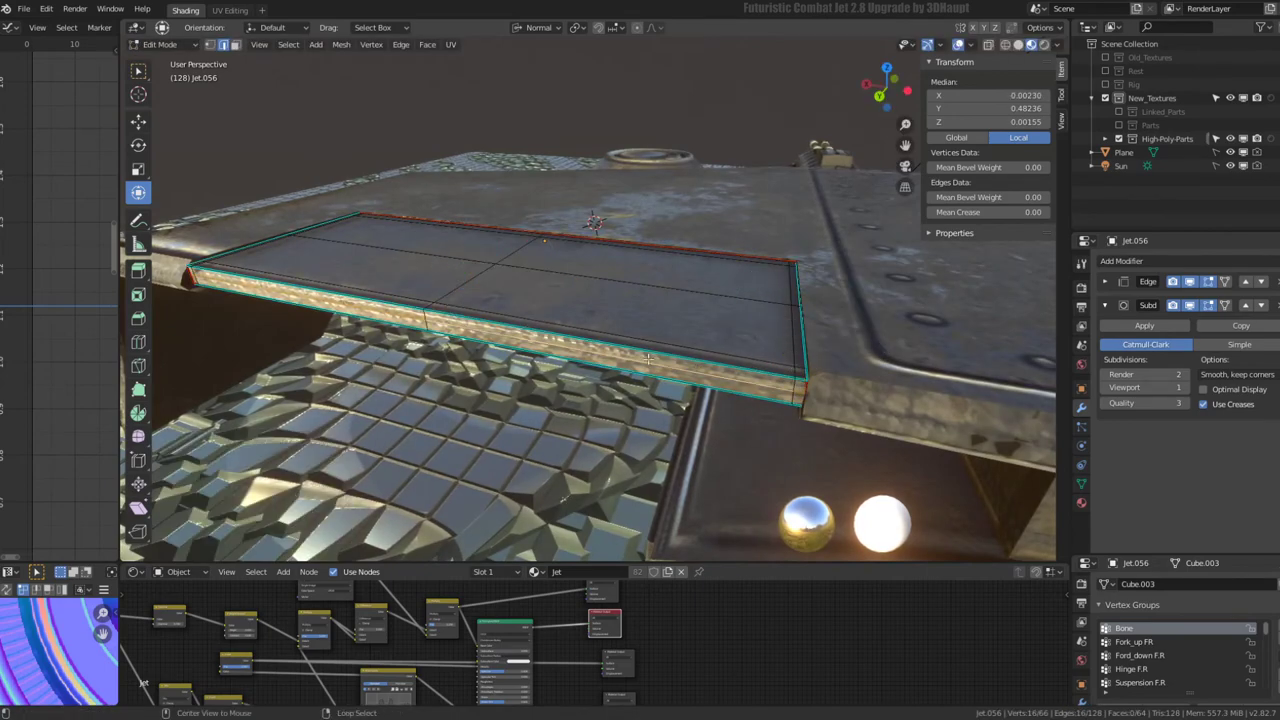
{"action": "middle_click_drag", "start_coordinate": [695, 372], "coordinate": [815, 320]}
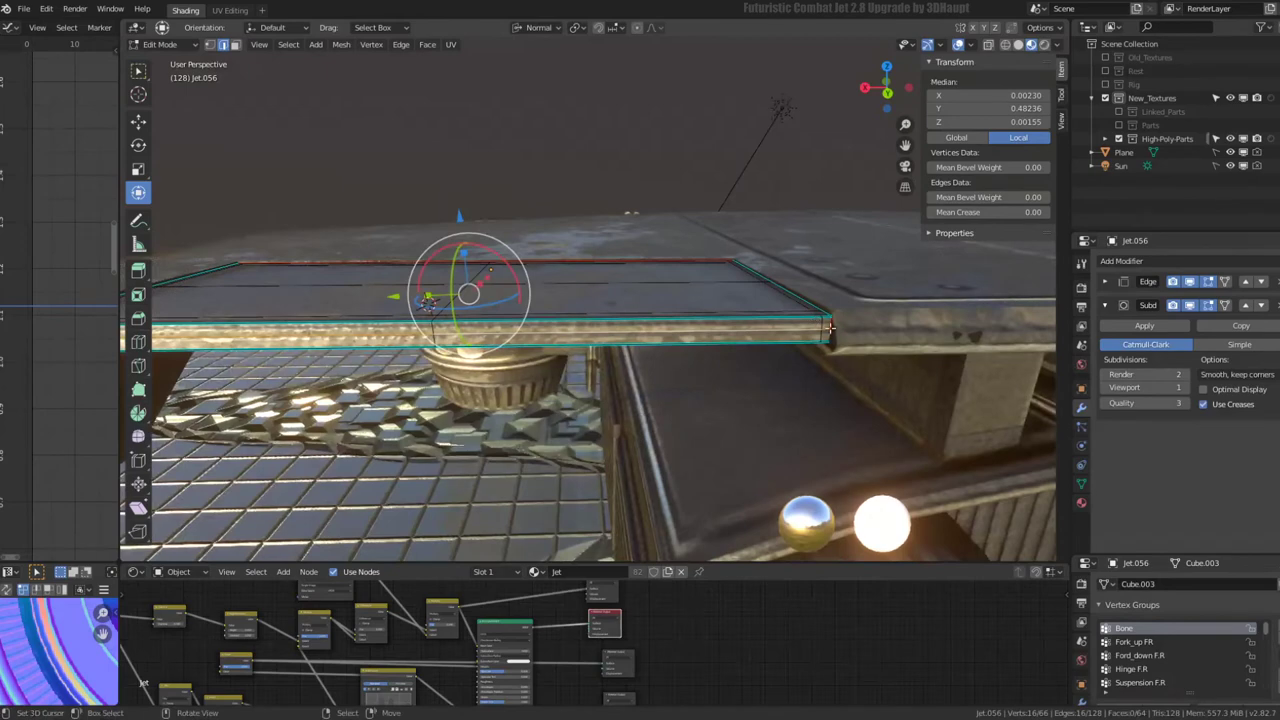
{"action": "left_click", "coordinate": [830, 325]}
{"action": "mouse_move", "coordinate": [602, 336]}
{"action": "middle_mouse_down"}
{"action": "mouse_move", "coordinate": [432, 326]}
{"action": "mouse_move", "coordinate": [838, 303]}
{"action": "mouse_move", "coordinate": [766, 294]}
{"action": "mouse_move", "coordinate": [688, 366]}
{"action": "mouse_move", "coordinate": [692, 350]}
{"action": "middle_mouse_up"}
{"action": "left_click", "coordinate": [447, 318], "text": "ctrl"}
{"action": "key", "text": "g"}
{"action": "left_click", "coordinate": [842, 305]}
{"action": "key", "text": "Tab"}
{"action": "middle_click_drag", "start_coordinate": [718, 320], "coordinate": [1222, 310]}
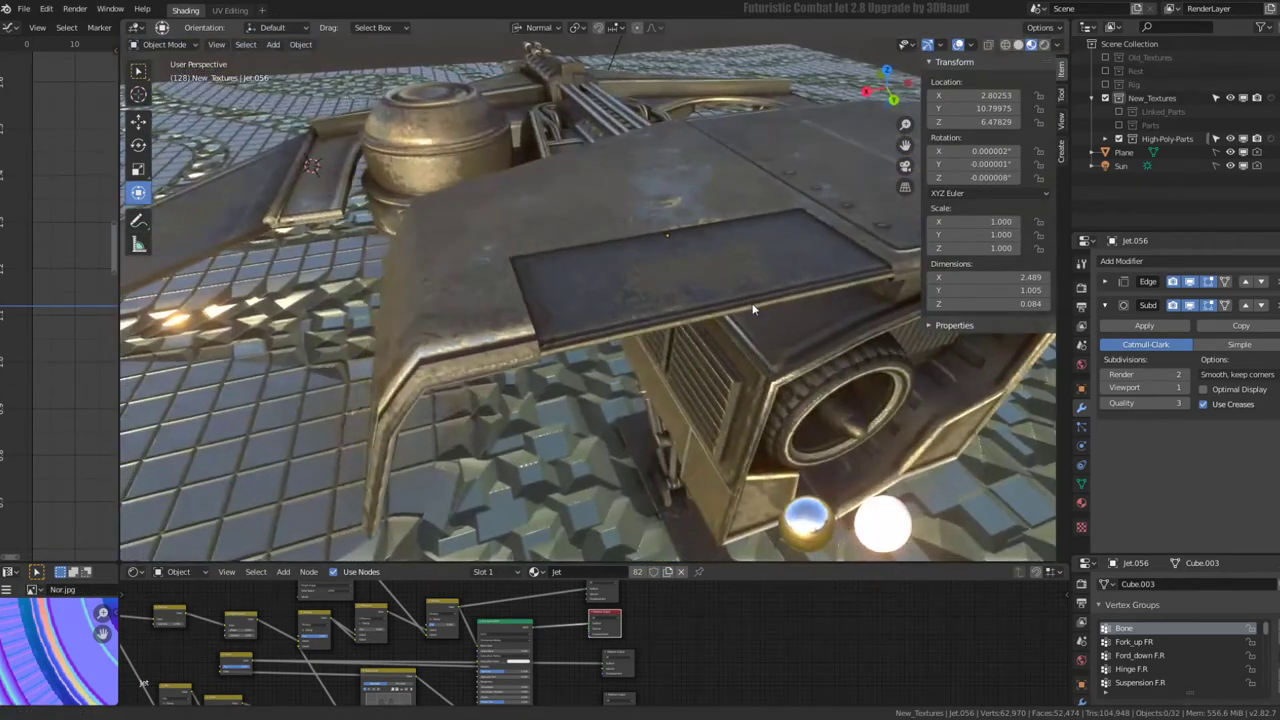
- Move the Subd modifier above Edge in Jet.056's stack and enter Edit Mode
{"action": "left_click", "coordinate": [1245, 306]}
{"action": "mouse_move", "coordinate": [640, 349]}
{"action": "middle_mouse_down"}
{"action": "mouse_move", "coordinate": [578, 261]}
{"action": "mouse_move", "coordinate": [494, 314]}
{"action": "mouse_move", "coordinate": [531, 311]}
{"action": "mouse_move", "coordinate": [505, 344]}
{"action": "mouse_move", "coordinate": [455, 300]}
{"action": "mouse_move", "coordinate": [460, 230]}
{"action": "middle_mouse_up"}
{"action": "key", "text": "Tab"}
- Select the wing strip faces and push them outward along their normal
{"action": "left_click", "coordinate": [448, 350]}
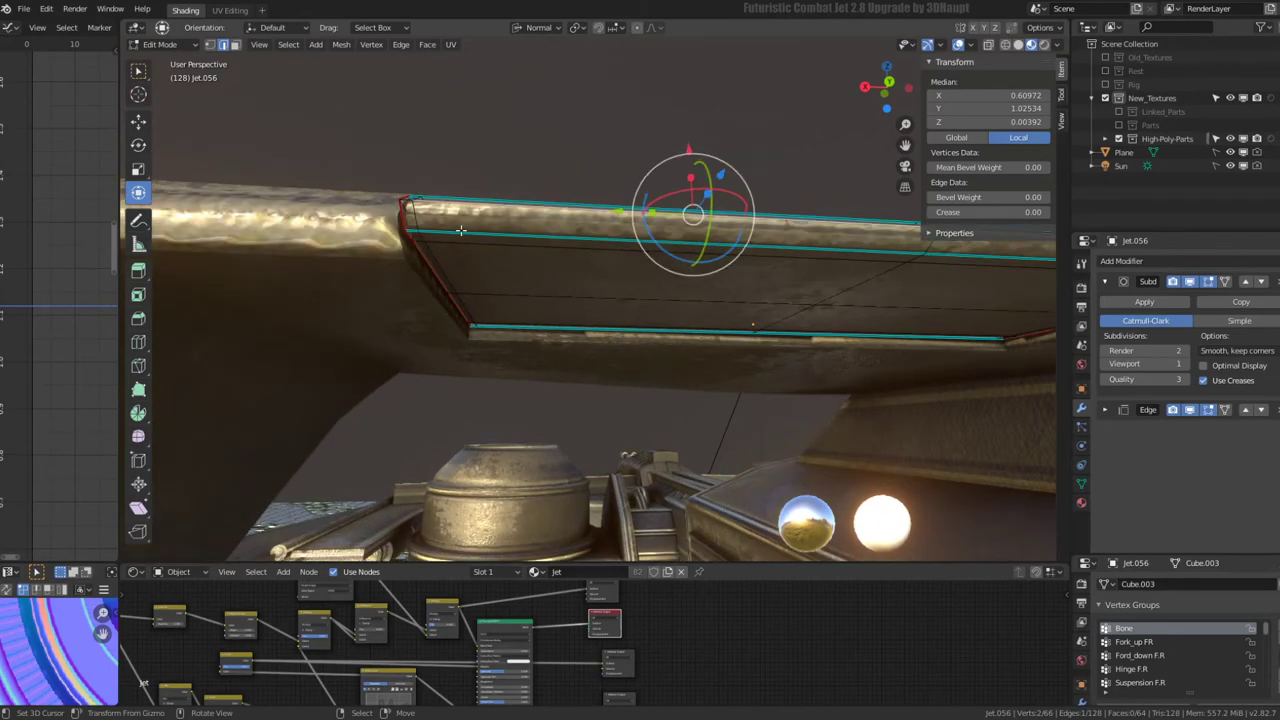
{"action": "left_click", "coordinate": [235, 45]}
{"action": "left_click", "coordinate": [403, 204]}
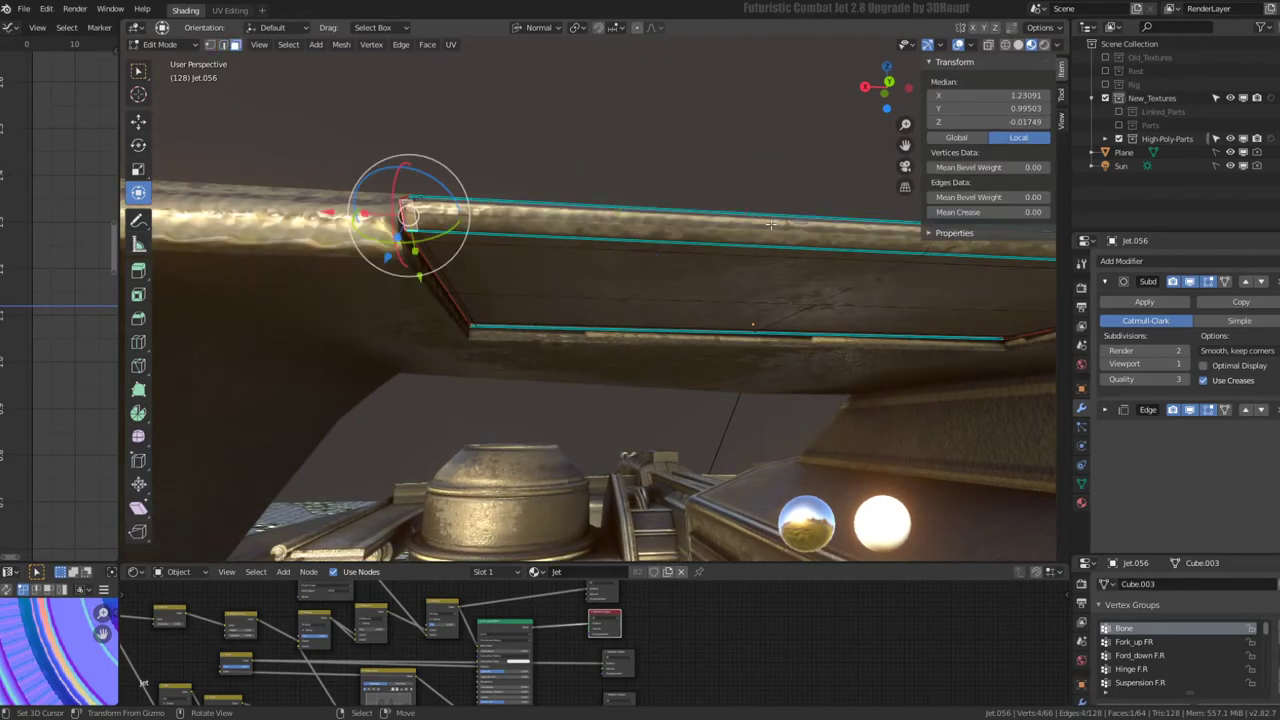
{"action": "middle_click_drag", "start_coordinate": [403, 204], "coordinate": [940, 277]}
{"action": "left_click", "coordinate": [874, 262], "text": "alt"}
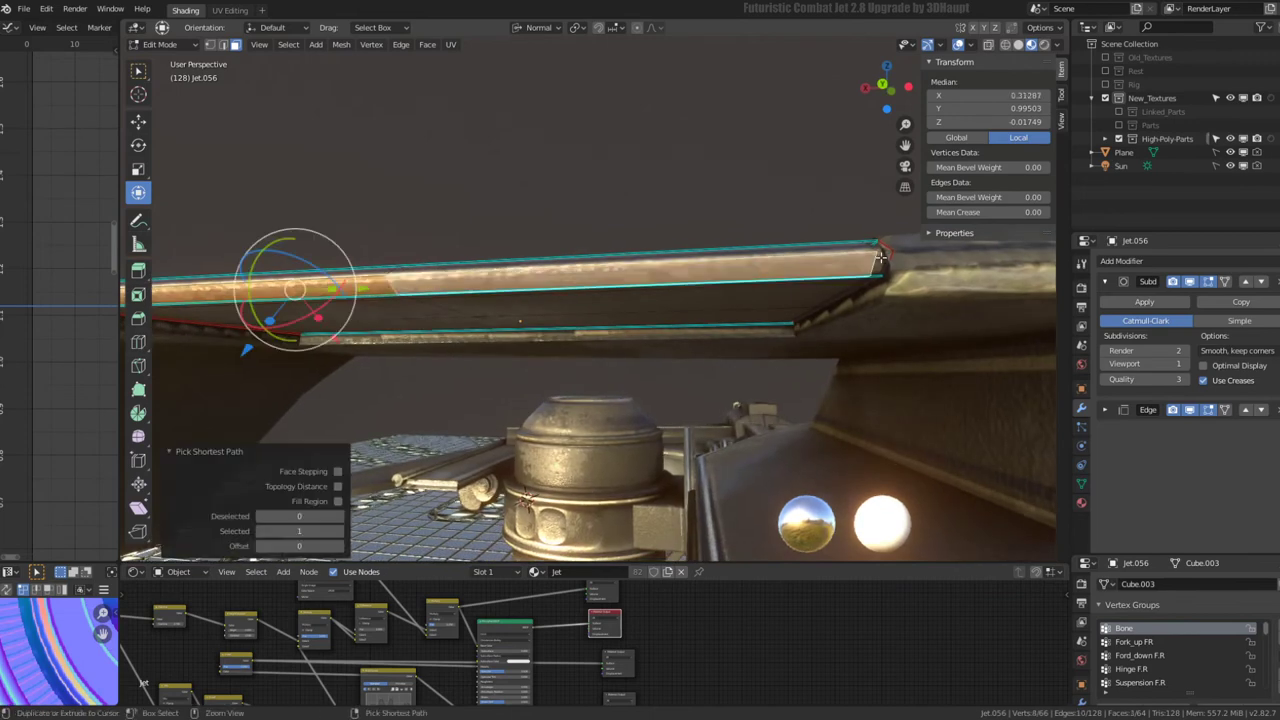
{"action": "middle_click_drag", "start_coordinate": [818, 249], "coordinate": [220, 325]}
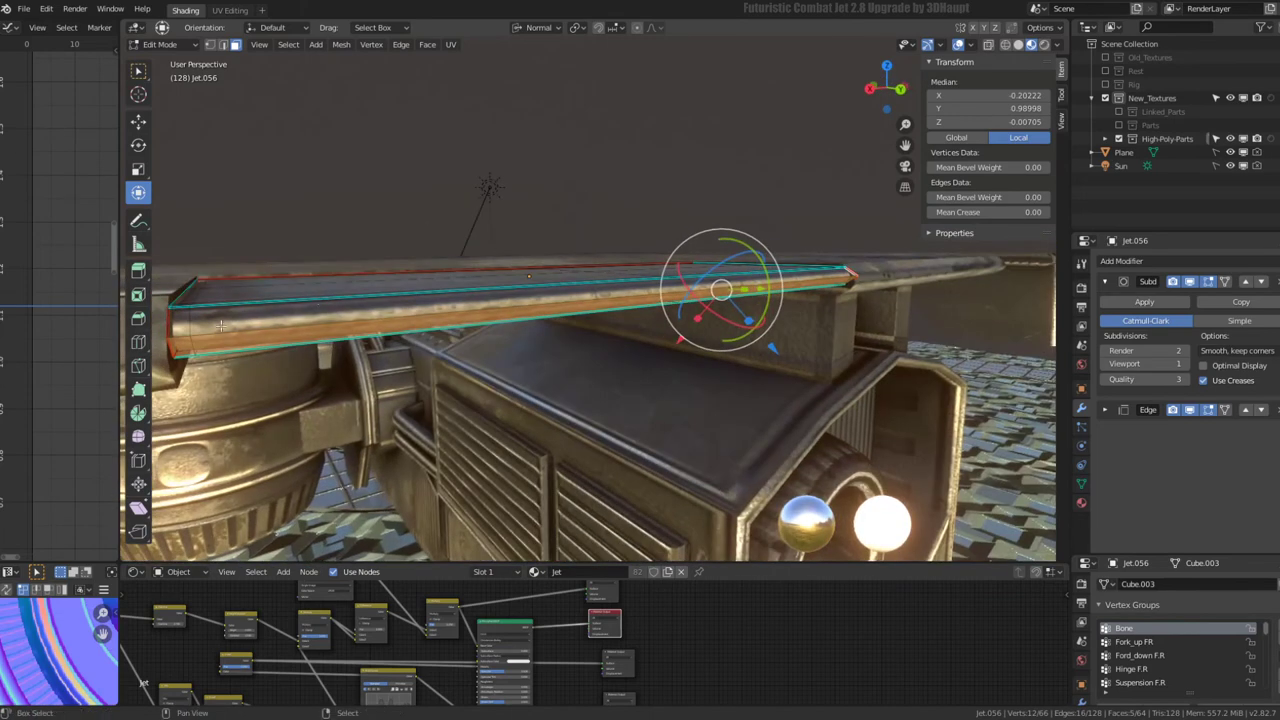
{"action": "left_click", "coordinate": [198, 318], "text": "shift"}
{"action": "left_click", "coordinate": [743, 287], "text": "shift"}
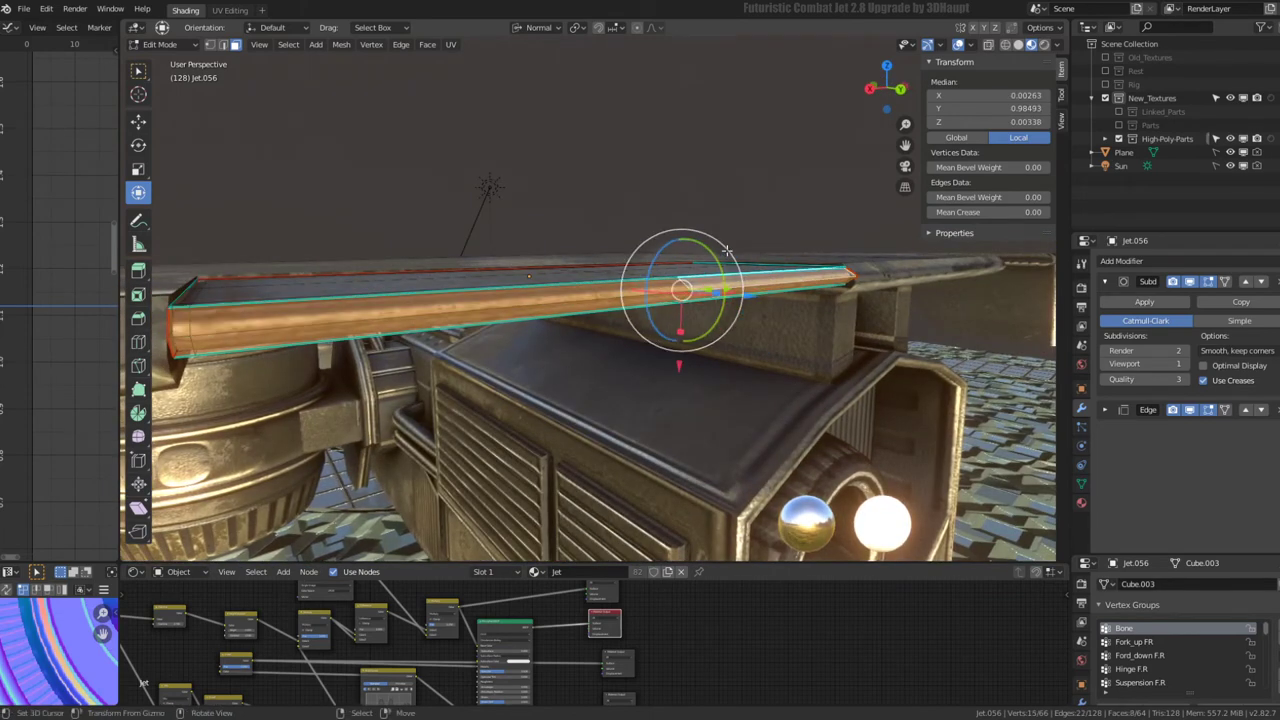
{"action": "middle_click_drag", "start_coordinate": [743, 287], "coordinate": [723, 244]}
{"action": "key", "text": "g"}
{"action": "key", "text": "z"}
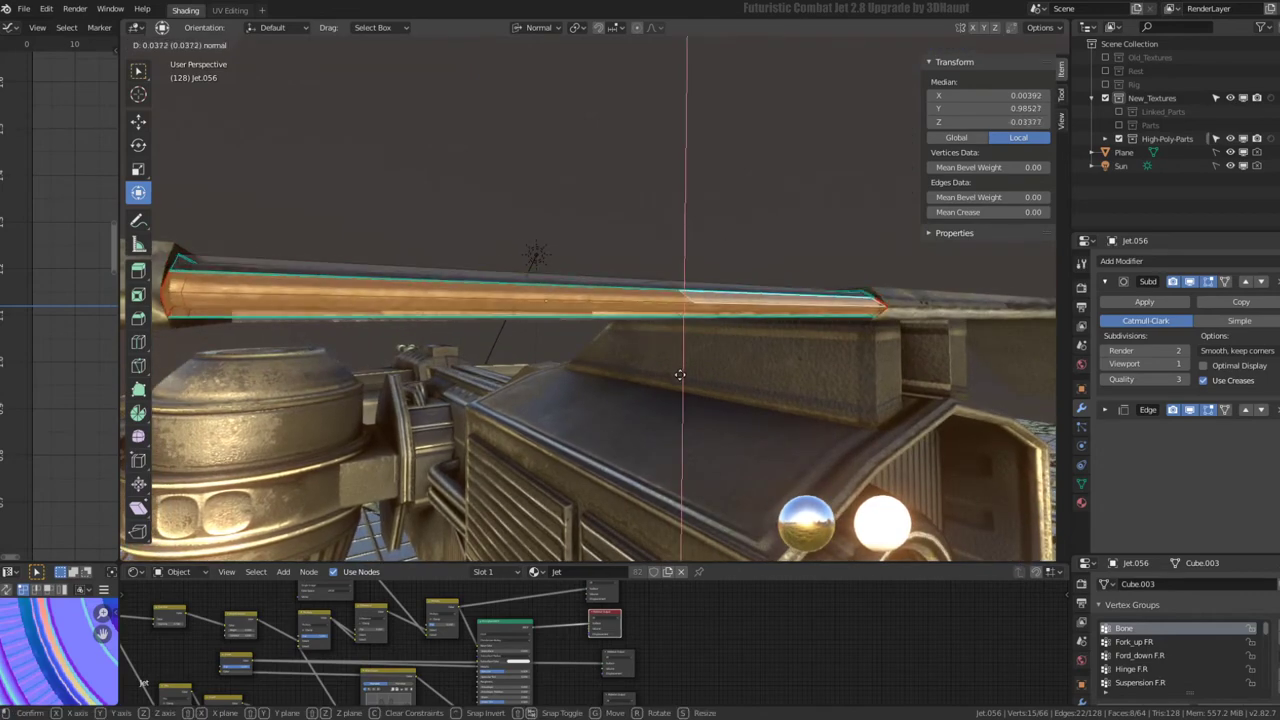
{"action": "left_click", "coordinate": [679, 374]}
{"action": "key", "text": "Tab"}
- Set the crease of the wing's edge loop to 1.00
{"action": "mouse_move", "coordinate": [679, 374]}
{"action": "middle_mouse_down"}
{"action": "mouse_move", "coordinate": [528, 256]}
{"action": "mouse_move", "coordinate": [585, 240]}
{"action": "mouse_move", "coordinate": [488, 225]}
{"action": "middle_mouse_up"}
{"action": "key", "text": "Tab"}
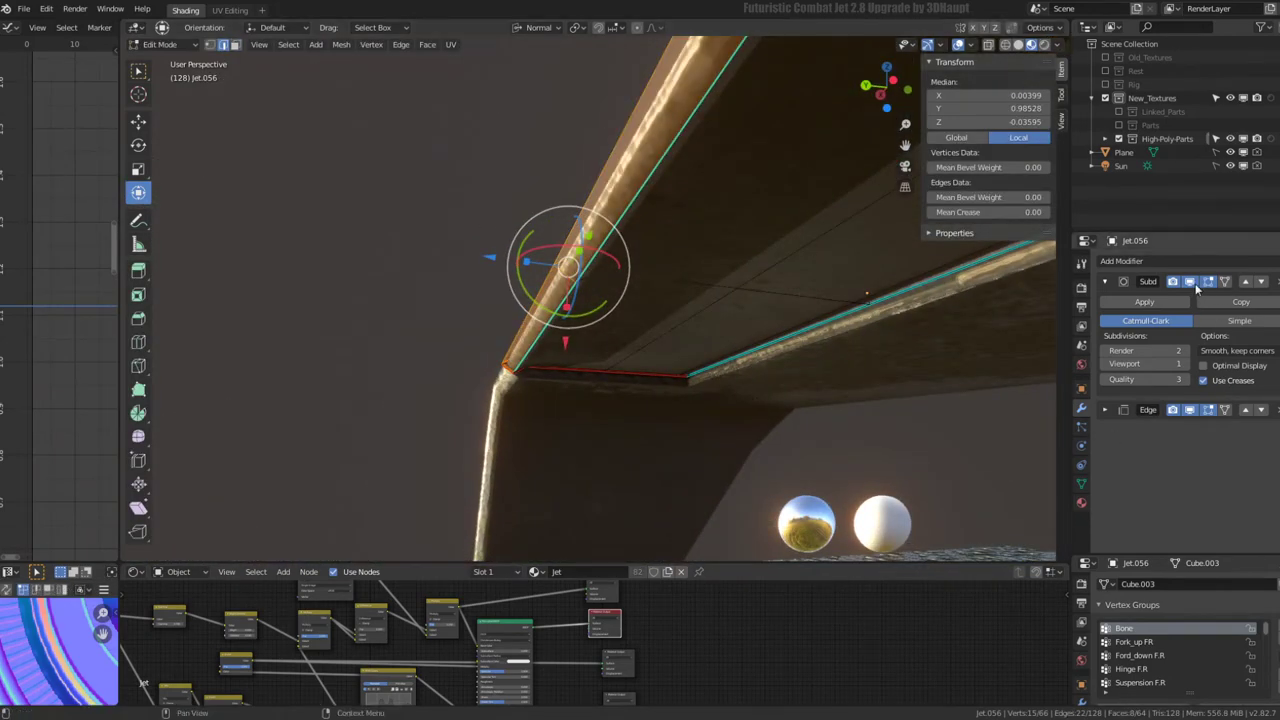
{"action": "mouse_move", "coordinate": [686, 314]}
{"action": "middle_mouse_down"}
{"action": "mouse_move", "coordinate": [660, 349]}
{"action": "mouse_move", "coordinate": [648, 328]}
{"action": "mouse_move", "coordinate": [656, 343]}
{"action": "middle_mouse_up"}
{"action": "left_click", "coordinate": [646, 326], "text": "alt"}
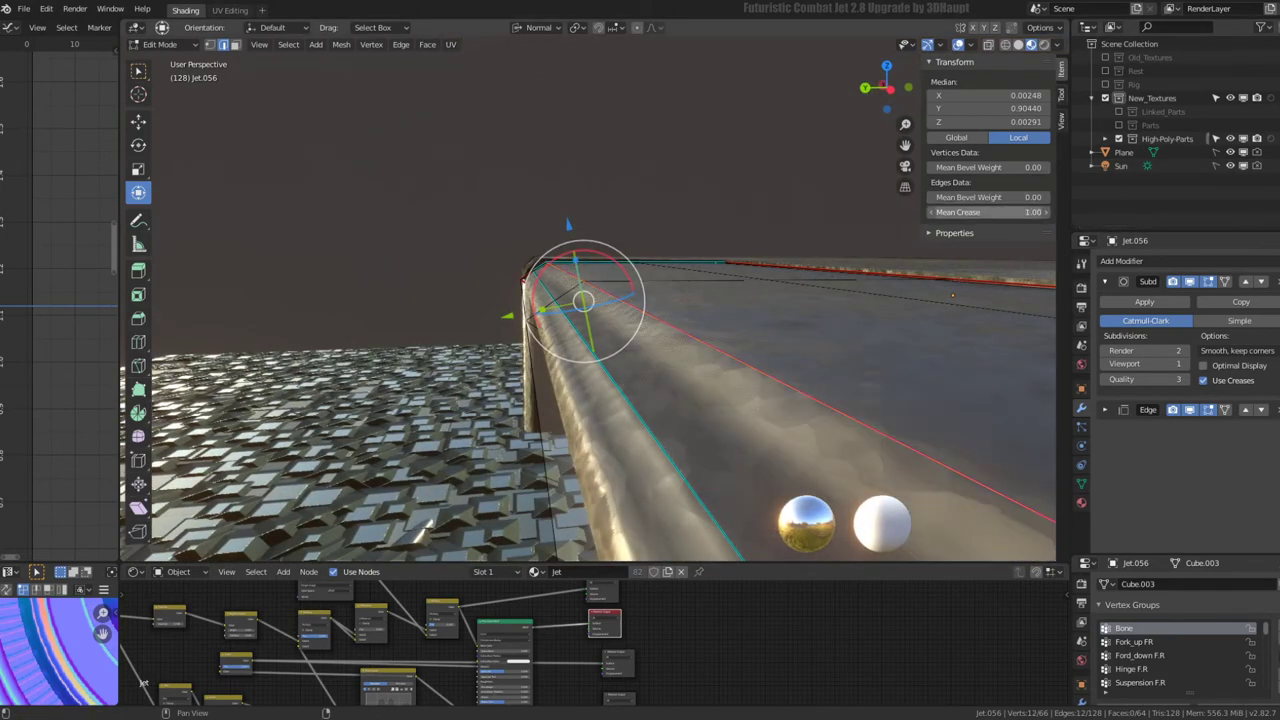
{"action": "left_click_drag", "start_coordinate": [997, 211], "coordinate": [1040, 211]}
{"action": "mouse_move", "coordinate": [640, 300]}
{"action": "middle_mouse_down"}
{"action": "mouse_move", "coordinate": [620, 284]}
{"action": "mouse_move", "coordinate": [644, 253]}
{"action": "mouse_move", "coordinate": [744, 214]}
{"action": "mouse_move", "coordinate": [794, 250]}
{"action": "mouse_move", "coordinate": [563, 279]}
{"action": "mouse_move", "coordinate": [494, 427]}
{"action": "mouse_move", "coordinate": [640, 423]}
{"action": "mouse_move", "coordinate": [686, 351]}
{"action": "middle_mouse_up"}
{"action": "key", "text": "Tab"}
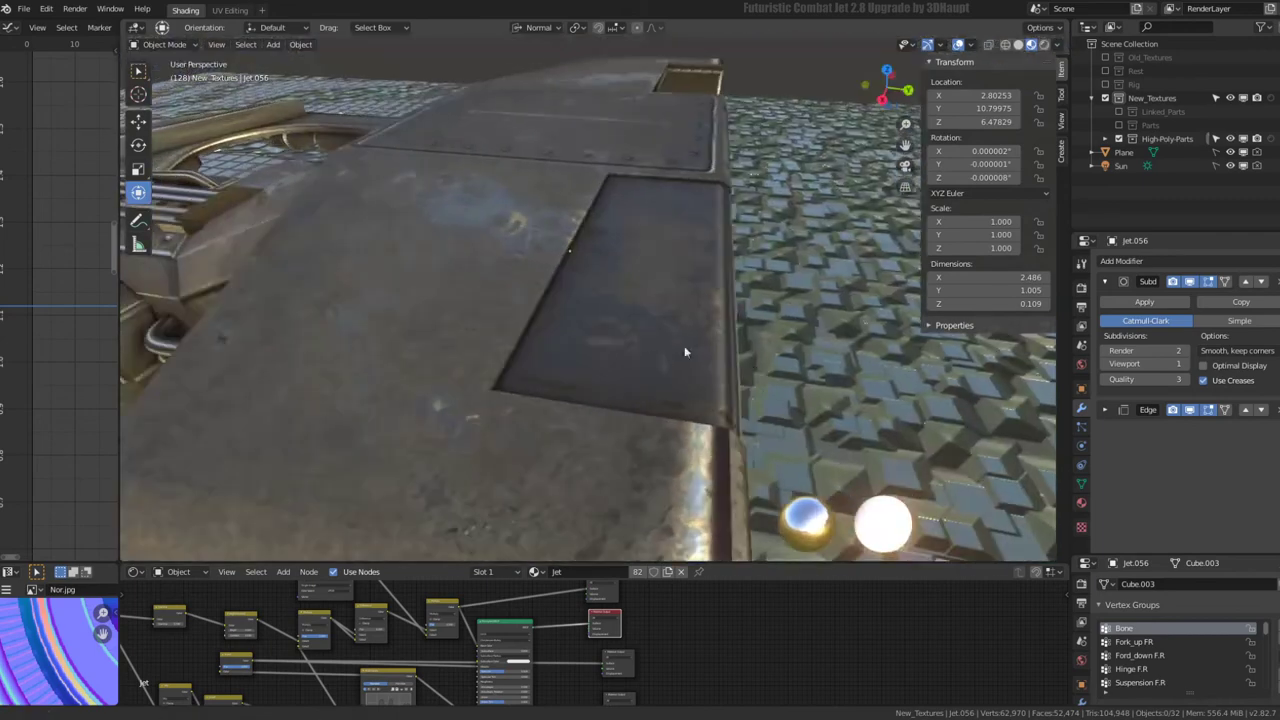
- On Jet.049, switch to Global orientation and move a rim edge along Y
{"action": "left_click", "coordinate": [527, 307]}
{"action": "key", "text": "Tab"}
{"action": "left_click", "coordinate": [548, 284]}
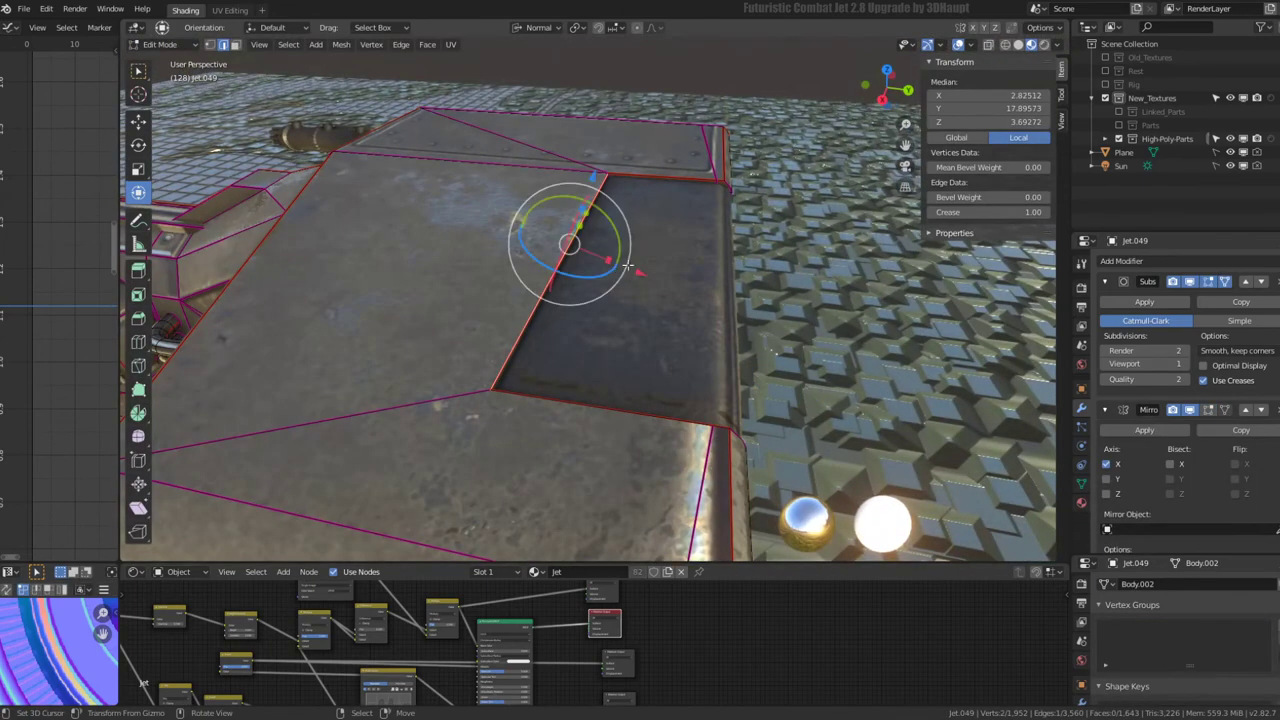
{"action": "left_click", "coordinate": [538, 27]}
{"action": "left_click", "coordinate": [535, 70]}
{"action": "key", "text": "g"}
{"action": "key", "text": "y"}
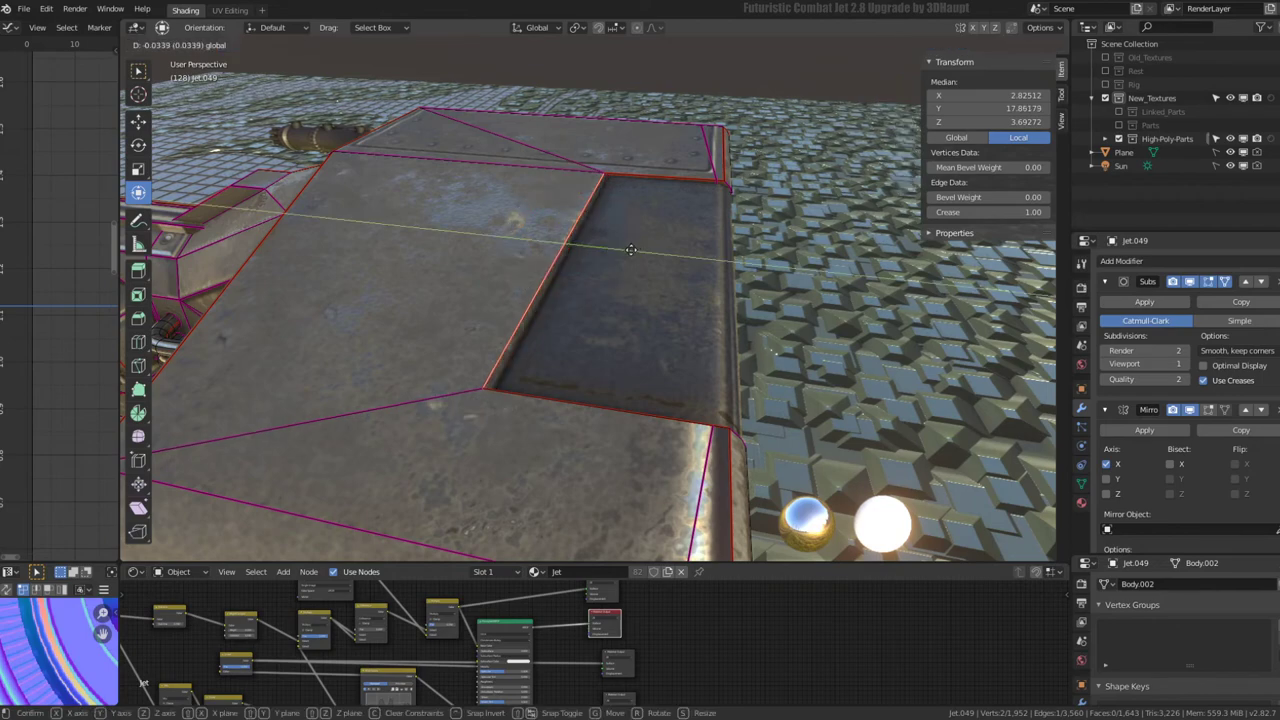
{"action": "left_click", "coordinate": [628, 250]}
- Orbit around the Jet.049 panel and isolate it in local view
{"action": "middle_click_drag", "start_coordinate": [628, 250], "coordinate": [556, 315]}
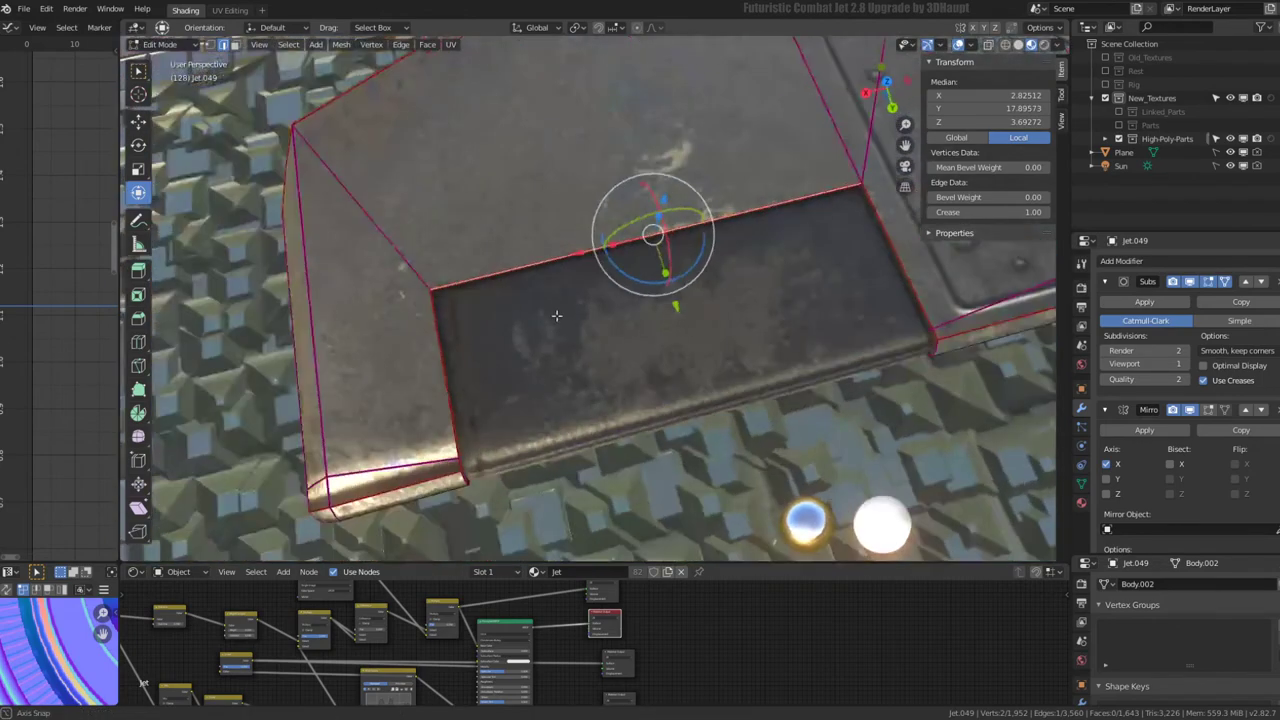
{"action": "middle_click_drag", "start_coordinate": [480, 343], "coordinate": [549, 273]}
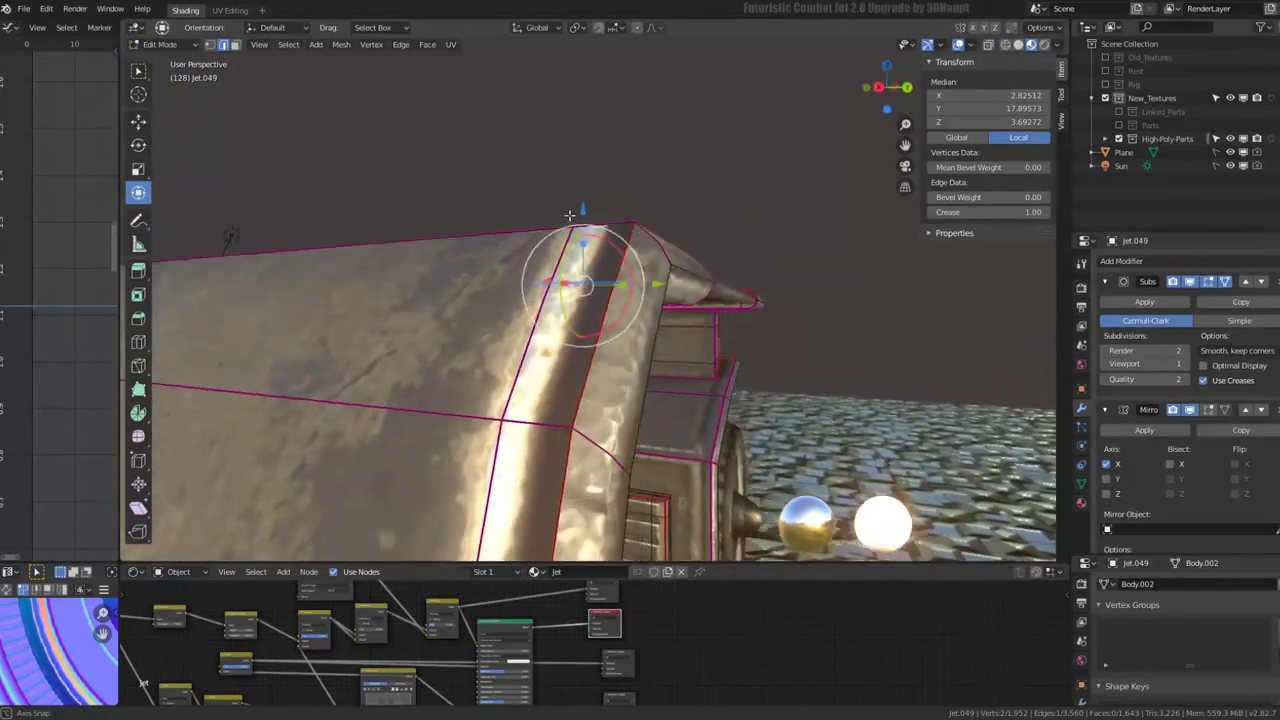
{"action": "scroll", "coordinate": [549, 273], "scroll_direction": "up", "scroll_amount": 3}
{"action": "scroll", "coordinate": [549, 273], "scroll_direction": "up", "scroll_amount": 3}
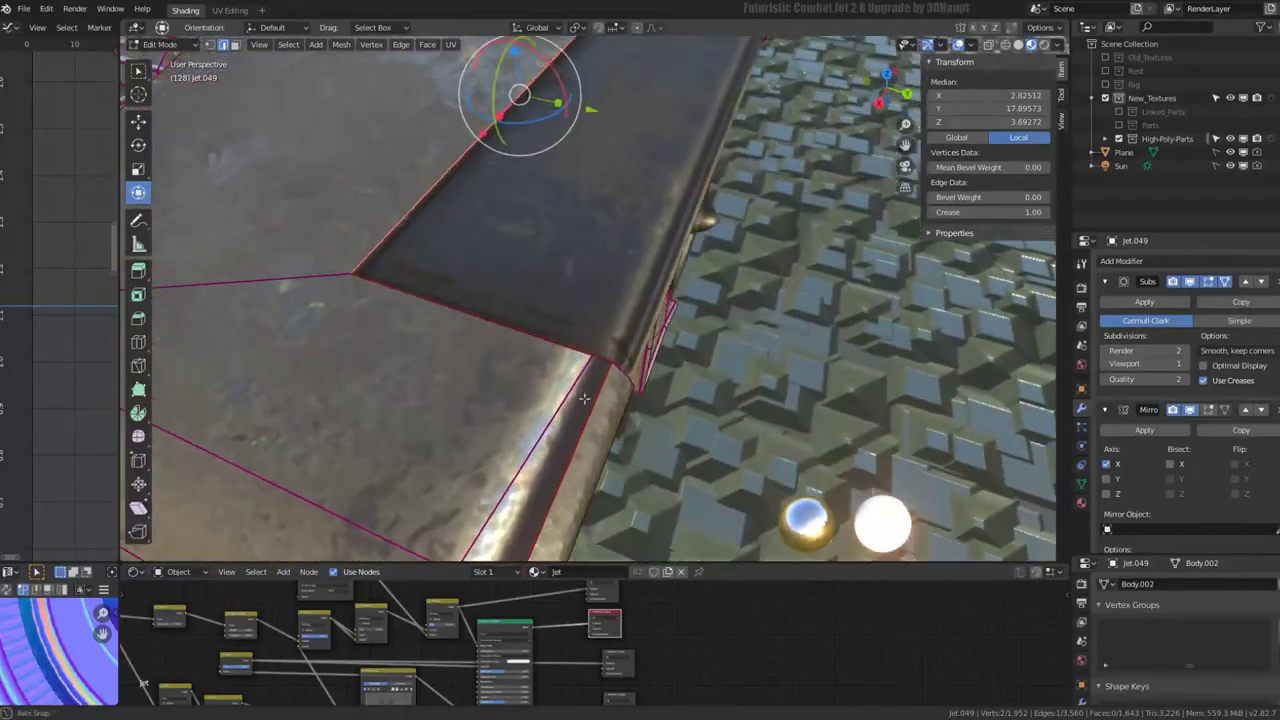
{"action": "middle_click_drag", "start_coordinate": [549, 273], "coordinate": [610, 290]}
{"action": "scroll", "coordinate": [610, 290], "scroll_direction": "down", "scroll_amount": 5}
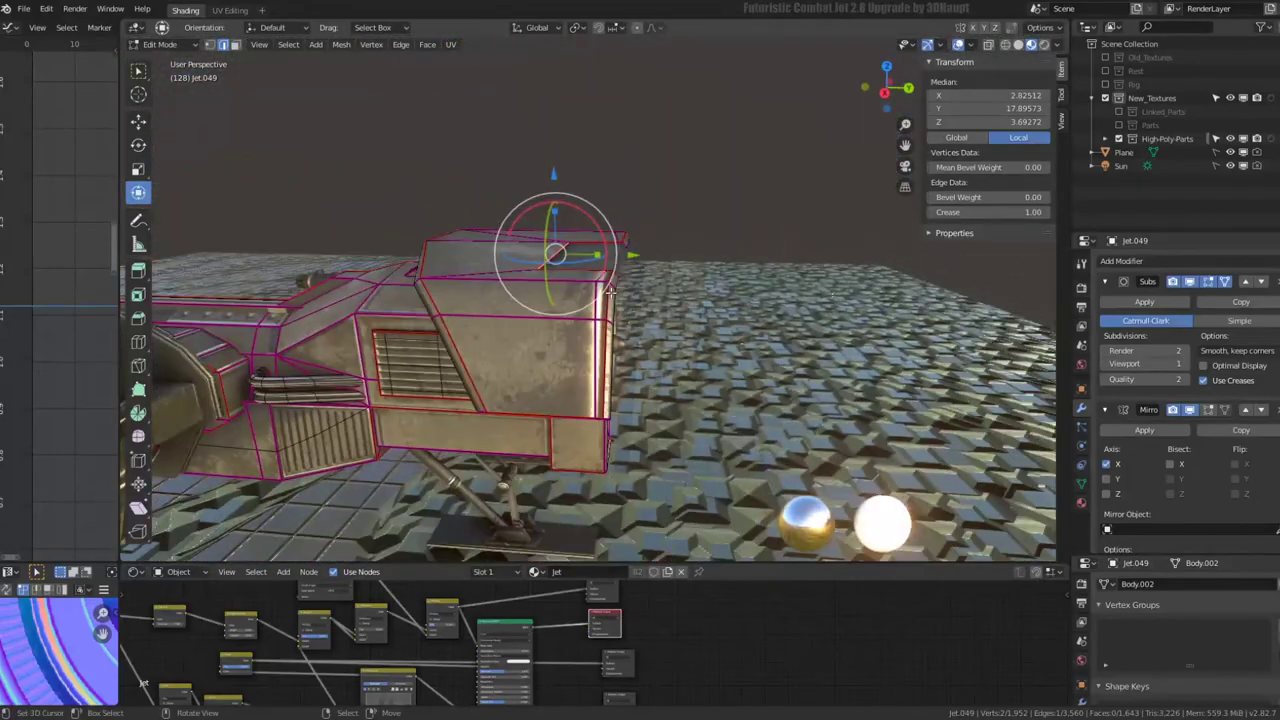
{"action": "key", "text": "KP_Divide"}
{"action": "scroll", "coordinate": [613, 293], "scroll_direction": "up", "scroll_amount": 2}
- Extend the selection along a shortest path and edge-slide it along the panel
{"action": "scroll", "coordinate": [613, 293], "scroll_direction": "up", "scroll_amount": 5}
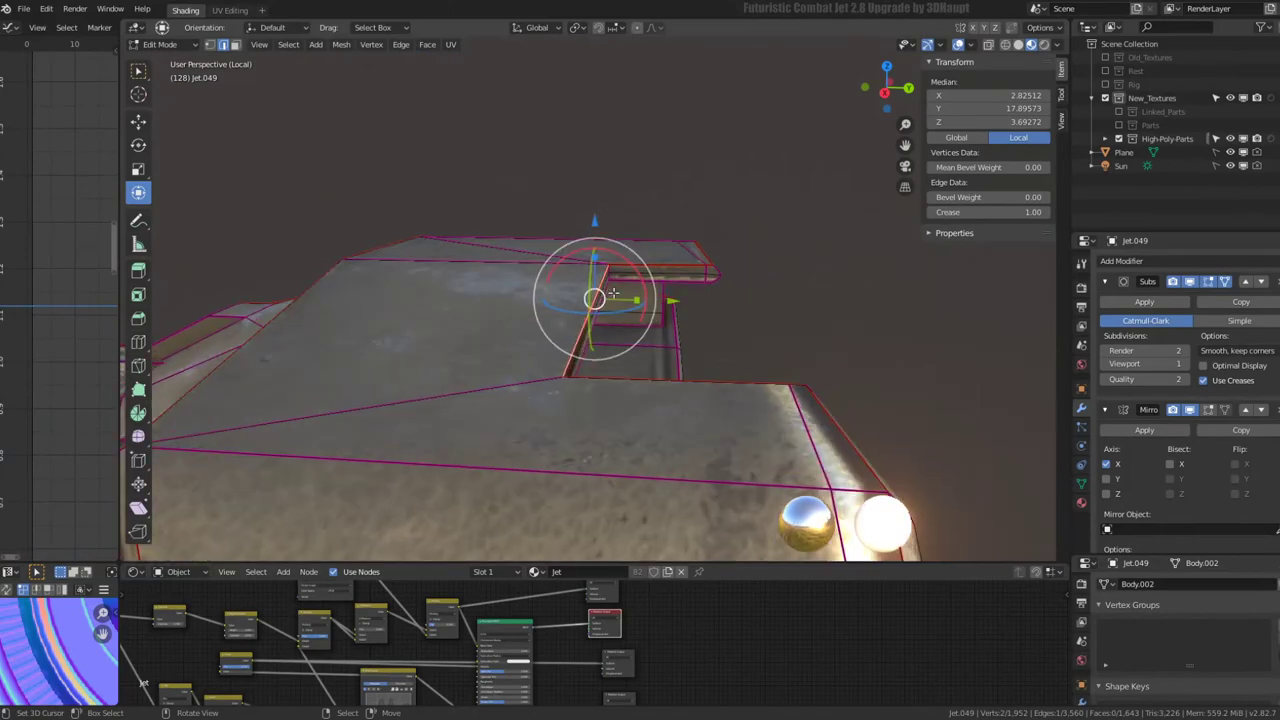
{"action": "mouse_move", "coordinate": [613, 293]}
{"action": "middle_mouse_down"}
{"action": "mouse_move", "coordinate": [883, 325]}
{"action": "mouse_move", "coordinate": [623, 234]}
{"action": "mouse_move", "coordinate": [614, 163]}
{"action": "mouse_move", "coordinate": [512, 171]}
{"action": "middle_mouse_up"}
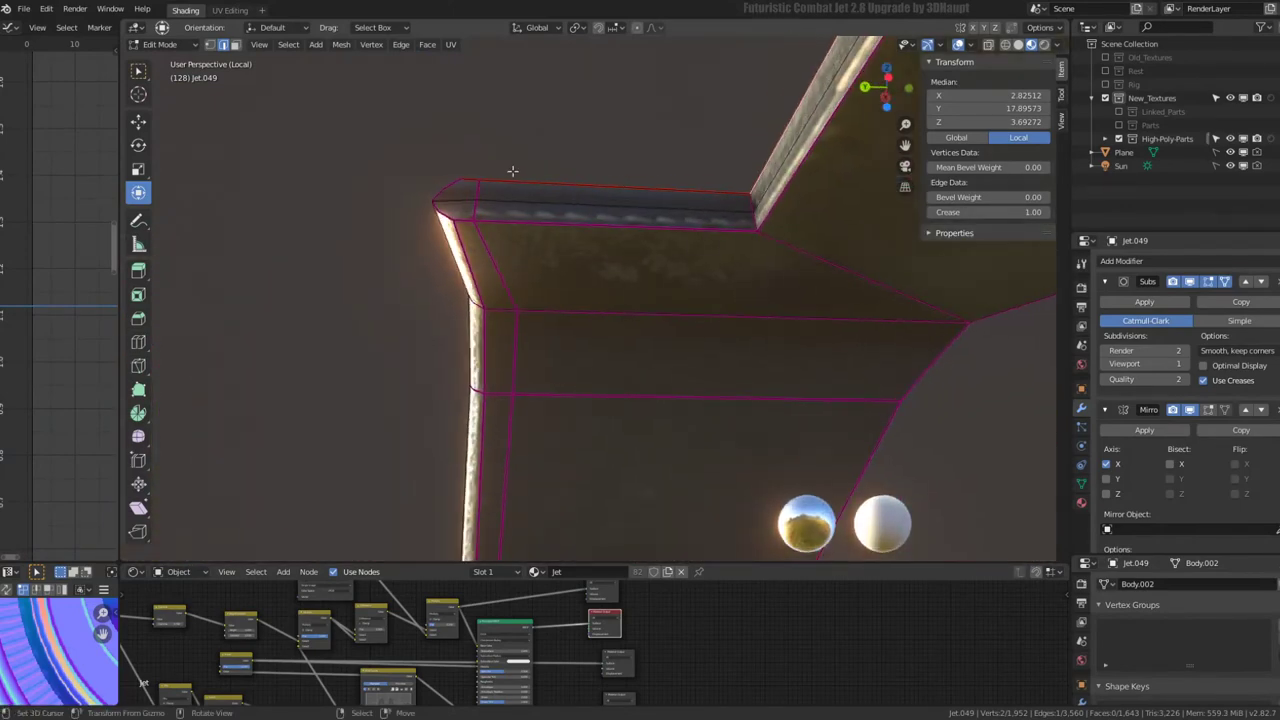
{"action": "left_click", "coordinate": [478, 208], "text": "ctrl"}
{"action": "mouse_move", "coordinate": [594, 263]}
{"action": "middle_mouse_down"}
{"action": "mouse_move", "coordinate": [596, 327]}
{"action": "mouse_move", "coordinate": [714, 300]}
{"action": "mouse_move", "coordinate": [511, 186]}
{"action": "mouse_move", "coordinate": [566, 260]}
{"action": "middle_mouse_up"}
{"action": "left_click", "coordinate": [612, 327]}
- Subdivide an edge ring across the Jet.049 panel with 1 cut
{"action": "left_click", "coordinate": [557, 279], "text": "ctrl+alt"}
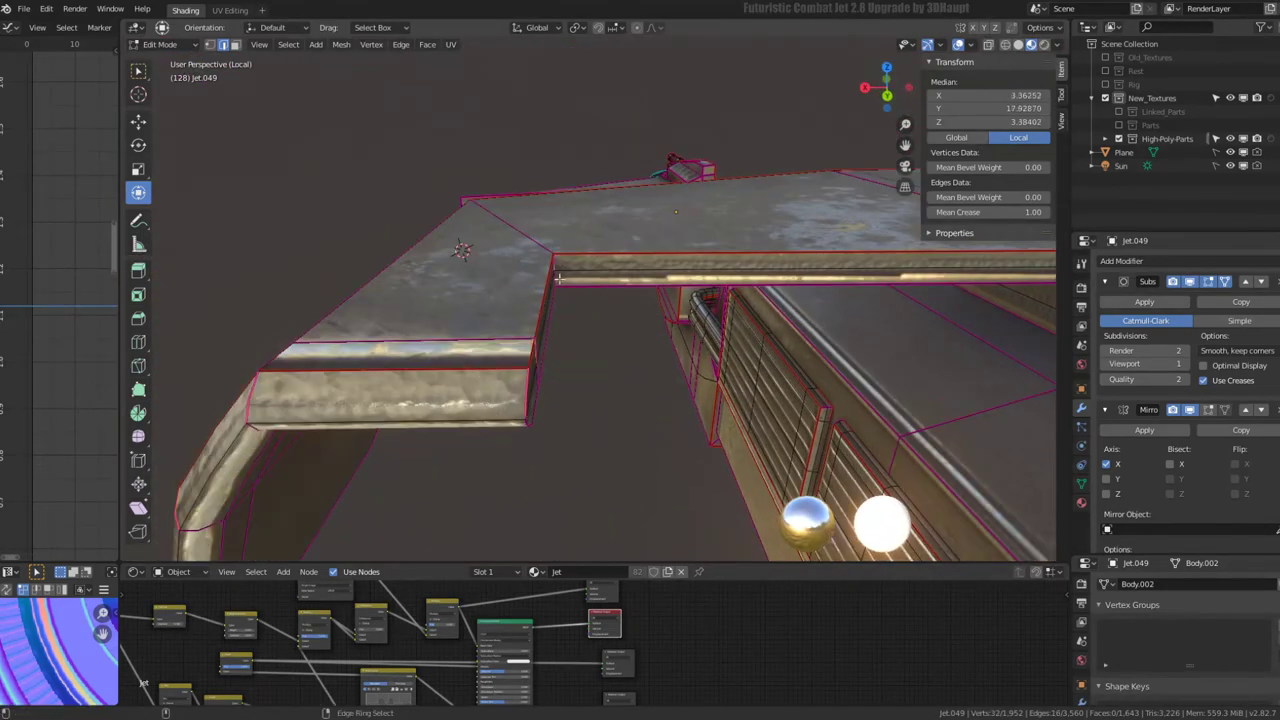
{"action": "mouse_move", "coordinate": [662, 258]}
{"action": "middle_mouse_down"}
{"action": "mouse_move", "coordinate": [593, 228]}
{"action": "mouse_move", "coordinate": [570, 261]}
{"action": "mouse_move", "coordinate": [600, 300]}
{"action": "mouse_move", "coordinate": [660, 330]}
{"action": "middle_mouse_up"}
{"action": "right_click", "coordinate": [593, 232]}
{"action": "left_click", "coordinate": [593, 248]}
{"action": "scroll", "coordinate": [690, 340], "scroll_direction": "up", "scroll_amount": 3}
- Move a creased edge on the wing along the Y axis
{"action": "left_click", "coordinate": [716, 341]}
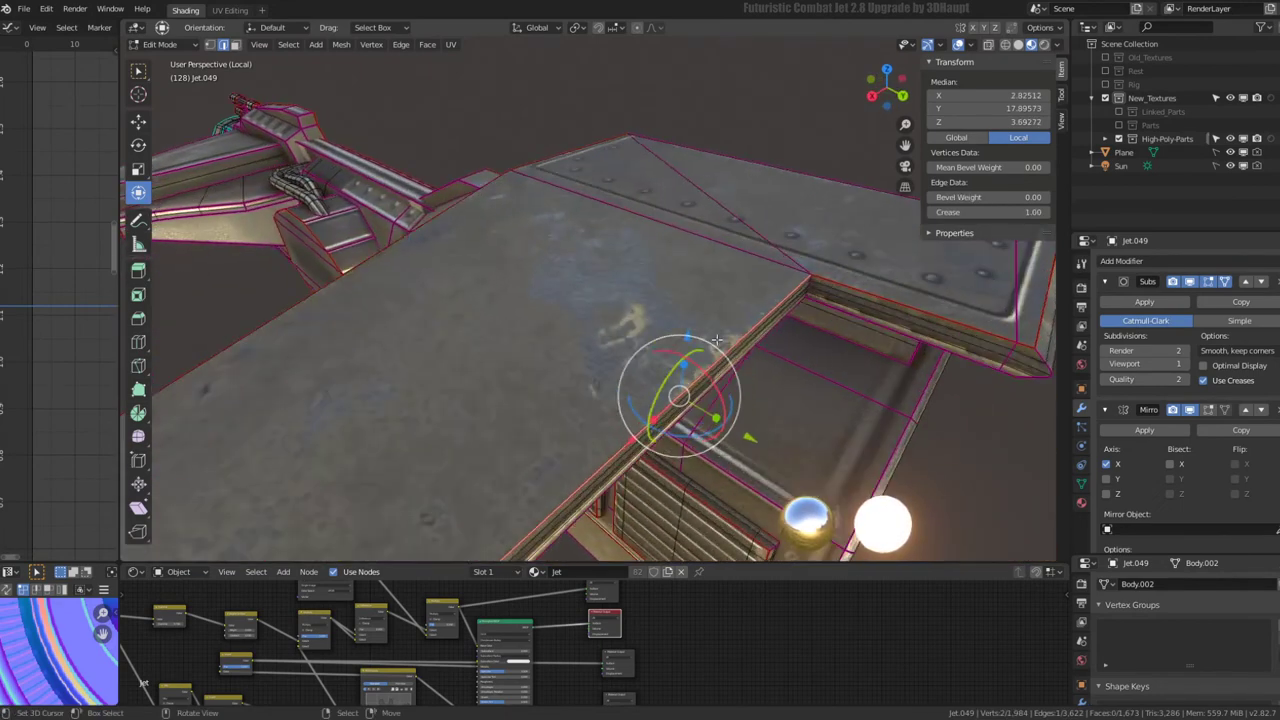
{"action": "key", "text": "g"}
{"action": "key", "text": "y"}
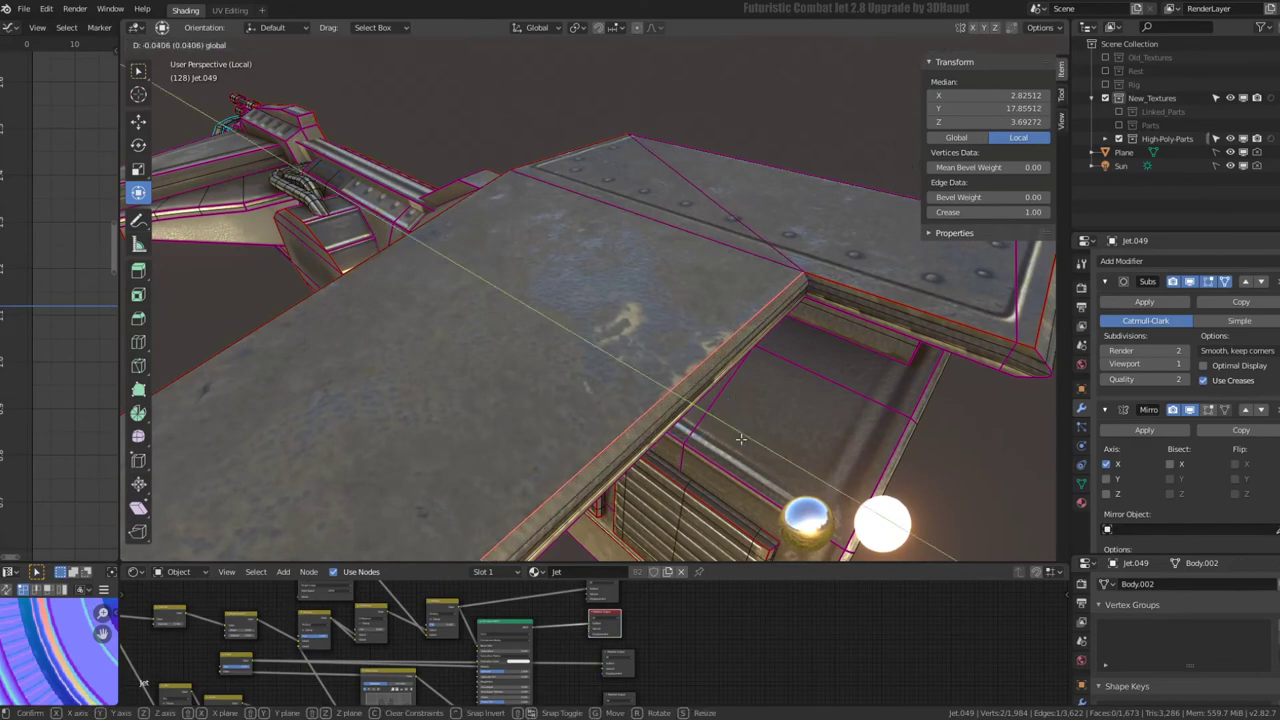
{"action": "left_click", "coordinate": [741, 438]}
{"action": "mouse_move", "coordinate": [741, 438]}
{"action": "middle_mouse_down"}
{"action": "mouse_move", "coordinate": [670, 304]}
{"action": "mouse_move", "coordinate": [675, 245]}
{"action": "middle_mouse_up"}
{"action": "mouse_move", "coordinate": [676, 196]}
{"action": "middle_mouse_down"}
{"action": "mouse_move", "coordinate": [664, 140]}
{"action": "mouse_move", "coordinate": [663, 354]}
{"action": "mouse_move", "coordinate": [651, 157]}
{"action": "mouse_move", "coordinate": [647, 226]}
{"action": "mouse_move", "coordinate": [619, 302]}
{"action": "mouse_move", "coordinate": [669, 267]}
{"action": "middle_mouse_up"}
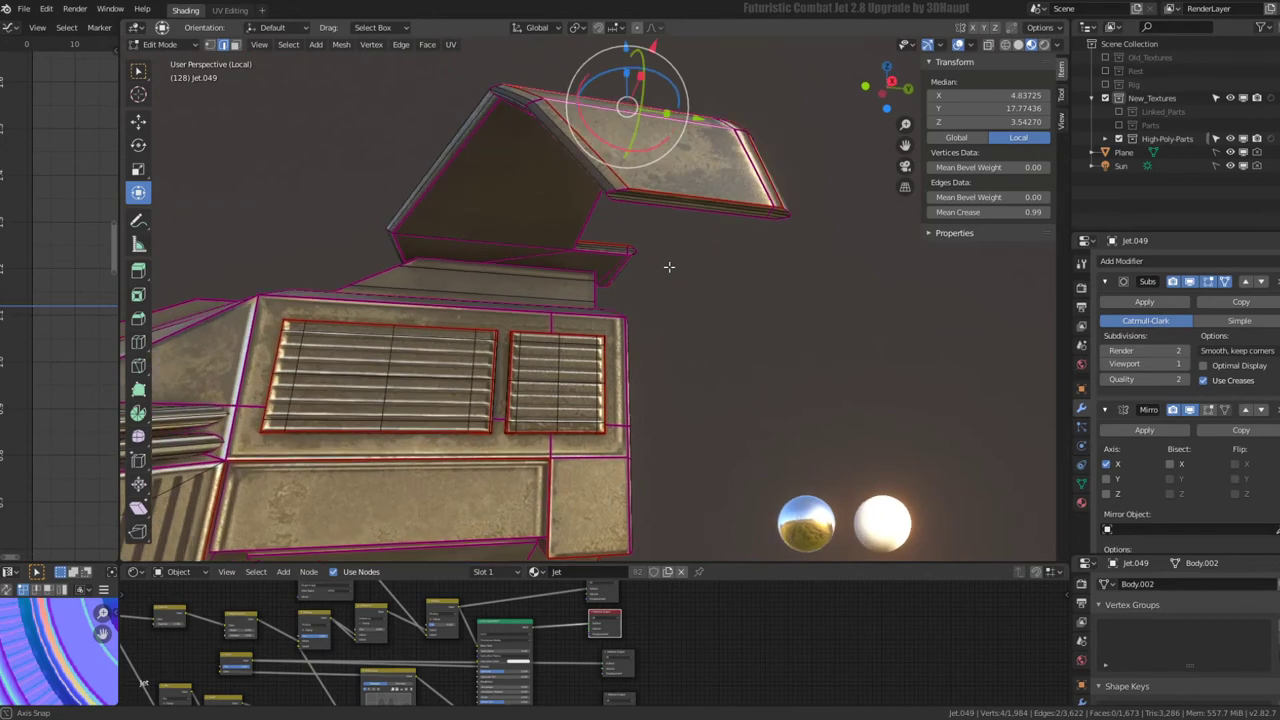
- Select another creased edge plus groups of fin and top edges
{"action": "left_click", "coordinate": [705, 203]}
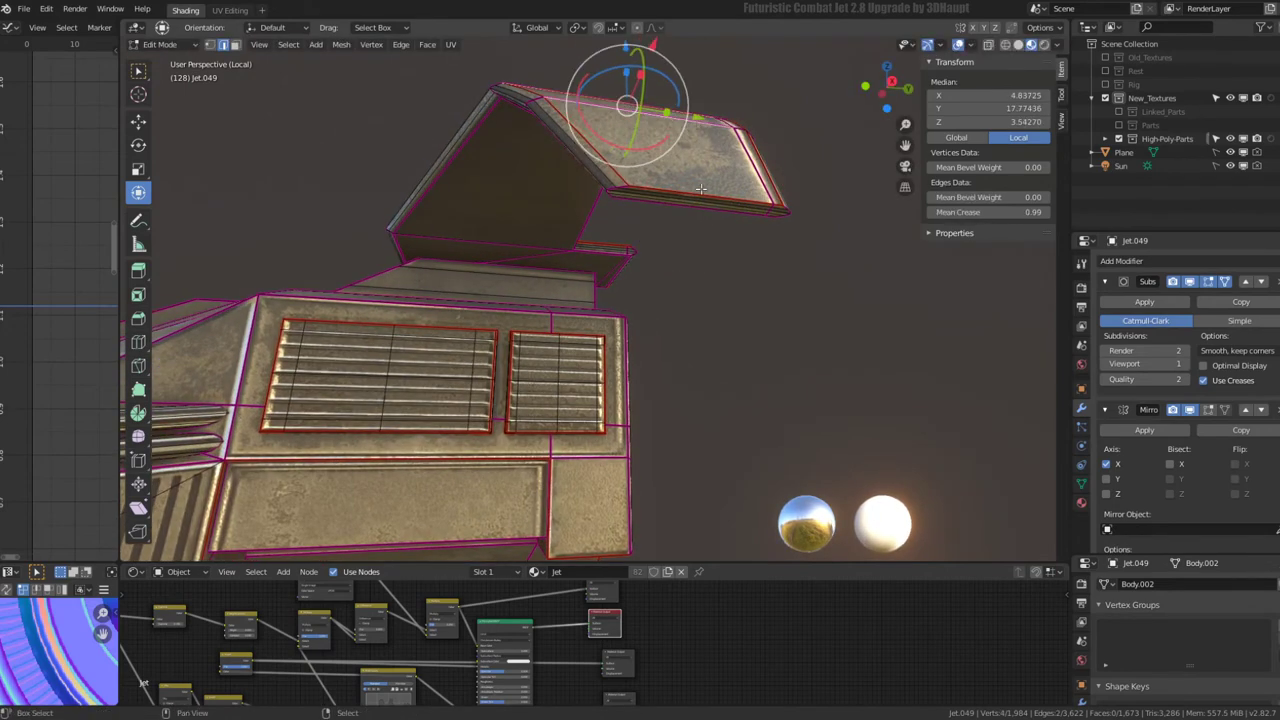
{"action": "left_click_drag", "start_coordinate": [700, 234], "coordinate": [701, 235]}
{"action": "middle_click_drag", "start_coordinate": [701, 235], "coordinate": [835, 229]}
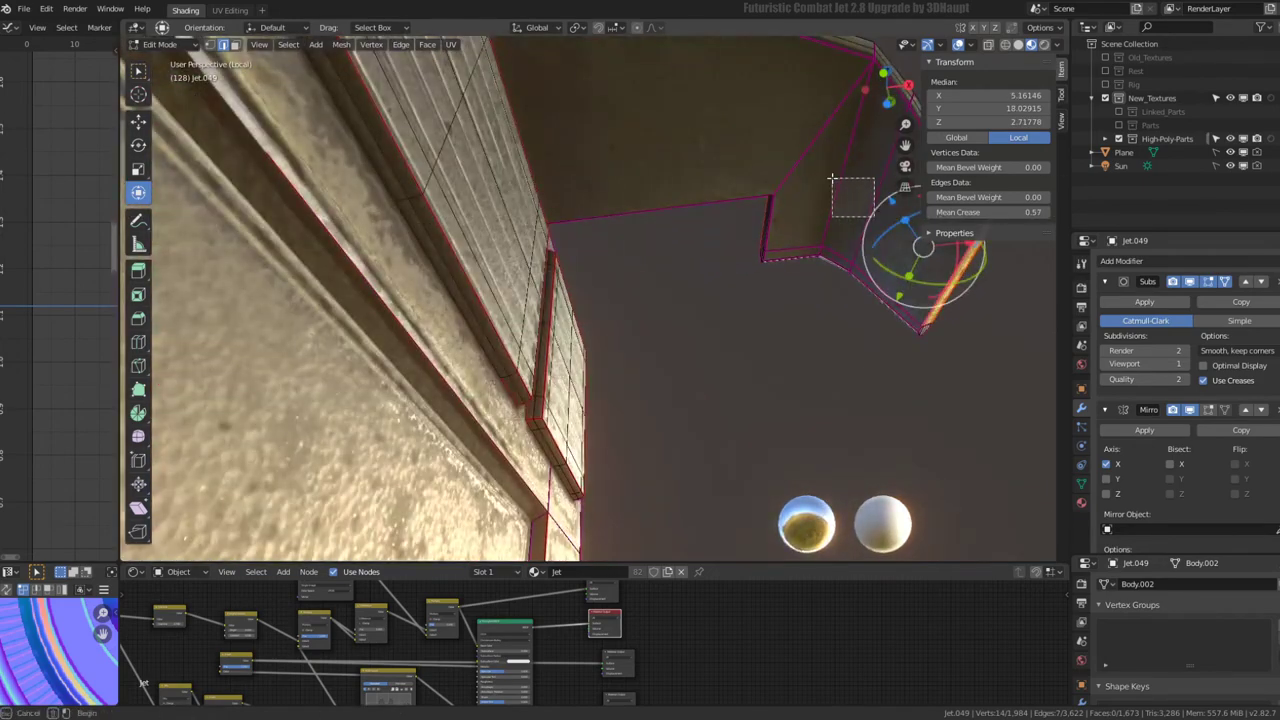
{"action": "mouse_move", "coordinate": [830, 177]}
{"action": "middle_mouse_down"}
{"action": "mouse_move", "coordinate": [520, 260]}
{"action": "mouse_move", "coordinate": [490, 228]}
{"action": "mouse_move", "coordinate": [554, 145]}
{"action": "mouse_move", "coordinate": [646, 74]}
{"action": "middle_mouse_up"}
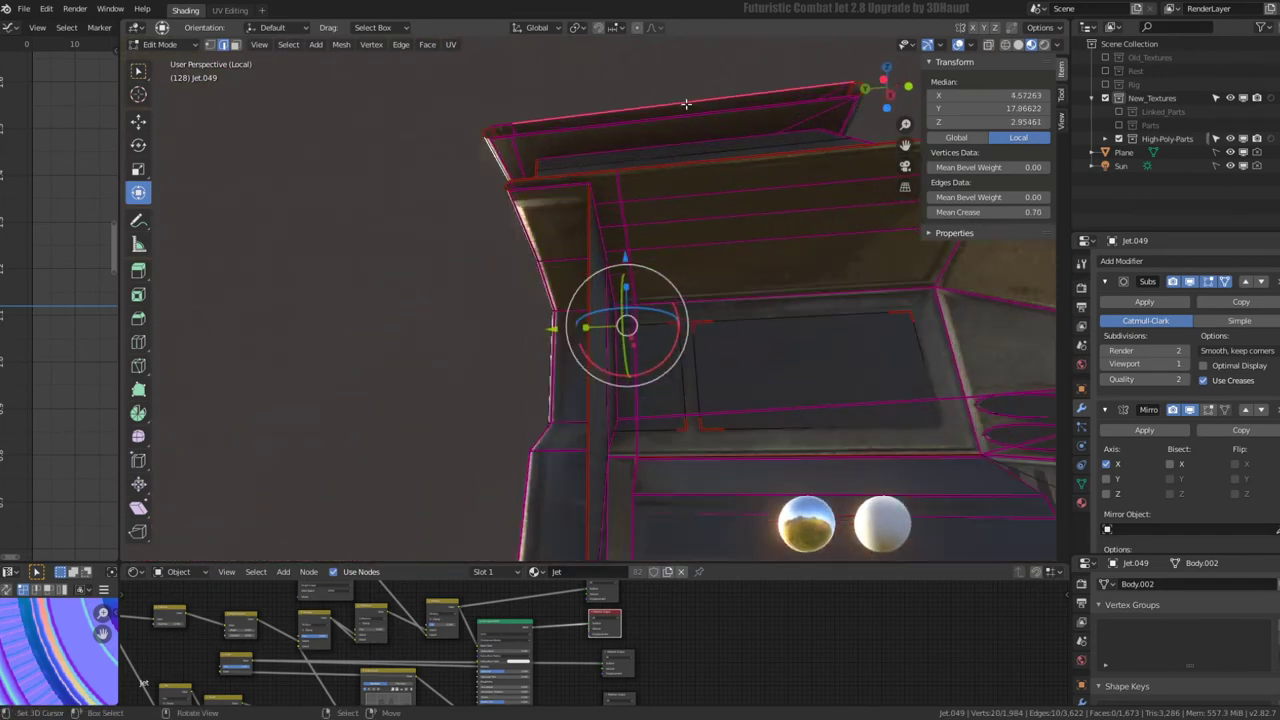
{"action": "left_click_drag", "start_coordinate": [677, 69], "coordinate": [677, 72], "text": "shift"}
{"action": "mouse_move", "coordinate": [677, 72]}
{"action": "middle_mouse_down"}
{"action": "mouse_move", "coordinate": [510, 191]}
{"action": "mouse_move", "coordinate": [626, 209]}
{"action": "mouse_move", "coordinate": [523, 149]}
{"action": "mouse_move", "coordinate": [511, 533]}
{"action": "mouse_move", "coordinate": [719, 206]}
{"action": "mouse_move", "coordinate": [700, 289]}
{"action": "mouse_move", "coordinate": [570, 394]}
{"action": "middle_mouse_up"}
- Subdivide the selected wing edges, then subdivide the long top wing edge as well
{"action": "right_click", "coordinate": [774, 221]}
{"action": "left_click", "coordinate": [770, 214]}
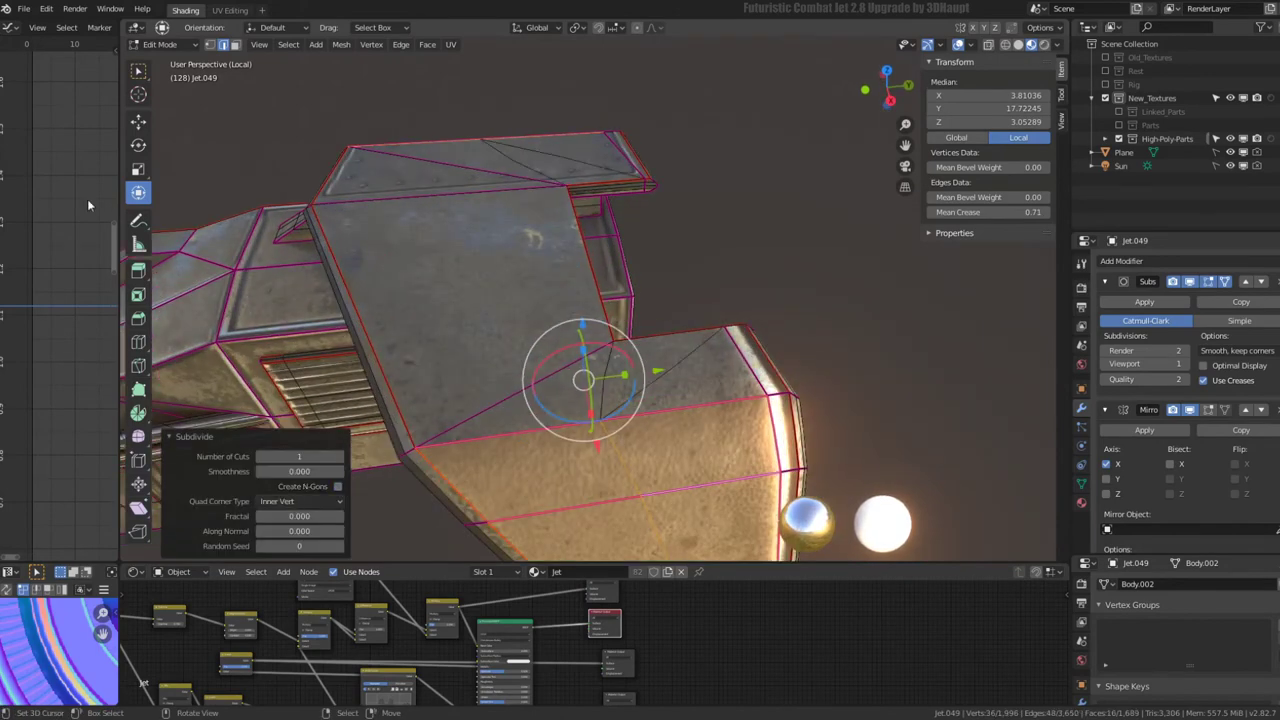
{"action": "mouse_move", "coordinate": [413, 333]}
{"action": "middle_mouse_down"}
{"action": "mouse_move", "coordinate": [670, 378]}
{"action": "mouse_move", "coordinate": [709, 237]}
{"action": "mouse_move", "coordinate": [677, 227]}
{"action": "middle_mouse_up"}
{"action": "left_click", "coordinate": [670, 378]}
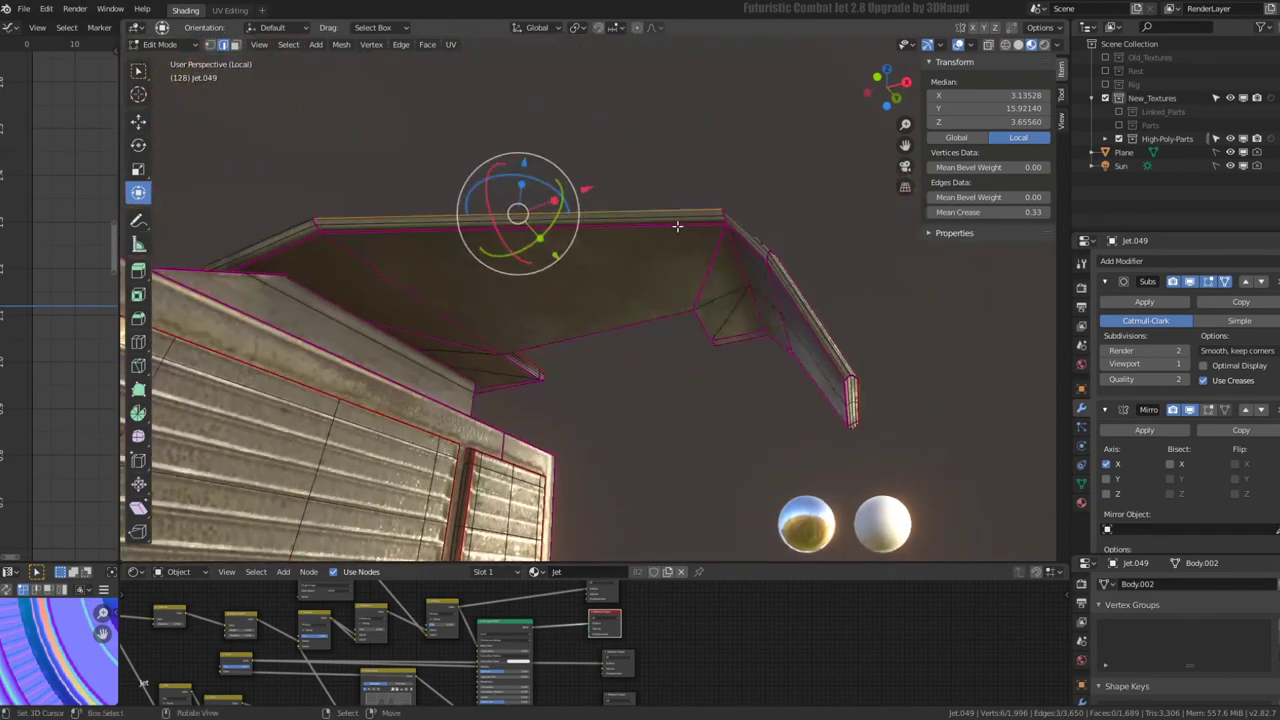
{"action": "mouse_move", "coordinate": [667, 152]}
{"action": "middle_mouse_down"}
{"action": "mouse_move", "coordinate": [651, 194]}
{"action": "mouse_move", "coordinate": [600, 225]}
{"action": "mouse_move", "coordinate": [656, 222]}
{"action": "mouse_move", "coordinate": [658, 349]}
{"action": "middle_mouse_up"}
{"action": "left_click", "coordinate": [580, 228], "text": "shift"}
{"action": "middle_click_drag", "start_coordinate": [648, 468], "coordinate": [672, 194]}
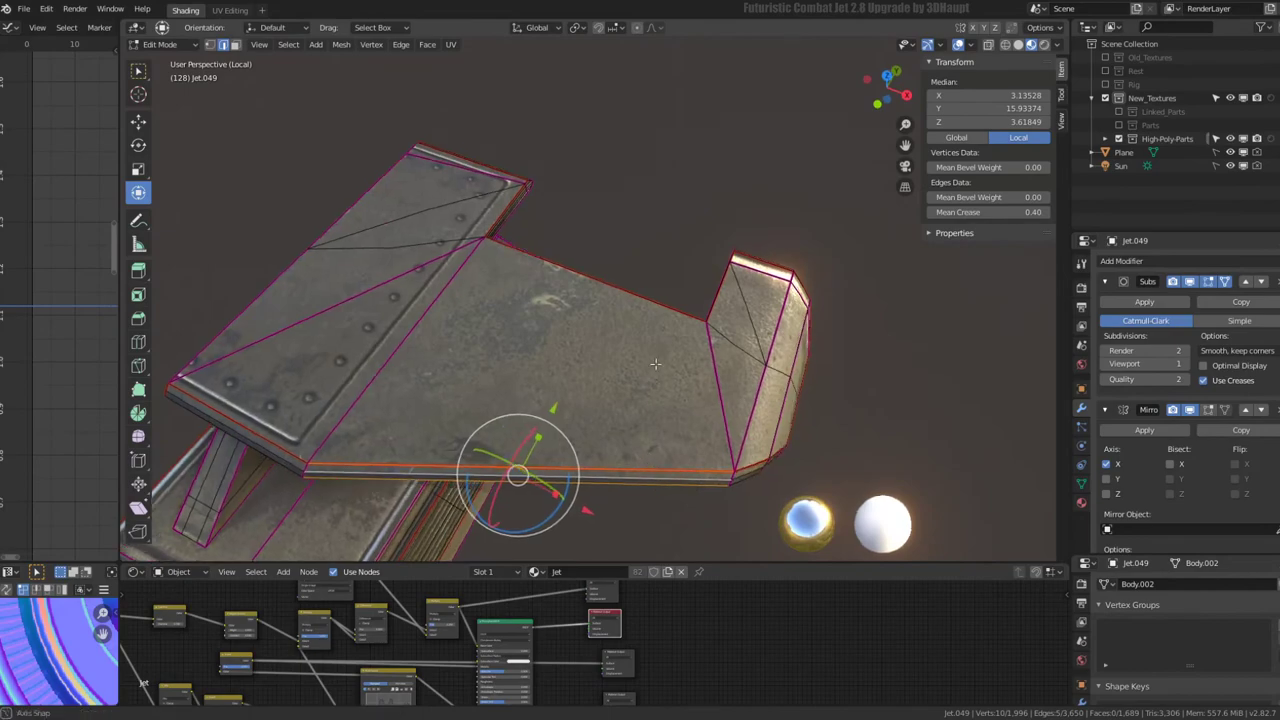
{"action": "left_click", "coordinate": [672, 188]}
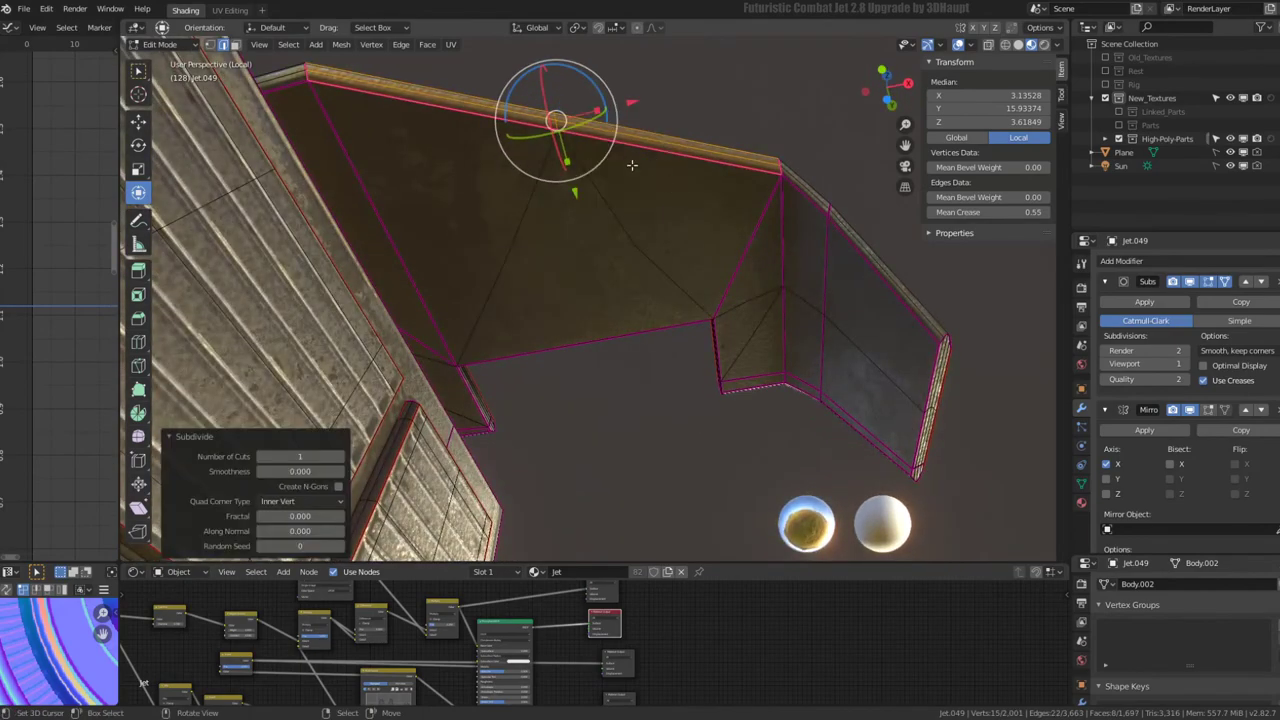
- Select a shortest-path edge loop on the wing and edge-slide it toward the fin
{"action": "mouse_move", "coordinate": [629, 174]}
{"action": "middle_mouse_down"}
{"action": "mouse_move", "coordinate": [543, 386]}
{"action": "mouse_move", "coordinate": [569, 124]}
{"action": "mouse_move", "coordinate": [438, 402]}
{"action": "middle_mouse_up"}
{"action": "left_click", "coordinate": [543, 386]}
{"action": "left_click", "coordinate": [569, 124], "text": "ctrl"}
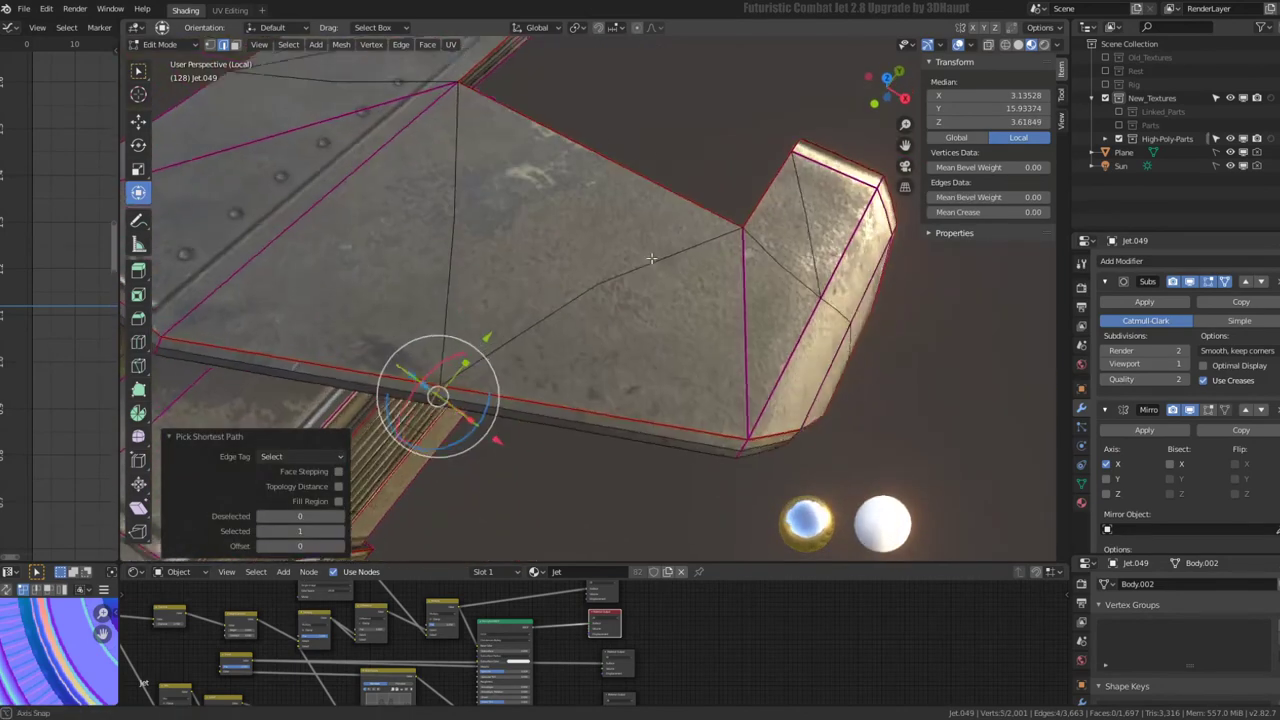
{"action": "key", "text": "g"}
{"action": "key", "text": "g"}
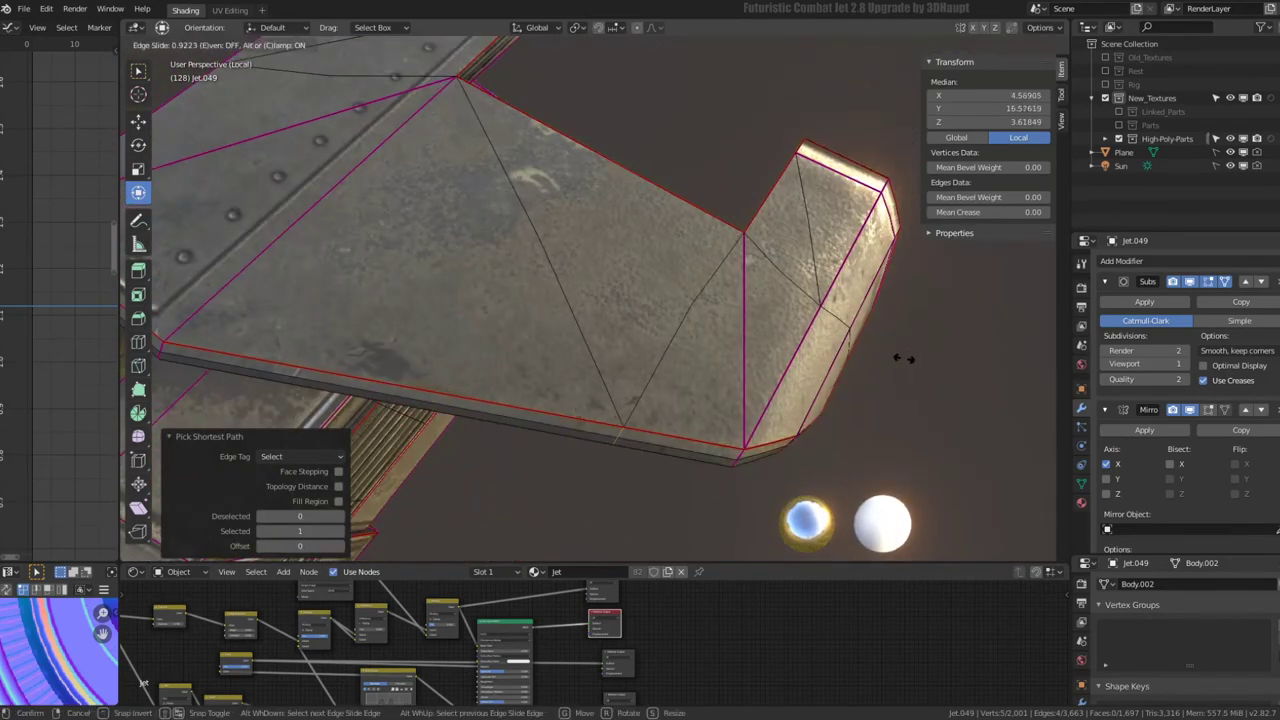
{"action": "left_click", "coordinate": [902, 358]}
{"action": "middle_click_drag", "start_coordinate": [902, 358], "coordinate": [355, 13]}
- Select the wing's top faces and the small triangular face, then deselect all
{"action": "left_click", "coordinate": [235, 46]}
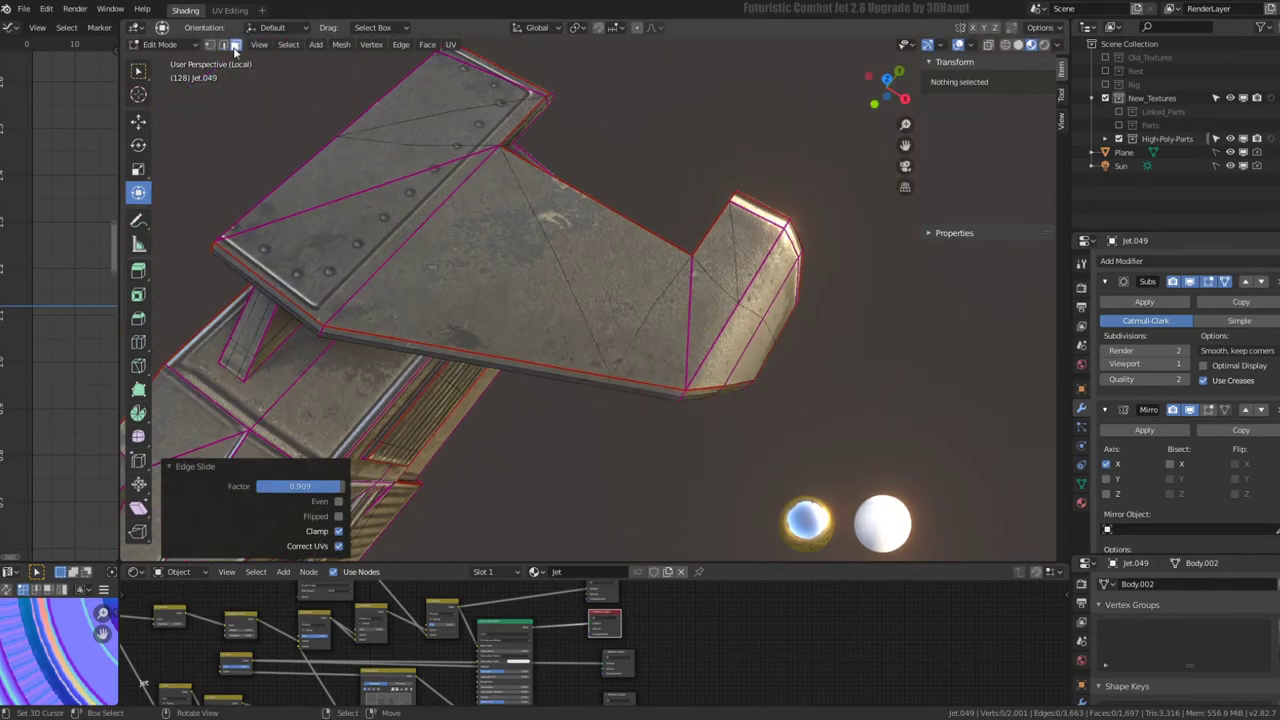
{"action": "left_click", "coordinate": [450, 260]}
{"action": "left_click", "coordinate": [600, 260], "text": "shift"}
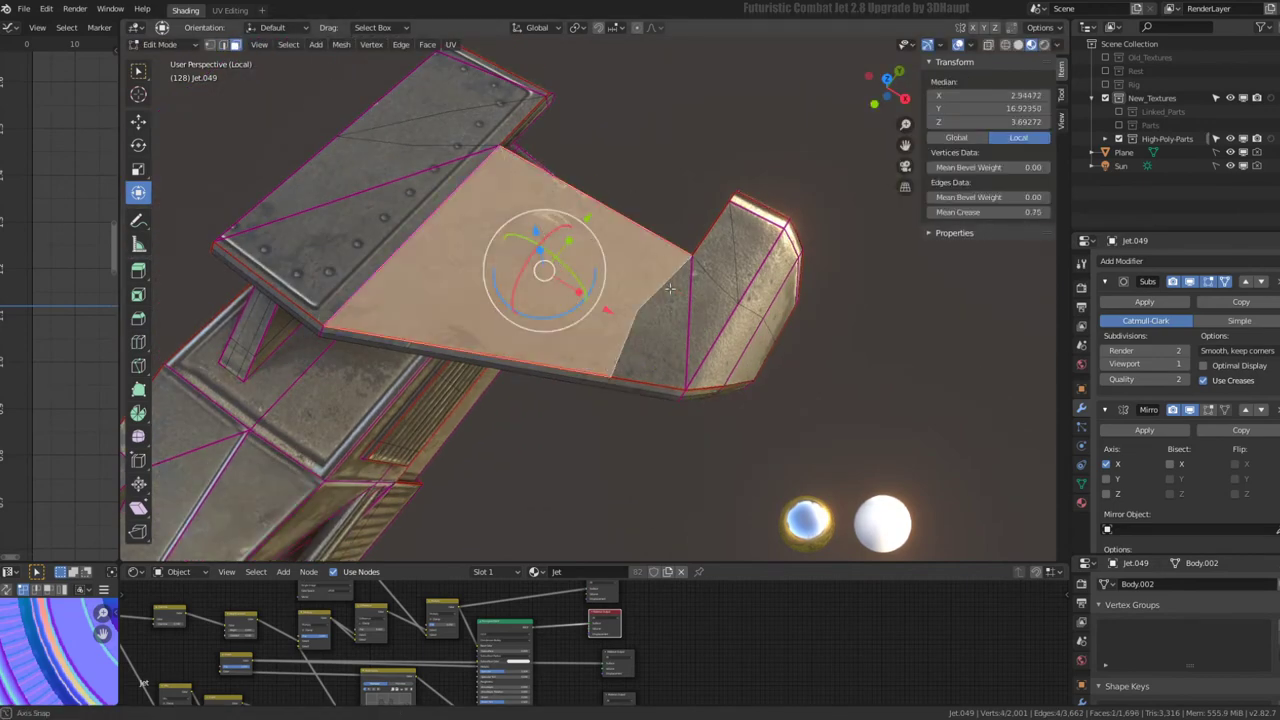
{"action": "middle_click_drag", "start_coordinate": [600, 260], "coordinate": [644, 168]}
{"action": "left_click", "coordinate": [698, 244], "text": "shift"}
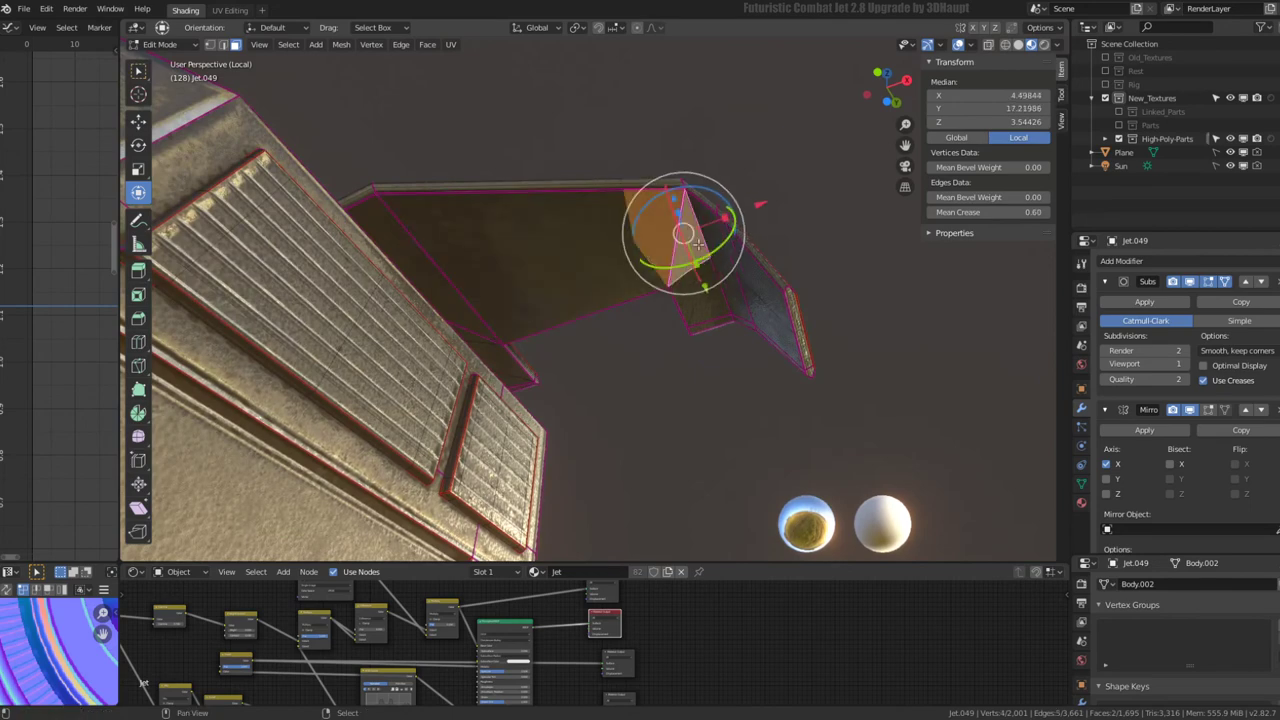
{"action": "middle_click_drag", "start_coordinate": [698, 274], "coordinate": [671, 347]}
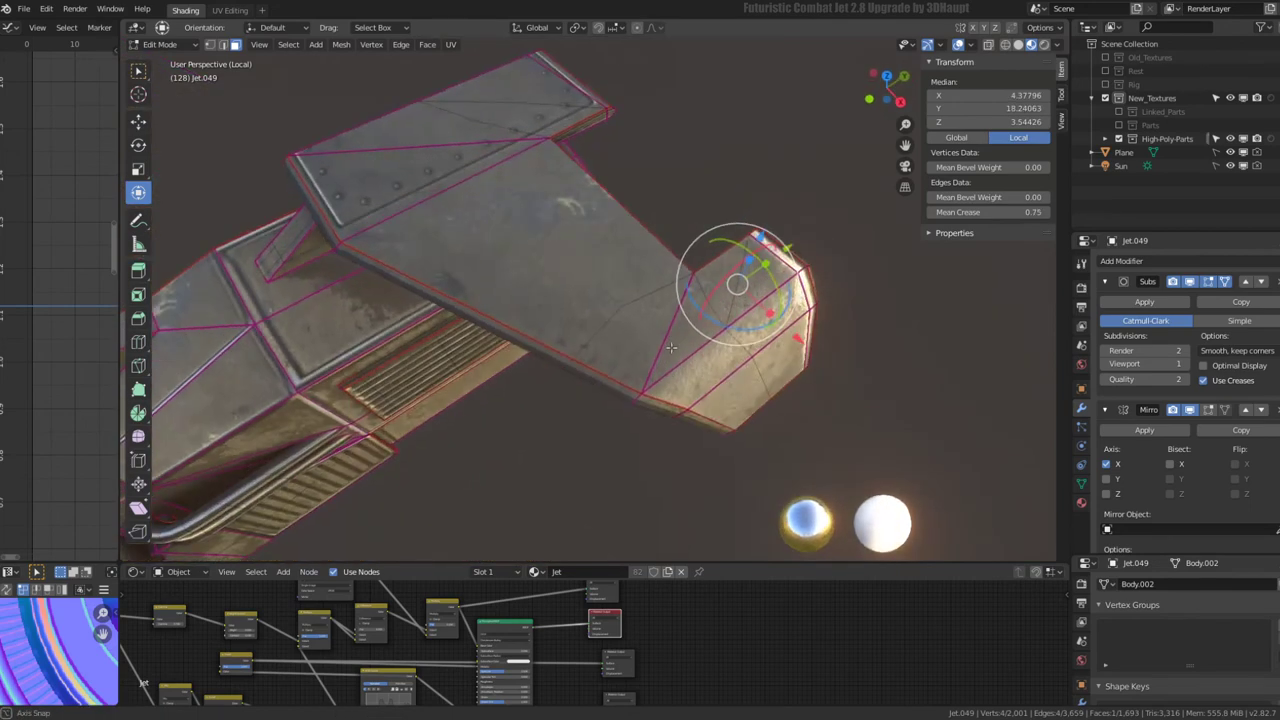
{"action": "key", "text": "alt+a"}
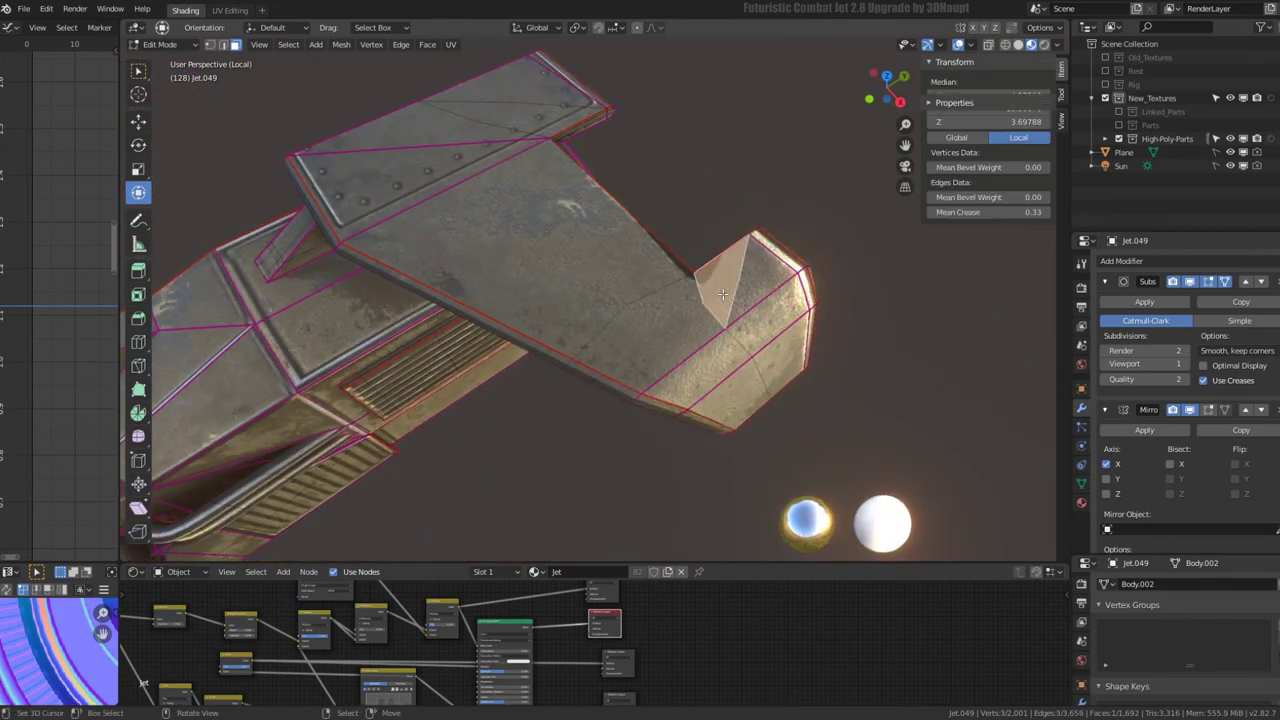
{"action": "middle_click_drag", "start_coordinate": [701, 270], "coordinate": [713, 198]}
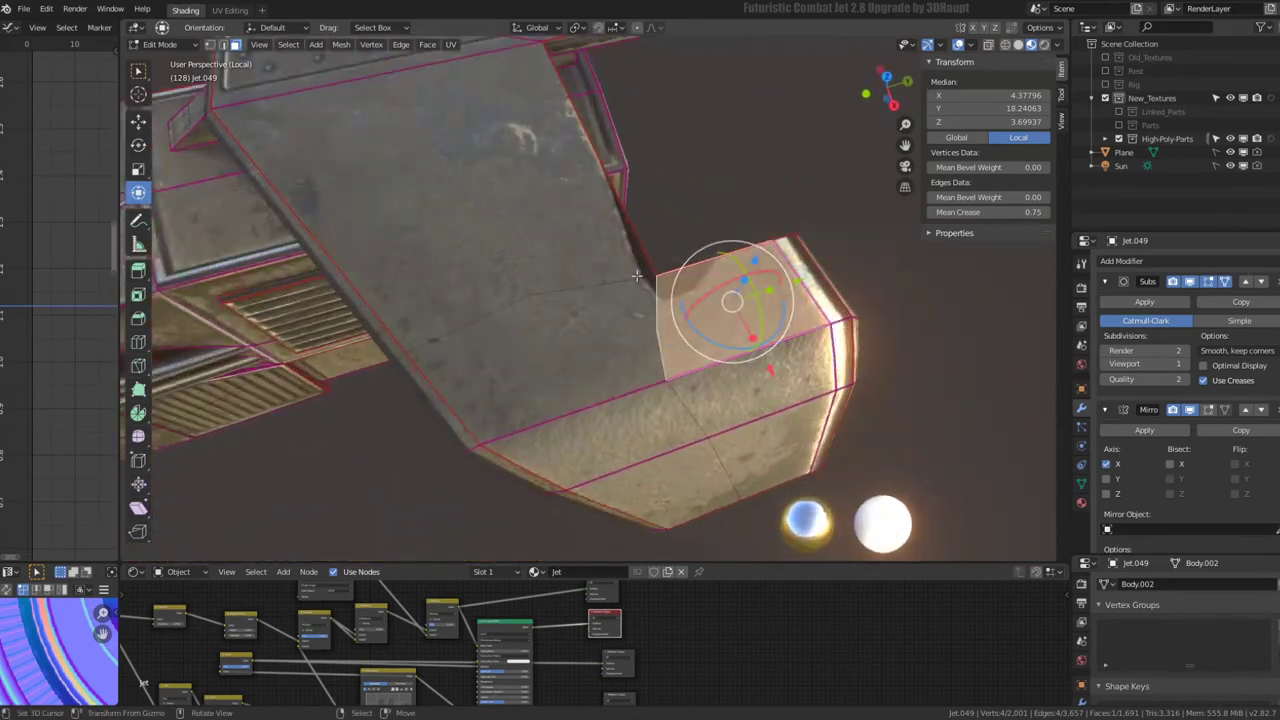
{"action": "middle_click_drag", "start_coordinate": [711, 198], "coordinate": [468, 113]}
- Edge-slide the edge path across the fin to factor 0.157, tightening the wingtip corner
{"action": "left_click", "coordinate": [222, 45]}
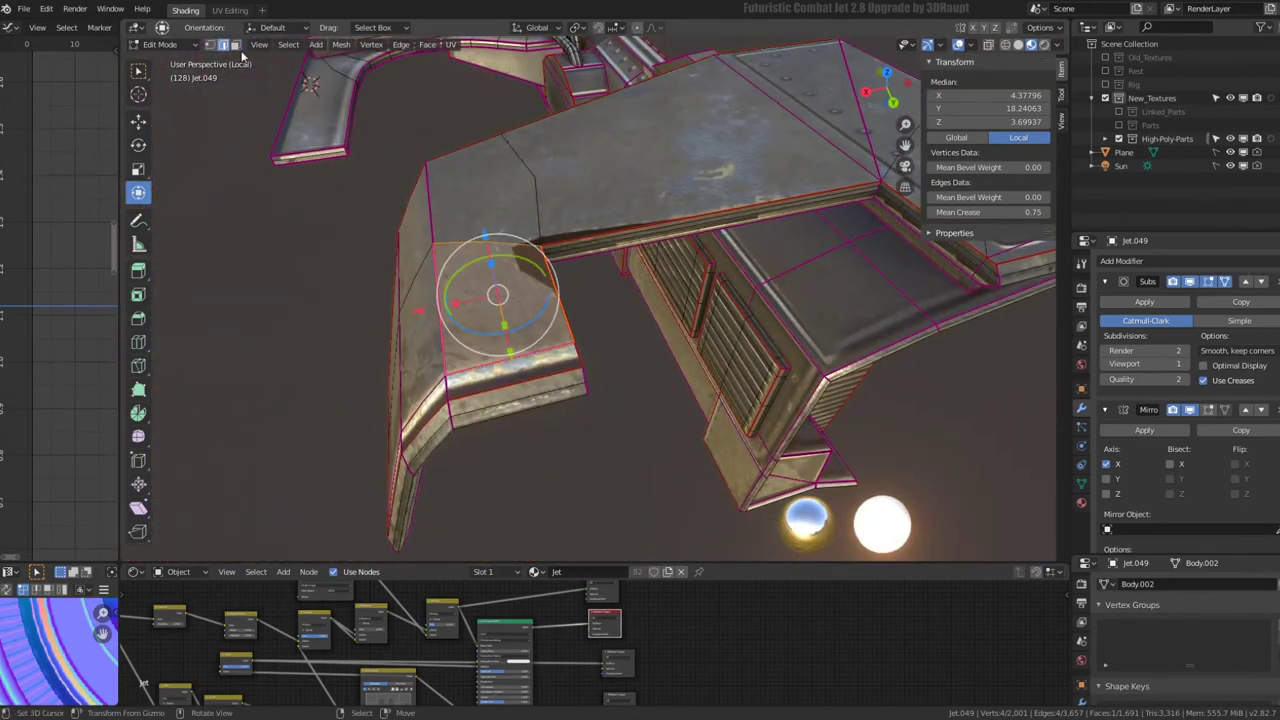
{"action": "left_click", "coordinate": [521, 196]}
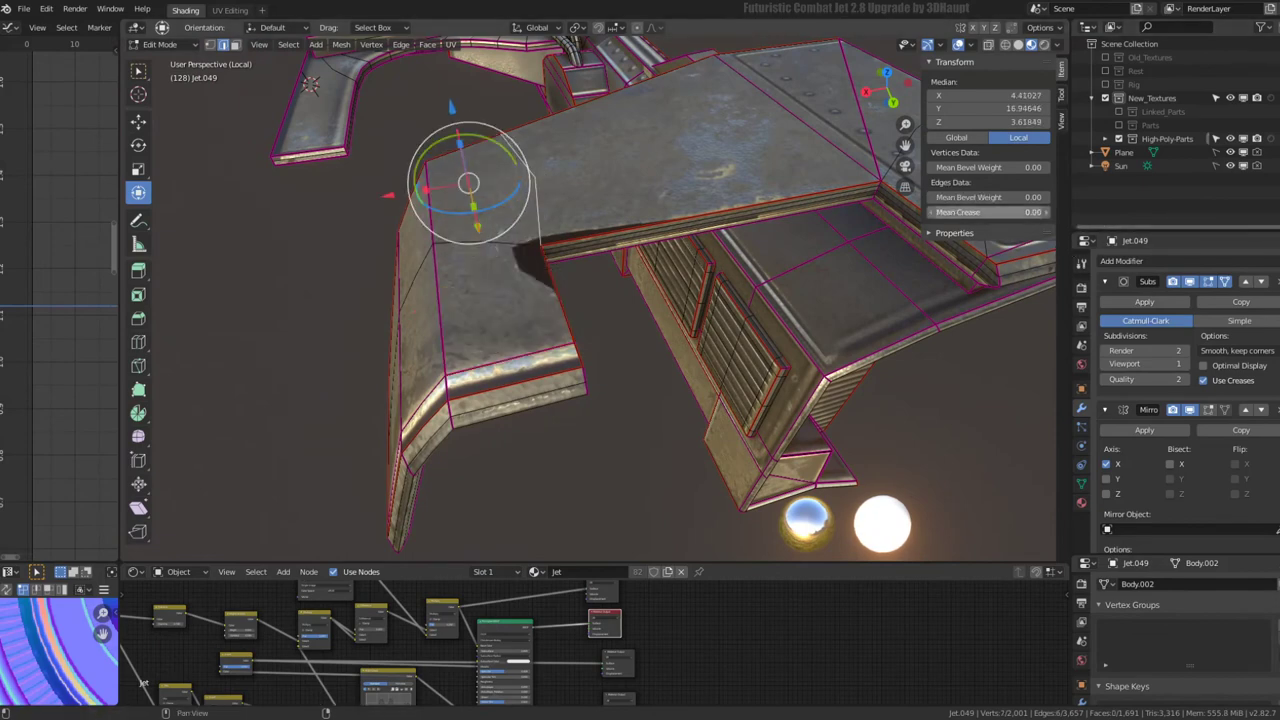
{"action": "middle_click_drag", "start_coordinate": [787, 190], "coordinate": [646, 327]}
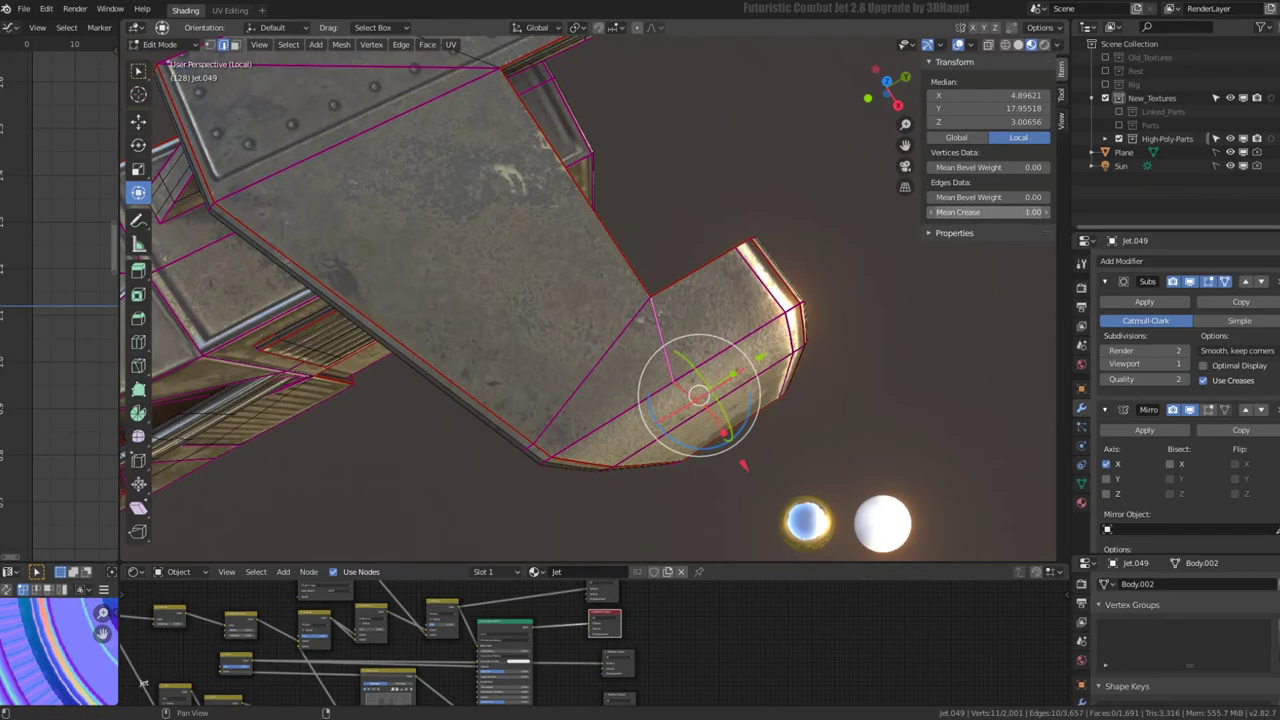
{"action": "mouse_move", "coordinate": [897, 273]}
{"action": "middle_mouse_down"}
{"action": "mouse_move", "coordinate": [726, 300]}
{"action": "mouse_move", "coordinate": [687, 318]}
{"action": "mouse_move", "coordinate": [684, 358]}
{"action": "mouse_move", "coordinate": [678, 101]}
{"action": "mouse_move", "coordinate": [700, 430]}
{"action": "middle_mouse_up"}
{"action": "left_click", "coordinate": [665, 95], "text": "ctrl"}
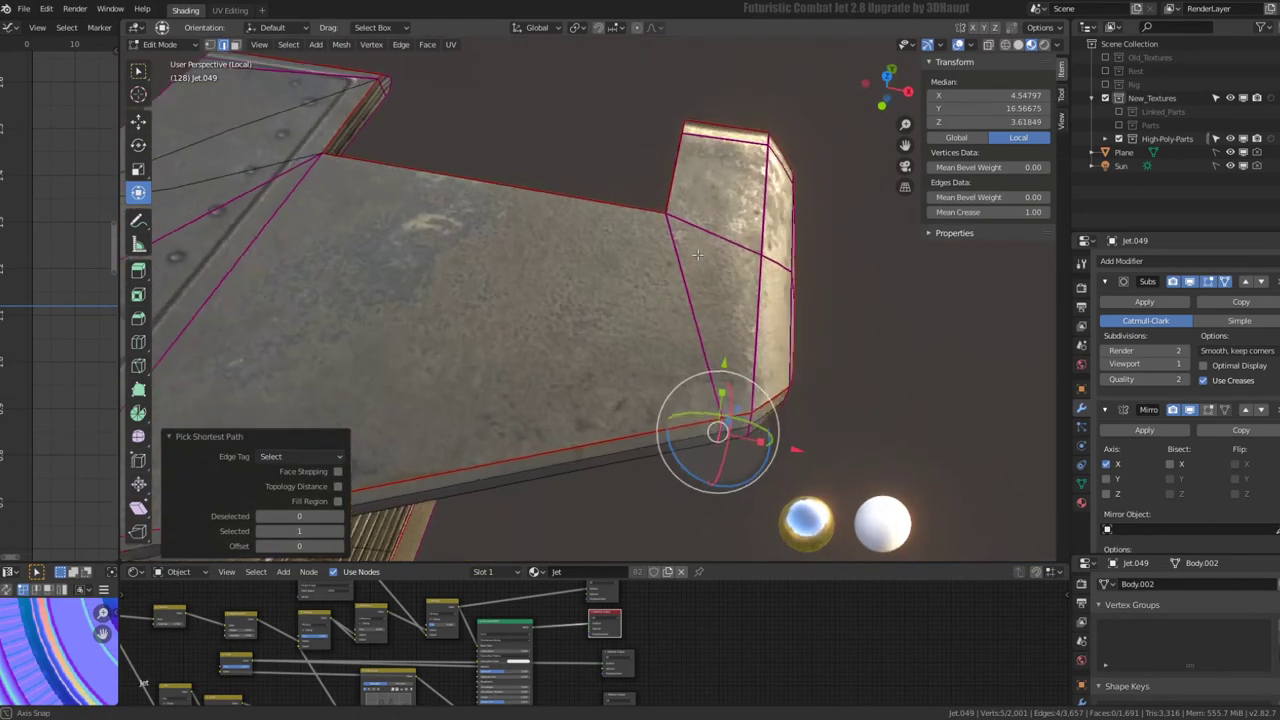
{"action": "key", "text": "g"}
{"action": "key", "text": "g"}
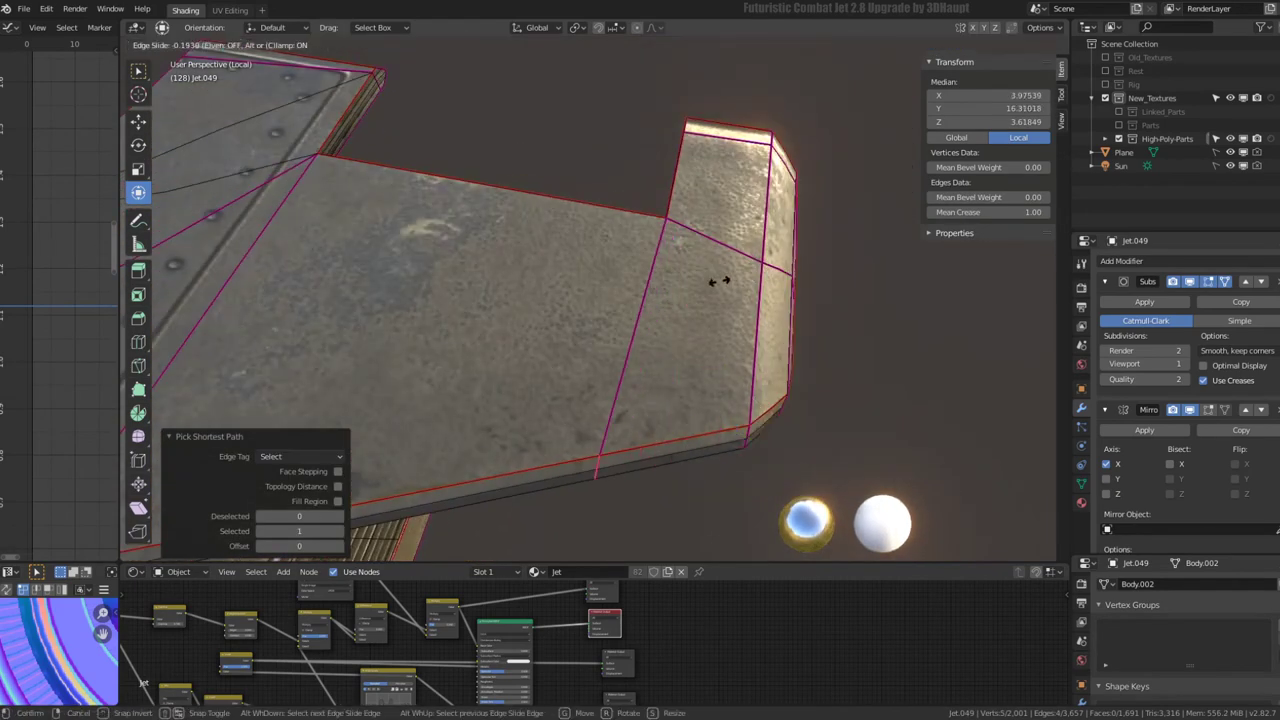
{"action": "left_click", "coordinate": [733, 280]}
{"action": "middle_click_drag", "start_coordinate": [733, 280], "coordinate": [571, 340]}
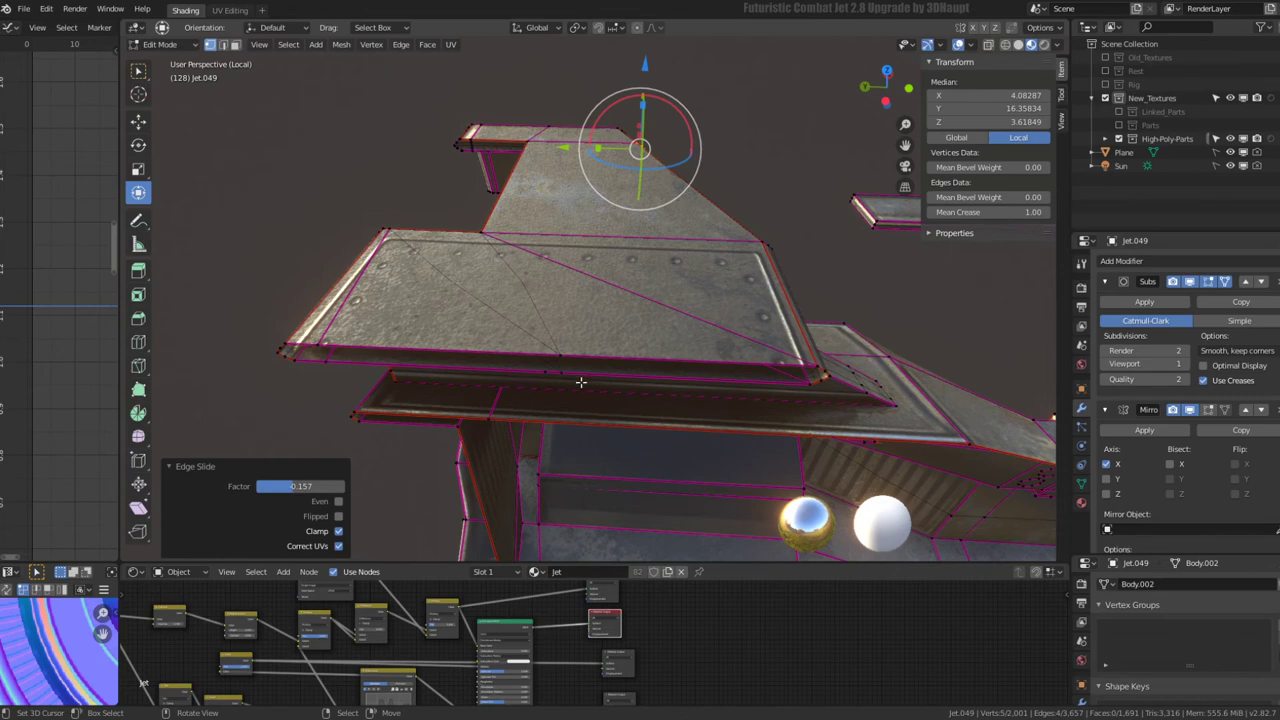
- Reposition a single vertex on the wing edge, then deselect it
{"action": "mouse_move", "coordinate": [567, 373]}
{"action": "middle_mouse_down"}
{"action": "mouse_move", "coordinate": [611, 267]}
{"action": "mouse_move", "coordinate": [608, 292]}
{"action": "middle_mouse_up"}
{"action": "left_click", "coordinate": [588, 173]}
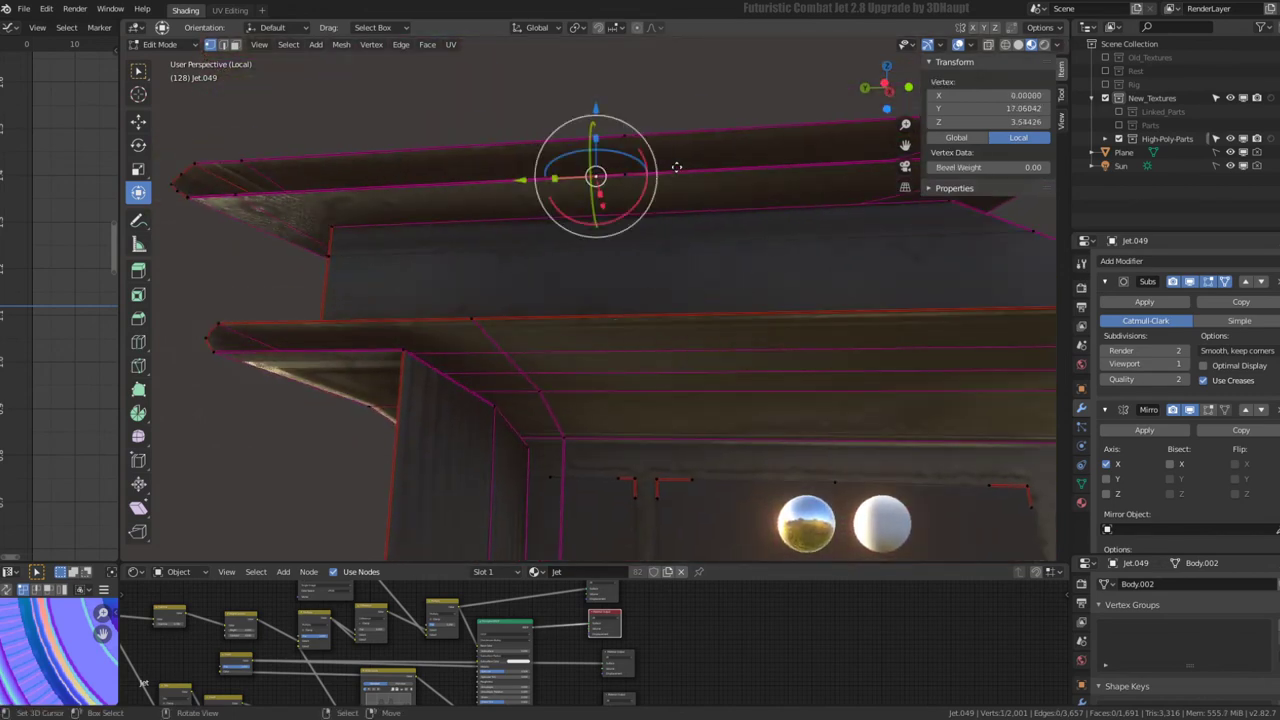
{"action": "key", "text": "g"}
{"action": "key", "text": "Escape"}
{"action": "middle_click_drag", "start_coordinate": [663, 206], "coordinate": [630, 249]}
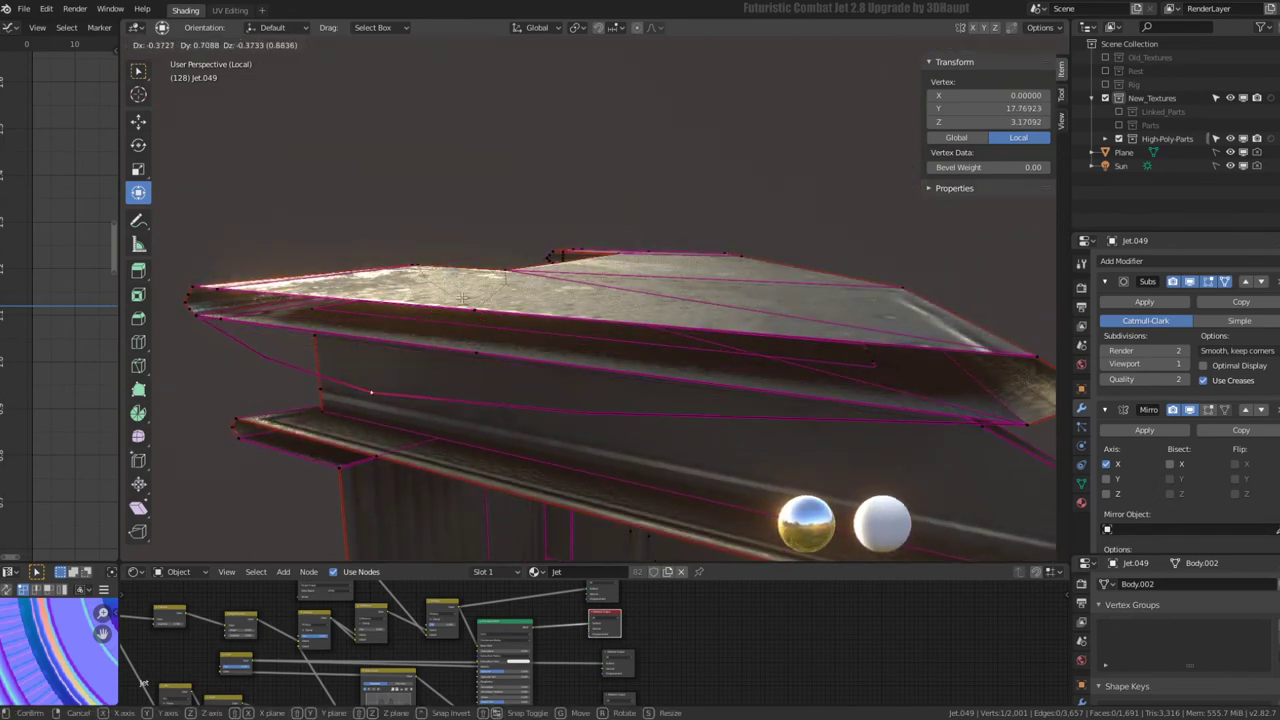
{"action": "key", "text": "Escape"}
{"action": "mouse_move", "coordinate": [462, 297]}
{"action": "middle_mouse_down"}
{"action": "mouse_move", "coordinate": [594, 189]}
{"action": "mouse_move", "coordinate": [543, 228]}
{"action": "mouse_move", "coordinate": [592, 330]}
{"action": "middle_mouse_up"}
{"action": "key", "text": "g"}
{"action": "left_click", "coordinate": [595, 186]}
{"action": "key", "text": "alt+a"}
- Slide the wing panel and fin corner vertices along the wing edges
{"action": "key", "text": "g"}
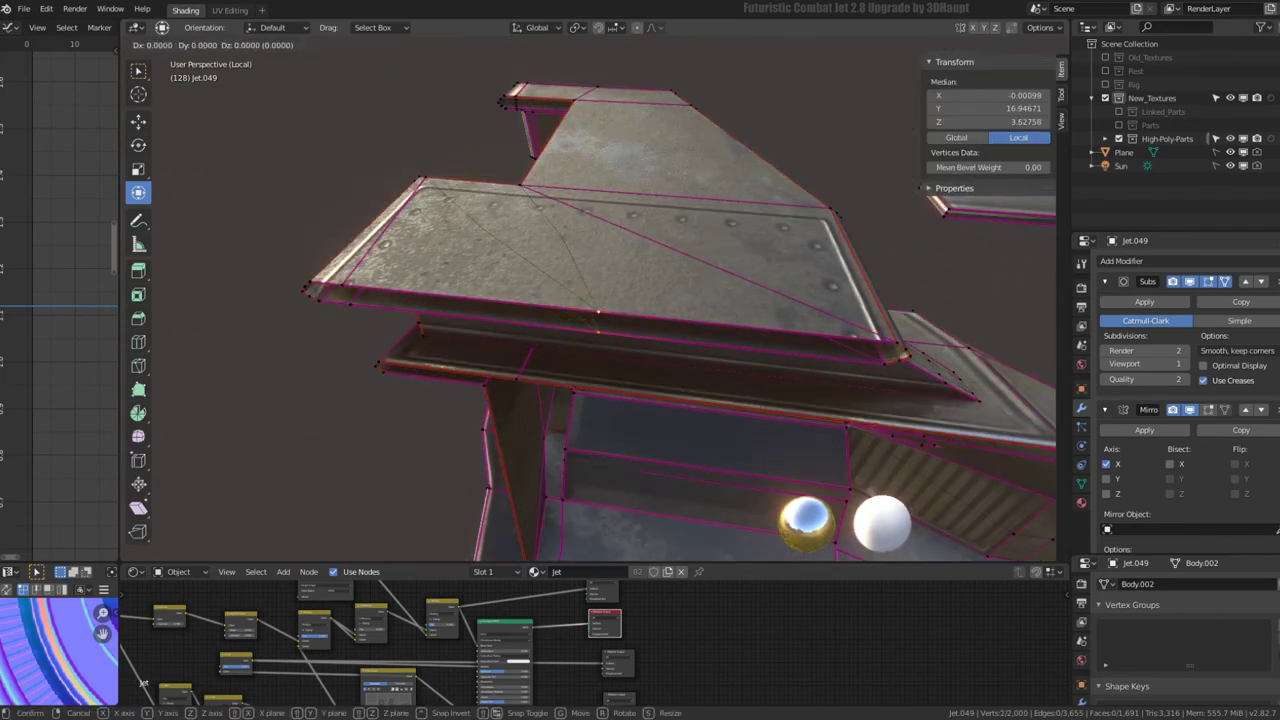
{"action": "left_click", "coordinate": [535, 305]}
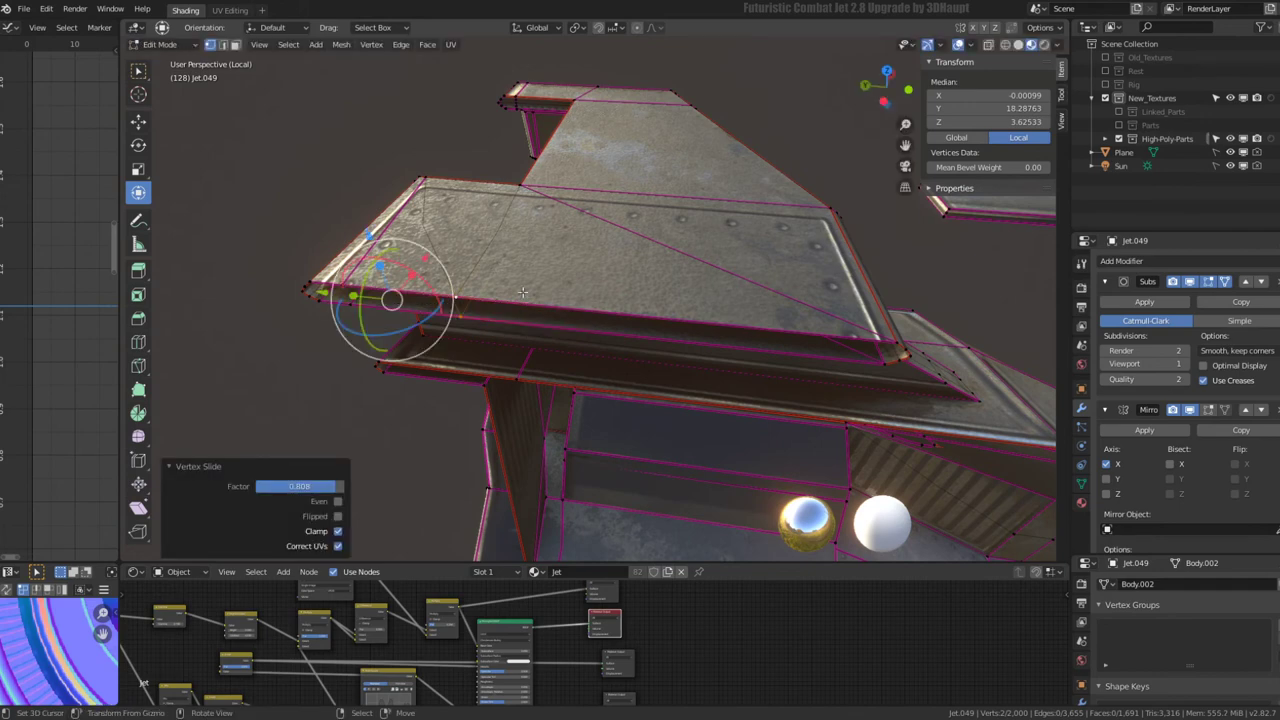
{"action": "mouse_move", "coordinate": [535, 305]}
{"action": "middle_mouse_down"}
{"action": "mouse_move", "coordinate": [557, 177]}
{"action": "mouse_move", "coordinate": [740, 218]}
{"action": "mouse_move", "coordinate": [580, 253]}
{"action": "middle_mouse_up"}
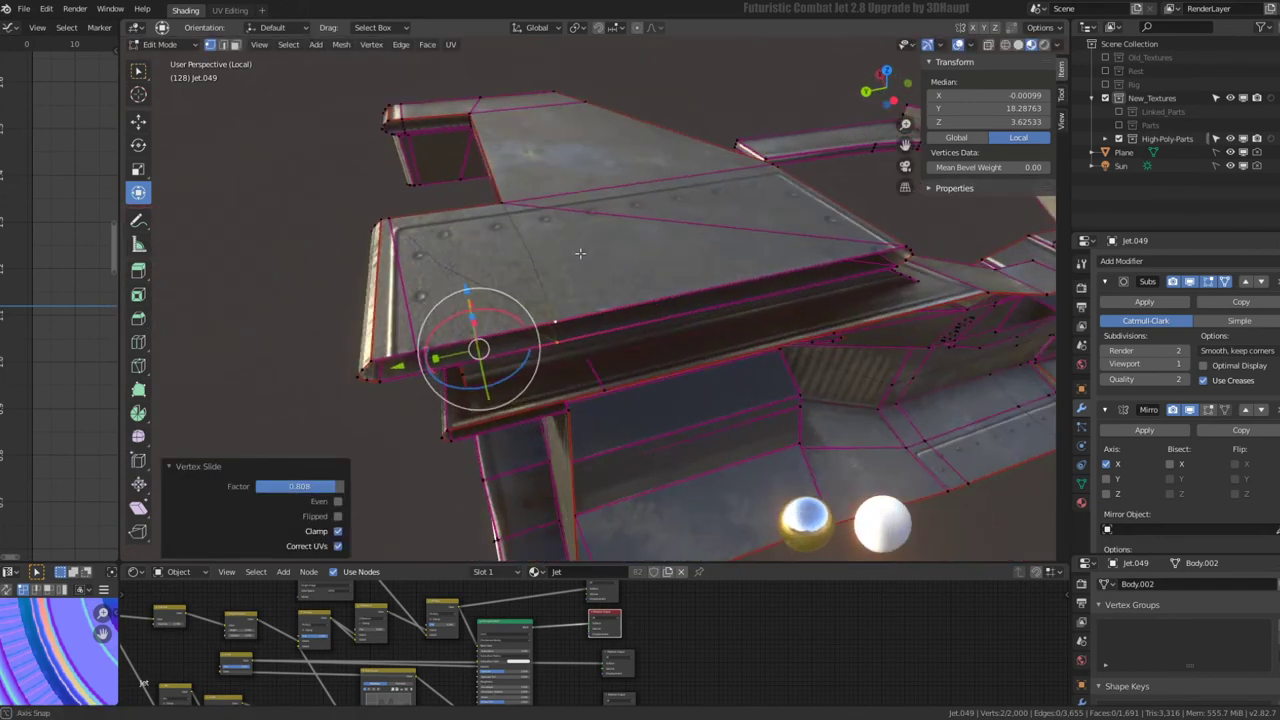
{"action": "left_click", "coordinate": [519, 201]}
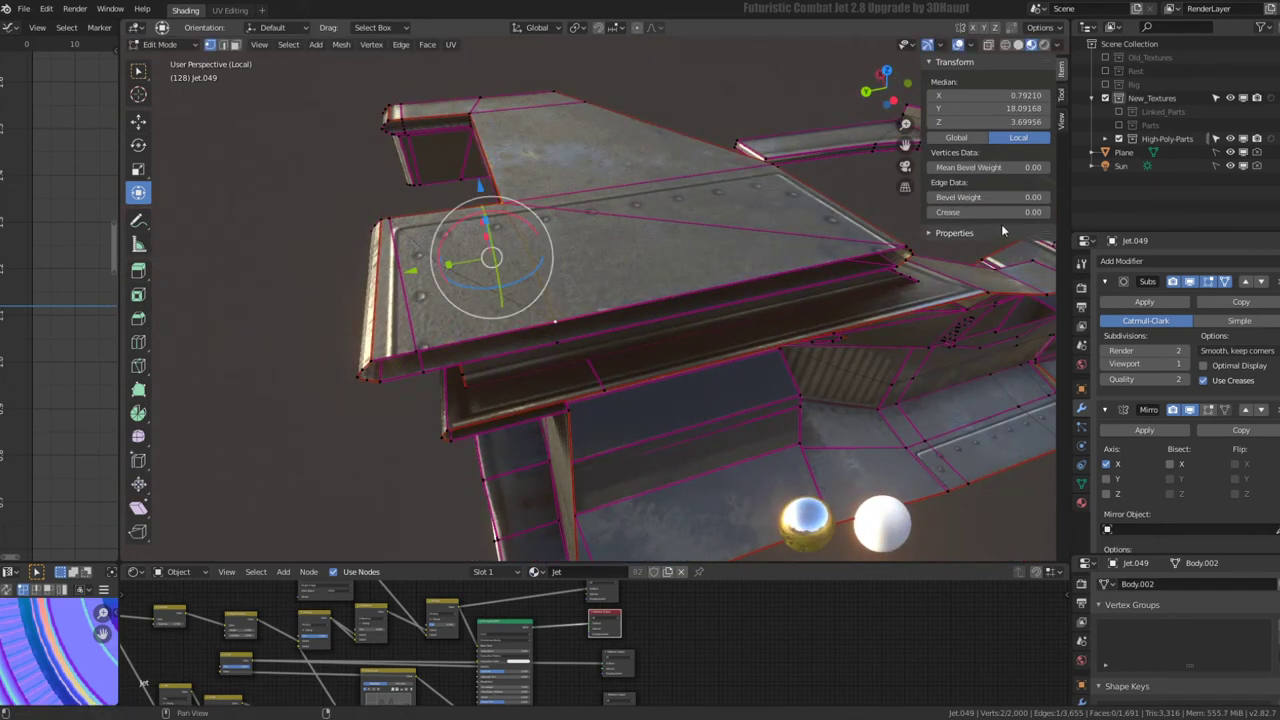
{"action": "left_click", "coordinate": [557, 347]}
{"action": "middle_click_drag", "start_coordinate": [557, 347], "coordinate": [679, 238]}
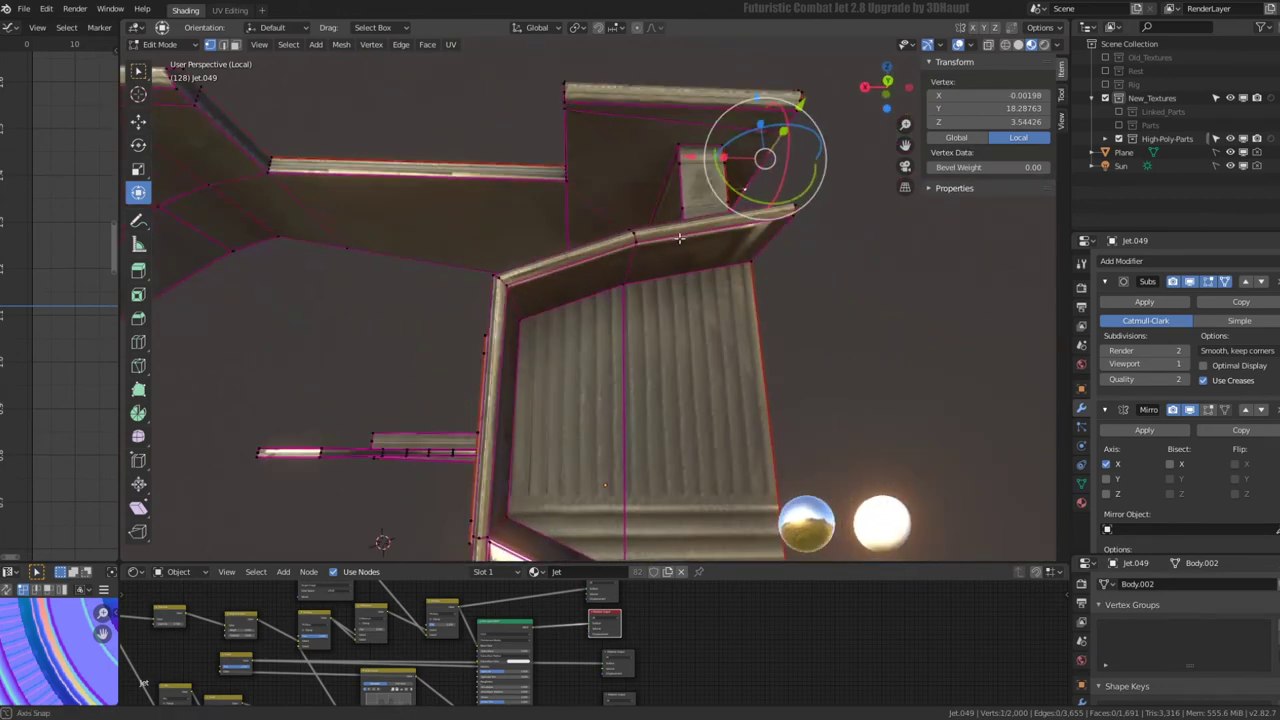
{"action": "middle_click_drag", "start_coordinate": [600, 194], "coordinate": [576, 191]}
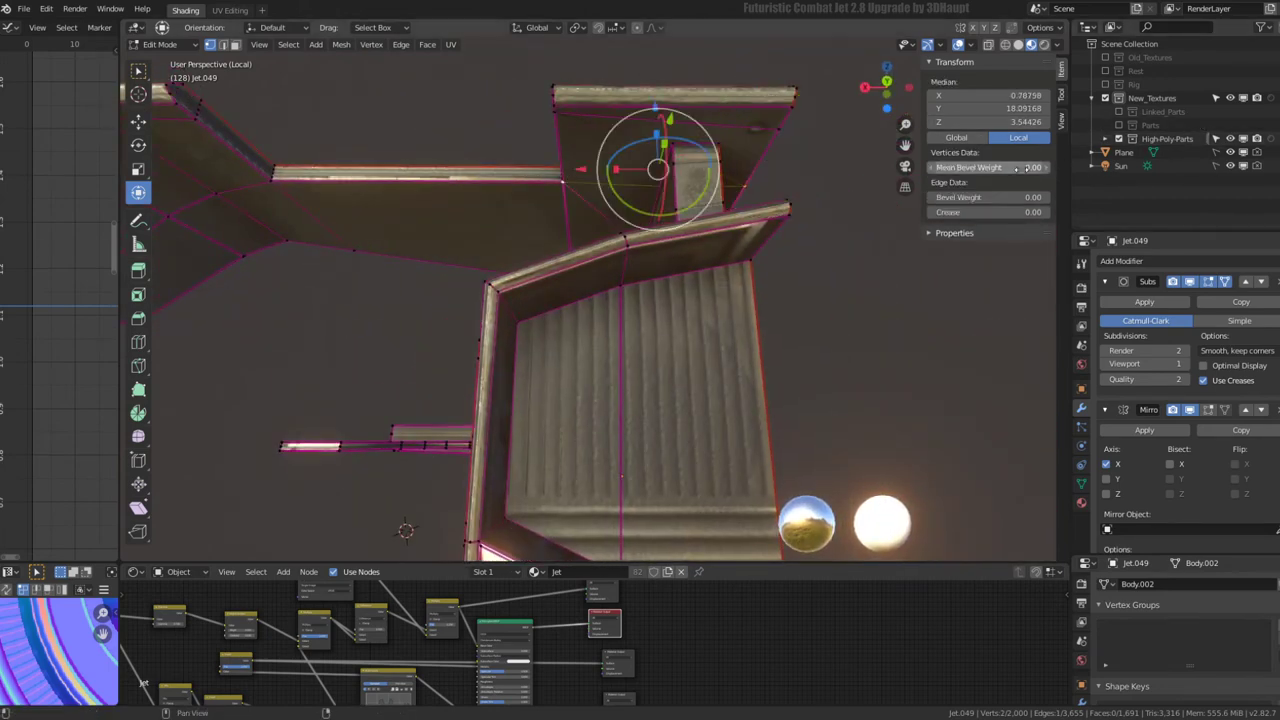
{"action": "left_click", "coordinate": [756, 155]}
{"action": "middle_click_drag", "start_coordinate": [756, 155], "coordinate": [559, 400]}
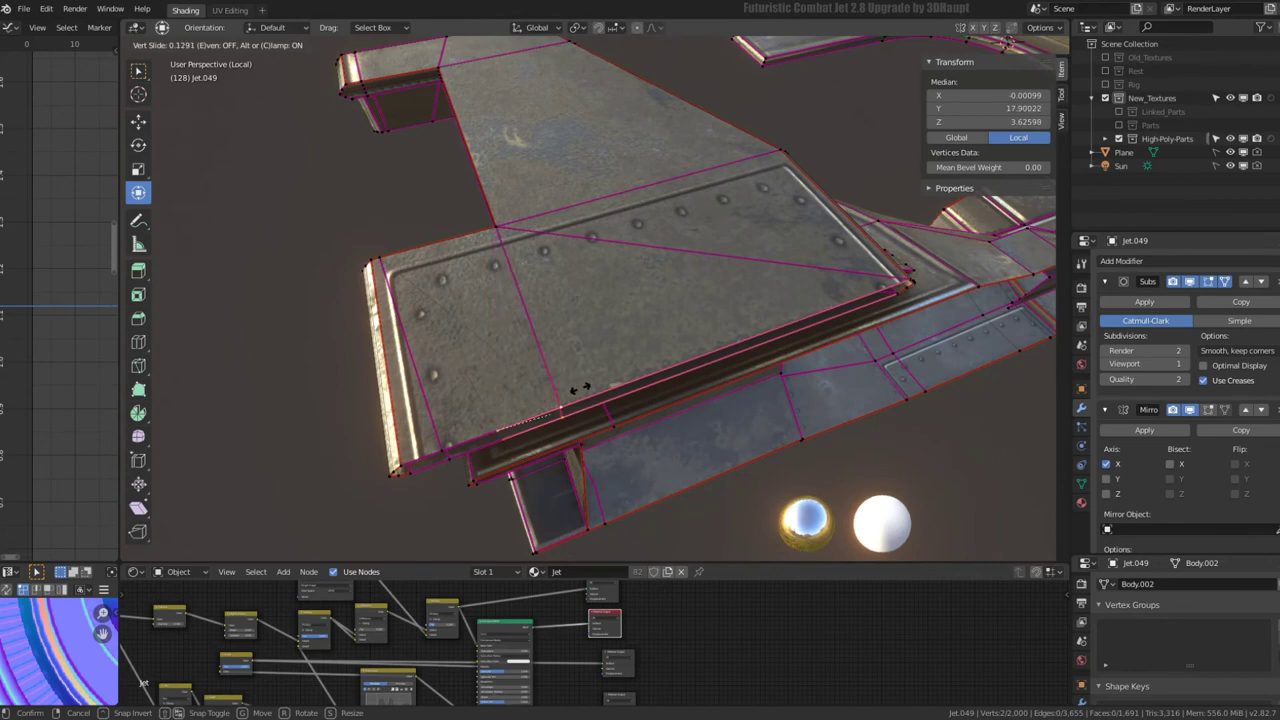
{"action": "left_click", "coordinate": [590, 385]}
- Circle-select the wing's corner face, move it along the Y axis, then apply Alt+J
{"action": "left_click", "coordinate": [234, 45]}
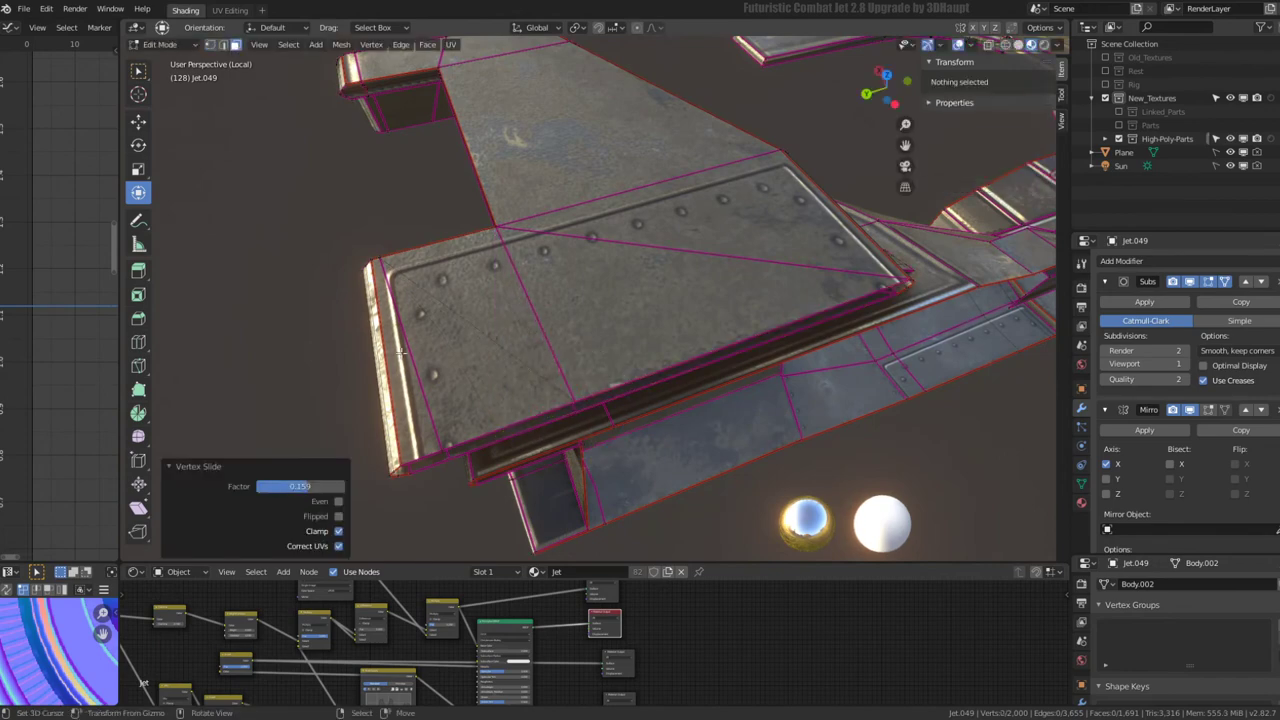
{"action": "key", "text": "c"}
{"action": "mouse_move", "coordinate": [430, 390]}
{"action": "left_mouse_down"}
{"action": "mouse_move", "coordinate": [471, 386]}
{"action": "mouse_move", "coordinate": [476, 305]}
{"action": "left_mouse_up"}
{"action": "key", "text": "g"}
{"action": "key", "text": "y"}
{"action": "left_click", "coordinate": [545, 281]}
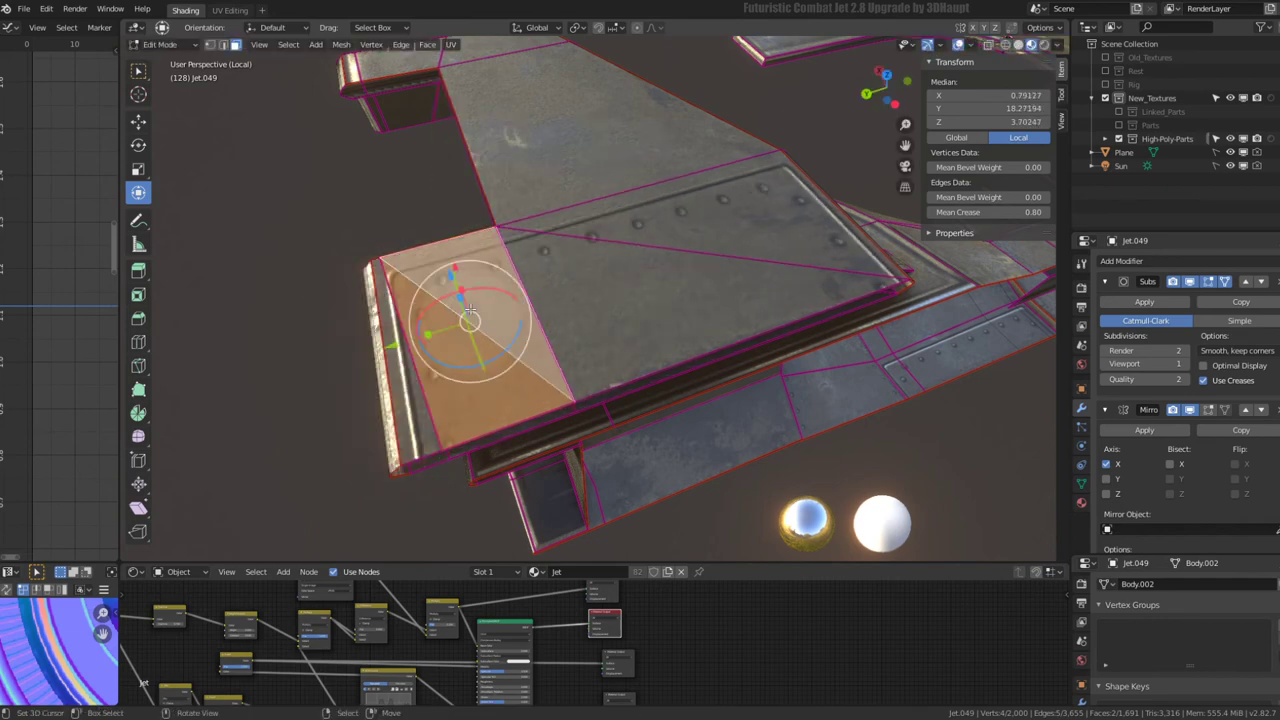
{"action": "mouse_move", "coordinate": [476, 365]}
{"action": "middle_mouse_down"}
{"action": "mouse_move", "coordinate": [516, 132]}
{"action": "mouse_move", "coordinate": [524, 195]}
{"action": "mouse_move", "coordinate": [640, 240]}
{"action": "mouse_move", "coordinate": [740, 152]}
{"action": "mouse_move", "coordinate": [217, 52]}
{"action": "middle_mouse_up"}
{"action": "key", "text": "alt+j"}
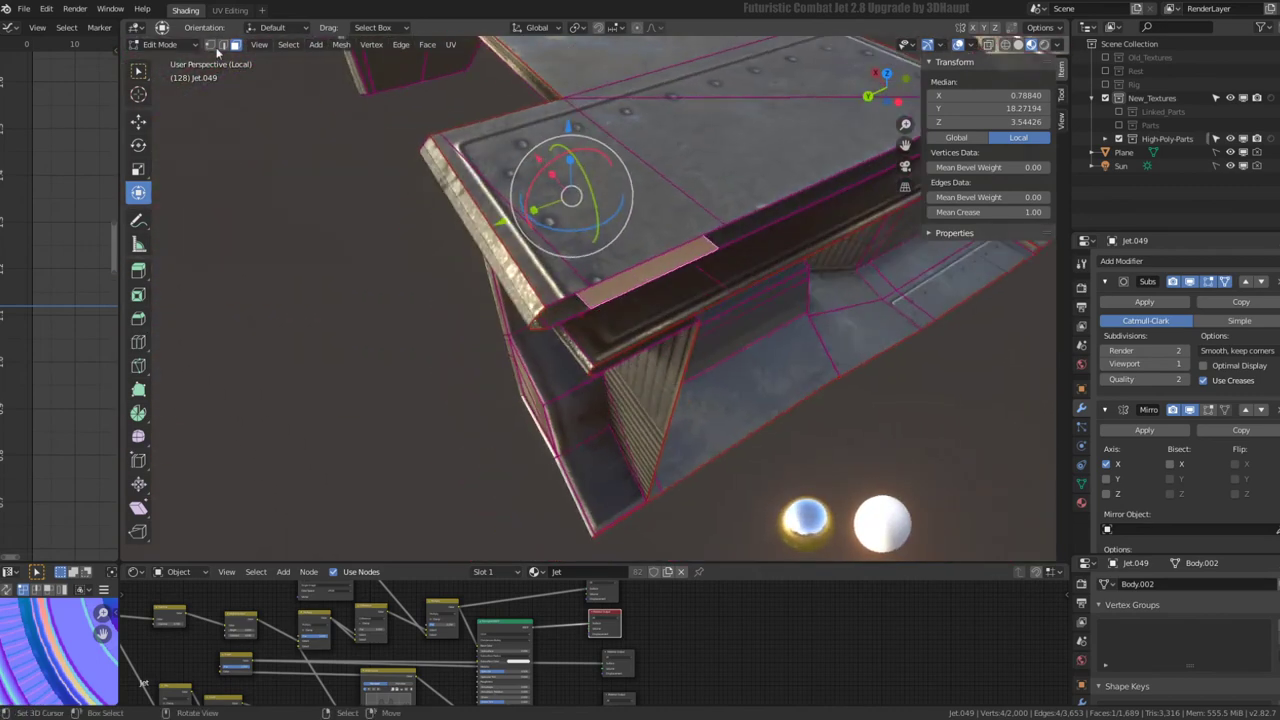
- Vertex-slide two panel corner vertices along their edges, the last at factor 0.087
{"action": "left_click", "coordinate": [588, 305]}
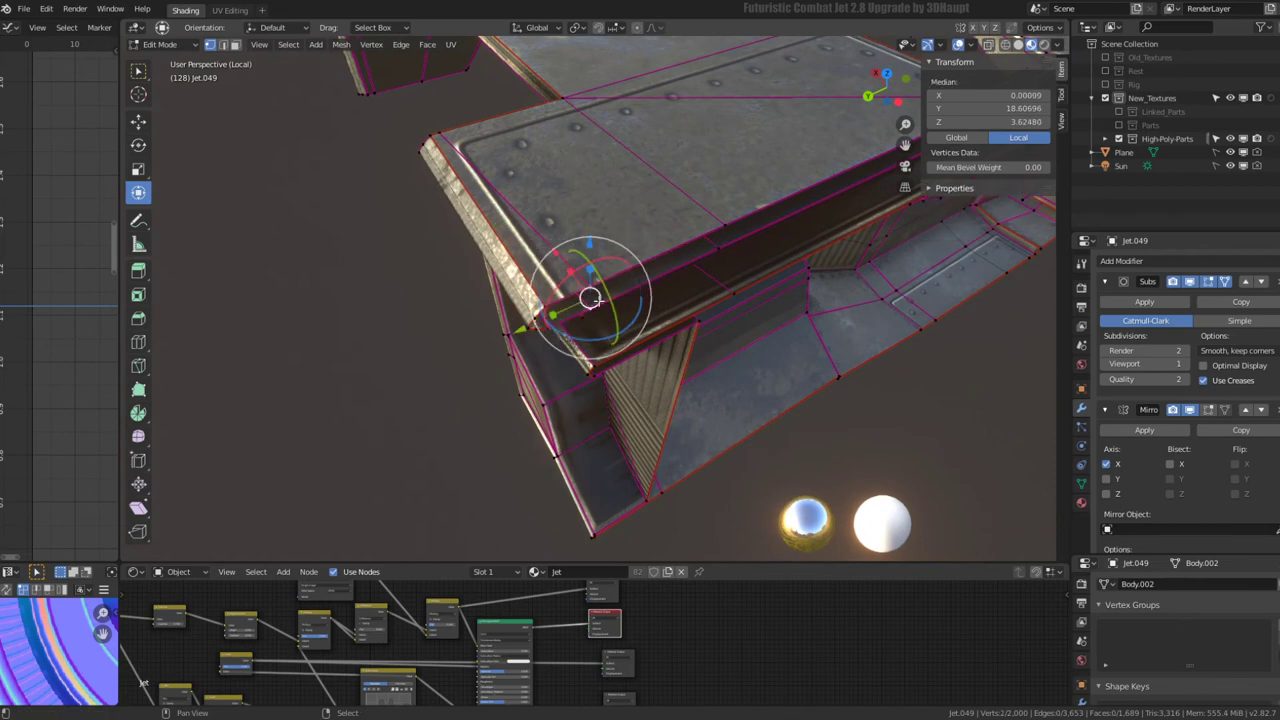
{"action": "key", "text": "shift+v"}
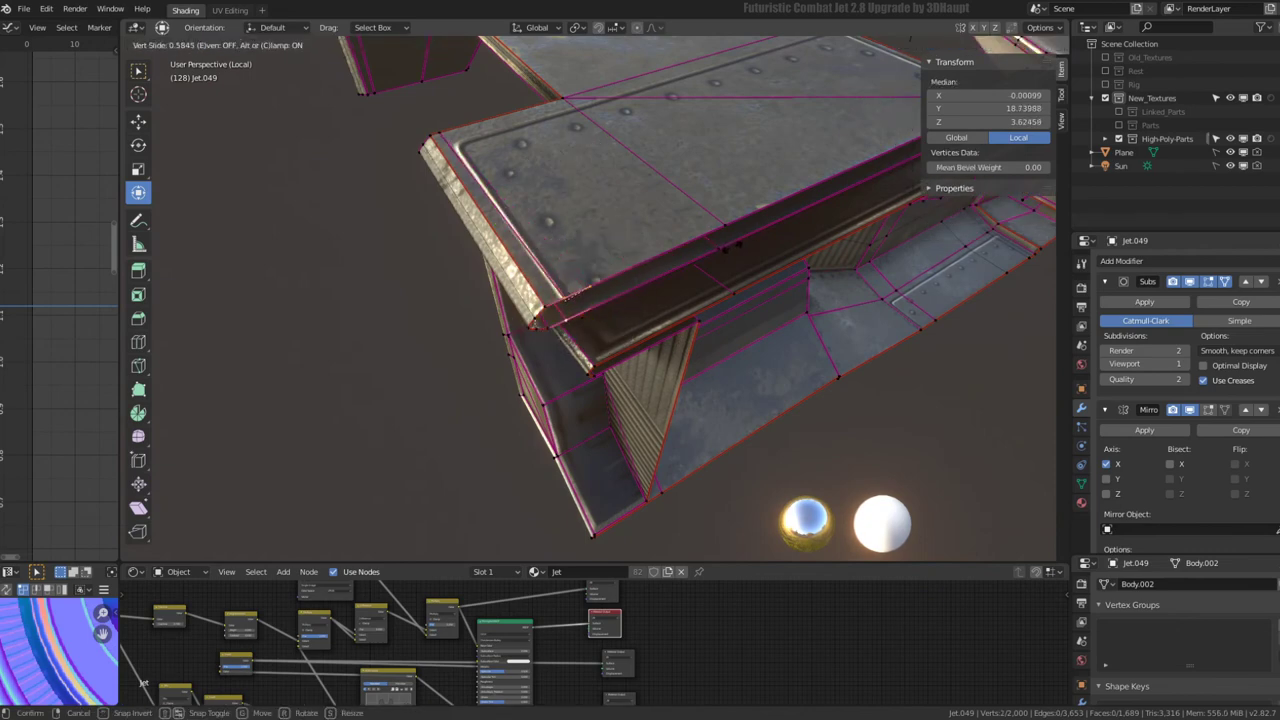
{"action": "left_click", "coordinate": [728, 248]}
{"action": "mouse_move", "coordinate": [728, 248]}
{"action": "middle_mouse_down"}
{"action": "mouse_move", "coordinate": [610, 186]}
{"action": "mouse_move", "coordinate": [576, 205]}
{"action": "middle_mouse_up"}
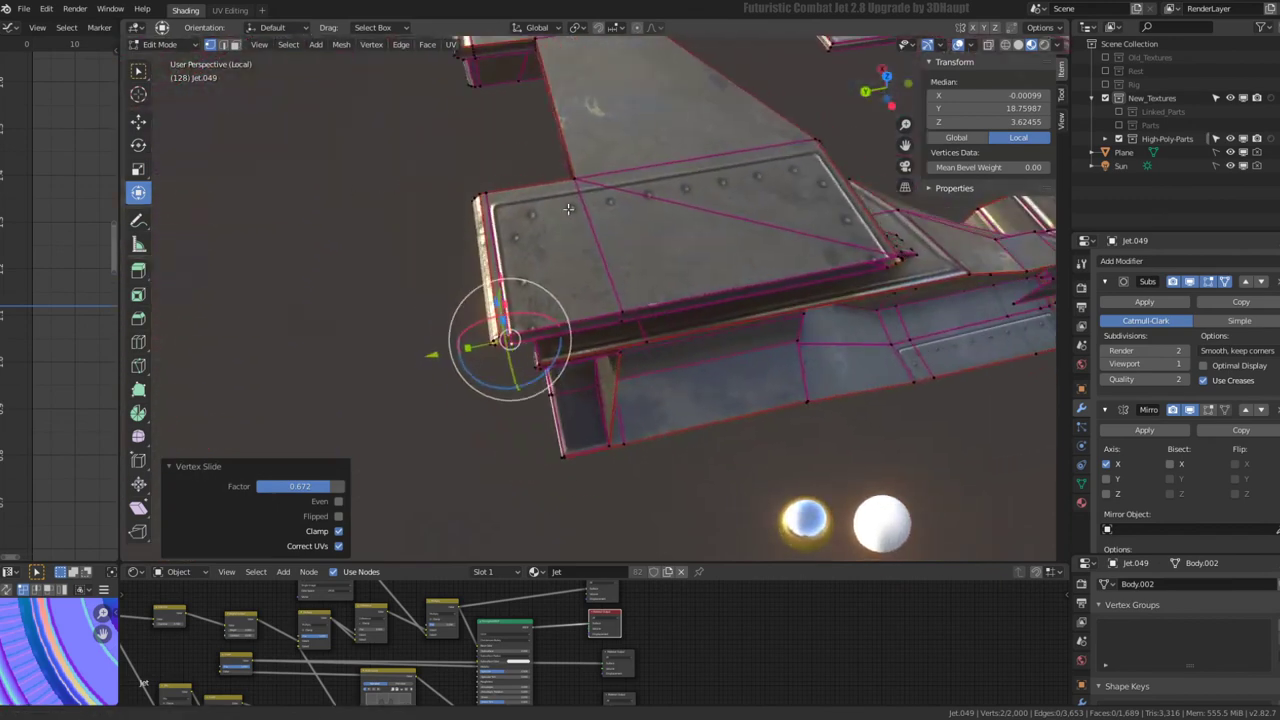
{"action": "left_click", "coordinate": [575, 258]}
{"action": "key", "text": "shift+v"}
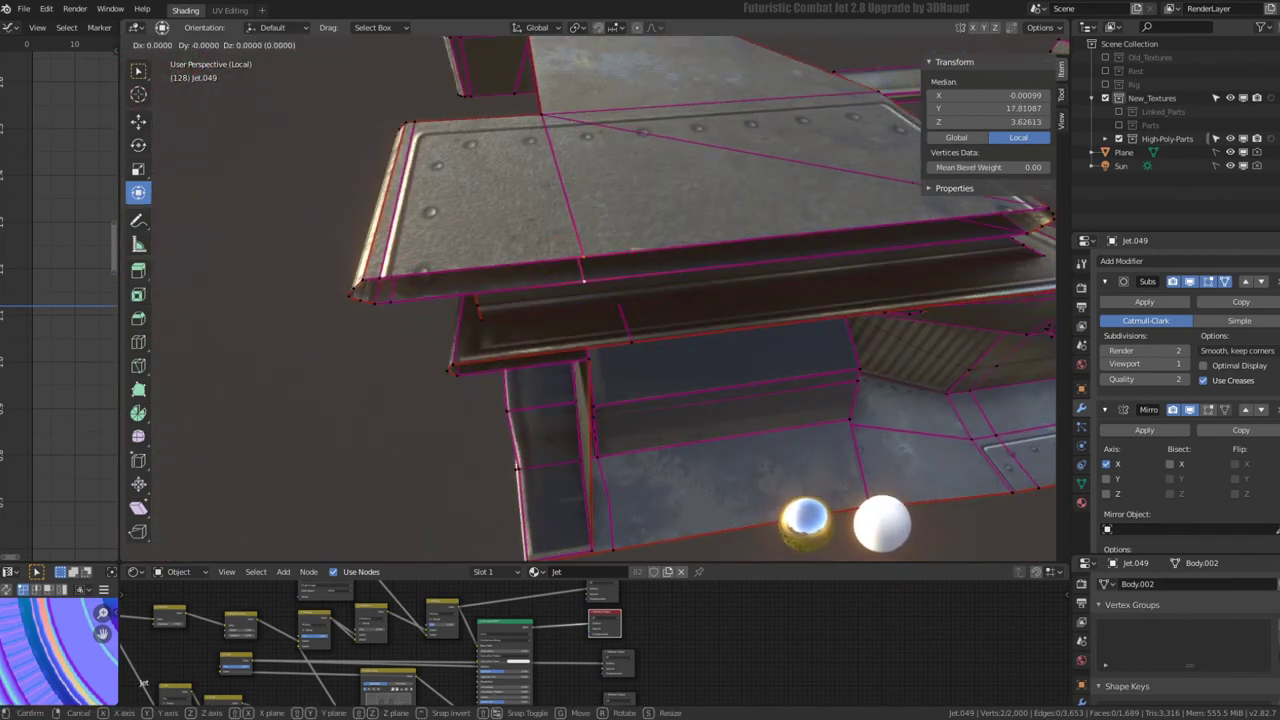
{"action": "left_click", "coordinate": [688, 242]}
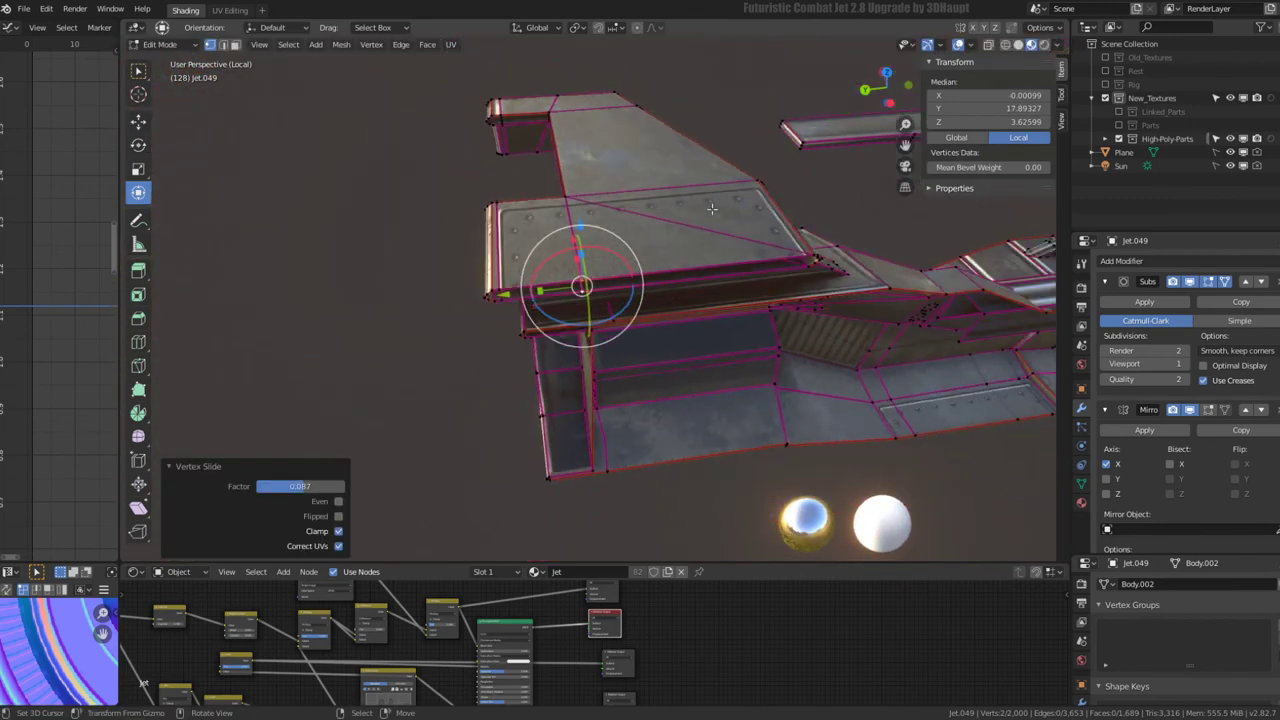
{"action": "middle_click_drag", "start_coordinate": [688, 242], "coordinate": [458, 225]}
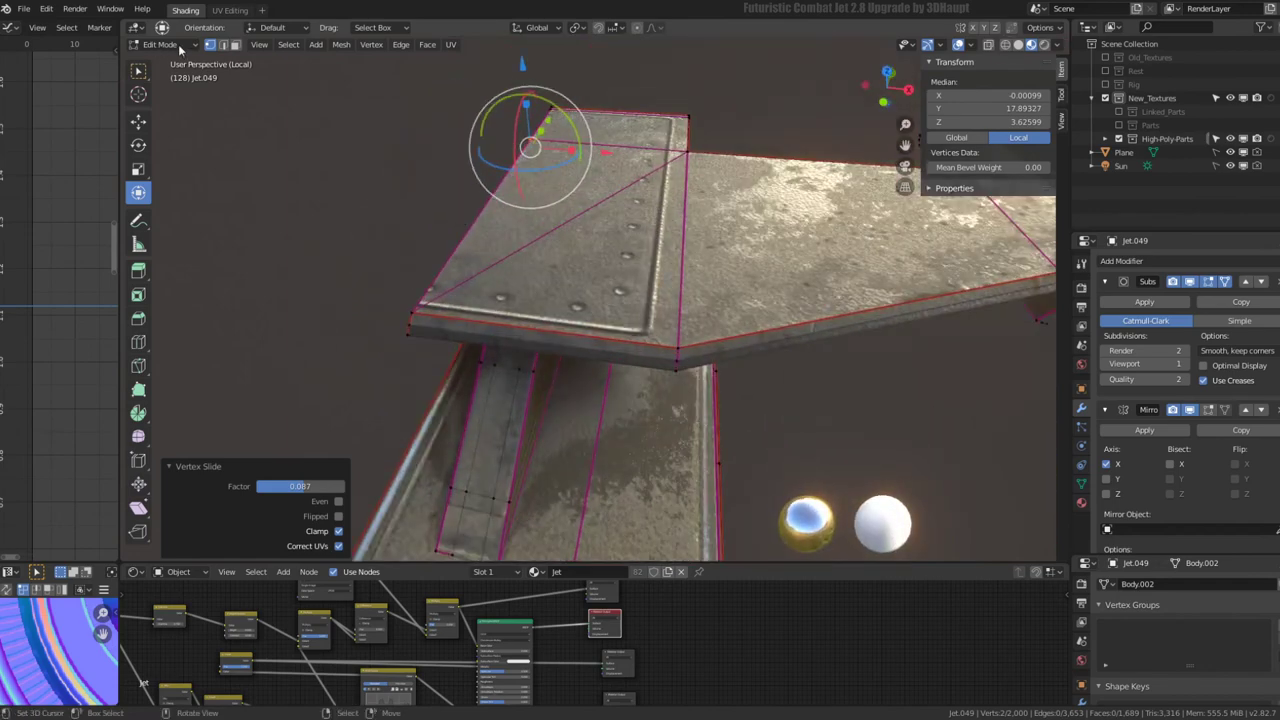
- Select the wing's top panel face, then leave Edit Mode to view the whole jet
{"action": "left_click", "coordinate": [235, 46]}
{"action": "left_click", "coordinate": [600, 240]}
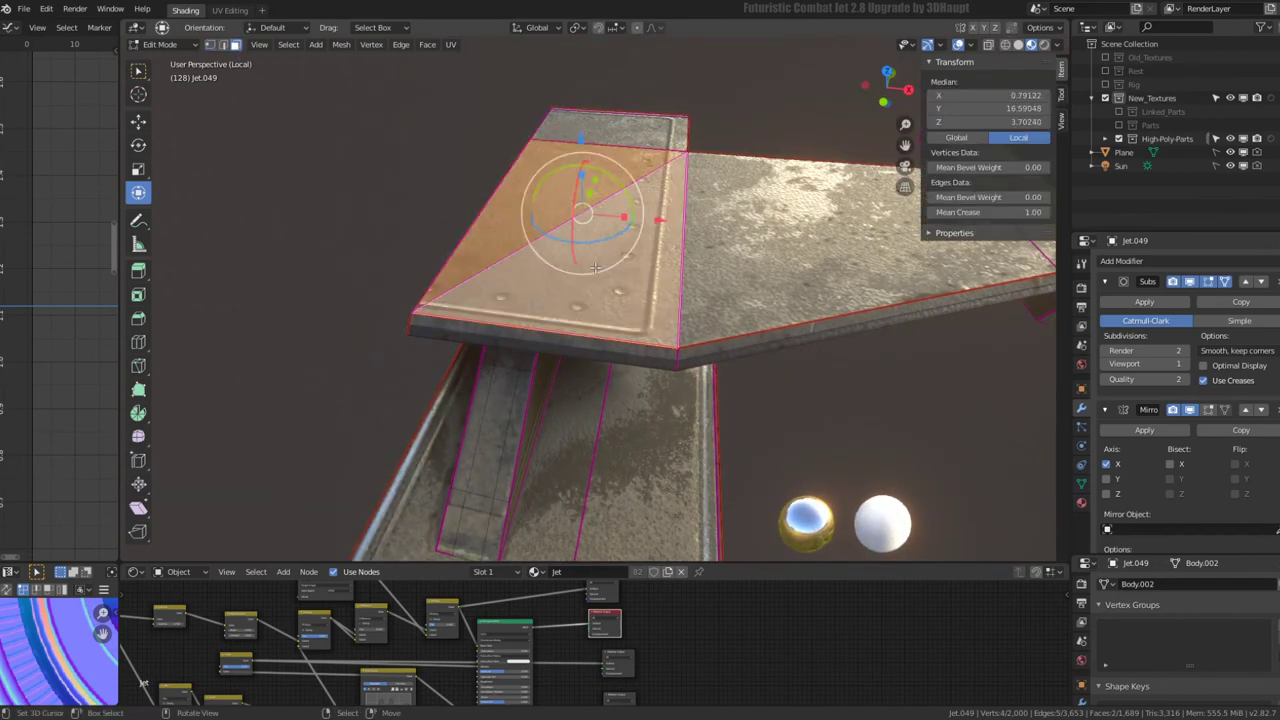
{"action": "mouse_move", "coordinate": [600, 240]}
{"action": "middle_mouse_down"}
{"action": "mouse_move", "coordinate": [645, 225]}
{"action": "mouse_move", "coordinate": [601, 272]}
{"action": "mouse_move", "coordinate": [552, 251]}
{"action": "mouse_move", "coordinate": [850, 262]}
{"action": "middle_mouse_up"}
{"action": "left_click", "coordinate": [645, 225], "text": "shift"}
{"action": "key", "text": "Tab"}
{"action": "key", "text": "Tab"}
{"action": "scroll", "coordinate": [850, 262], "scroll_direction": "up", "scroll_amount": 5}
- Triangulate the wing panel face, undo it to keep the quad, and select another panel face
{"action": "left_click", "coordinate": [651, 248]}
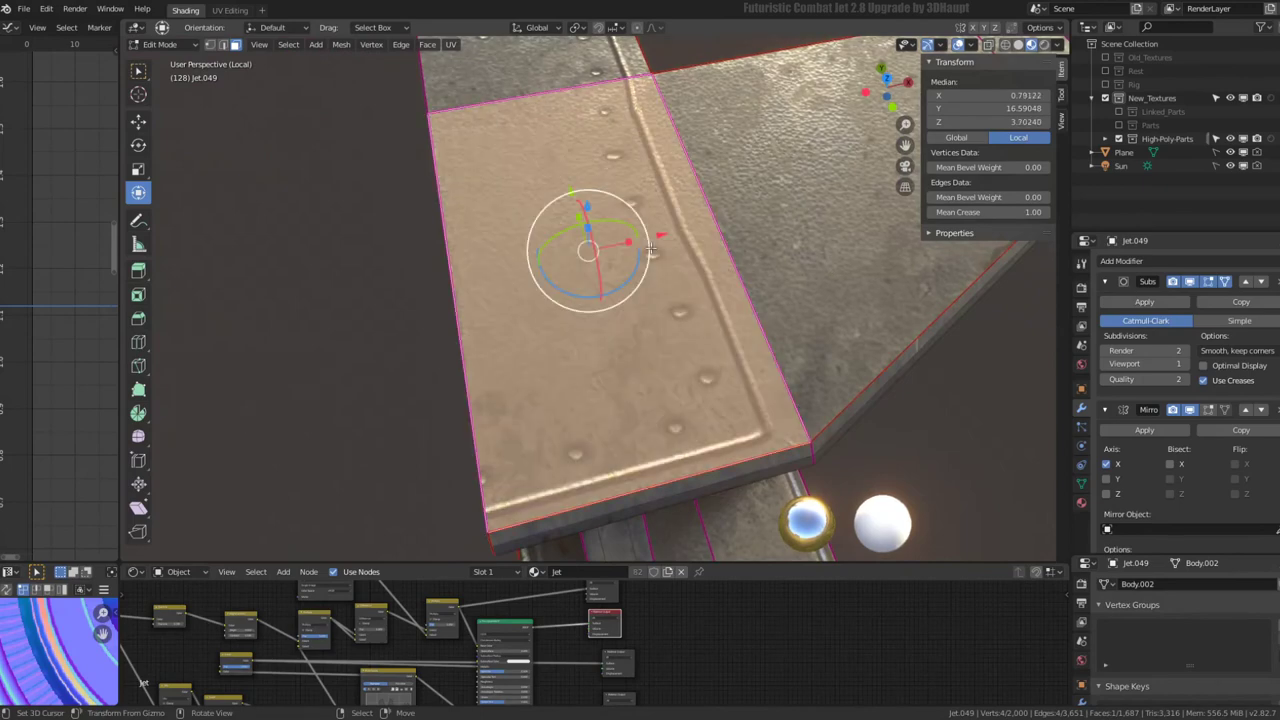
{"action": "key", "text": "ctrl+t"}
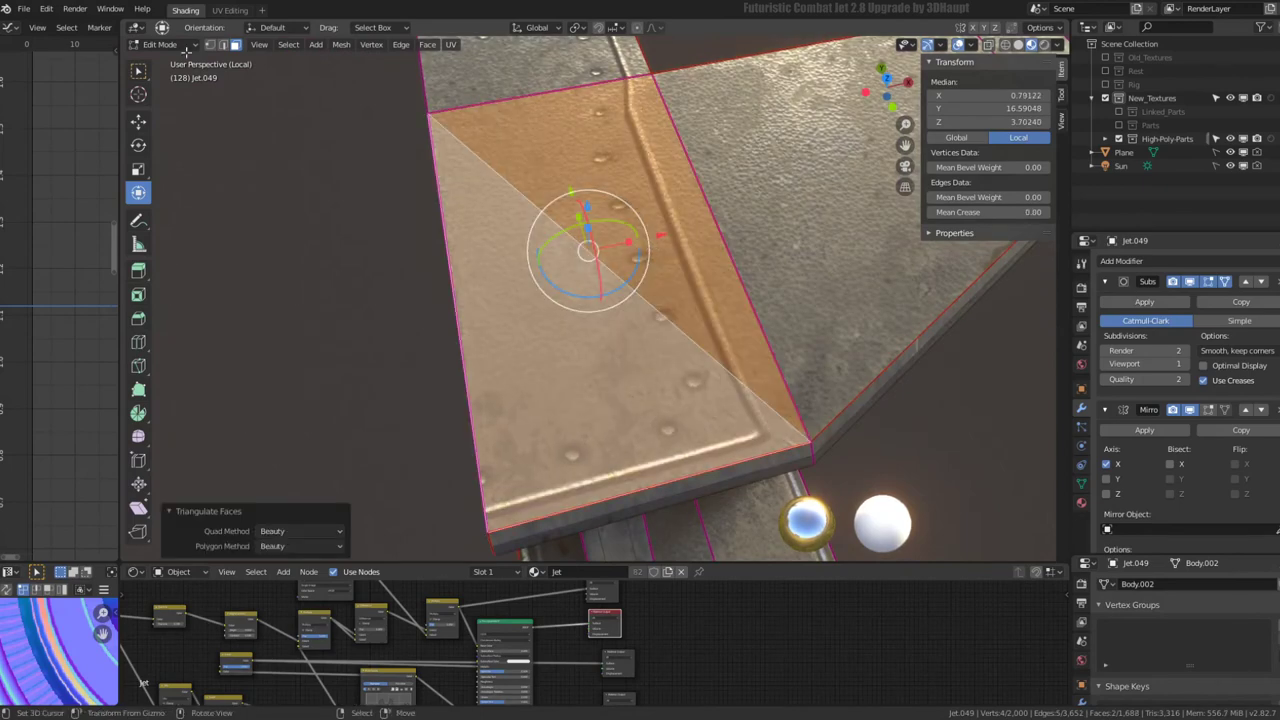
{"action": "key", "text": "ctrl+z"}
{"action": "middle_click_drag", "start_coordinate": [590, 180], "coordinate": [611, 199]}
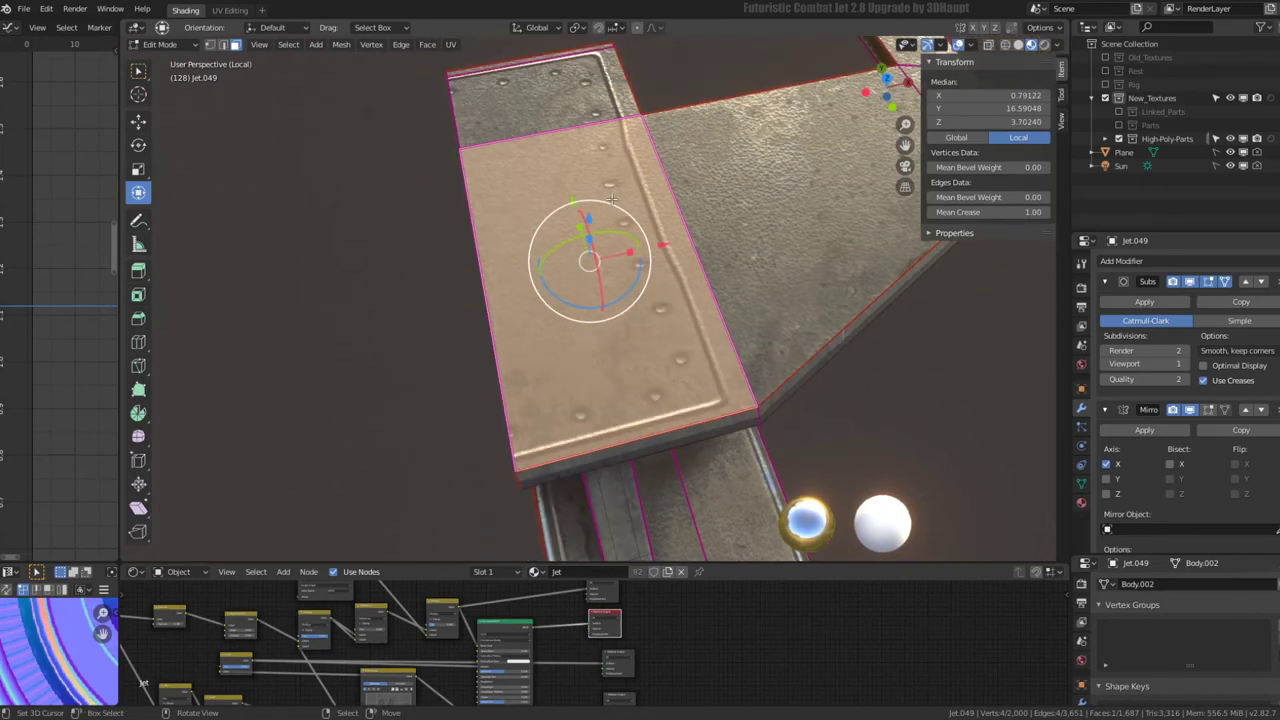
{"action": "left_click", "coordinate": [596, 193]}
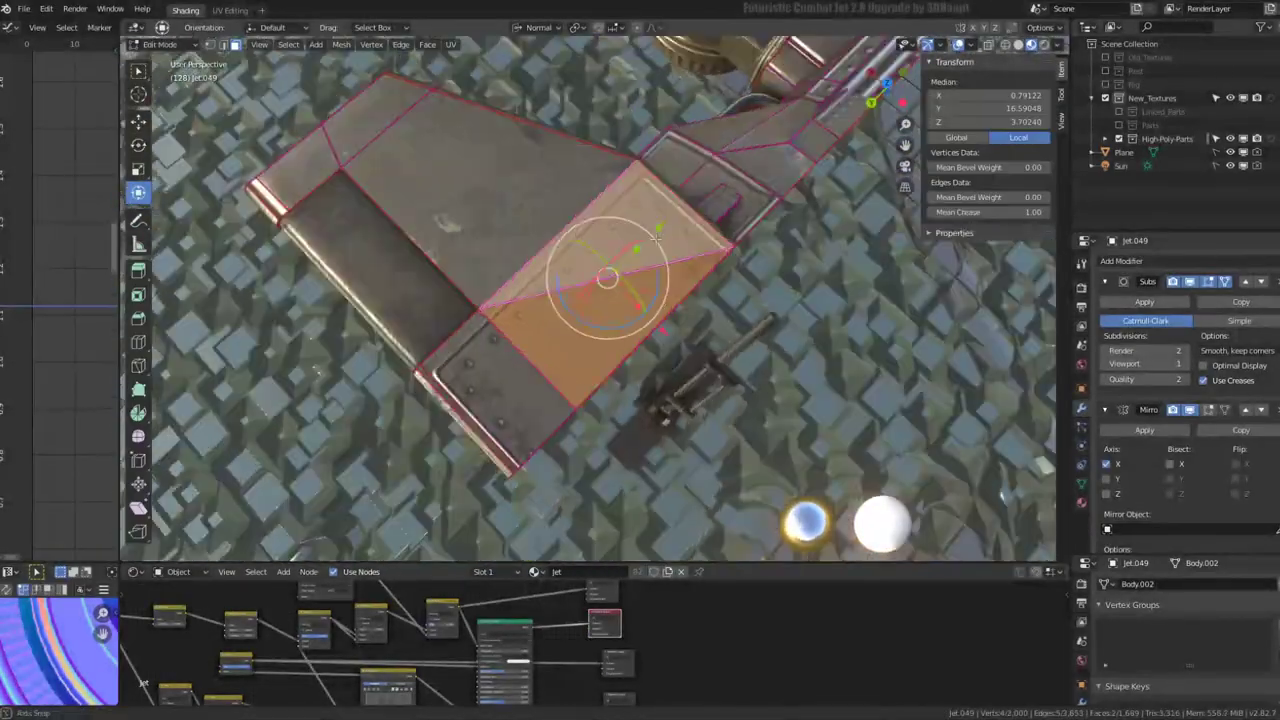
- Subdivide the edge ring across the panel and slide the new middle loop sideways
{"action": "mouse_move", "coordinate": [657, 237]}
{"action": "middle_mouse_down"}
{"action": "mouse_move", "coordinate": [563, 160]}
{"action": "mouse_move", "coordinate": [585, 229]}
{"action": "middle_mouse_up"}
{"action": "left_click_drag", "start_coordinate": [585, 229], "coordinate": [620, 245]}
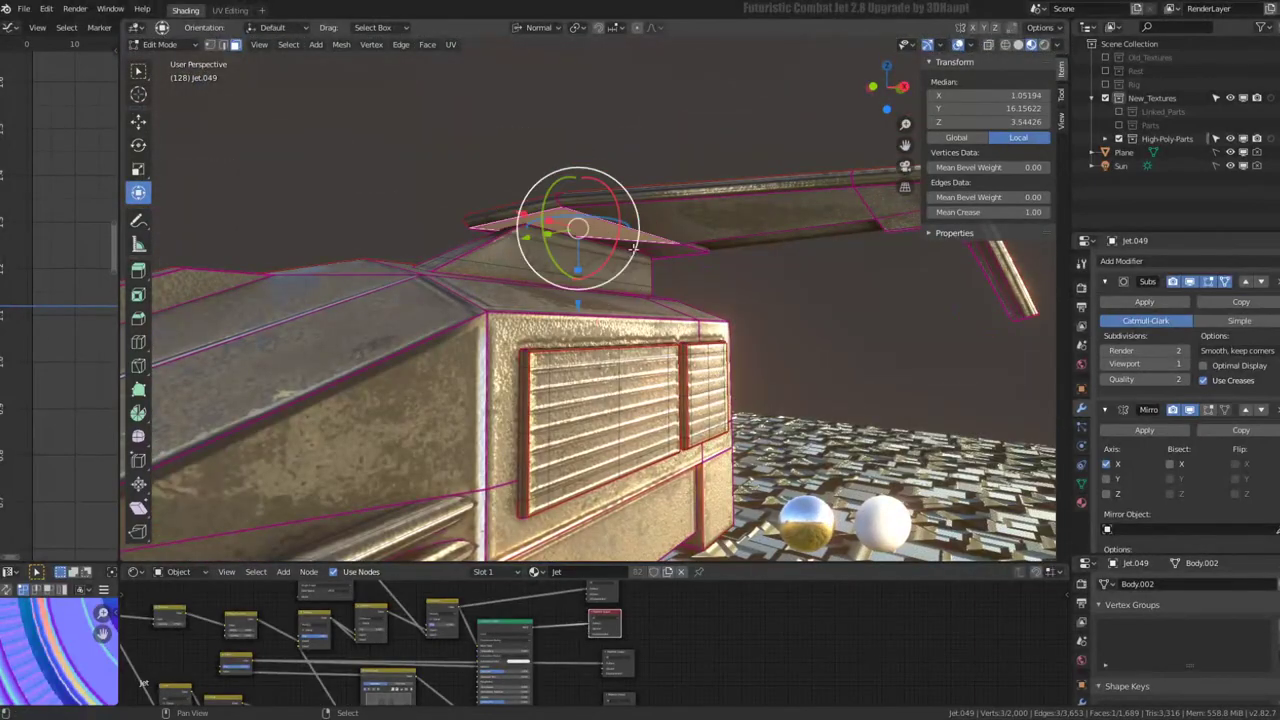
{"action": "middle_click_drag", "start_coordinate": [620, 245], "coordinate": [585, 235]}
{"action": "left_click_drag", "start_coordinate": [585, 235], "coordinate": [596, 220]}
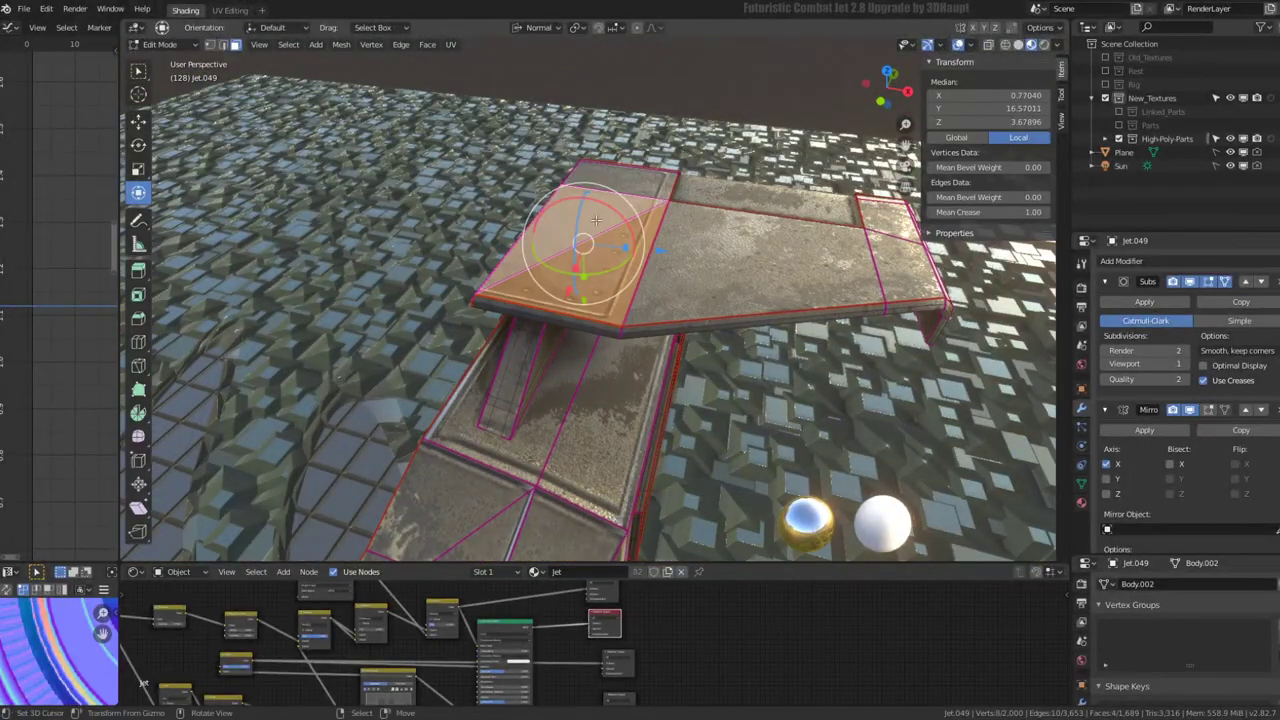
{"action": "middle_click_drag", "start_coordinate": [596, 220], "coordinate": [320, 36]}
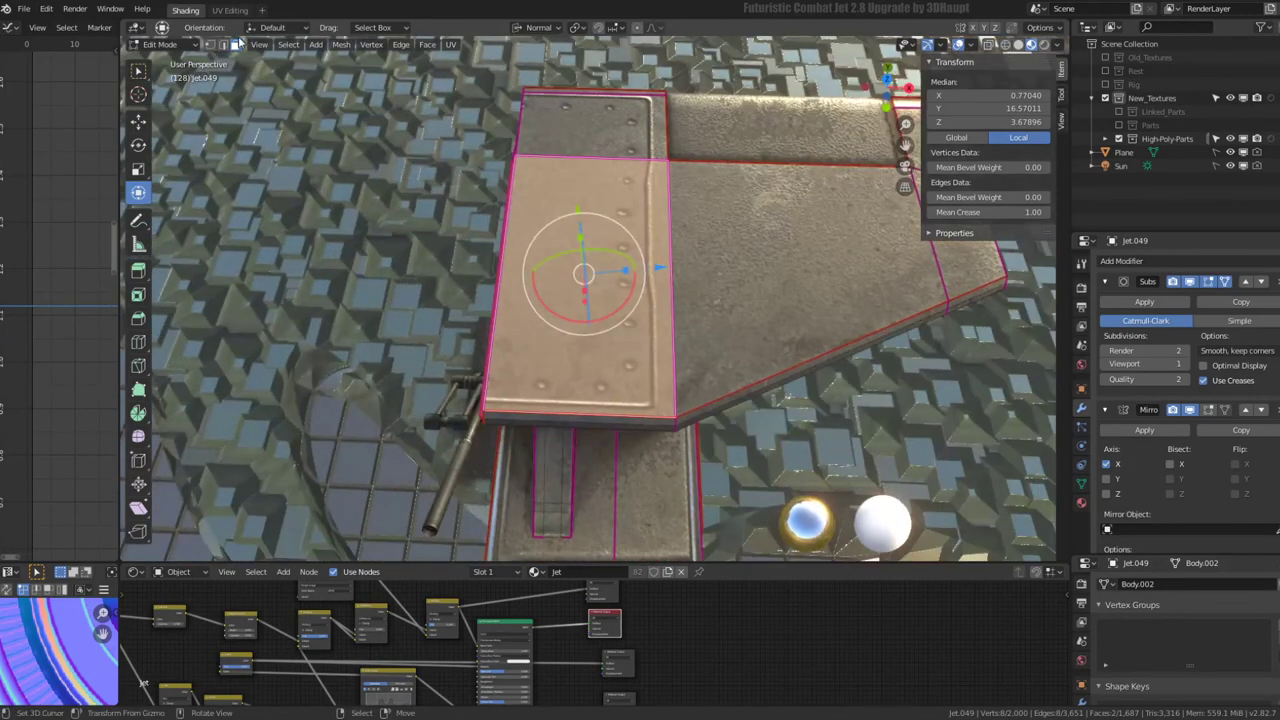
{"action": "left_click", "coordinate": [227, 45]}
{"action": "left_click", "coordinate": [775, 195], "text": "ctrl+alt"}
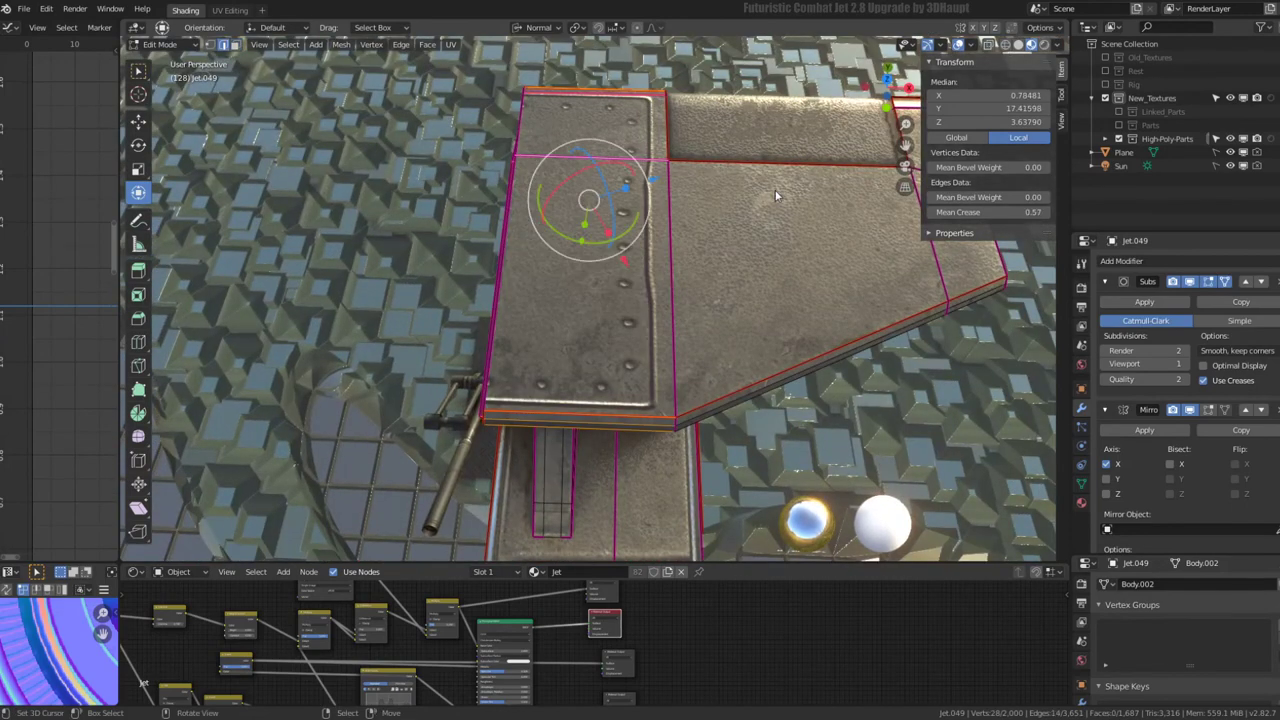
{"action": "right_click", "coordinate": [775, 195]}
{"action": "left_click", "coordinate": [771, 188]}
{"action": "left_click", "coordinate": [589, 237], "text": "alt"}
{"action": "key", "text": "g"}
{"action": "key", "text": "g"}
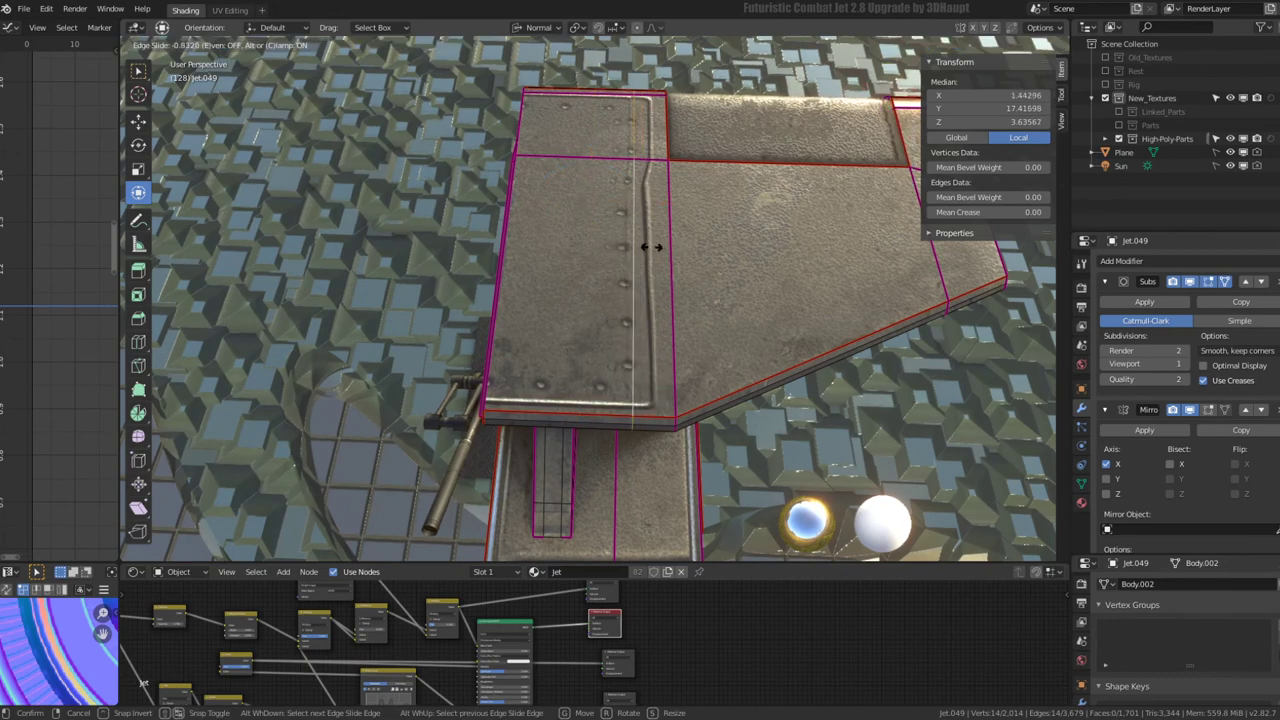
{"action": "left_click", "coordinate": [651, 247]}
- Add and slide another subdivided edge loop, then undo back to the panel border selection
{"action": "mouse_move", "coordinate": [651, 247]}
{"action": "middle_mouse_down"}
{"action": "mouse_move", "coordinate": [760, 248]}
{"action": "mouse_move", "coordinate": [763, 222]}
{"action": "middle_mouse_up"}
{"action": "right_click", "coordinate": [763, 220]}
{"action": "left_click", "coordinate": [712, 212]}
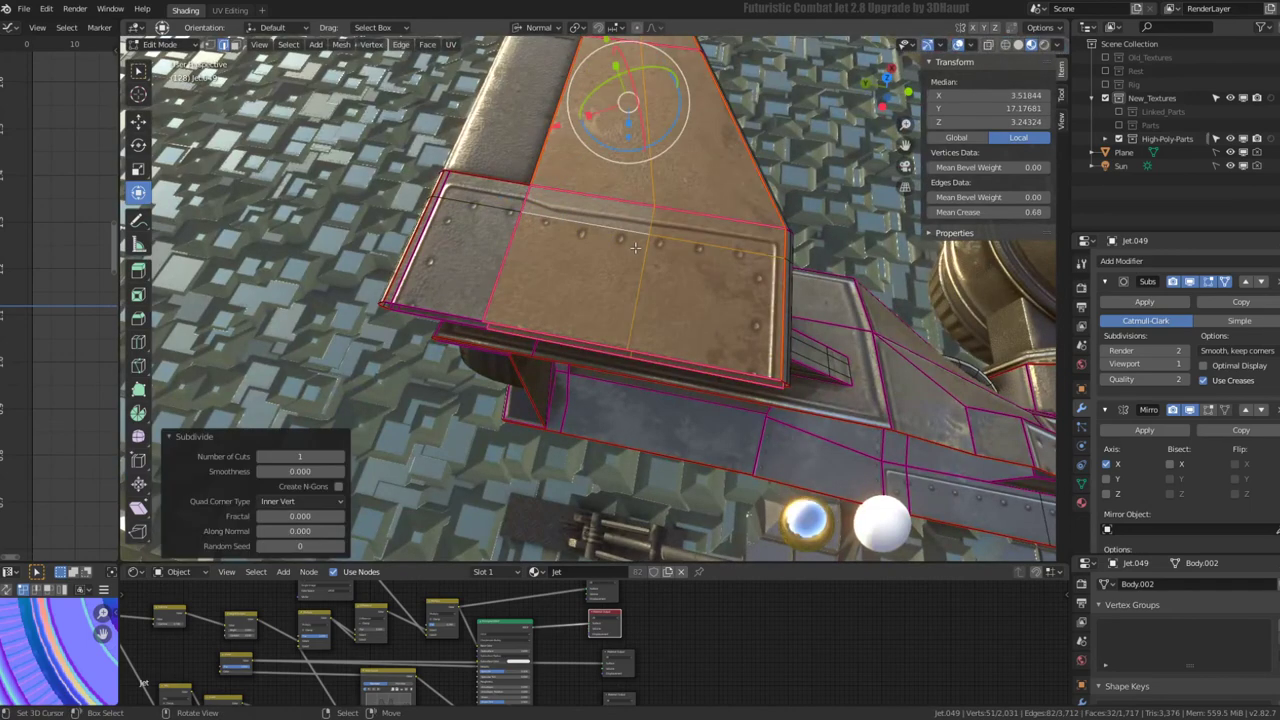
{"action": "key", "text": "g"}
{"action": "key", "text": "g"}
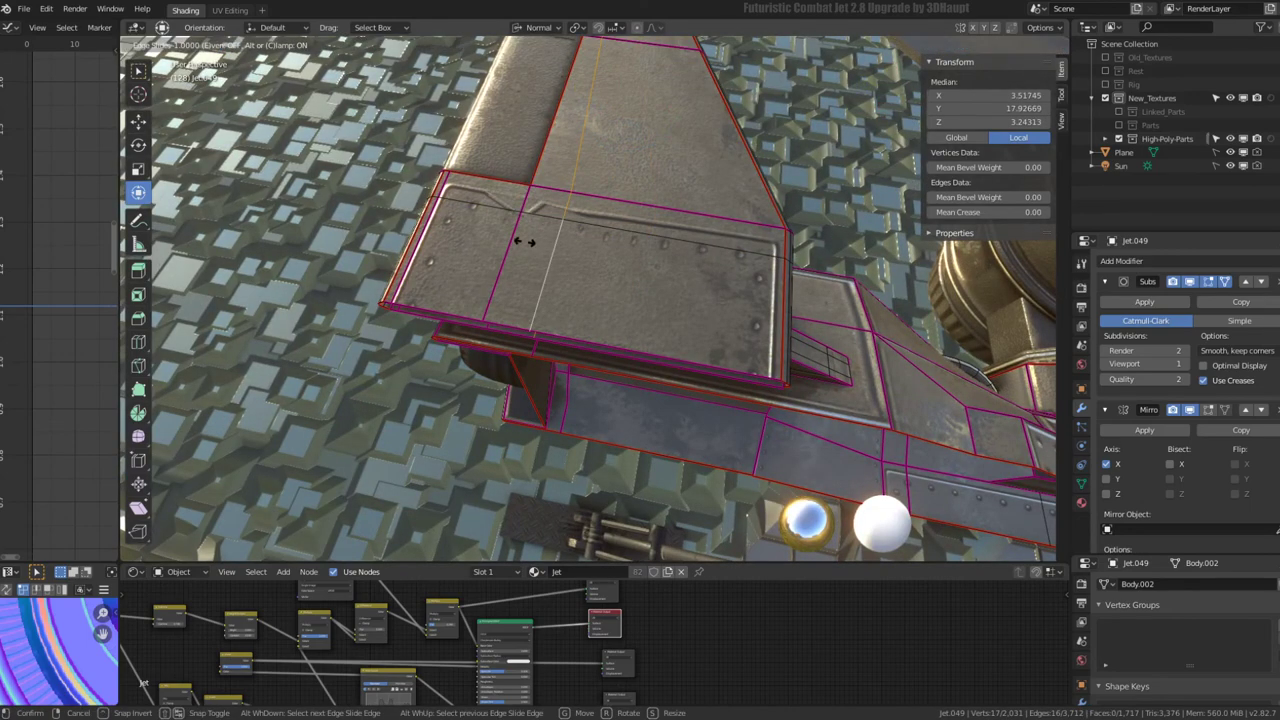
{"action": "left_click", "coordinate": [937, 286]}
{"action": "middle_click_drag", "start_coordinate": [937, 286], "coordinate": [760, 260]}
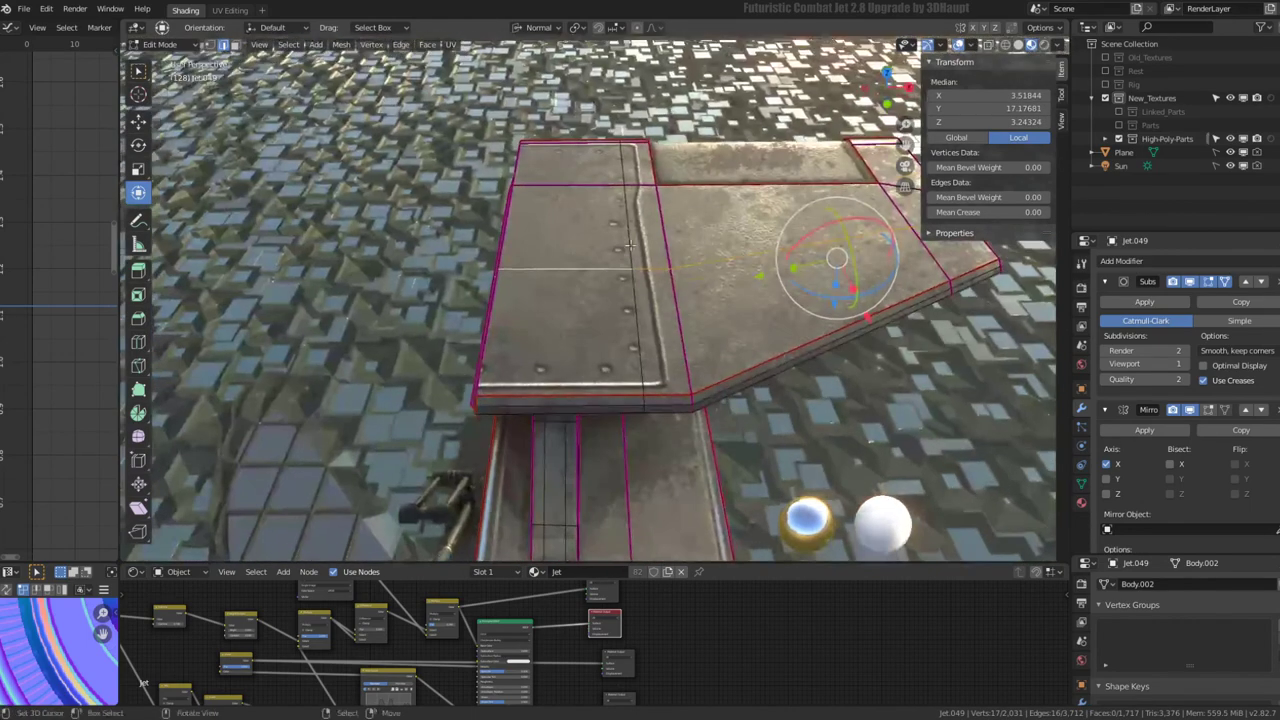
{"action": "left_click", "coordinate": [645, 222]}
{"action": "key", "text": "g"}
{"action": "key", "text": "g"}
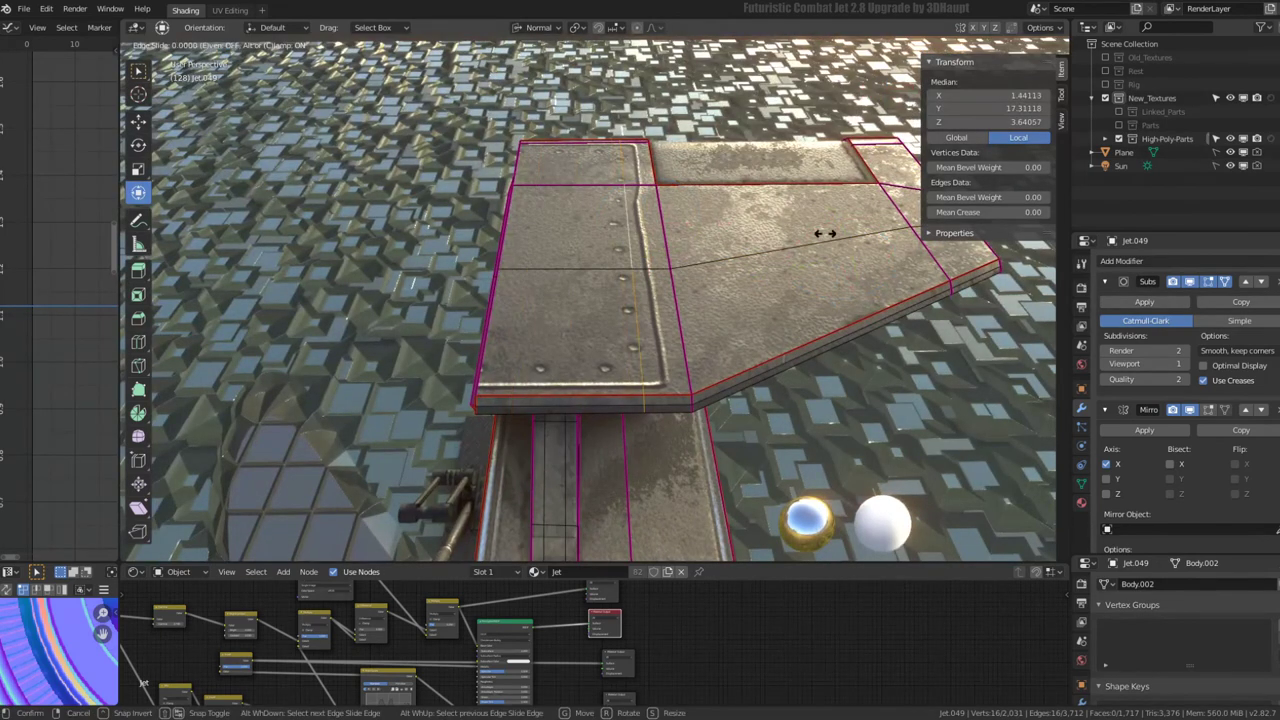
{"action": "left_click", "coordinate": [735, 232]}
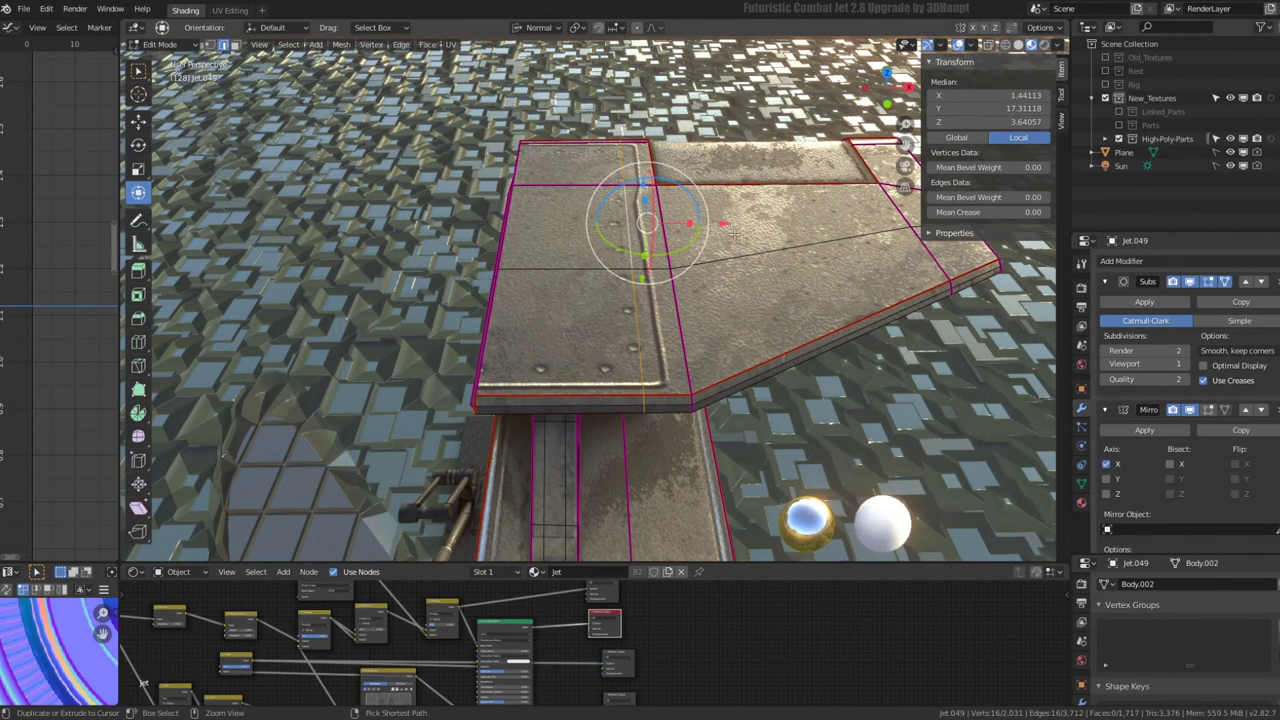
{"action": "key", "text": "ctrl+z"}
{"action": "key", "text": "ctrl+z"}
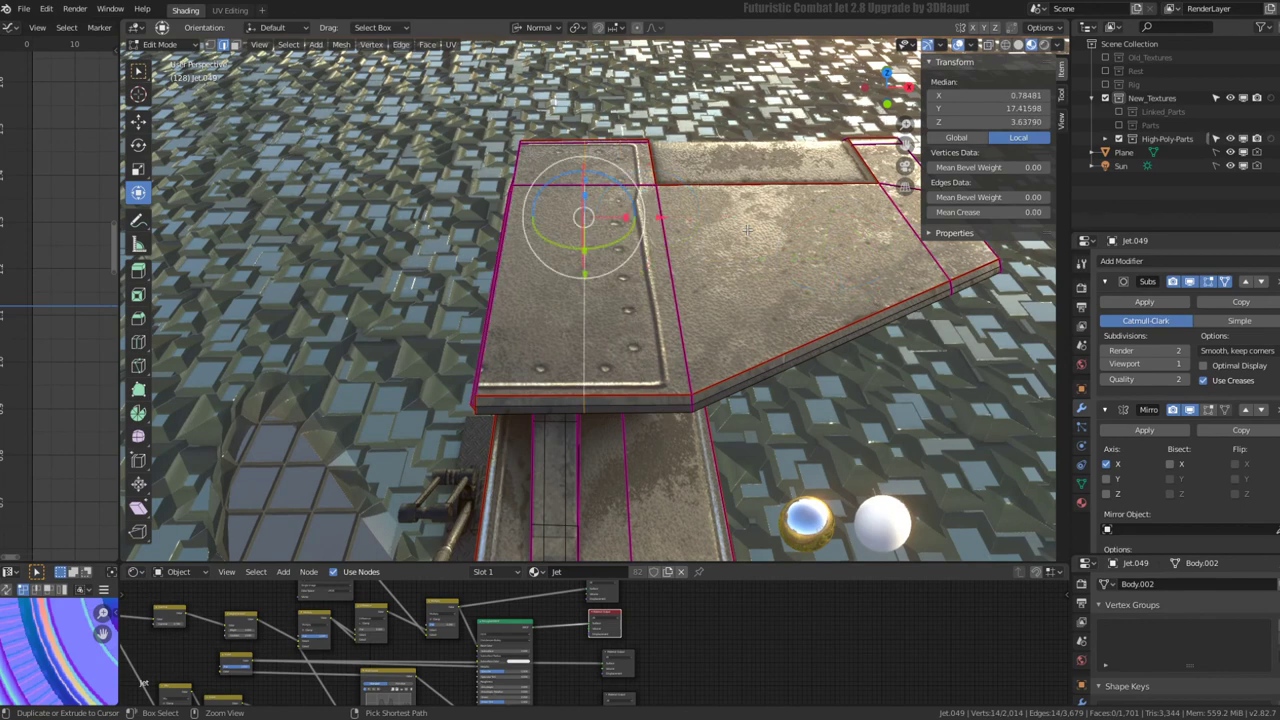
{"action": "key", "text": "ctrl+z"}
{"action": "key", "text": "ctrl+z"}
{"action": "key", "text": "ctrl+z"}
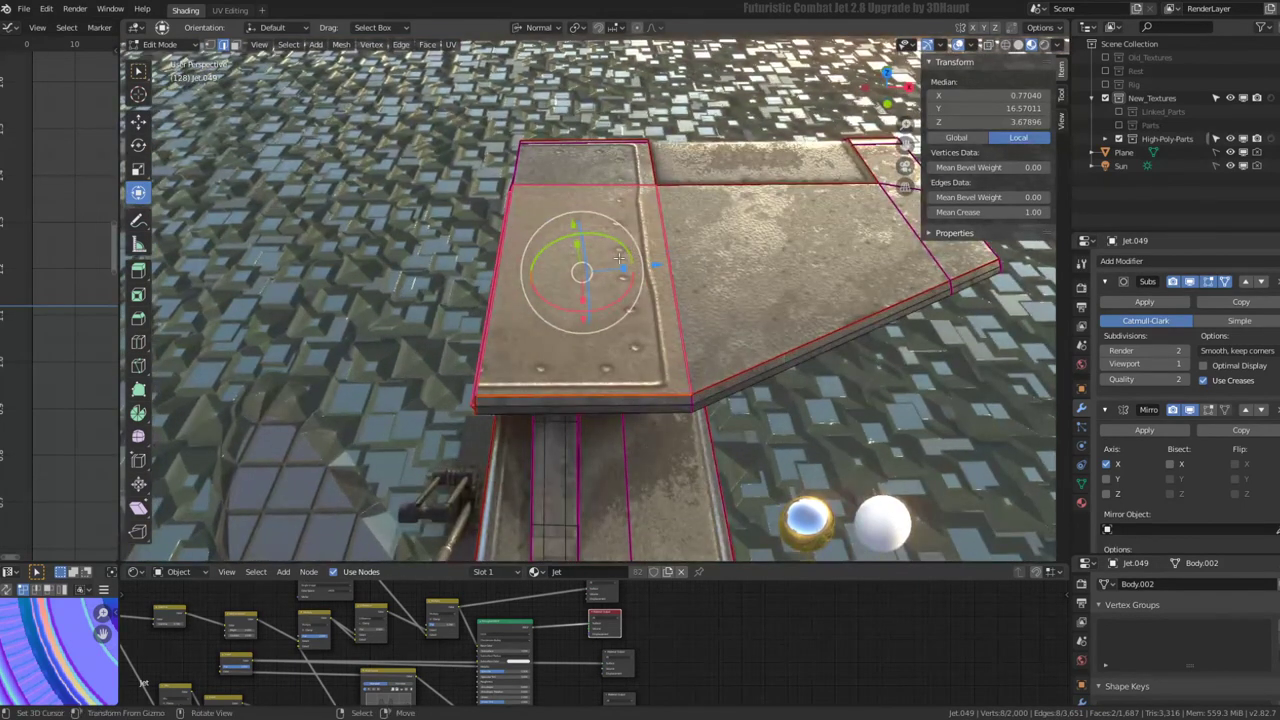
- Triangulate the panel face, rotate its diagonal edge clockwise, and check the result outside Edit Mode
{"action": "key", "text": "ctrl+t"}
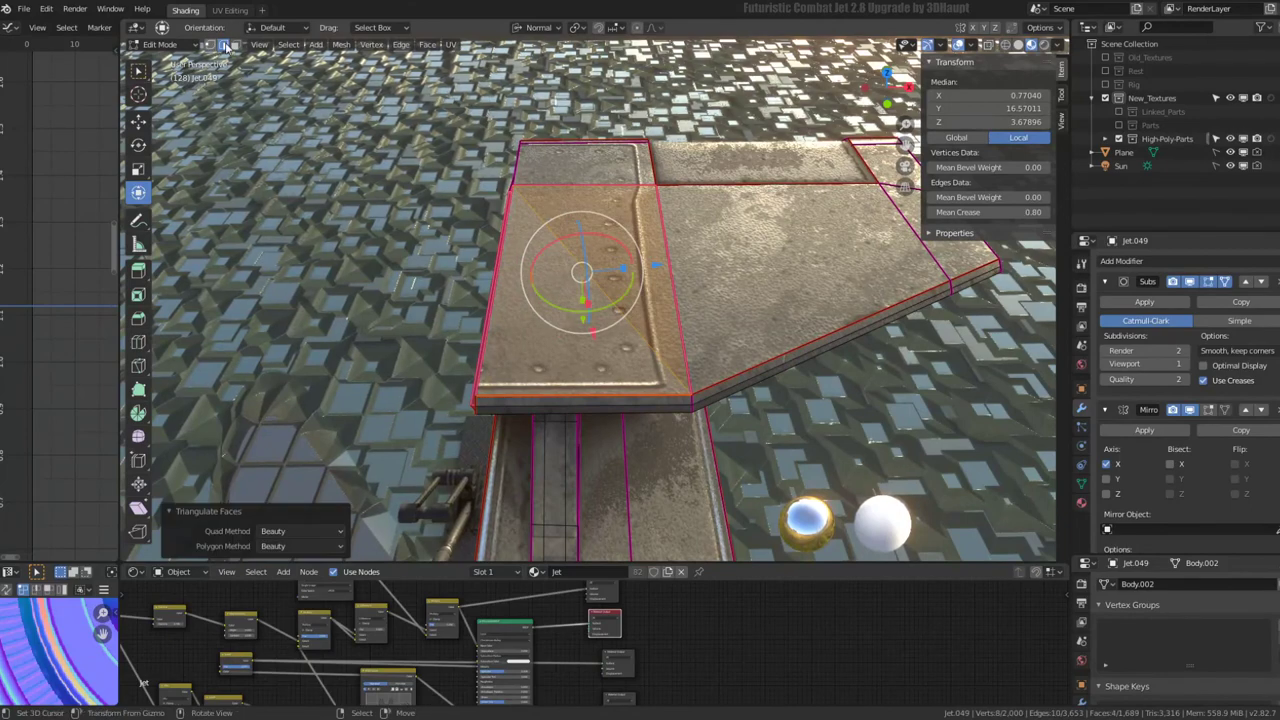
{"action": "left_click", "coordinate": [655, 251]}
{"action": "key", "text": "ctrl+e"}
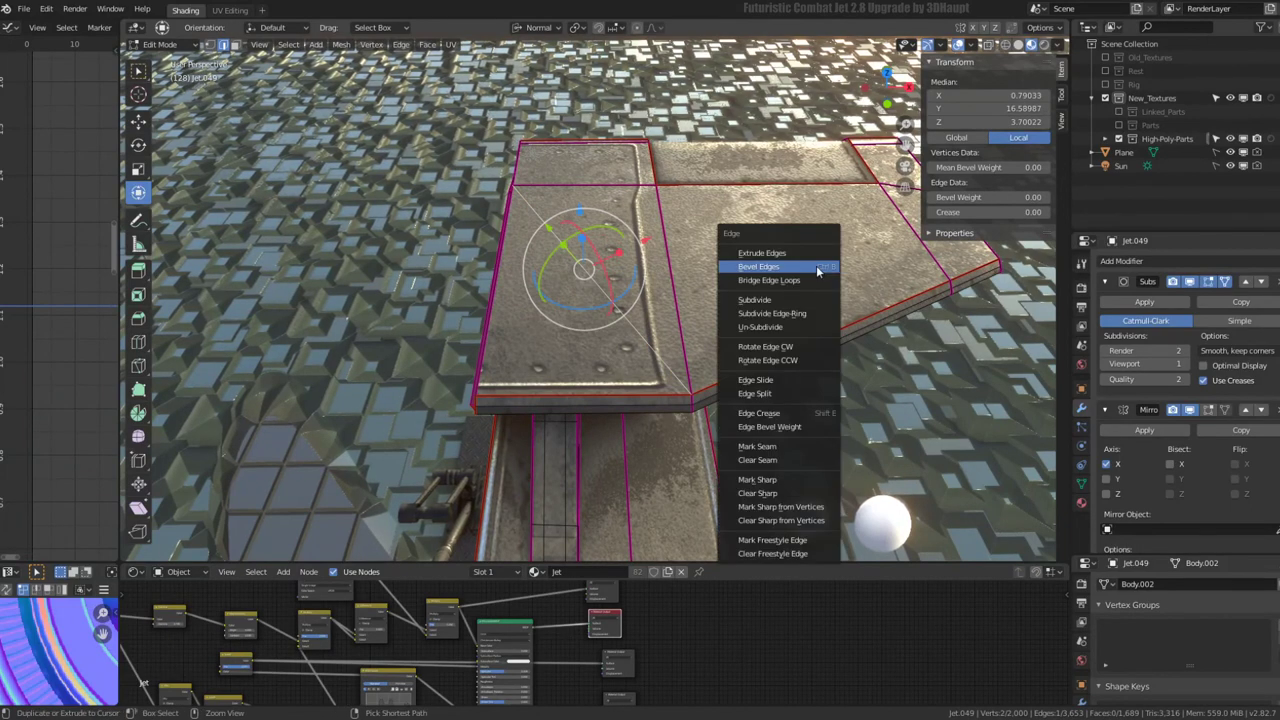
{"action": "left_click", "coordinate": [802, 345]}
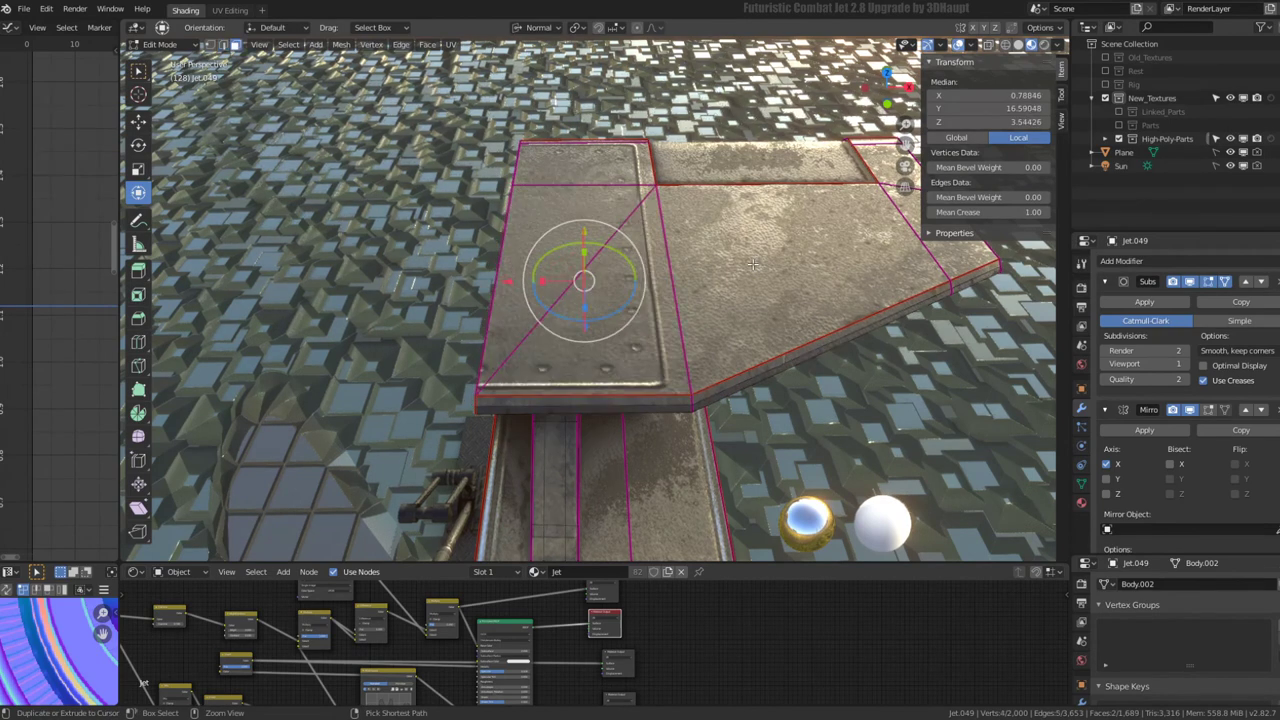
{"action": "left_click", "coordinate": [681, 238], "text": "ctrl"}
{"action": "key", "text": "Tab"}
{"action": "mouse_move", "coordinate": [681, 242]}
{"action": "middle_mouse_down"}
{"action": "mouse_move", "coordinate": [812, 273]}
{"action": "mouse_move", "coordinate": [798, 164]}
{"action": "mouse_move", "coordinate": [596, 266]}
{"action": "mouse_move", "coordinate": [676, 270]}
{"action": "mouse_move", "coordinate": [531, 266]}
{"action": "mouse_move", "coordinate": [617, 257]}
{"action": "mouse_move", "coordinate": [447, 323]}
{"action": "middle_mouse_up"}
{"action": "key", "text": "Tab"}
{"action": "key", "text": "Tab"}
- Review the finished jet from low engine-intake and side angles, then open the File menu
{"action": "scroll", "coordinate": [617, 257], "scroll_direction": "down", "scroll_amount": 3}
{"action": "scroll", "coordinate": [551, 294], "scroll_direction": "up", "scroll_amount": 3}
{"action": "mouse_move", "coordinate": [551, 294]}
{"action": "middle_mouse_down"}
{"action": "mouse_move", "coordinate": [491, 237]}
{"action": "mouse_move", "coordinate": [600, 175]}
{"action": "mouse_move", "coordinate": [603, 154]}
{"action": "mouse_move", "coordinate": [581, 230]}
{"action": "mouse_move", "coordinate": [487, 270]}
{"action": "mouse_move", "coordinate": [726, 364]}
{"action": "mouse_move", "coordinate": [606, 358]}
{"action": "mouse_move", "coordinate": [509, 192]}
{"action": "mouse_move", "coordinate": [475, 204]}
{"action": "mouse_move", "coordinate": [520, 200]}
{"action": "mouse_move", "coordinate": [605, 242]}
{"action": "mouse_move", "coordinate": [560, 167]}
{"action": "middle_mouse_up"}
{"action": "scroll", "coordinate": [603, 154], "scroll_direction": "down", "scroll_amount": 3}
{"action": "scroll", "coordinate": [520, 200], "scroll_direction": "down", "scroll_amount": 3}
{"action": "scroll", "coordinate": [535, 205], "scroll_direction": "up", "scroll_amount": 4}
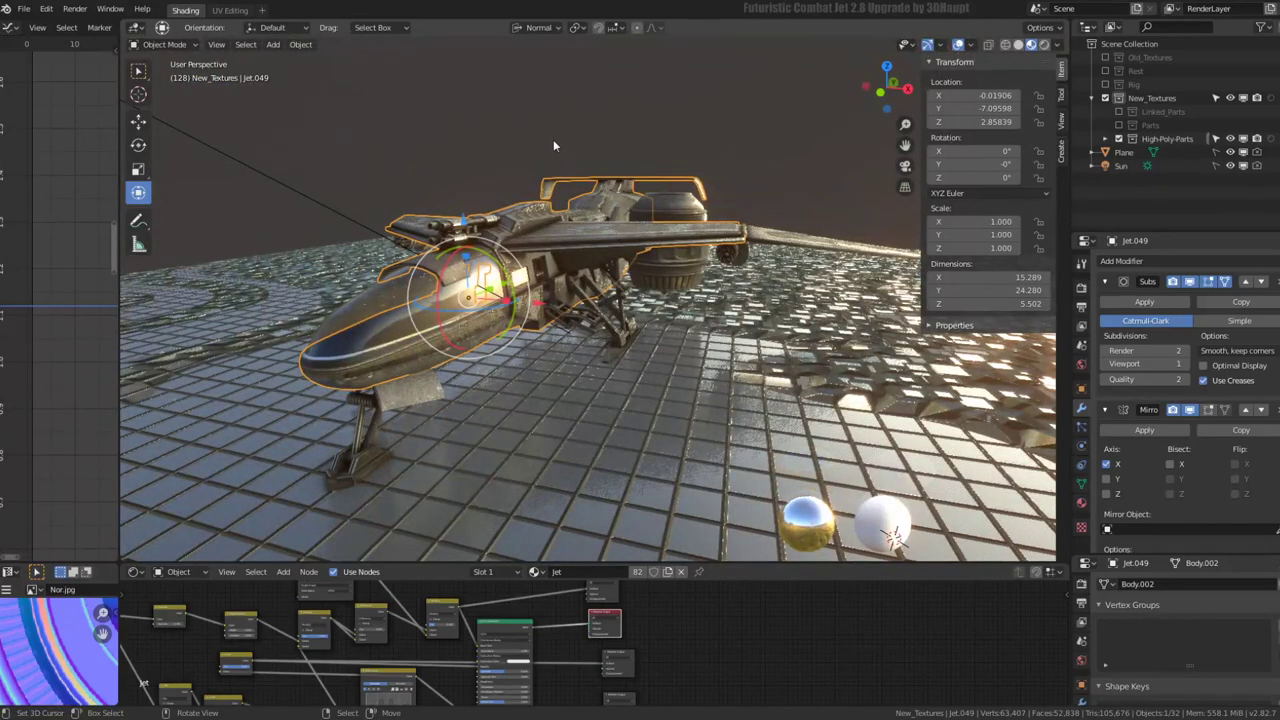
{"action": "middle_click_drag", "start_coordinate": [555, 140], "coordinate": [420, 31]}
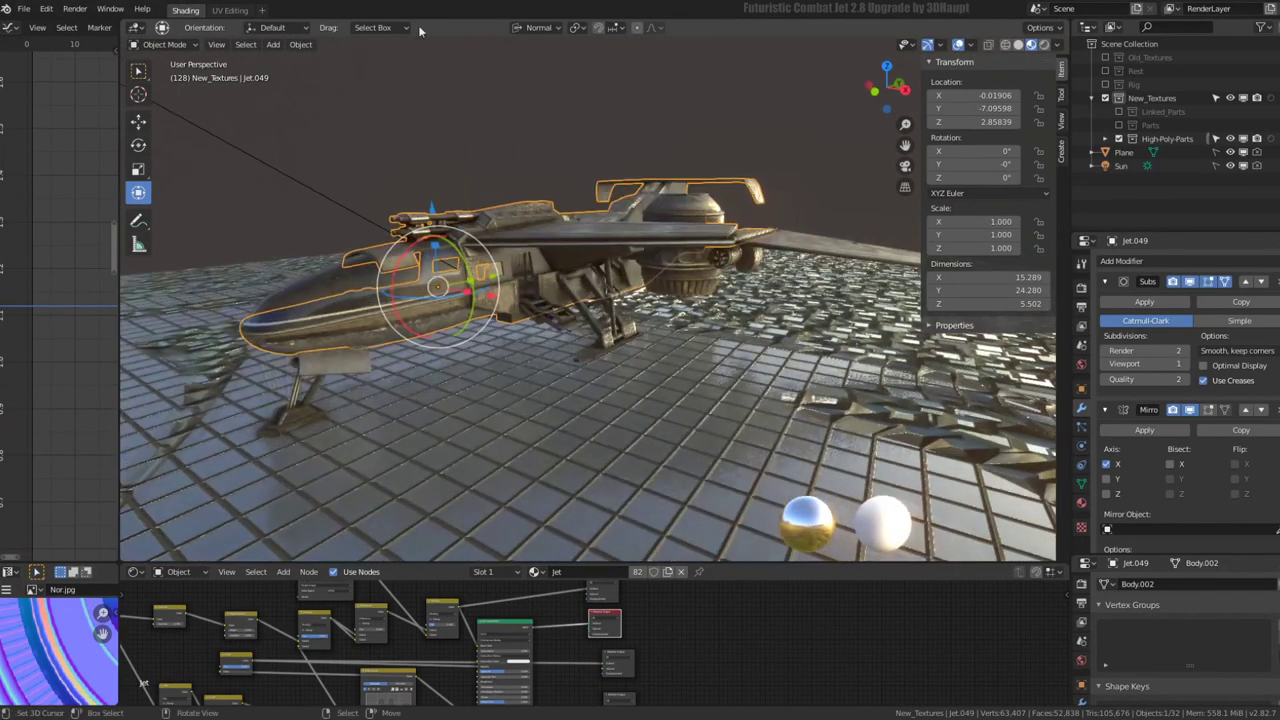
{"action": "left_click", "coordinate": [23, 9]}
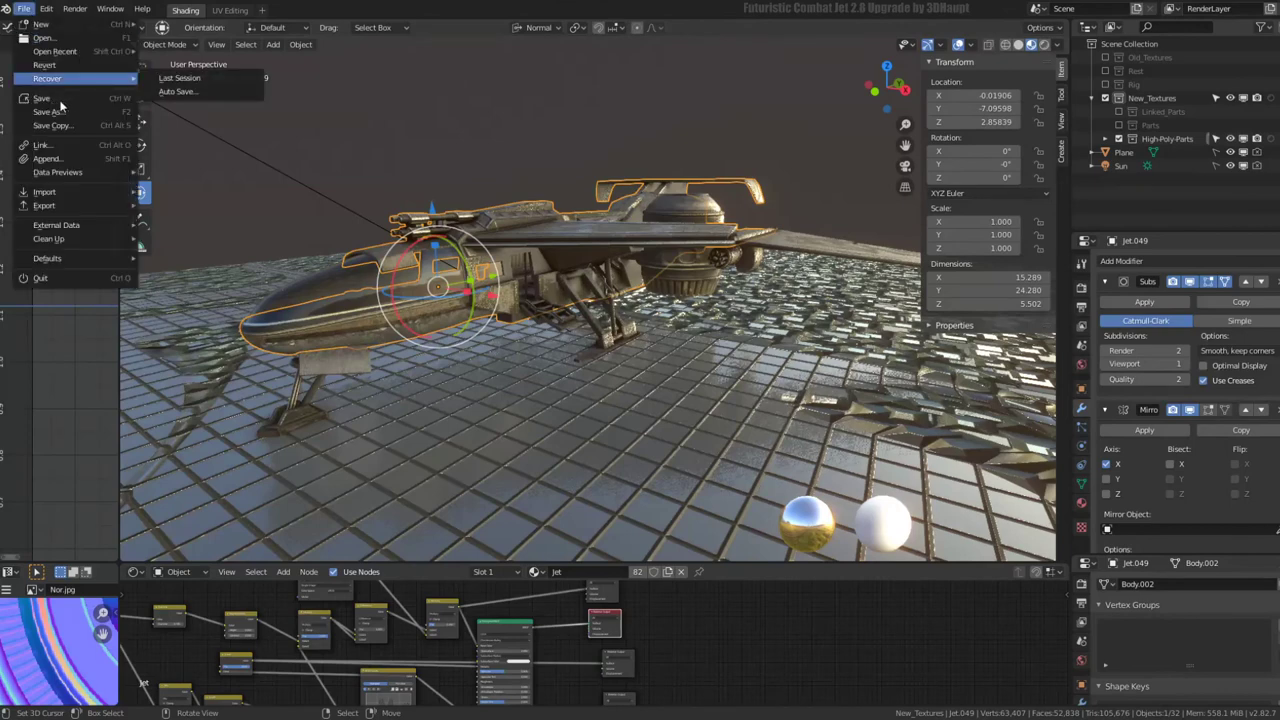